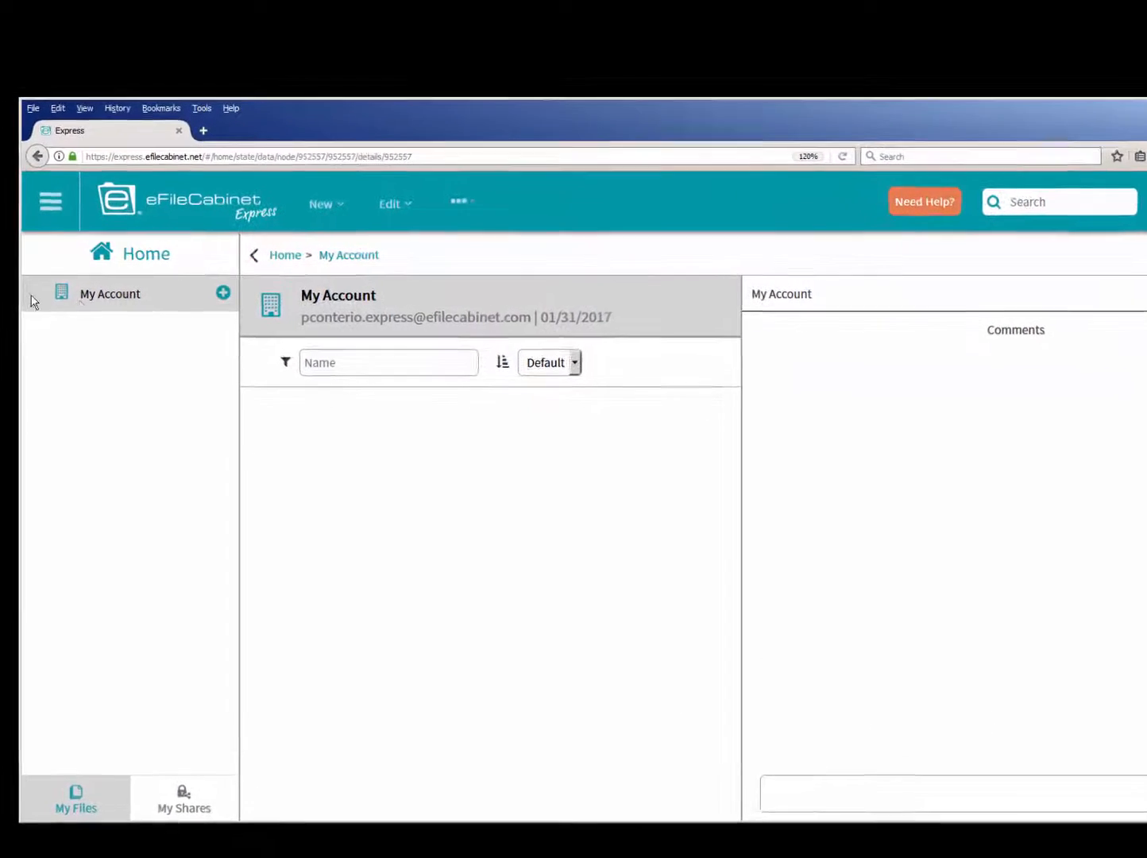
# - Rename the My Account entry in the file tree as My Business
pyautogui.rightClick(114, 309)
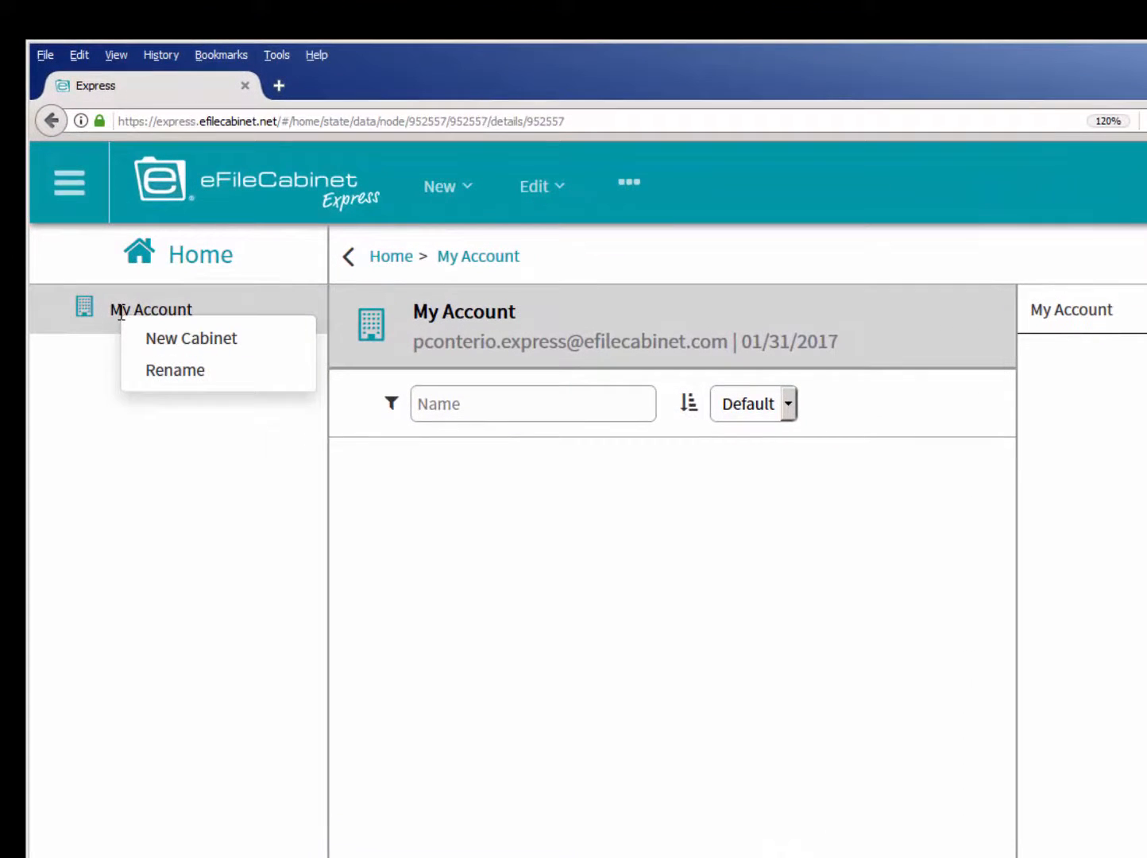
pyautogui.click(153, 371)
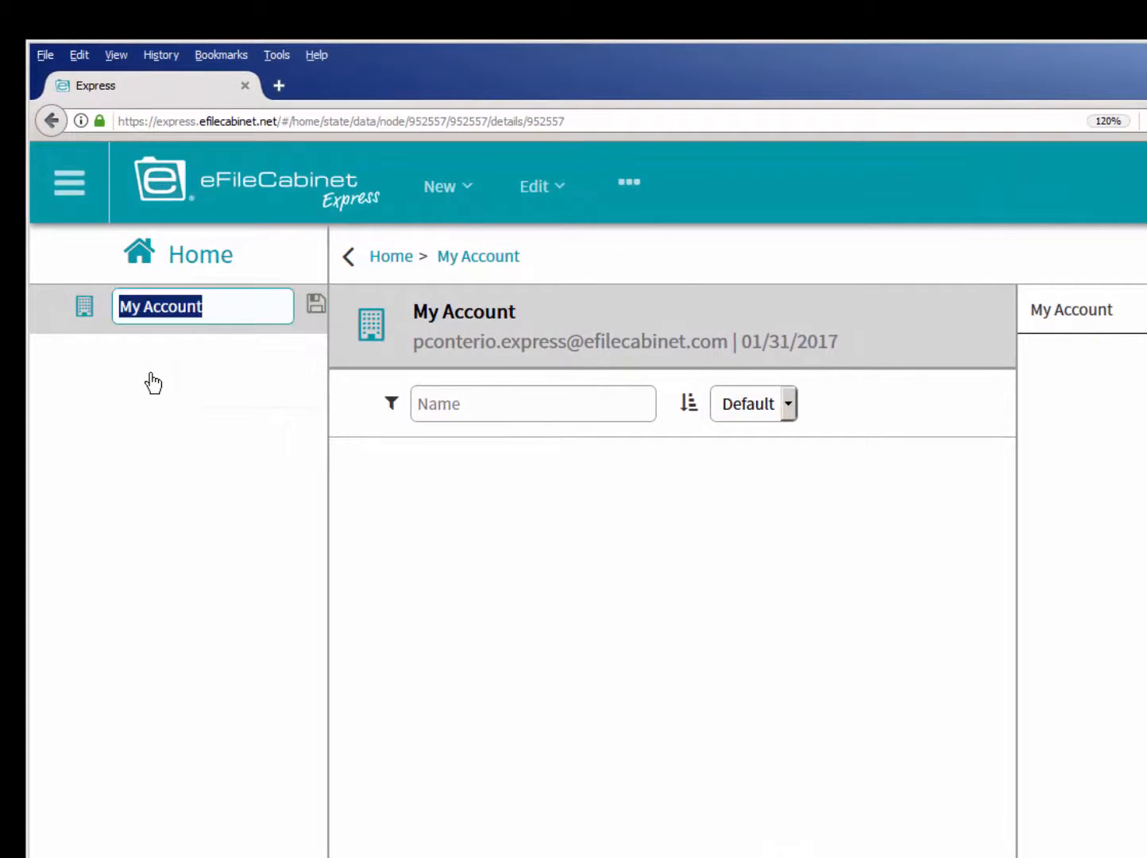
pyautogui.click(209, 310)
pyautogui.moveTo(209, 309); pyautogui.dragTo(143, 308)
pyautogui.write('Business')
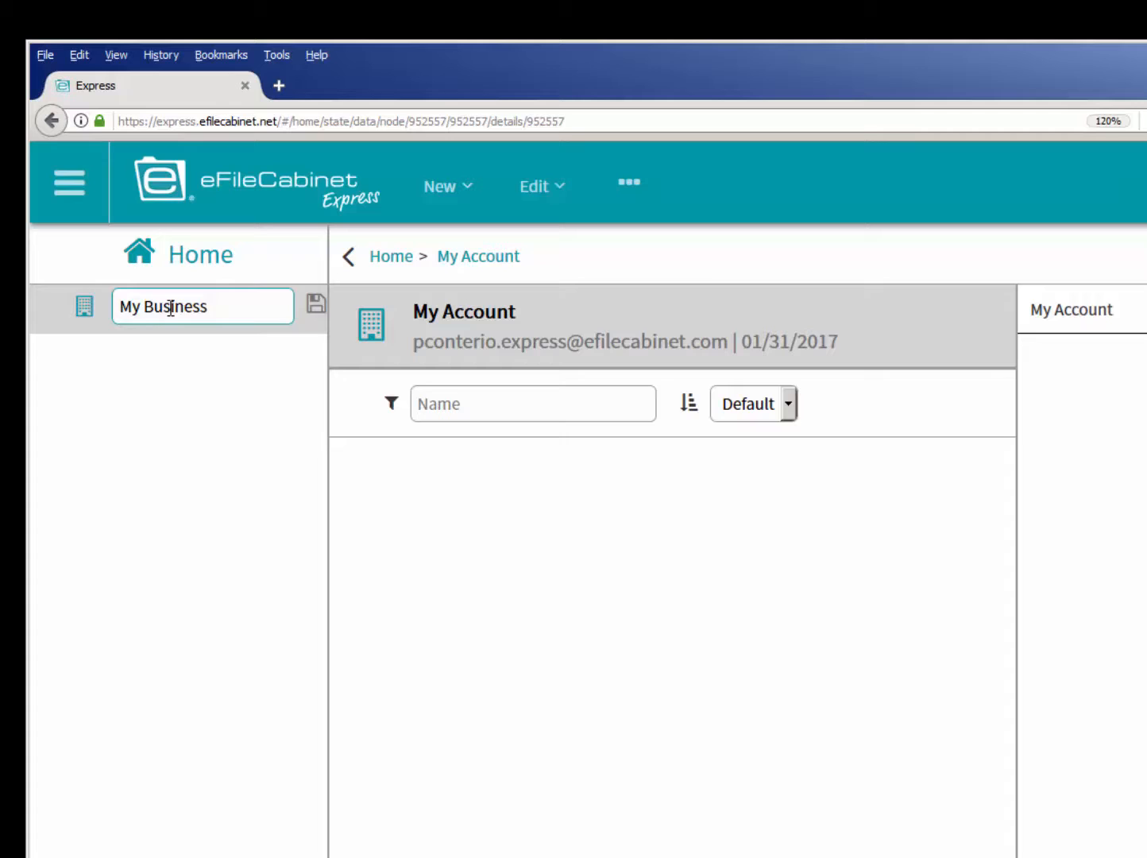
pyautogui.press('Return')
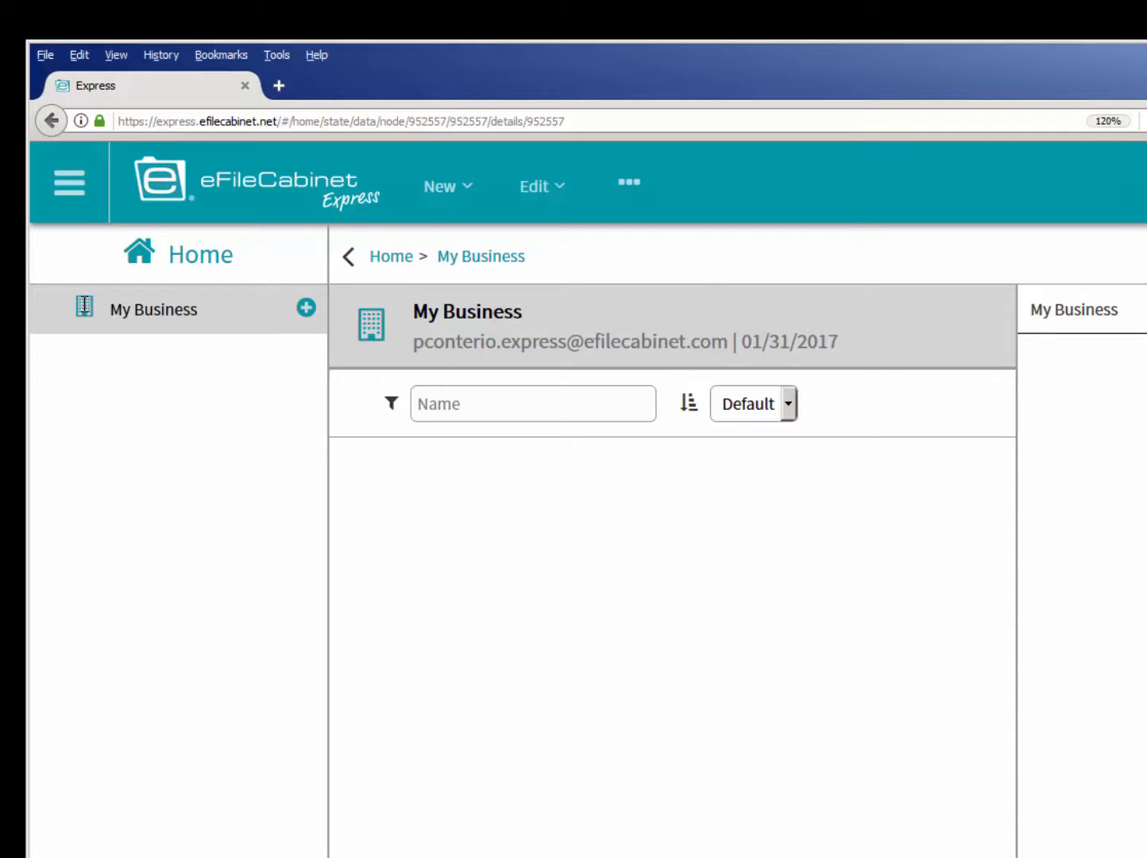
pyautogui.rightClick(84, 306)
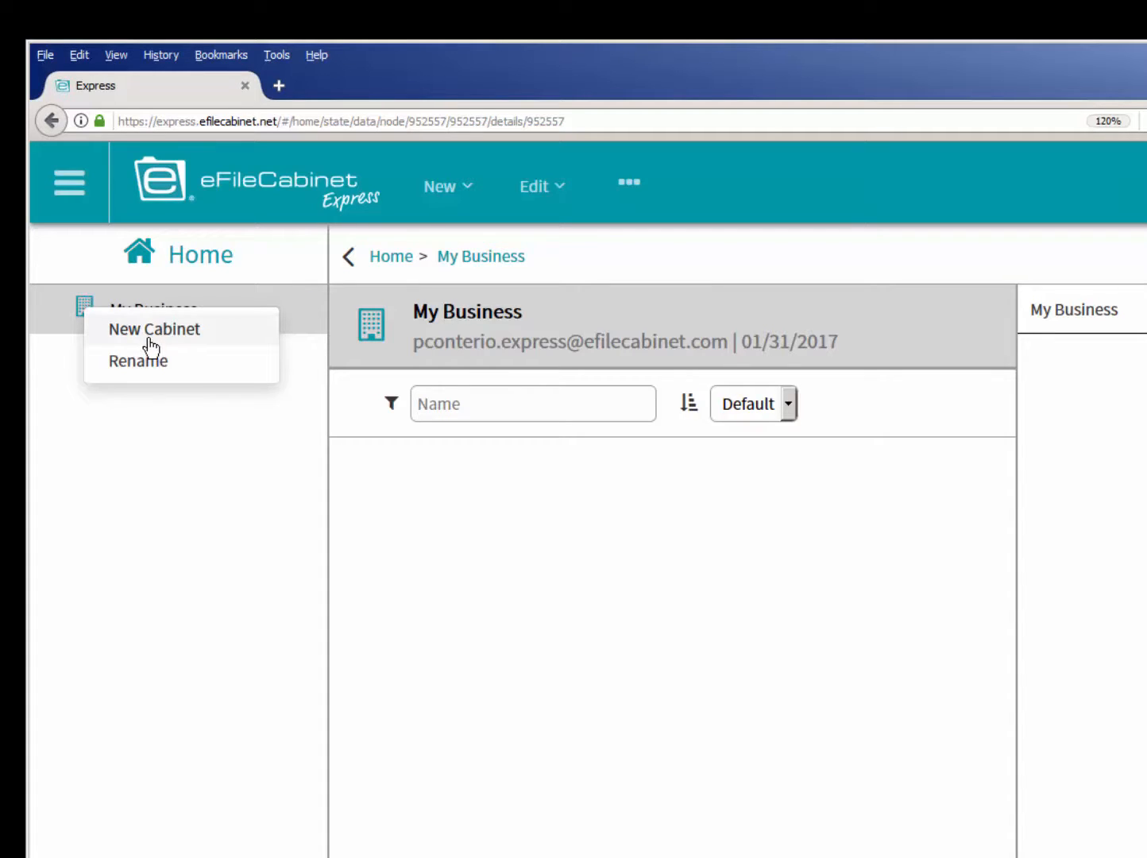
pyautogui.click(119, 460)
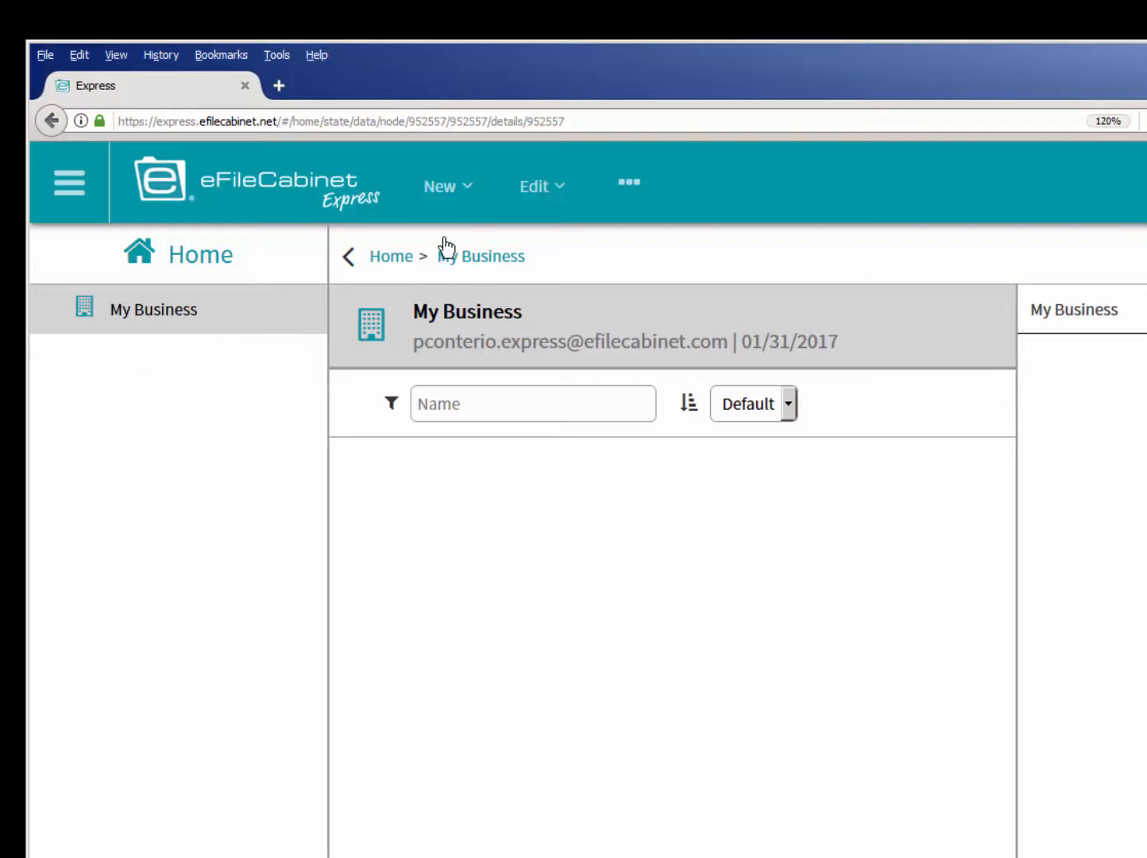
pyautogui.click(469, 189)
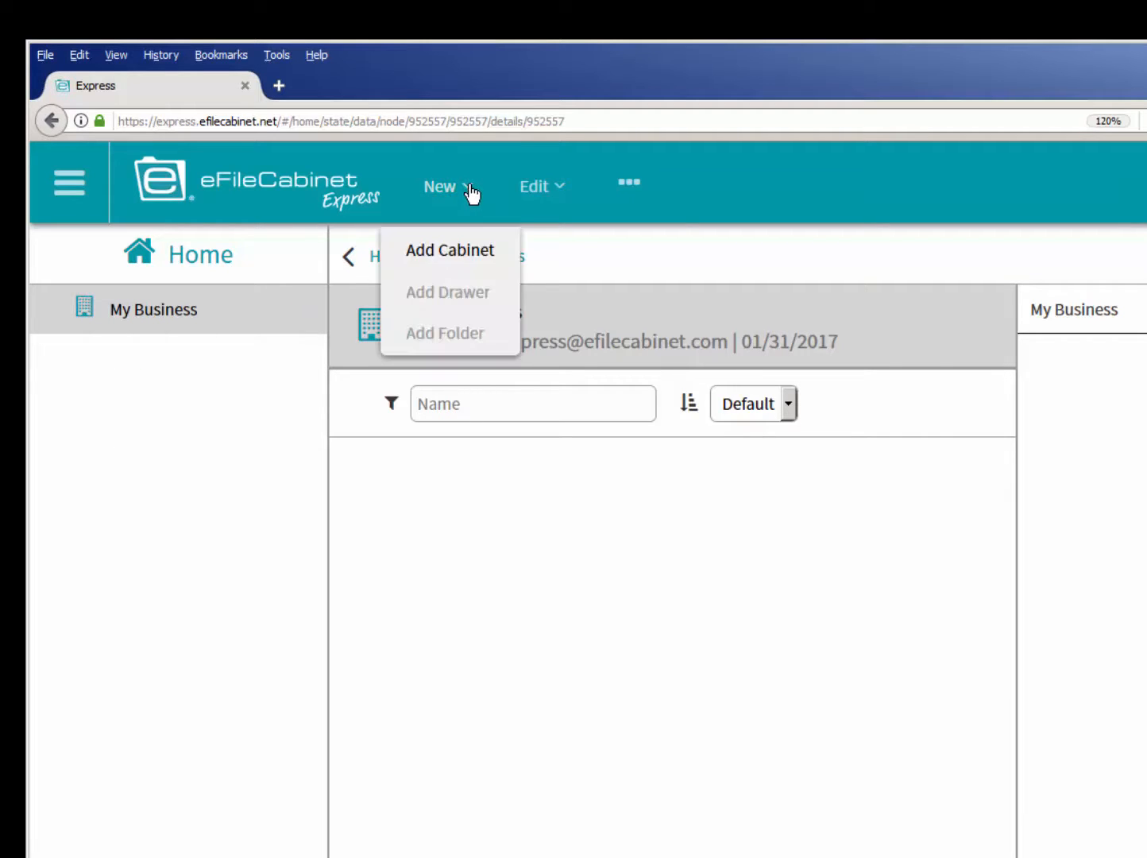
pyautogui.click(246, 410)
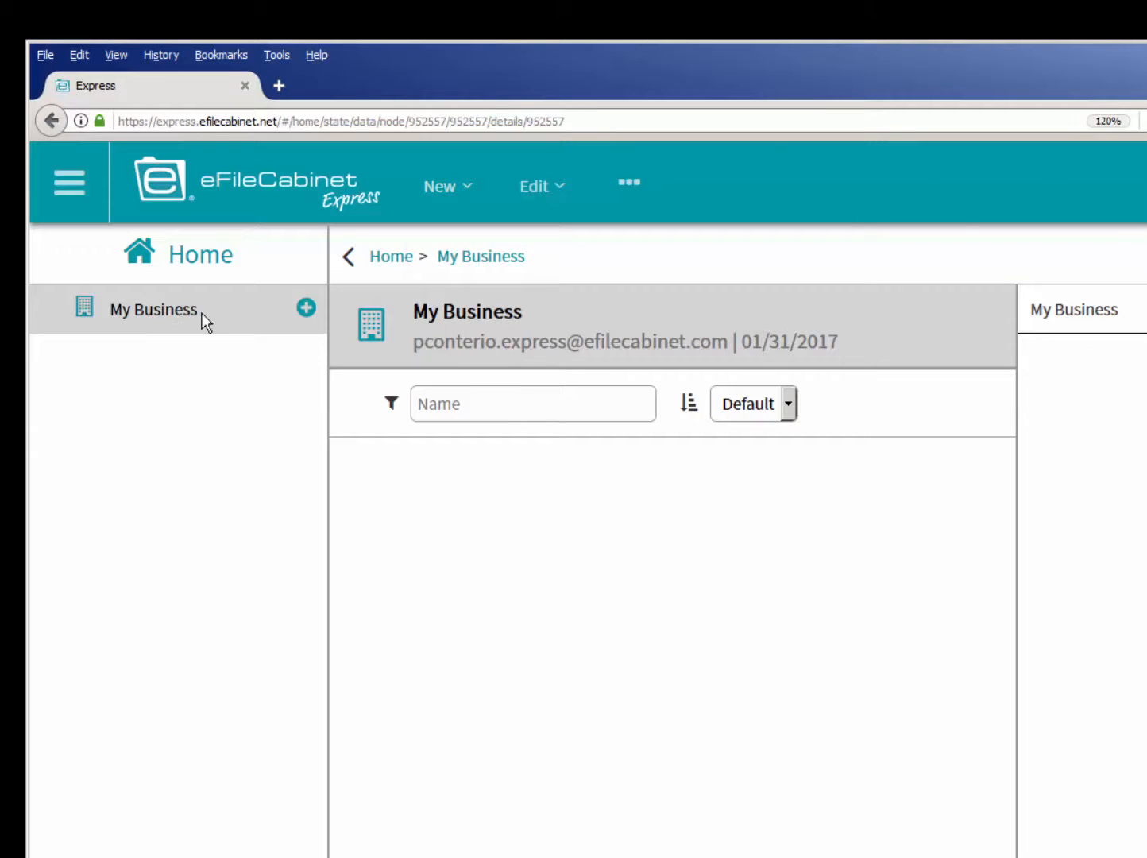
# - Add a new cabinet named Clients under My Business
pyautogui.click(301, 313)
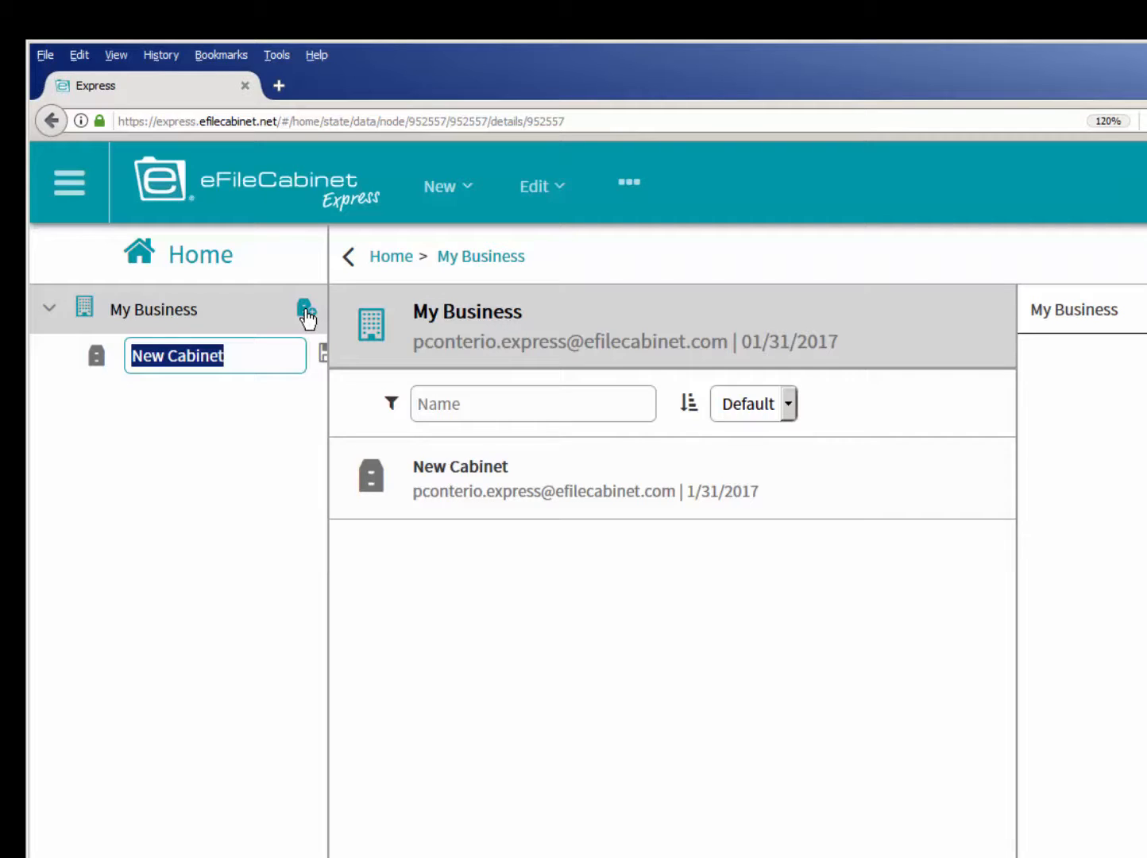
pyautogui.write('Clients')
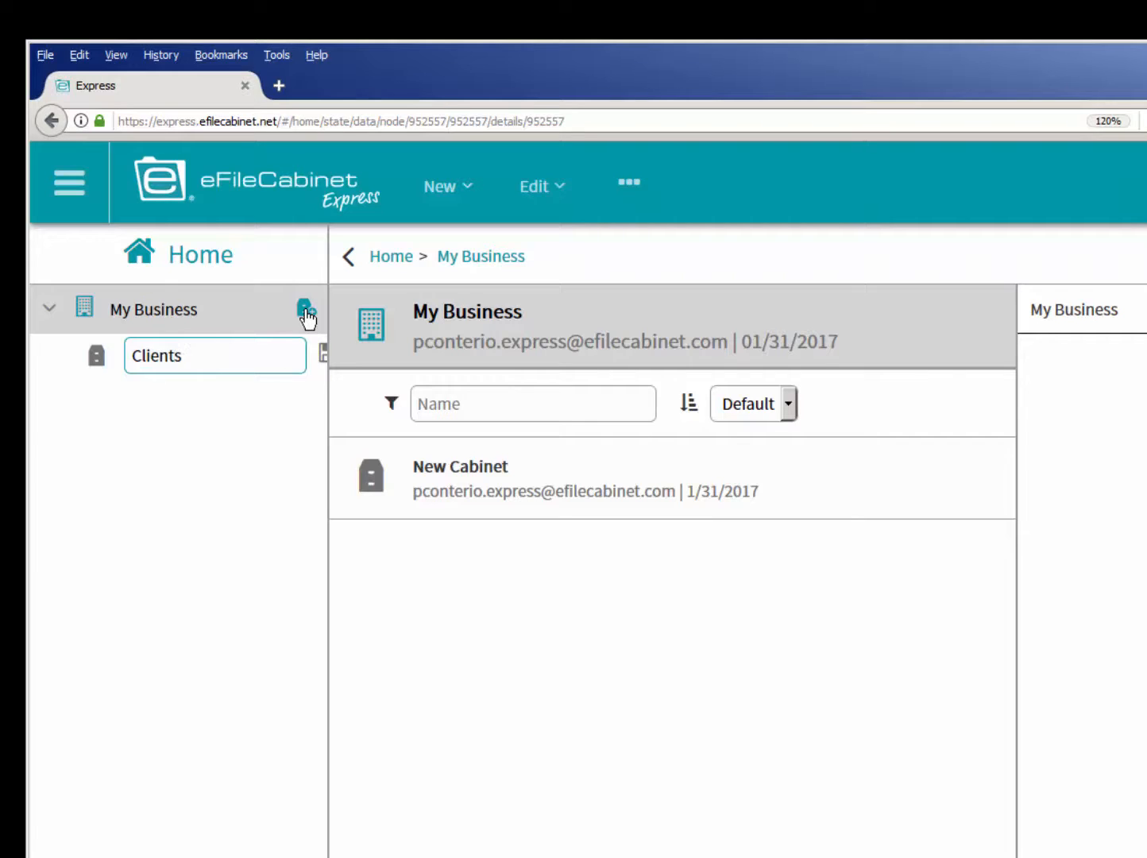
pyautogui.press('Return')
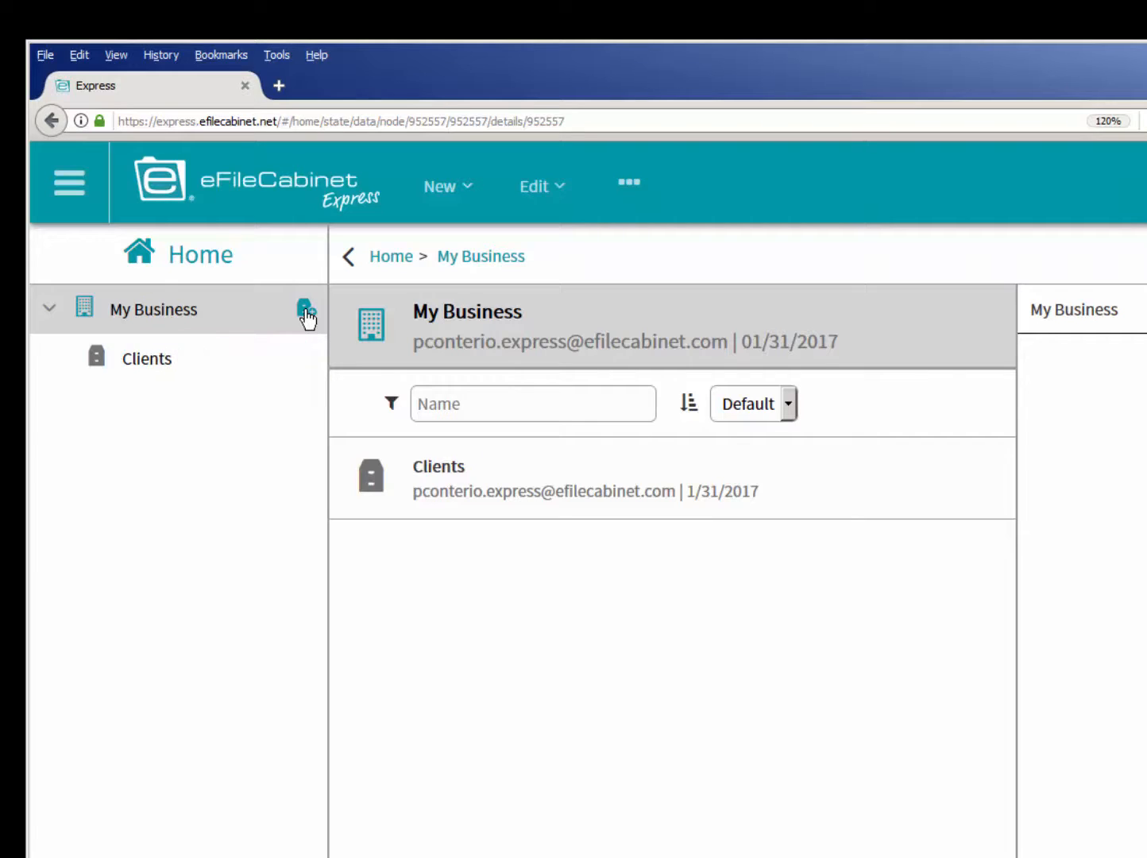
# - Create a new drawer in the Clients cabinet and name it with the client's last and first name
pyautogui.click(96, 355)
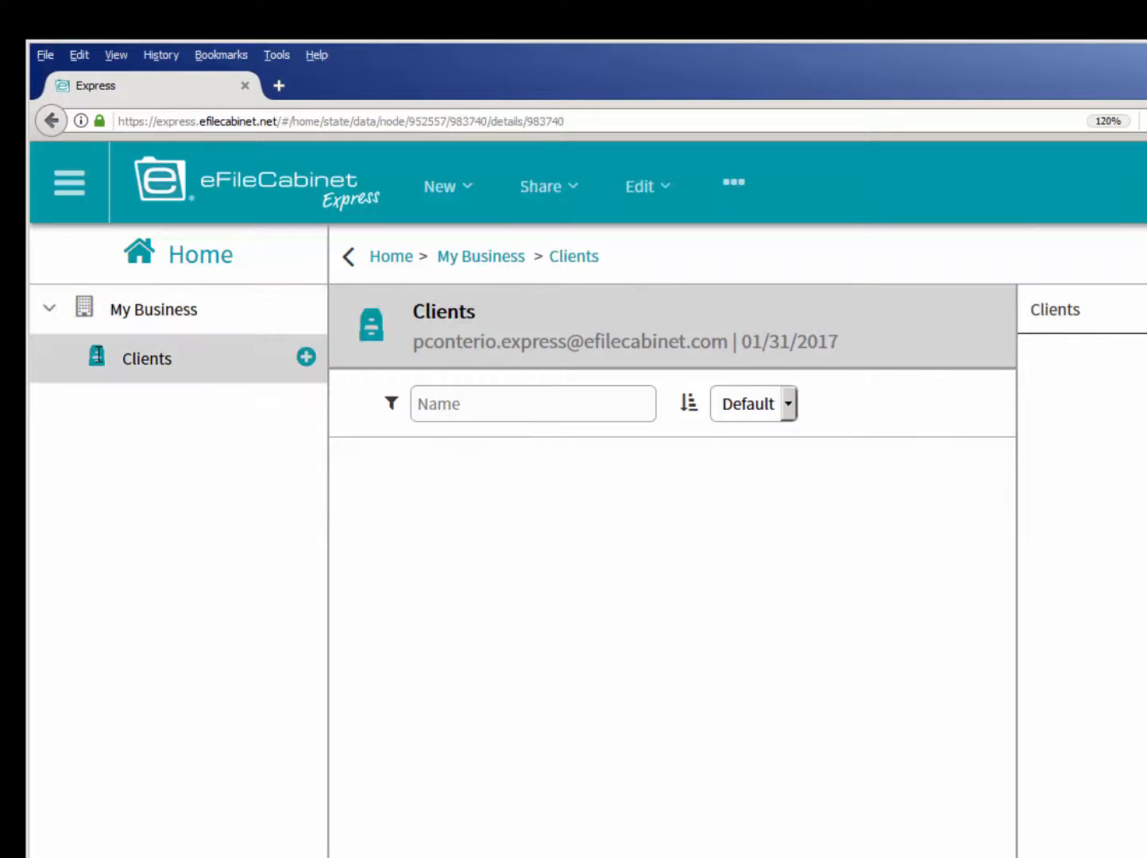
pyautogui.rightClick(96, 355)
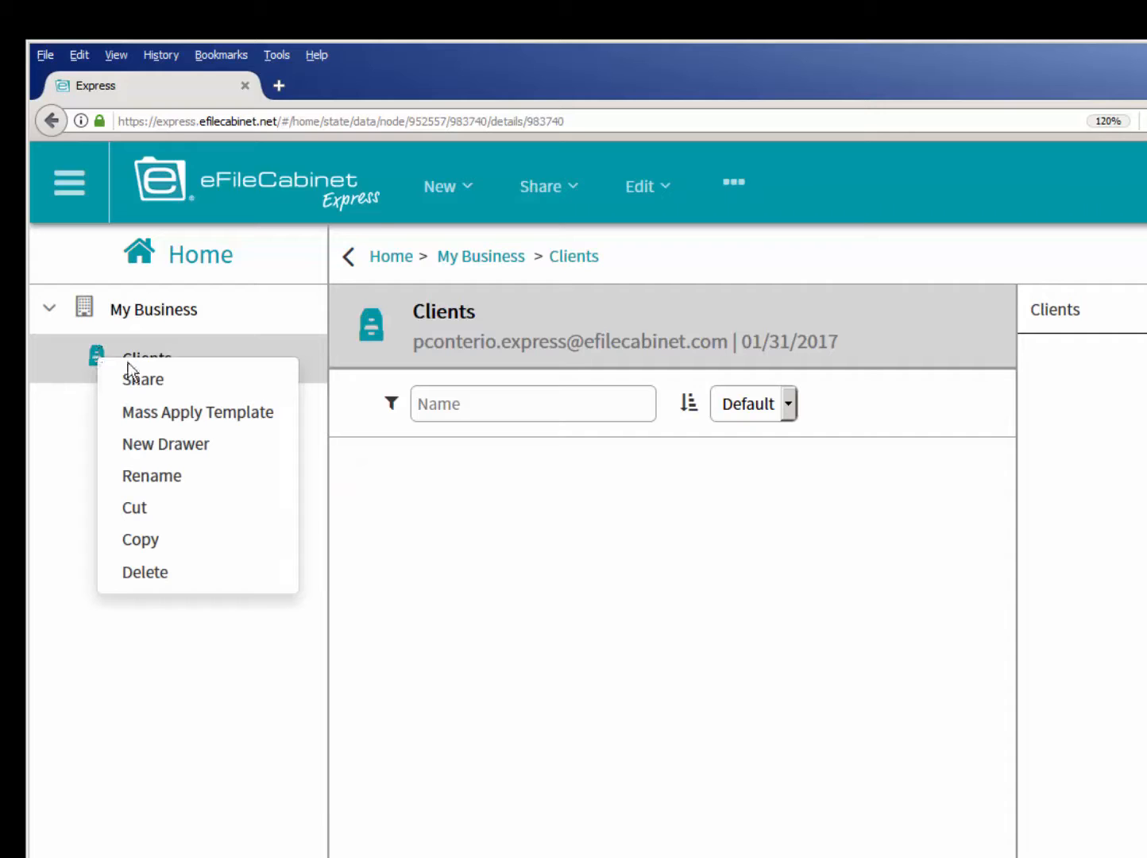
pyautogui.click(188, 444)
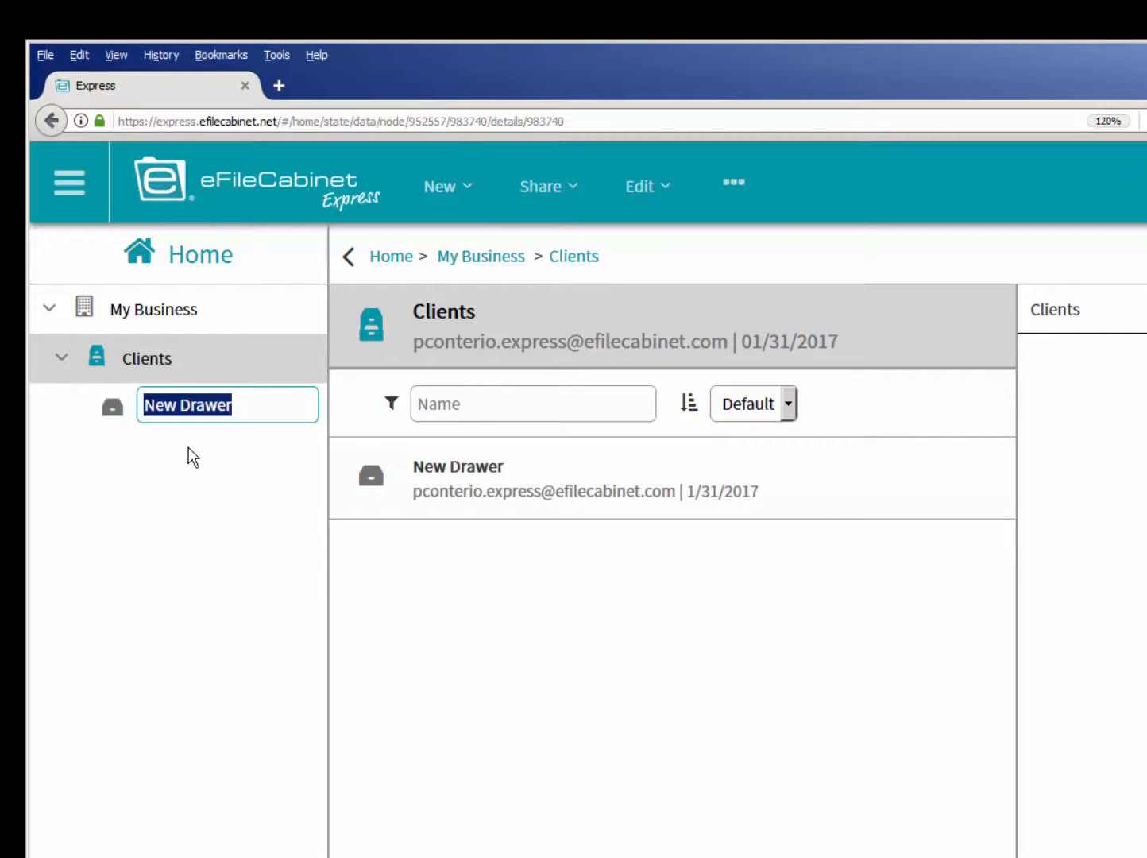
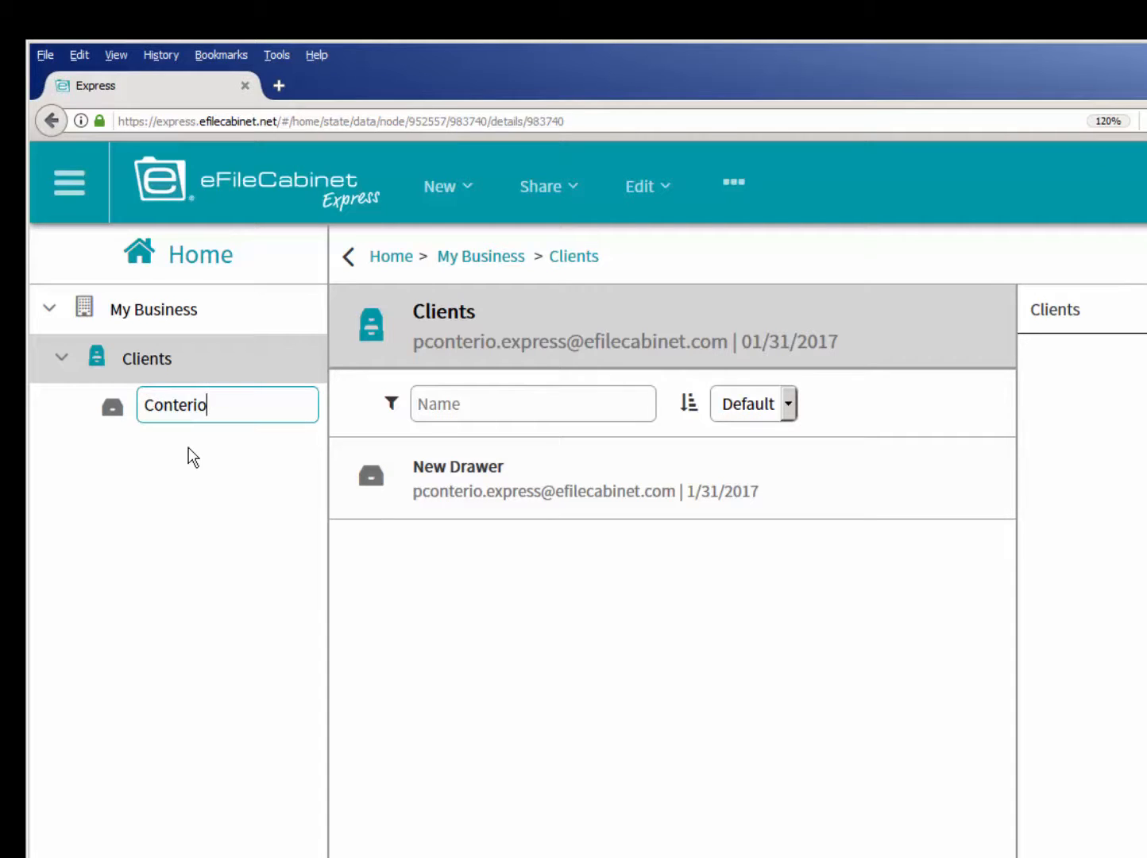
pyautogui.press('Return')
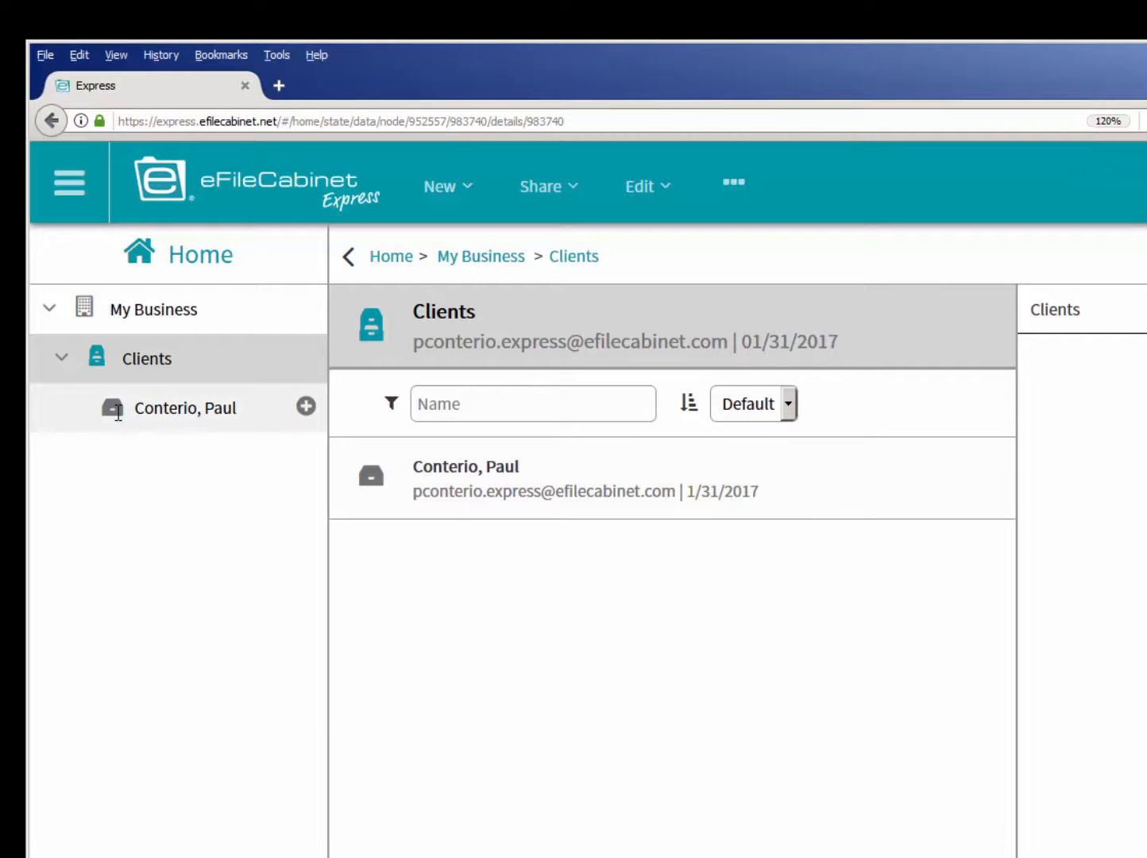
# - Apply the Accounting template Tax Clients Individuals to the client's drawer and expand its 2007 folder
pyautogui.rightClick(118, 410)
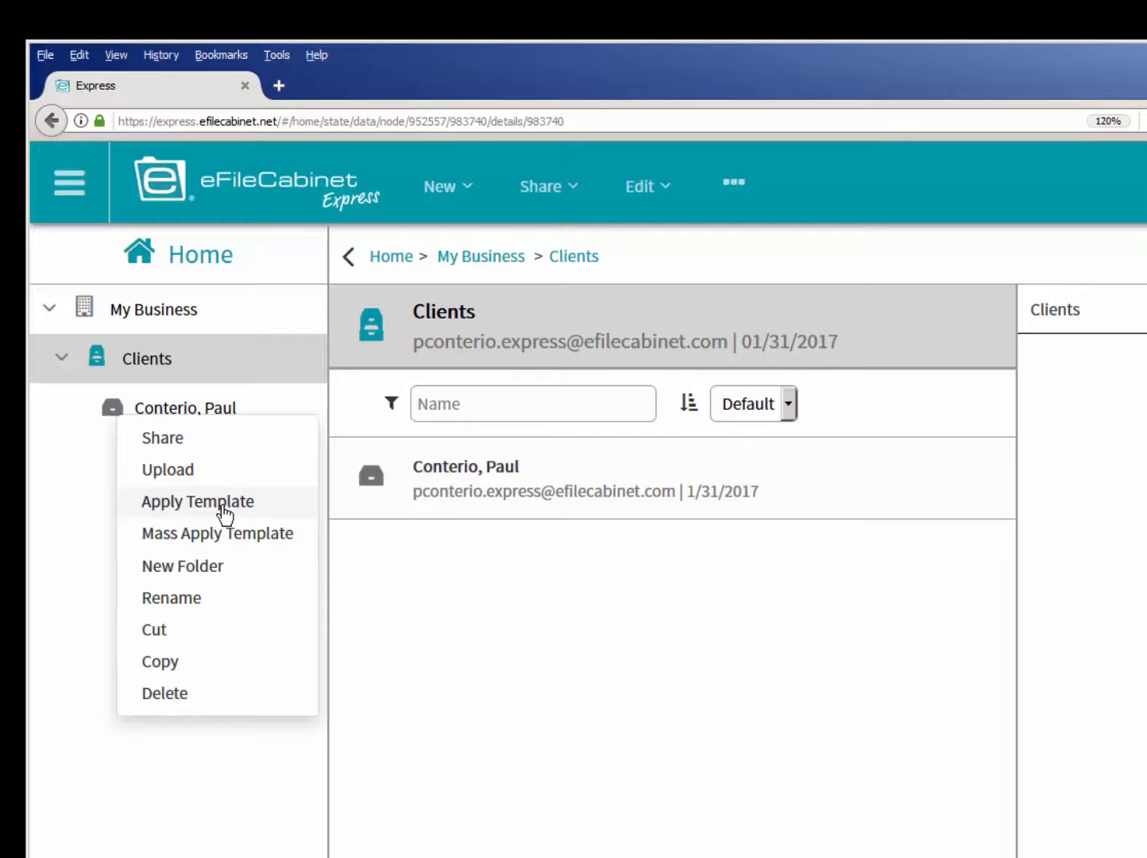
pyautogui.click(224, 512)
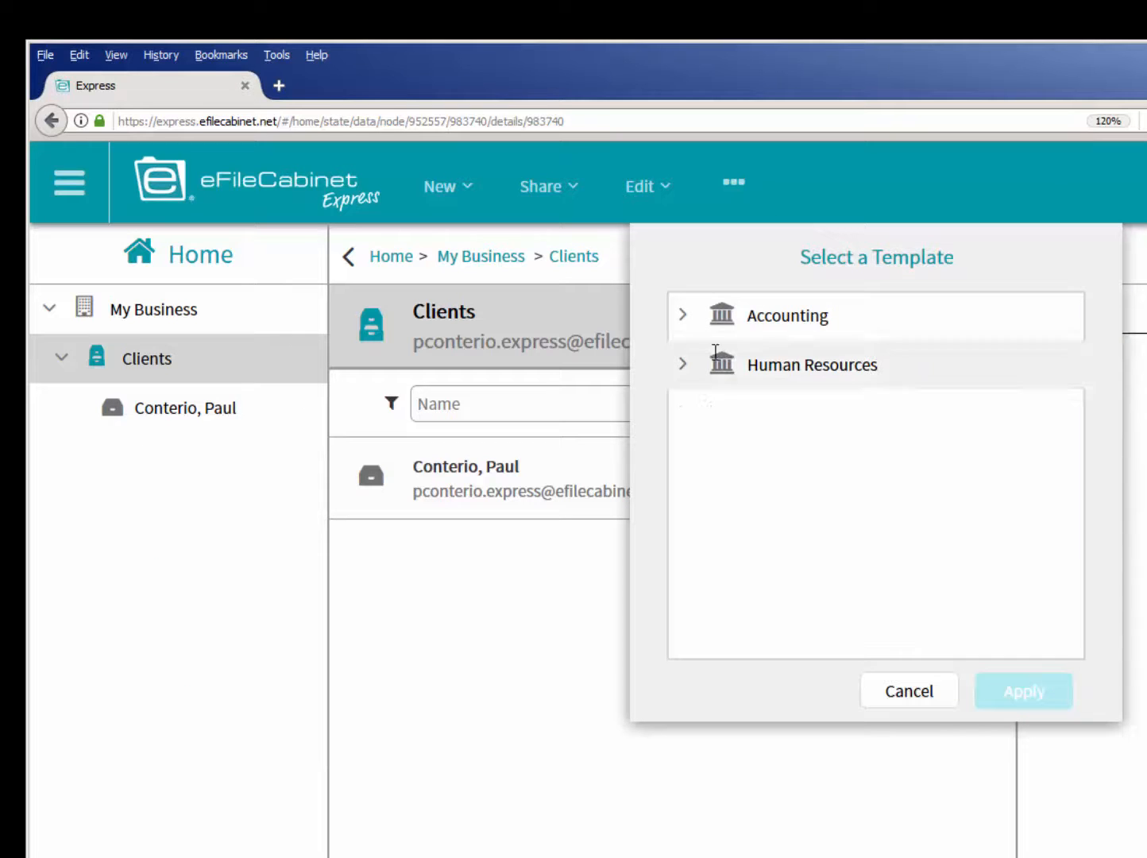
pyautogui.click(683, 315)
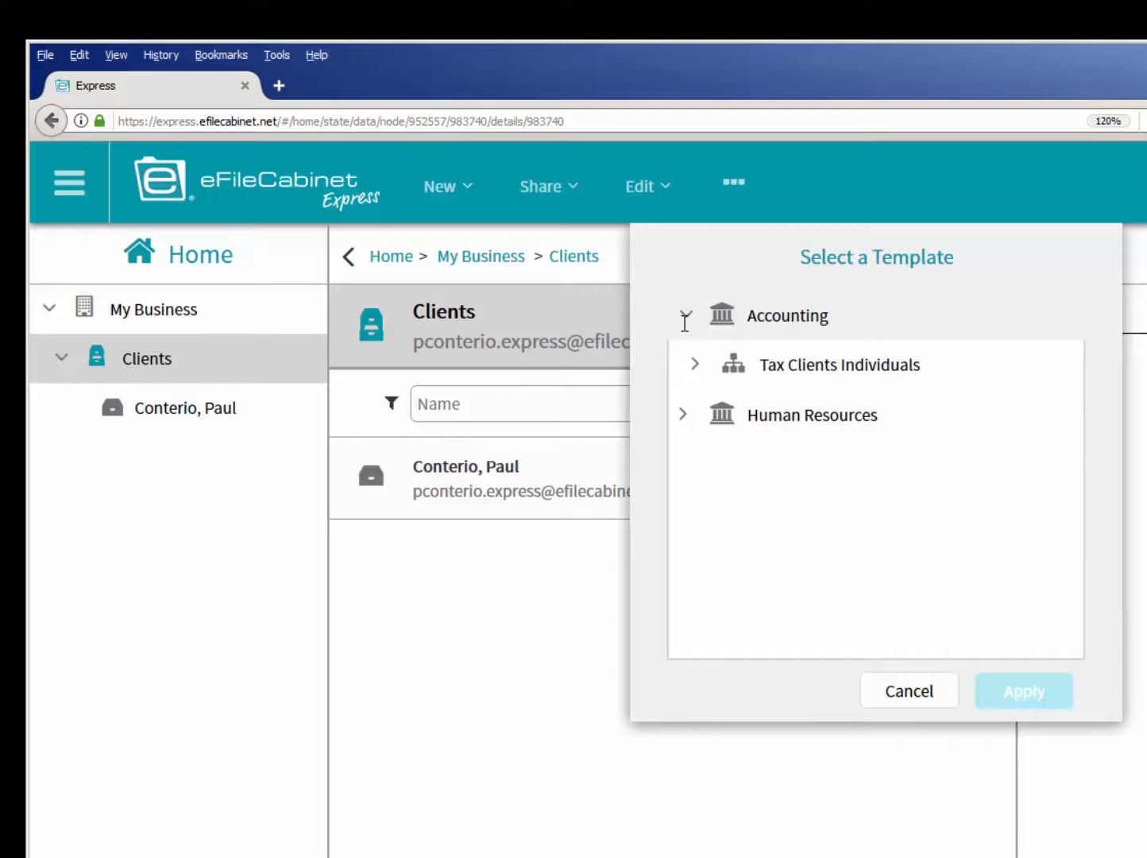
pyautogui.click(734, 367)
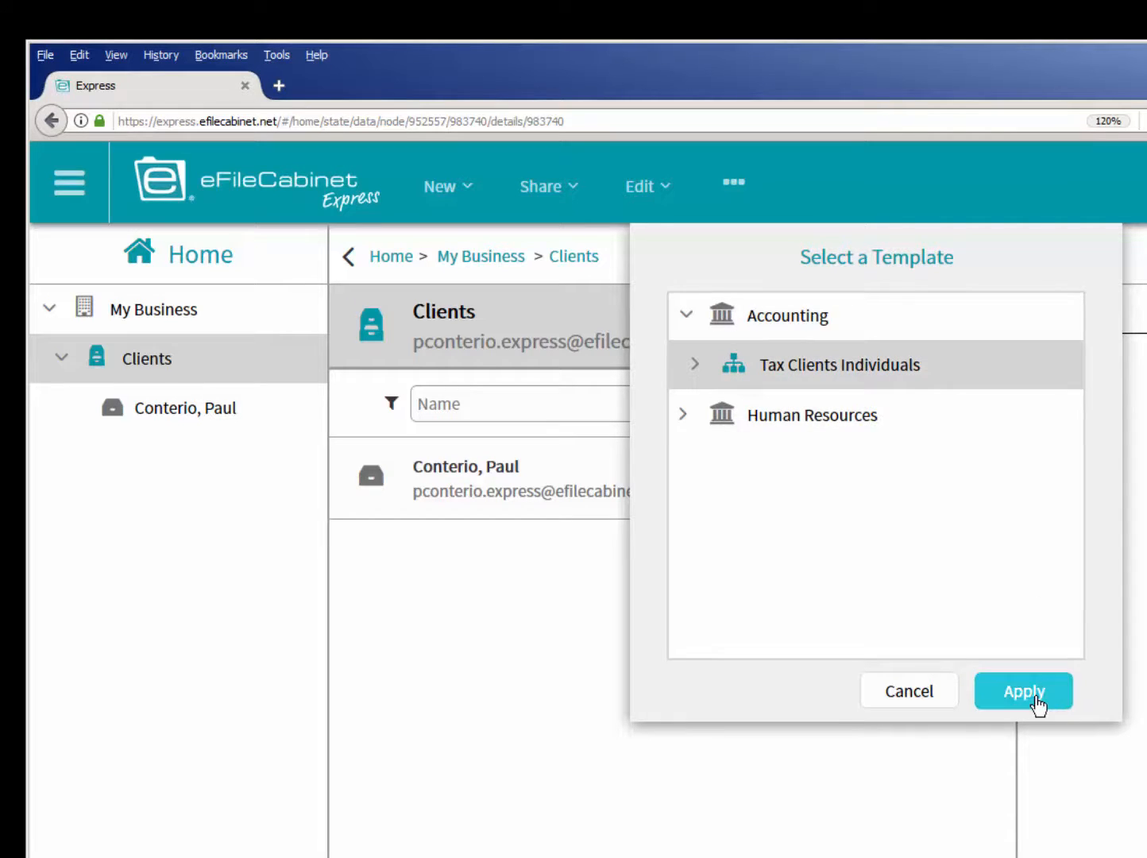
pyautogui.click(1036, 705)
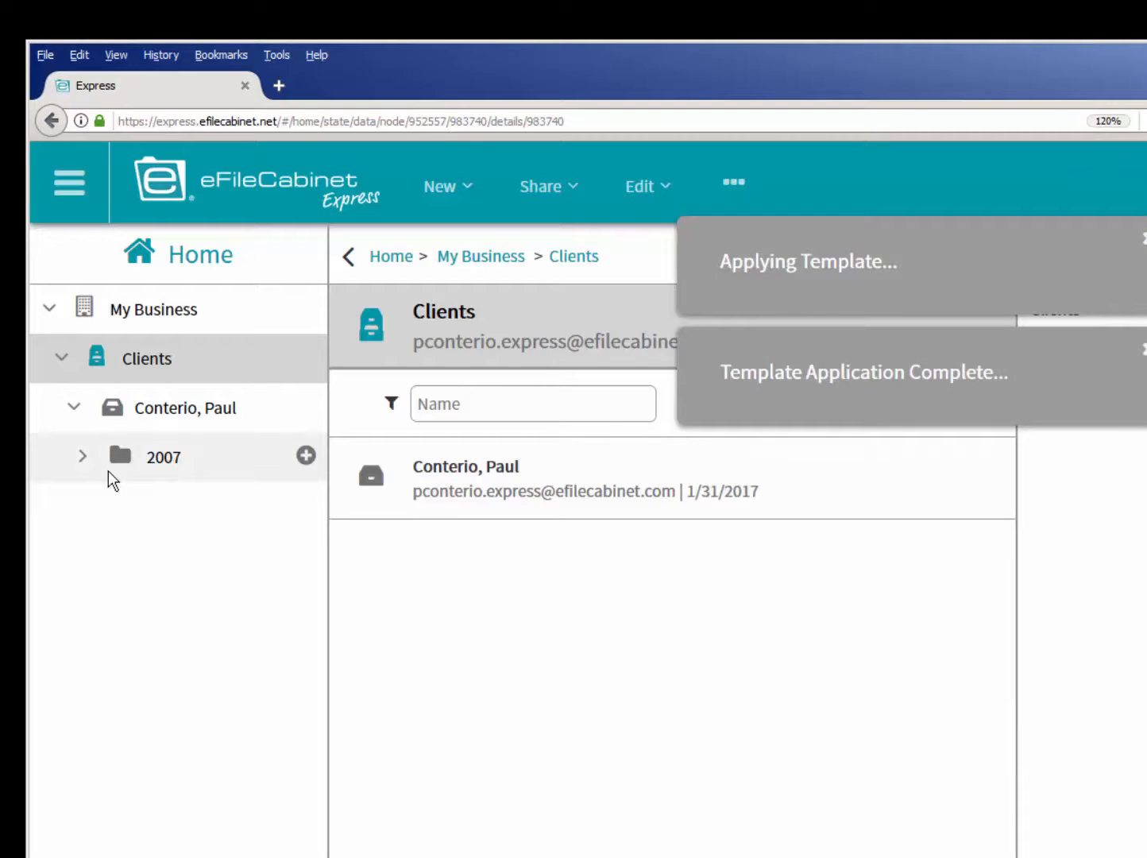
pyautogui.click(85, 457)
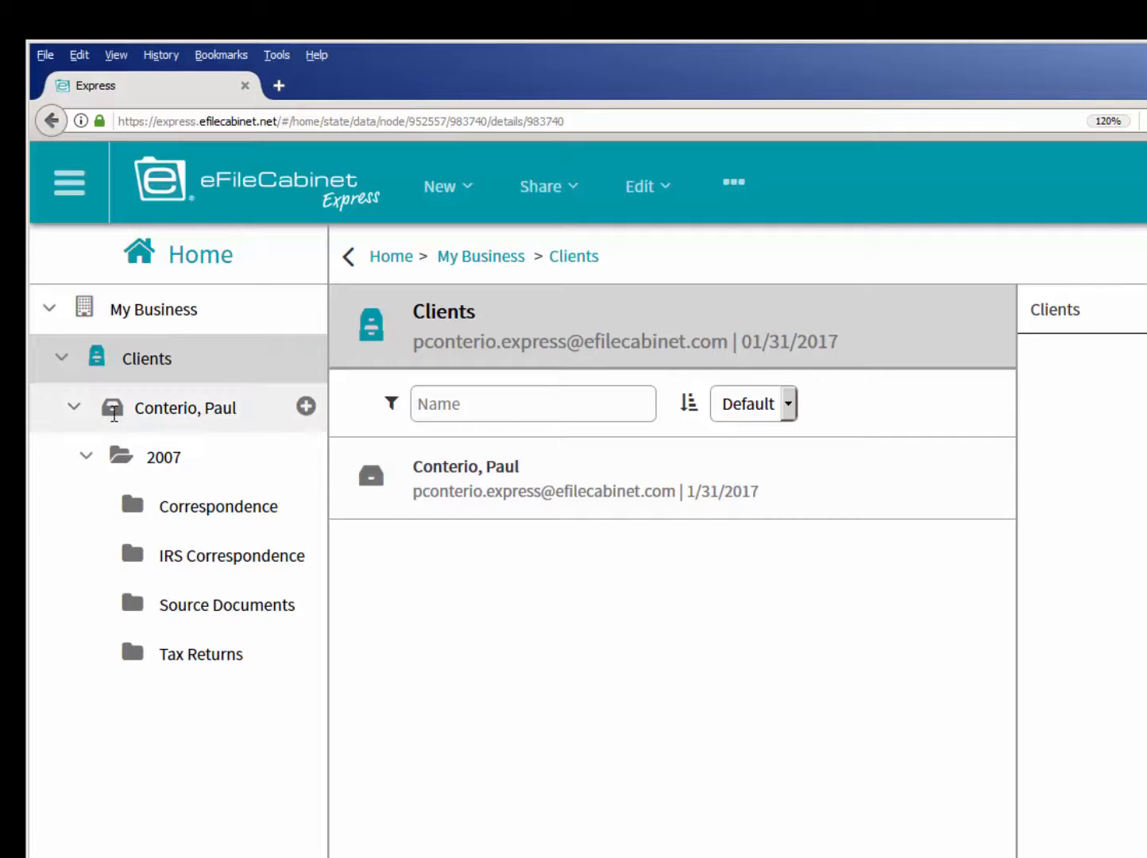
# - Create a new folder named Special directly in the client's drawer
pyautogui.click(113, 407)
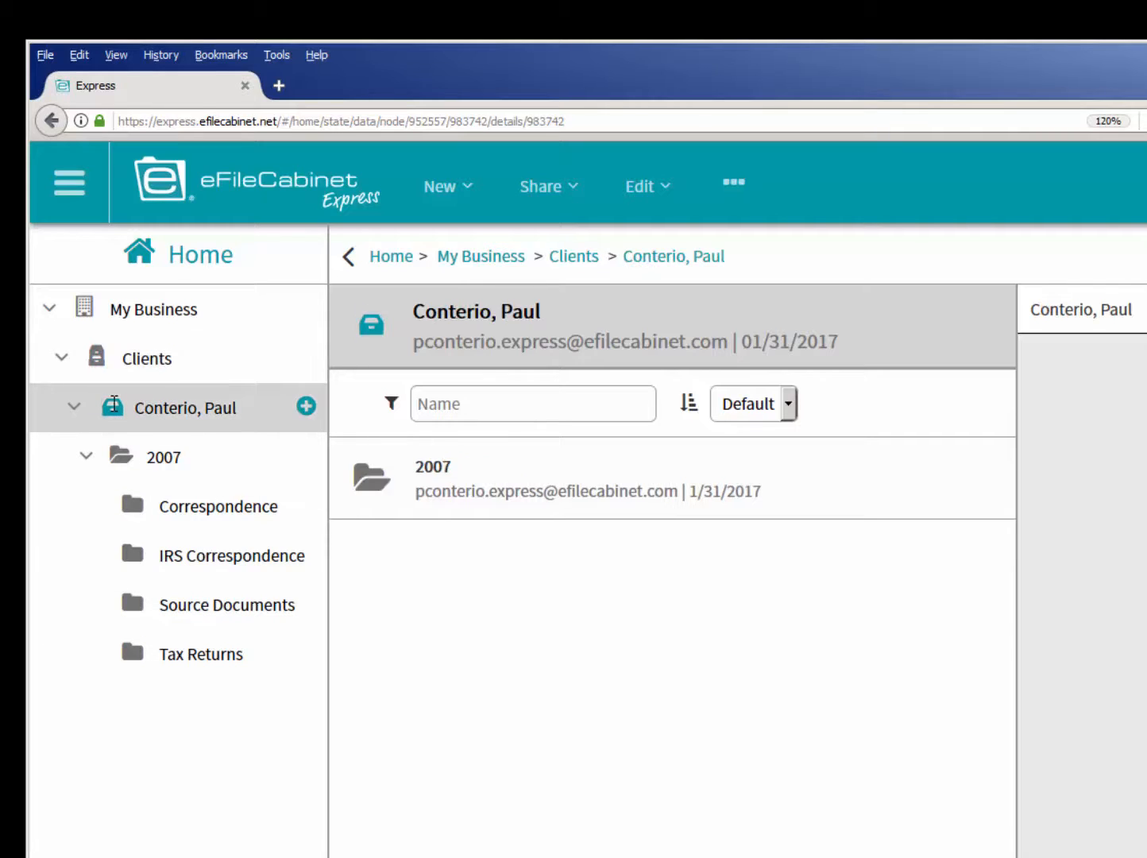
pyautogui.rightClick(114, 404)
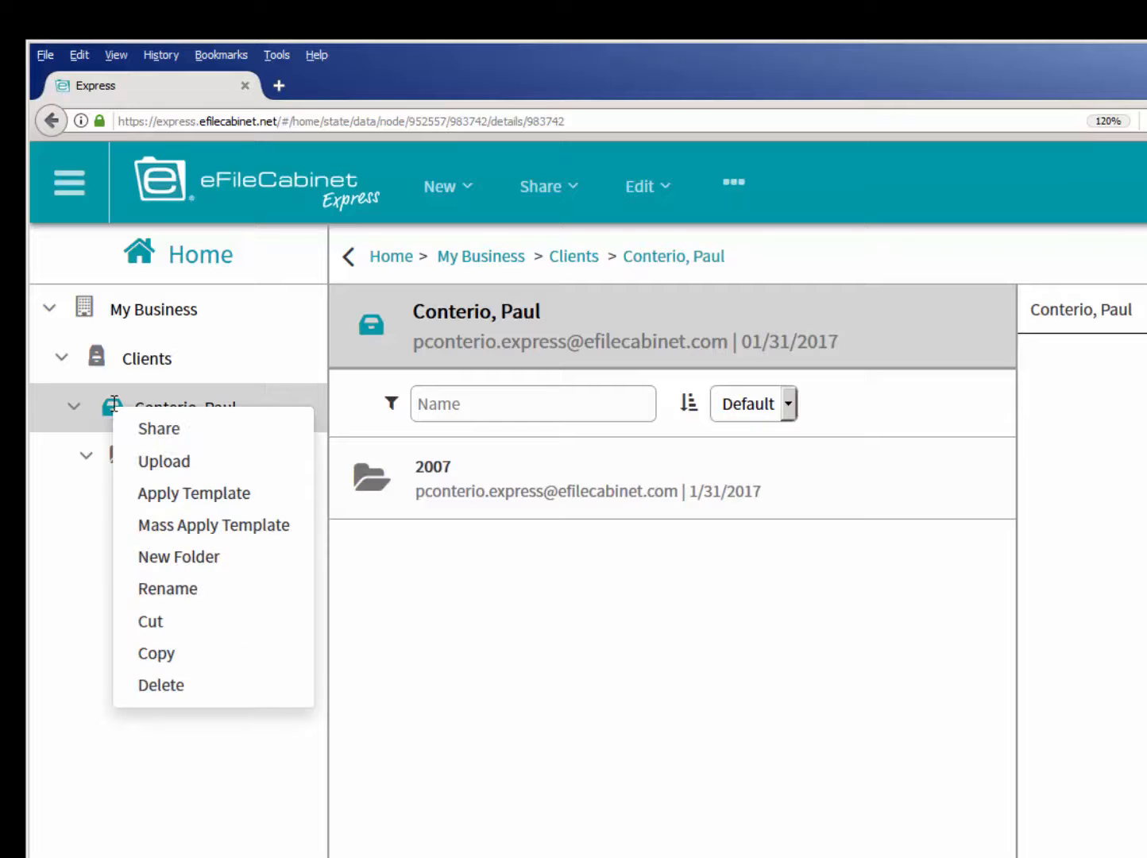
pyautogui.click(191, 559)
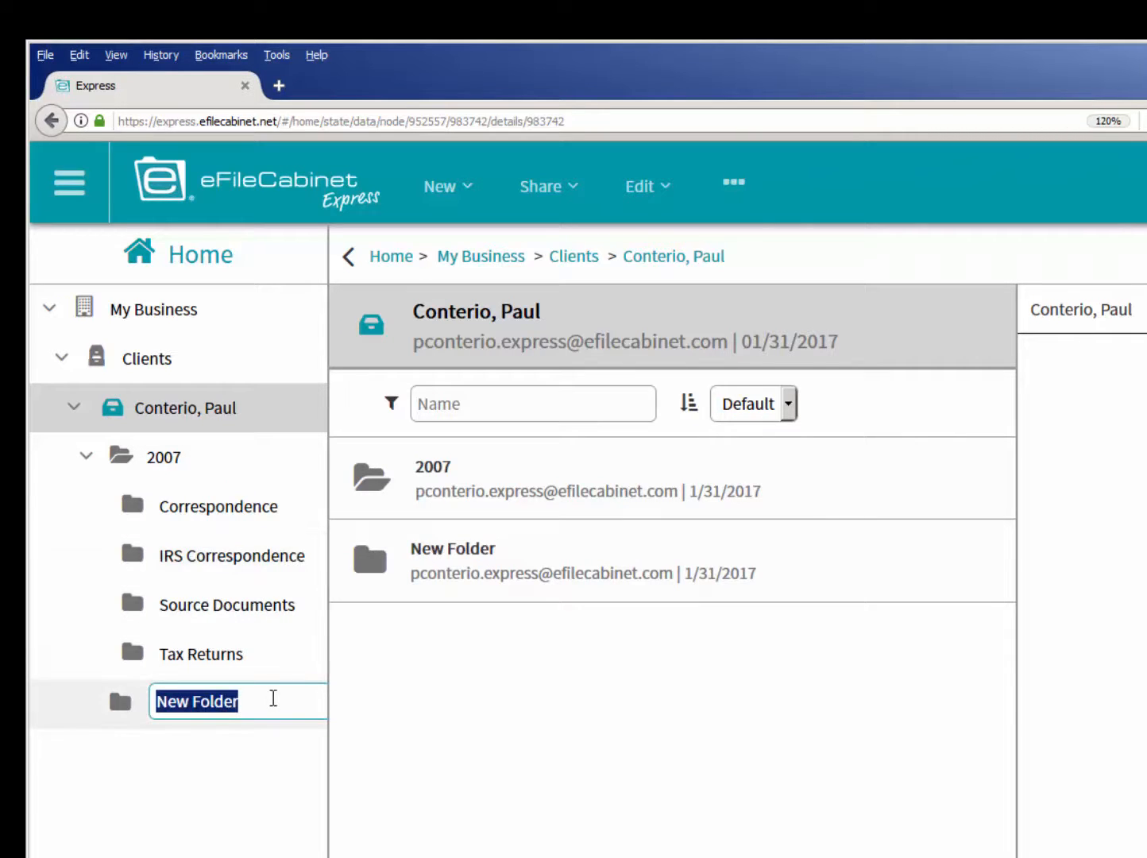
pyautogui.write('Special')
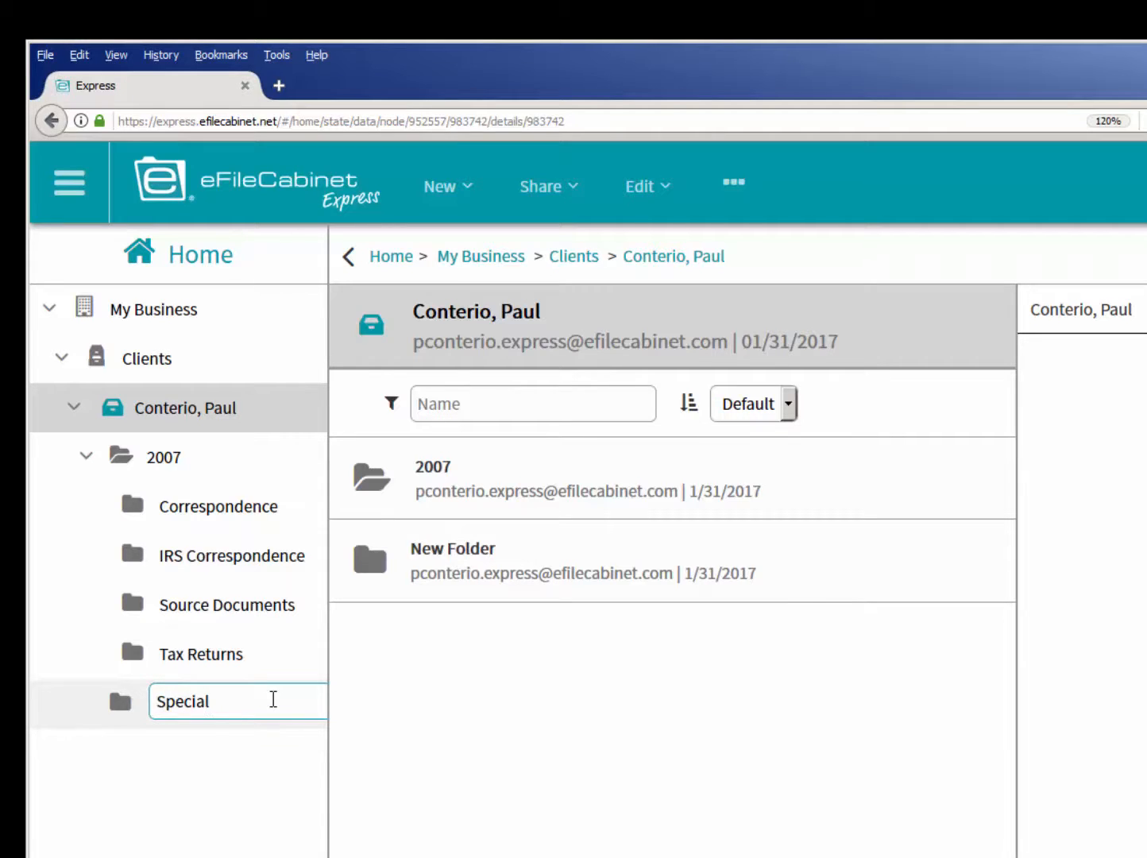
pyautogui.press('Return')
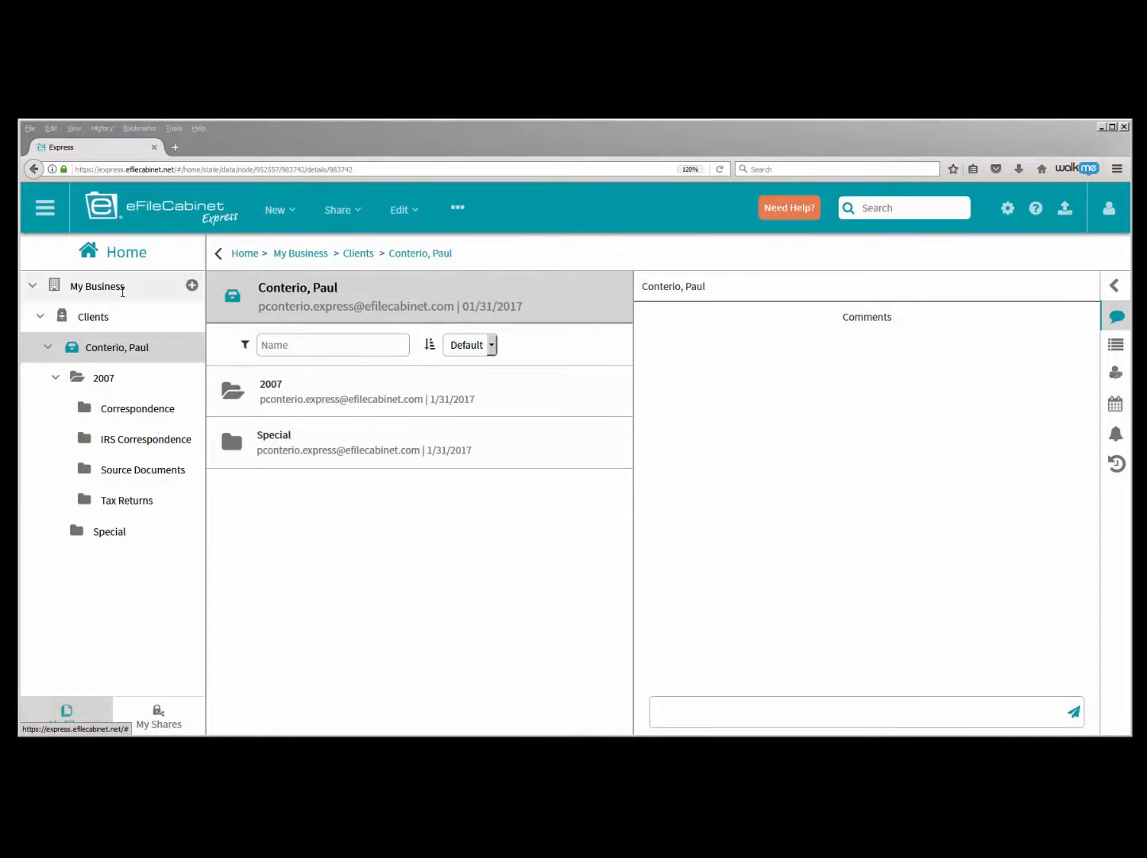
# - Collapse the My Business tree and open the User Settings page
pyautogui.click(33, 285)
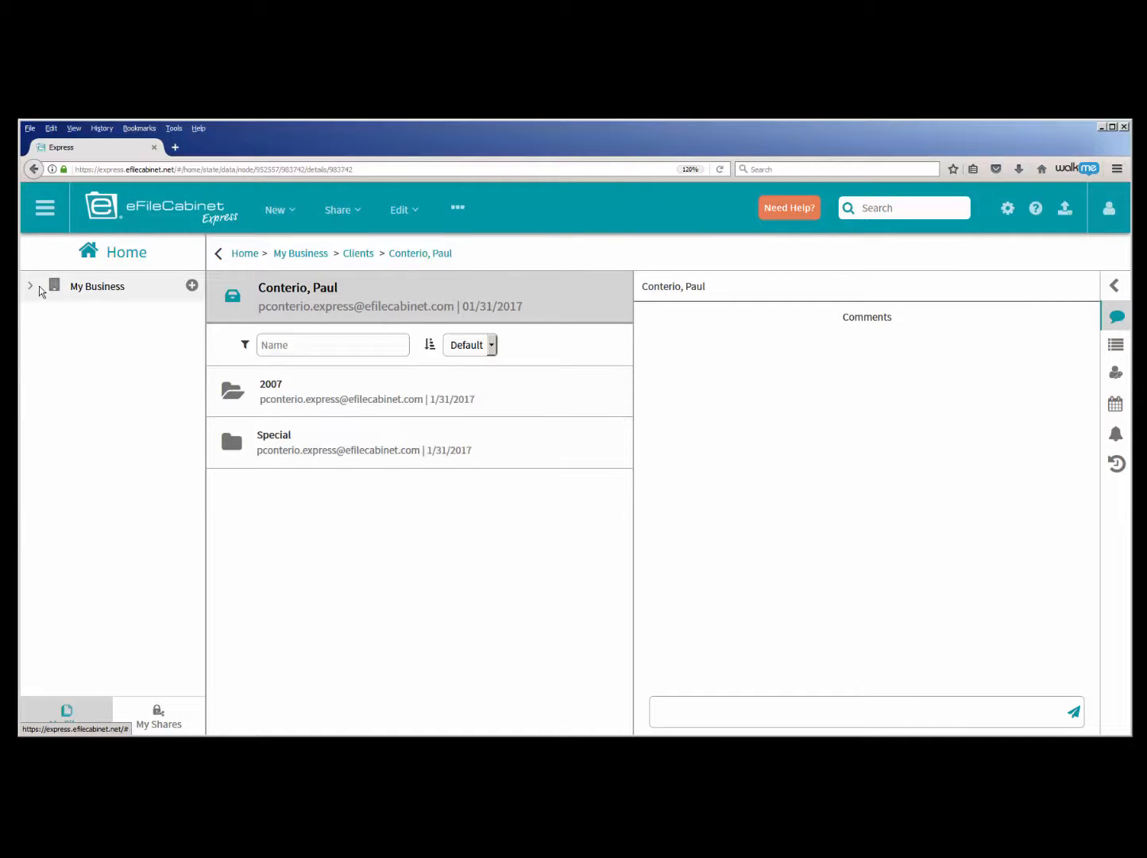
pyautogui.click(45, 210)
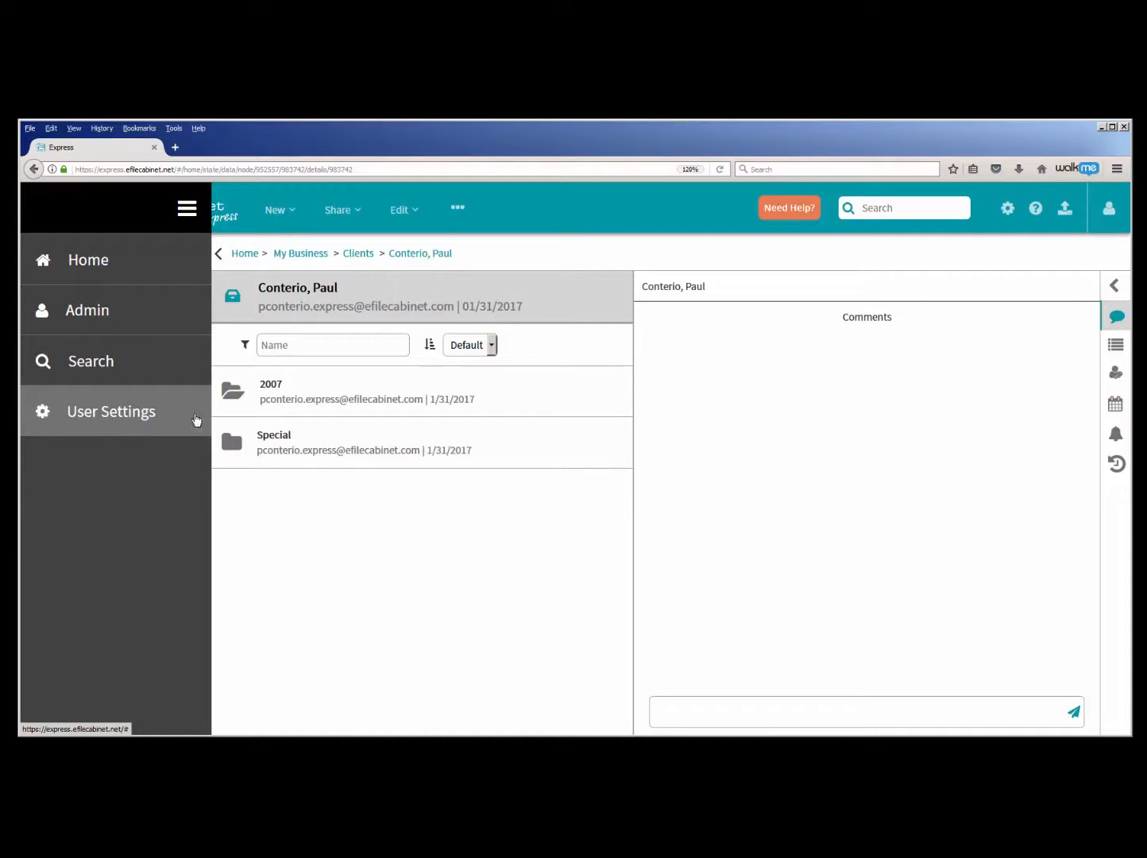
pyautogui.click(1005, 214)
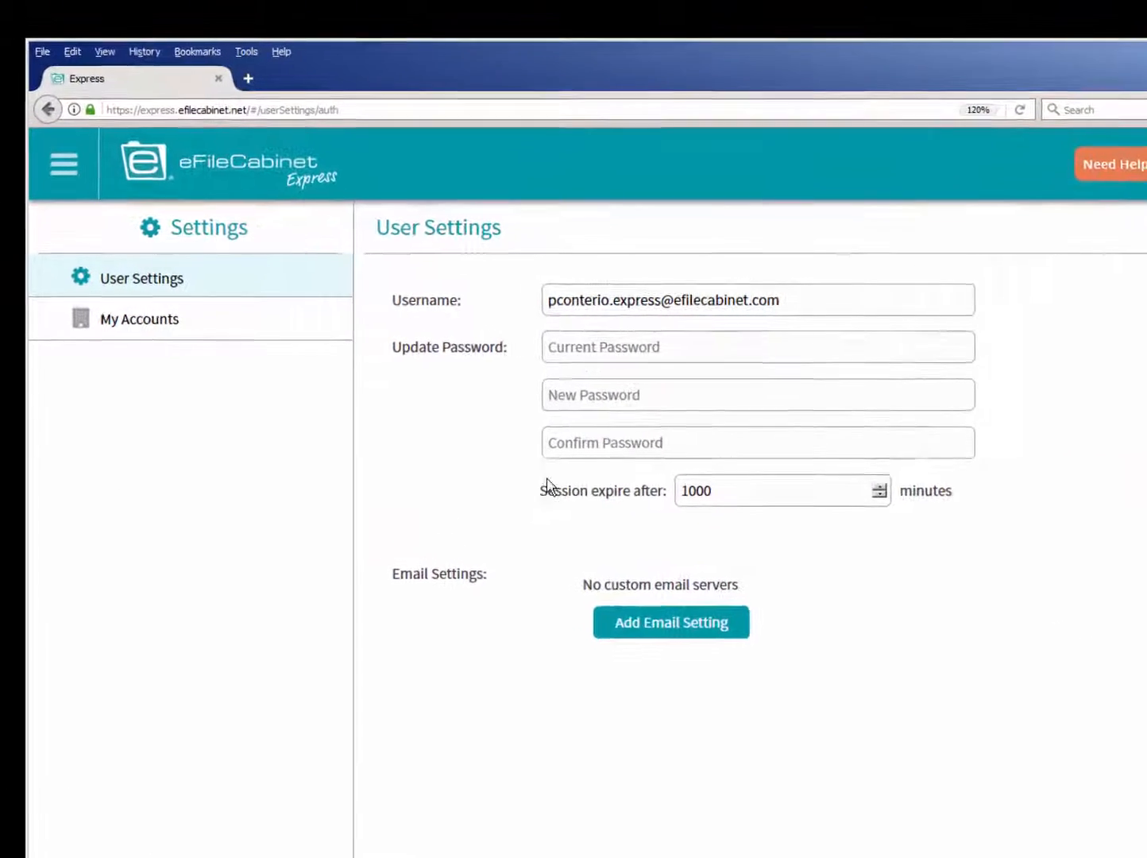
pyautogui.click(63, 163)
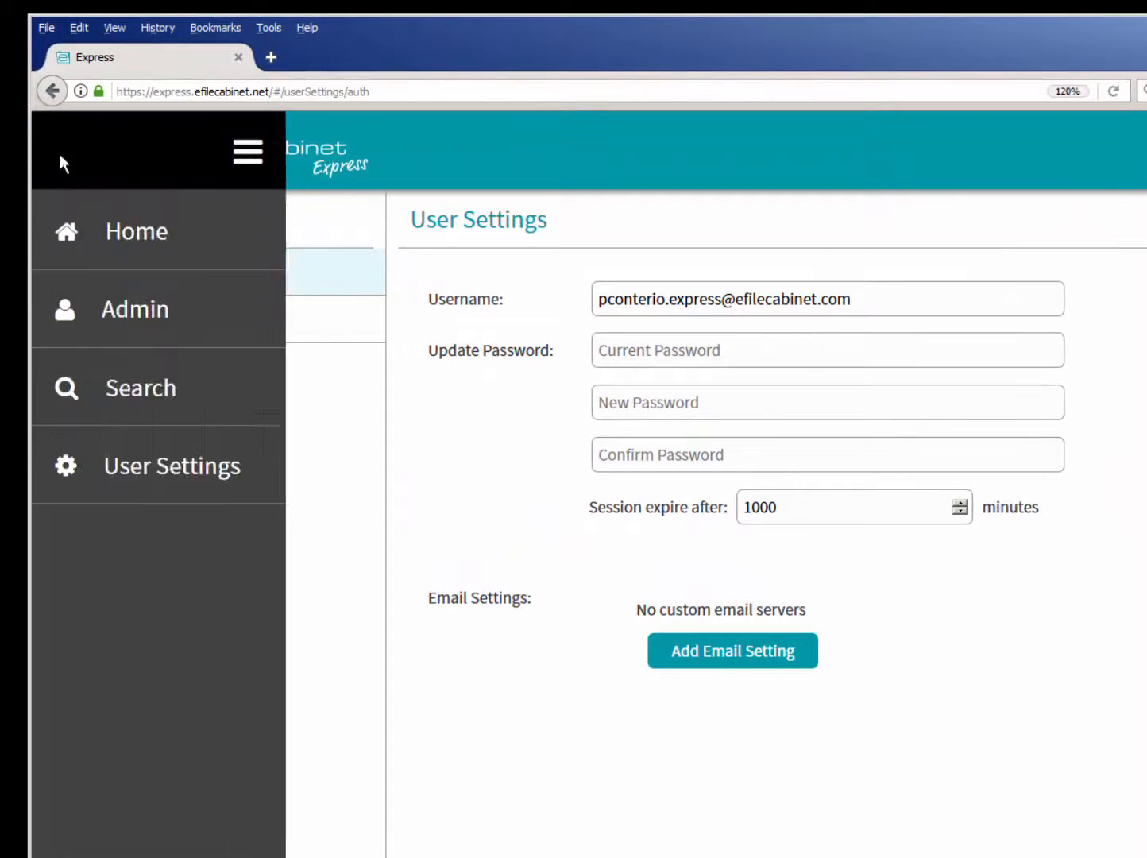
pyautogui.click(128, 476)
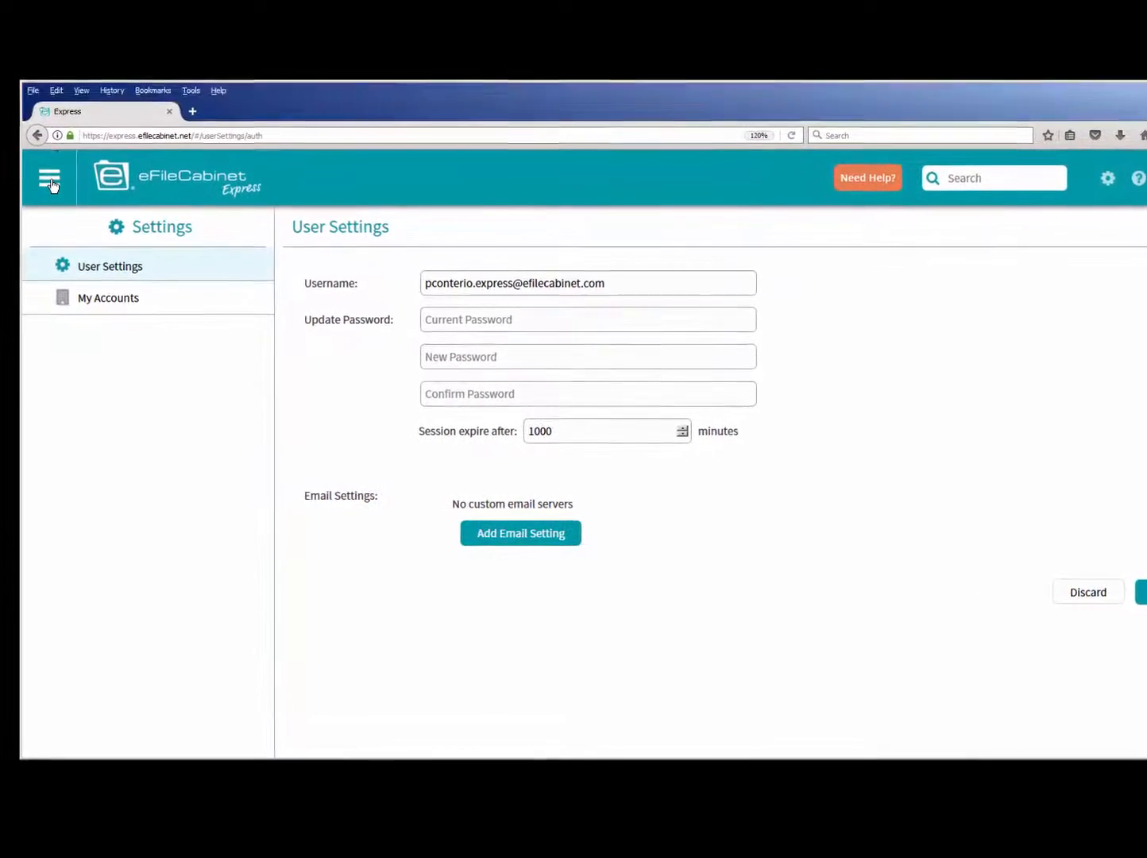
# - Go to the Admin area and open its Account Settings page
pyautogui.click(49, 190)
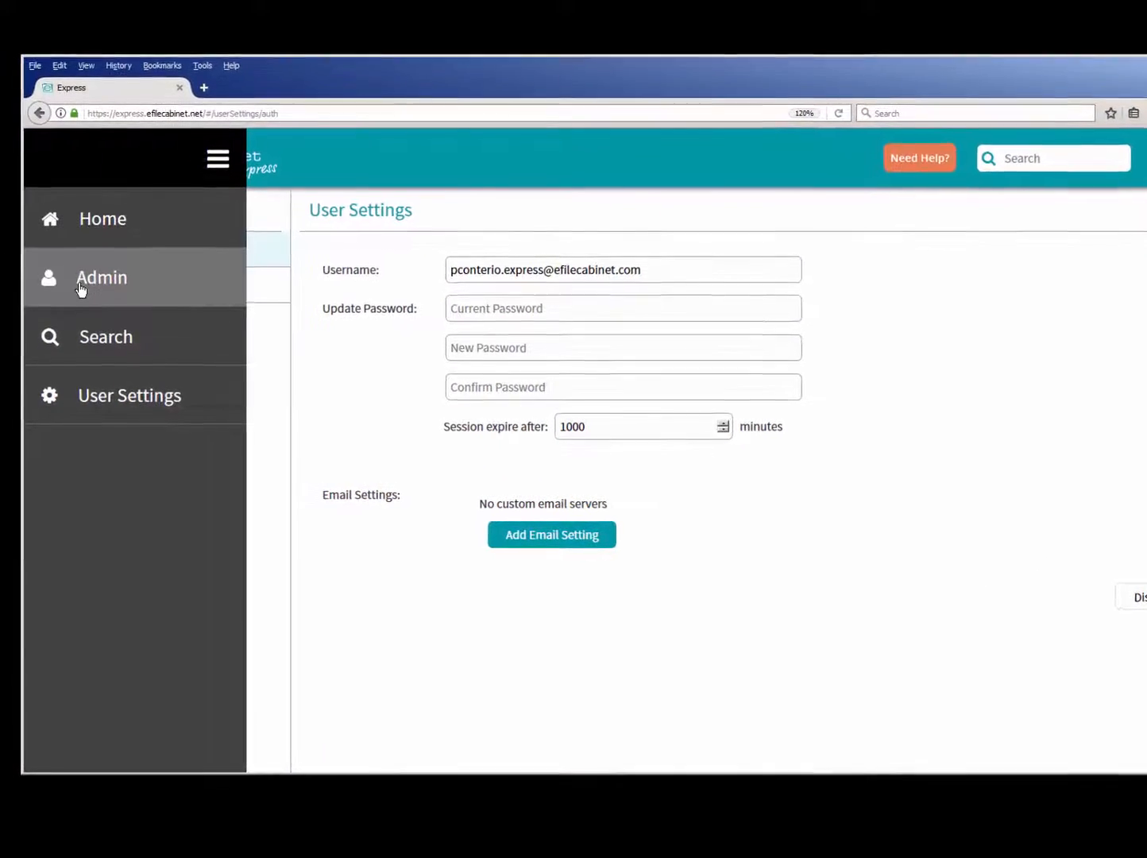
pyautogui.click(84, 285)
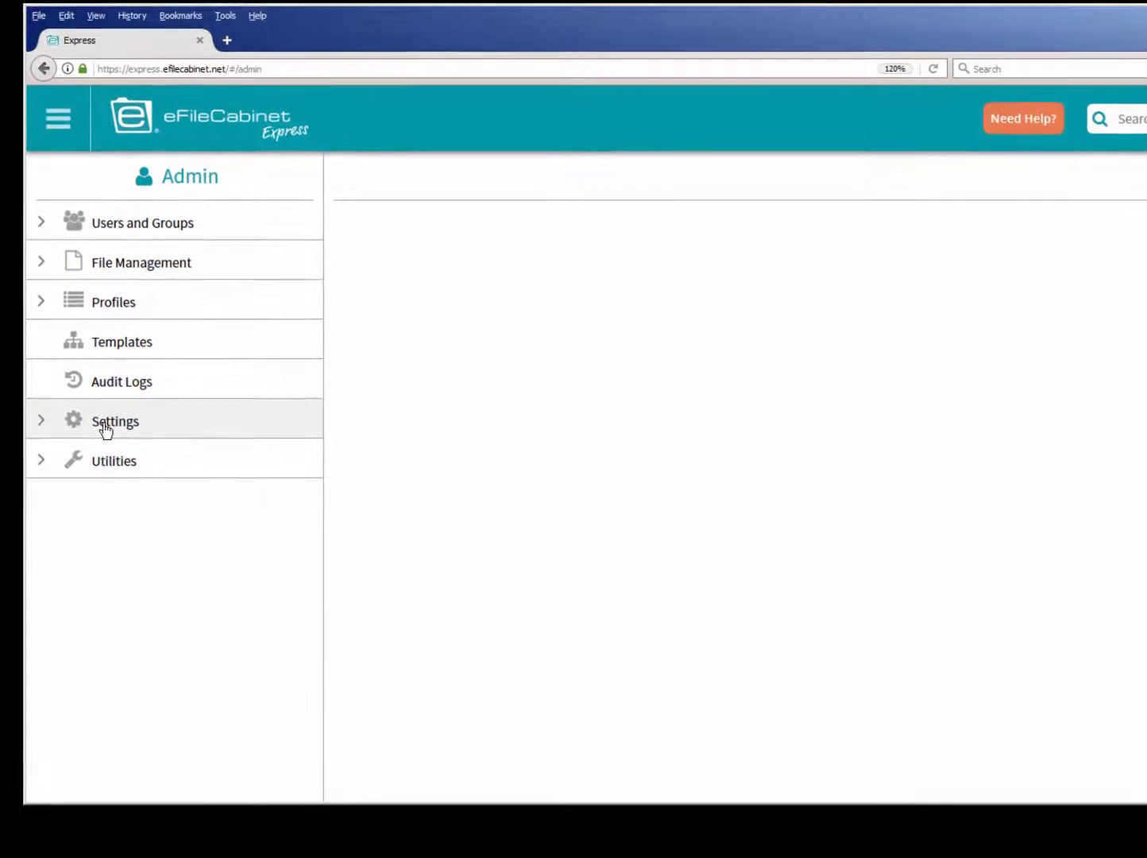
pyautogui.click(104, 430)
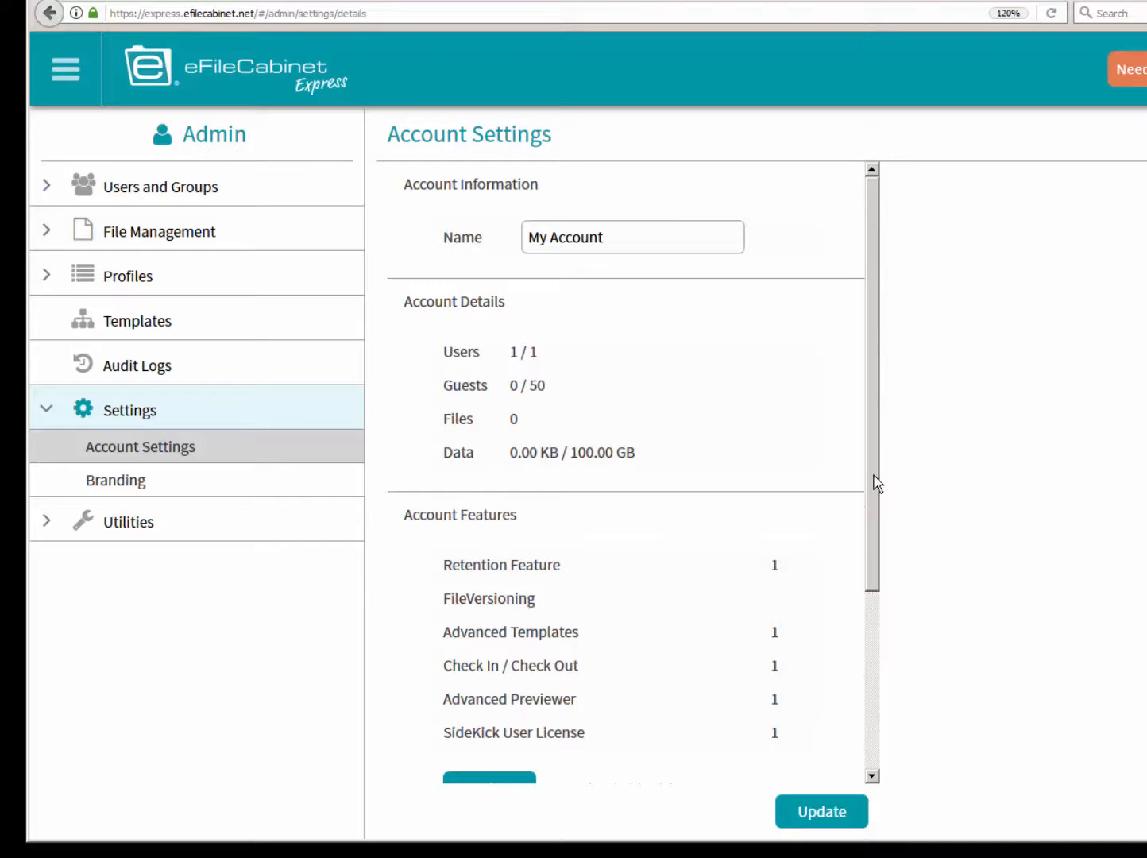
# - Review the account features and open the form for adding a custom email server setting
pyautogui.moveTo(877, 483); pyautogui.dragTo(852, 691)
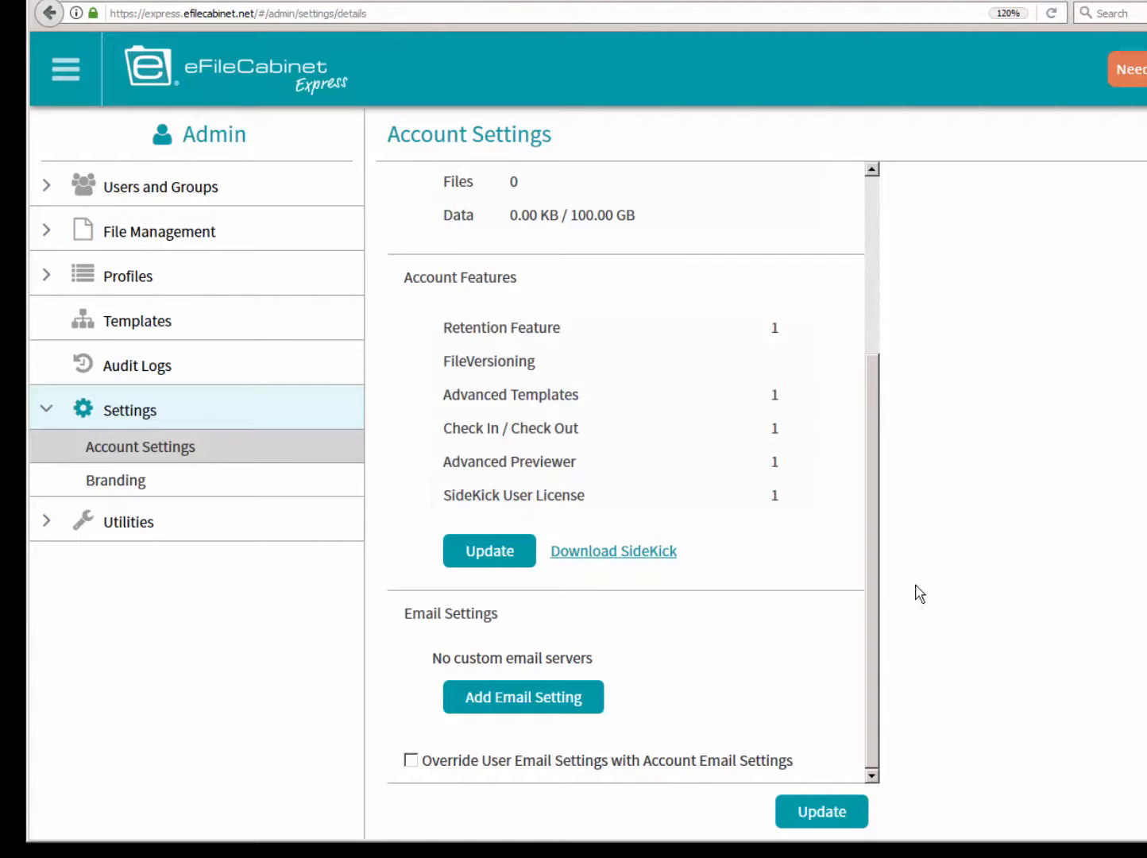
pyautogui.click(551, 702)
pyautogui.moveTo(878, 538); pyautogui.dragTo(863, 730)
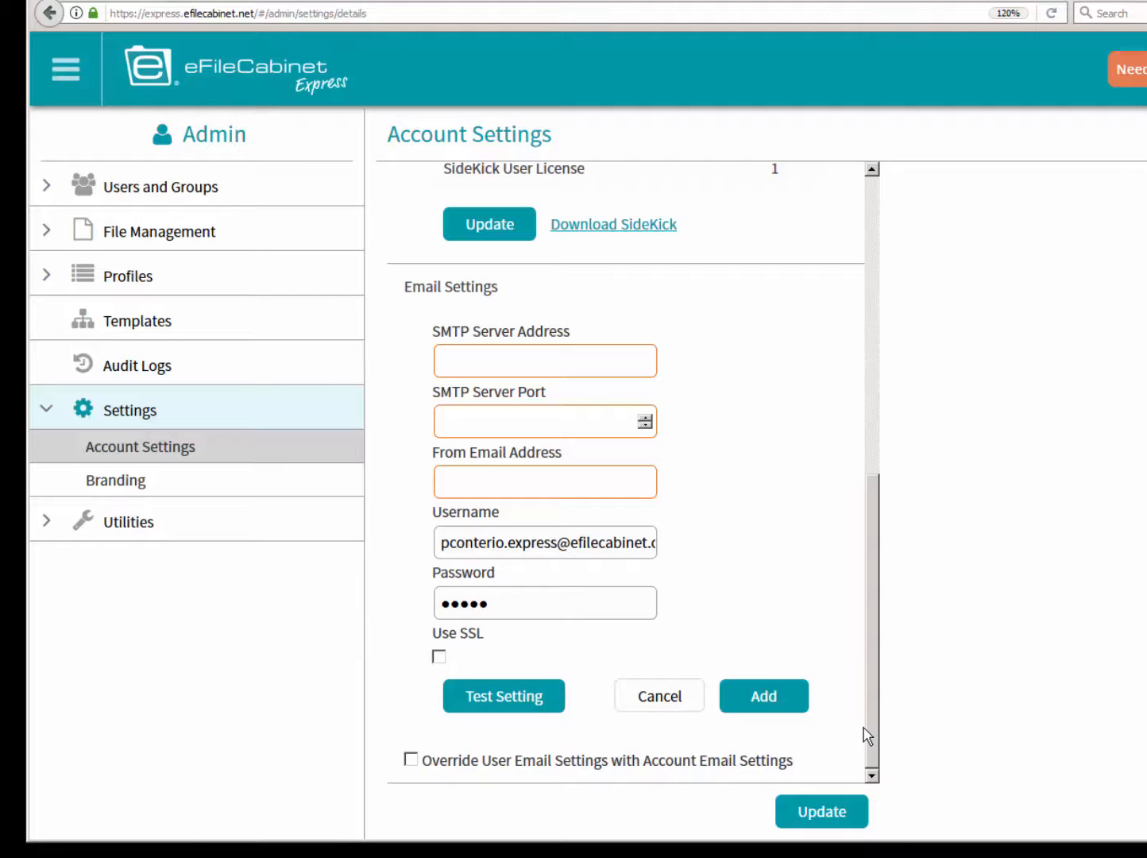
# - Open the Branding page in the Admin settings and enter mybusiness as the domain name
pyautogui.click(127, 494)
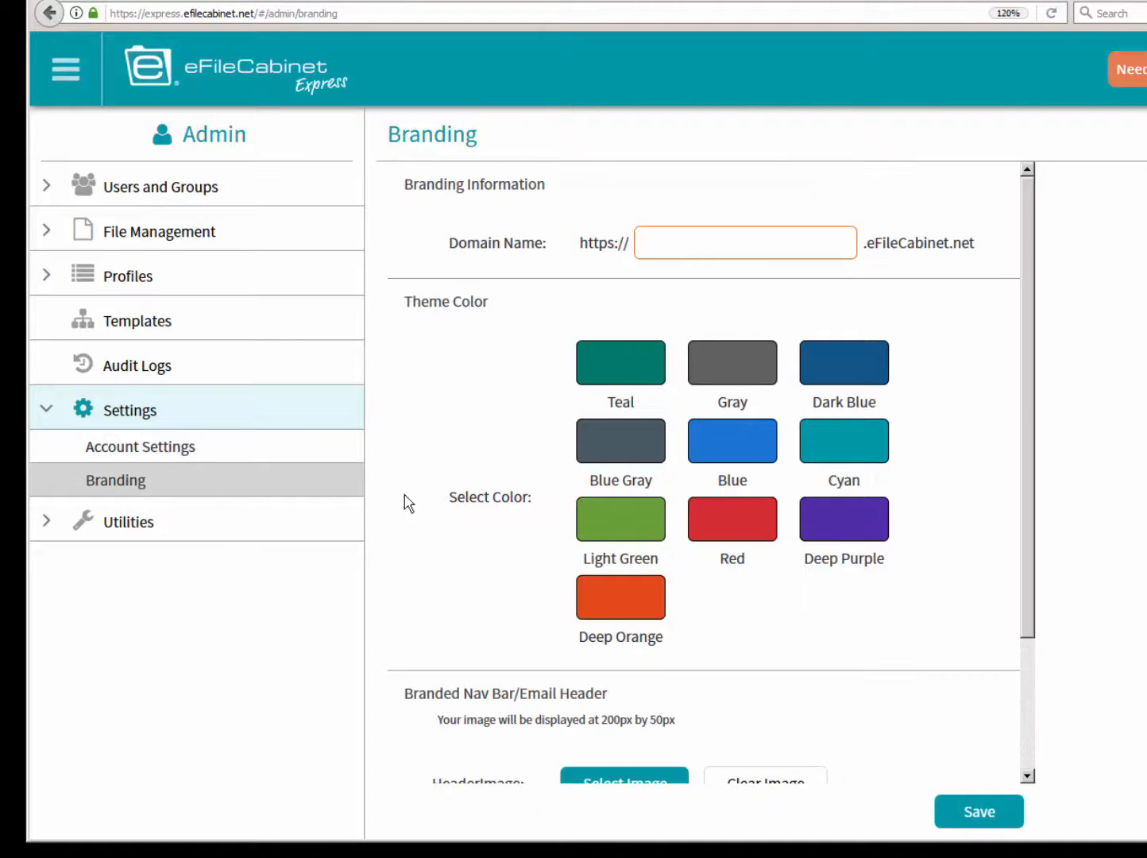
pyautogui.moveTo(1033, 428); pyautogui.dragTo(842, 333)
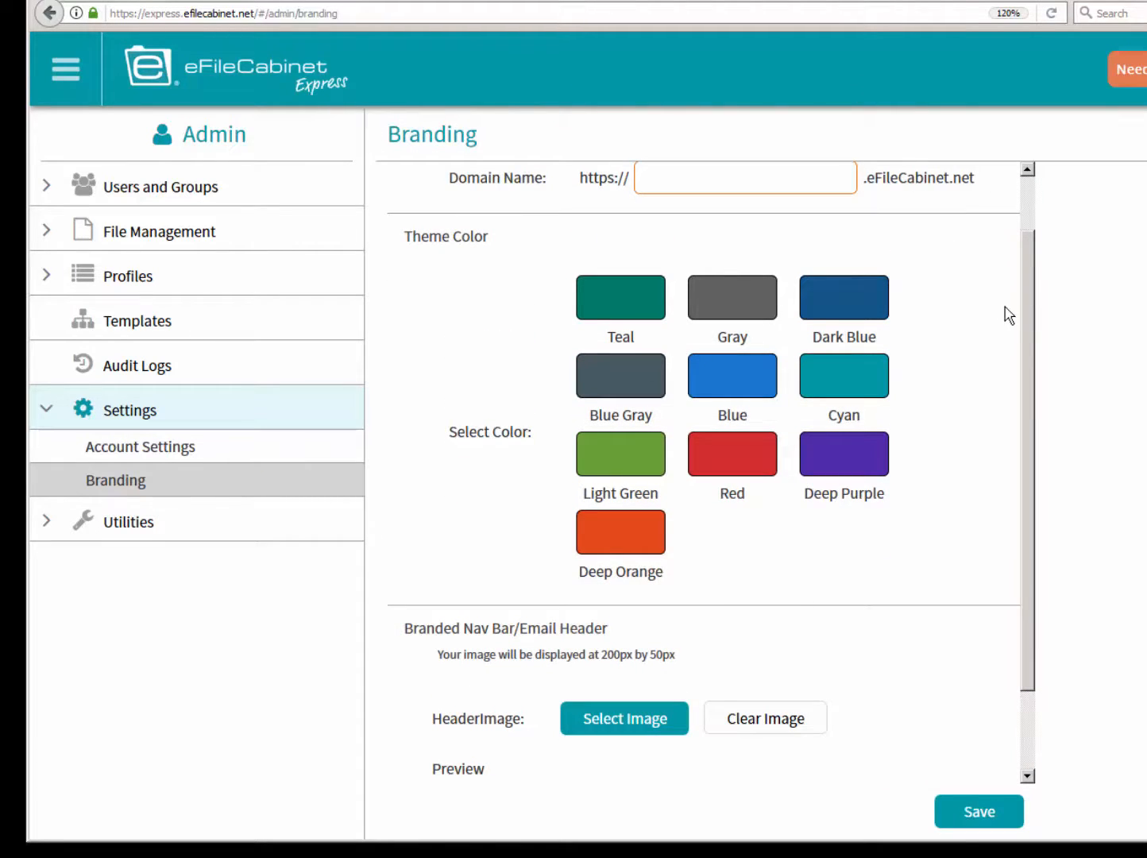
pyautogui.moveTo(1029, 340); pyautogui.dragTo(1021, 276)
pyautogui.click(699, 244)
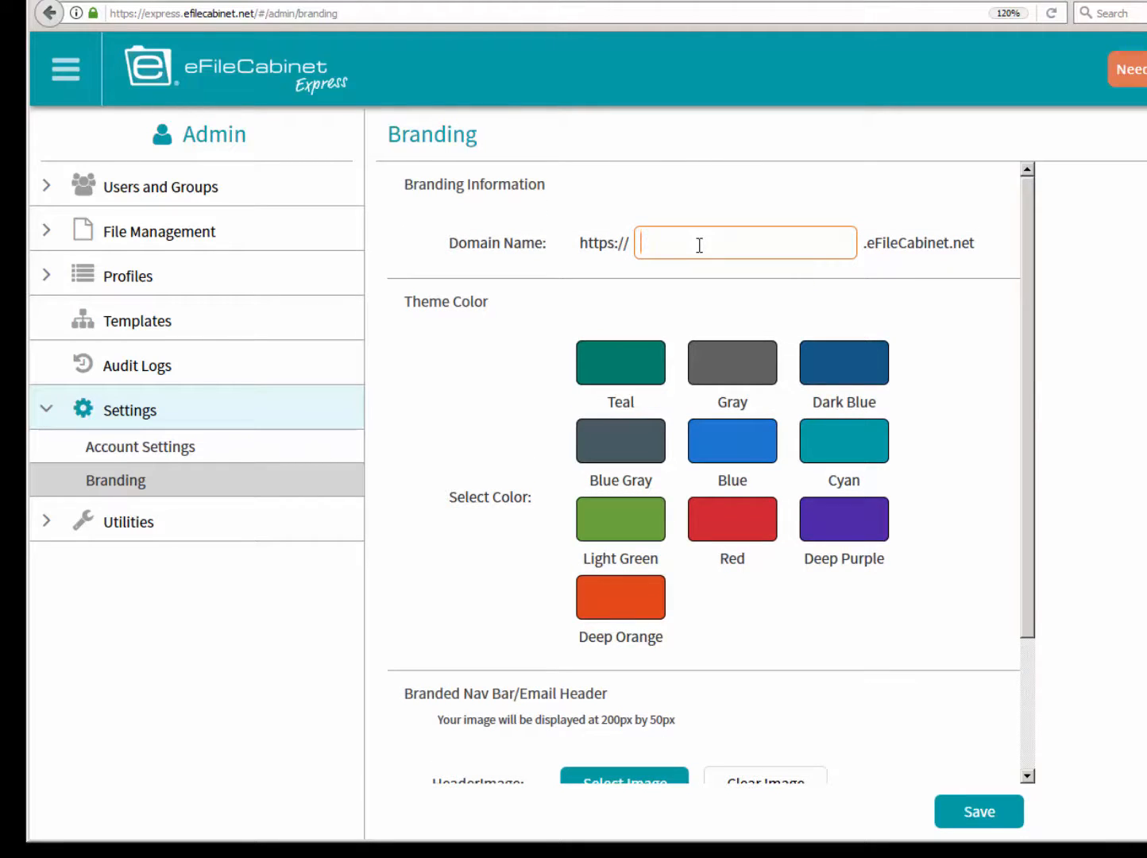
pyautogui.write('mybusiness')
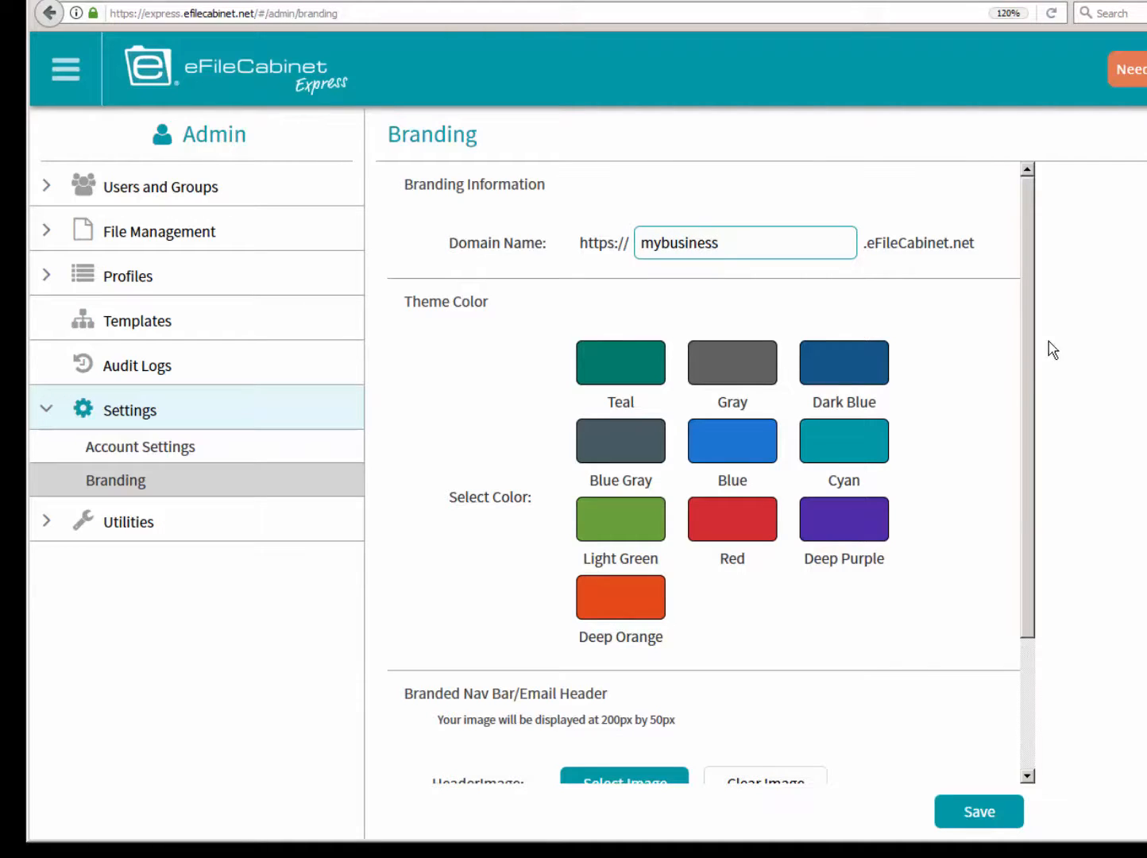
# - Choose My Business Express 2.jpg from the Logos for SD folder as the branded header image
pyautogui.scroll(-1, 1028, 413)
pyautogui.moveTo(1028, 418); pyautogui.dragTo(1024, 494)
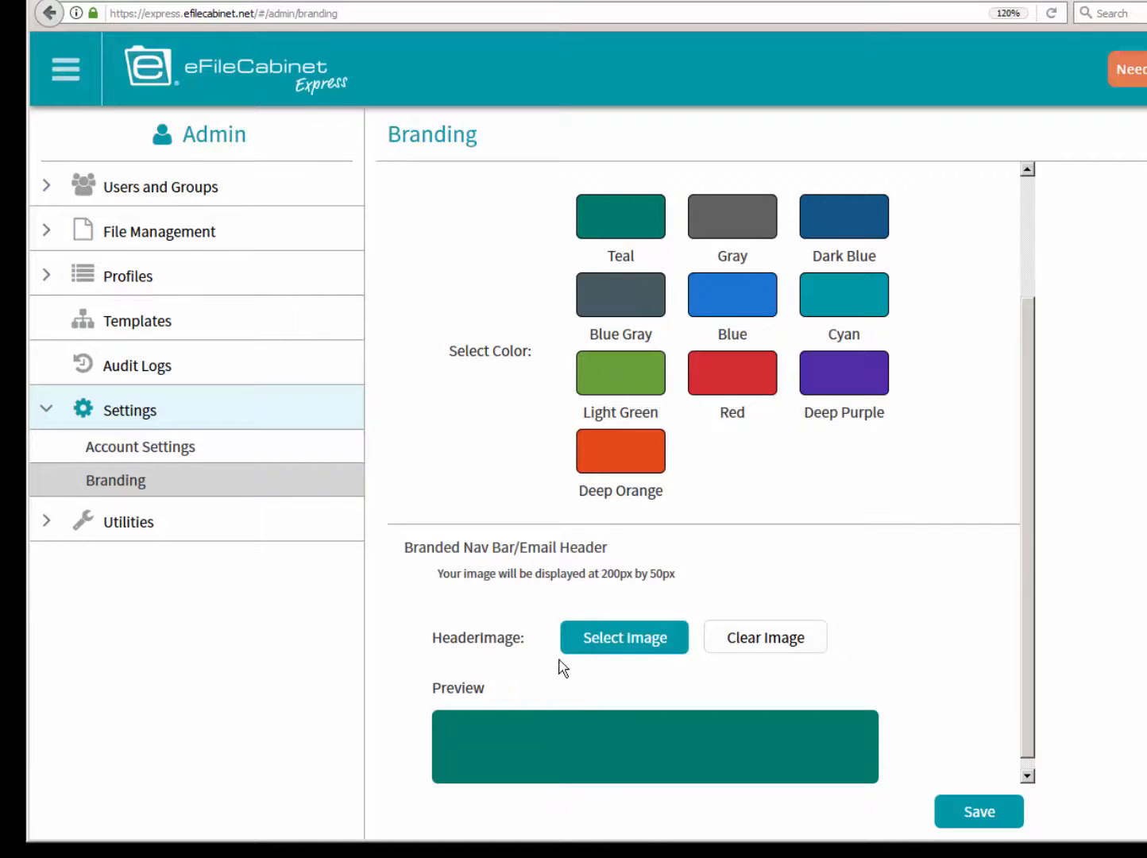
pyautogui.click(638, 634)
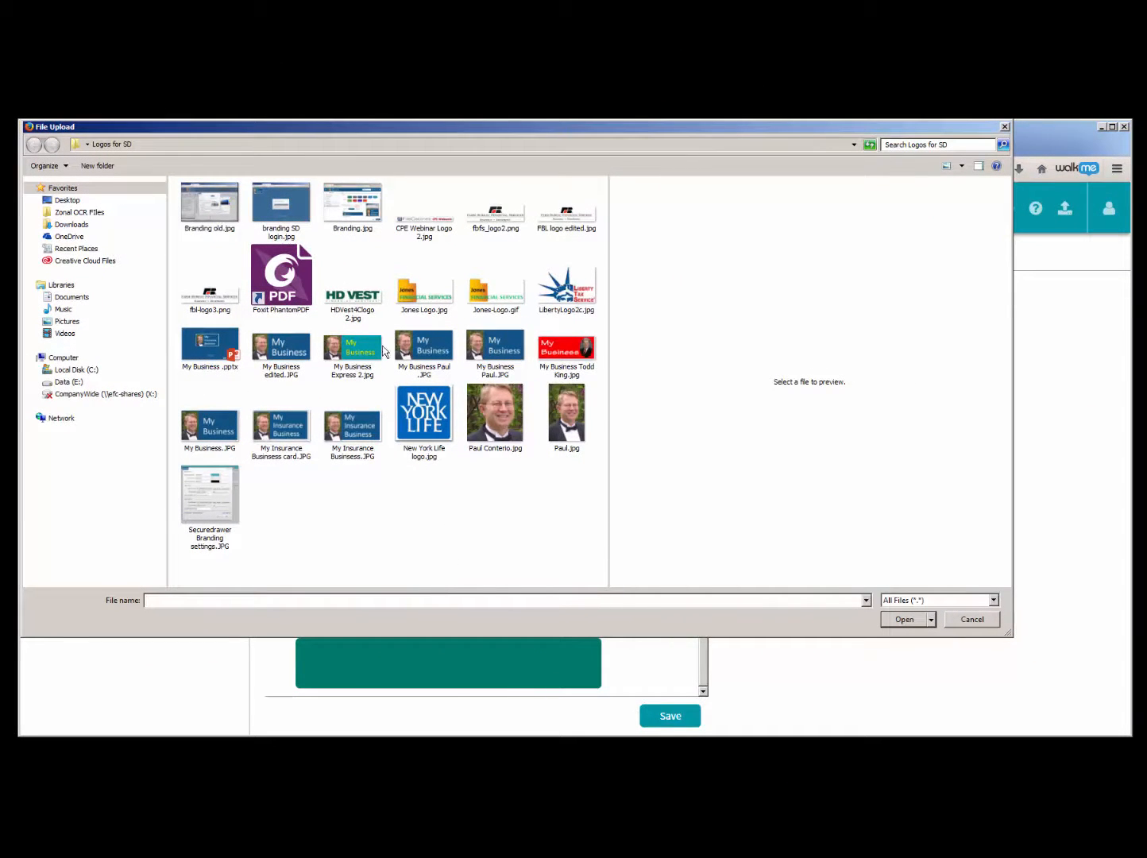
pyautogui.click(346, 351)
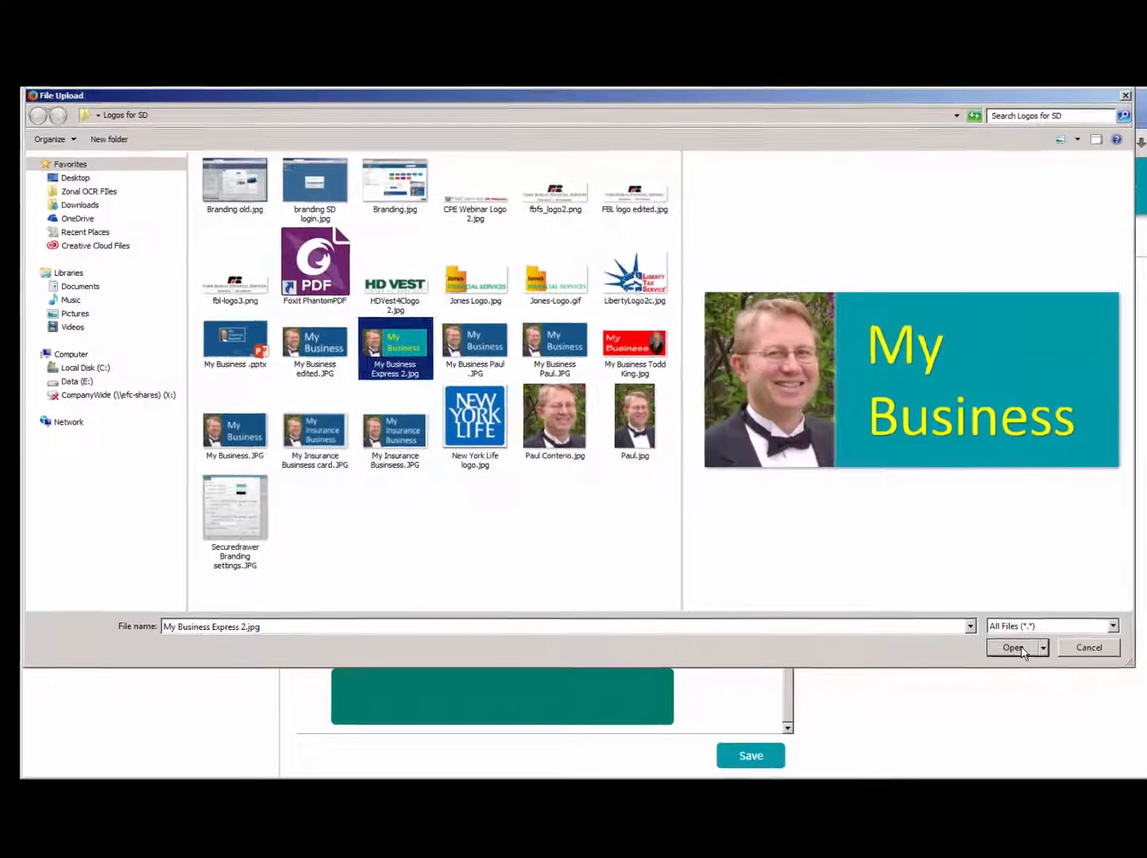
pyautogui.click(941, 629)
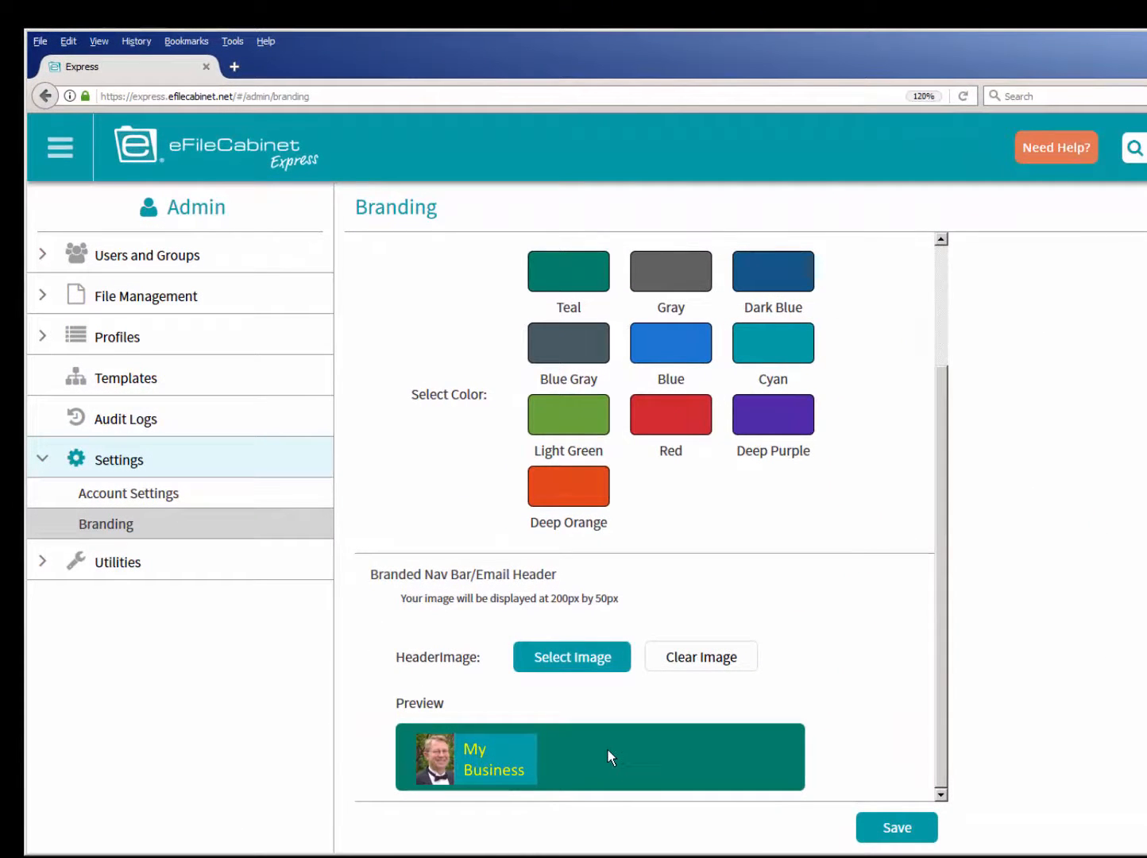
# - Set the branding theme color to Cyan and save the branding settings
pyautogui.click(757, 351)
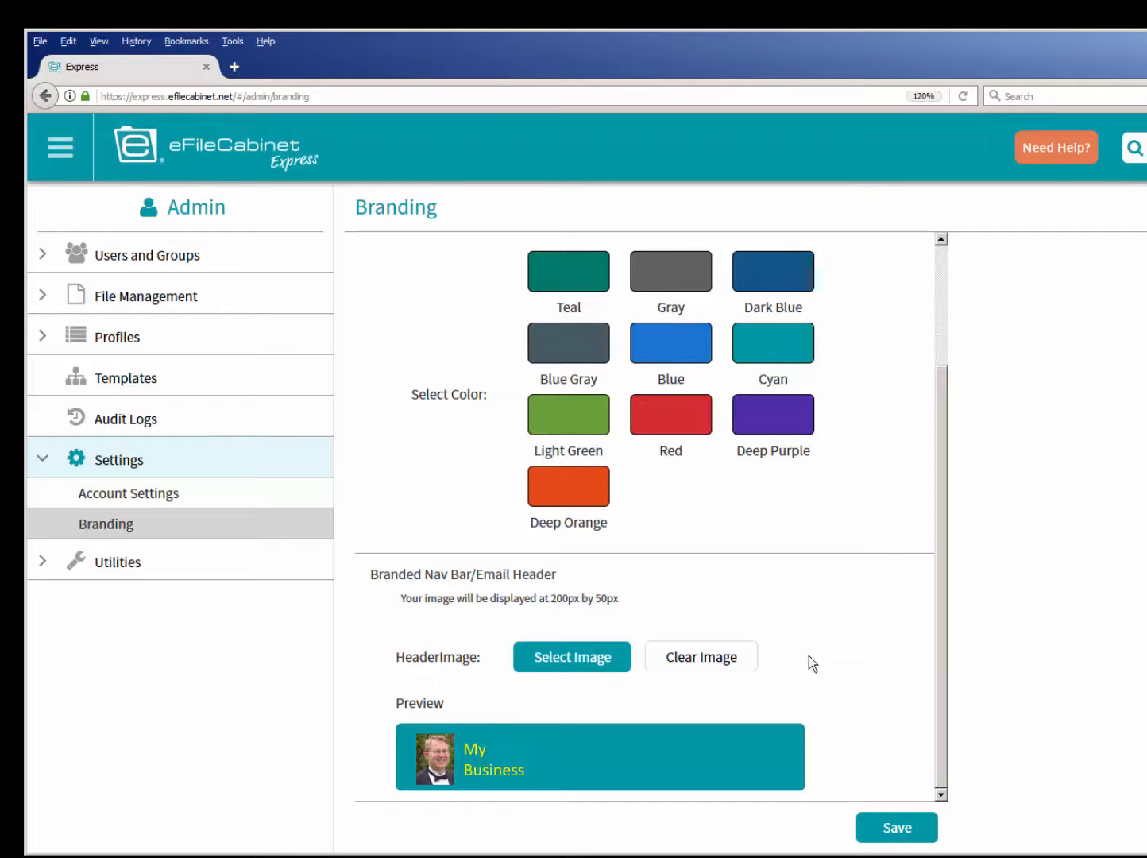
pyautogui.click(897, 832)
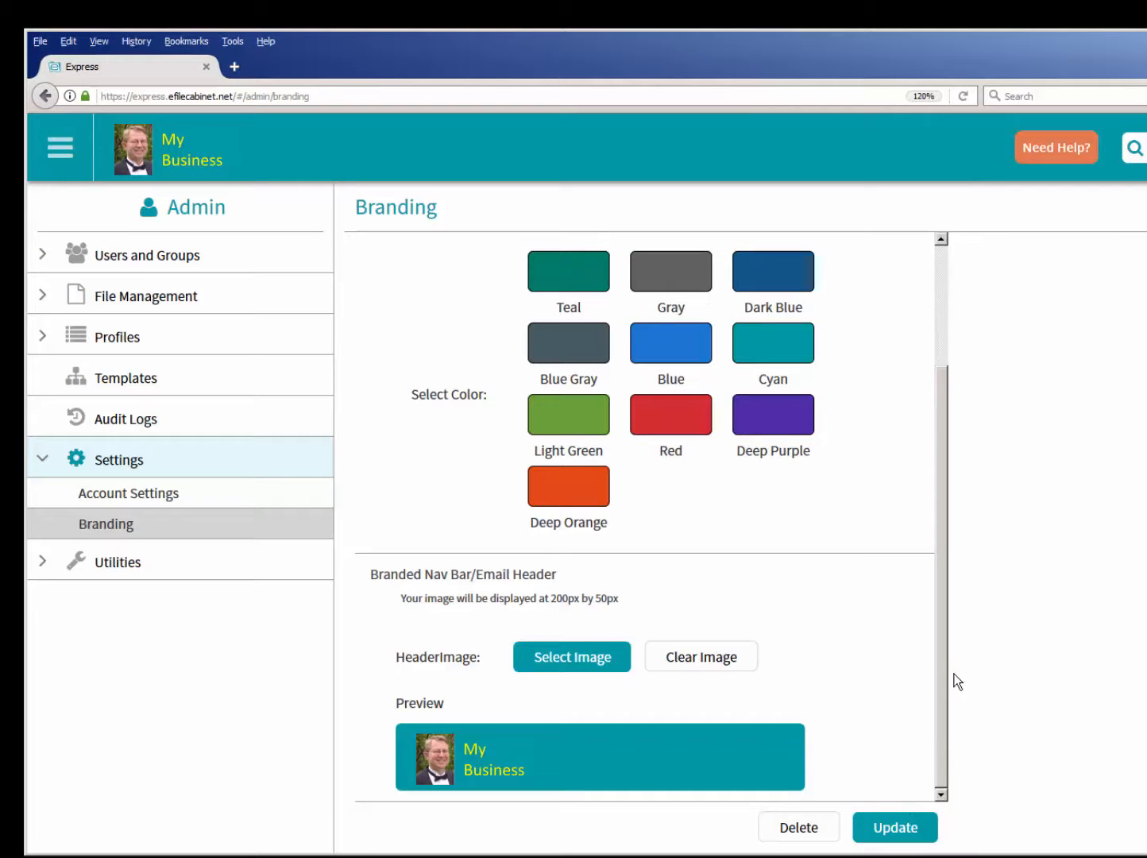
pyautogui.moveTo(943, 682); pyautogui.dragTo(939, 560)
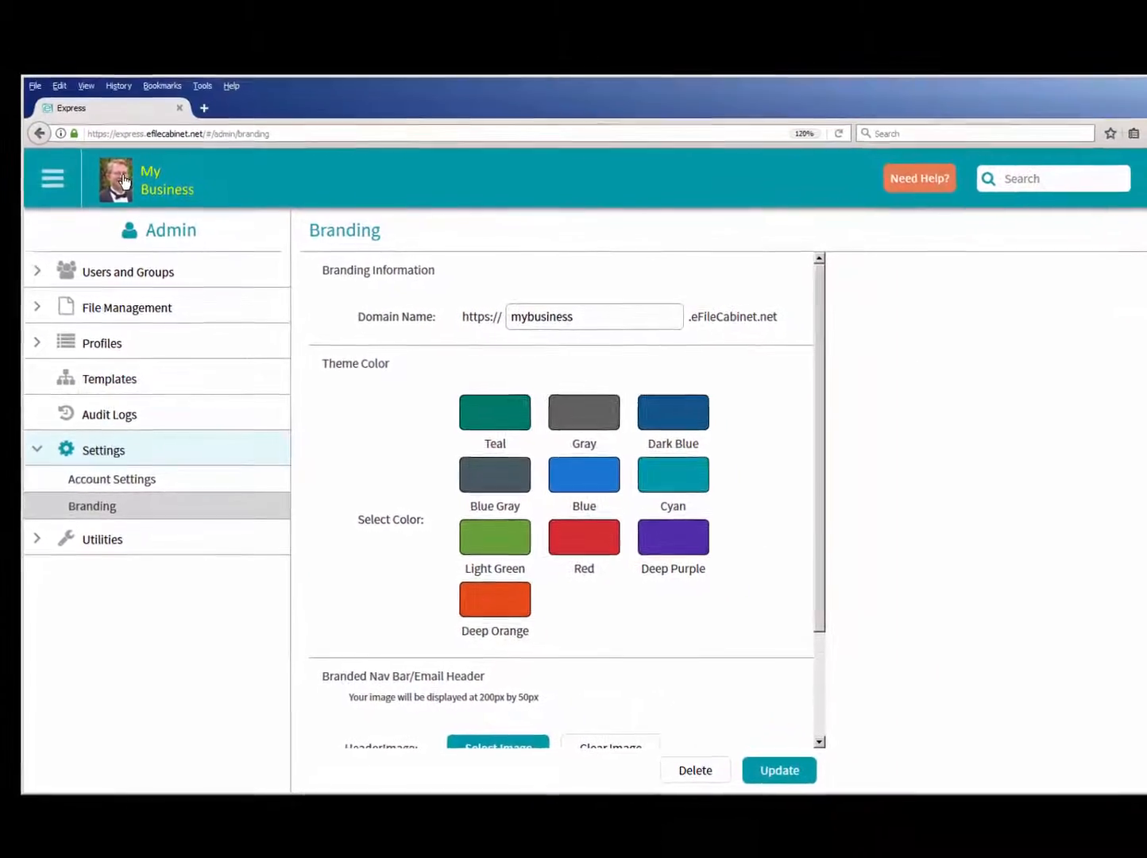
# - Return to the home page and collapse the client's drawer under Clients
pyautogui.click(123, 181)
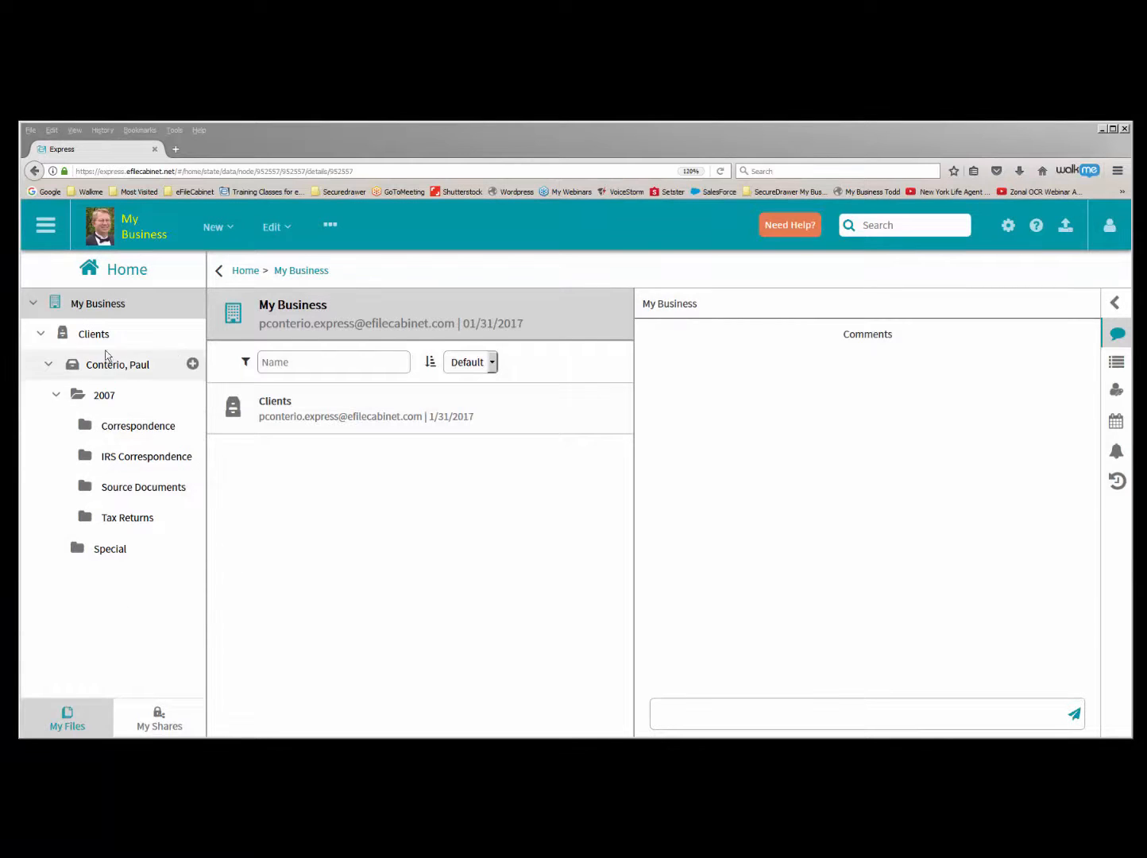
pyautogui.click(47, 362)
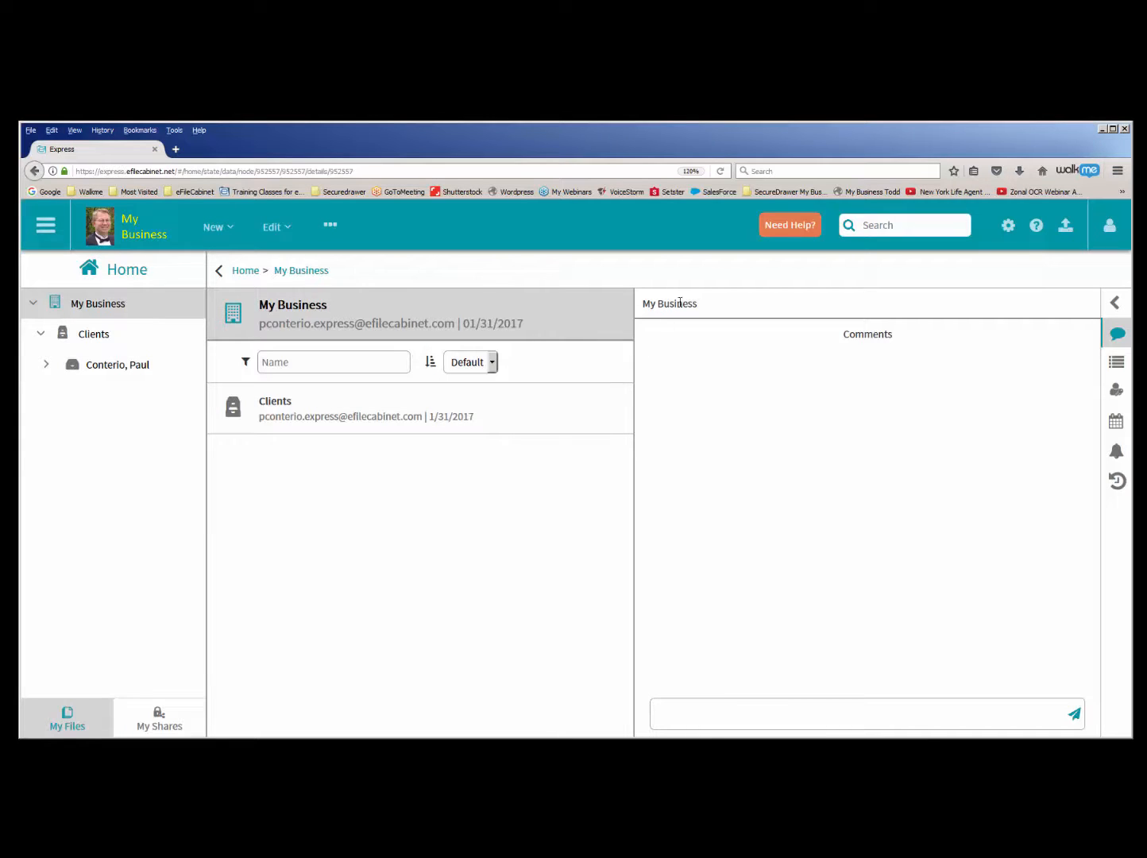
# - Start the Create a User help walkthrough and follow it to Users and Groups in the Admin area
pyautogui.click(802, 234)
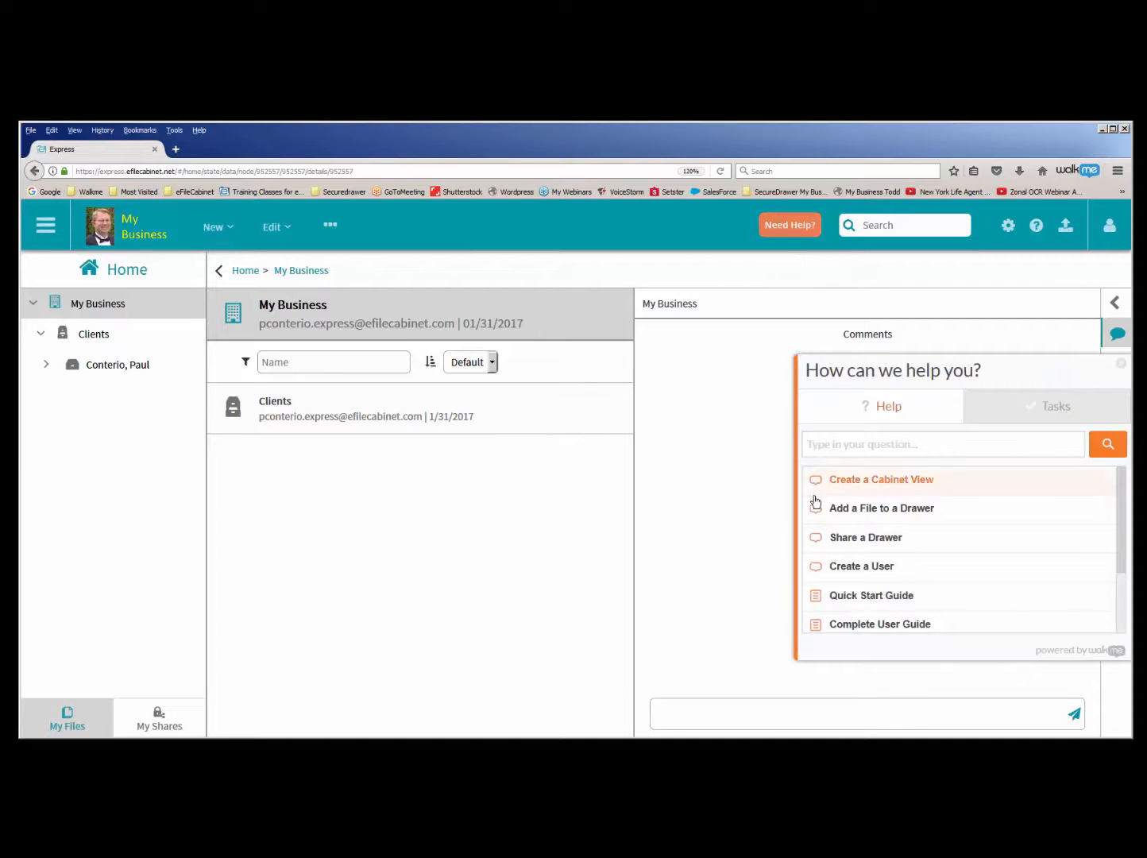
pyautogui.click(875, 575)
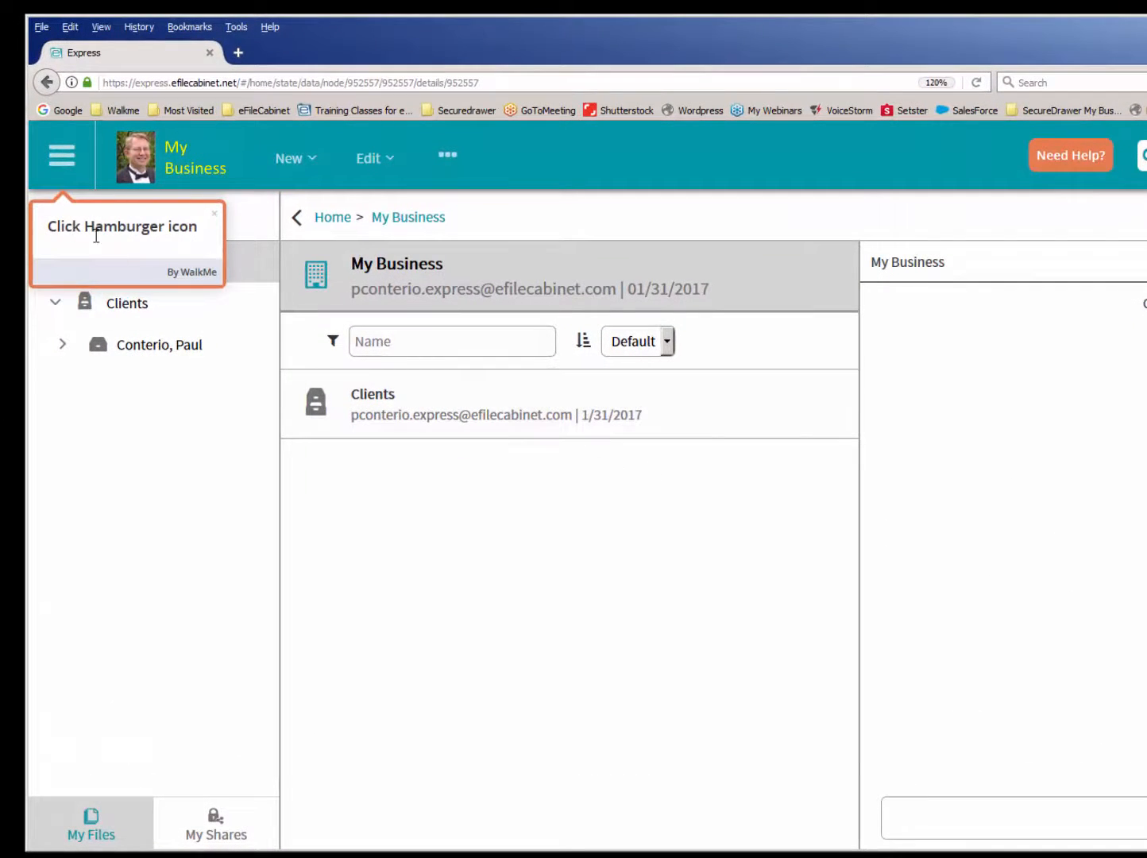
pyautogui.click(59, 162)
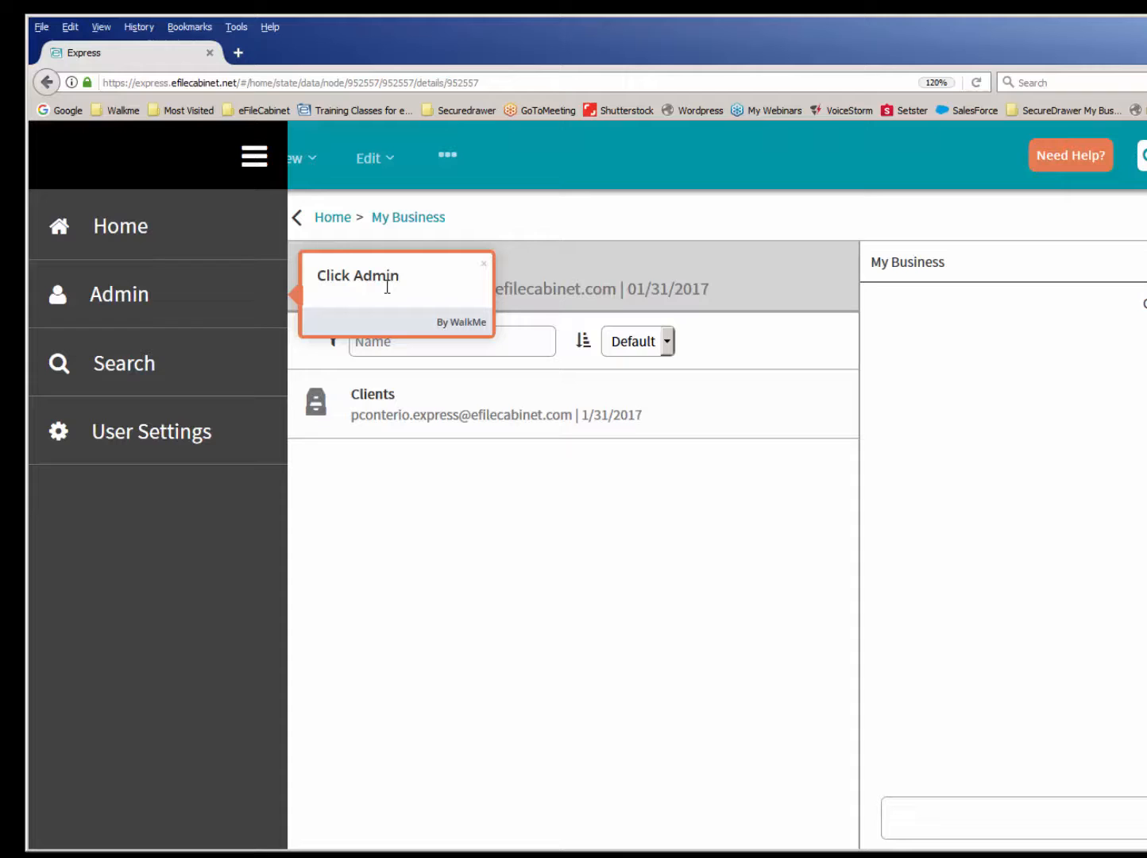
pyautogui.click(159, 297)
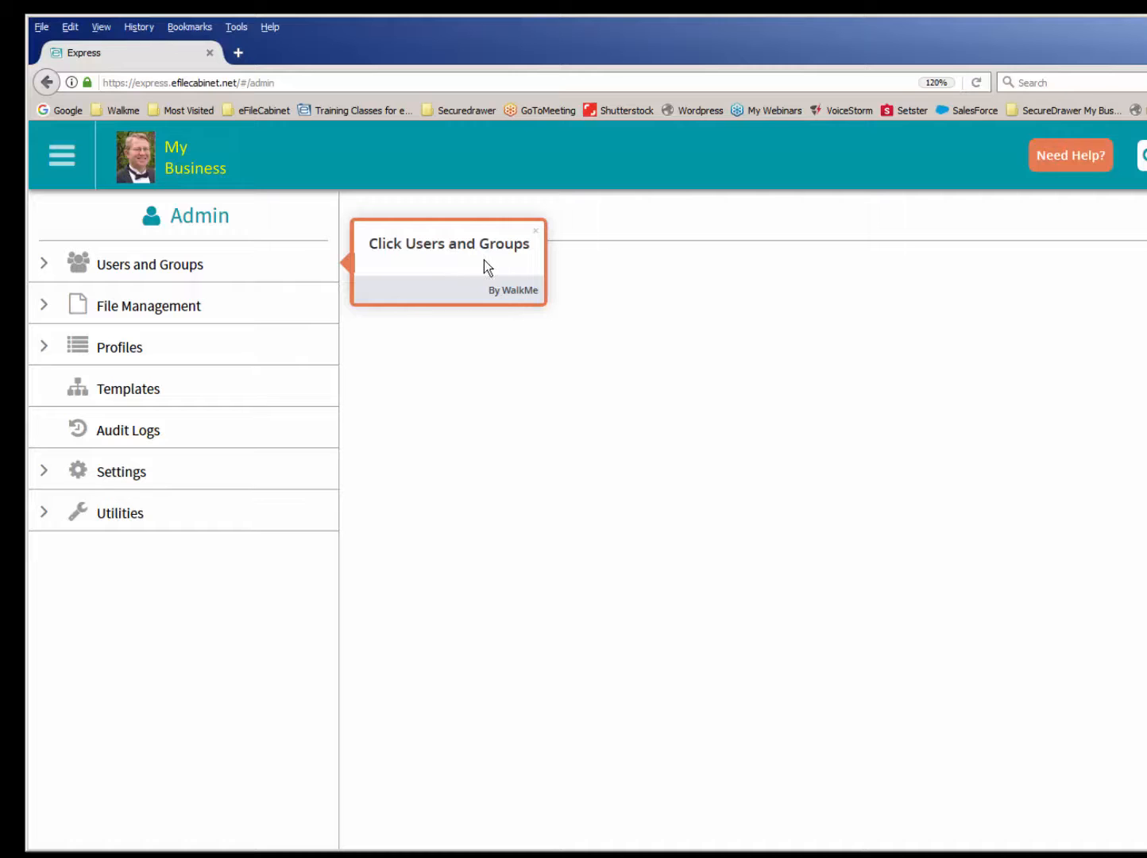
pyautogui.click(123, 270)
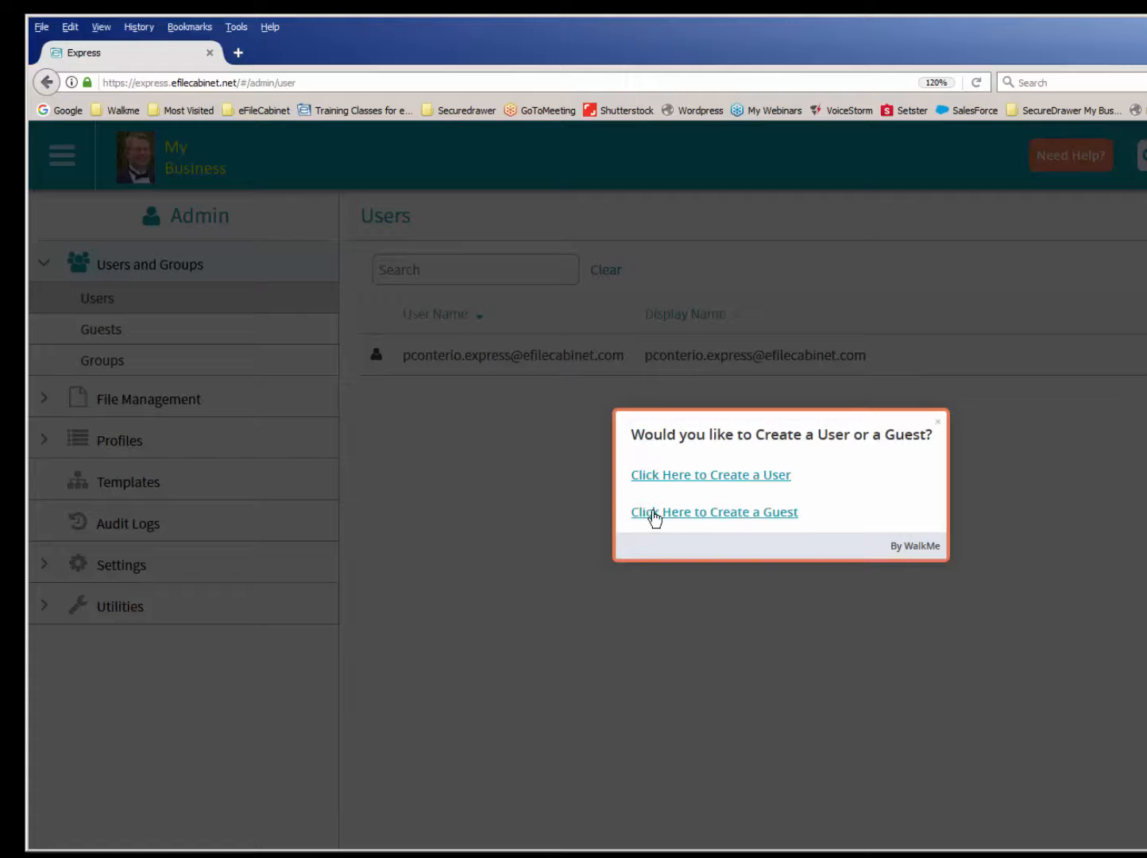
# - Choose to create a guest in the walkthrough and open the new guest form from the Guests page
pyautogui.click(715, 513)
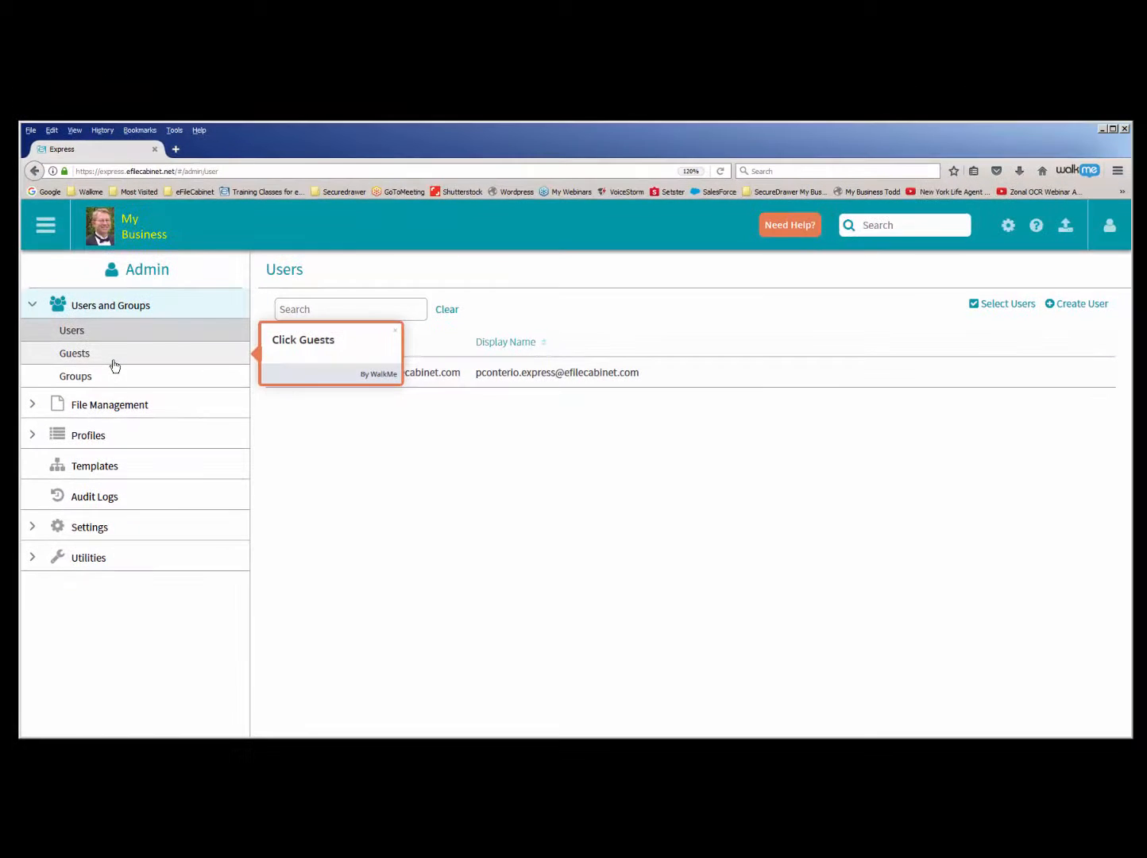
pyautogui.click(114, 365)
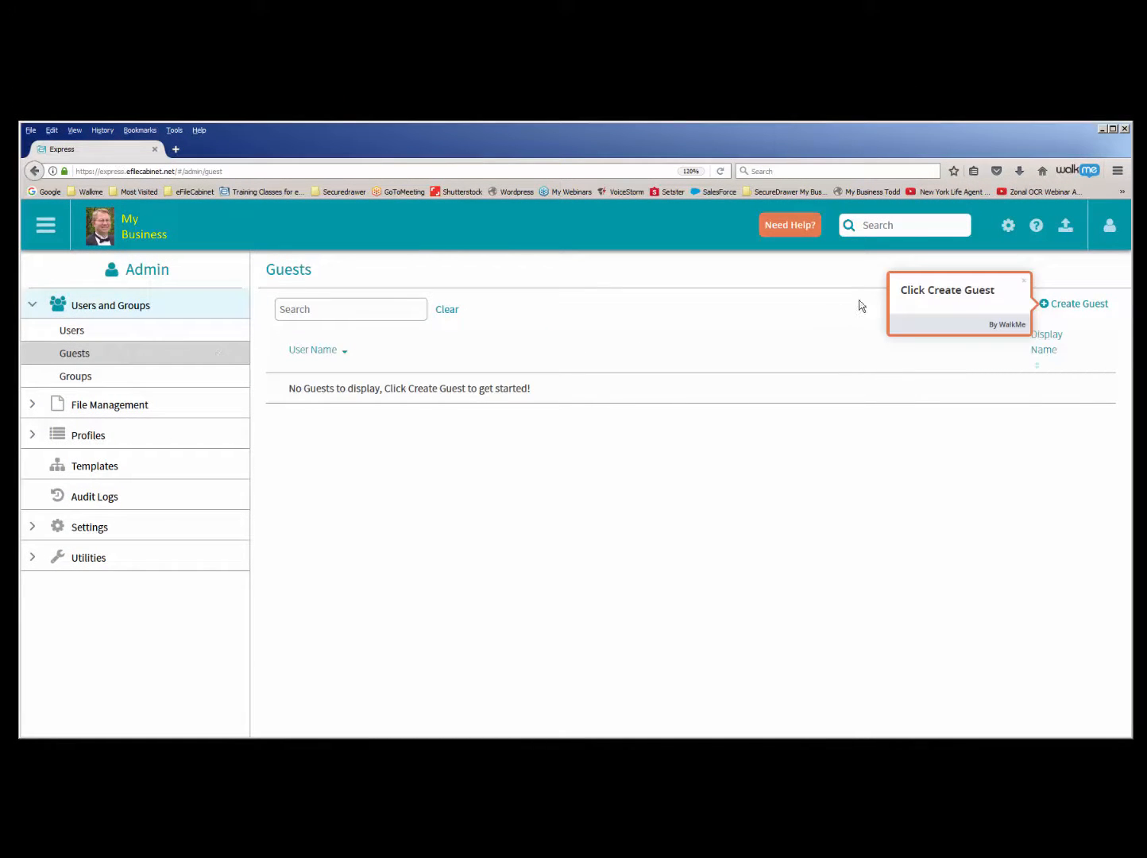
pyautogui.click(1074, 305)
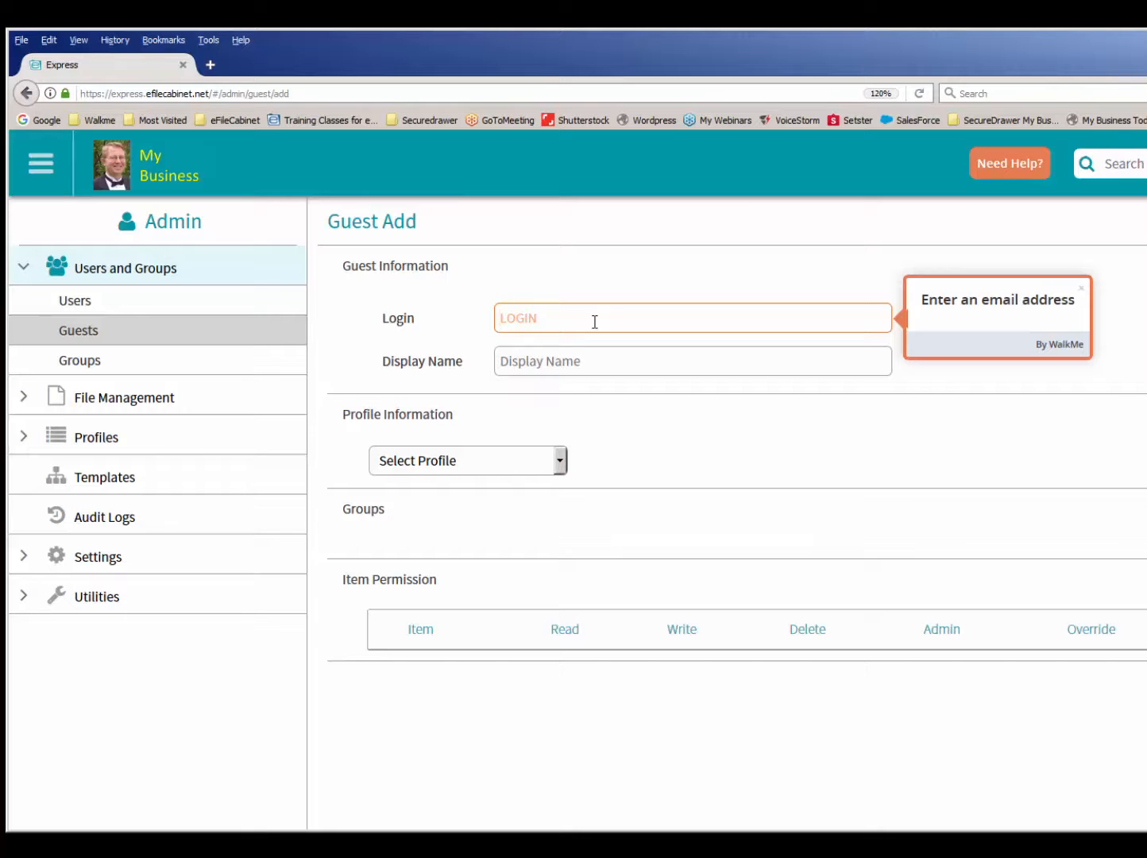
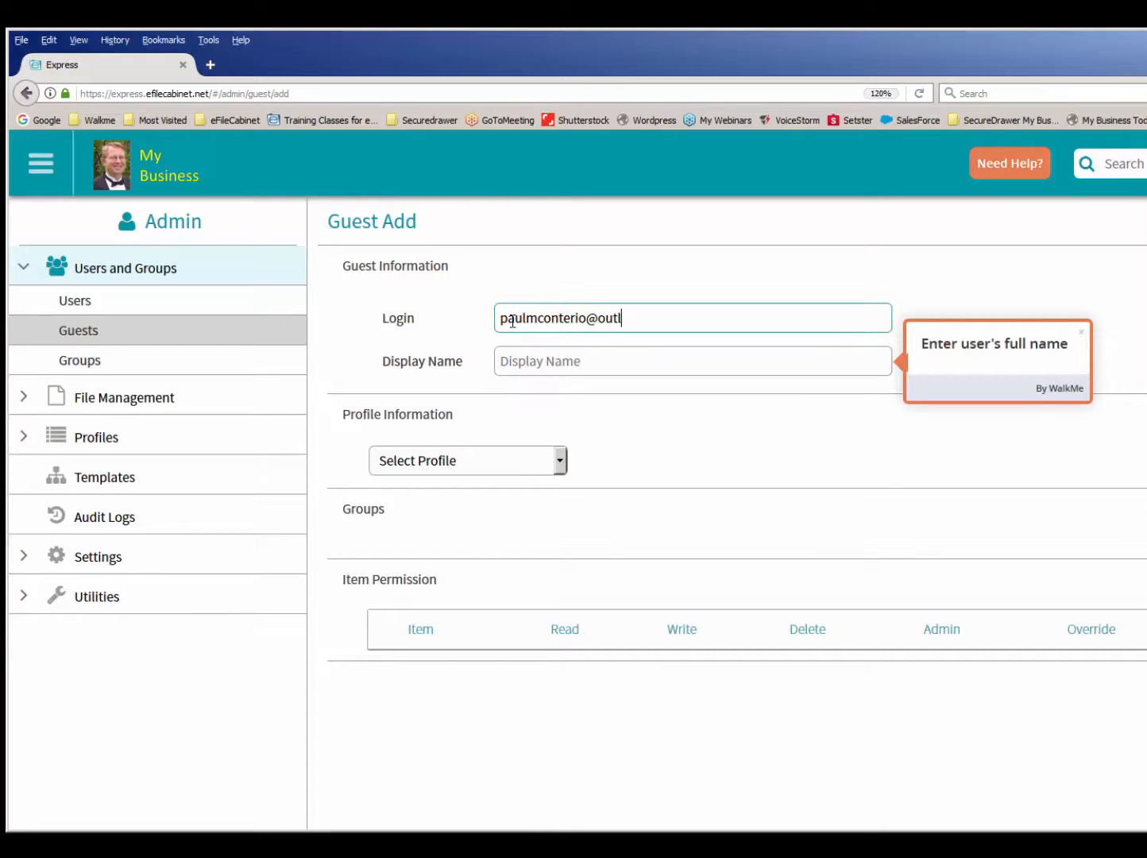
# - Enter the guest's email address as login and full name as display name, create the guest and close the walkthrough
pyautogui.click(556, 366)
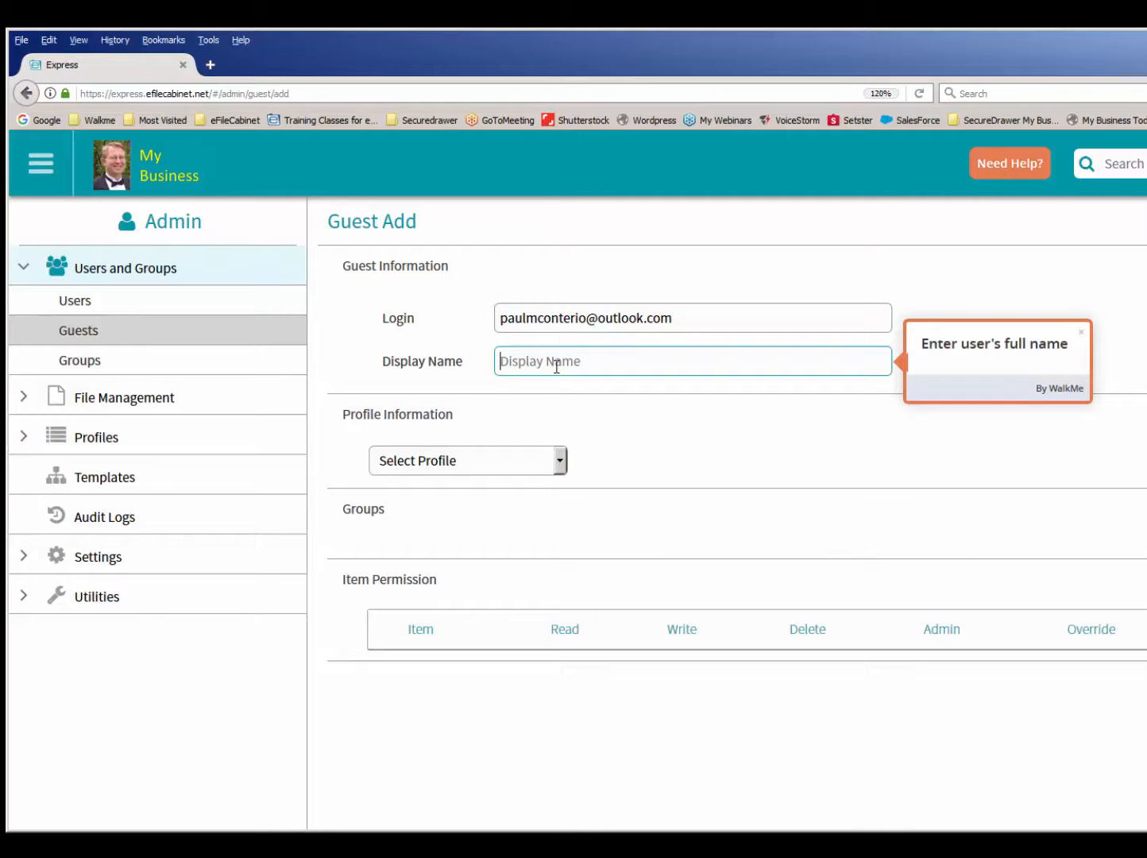
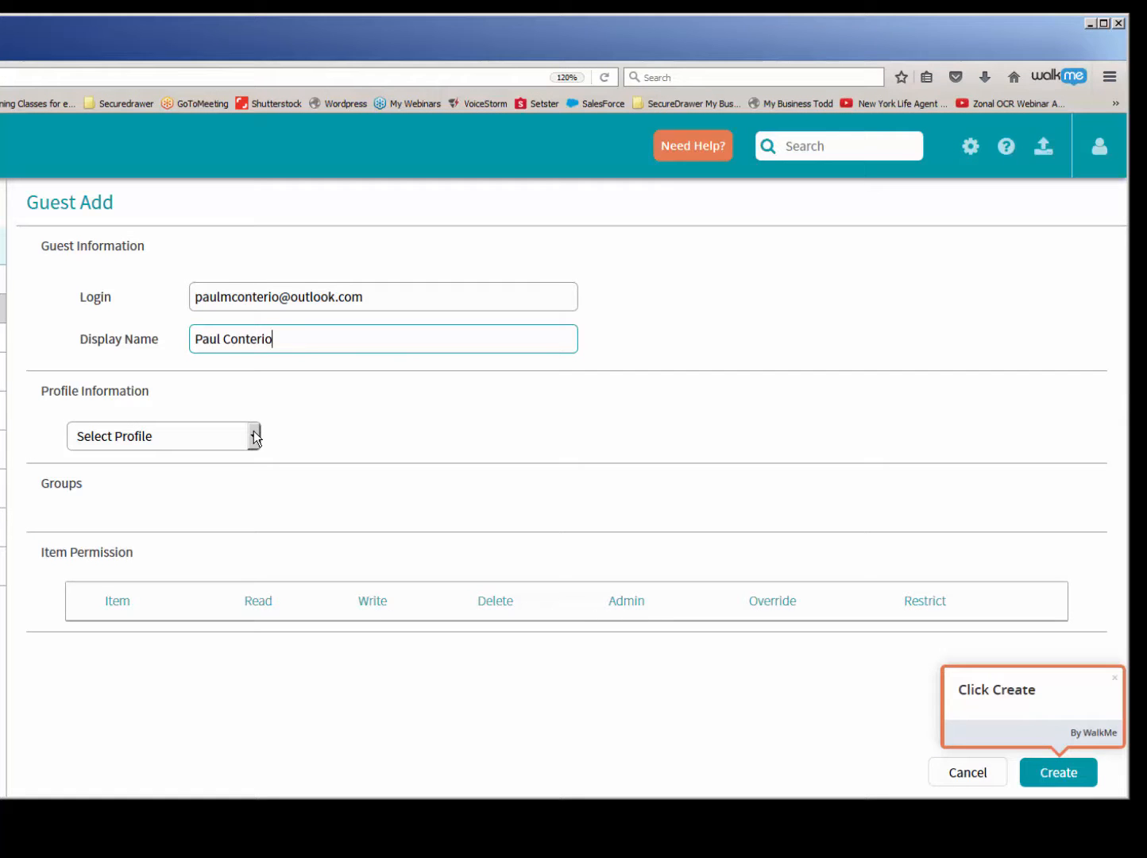
pyautogui.click(1048, 776)
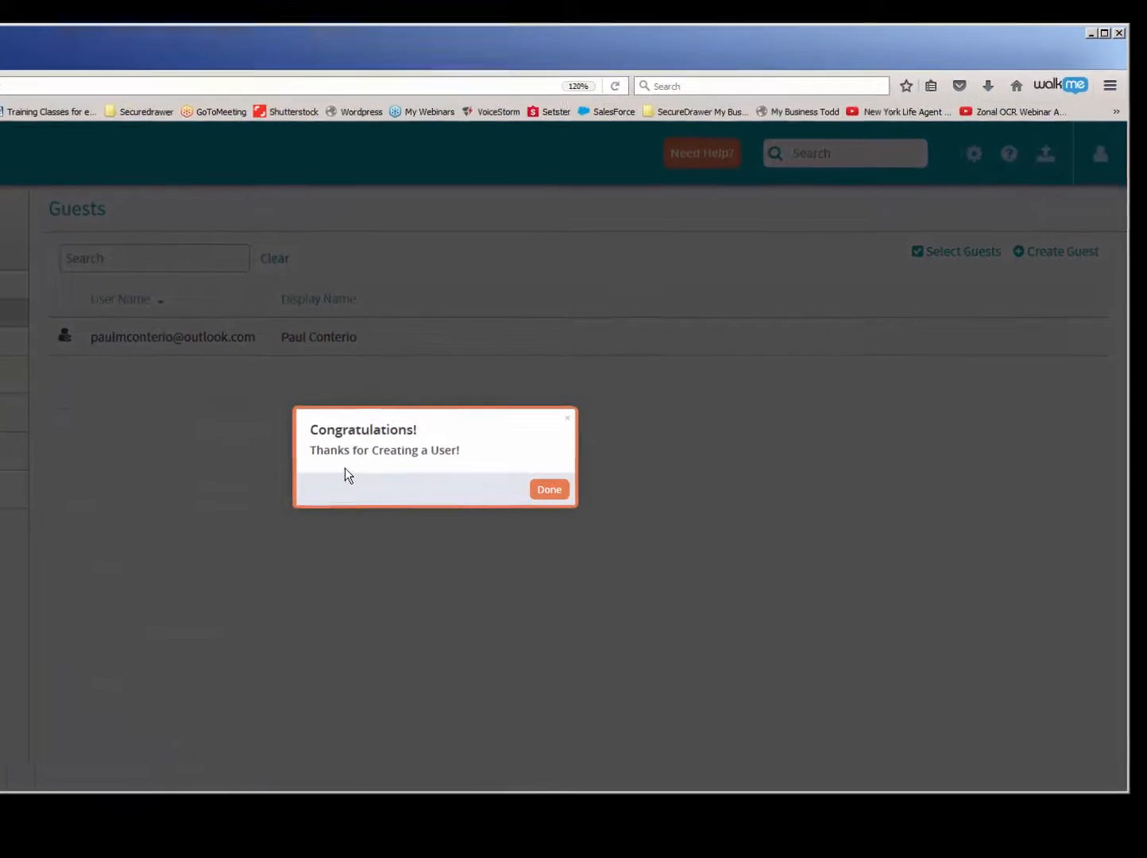
pyautogui.click(617, 493)
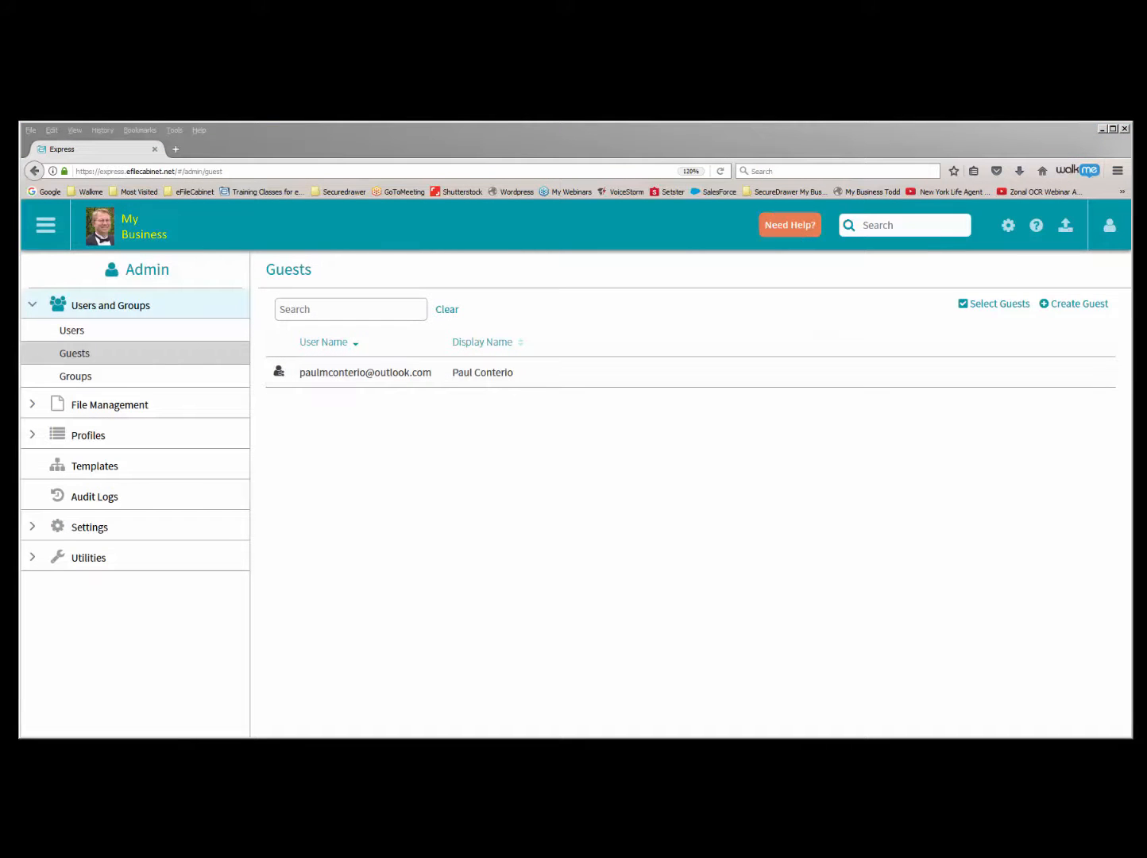
# - Switch to the guest's Outlook Mail inbox, open the New User message from eFileCabinet and check the sender's contact card
pyautogui.moveTo(1146, 142); pyautogui.dragTo(612, 148)
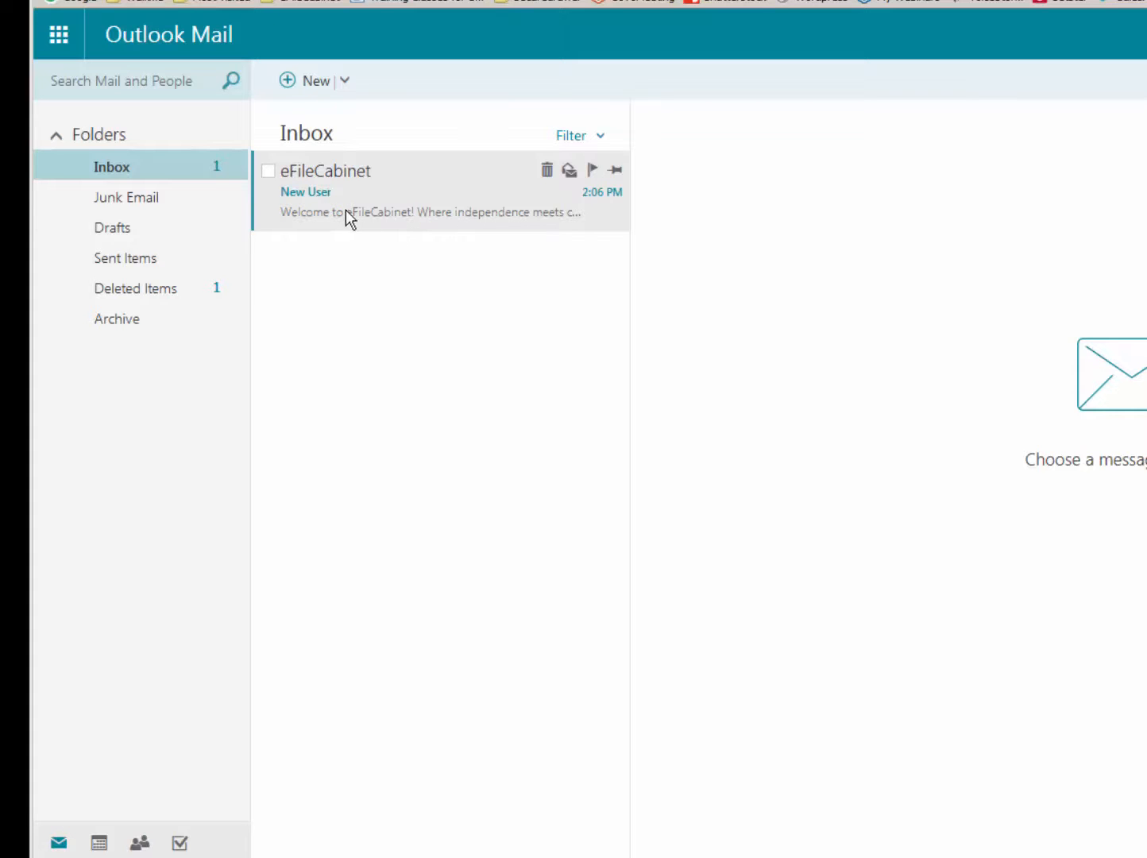
pyautogui.click(275, 190)
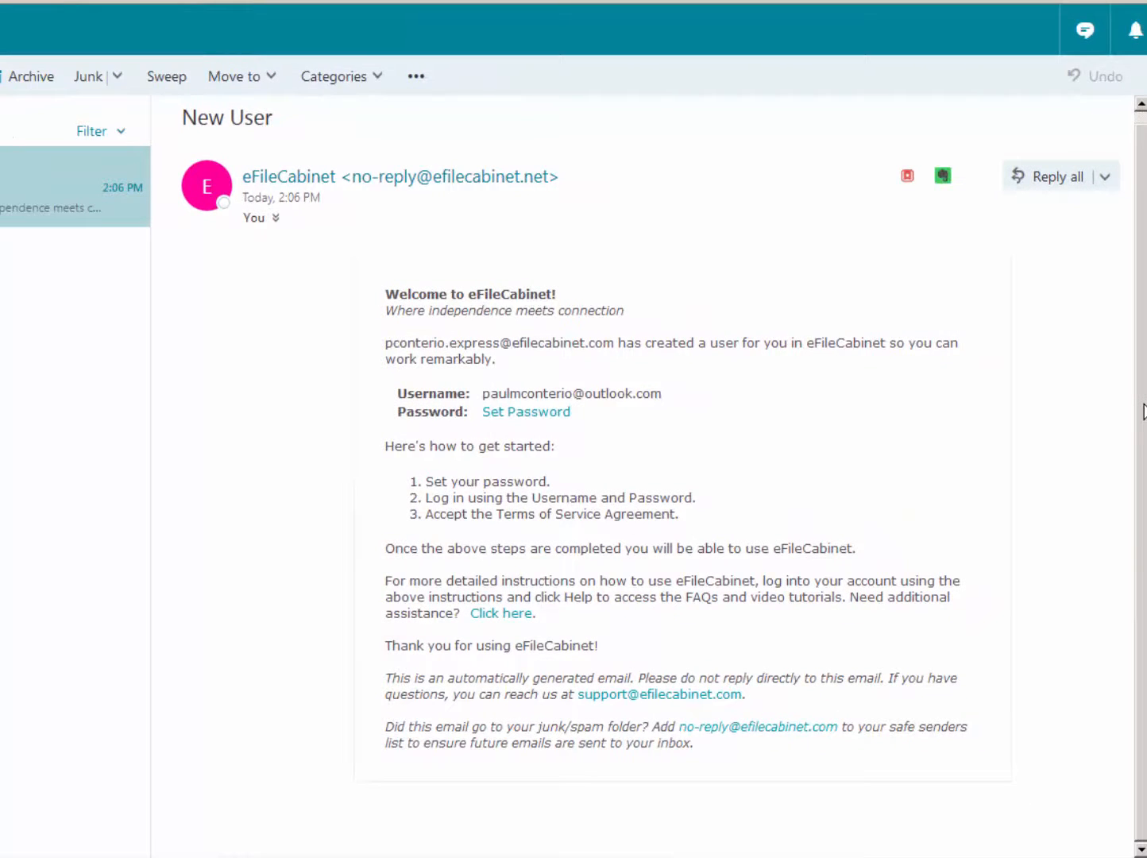
pyautogui.click(272, 189)
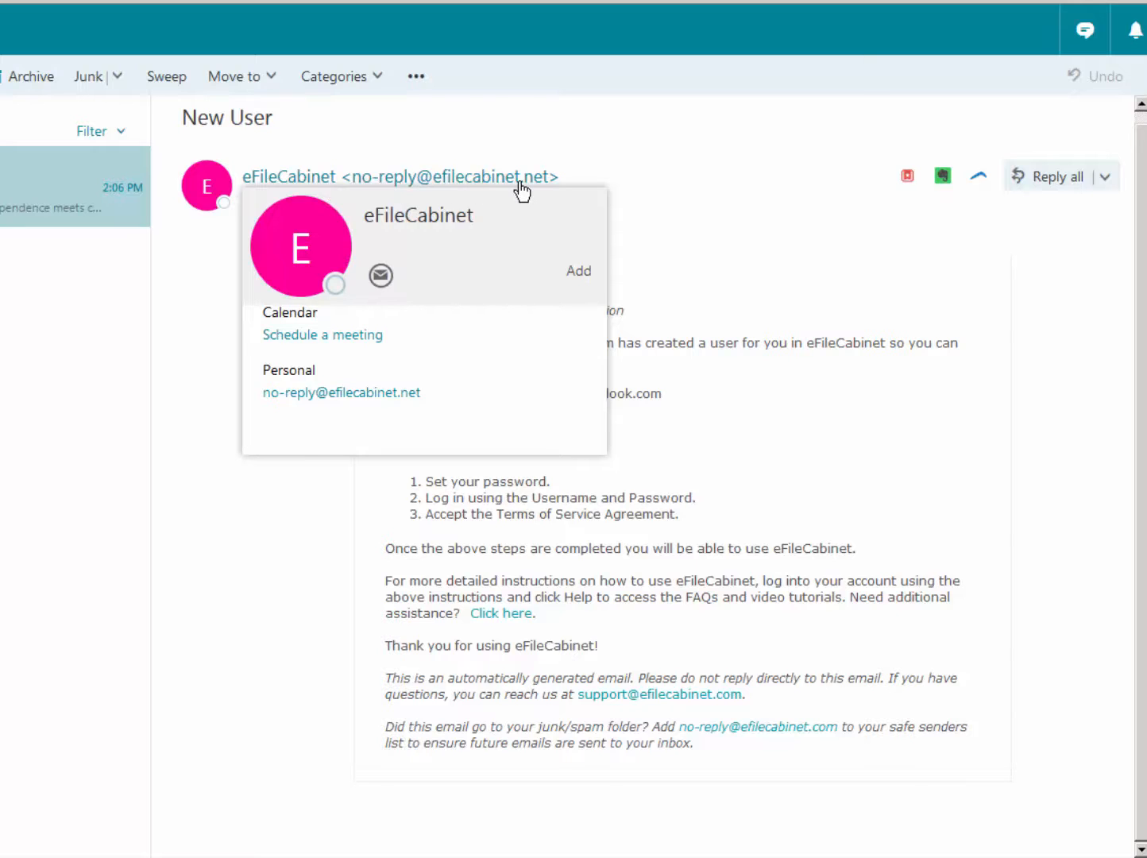
pyautogui.click(788, 225)
pyautogui.click(373, 189)
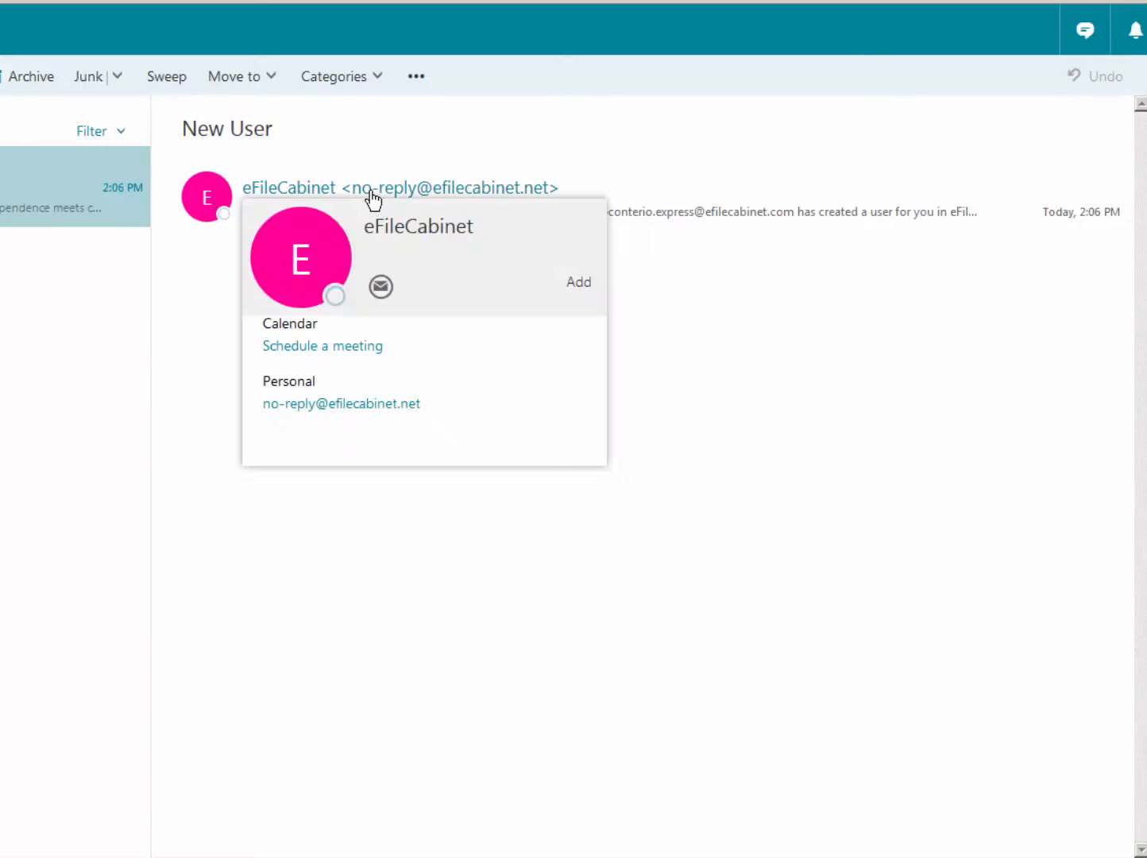
pyautogui.click(16, 199)
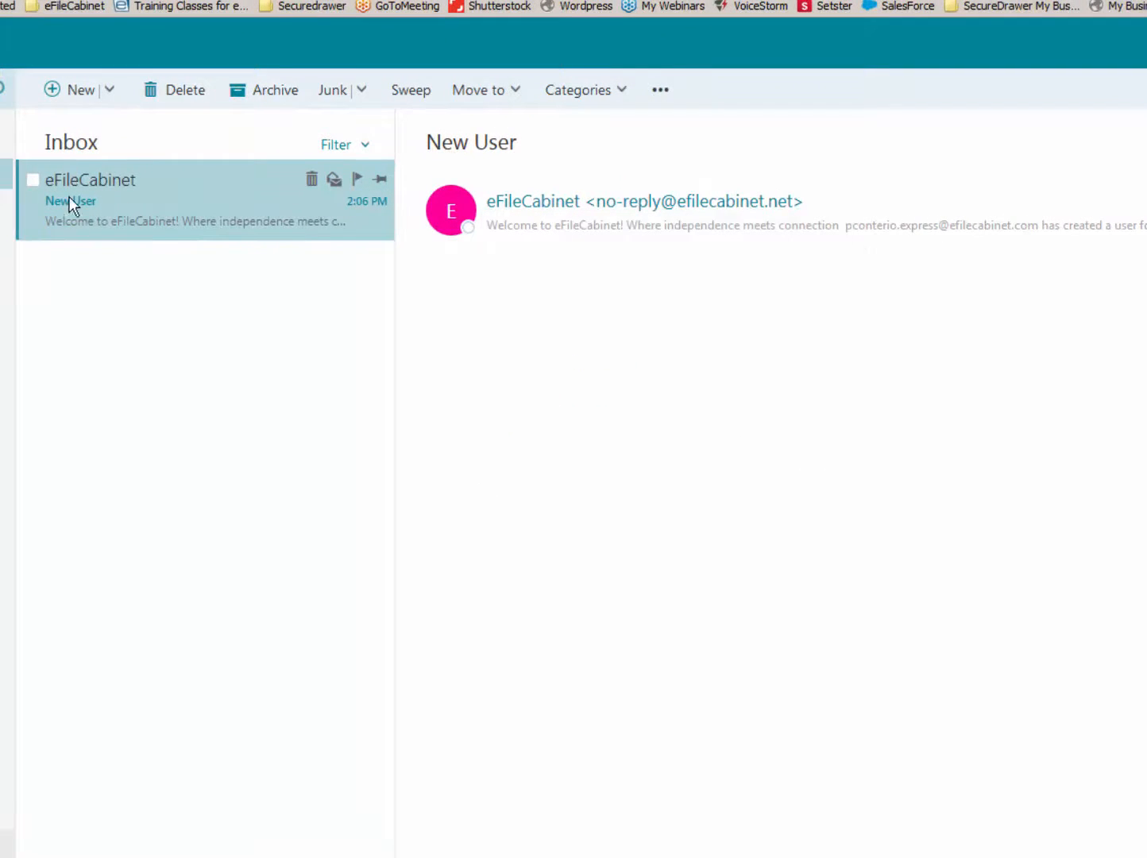
# - Follow the Set Password link in the New User email, then enter, confirm and save the guest's new password
pyautogui.click(592, 228)
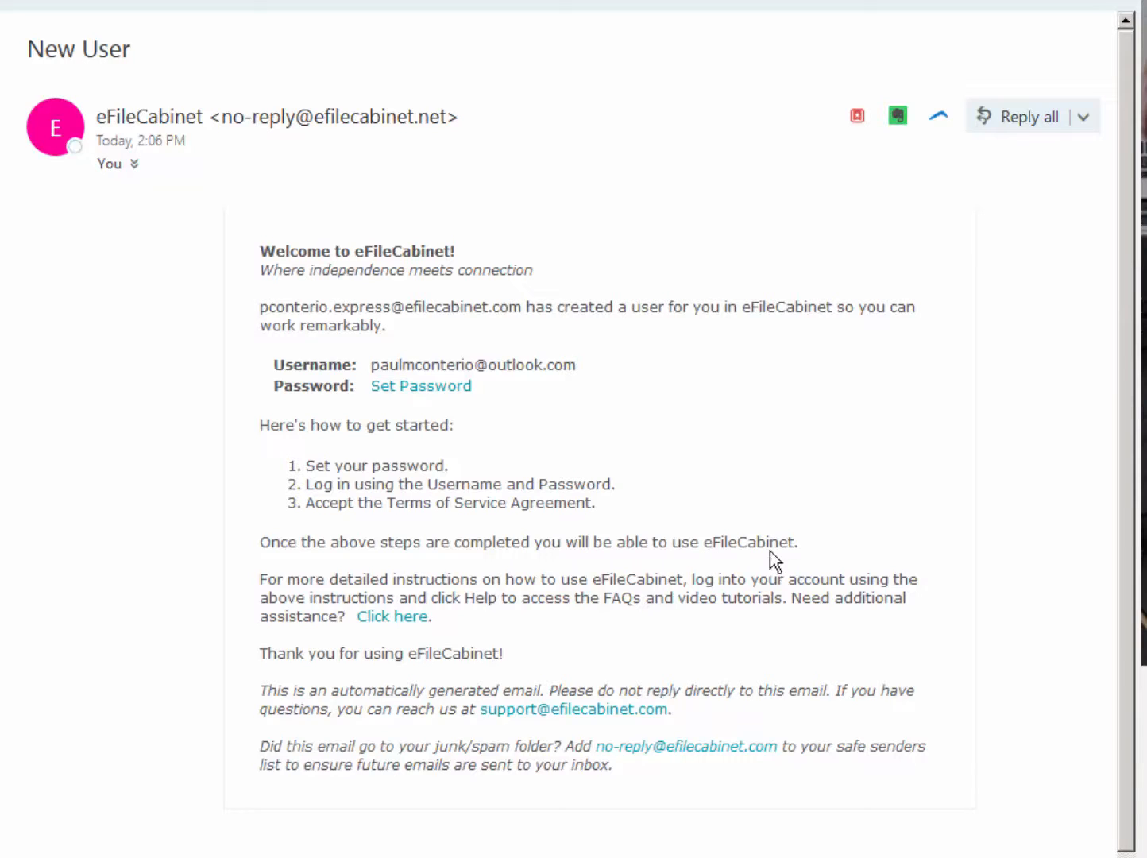
pyautogui.click(411, 388)
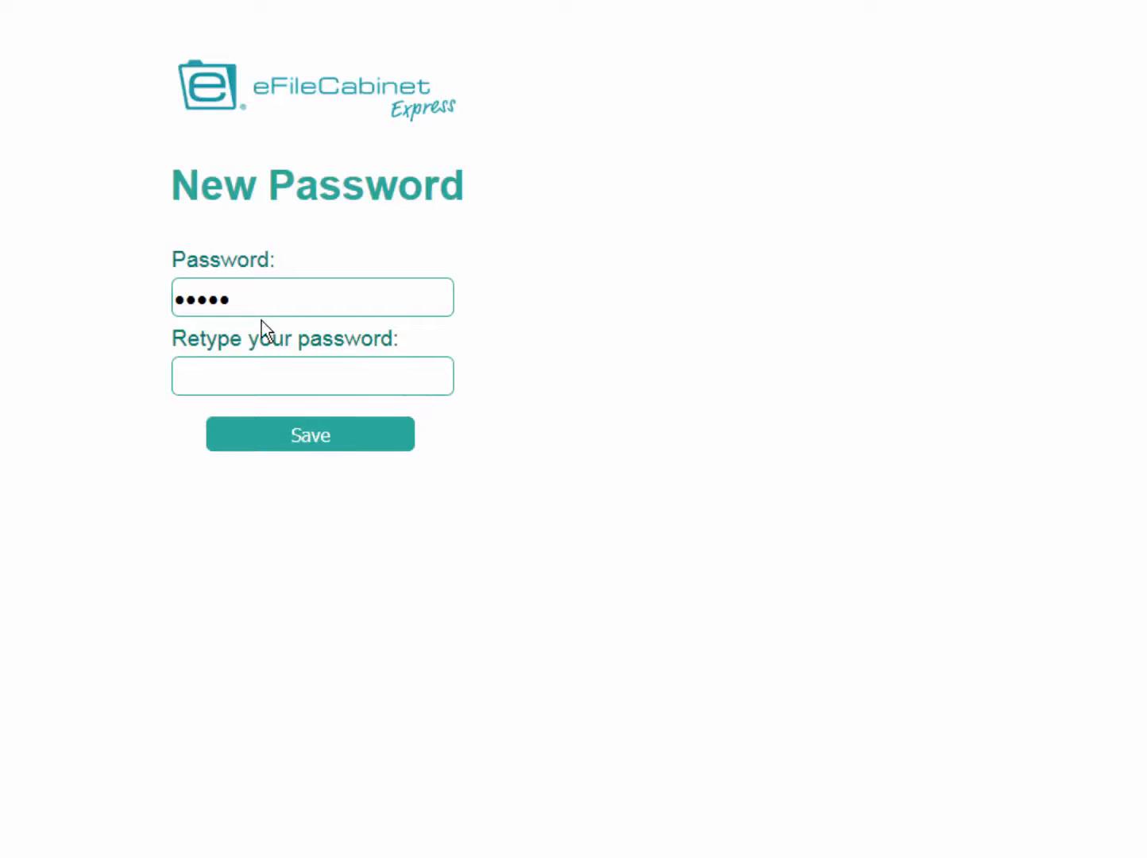
pyautogui.moveTo(228, 299); pyautogui.dragTo(109, 275)
pyautogui.write('•••••')
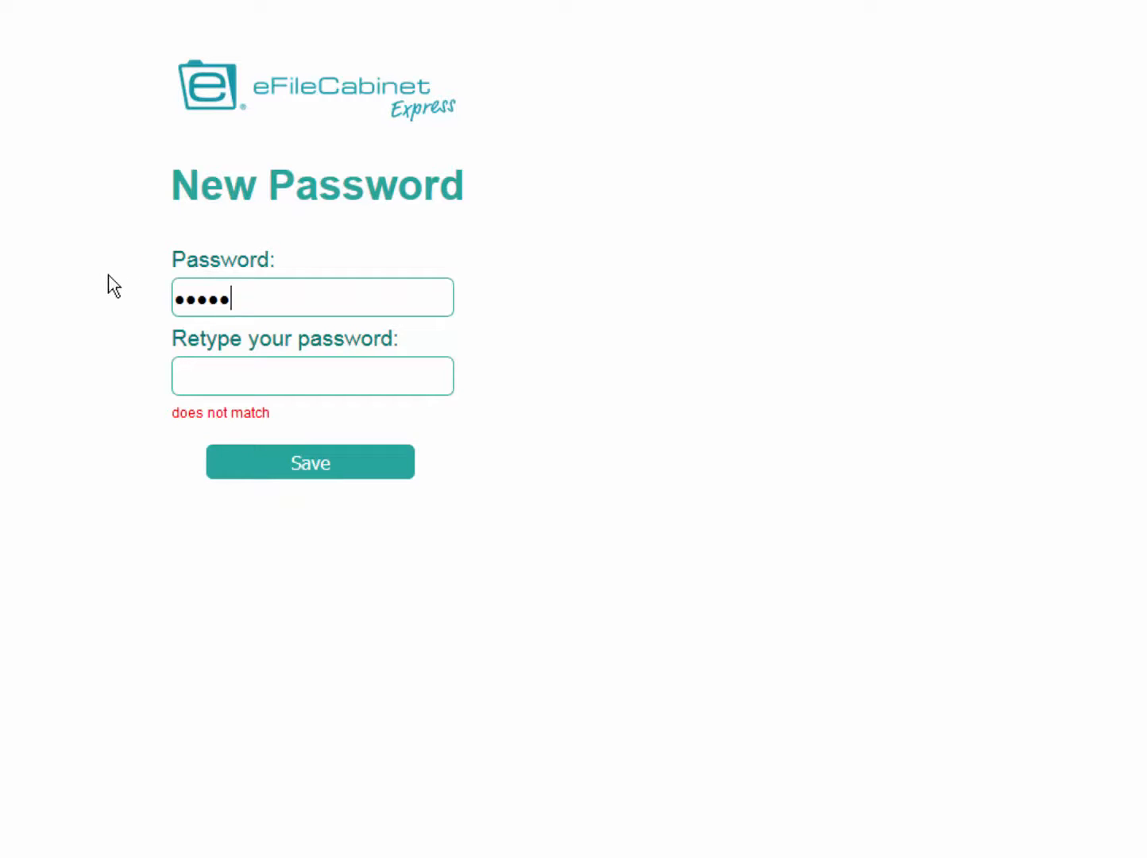
pyautogui.click(246, 375)
pyautogui.write('•••••')
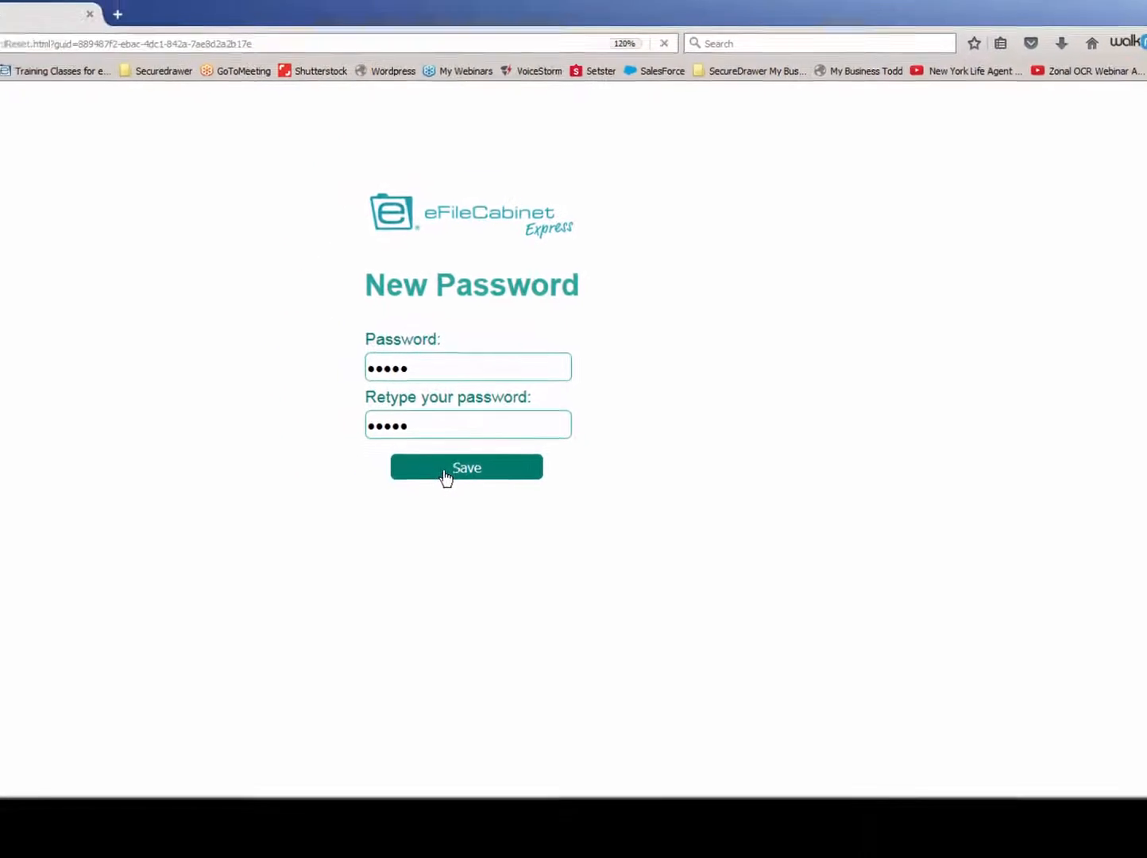
pyautogui.click(470, 478)
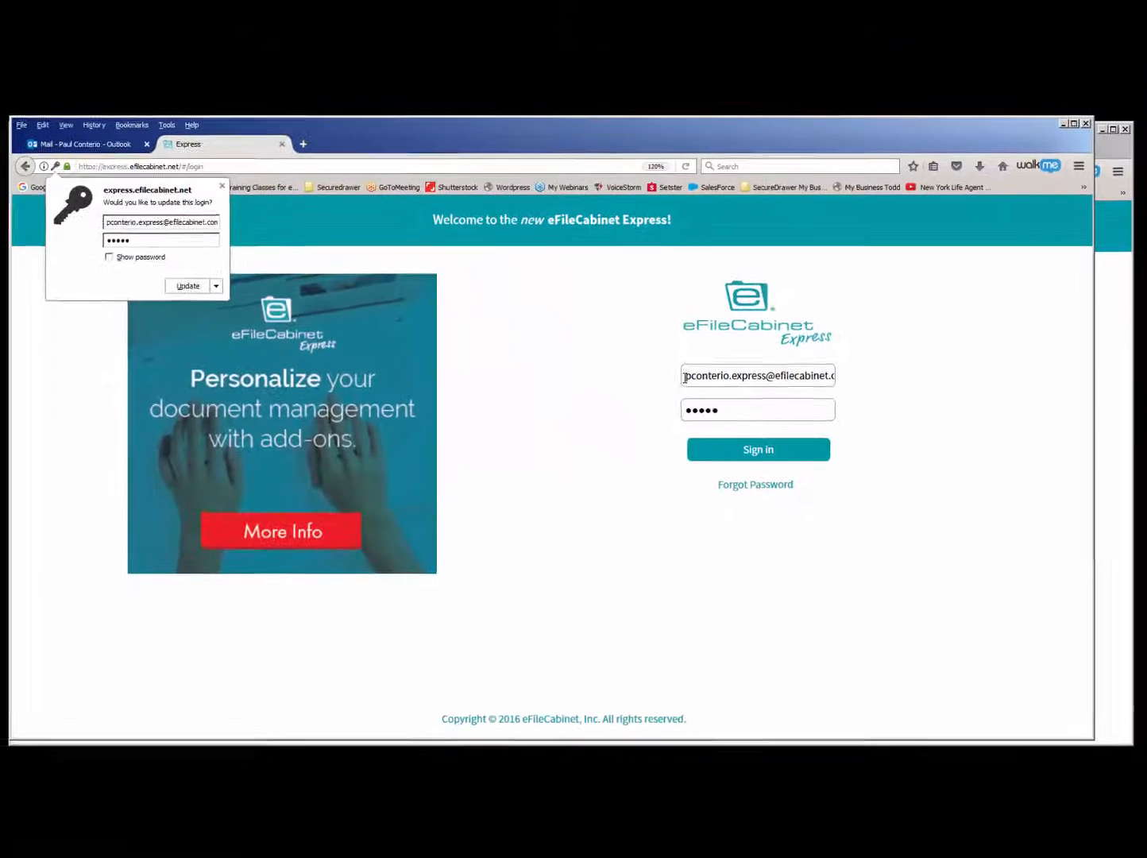
# - Sign in to eFileCabinet Express with the guest's email address and account password
pyautogui.moveTo(685, 378); pyautogui.dragTo(877, 376)
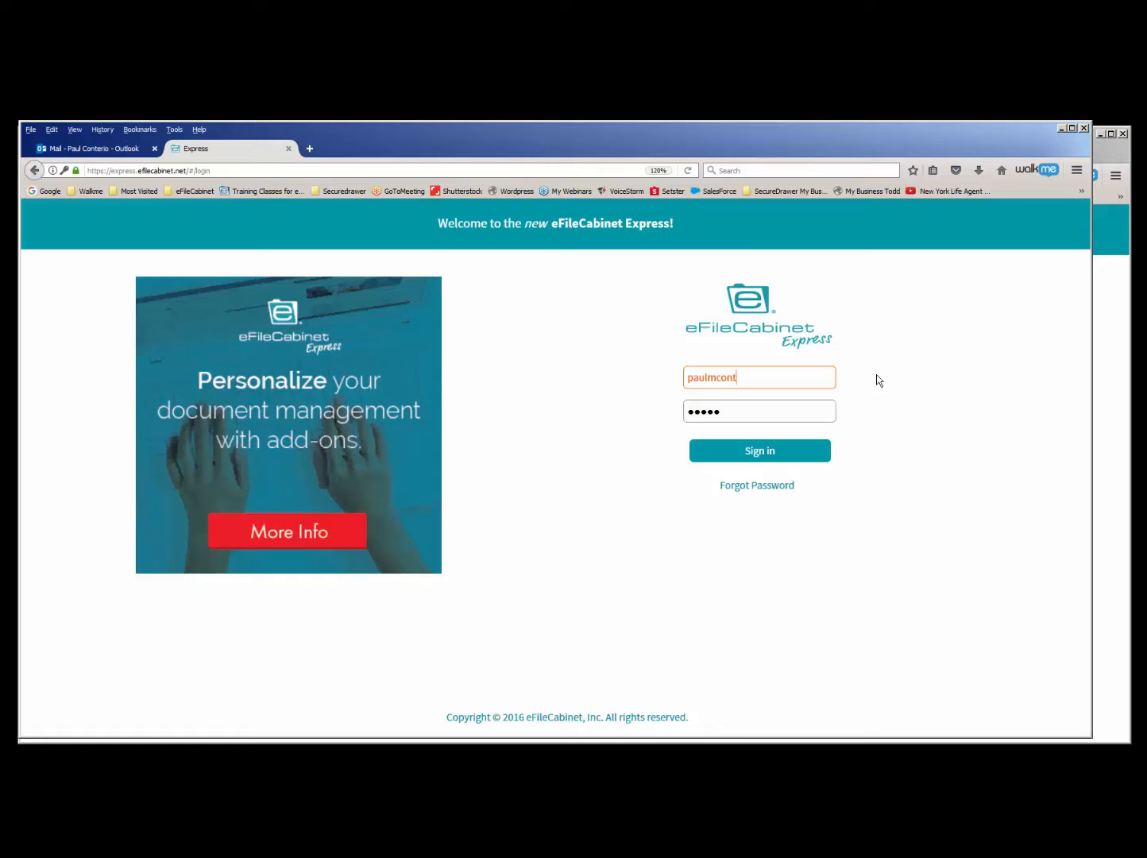
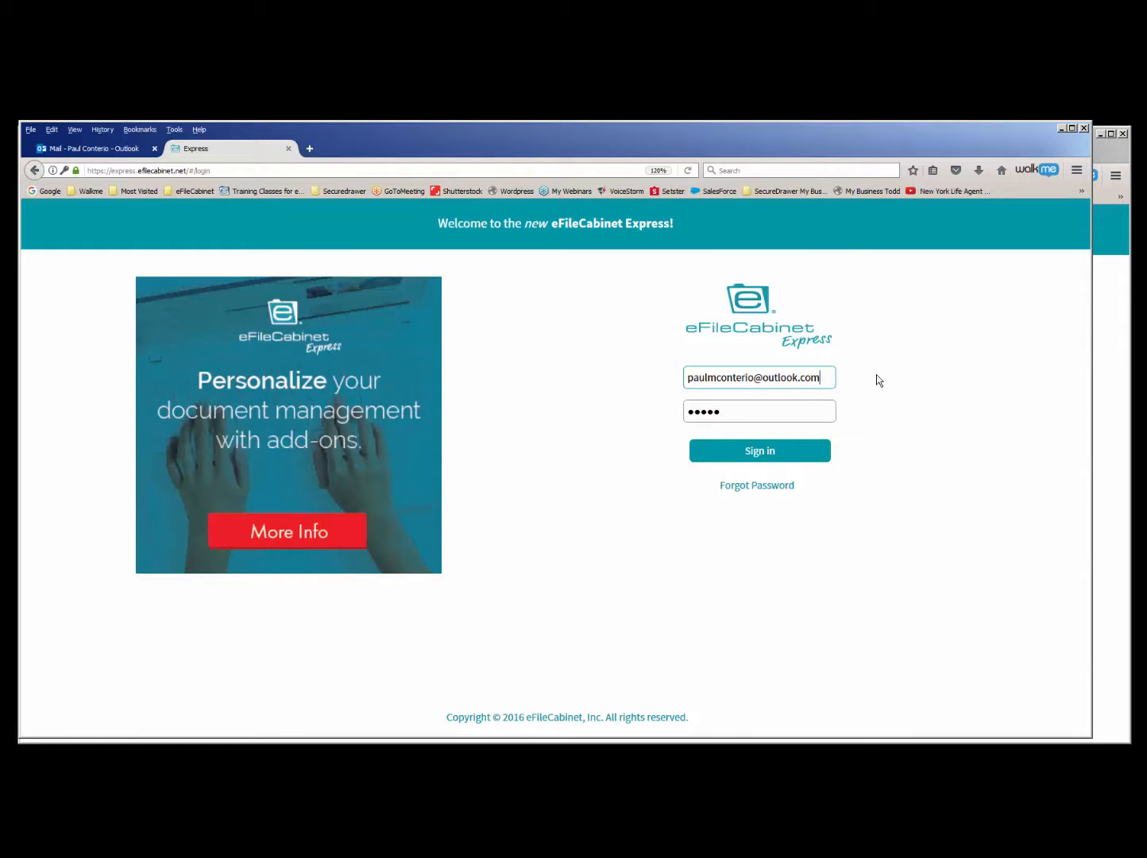
pyautogui.press('Tab')
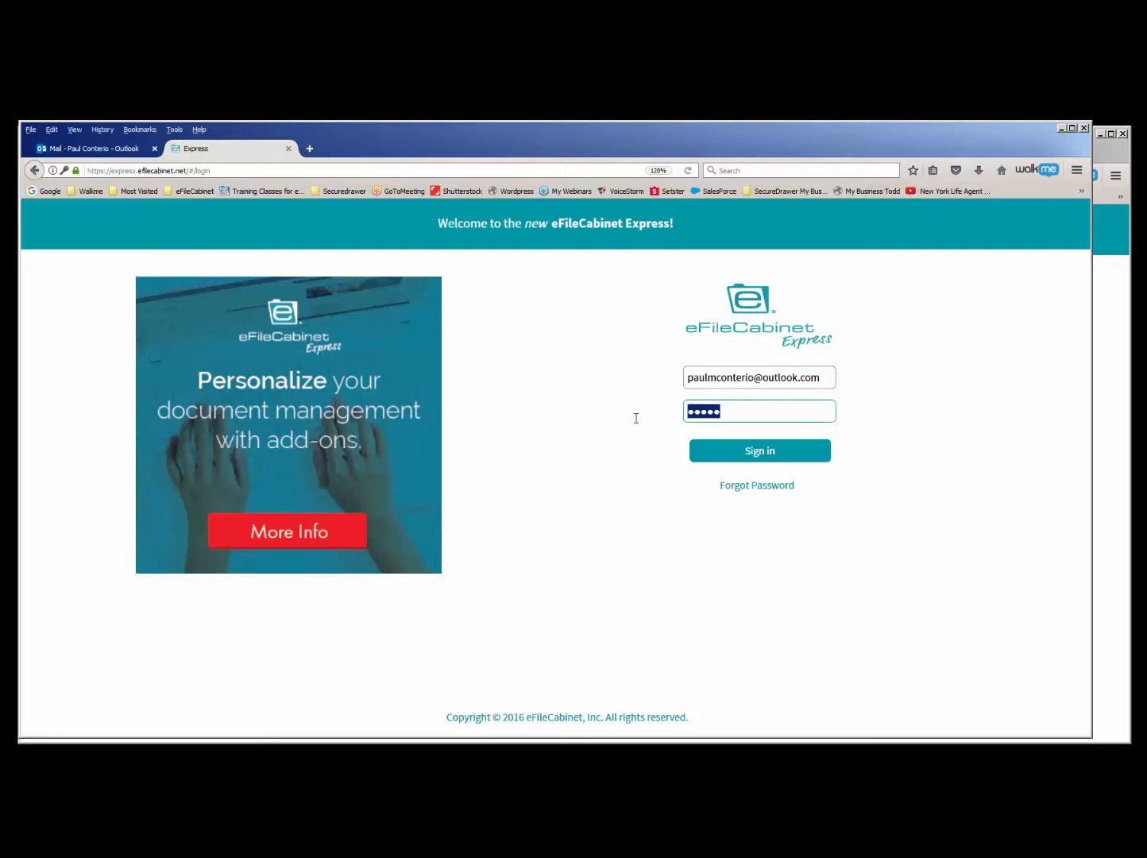
pyautogui.write('•••••')
pyautogui.click(752, 451)
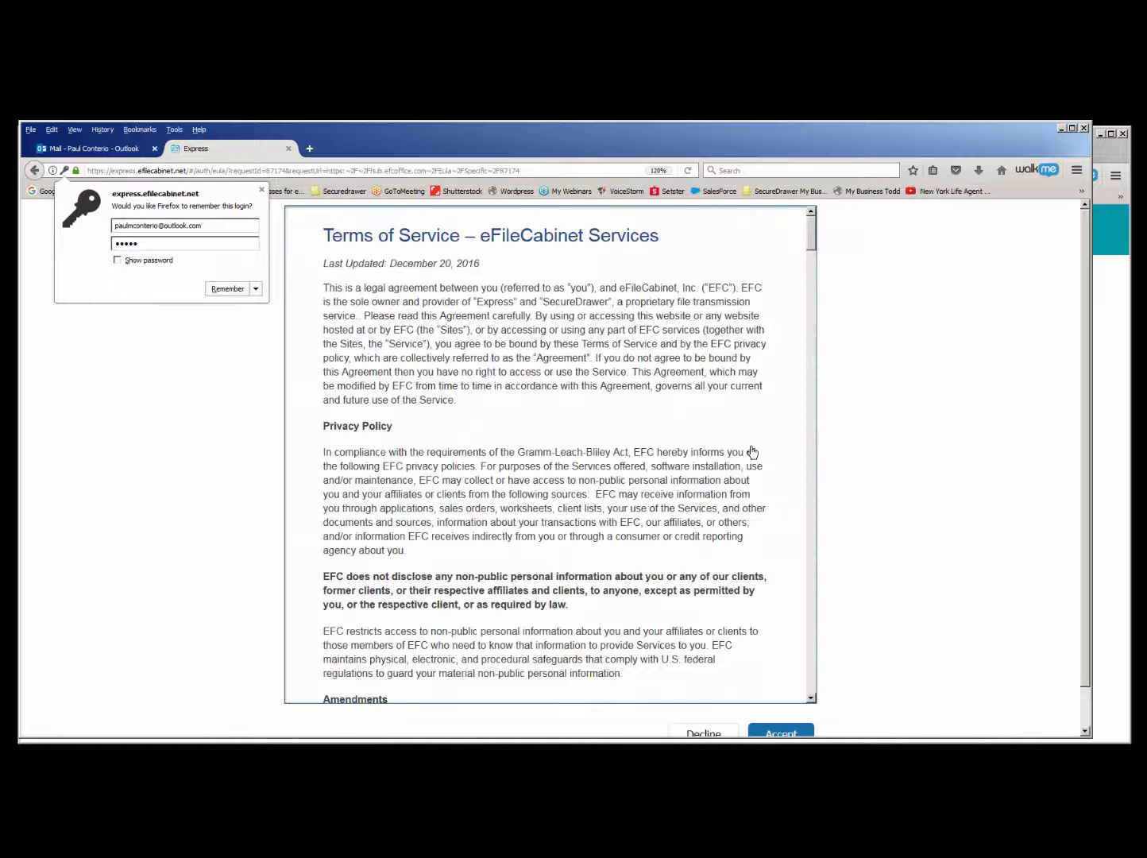
# - Dismiss the browser's offer to remember the login, read through to the end of the Terms of Service and accept them
pyautogui.click(261, 189)
pyautogui.moveTo(810, 232); pyautogui.dragTo(802, 694)
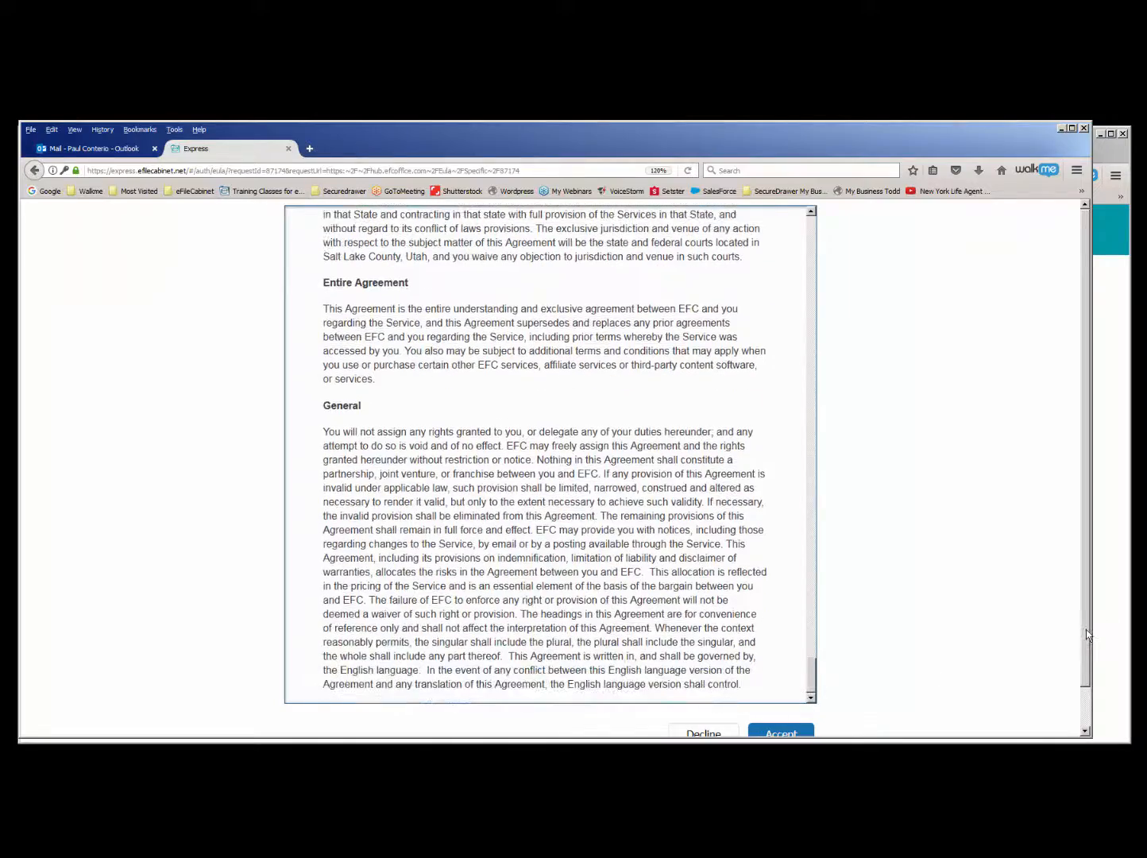
pyautogui.scroll(-1, 1086, 629)
pyautogui.click(781, 694)
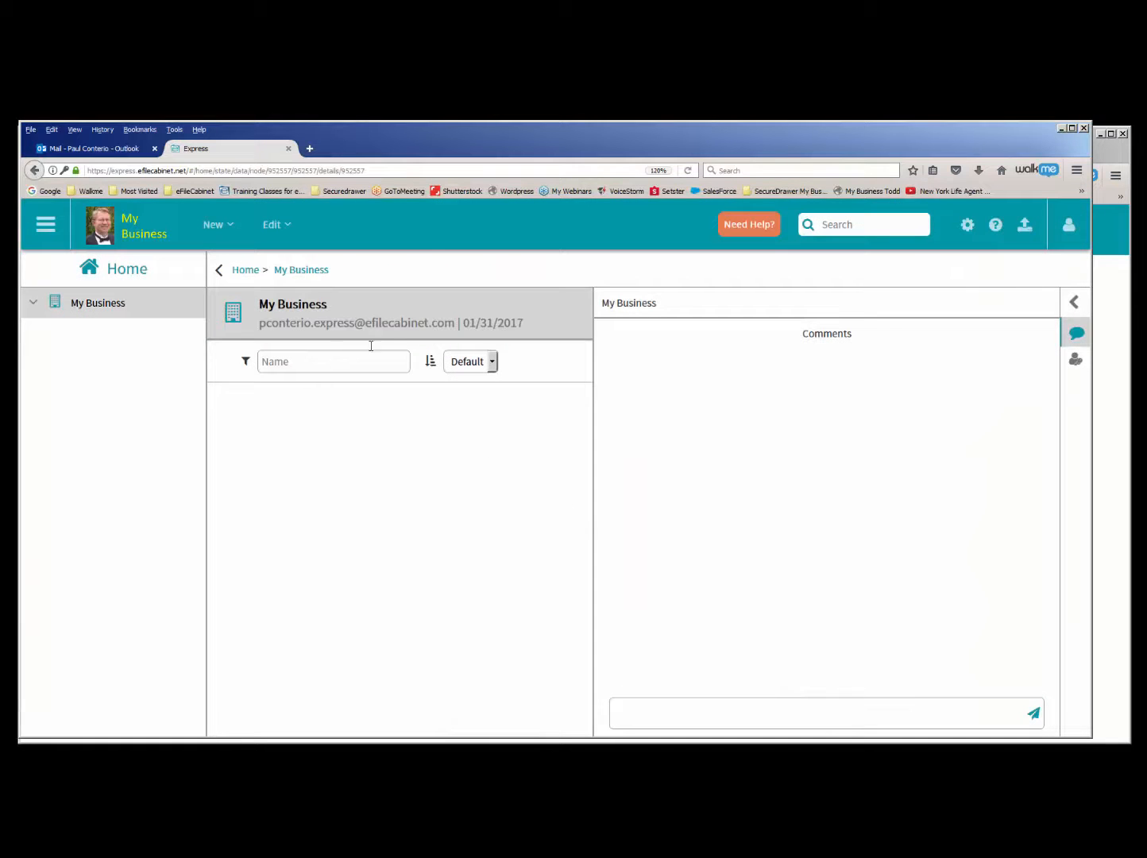
pyautogui.moveTo(494, 144); pyautogui.dragTo(437, 140)
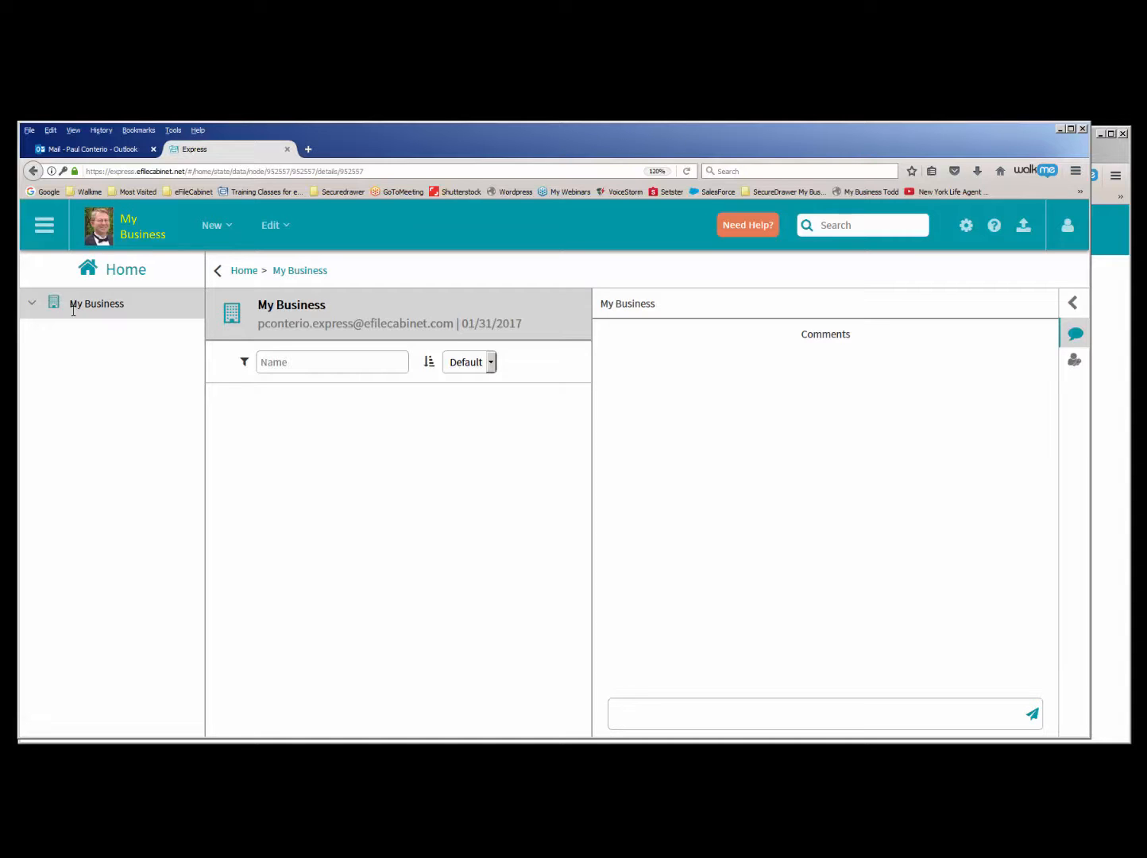
# - In the guest's User Settings, set the session to expire after 100 minutes and update the settings
pyautogui.click(45, 226)
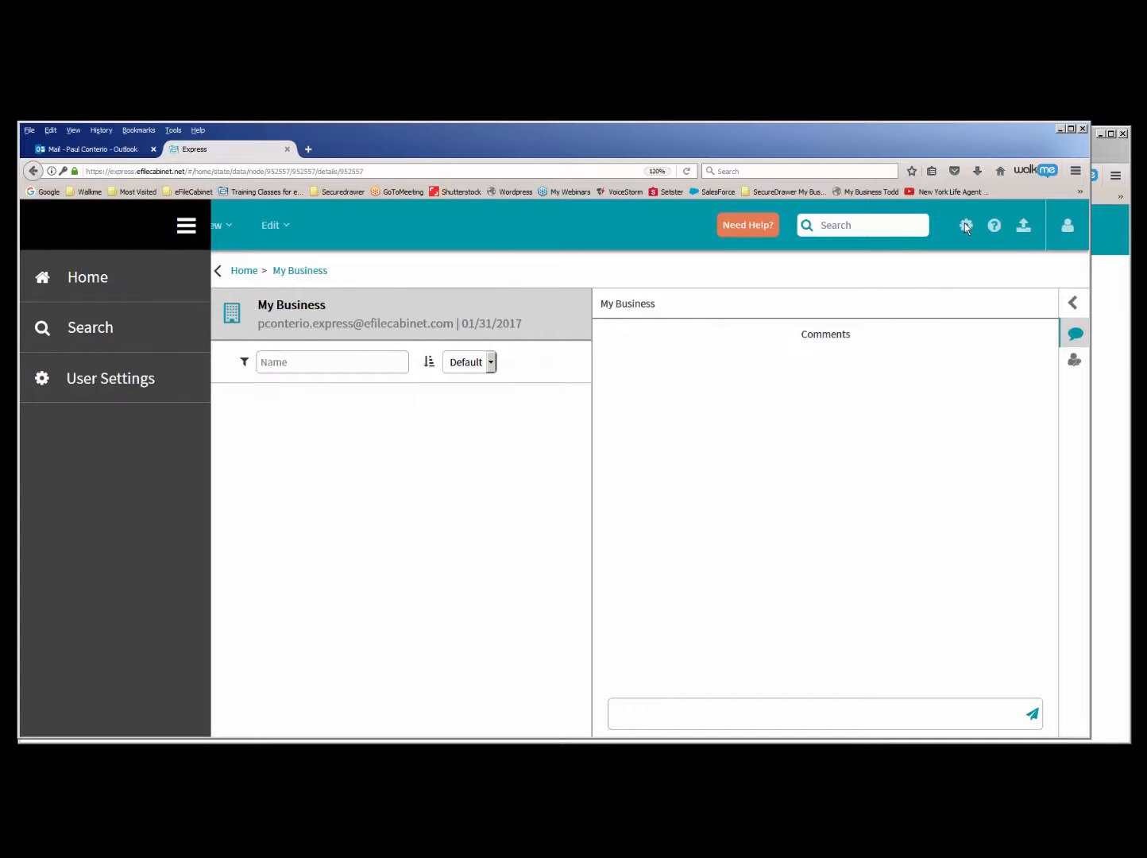
pyautogui.click(87, 385)
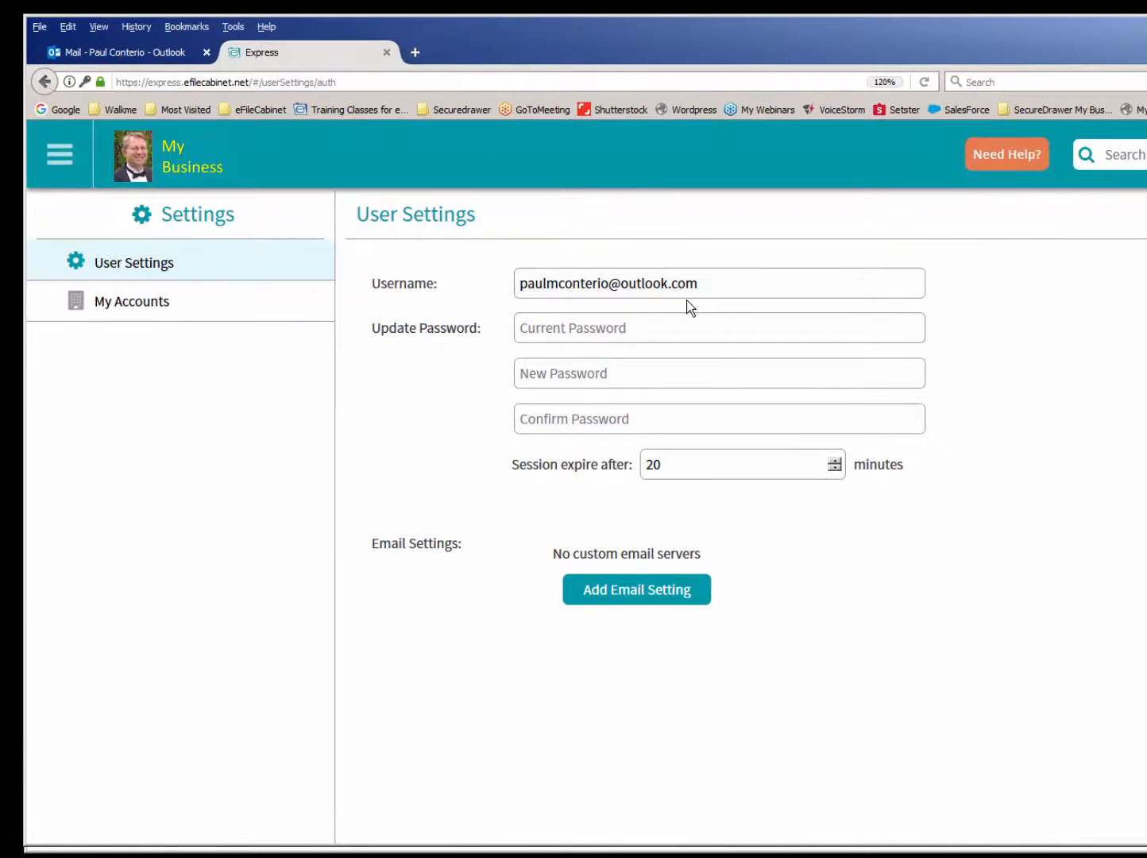
pyautogui.click(834, 460)
pyautogui.click(834, 462)
pyautogui.click(834, 463)
pyautogui.click(834, 462)
pyautogui.moveTo(742, 465); pyautogui.dragTo(572, 463)
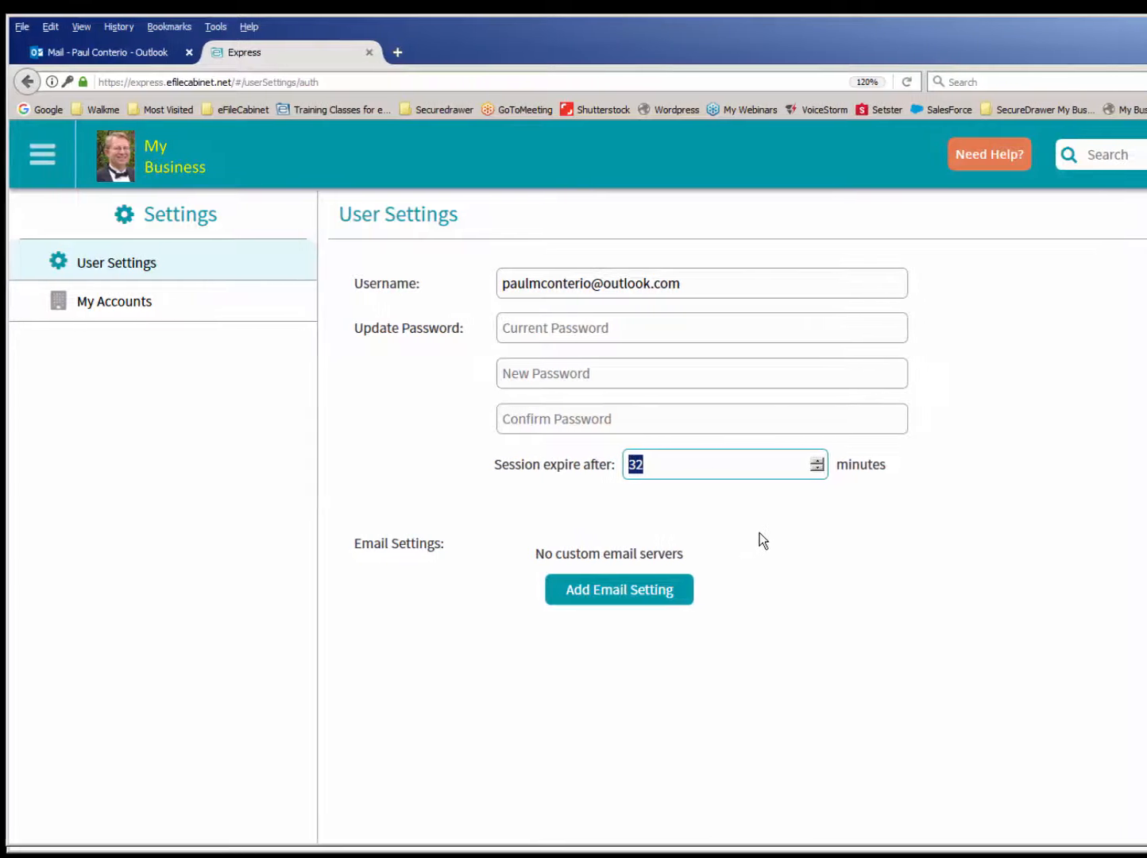
pyautogui.write('100')
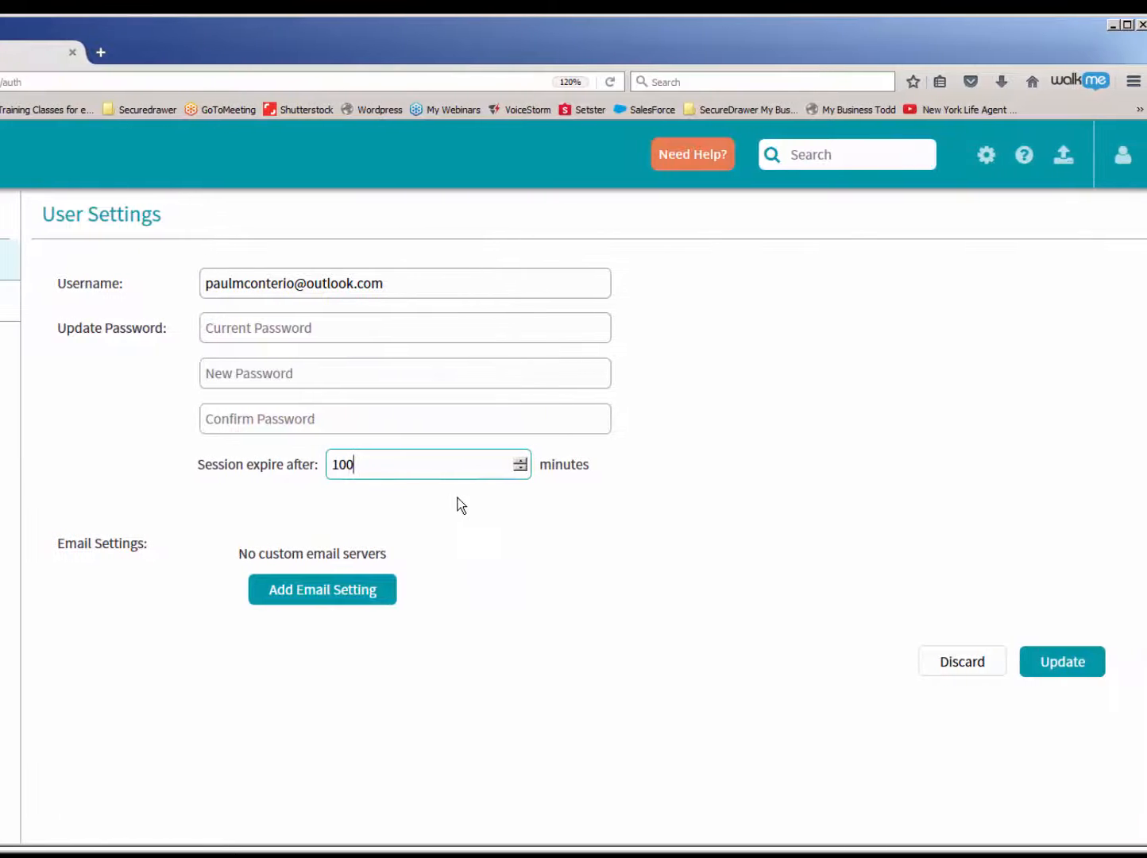
pyautogui.click(1083, 667)
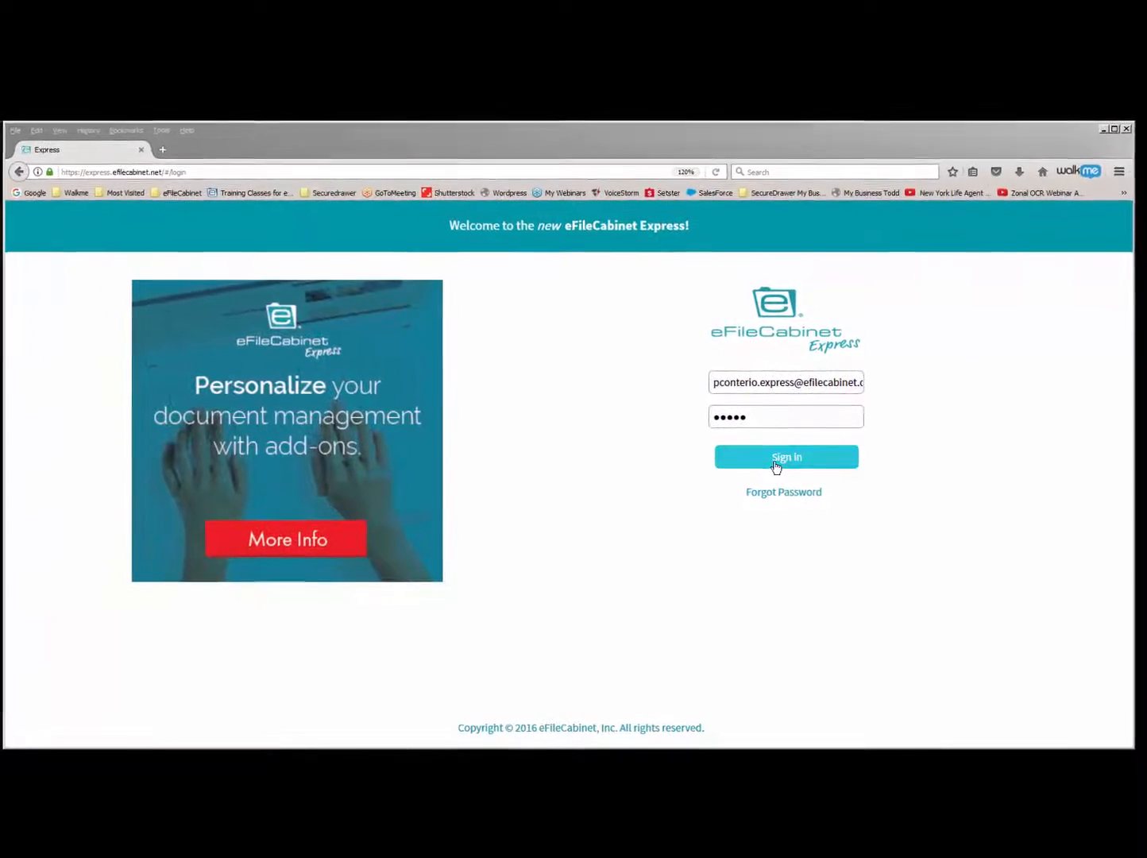
# - Sign in to the account owner's eFileCabinet window and display the permissions of the client's drawer under Clients
pyautogui.click(777, 464)
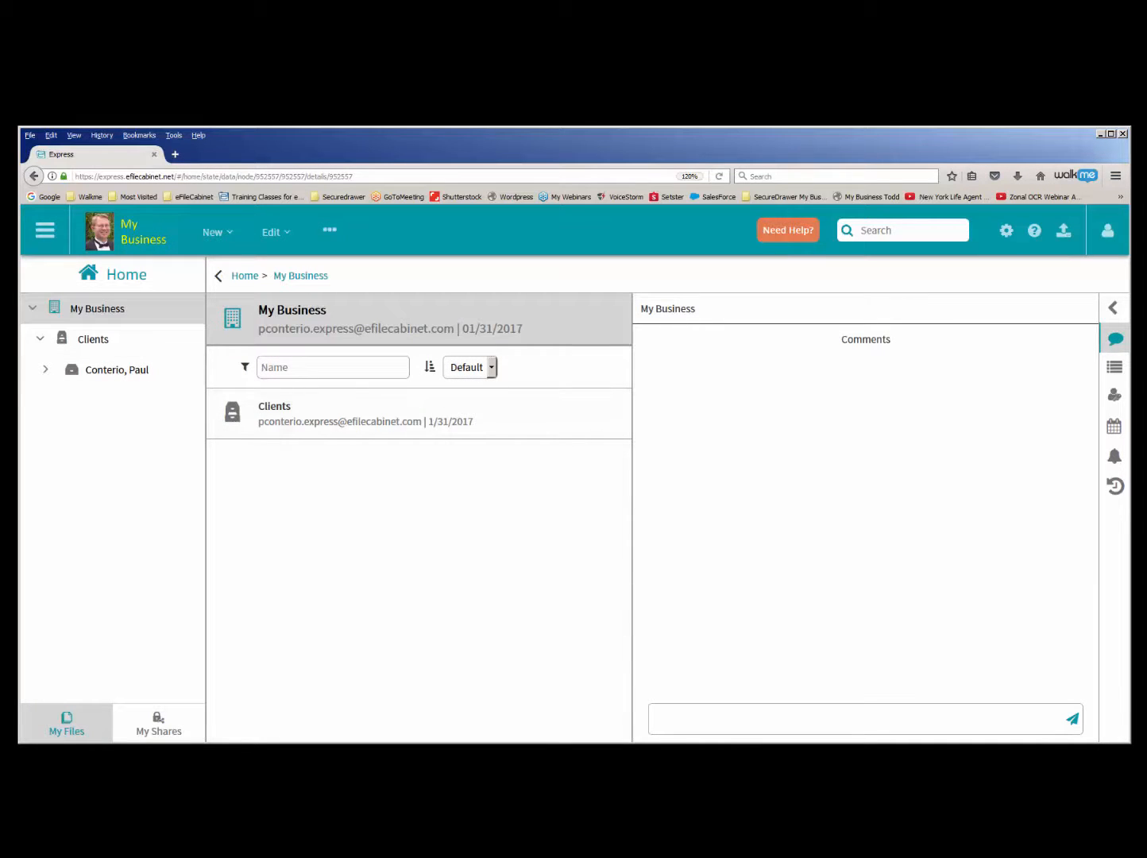
pyautogui.click(75, 372)
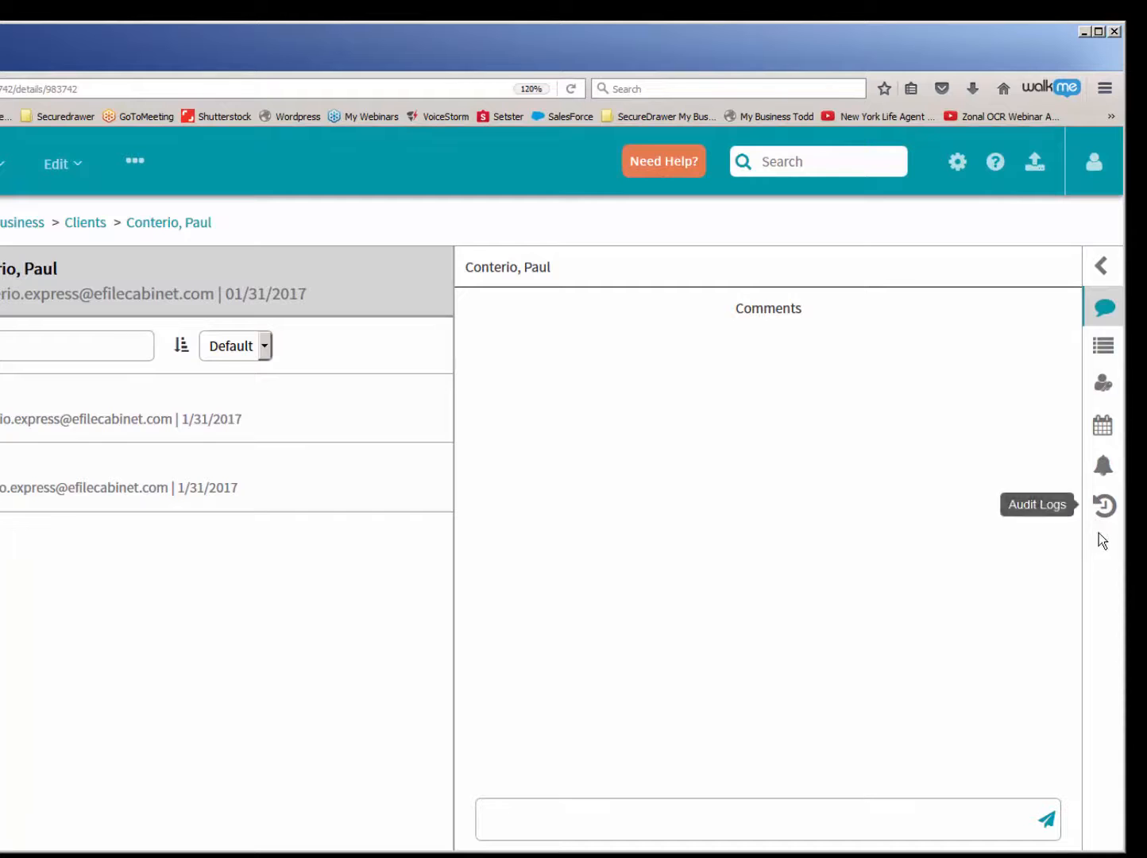
pyautogui.click(1107, 387)
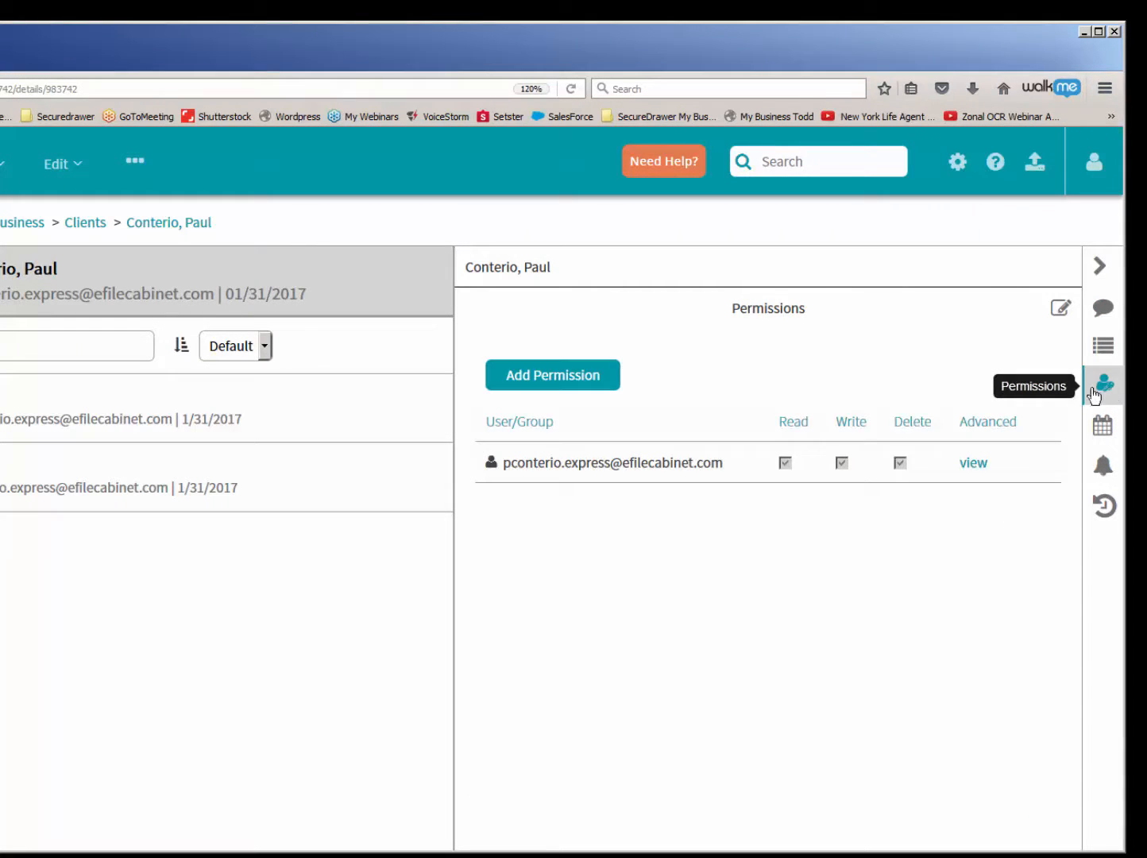
# - Add a permission on the client's drawer giving the guest Read and Write access, and save it
pyautogui.click(555, 378)
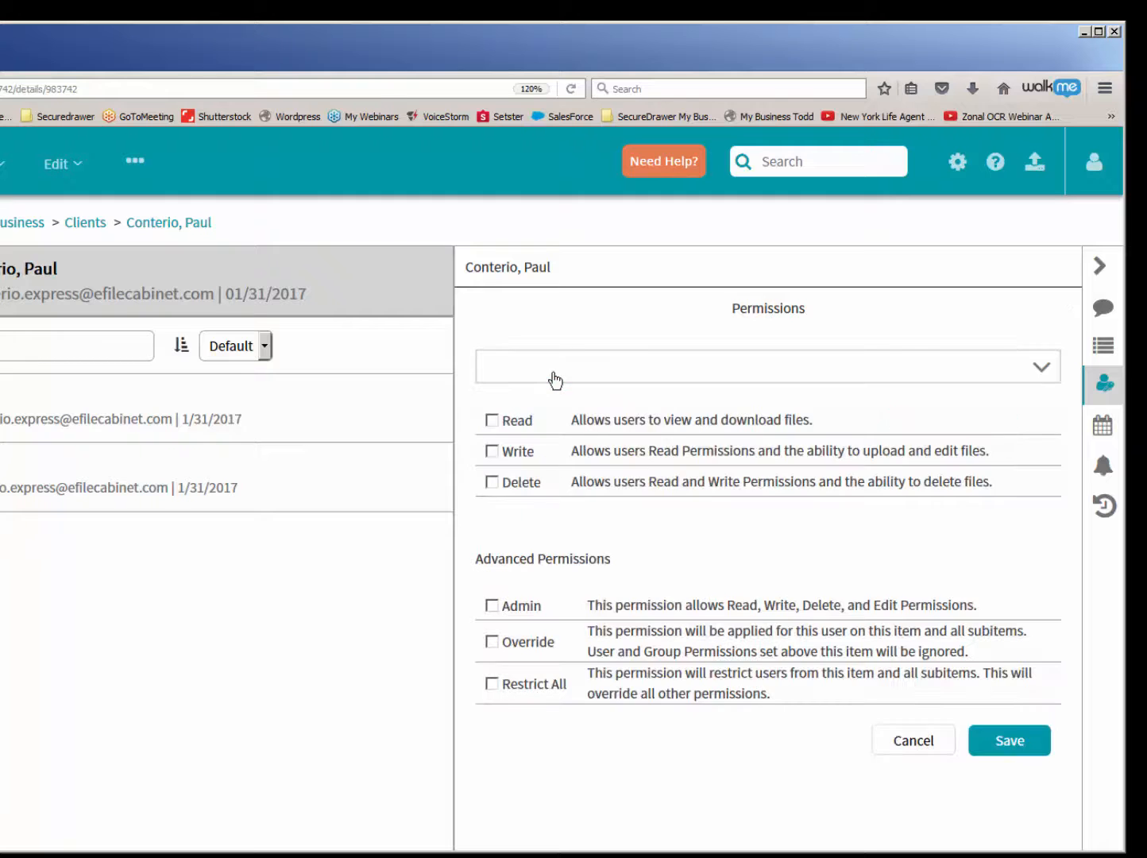
pyautogui.write('pau')
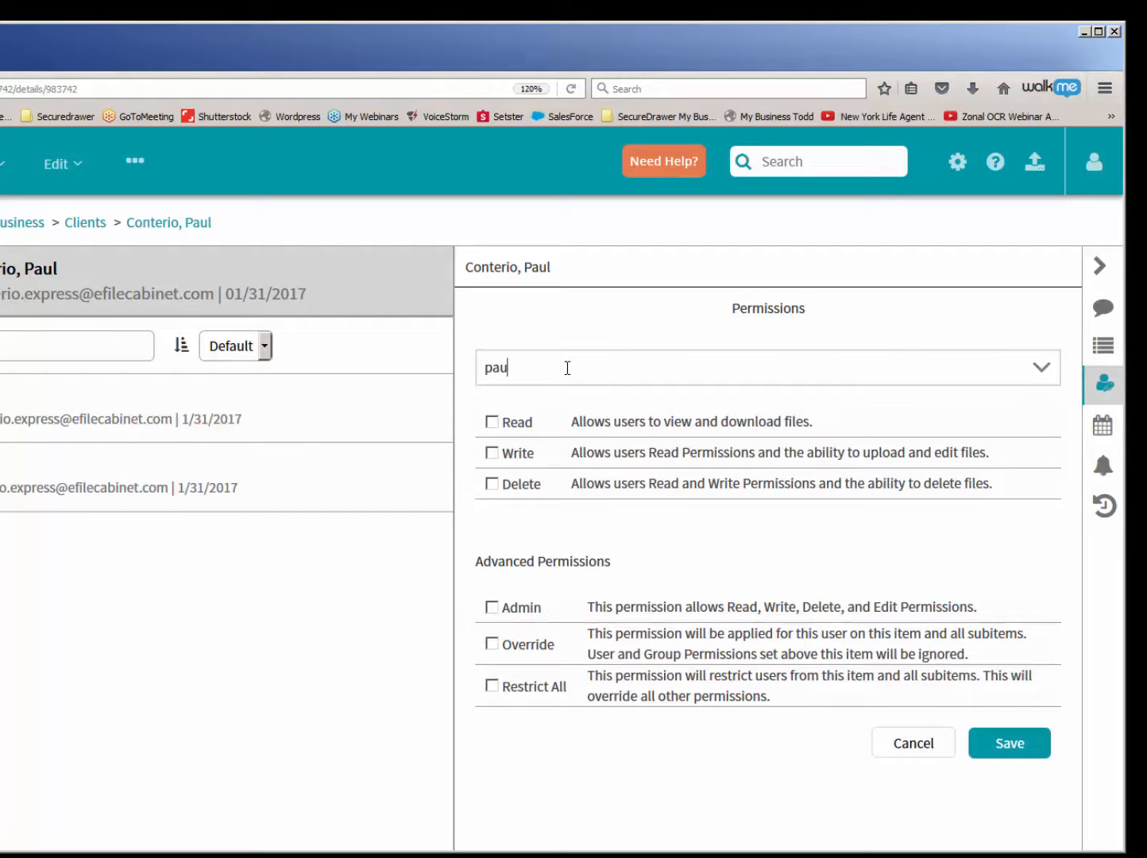
pyautogui.write('l')
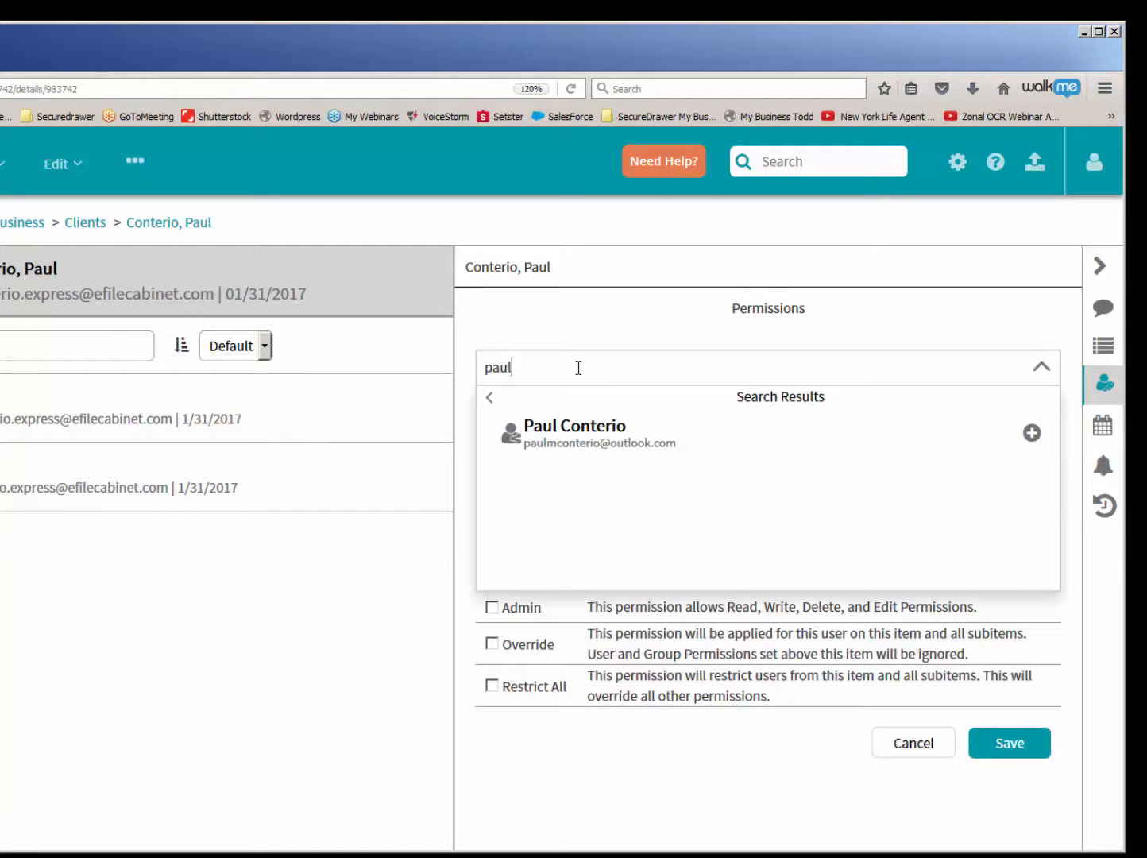
pyautogui.click(559, 433)
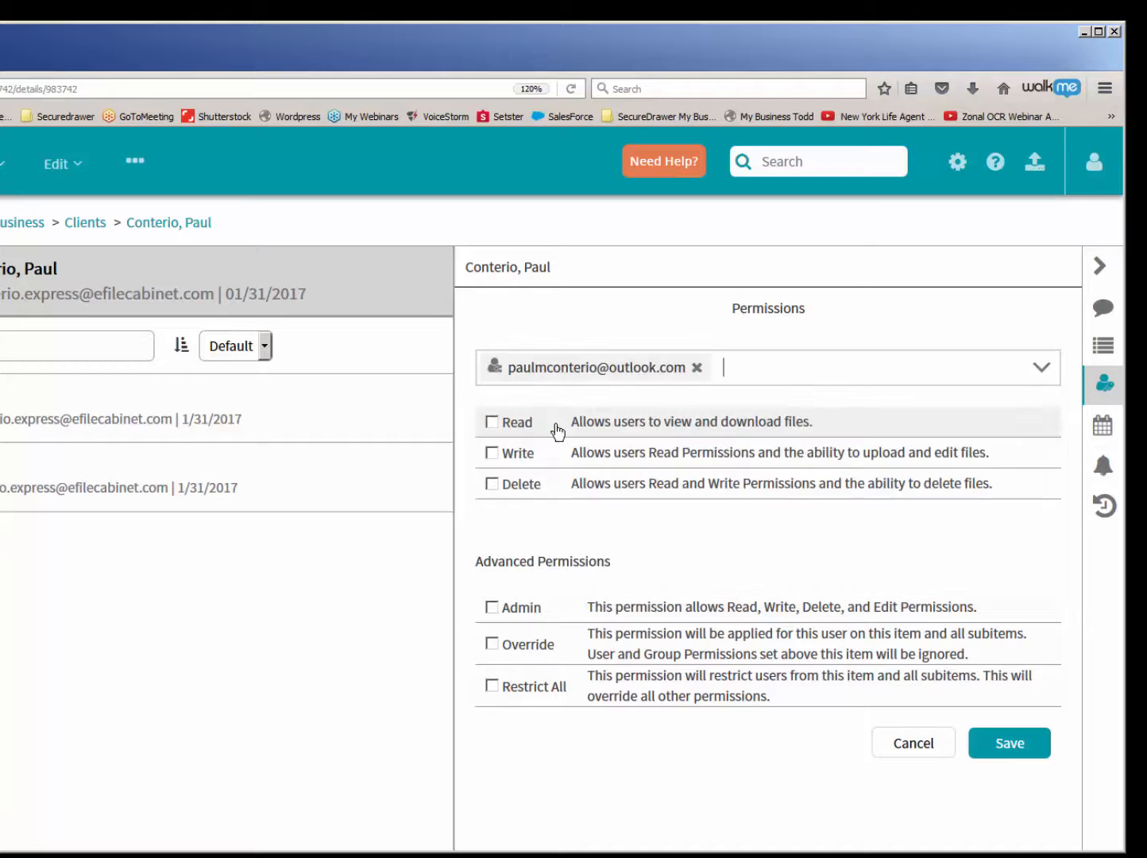
pyautogui.click(492, 423)
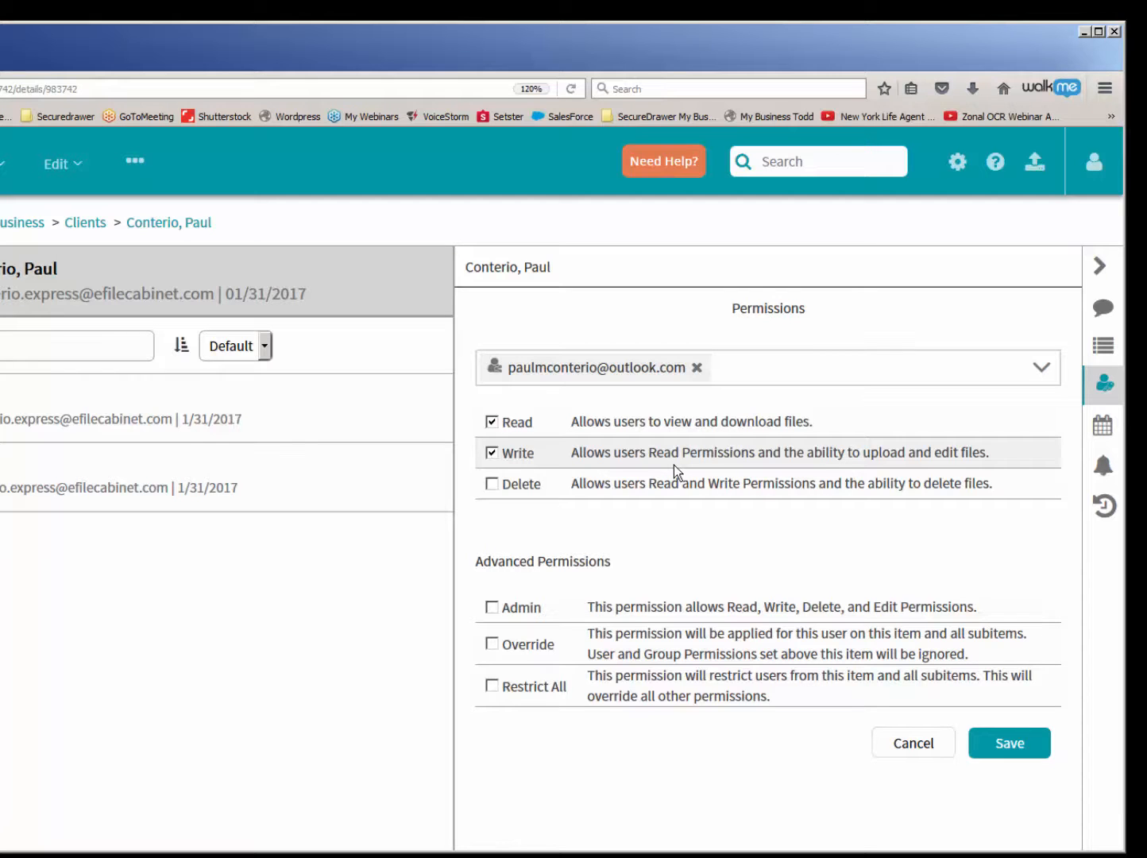
pyautogui.click(1010, 743)
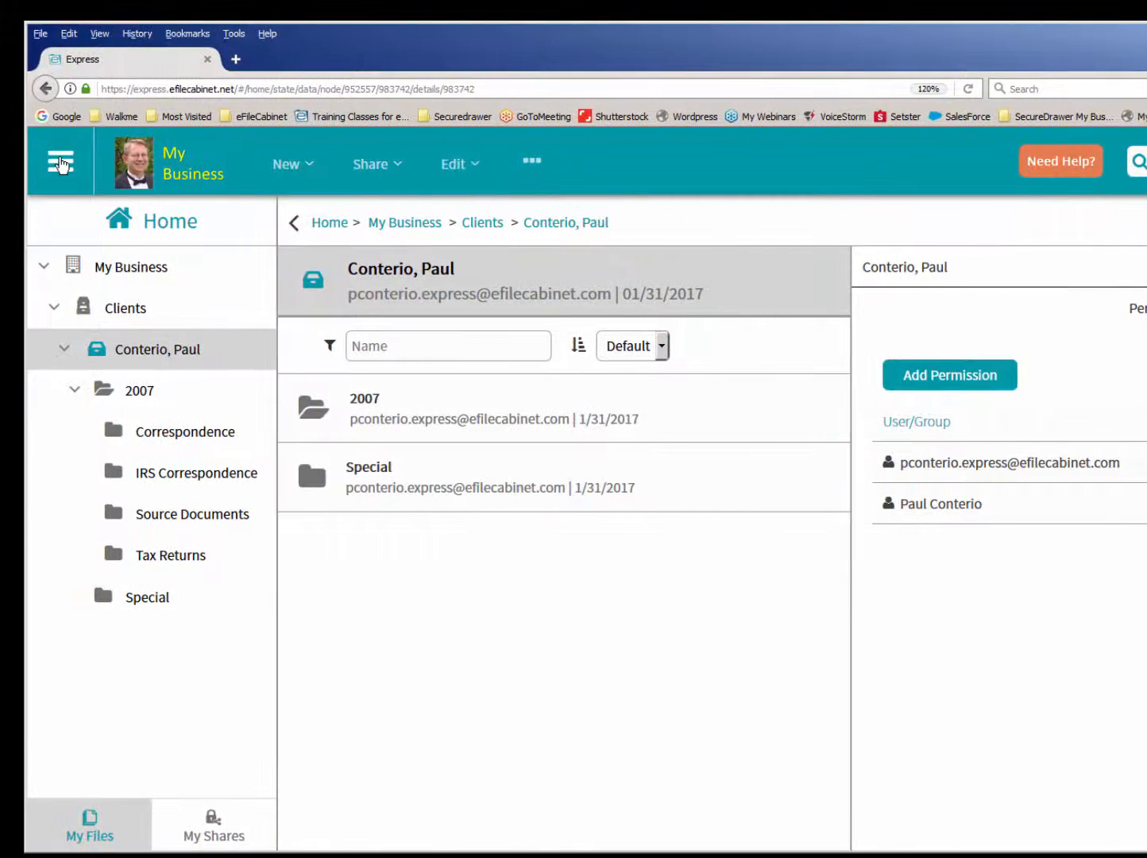
# - Review the Users and Guests lists in the Admin area, then add a group named Clients without any system permissions
pyautogui.click(61, 163)
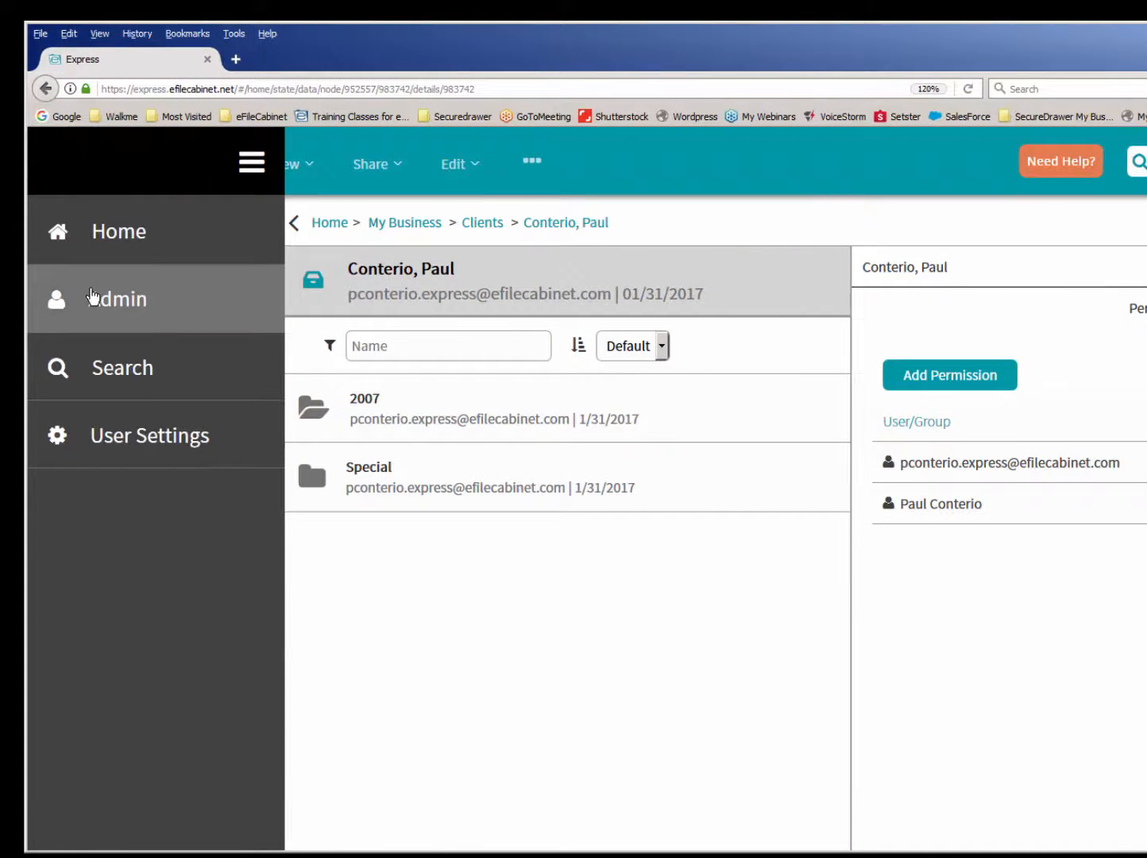
pyautogui.click(92, 297)
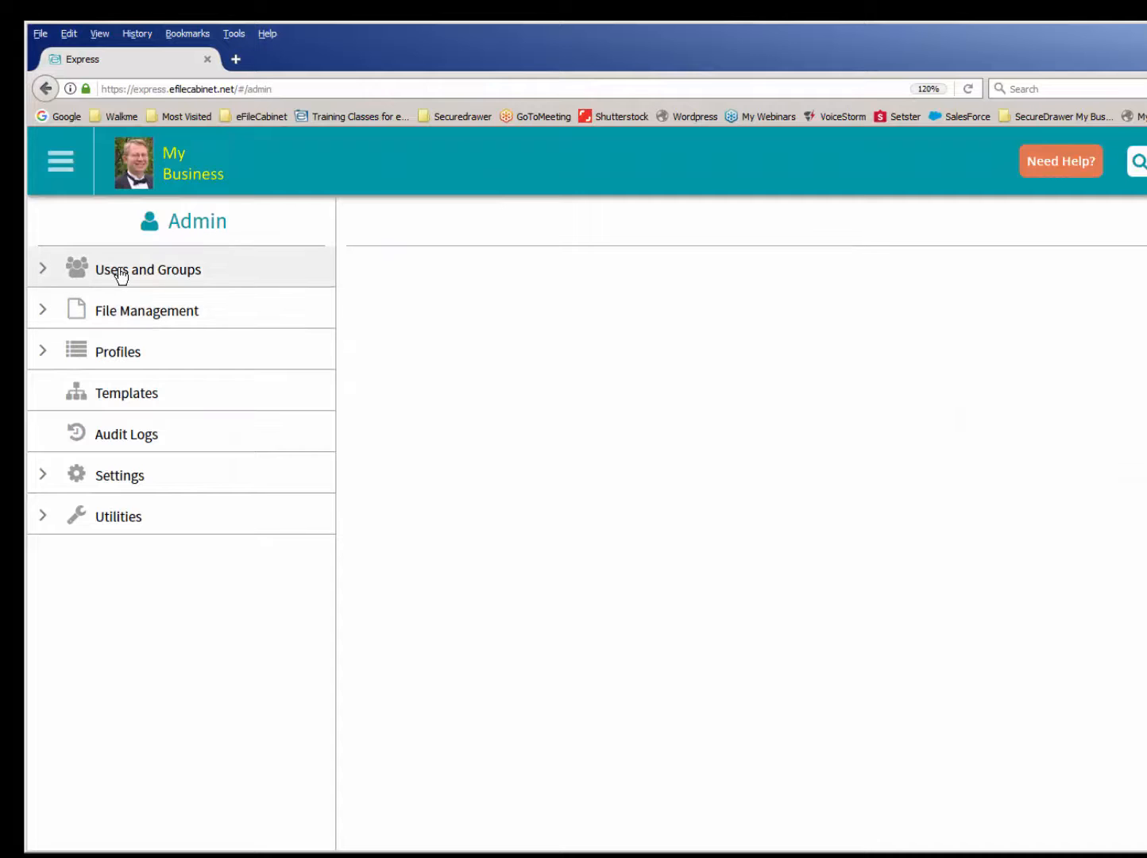
pyautogui.click(121, 272)
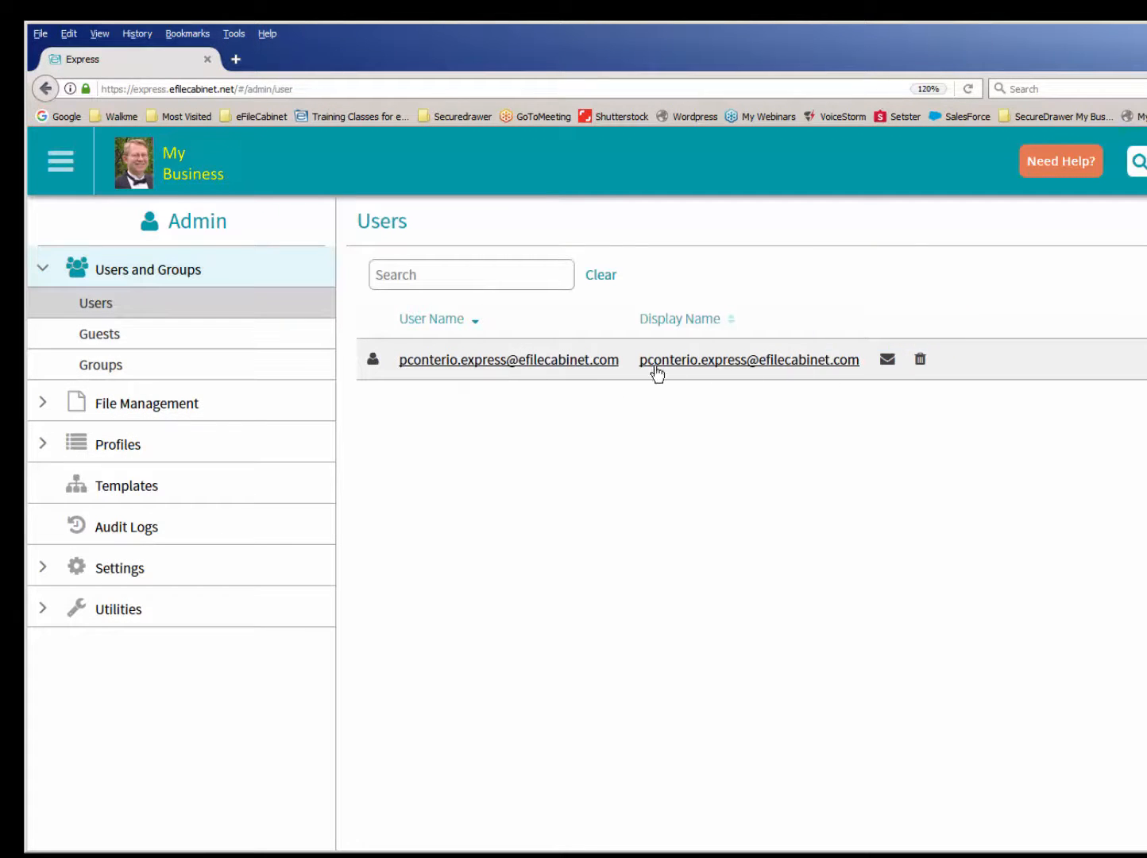
pyautogui.click(108, 340)
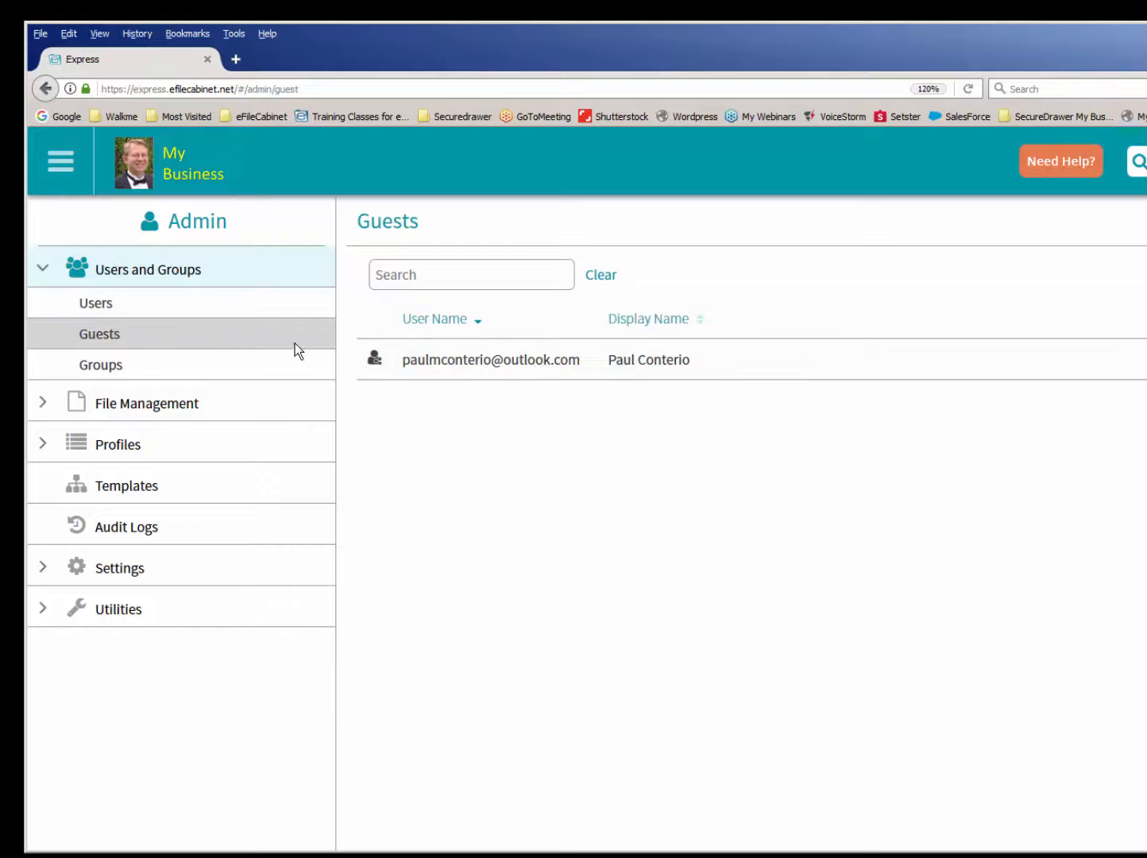
pyautogui.click(110, 366)
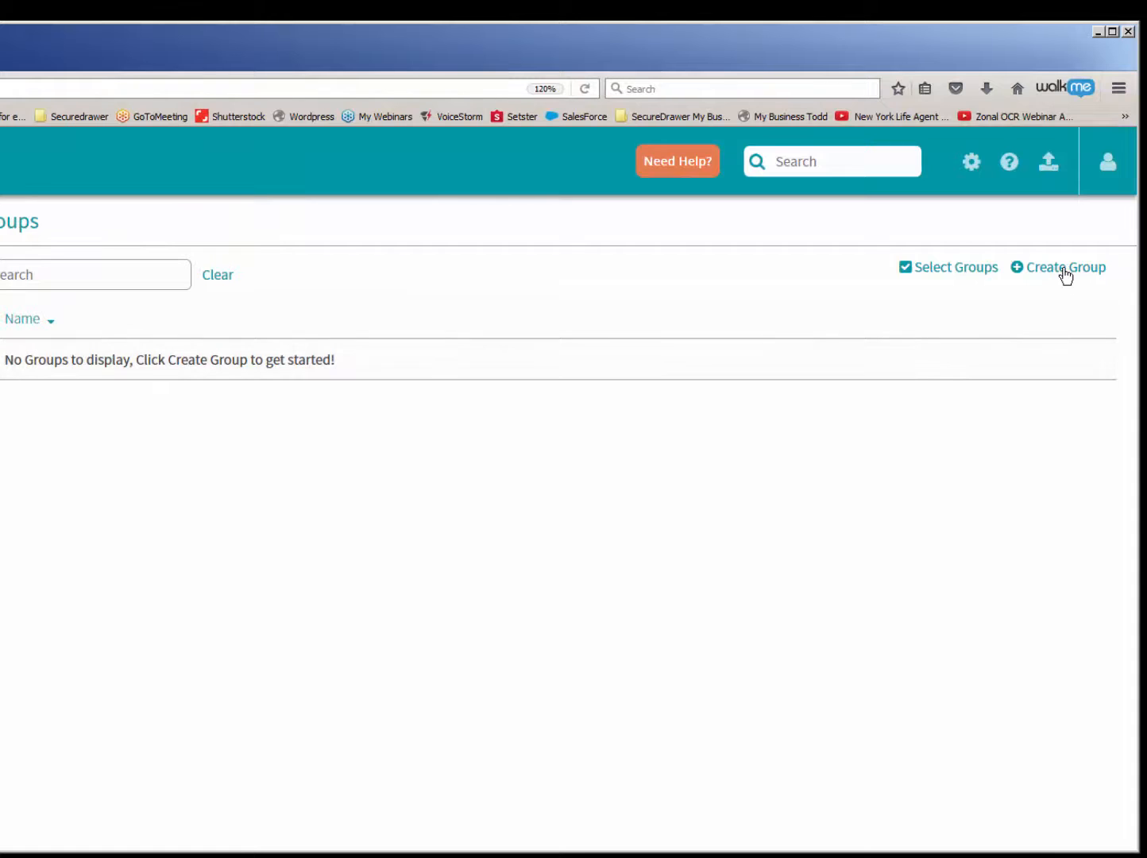
pyautogui.click(1064, 274)
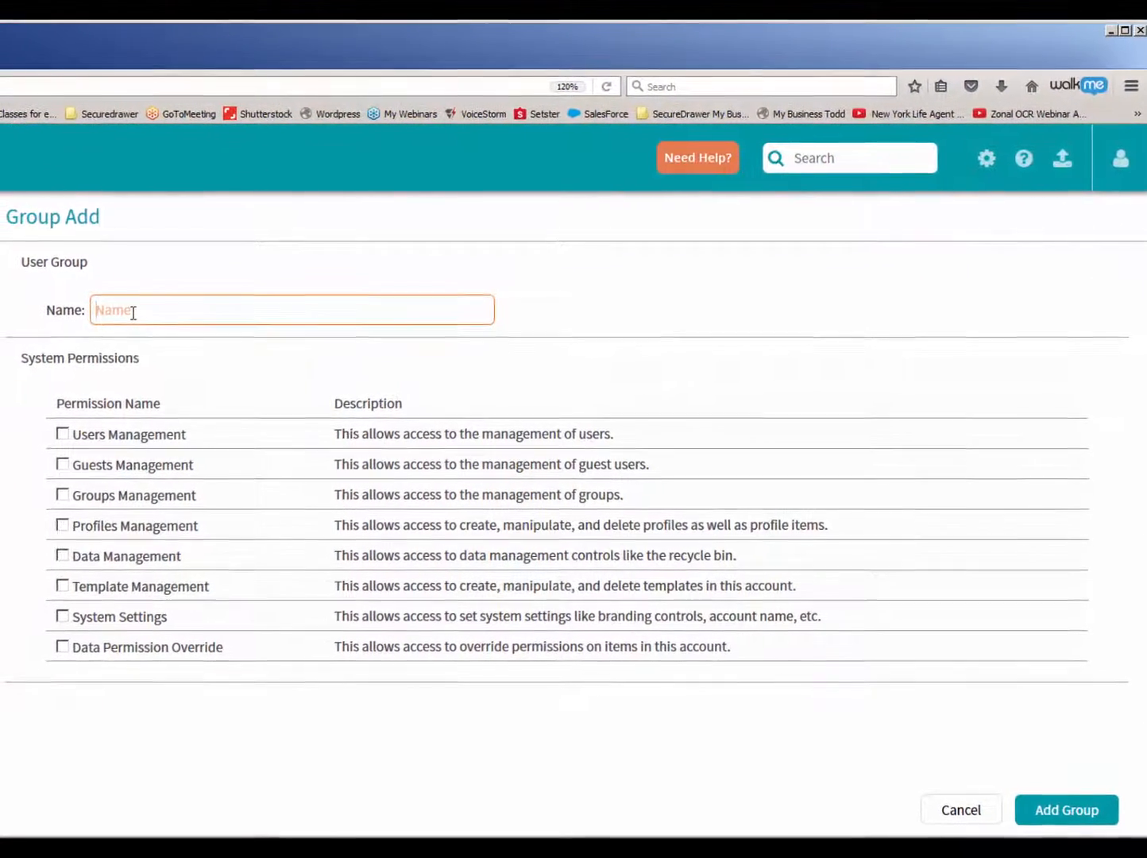
pyautogui.write('Clients')
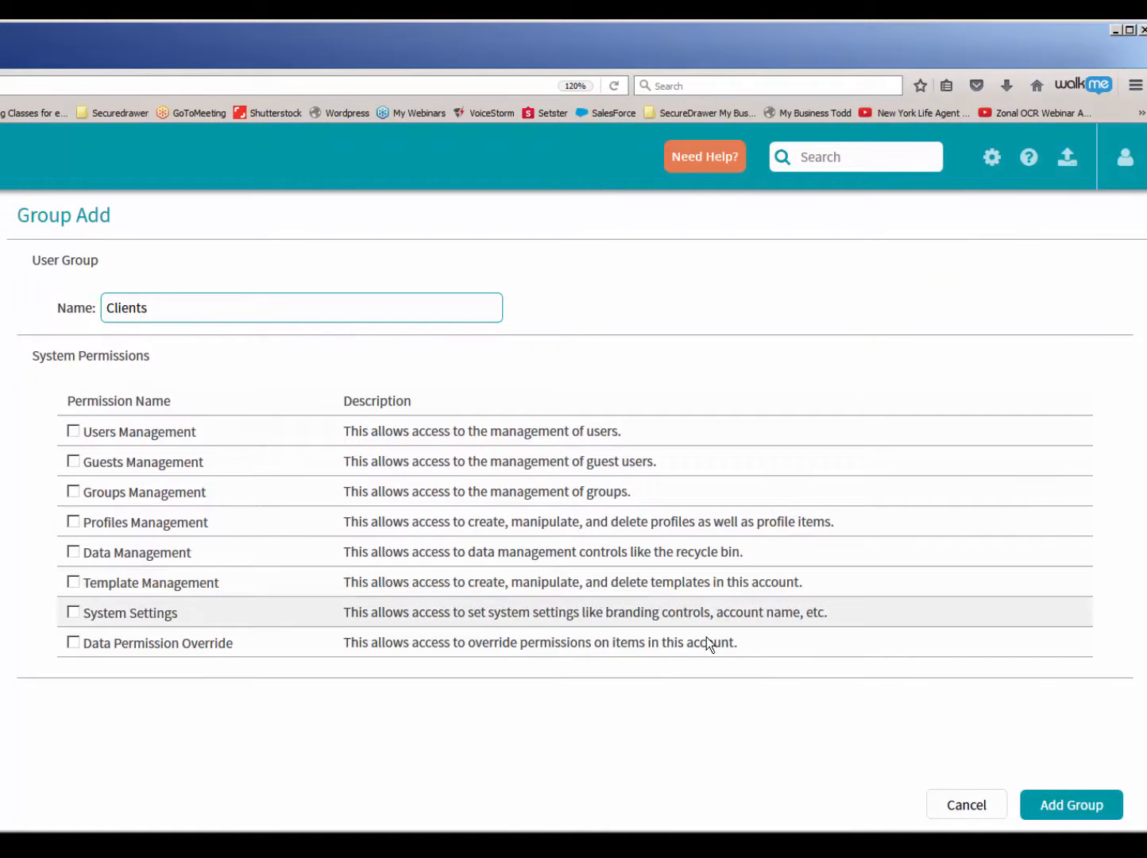
pyautogui.click(1060, 808)
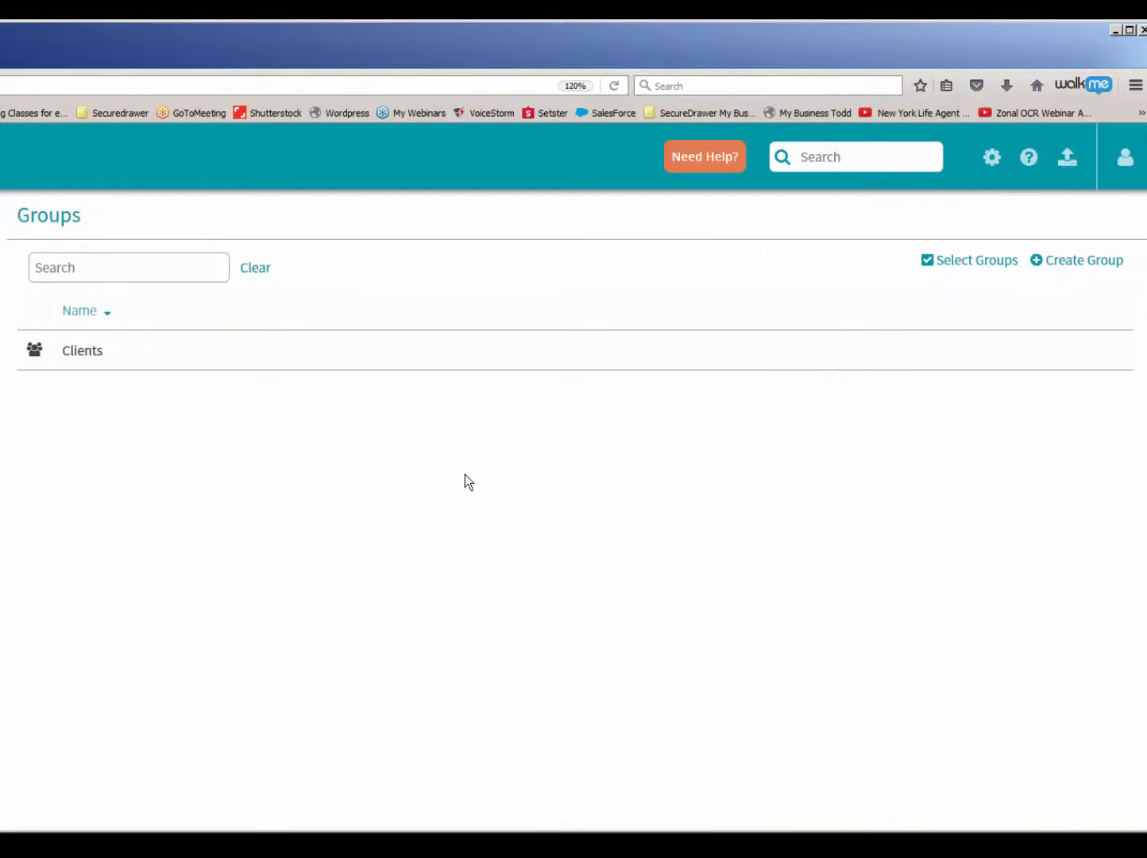
# - Add a second group named Family without any system permissions
pyautogui.click(1065, 269)
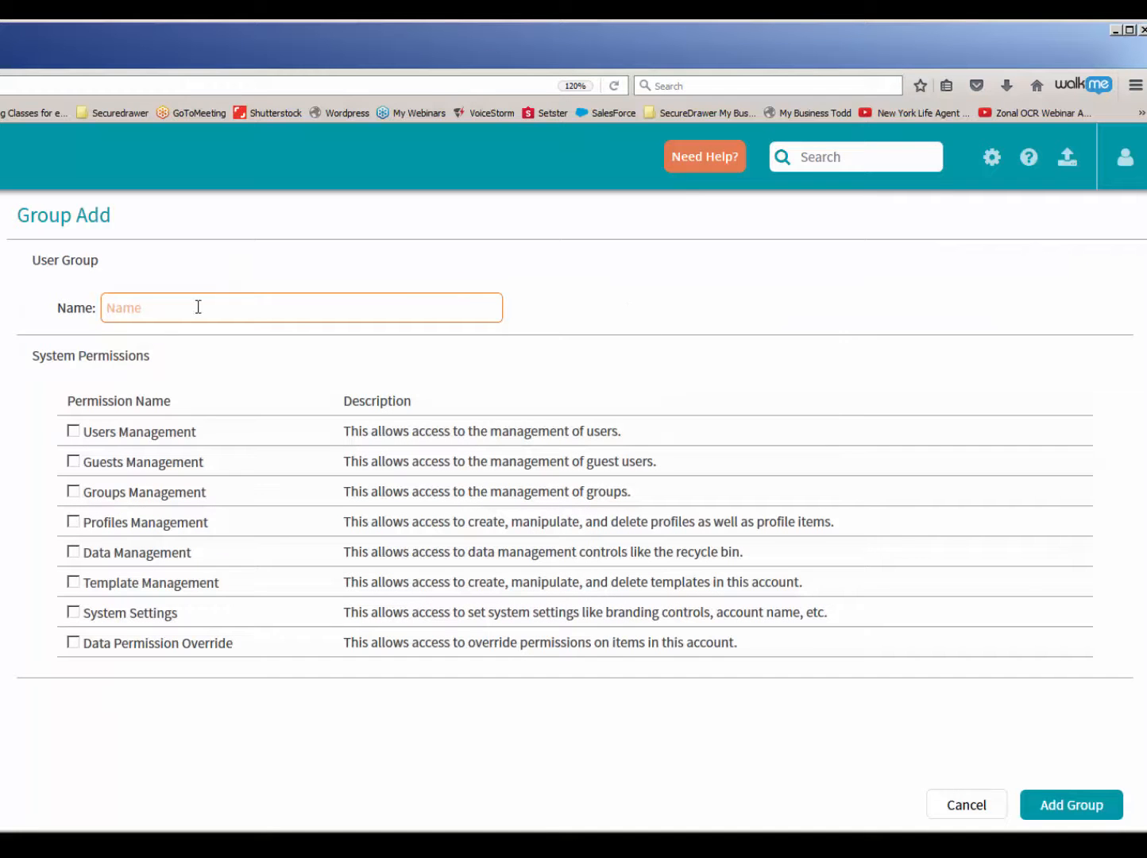
pyautogui.write('Family')
pyautogui.click(1072, 810)
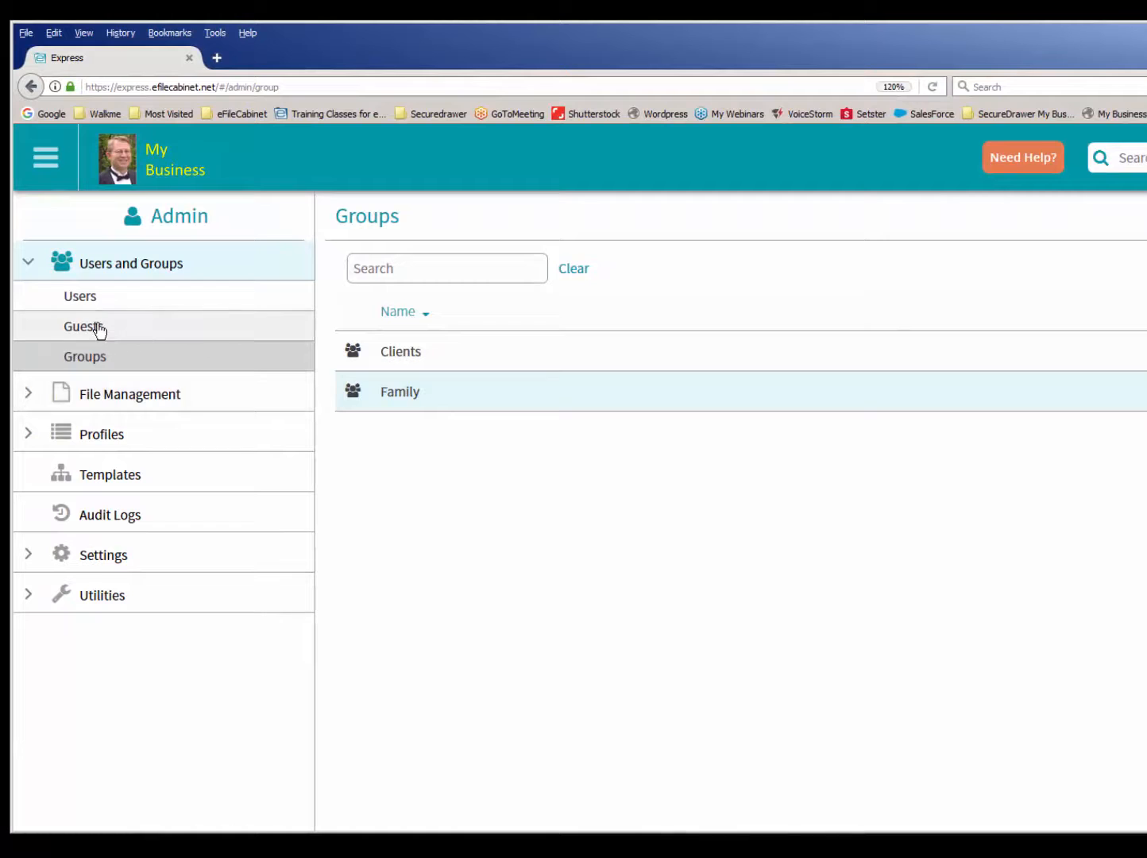
# - Edit the existing guest so that only the Clients group is assigned, and update the guest record
pyautogui.click(98, 331)
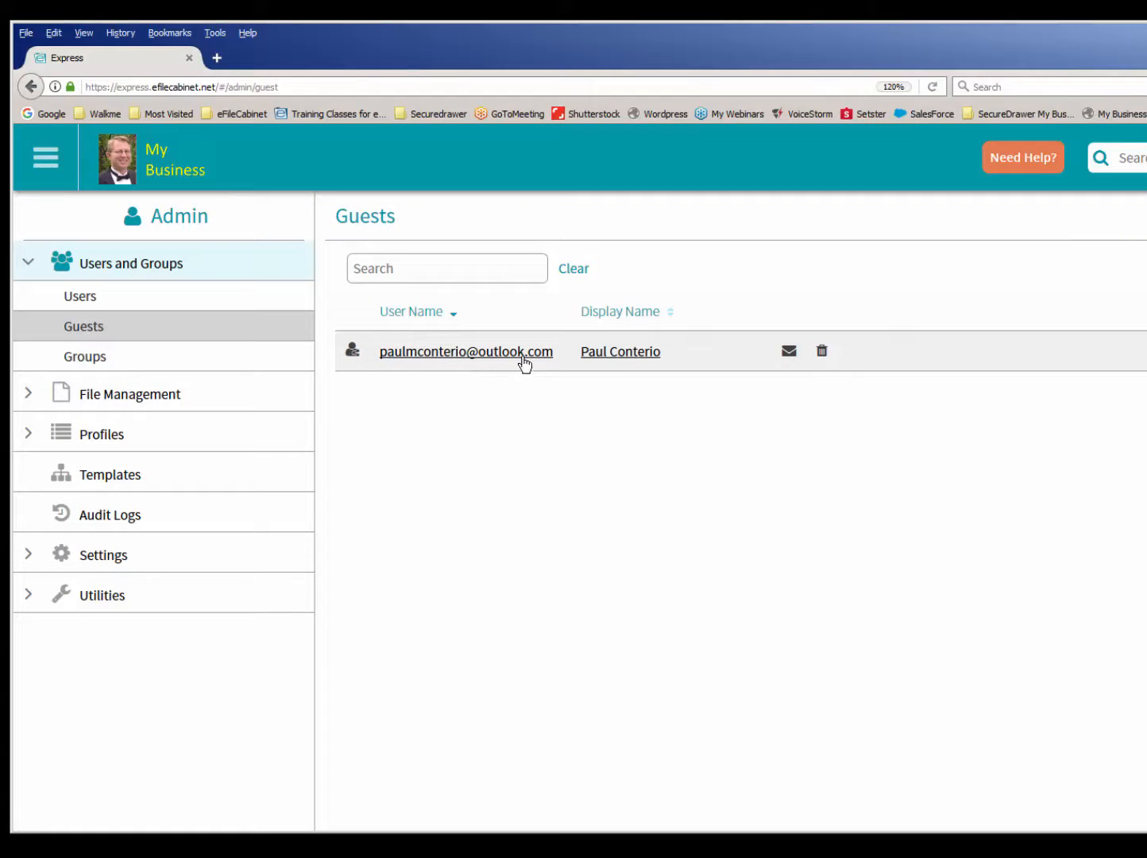
pyautogui.click(466, 356)
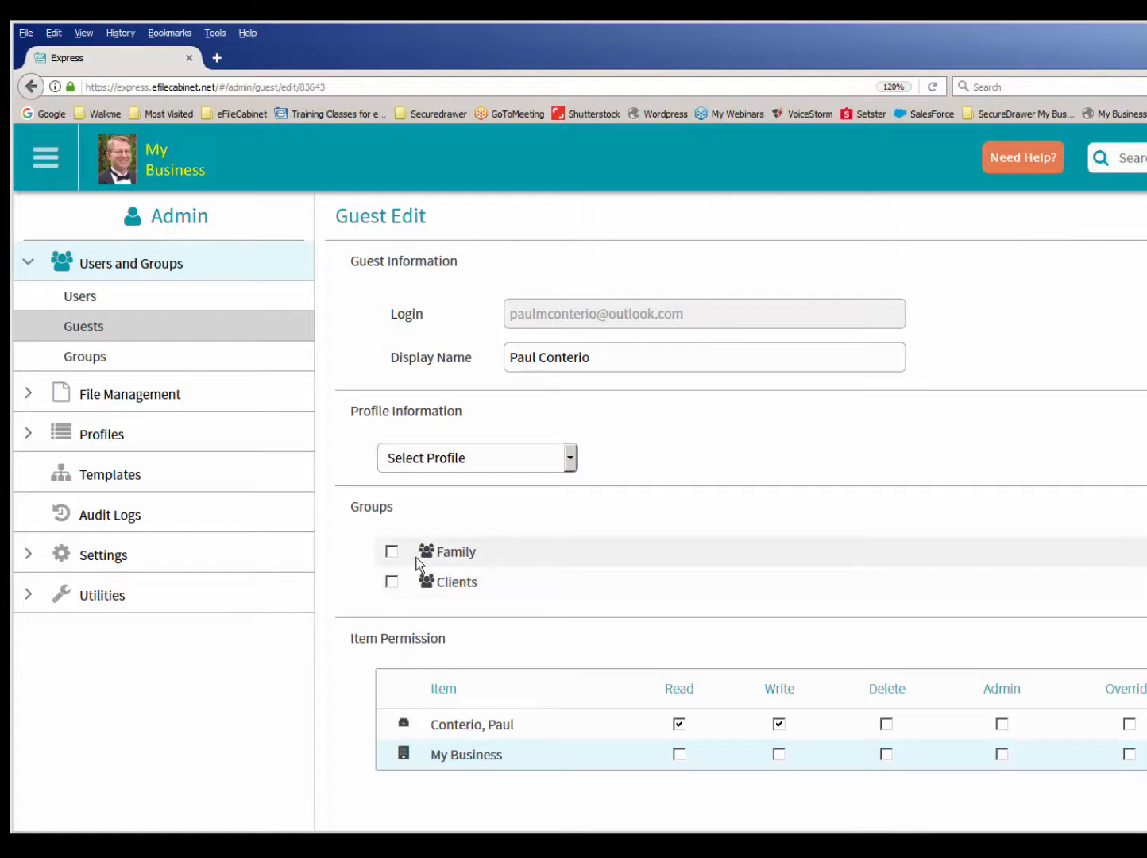
pyautogui.click(391, 551)
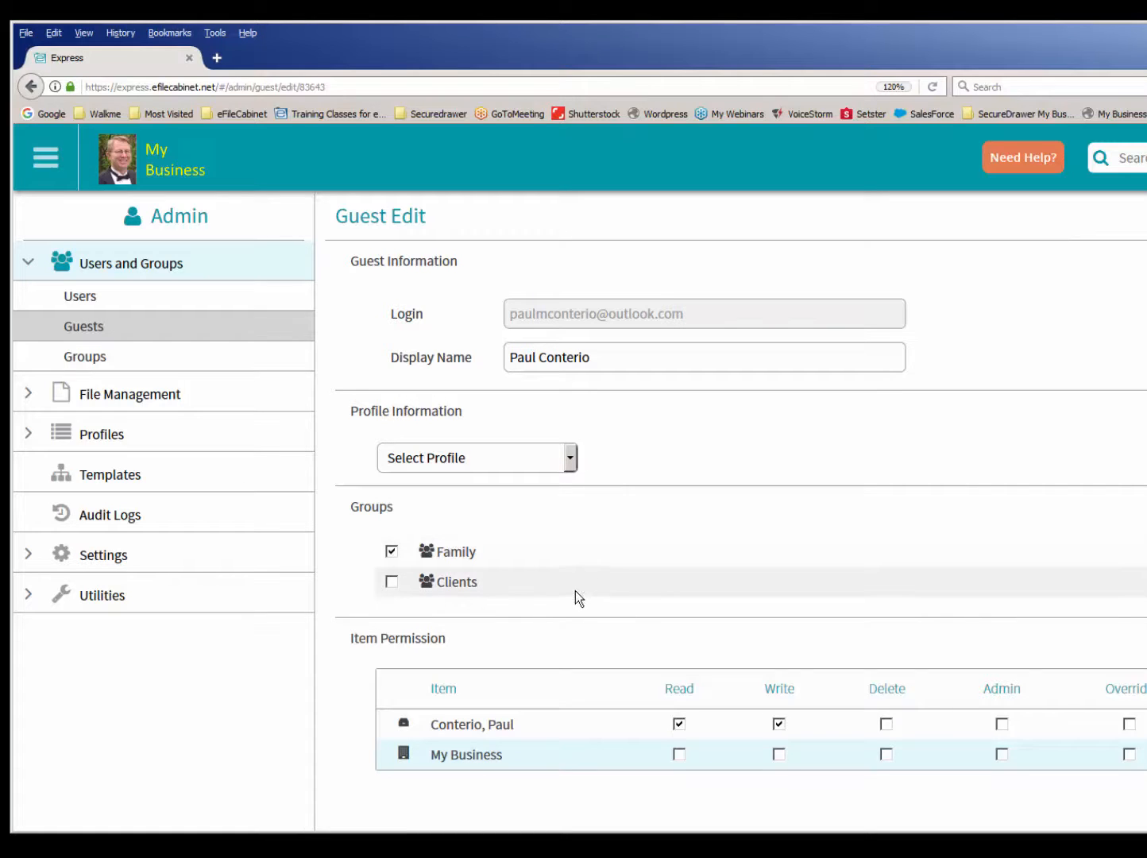
pyautogui.click(391, 582)
pyautogui.click(391, 551)
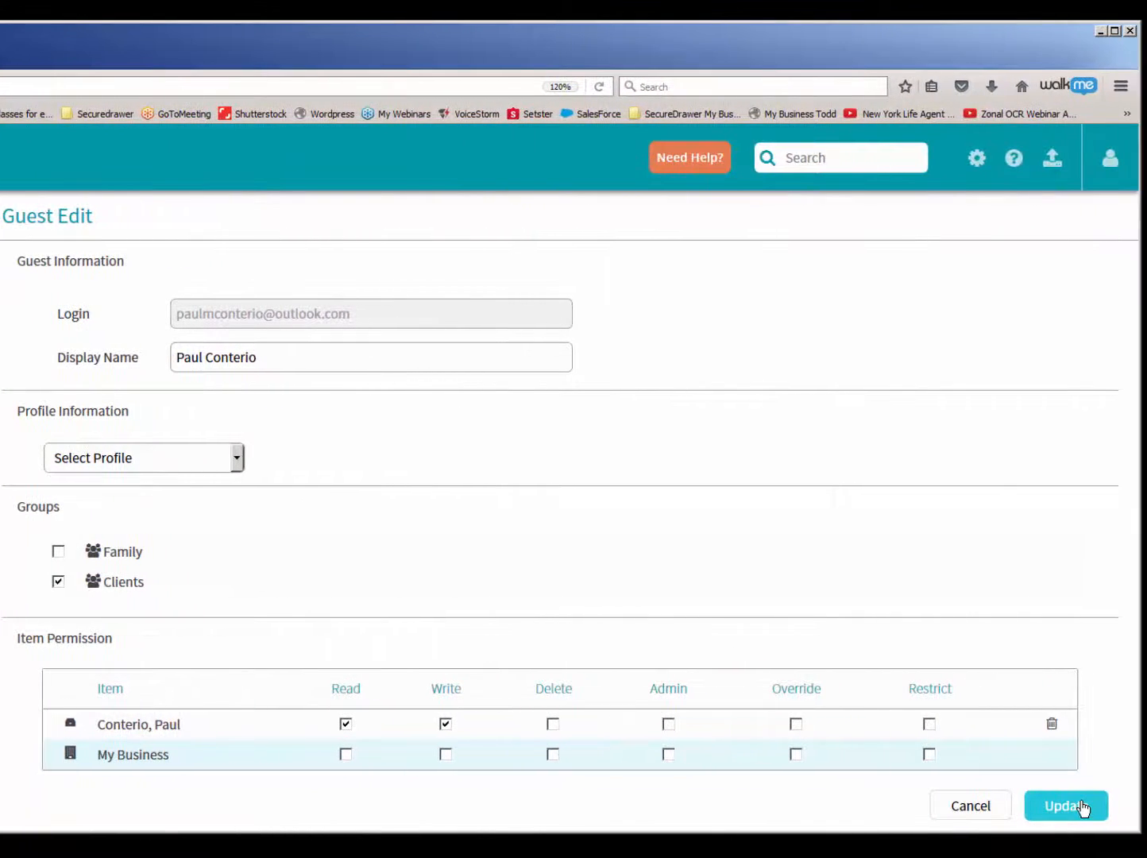
pyautogui.click(1064, 805)
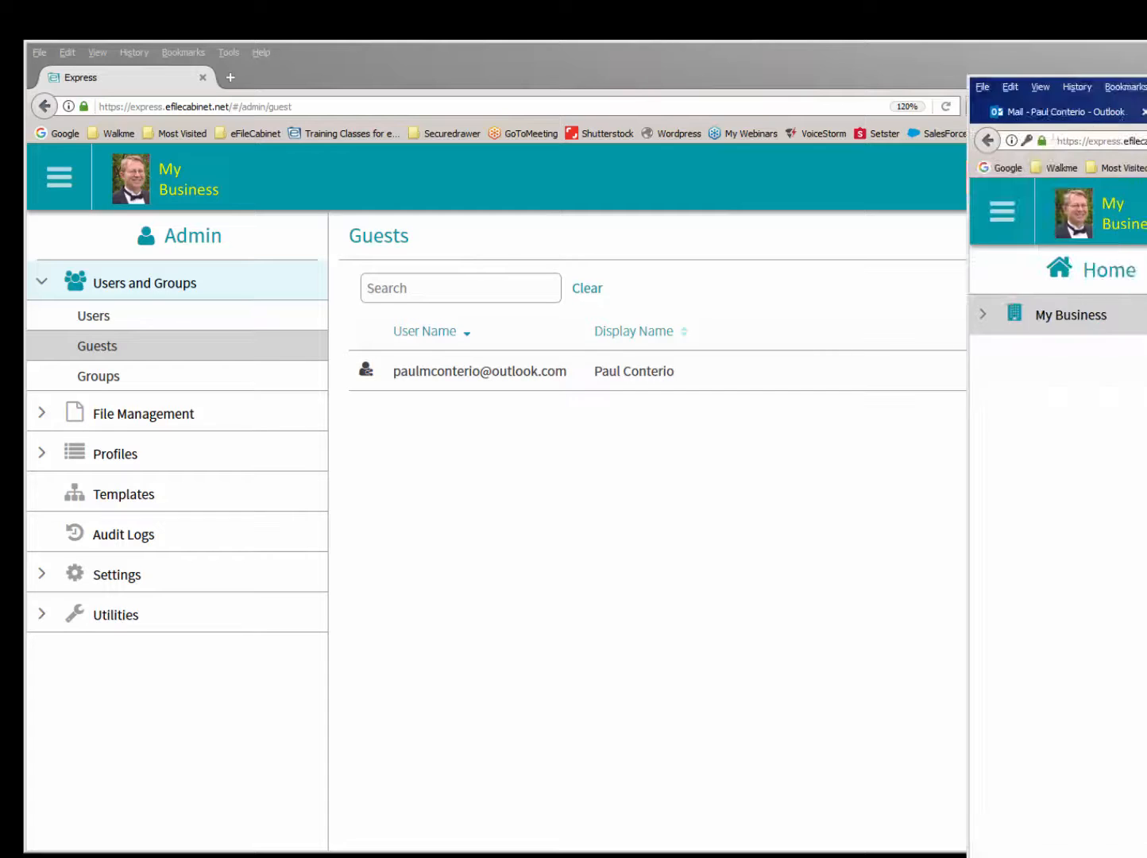
# - In the guest's eFileCabinet window, expand My Business, the client's drawer and the 2007 folder to view the accessible folders
pyautogui.moveTo(1146, 100); pyautogui.dragTo(526, 74)
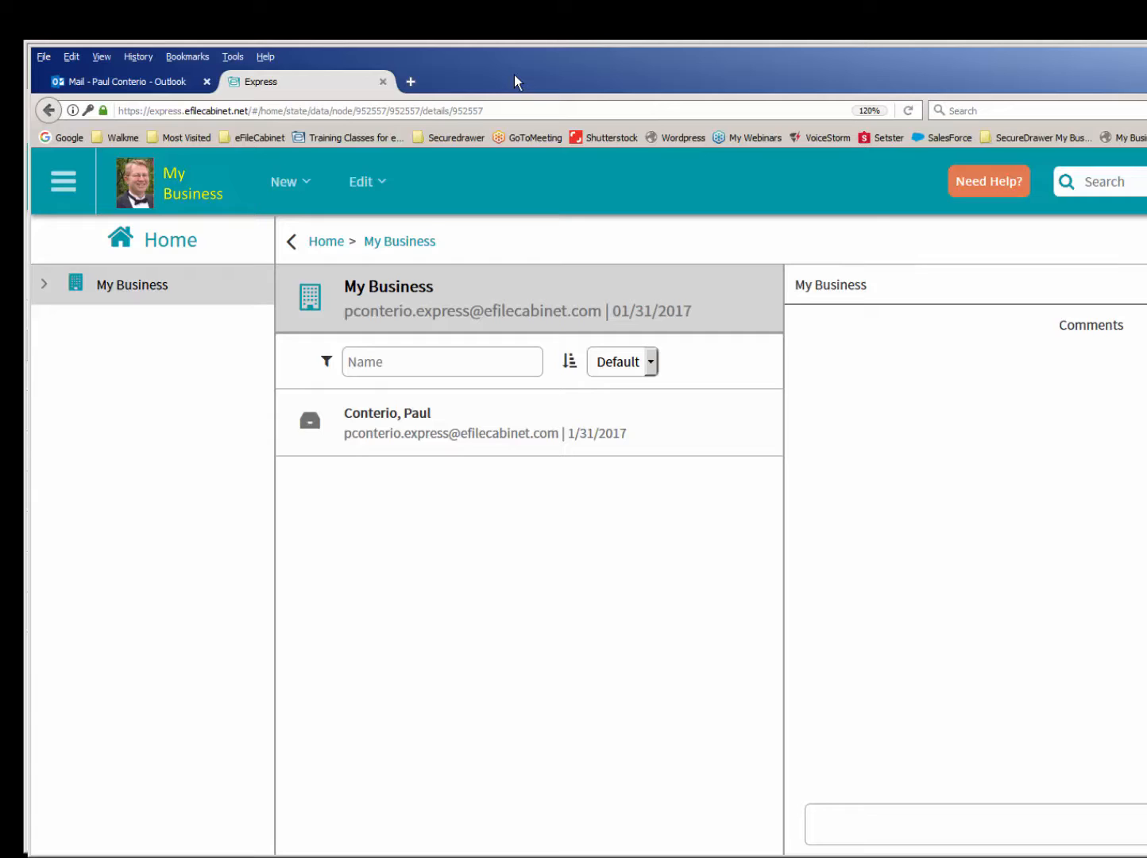
pyautogui.click(44, 285)
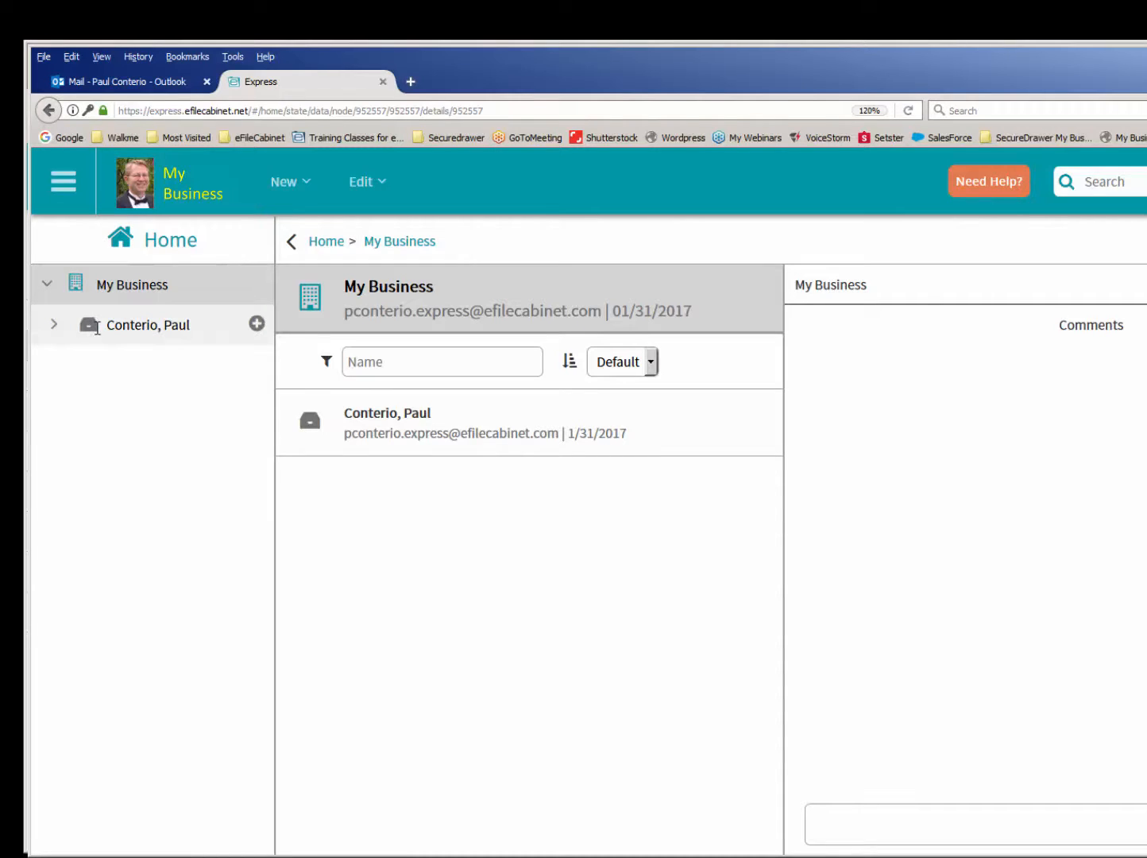
pyautogui.click(97, 326)
pyautogui.click(54, 324)
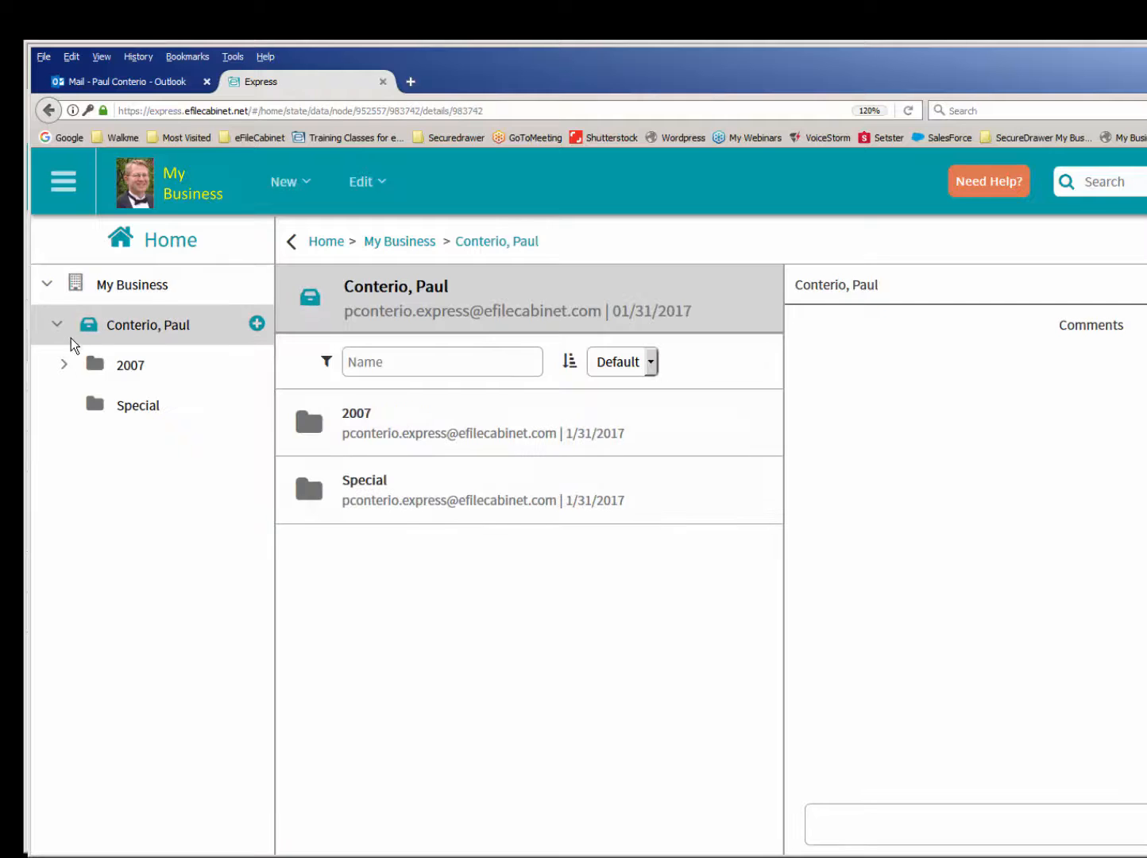
pyautogui.click(65, 364)
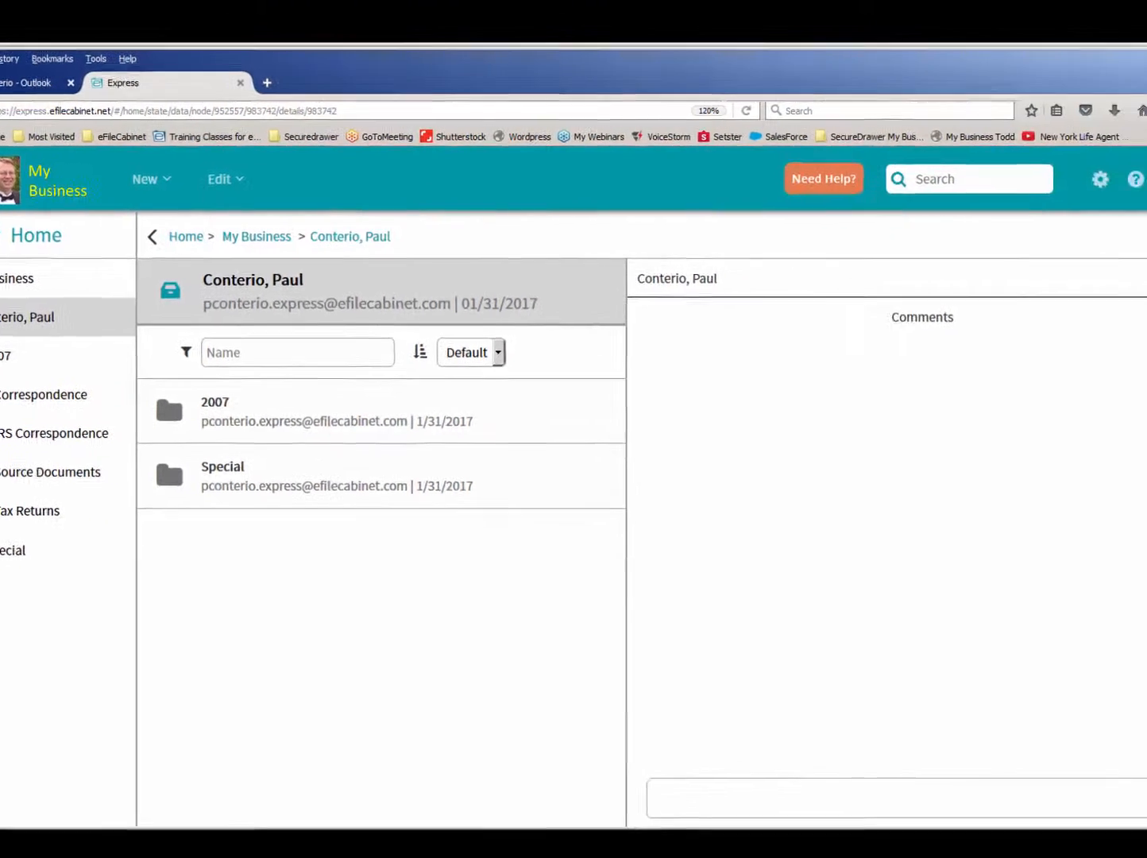
# - Switch back to the account owner's window, return to Home and list the client drawers in the Clients cabinet
pyautogui.click(1077, 344)
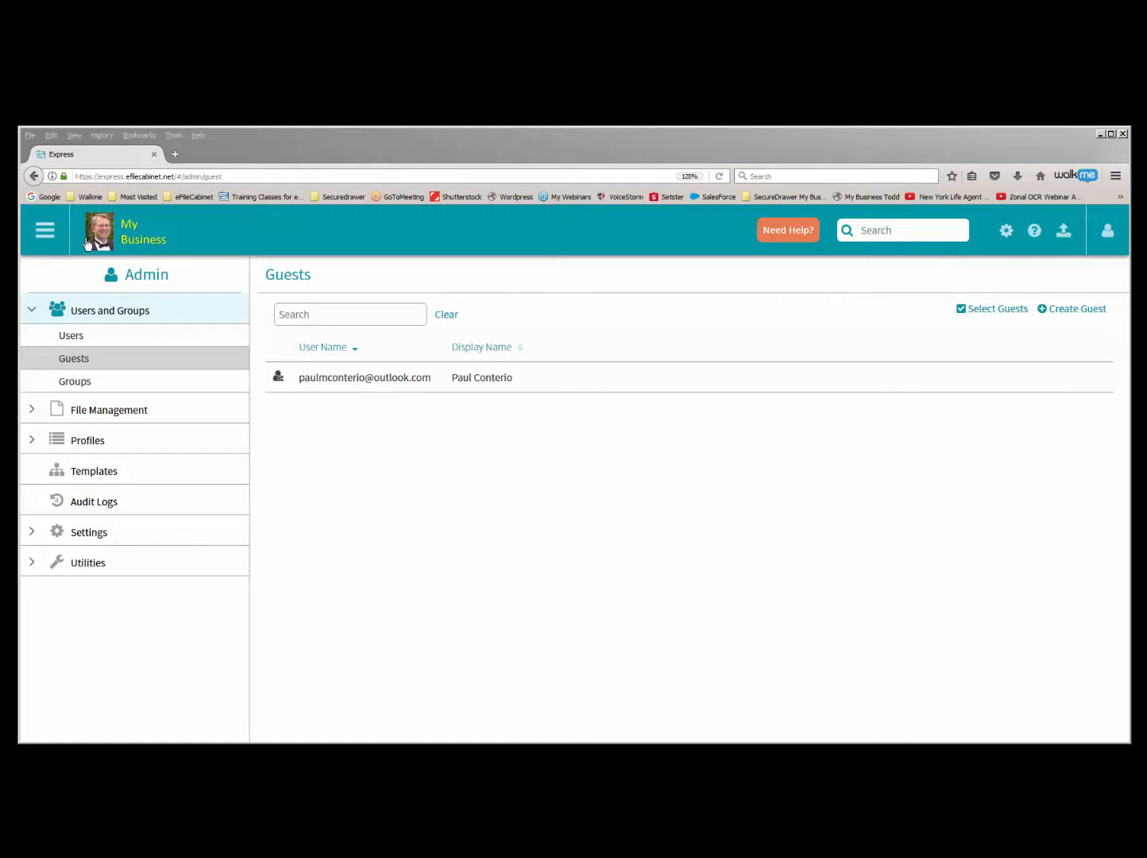
pyautogui.click(88, 244)
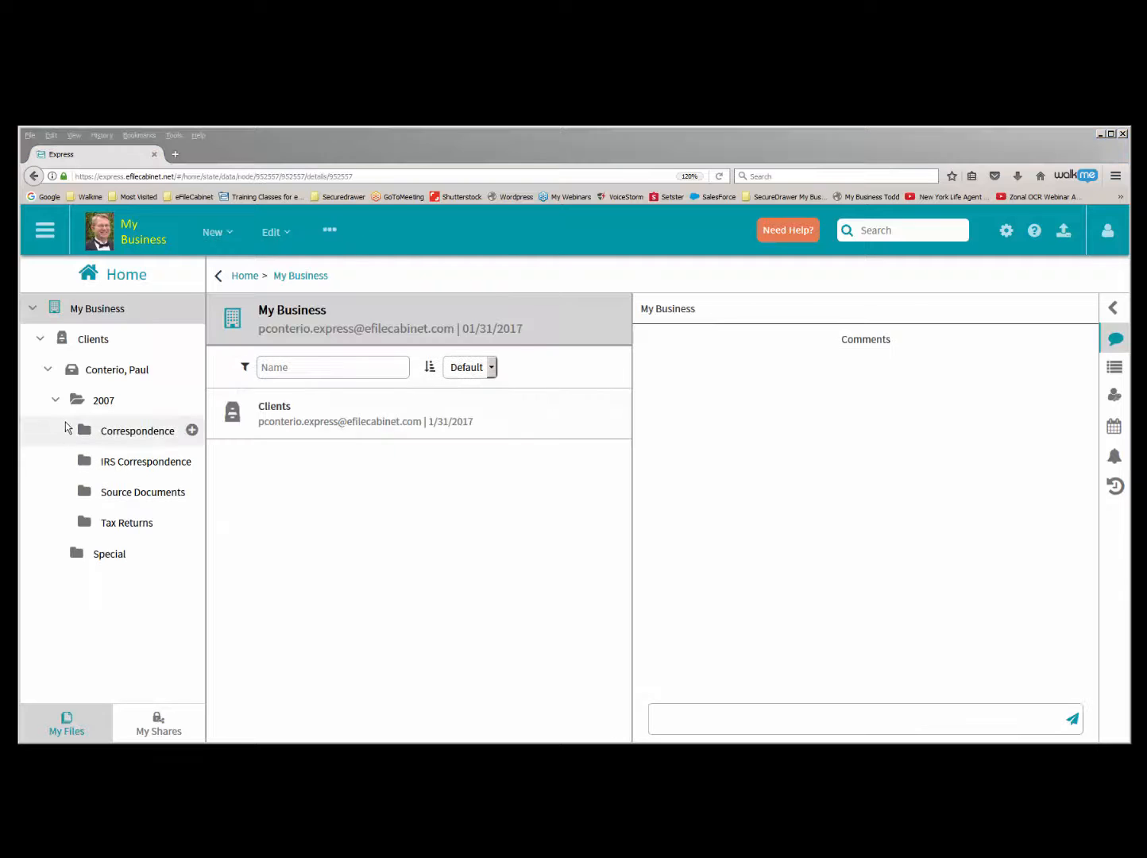
pyautogui.click(48, 369)
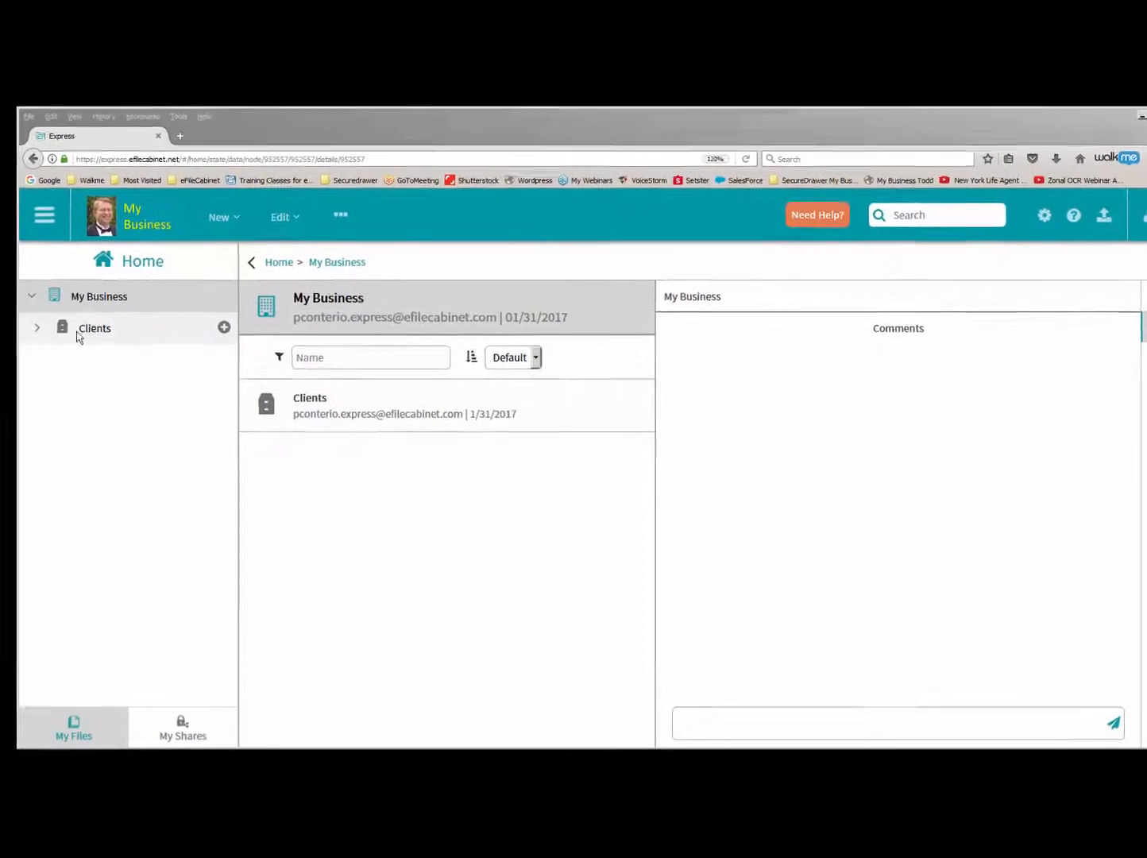
pyautogui.click(42, 311)
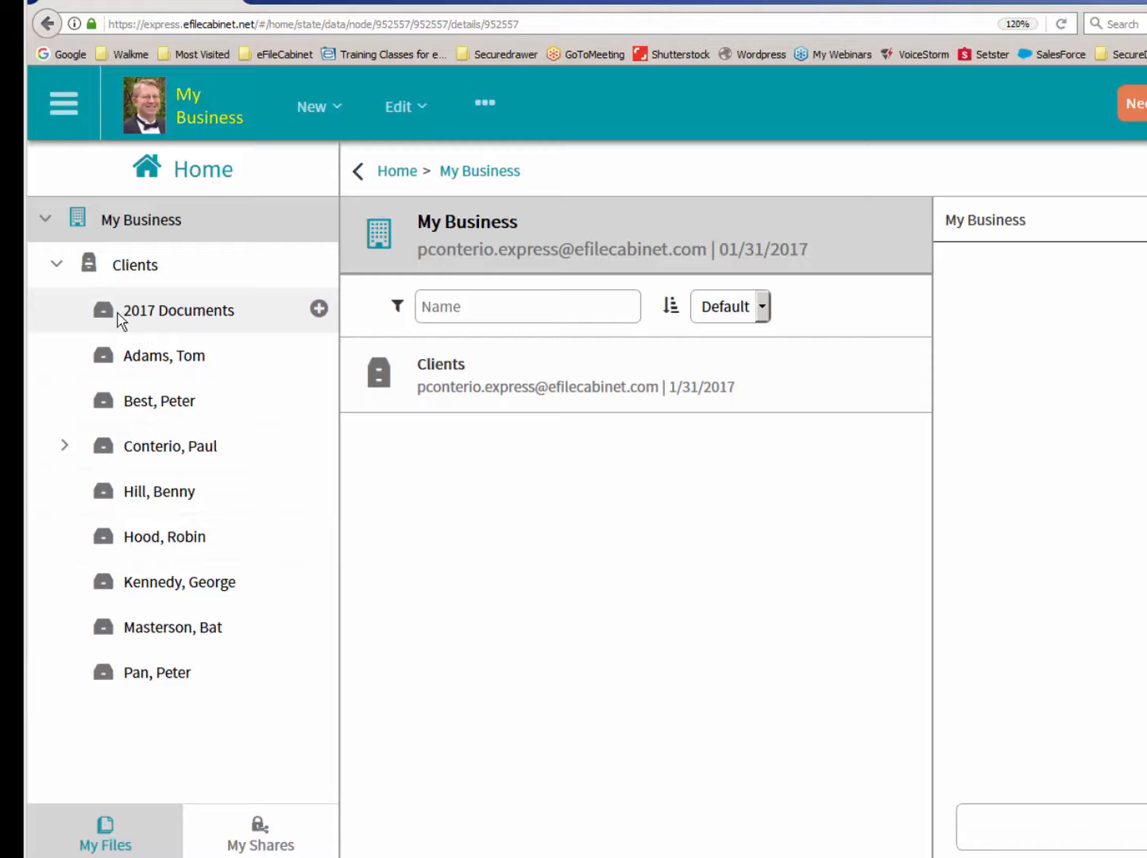
# - Display the Guests list under Users and Groups in the Admin area
pyautogui.click(63, 104)
pyautogui.click(119, 262)
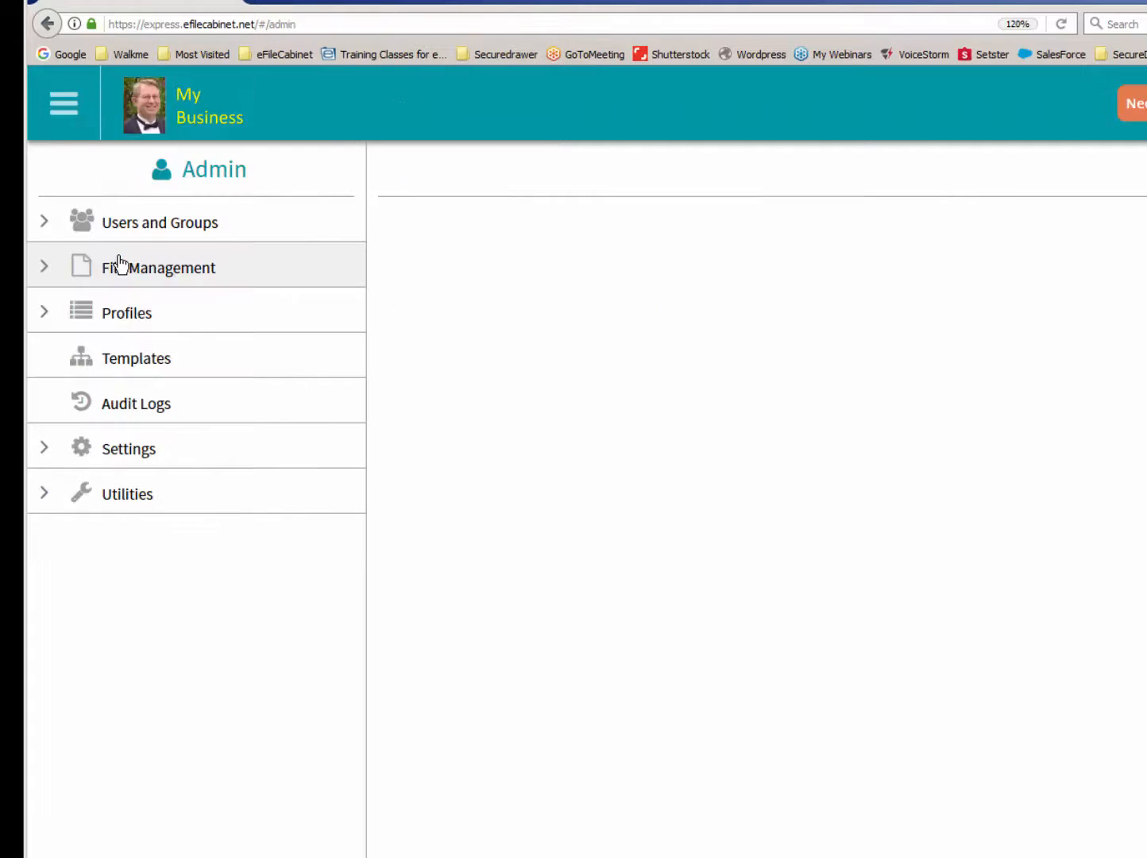
pyautogui.click(135, 228)
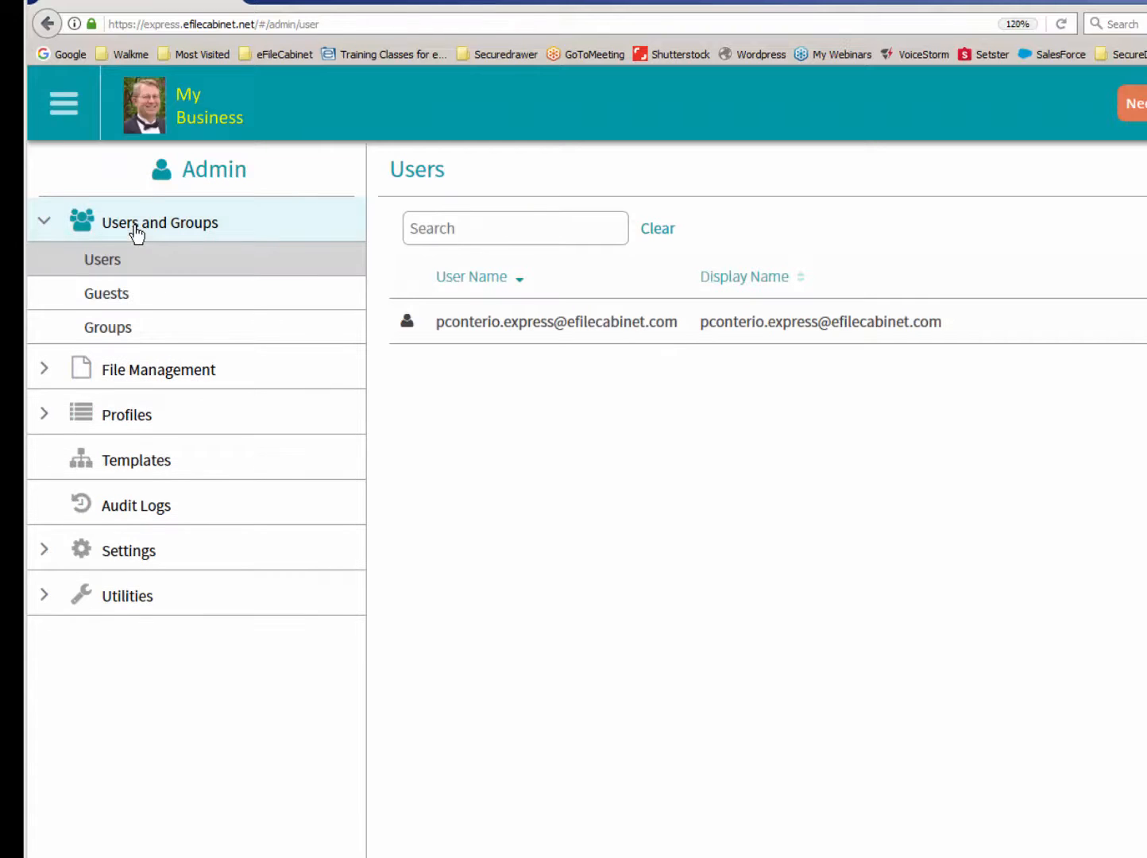
pyautogui.click(136, 302)
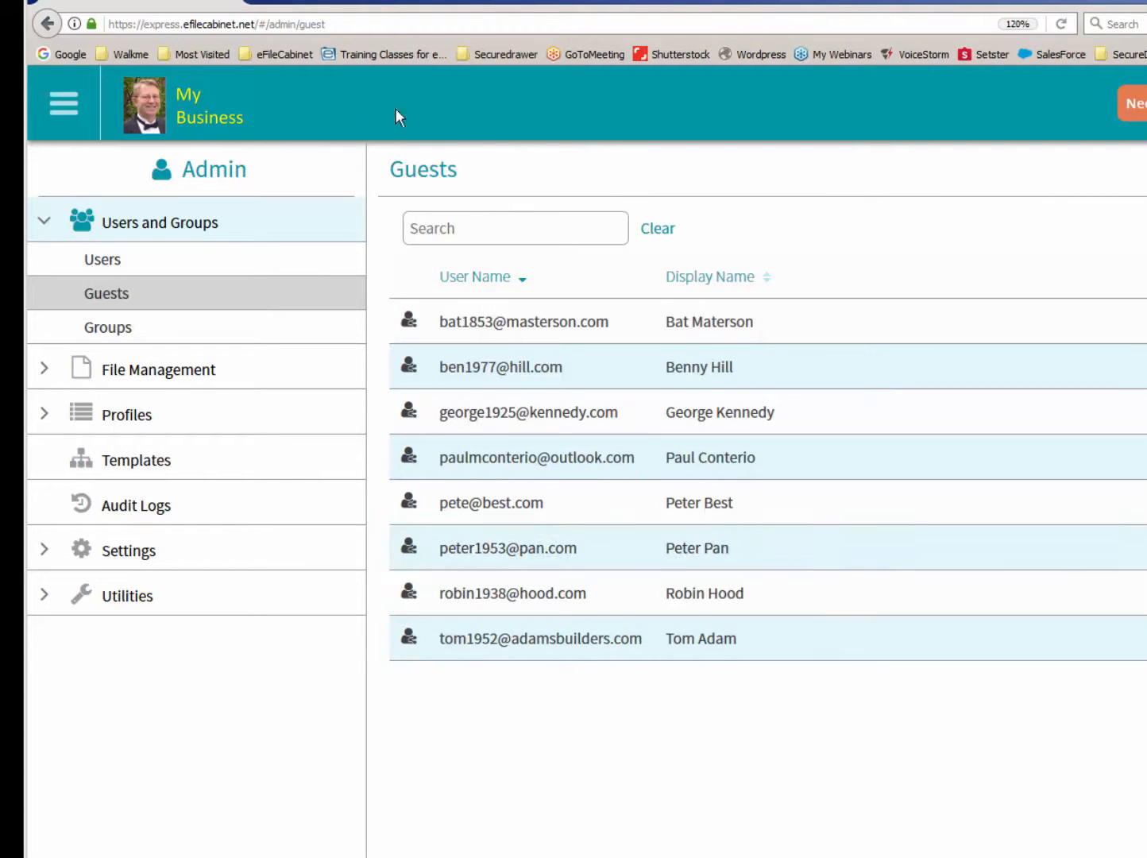
# - Return to Home, collapse the Clients cabinet and create a new cabinet named Human Resources under My Business
pyautogui.click(149, 111)
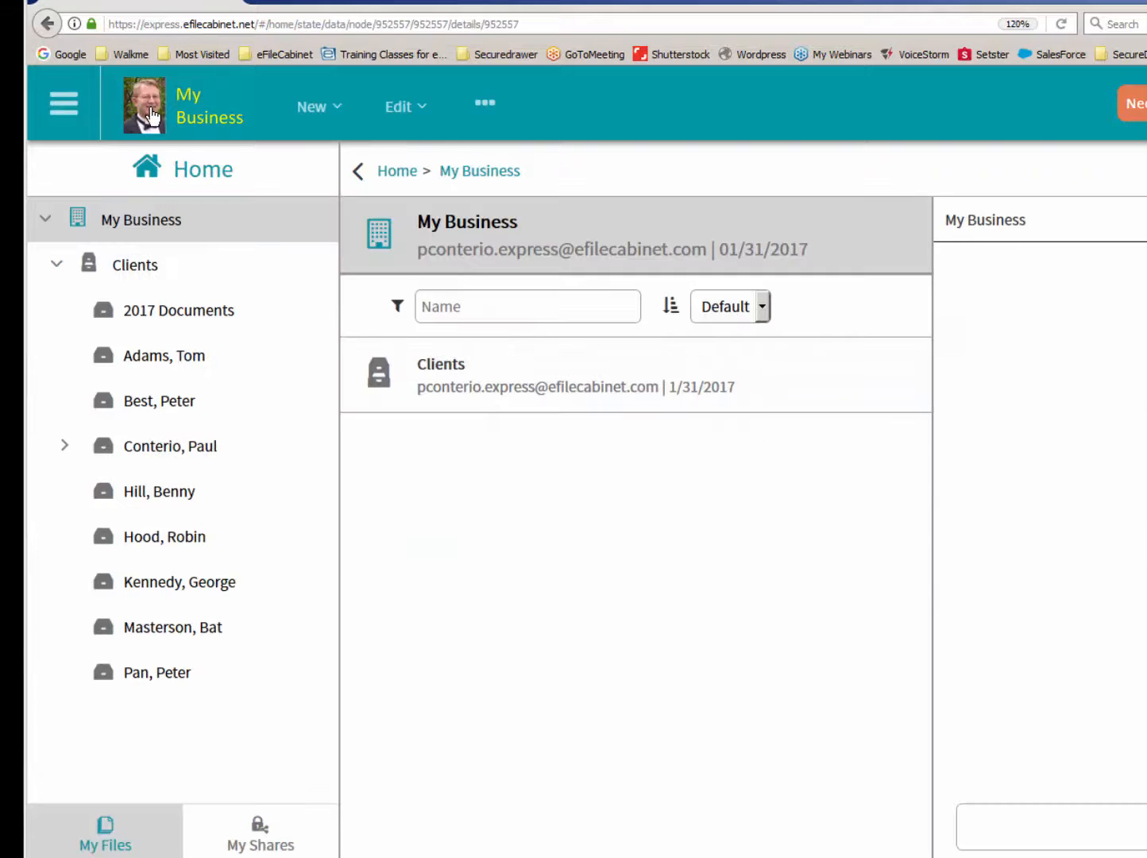
pyautogui.click(54, 264)
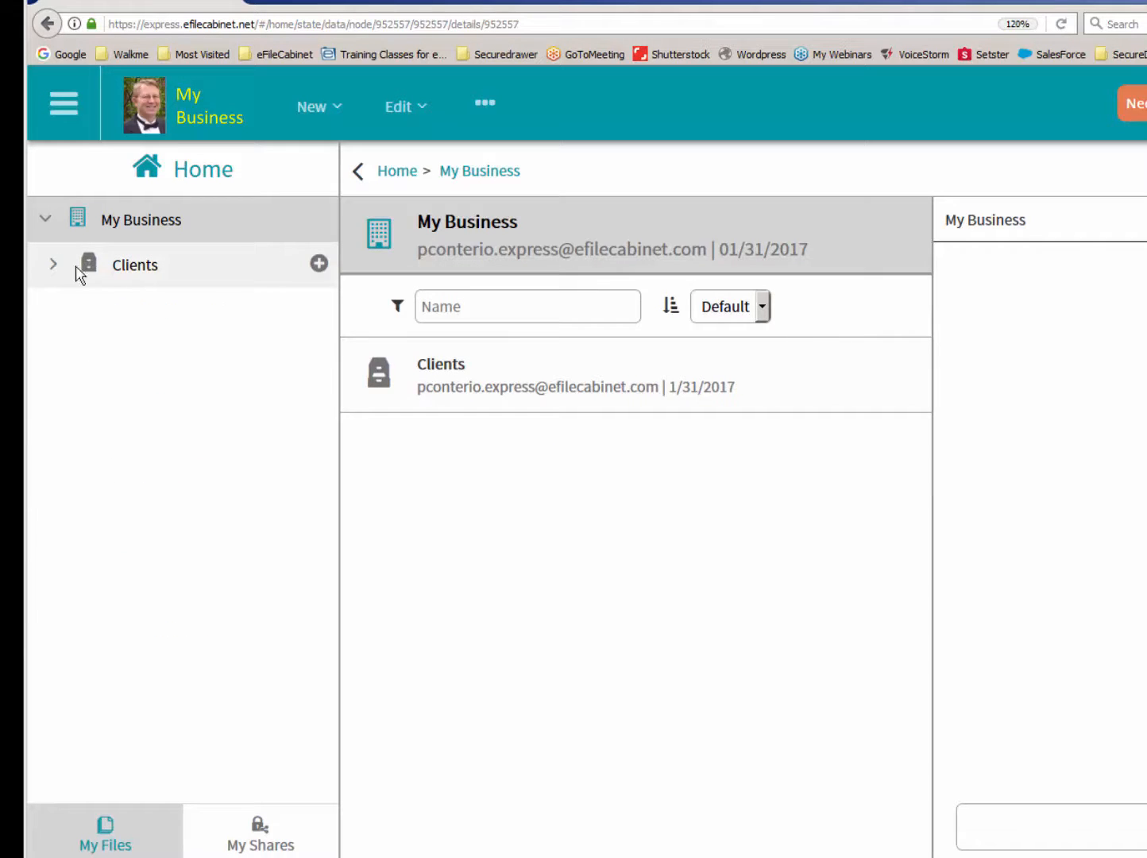
pyautogui.rightClick(85, 214)
pyautogui.click(129, 238)
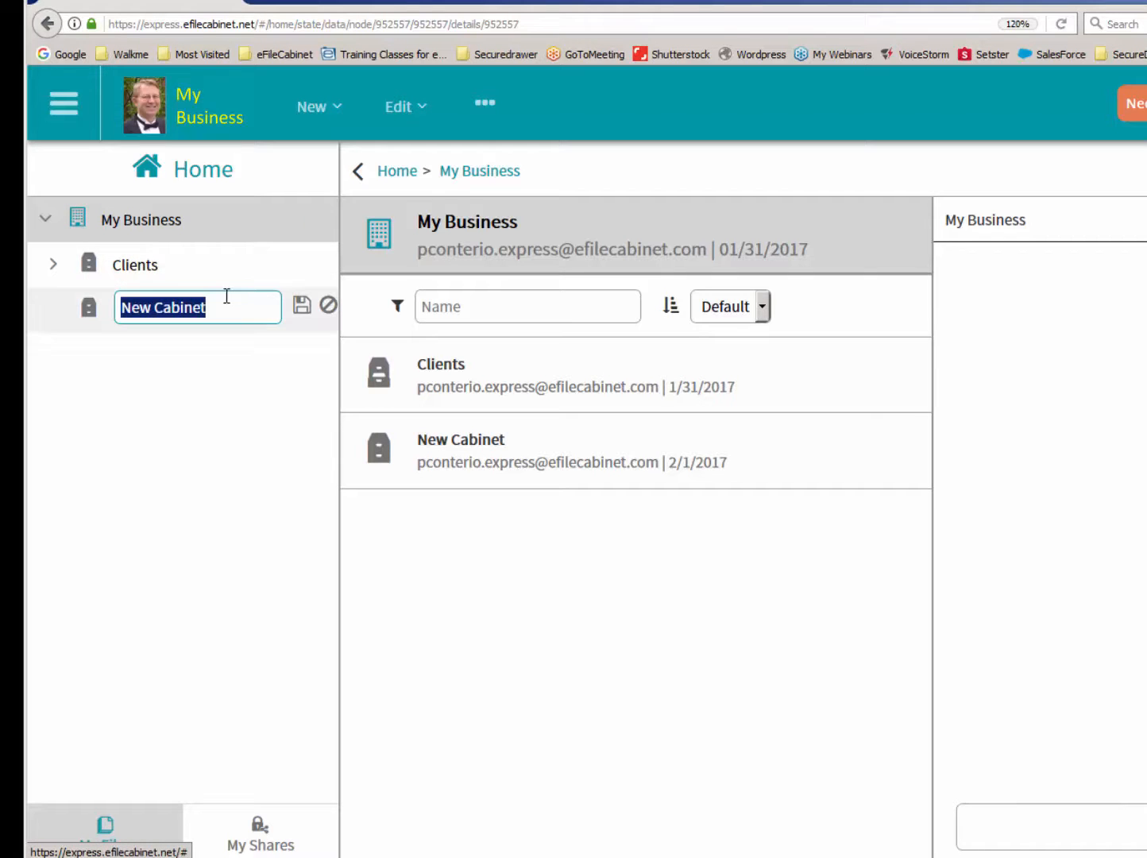
pyautogui.write('H')
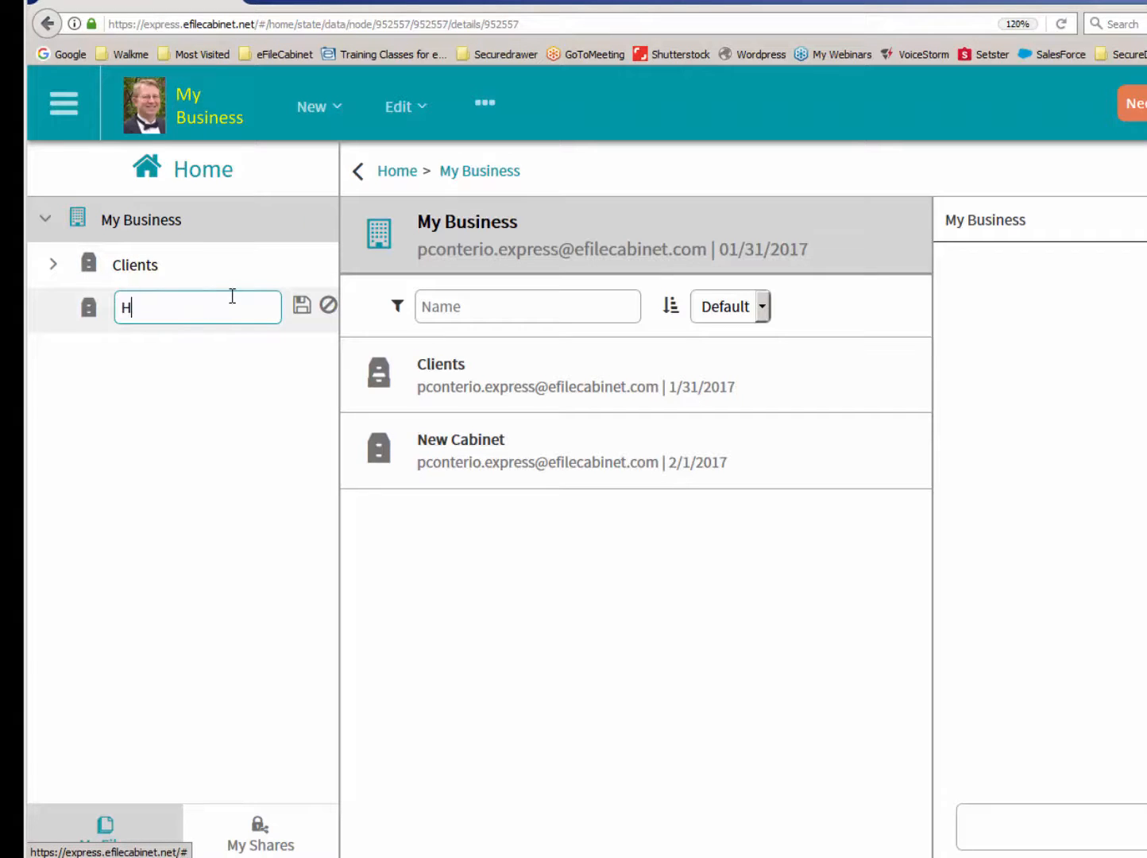
pyautogui.write('uman Resources')
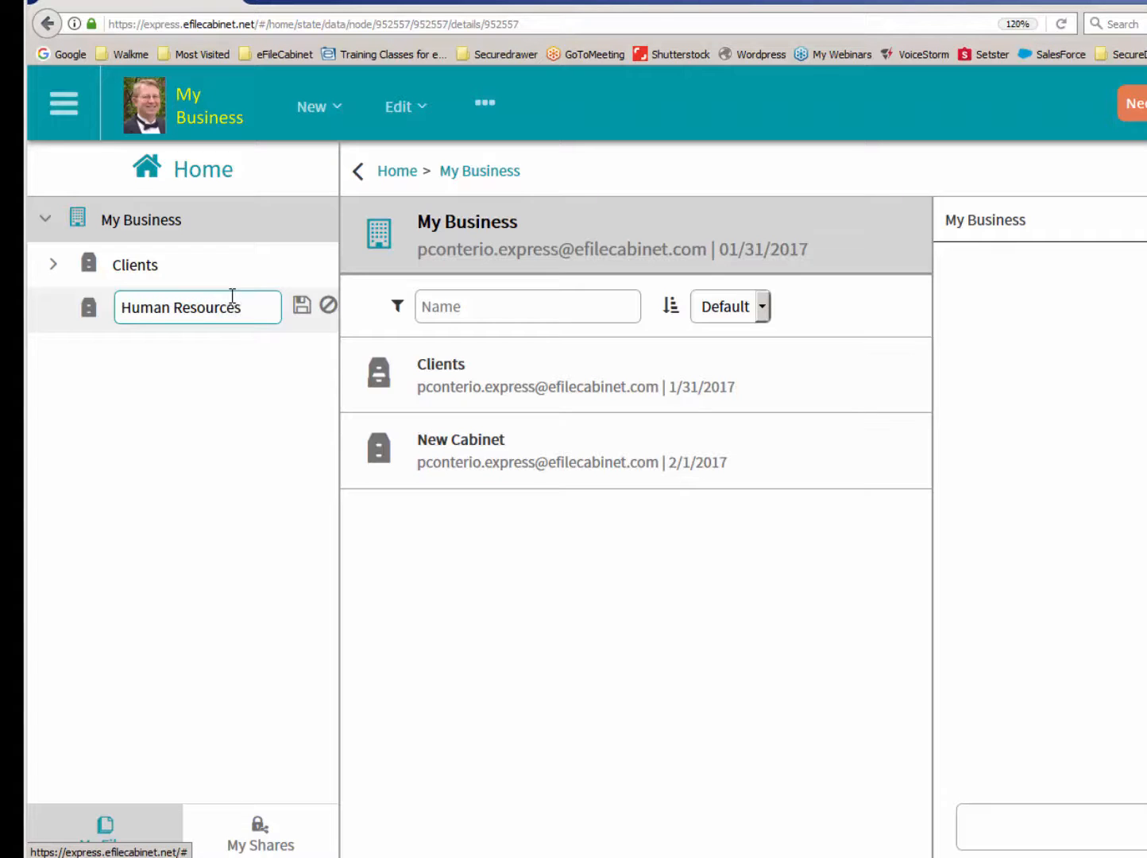
pyautogui.press('Return')
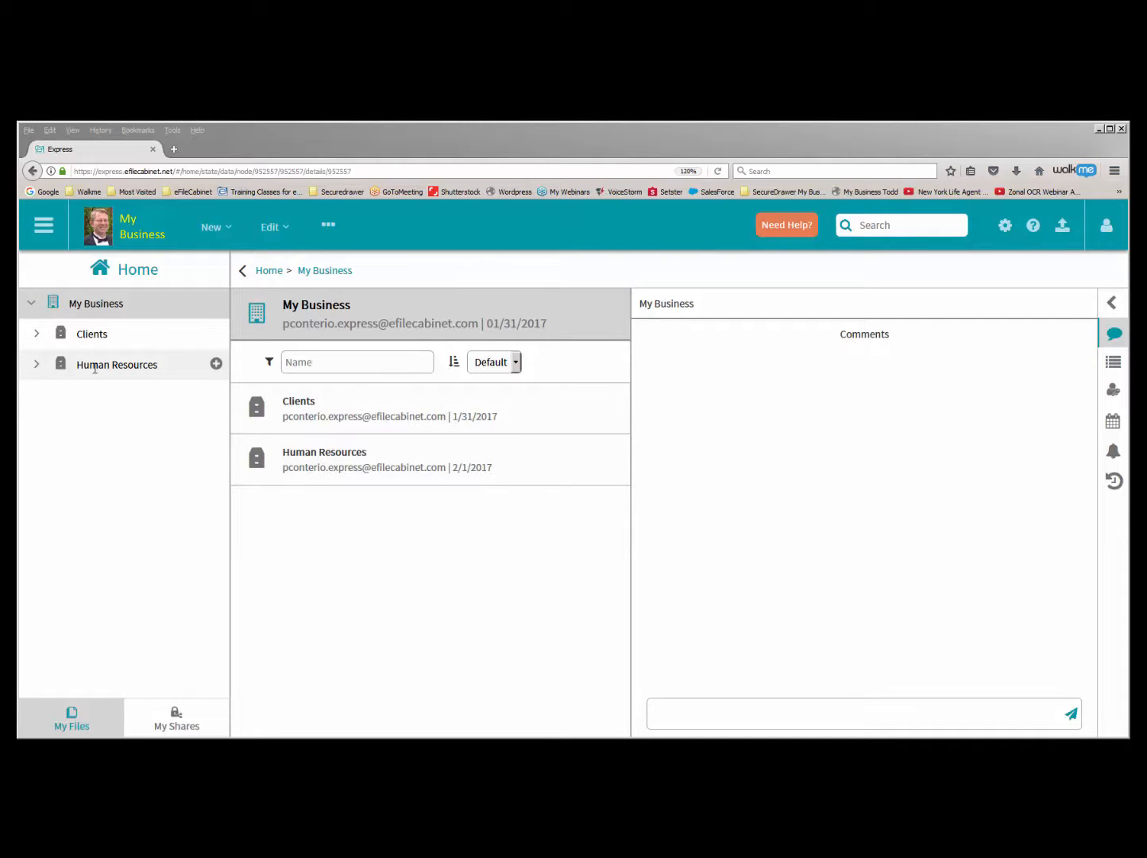
# - Expand the Human Resources cabinet and look through its team and employee drawers
pyautogui.click(36, 363)
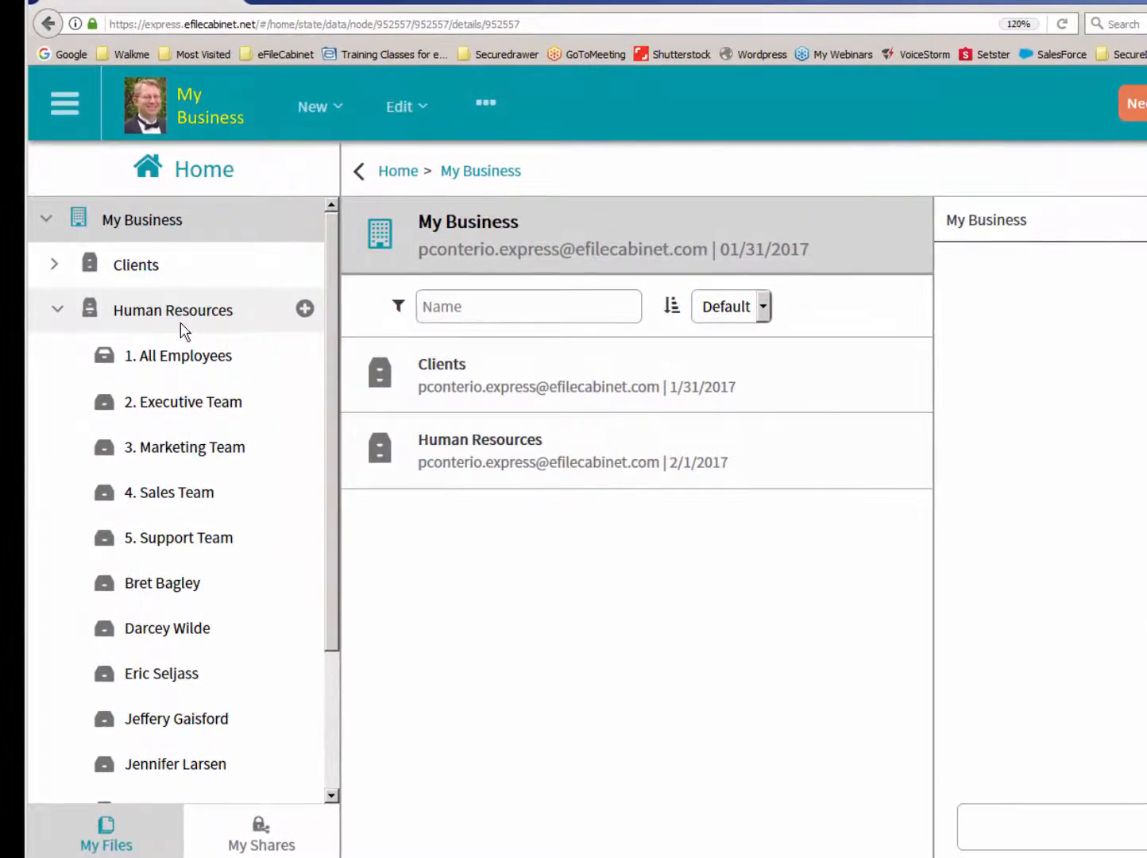
pyautogui.scroll(-3, 311, 508)
pyautogui.scroll(-1, 314, 524)
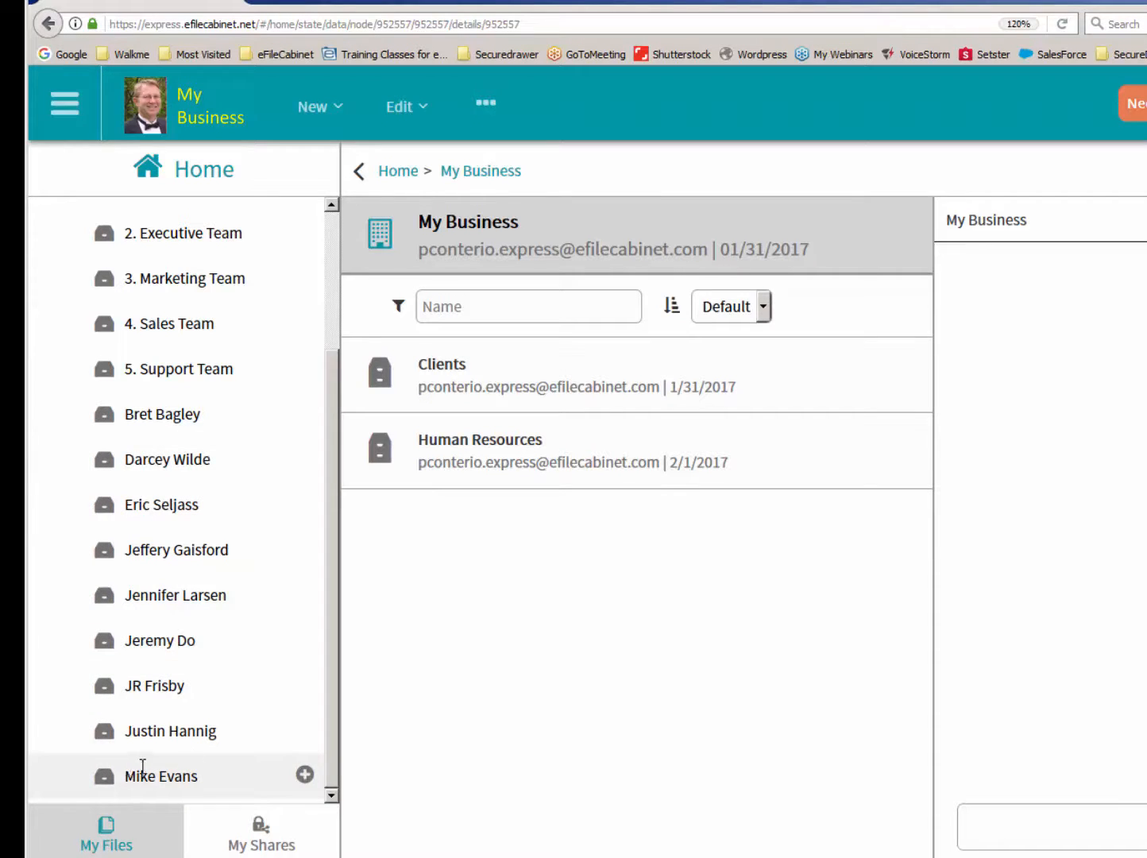
pyautogui.moveTo(333, 730); pyautogui.dragTo(337, 629)
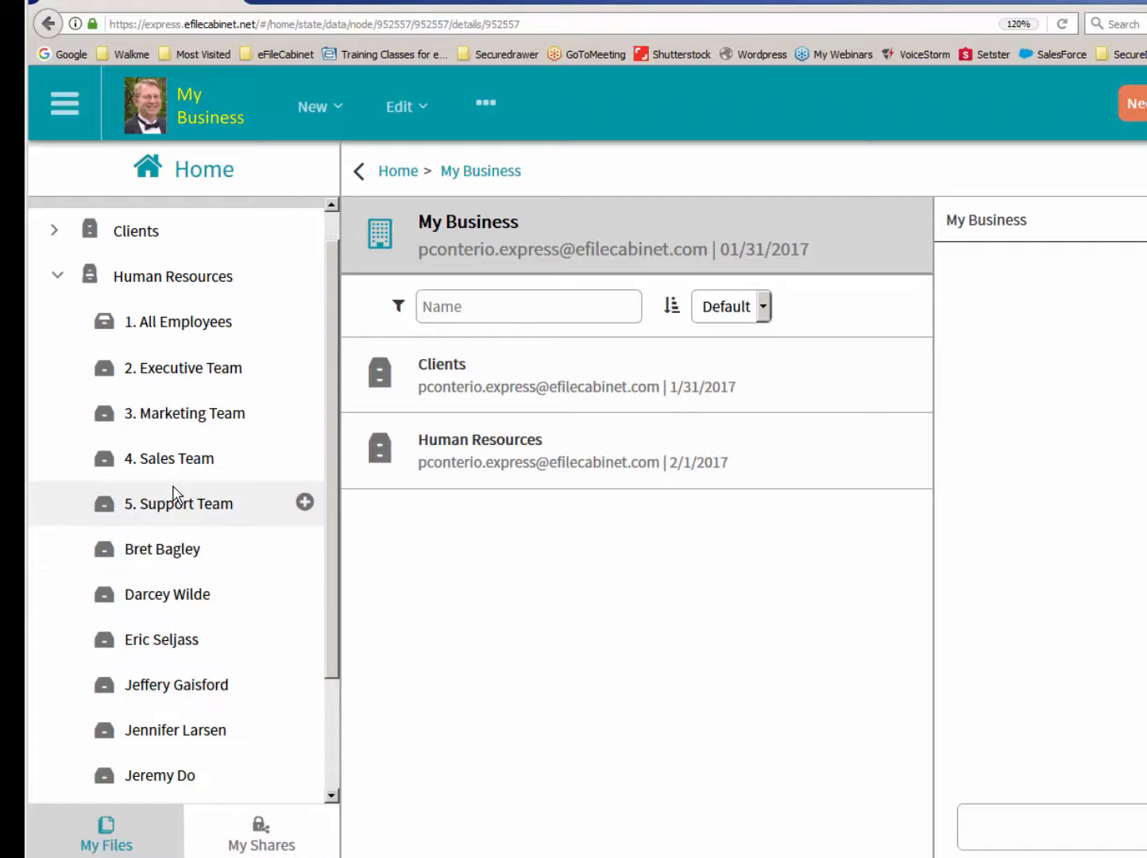
# - Review the full Guests list and the Account Settings in the Admin area, then return to Home
pyautogui.click(66, 115)
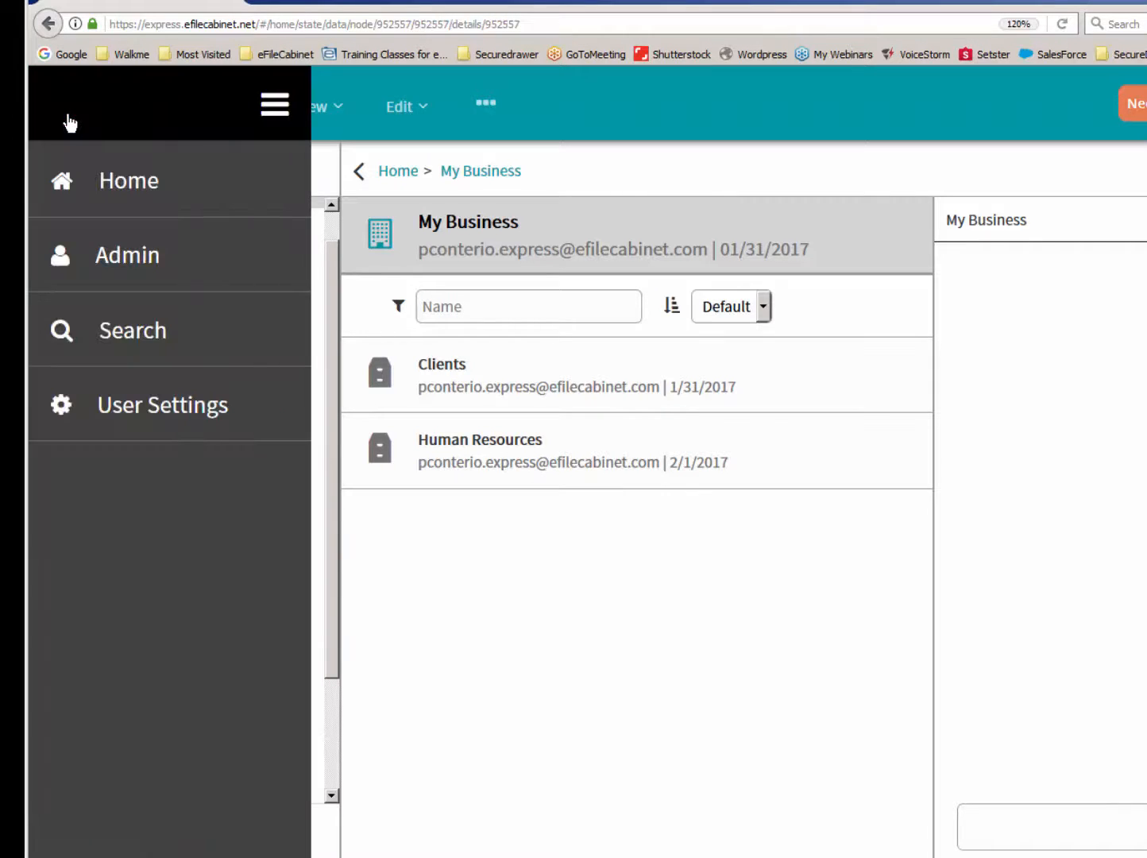
pyautogui.click(100, 258)
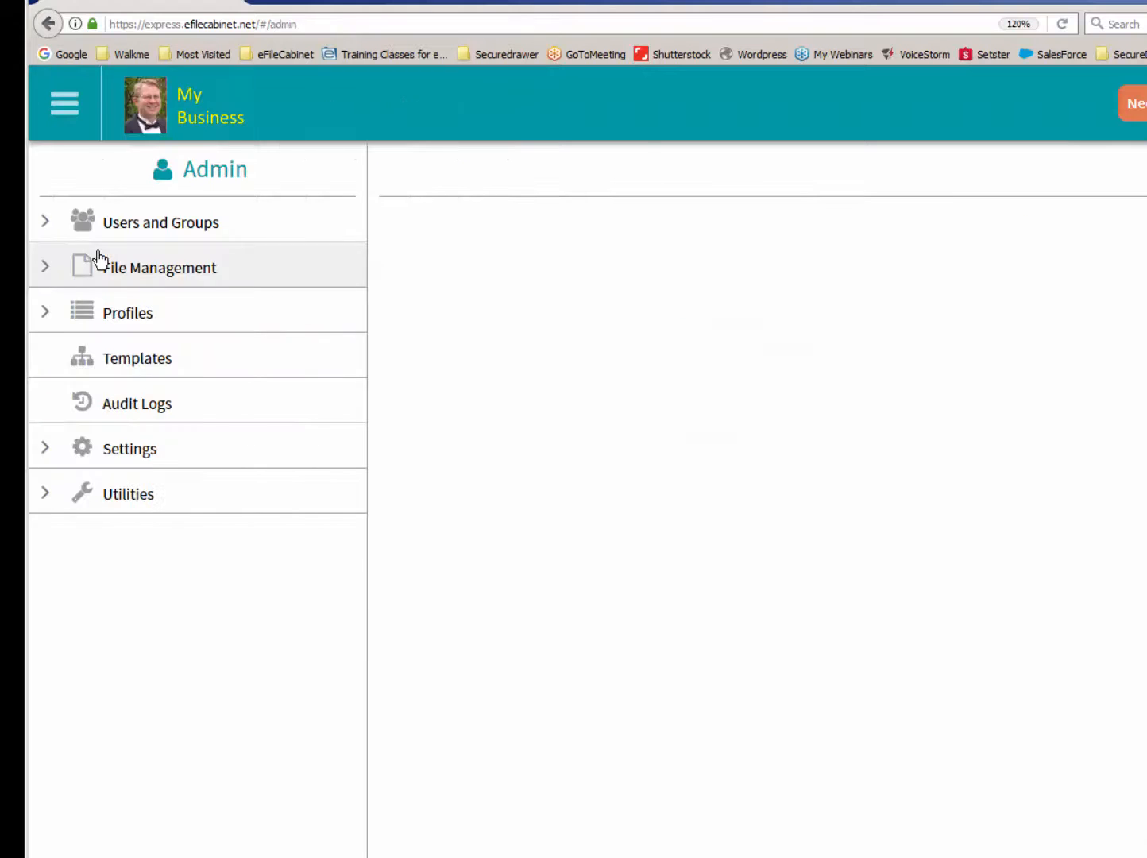
pyautogui.click(118, 232)
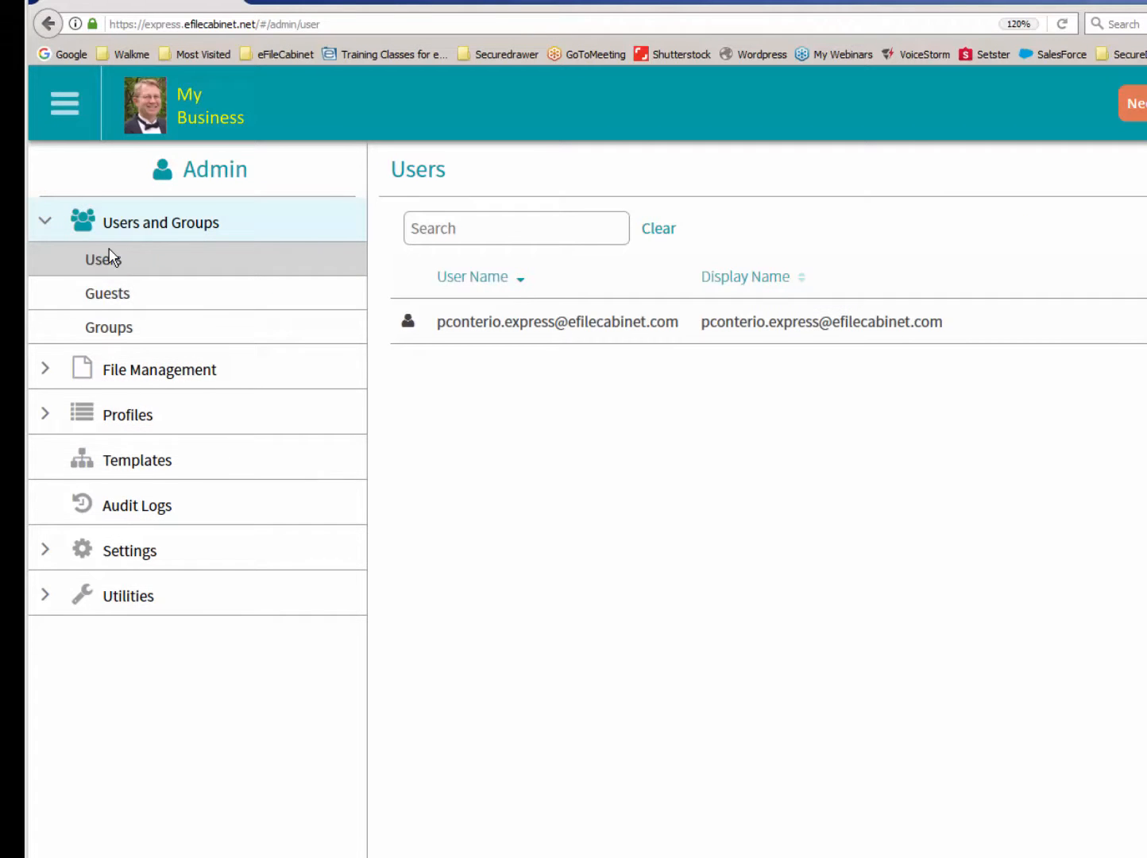
pyautogui.click(104, 295)
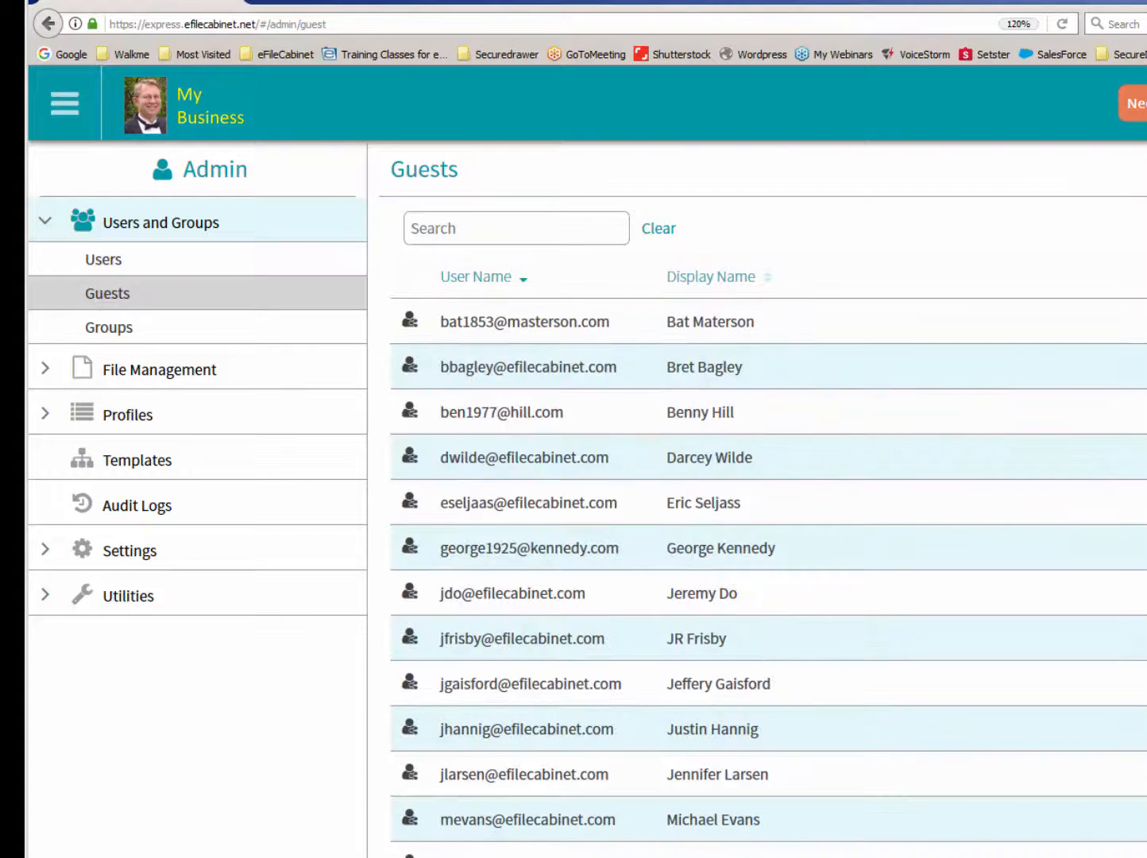
pyautogui.scroll(-5, 768, 556)
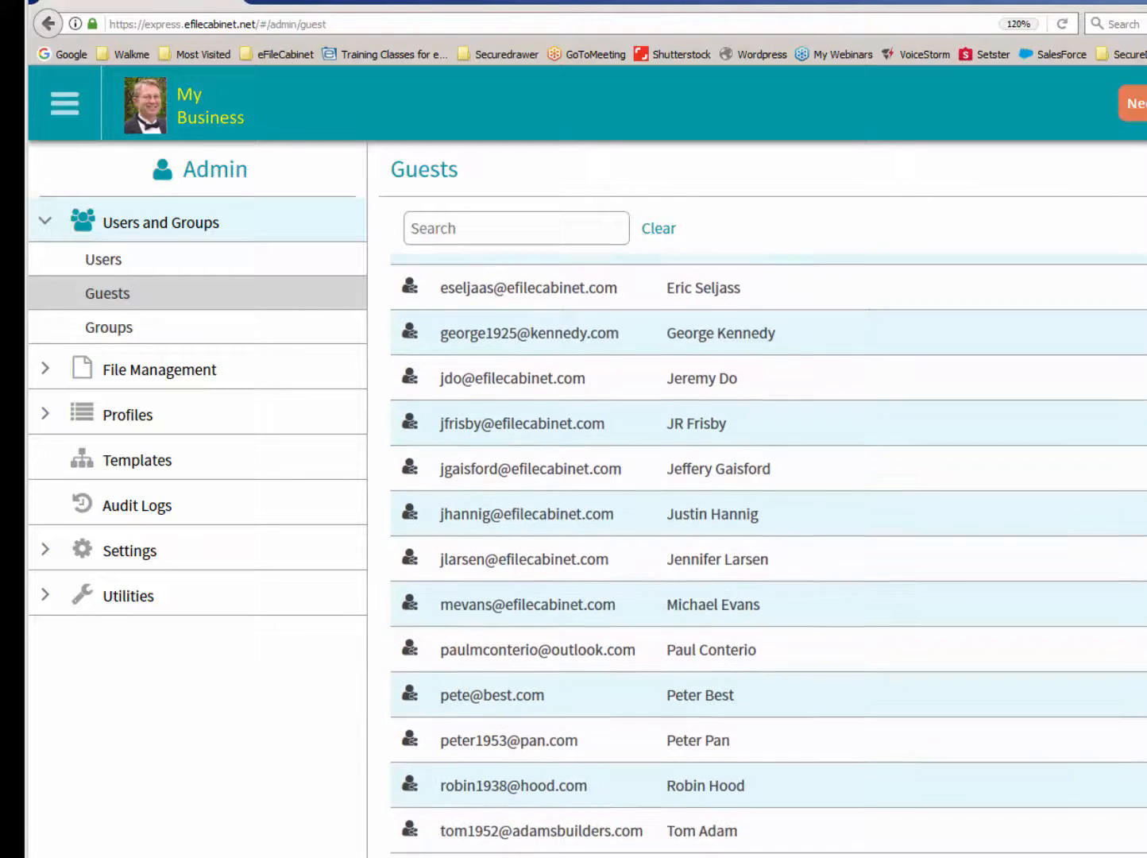
pyautogui.scroll(5, 768, 556)
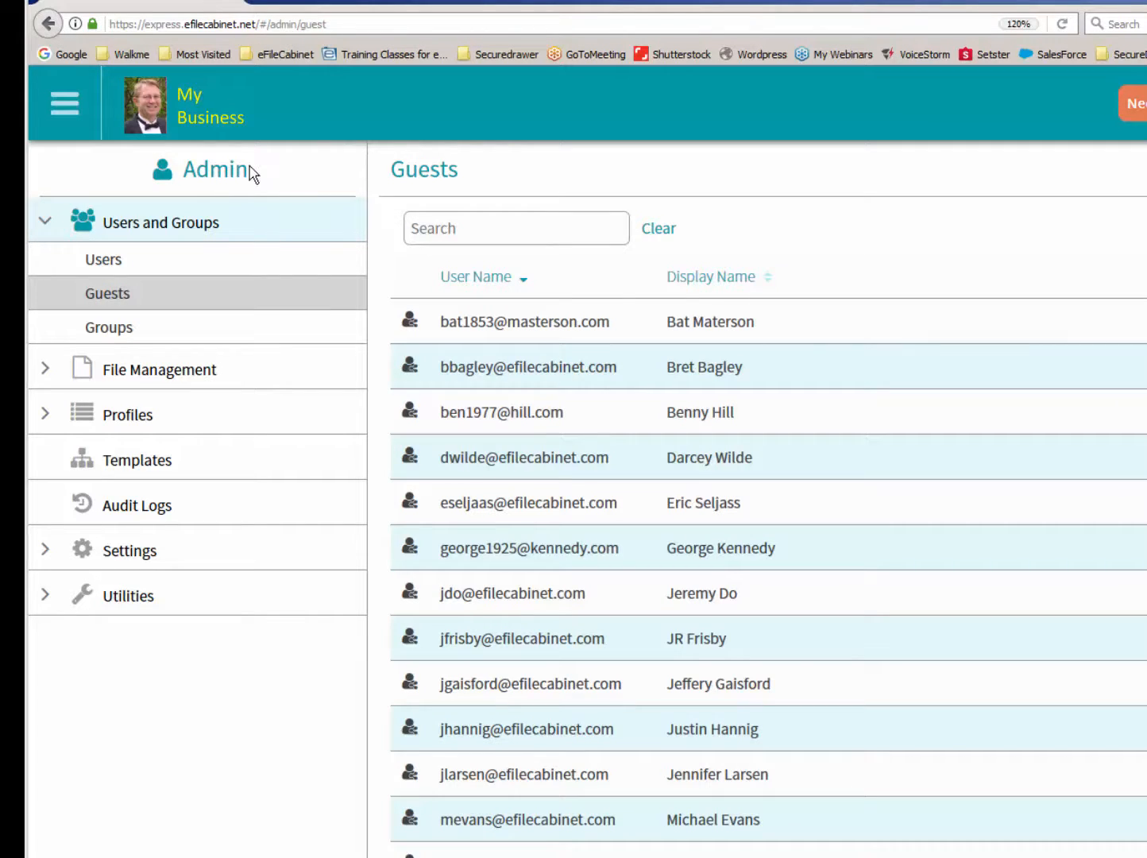
pyautogui.click(92, 554)
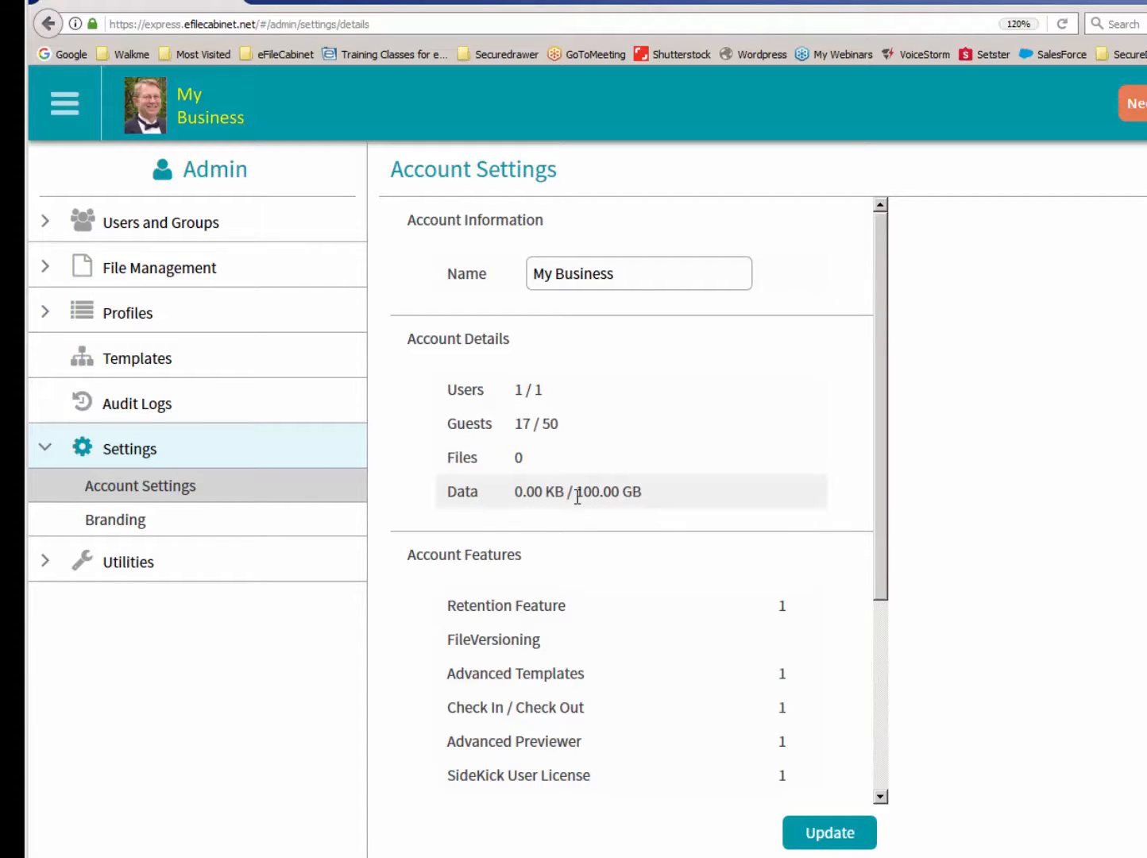
pyautogui.click(151, 119)
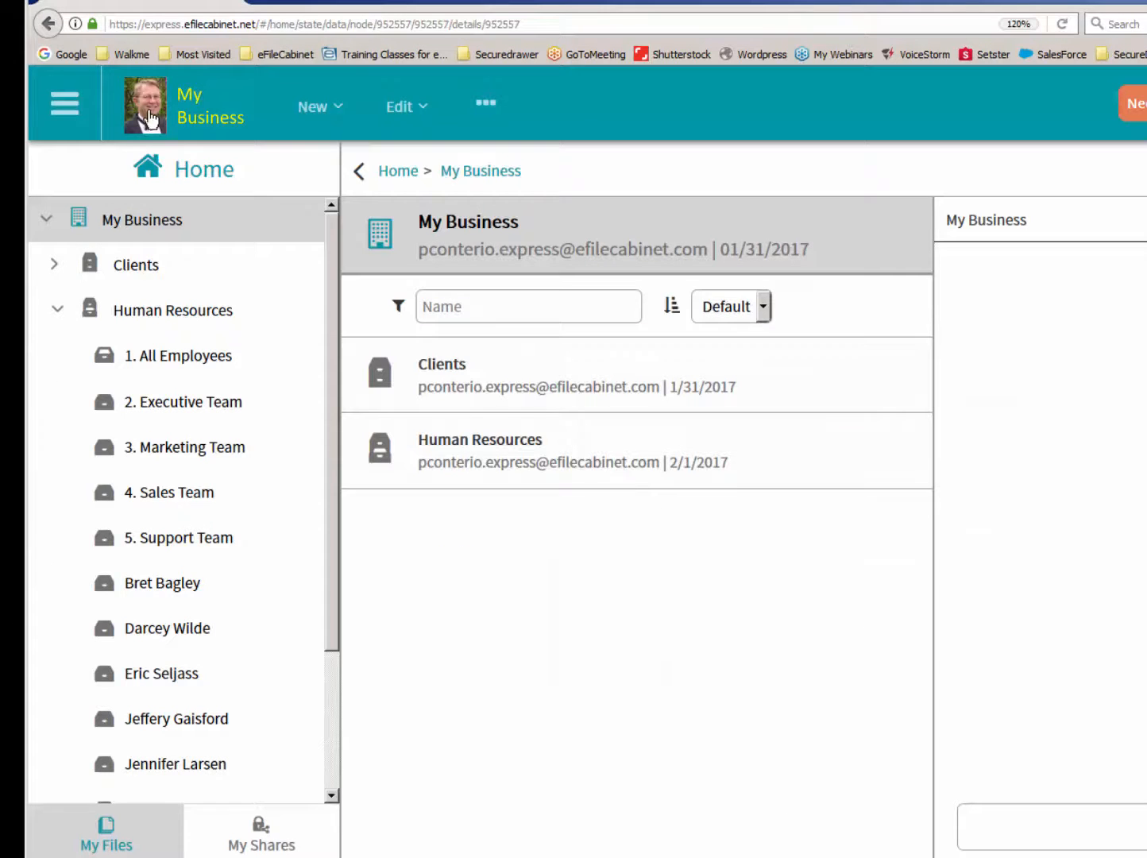
# - Collapse the Human Resources cabinet, create a new cabinet named Family under My Business and open it
pyautogui.click(57, 306)
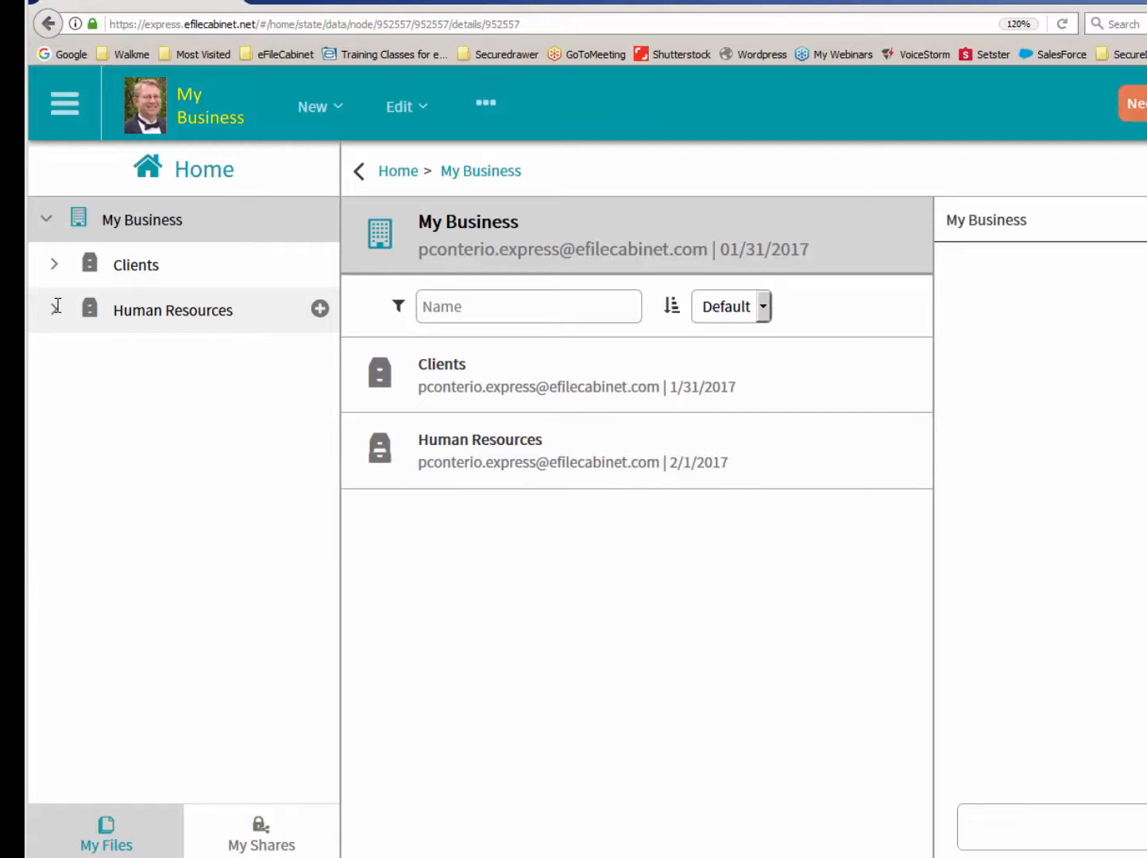
pyautogui.rightClick(140, 230)
pyautogui.click(146, 245)
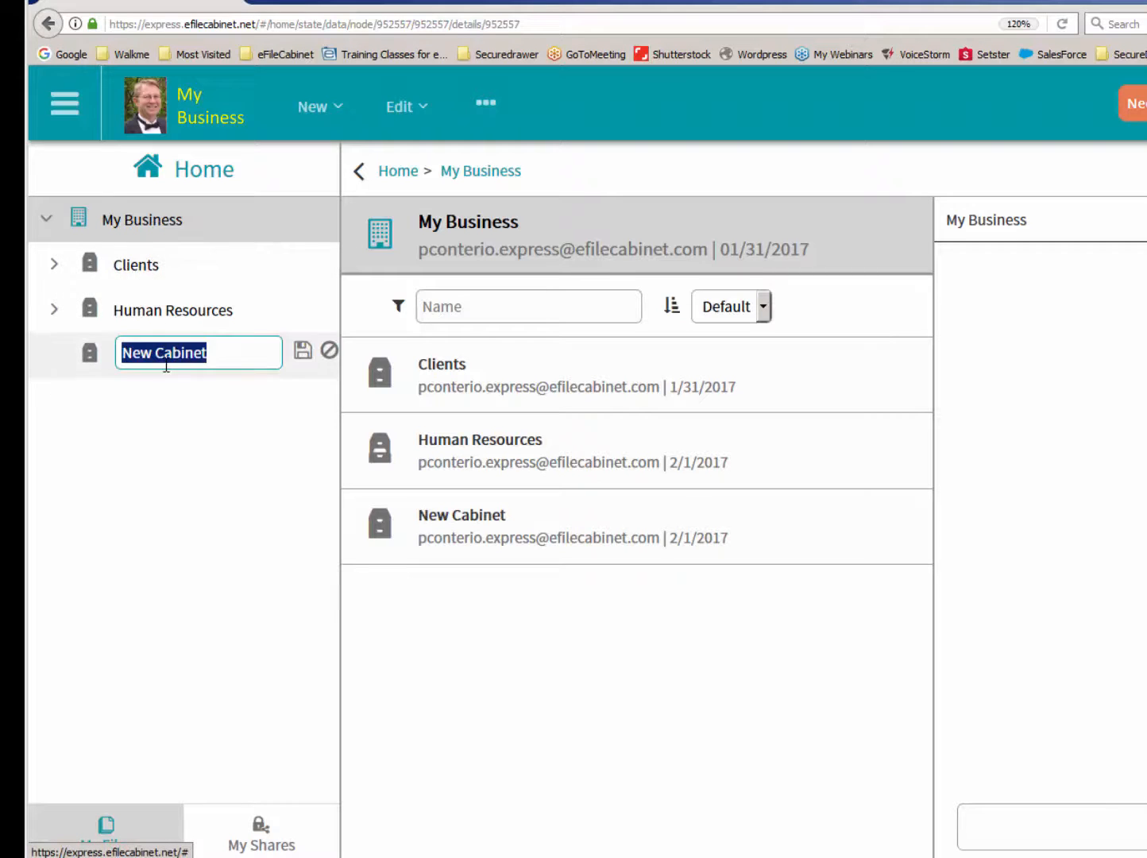
pyautogui.write('Family')
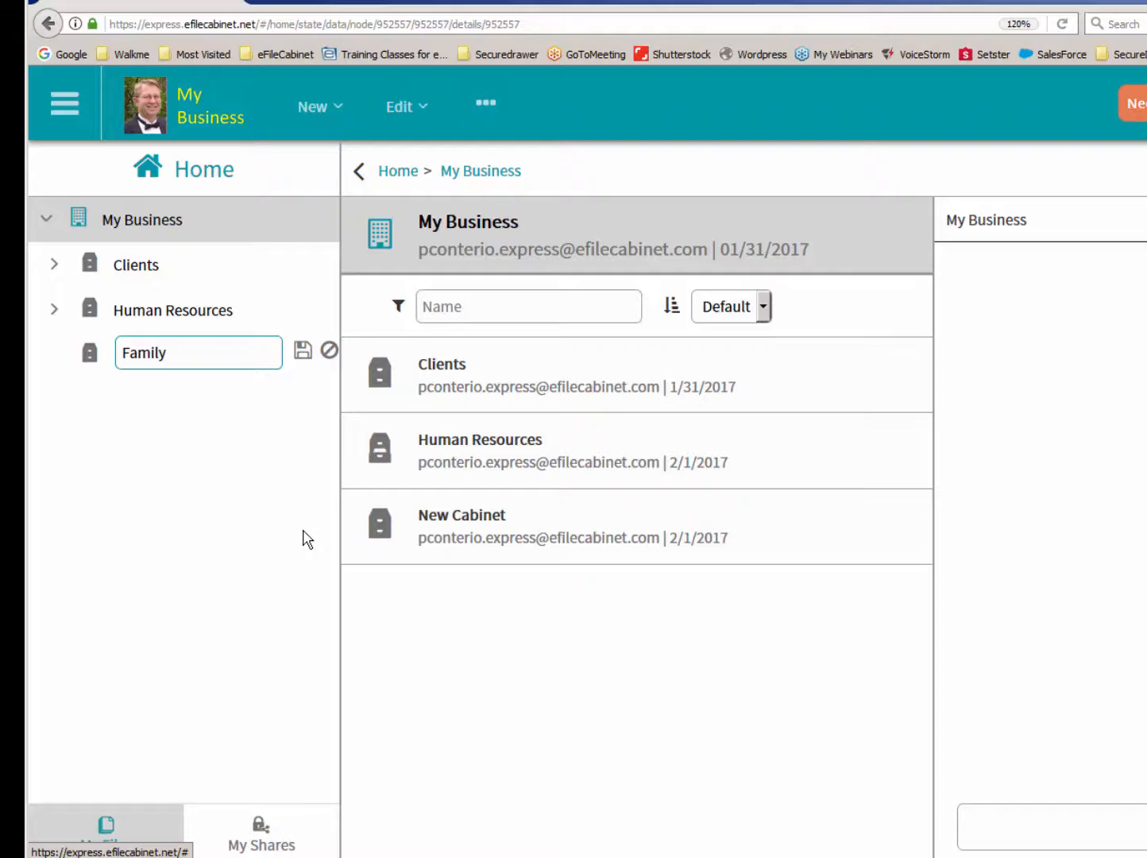
pyautogui.press('Return')
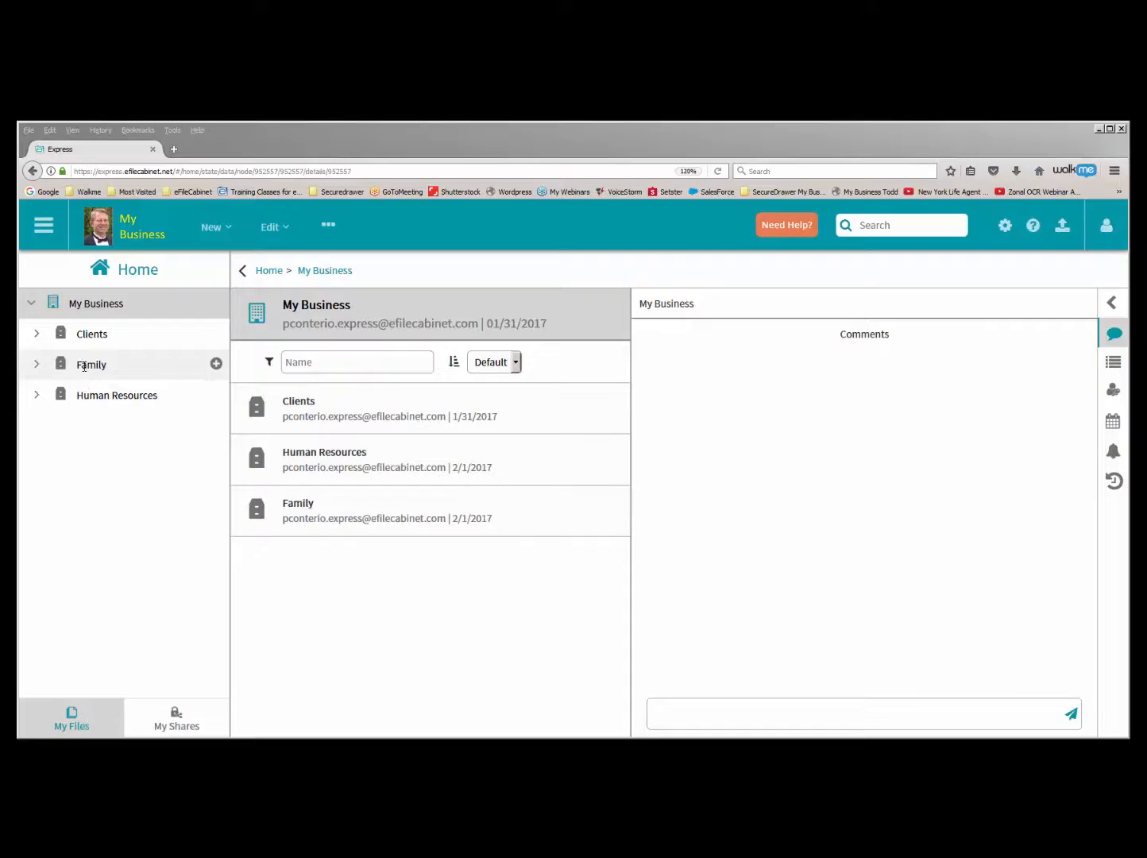
pyautogui.click(37, 367)
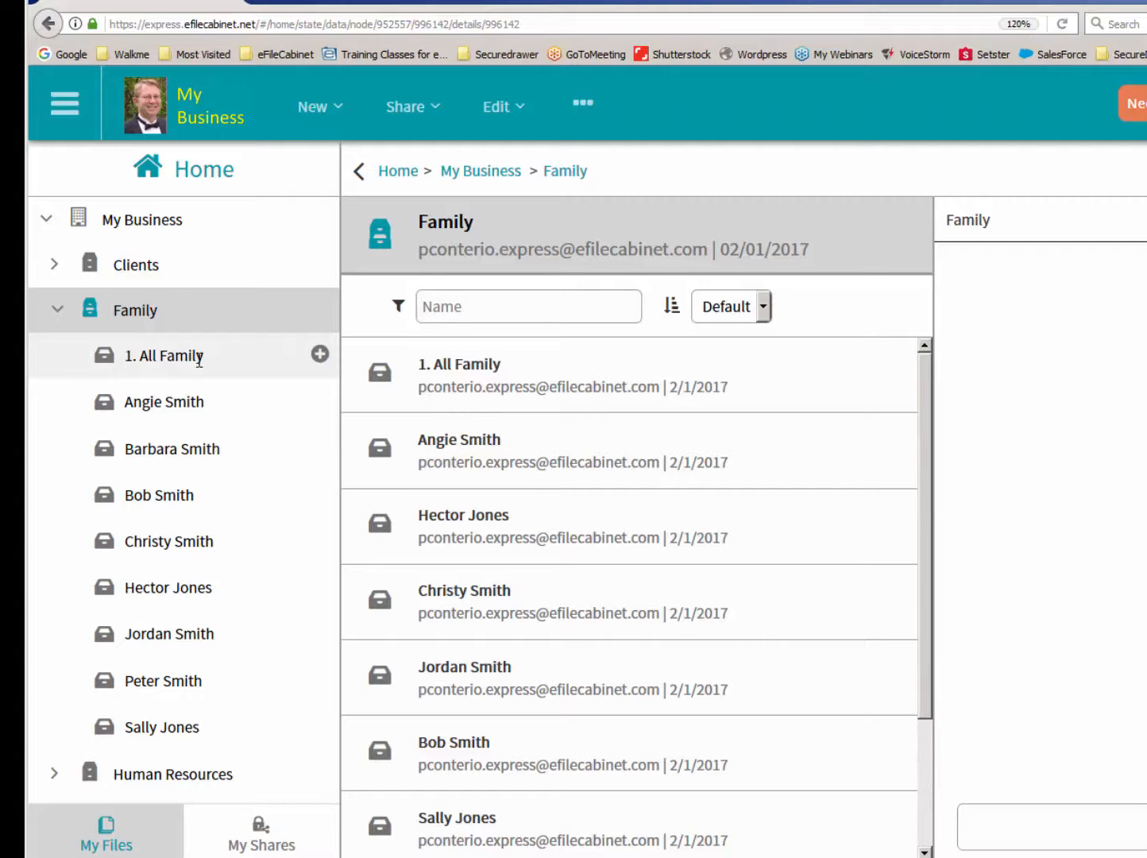
# - Display the Guests list under Users and Groups in the Admin area and look through its entries
pyautogui.click(70, 108)
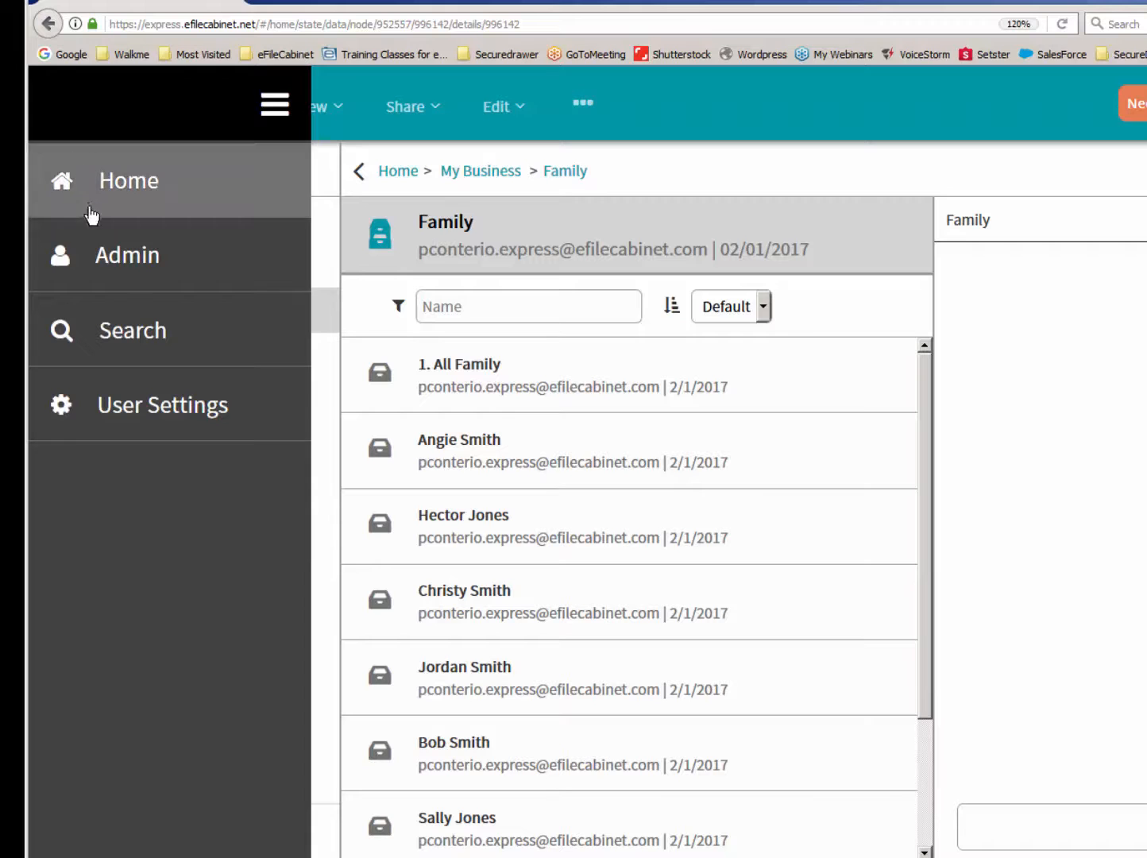
pyautogui.click(112, 273)
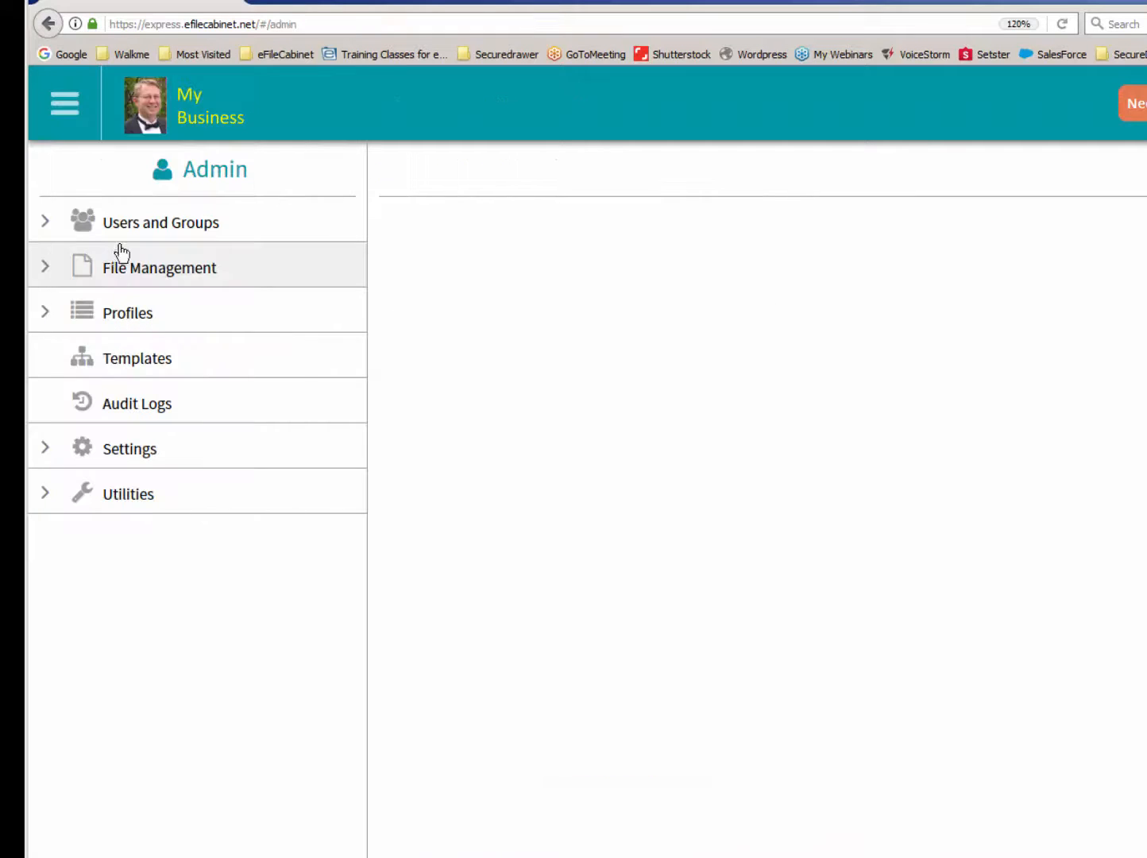
pyautogui.click(125, 230)
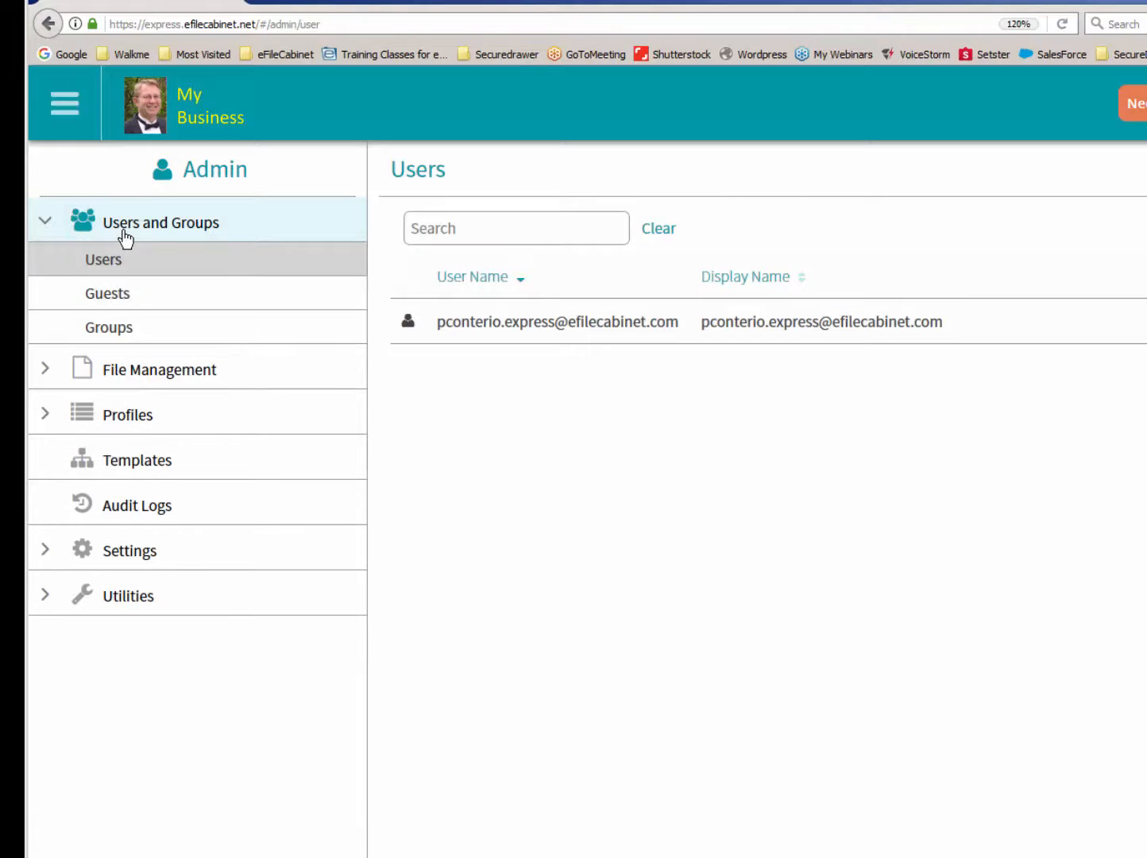
pyautogui.click(116, 298)
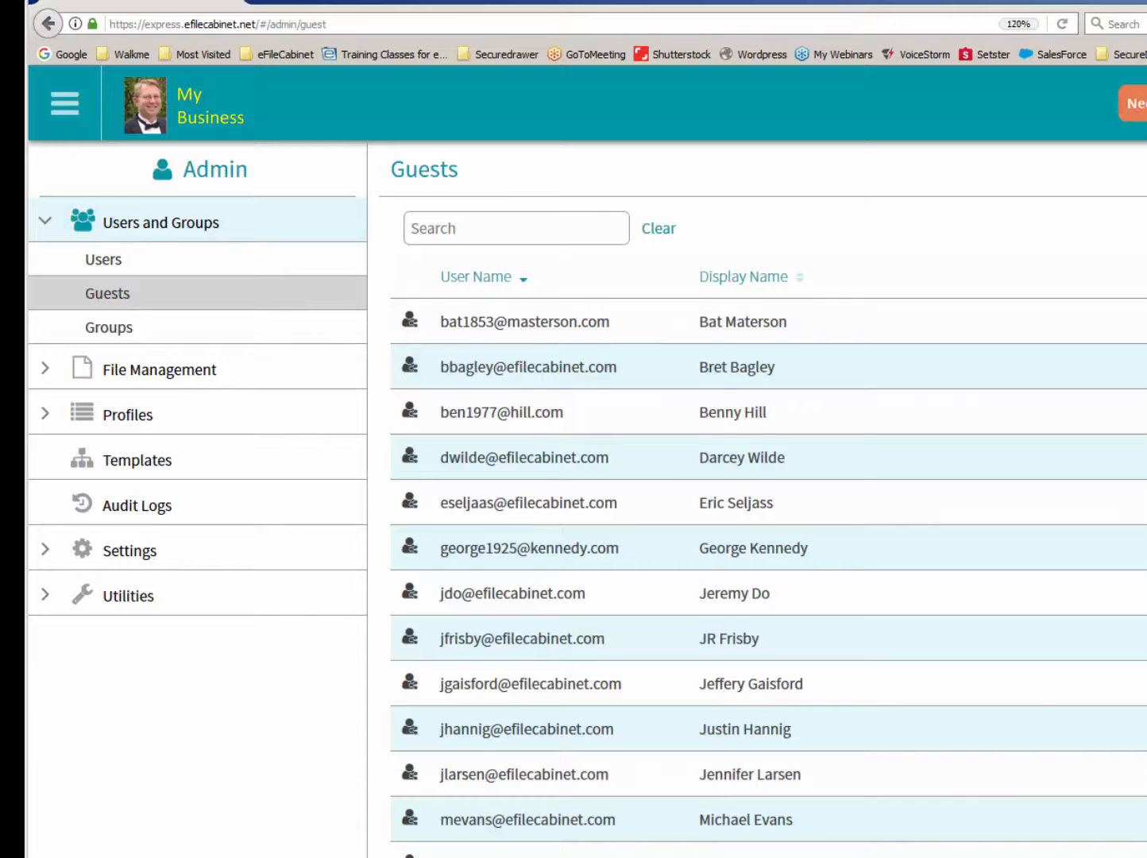
pyautogui.scroll(-7, 768, 556)
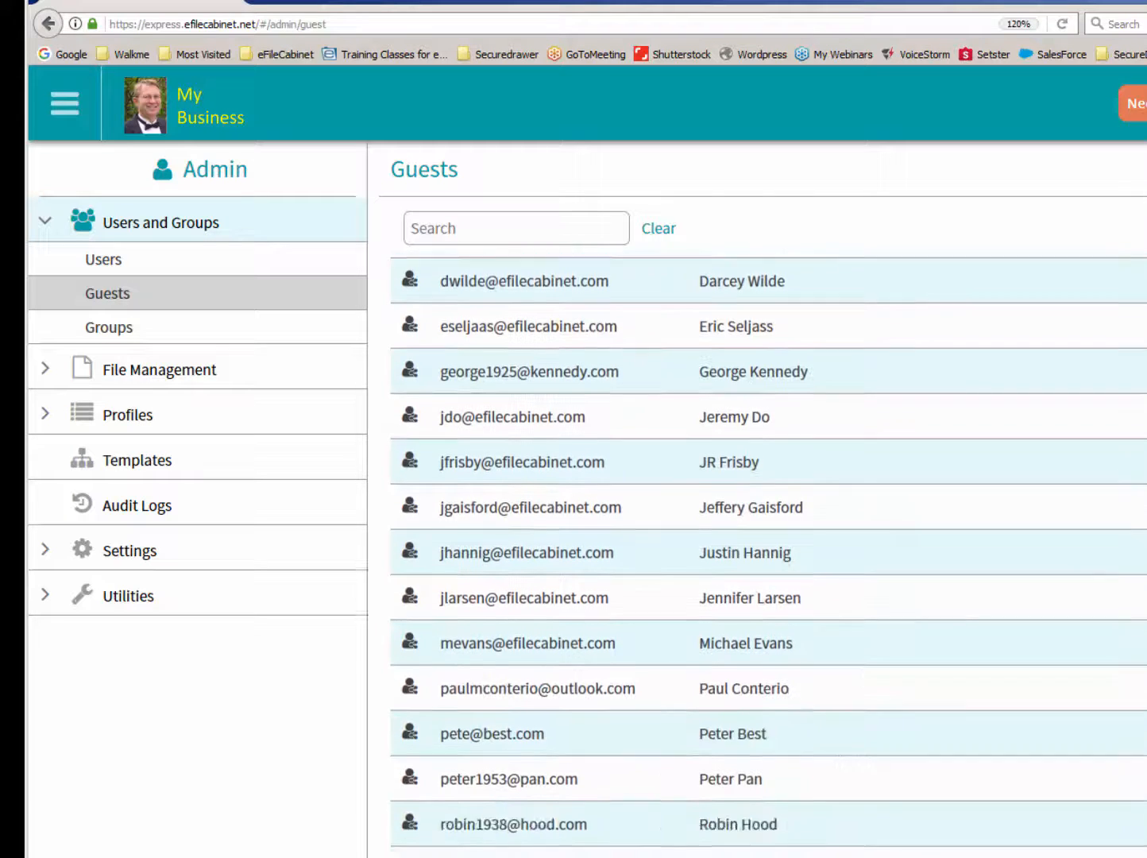
pyautogui.scroll(7, 768, 555)
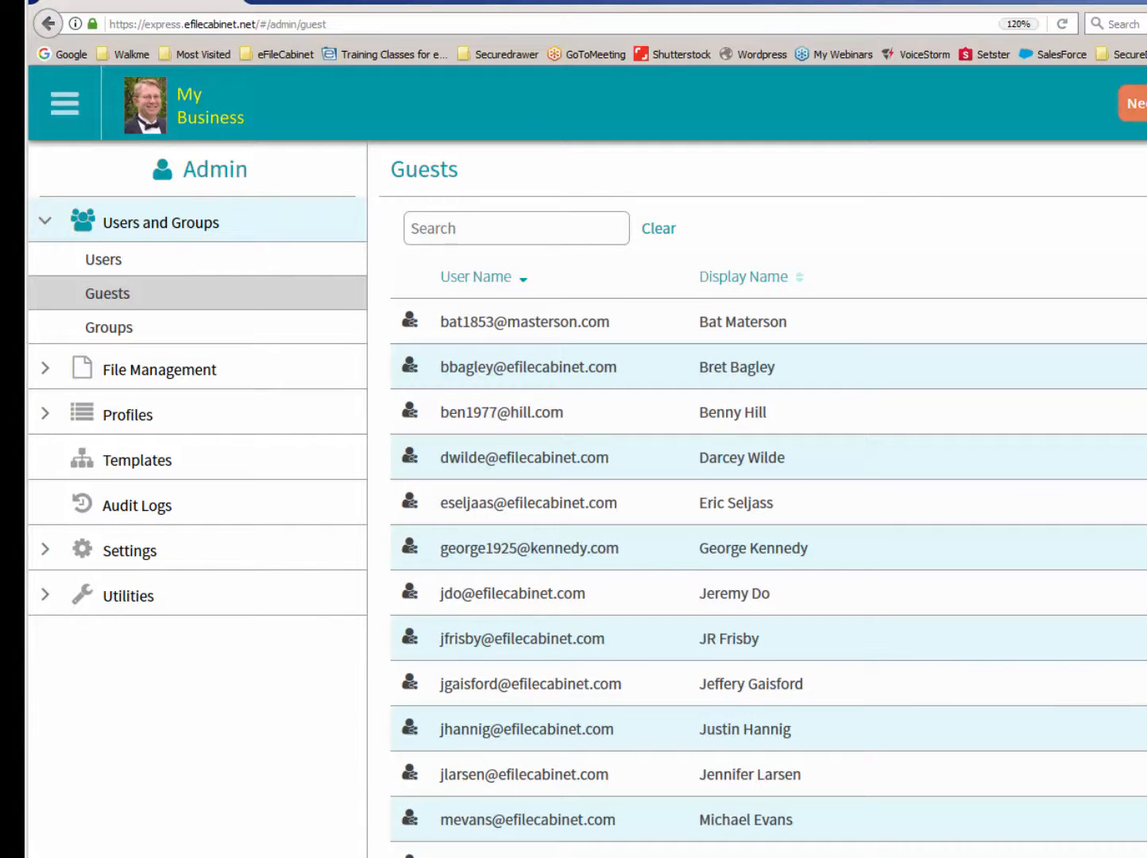
# - Search the guests by first name and open the family member's record to review its profile, groups and item permissions
pyautogui.click(491, 234)
pyautogui.write('peter')
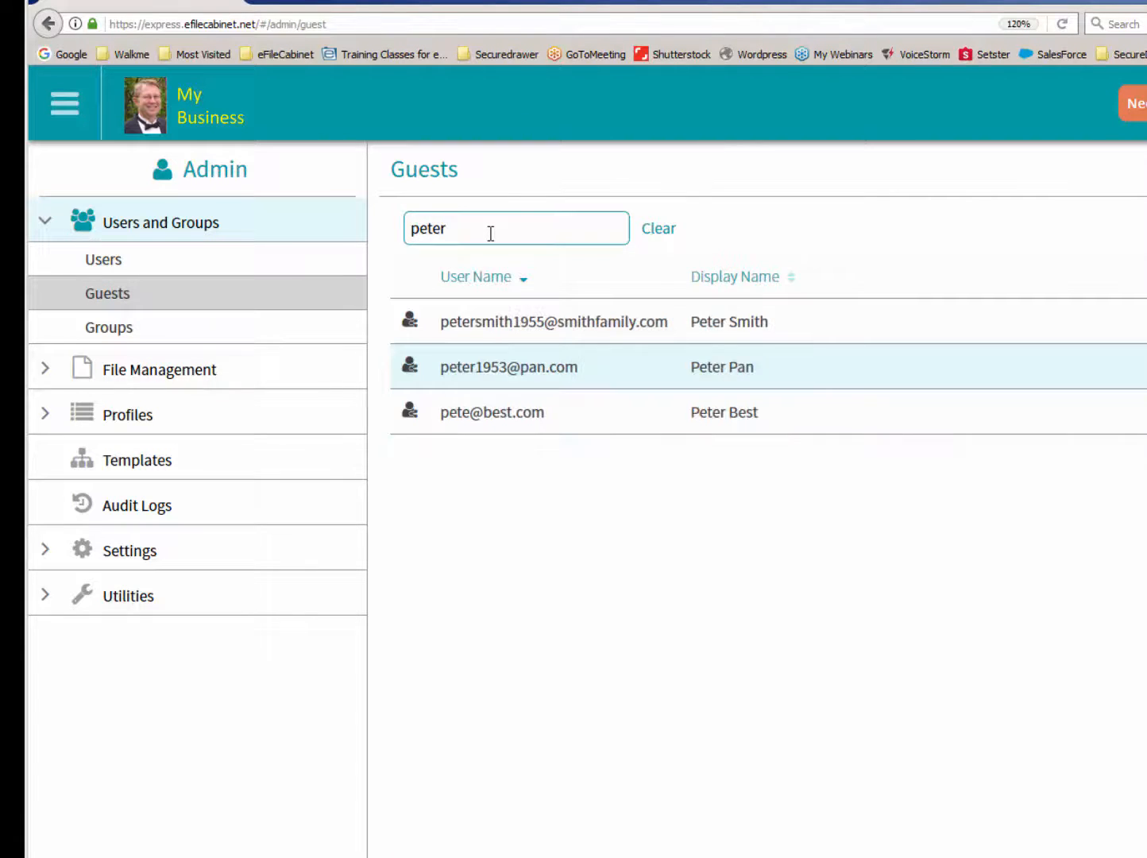
pyautogui.click(477, 326)
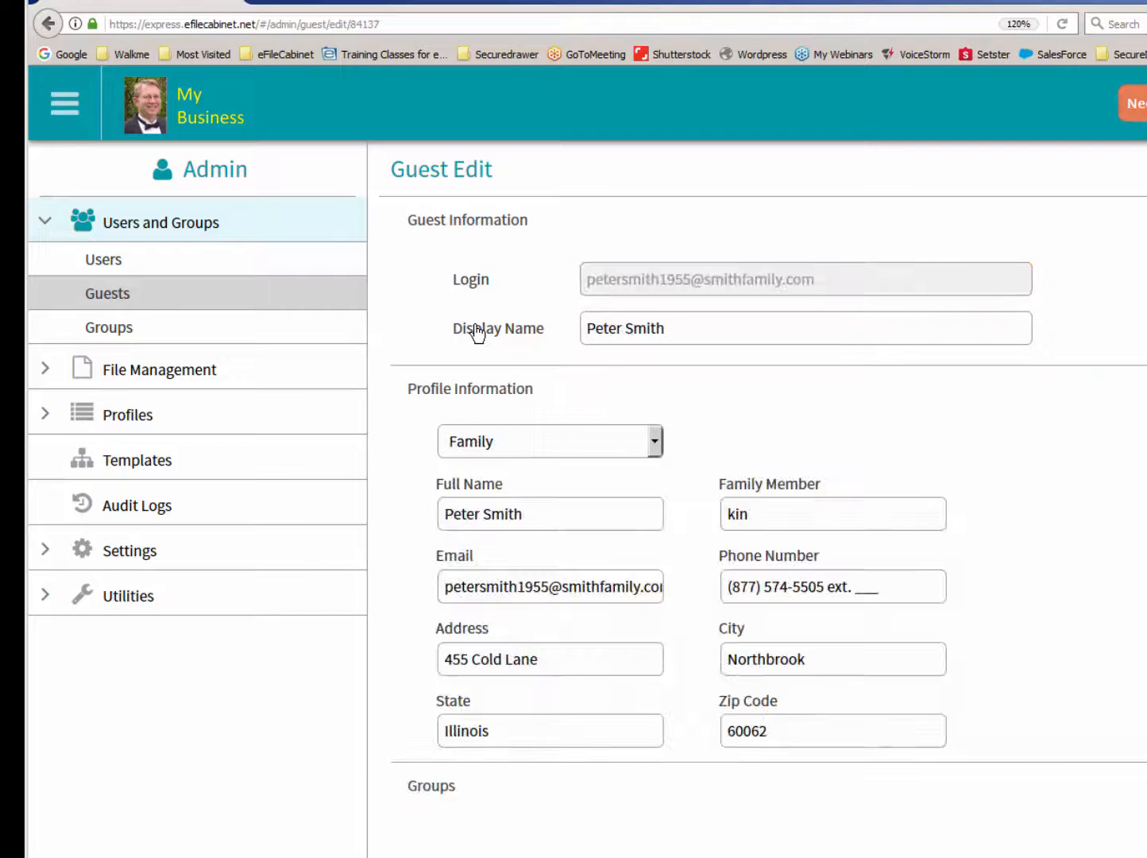
pyautogui.scroll(-5, 826, 552)
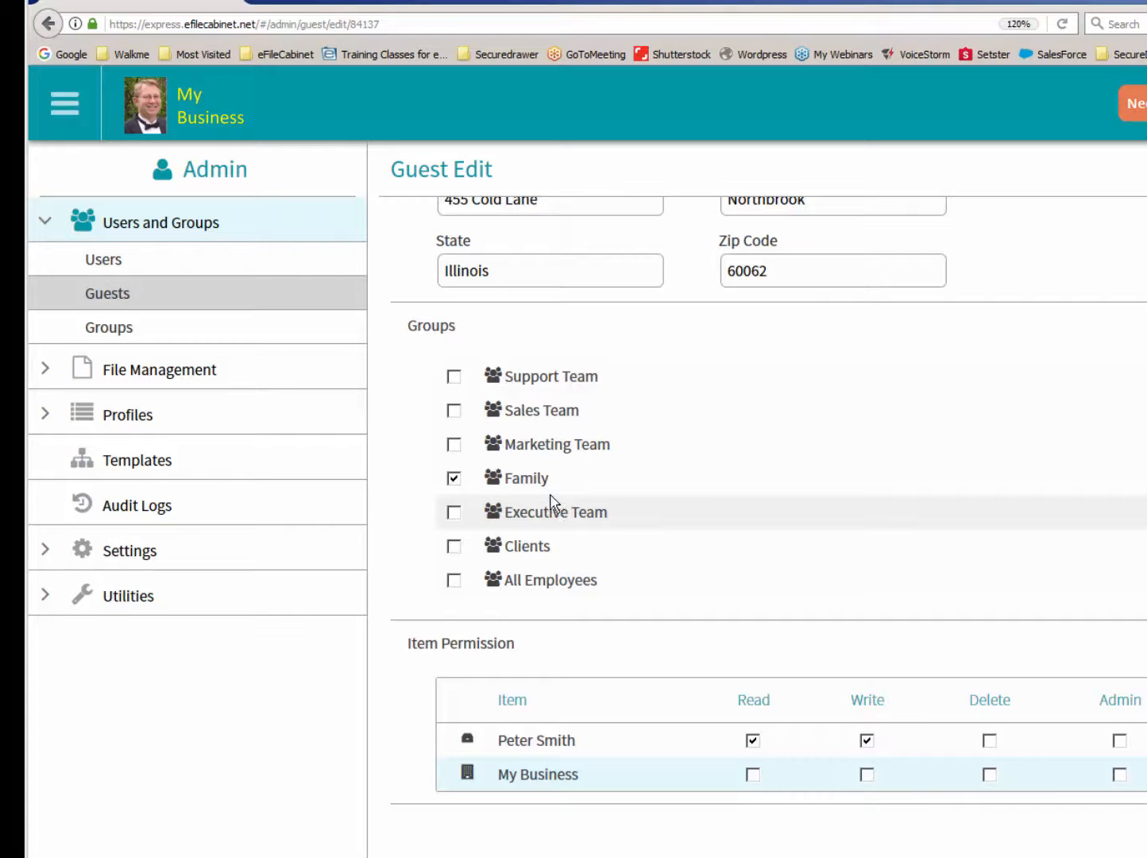
# - Return to Home and collapse the Family cabinet to view only the cabinets under My Business
pyautogui.click(151, 109)
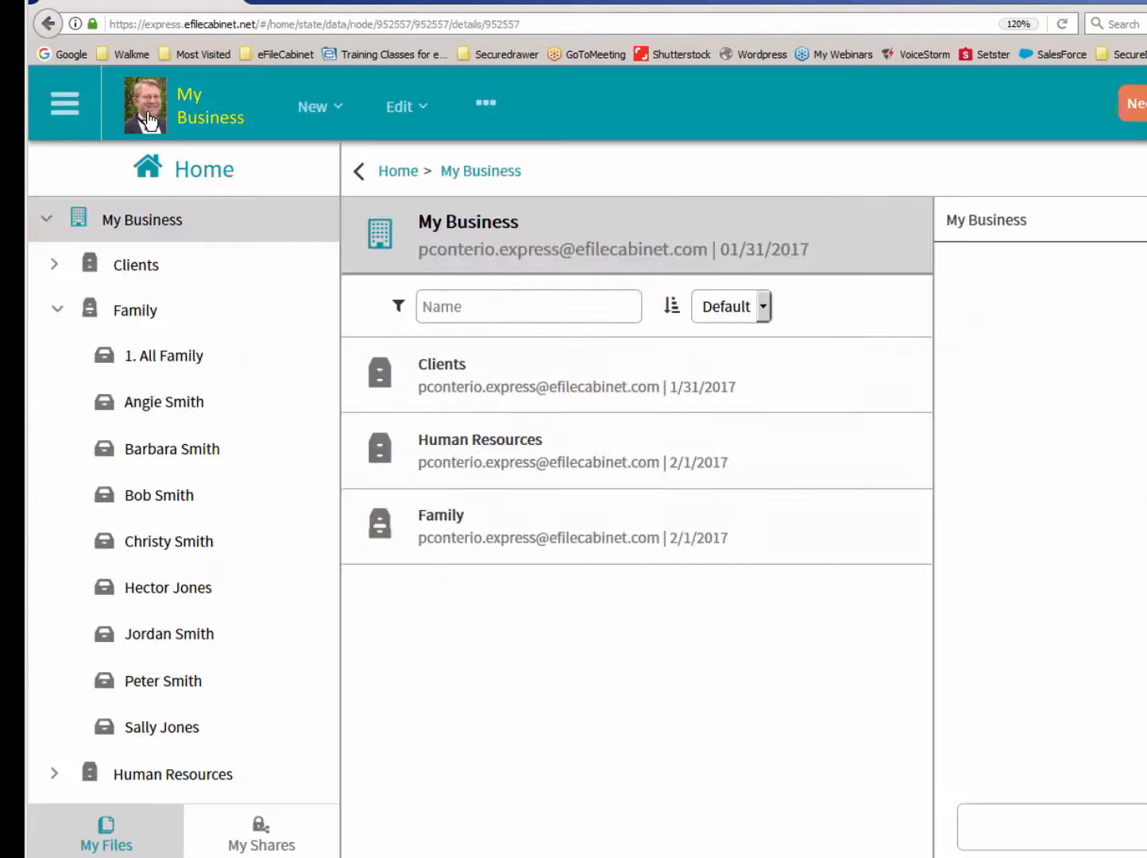
pyautogui.click(56, 309)
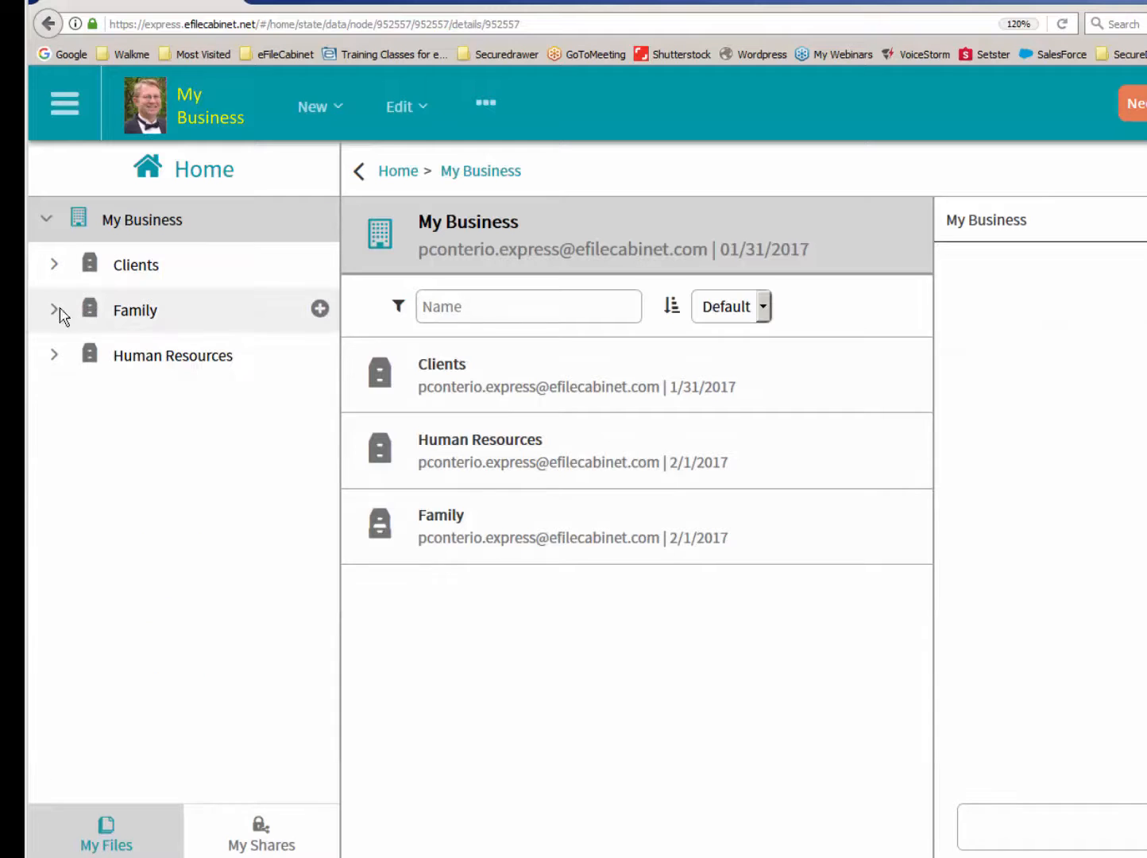
pyautogui.click(47, 219)
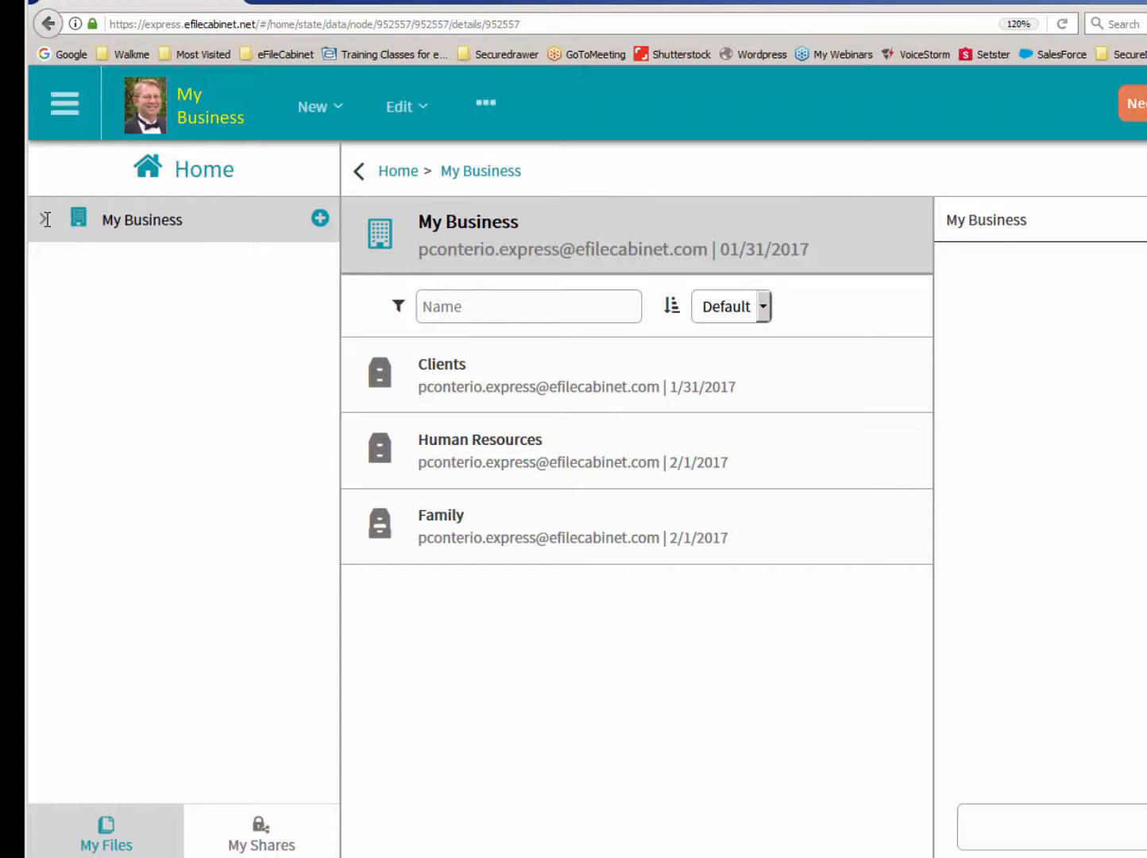
pyautogui.click(47, 219)
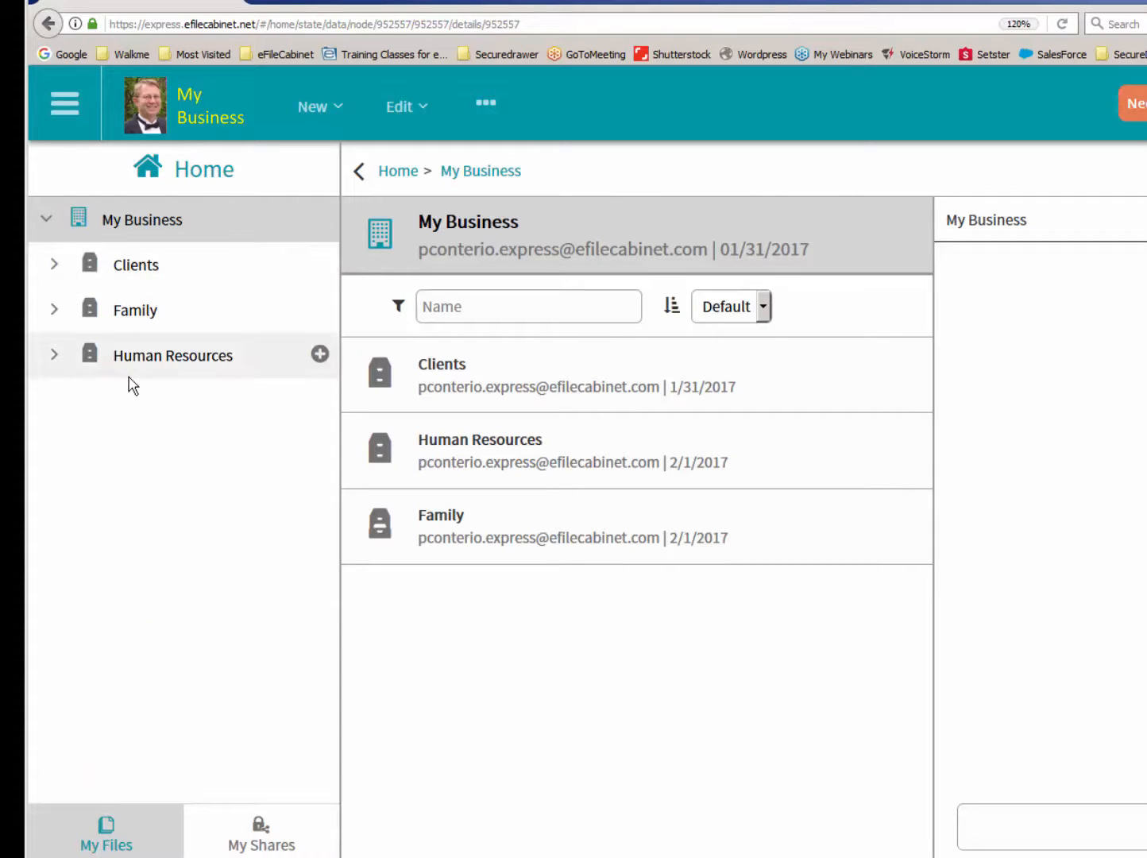
# - Open the client drawer with the 2007 and Special folders under Clients, and expand that drawer in the guest's Internet Explorer window for comparison
pyautogui.click(54, 264)
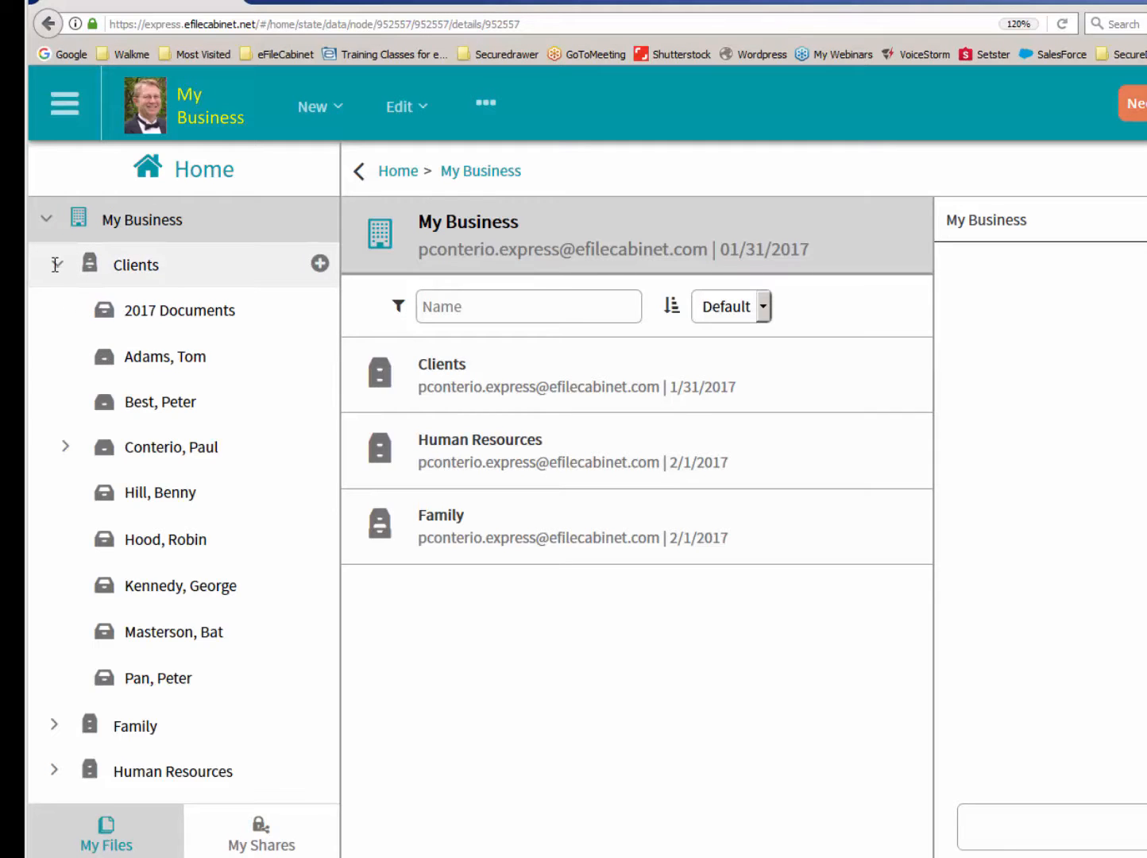
pyautogui.click(131, 449)
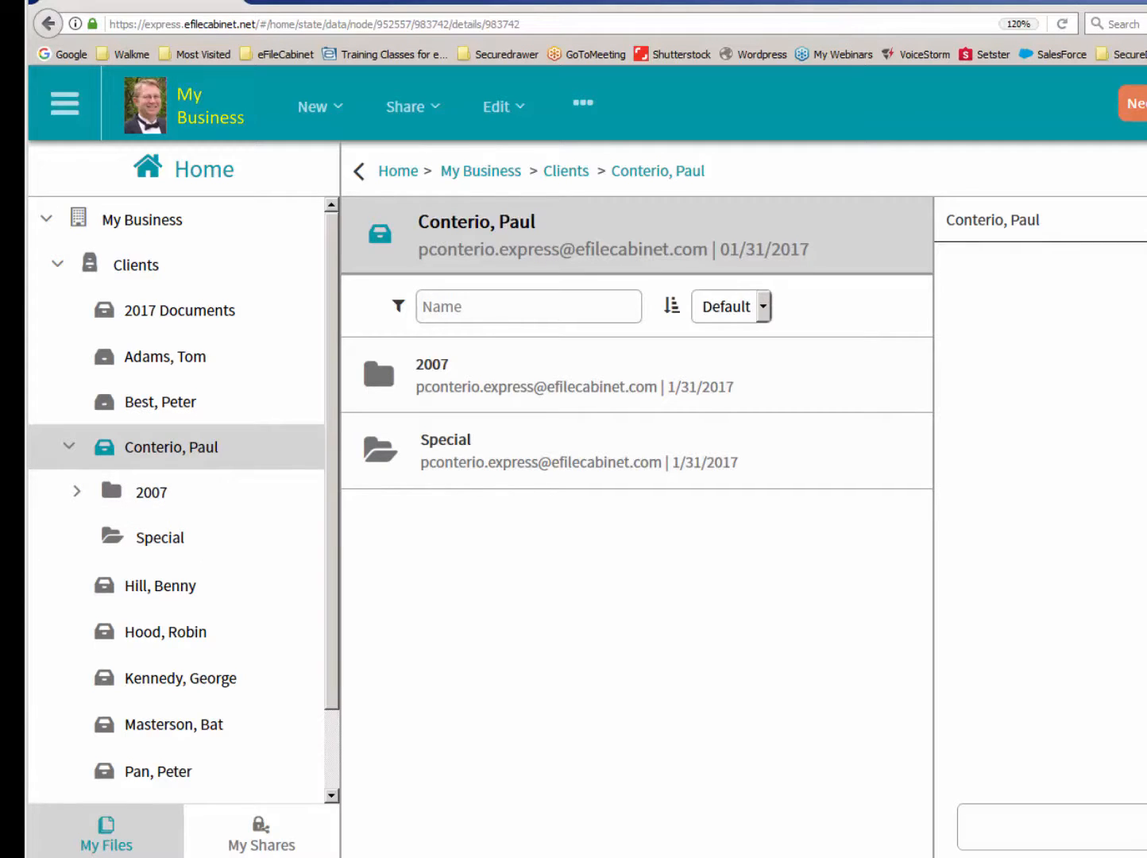
pyautogui.moveTo(1144, 32); pyautogui.dragTo(1102, 51)
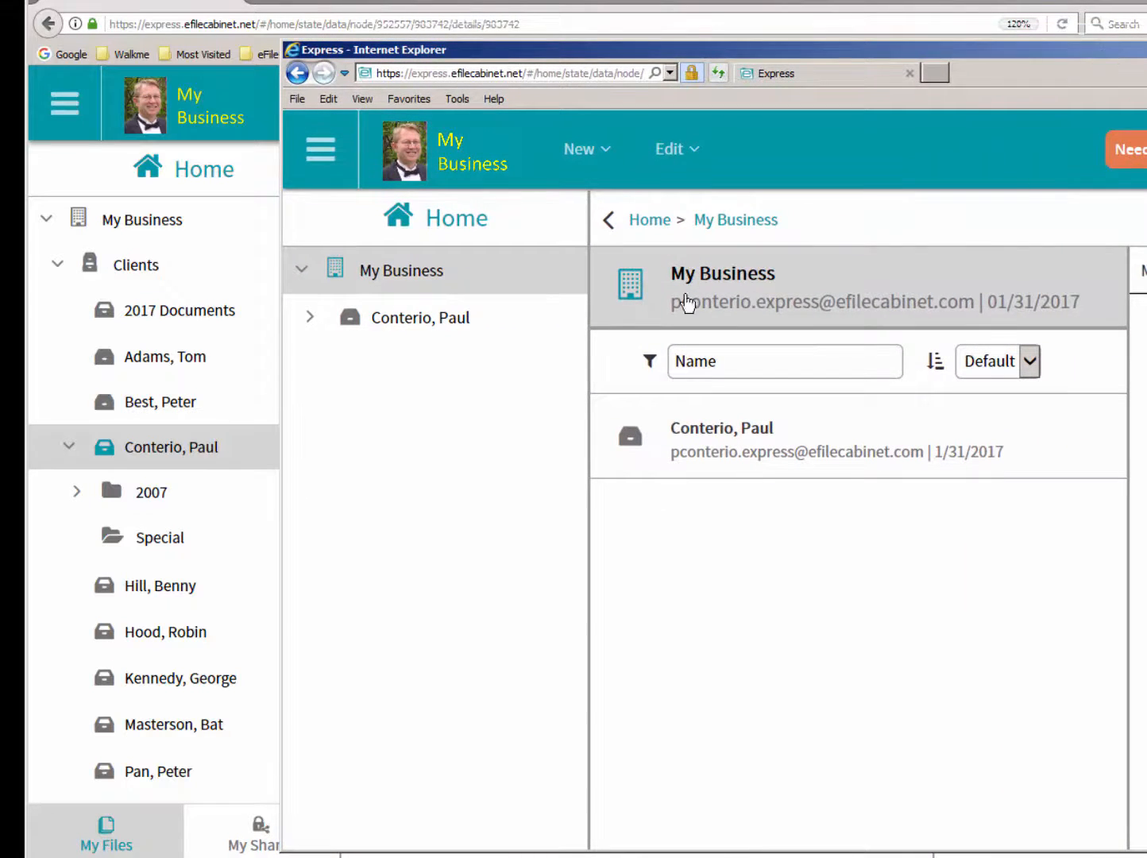
pyautogui.click(311, 319)
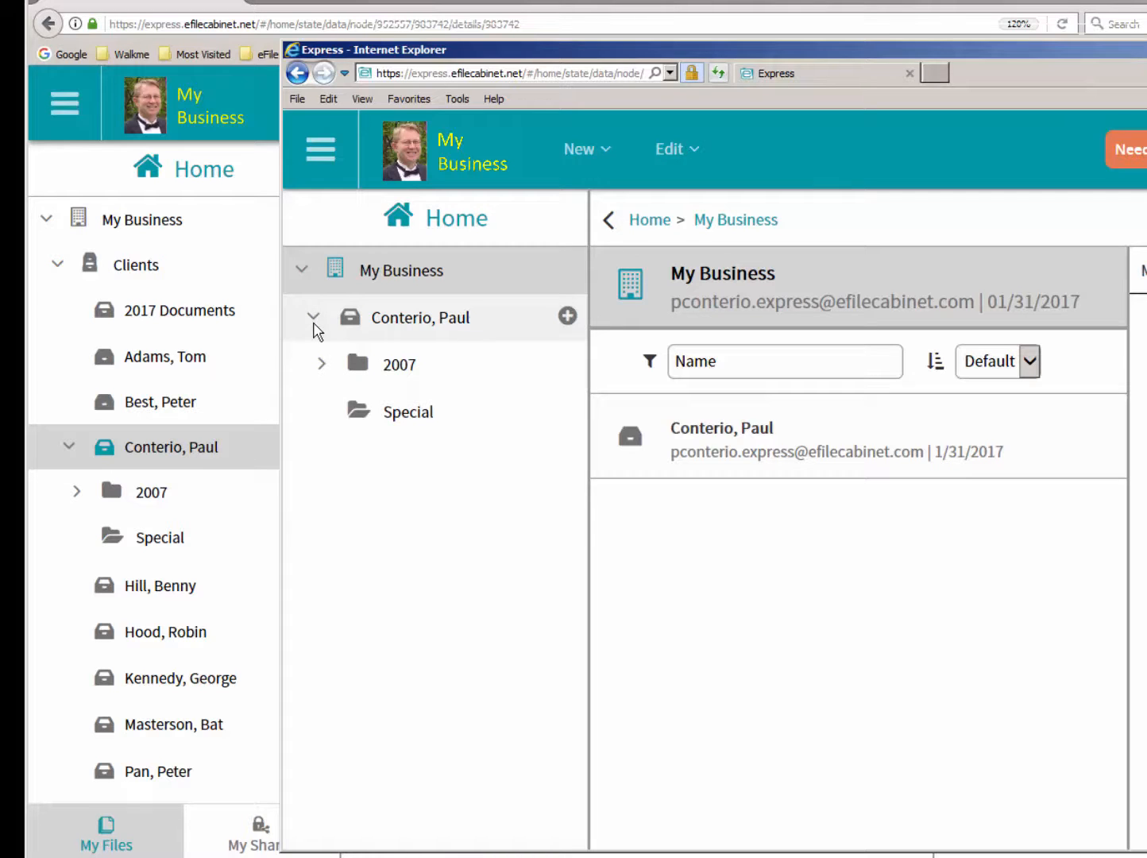
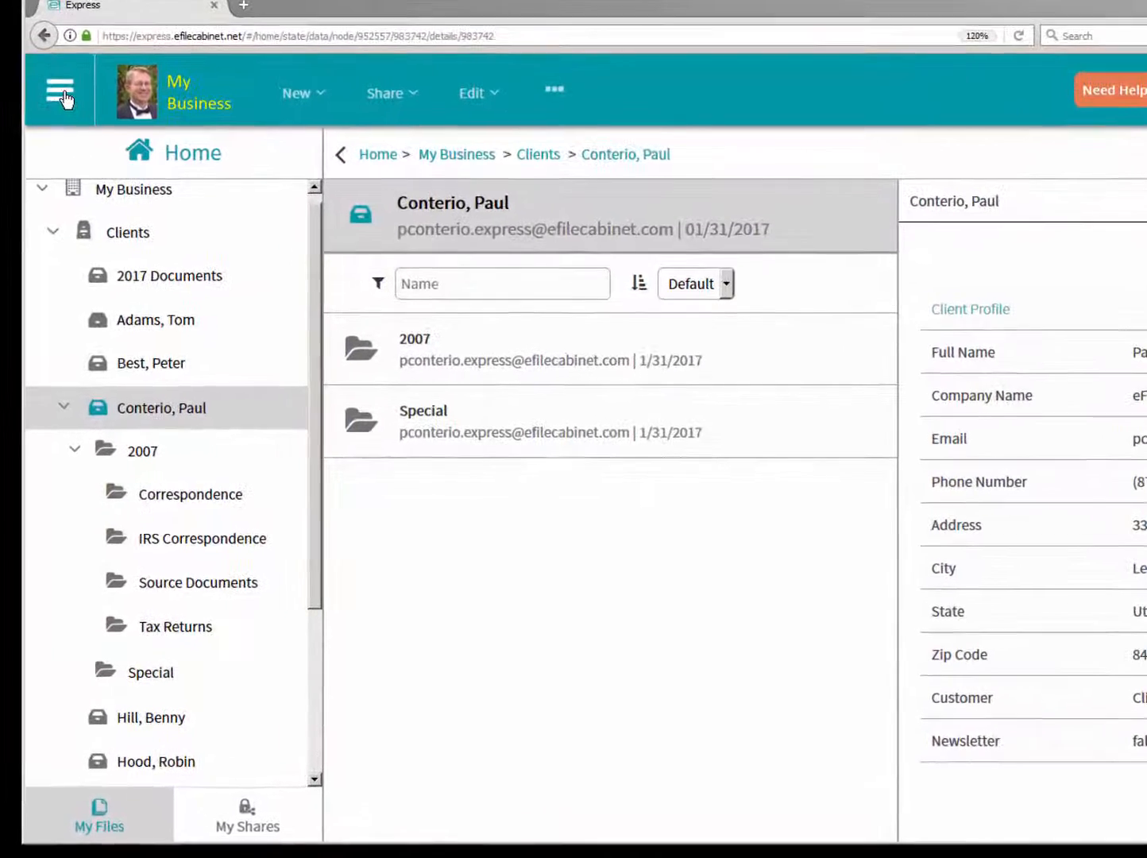
# - Display the Profiles list in the Admin area and open Client Profile to review its included items
pyautogui.click(62, 95)
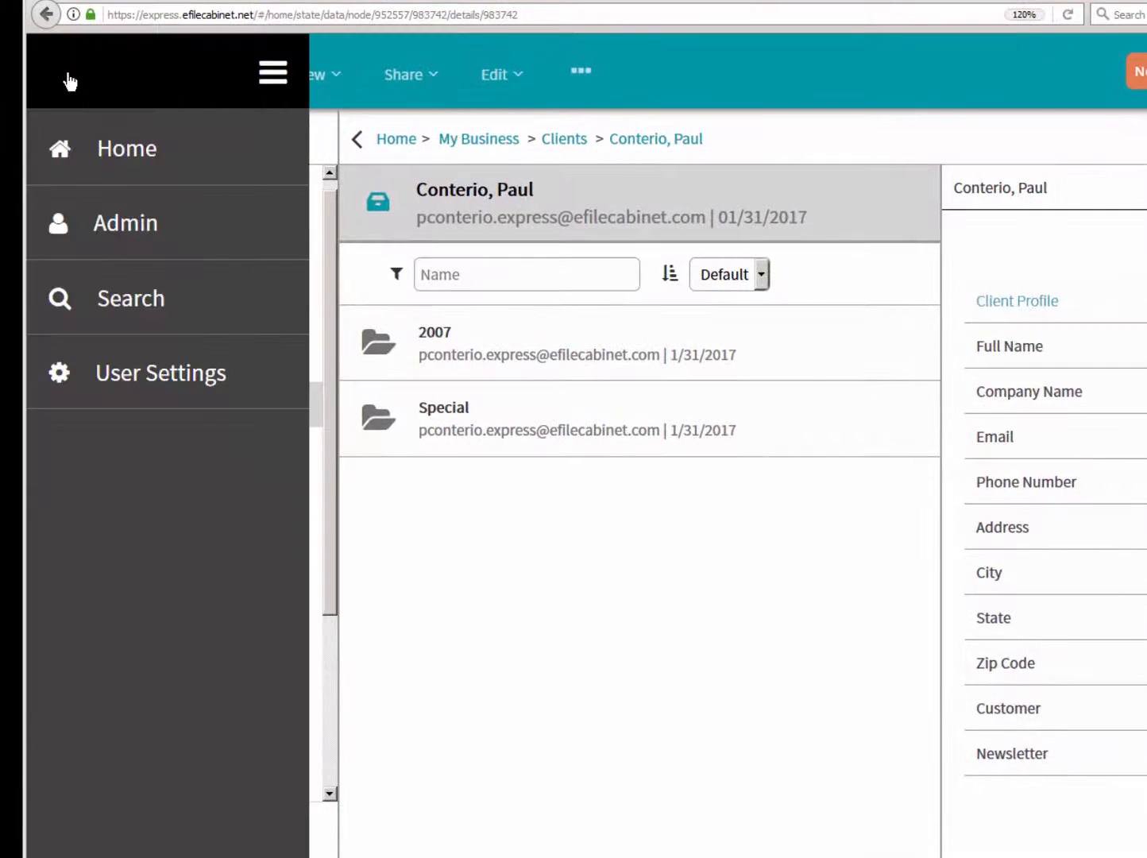
pyautogui.click(123, 224)
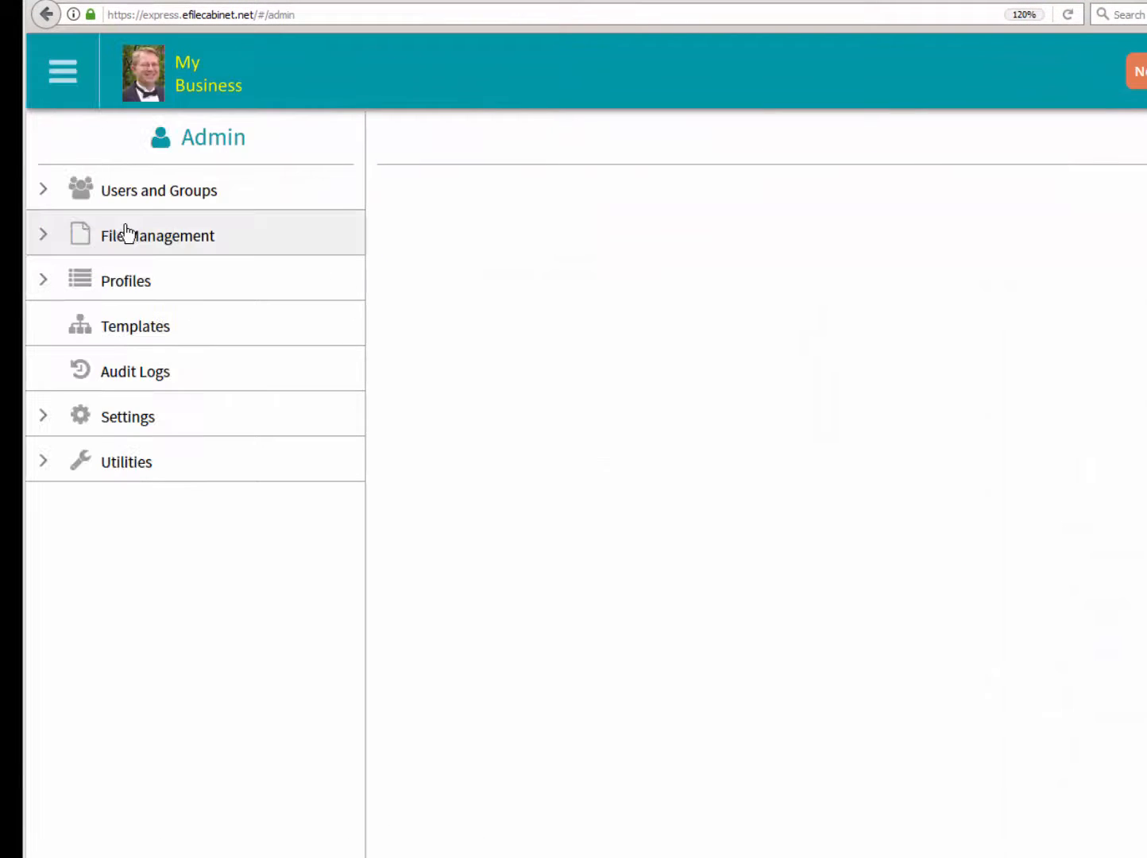
pyautogui.click(45, 285)
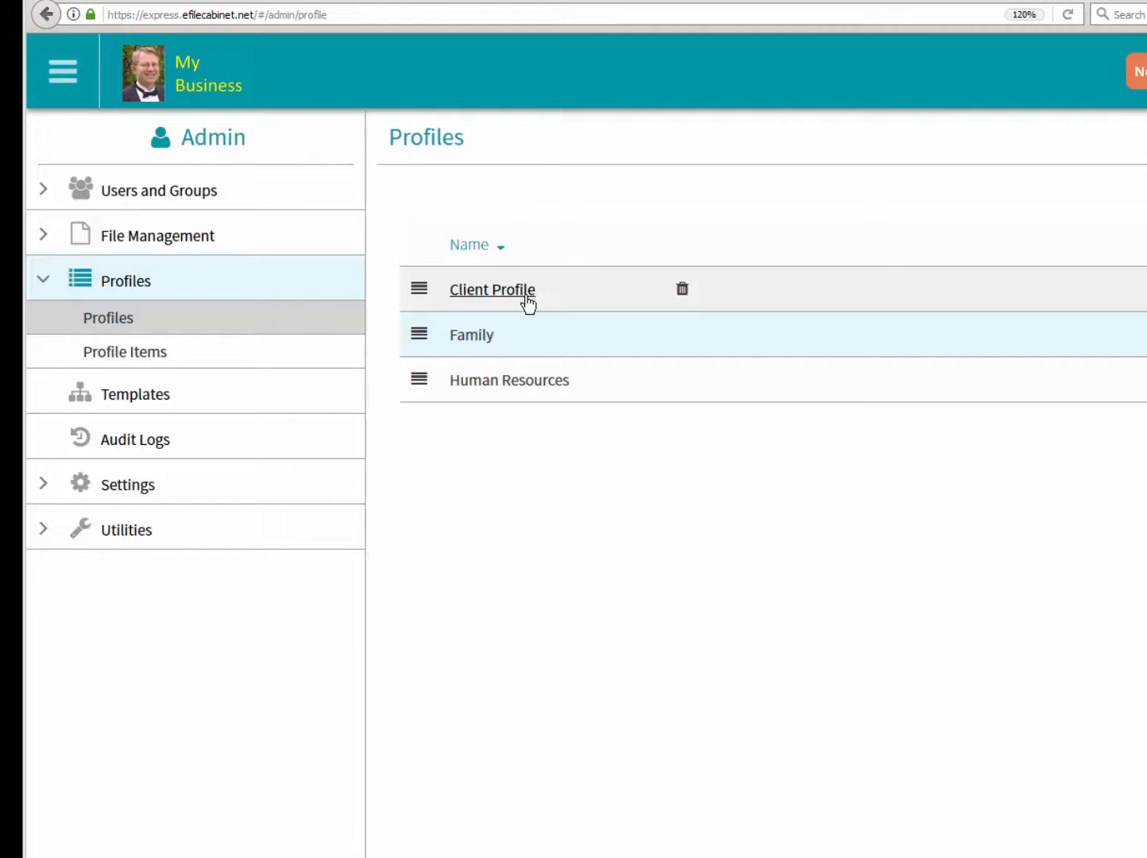
pyautogui.click(477, 337)
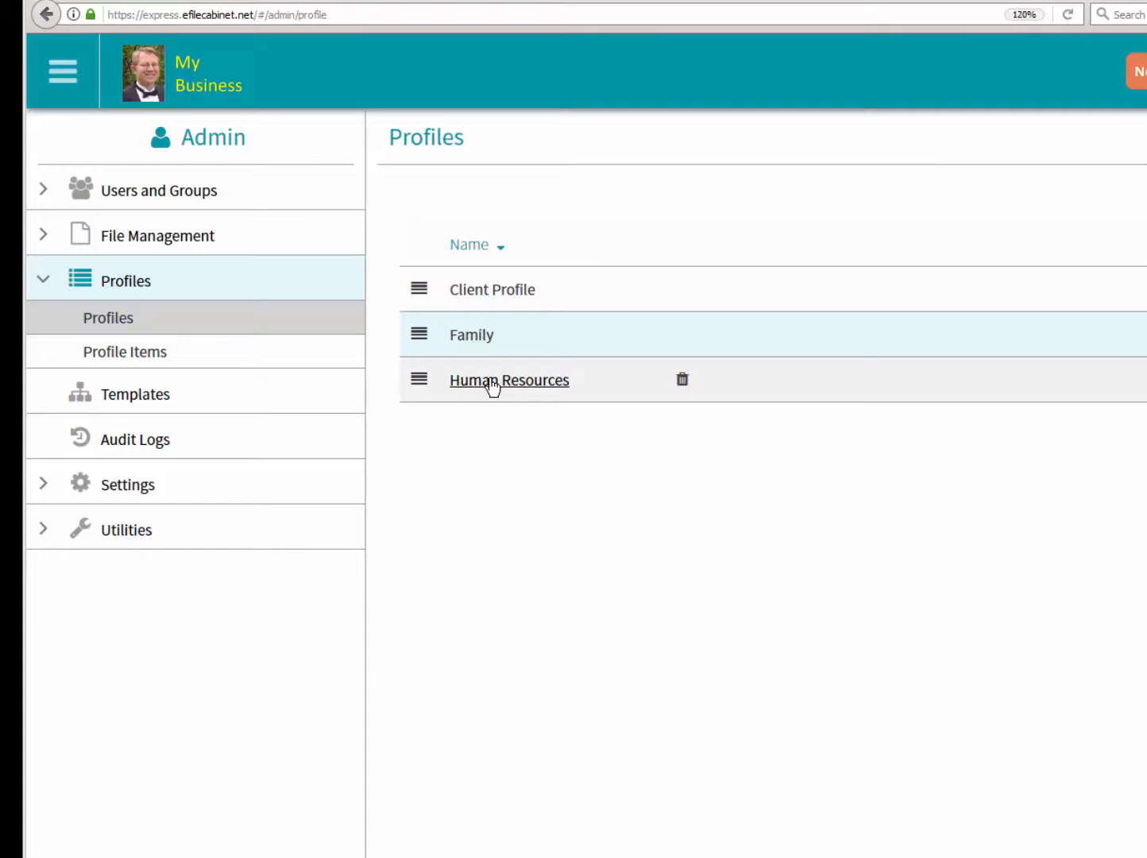
pyautogui.click(475, 301)
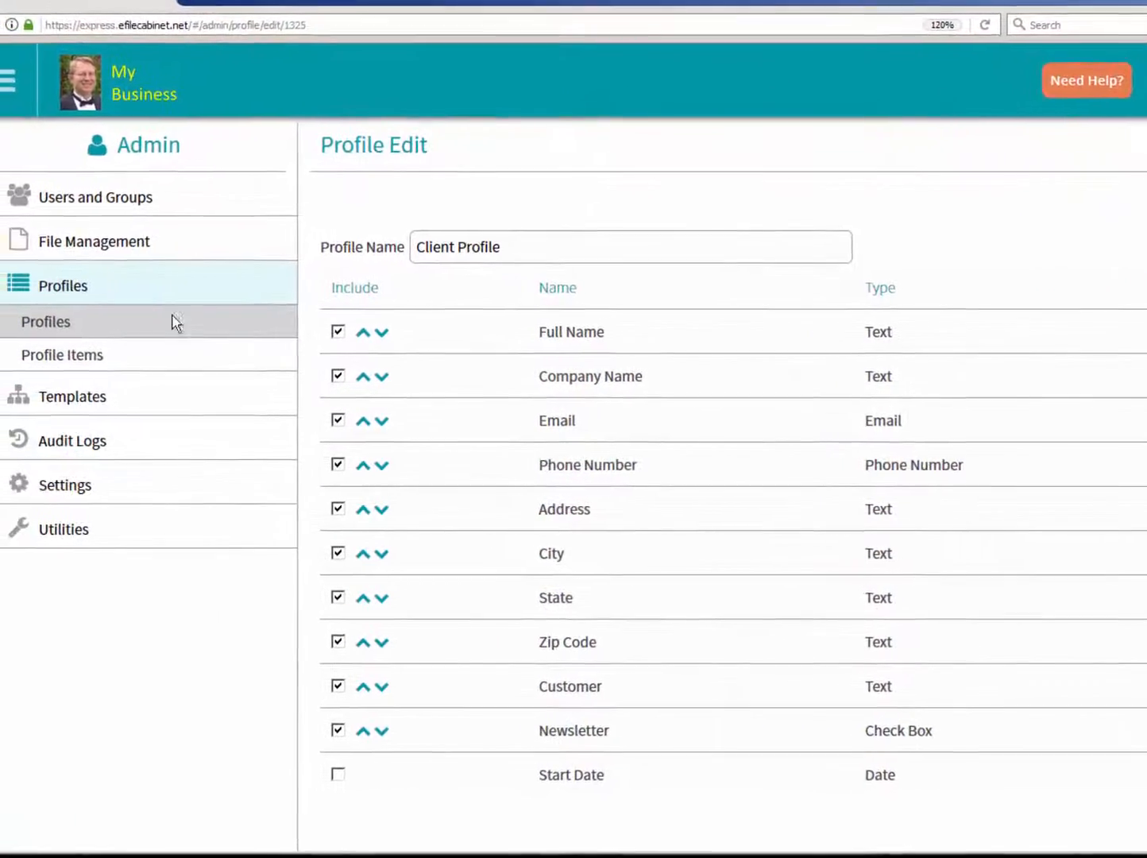
# - Open the Family profile and the Human Resources profile in turn to review which items each one includes
pyautogui.click(40, 322)
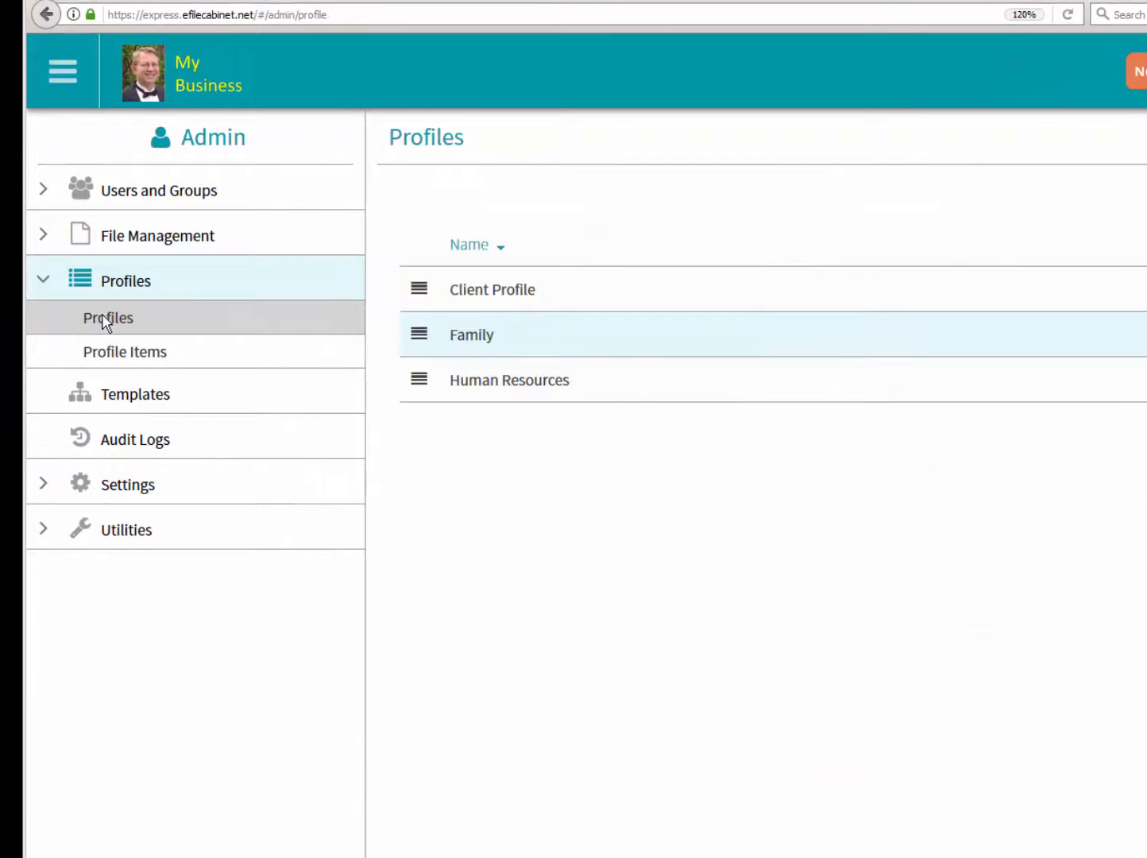
pyautogui.click(471, 336)
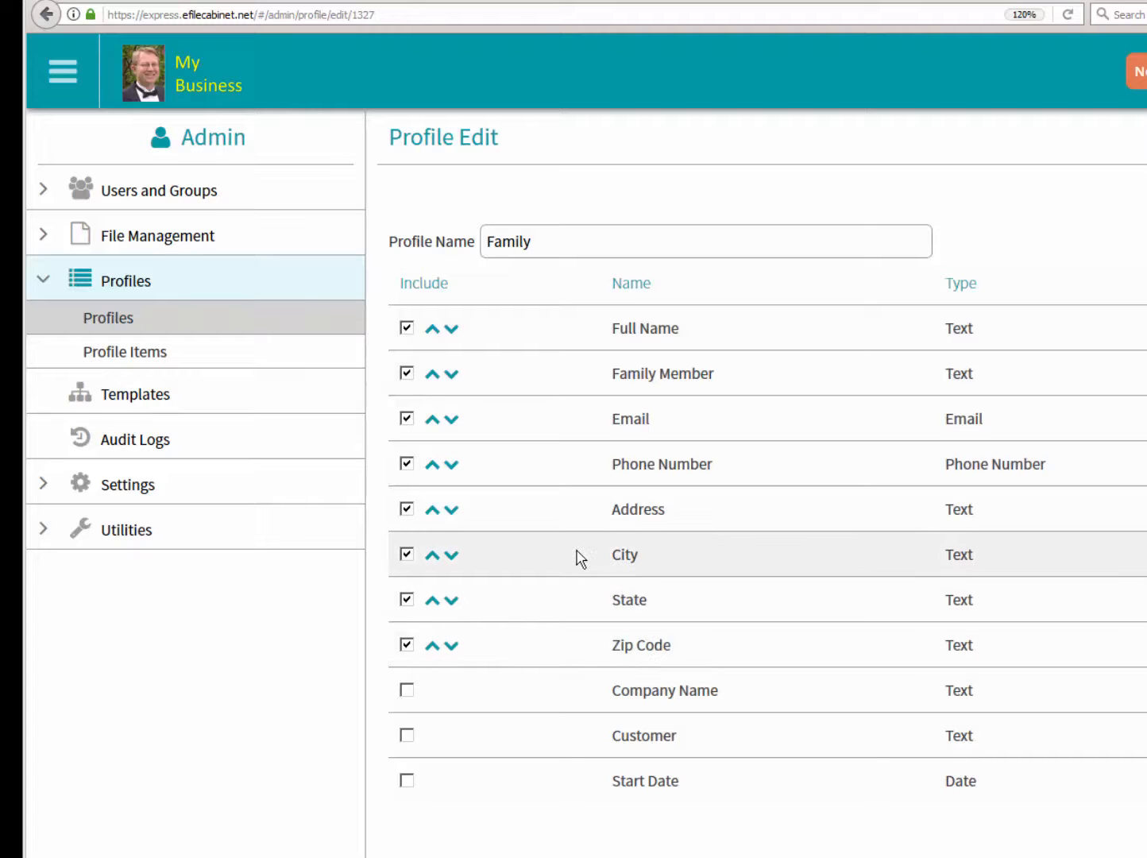
pyautogui.click(87, 318)
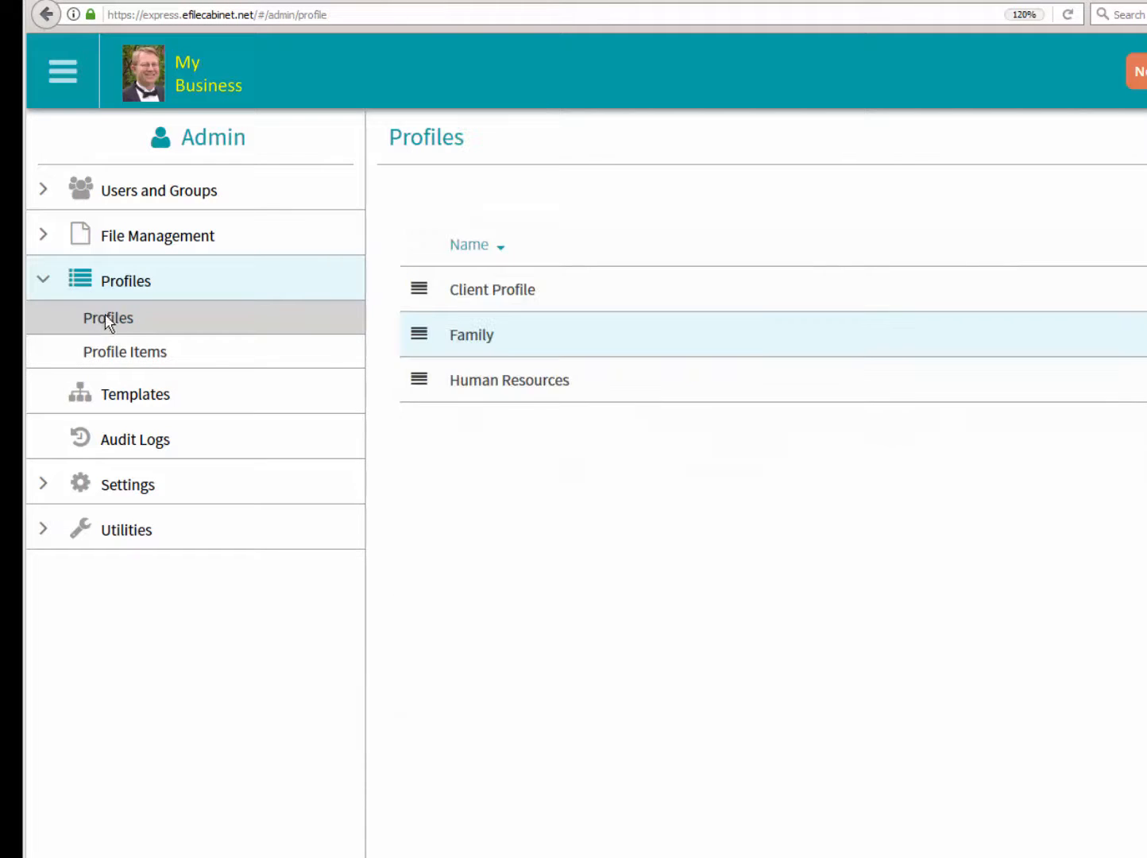
pyautogui.click(479, 385)
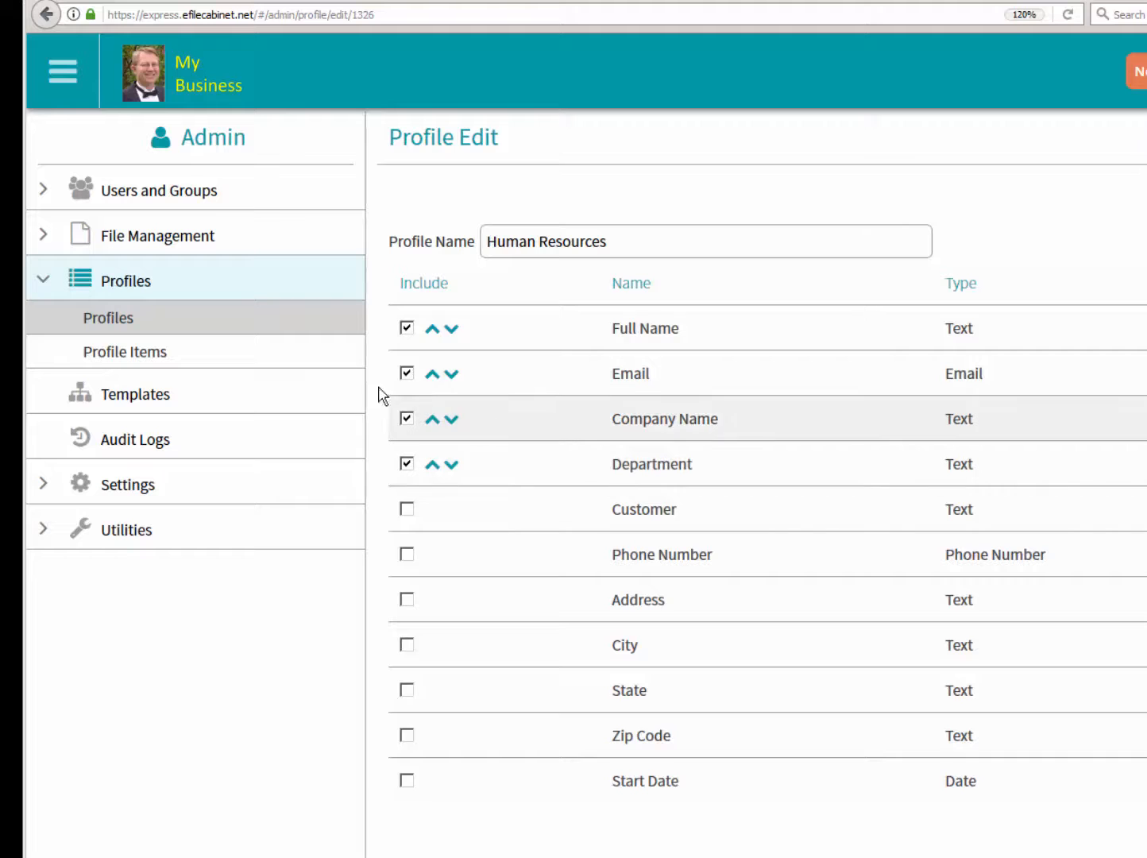
# - Create a profile item named Contact with the type Text and check it in the Profile Items list
pyautogui.click(181, 361)
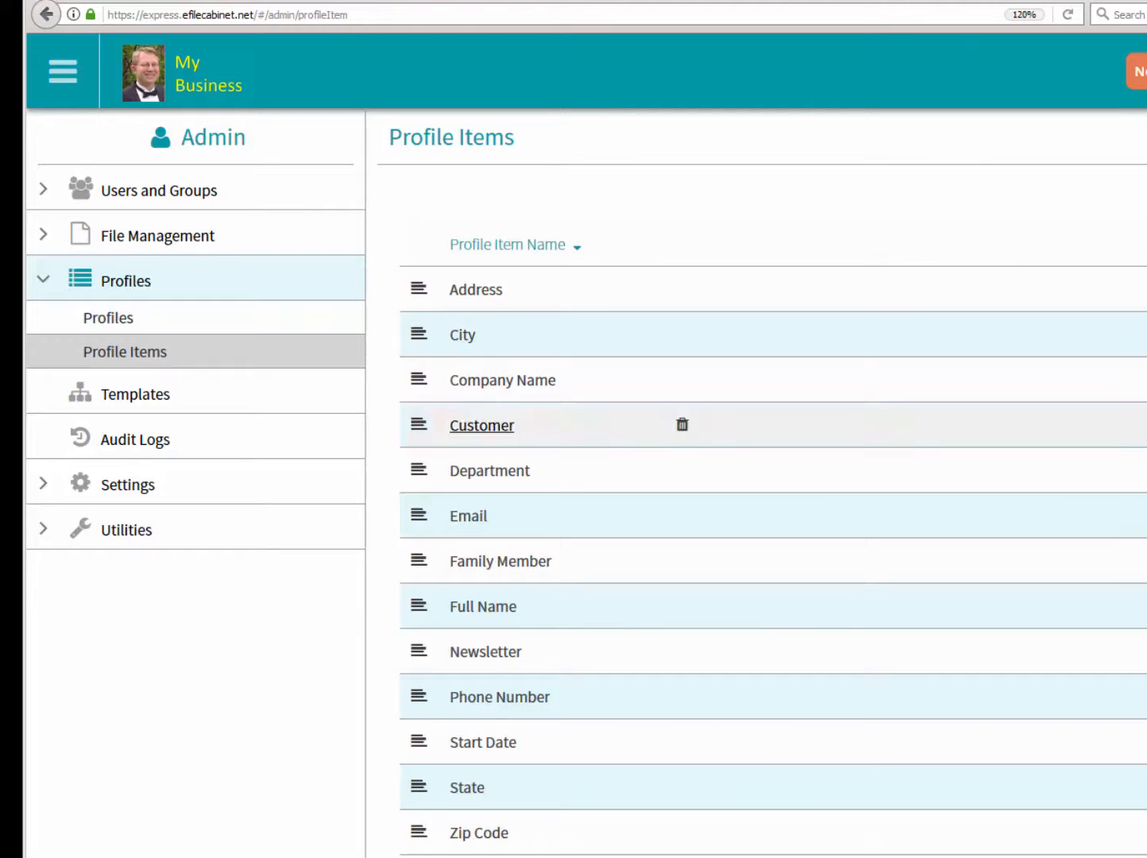
pyautogui.scroll(-1, 773, 542)
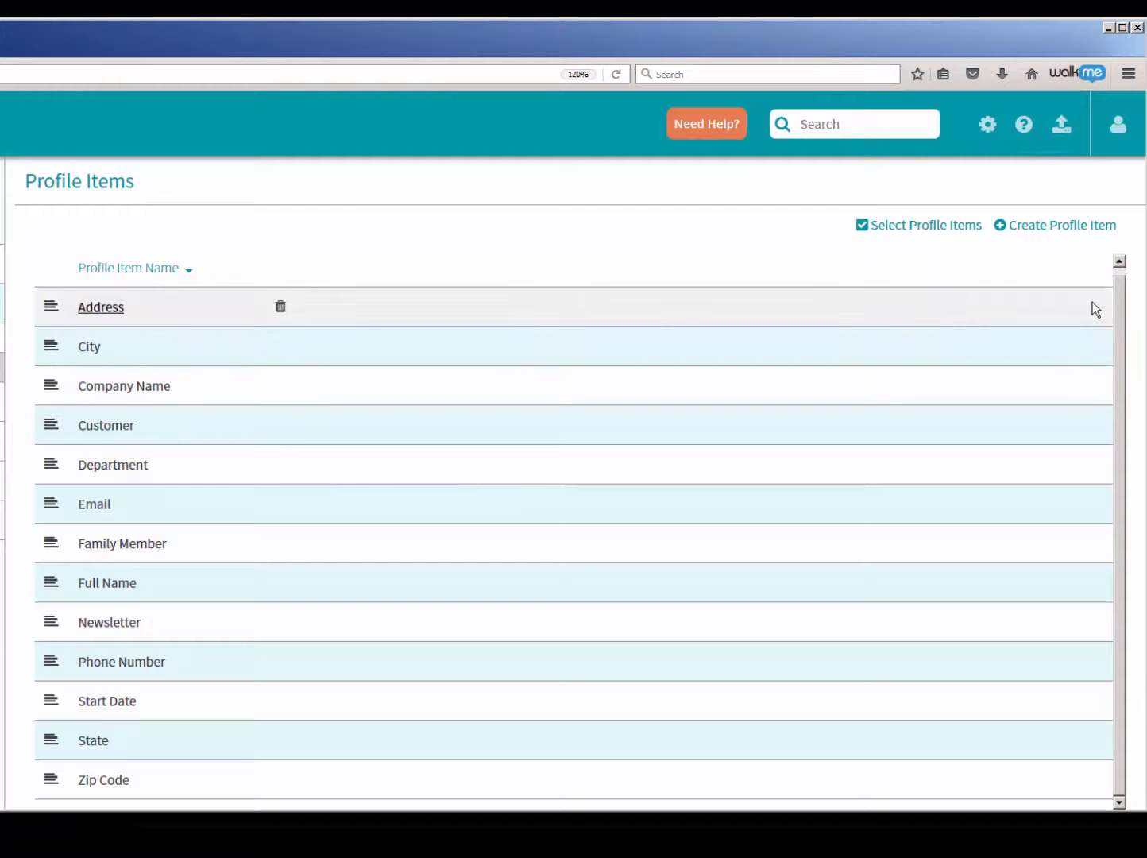
pyautogui.click(1062, 228)
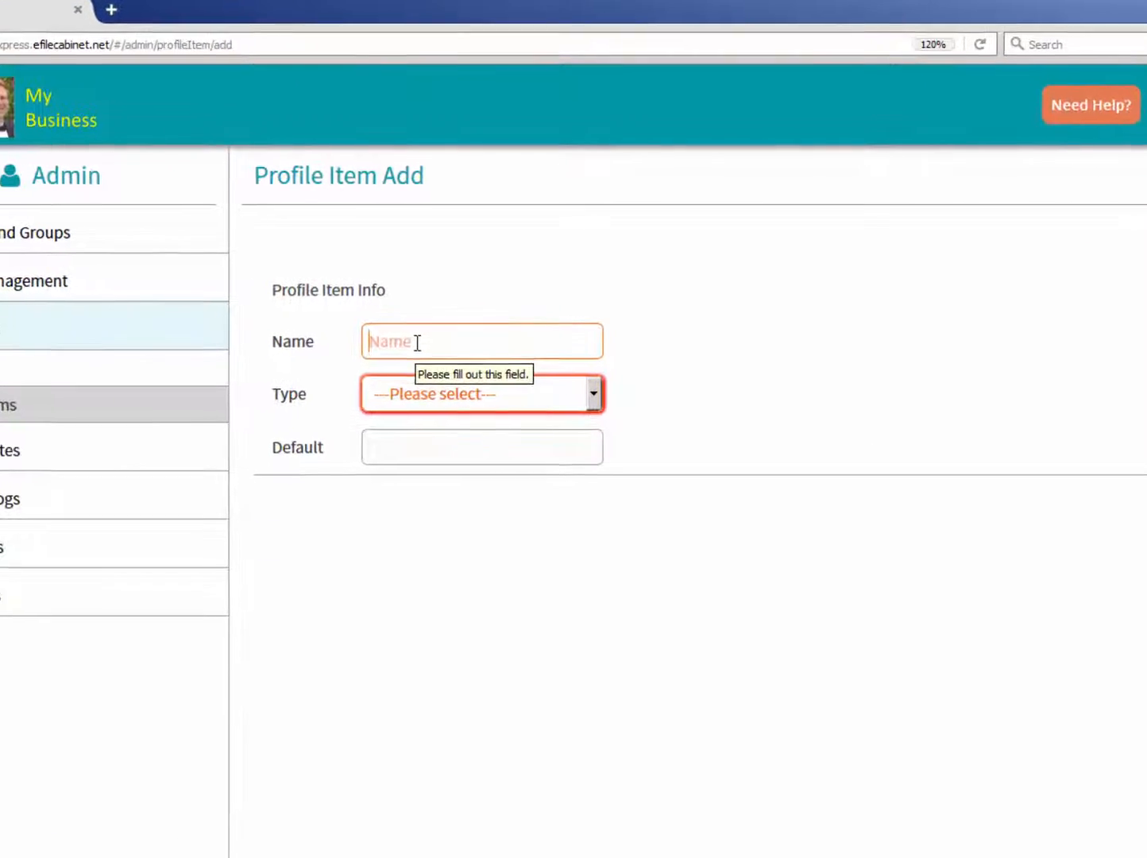
pyautogui.click(417, 343)
pyautogui.write('Conta')
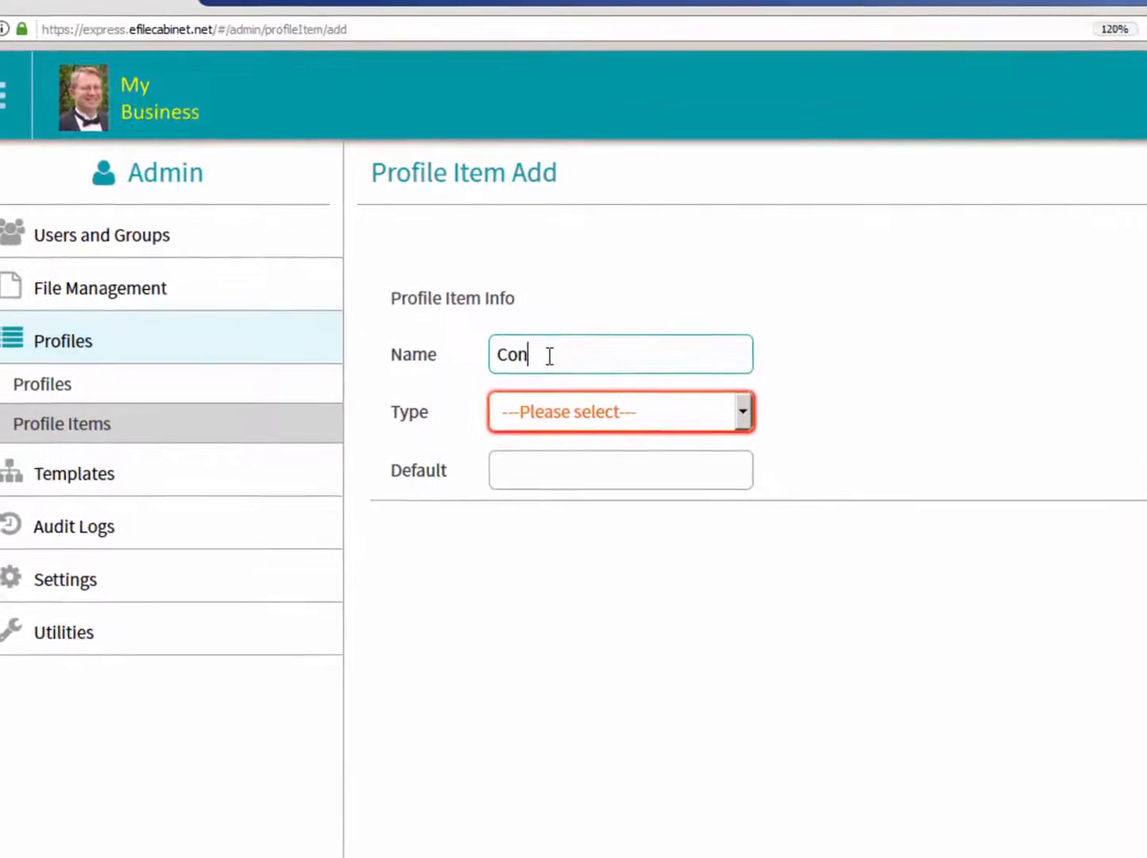
pyautogui.write('ct')
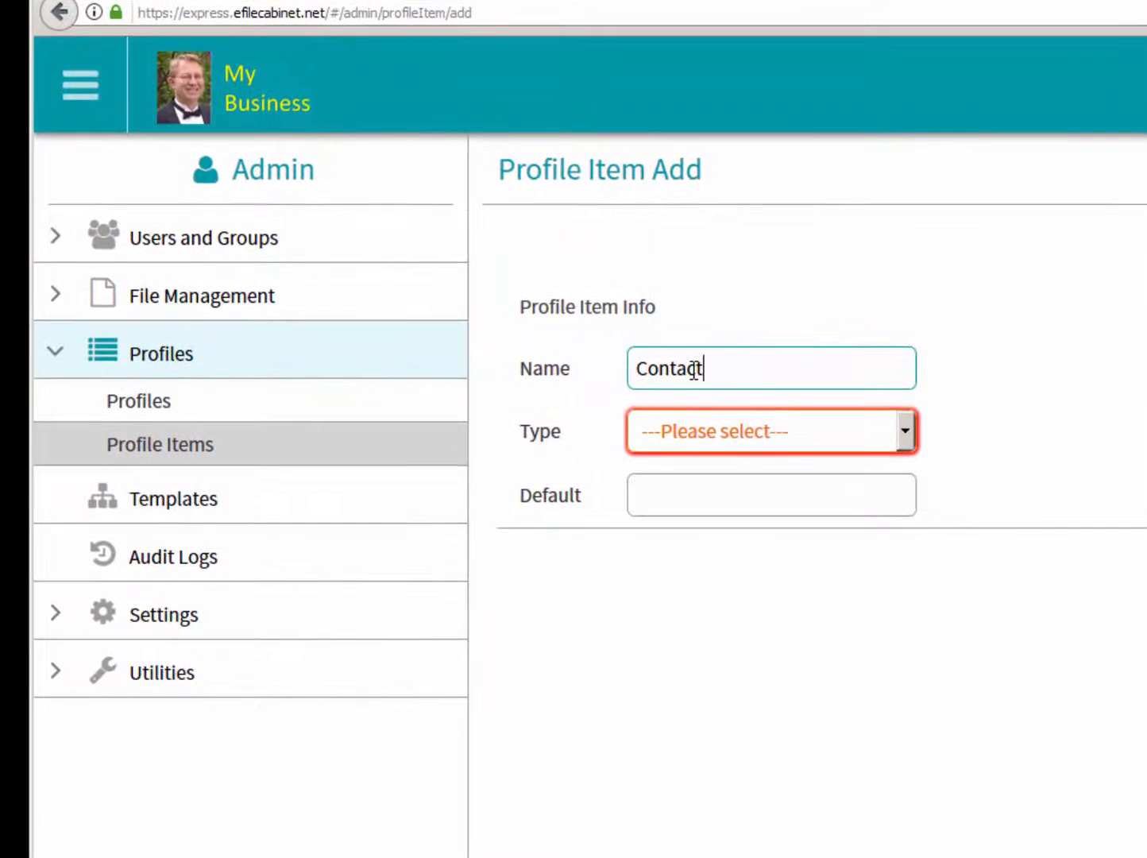
pyautogui.click(904, 433)
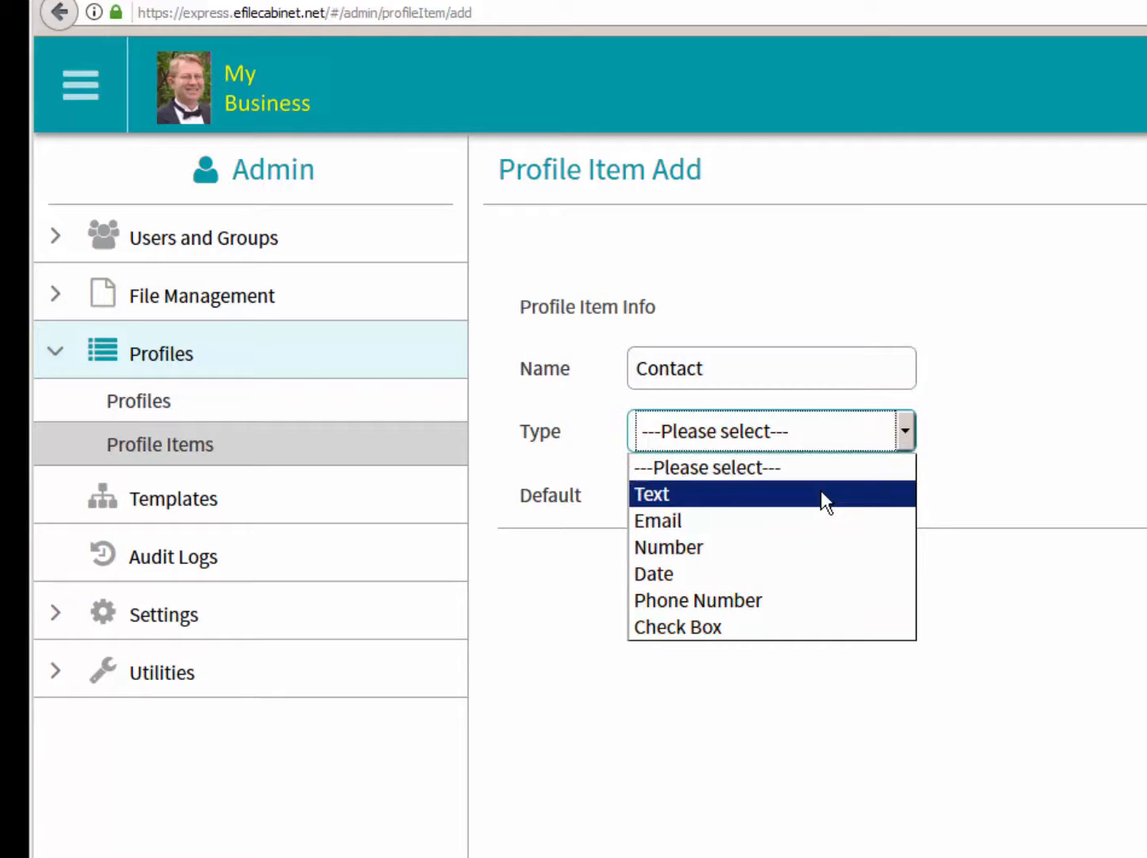
pyautogui.click(822, 492)
pyautogui.click(904, 433)
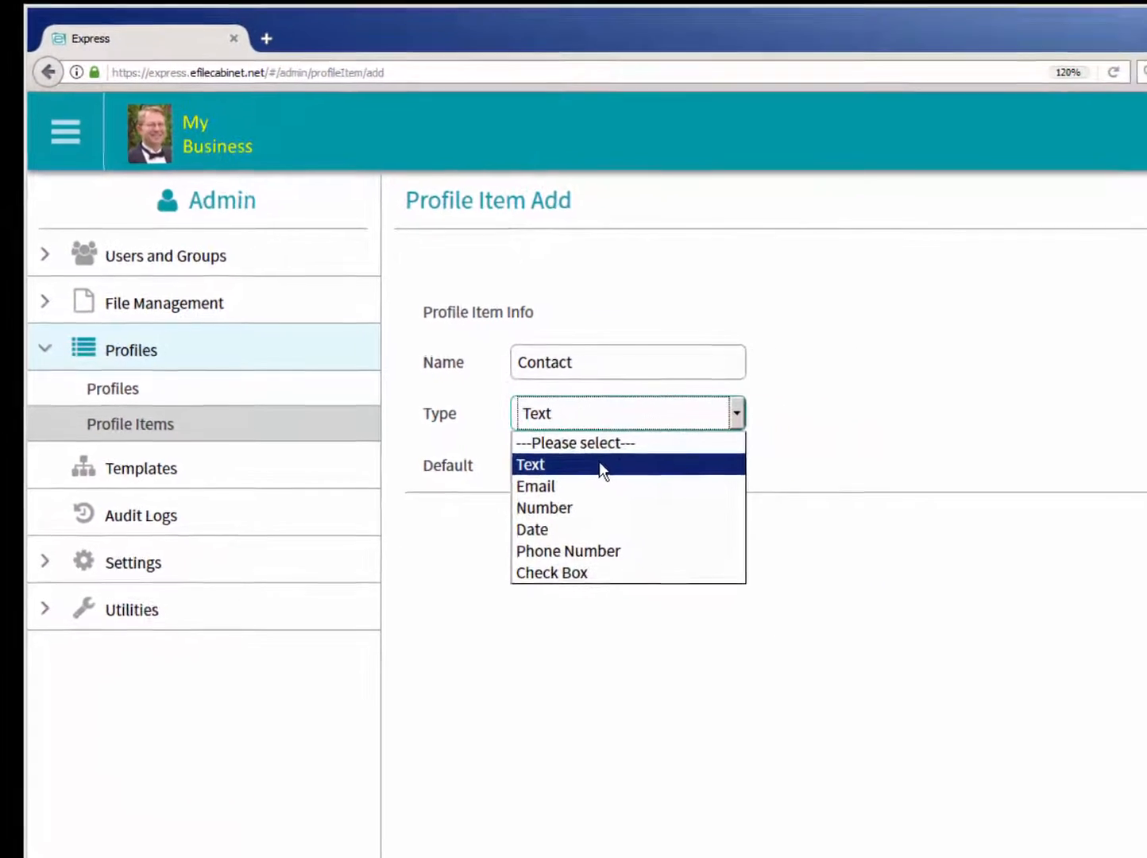
pyautogui.click(600, 464)
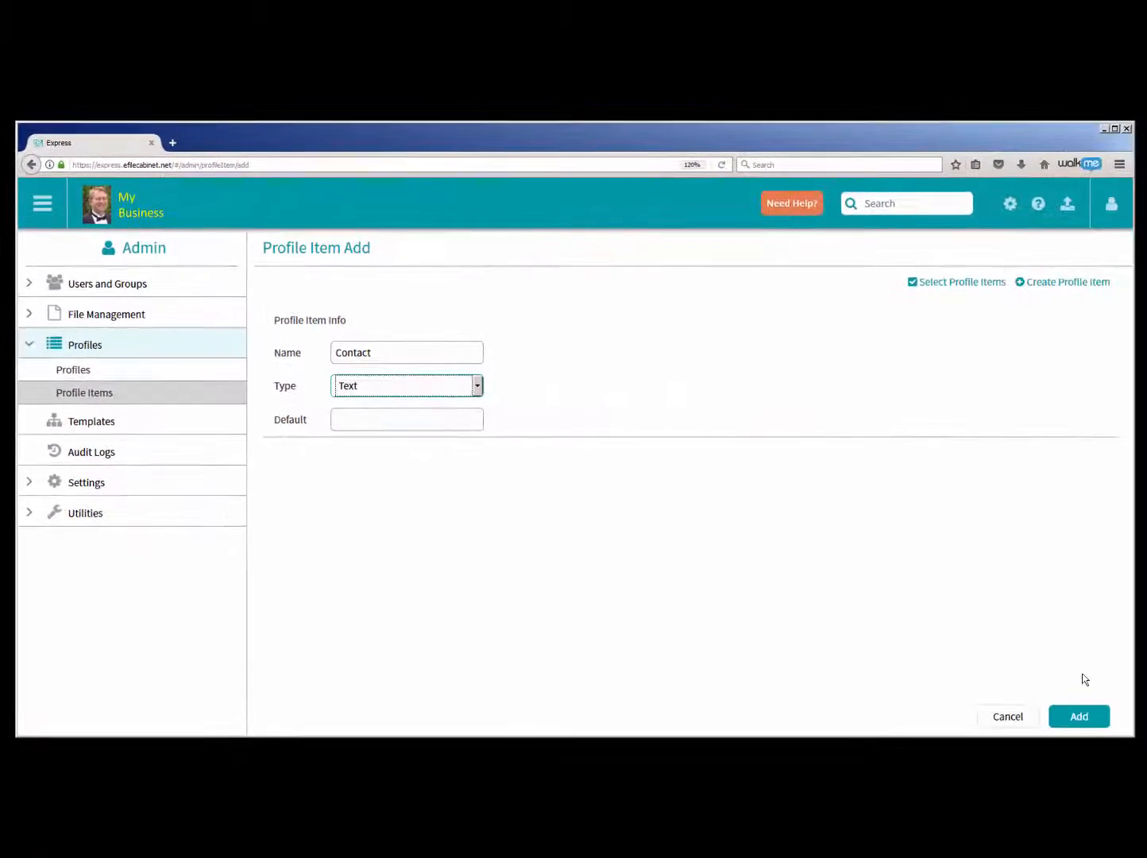
pyautogui.click(1079, 716)
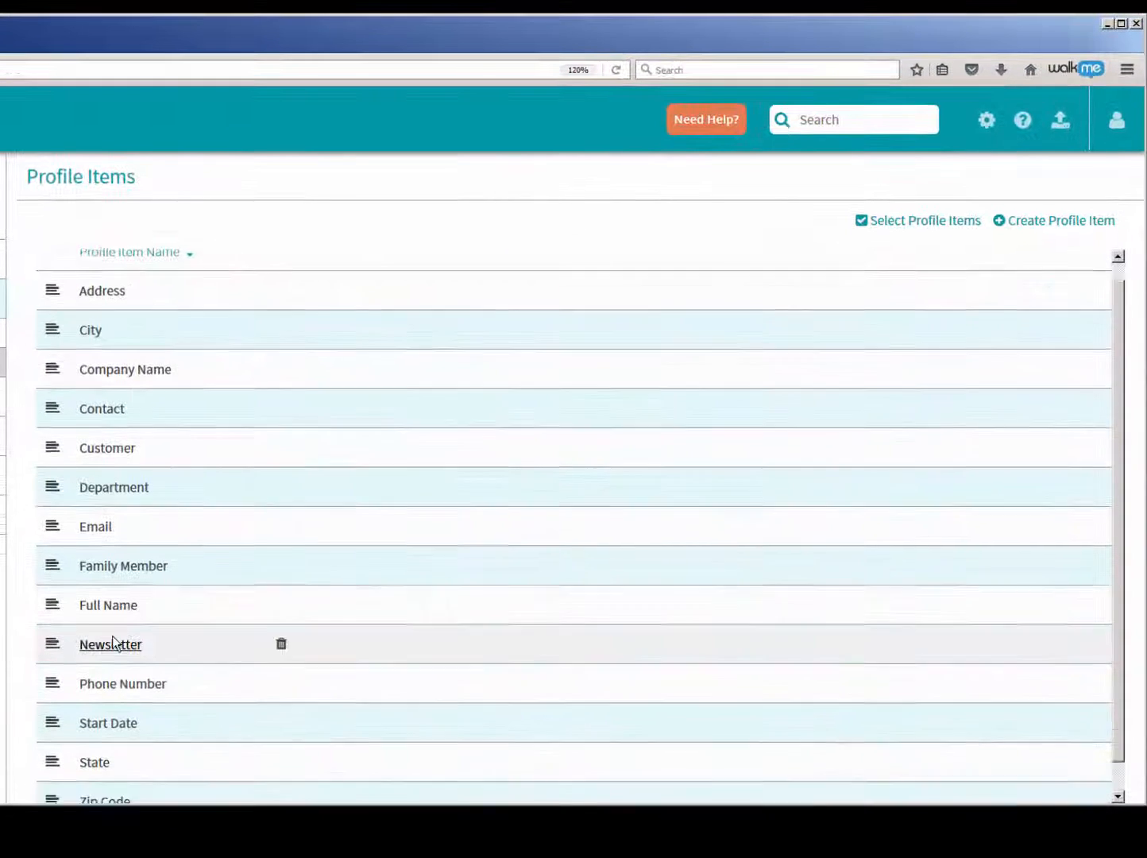
pyautogui.scroll(-1, 124, 651)
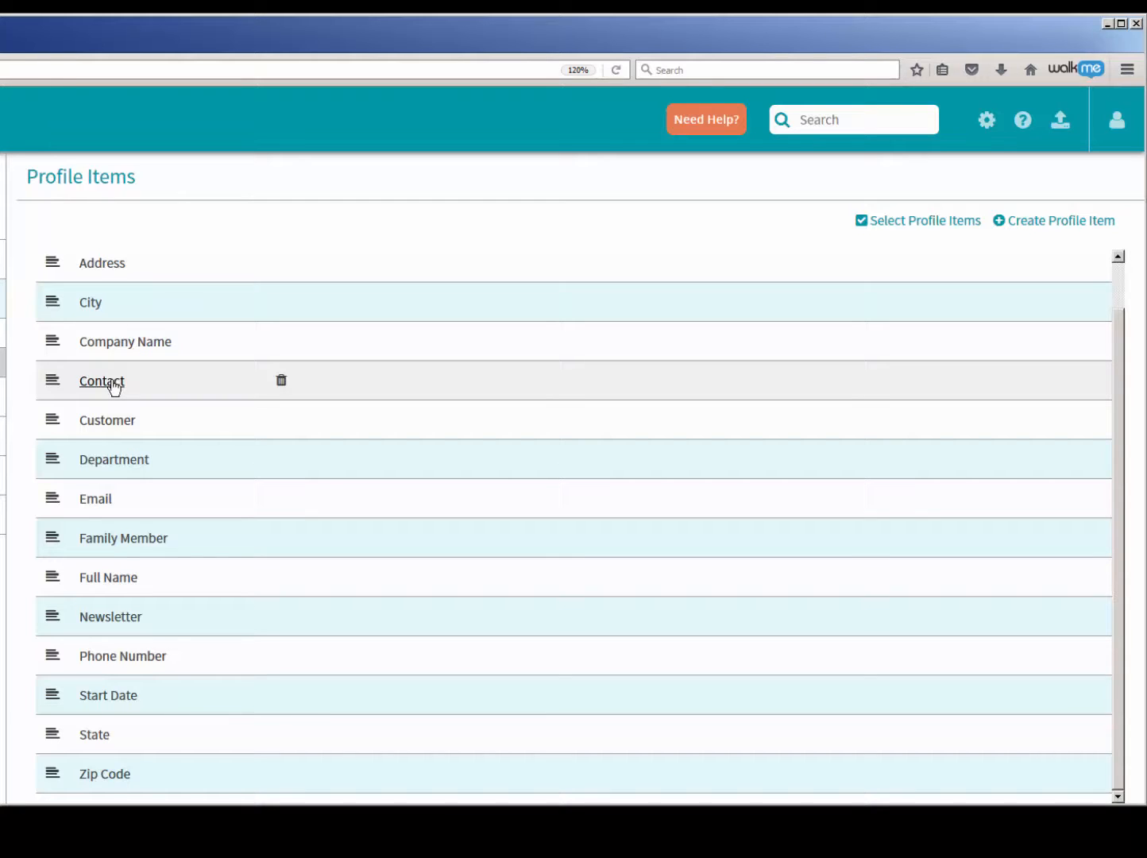
# - Create another profile item named Vendor with the type Text
pyautogui.click(1045, 223)
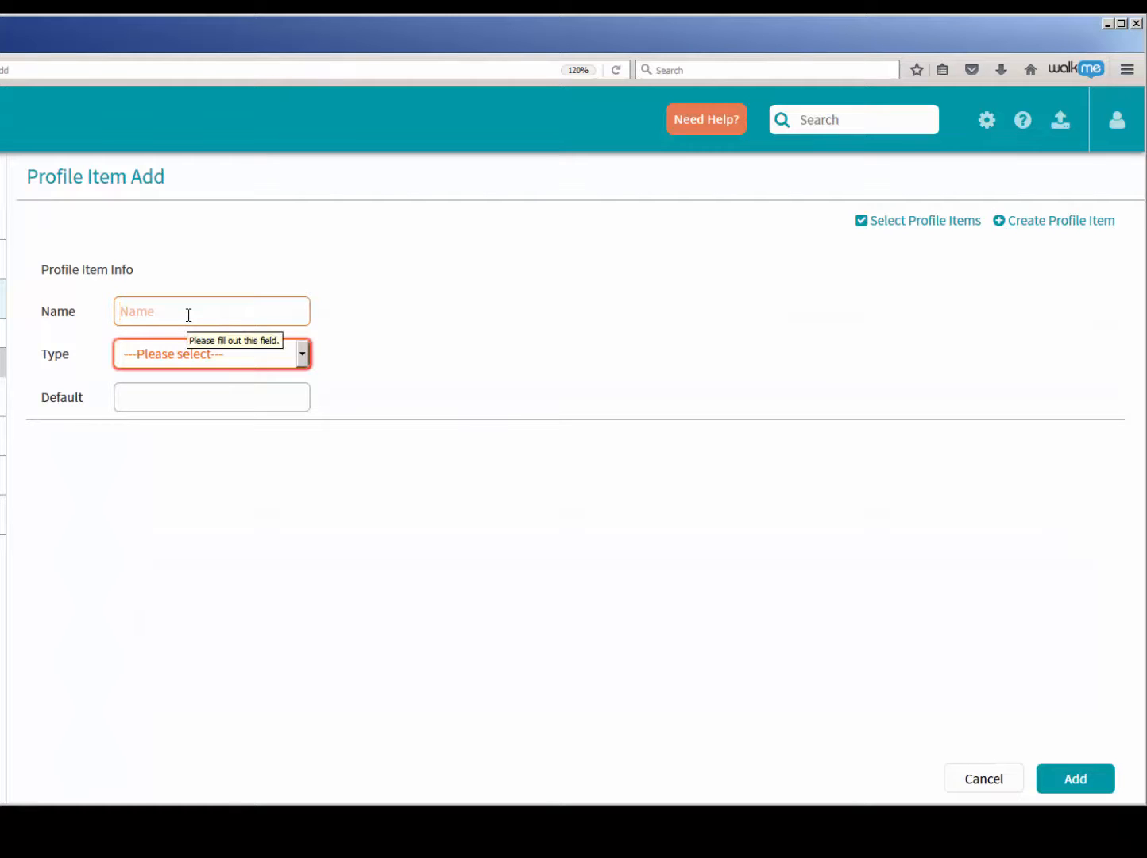
pyautogui.write('Vendor')
pyautogui.click(302, 354)
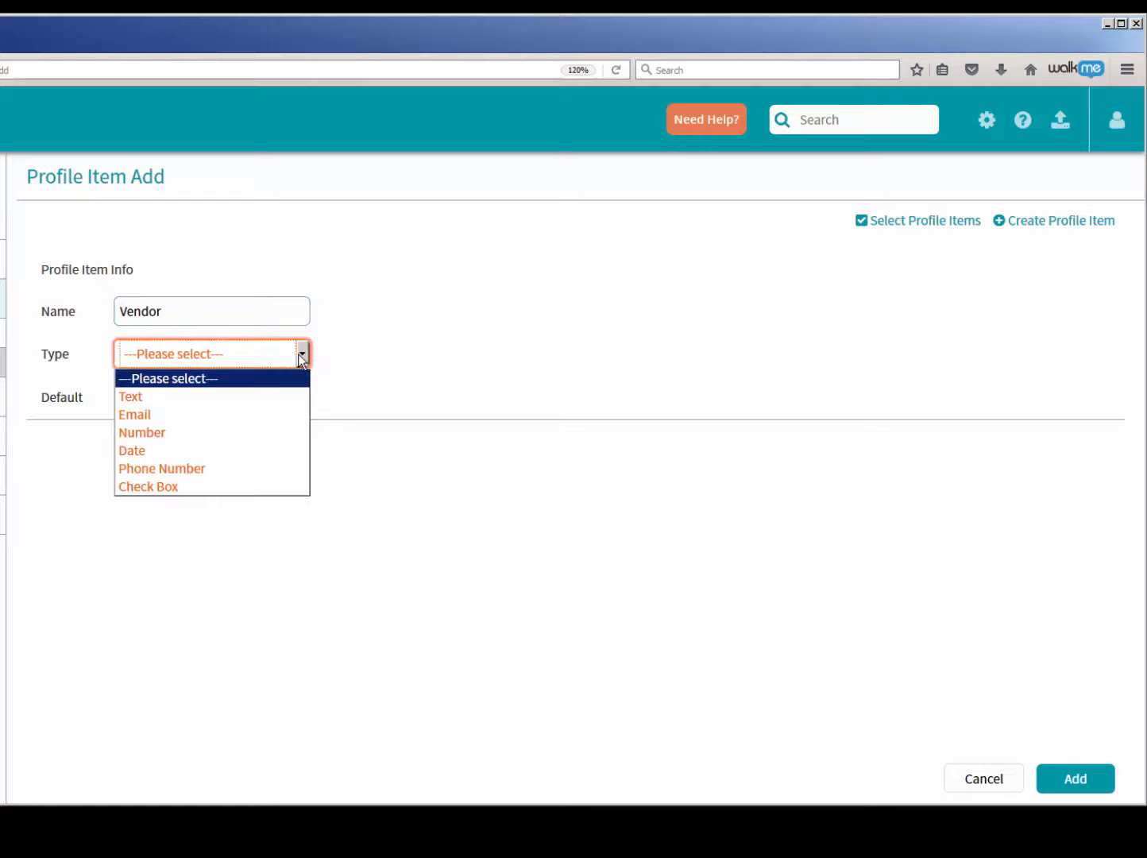
pyautogui.click(255, 399)
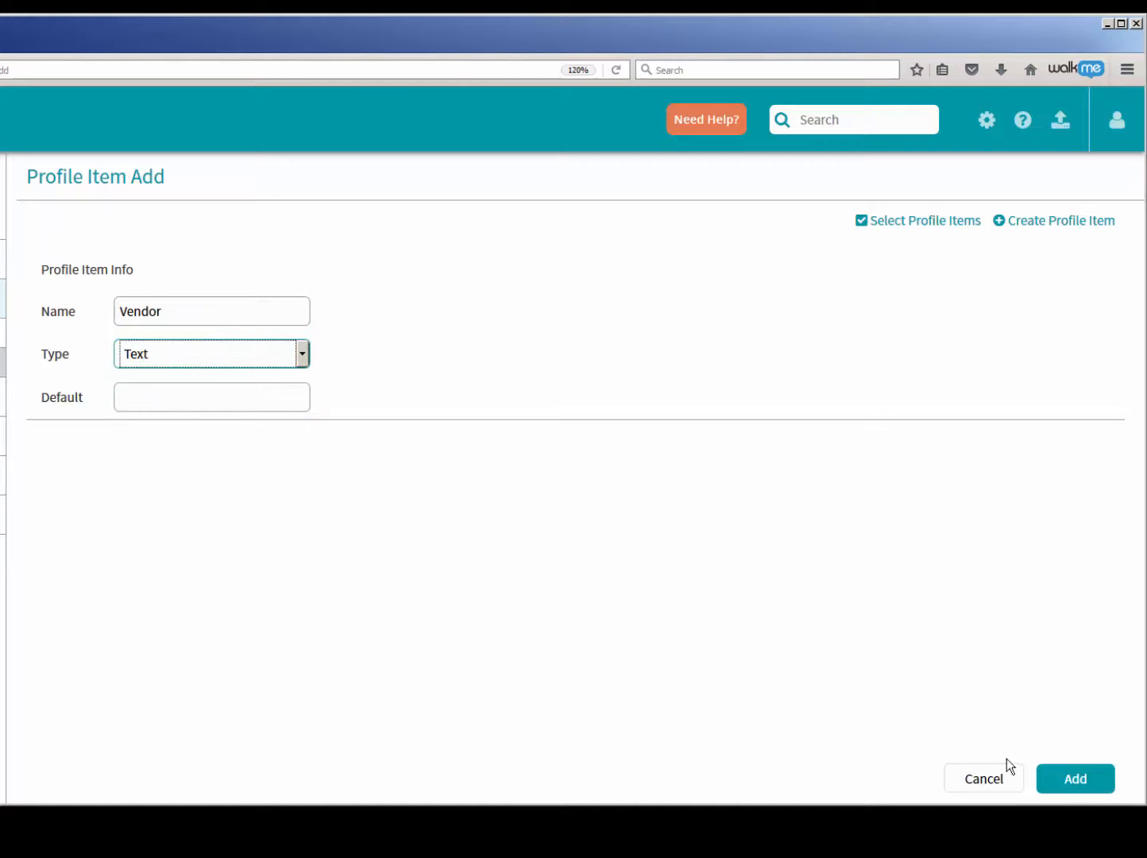
pyautogui.click(1077, 780)
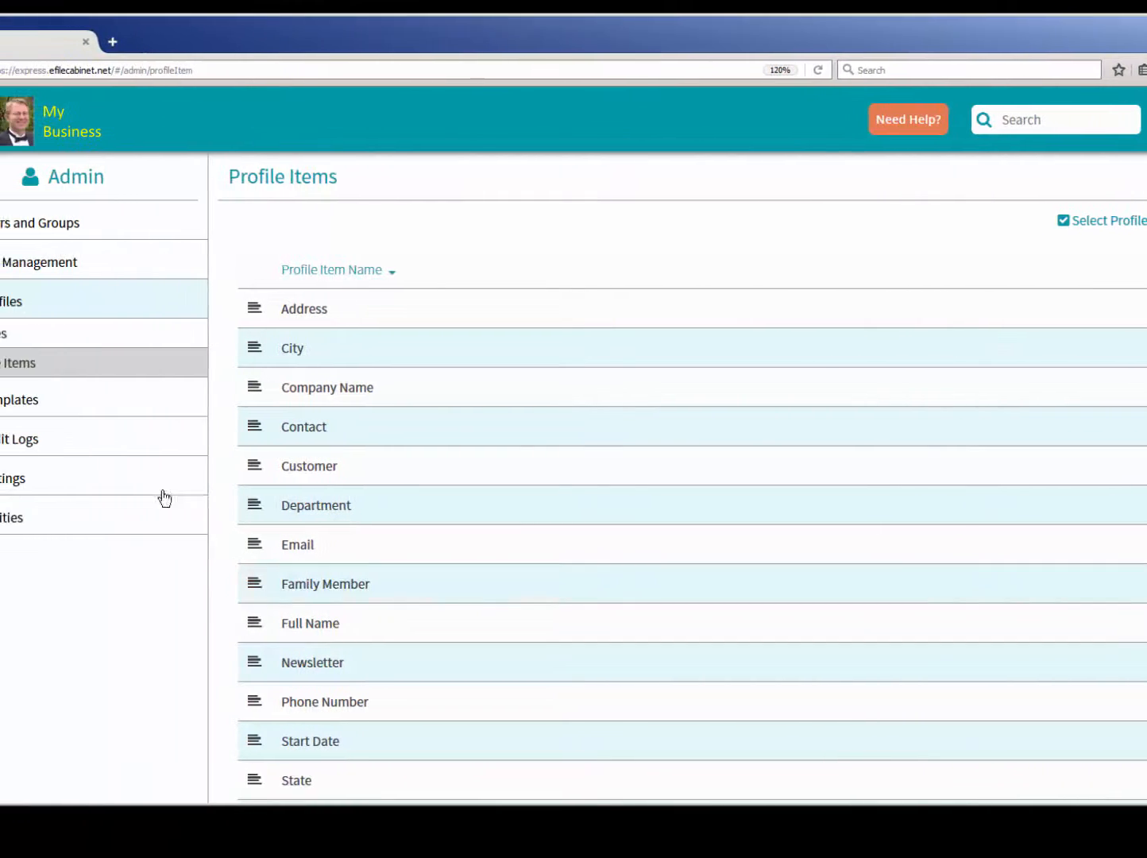
# - Start a new profile named Vendor and include the Contact, Phone Number, Email and Vendor items
pyautogui.click(102, 337)
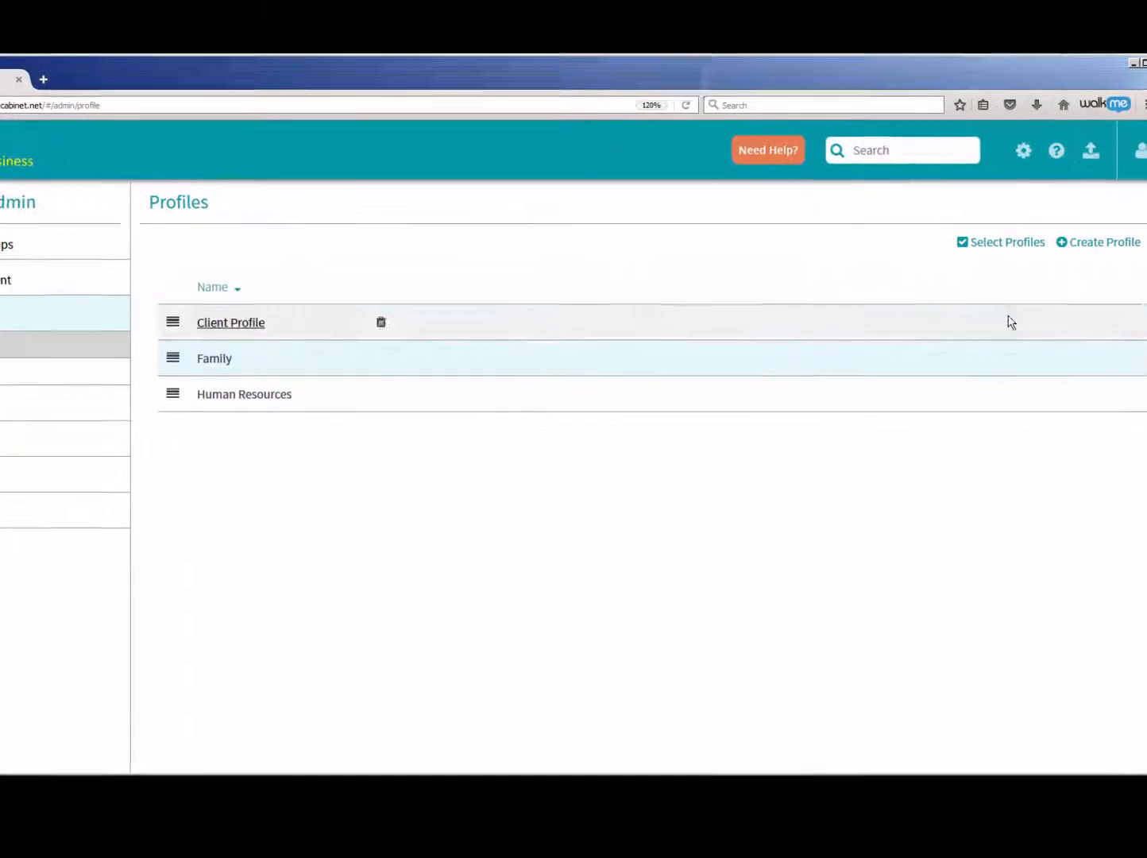
pyautogui.click(1083, 246)
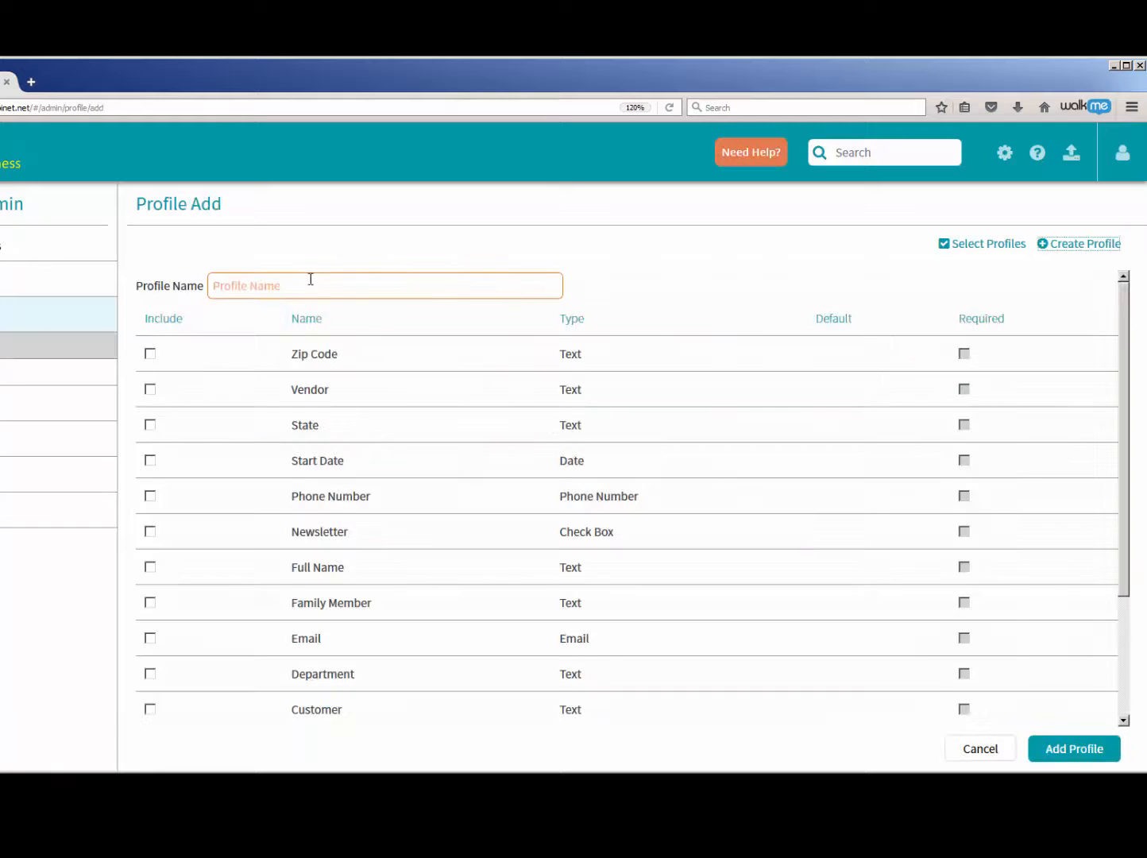
pyautogui.write('Vendor')
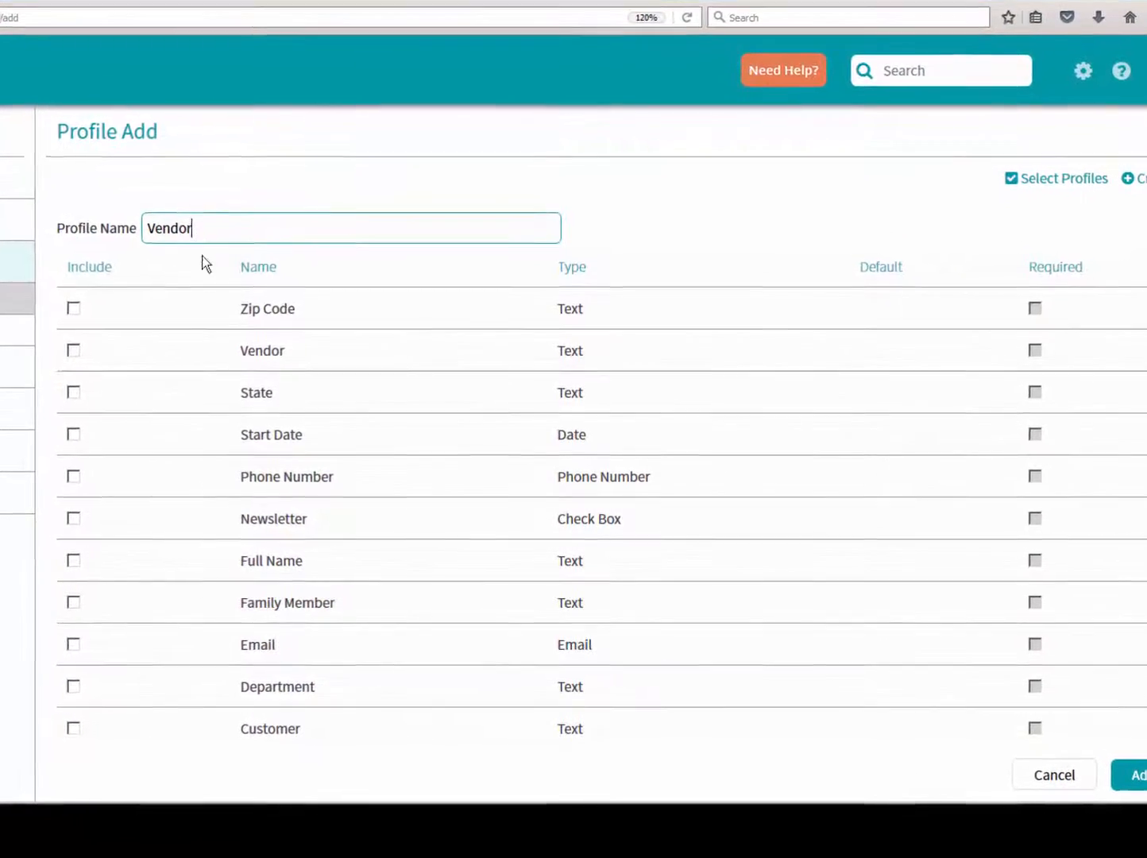
pyautogui.scroll(-3, 222, 517)
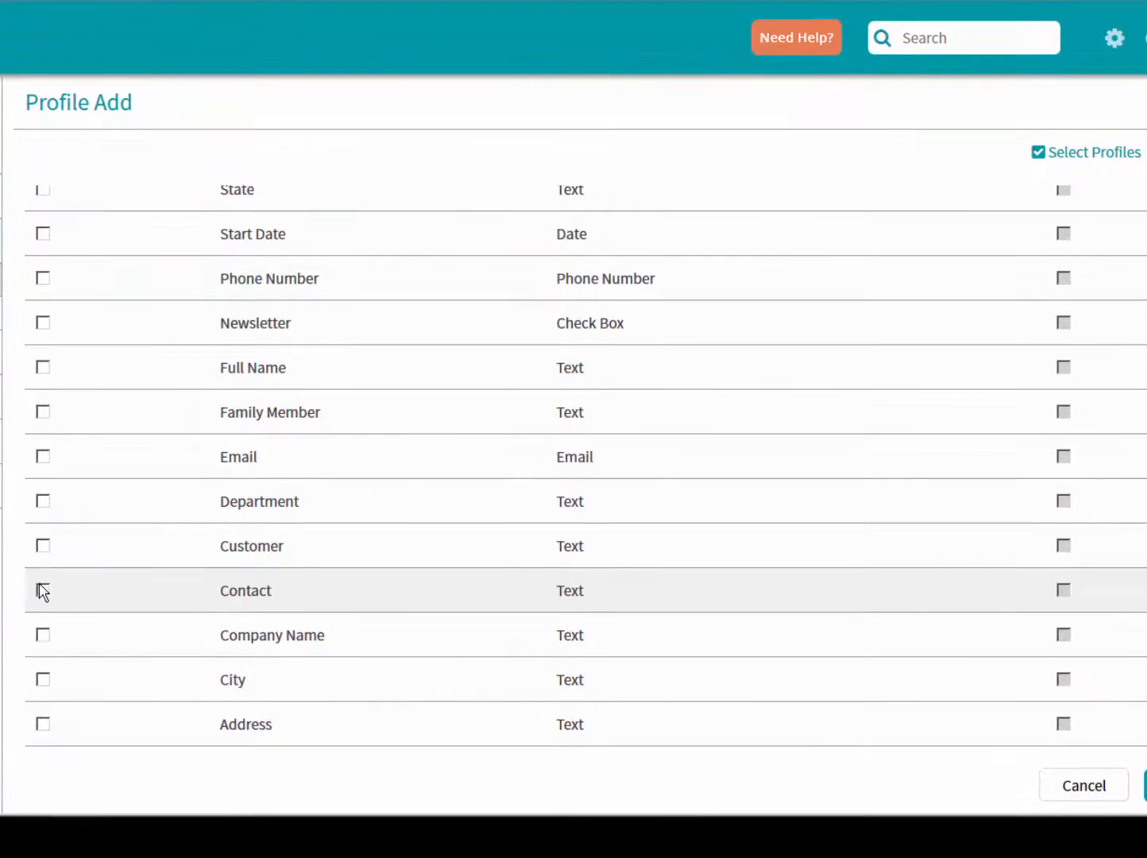
pyautogui.click(43, 591)
pyautogui.scroll(3, 153, 532)
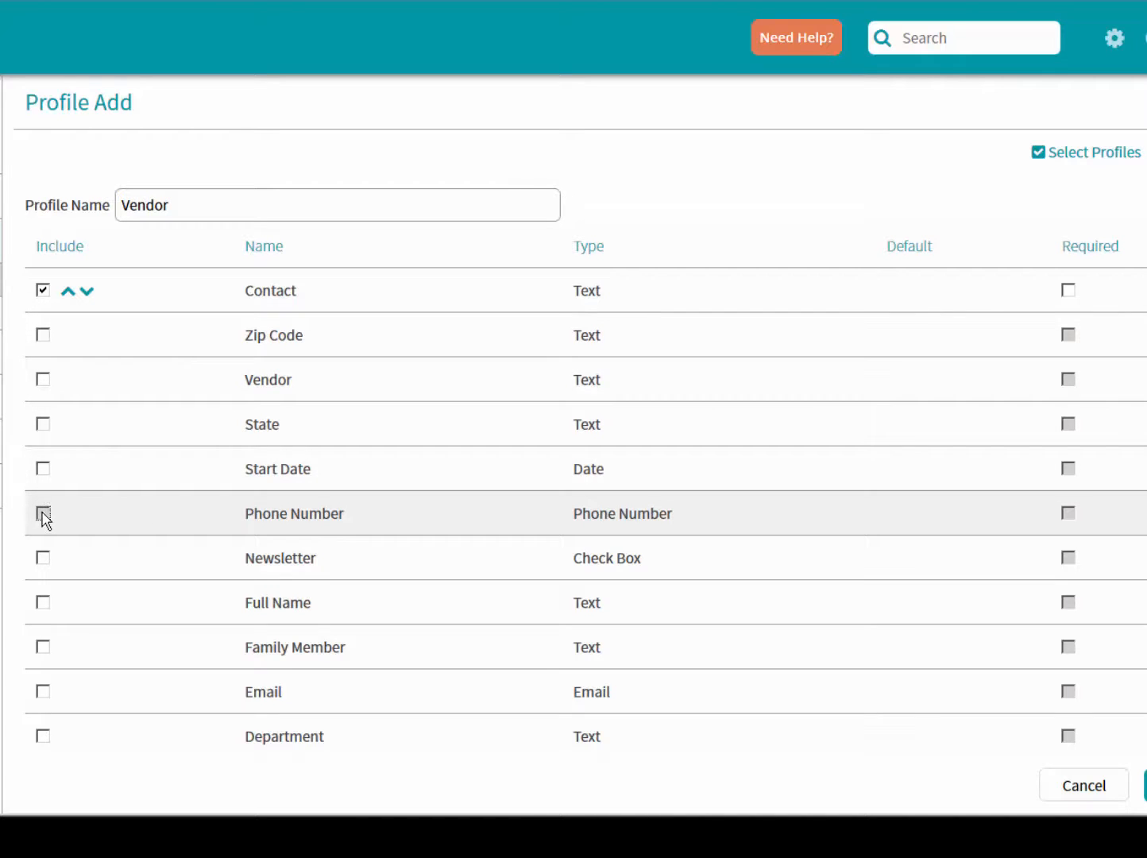
pyautogui.click(43, 513)
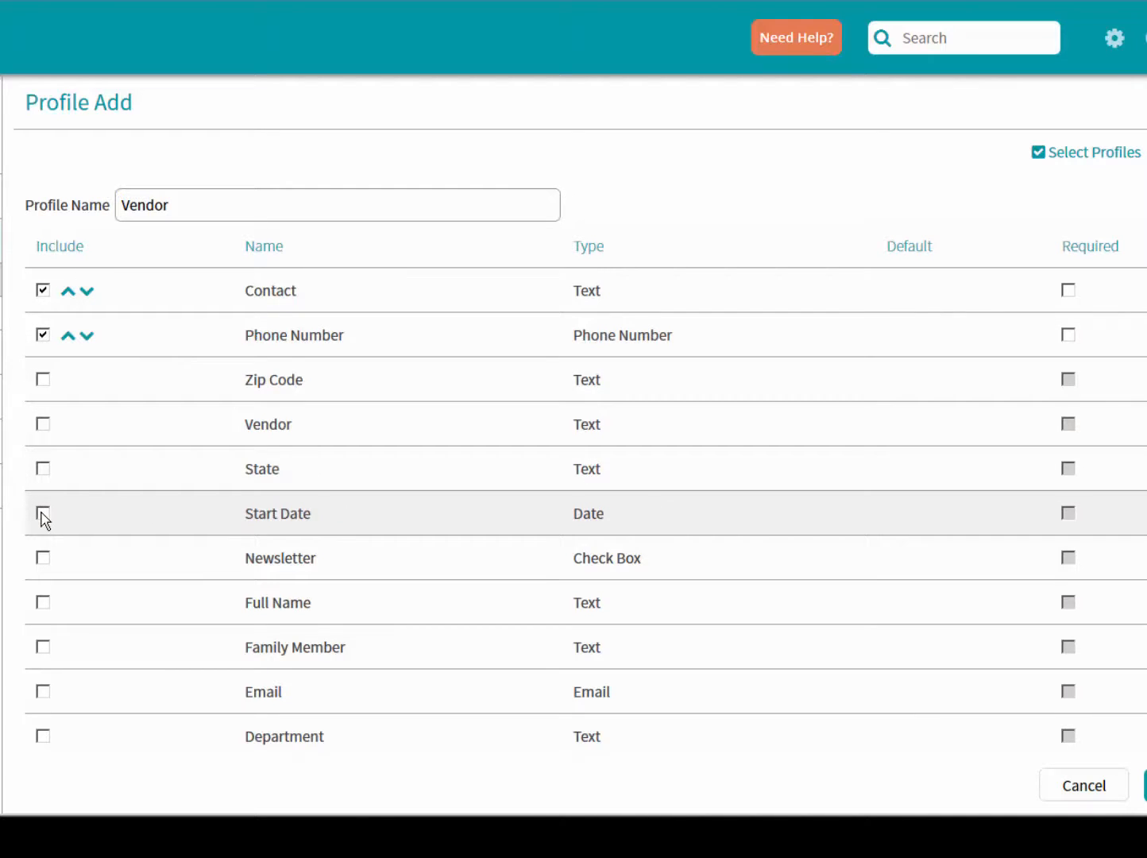
pyautogui.click(43, 691)
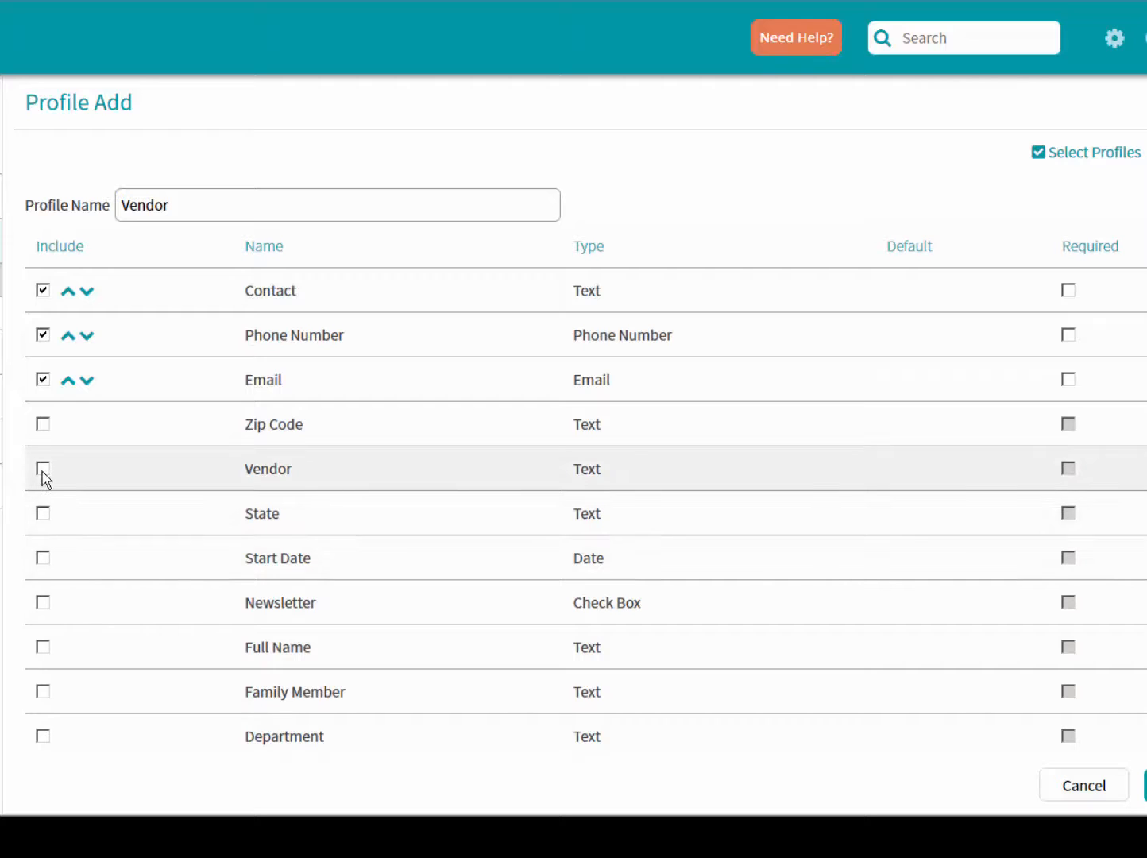
pyautogui.click(43, 470)
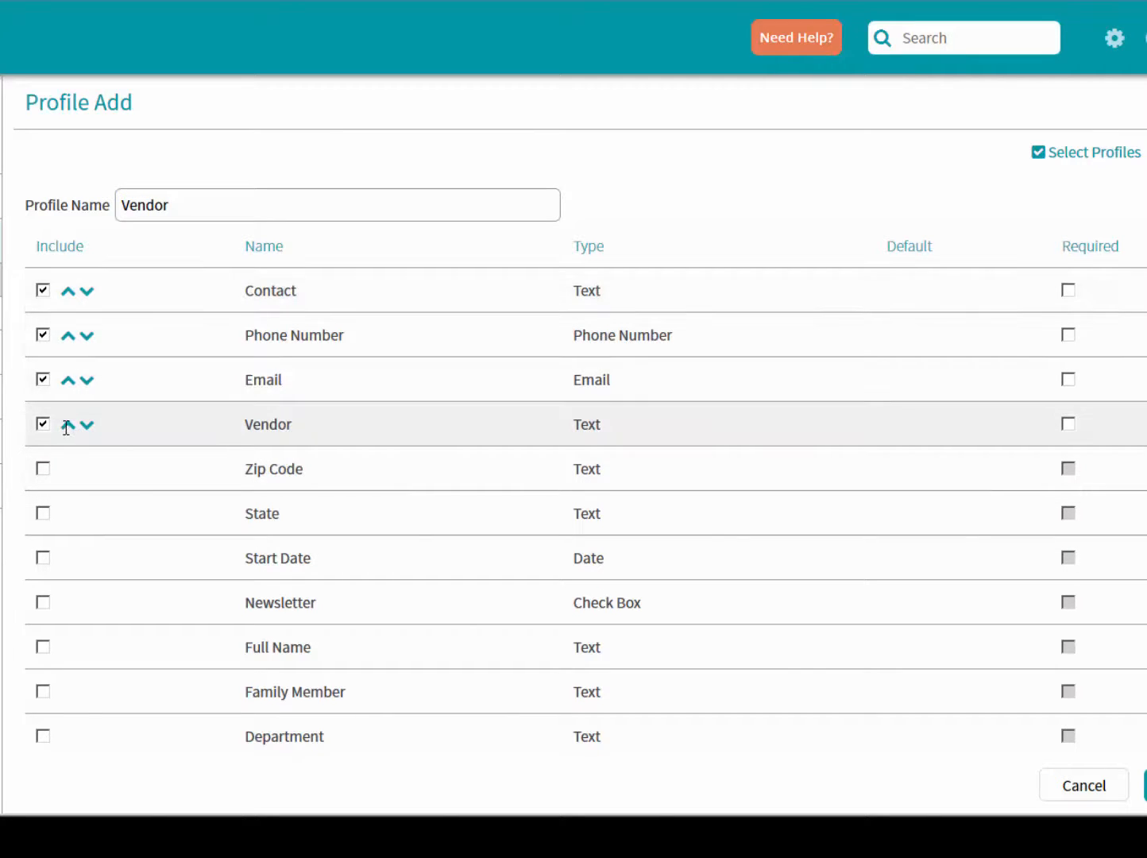
# - Move the Vendor item to the first place above Contact and add the profile
pyautogui.click(66, 425)
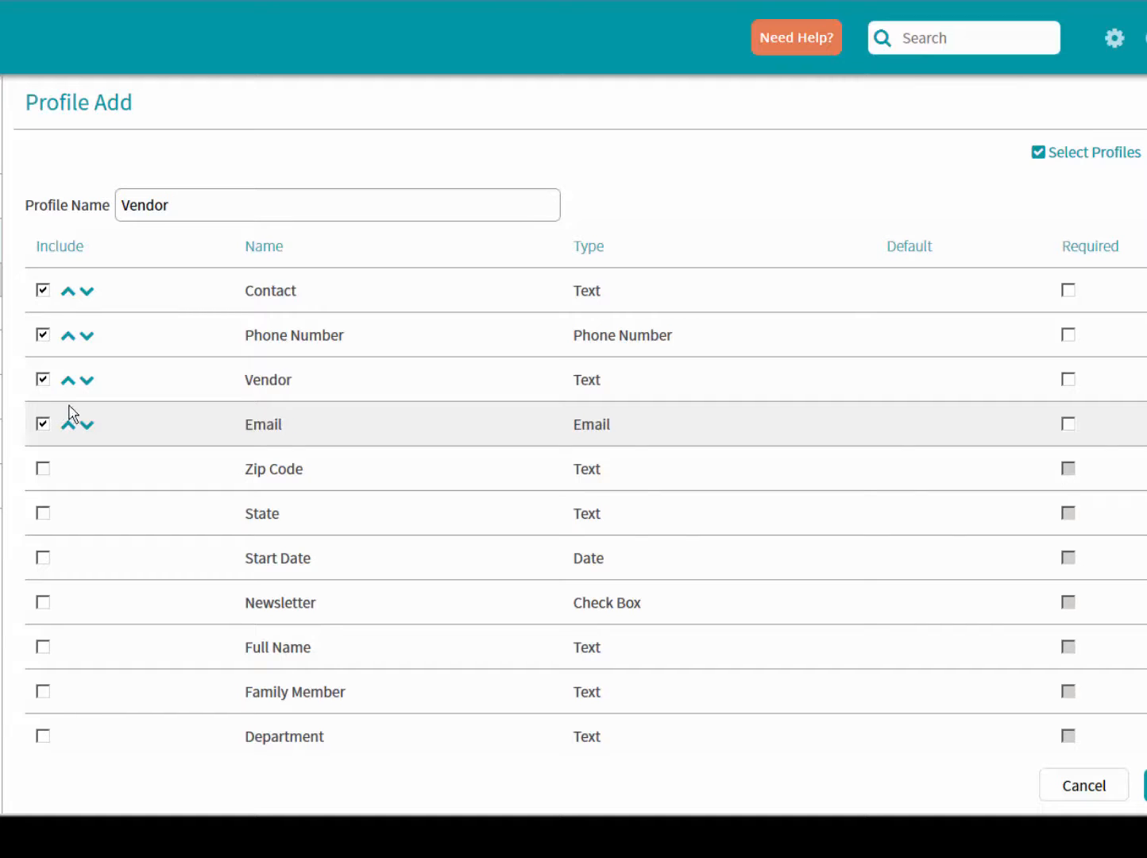
pyautogui.click(68, 379)
pyautogui.click(69, 336)
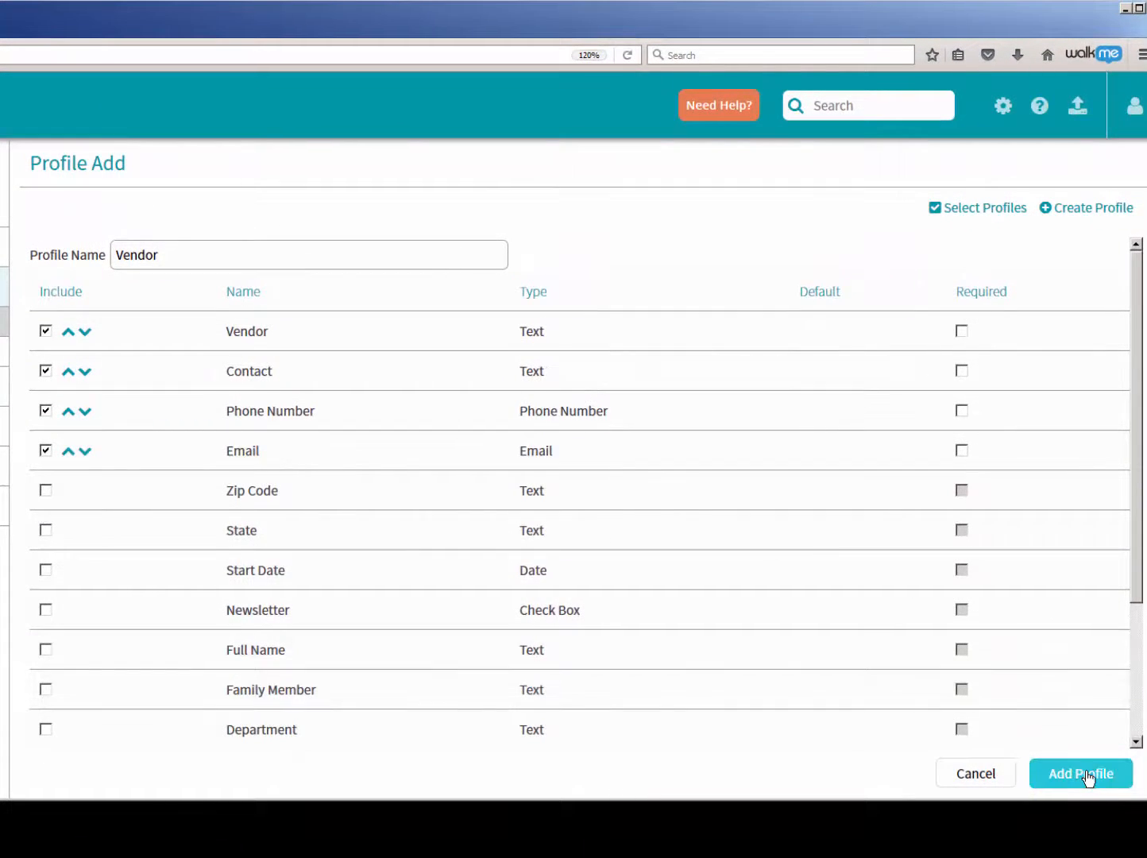
pyautogui.click(1096, 774)
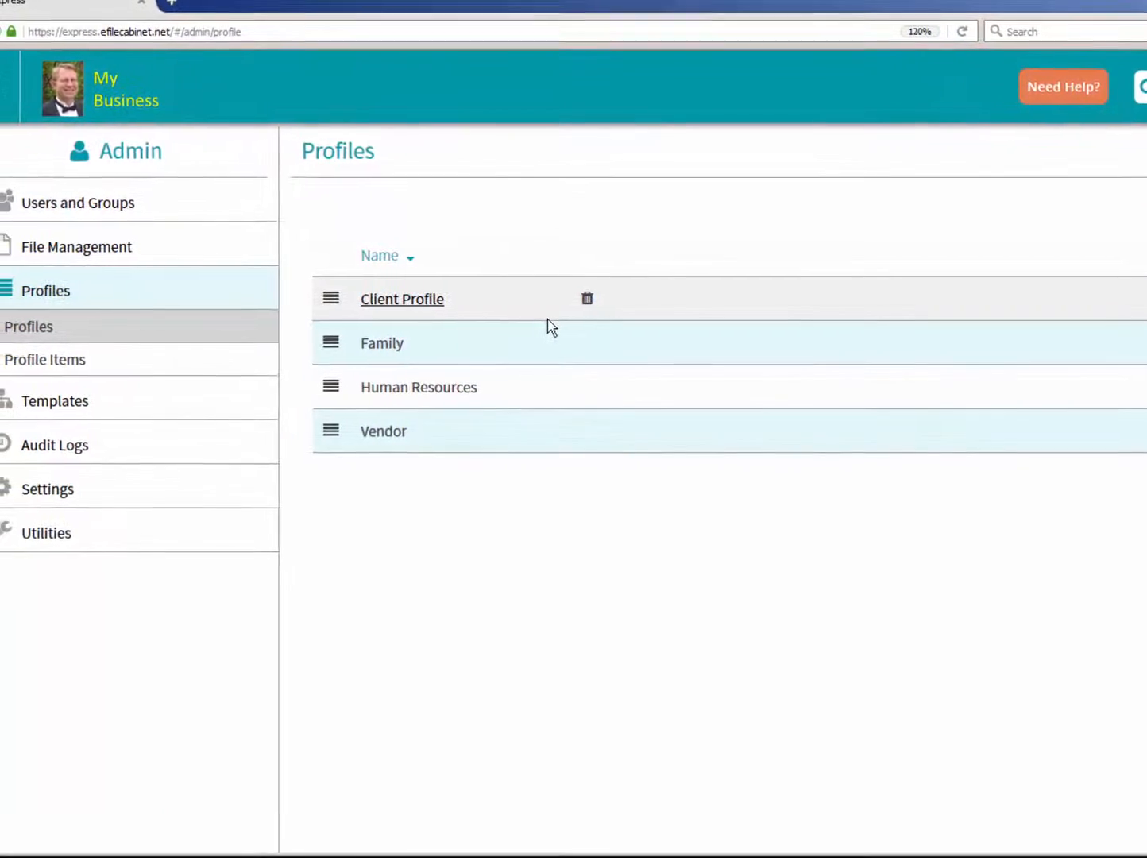
# - Sort the guests by display name and review the first guest's Family profile, group membership and item permissions
pyautogui.click(137, 206)
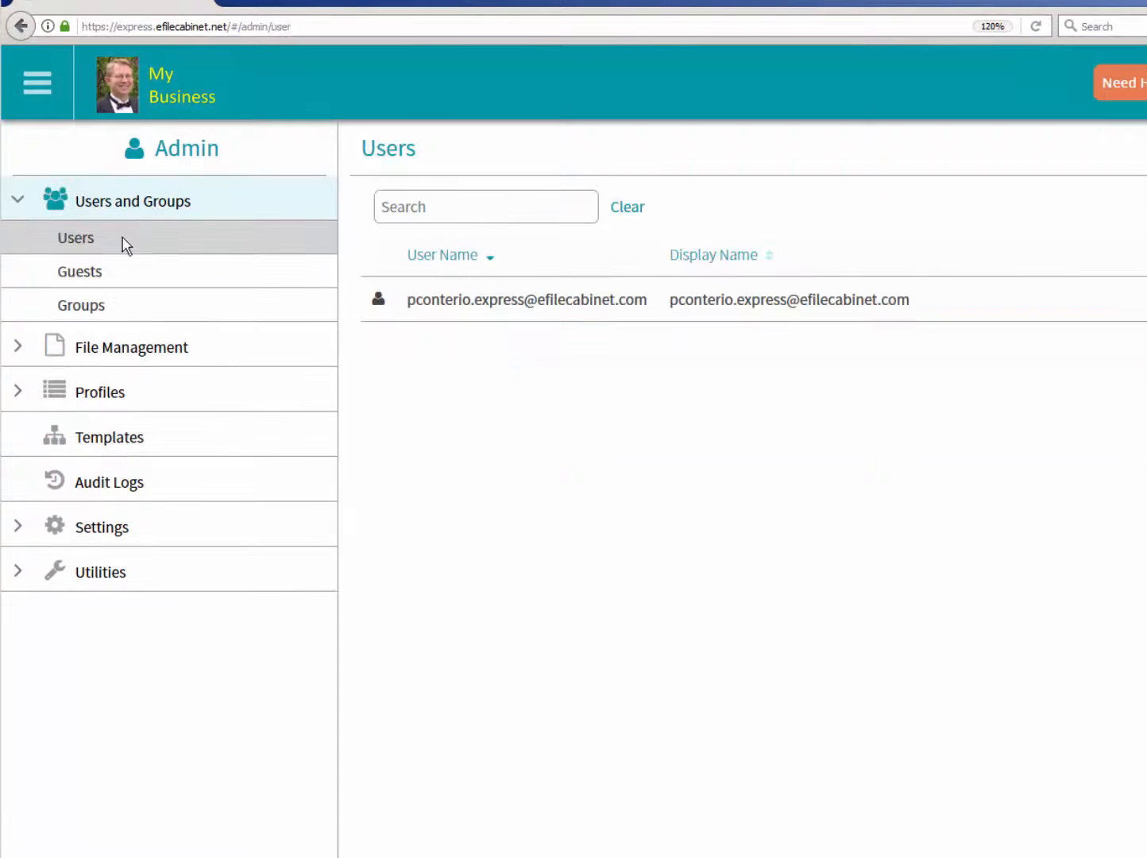
pyautogui.click(109, 287)
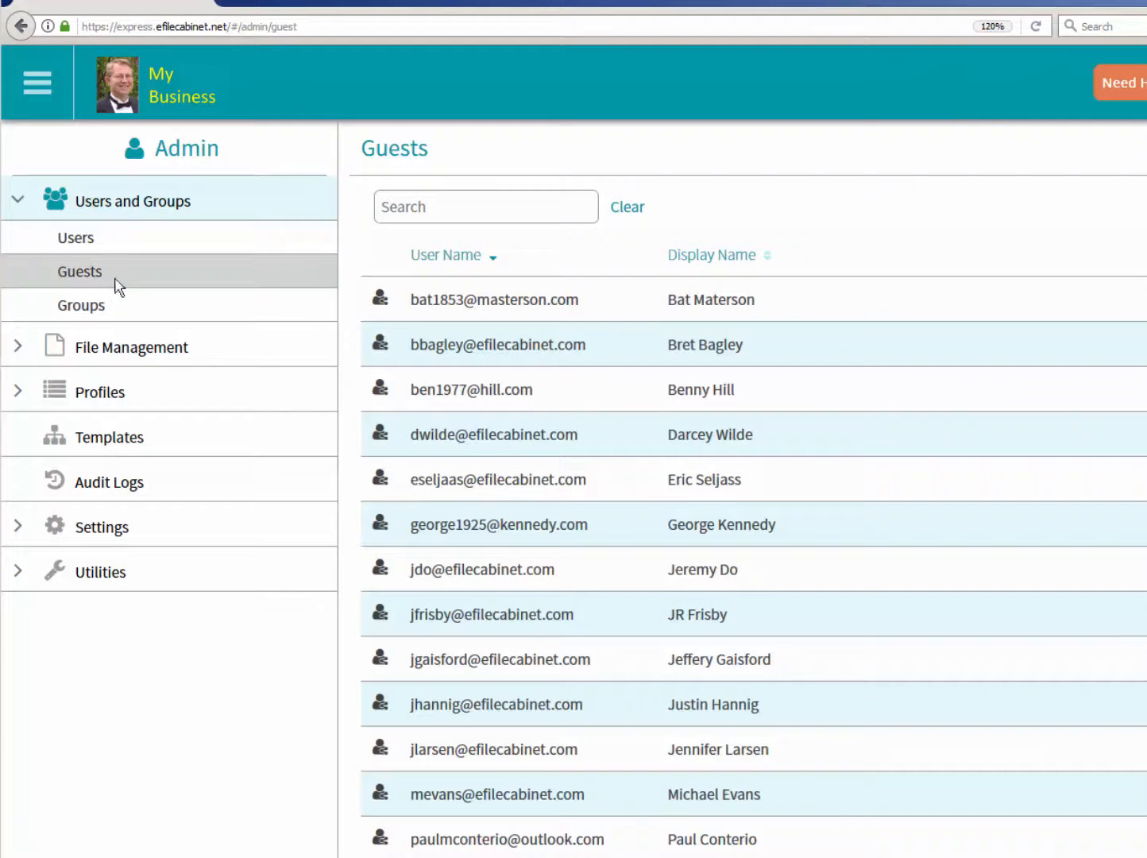
pyautogui.click(767, 254)
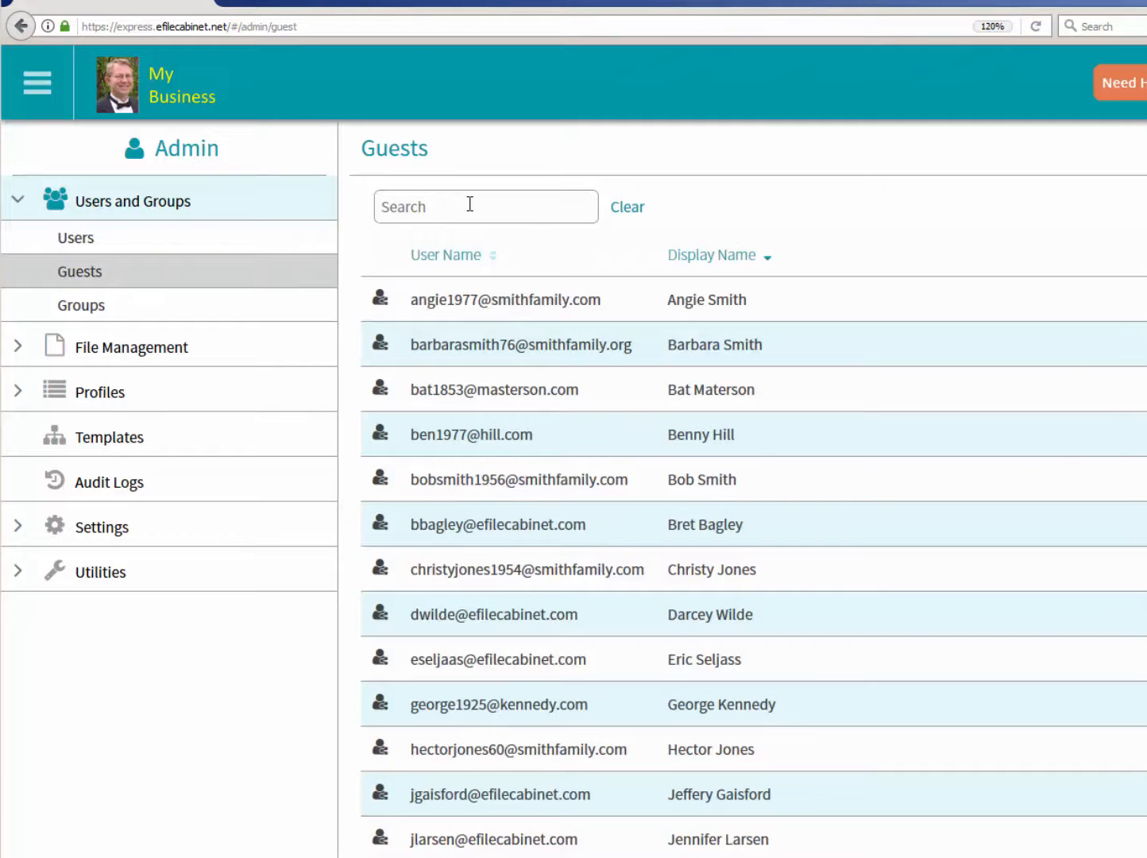
pyautogui.click(709, 306)
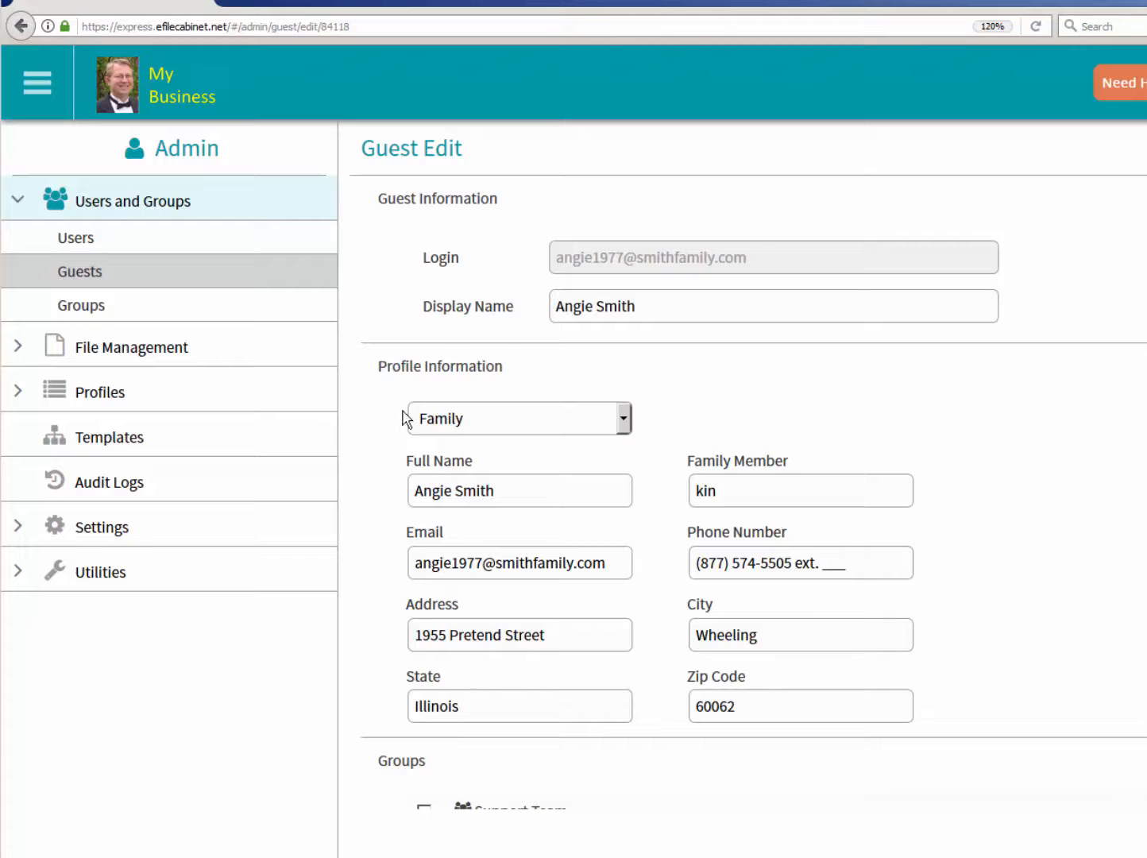
pyautogui.scroll(-5, 1141, 524)
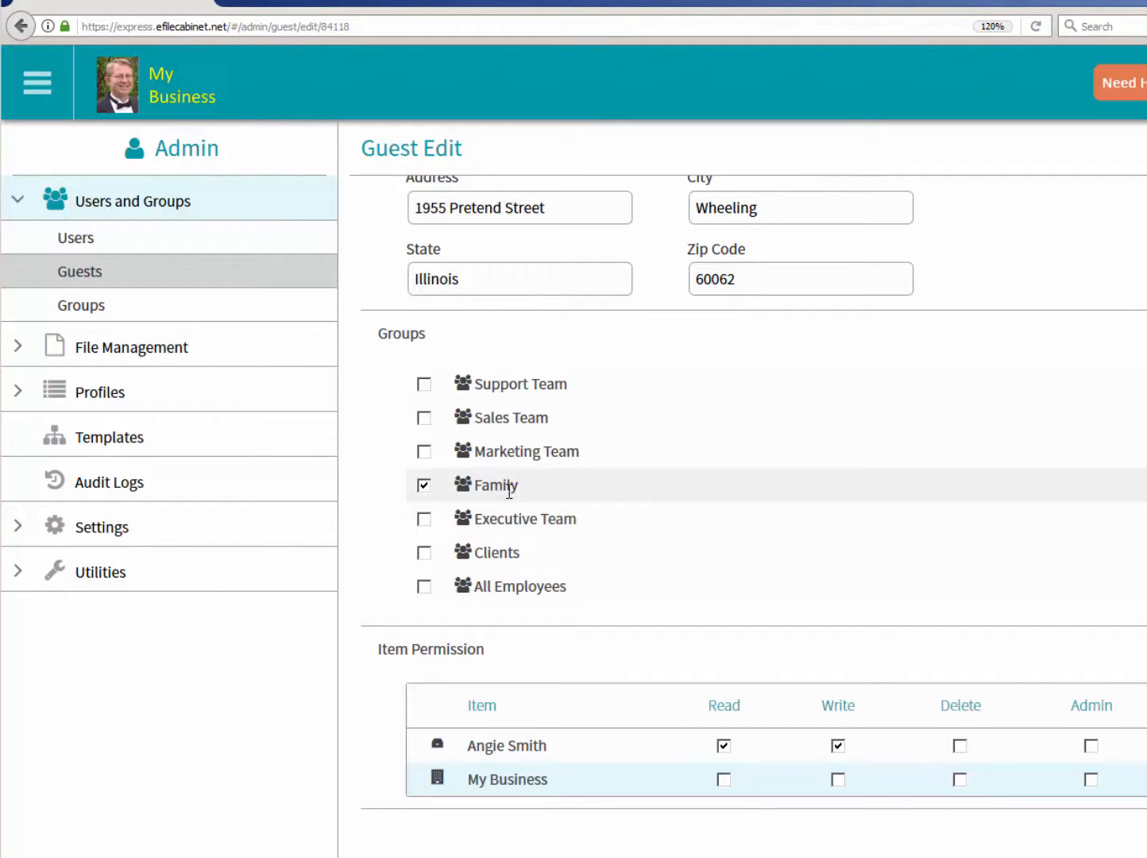
pyautogui.scroll(5, 509, 490)
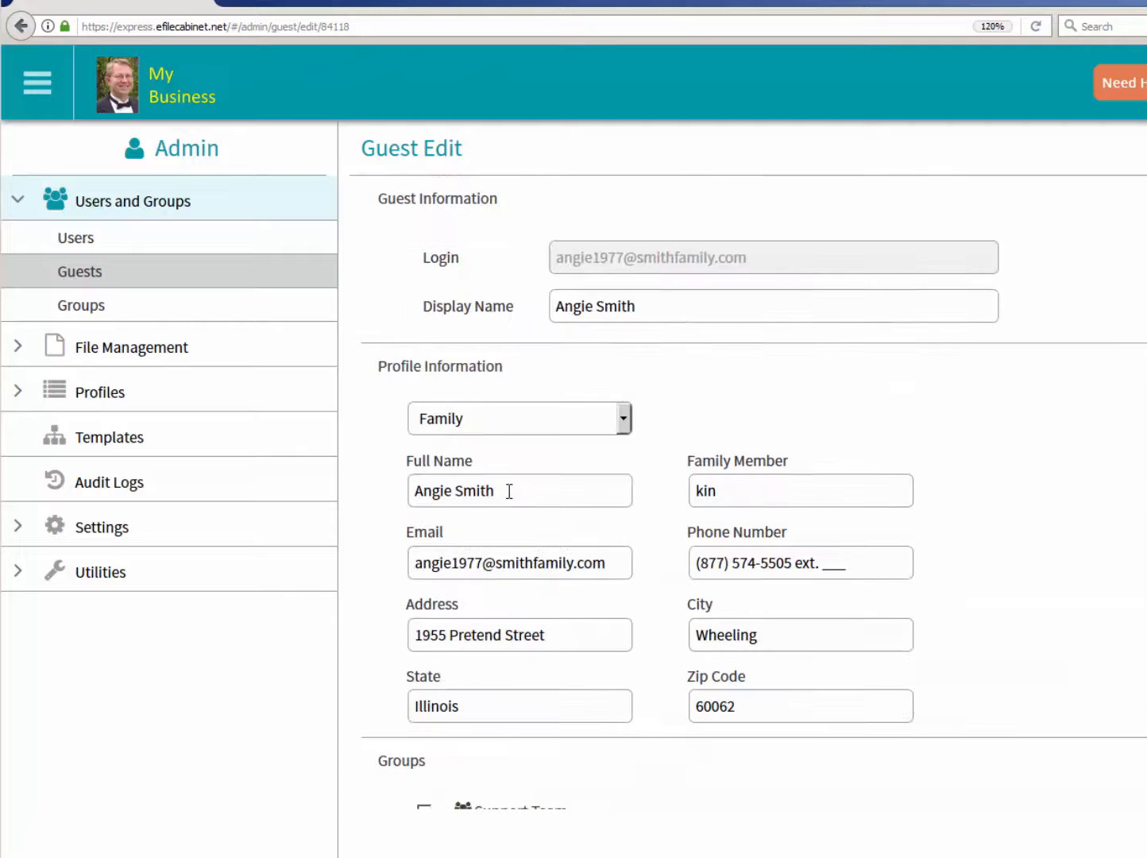
# - Review the profile information, group membership and item permissions of the Drummer Inc client guest
pyautogui.click(133, 240)
pyautogui.click(102, 270)
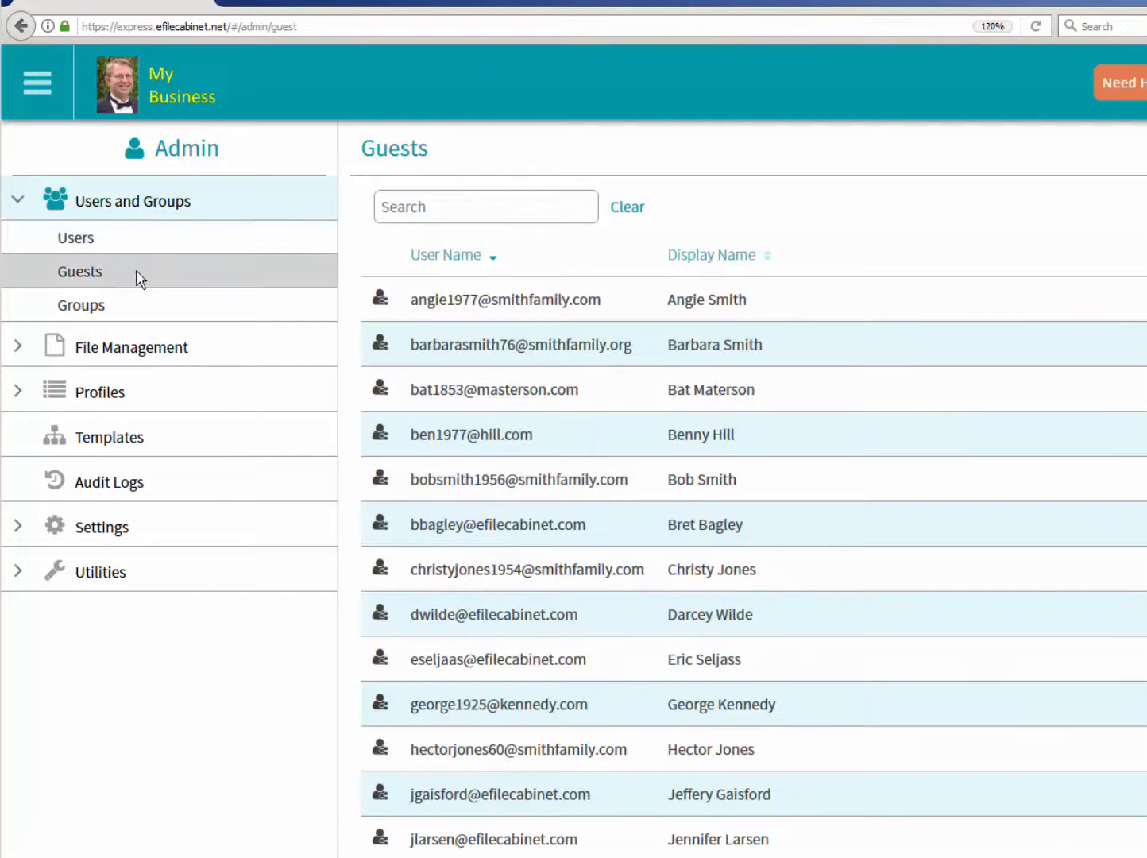
pyautogui.scroll(-5, 970, 629)
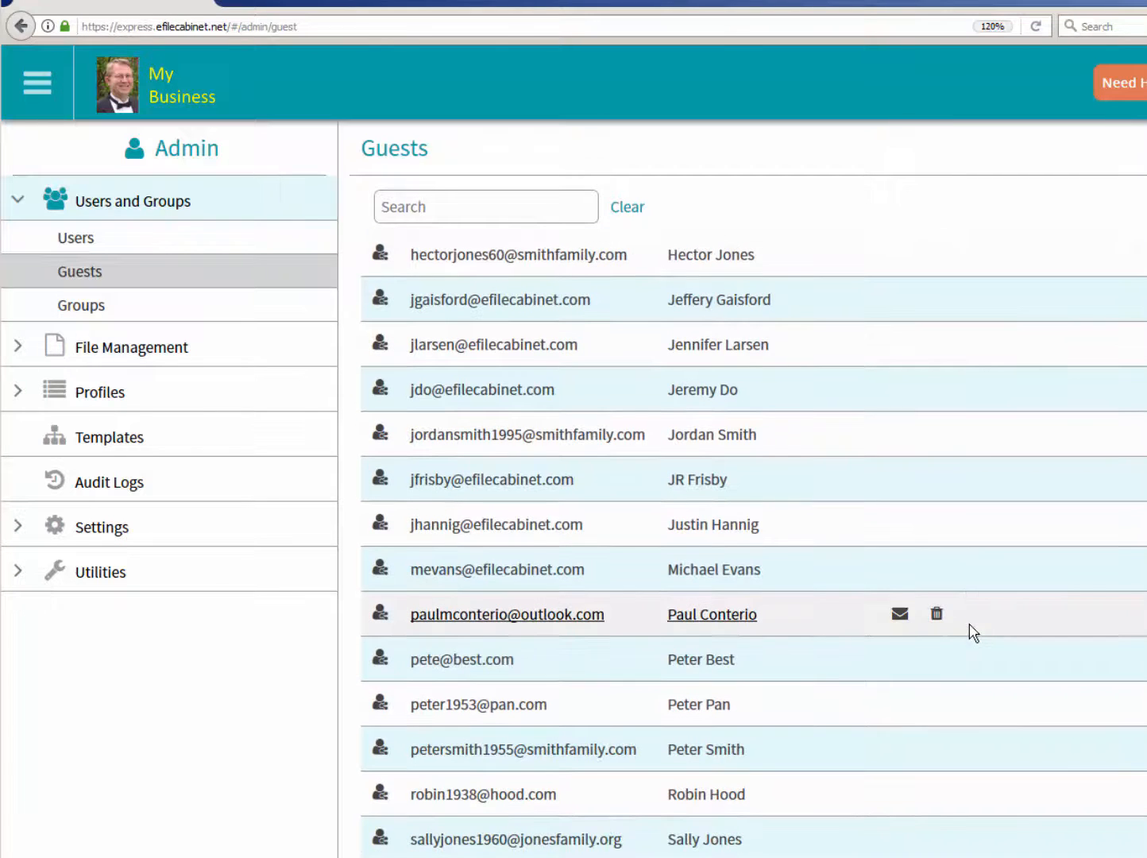
pyautogui.click(490, 662)
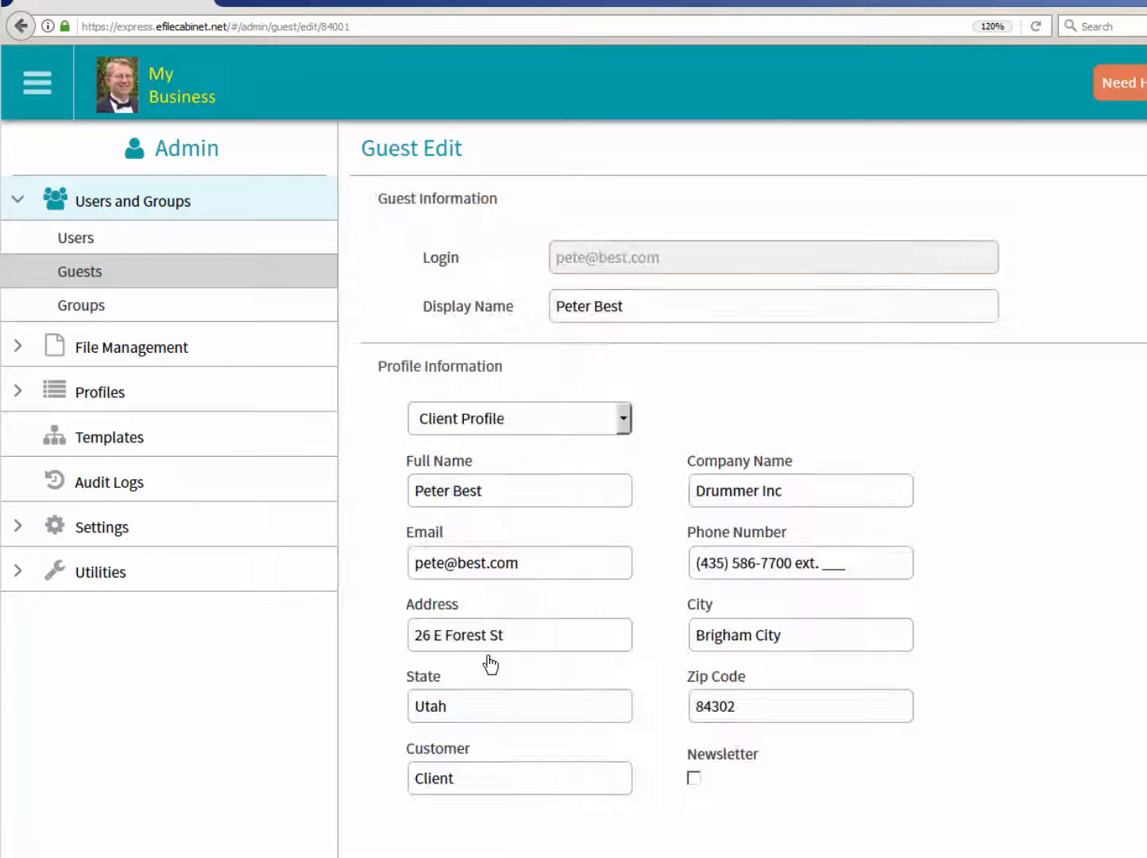
pyautogui.scroll(-6, 459, 610)
pyautogui.click(423, 550)
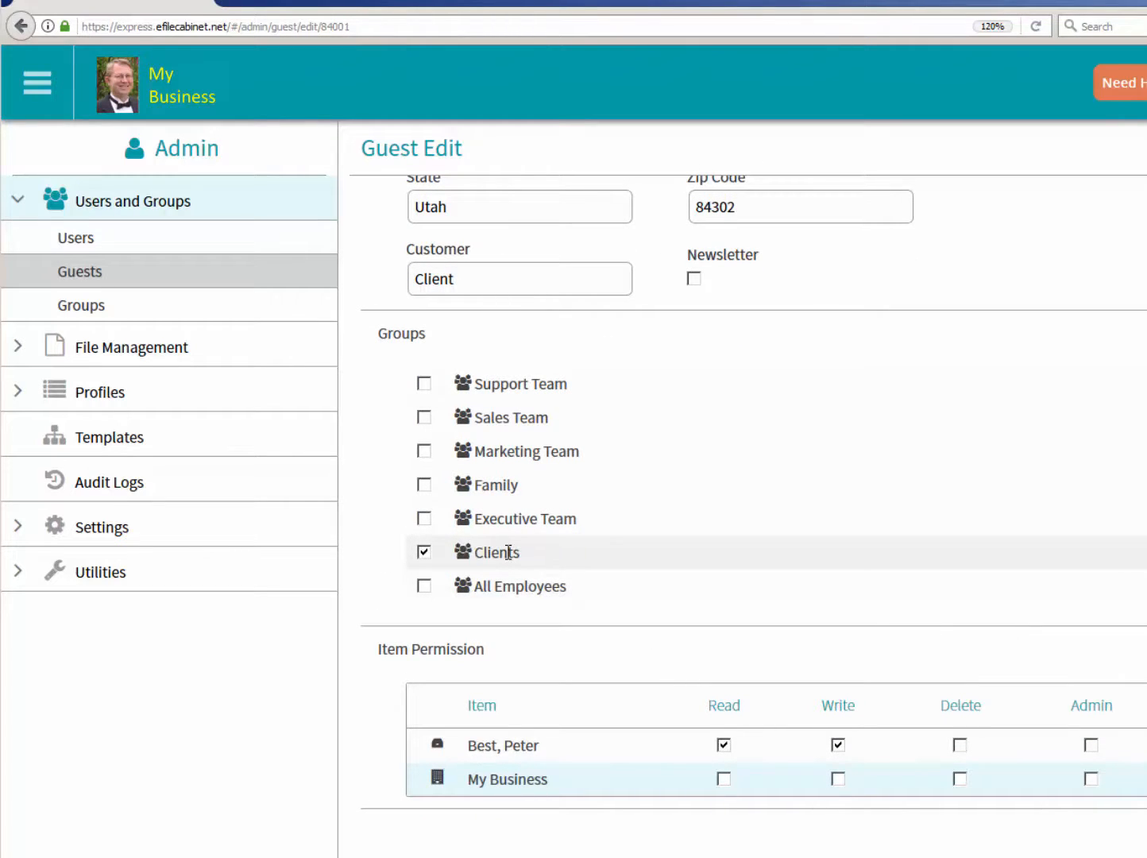
pyautogui.scroll(6, 508, 552)
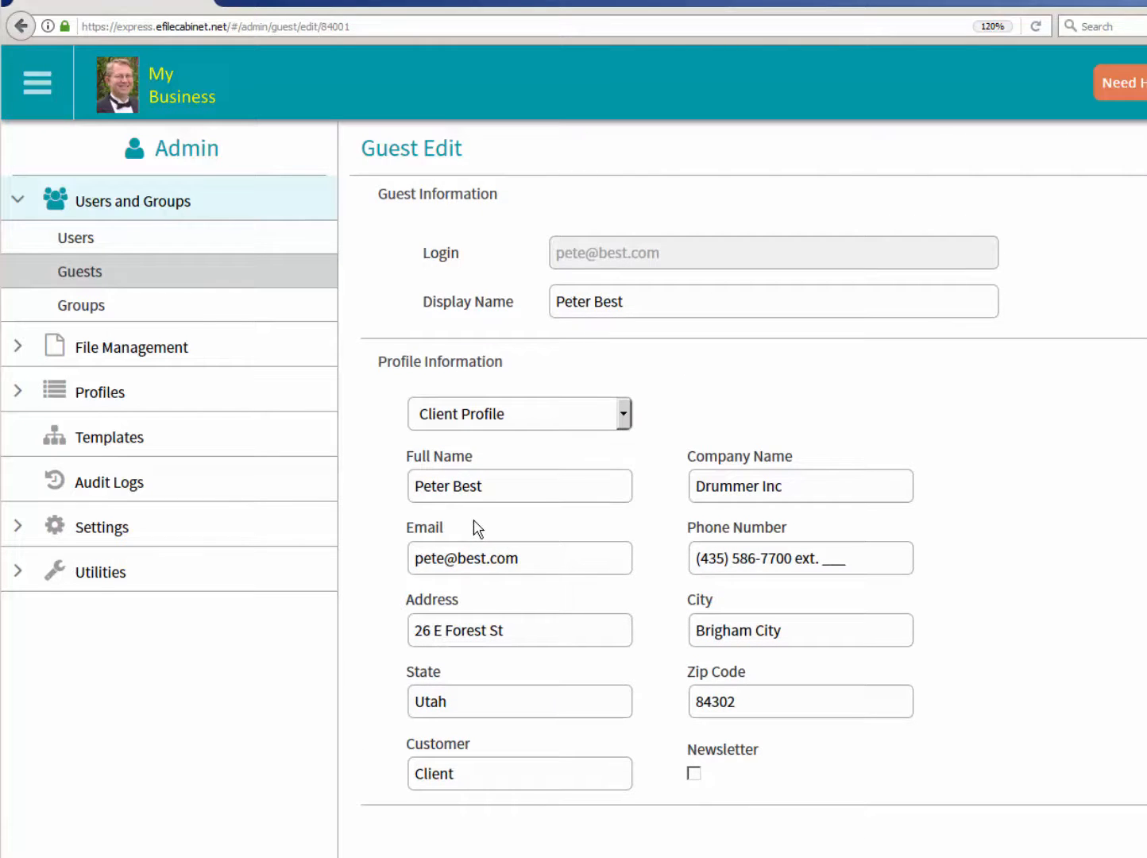
# - Start a new guest and enter the guest's e-mail as login and full name as display name
pyautogui.click(154, 274)
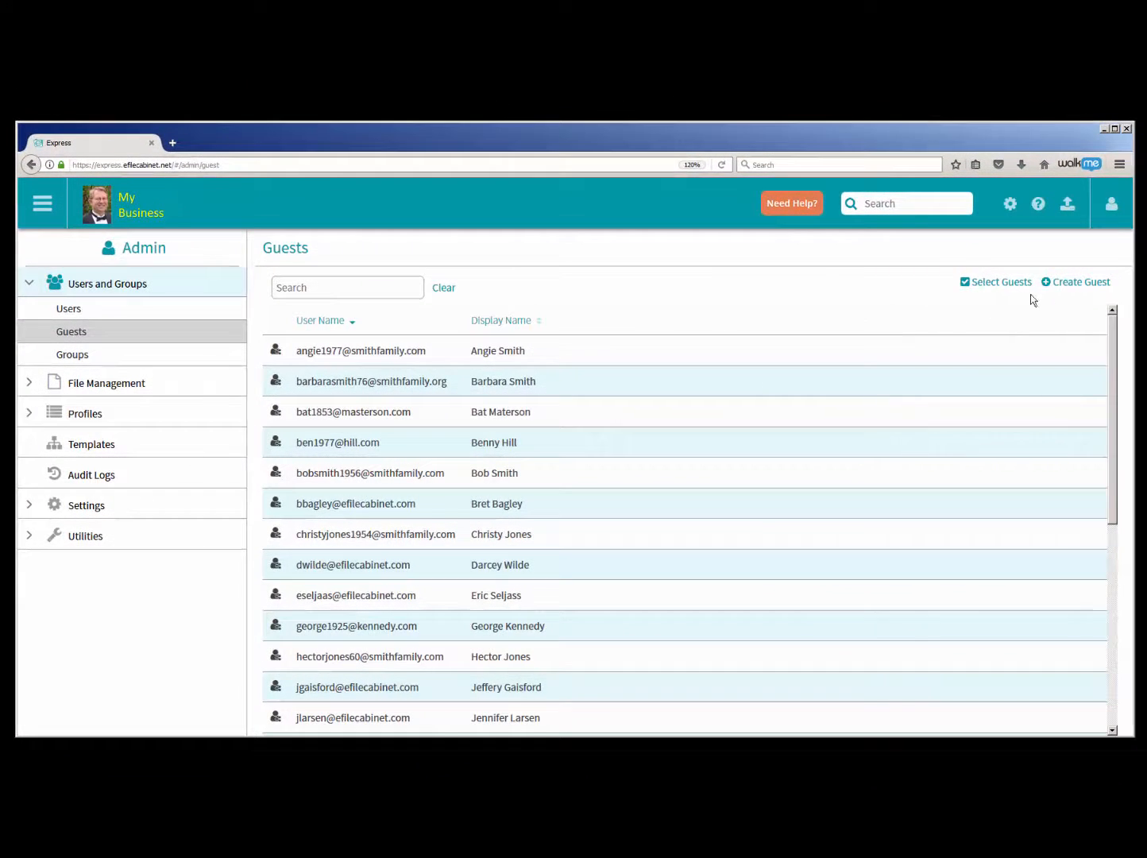
pyautogui.click(1075, 284)
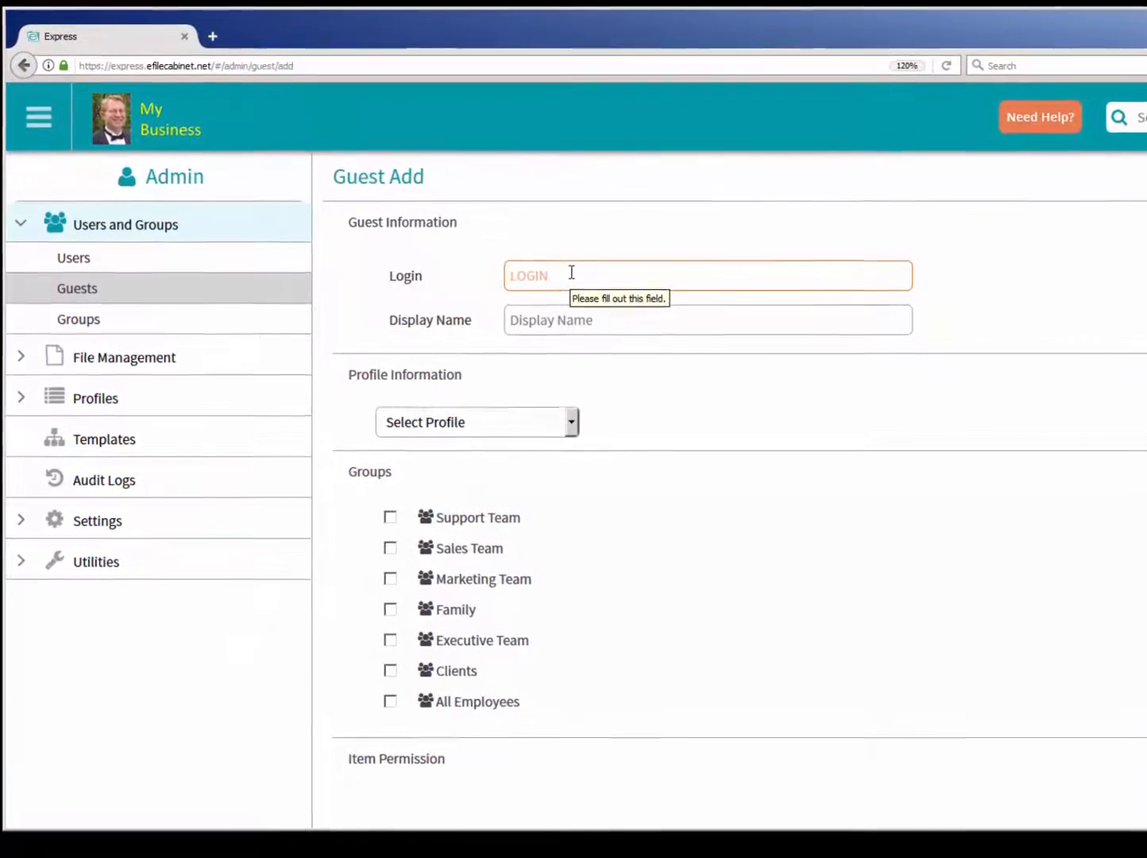
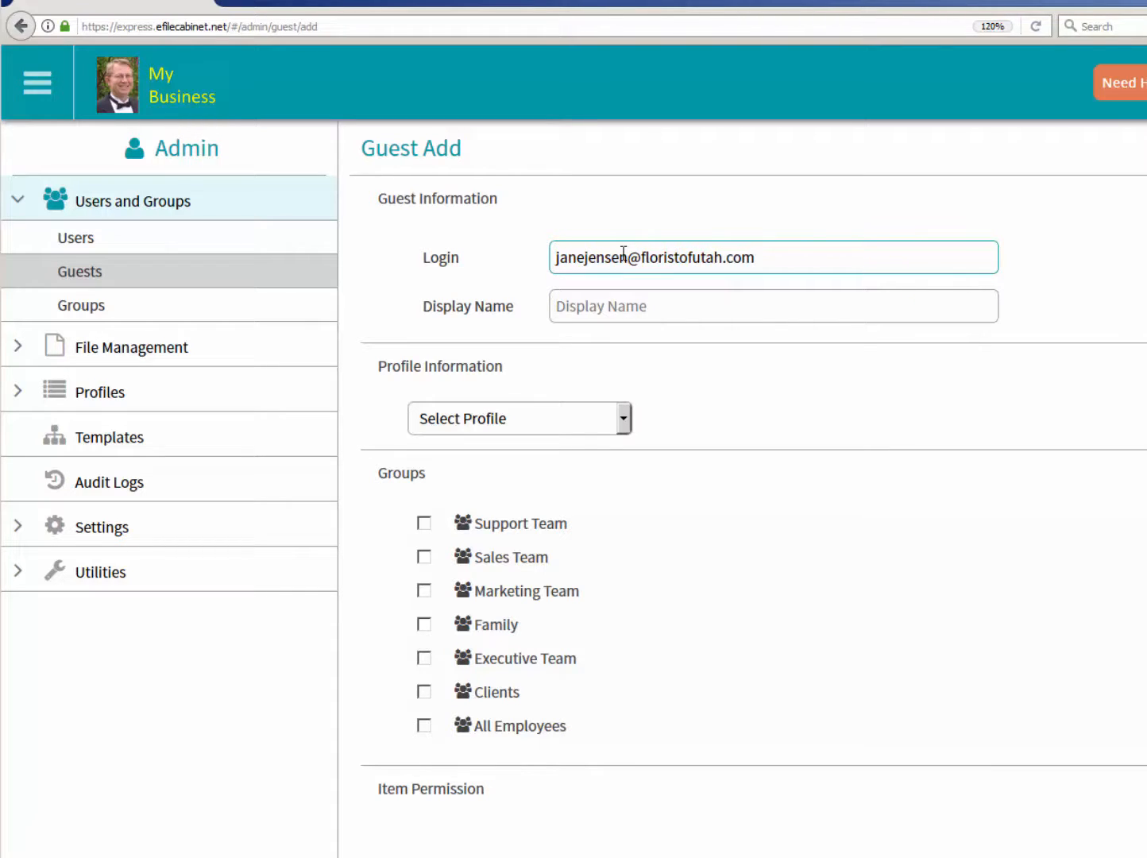
pyautogui.click(639, 311)
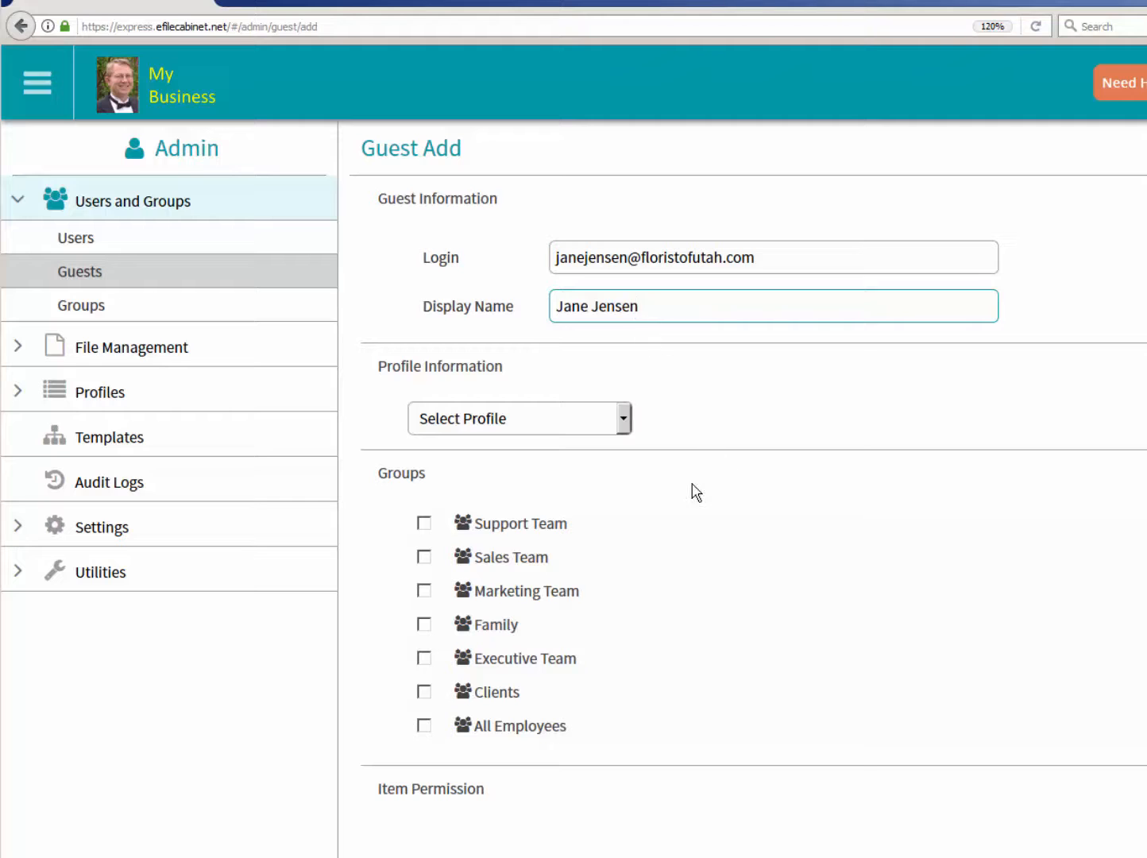
# - Assign the new guest to the Clients group with the Client Profile, leave the profile fields blank, and create the guest
pyautogui.click(425, 694)
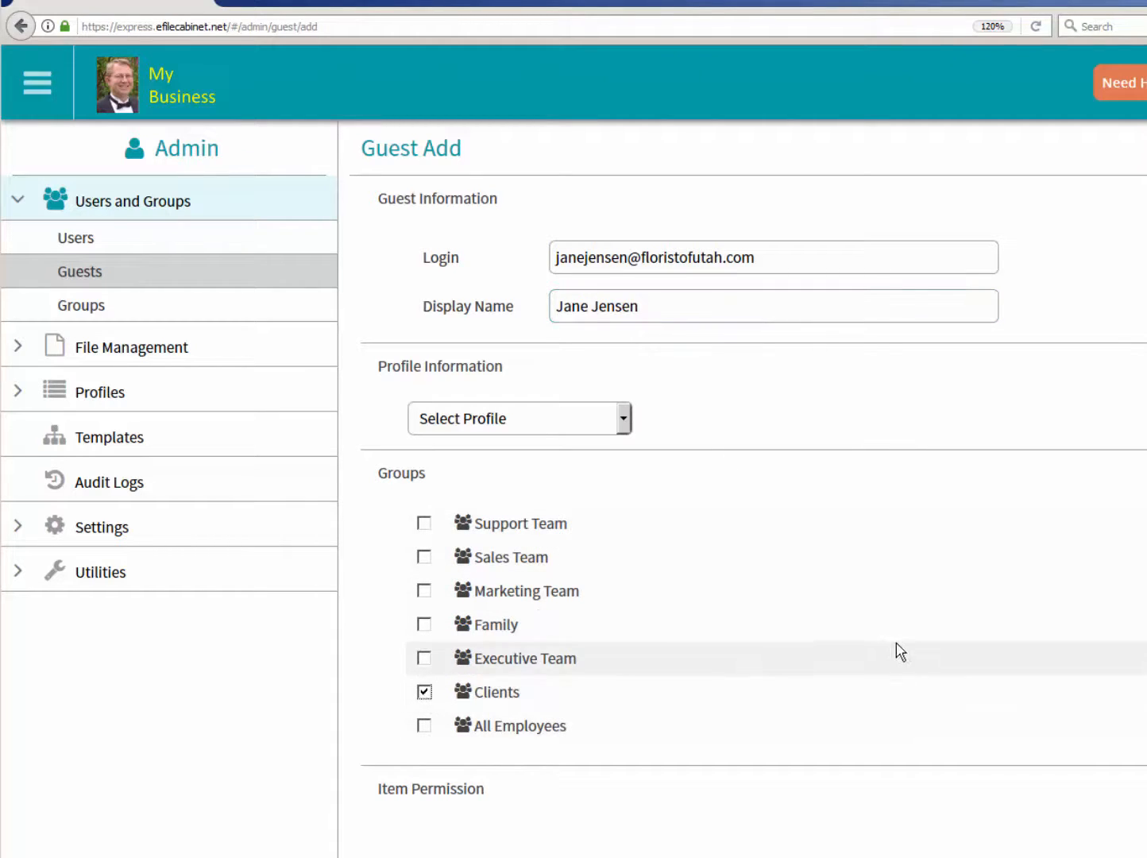
pyautogui.click(624, 420)
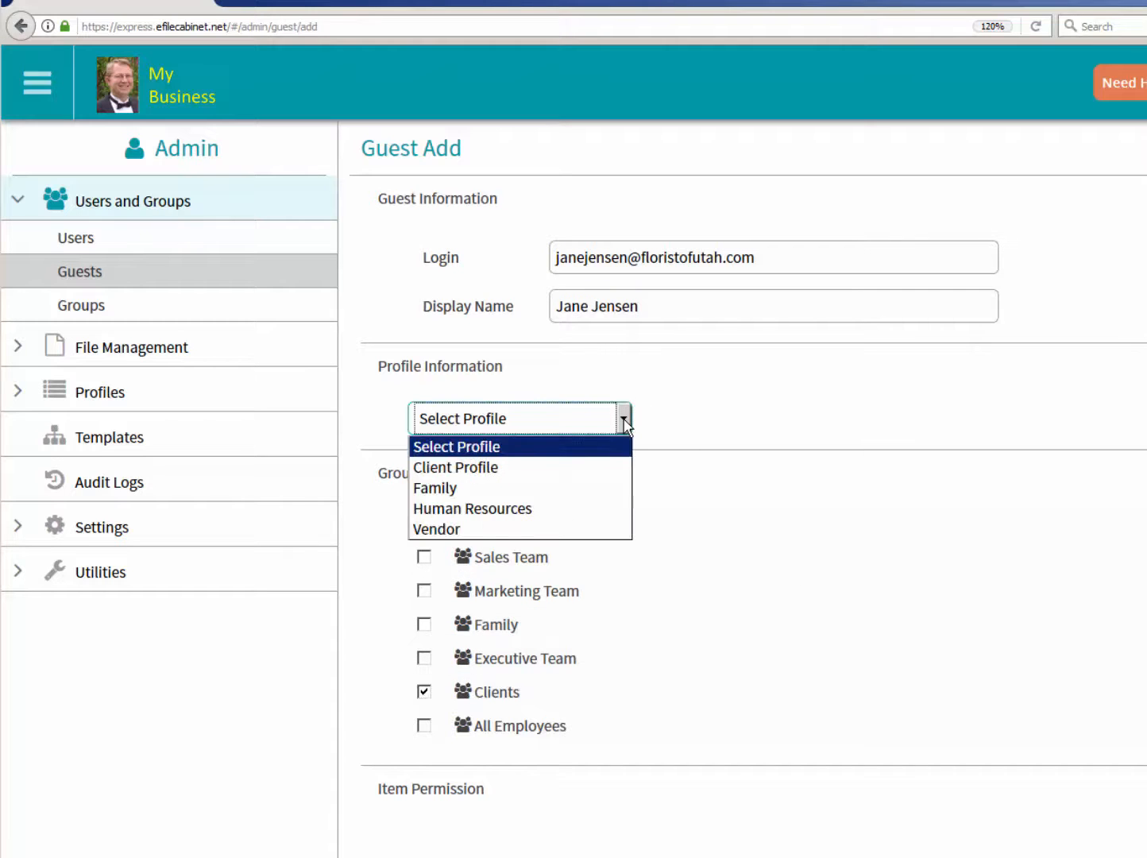
pyautogui.click(555, 469)
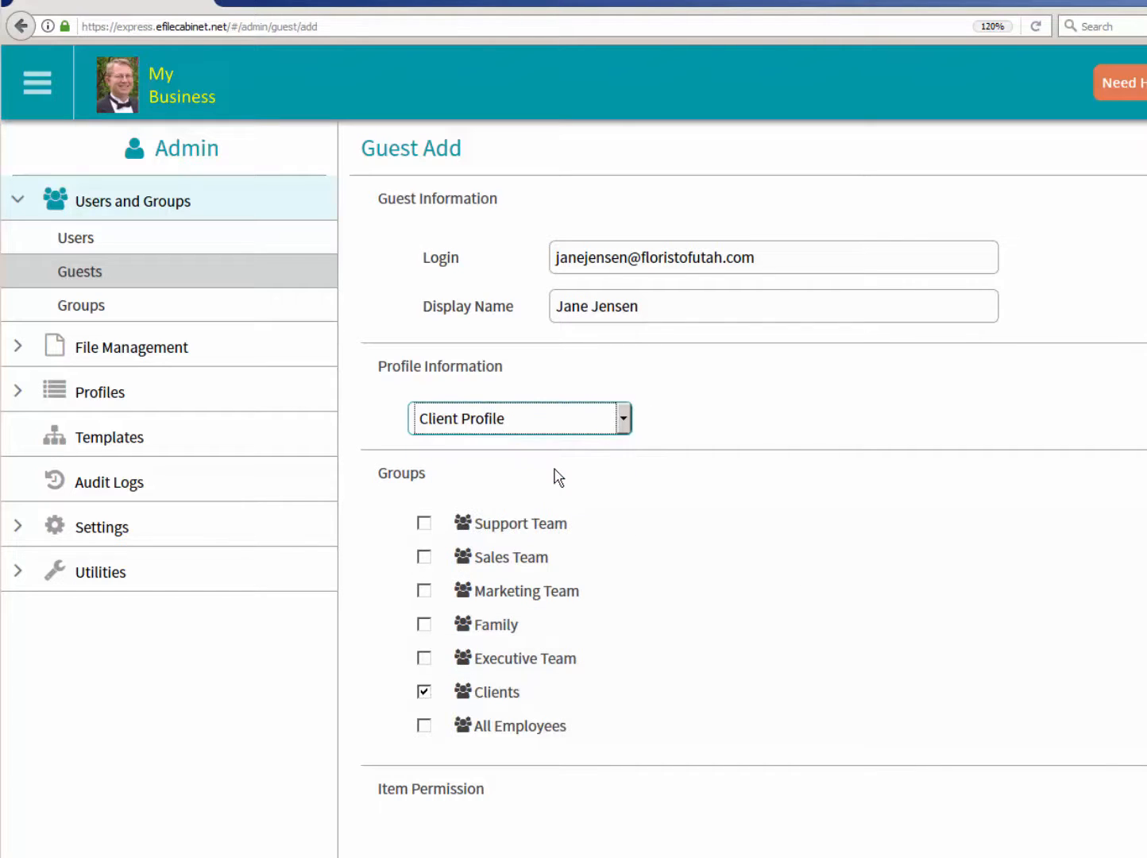
pyautogui.click(622, 420)
pyautogui.click(774, 427)
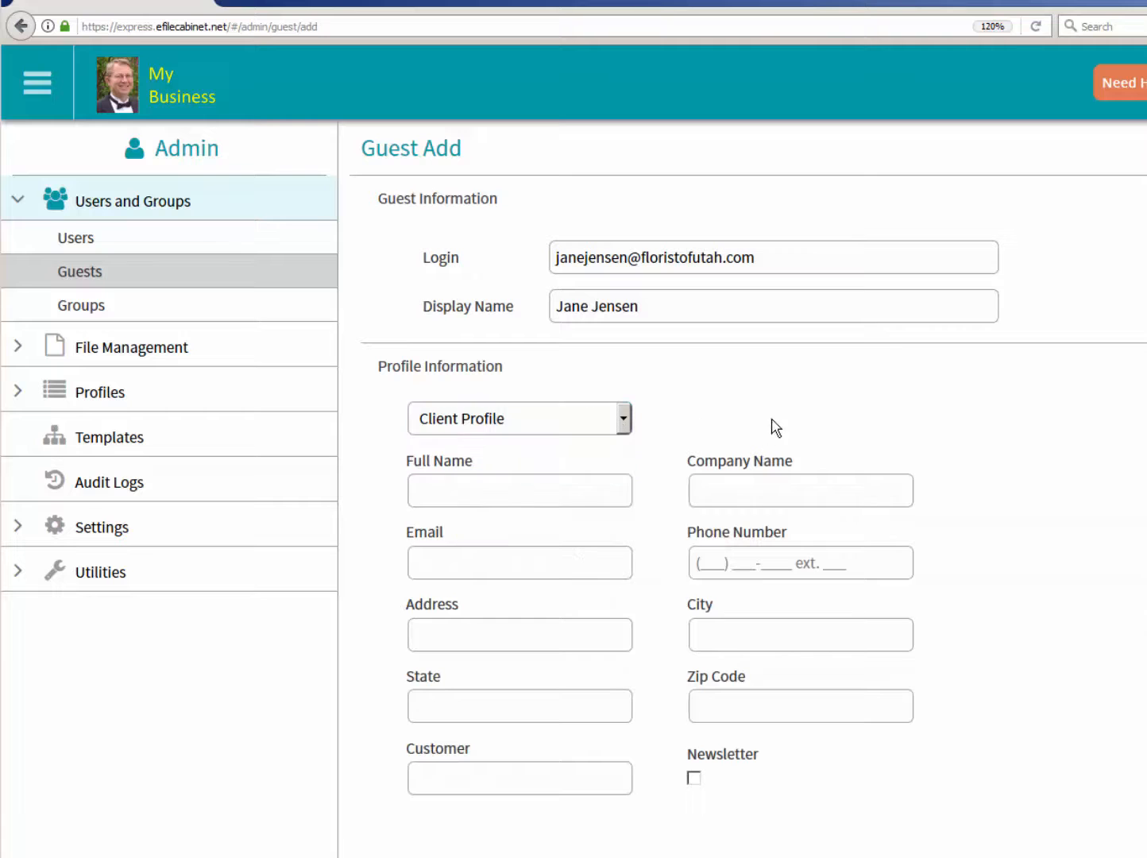
pyautogui.scroll(-3, 957, 738)
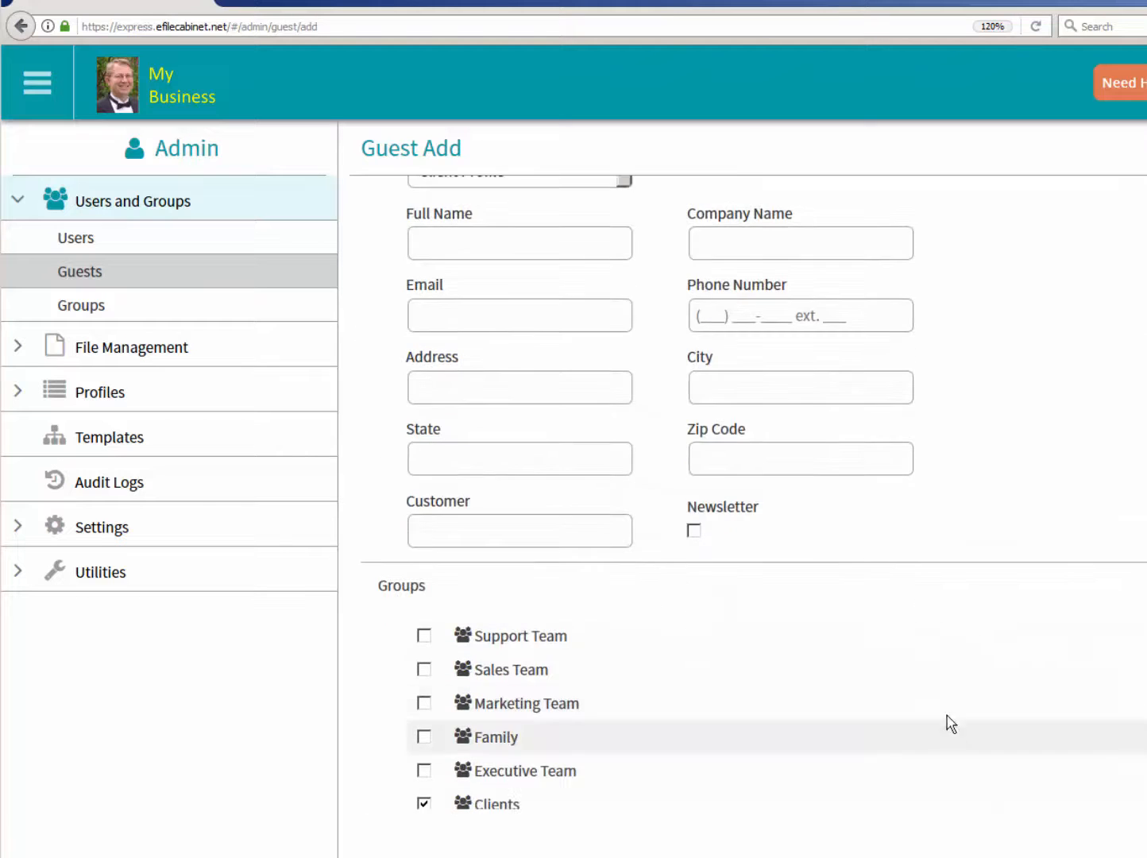
pyautogui.scroll(2, 691, 642)
pyautogui.scroll(-3, 773, 633)
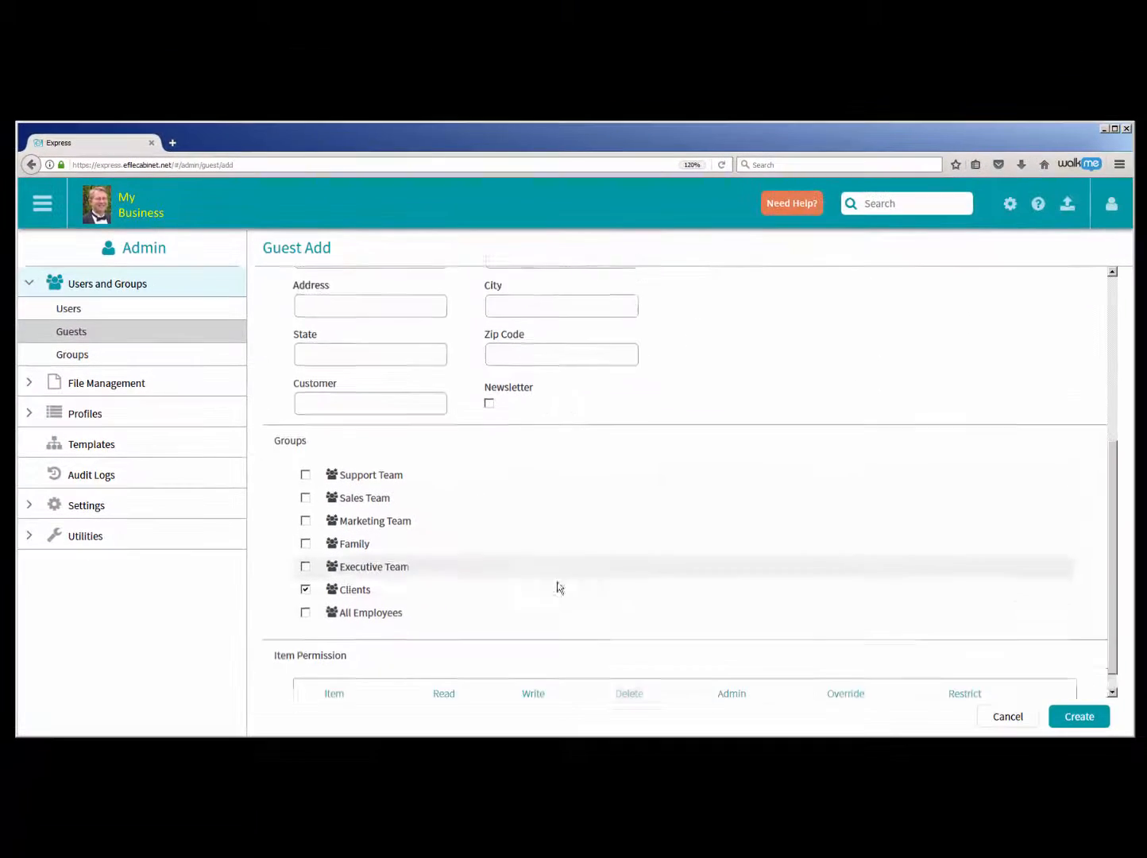
pyautogui.click(1079, 718)
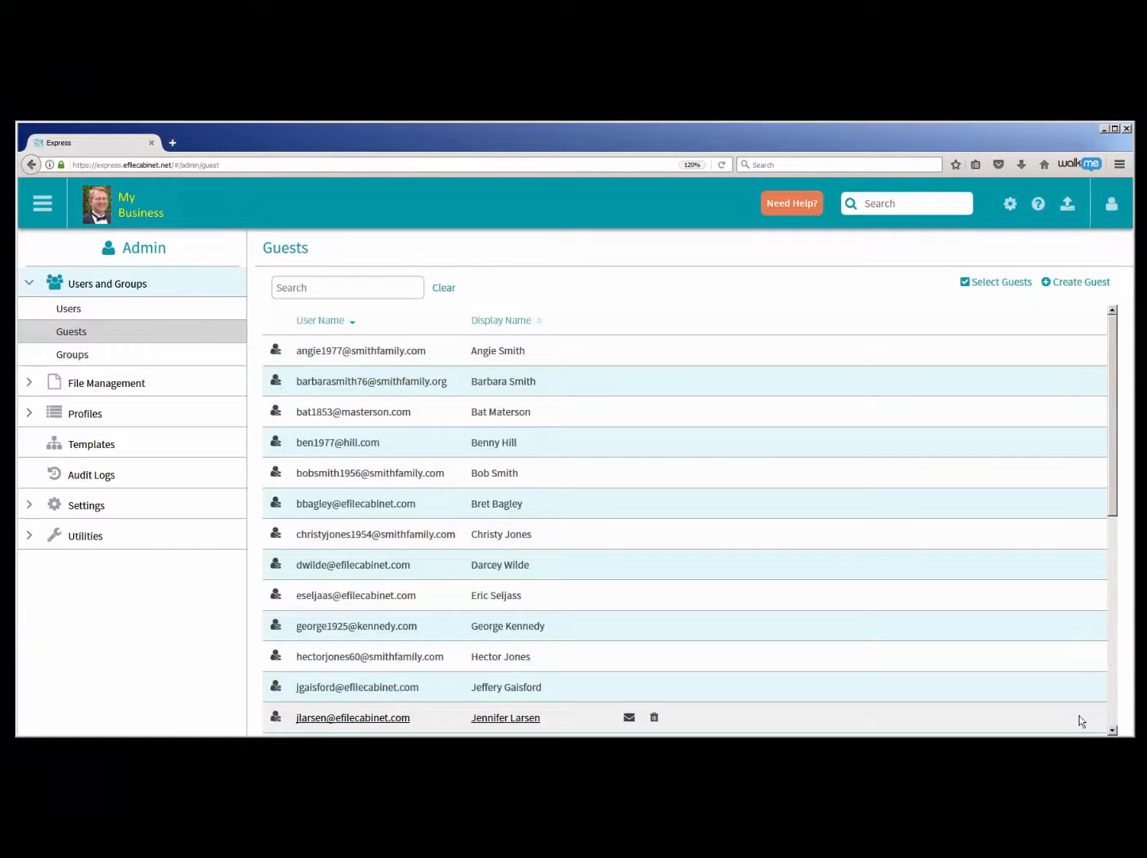
# - Search the guests for the new guest's first name and open that record to check its profile
pyautogui.click(331, 288)
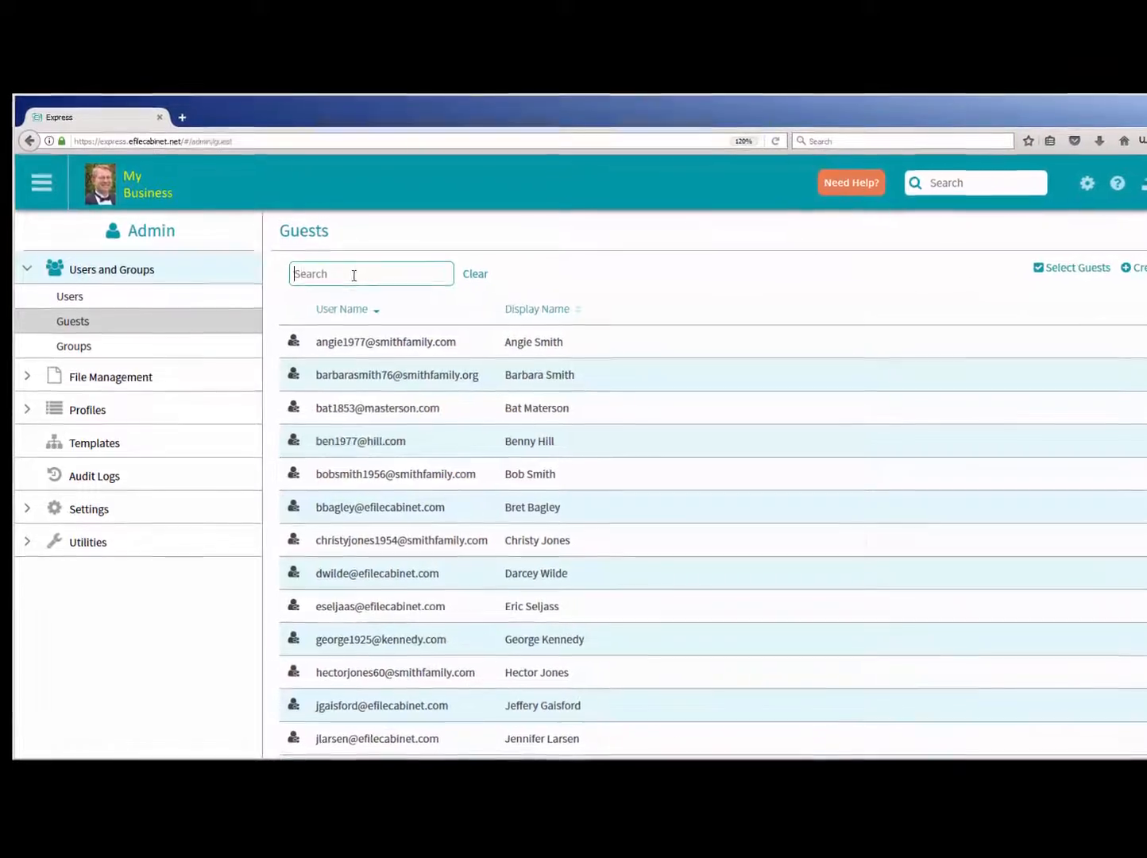
pyautogui.write('jane')
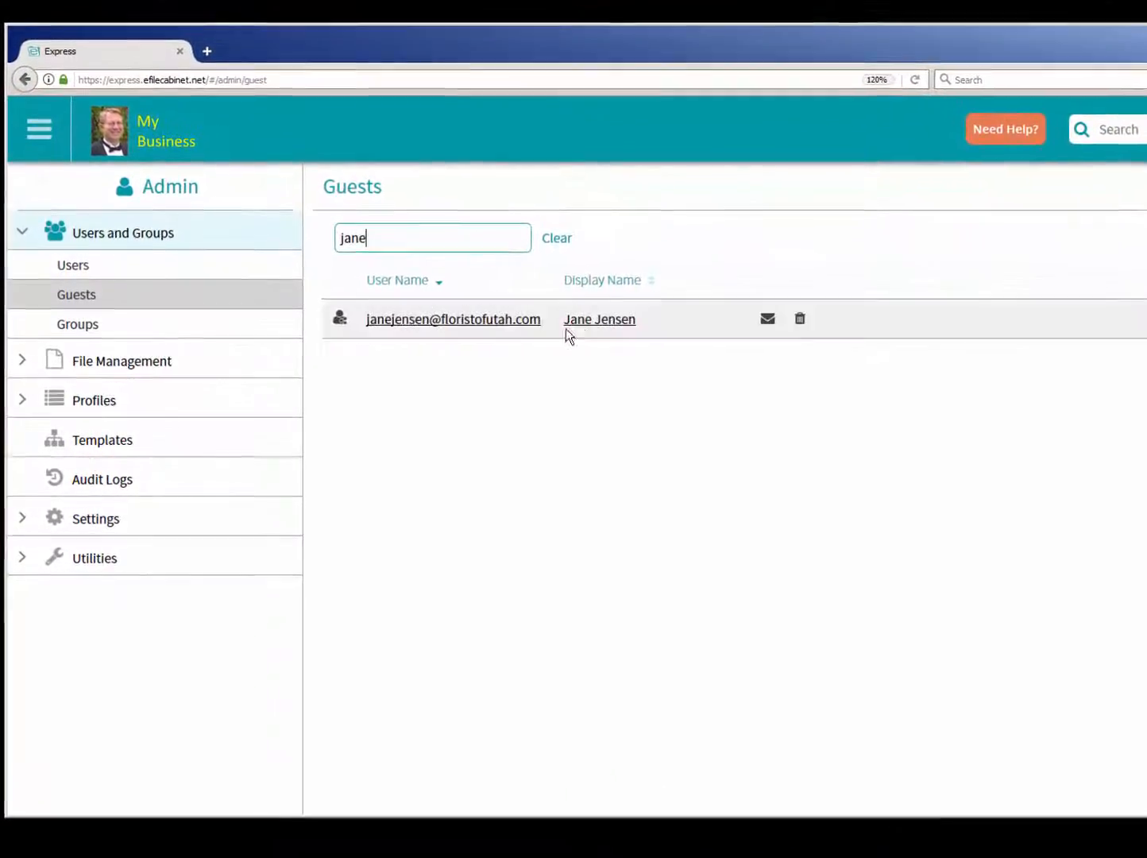
pyautogui.click(591, 318)
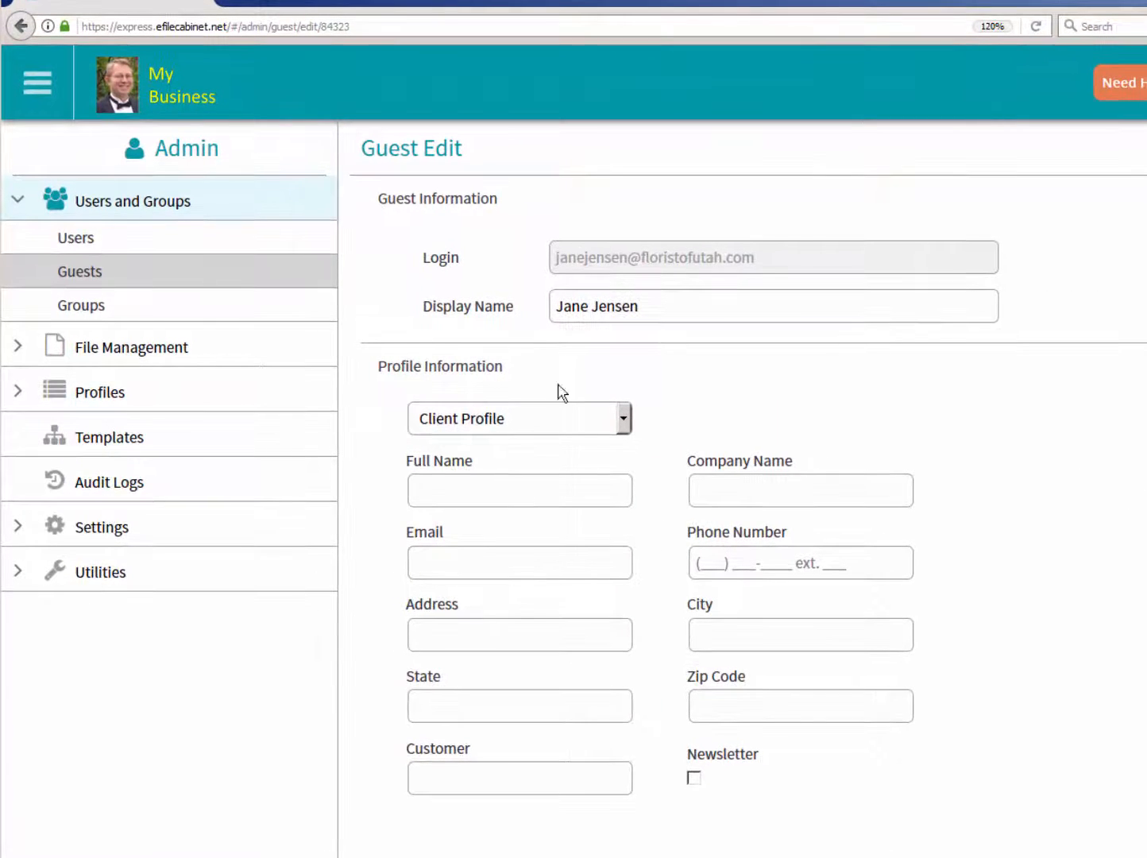
# - Create a drawer in the Clients cabinet, name it with the new guest's last and first name, and open it
pyautogui.click(109, 95)
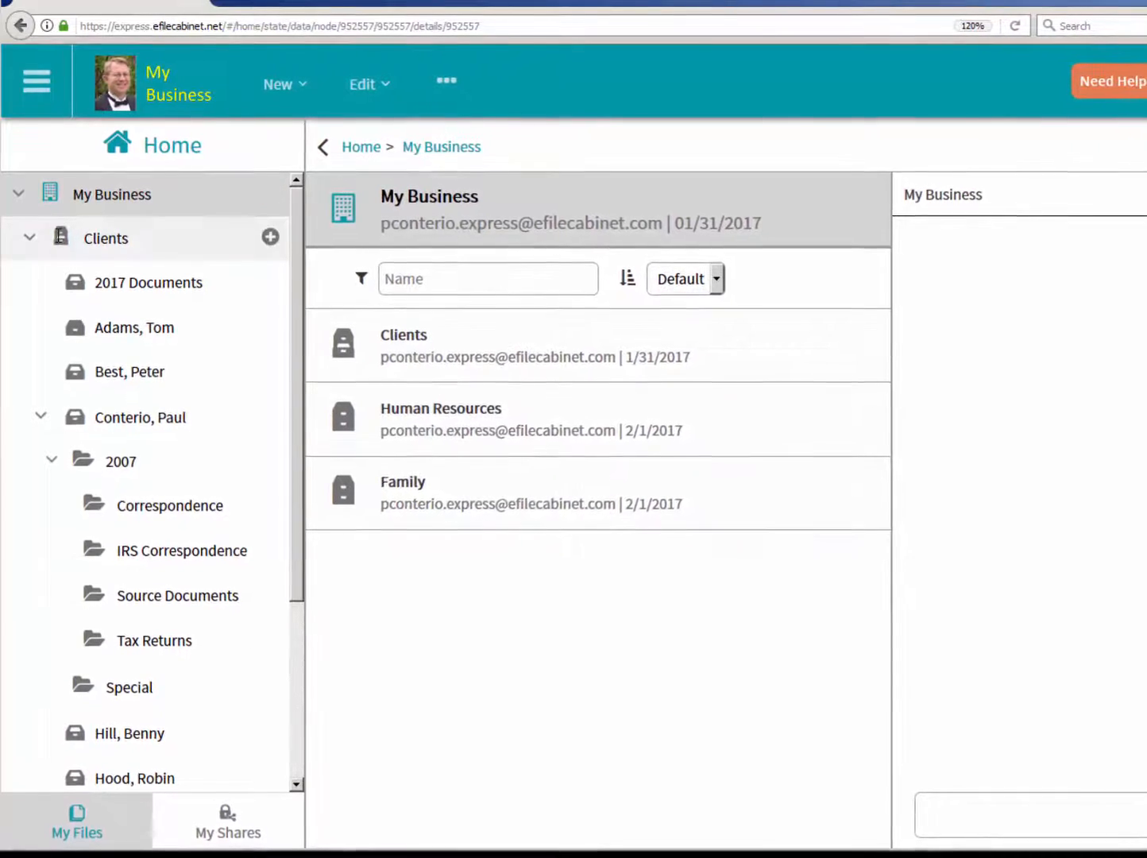
pyautogui.click(29, 236)
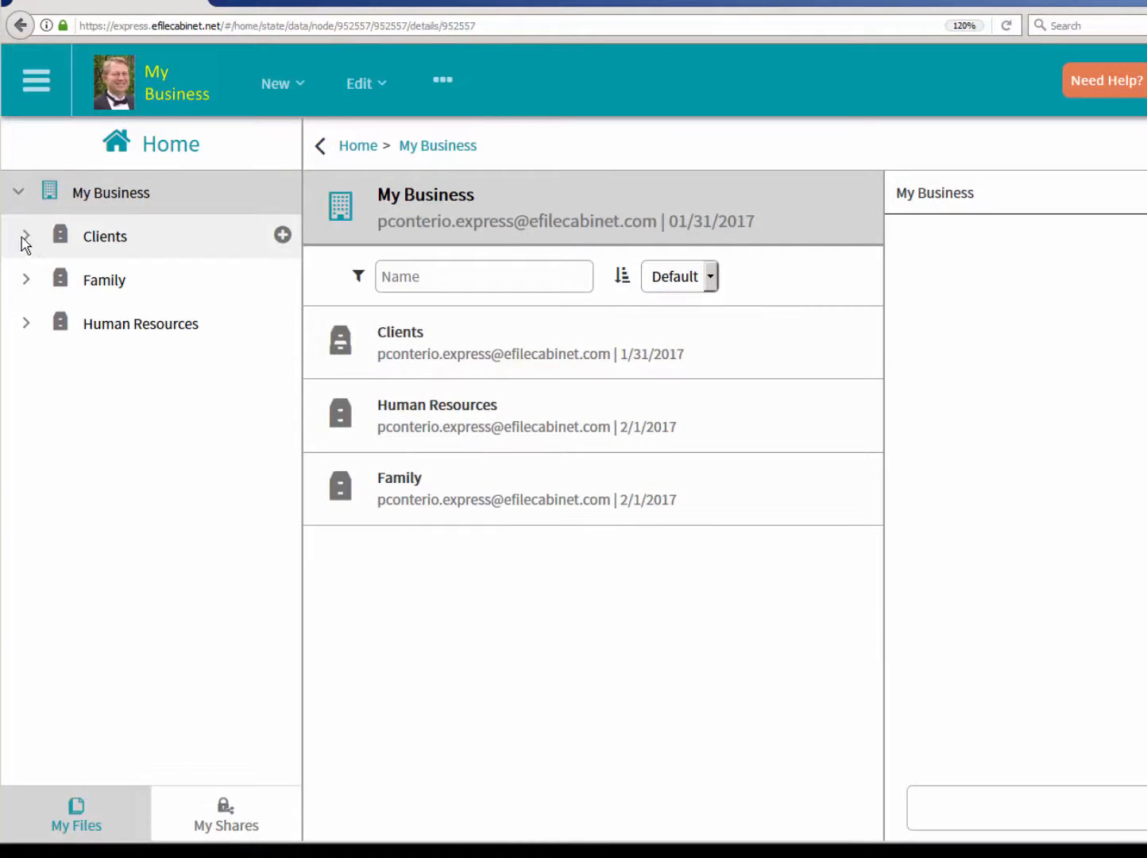
pyautogui.click(26, 236)
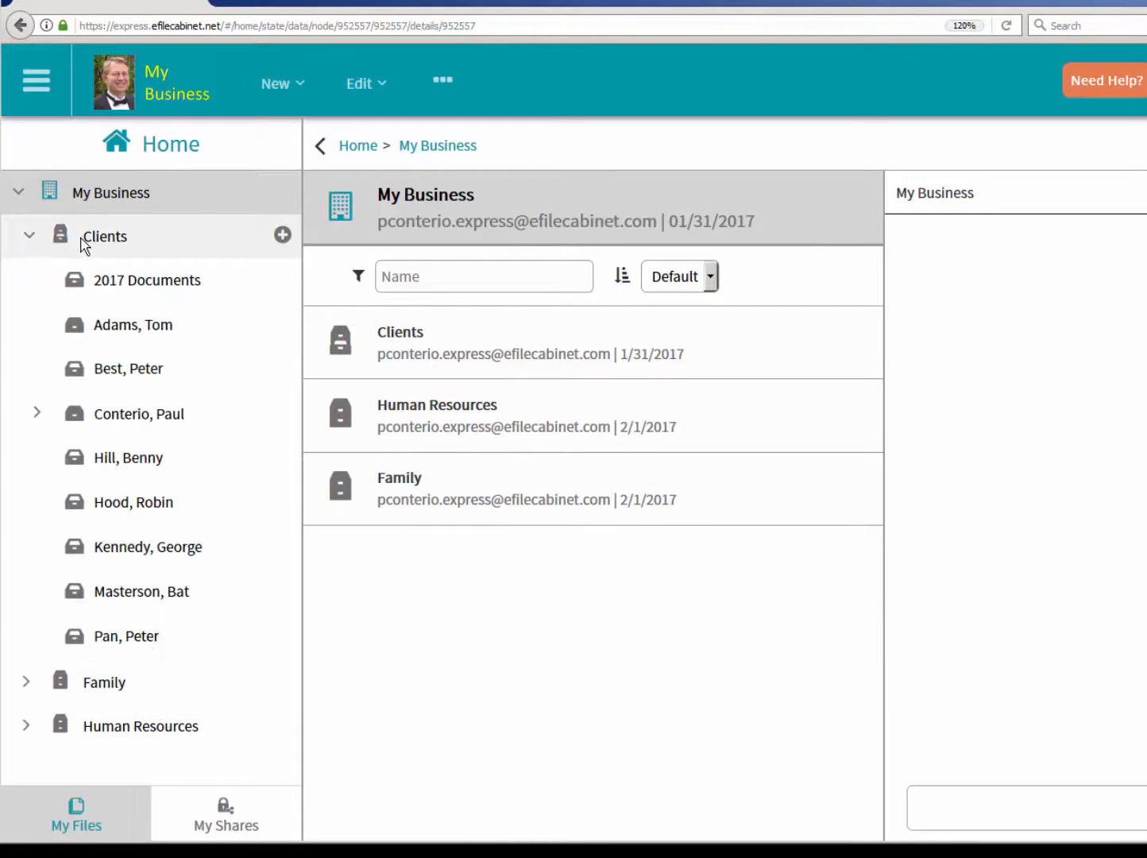
pyautogui.click(84, 245)
pyautogui.rightClick(85, 245)
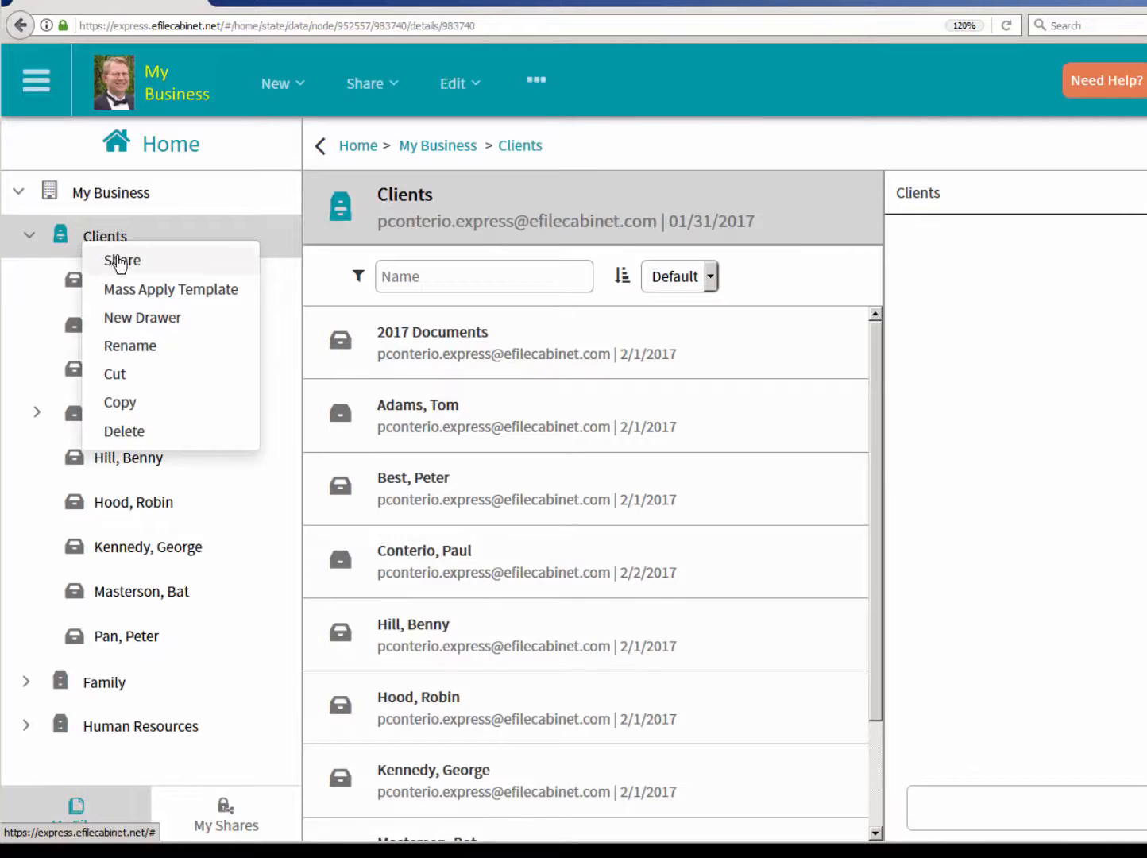
pyautogui.click(144, 322)
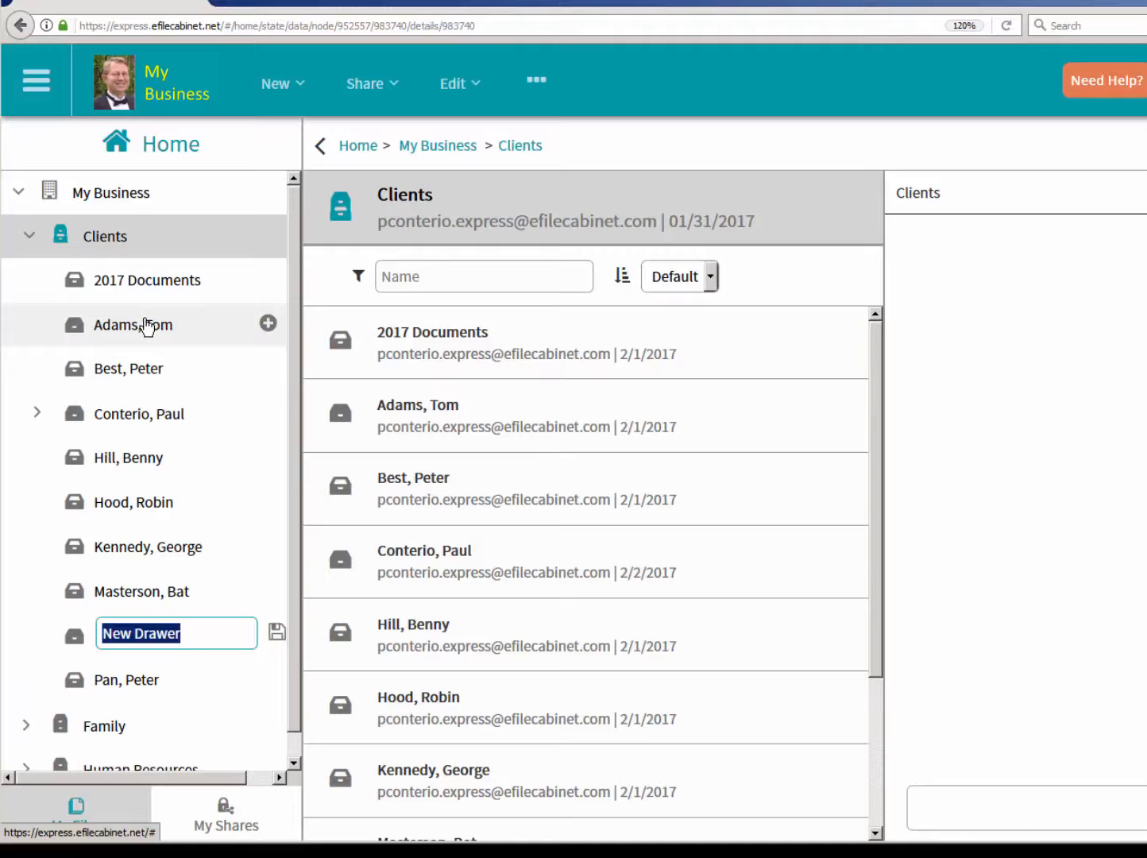
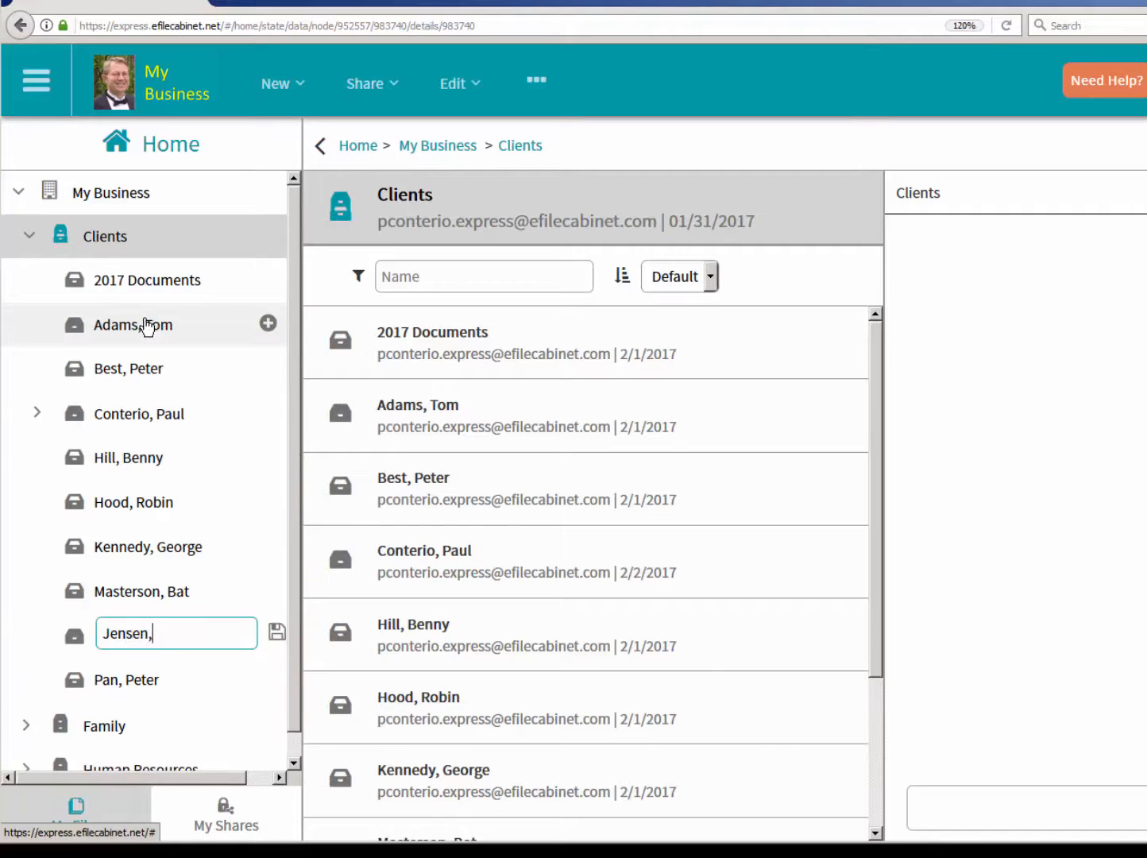
pyautogui.press('Return')
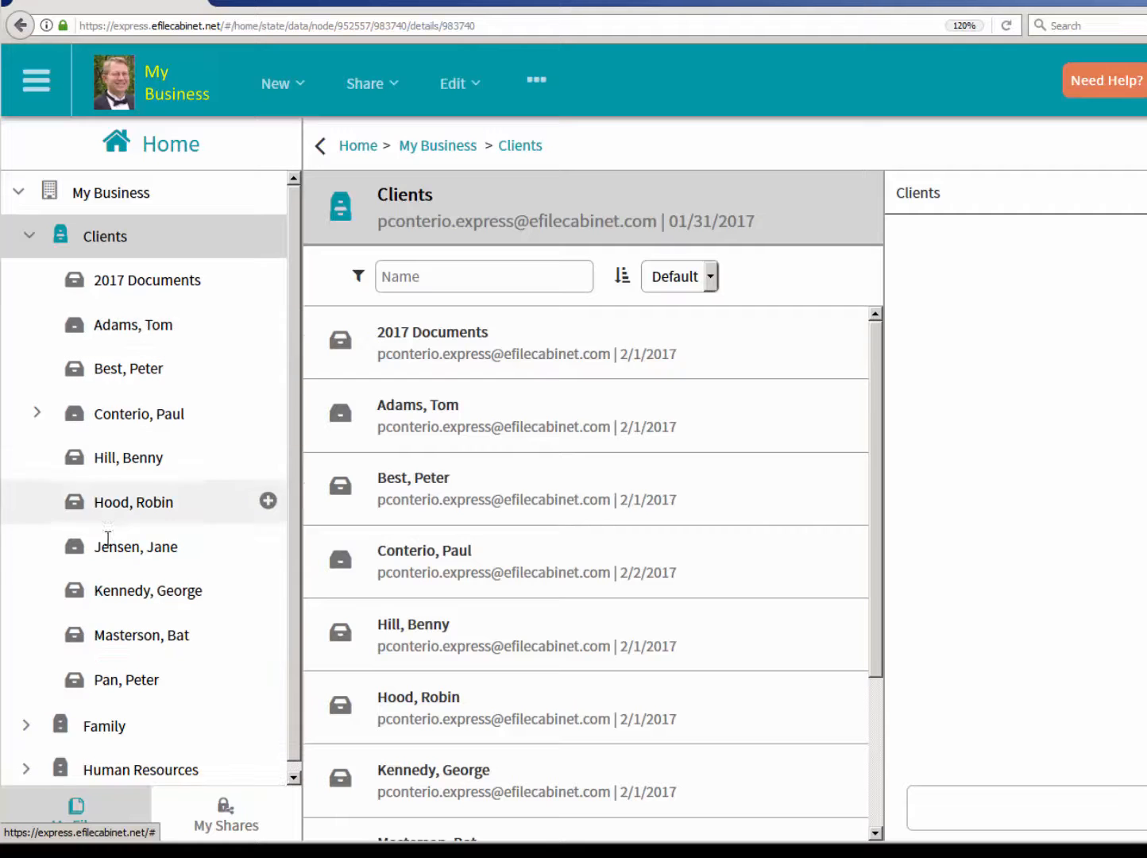
pyautogui.click(115, 545)
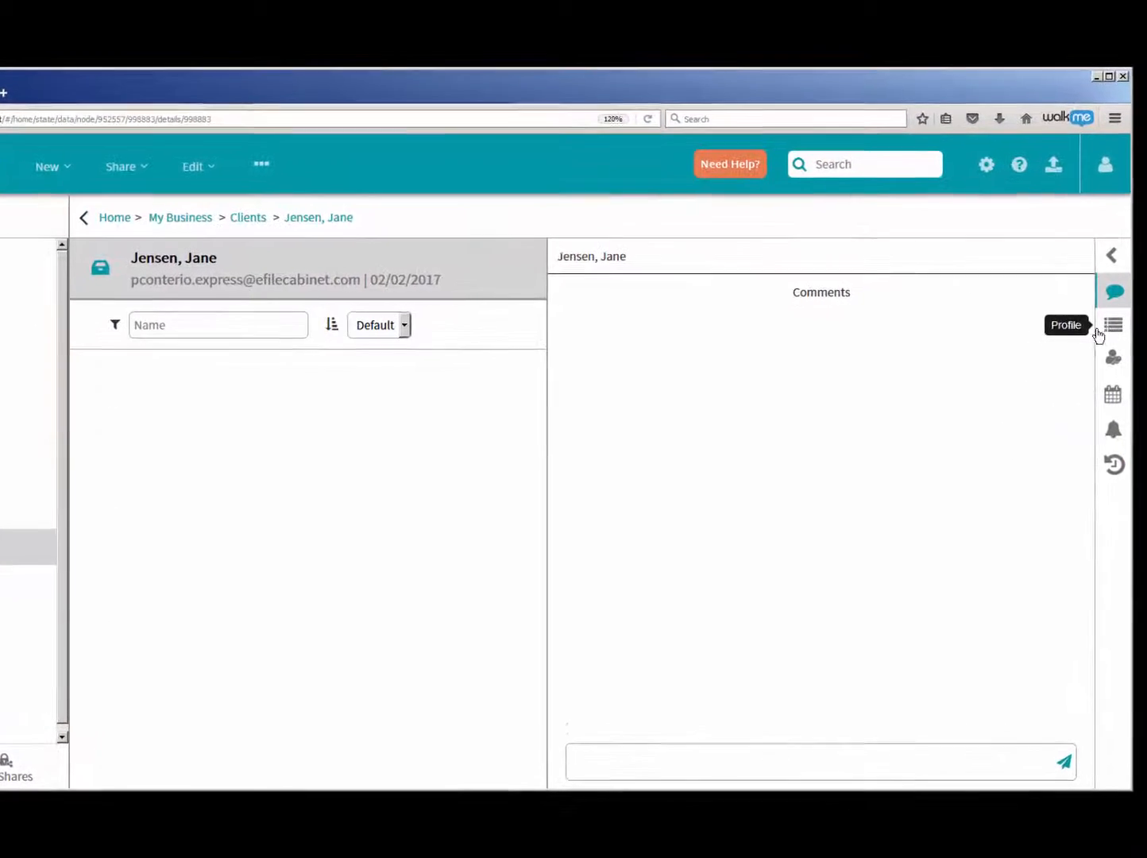
# - Open the new client drawer's profile for editing and assign it the Client Profile
pyautogui.click(1104, 331)
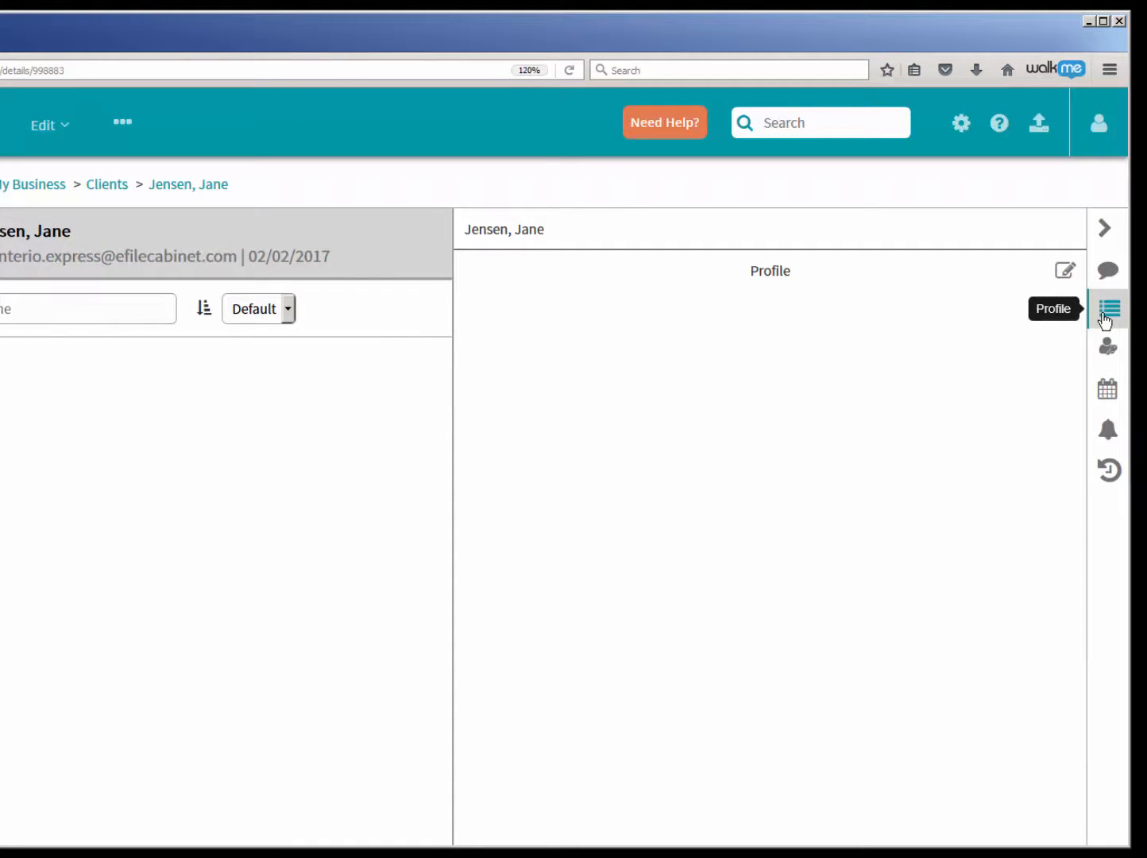
pyautogui.click(1065, 273)
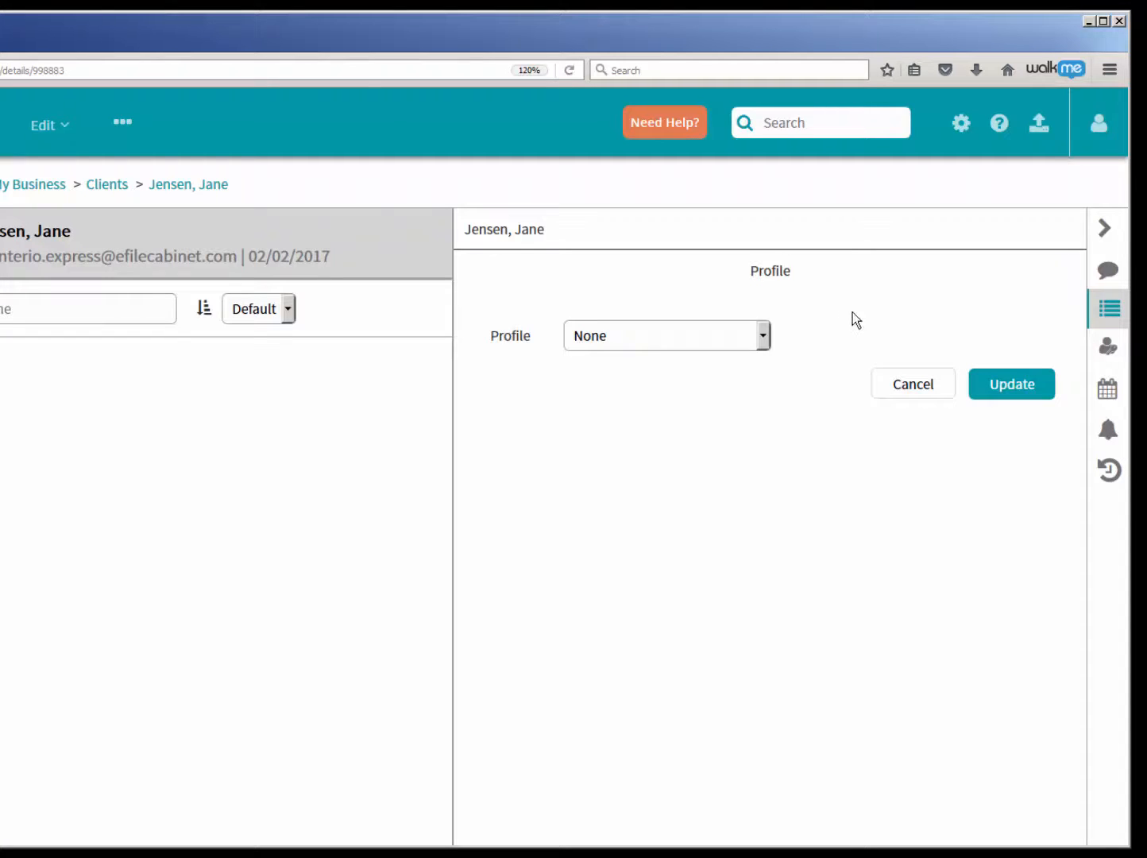
pyautogui.click(763, 337)
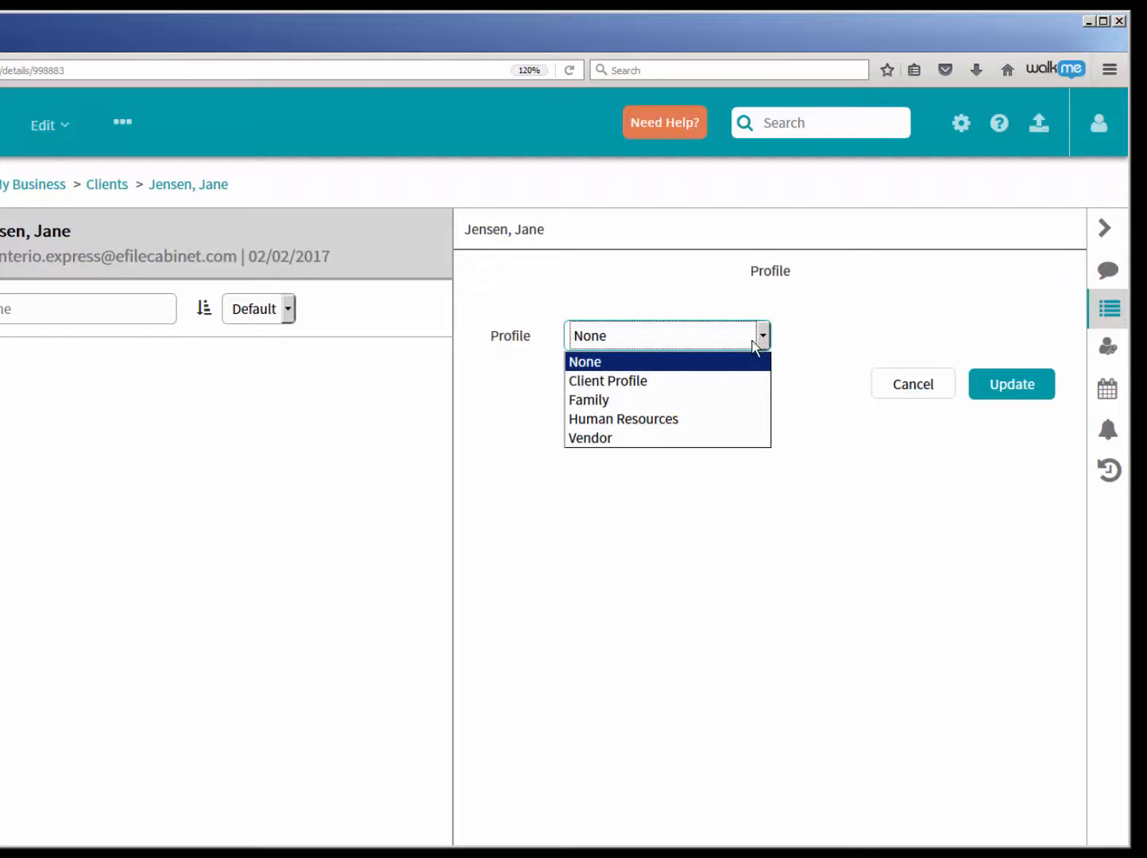
pyautogui.click(699, 381)
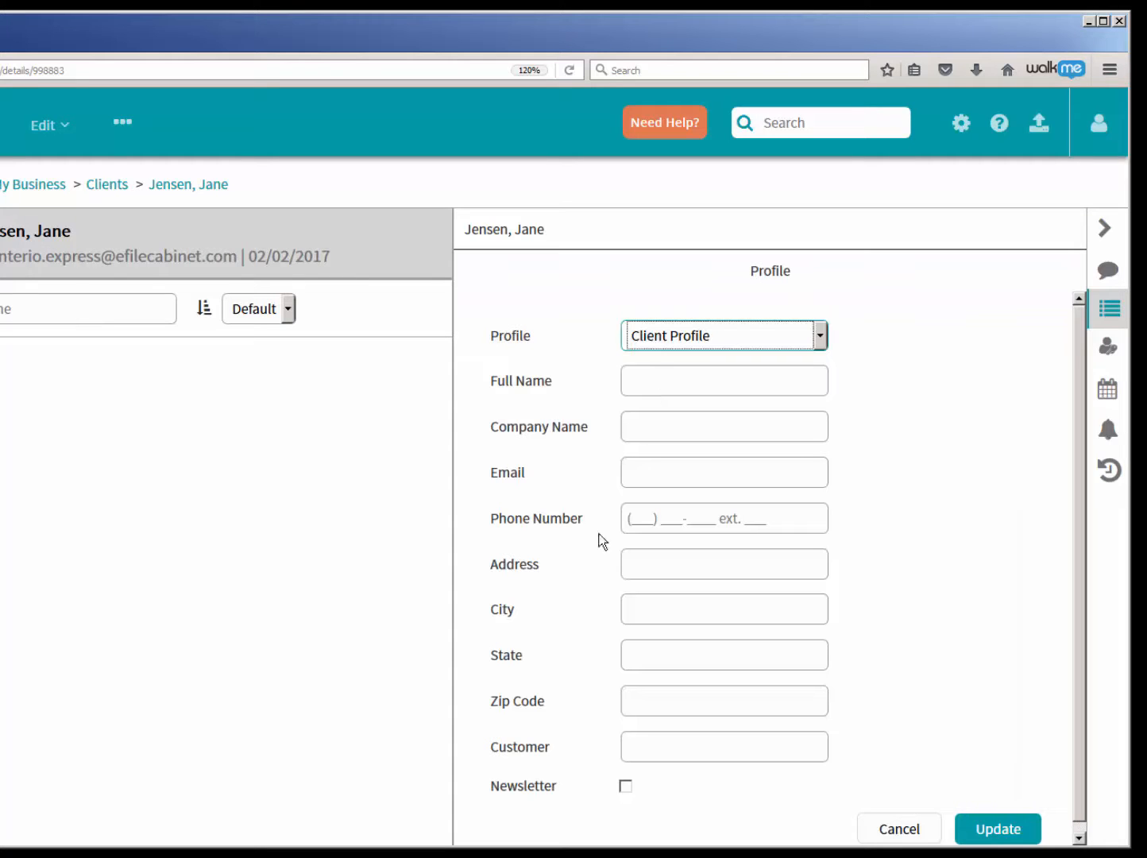
# - Preview the fields of the Family, Human Resources and Vendor profiles and return the selection to Client Profile
pyautogui.click(820, 337)
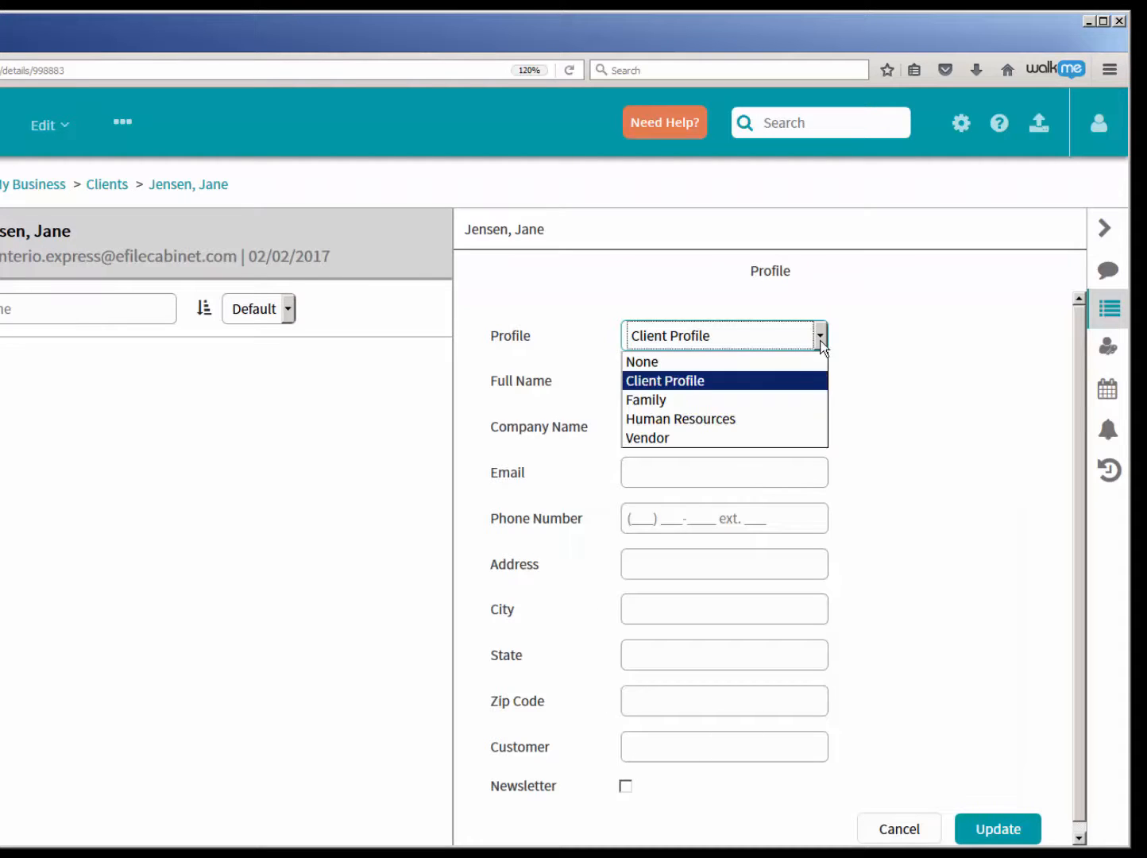
pyautogui.click(774, 403)
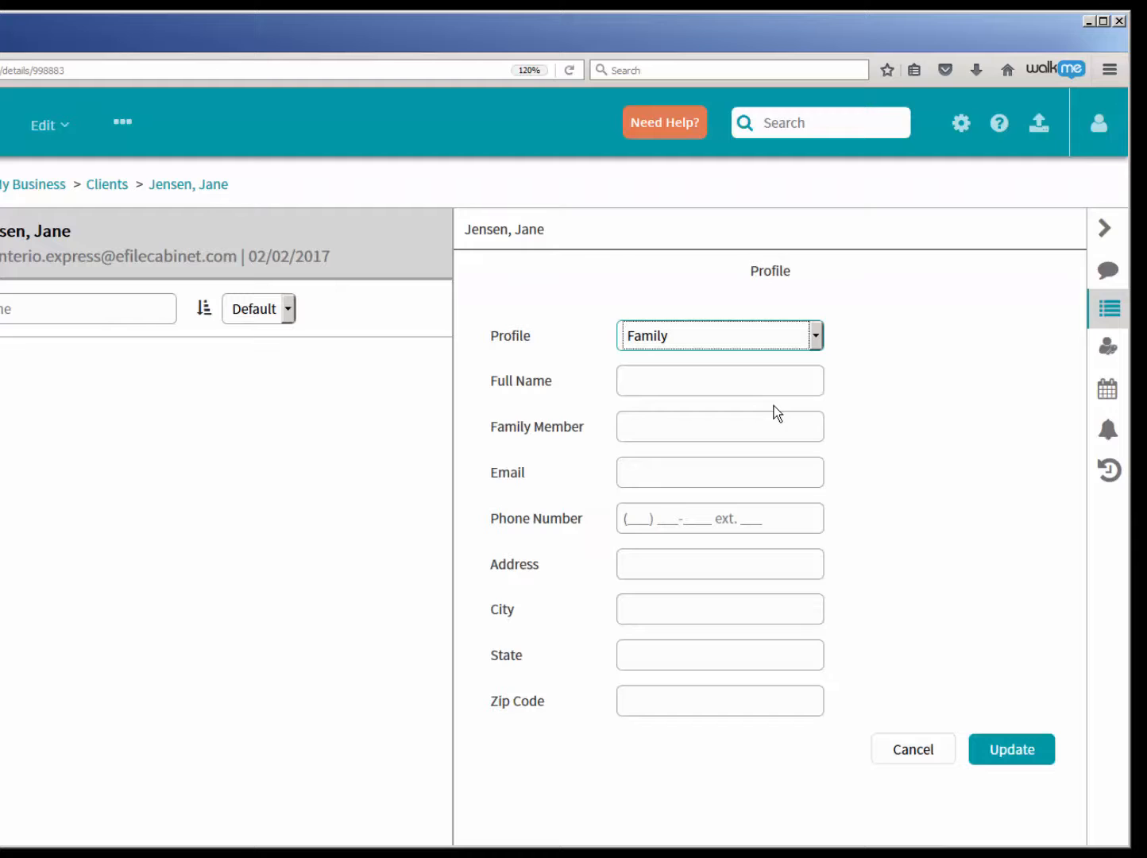
pyautogui.click(813, 341)
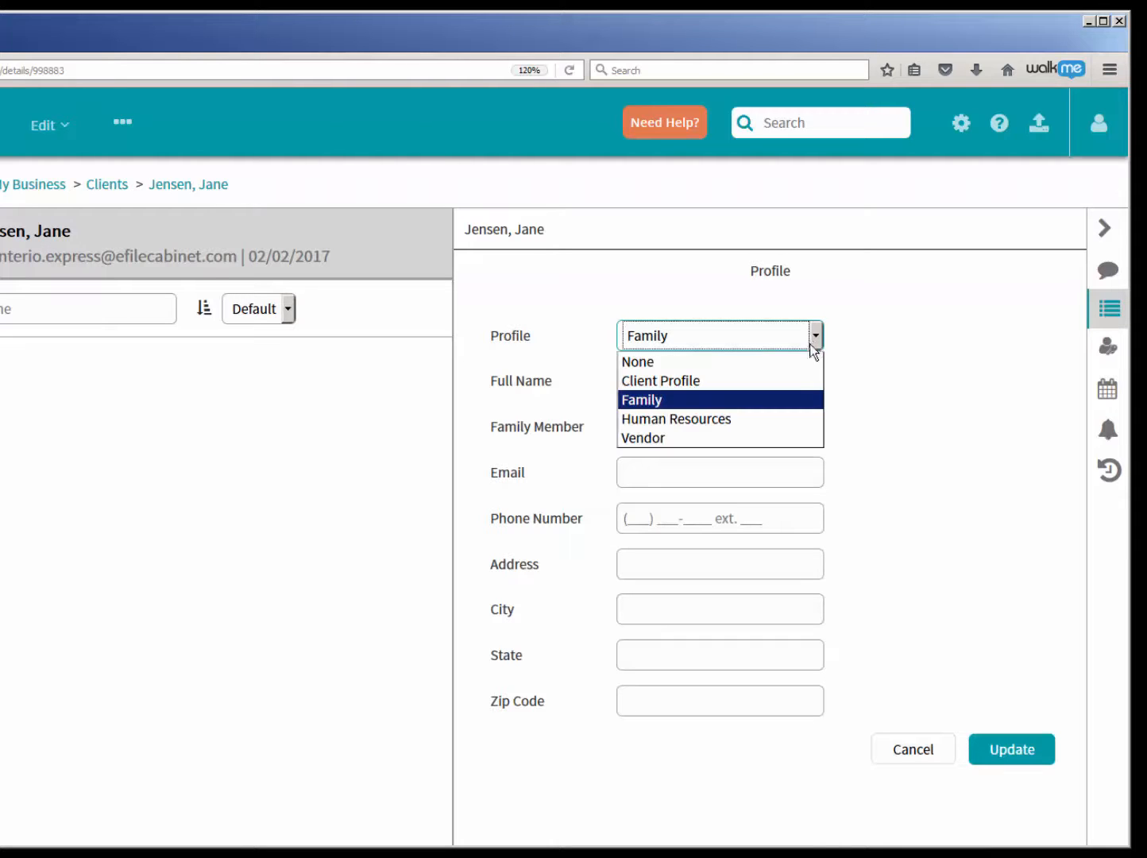
pyautogui.click(773, 422)
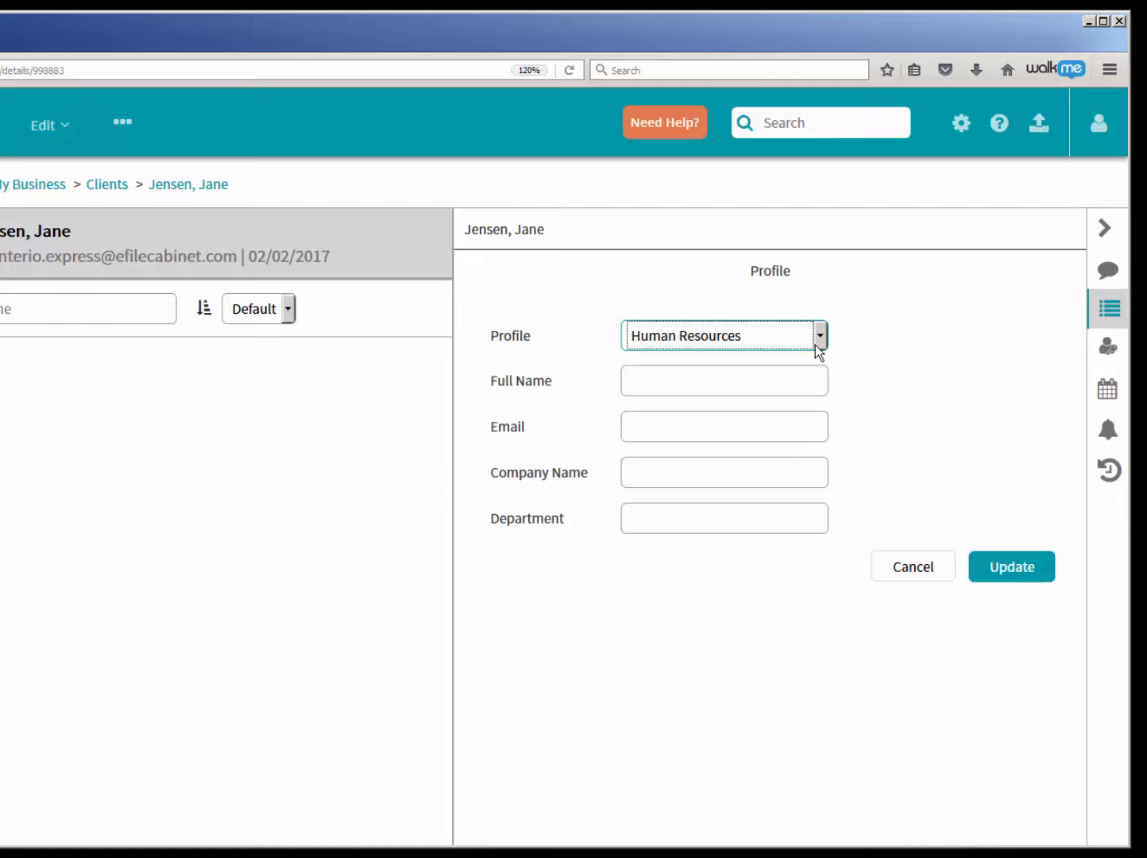
pyautogui.click(815, 347)
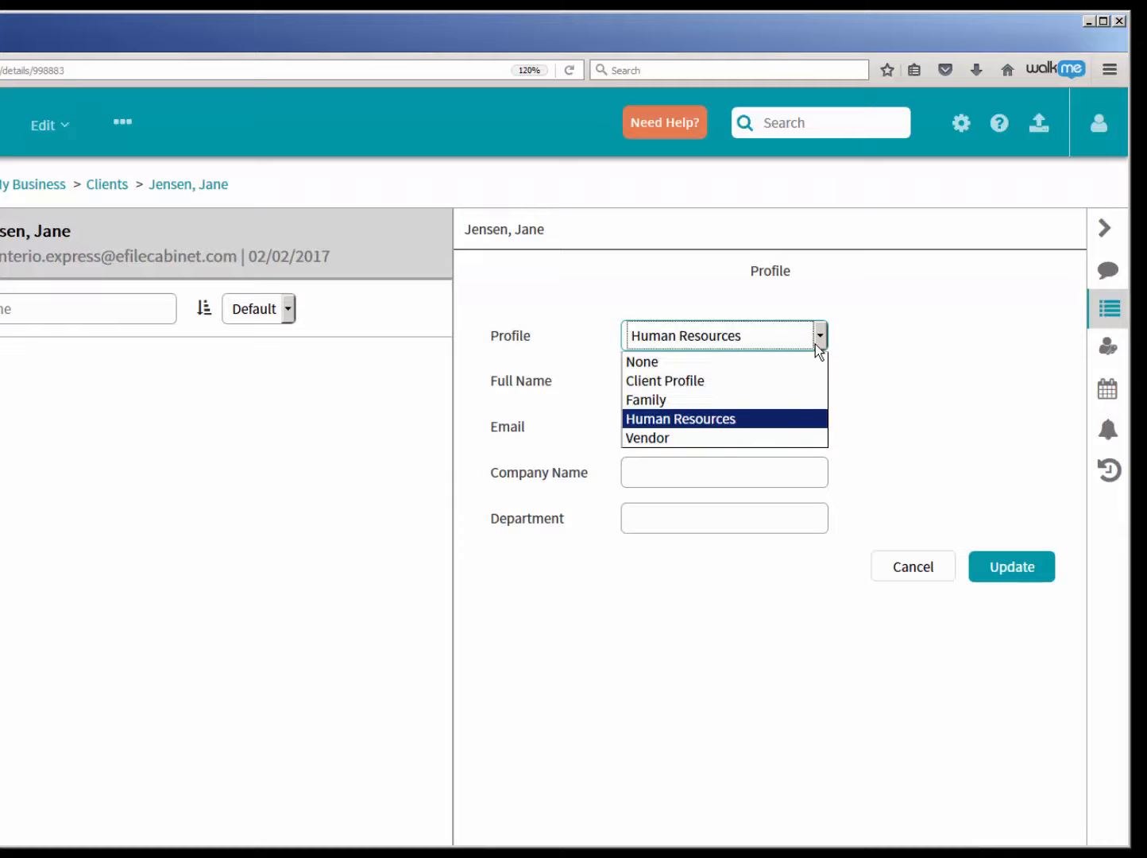
pyautogui.click(749, 437)
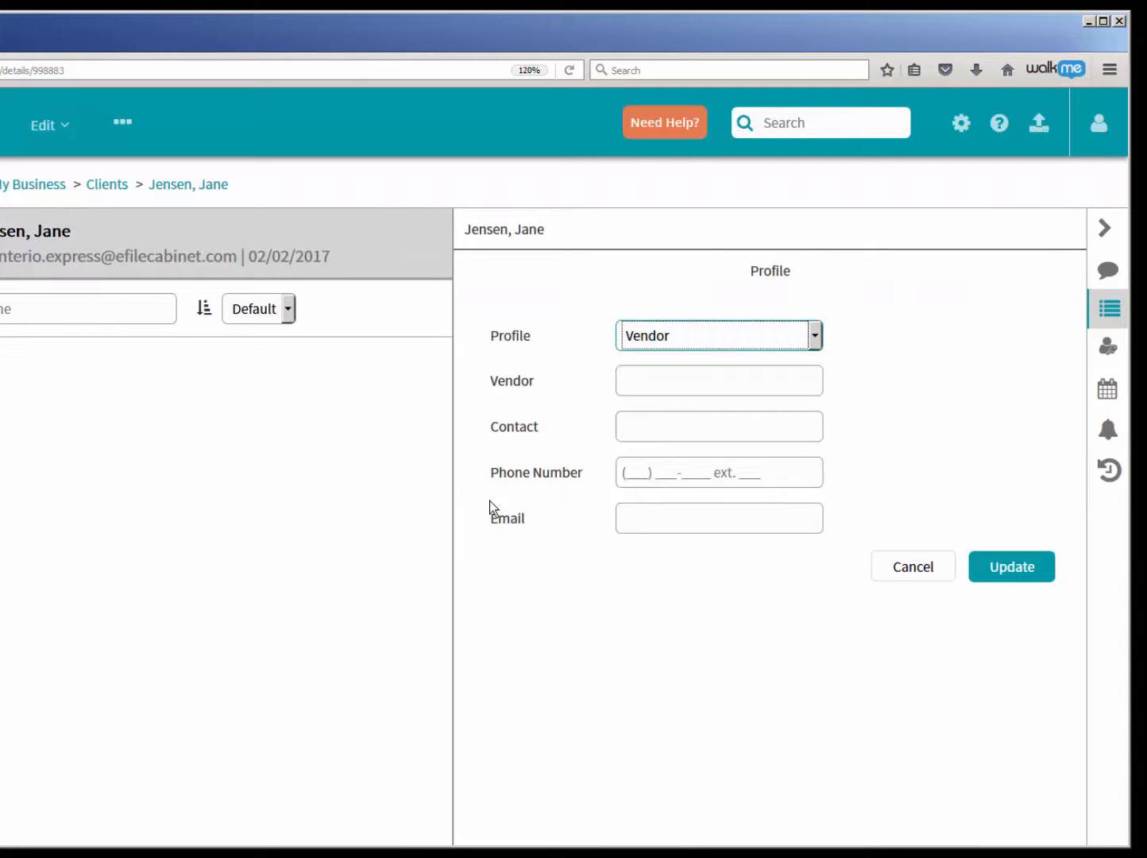
pyautogui.click(815, 341)
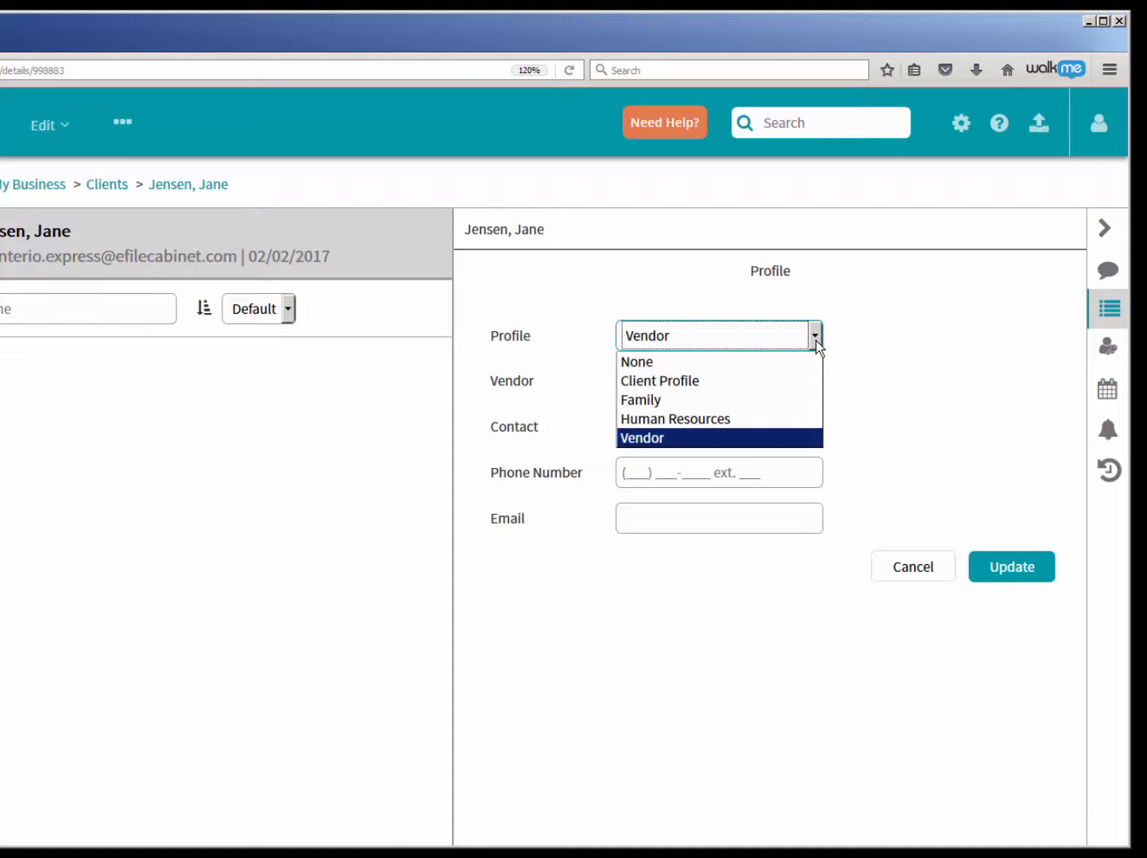
pyautogui.click(741, 382)
# - Enter the client's full name and the company name Jensen's Florist in the drawer's profile and save it
pyautogui.click(679, 382)
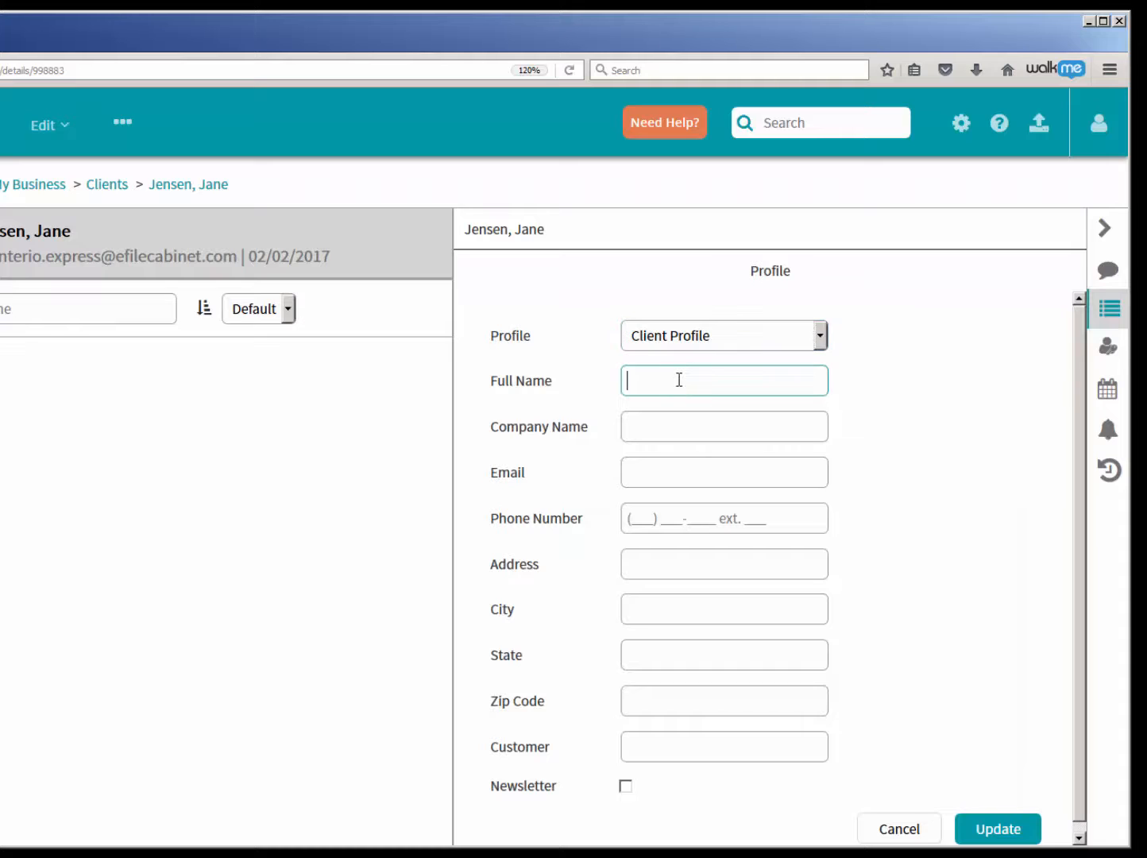
pyautogui.press('Tab')
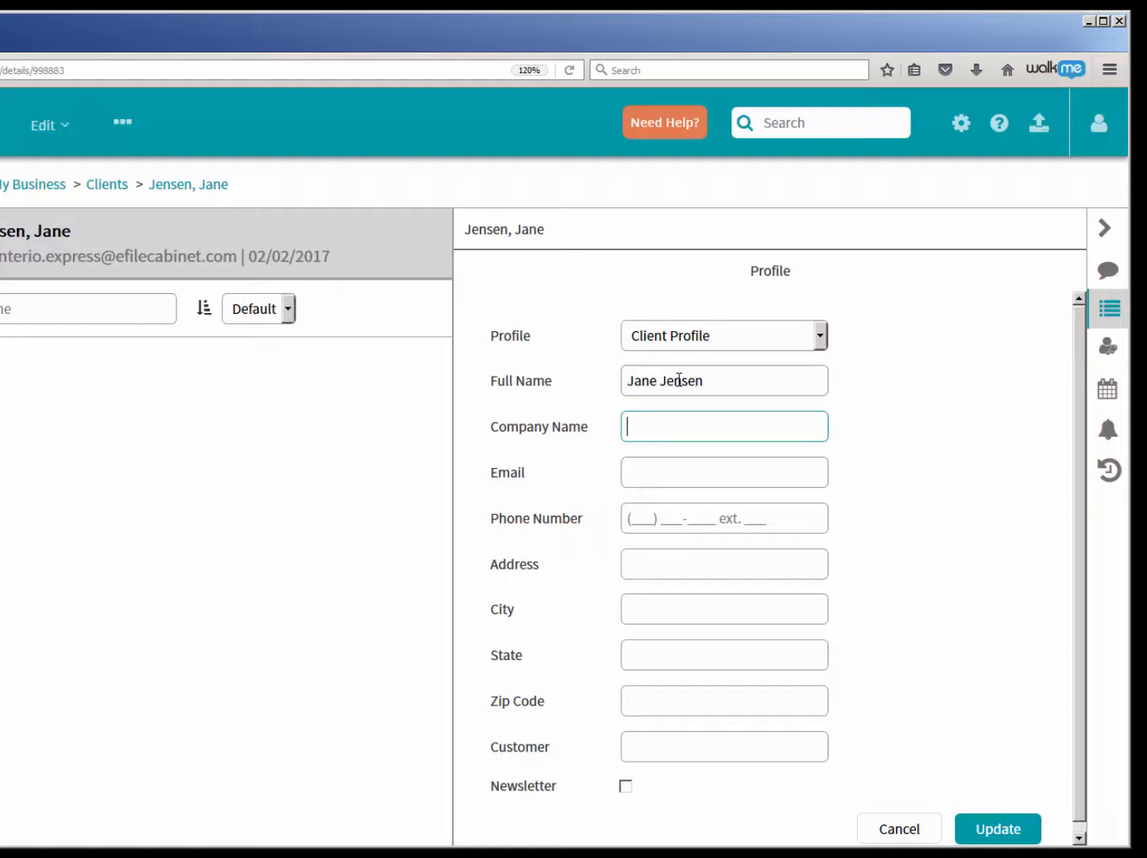
pyautogui.write("Jensen's Florist")
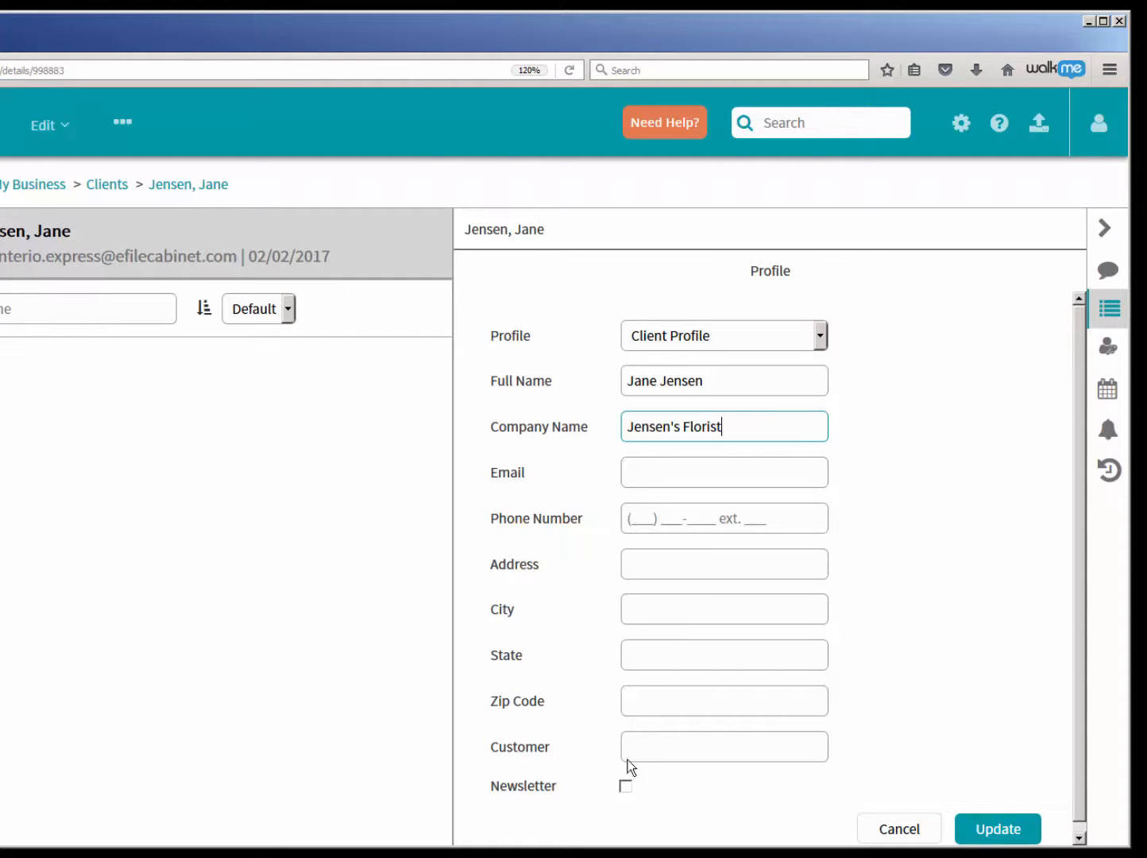
pyautogui.scroll(-1, 1080, 567)
pyautogui.scroll(1, 1088, 556)
pyautogui.click(990, 829)
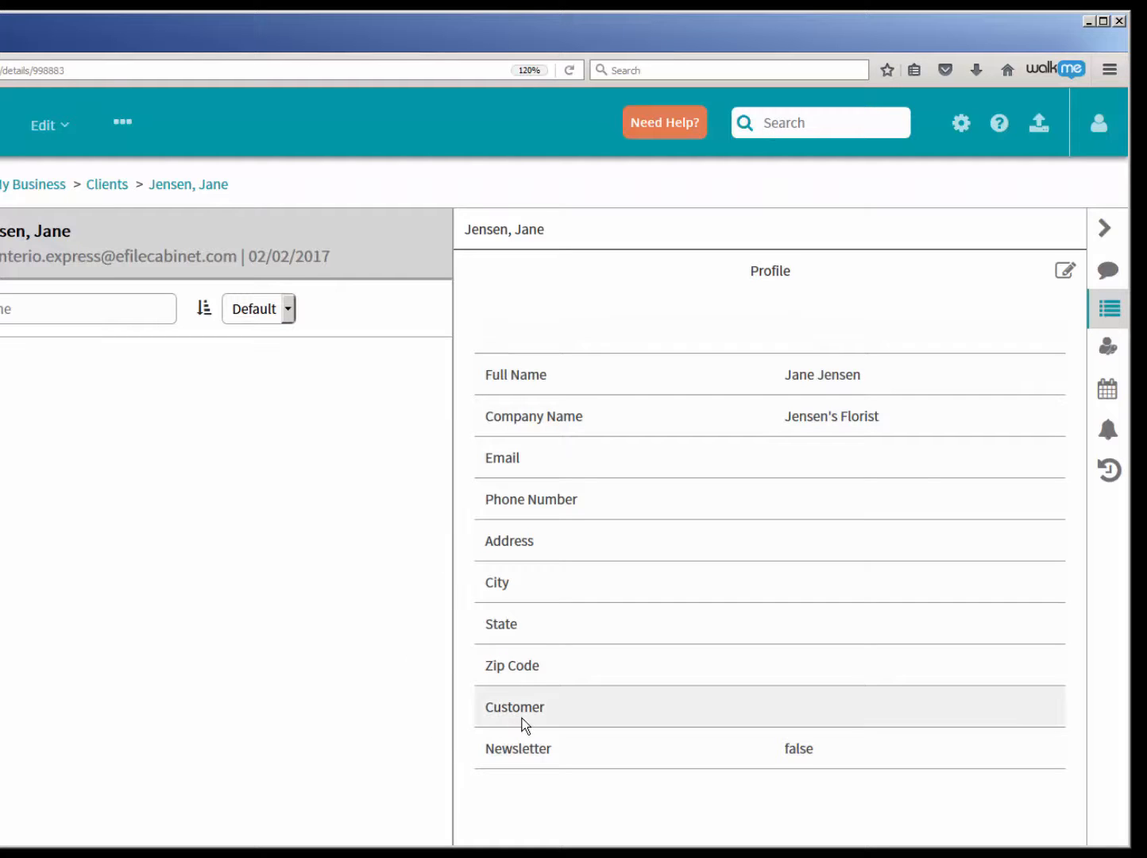
# - Edit the drawer's profile again, set the Customer field to client, and save it
pyautogui.click(1064, 271)
pyautogui.click(647, 745)
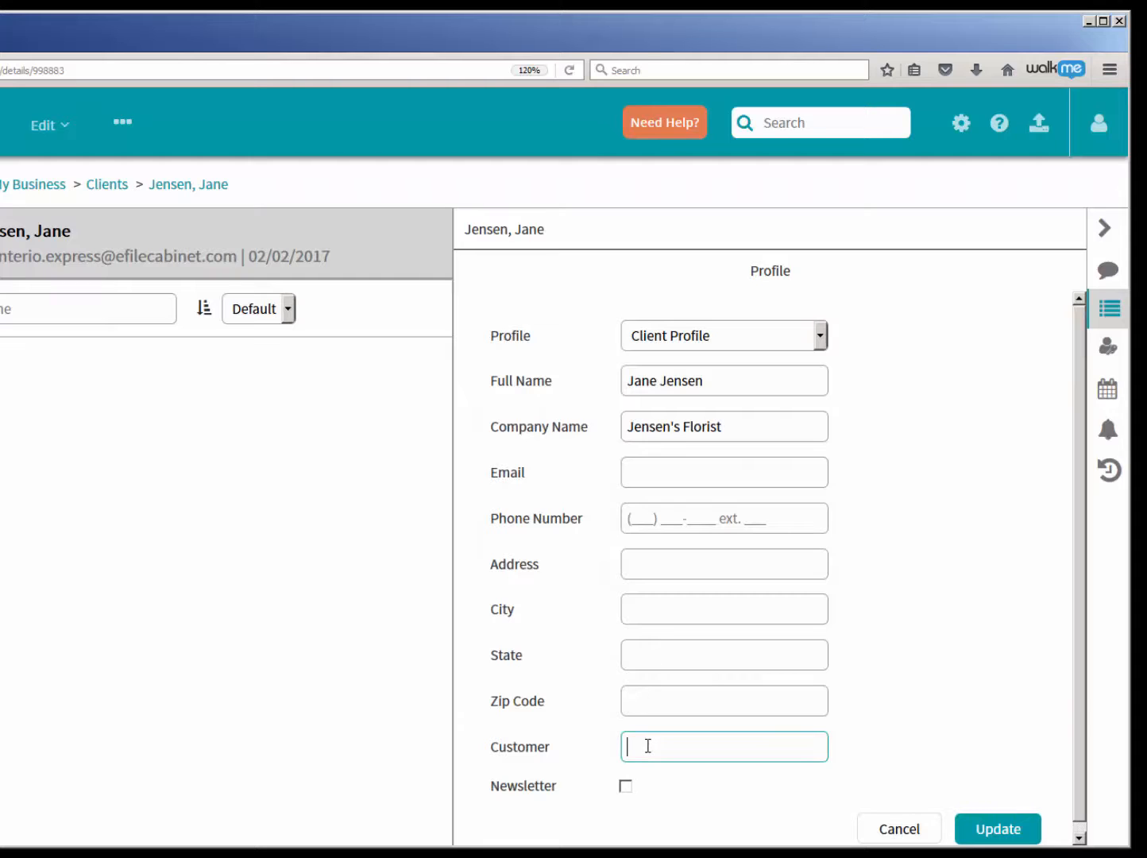
pyautogui.write('client')
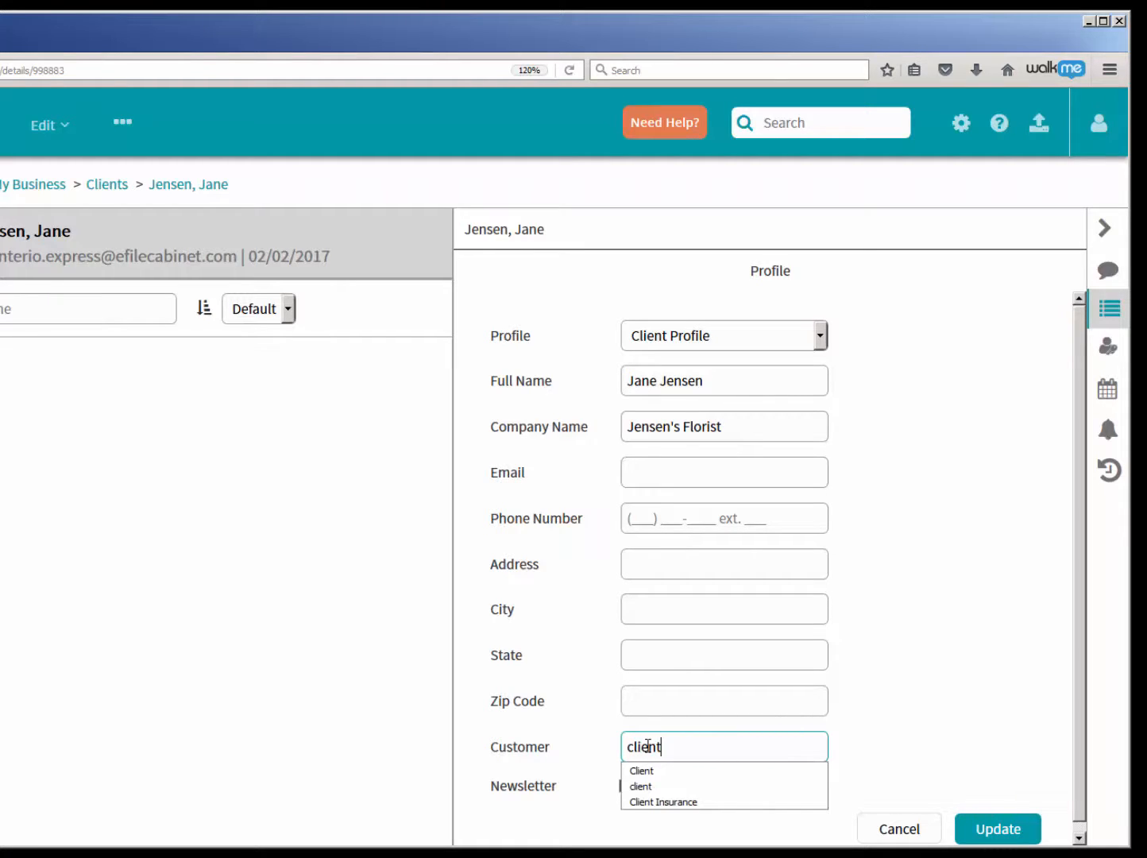
pyautogui.click(1008, 830)
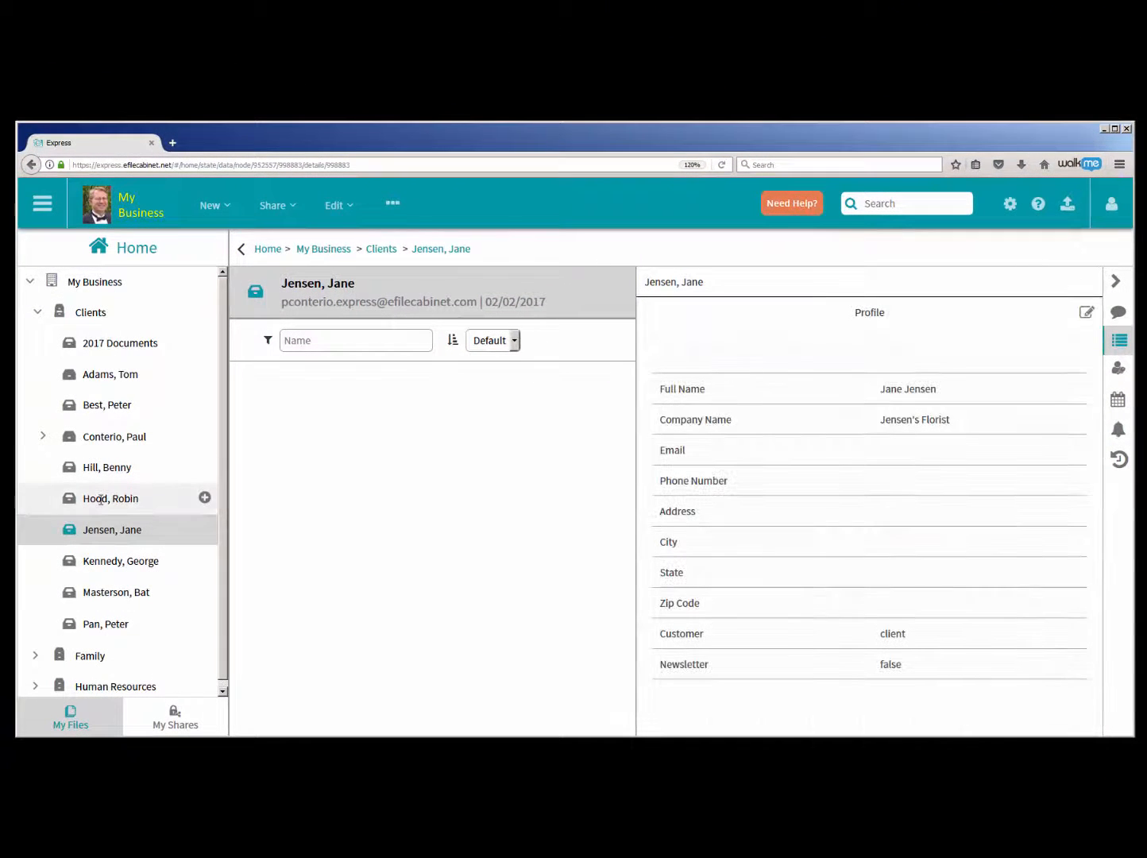
# - Review the profiles of the two client drawers just above the new one and search the files for client
pyautogui.click(101, 498)
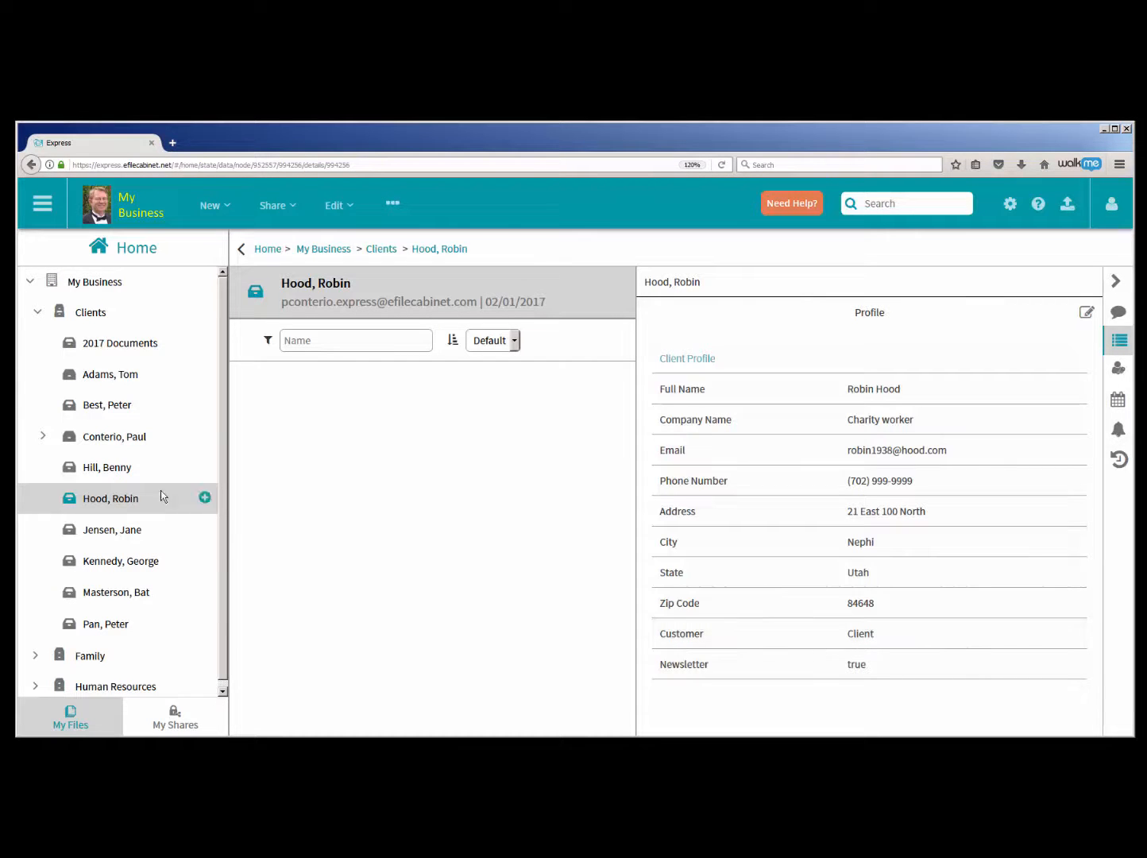
pyautogui.click(123, 471)
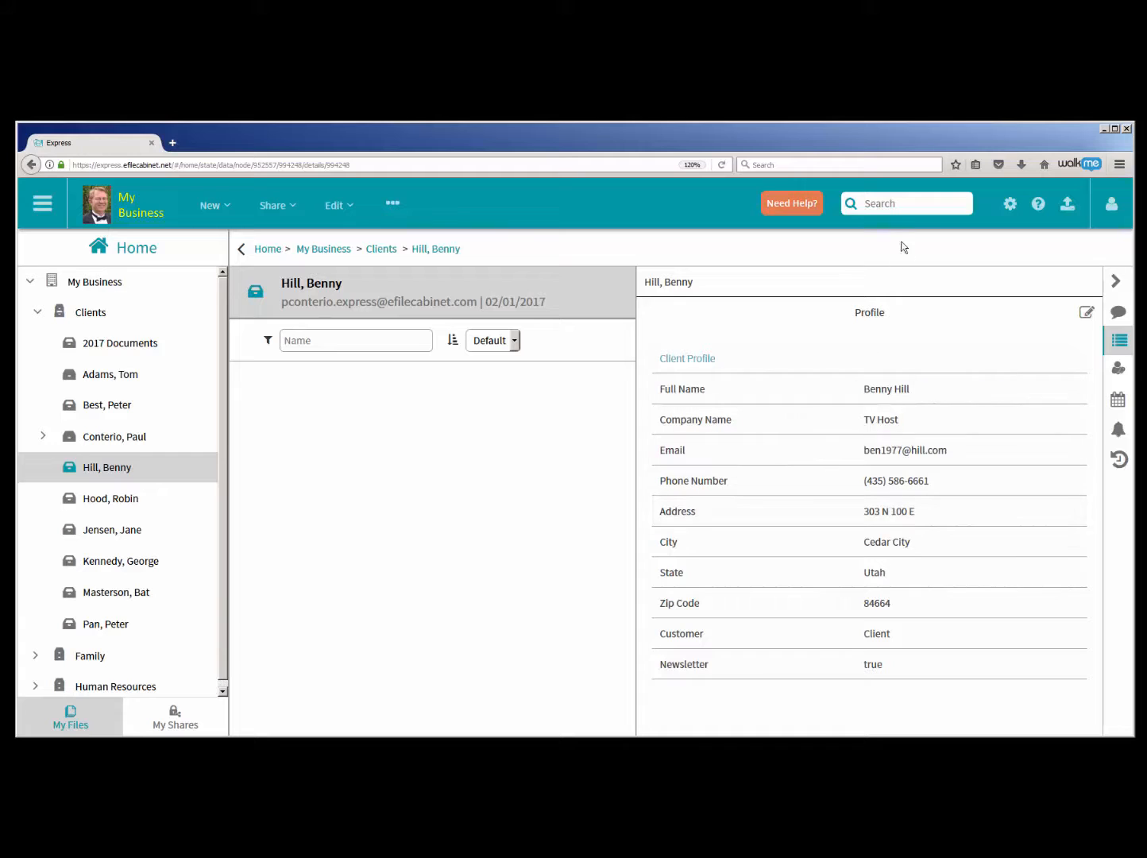
pyautogui.write('client')
pyautogui.press('Return')
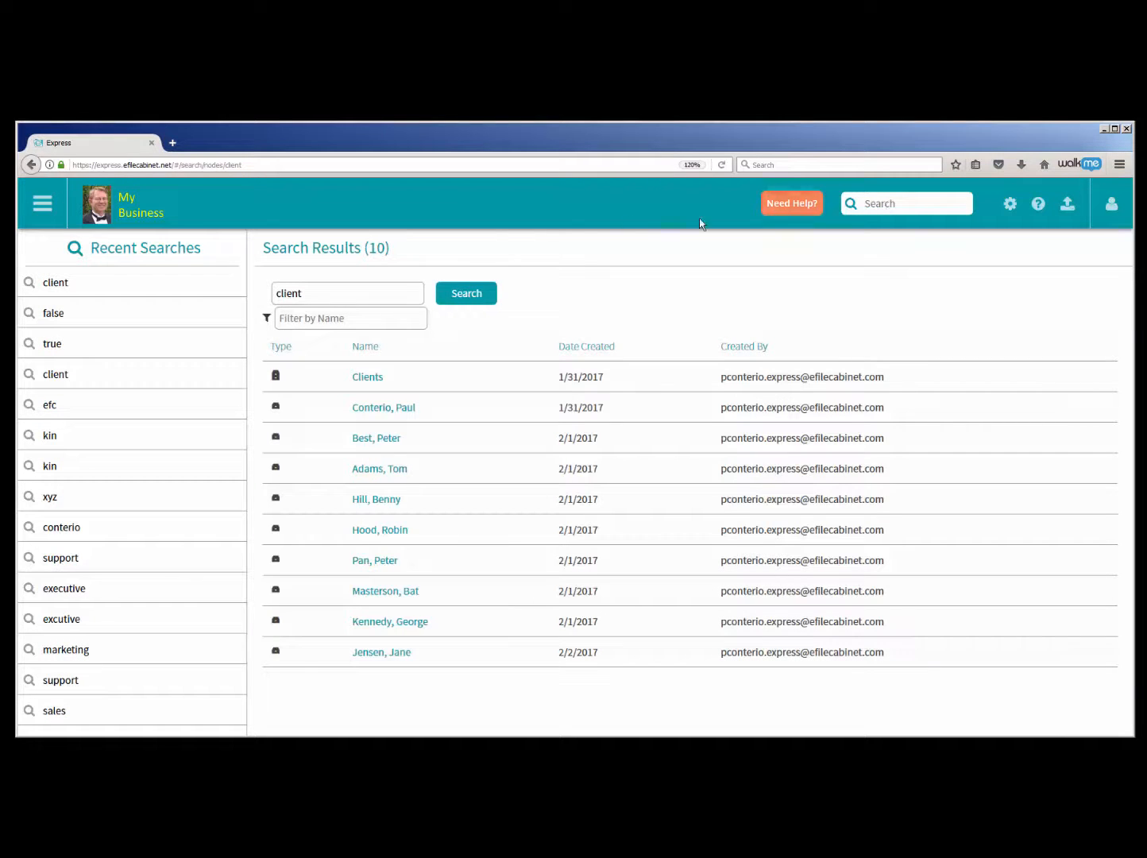
pyautogui.click(108, 205)
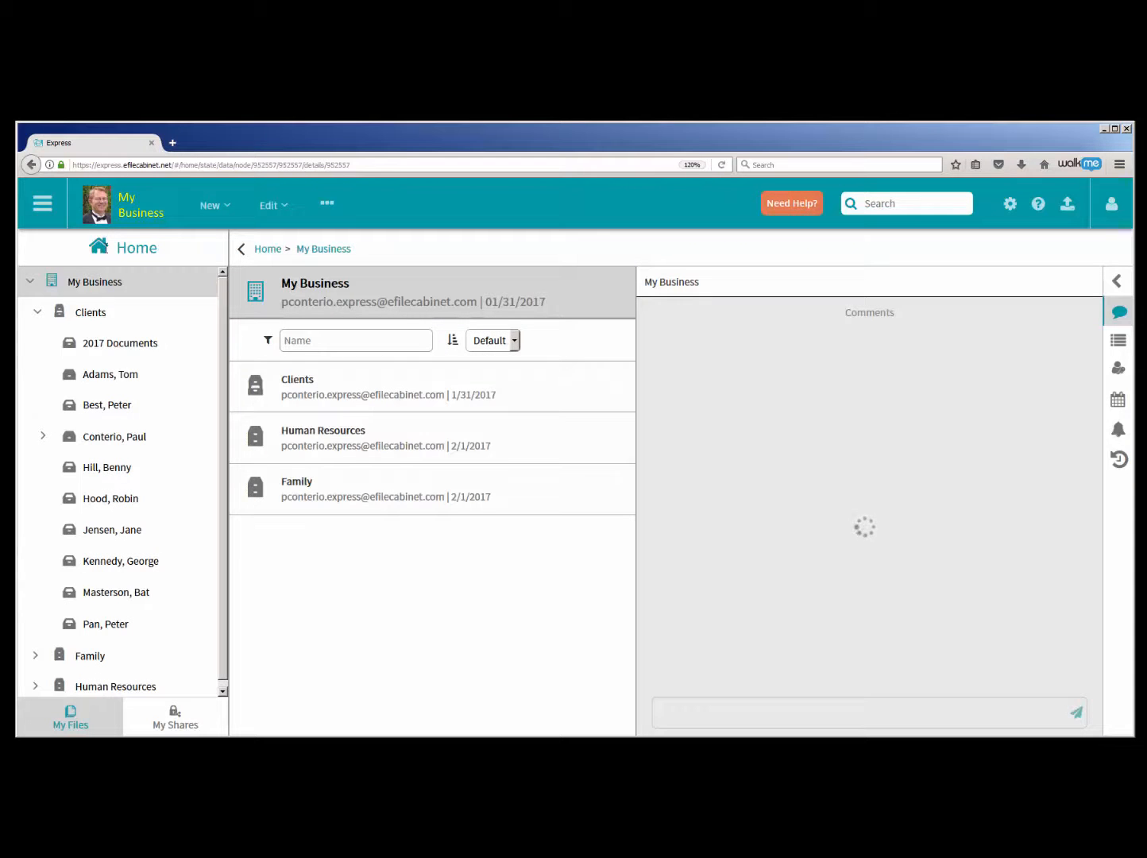
# - View the profile of the client drawer just below 2017 Documents and search the files for true
pyautogui.click(96, 376)
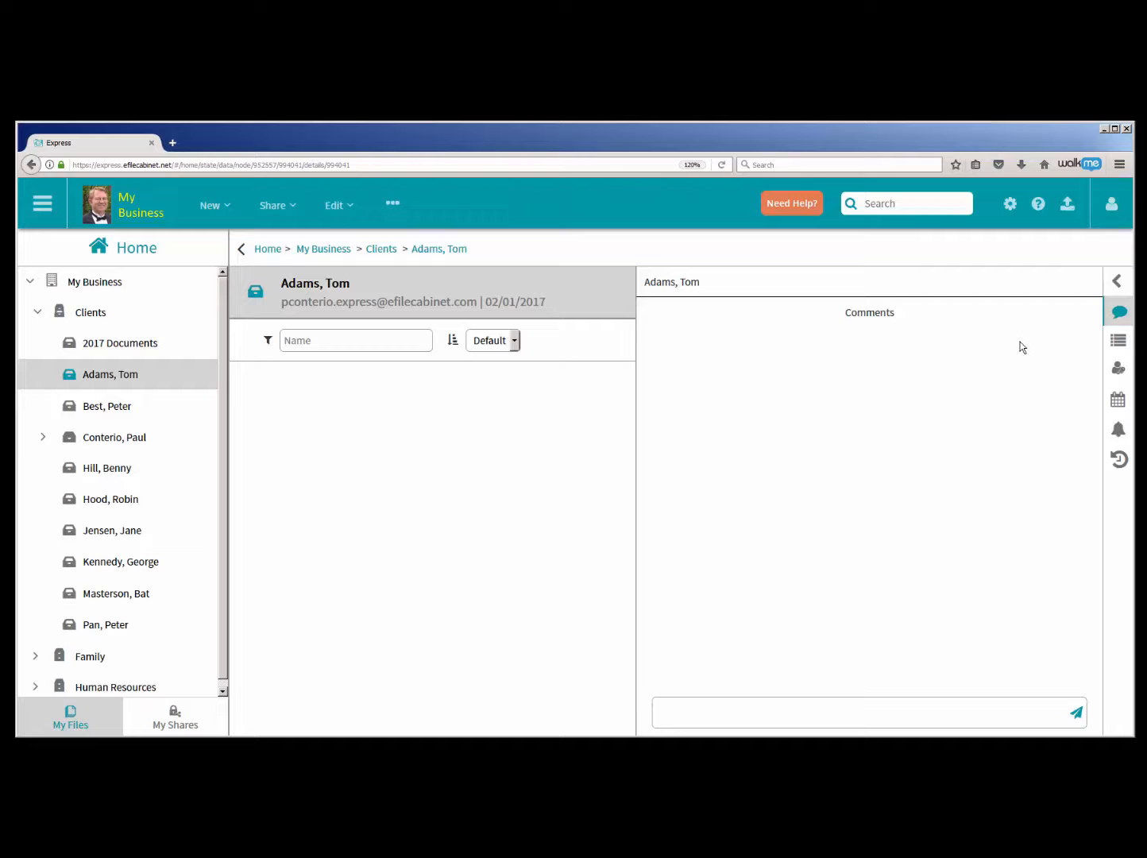
pyautogui.click(1115, 282)
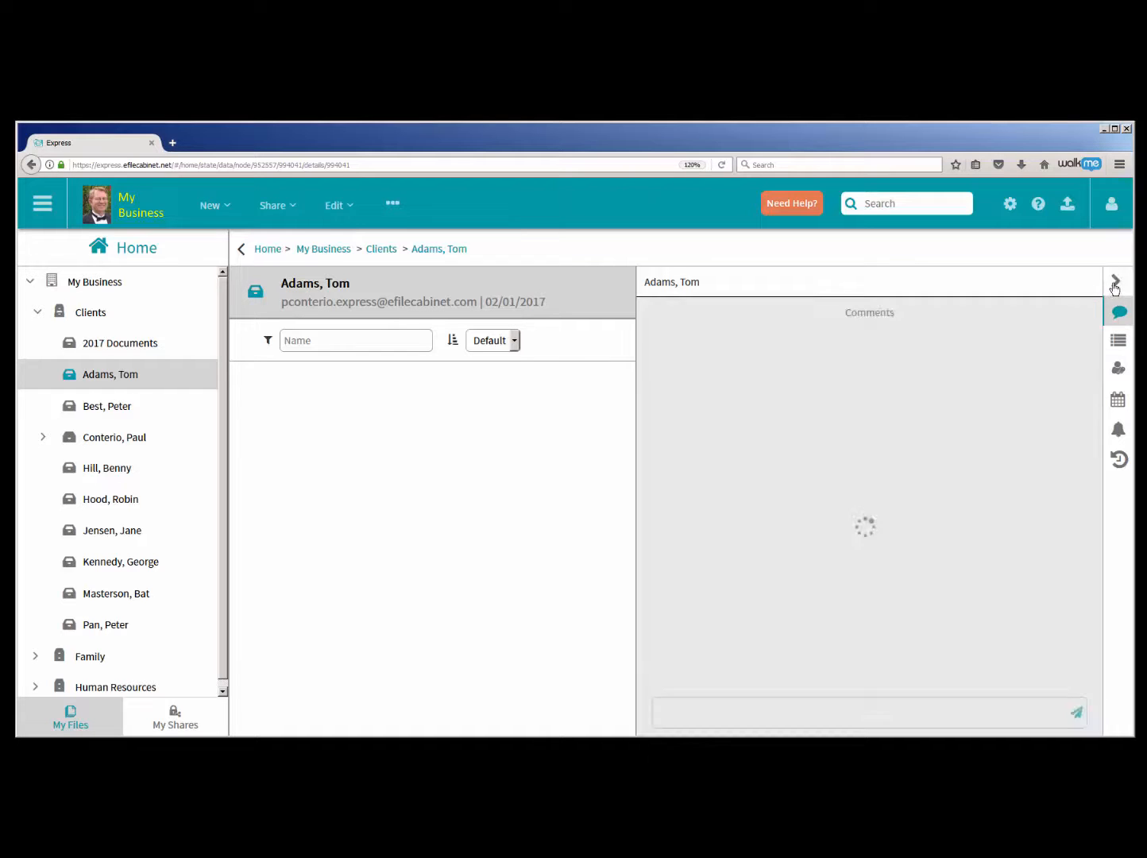
pyautogui.click(1119, 340)
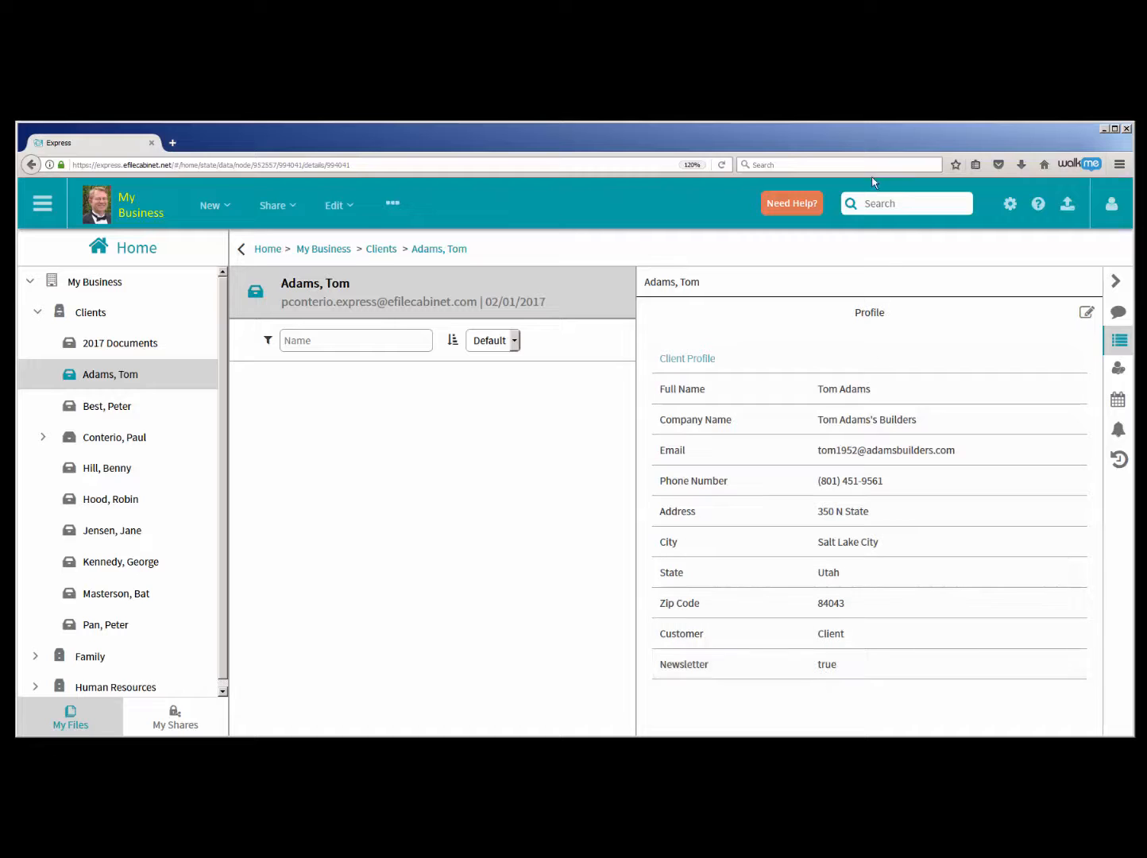
pyautogui.click(872, 204)
pyautogui.write('true')
pyautogui.press('Return')
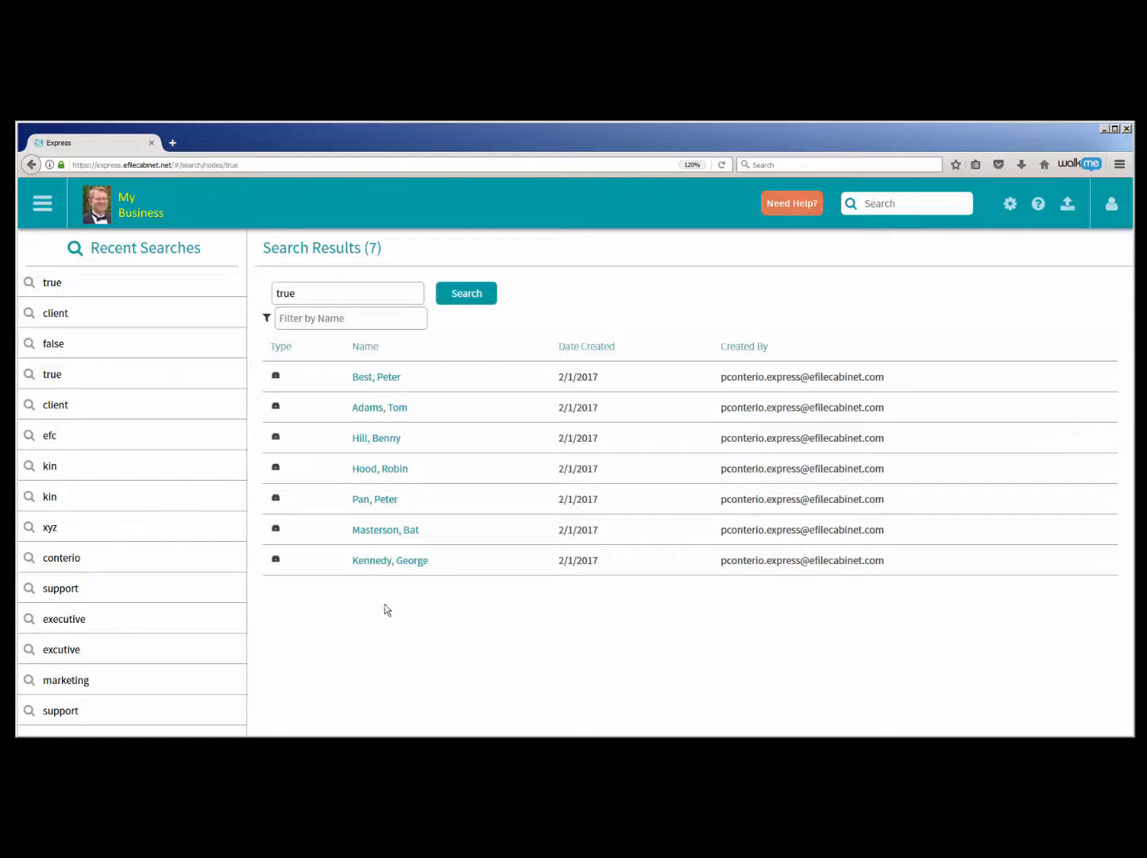
# - Search the files for the Newsletter value false and return to the My Business overview
pyautogui.click(874, 208)
pyautogui.write('false')
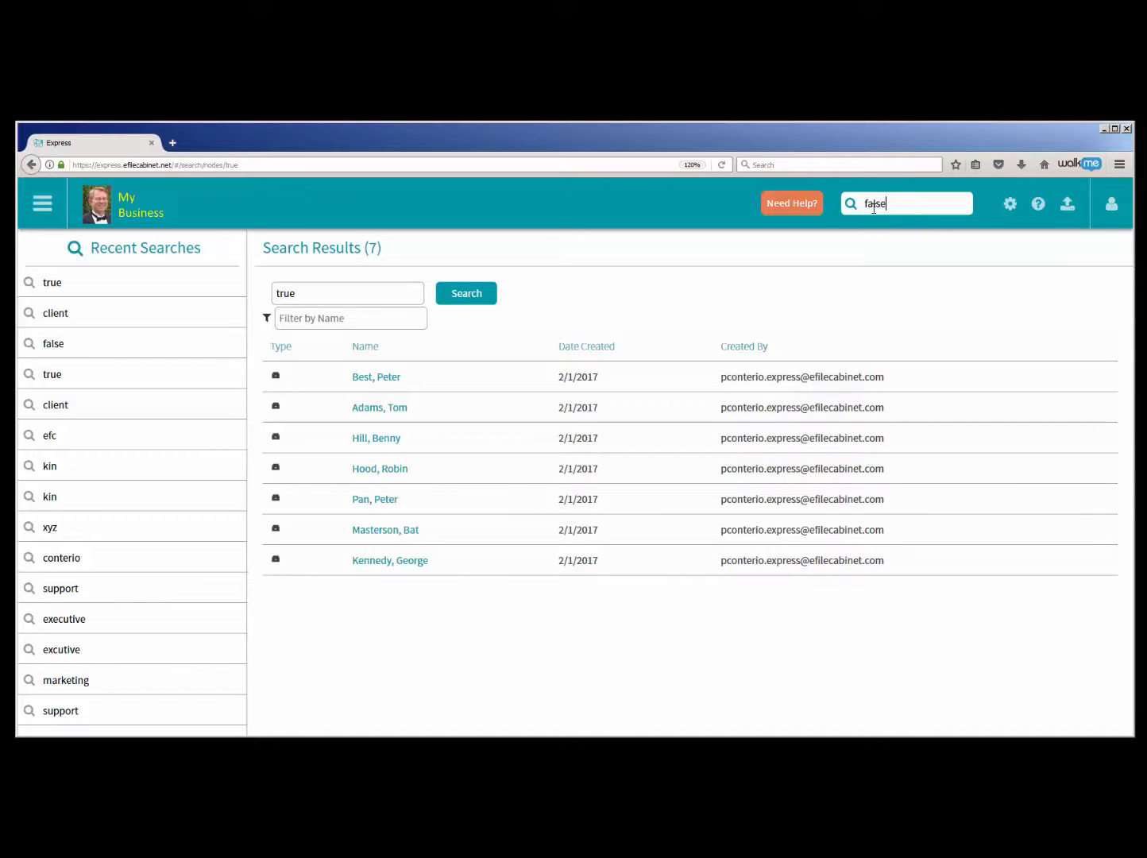
pyautogui.press('Return')
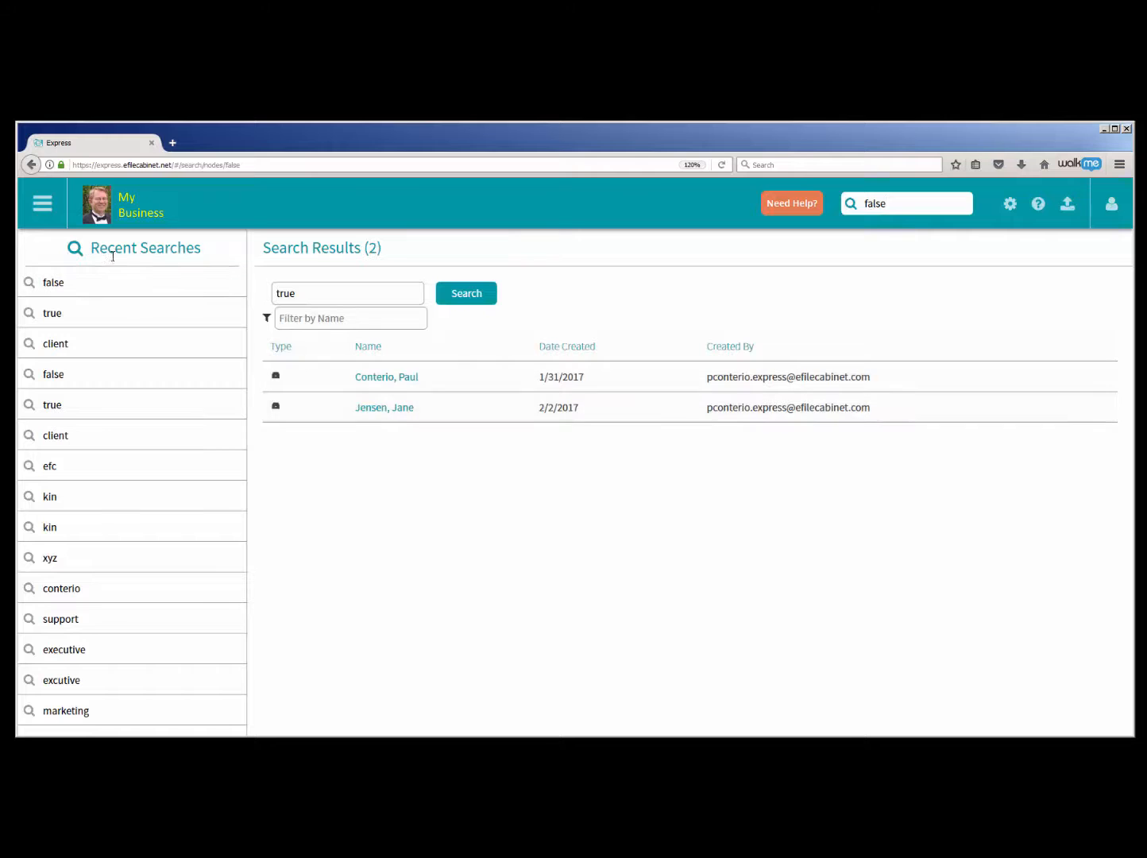
pyautogui.click(93, 213)
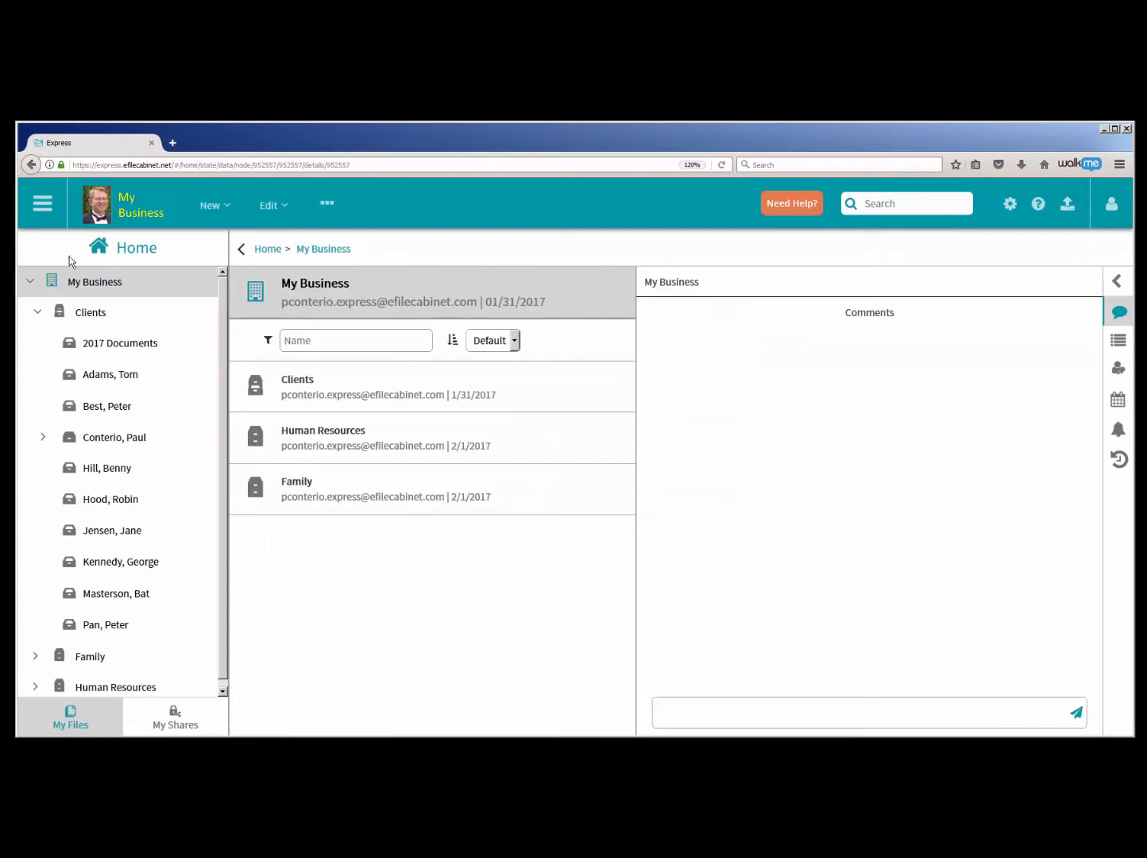
# - View the profile of the fourth drawer in the Family cabinet, search the files for kin, and return to My Business
pyautogui.click(38, 313)
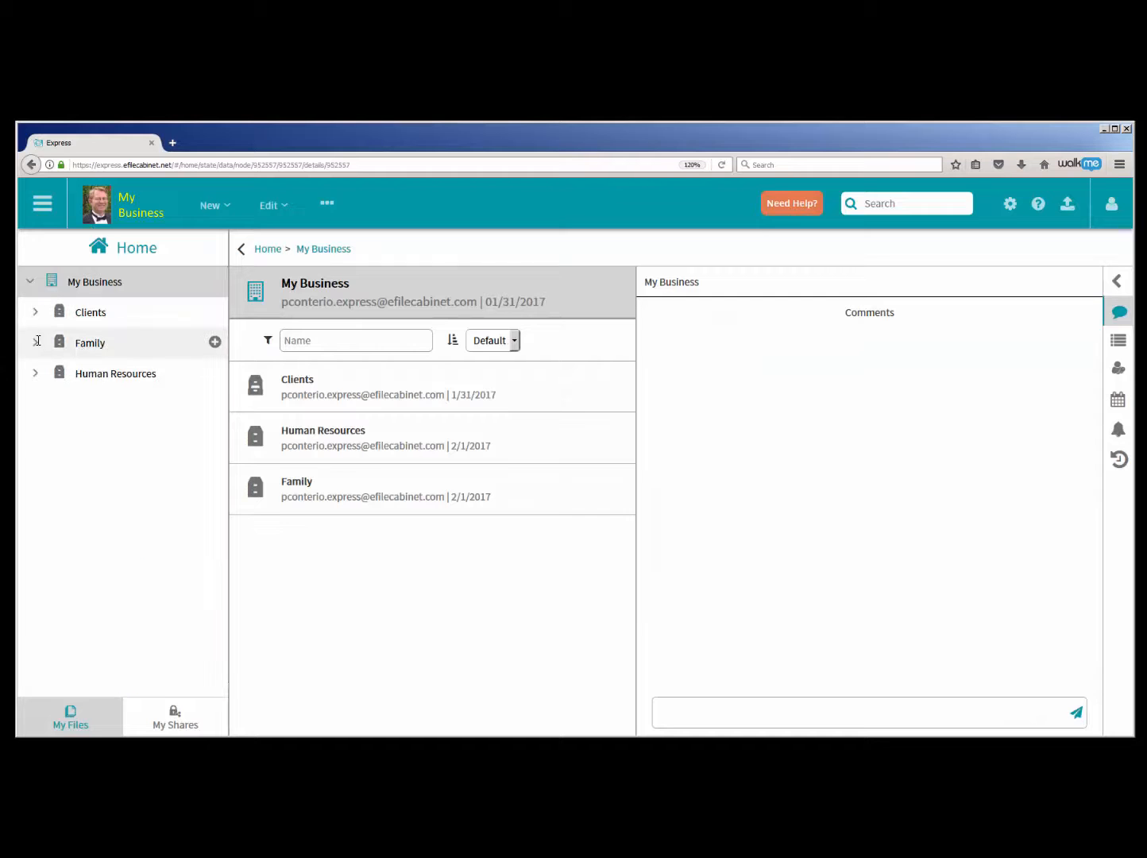
pyautogui.click(38, 342)
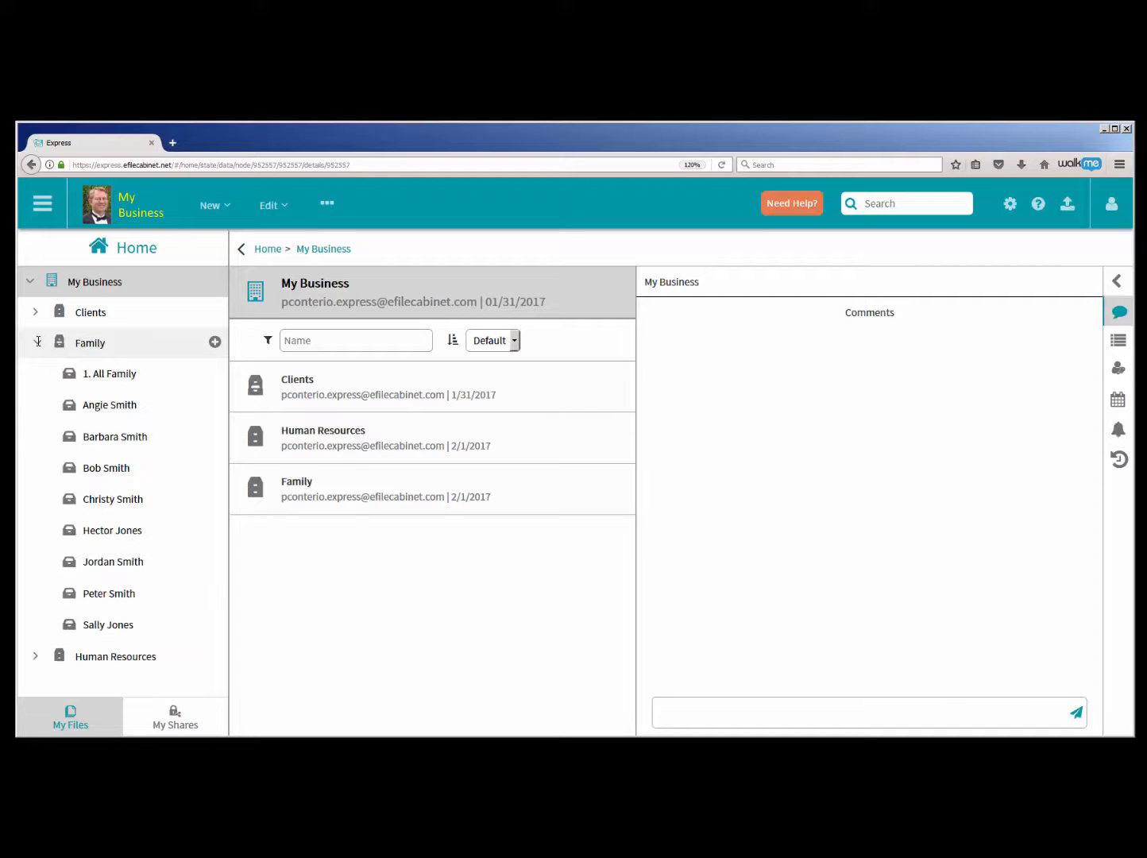
pyautogui.click(98, 469)
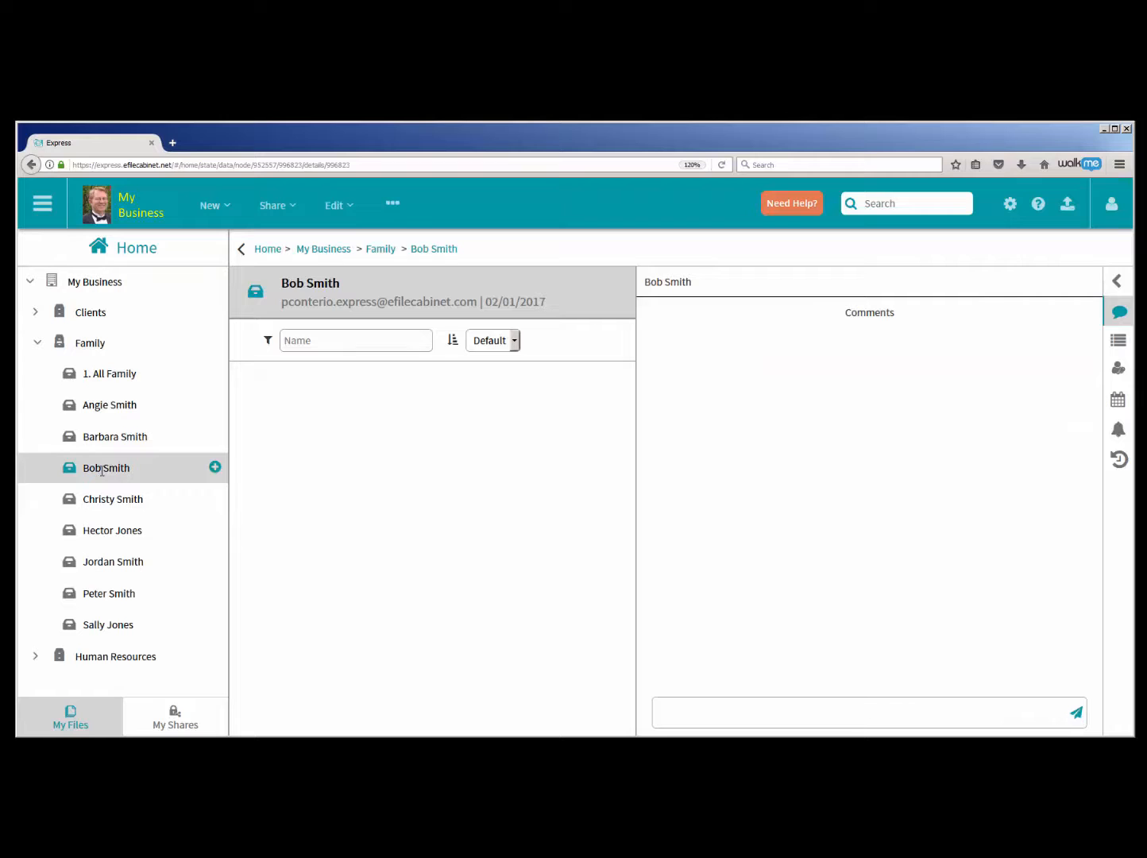
pyautogui.click(1119, 341)
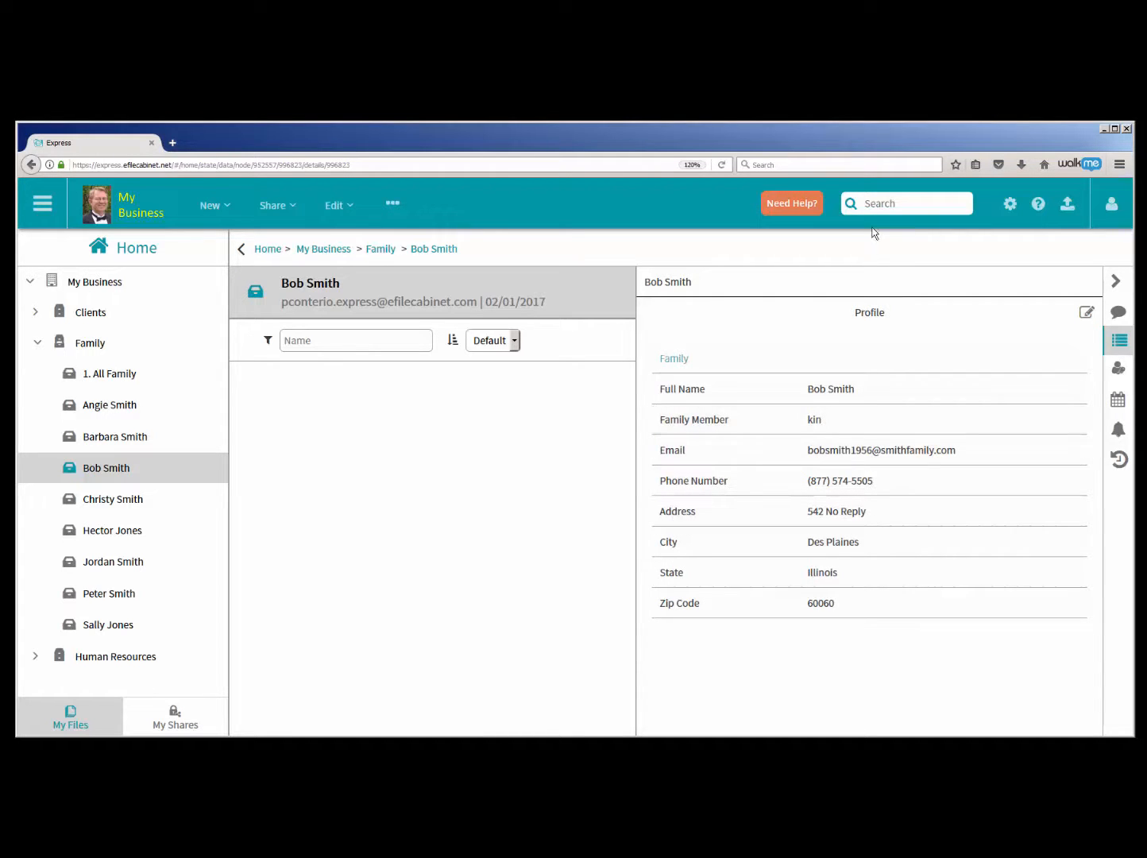
pyautogui.write('kin')
pyautogui.press('Return')
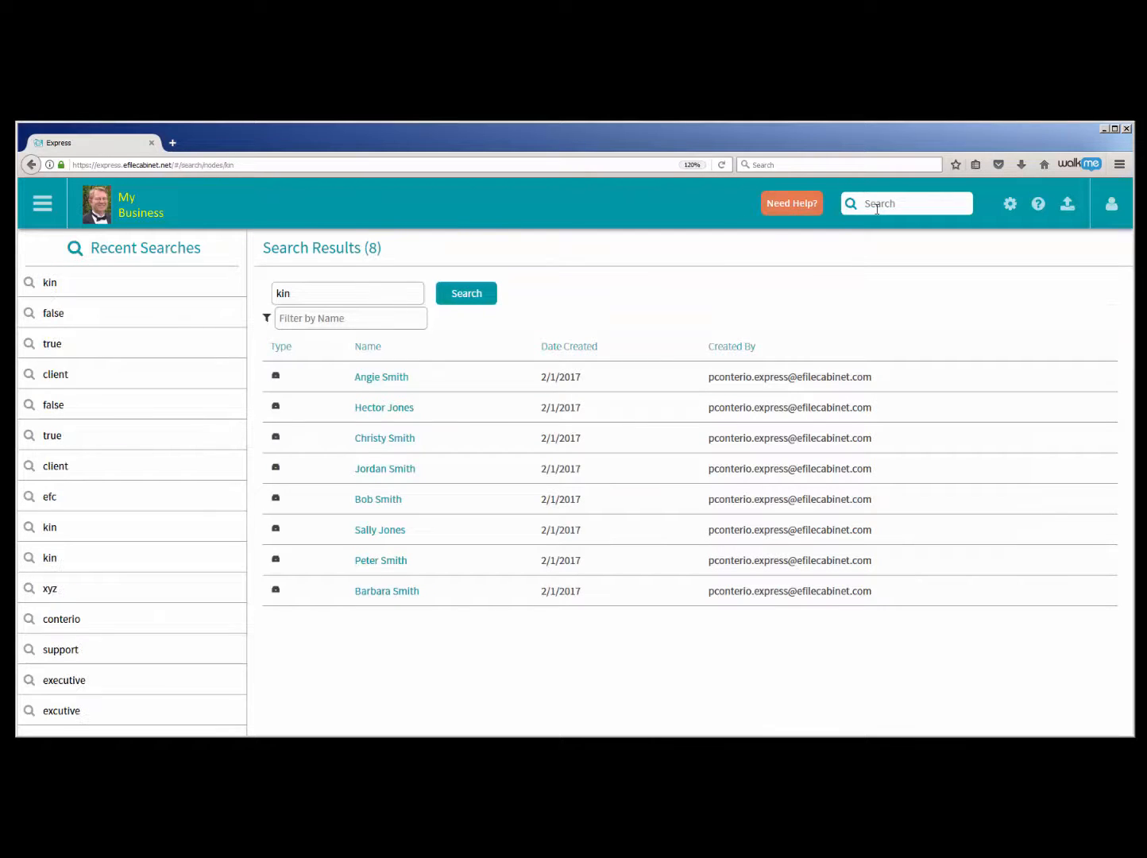
pyautogui.click(111, 209)
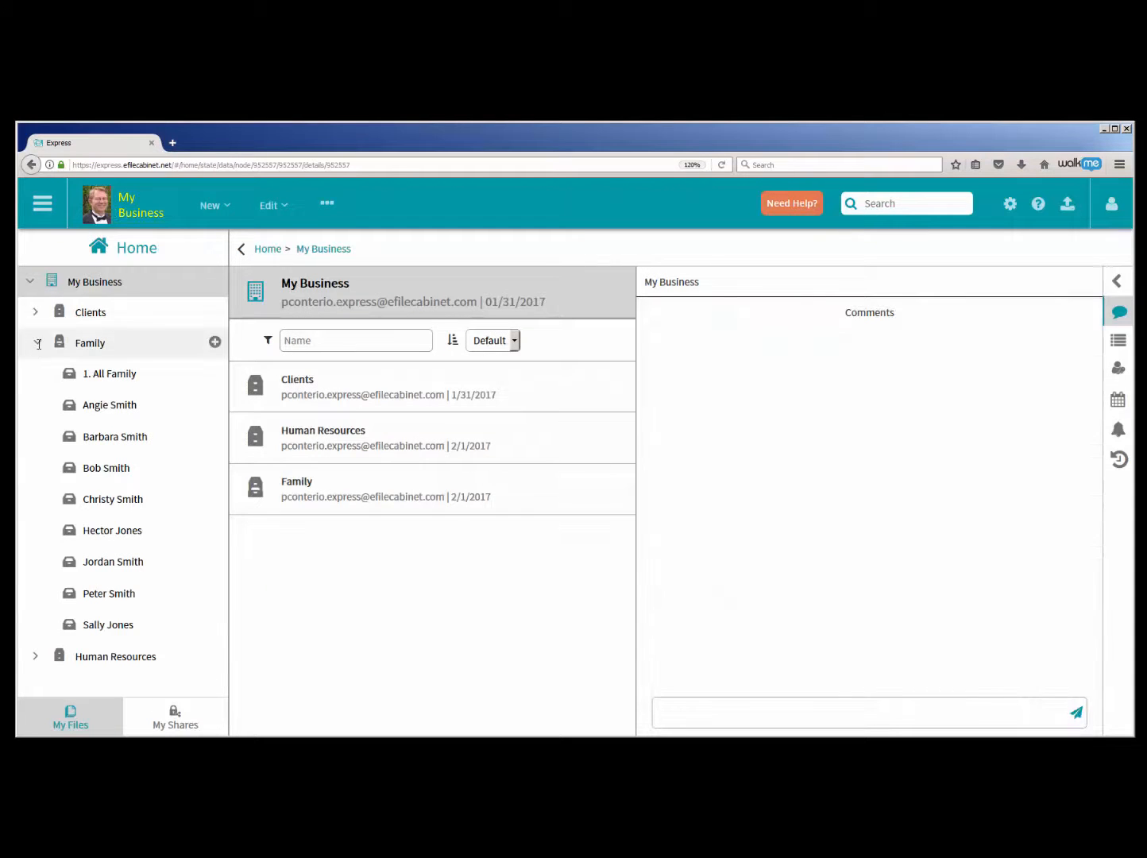
# - Collapse the Family cabinet, expand Human Resources, and view the profile of the third employee drawer below 5. Support Team
pyautogui.click(38, 343)
pyautogui.click(37, 371)
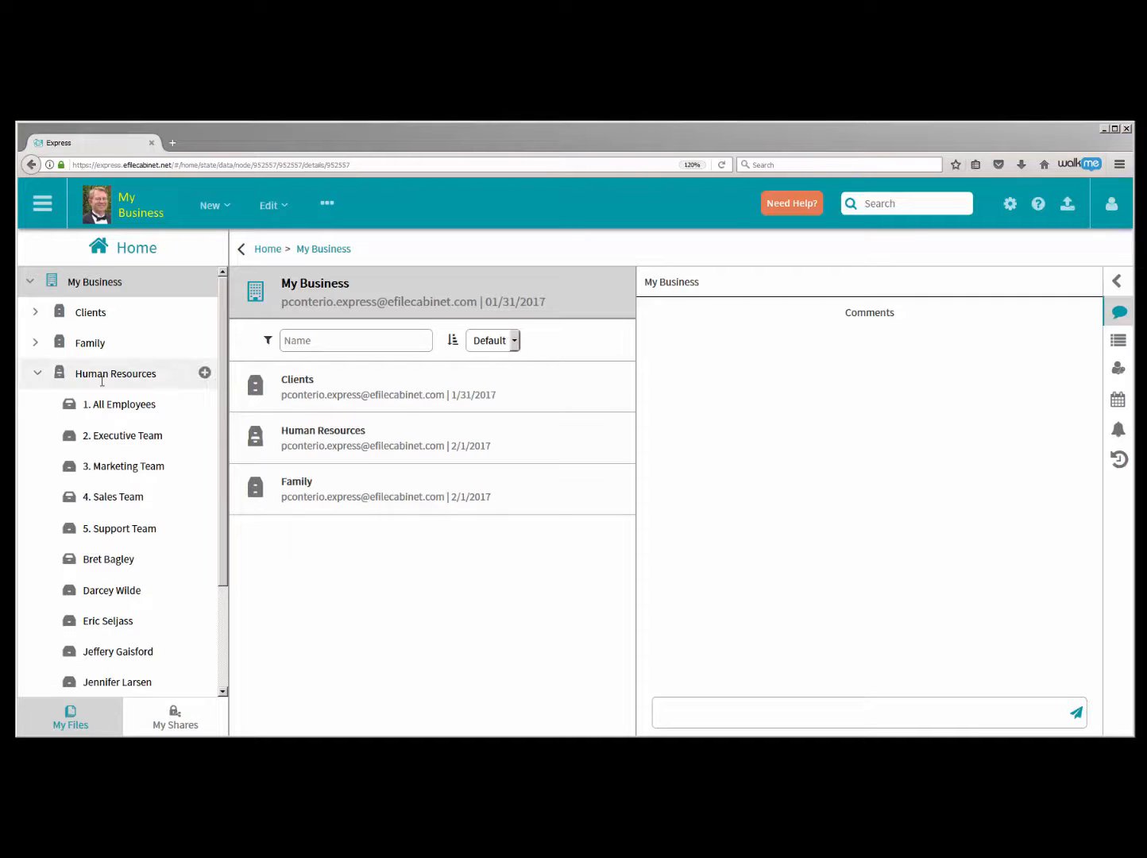
pyautogui.scroll(-3, 116, 403)
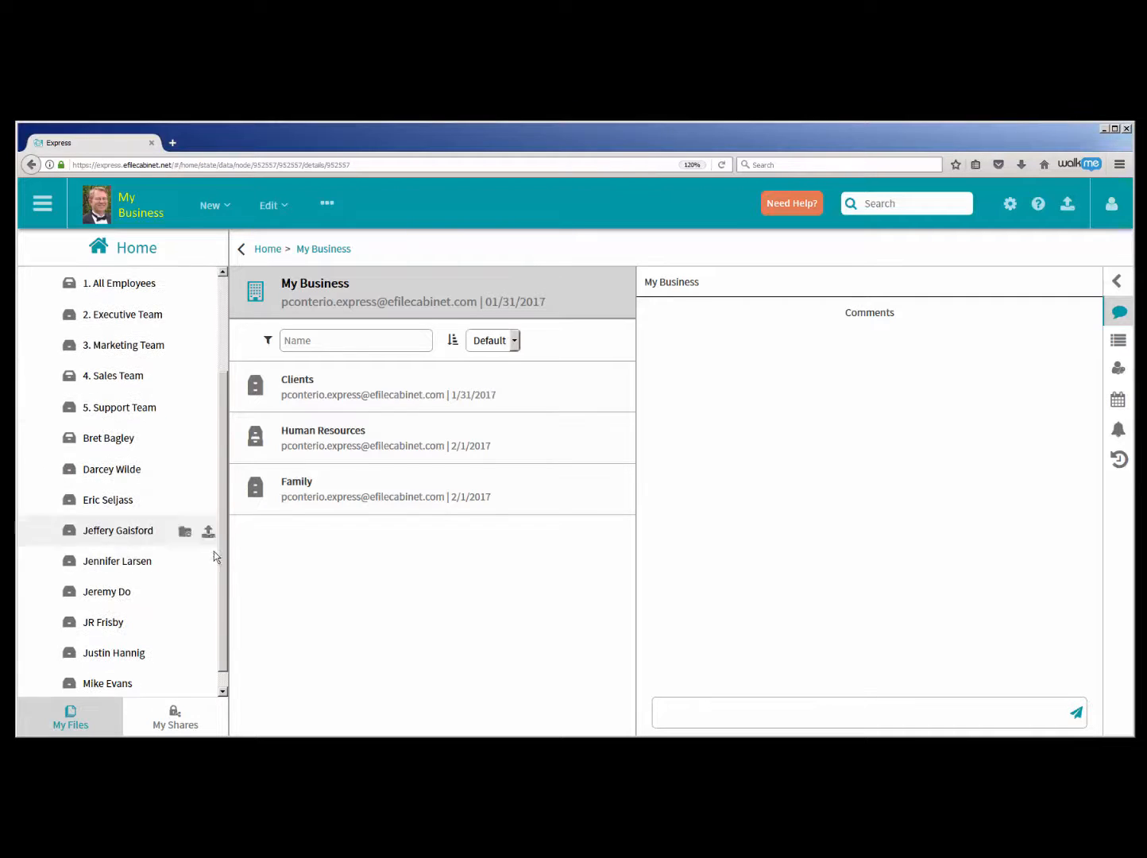
pyautogui.click(96, 501)
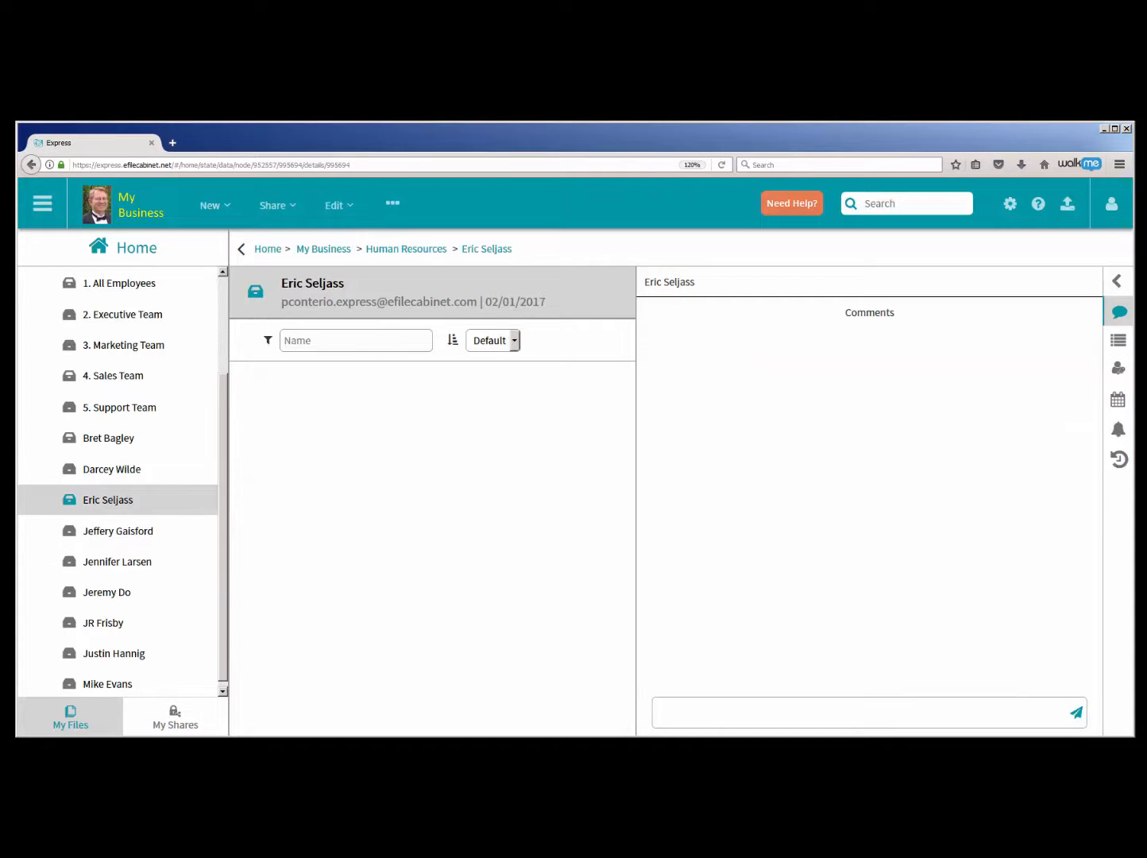
pyautogui.click(1125, 348)
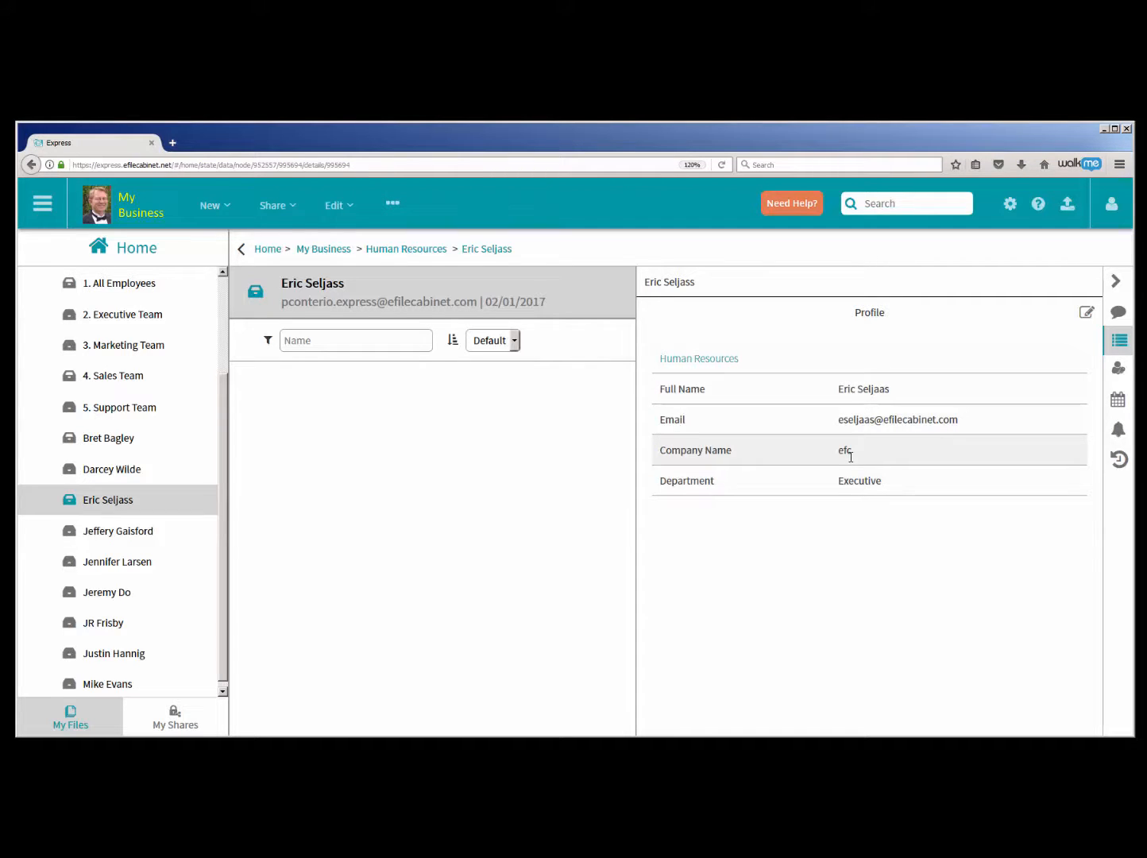
# - Search the files for the Company Name value efc
pyautogui.click(869, 210)
pyautogui.write('e')
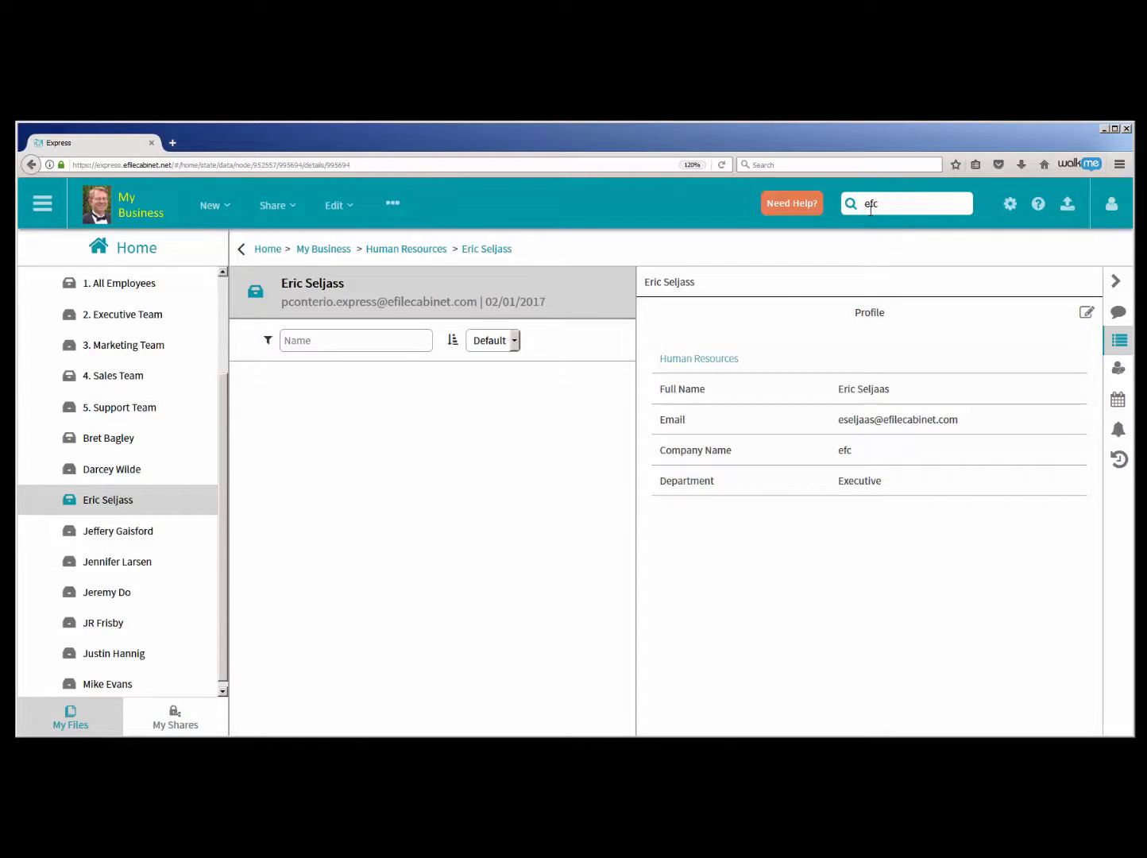
pyautogui.write('fc')
pyautogui.press('Return')
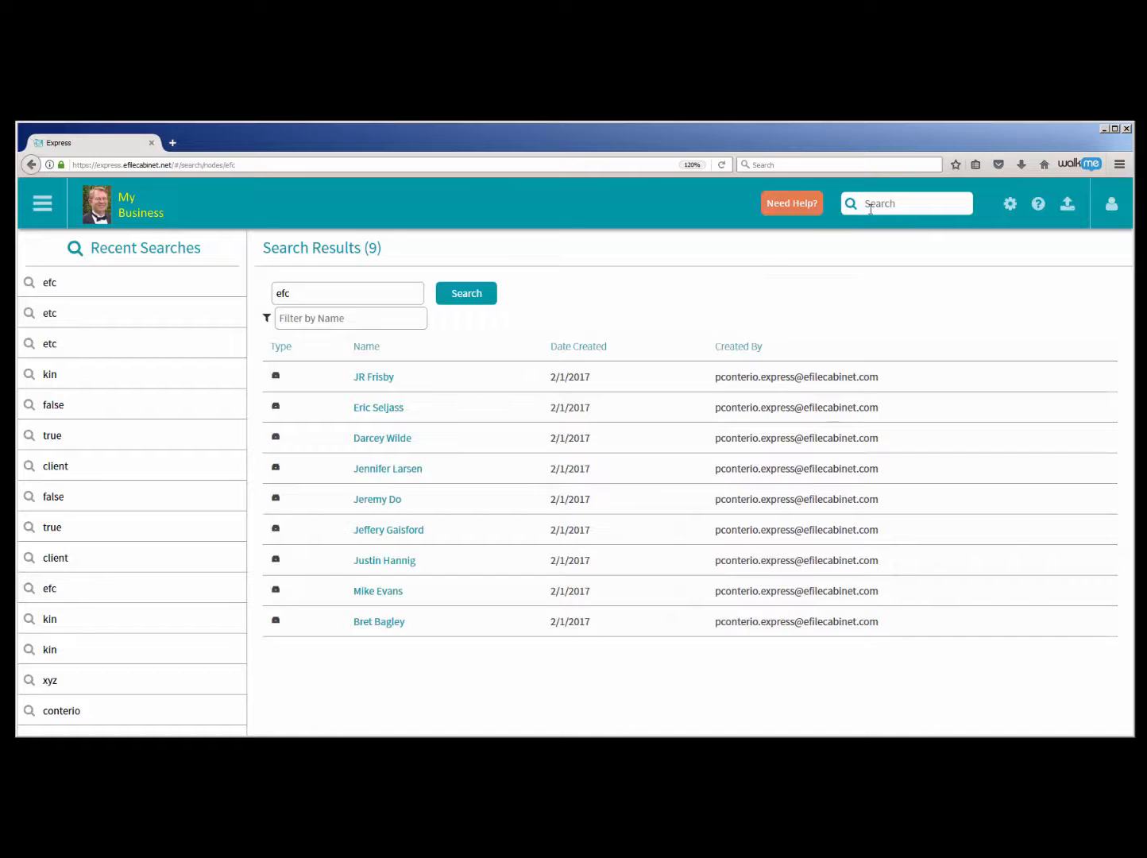
# - Search the files for the first name of the last Human Resources employee and view that drawer's profile
pyautogui.click(903, 211)
pyautogui.write('mike')
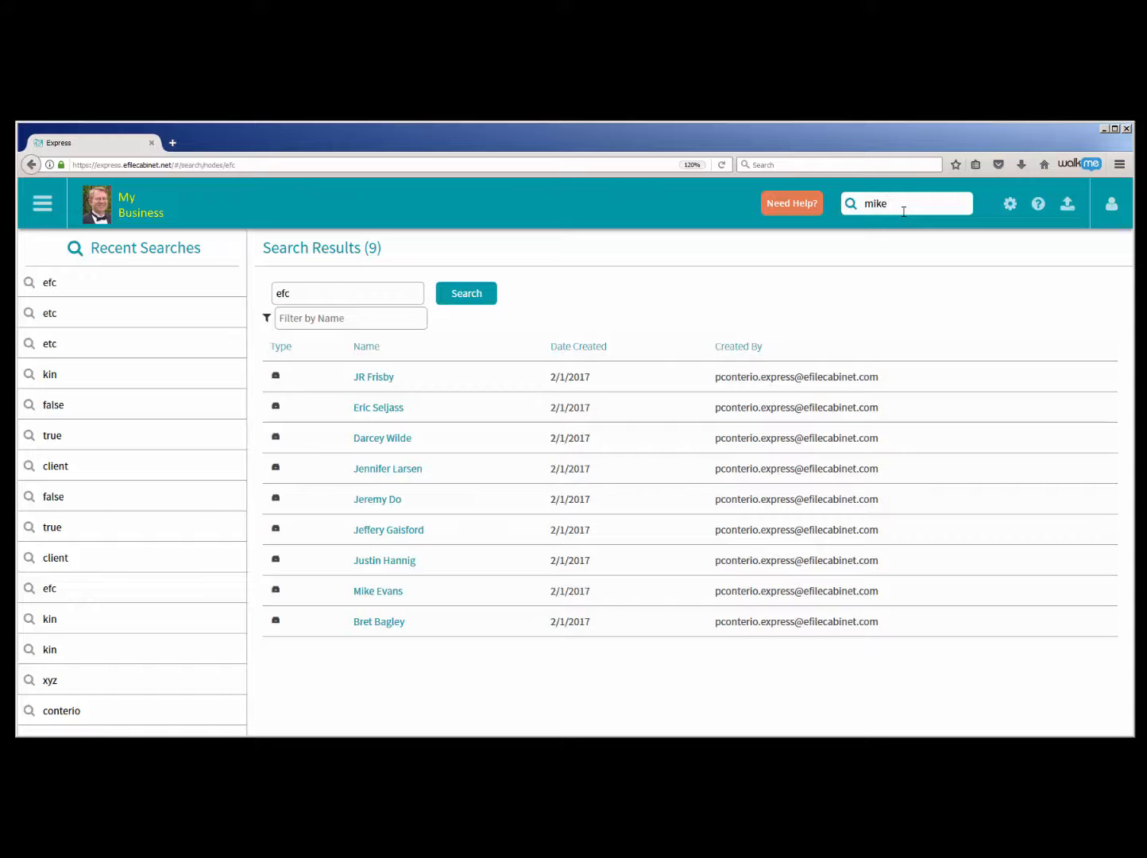
pyautogui.press('Return')
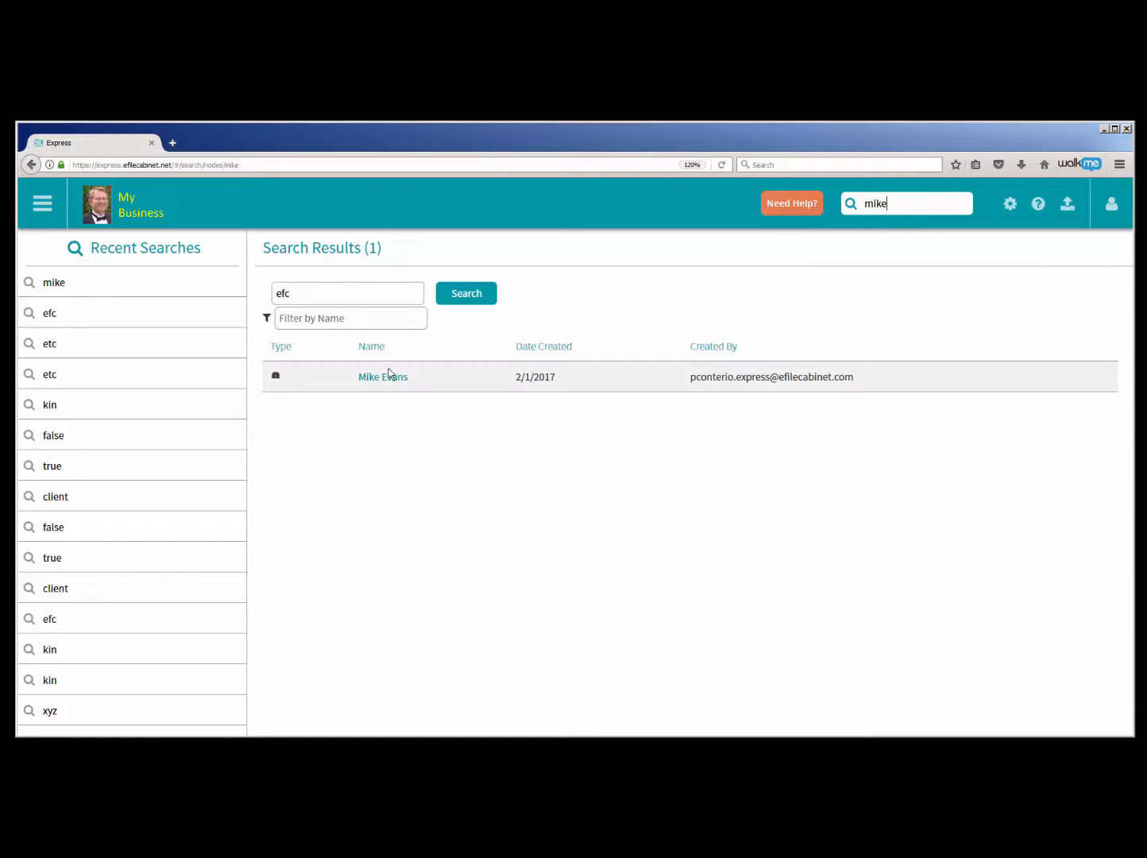
pyautogui.click(389, 378)
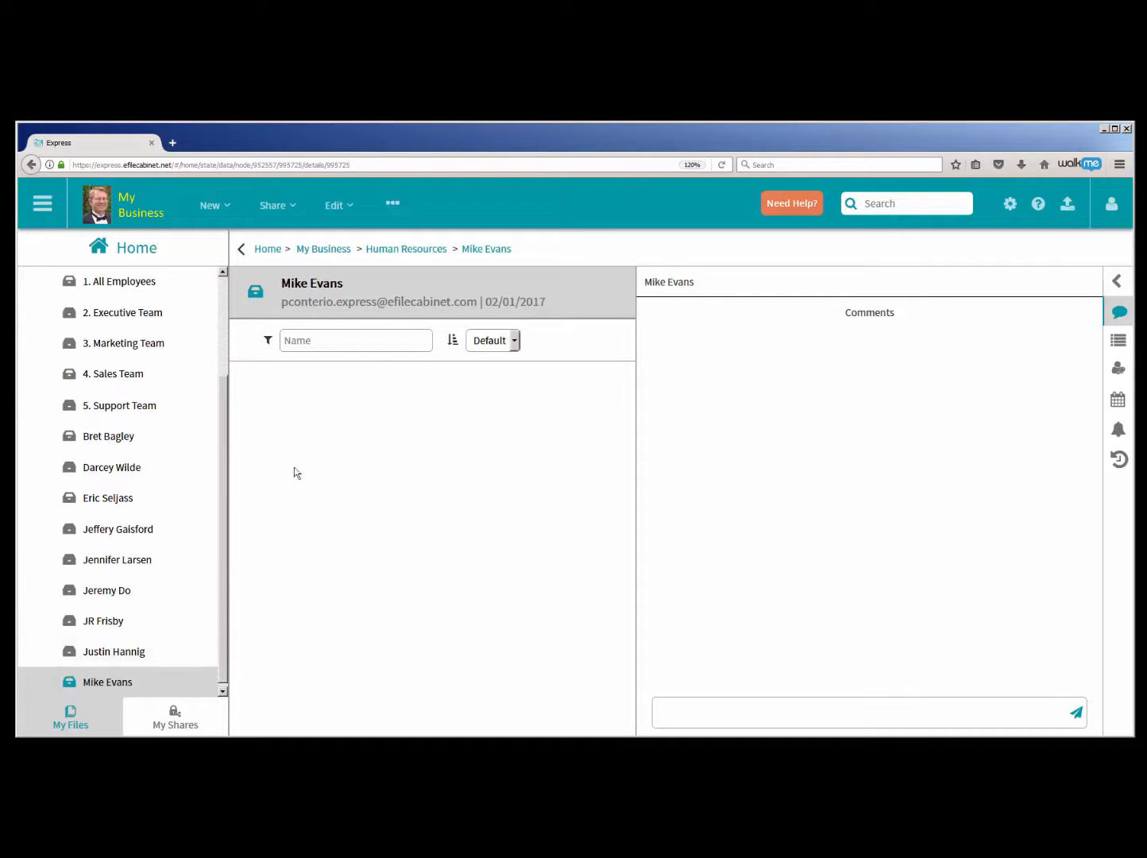
pyautogui.click(1120, 341)
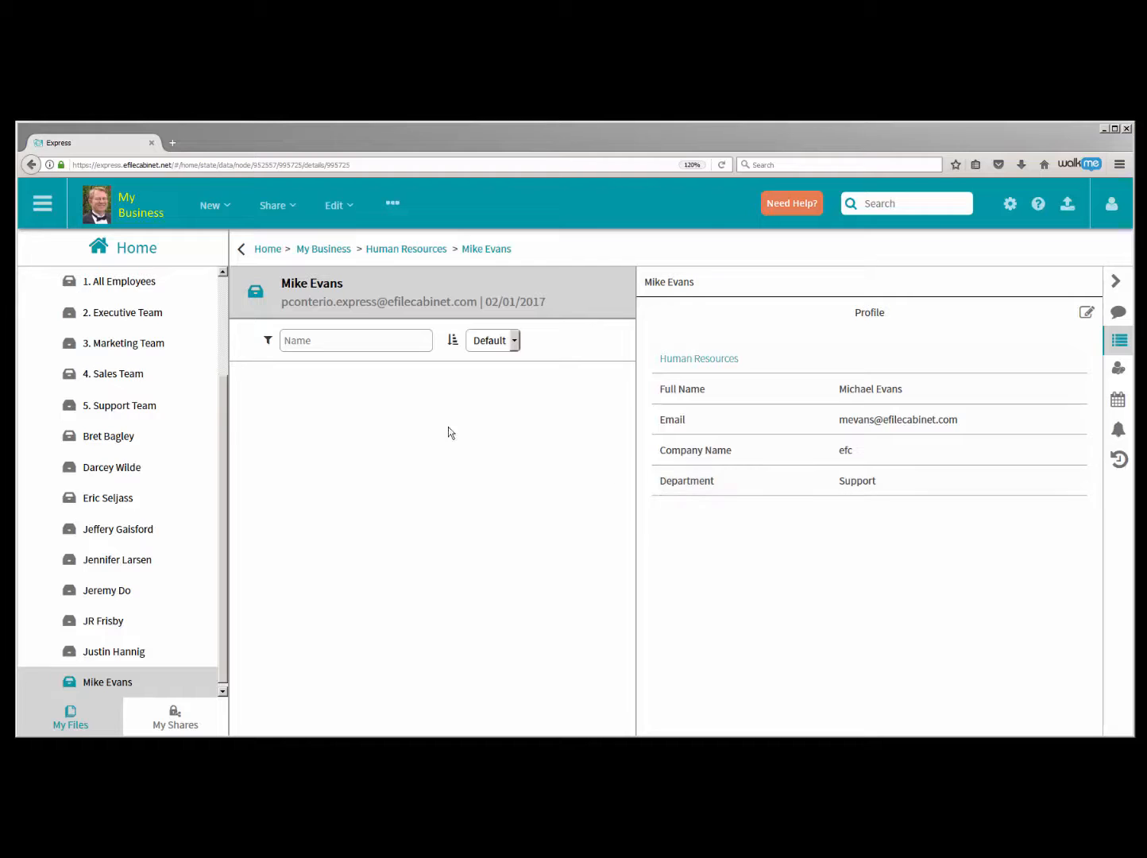
# - Search the files for the Department value support
pyautogui.click(220, 414)
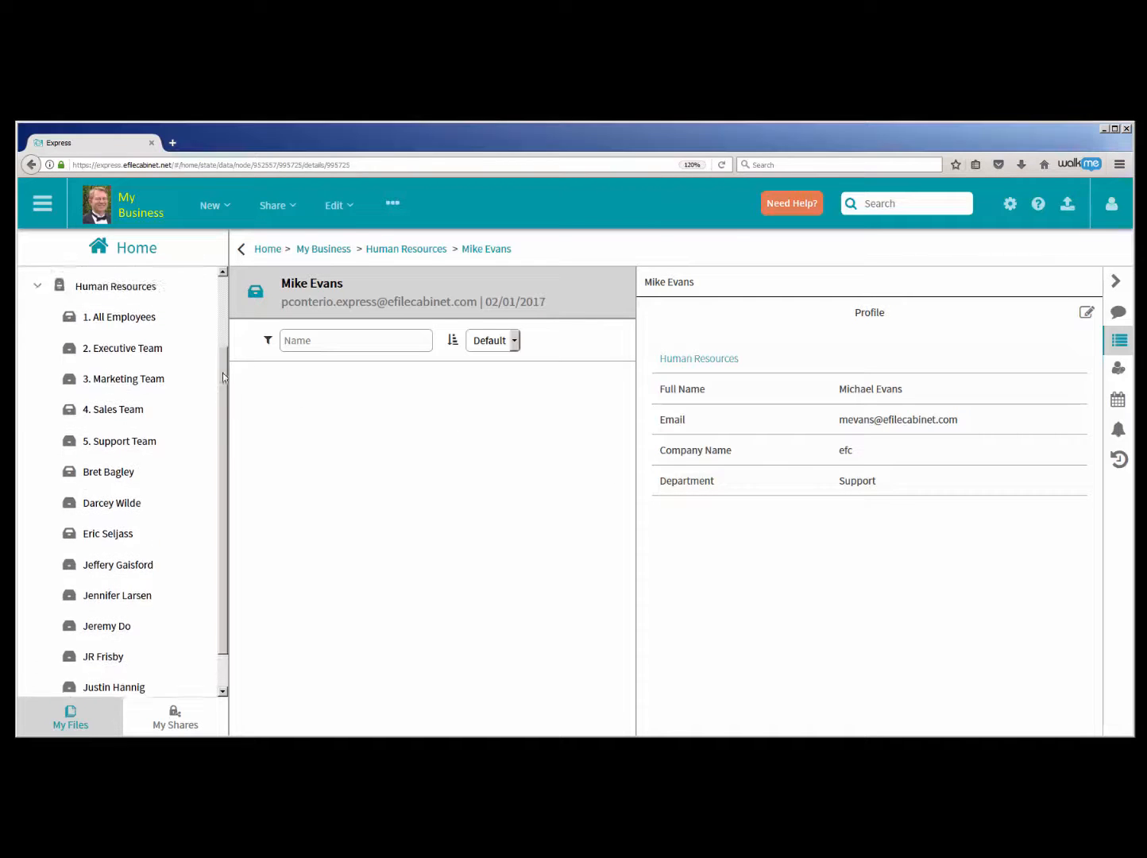
pyautogui.scroll(2, 219, 414)
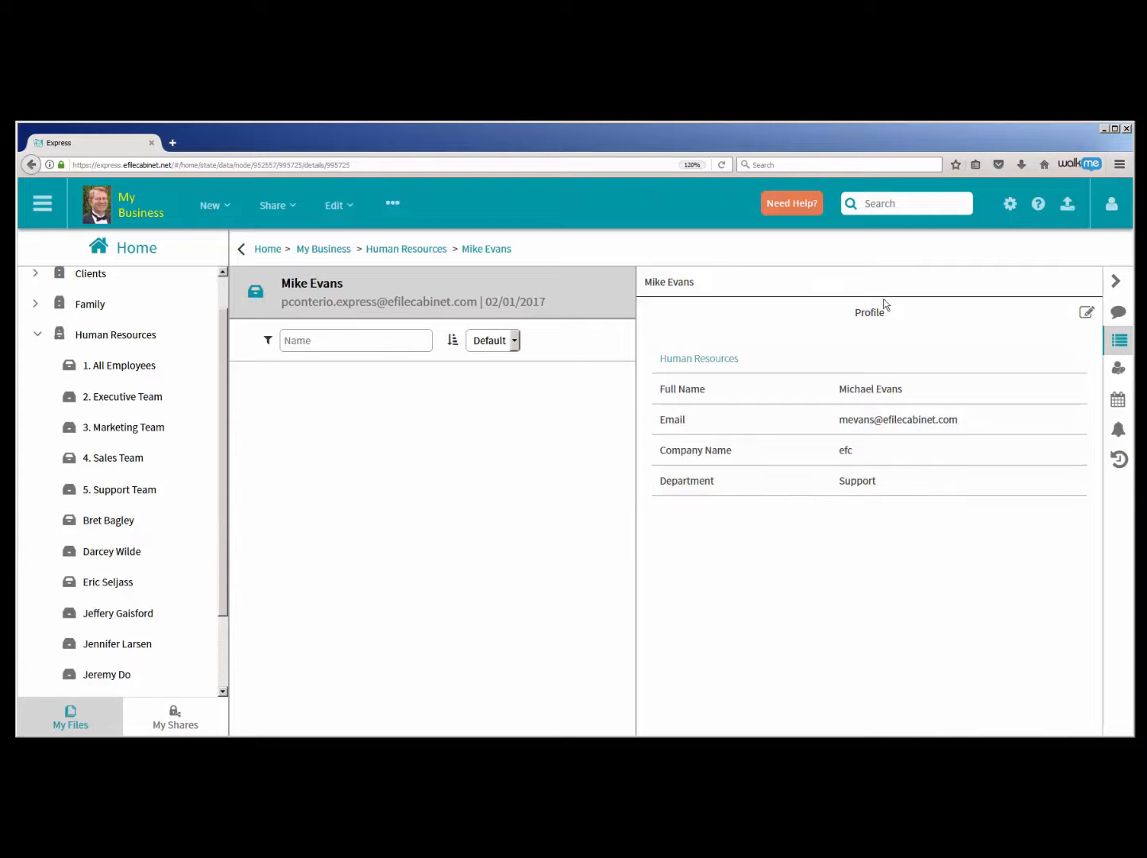
pyautogui.click(877, 201)
pyautogui.write('support')
pyautogui.press('Return')
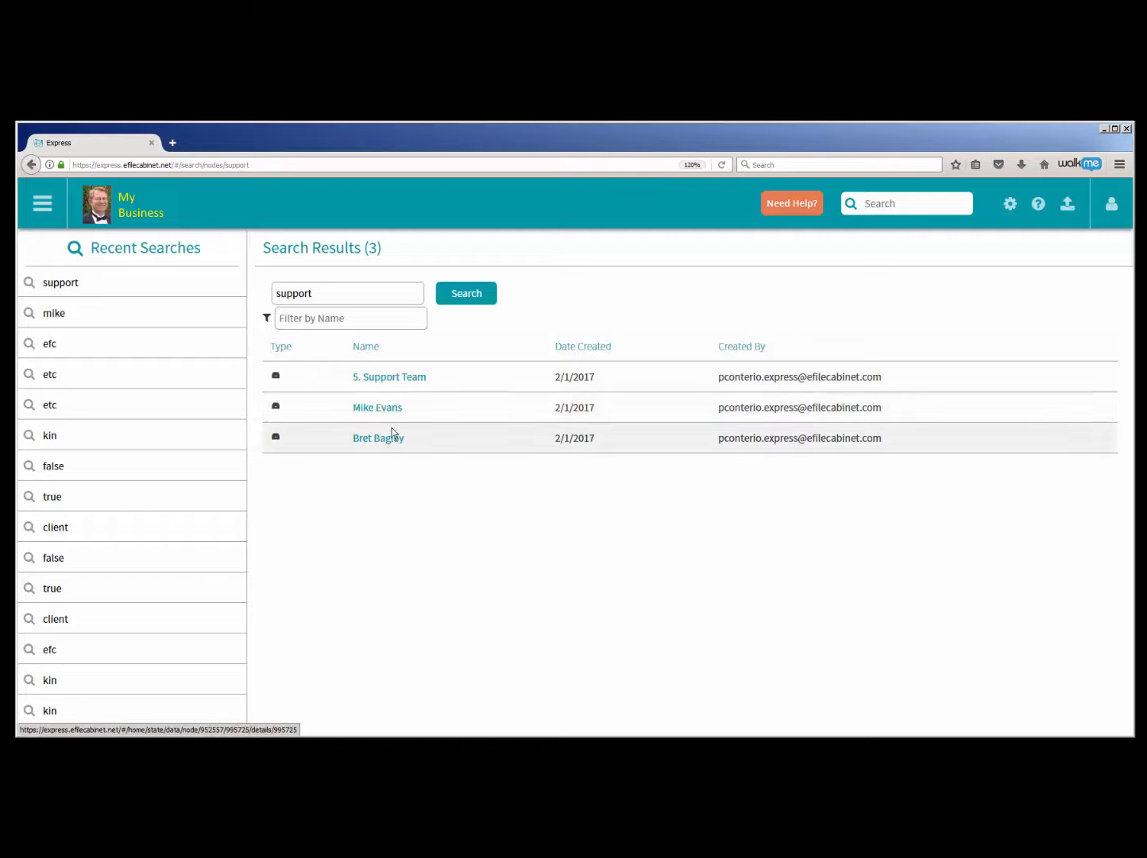
# - Search the files for the department sales and return to the My Business overview
pyautogui.click(915, 201)
pyautogui.write('sales')
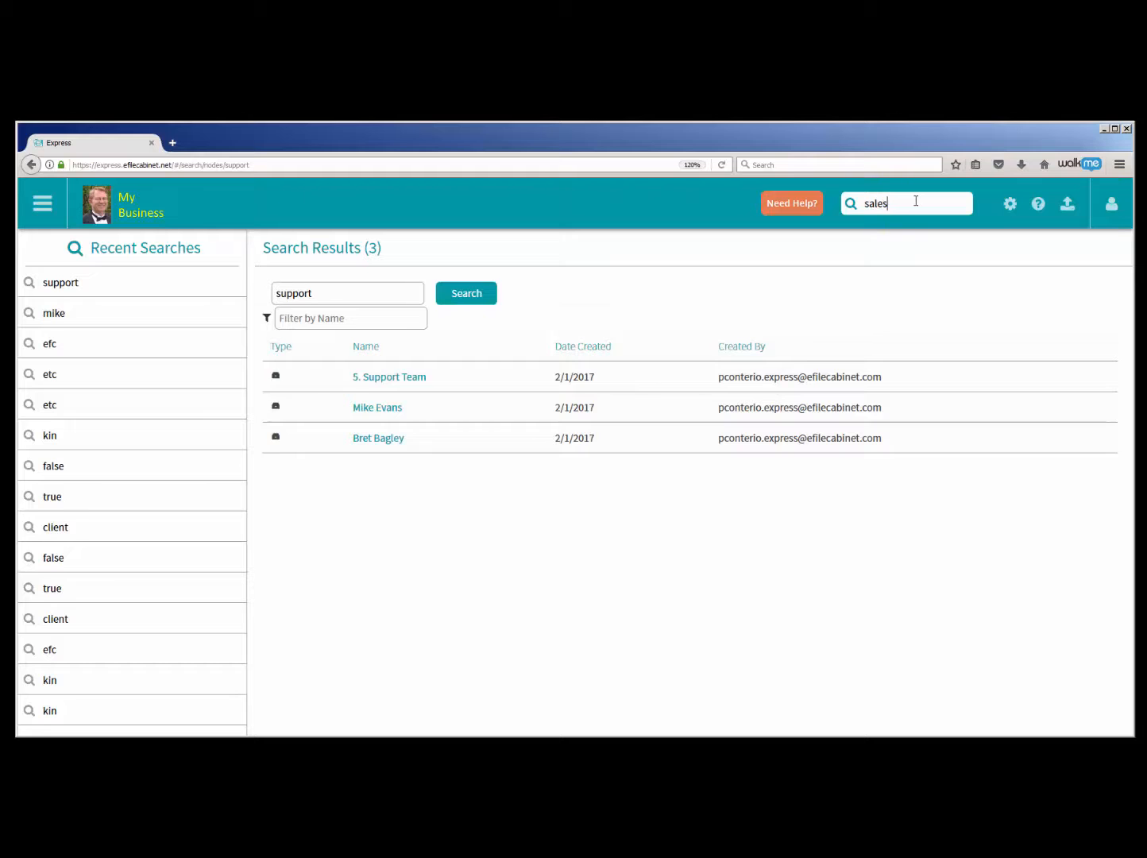
pyautogui.press('Return')
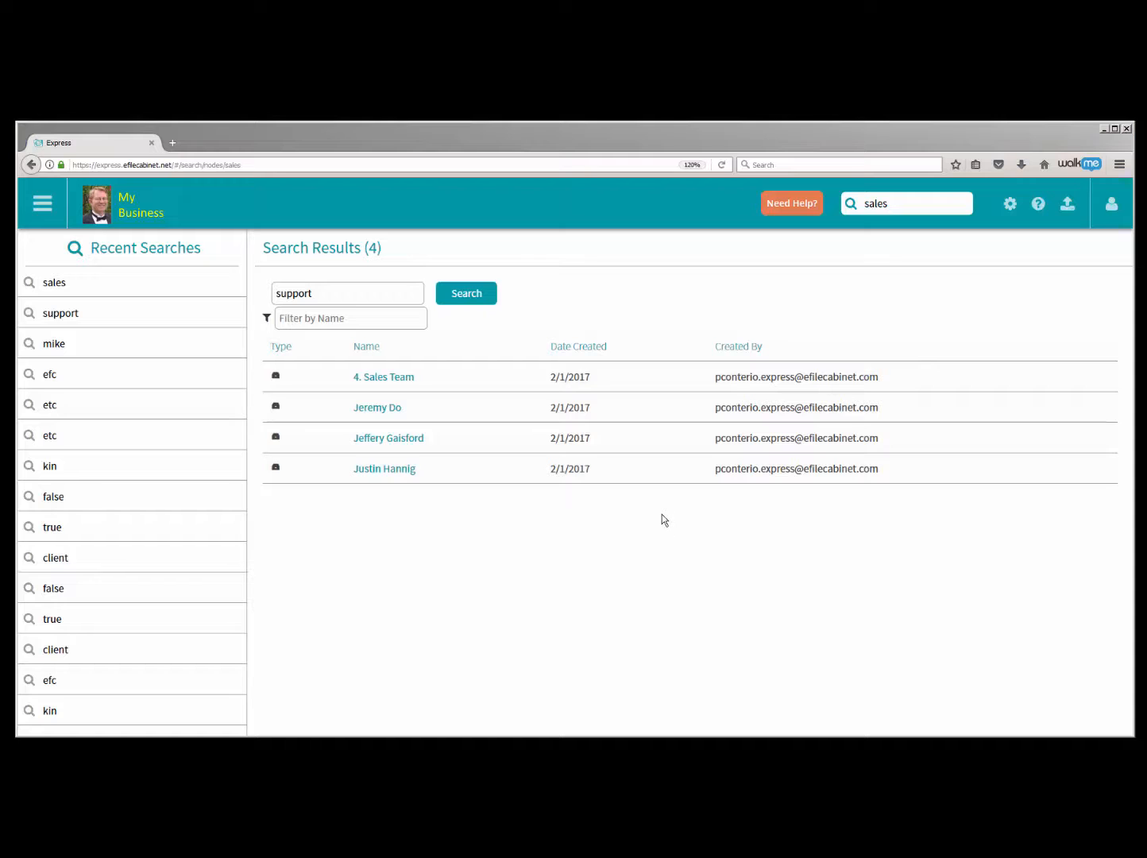
pyautogui.click(44, 205)
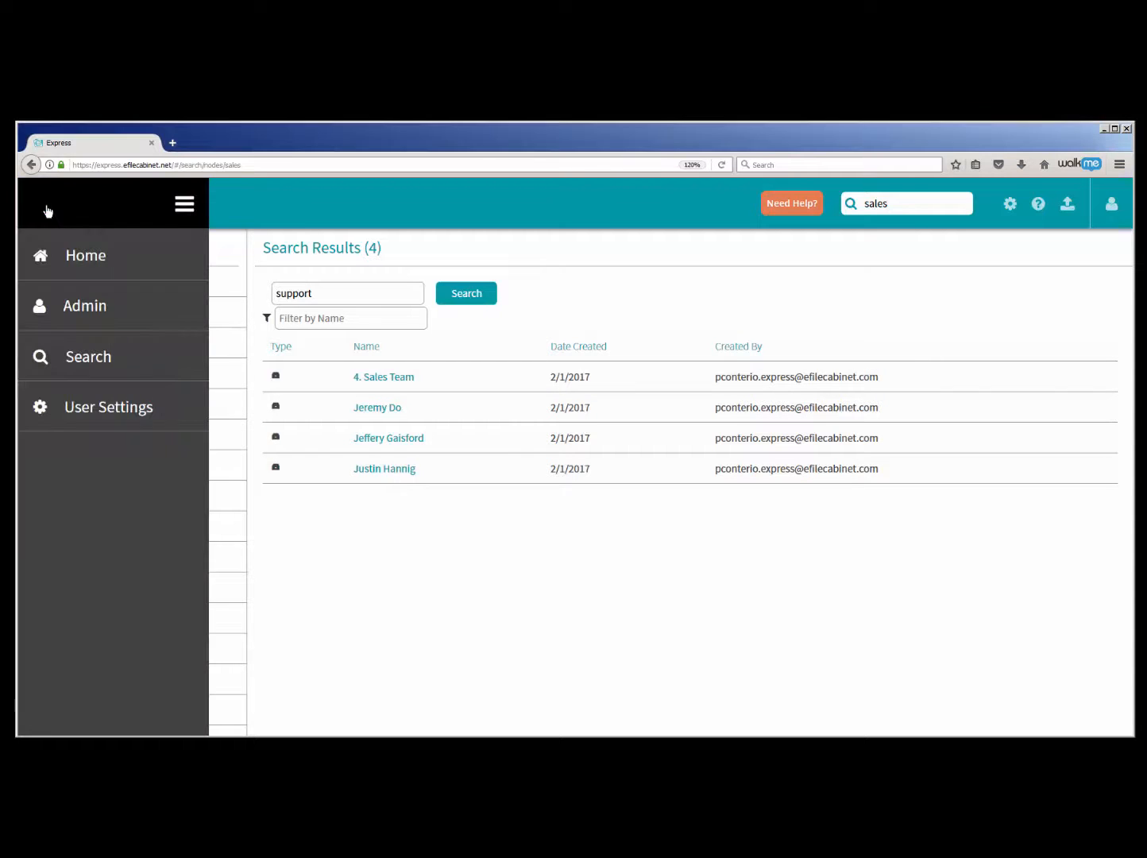
pyautogui.click(77, 258)
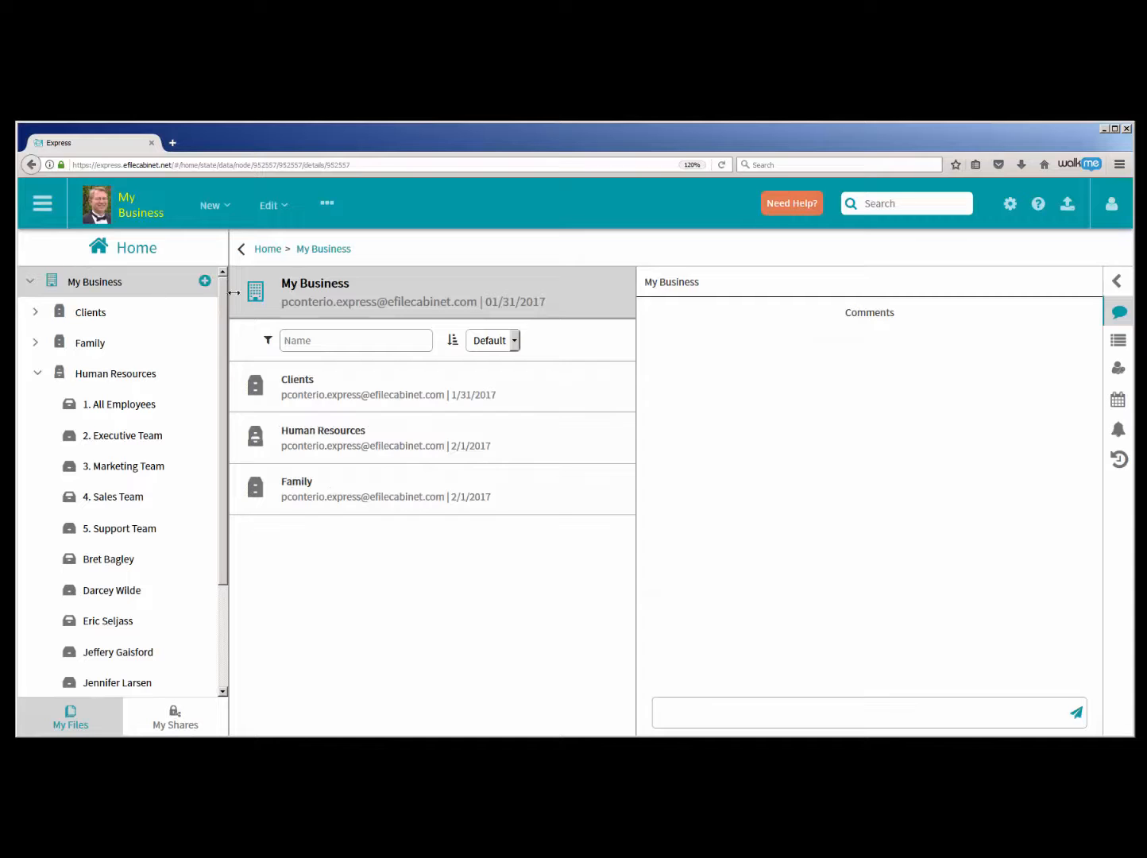
# - View the profiles of My Business, the 1. All Employees drawer and the first employee drawer below 5. Support Team
pyautogui.click(1116, 346)
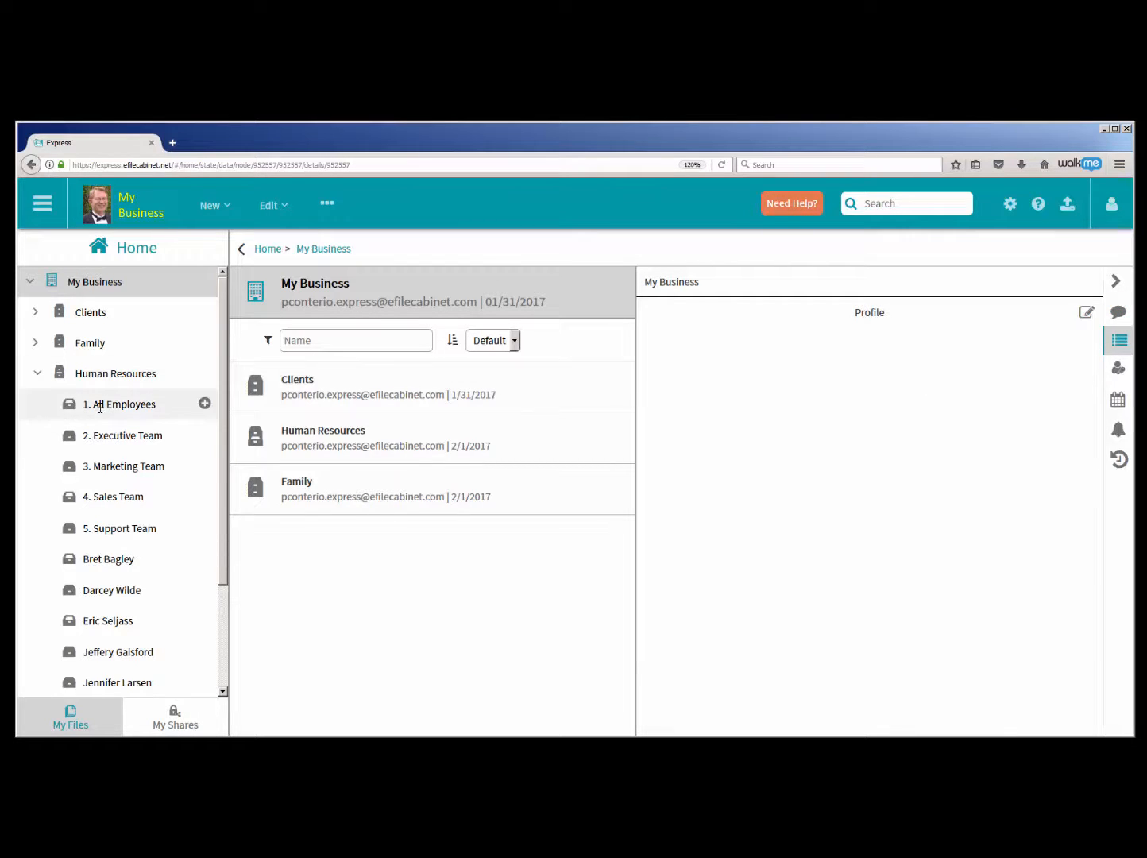
pyautogui.click(130, 404)
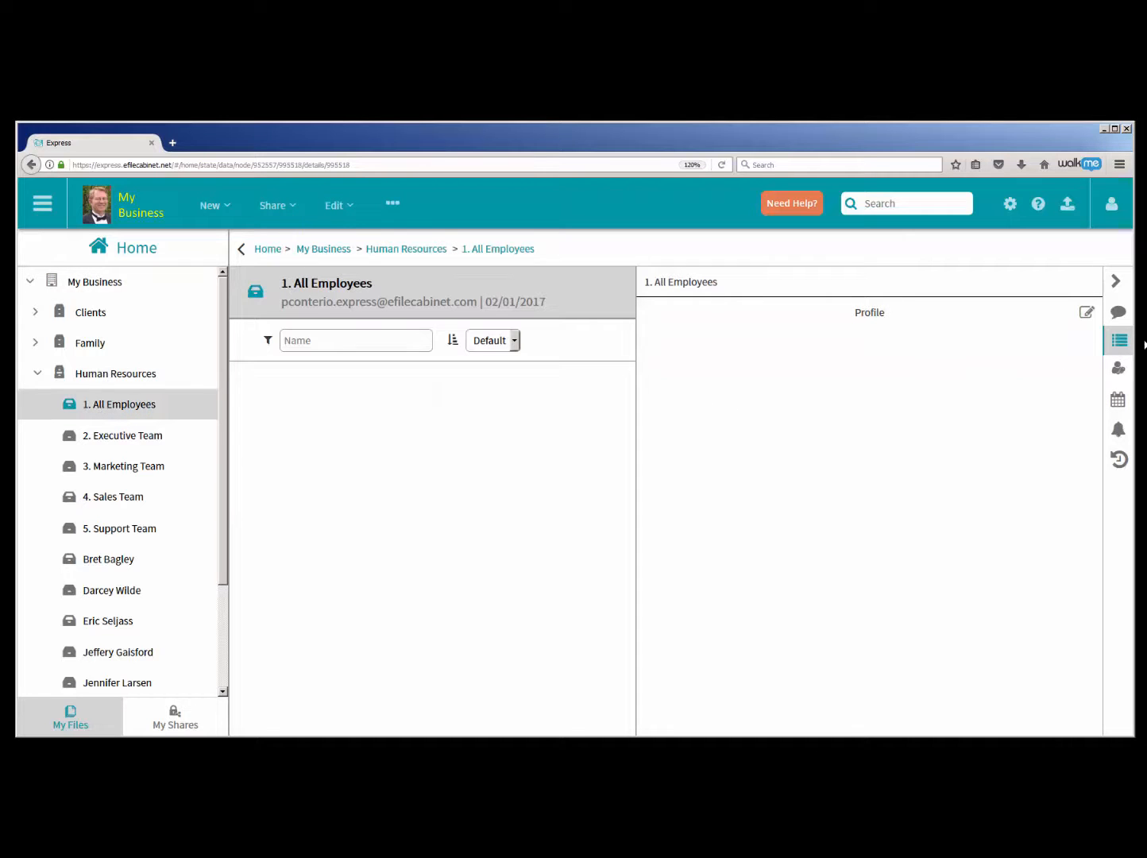
pyautogui.click(104, 563)
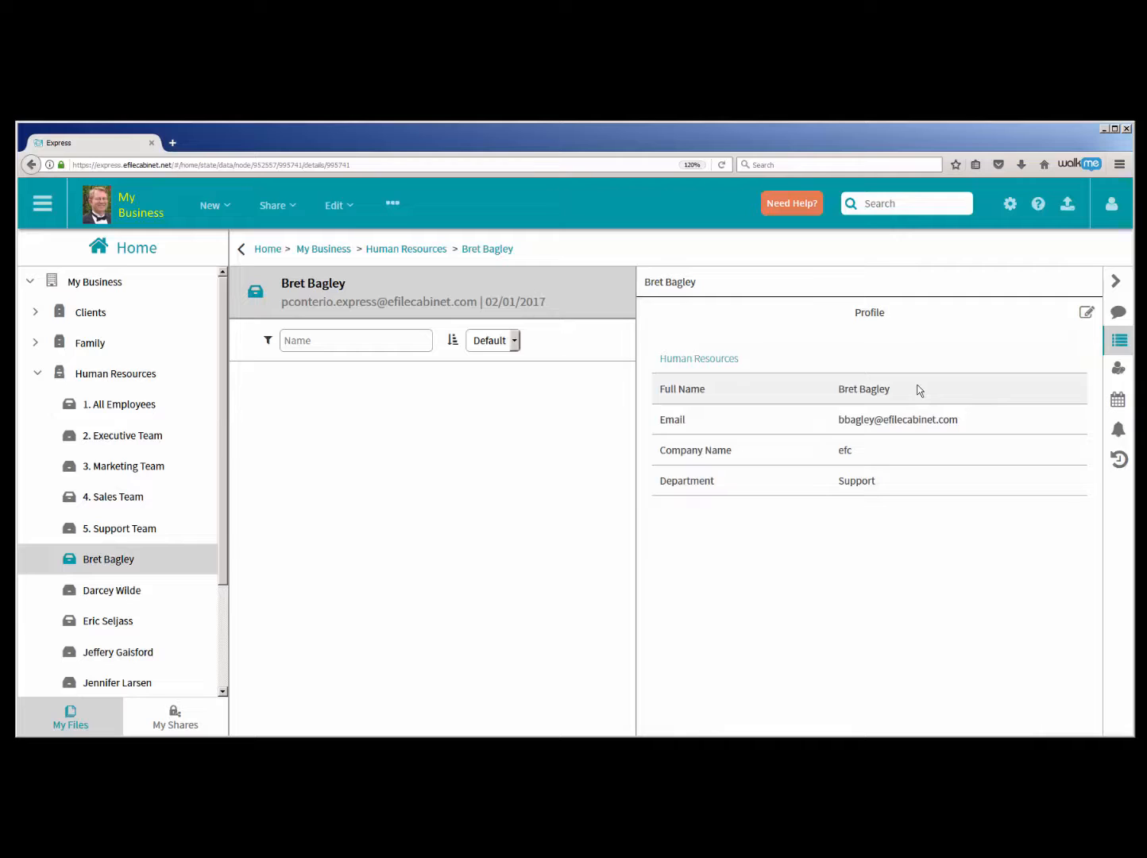
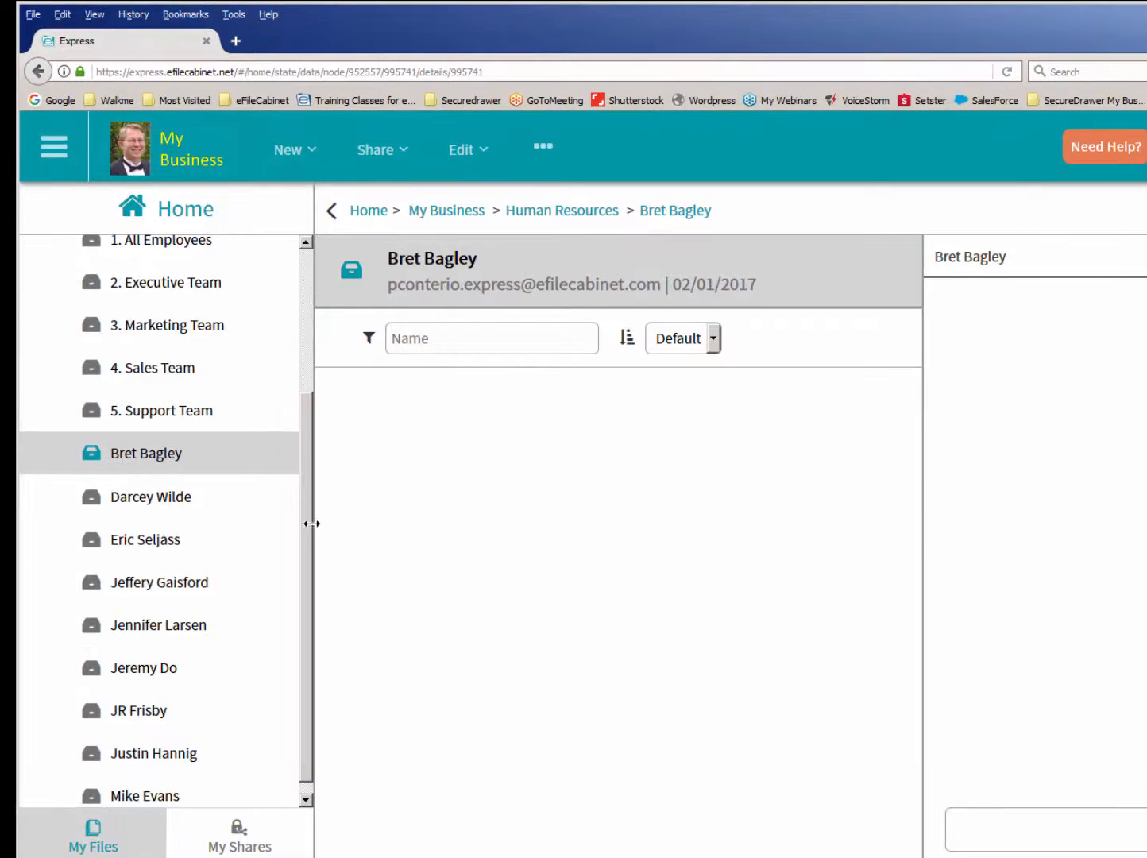
# - Start applying a template to the second employee drawer below 5. Support Team and look through the Accounting templates
pyautogui.moveTo(308, 497); pyautogui.dragTo(302, 389)
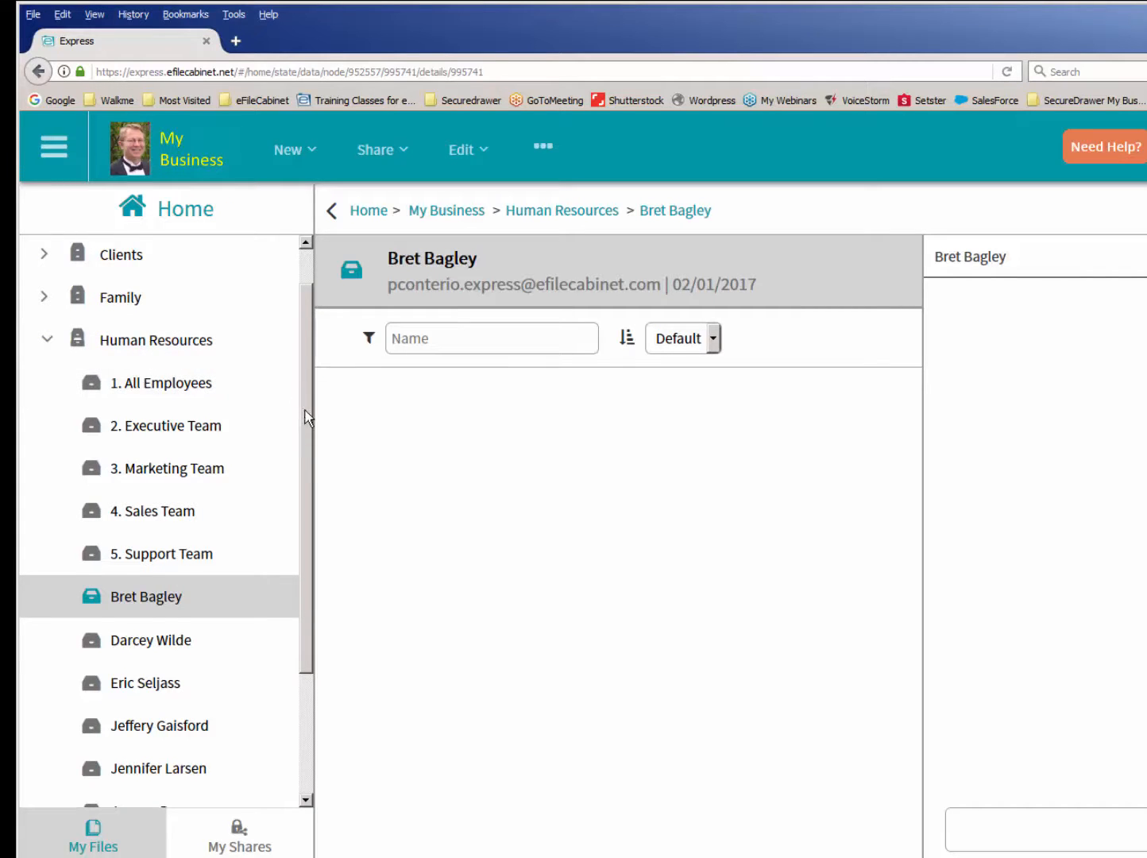
pyautogui.moveTo(297, 400); pyautogui.dragTo(297, 540)
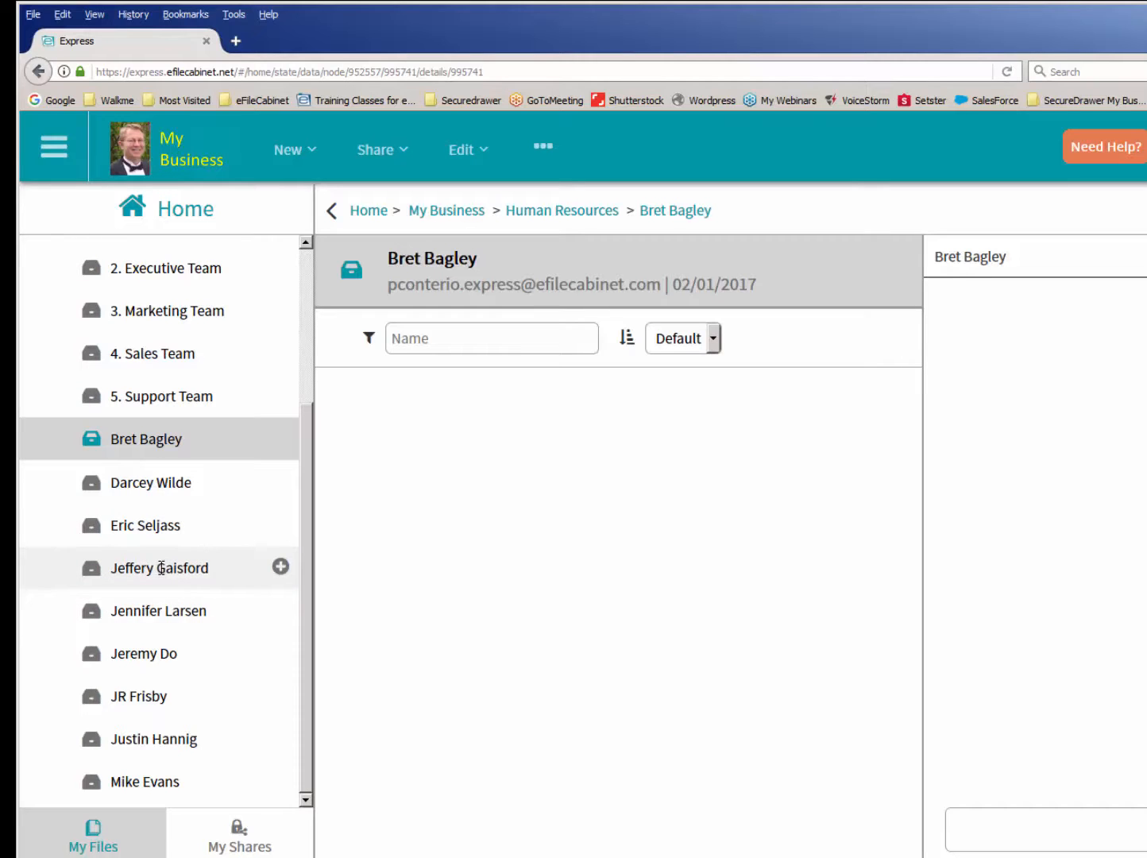
pyautogui.click(146, 482)
pyautogui.rightClick(146, 482)
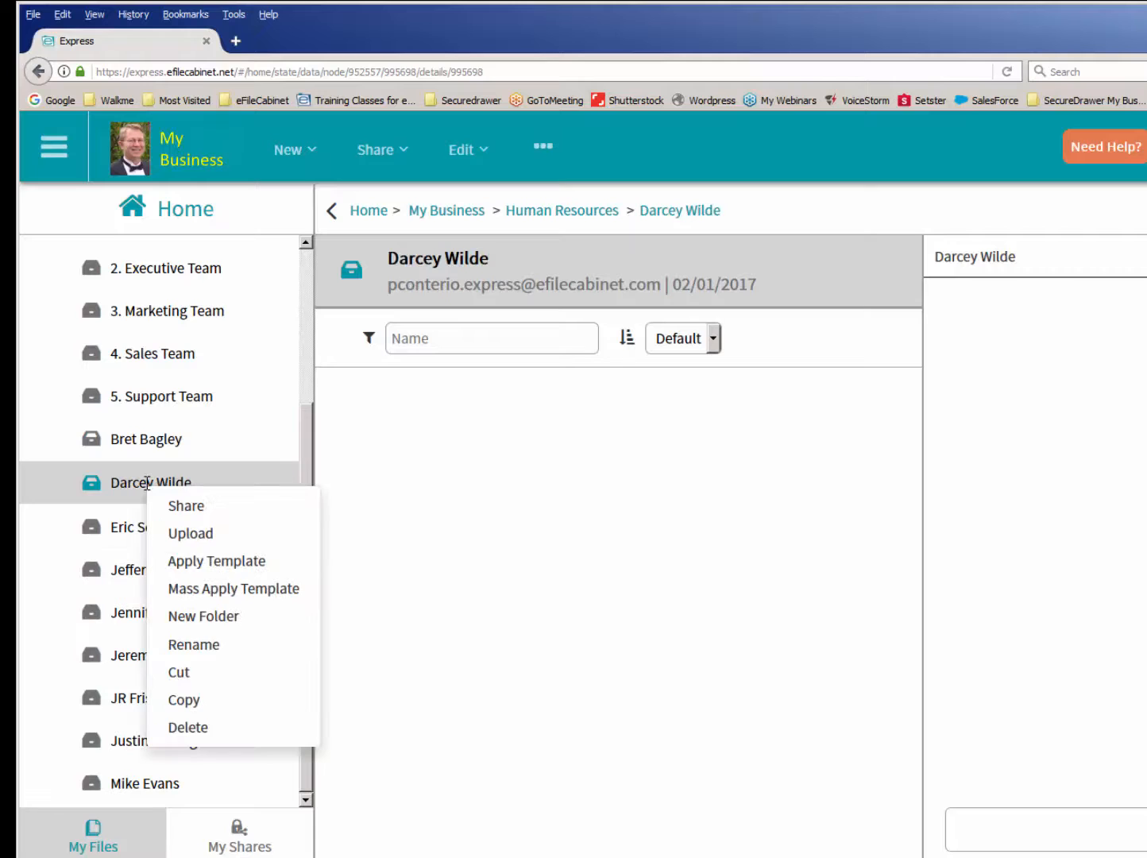
pyautogui.click(232, 565)
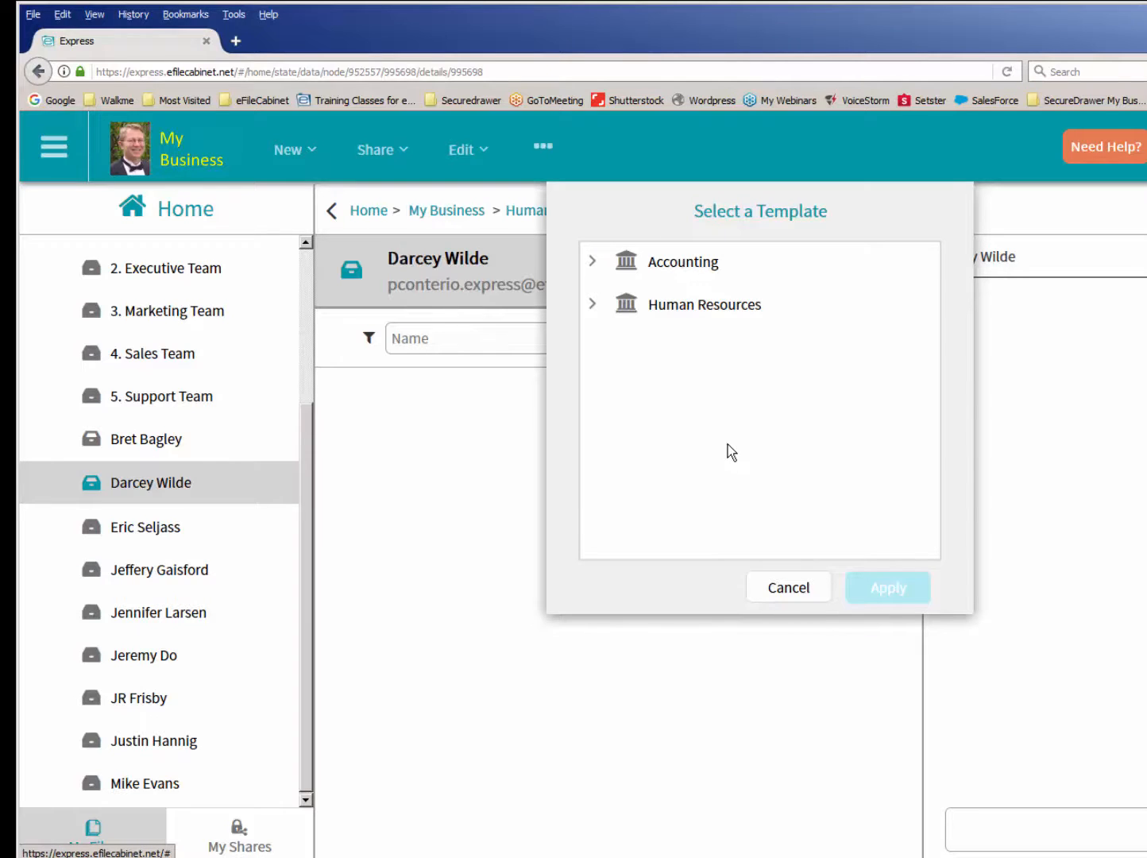
pyautogui.click(592, 261)
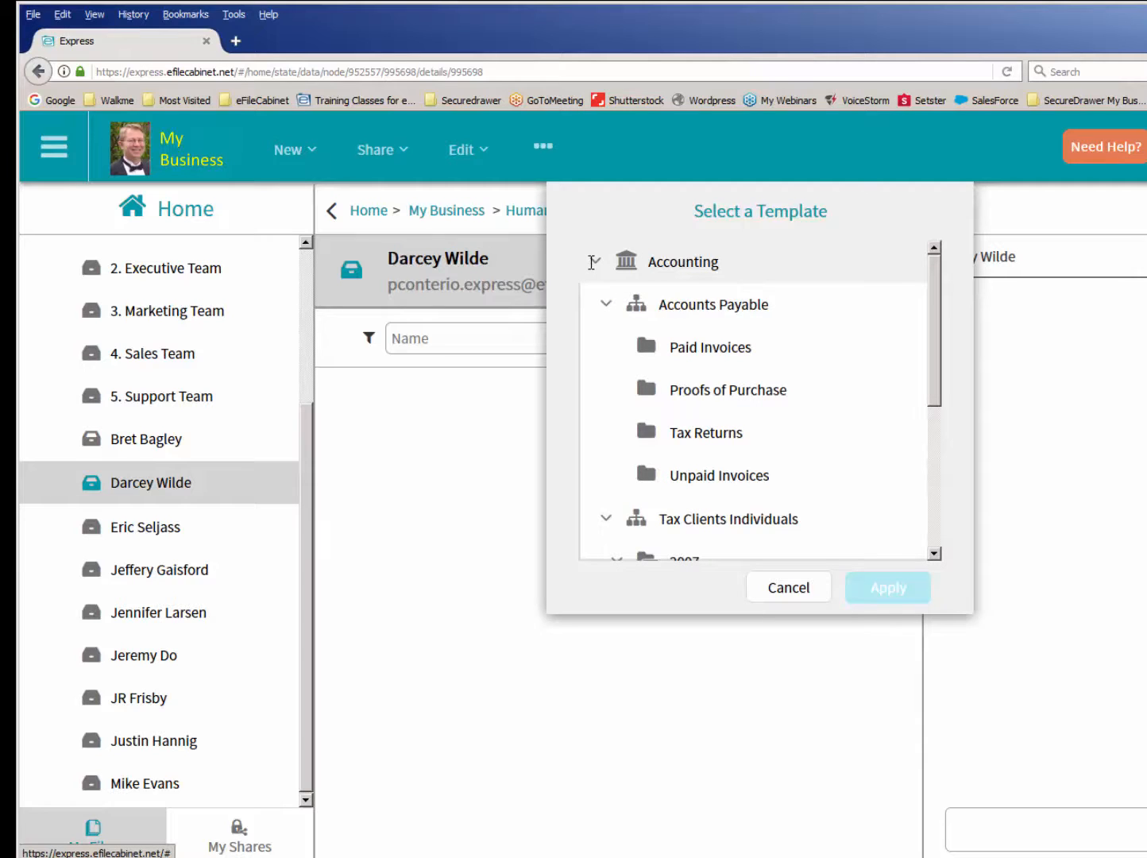
pyautogui.click(608, 302)
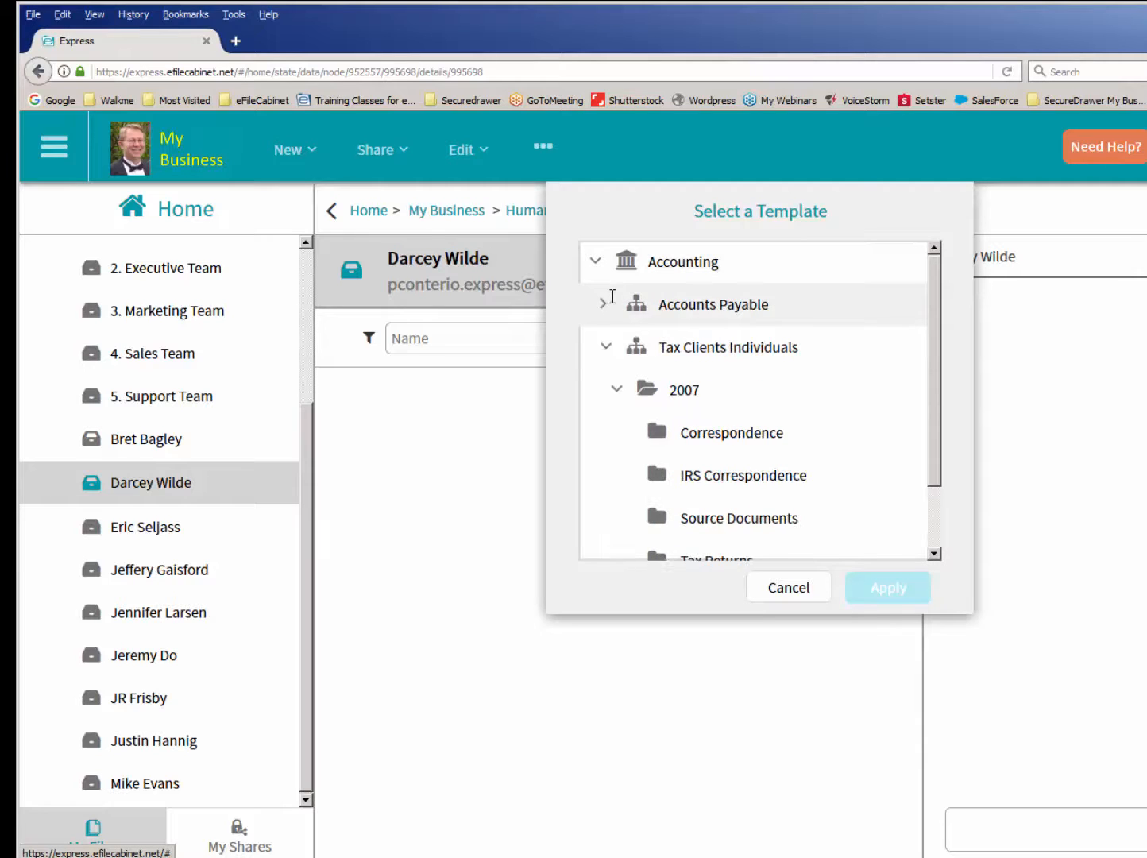
pyautogui.click(607, 347)
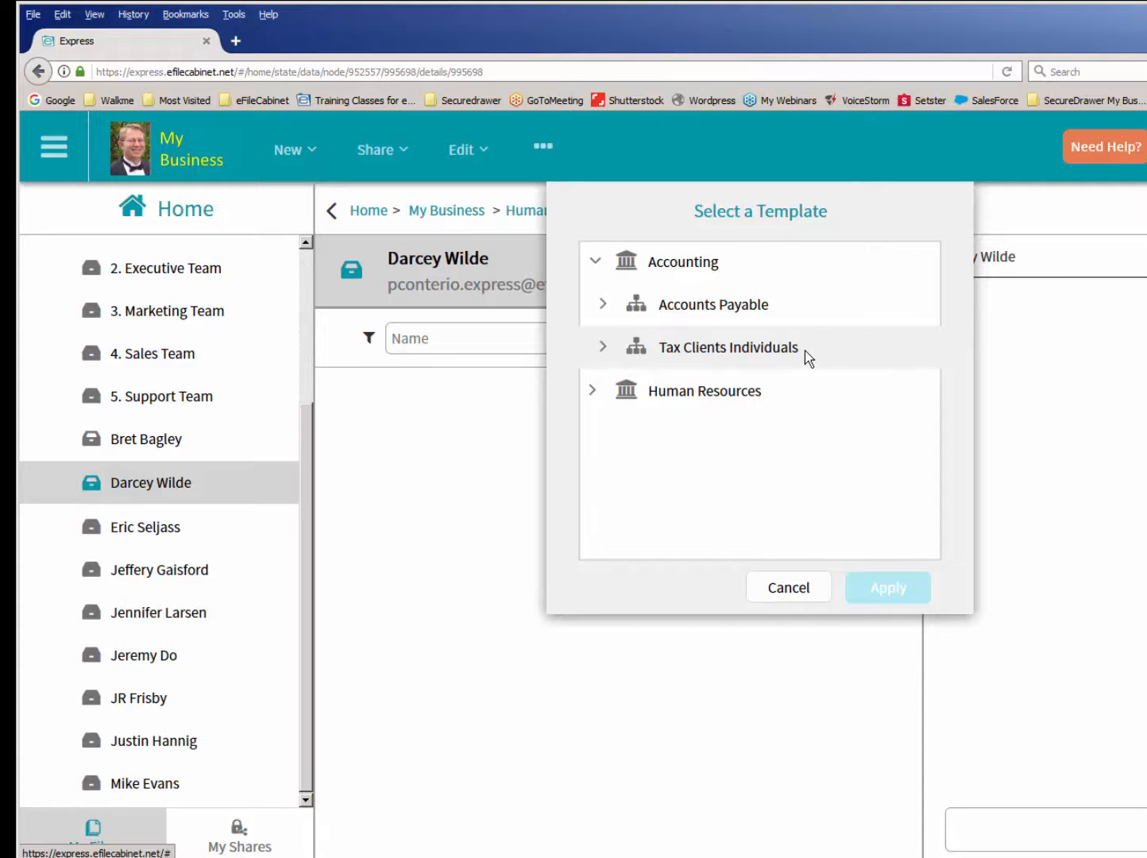
pyautogui.click(595, 262)
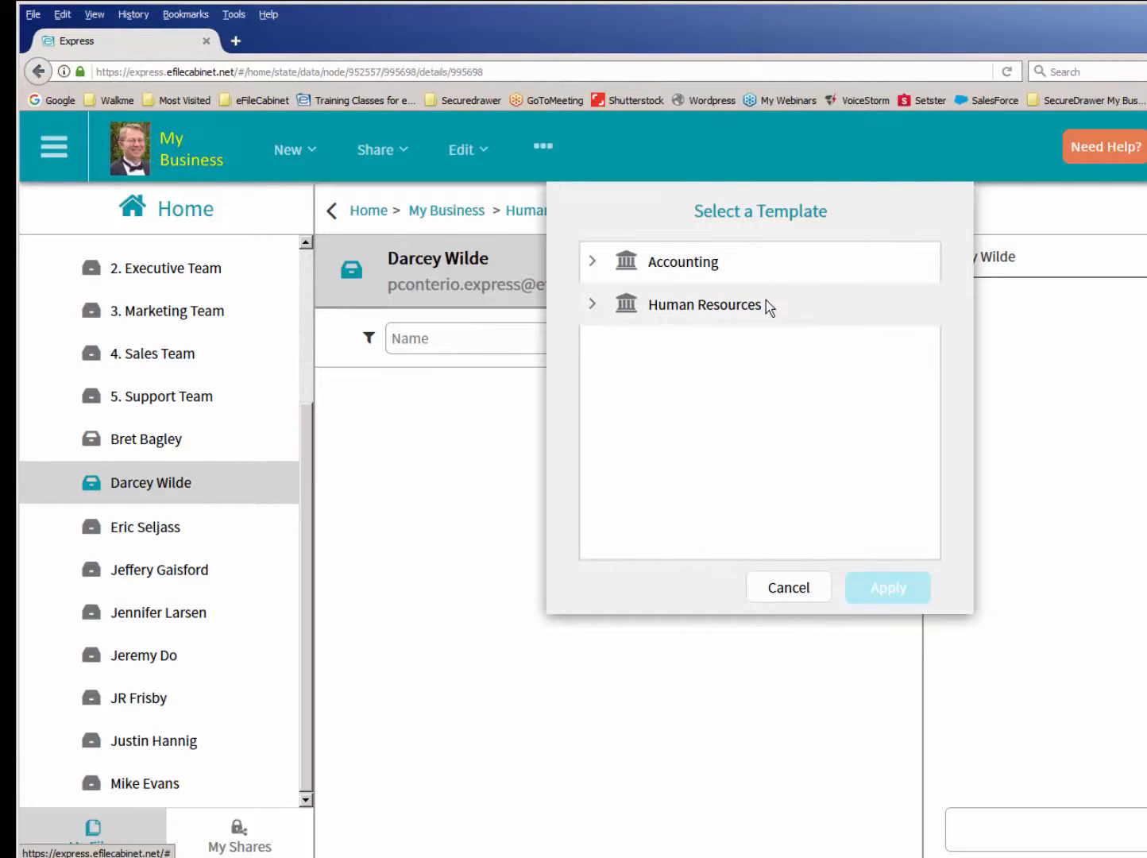
# - Apply the Employees template from Human Resources to the selected employee drawer and review its new folders
pyautogui.click(595, 304)
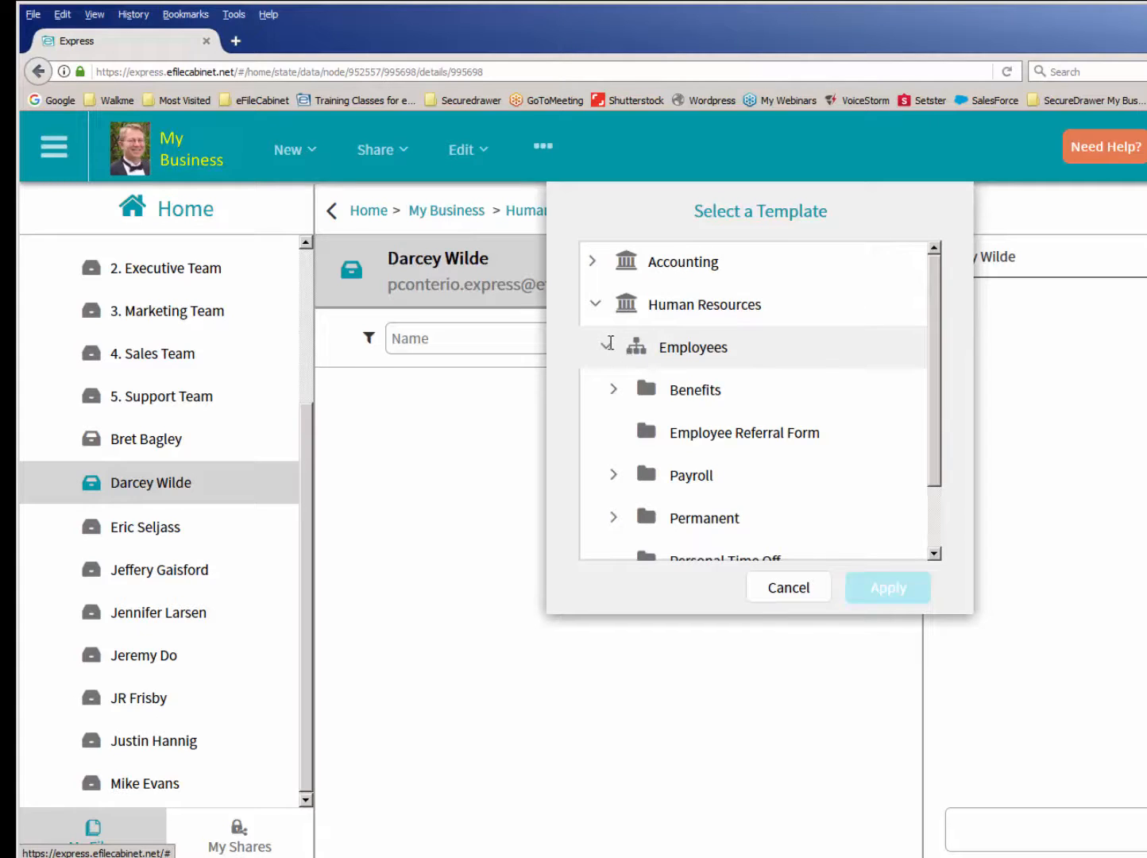
pyautogui.click(607, 344)
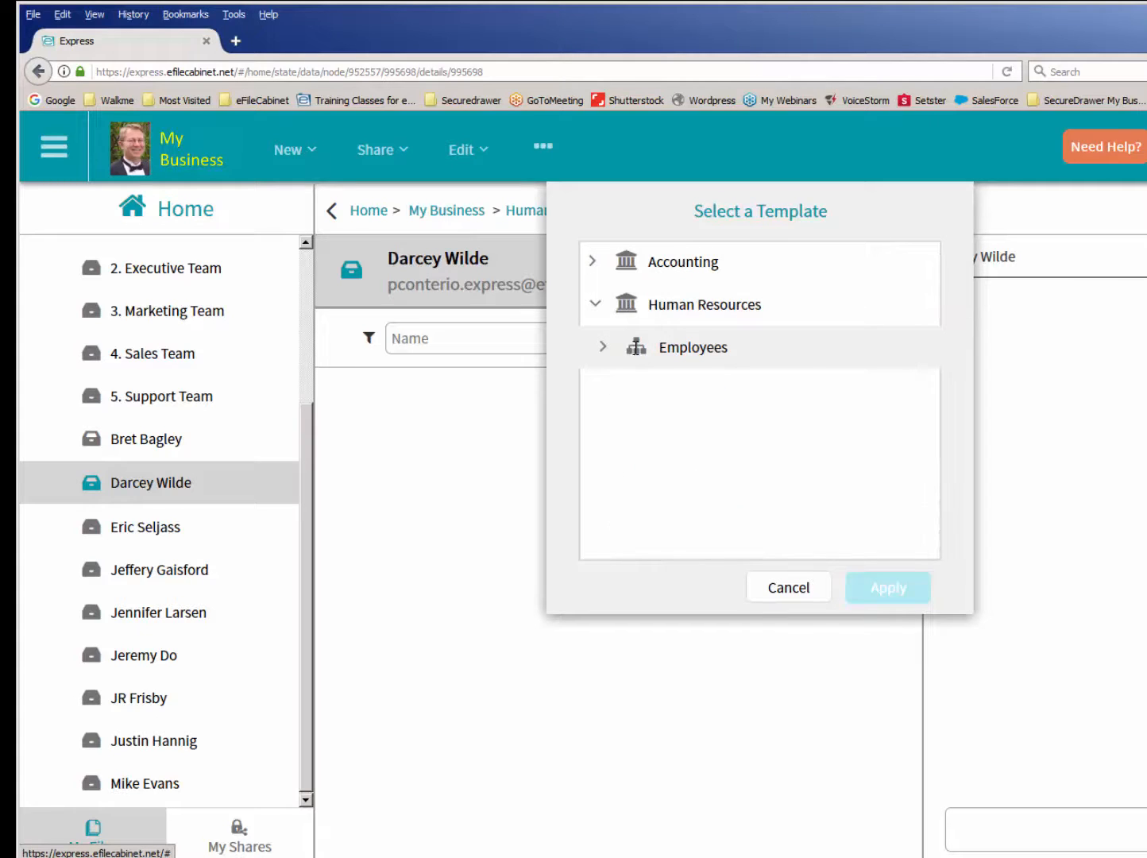
pyautogui.click(648, 350)
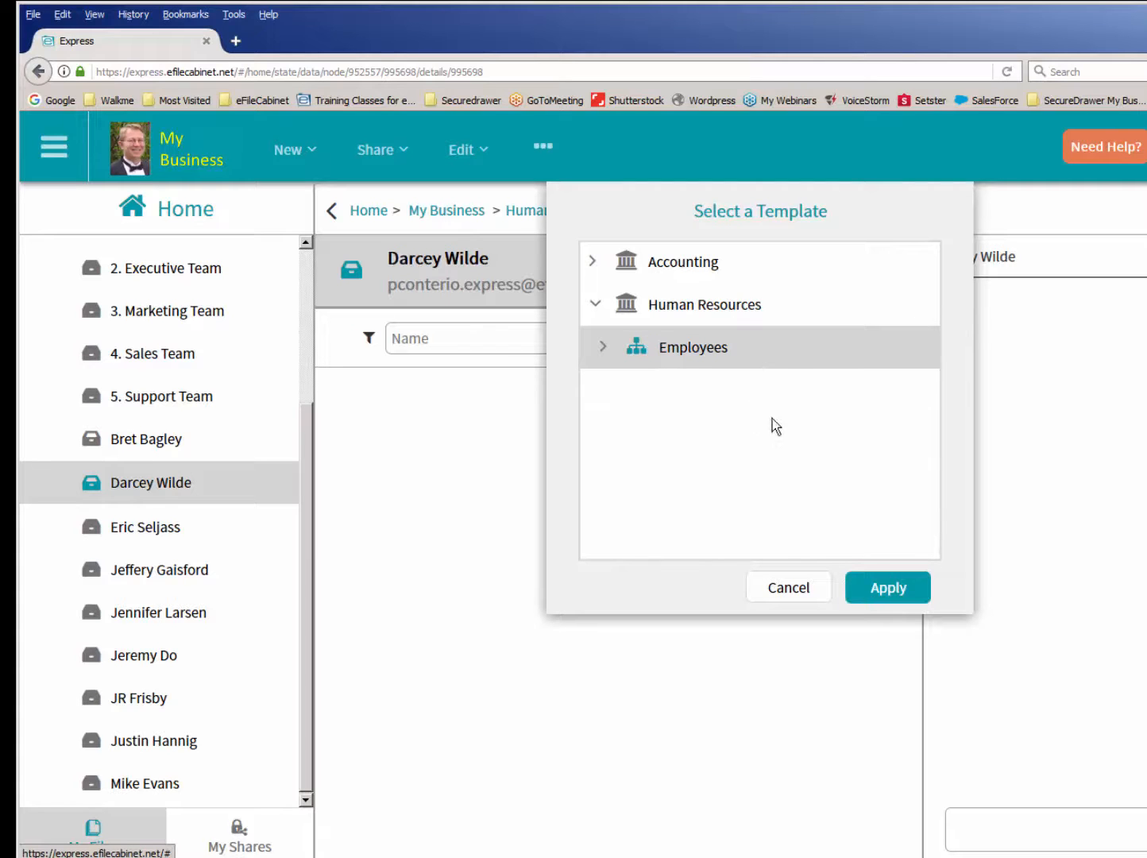
pyautogui.click(888, 589)
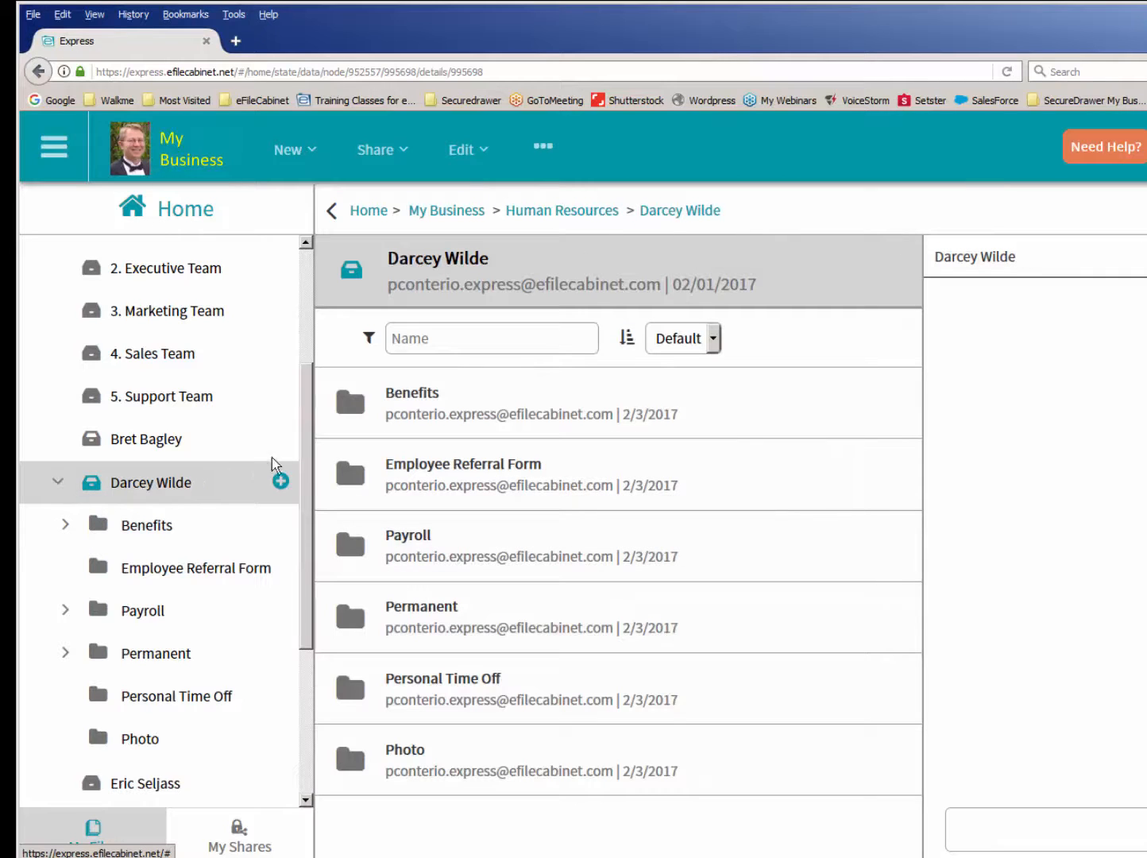
pyautogui.moveTo(303, 443); pyautogui.dragTo(299, 543)
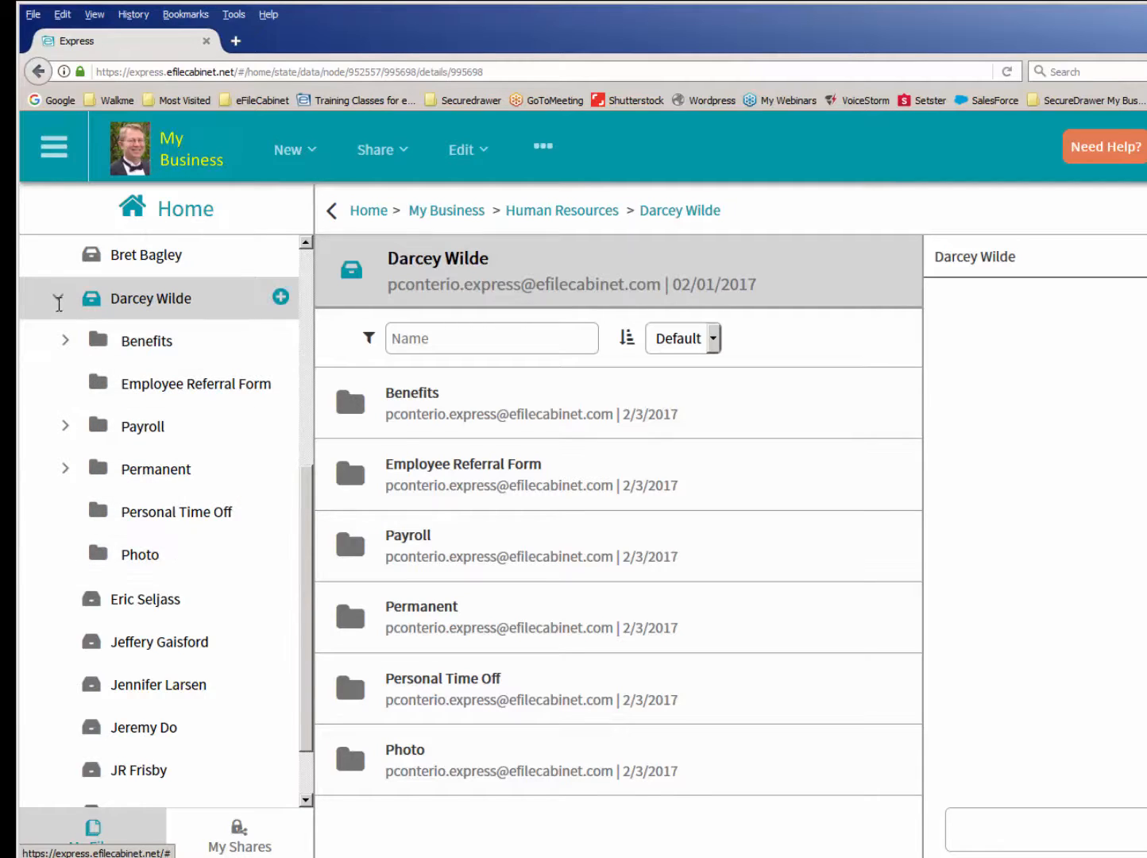
pyautogui.click(58, 297)
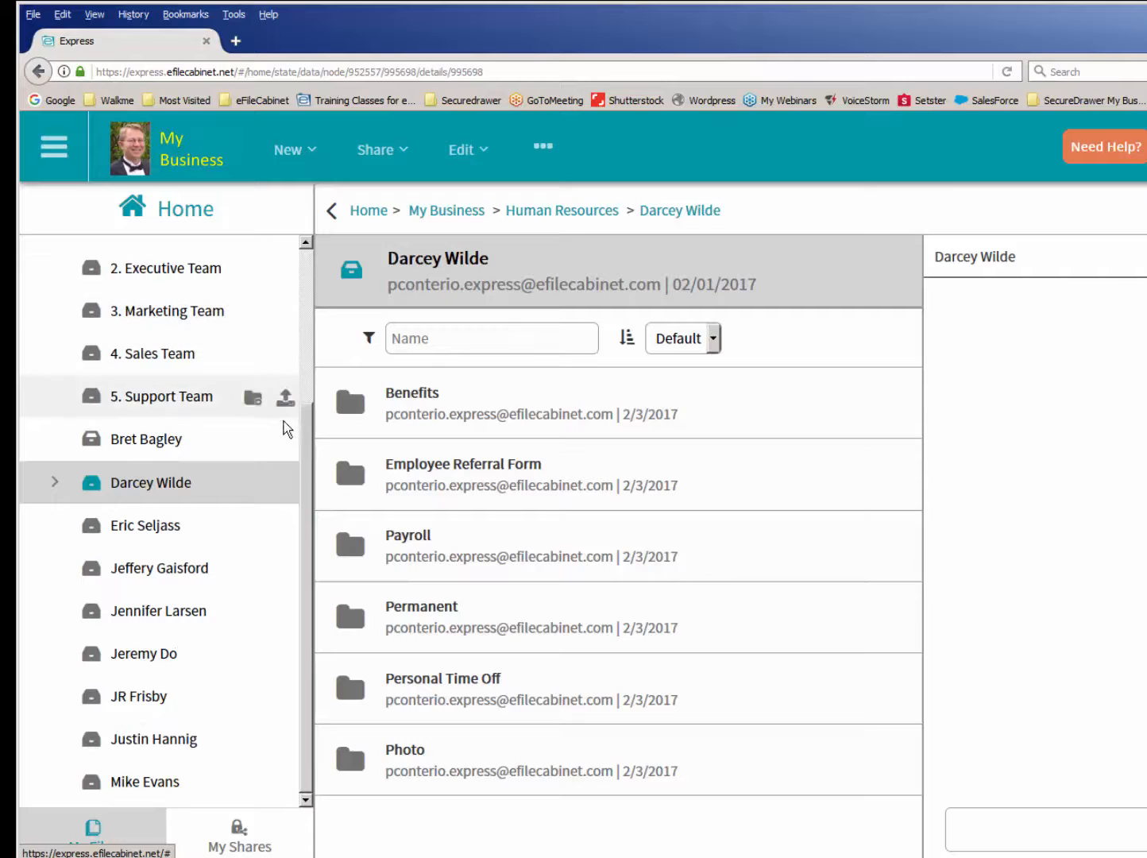
# - Apply the Tax Clients Individuals template from Accounting to the fifth drawer of the Clients cabinet
pyautogui.moveTo(304, 463); pyautogui.dragTo(304, 296)
pyautogui.click(46, 383)
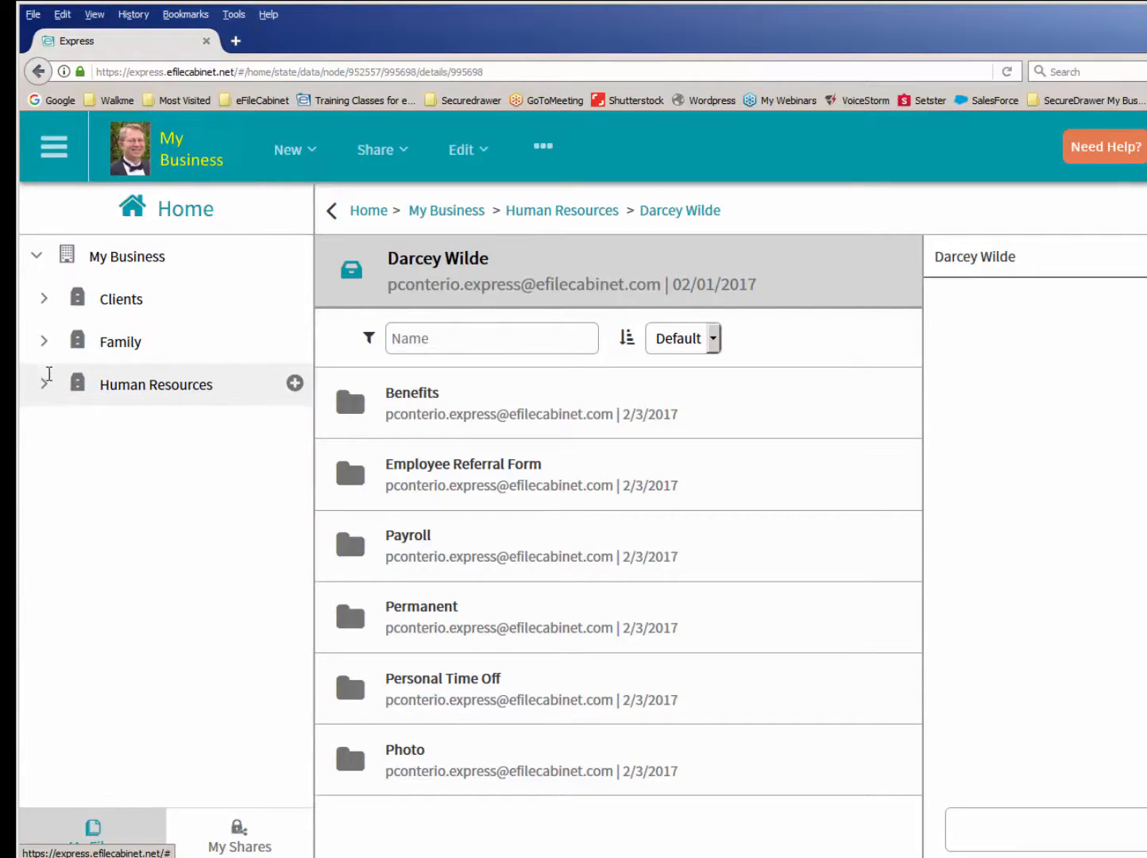
pyautogui.click(45, 297)
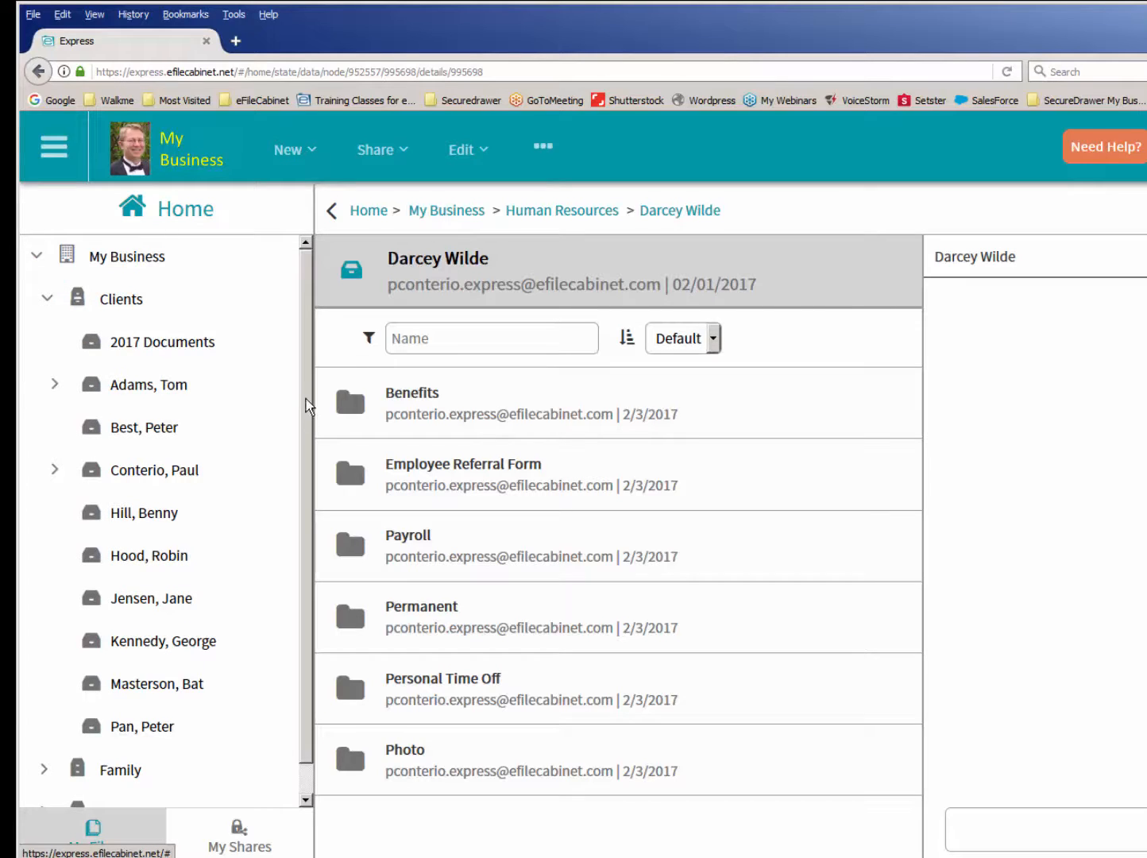
pyautogui.scroll(-1, 309, 397)
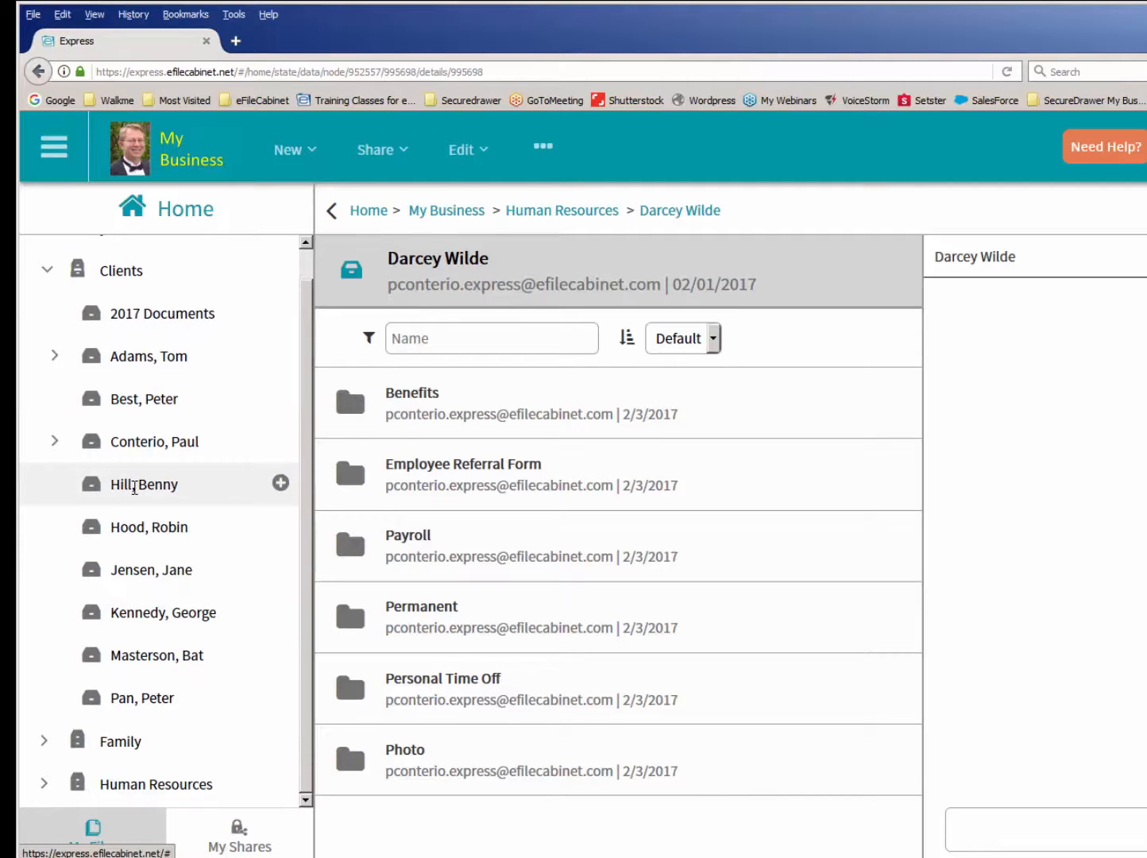
pyautogui.click(134, 486)
pyautogui.rightClick(134, 486)
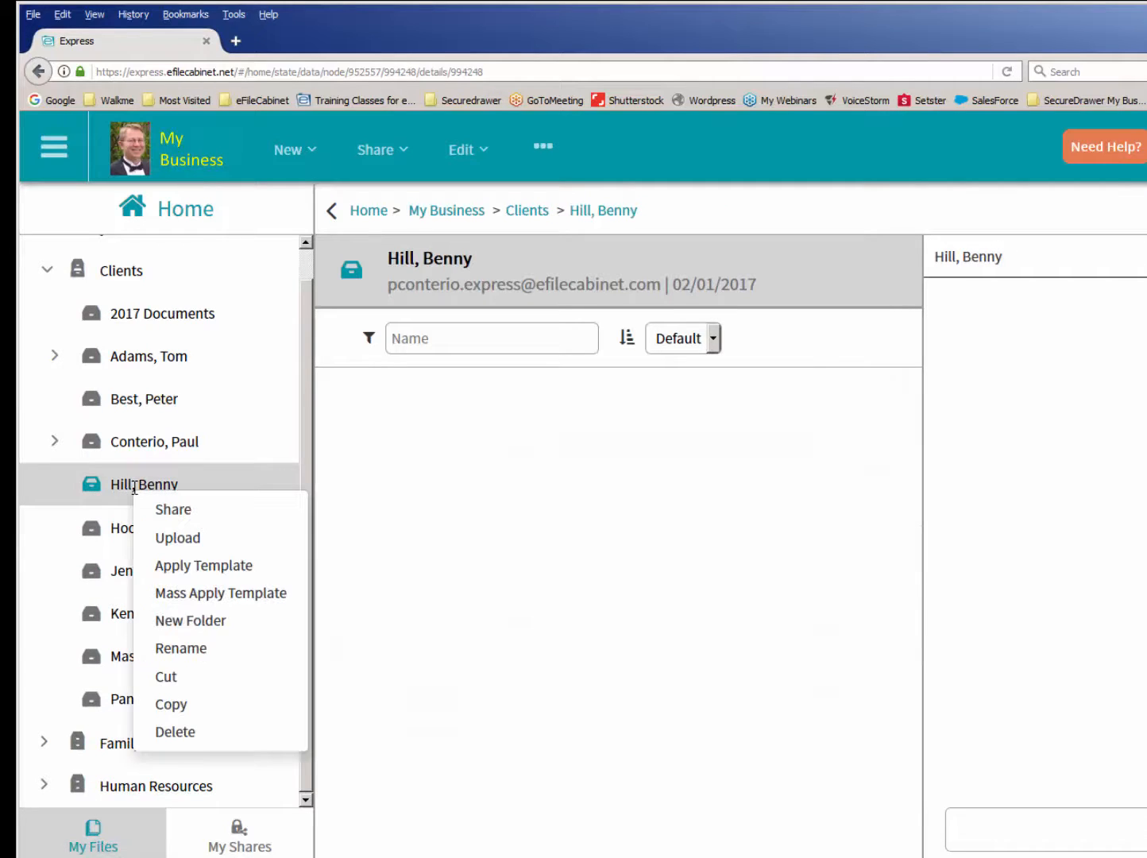
pyautogui.click(220, 567)
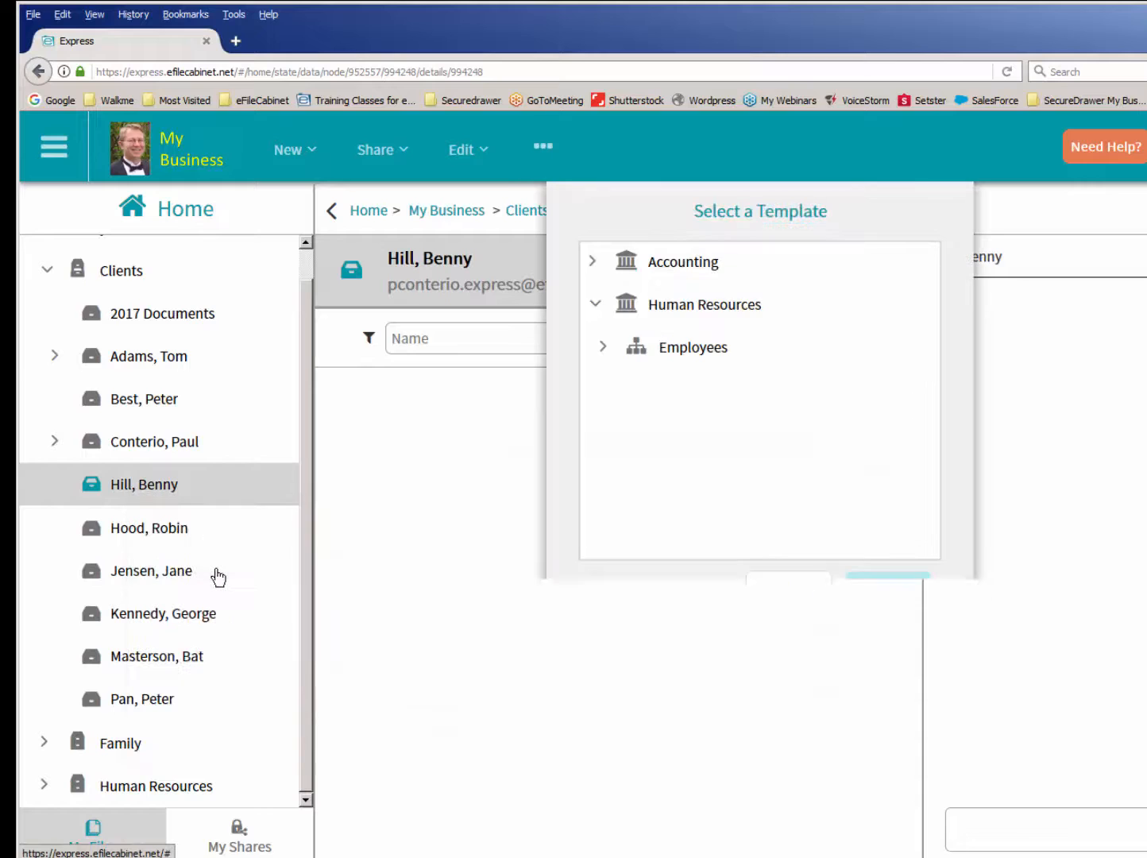
pyautogui.click(593, 305)
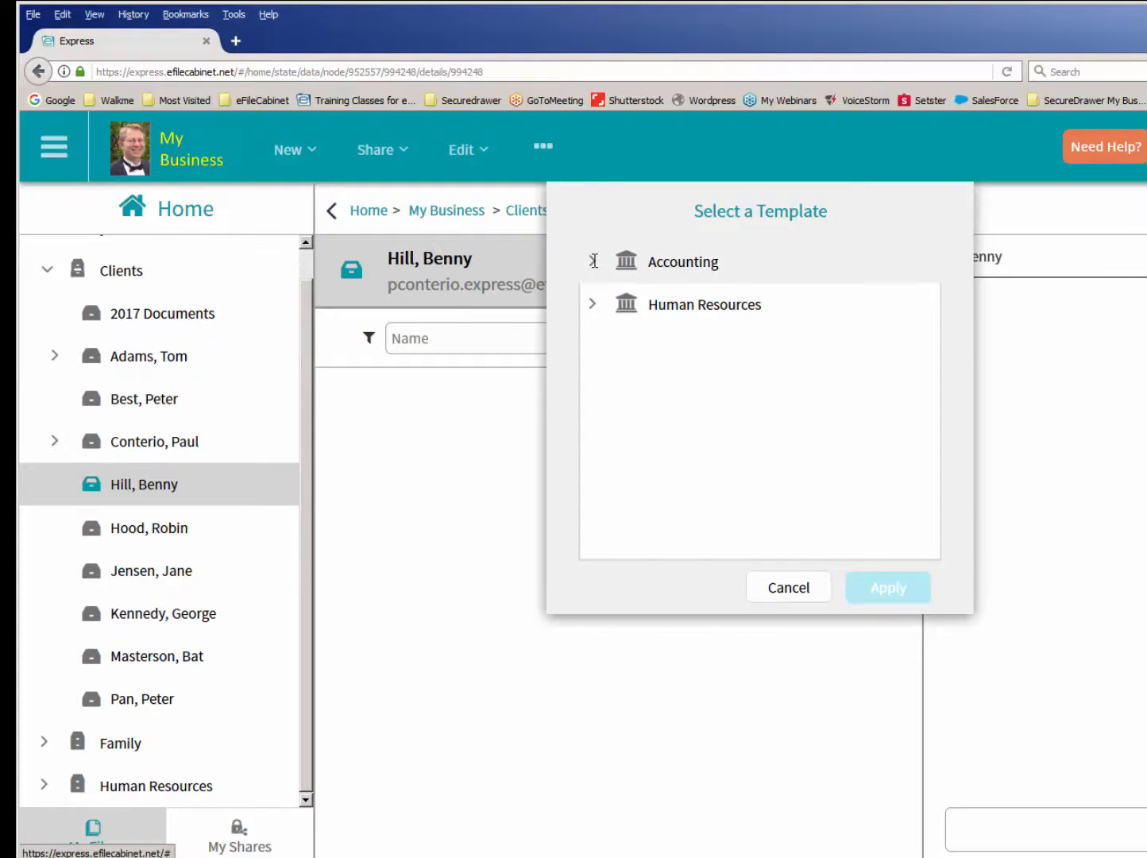
pyautogui.click(592, 260)
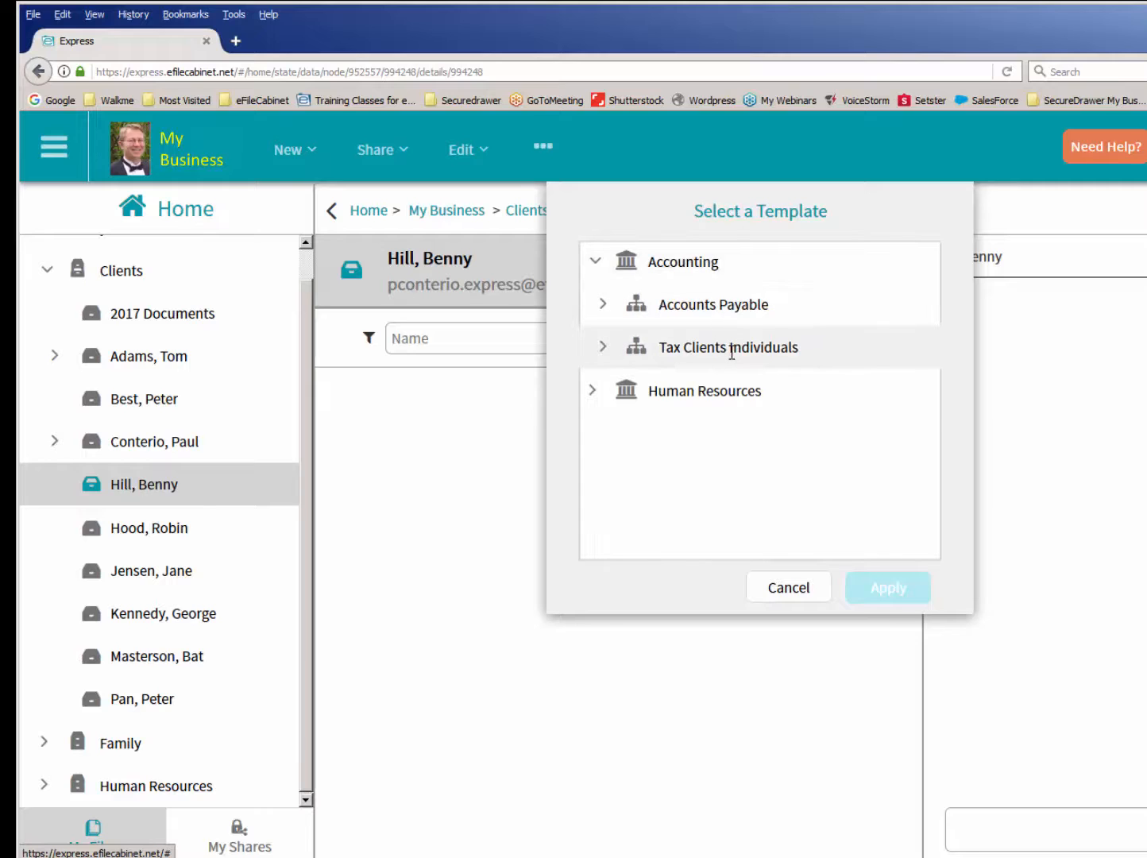
pyautogui.click(681, 351)
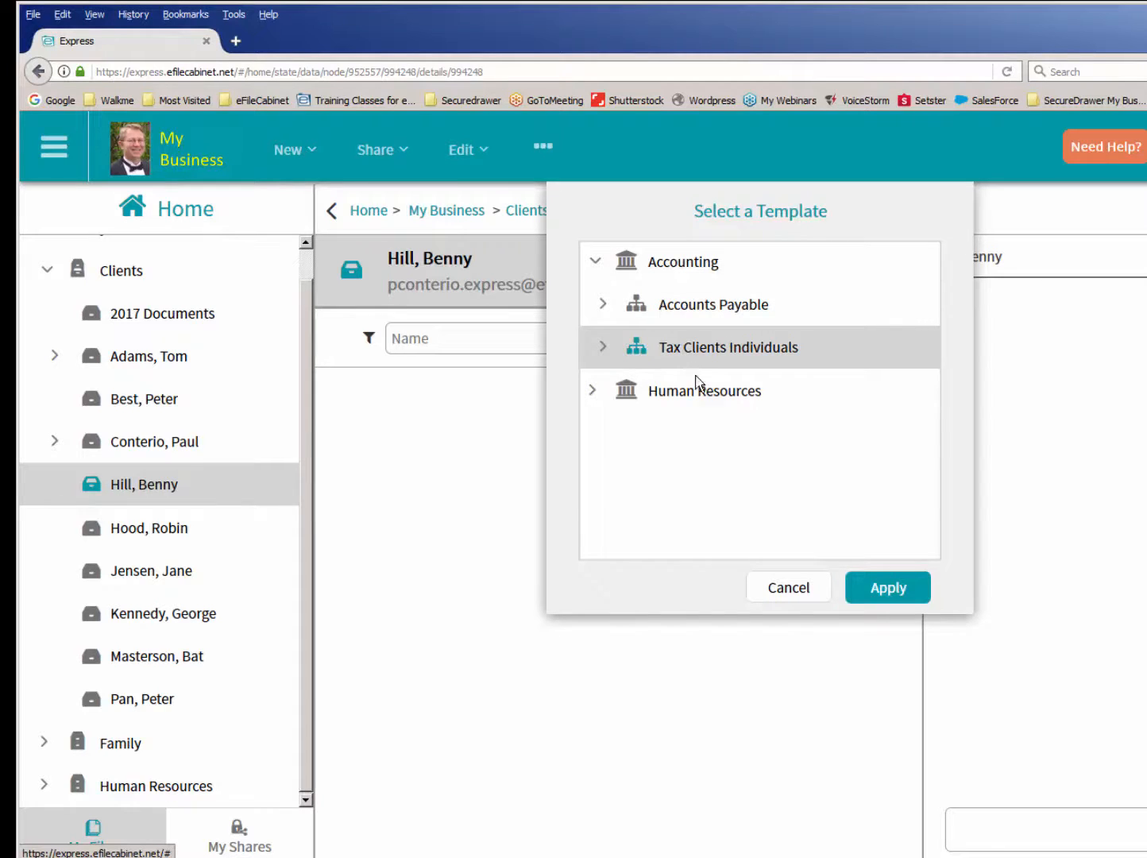
pyautogui.click(887, 597)
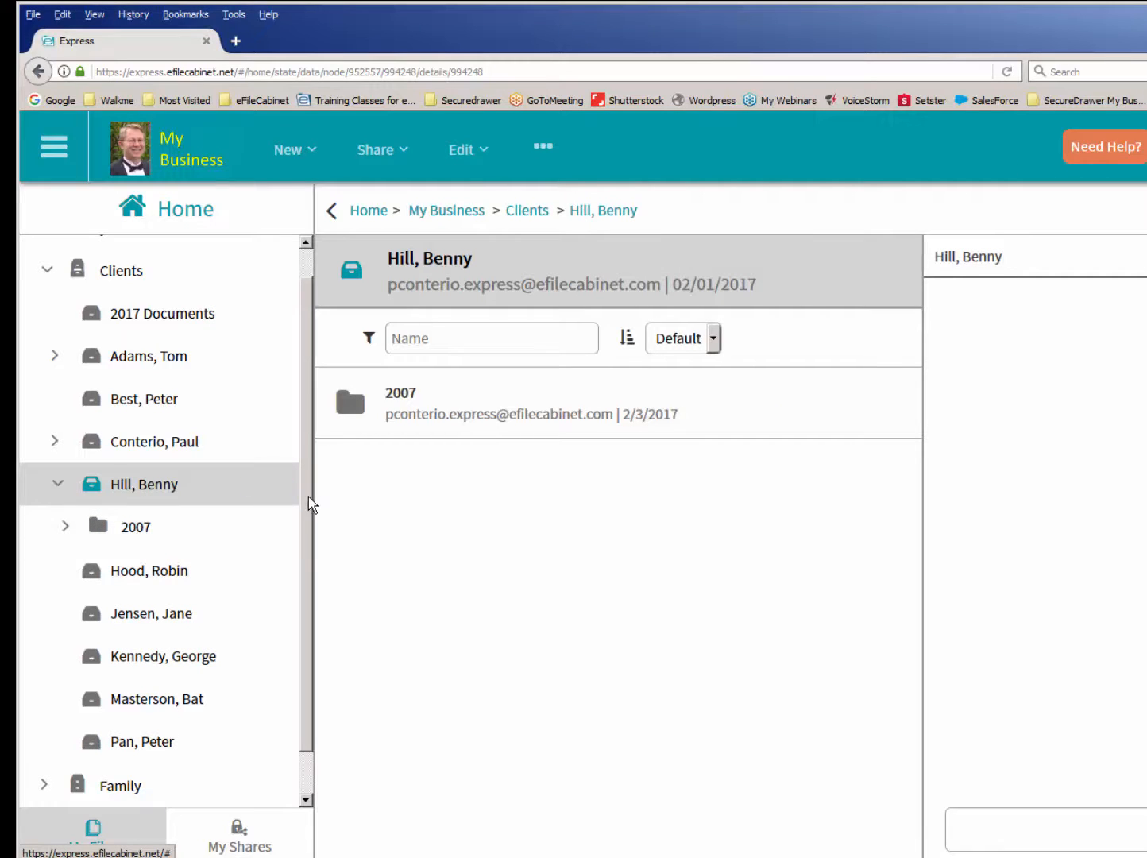
# - Rename the 2007 folder in the fifth Clients drawer as 2017 and collapse that drawer
pyautogui.scroll(-1, 307, 505)
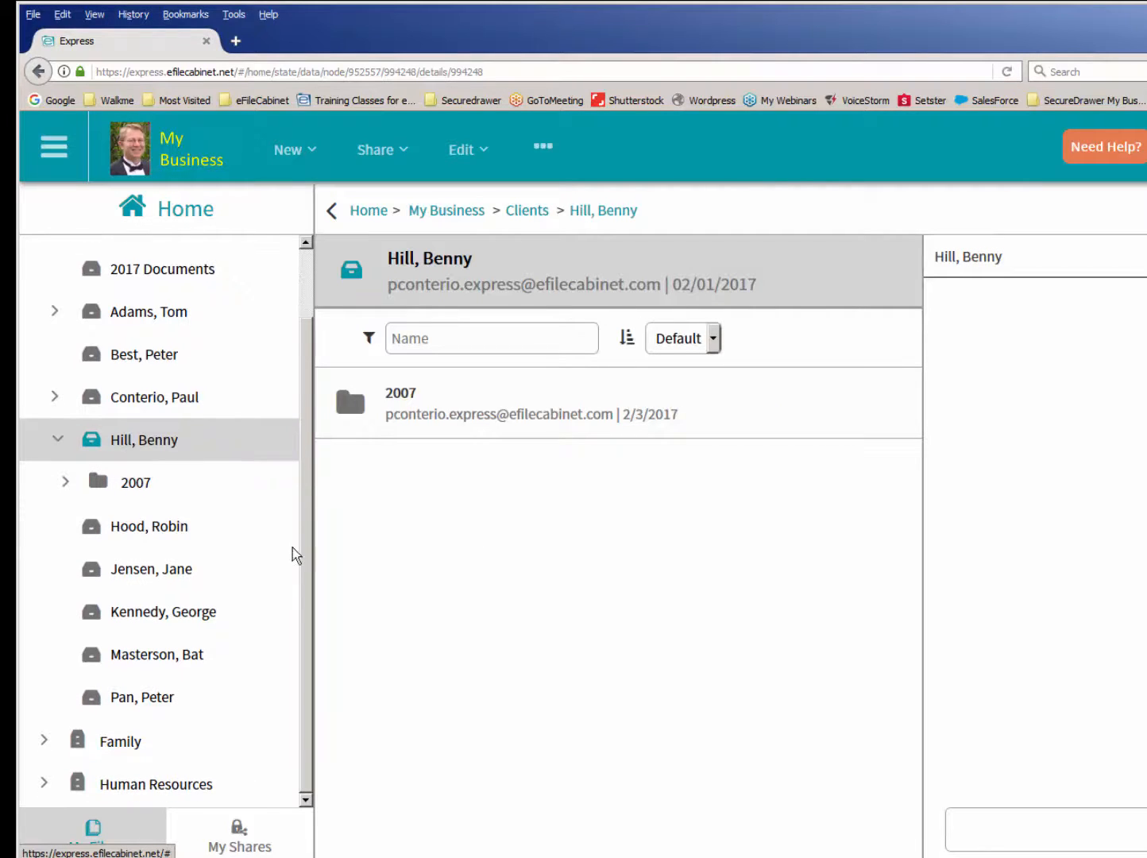
pyautogui.click(66, 481)
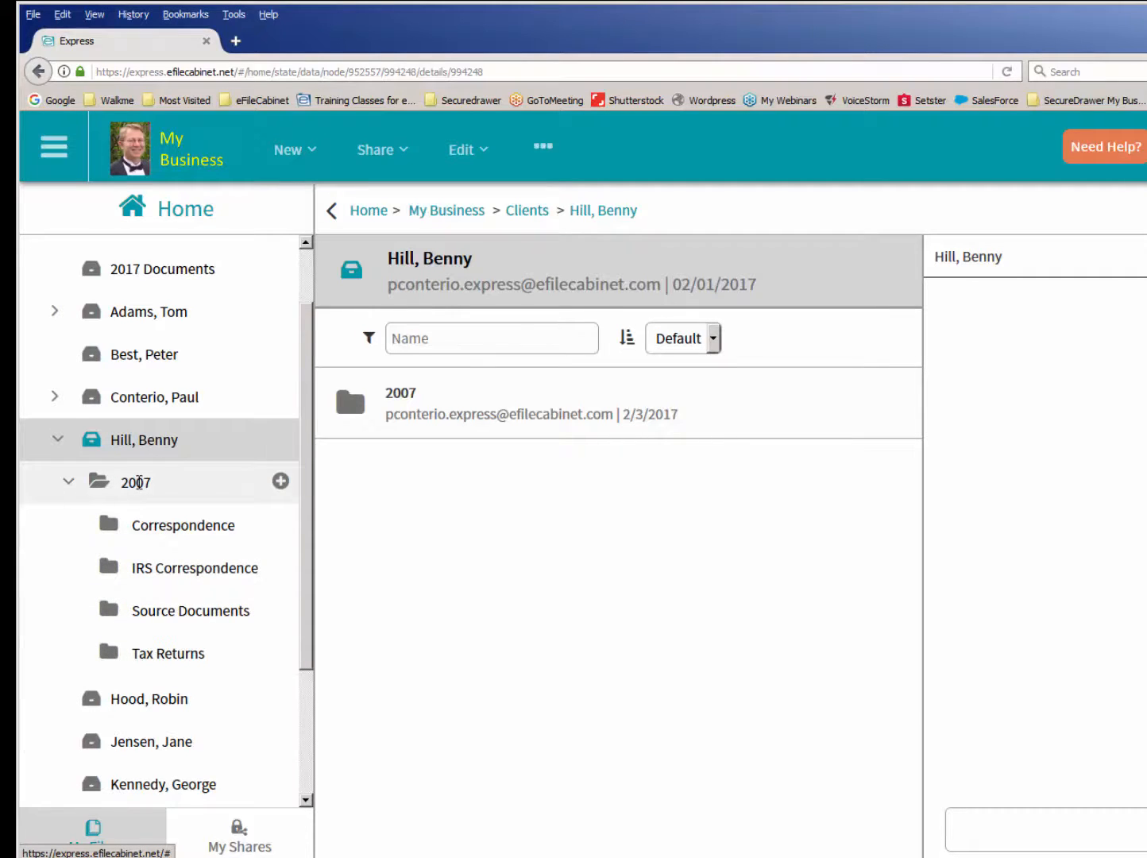
pyautogui.click(138, 482)
pyautogui.rightClick(138, 482)
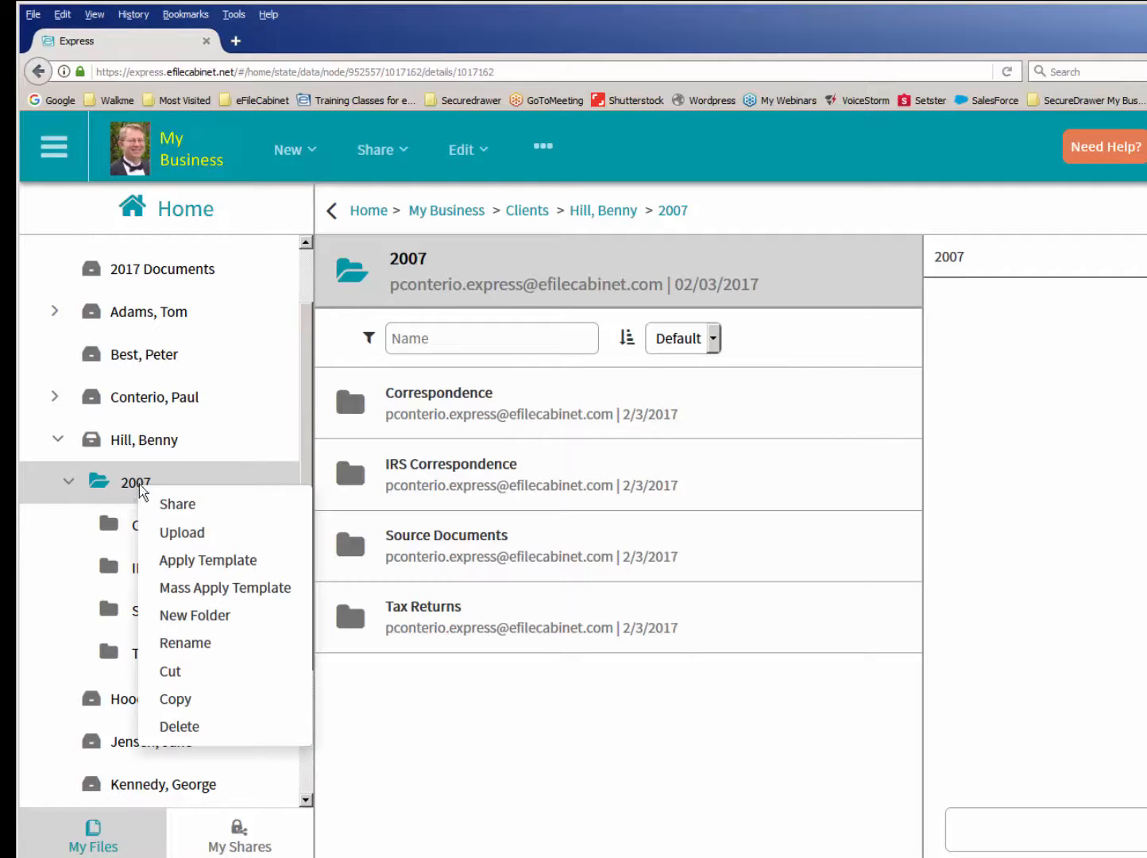
pyautogui.click(185, 642)
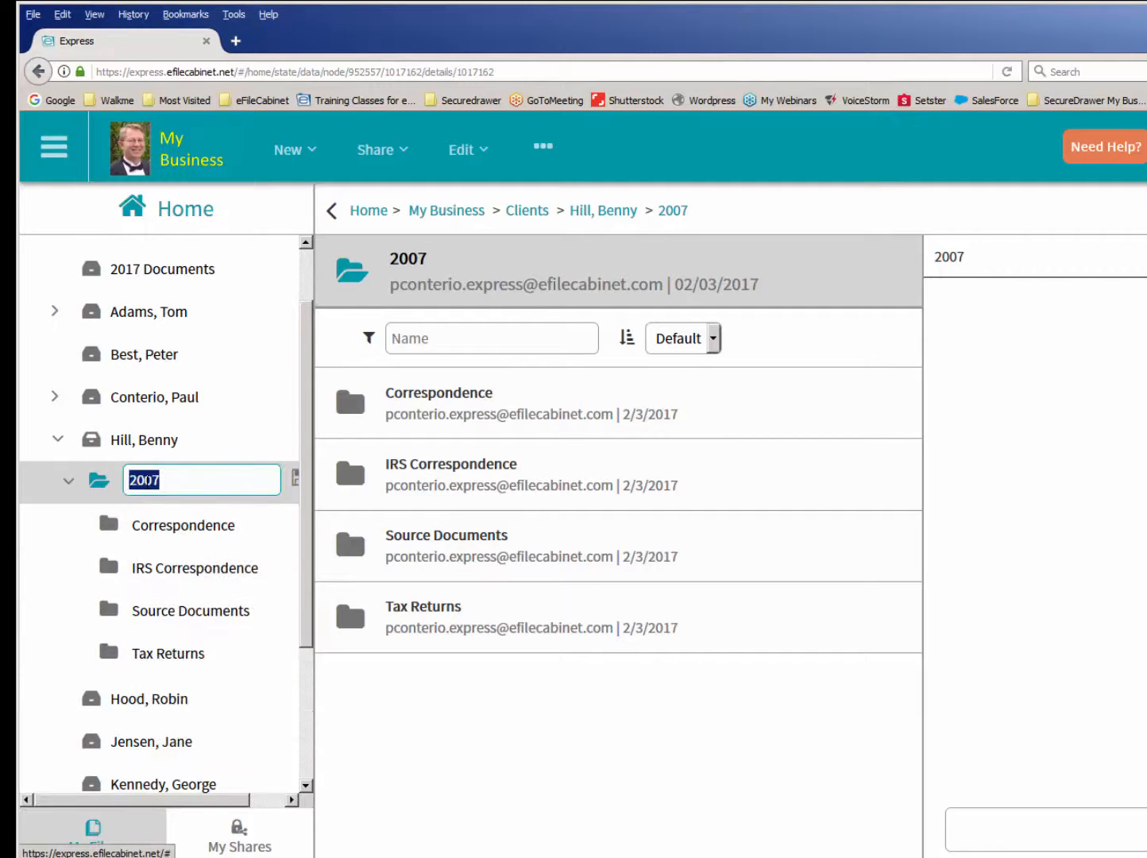
pyautogui.click(155, 480)
pyautogui.press('BackSpace')
pyautogui.write('1')
pyautogui.press('Return')
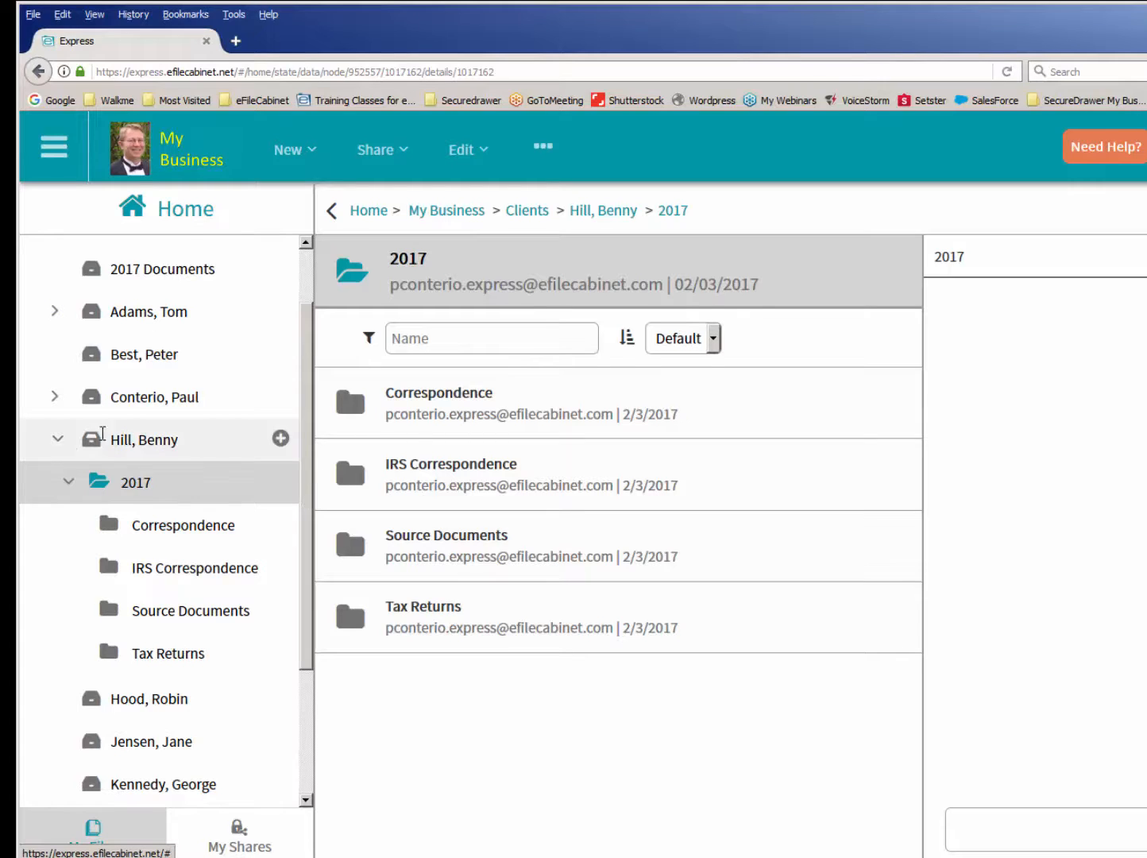
pyautogui.click(56, 439)
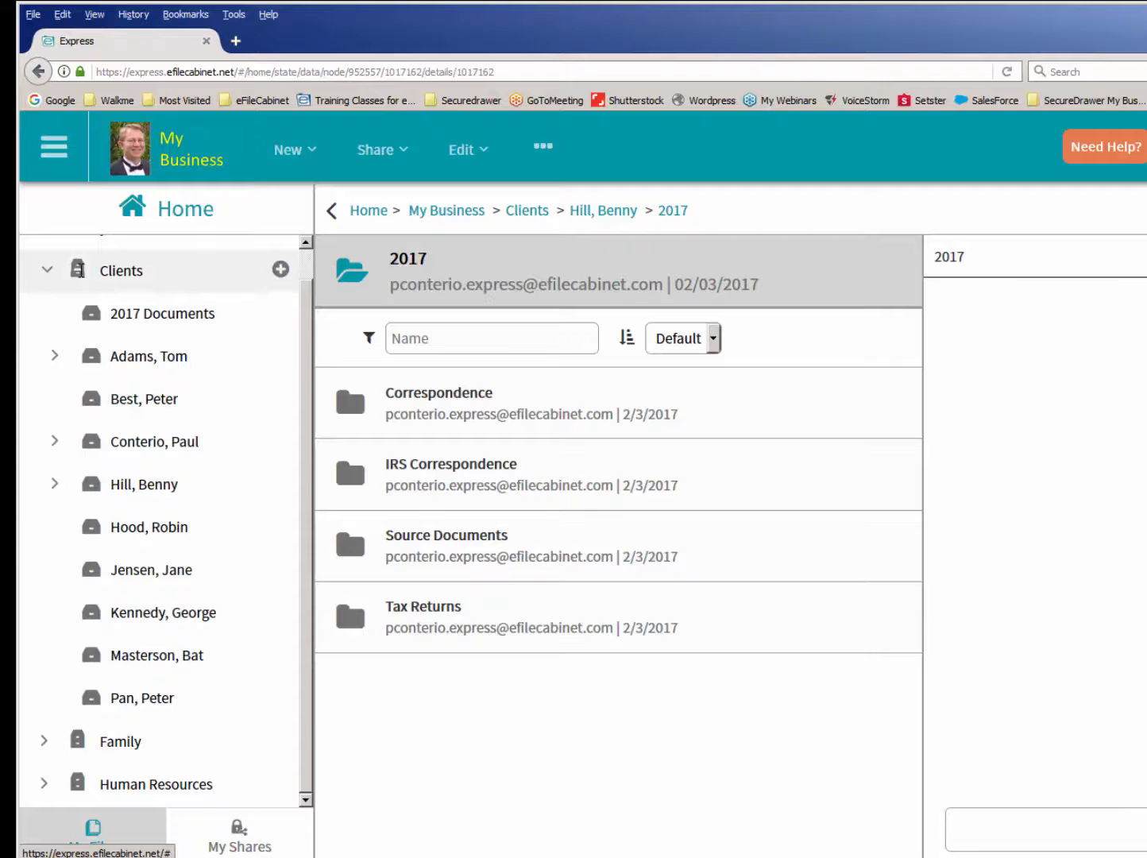
# - View the contents of the Clients cabinet and the actions available for it
pyautogui.click(80, 270)
pyautogui.rightClick(80, 270)
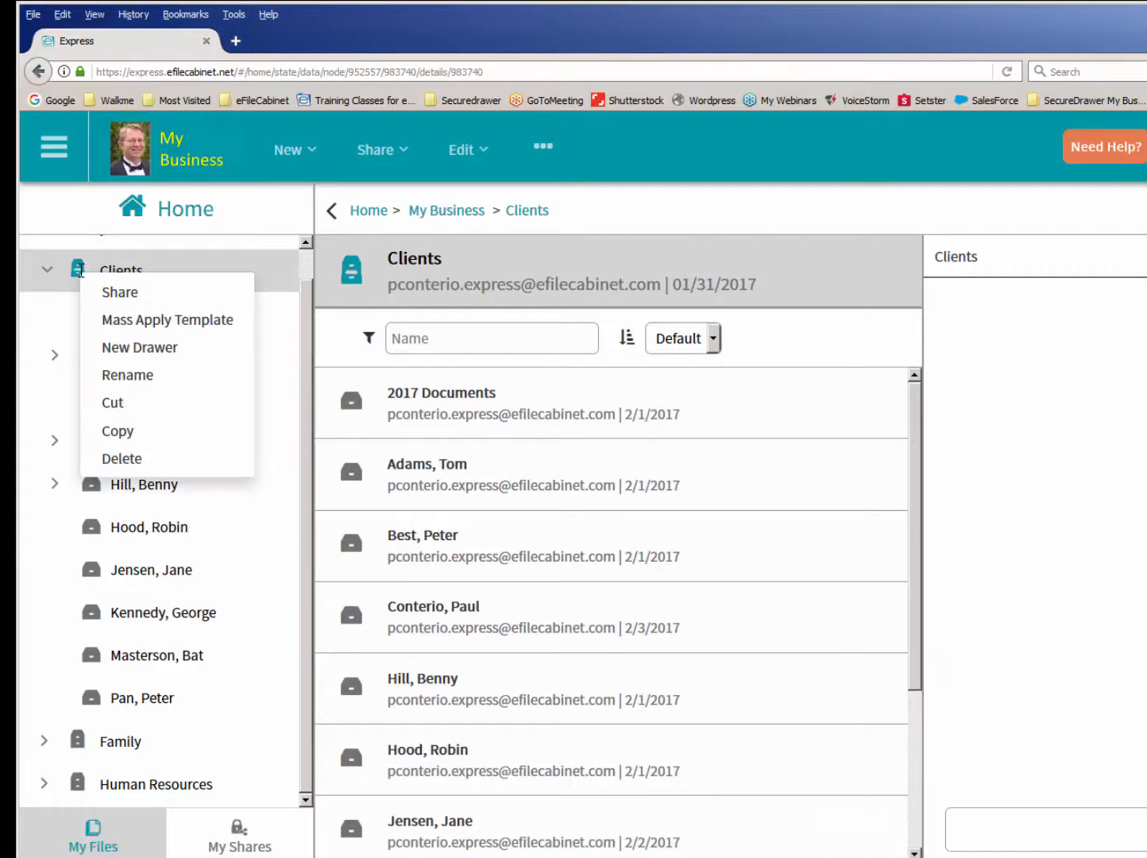
pyautogui.click(72, 266)
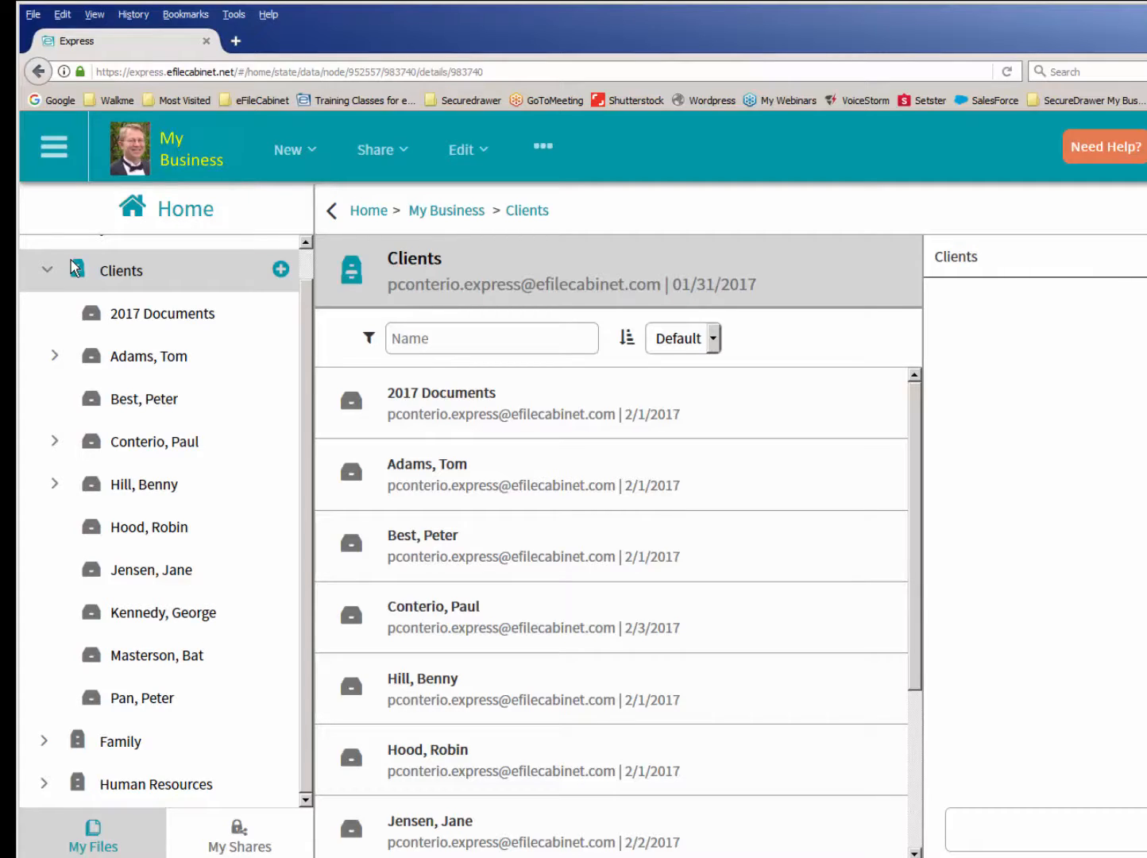
# - Open the list of templates in the administration area
pyautogui.click(54, 161)
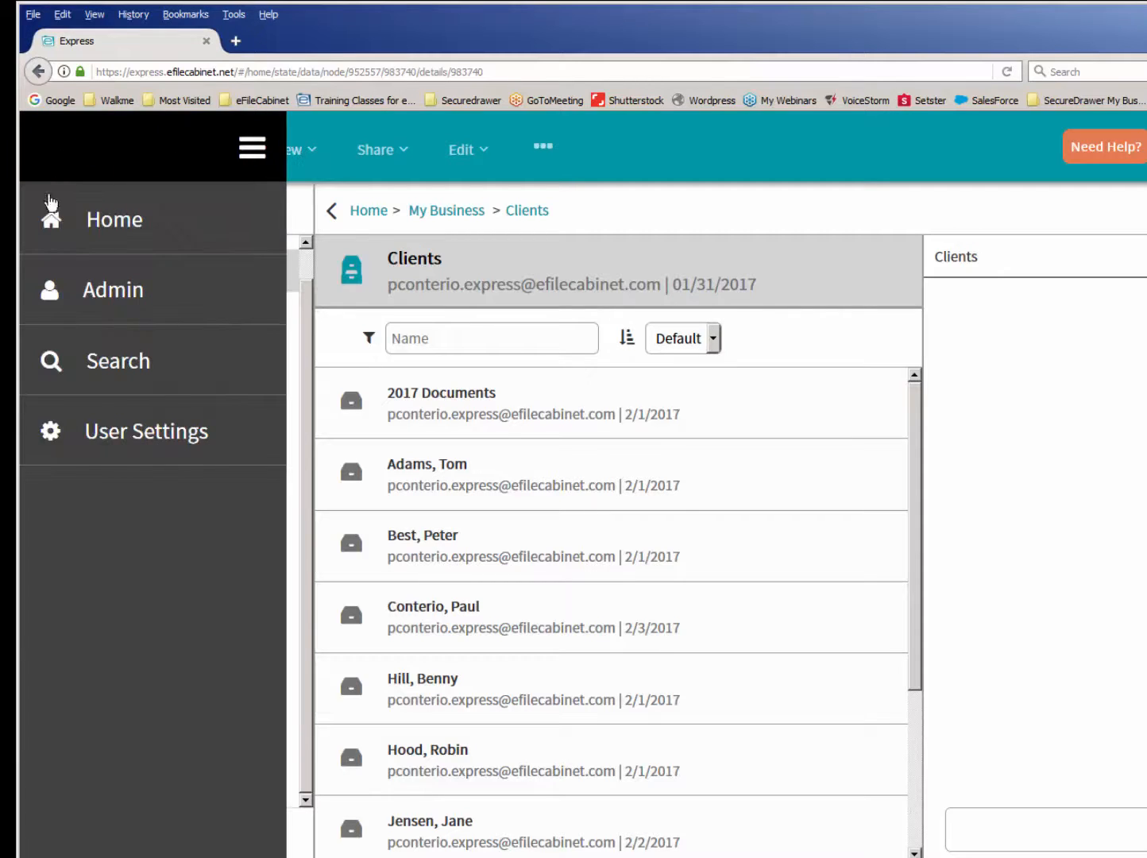
pyautogui.click(96, 307)
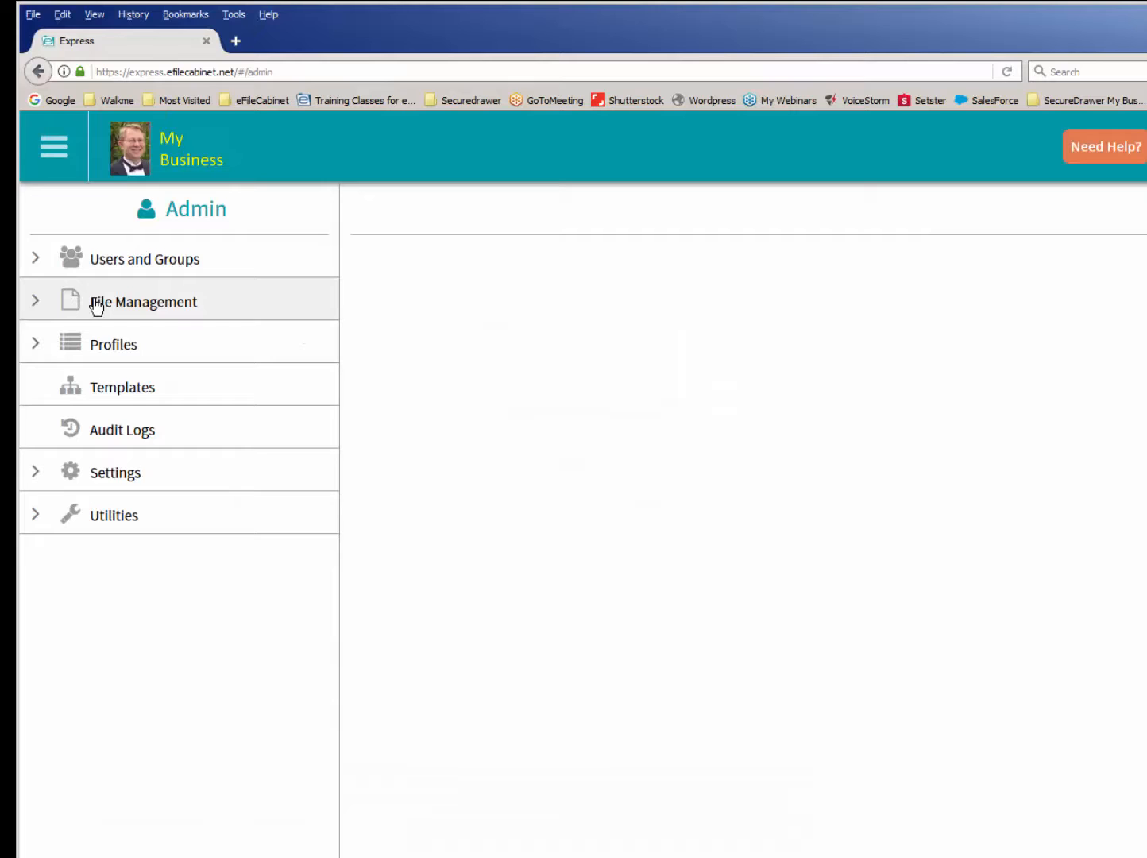
pyautogui.click(93, 389)
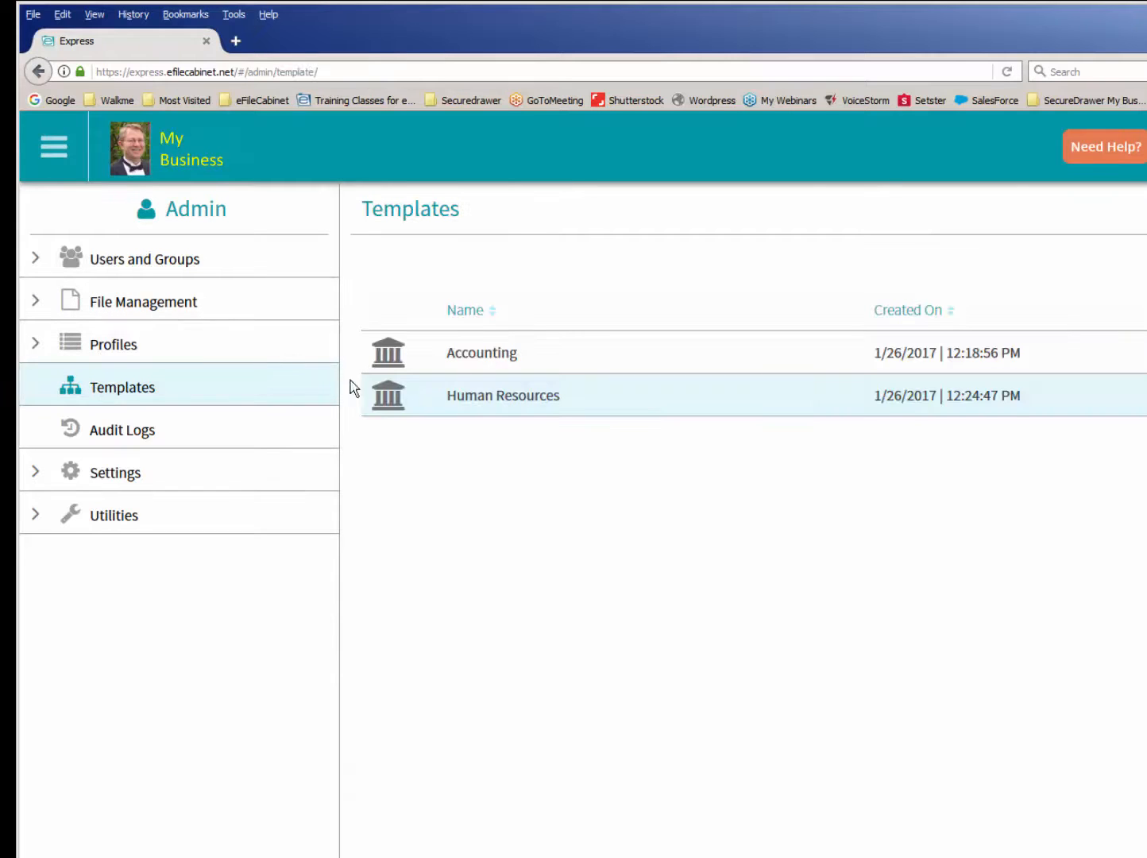
pyautogui.click(470, 411)
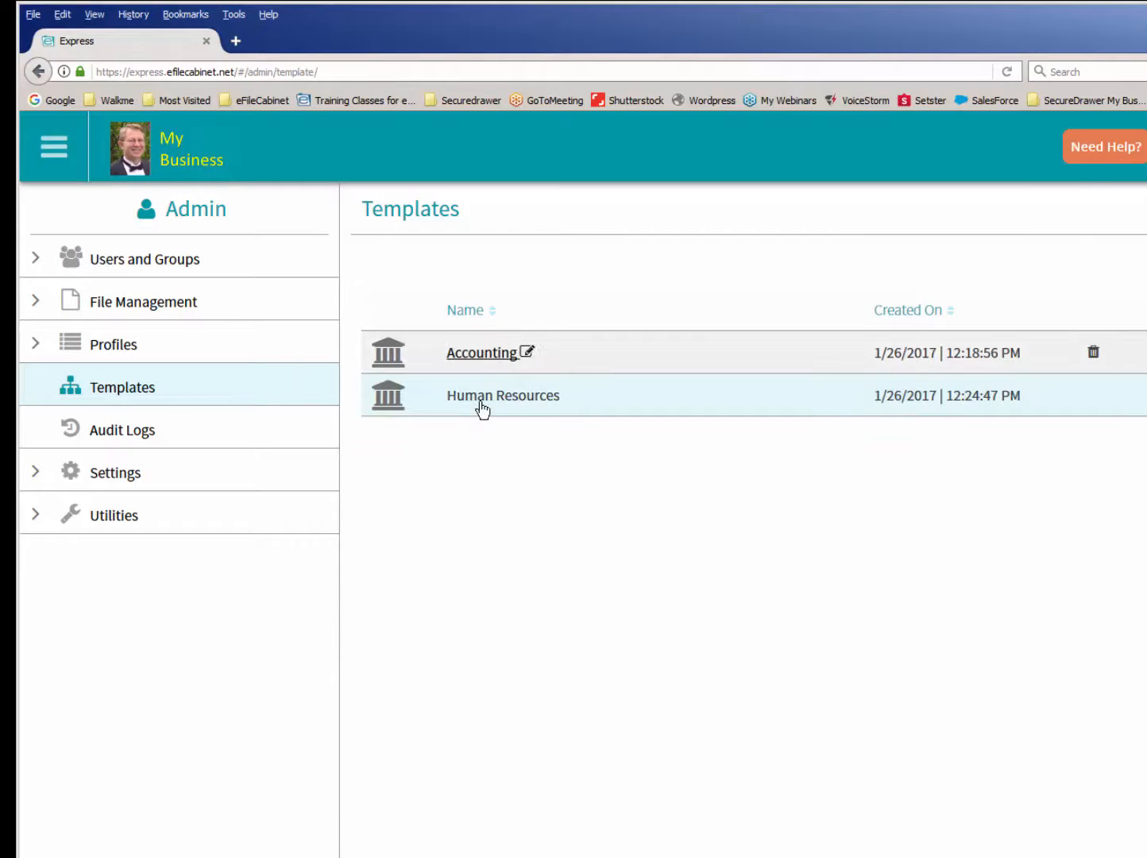
# - Examine the folder structure of the Tax Clients Individuals template in the Accounting library
pyautogui.click(493, 361)
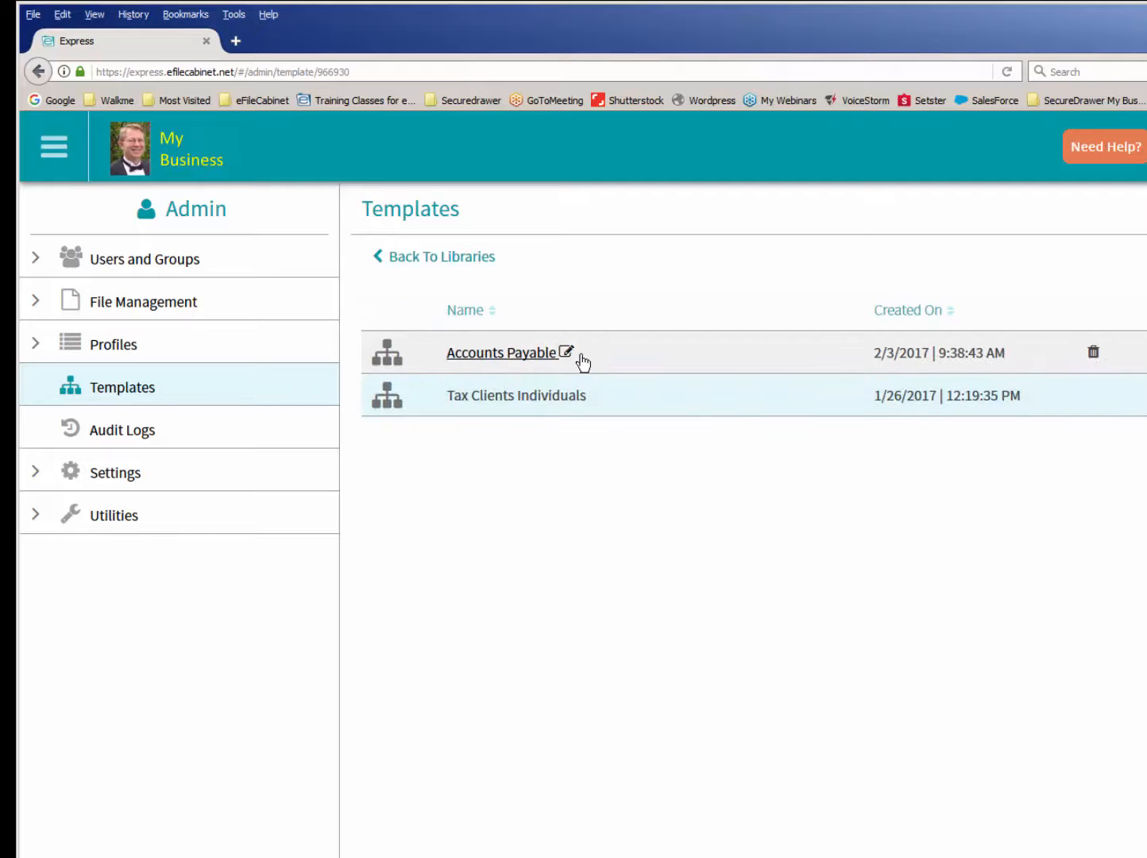
pyautogui.click(502, 397)
pyautogui.click(357, 254)
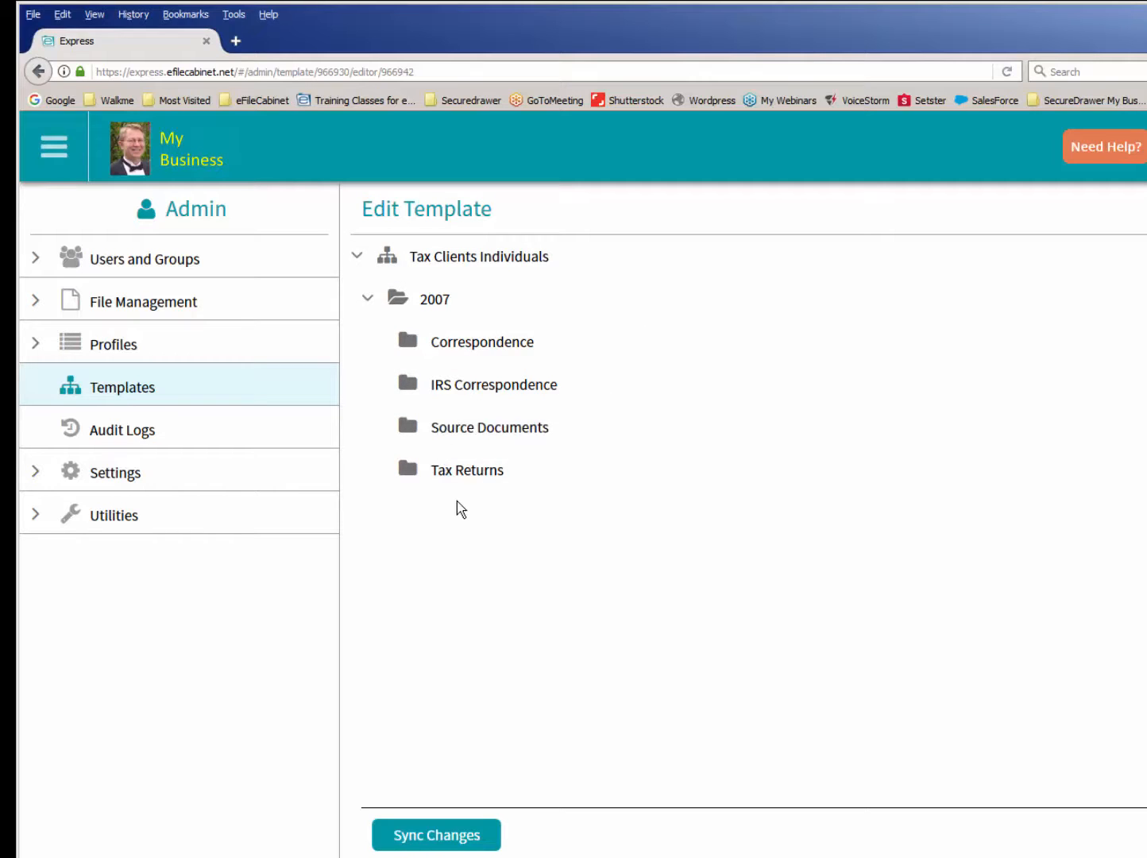
# - Examine the folders of the Accounts Payable template in the Accounting library and return to the template libraries
pyautogui.click(161, 383)
pyautogui.click(489, 359)
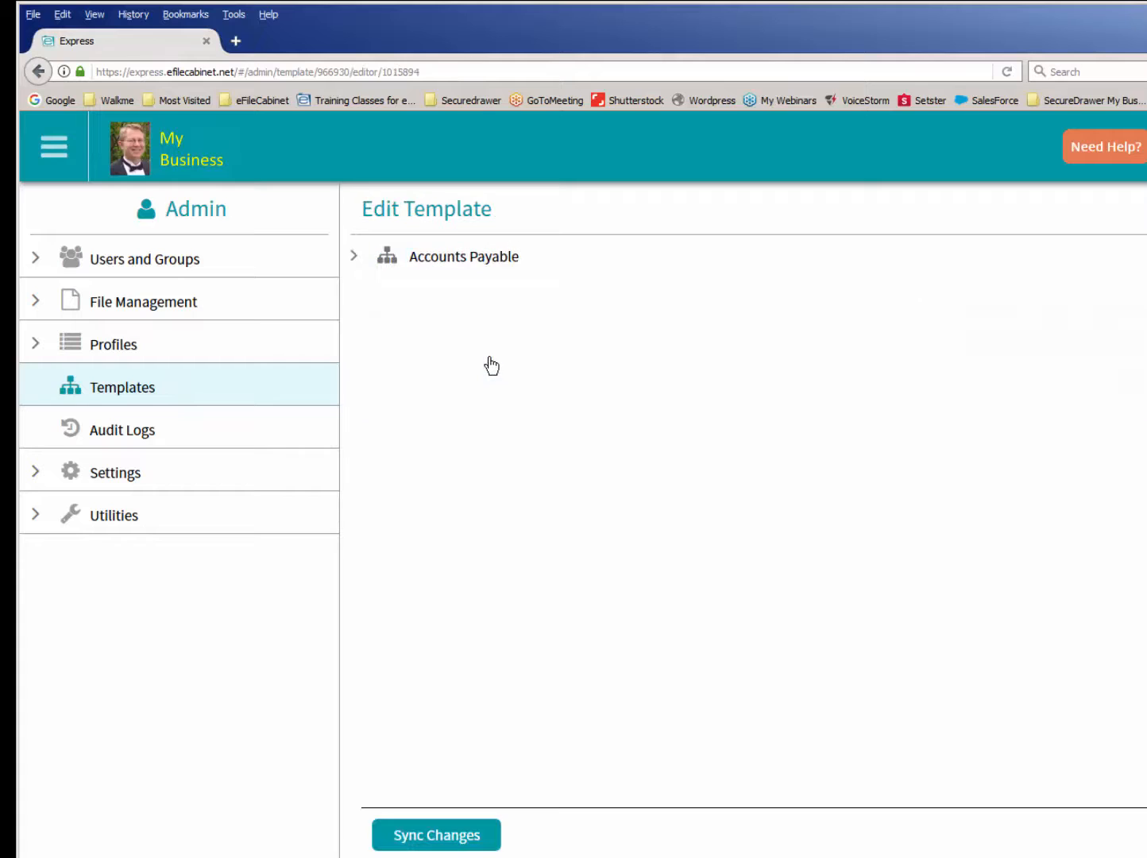
pyautogui.click(355, 255)
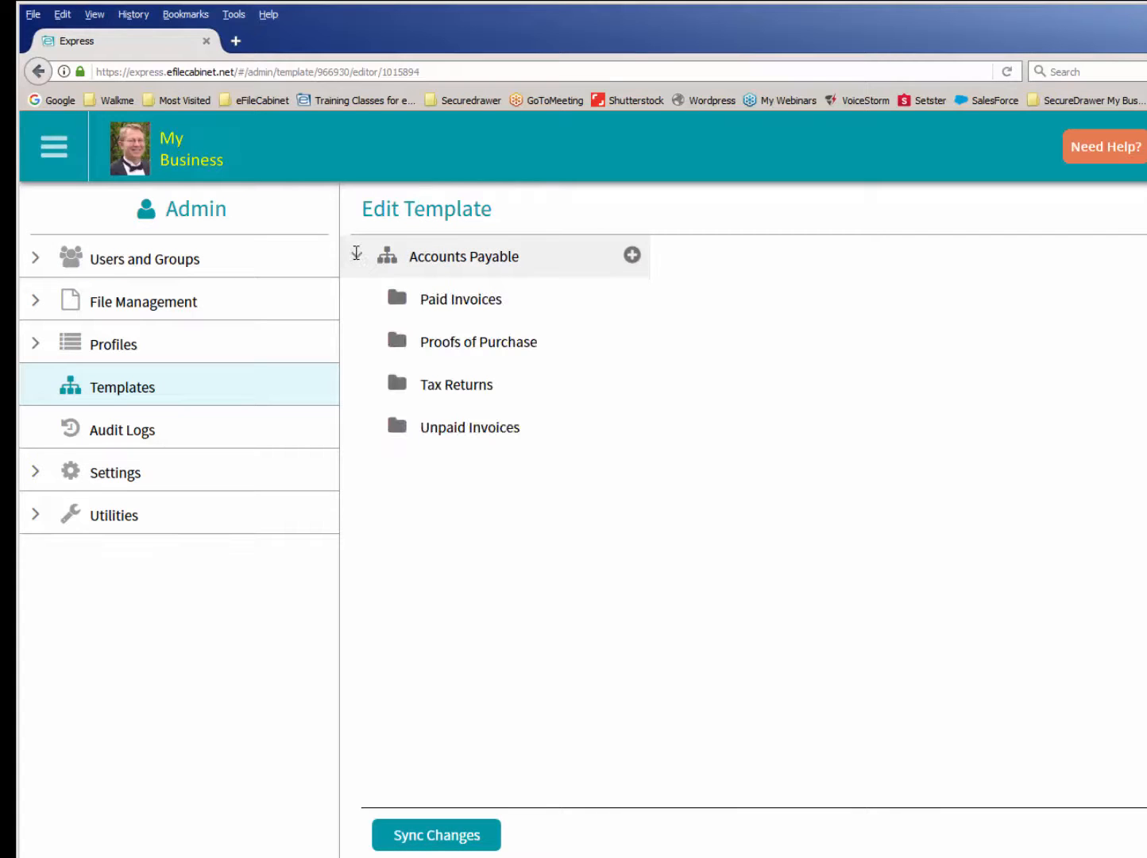
pyautogui.click(357, 252)
pyautogui.click(166, 387)
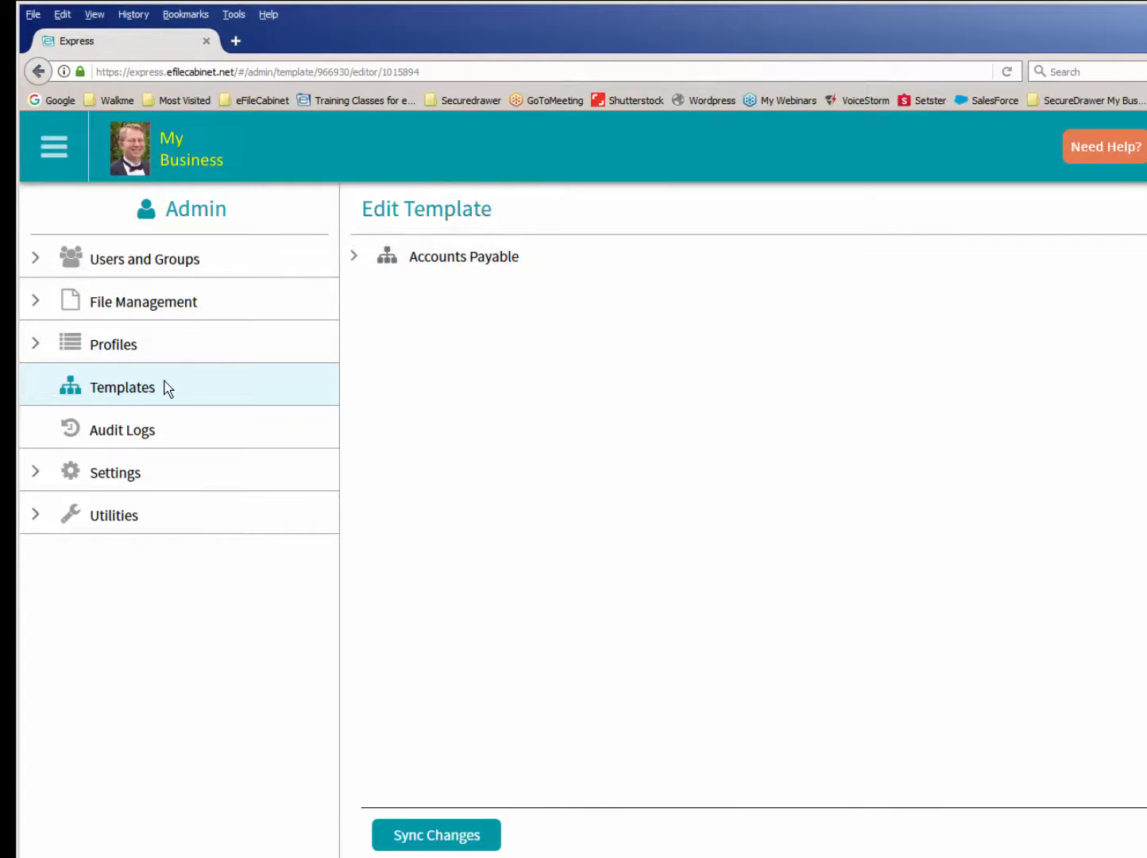
pyautogui.click(379, 257)
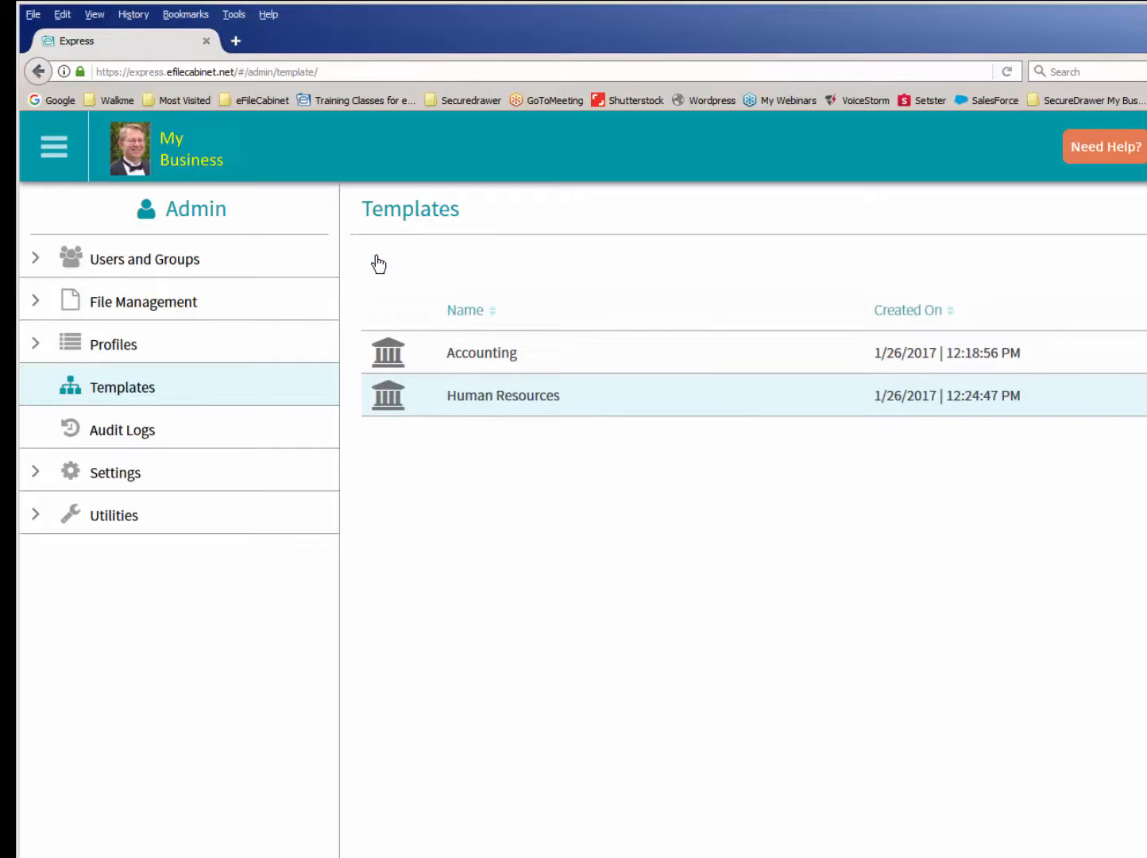
# - Examine the Employees template in the Human Resources library, including its Payroll and Permanent subfolders, and return to the template libraries
pyautogui.click(470, 401)
pyautogui.click(474, 359)
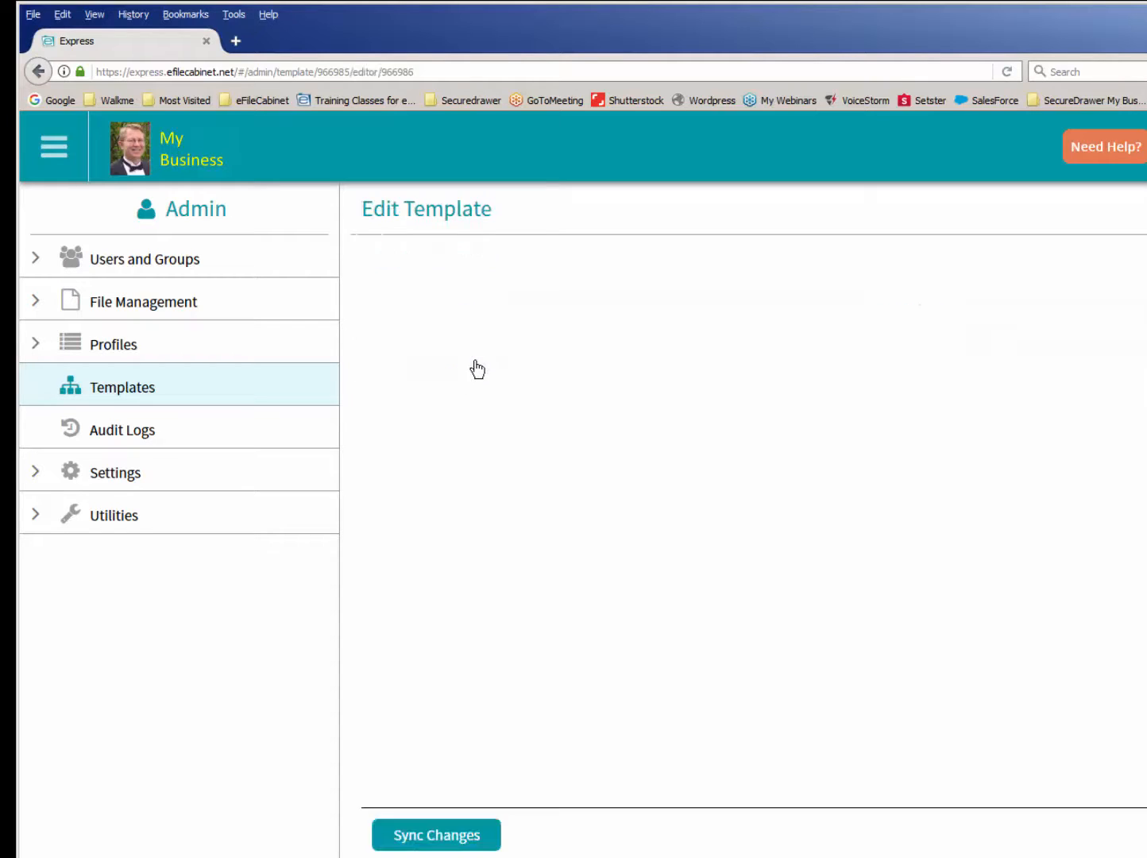
pyautogui.click(355, 258)
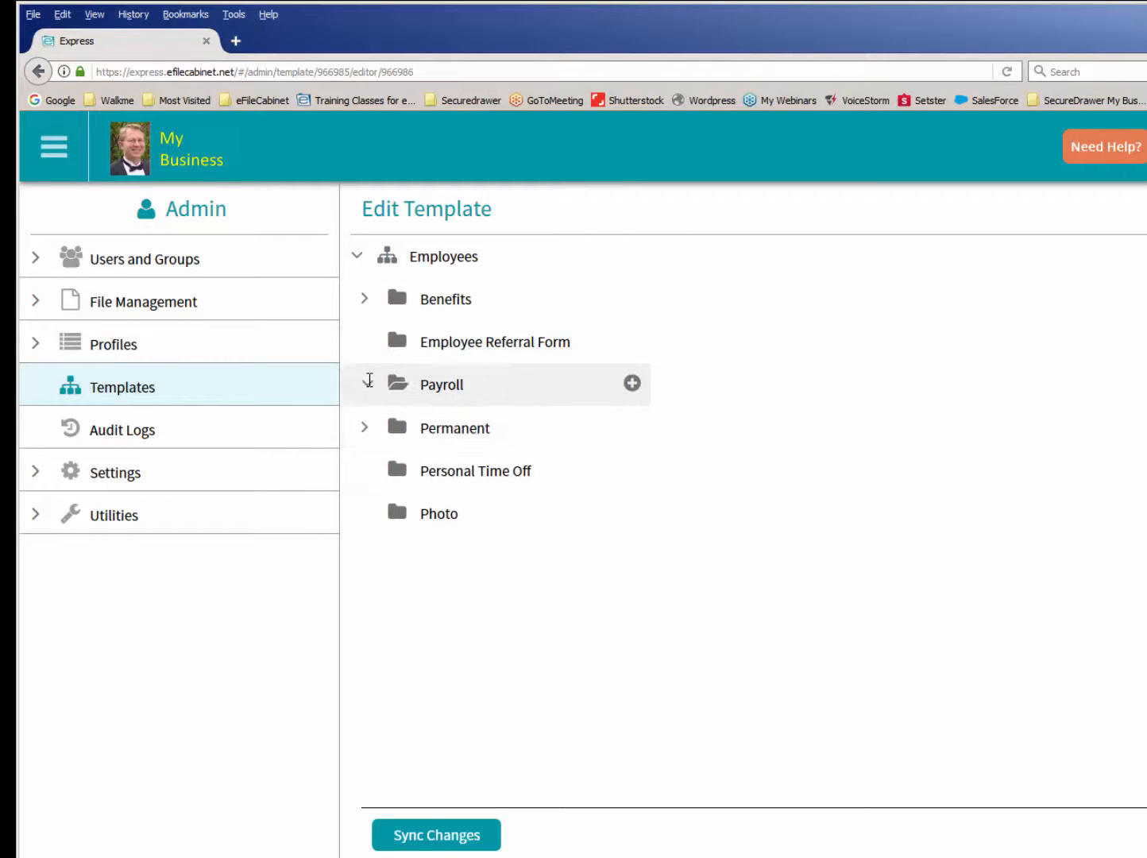
pyautogui.click(365, 383)
pyautogui.click(365, 513)
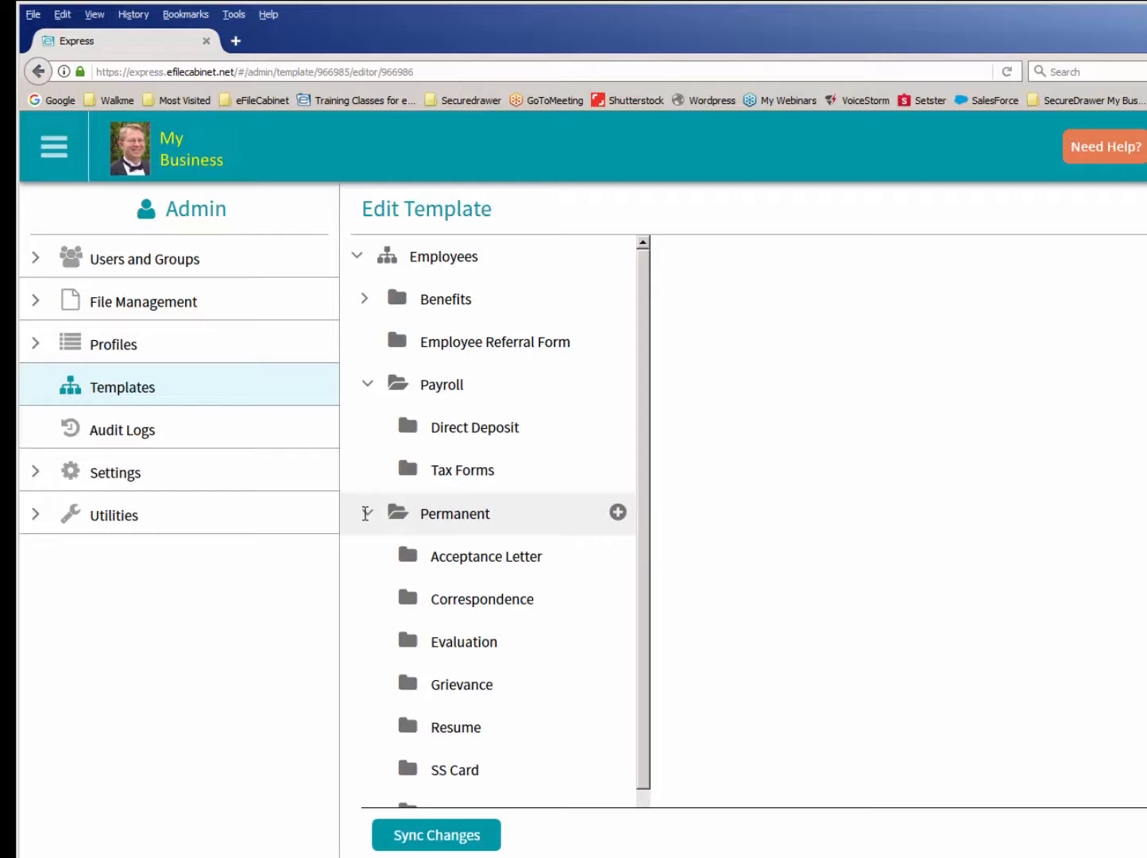
pyautogui.moveTo(648, 517); pyautogui.dragTo(634, 586)
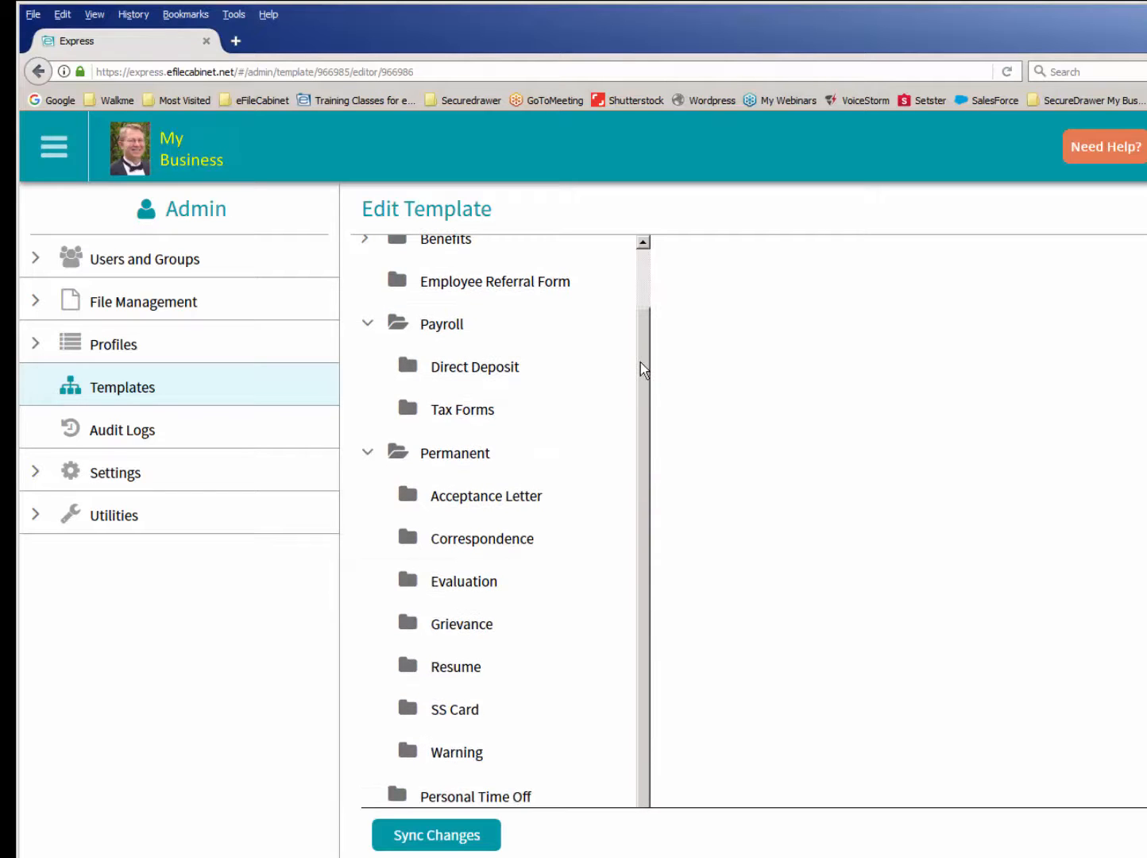
pyautogui.moveTo(639, 362); pyautogui.dragTo(641, 295)
pyautogui.click(358, 257)
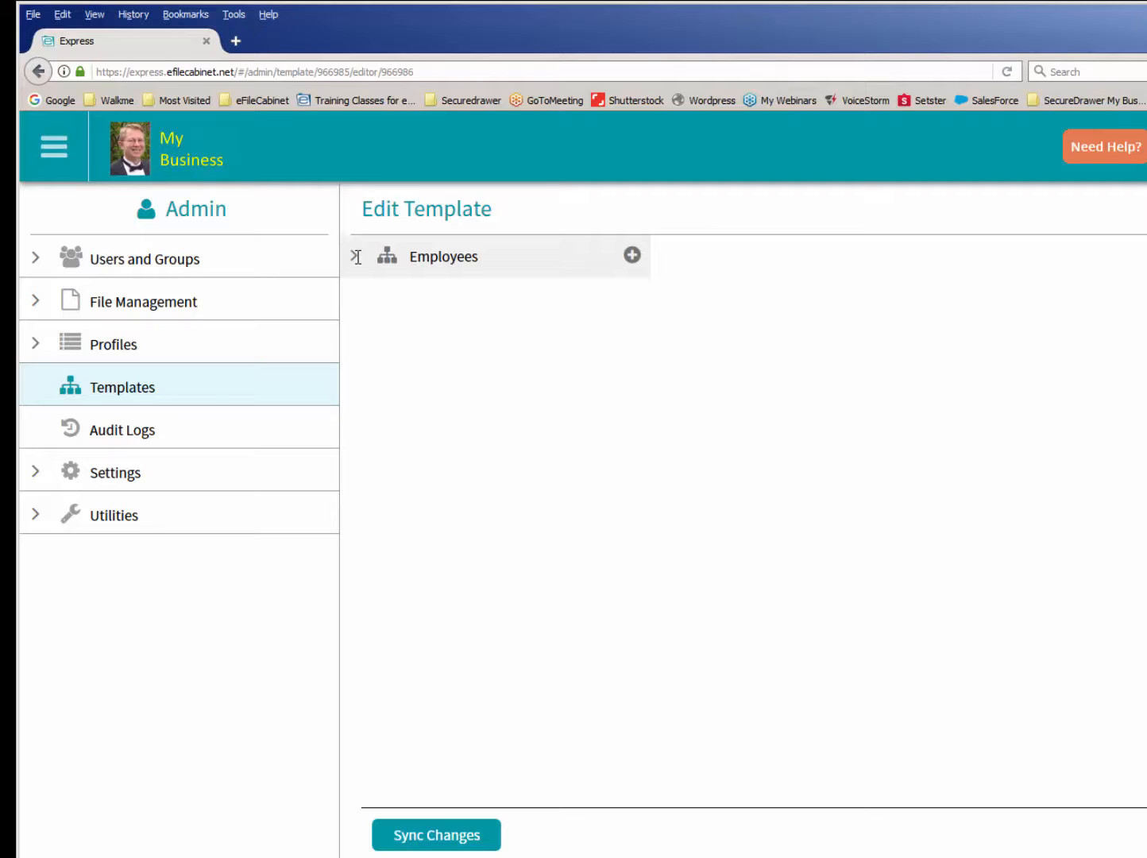
pyautogui.click(119, 391)
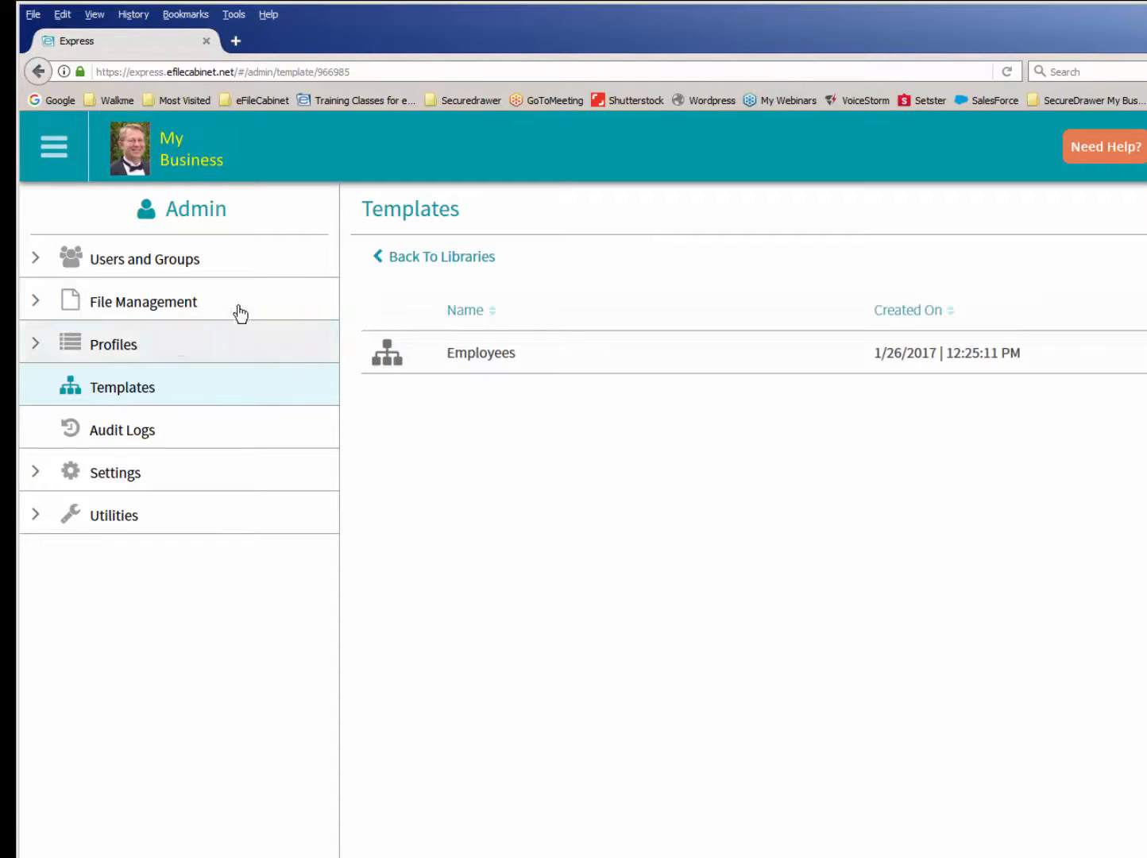
pyautogui.click(409, 259)
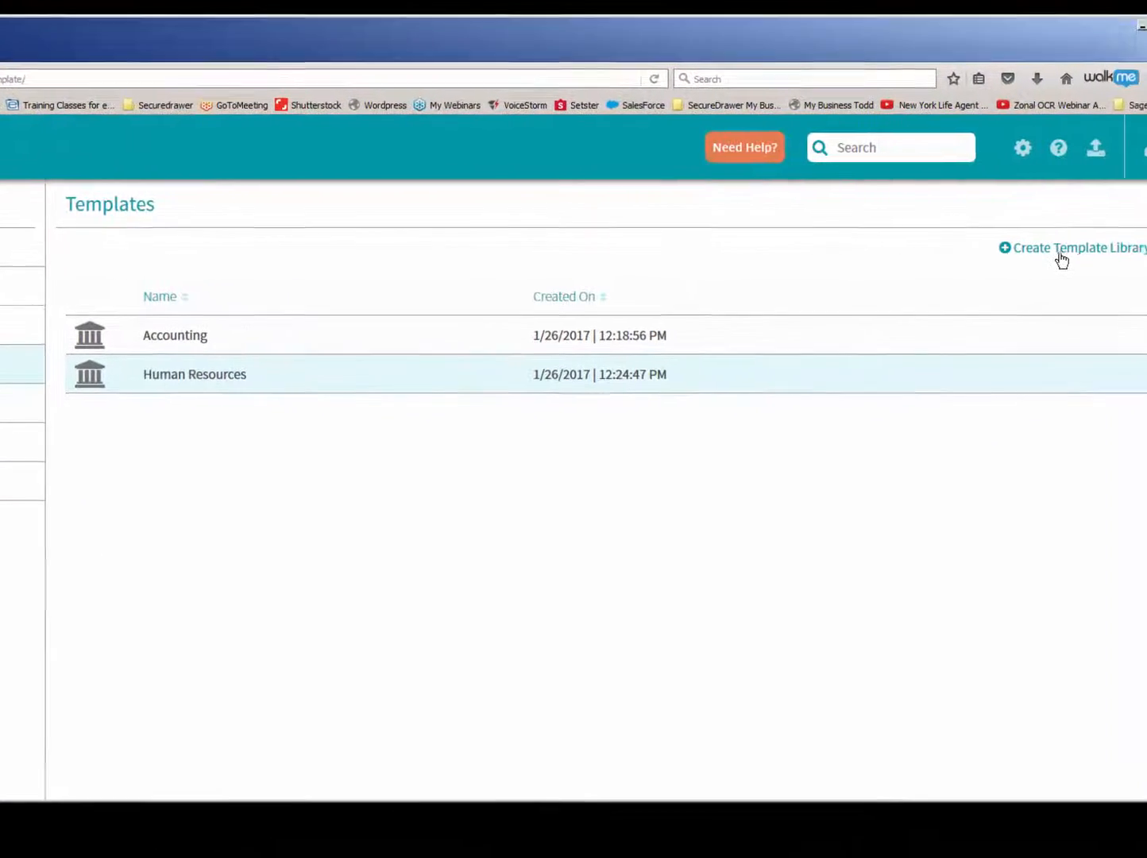
# - Create a new template library named Insurance
pyautogui.click(1033, 248)
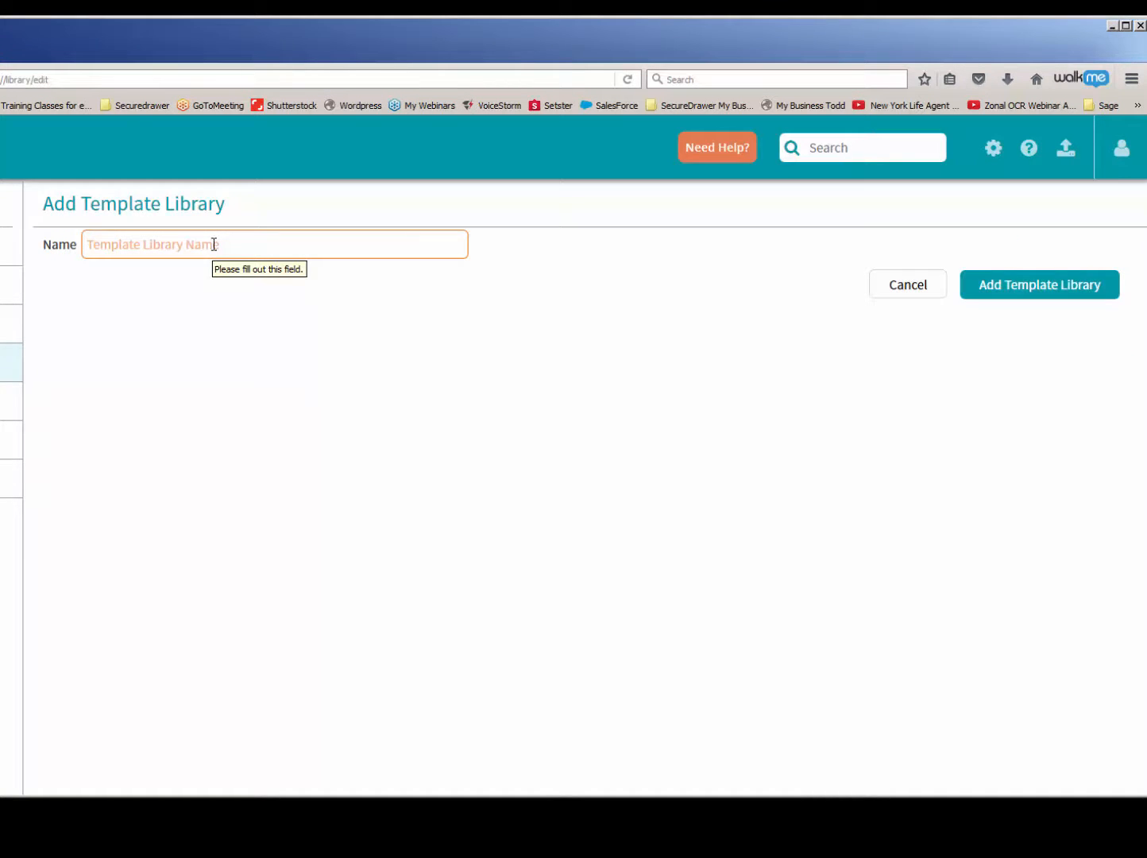
pyautogui.write('Insuranc')
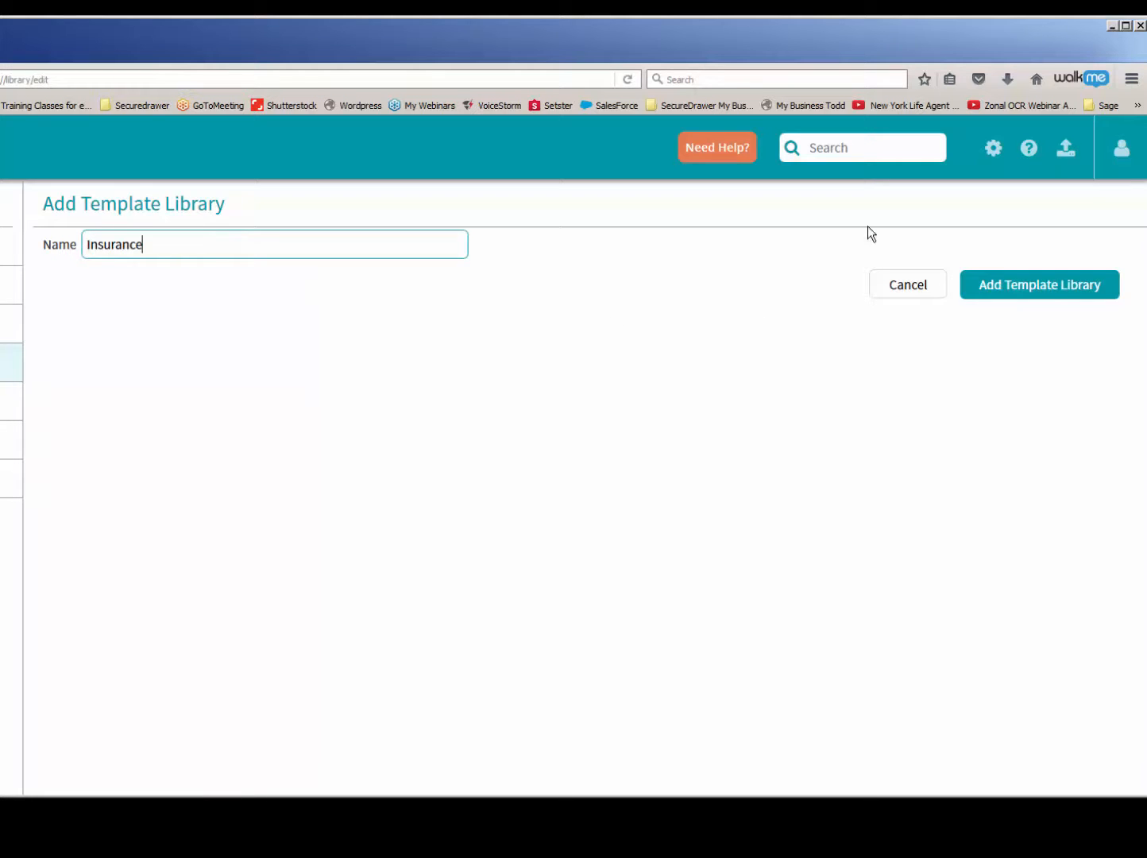
pyautogui.write('e')
pyautogui.click(1038, 289)
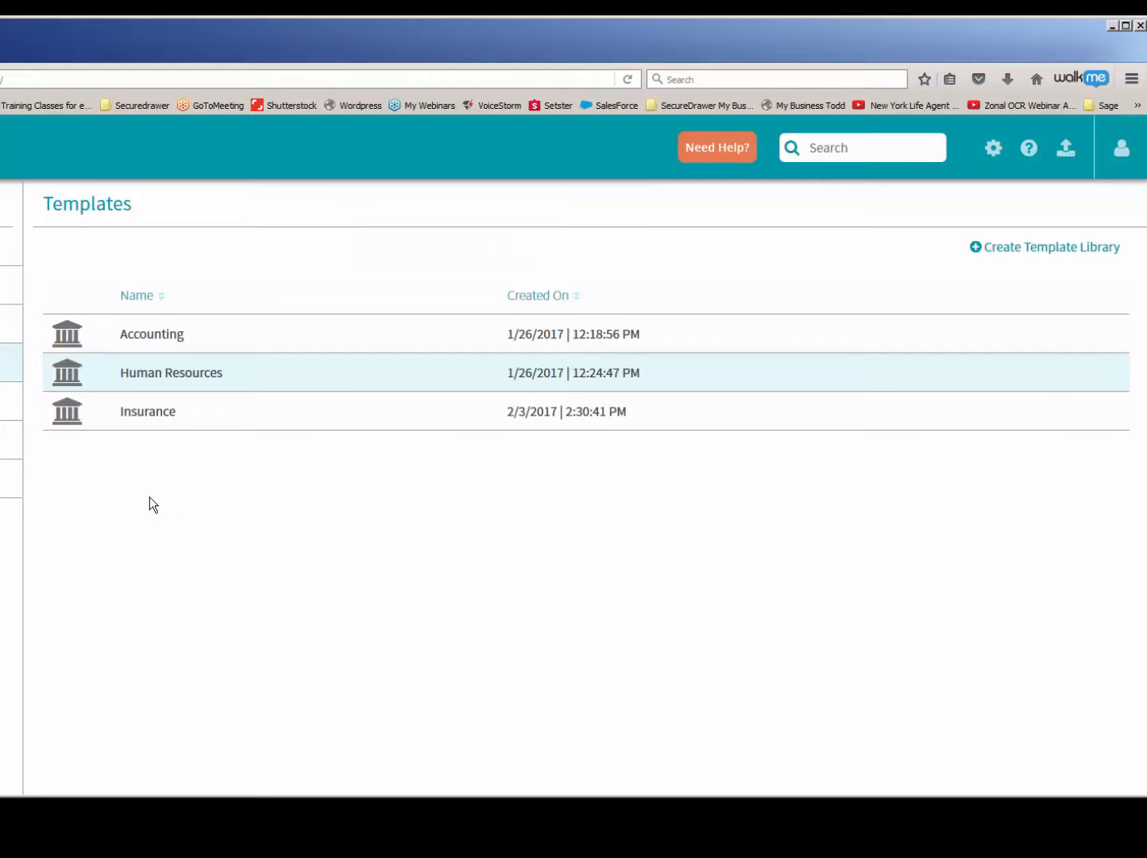
# - Create a template named Life Insurance in the Insurance library
pyautogui.click(145, 413)
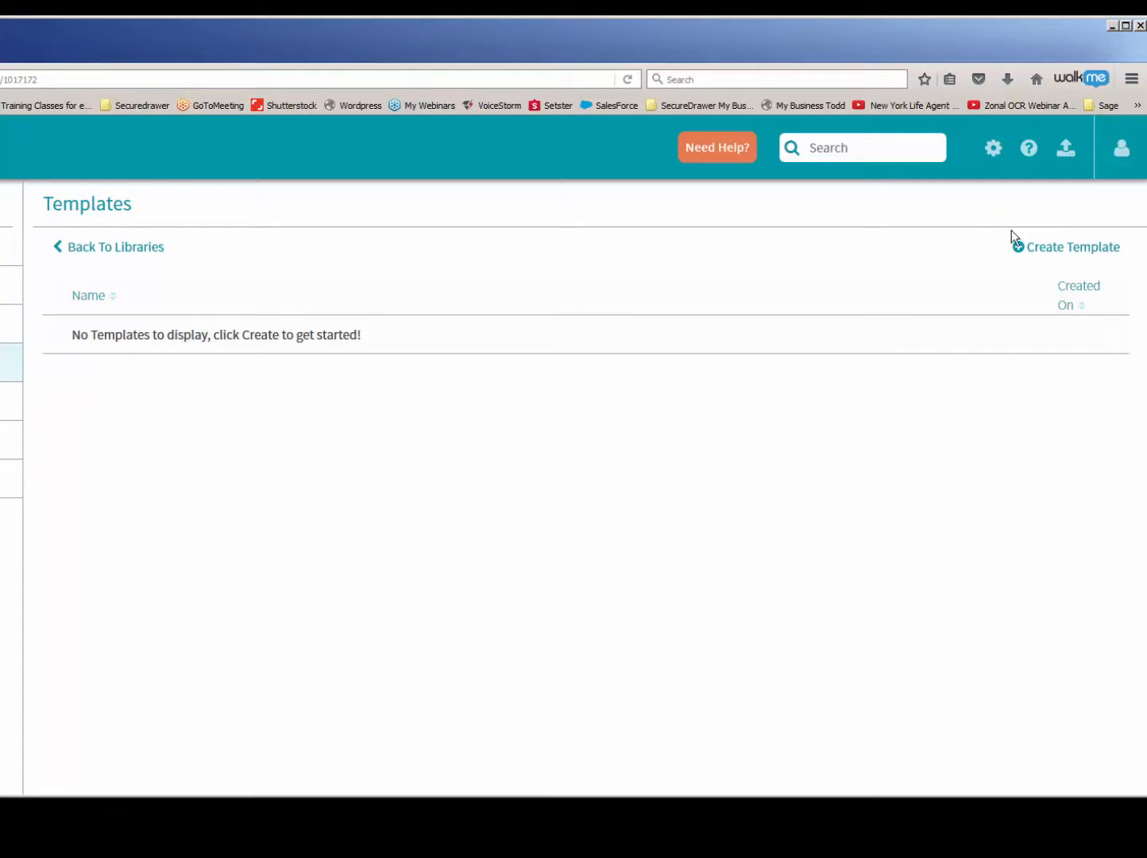
pyautogui.click(1068, 248)
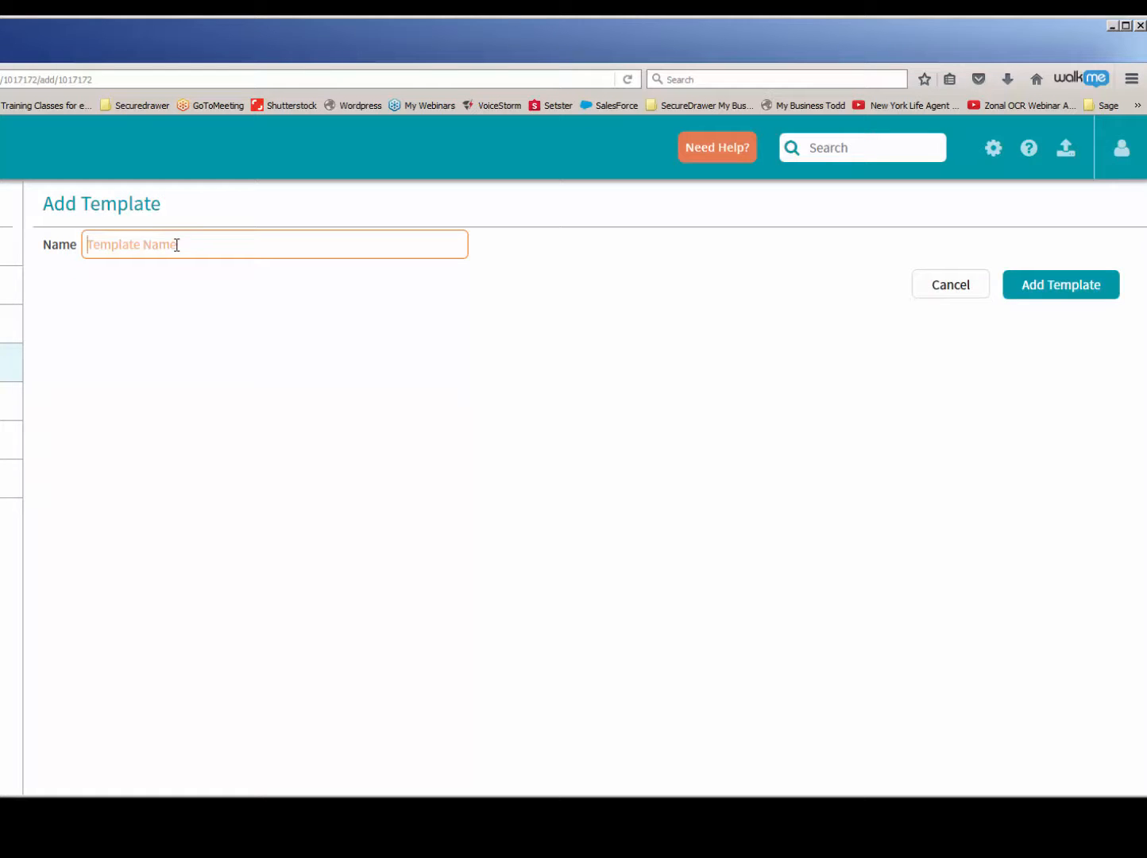
pyautogui.write('Life Insurance')
pyautogui.click(1072, 293)
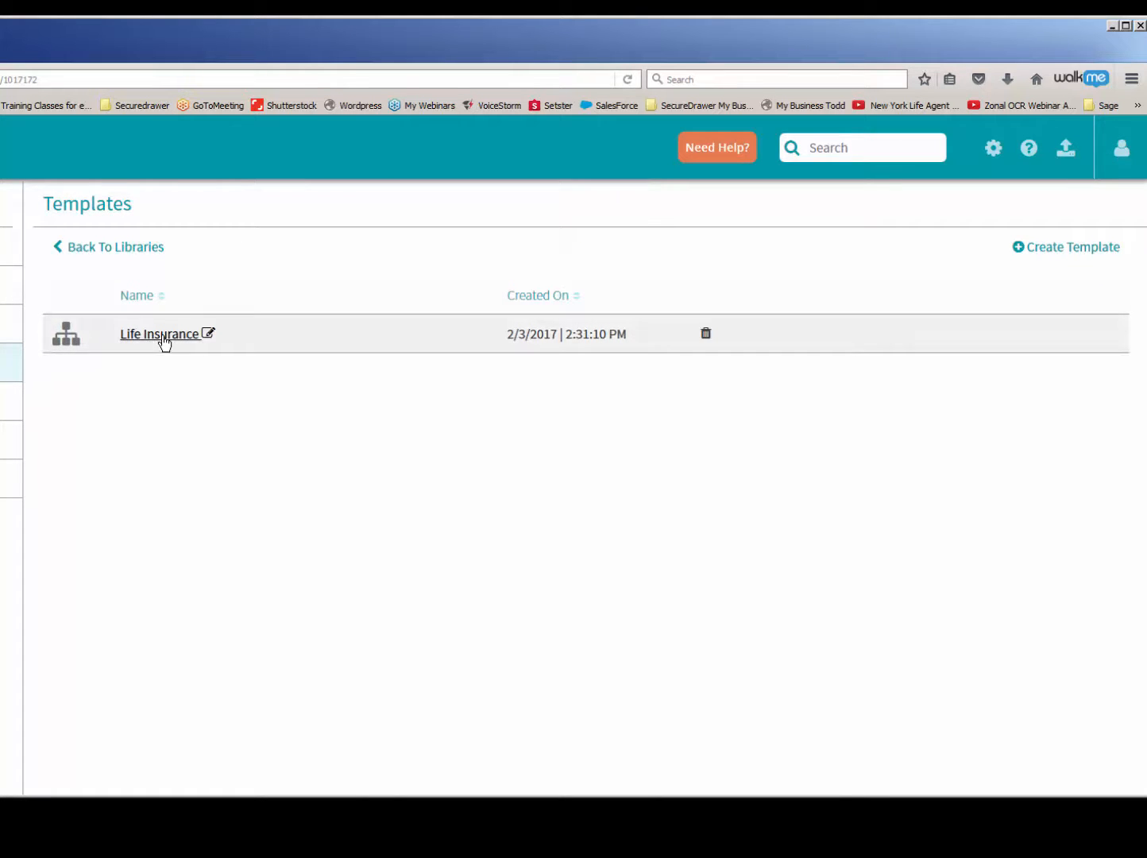
# - Open the Life Insurance template for editing and add a folder named Billing Statements to it
pyautogui.click(165, 343)
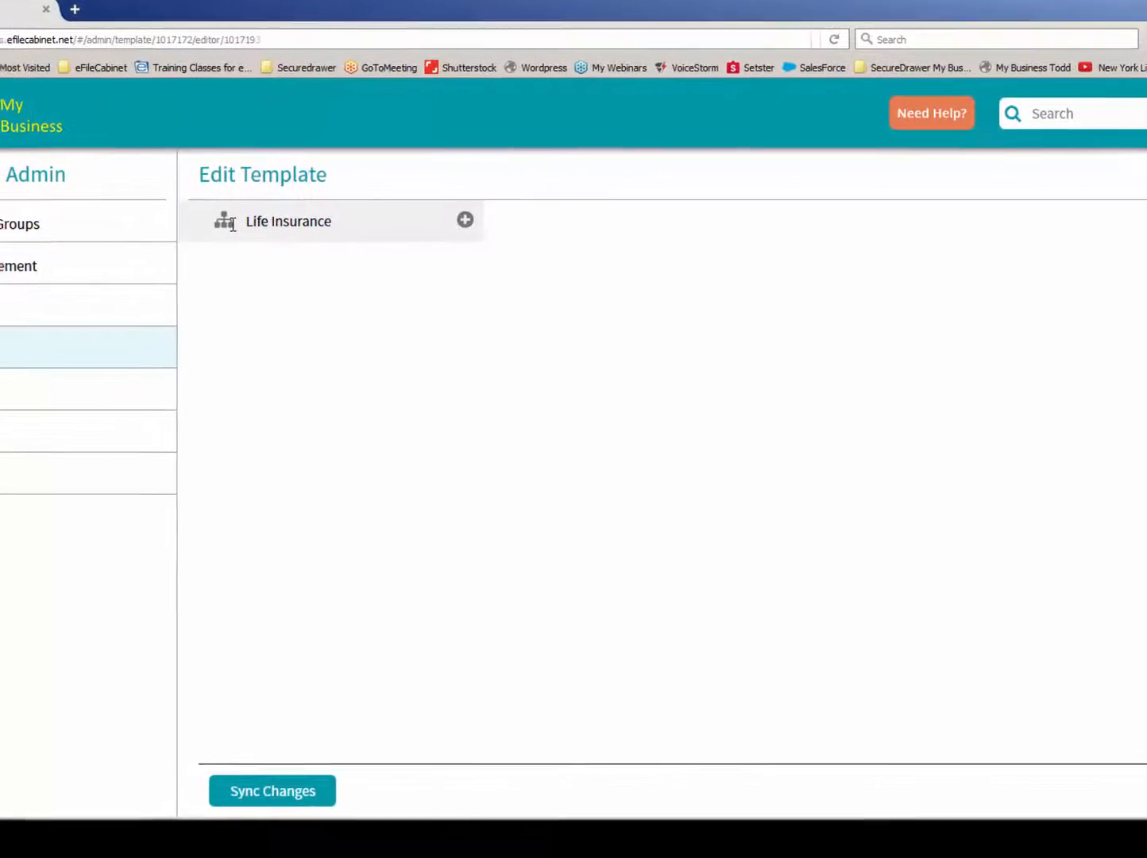
pyautogui.rightClick(196, 232)
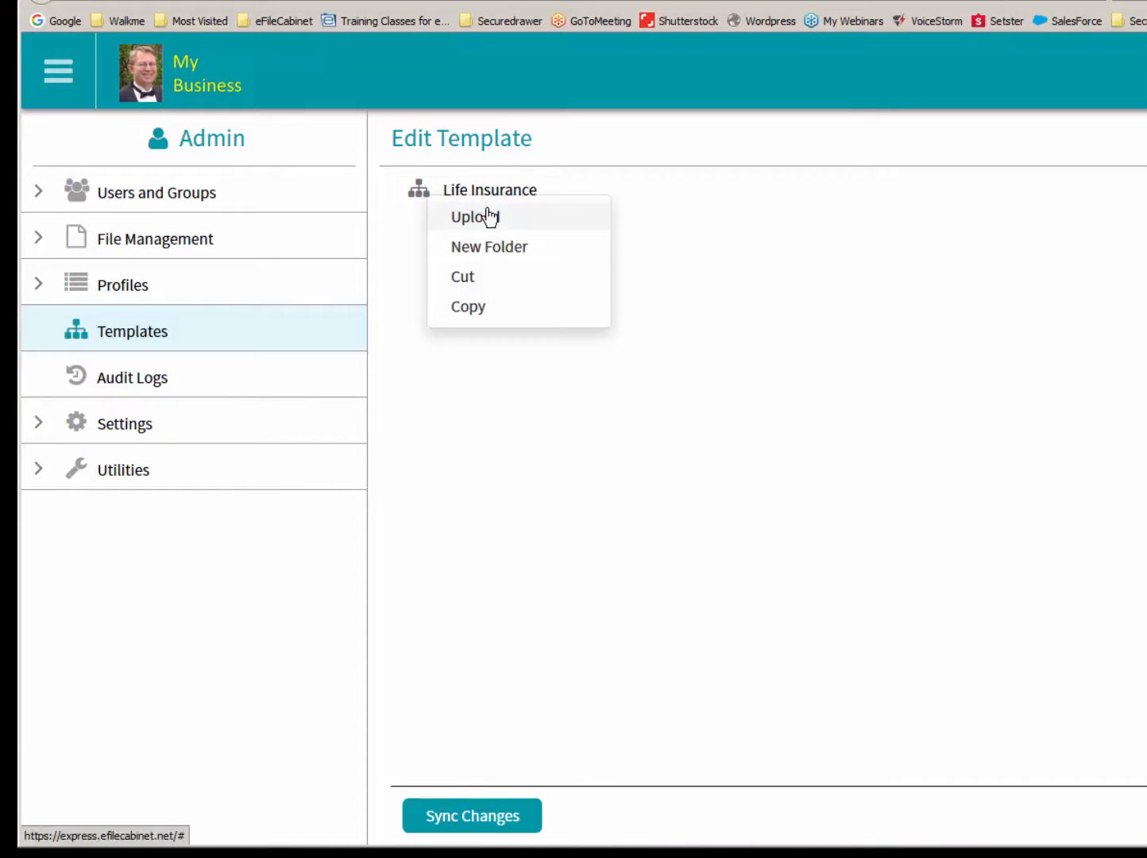
pyautogui.click(500, 247)
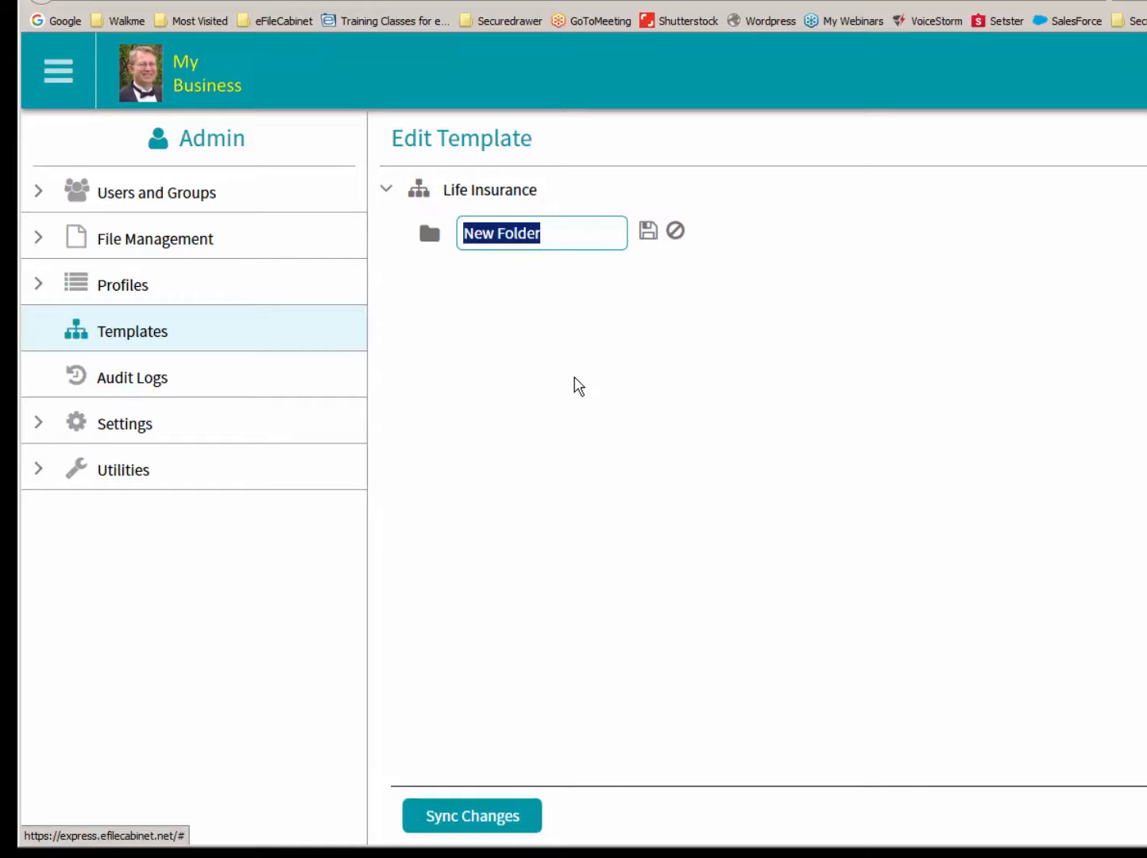
pyautogui.write('Billi')
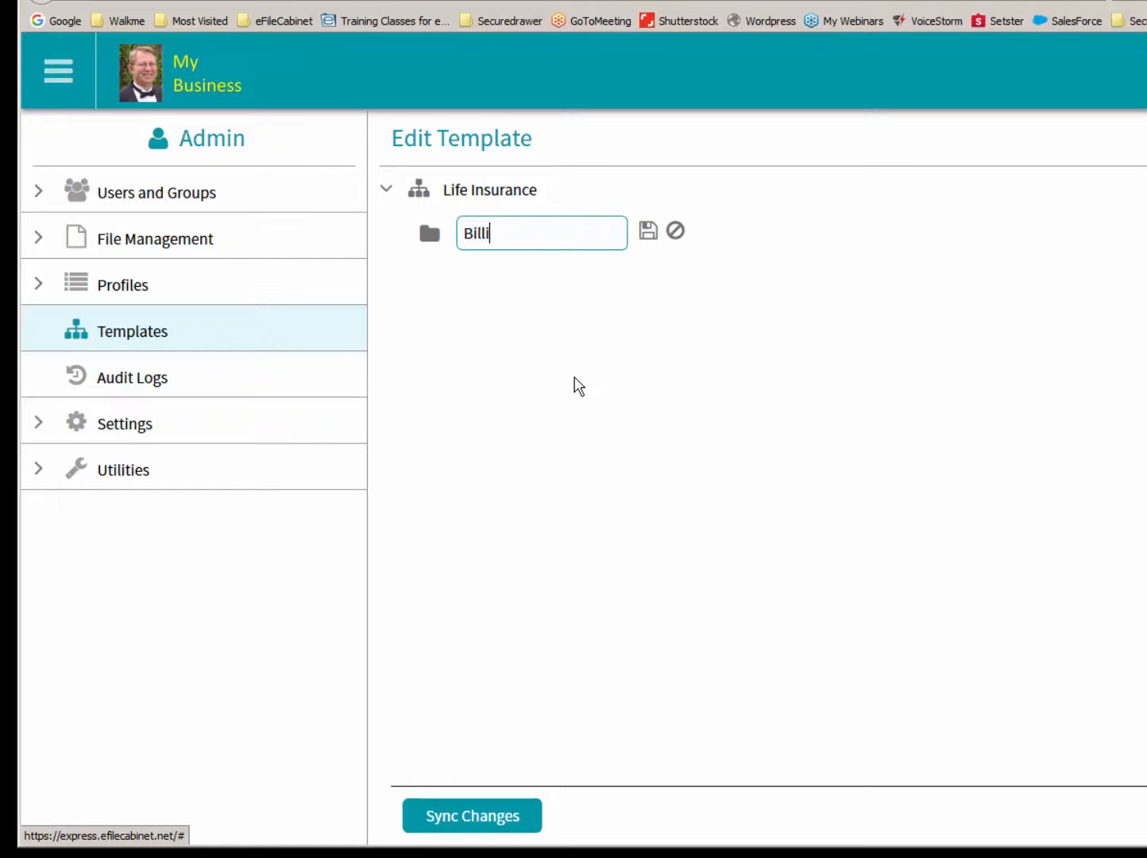
pyautogui.write('ng Statements')
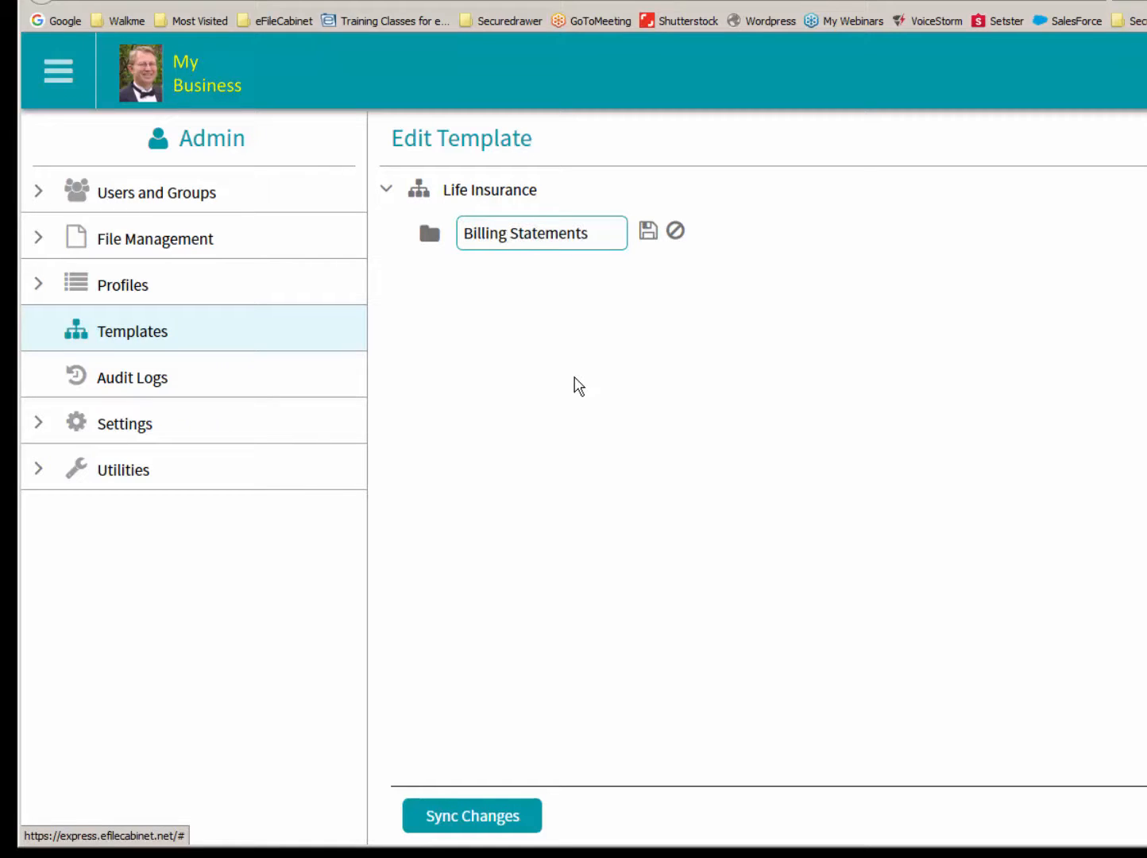
pyautogui.press('Return')
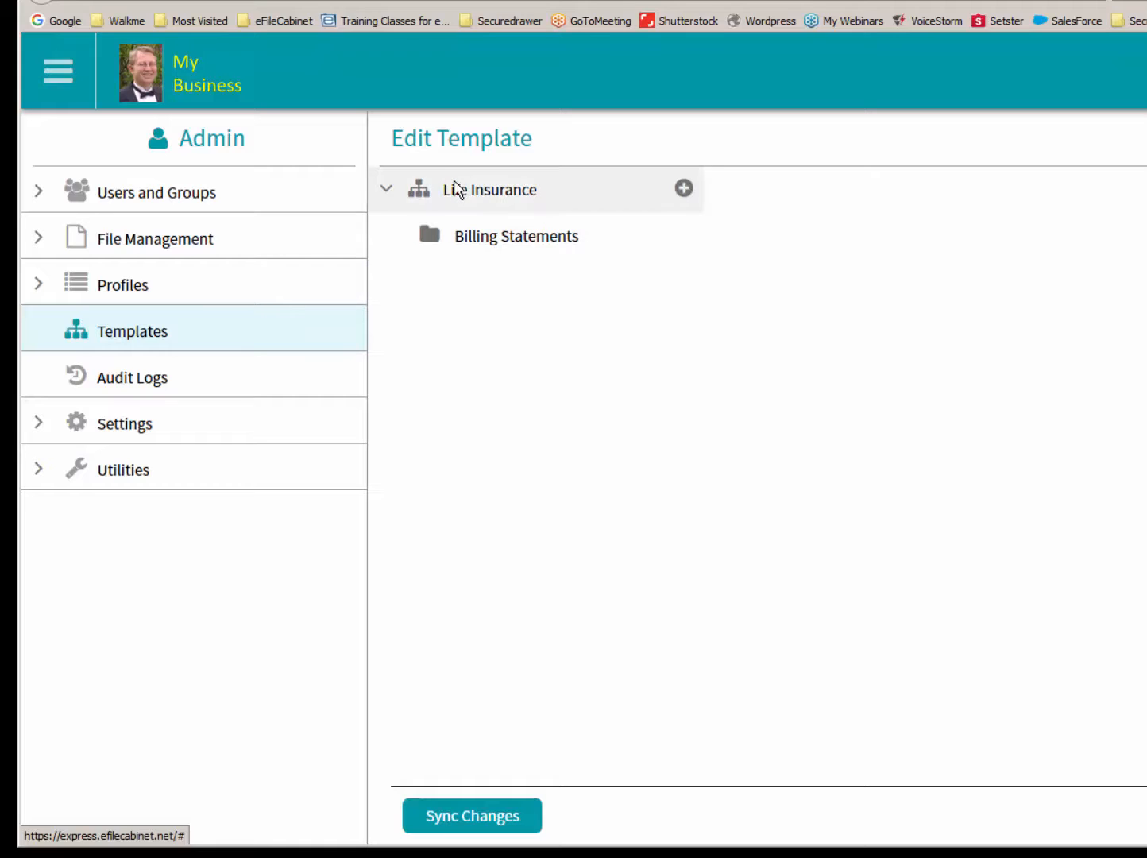
# - Add a folder named Documents directly under the Life Insurance template
pyautogui.click(454, 186)
pyautogui.rightClick(454, 184)
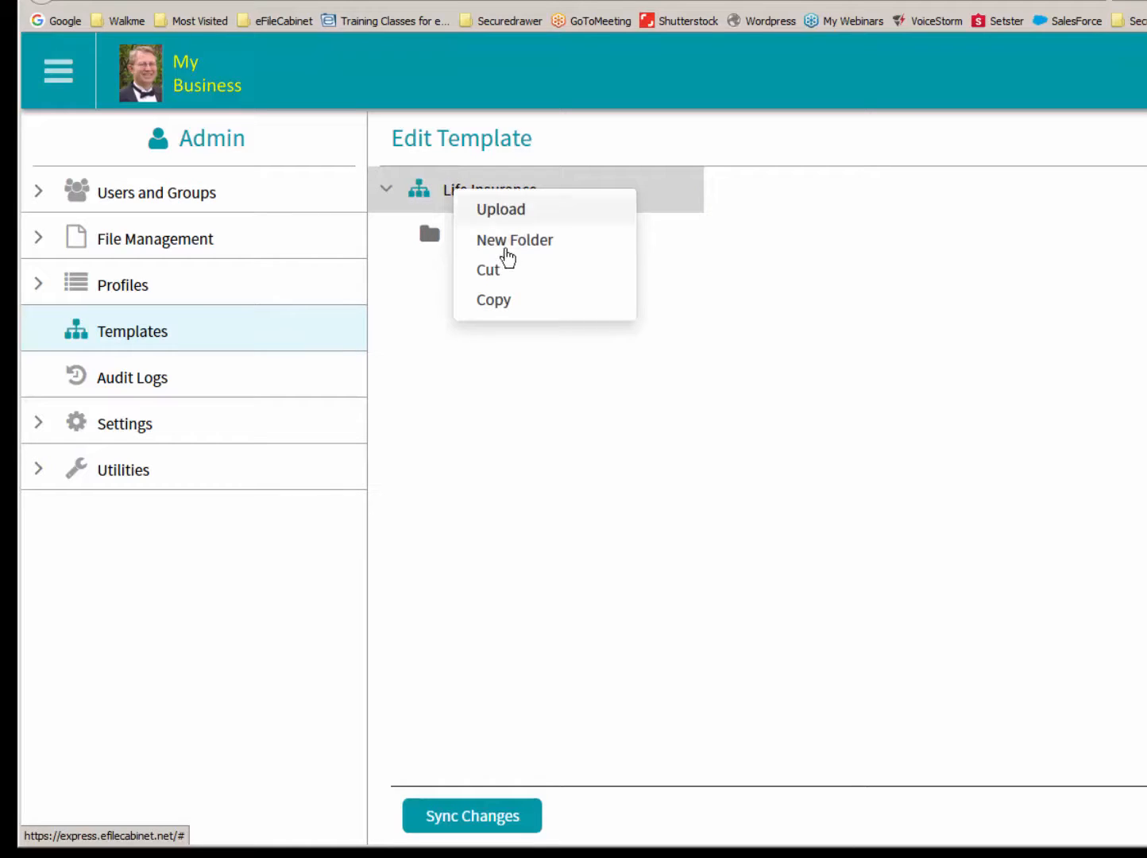
pyautogui.click(505, 239)
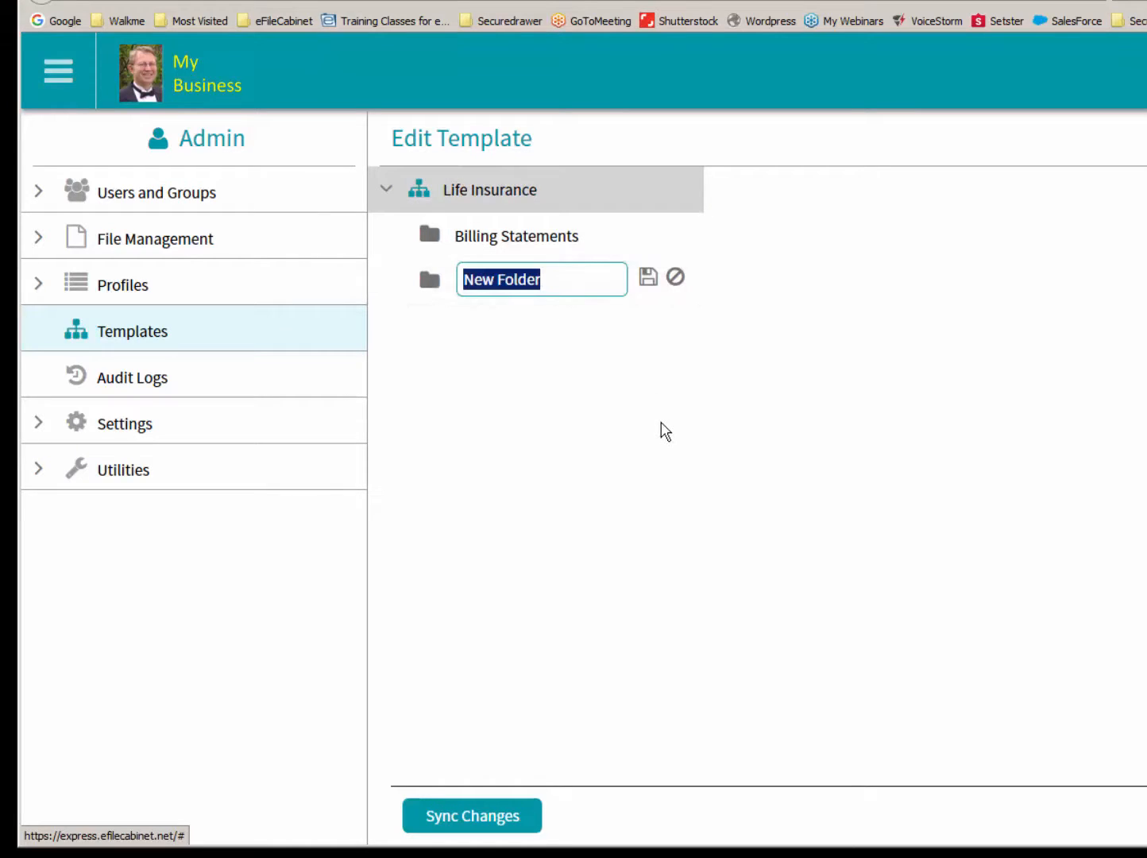
pyautogui.write('D')
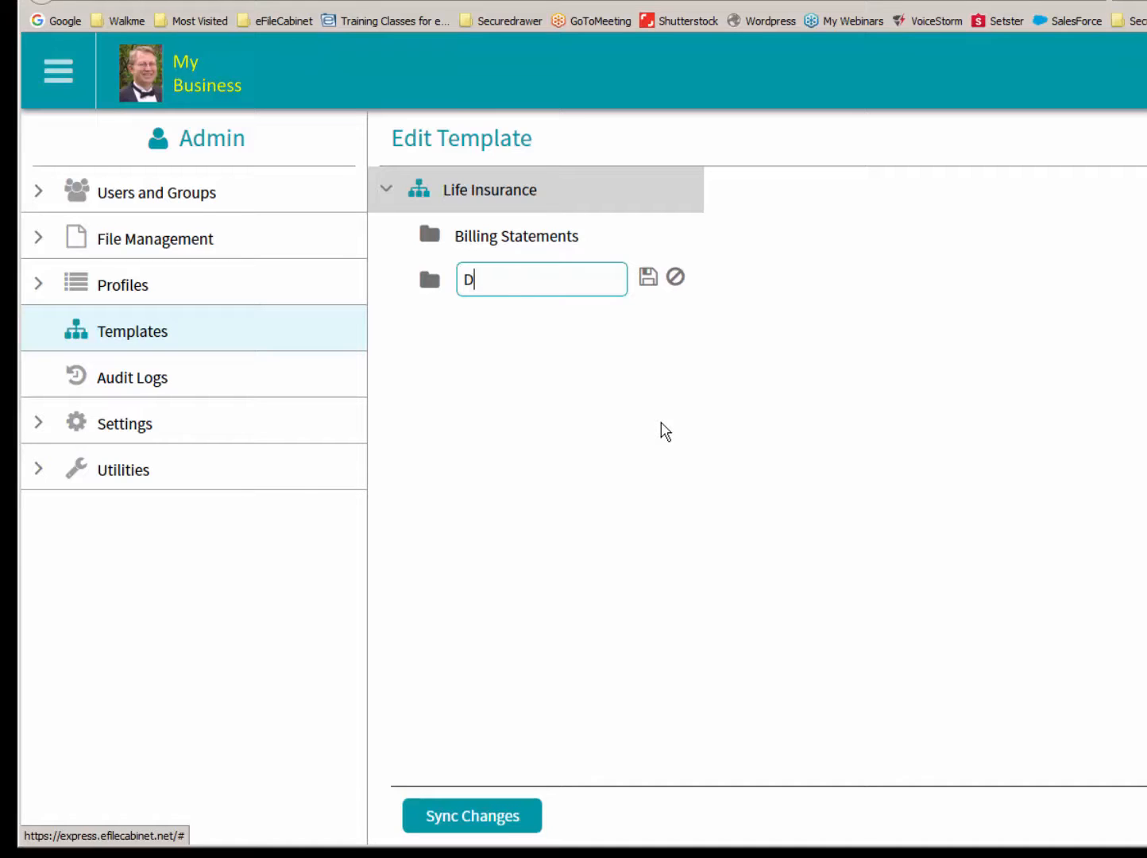
pyautogui.write('ocuments')
pyautogui.press('Return')
# - Add a folder named Medical Examination directly under the Life Insurance template
pyautogui.rightClick(504, 185)
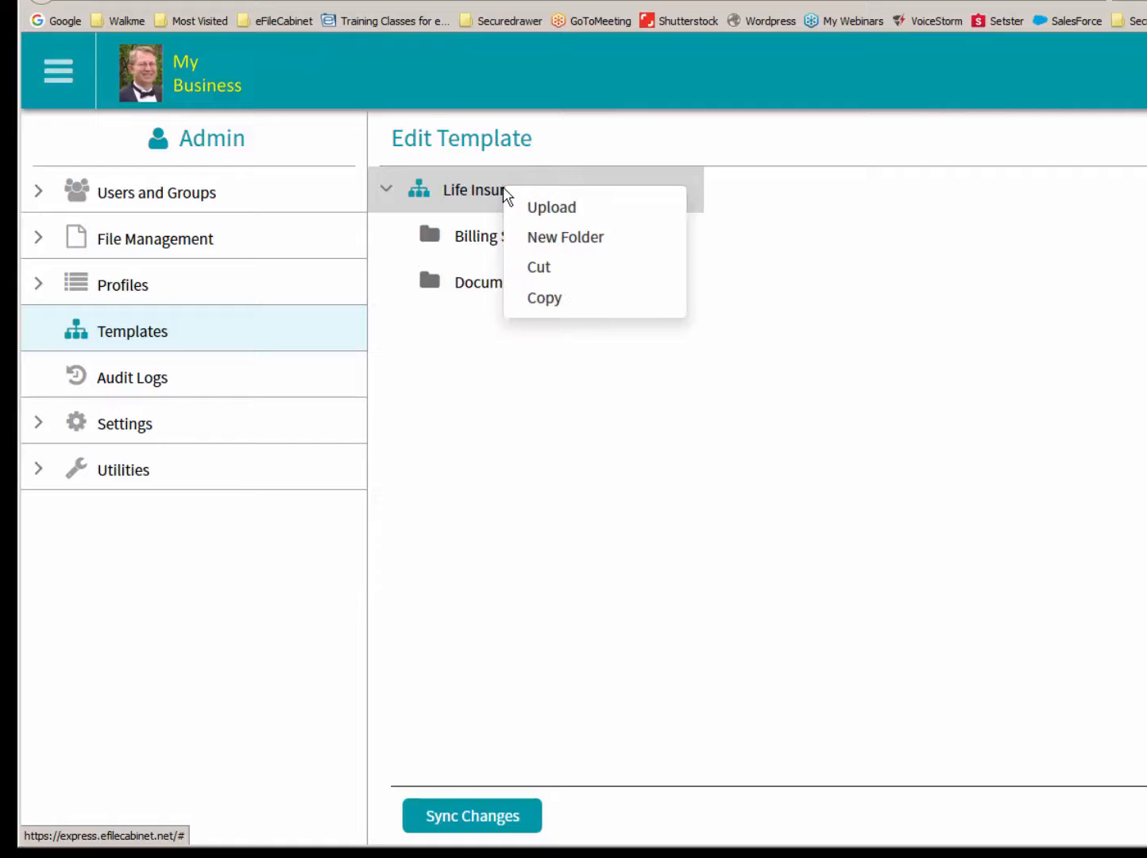
pyautogui.click(546, 238)
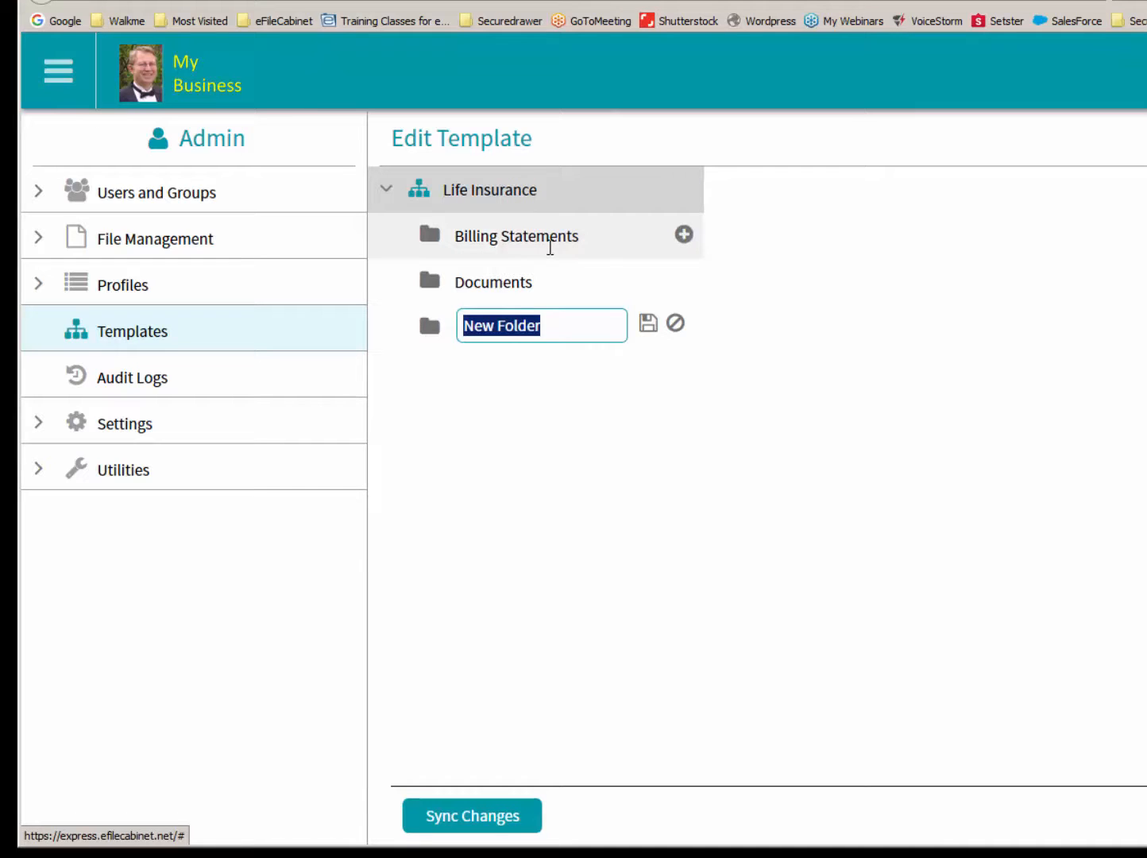
pyautogui.write('Medical ')
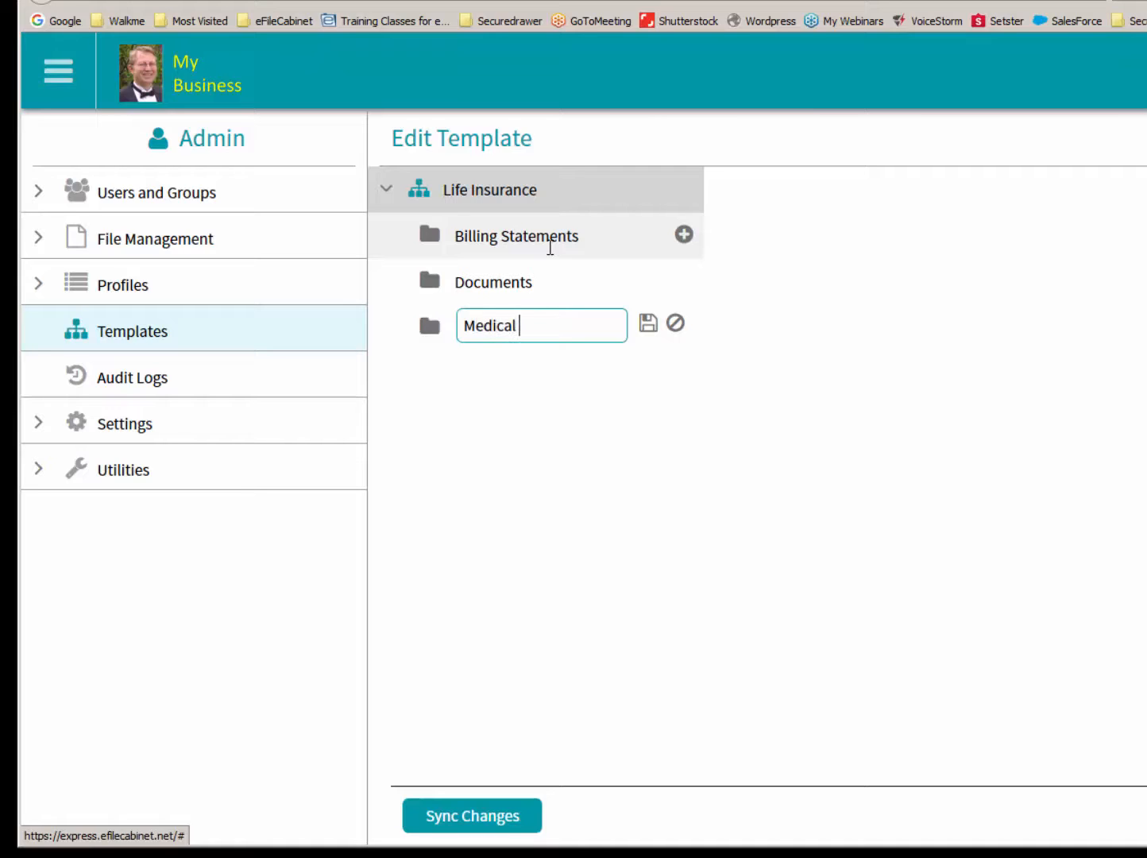
pyautogui.write('Examination')
pyautogui.press('Return')
# - Add a folder named Life Policies directly under the Life Insurance template
pyautogui.rightClick(469, 183)
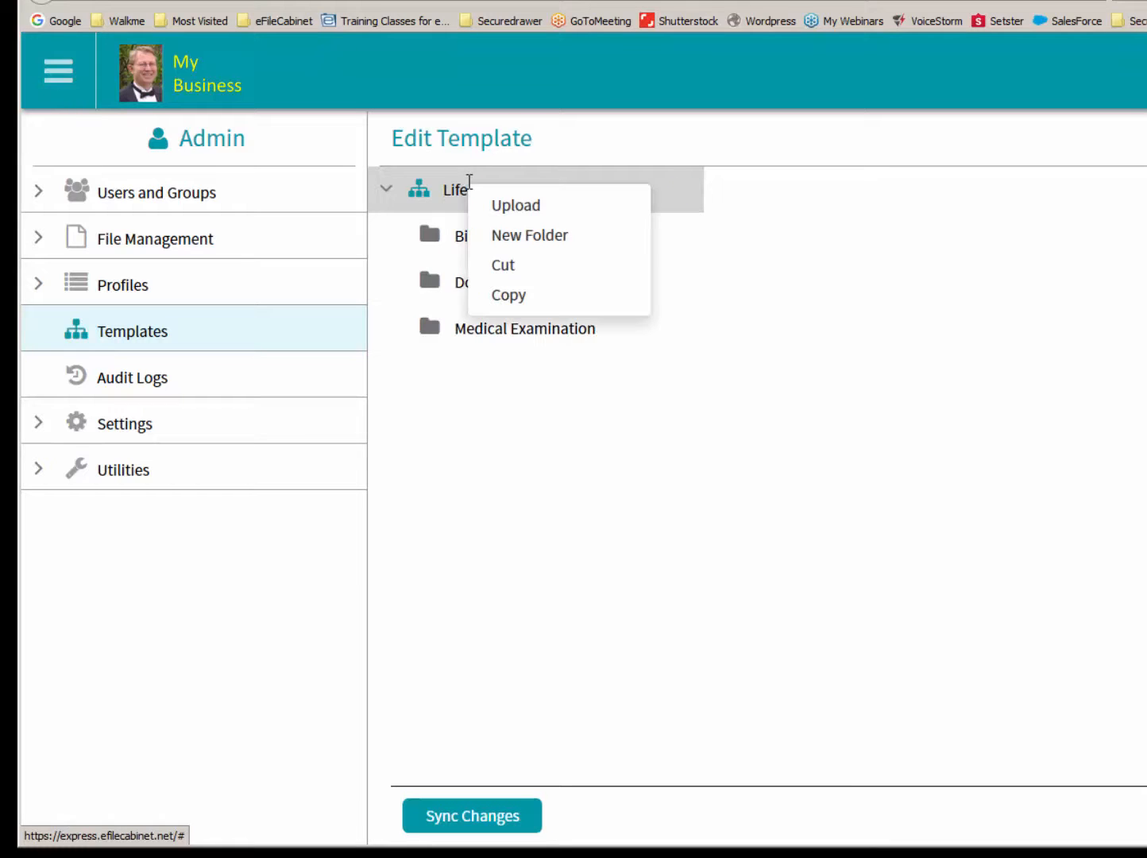
pyautogui.click(520, 236)
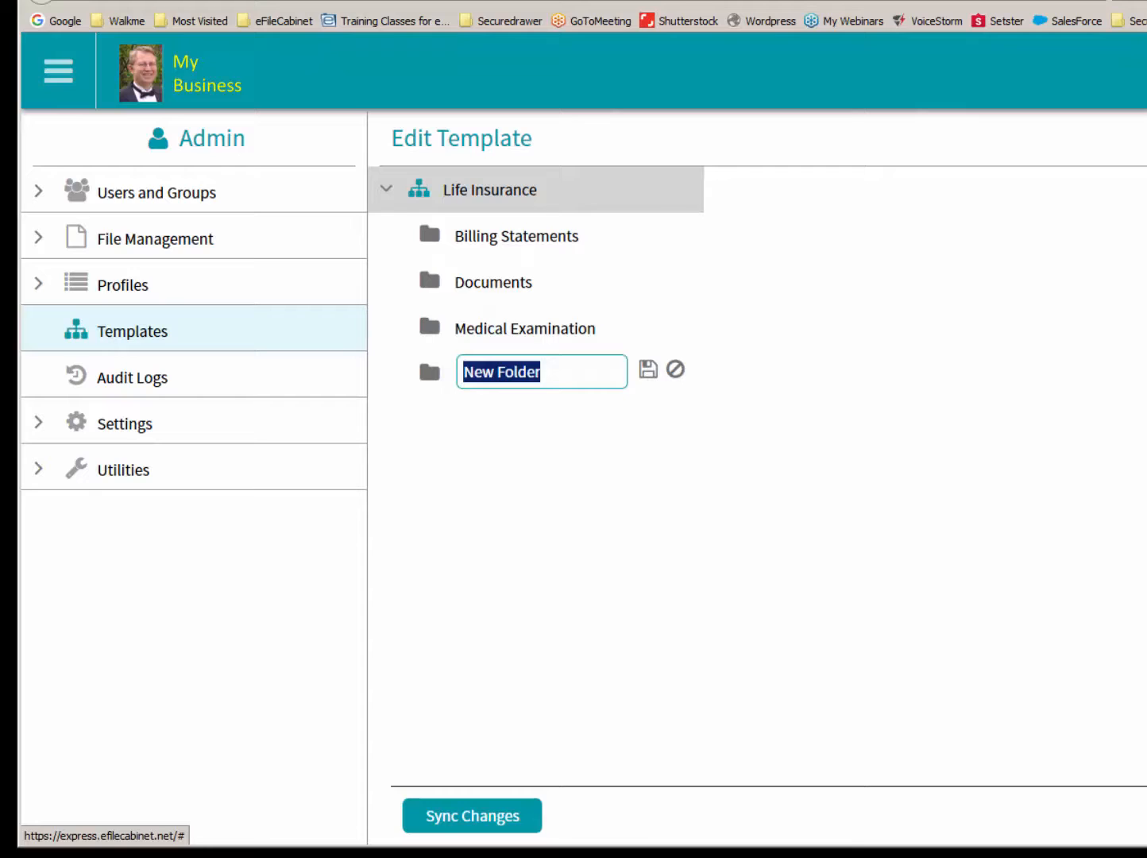
pyautogui.write('Life ')
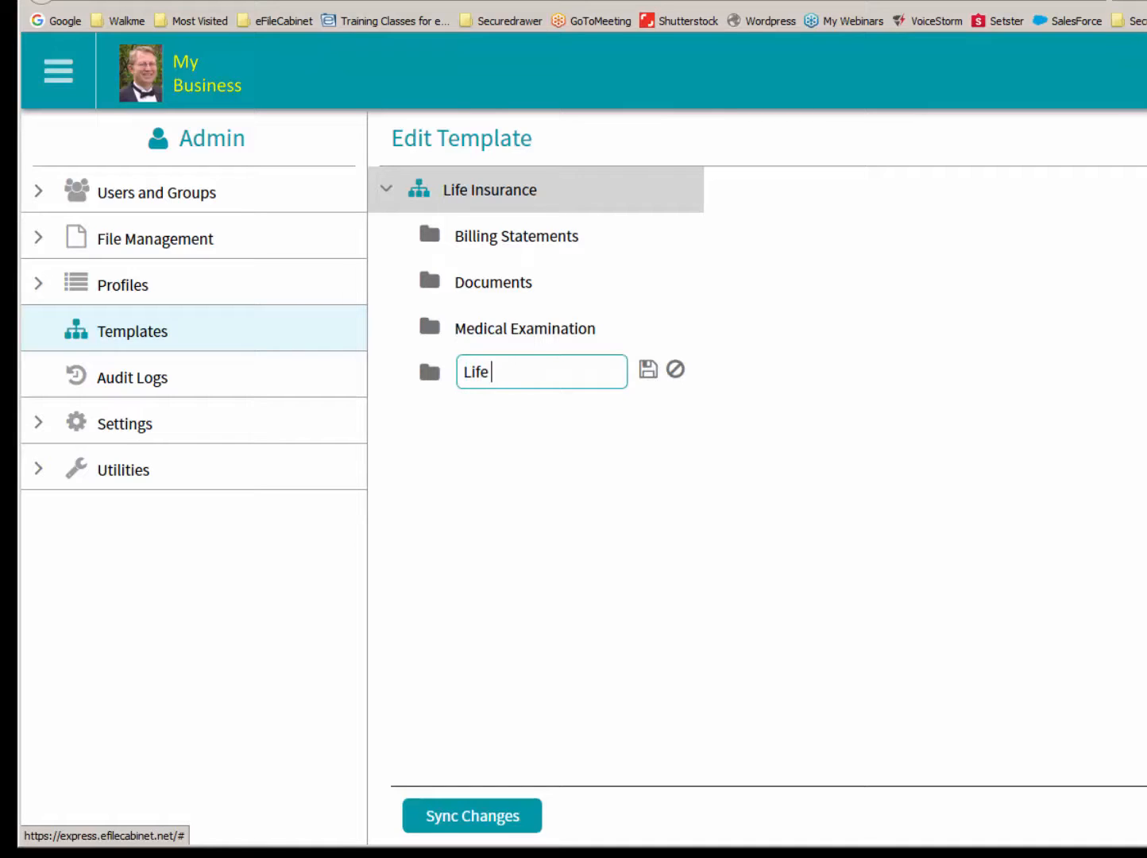
pyautogui.write('Policies')
pyautogui.press('Return')
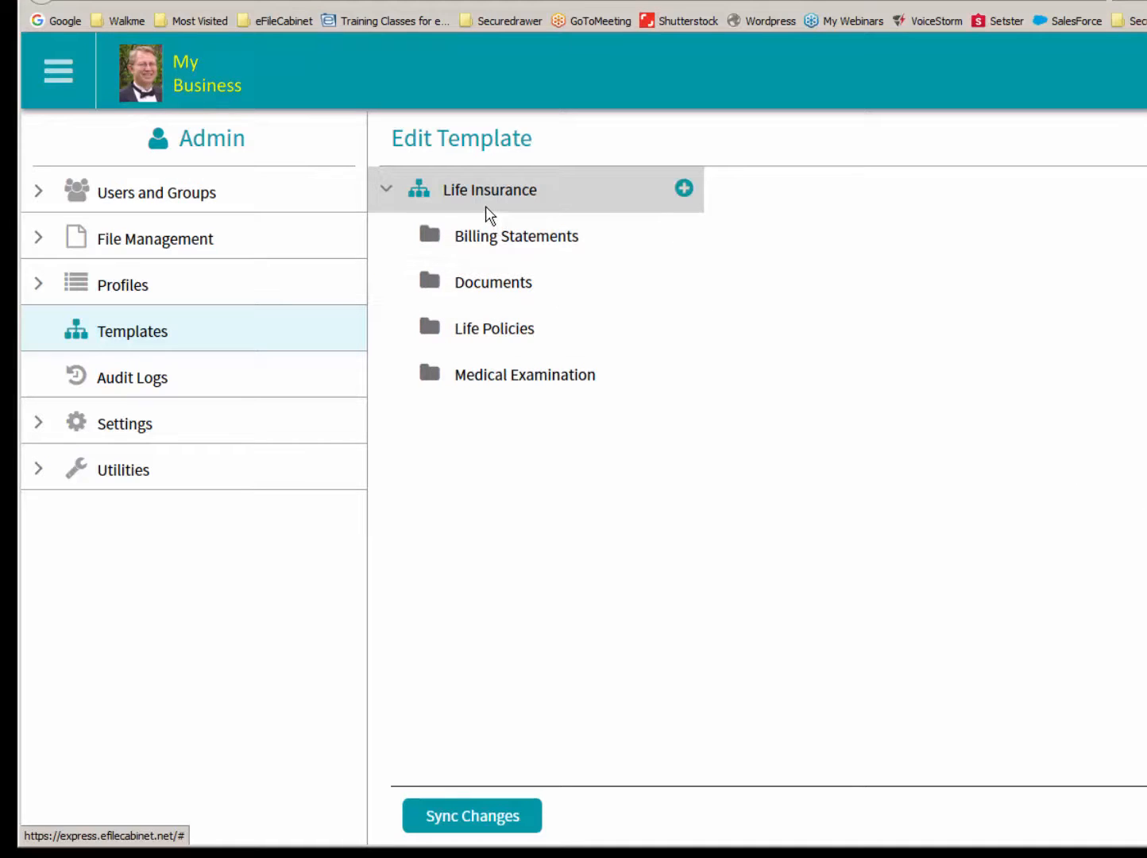
# - Add a folder named Annuities directly under the Life Insurance template
pyautogui.rightClick(459, 192)
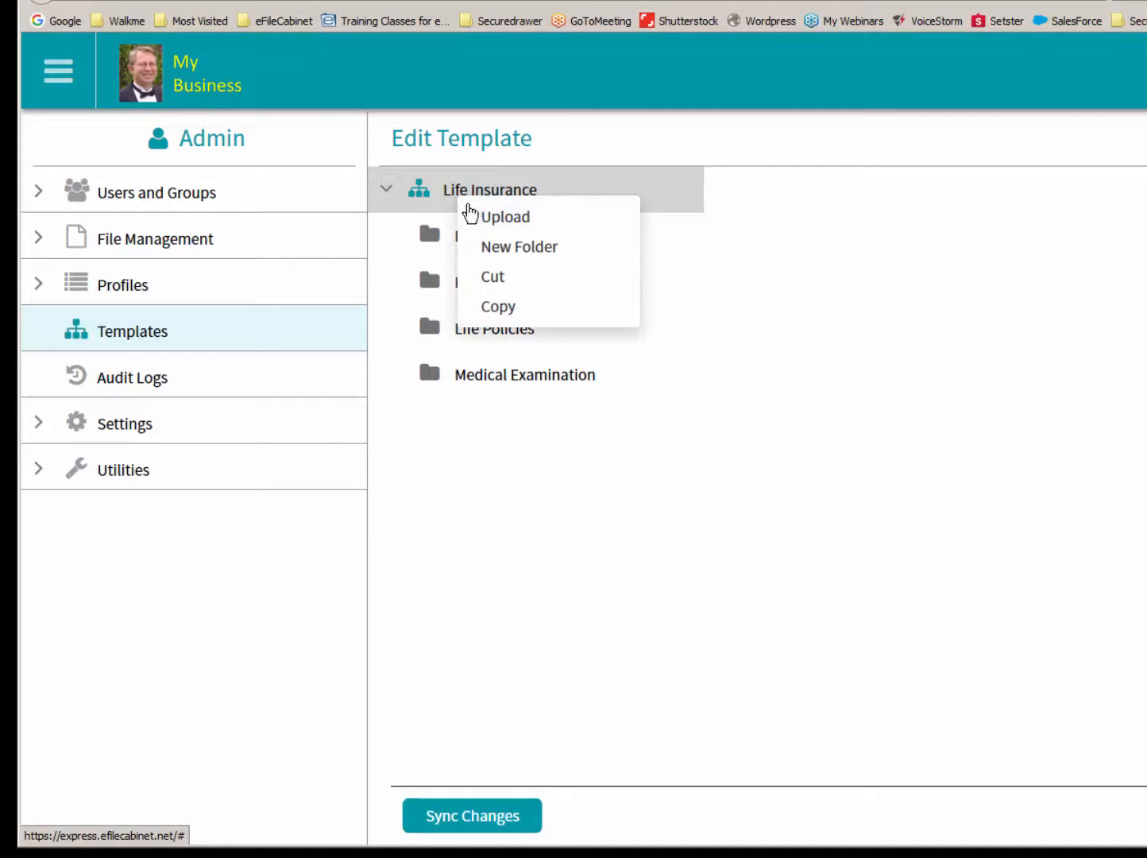
pyautogui.click(494, 251)
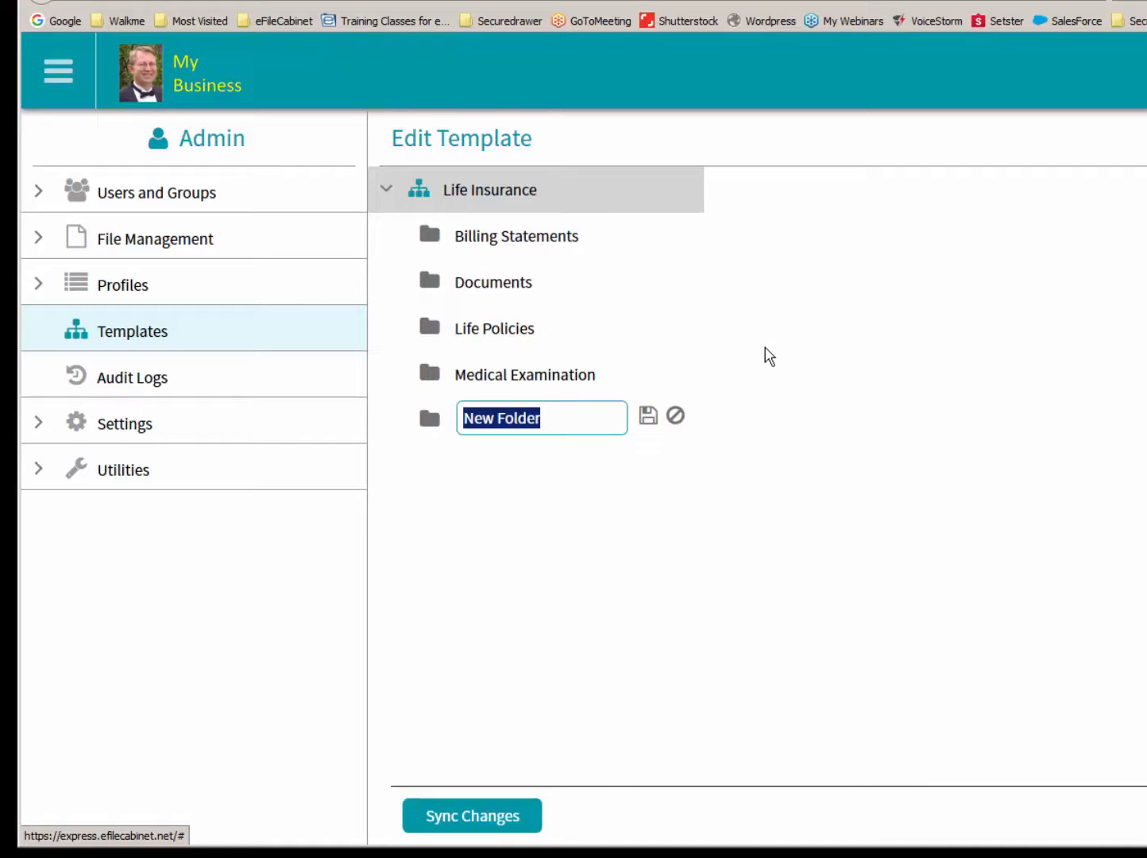
pyautogui.write('Annuities')
pyautogui.press('Return')
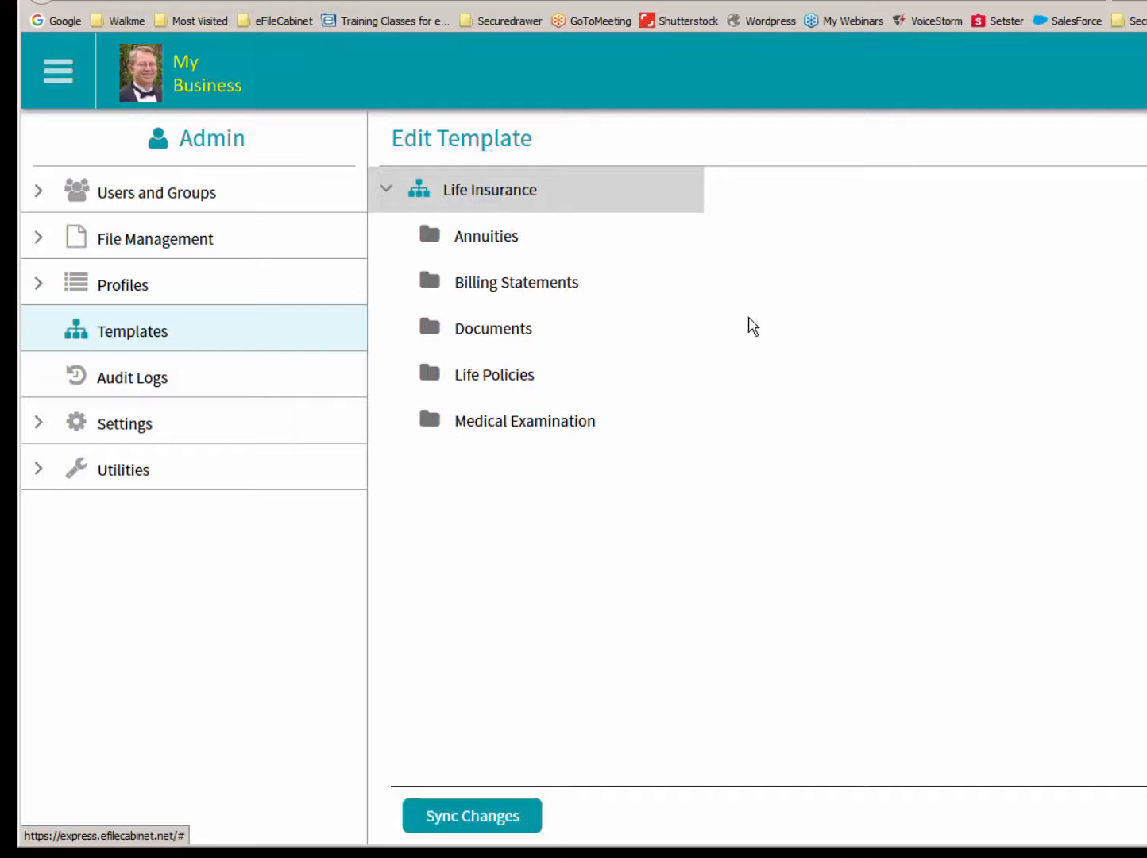
# - Apply the Life Insurance template from the Insurance library to the sixth drawer of the Clients cabinet and review its folders
pyautogui.click(133, 83)
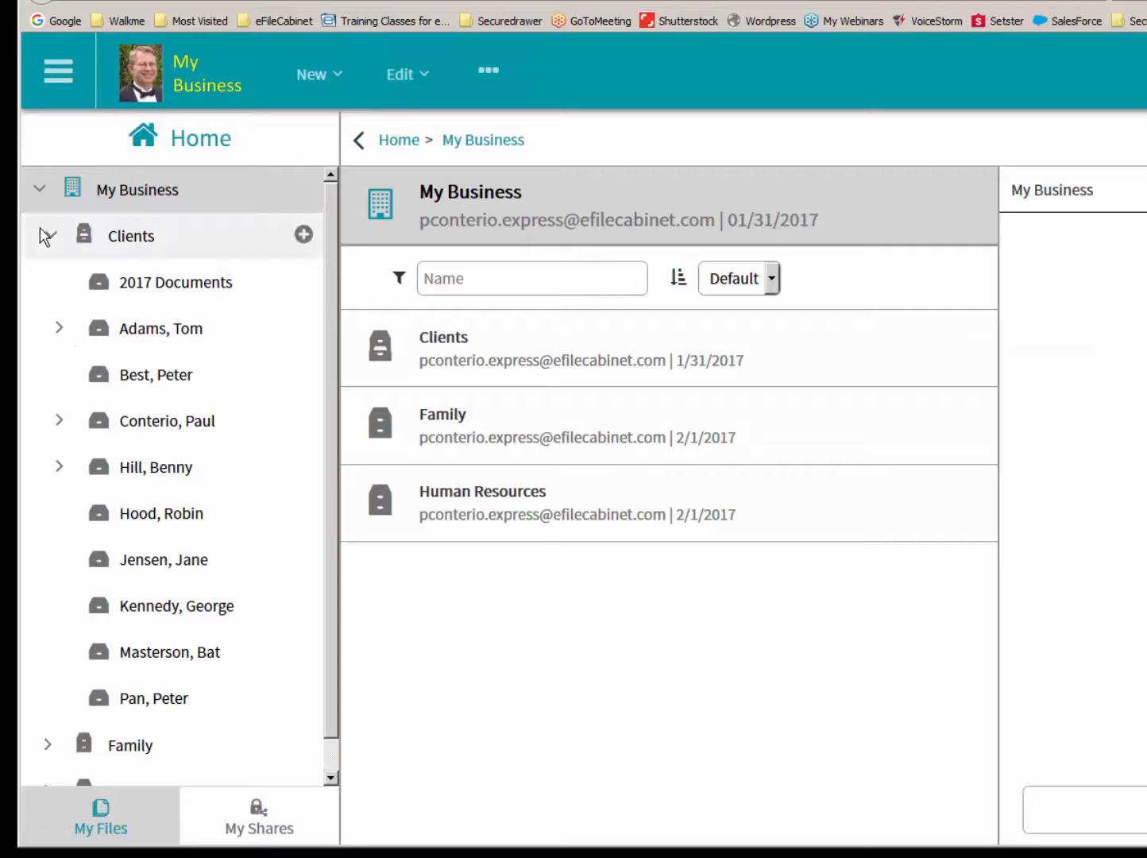
pyautogui.click(155, 516)
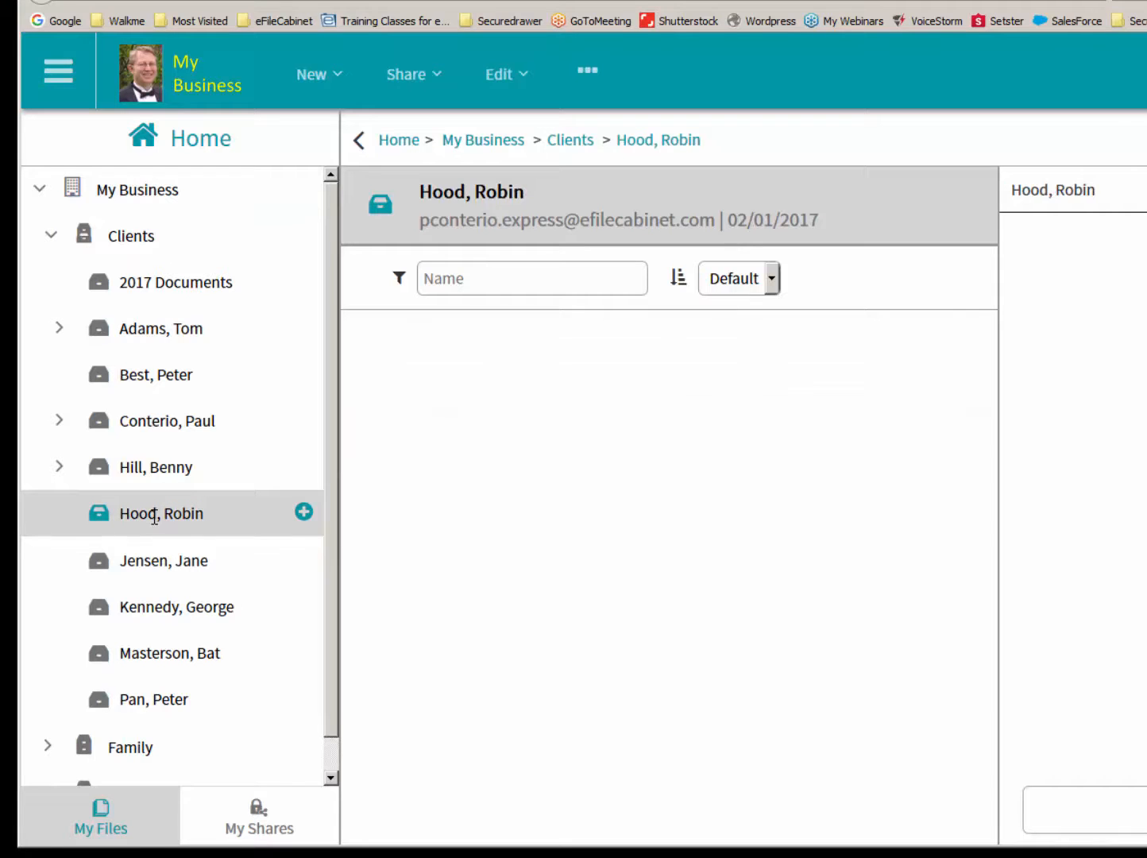
pyautogui.rightClick(154, 518)
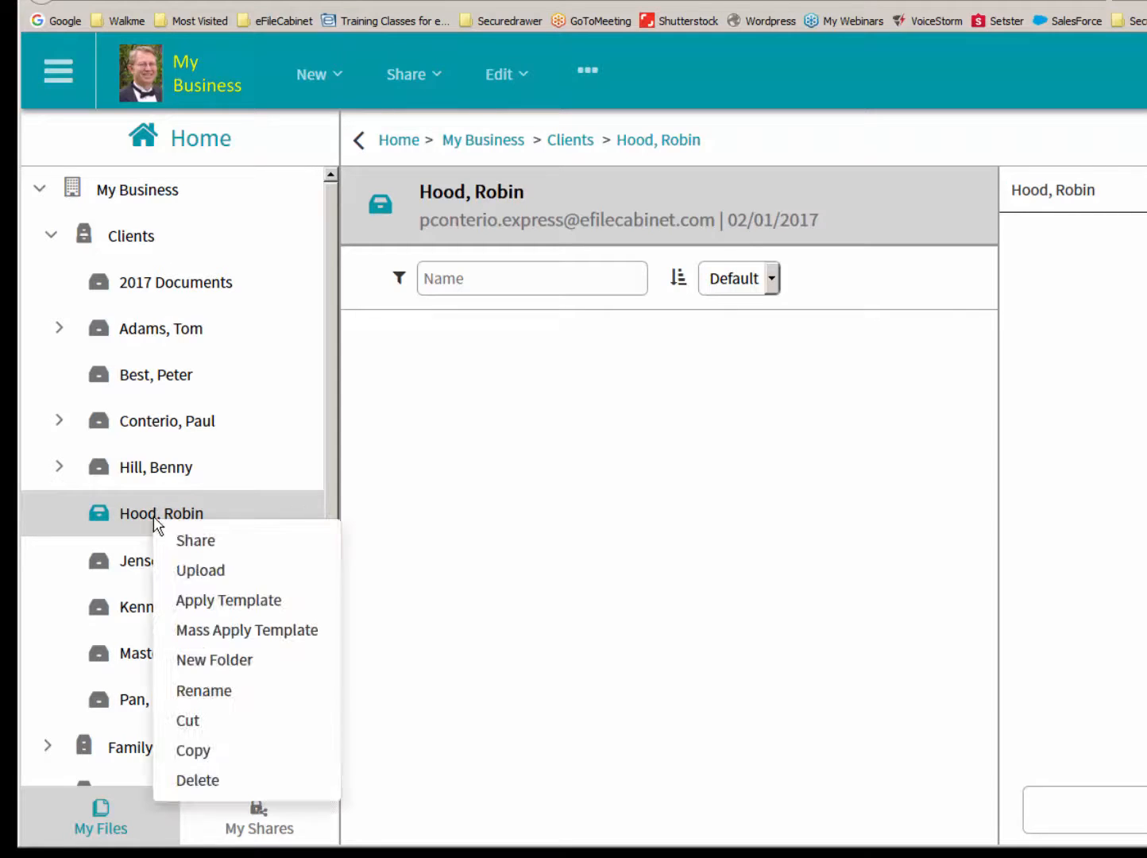
pyautogui.click(206, 601)
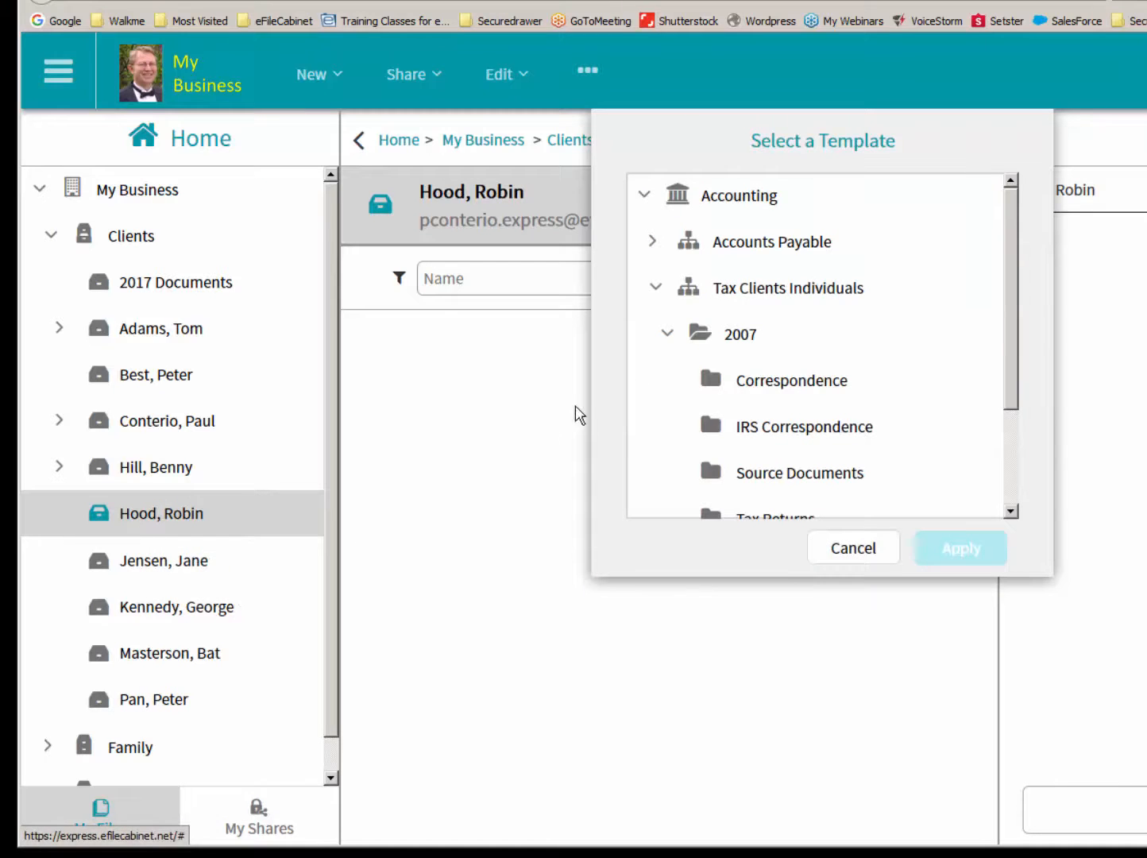
pyautogui.click(643, 194)
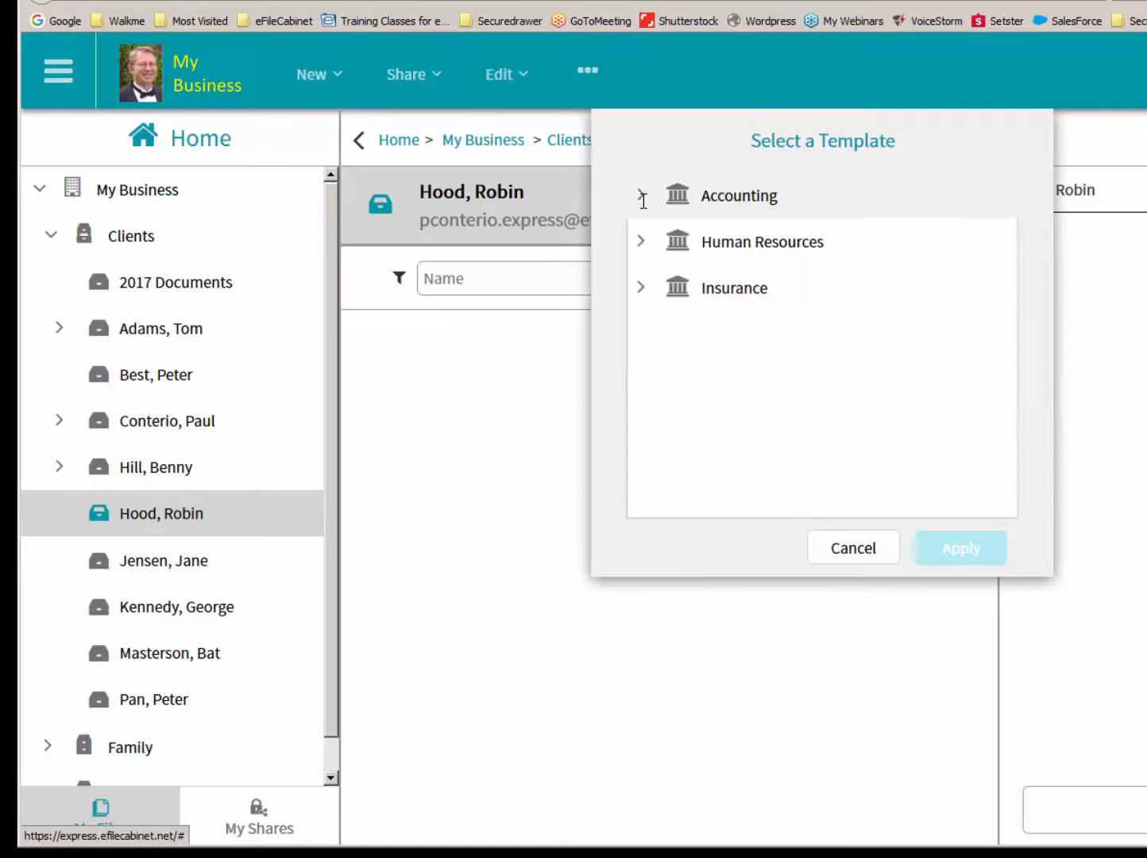
pyautogui.click(640, 286)
pyautogui.click(744, 329)
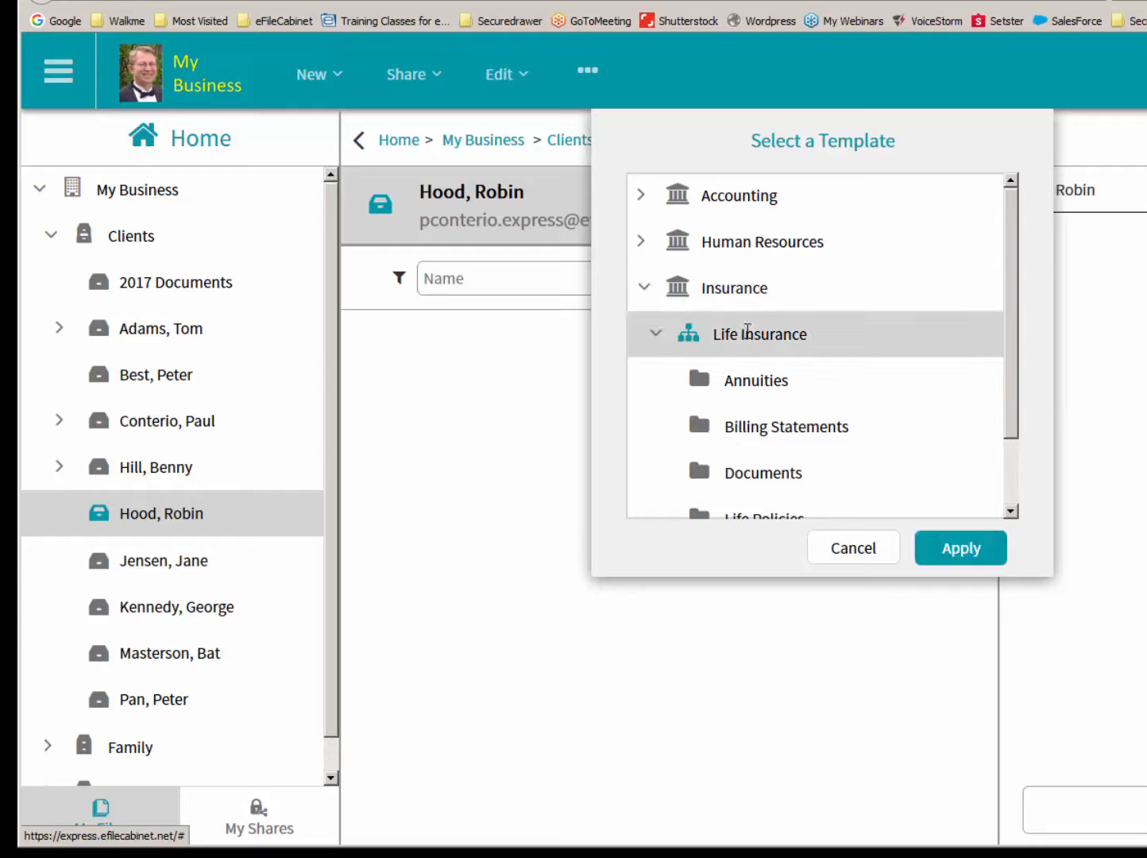
pyautogui.click(971, 558)
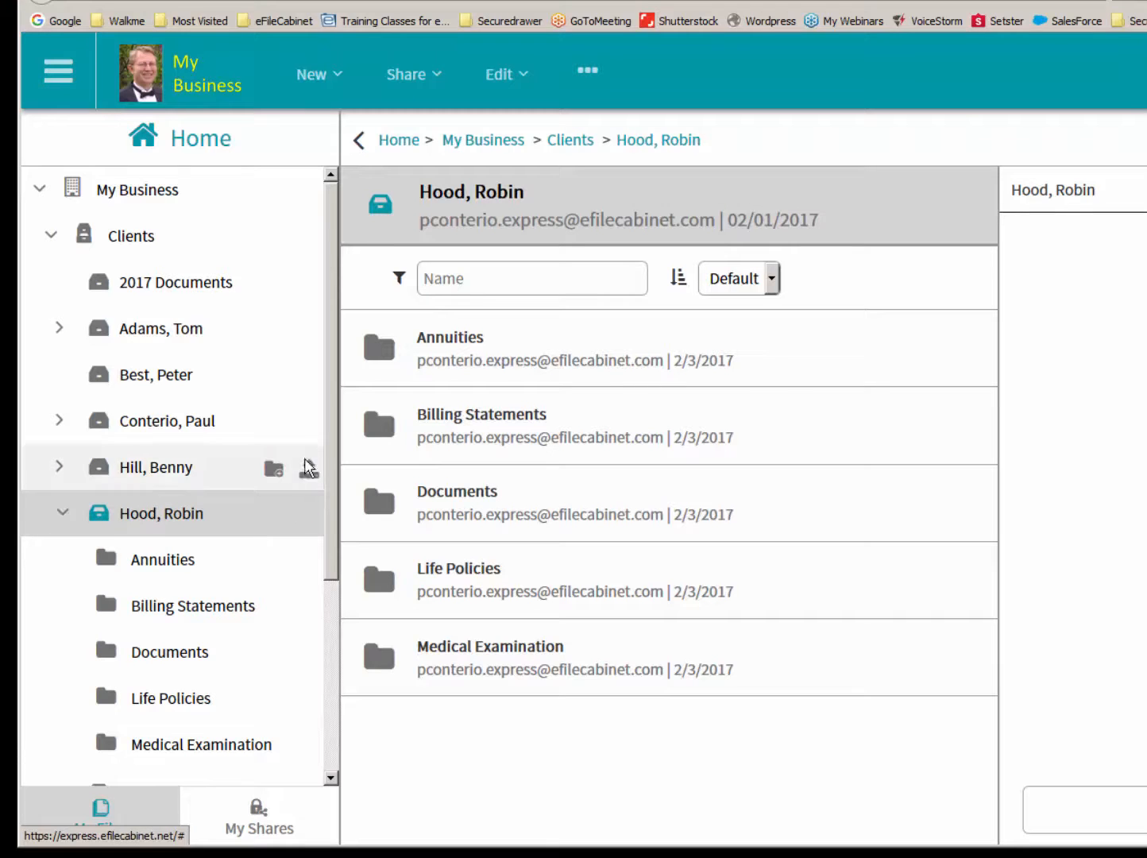
pyautogui.scroll(-1, 333, 502)
pyautogui.moveTo(333, 502); pyautogui.dragTo(340, 588)
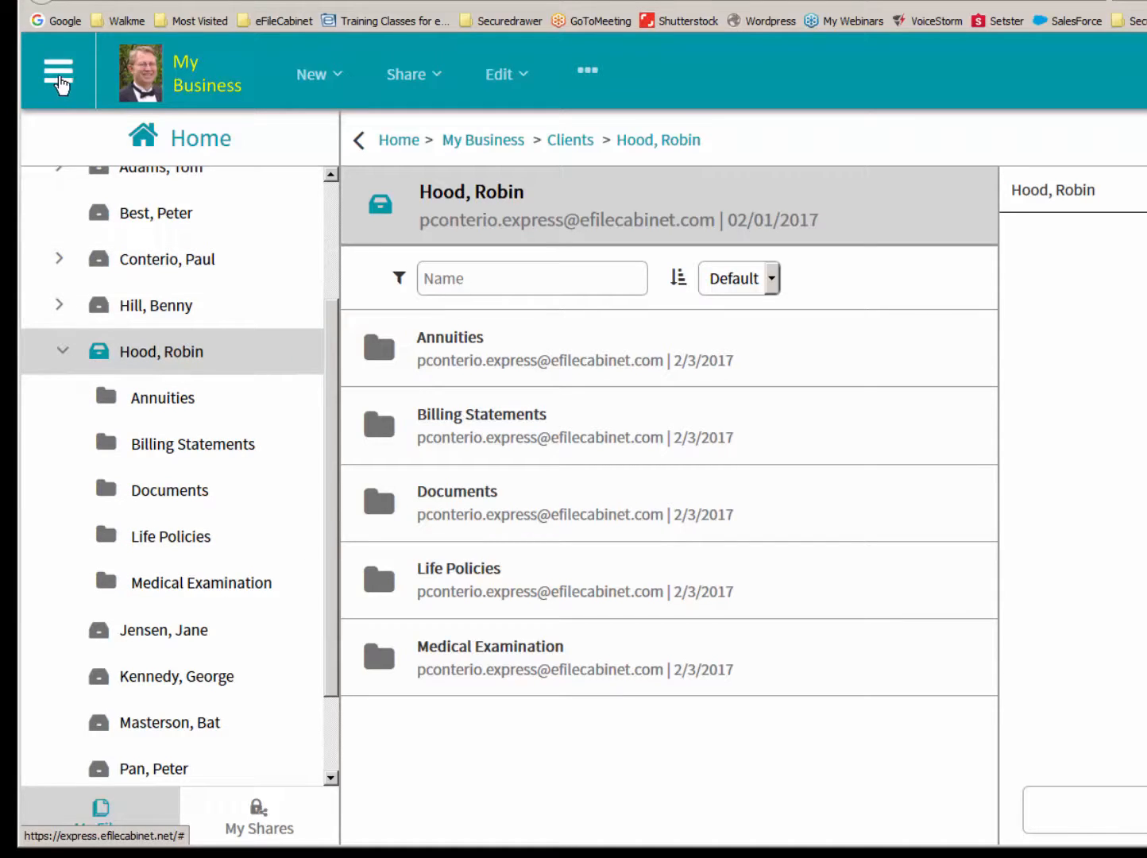
# - Reopen the Life Insurance template of the Insurance library for editing in the admin area
pyautogui.click(60, 84)
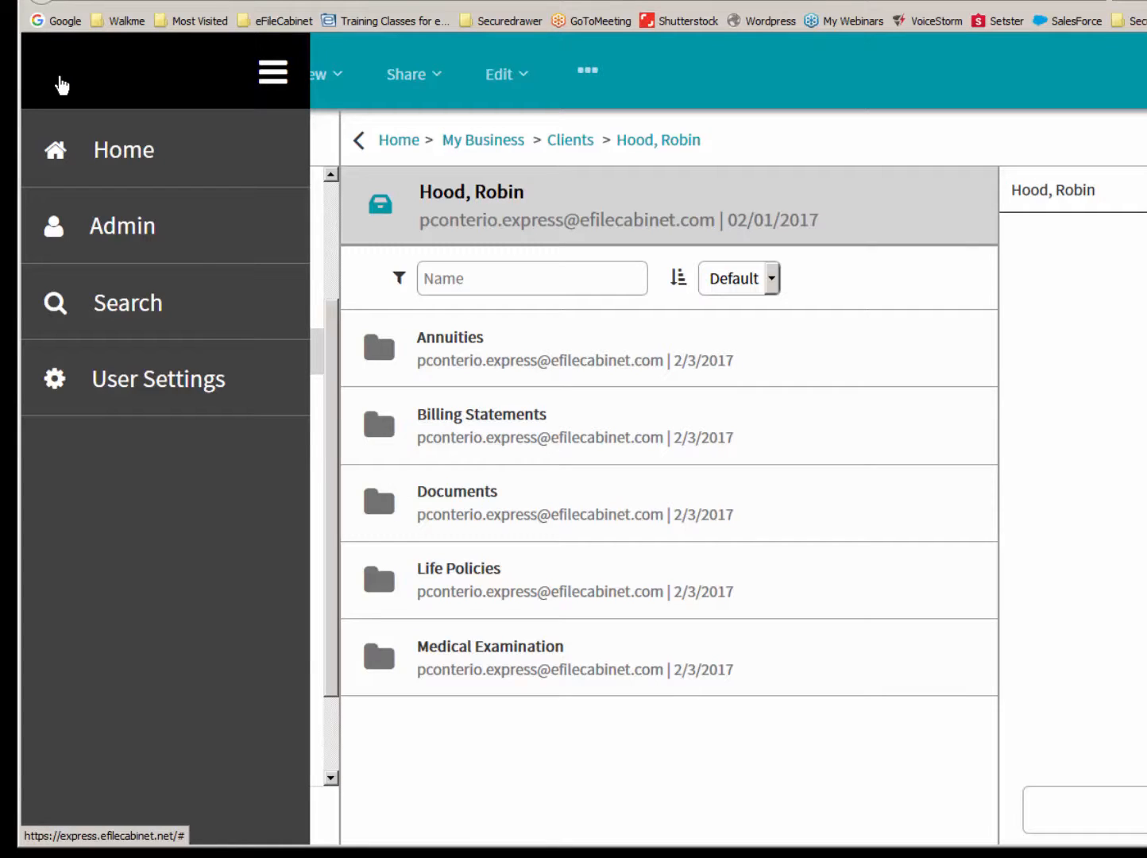
pyautogui.click(133, 229)
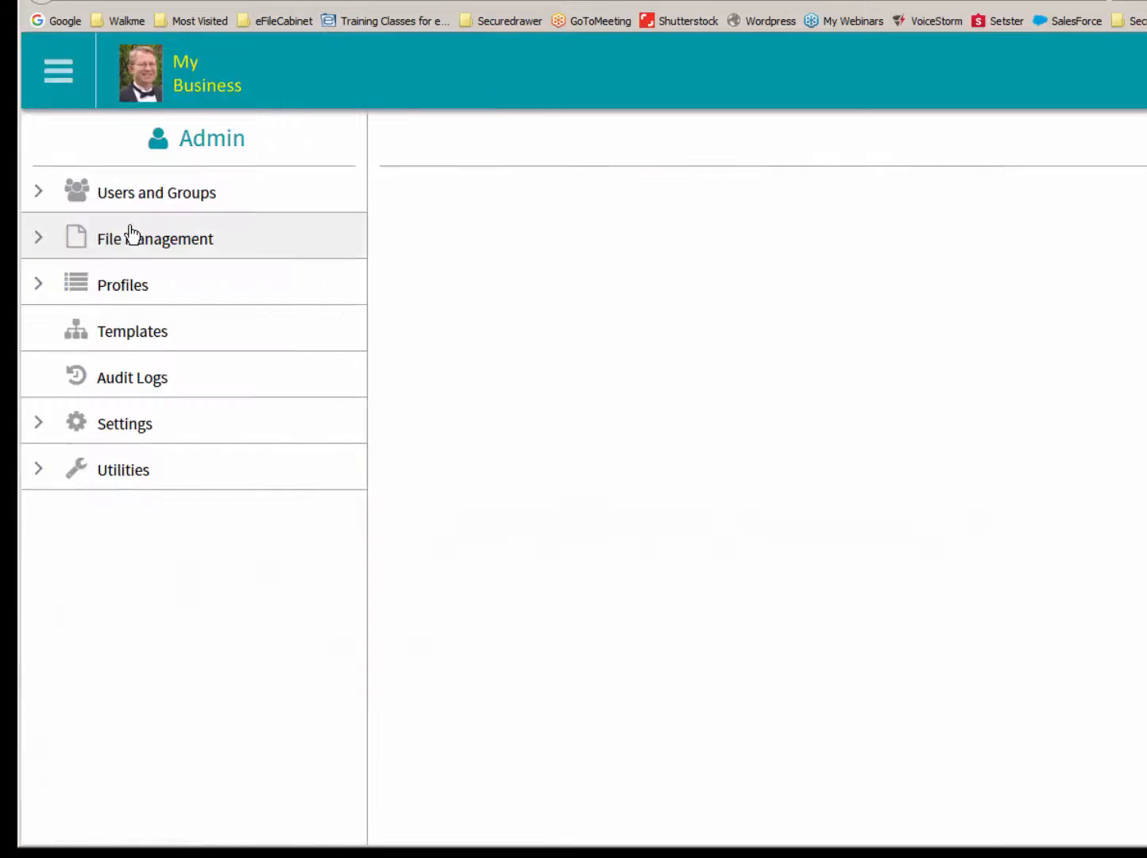
pyautogui.click(130, 334)
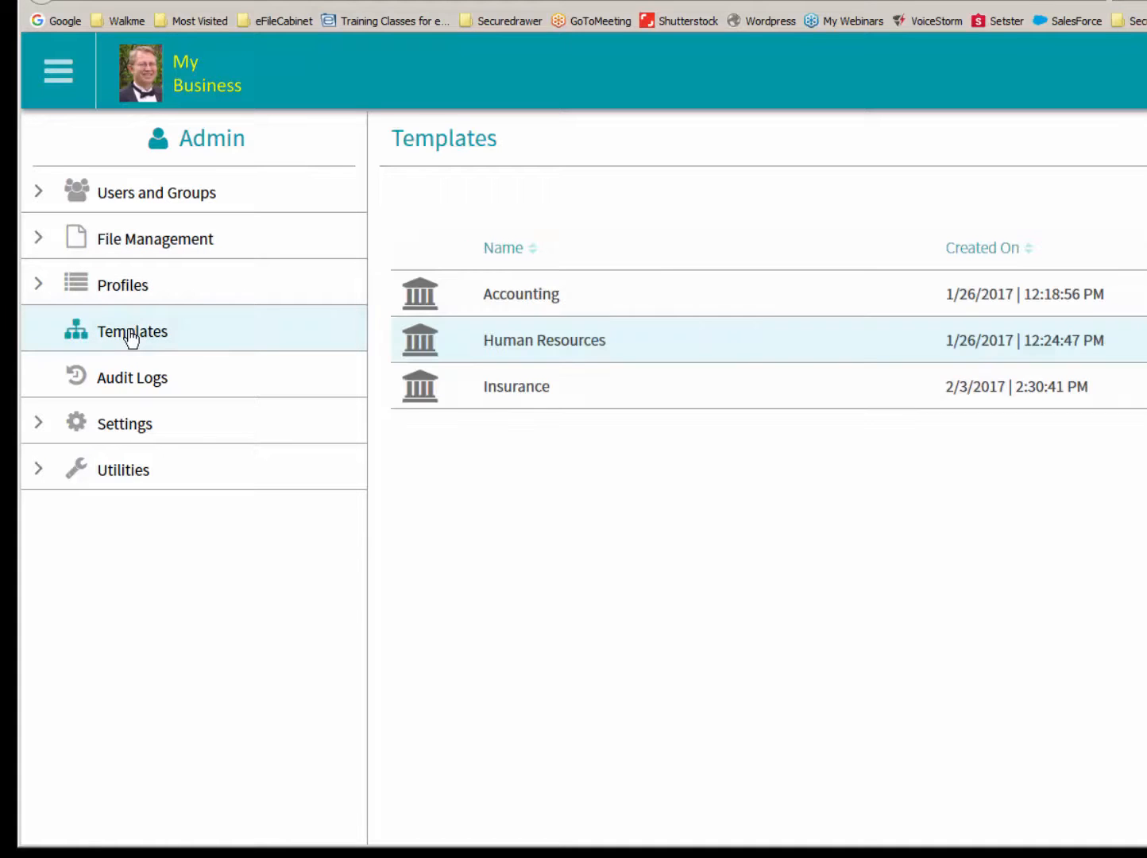
pyautogui.click(497, 389)
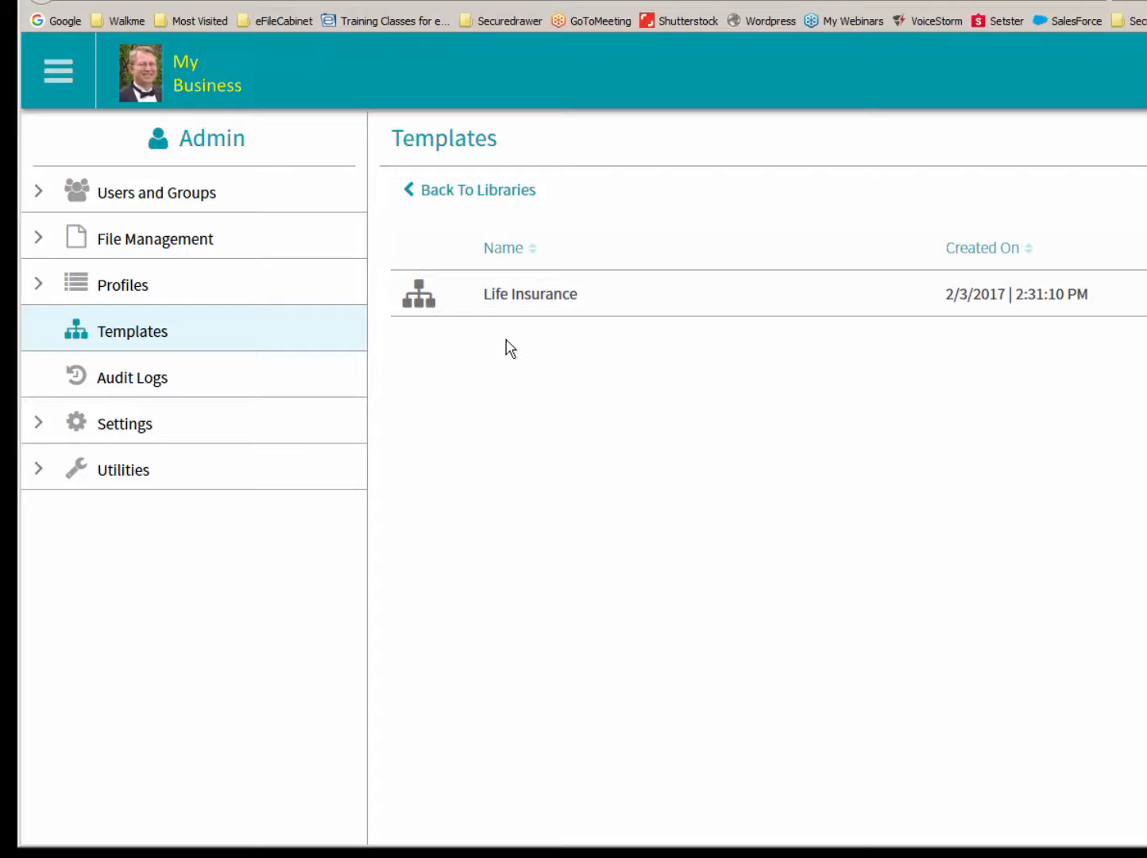
pyautogui.click(508, 300)
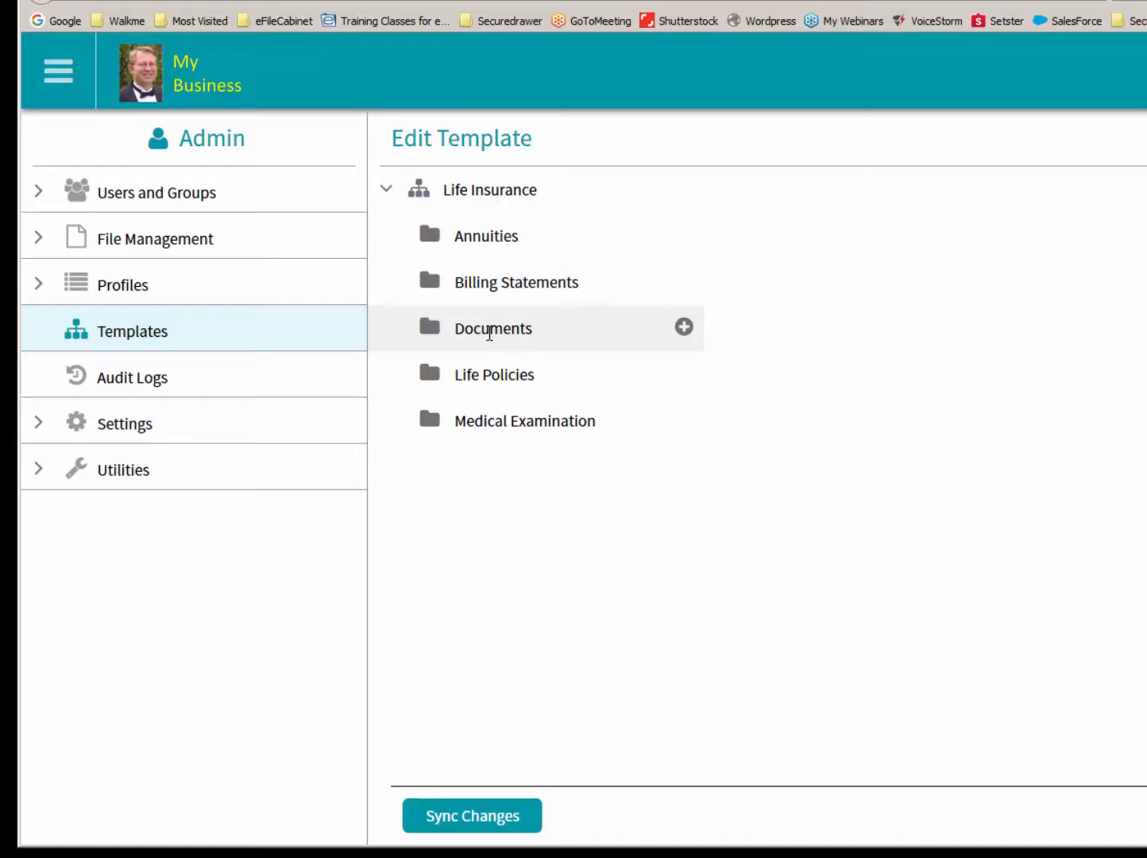
# - Upload Beneficiary Form.pdf from the Desktop into the template's Documents folder, then reload the page and expand that folder
pyautogui.rightClick(489, 335)
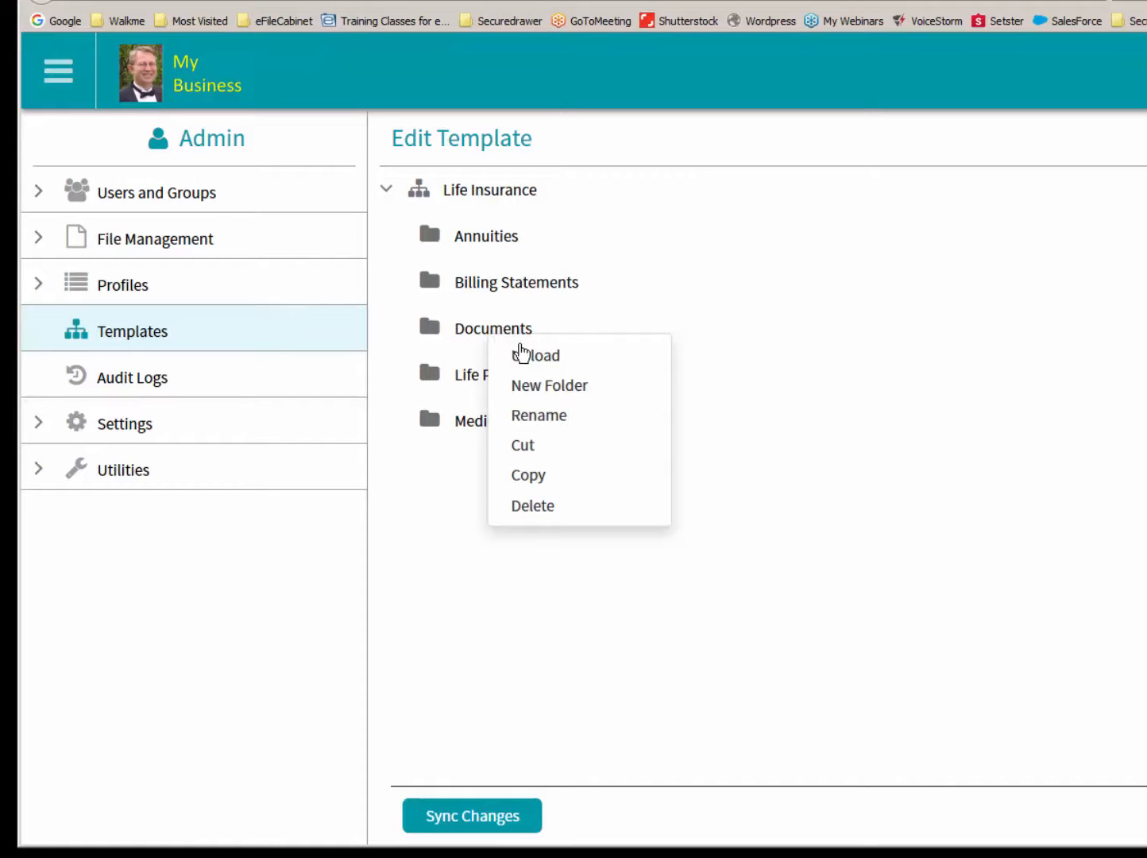
pyautogui.click(530, 357)
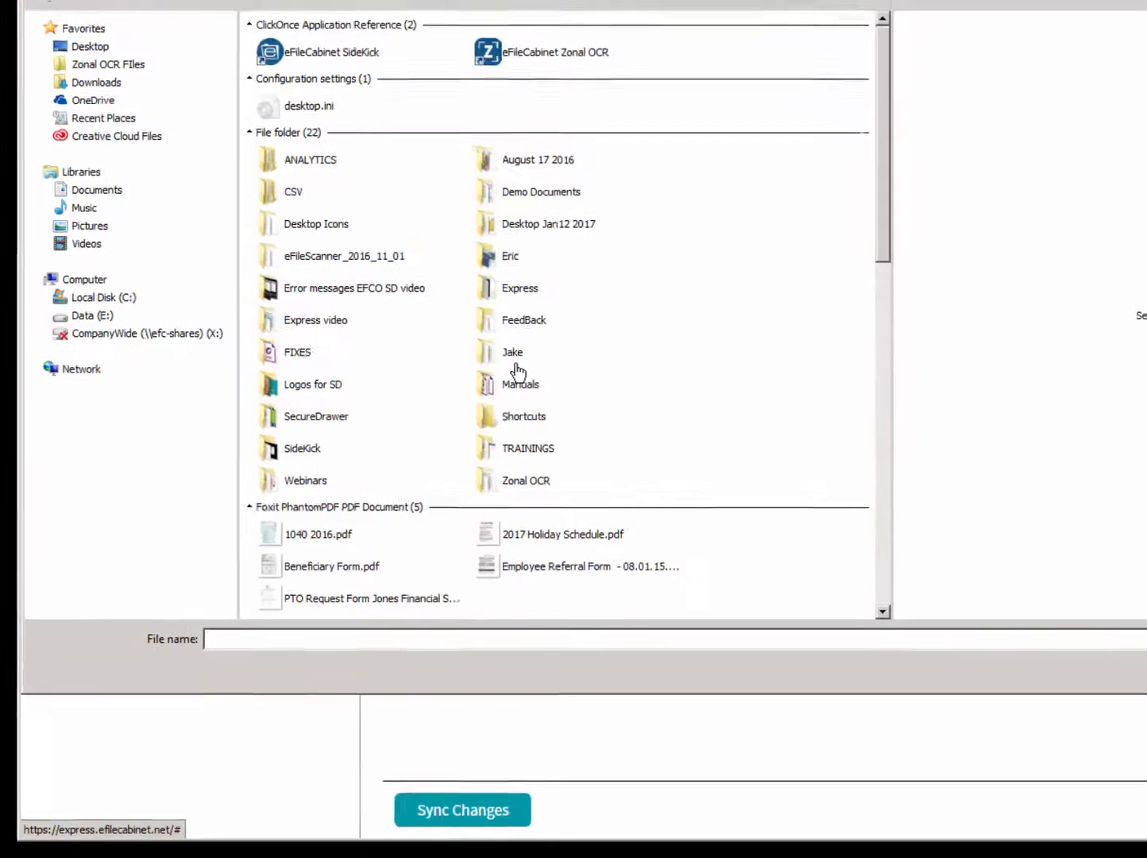
pyautogui.click(282, 561)
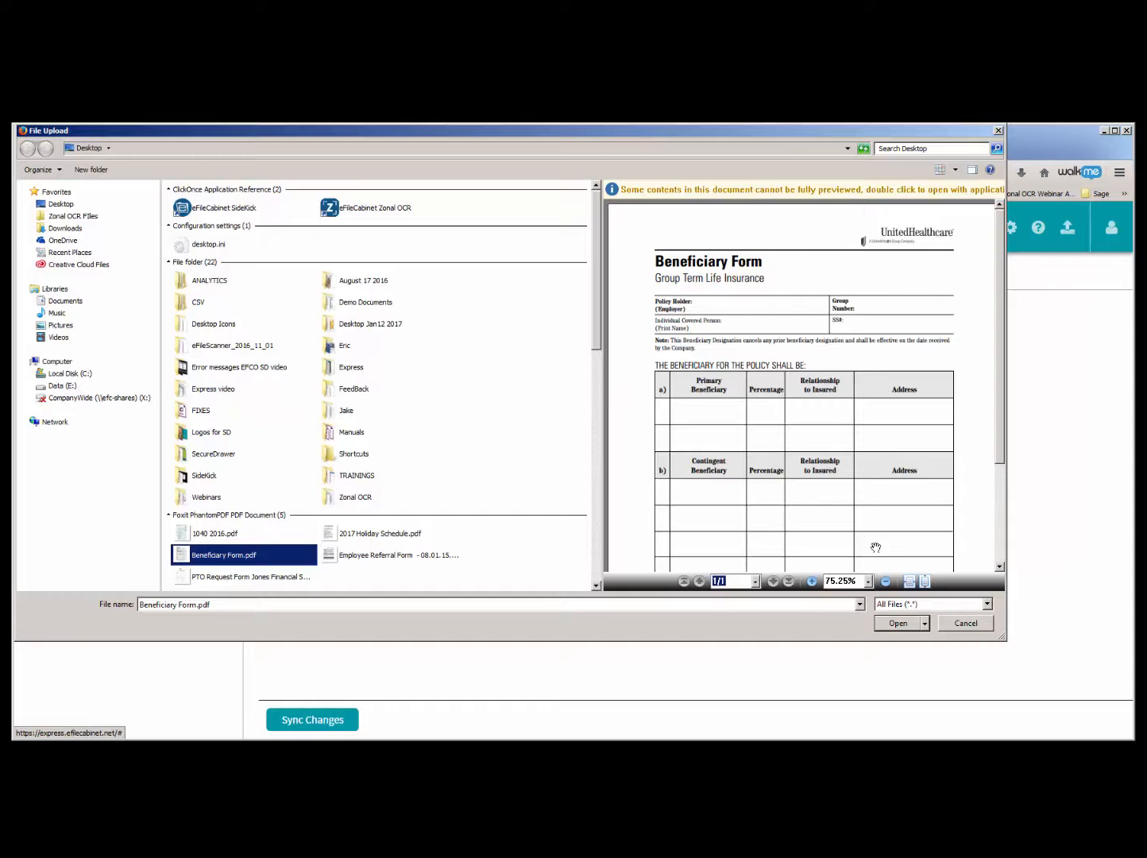
pyautogui.click(901, 623)
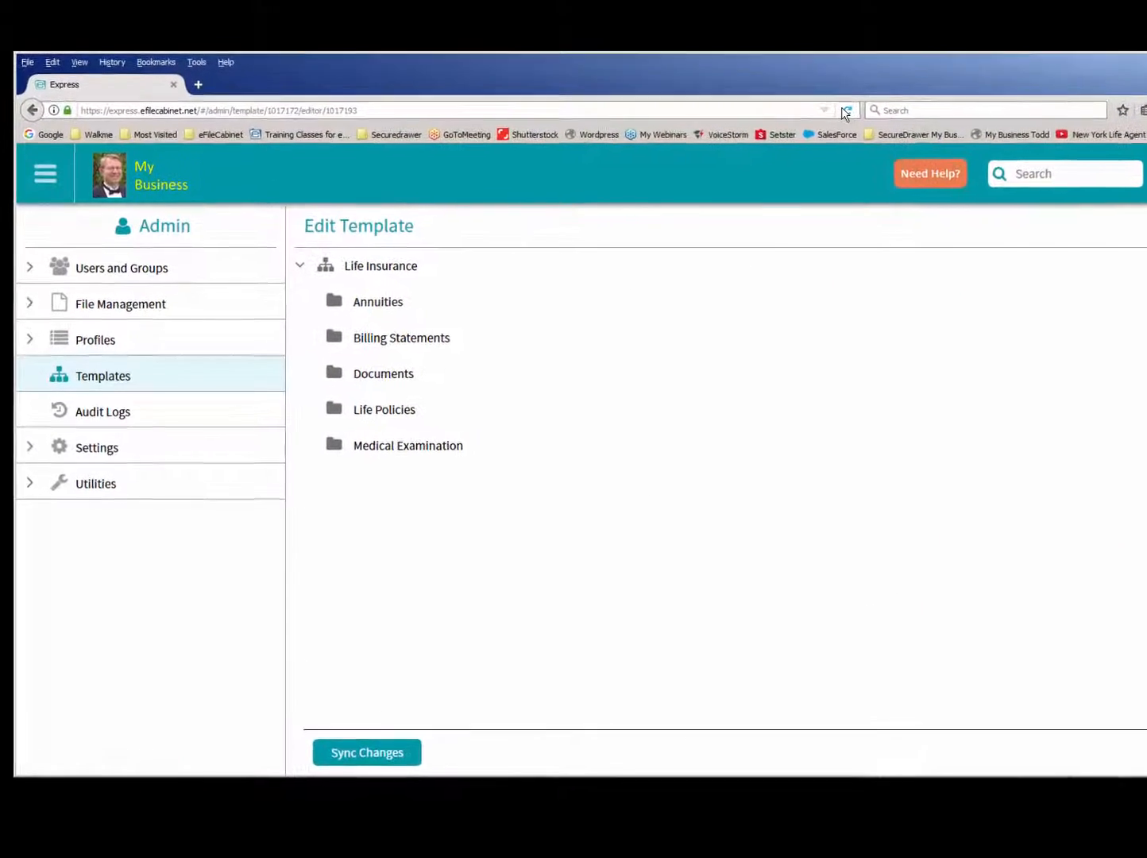
pyautogui.click(807, 129)
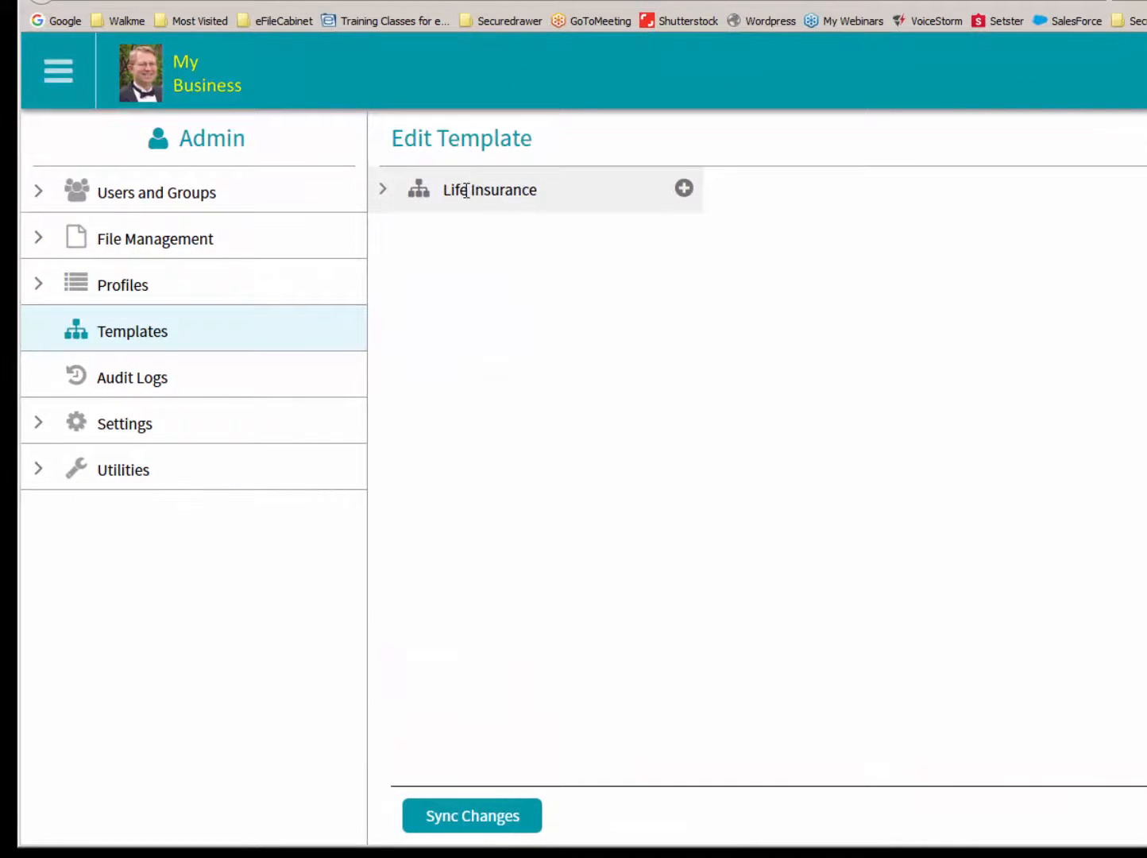
pyautogui.click(467, 189)
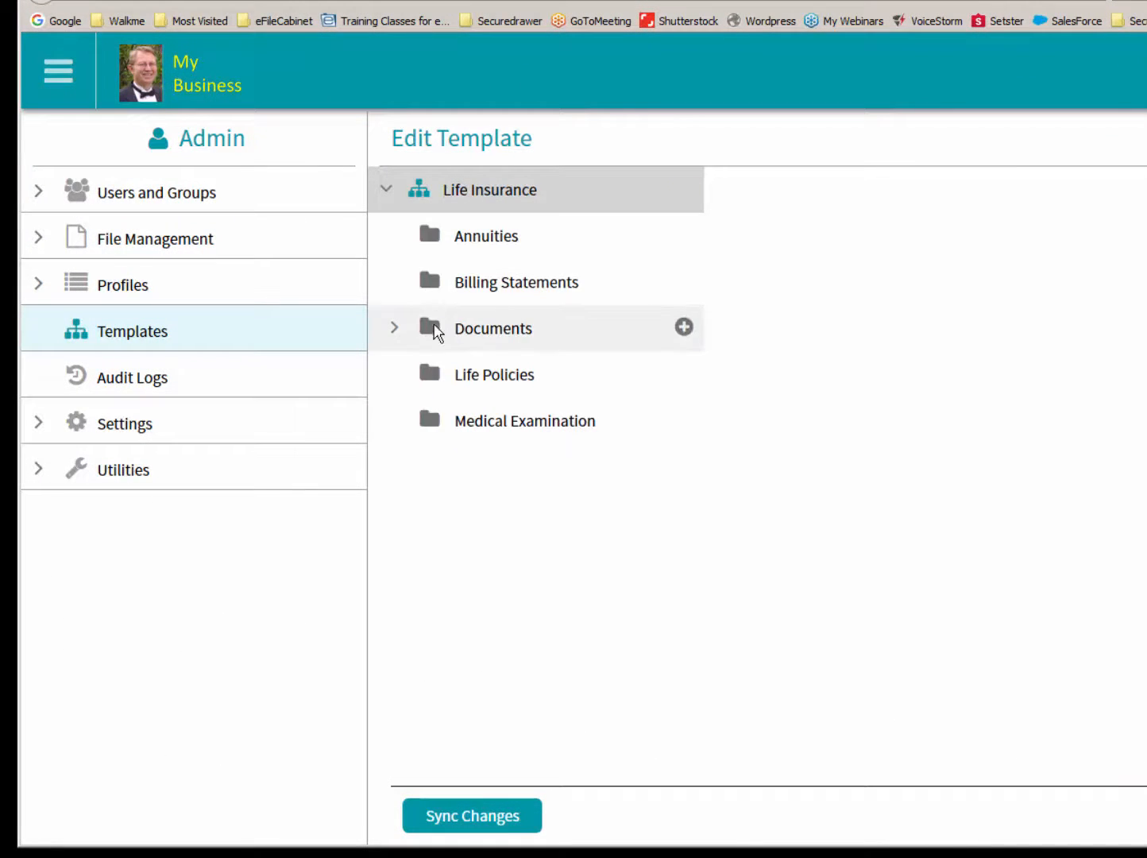
pyautogui.click(396, 328)
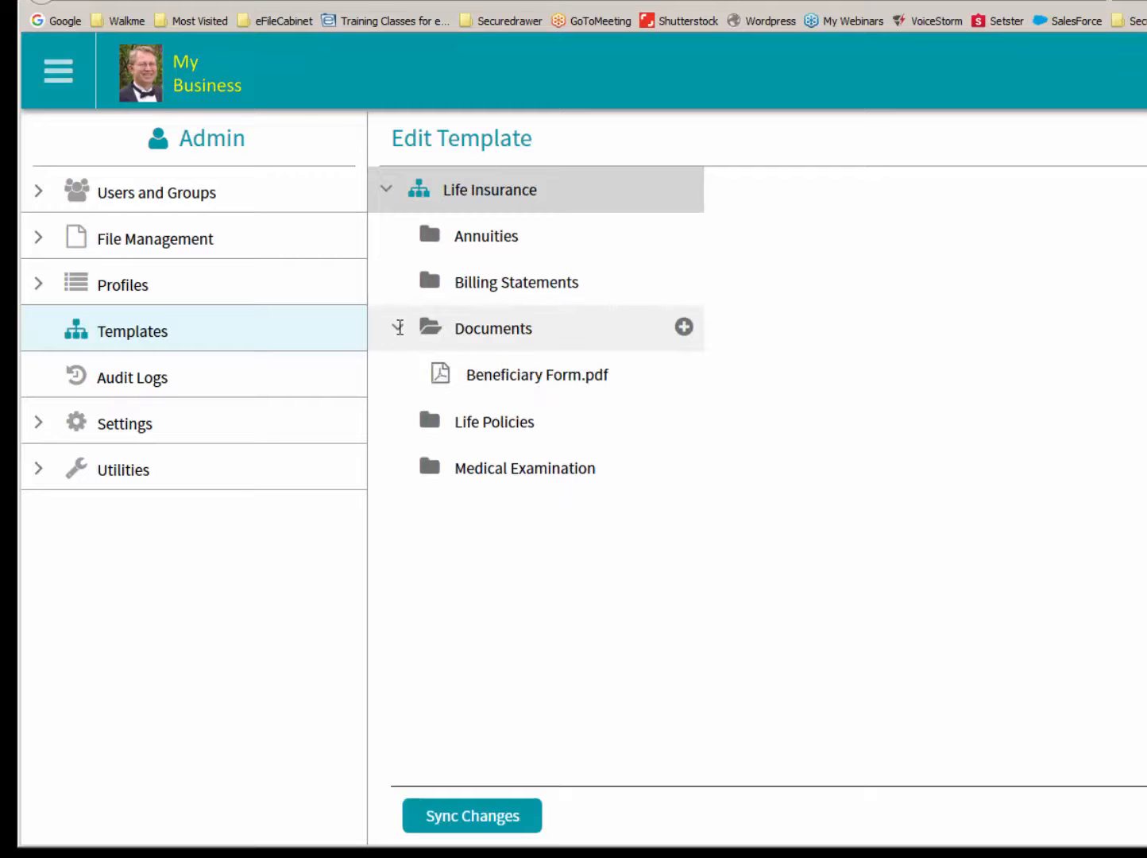
# - Apply the Life Insurance template from the Insurance library to the empty seventh drawer of the Clients cabinet
pyautogui.click(138, 80)
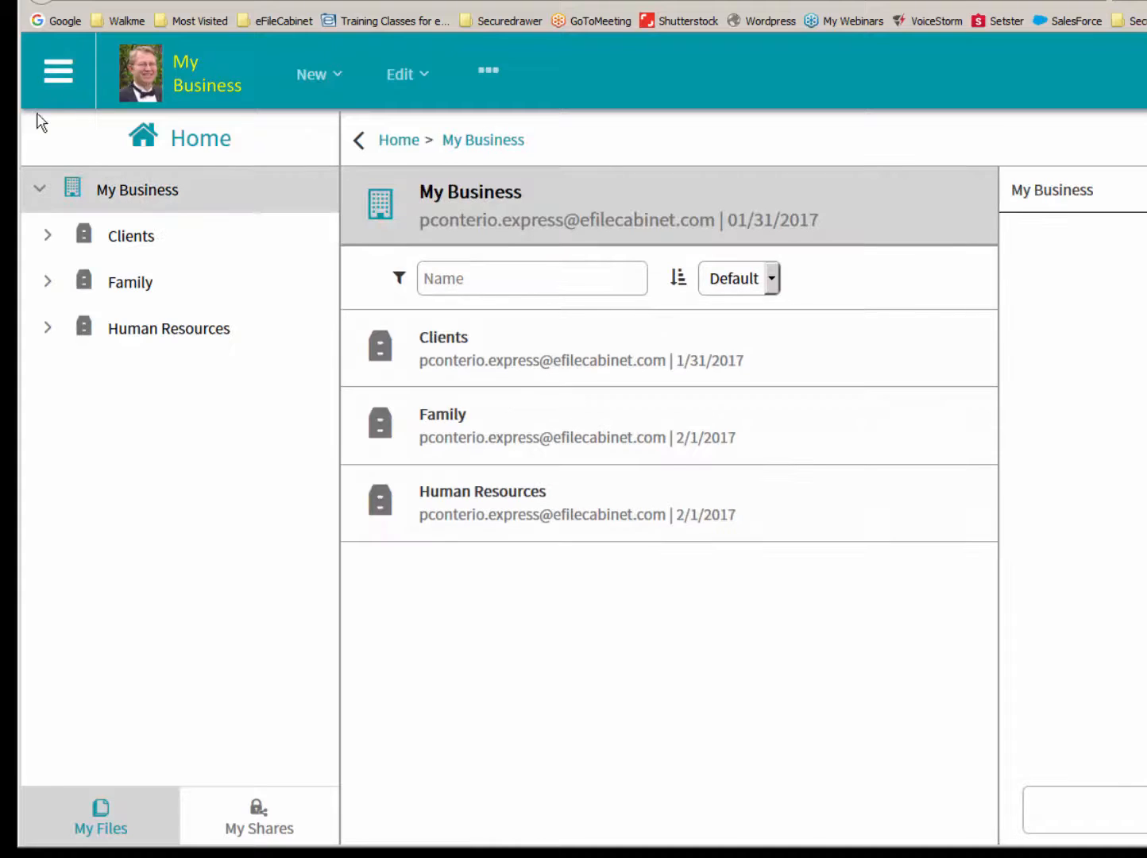
pyautogui.click(49, 236)
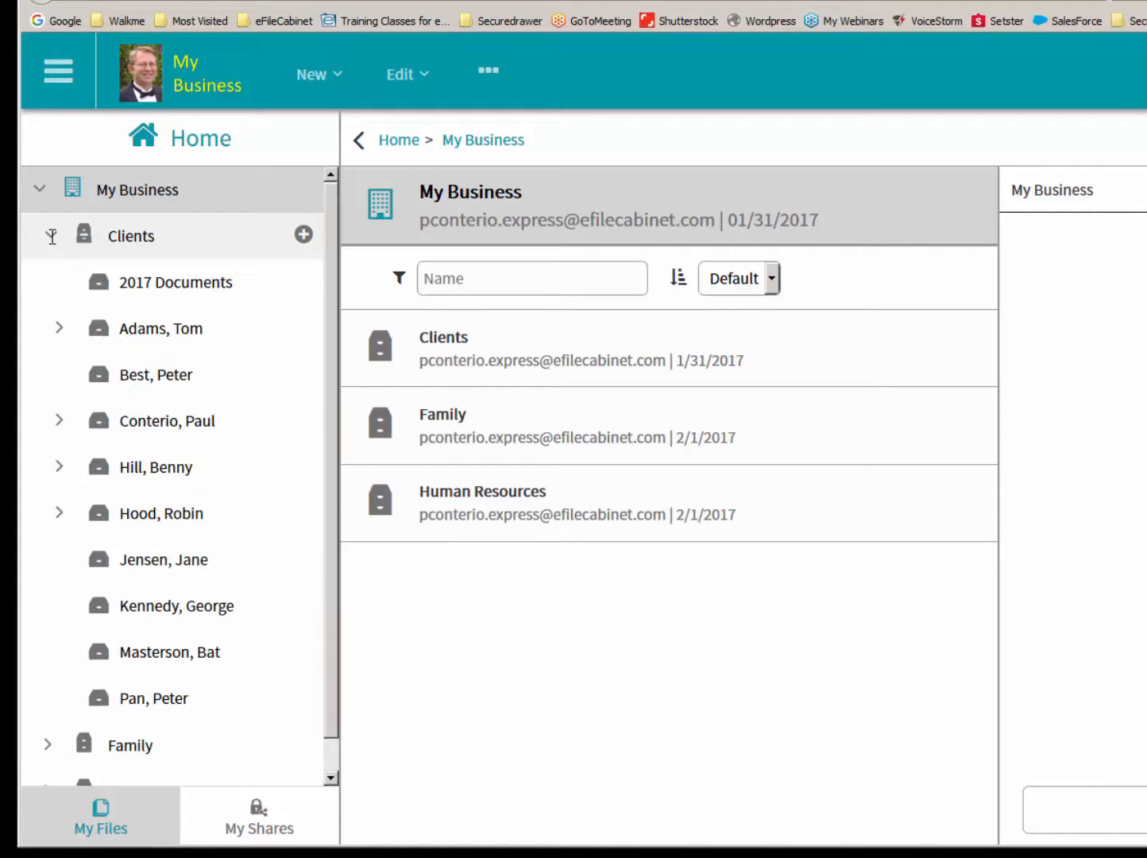
pyautogui.click(161, 565)
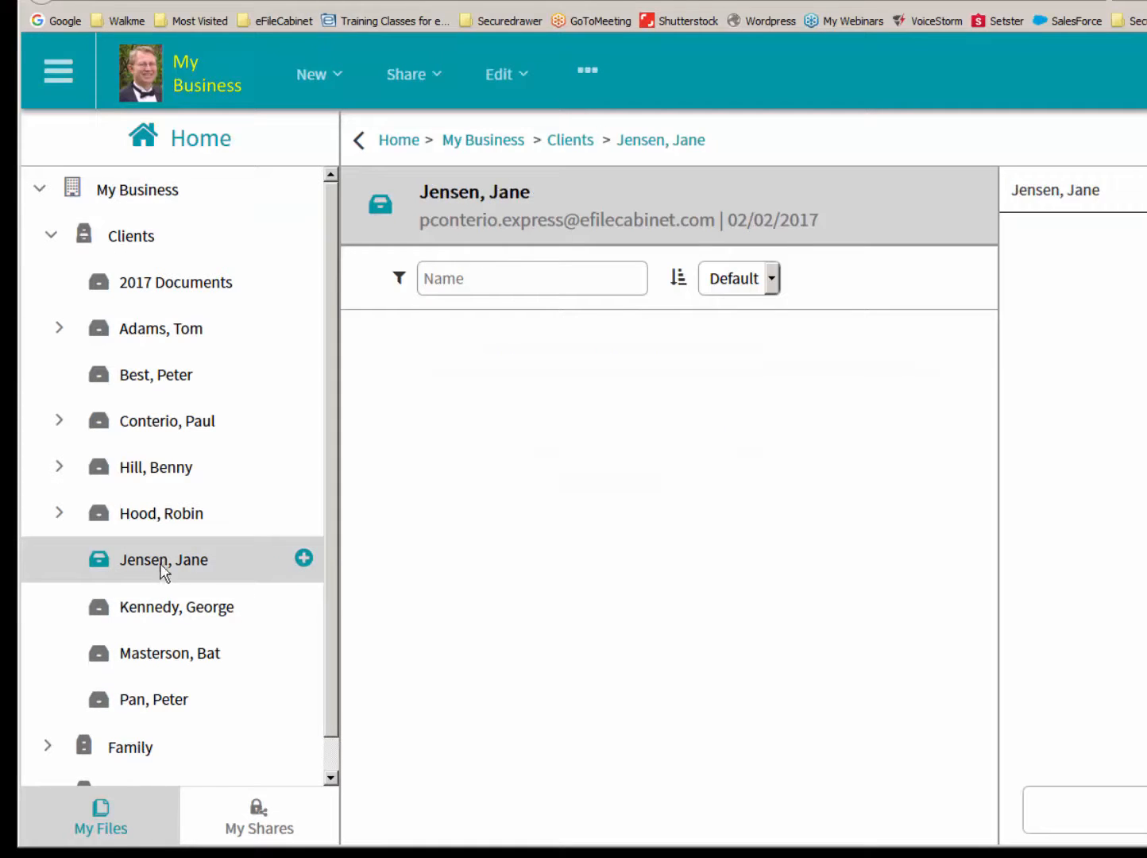
pyautogui.rightClick(163, 569)
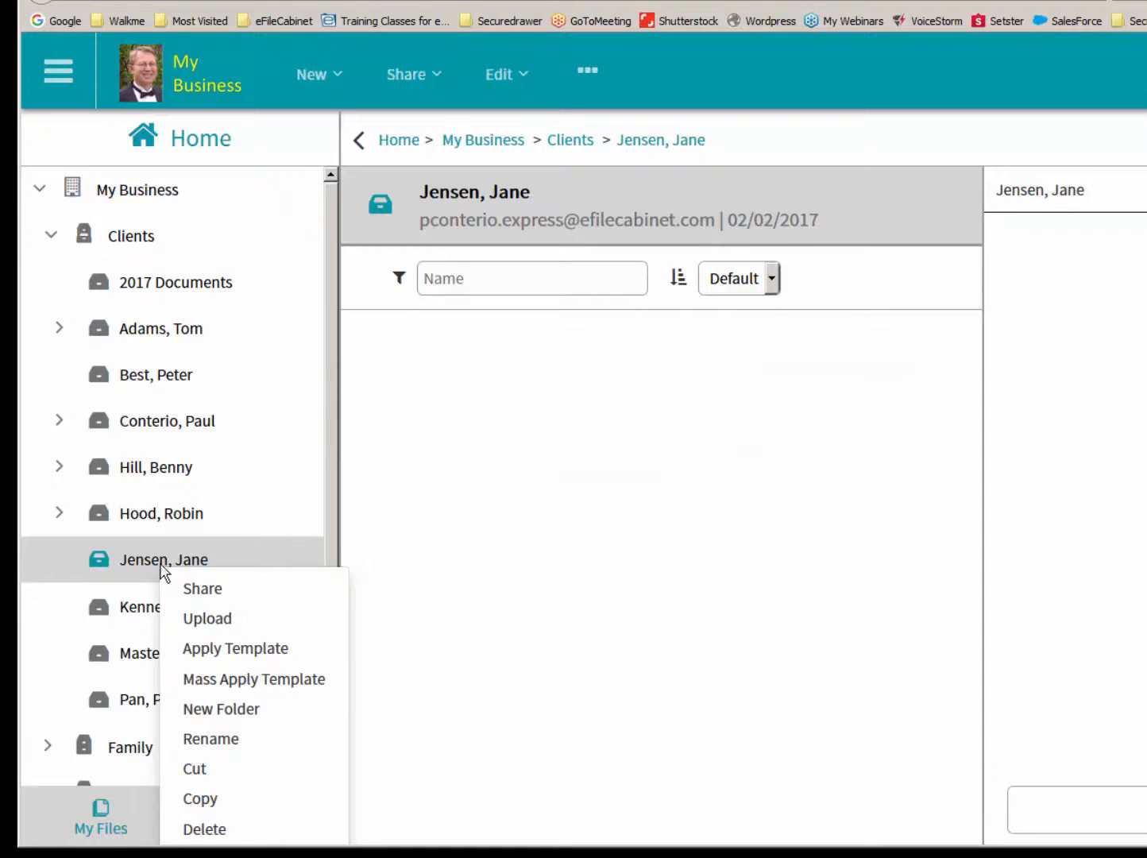
pyautogui.click(229, 656)
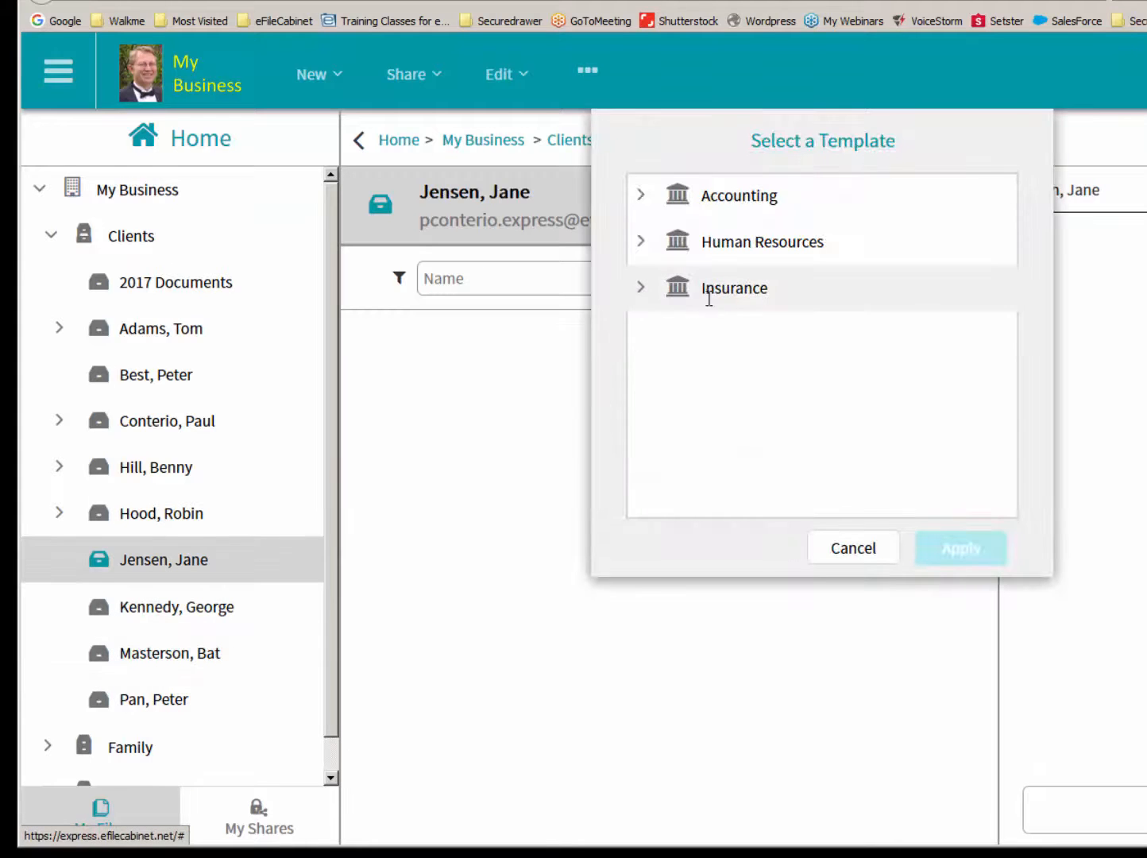
pyautogui.click(640, 287)
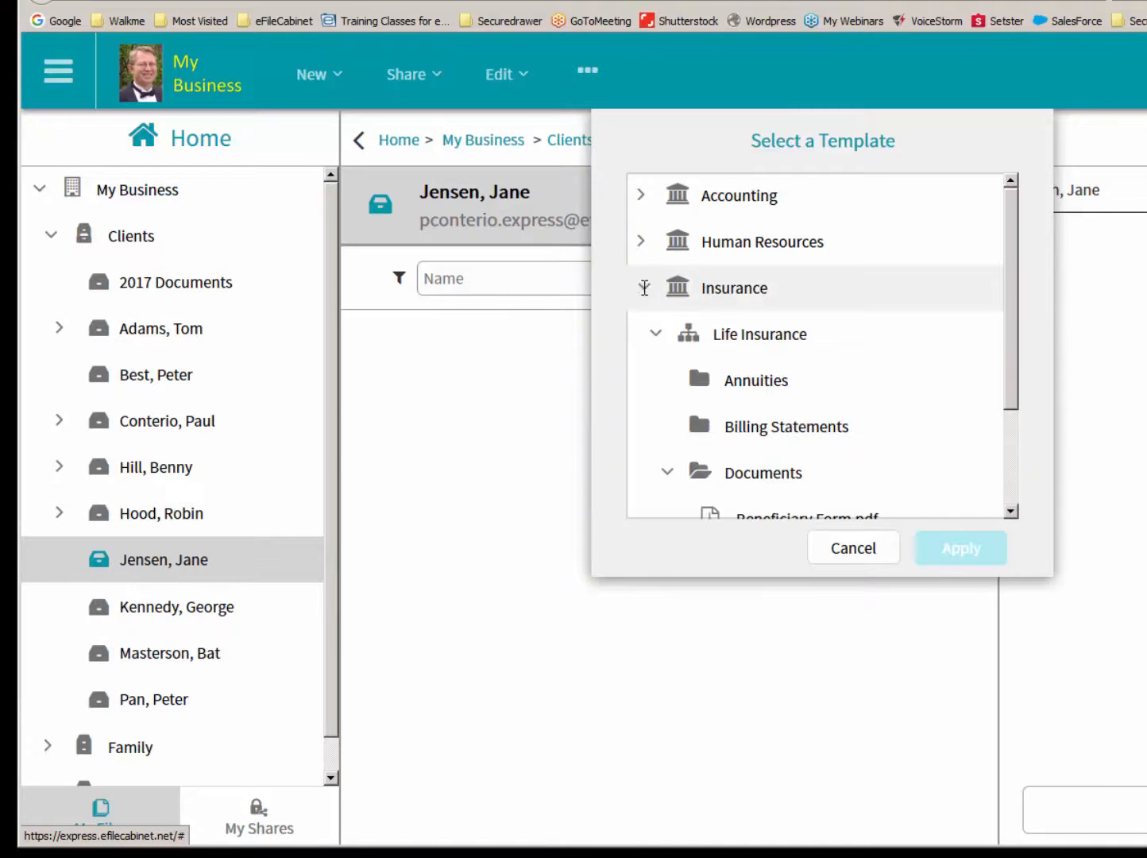
pyautogui.click(734, 331)
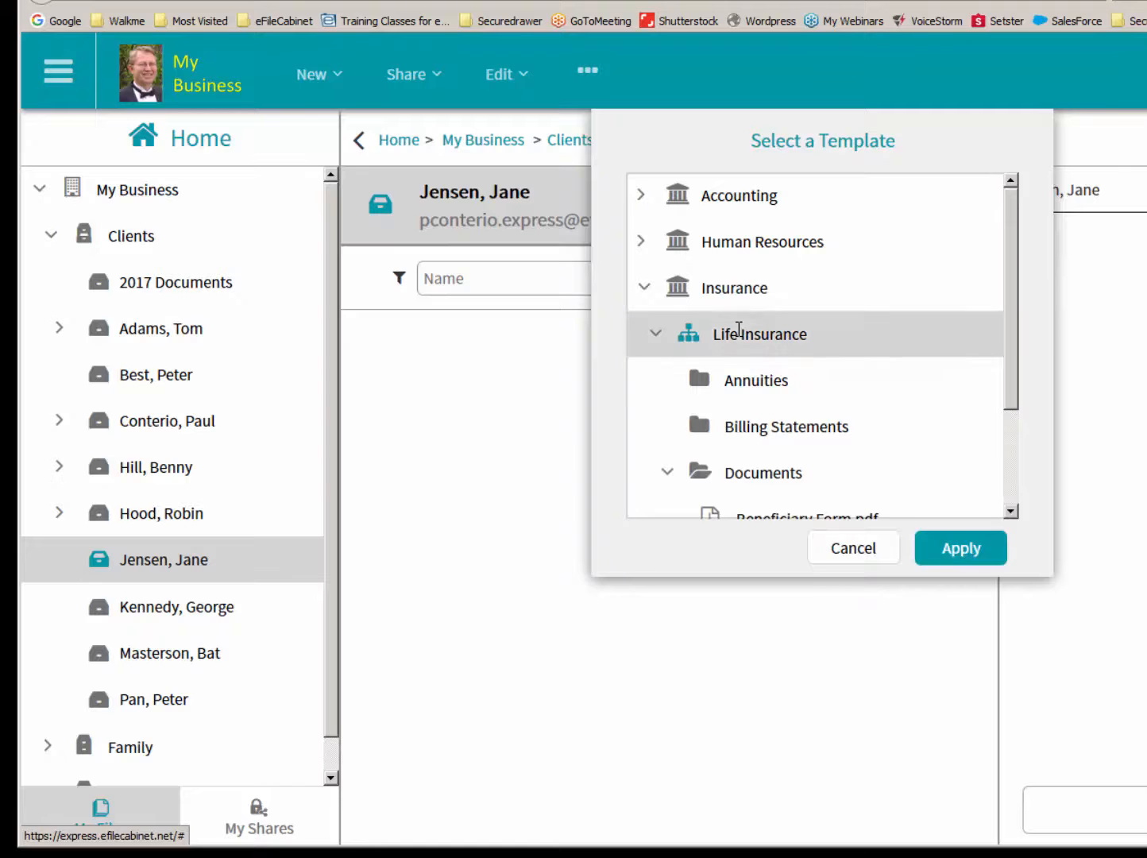
pyautogui.click(962, 559)
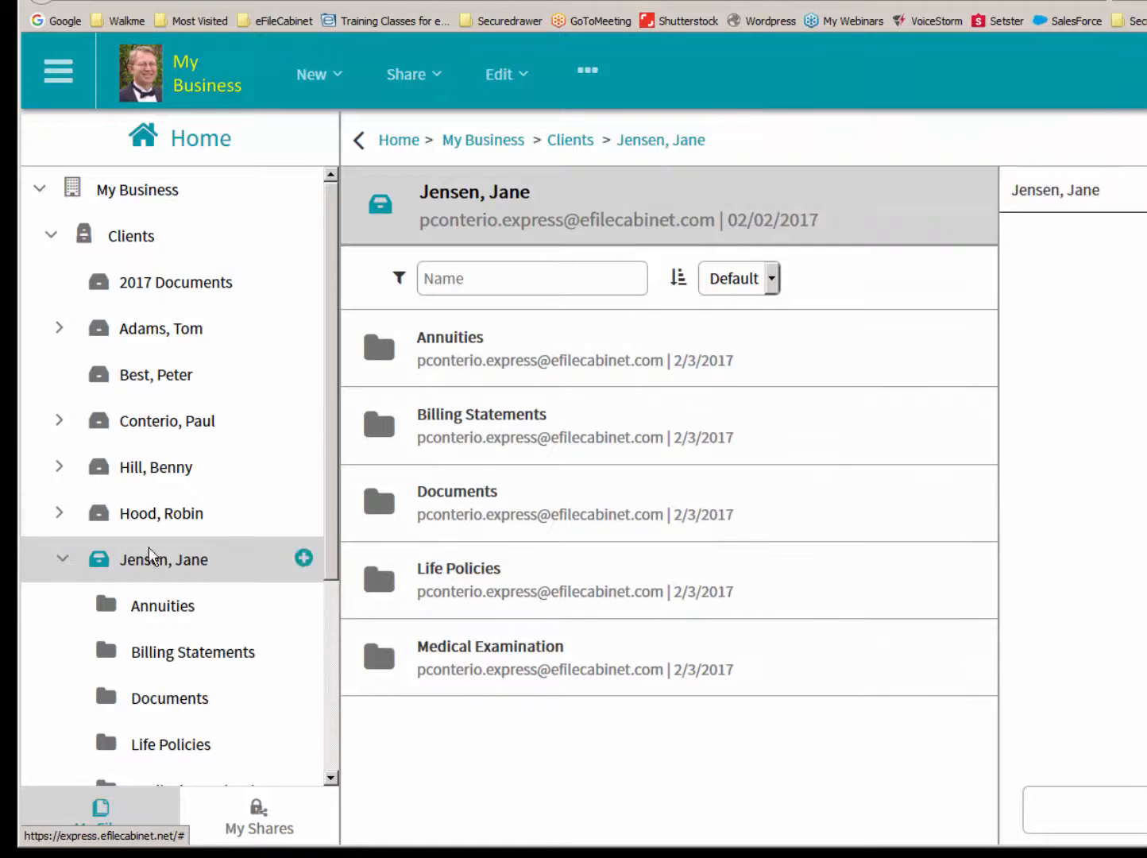
# - Open the Documents folder in the seventh client drawer and preview Beneficiary Form.pdf
pyautogui.click(61, 558)
pyautogui.click(62, 559)
pyautogui.moveTo(332, 478); pyautogui.dragTo(308, 594)
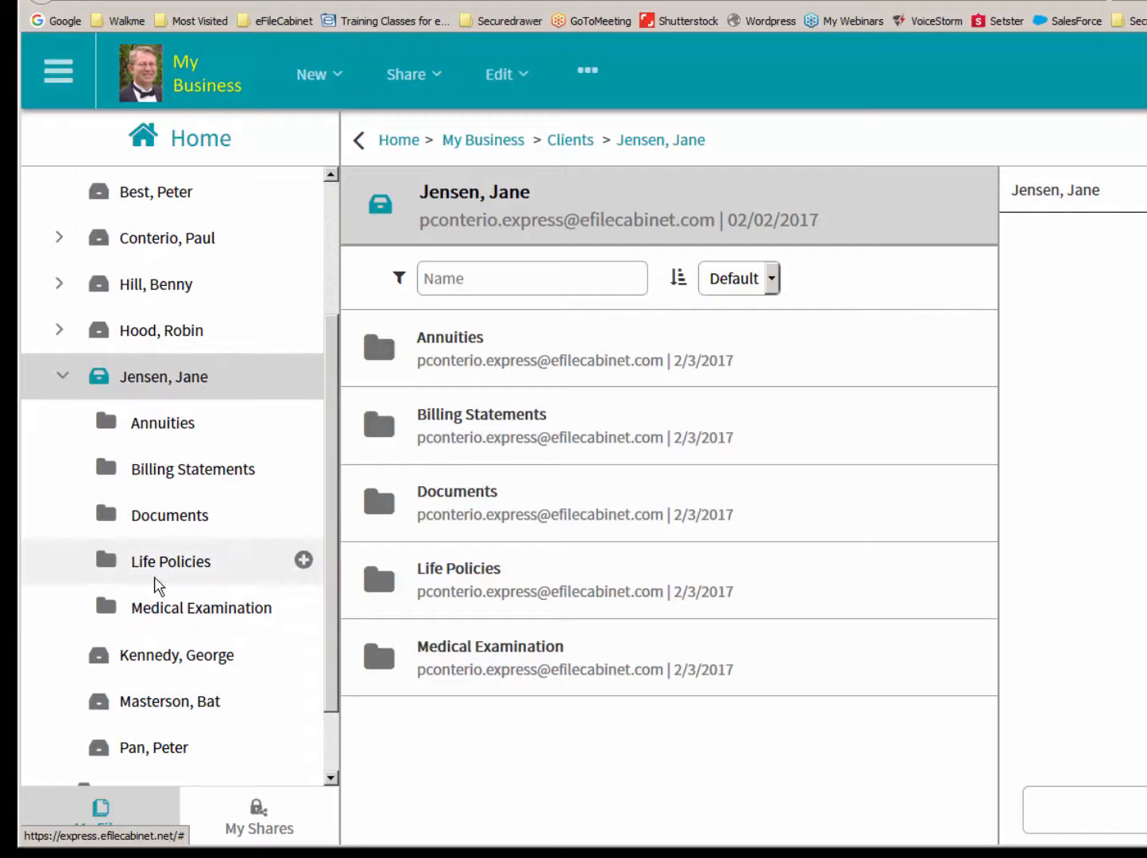
pyautogui.click(123, 516)
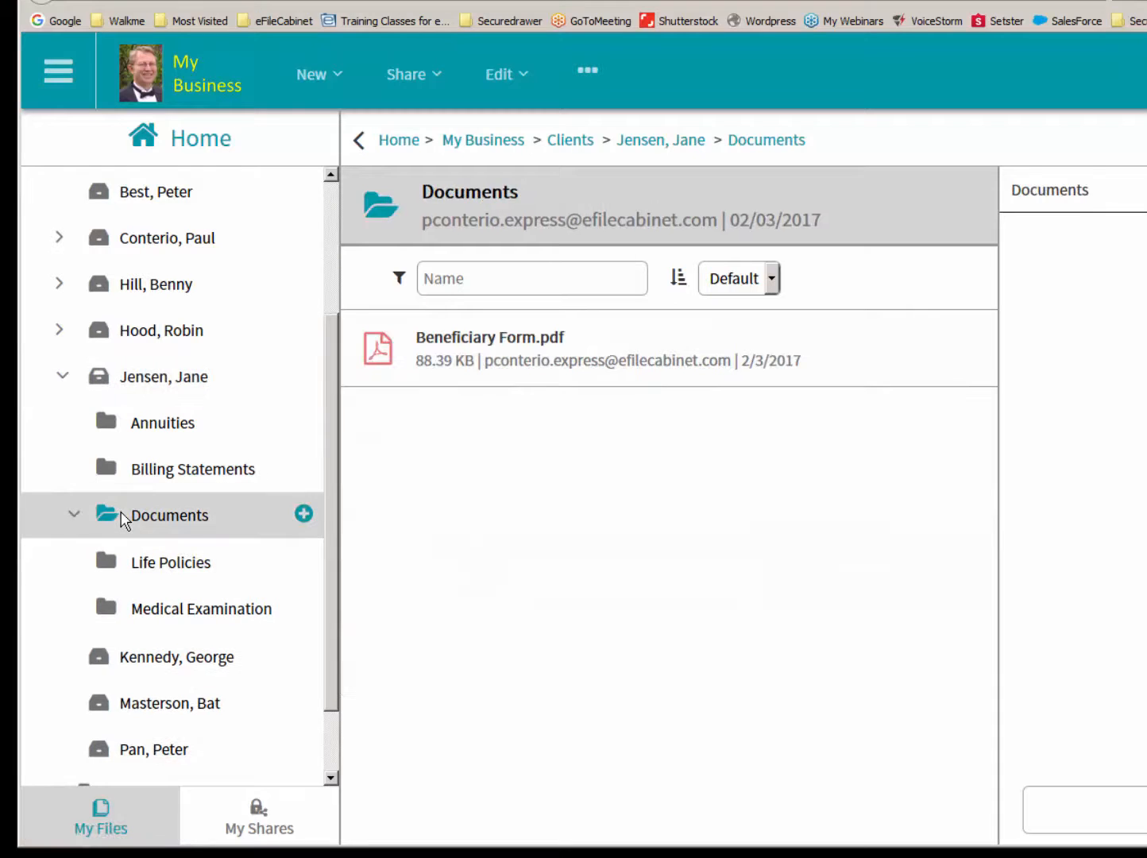
pyautogui.click(379, 365)
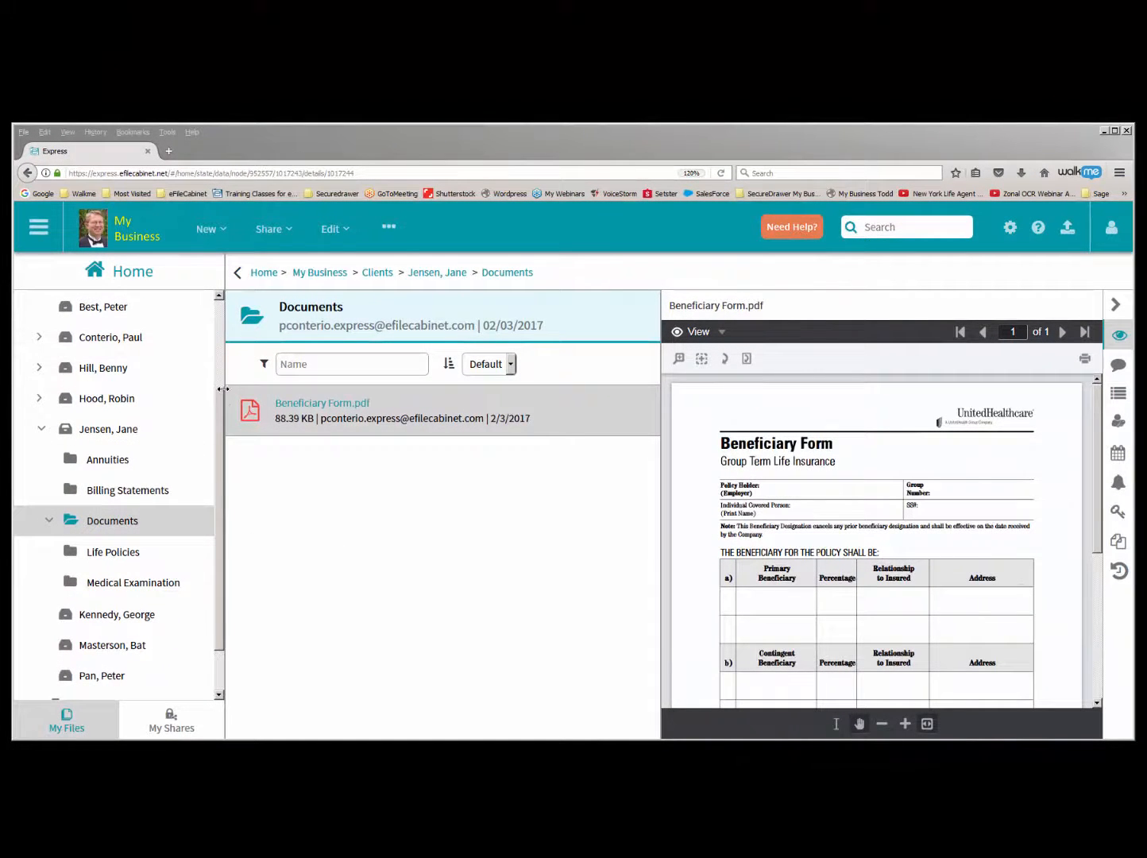
pyautogui.moveTo(221, 406); pyautogui.dragTo(217, 326)
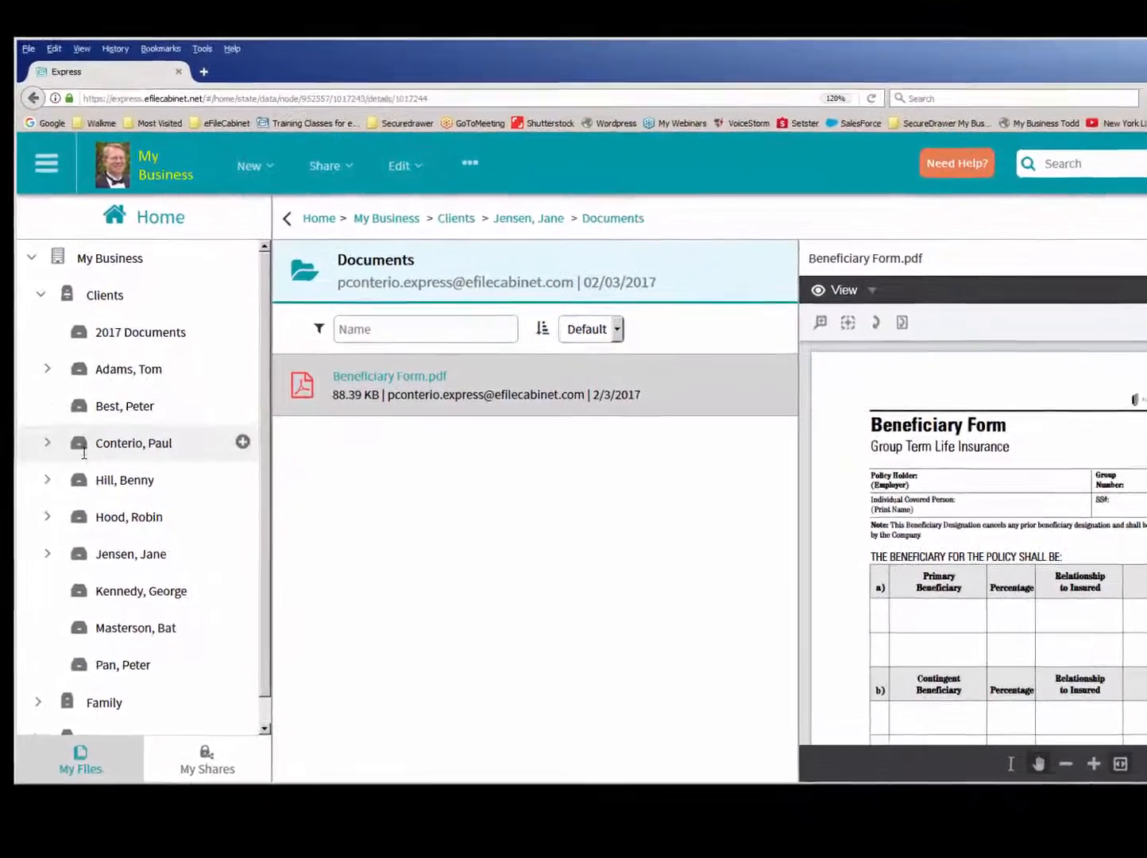
# - Expand the fourth drawer of the Clients cabinet and its 2007 folder to examine the subfolders, then collapse the drawer
pyautogui.click(48, 448)
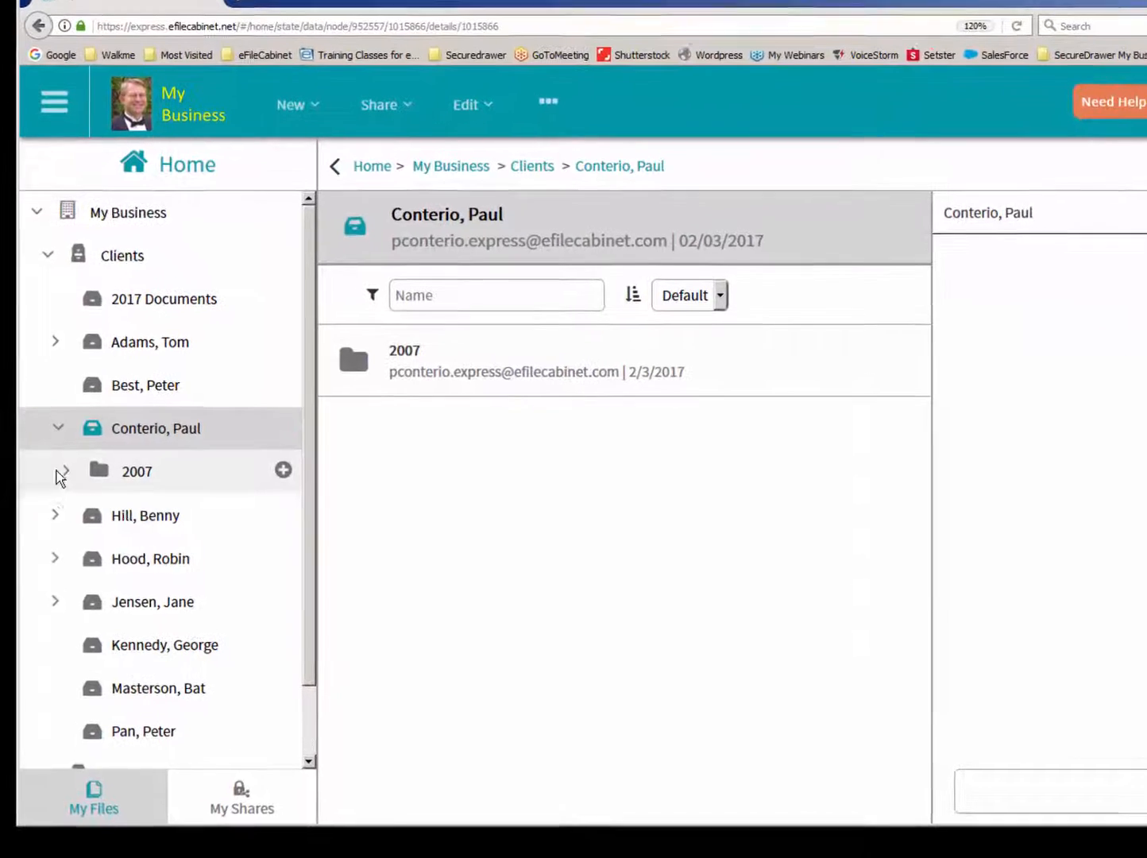
pyautogui.click(63, 473)
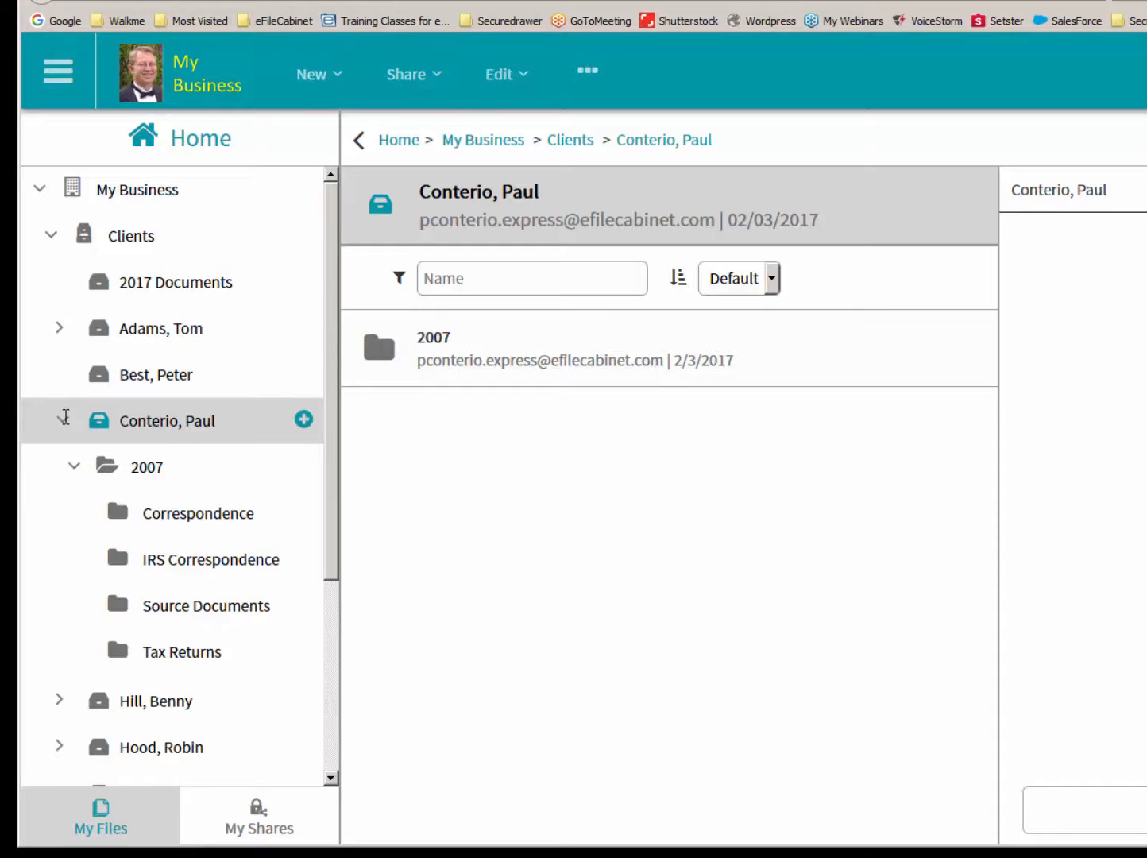
pyautogui.click(63, 418)
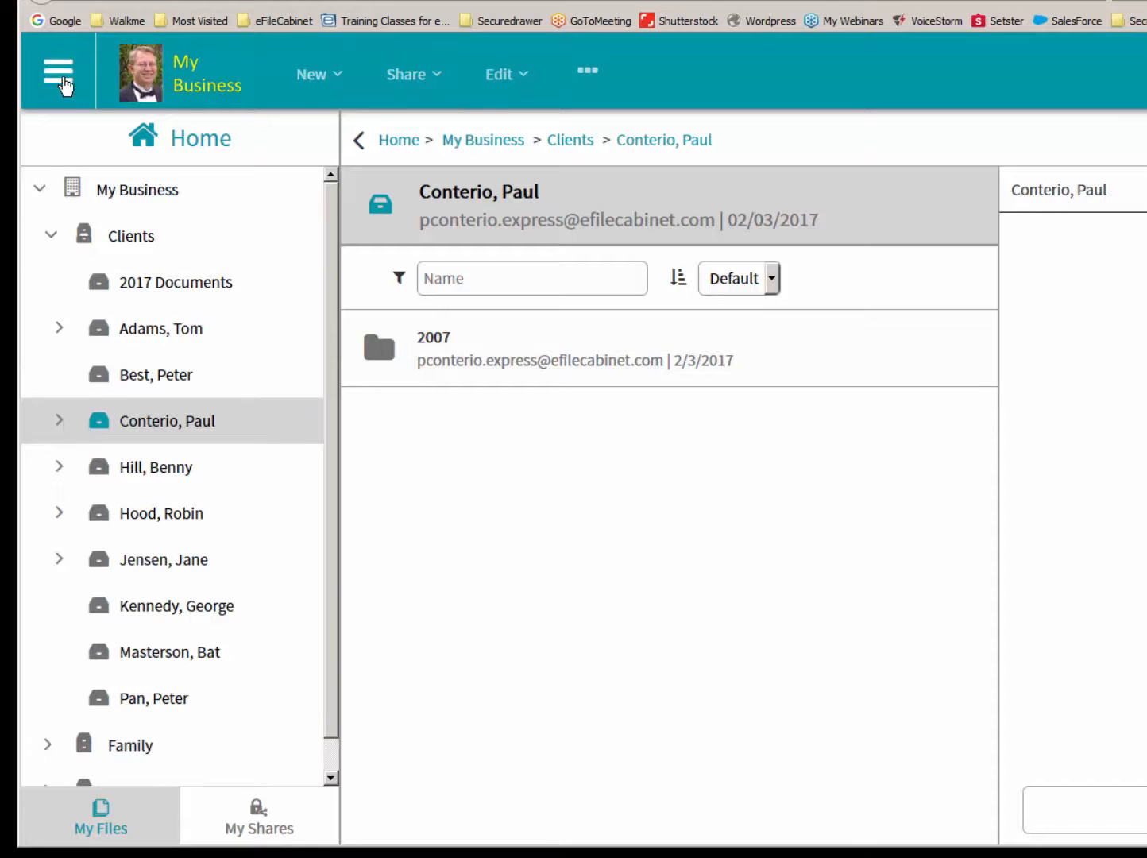
# - Open the Tax Clients Individuals template of the Accounting library for editing in the admin area and expand its 2007 folder
pyautogui.click(65, 83)
pyautogui.click(105, 249)
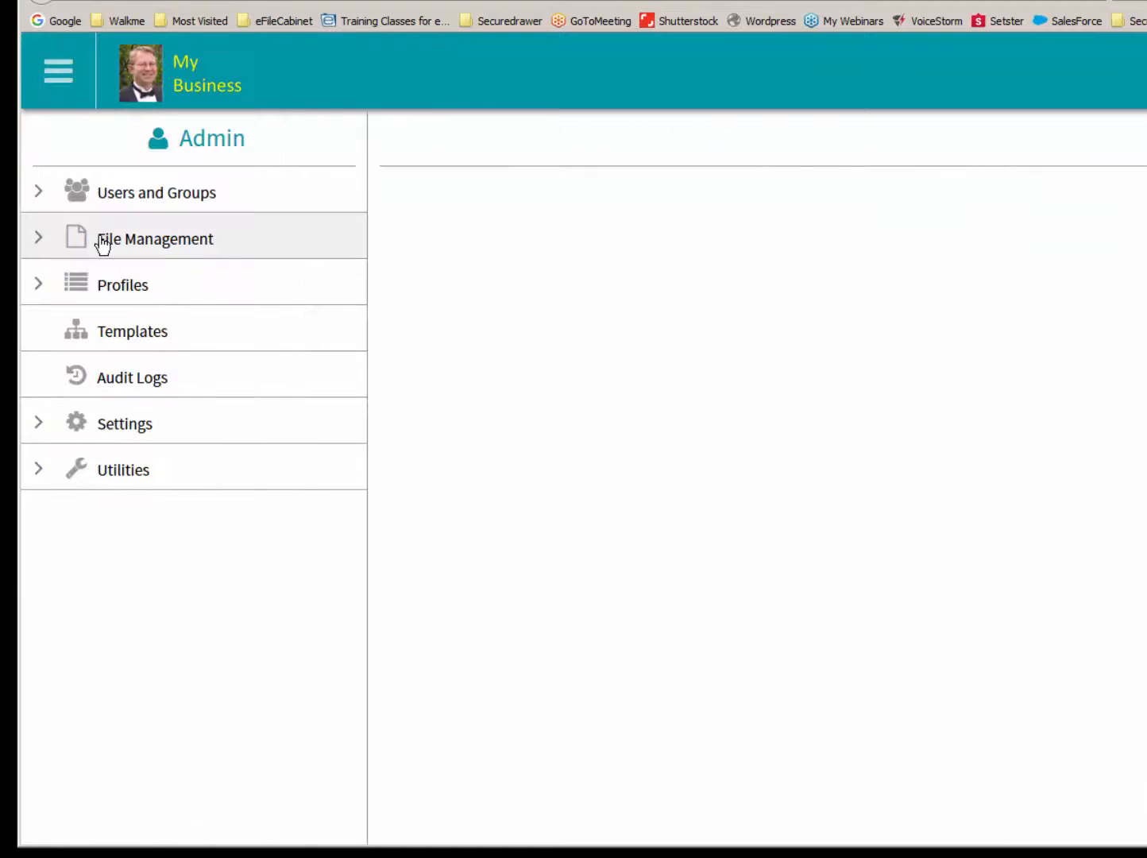
pyautogui.click(90, 328)
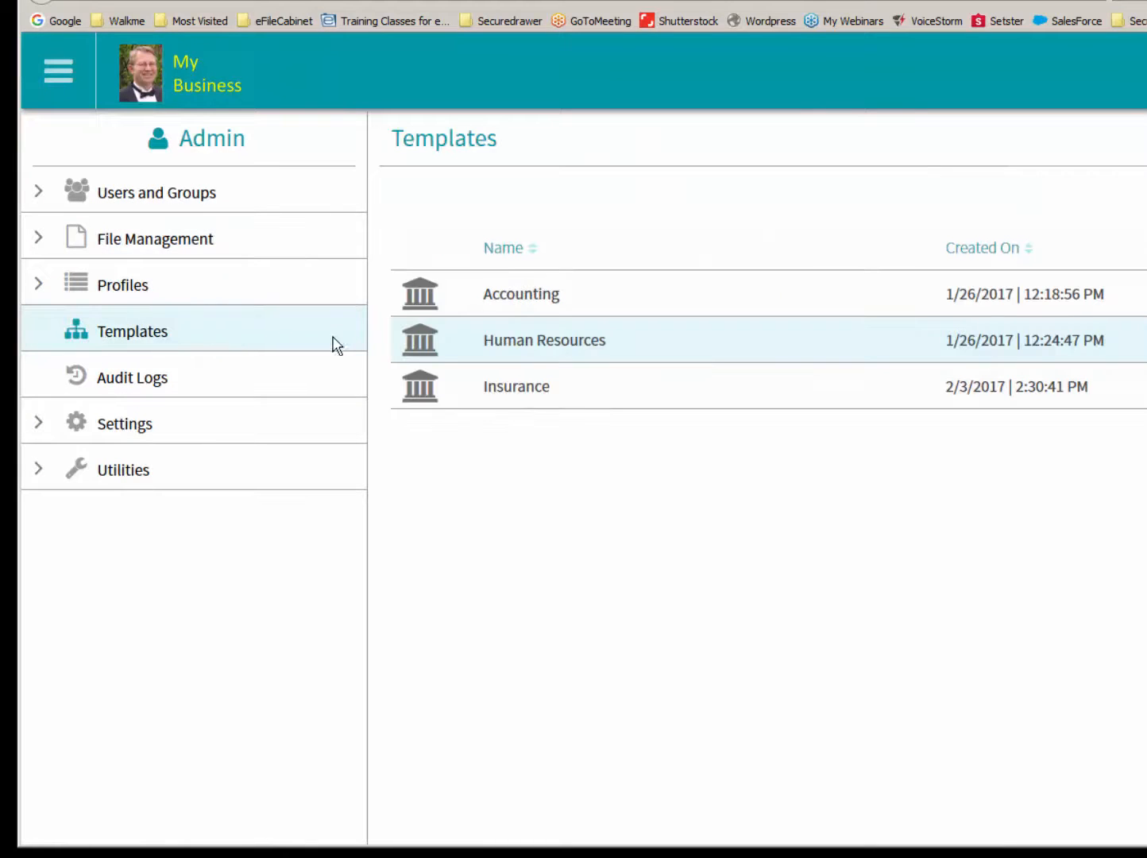
pyautogui.click(520, 297)
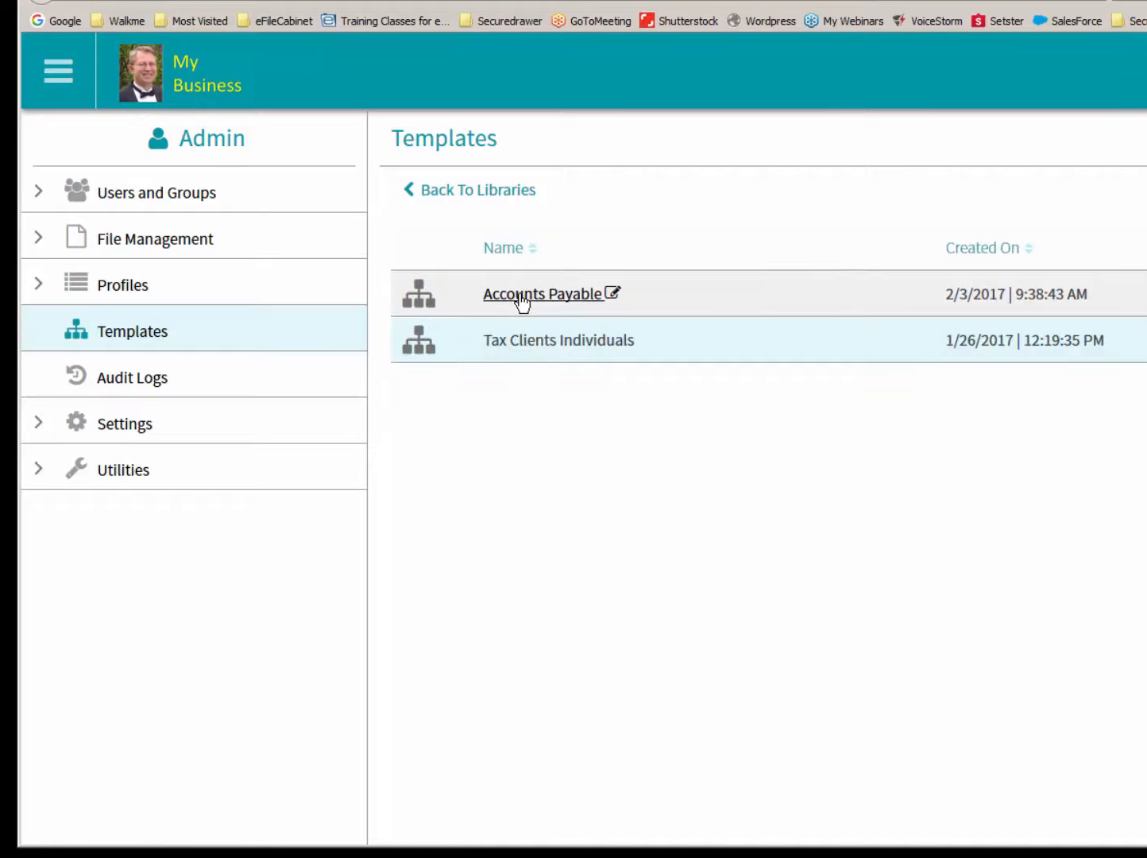
pyautogui.click(525, 347)
pyautogui.click(385, 189)
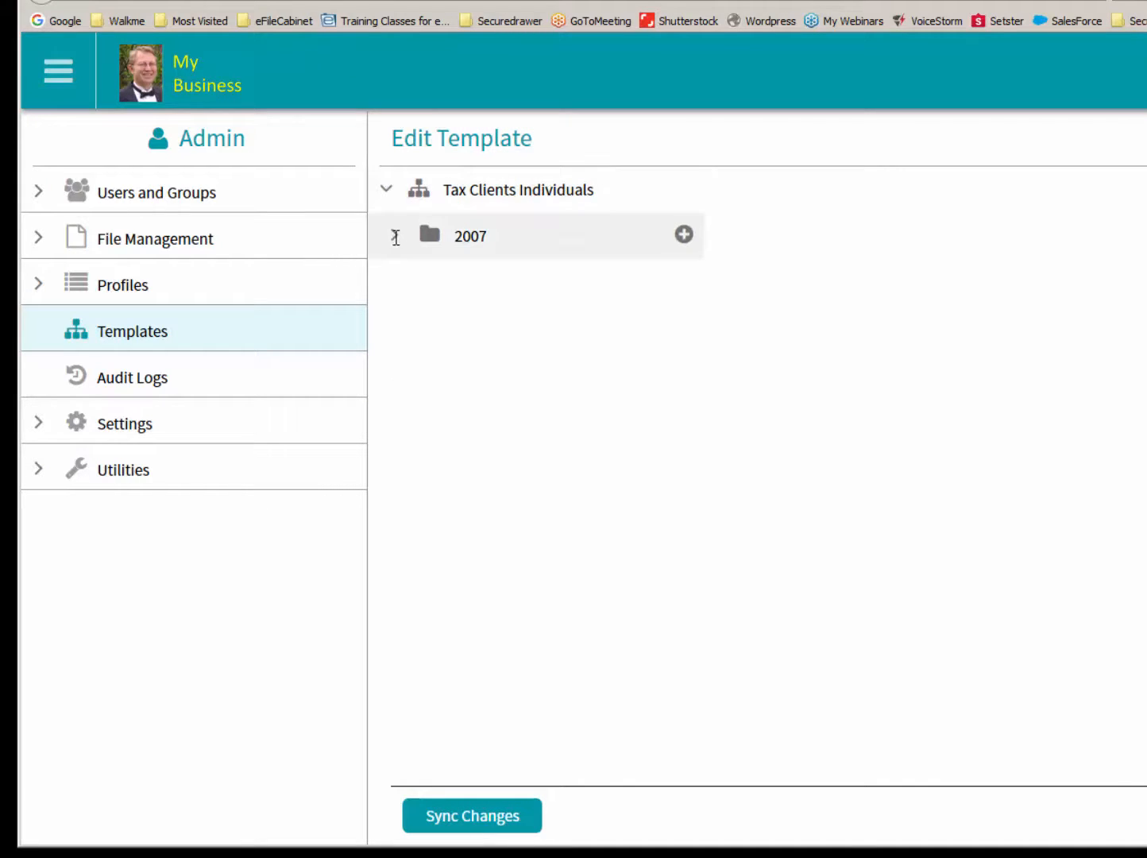
pyautogui.click(394, 233)
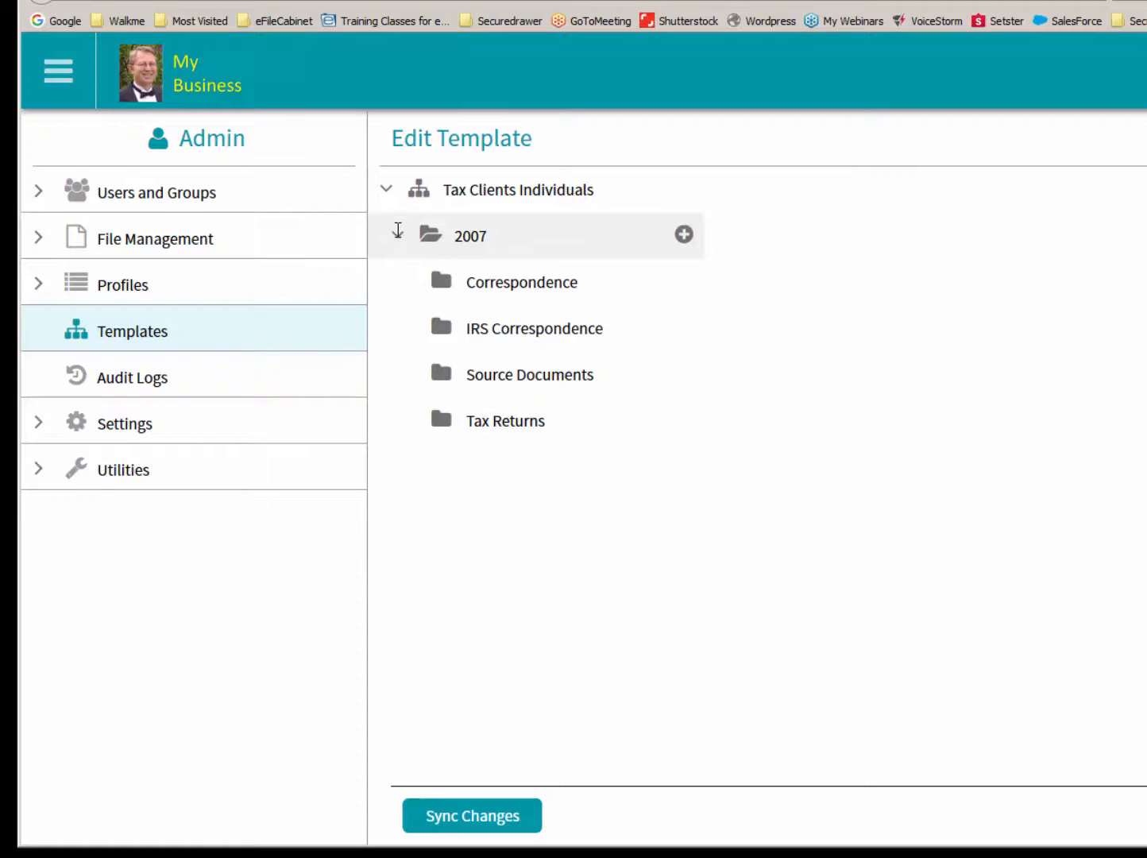
# - Rename the template's 2007 folder as 2017 and sync the changes
pyautogui.click(480, 236)
pyautogui.rightClick(475, 237)
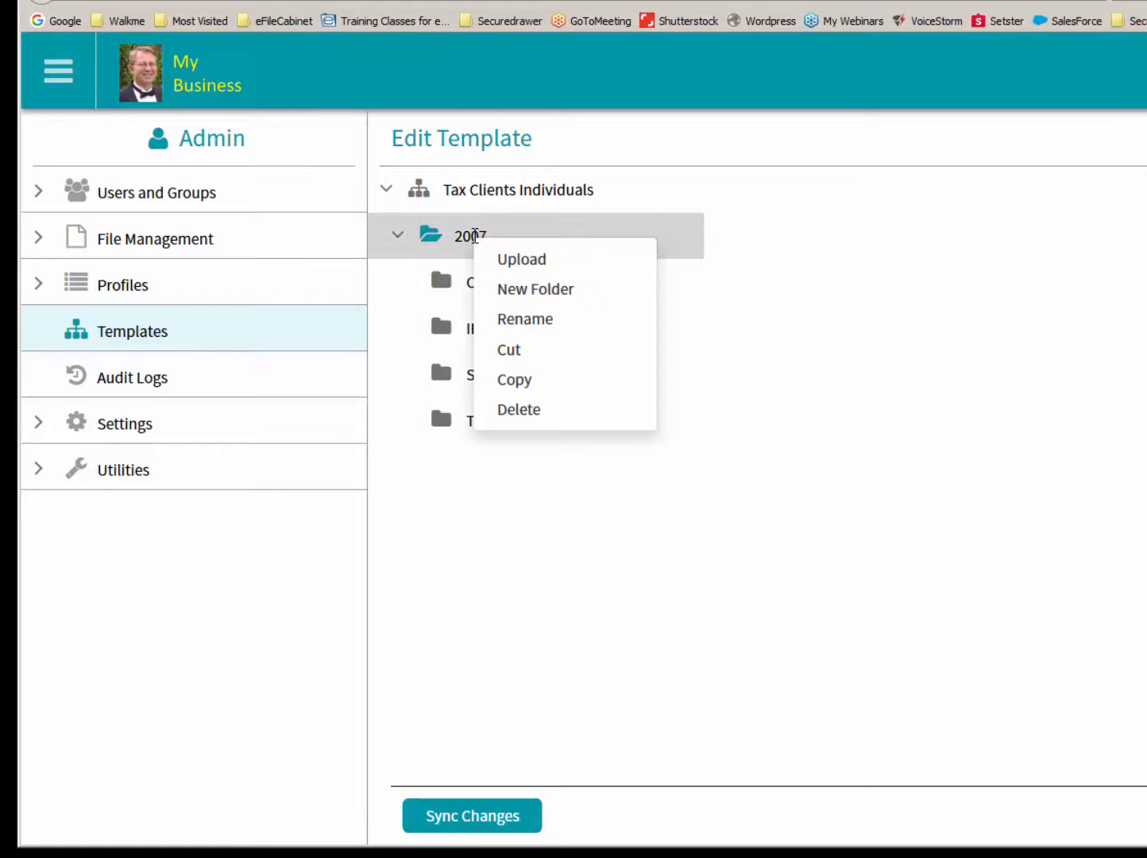
pyautogui.click(513, 319)
pyautogui.click(480, 235)
pyautogui.press('Delete')
pyautogui.write('1')
pyautogui.press('Return')
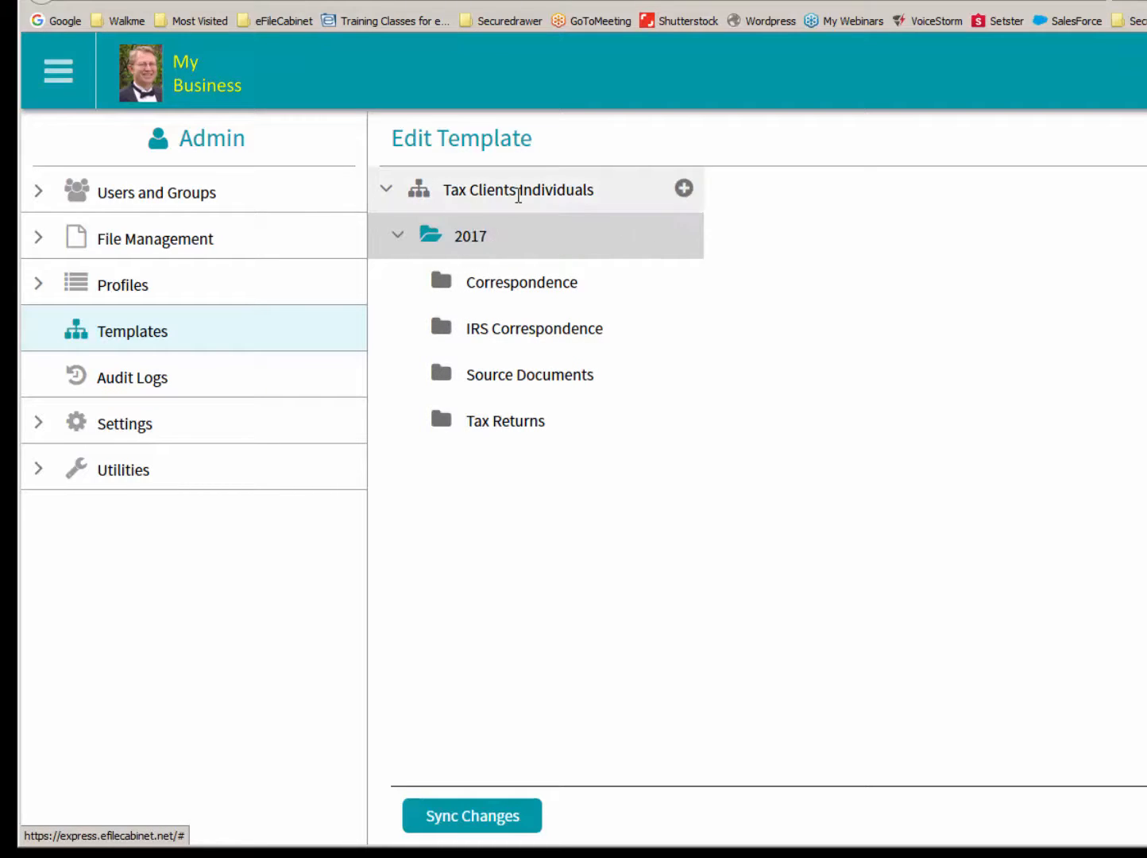
pyautogui.click(472, 823)
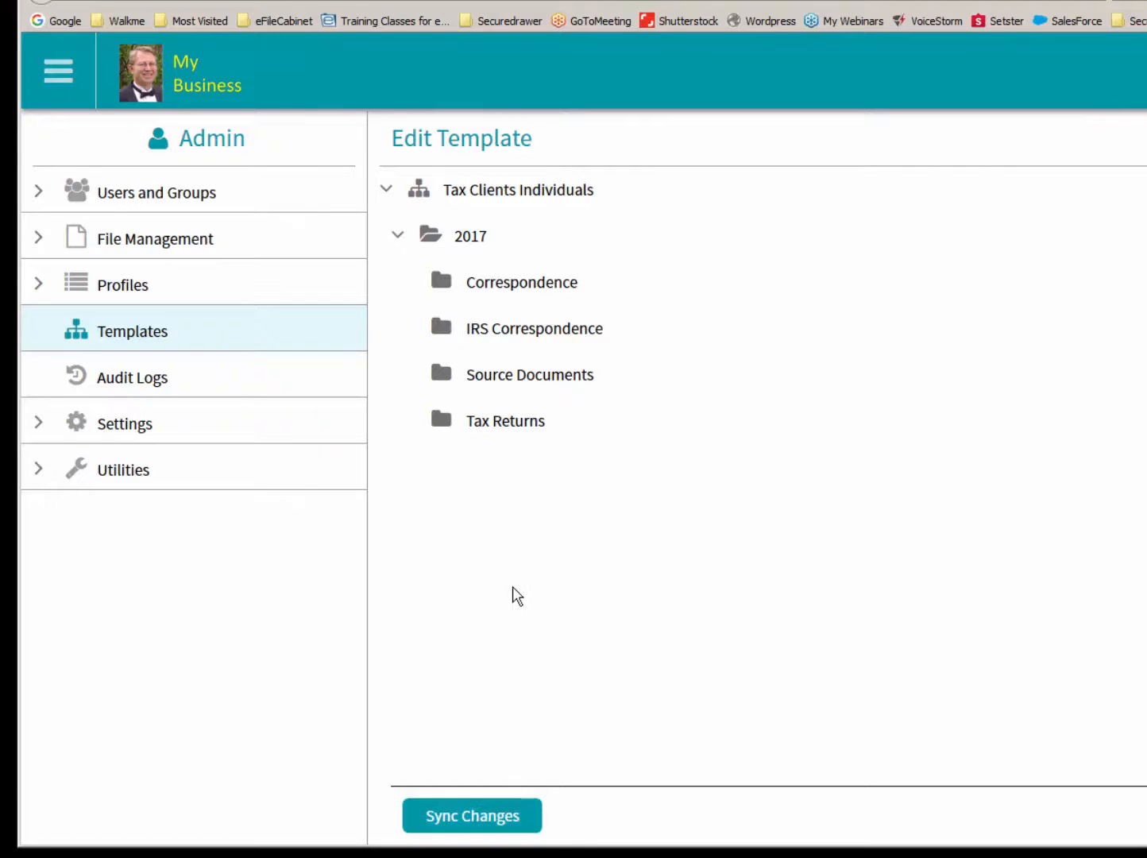
# - Return to the home view, reload the page and expand the fourth drawer of the Clients cabinet to check its year folder
pyautogui.click(67, 79)
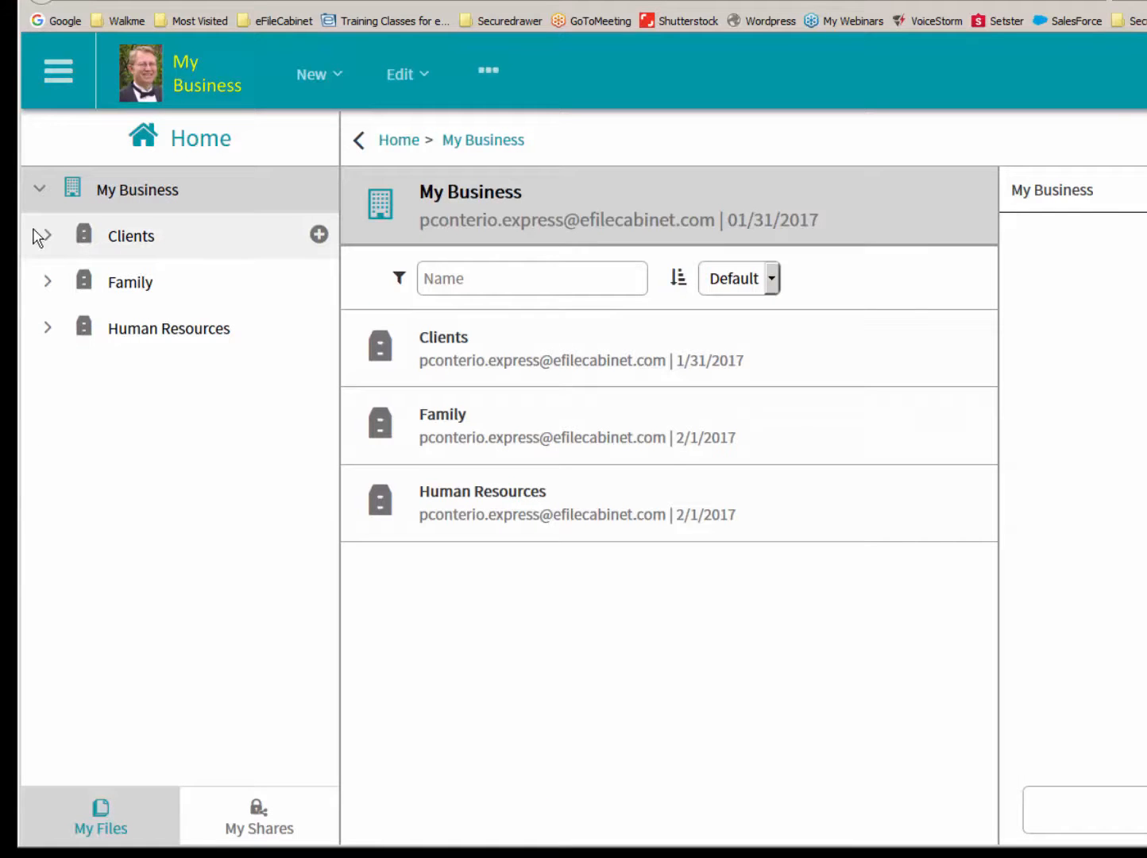
pyautogui.click(47, 236)
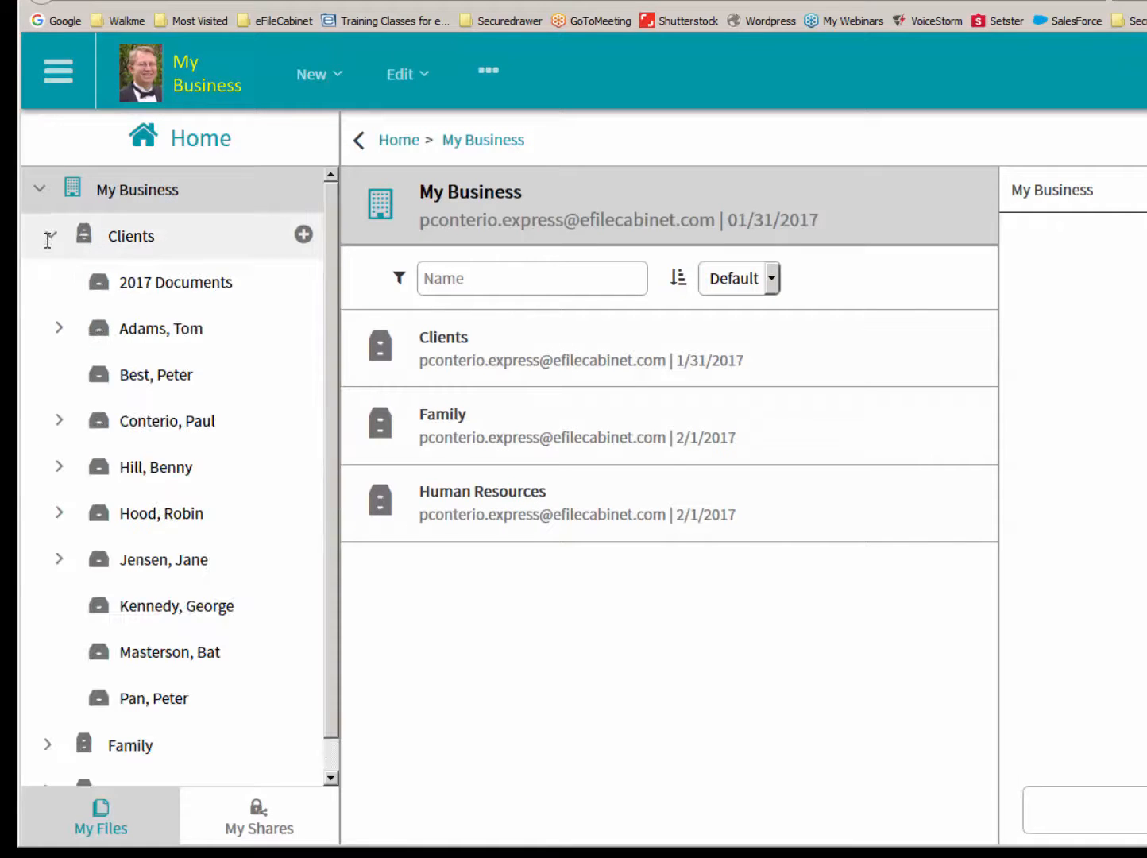
pyautogui.click(60, 421)
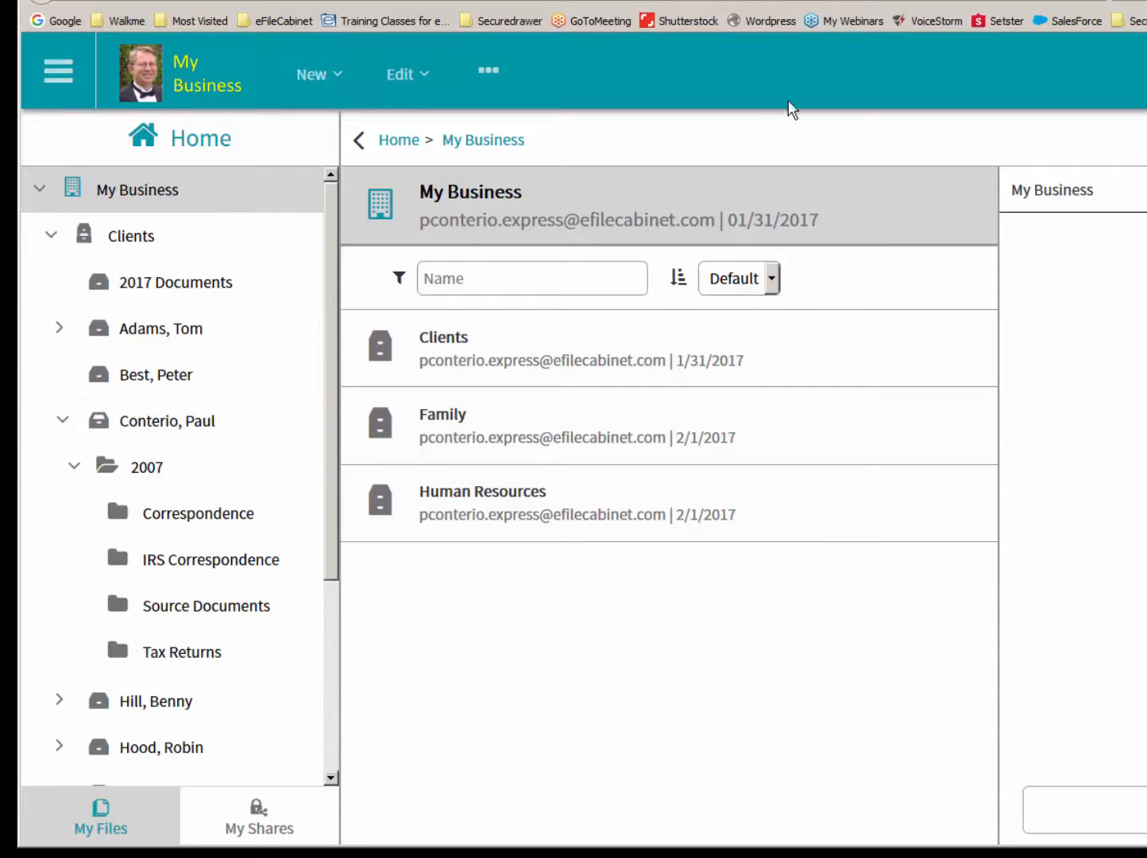
pyautogui.click(1094, 1)
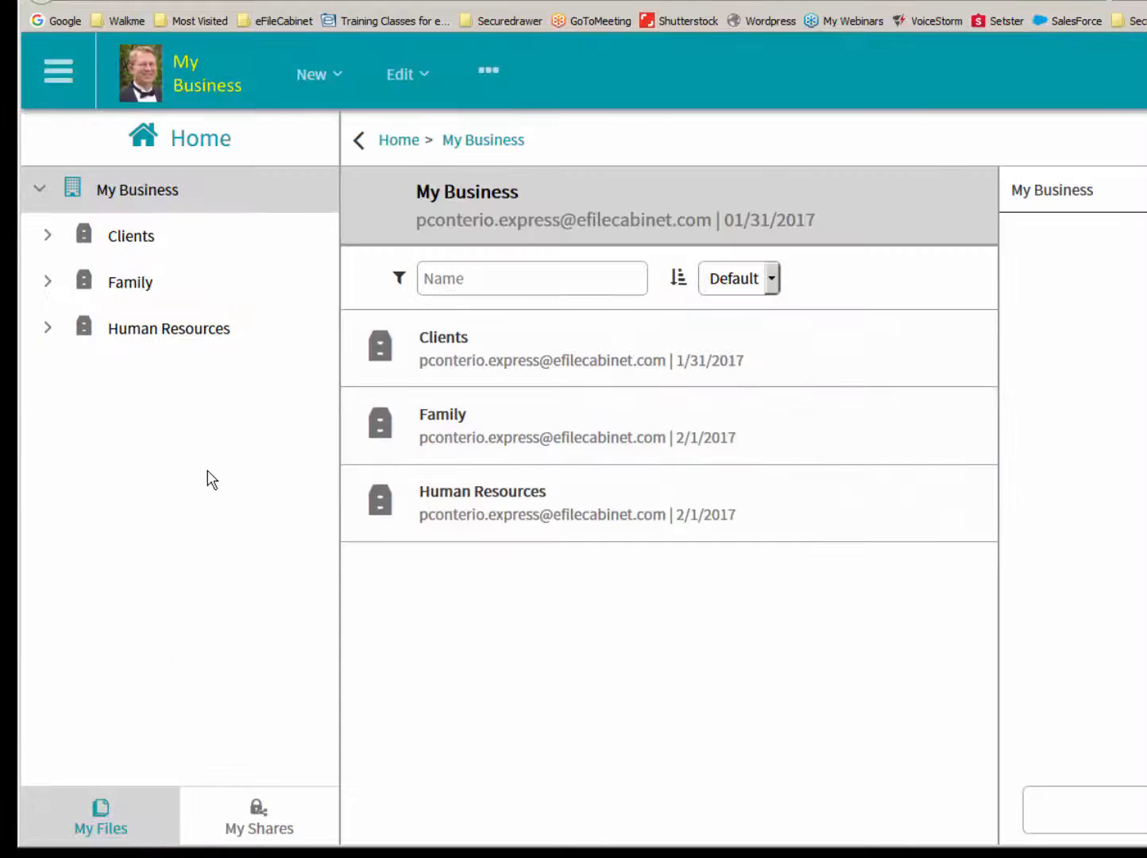
pyautogui.click(48, 236)
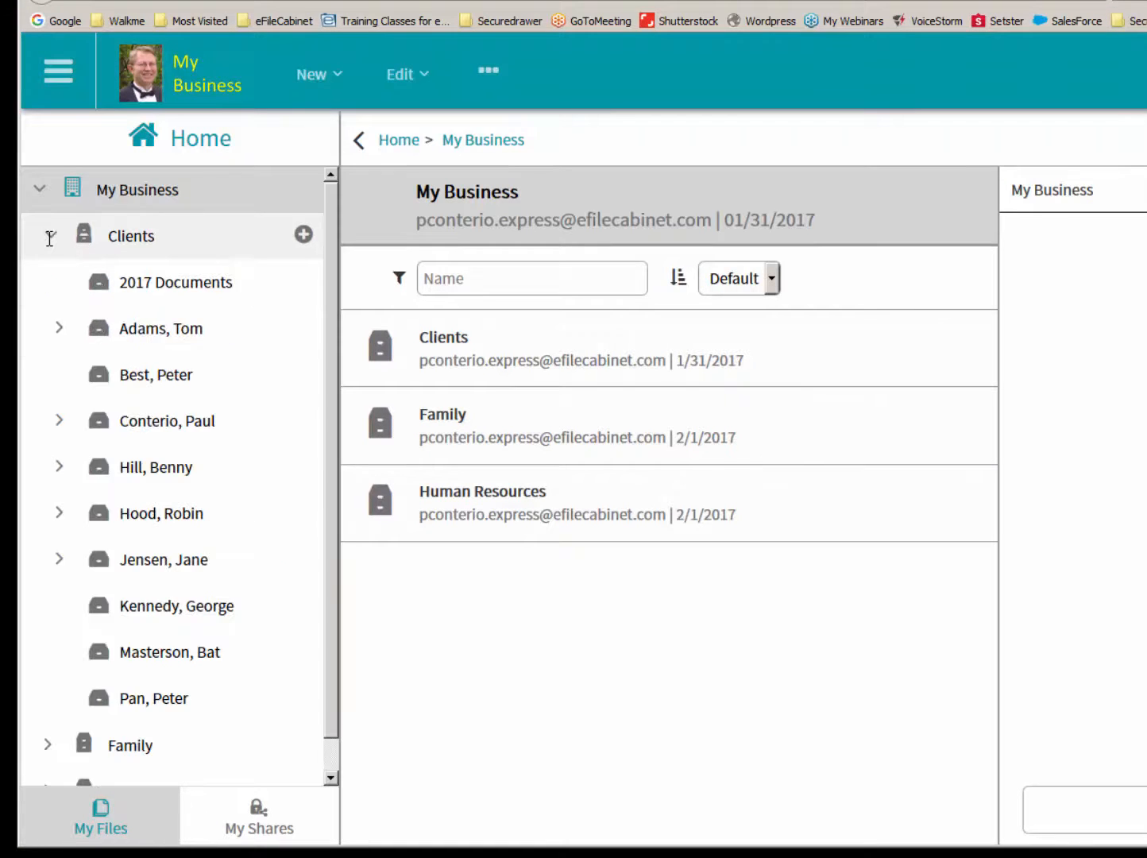
pyautogui.click(59, 420)
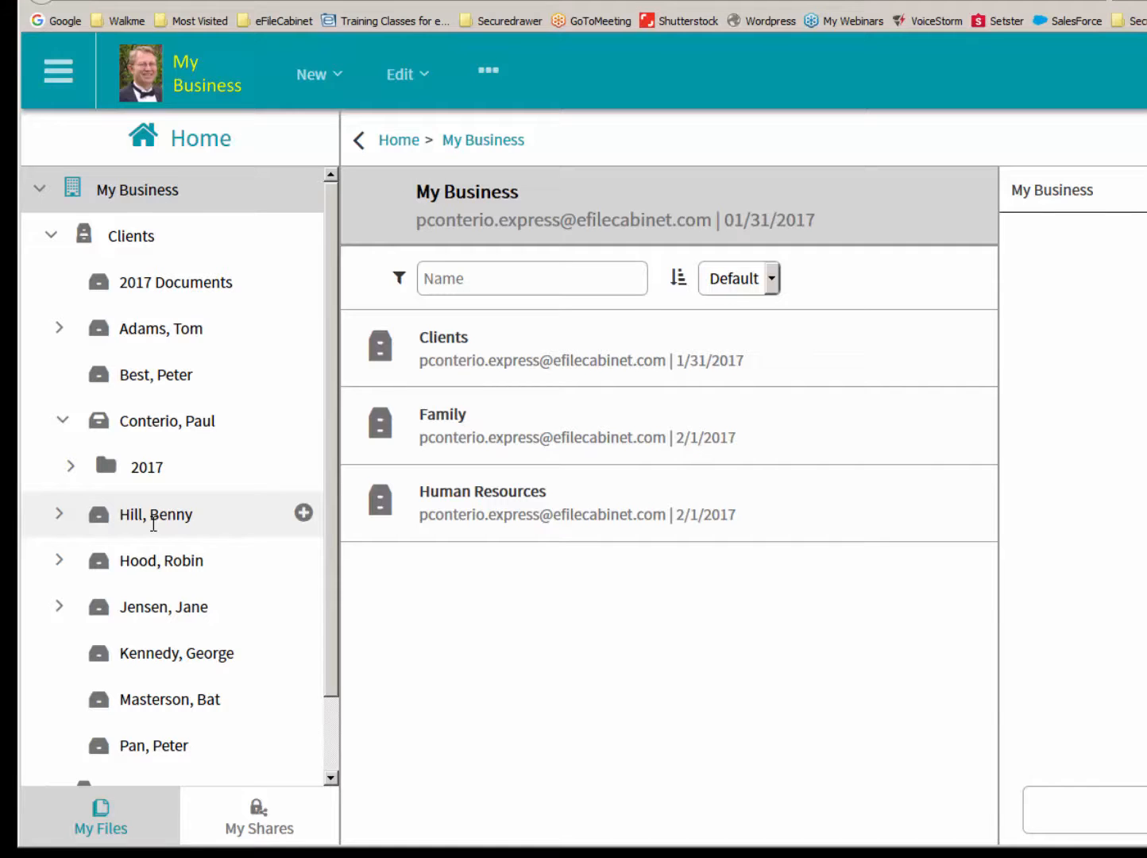
# - Mass apply the Tax Clients Individuals template from the Accounting library to the drawers of the Clients cabinet
pyautogui.click(109, 240)
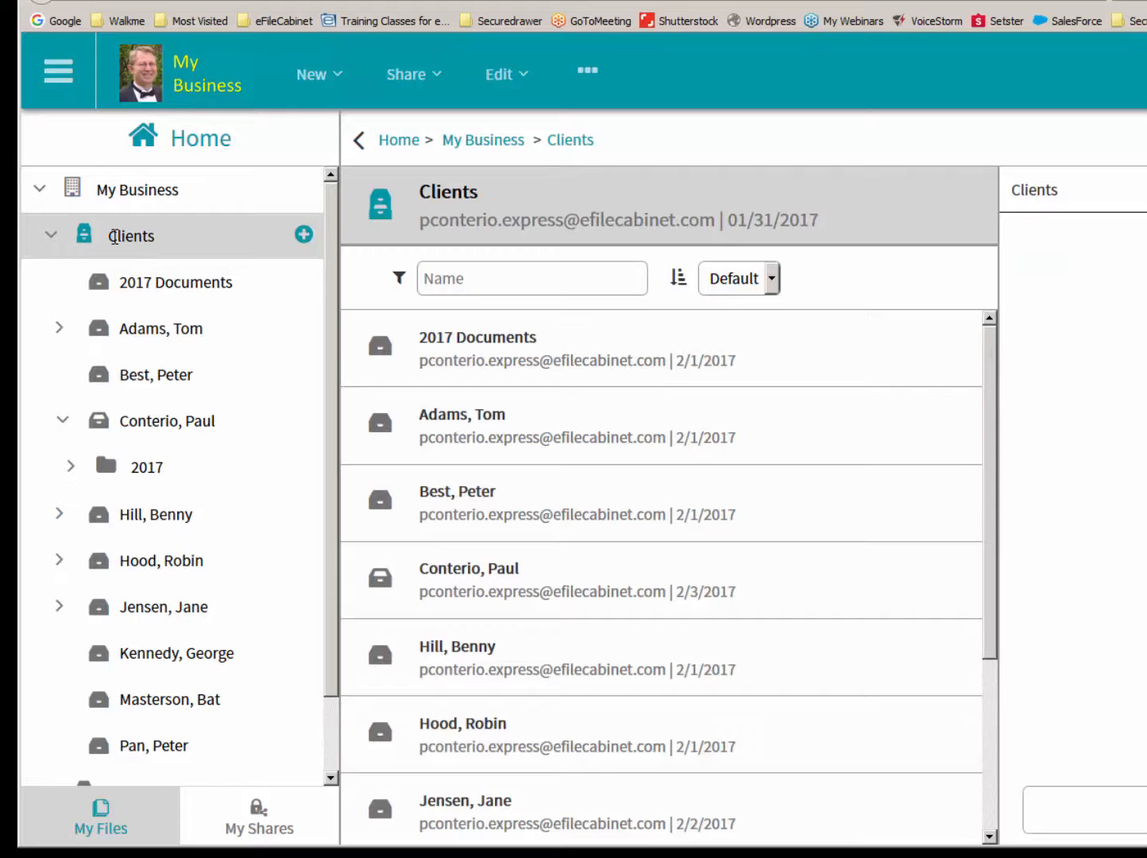
pyautogui.rightClick(114, 237)
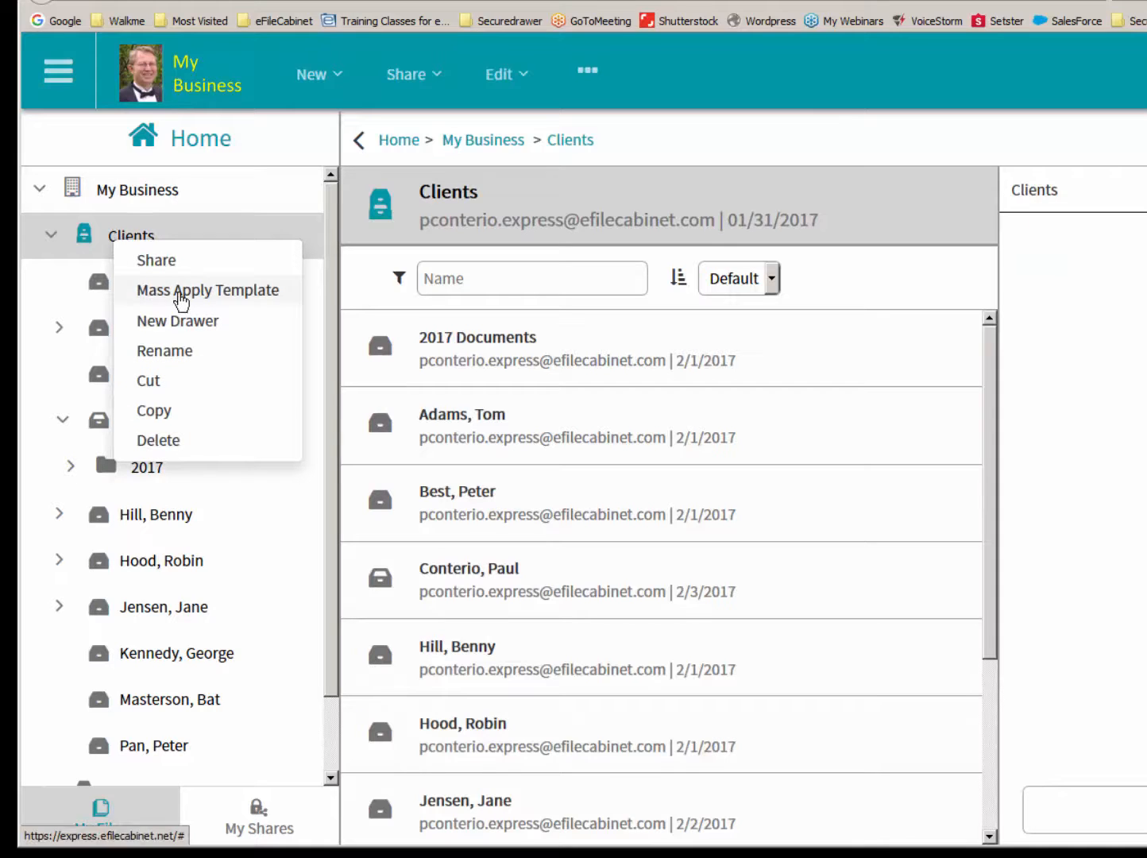
pyautogui.click(181, 298)
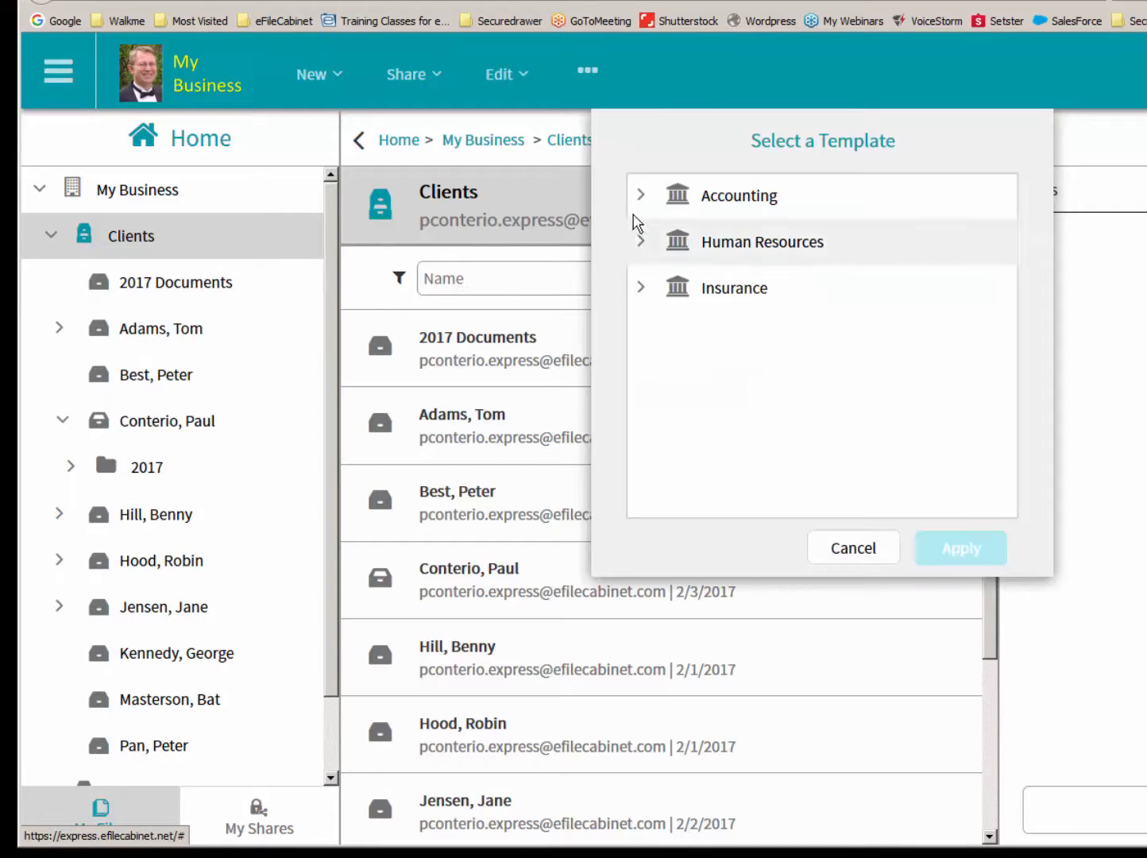
pyautogui.click(644, 197)
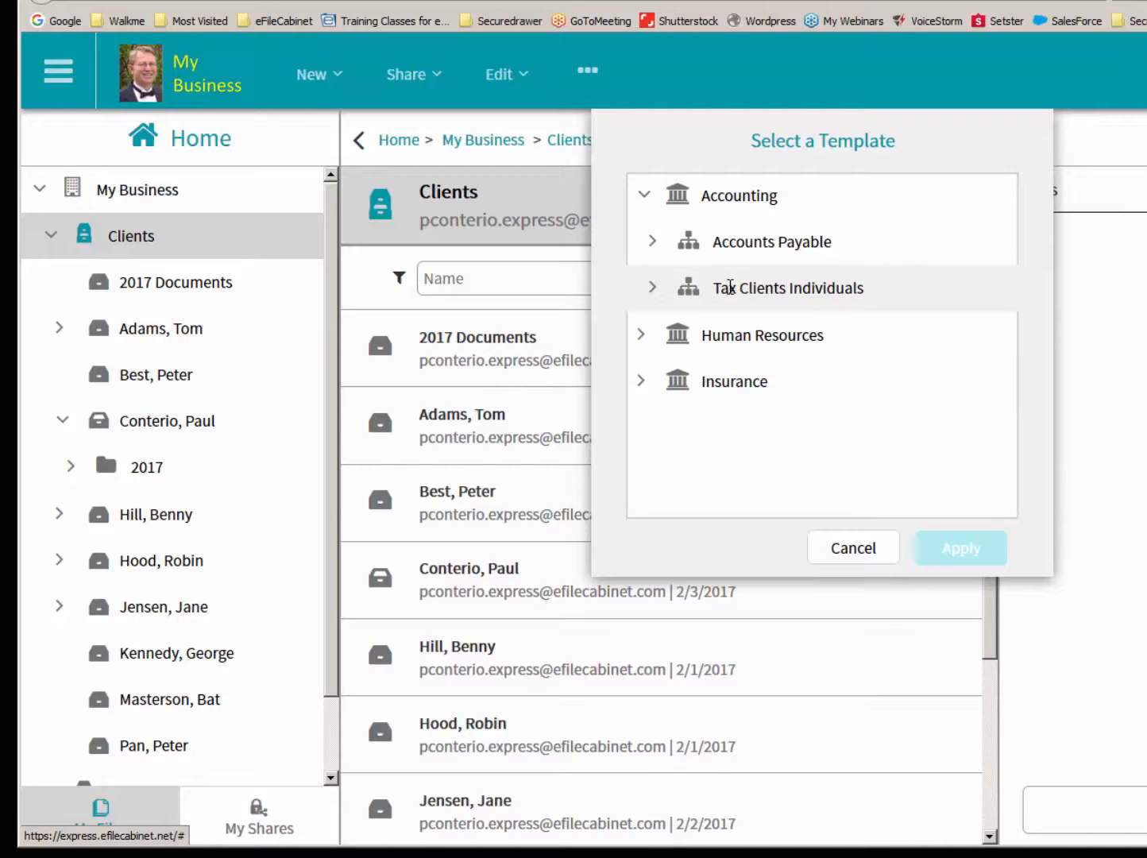
pyautogui.click(729, 287)
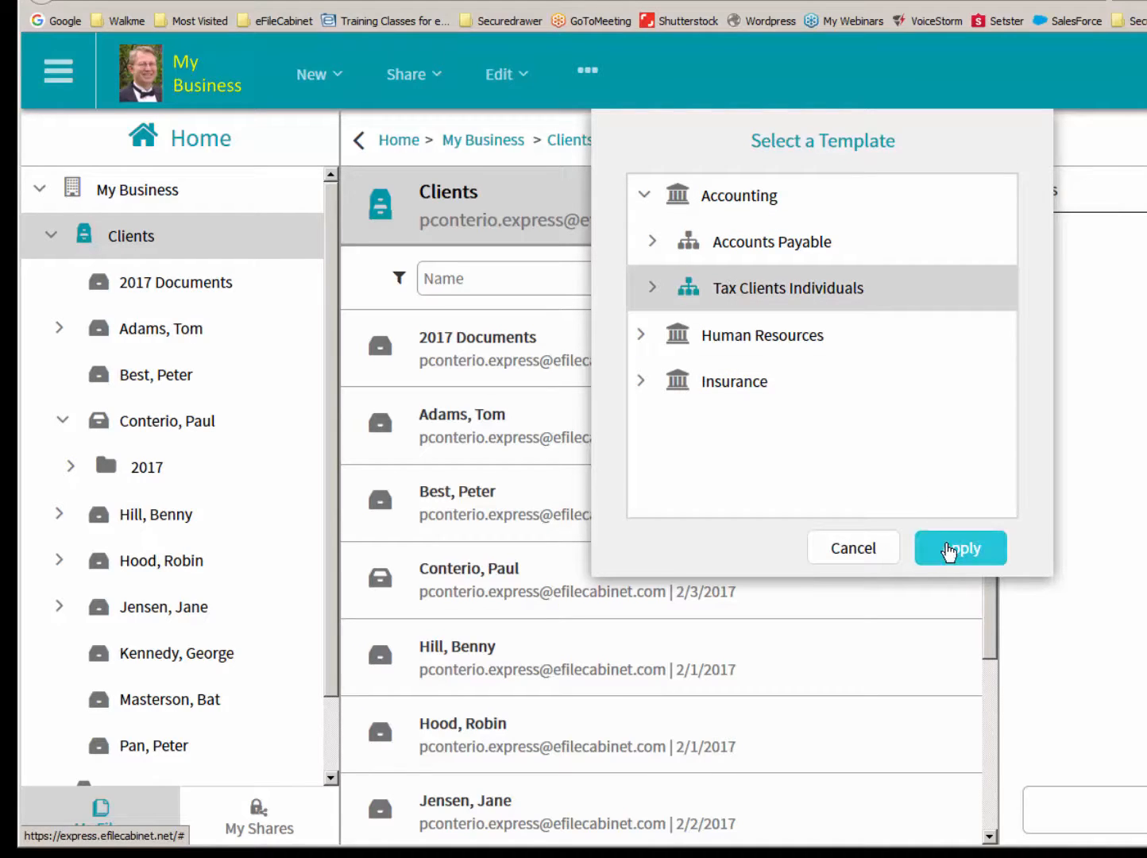
pyautogui.click(949, 551)
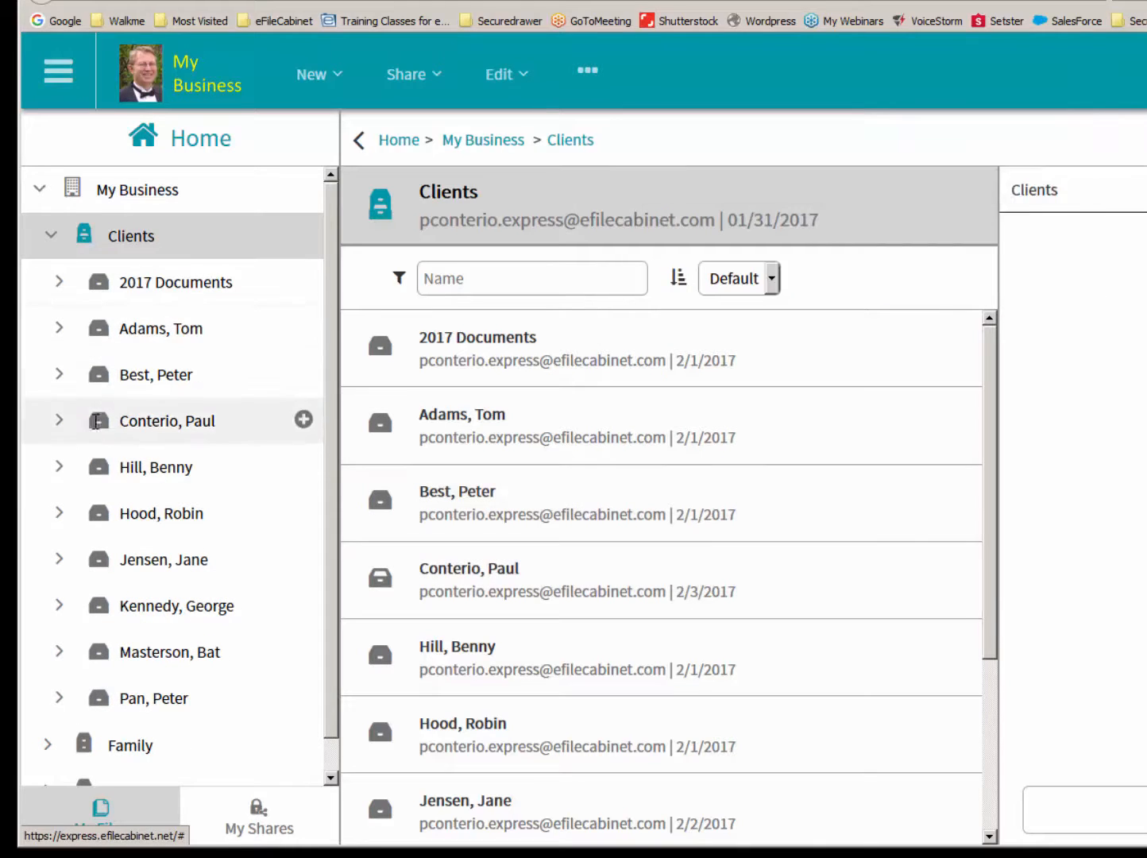
# - Expand the last drawer of the Clients cabinet and its 2017 folder to examine the subfolders
pyautogui.scroll(-1, 326, 440)
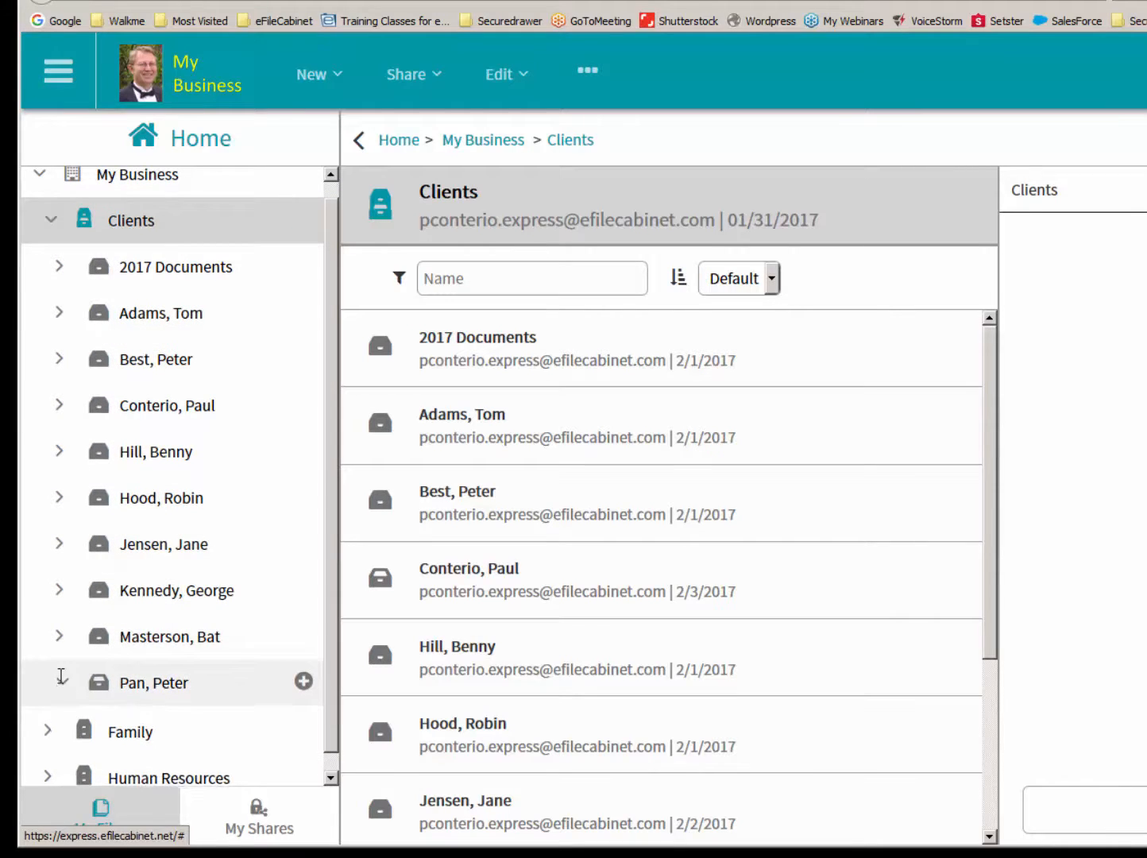
pyautogui.click(61, 679)
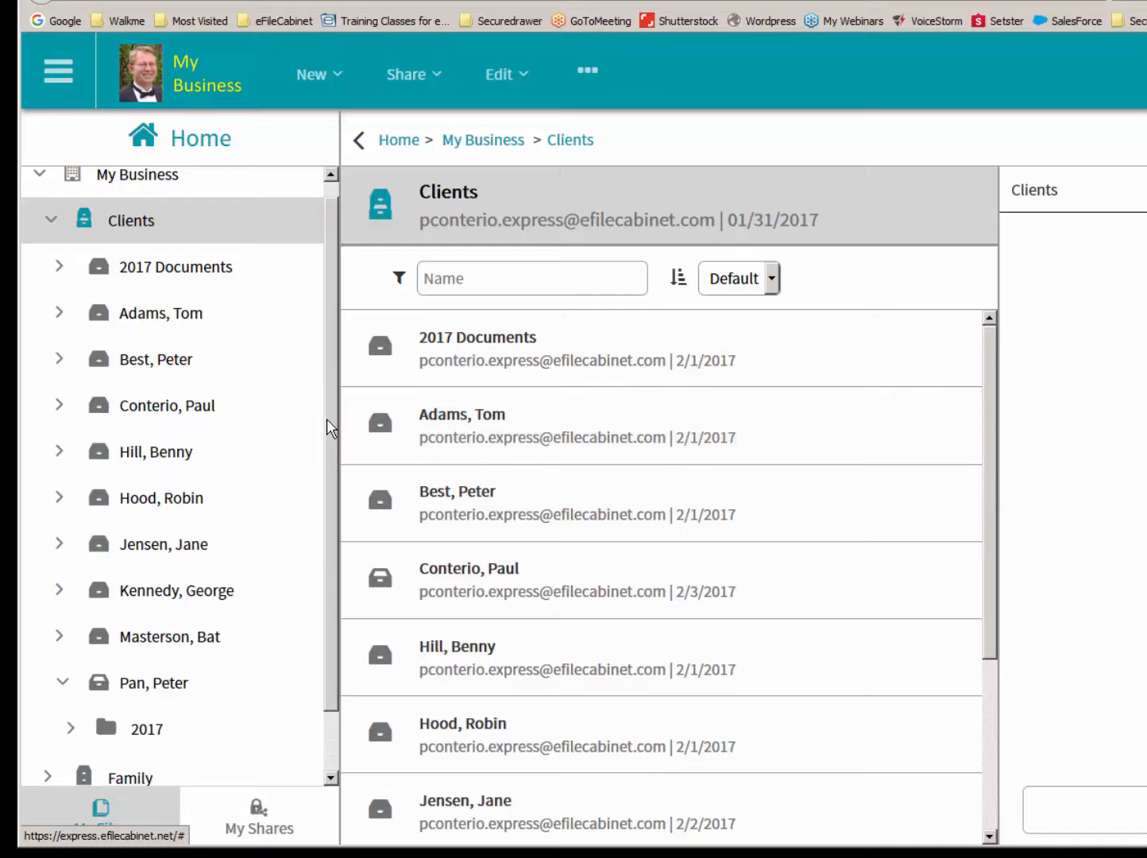
pyautogui.scroll(-1, 328, 420)
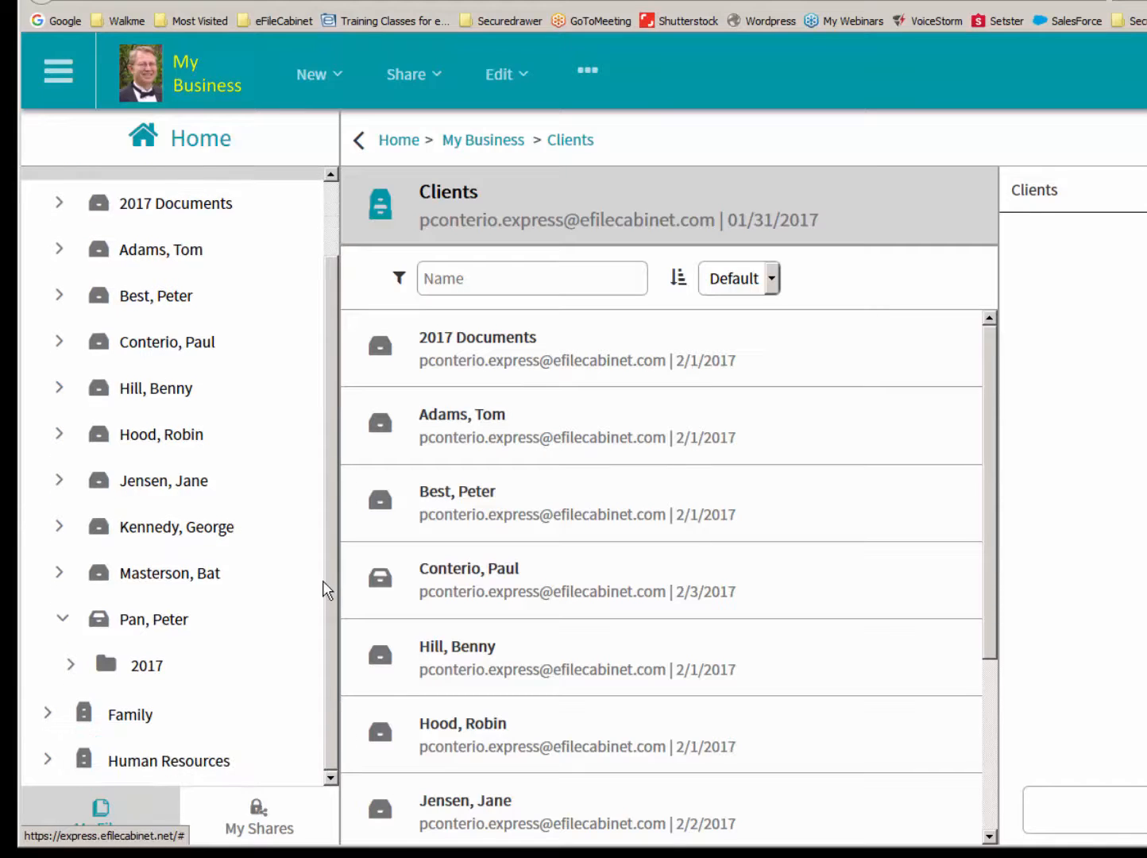
pyautogui.click(72, 664)
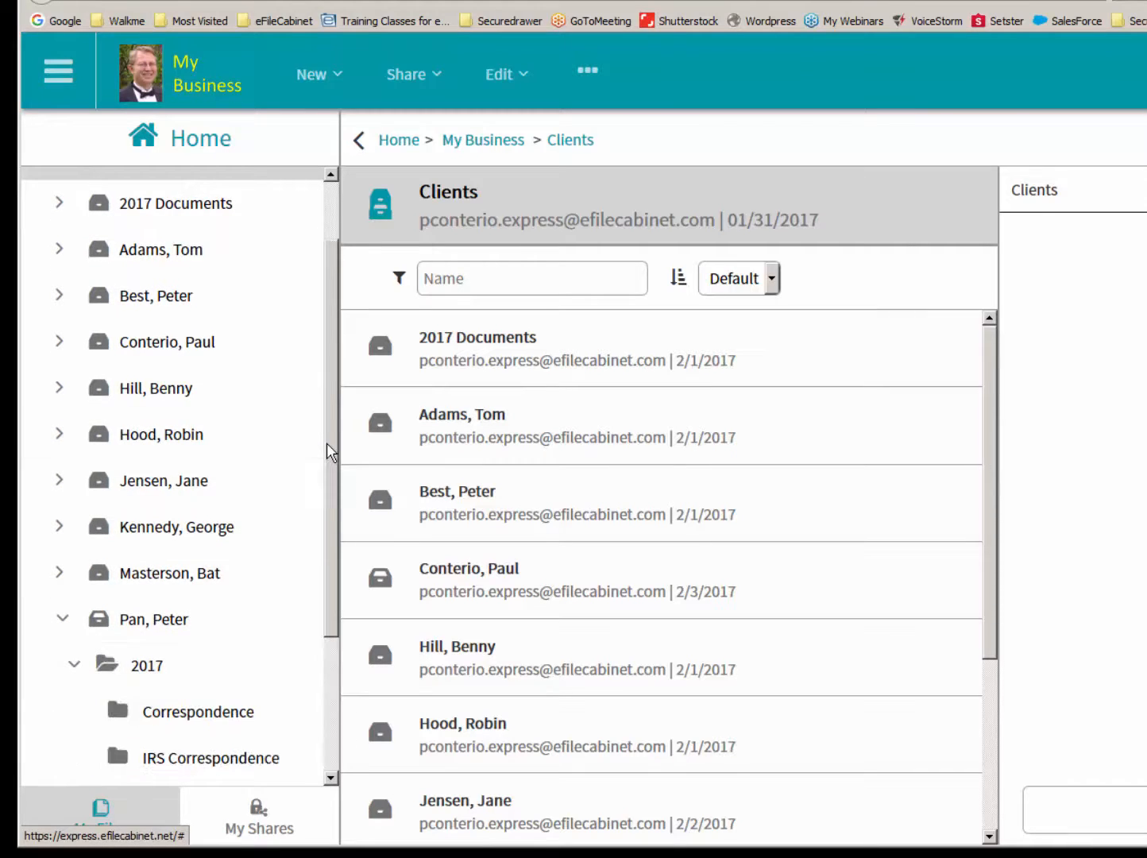
pyautogui.scroll(-3, 328, 451)
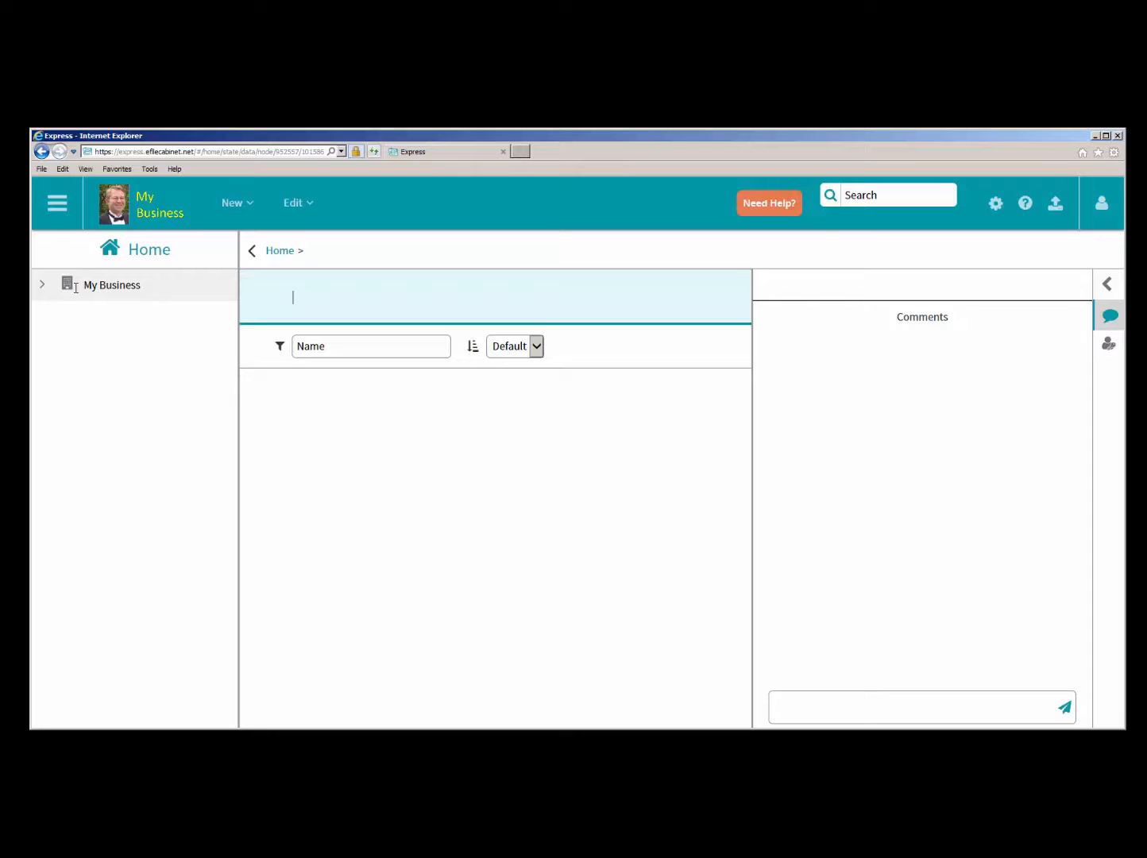
# - Check the signed-in account in the Internet Explorer session, view its User Settings, and leave them without changes
pyautogui.click(1101, 206)
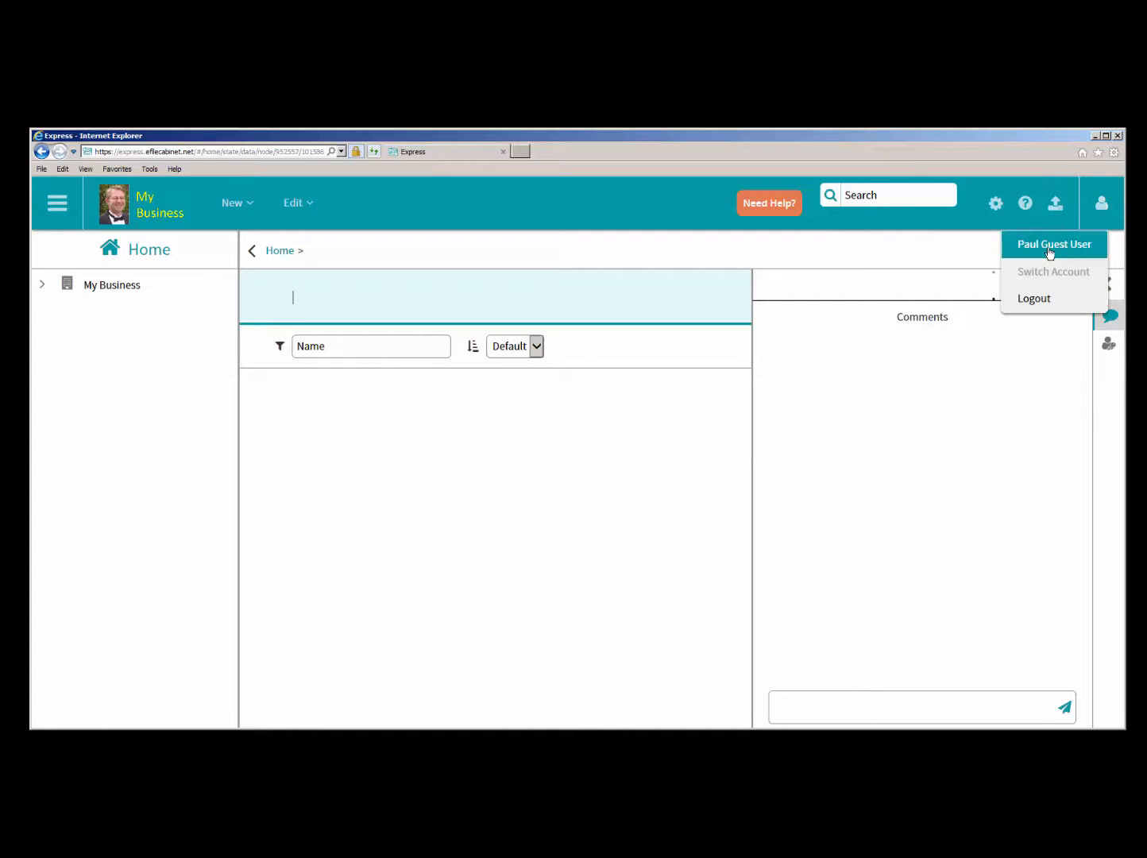
pyautogui.click(921, 401)
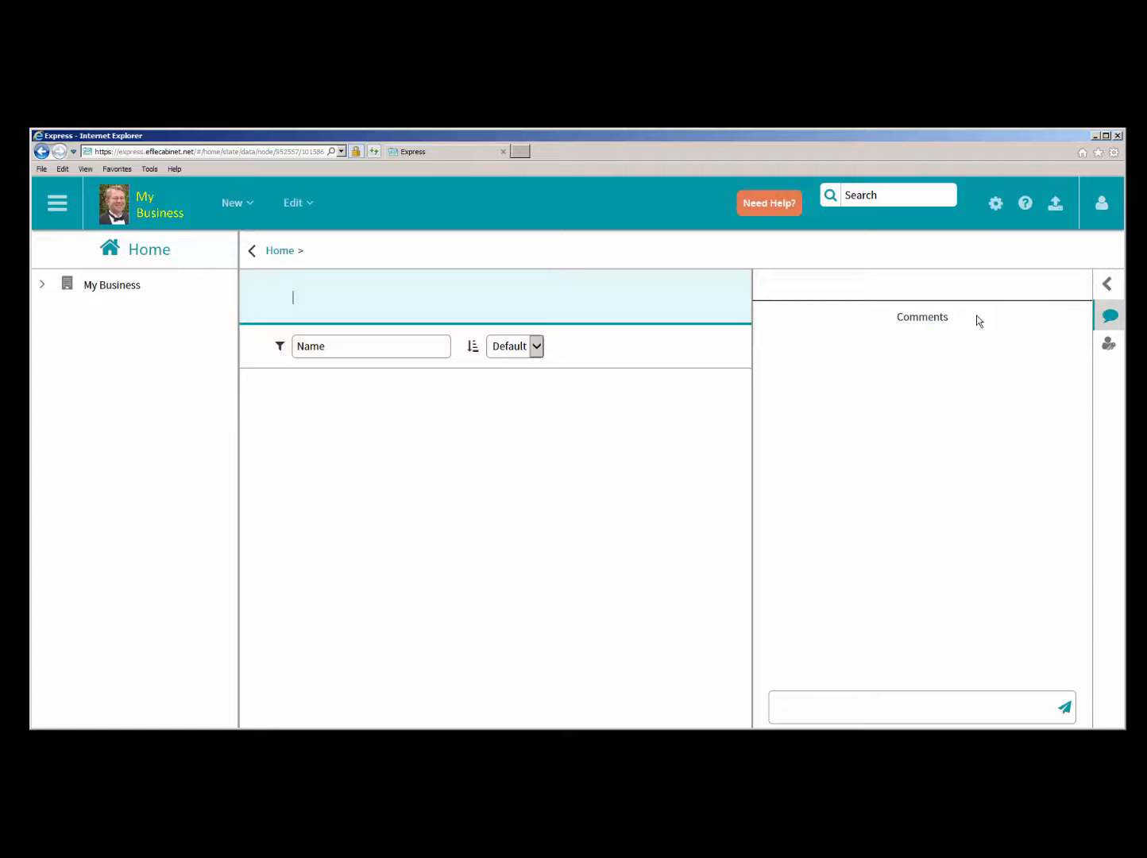
pyautogui.click(993, 207)
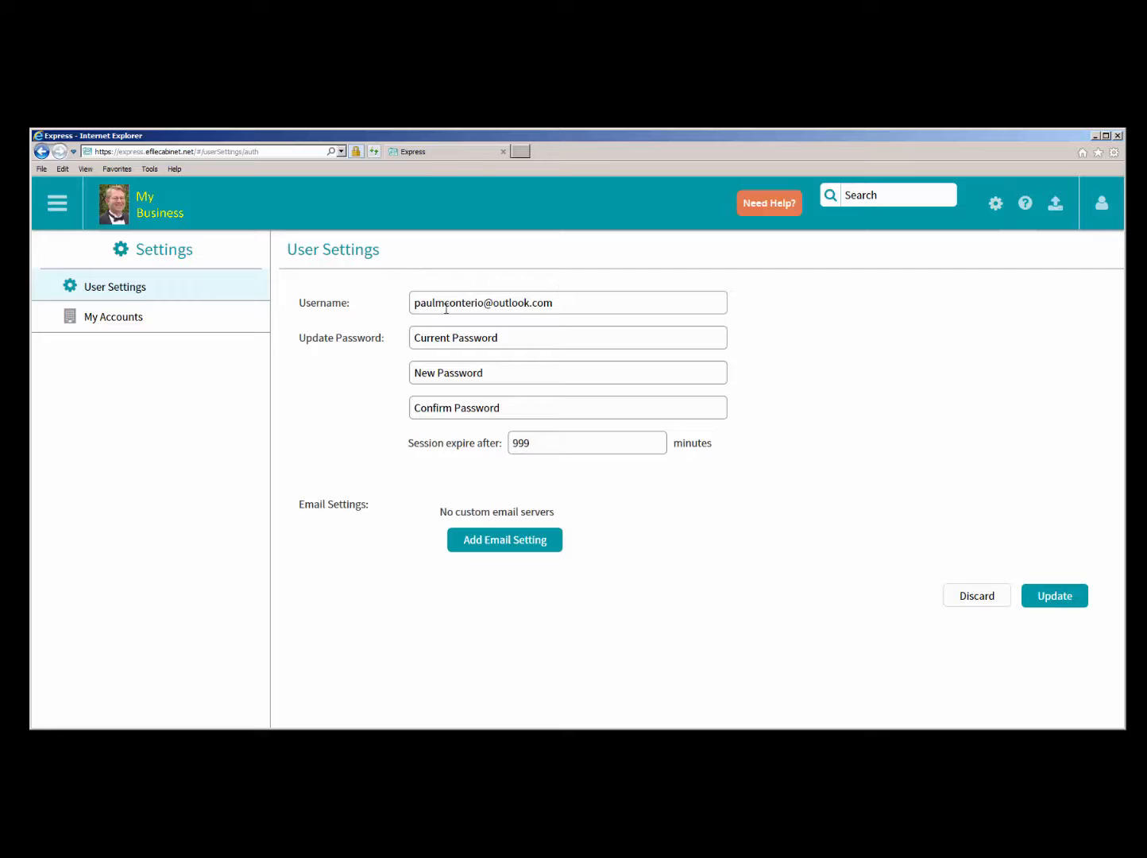
pyautogui.click(126, 208)
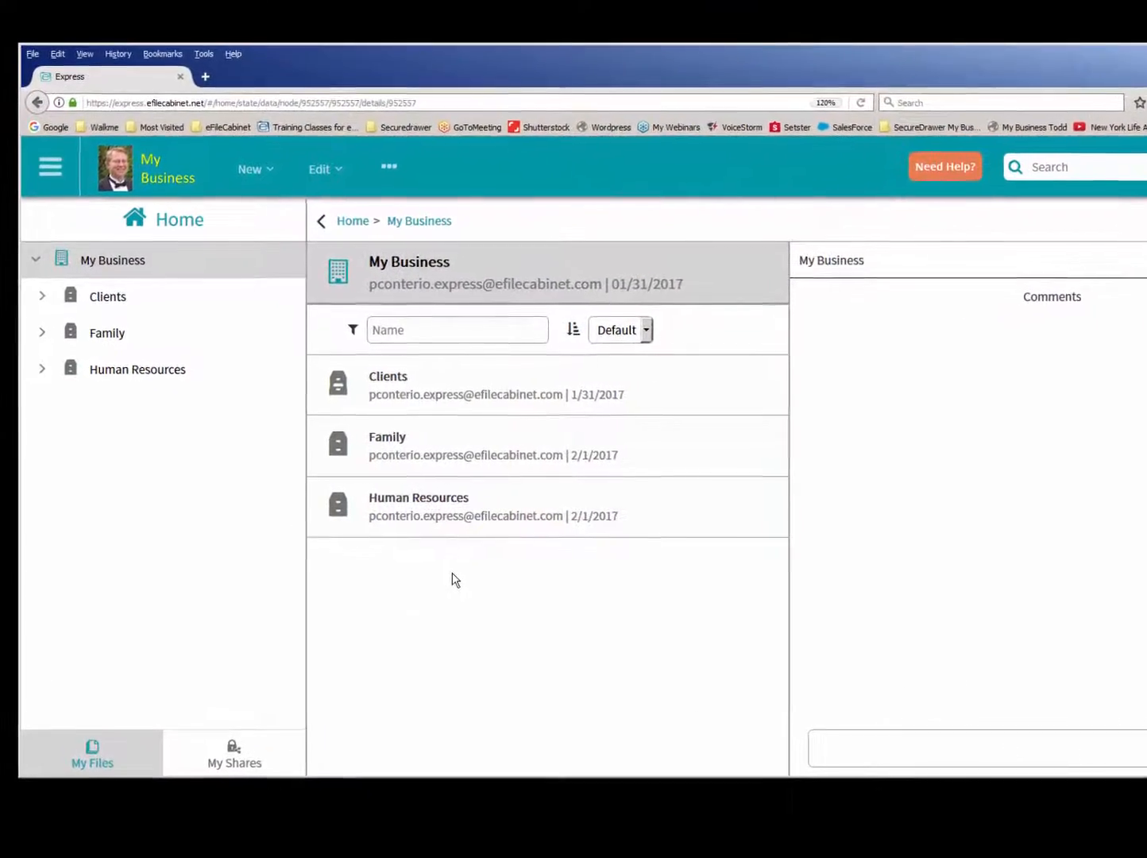
# - Switch back to the Firefox session and open the Users list under Users and Groups in the admin area
pyautogui.click(56, 129)
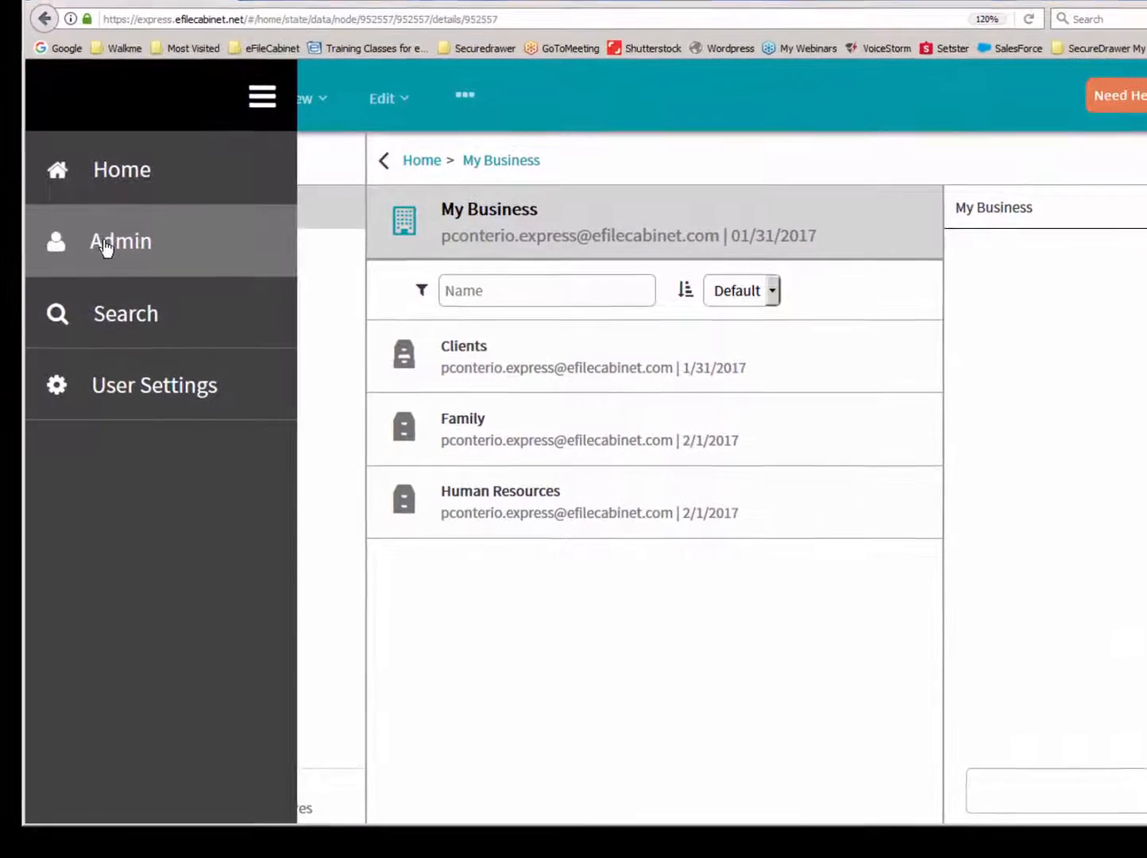
pyautogui.click(97, 264)
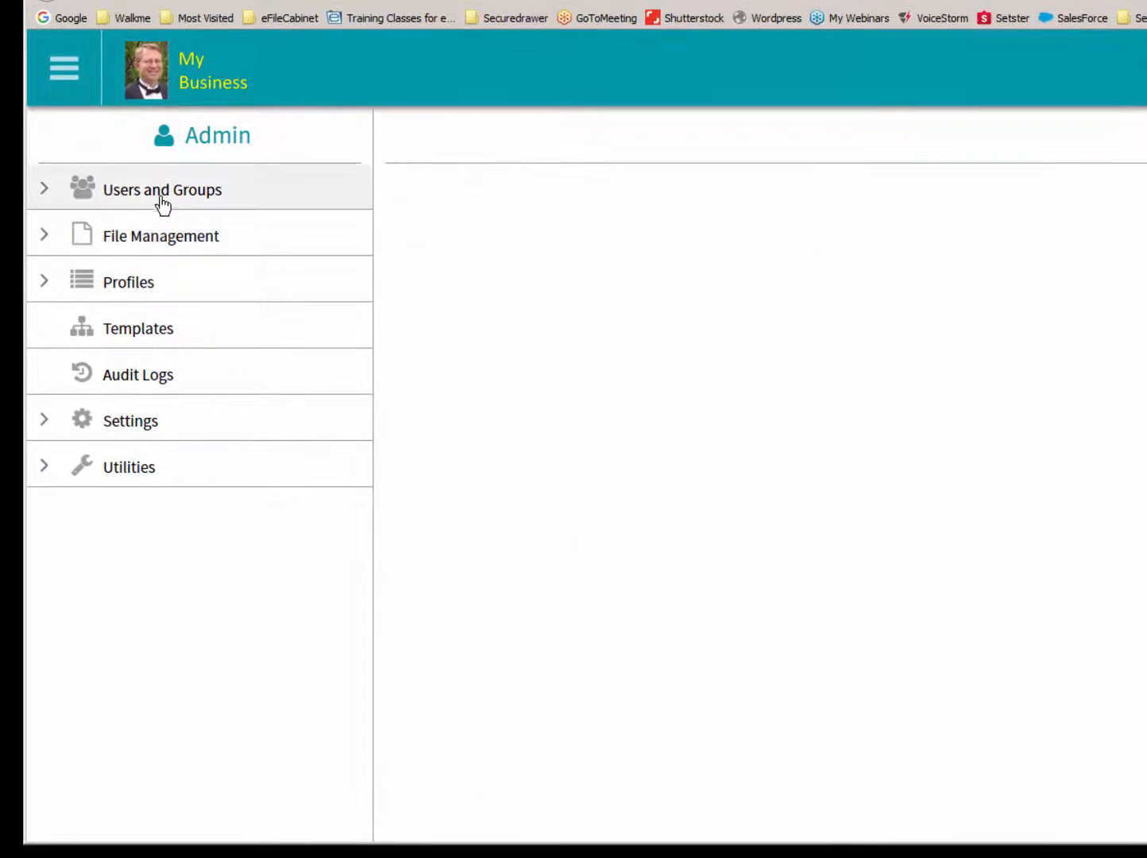
pyautogui.click(163, 198)
pyautogui.moveTo(727, 307)
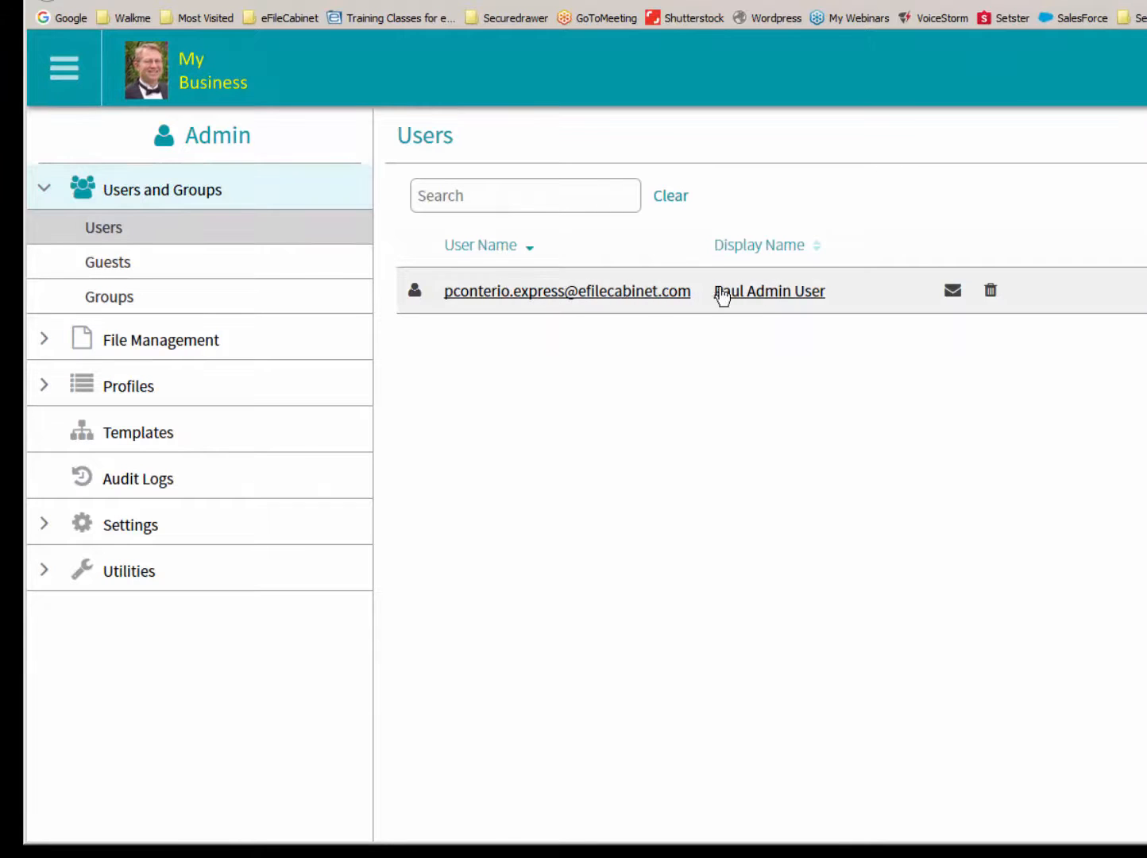
# - Search the Guests list by the guest's first name and open the guest's record to examine its groups and item permissions
pyautogui.click(191, 264)
pyautogui.click(500, 199)
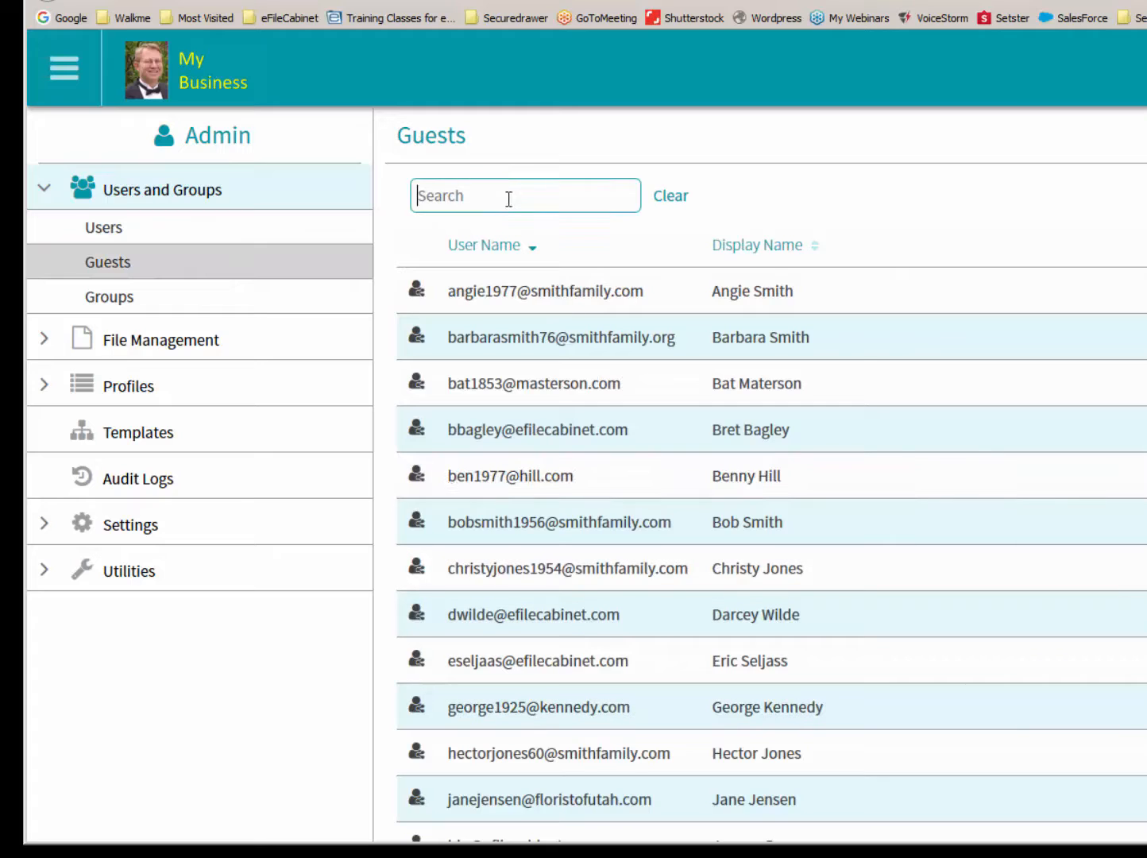
pyautogui.write('paul')
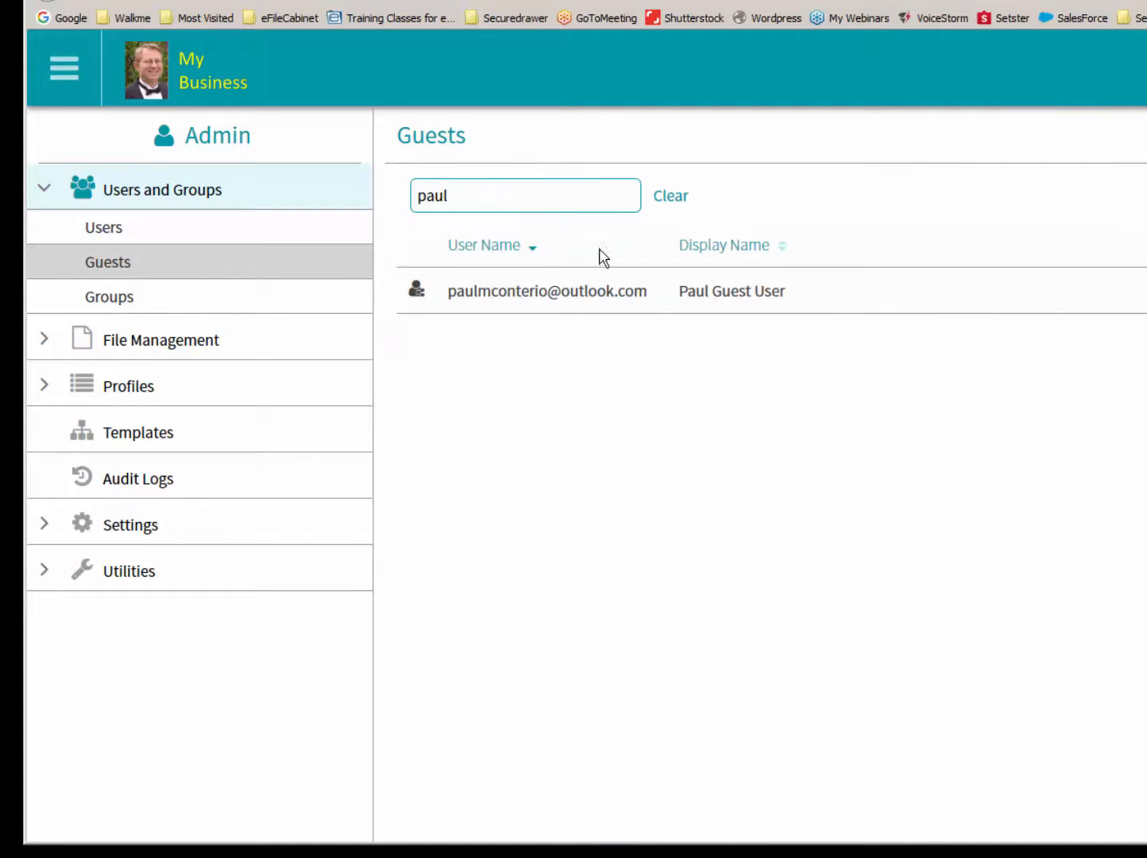
pyautogui.click(717, 300)
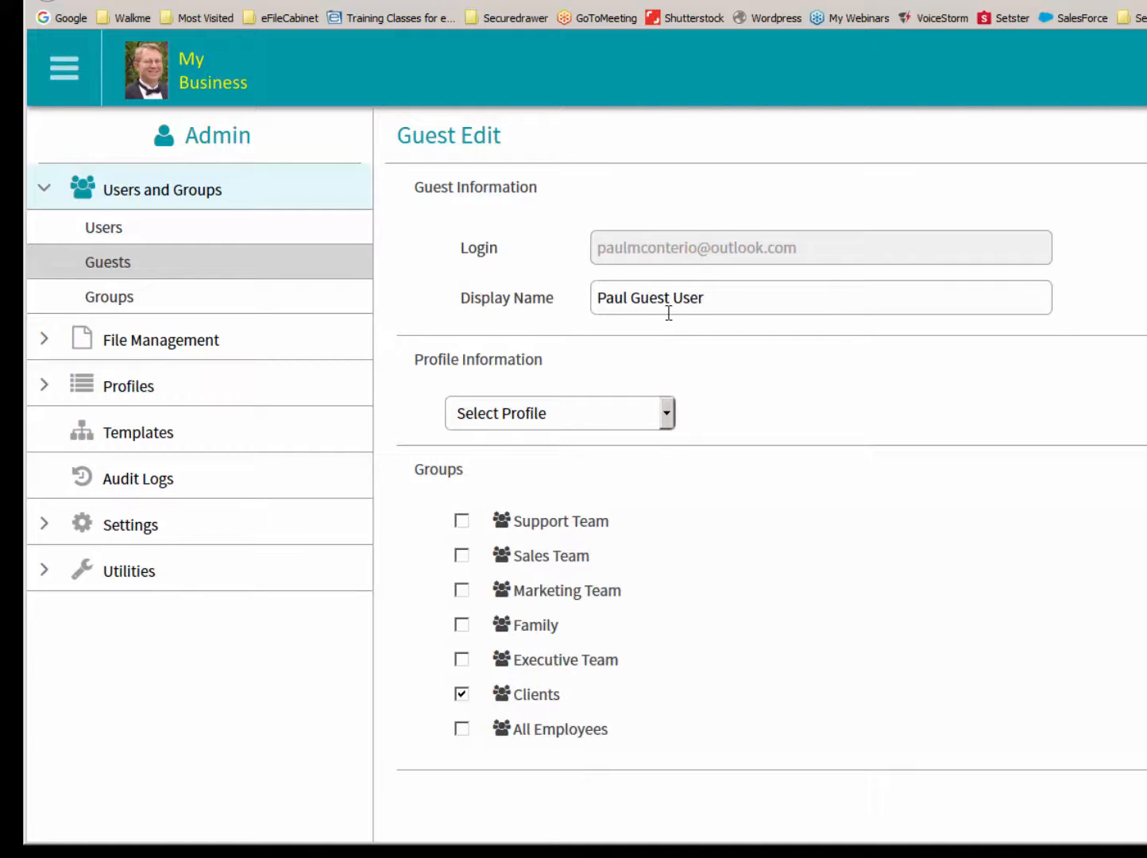
pyautogui.scroll(-3, 828, 364)
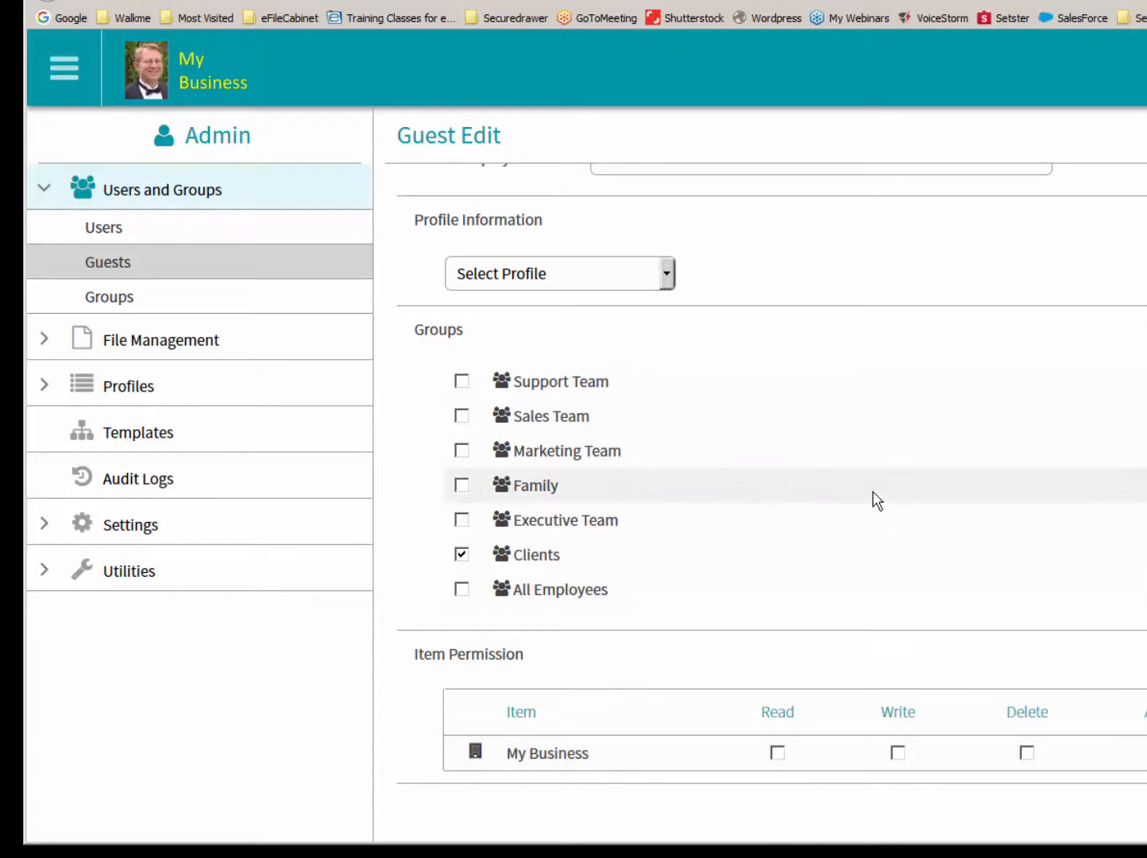
pyautogui.scroll(2, 875, 500)
pyautogui.scroll(1, 877, 500)
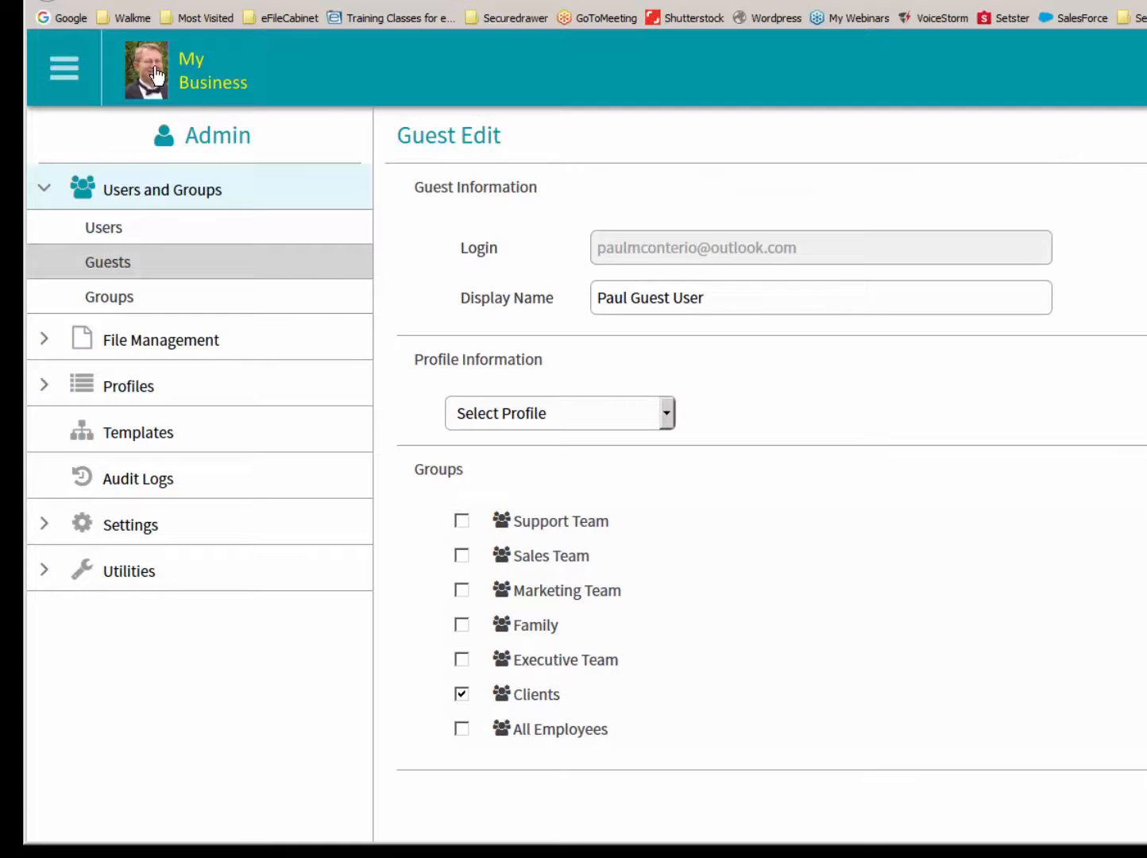
# - Return to the My Business home view and expand the Clients cabinet to examine its drawers
pyautogui.click(157, 75)
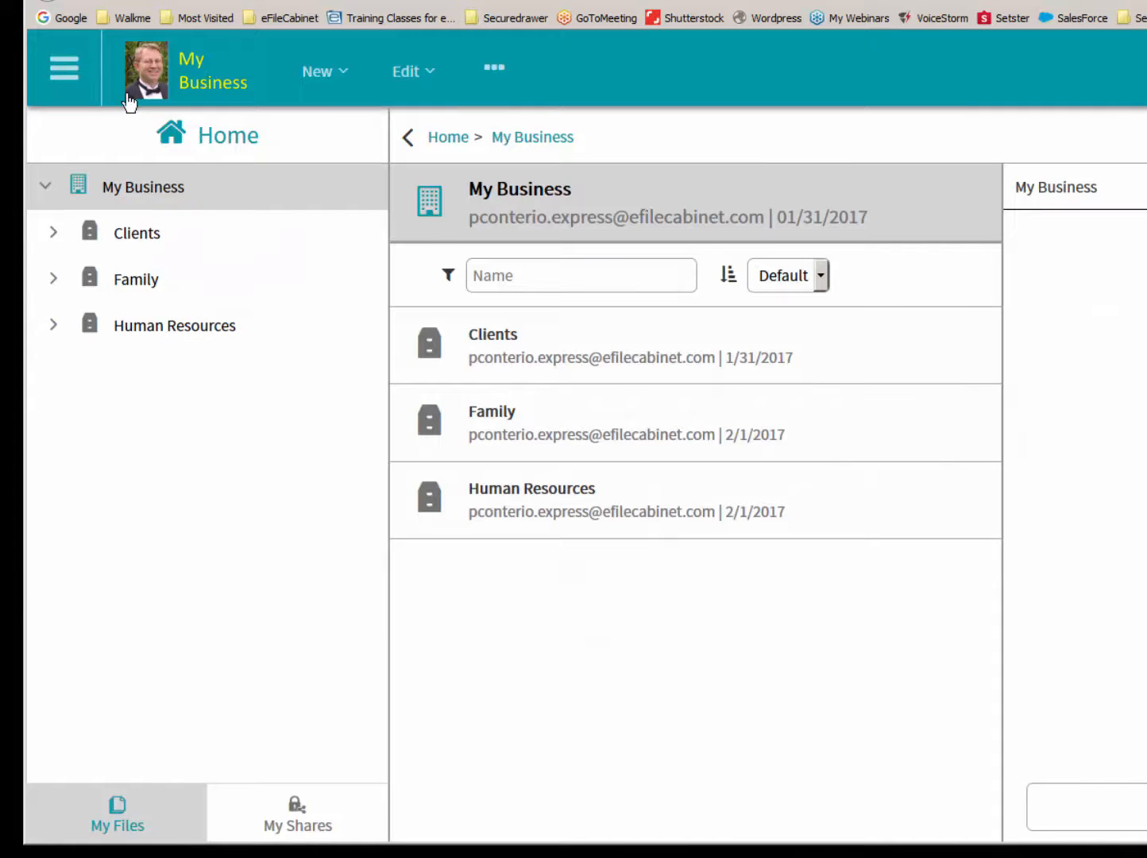
pyautogui.click(54, 232)
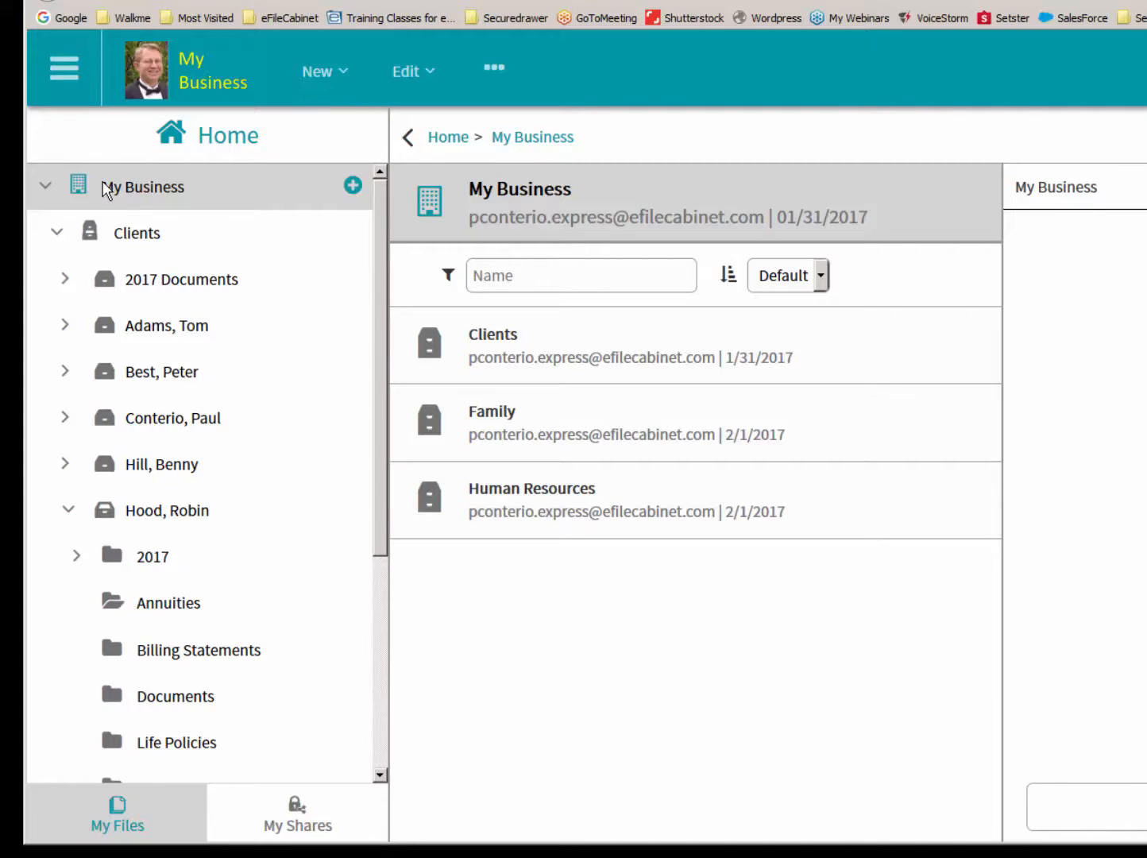
pyautogui.click(57, 232)
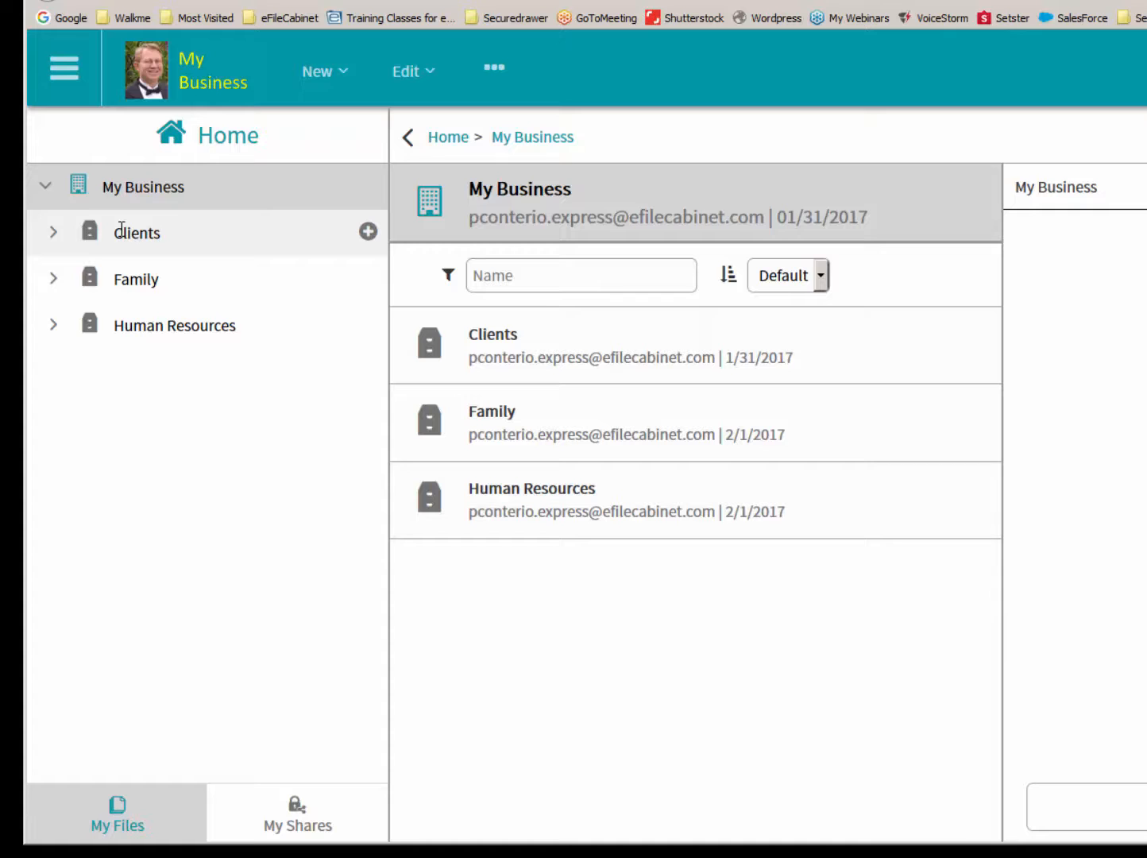
pyautogui.click(53, 233)
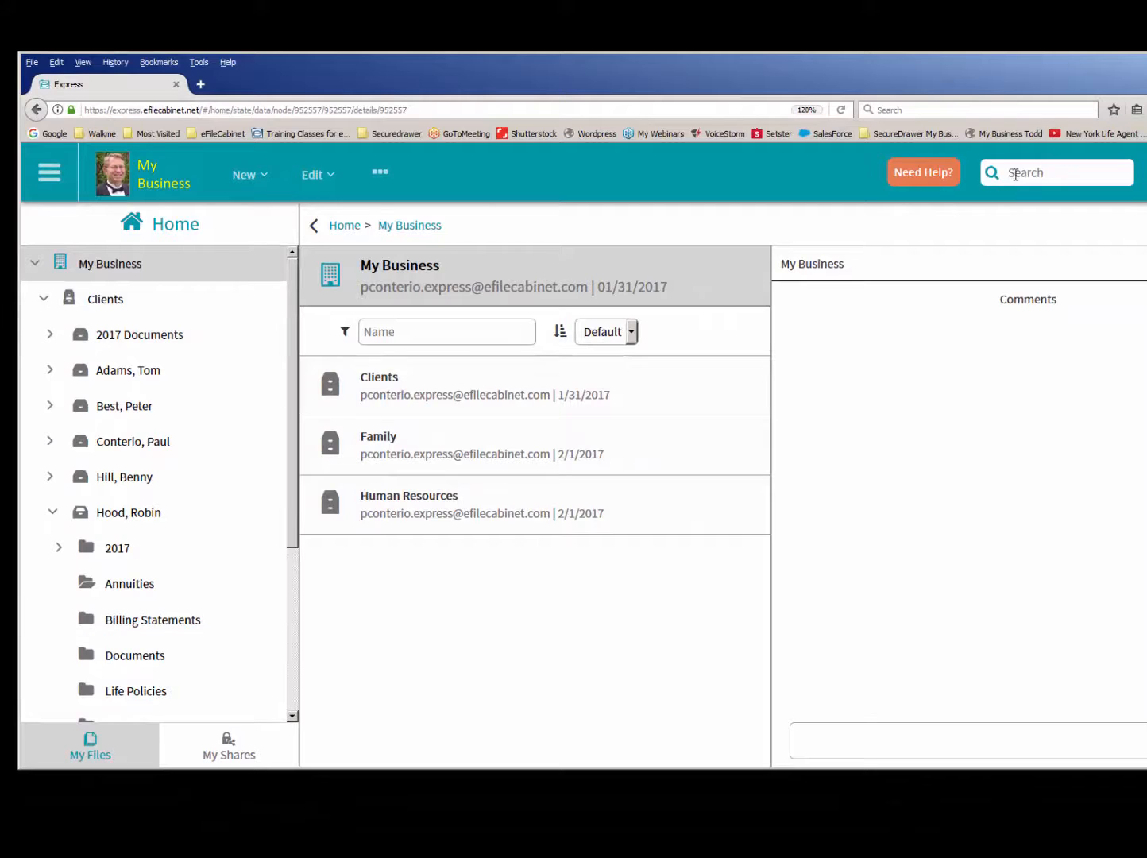
# - Search the files by the client's first name and open the client's drawer from the results
pyautogui.click(1021, 169)
pyautogui.write('pau')
pyautogui.click(991, 173)
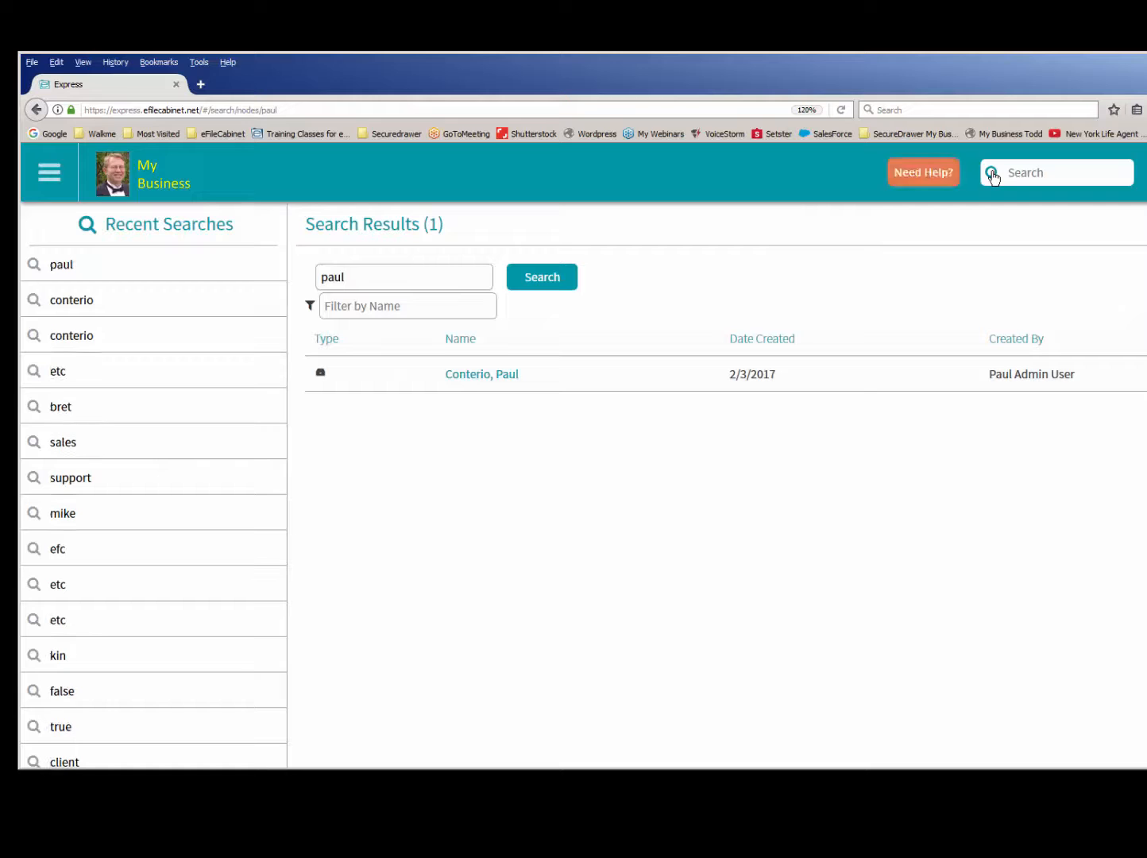
pyautogui.click(499, 375)
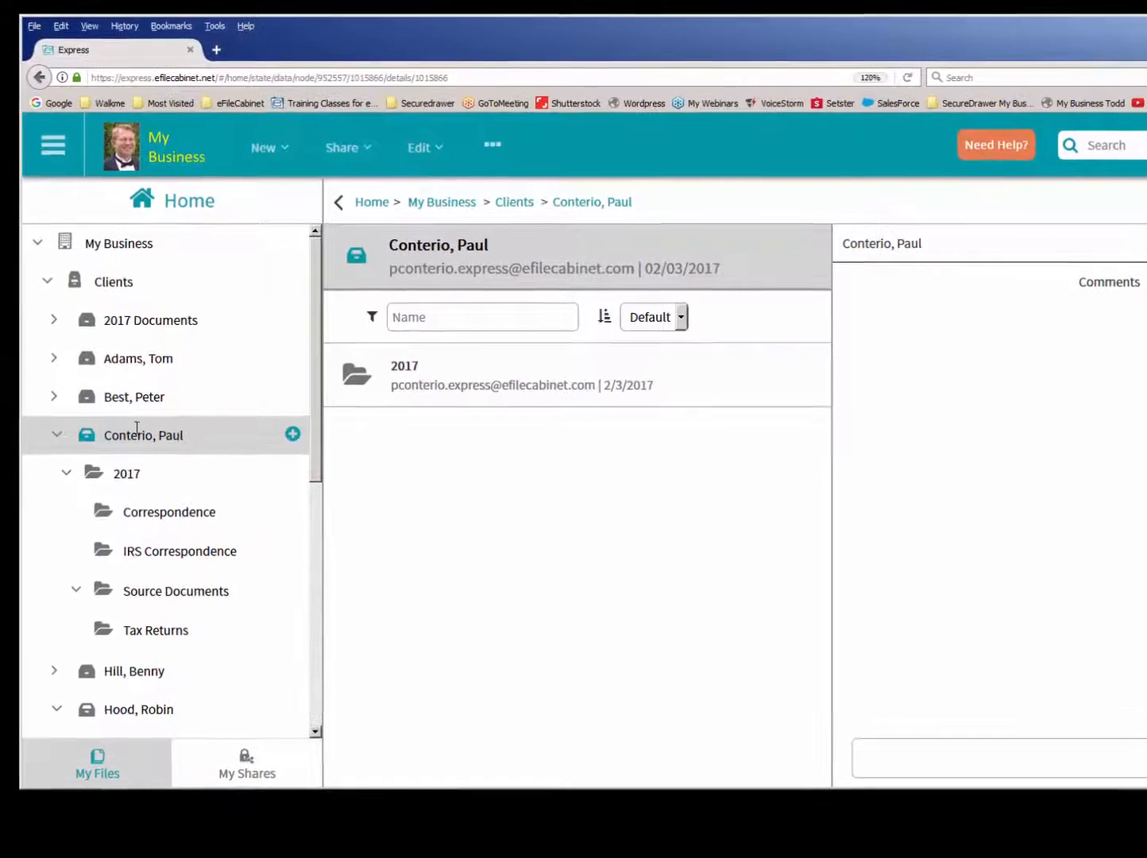
# - Grant the guest user Read permission on the IRS Correspondence folder in the client's 2017 folder
pyautogui.moveTo(314, 448); pyautogui.dragTo(347, 540)
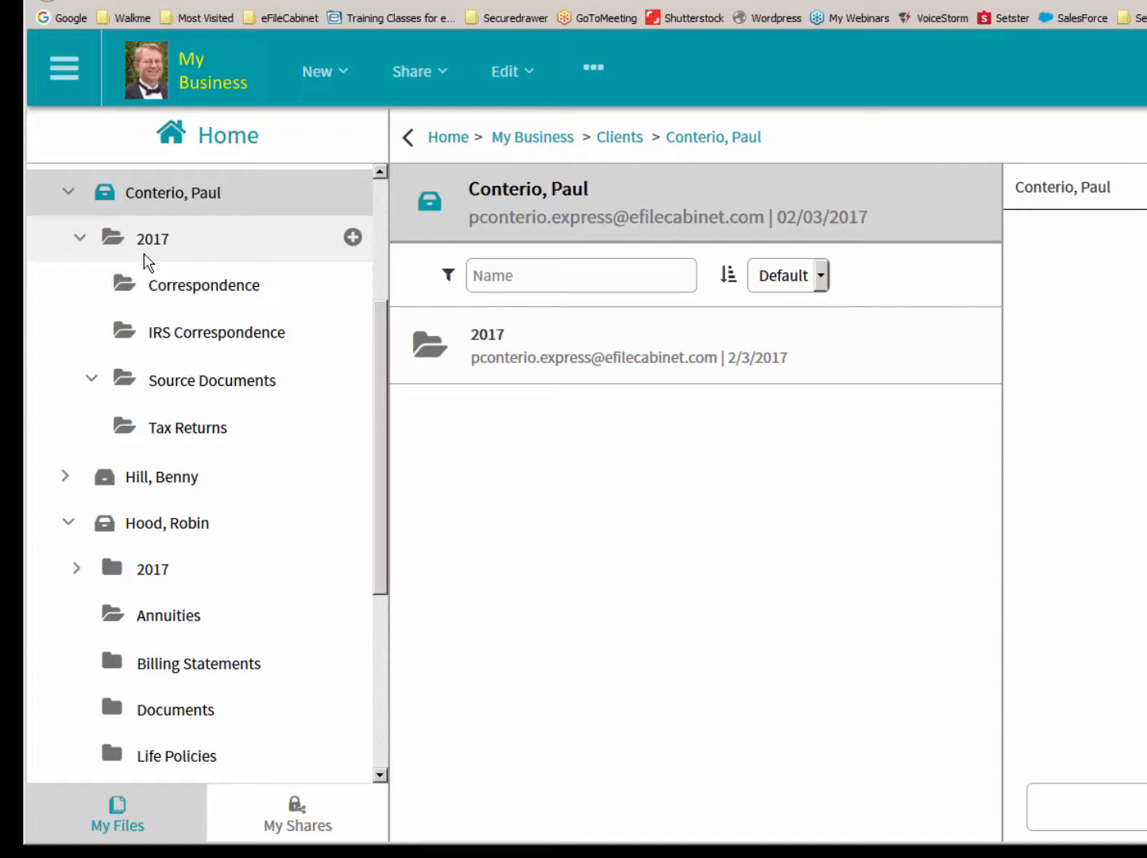
pyautogui.click(173, 333)
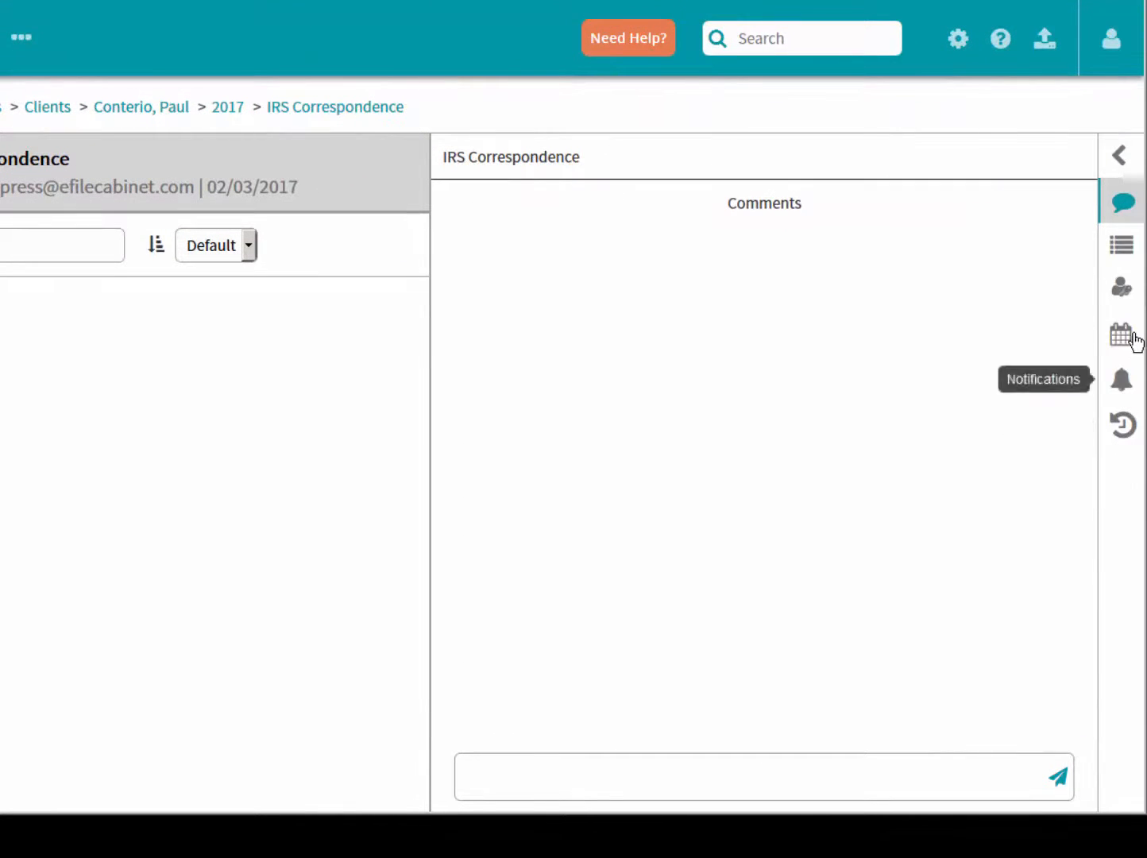
pyautogui.click(1121, 299)
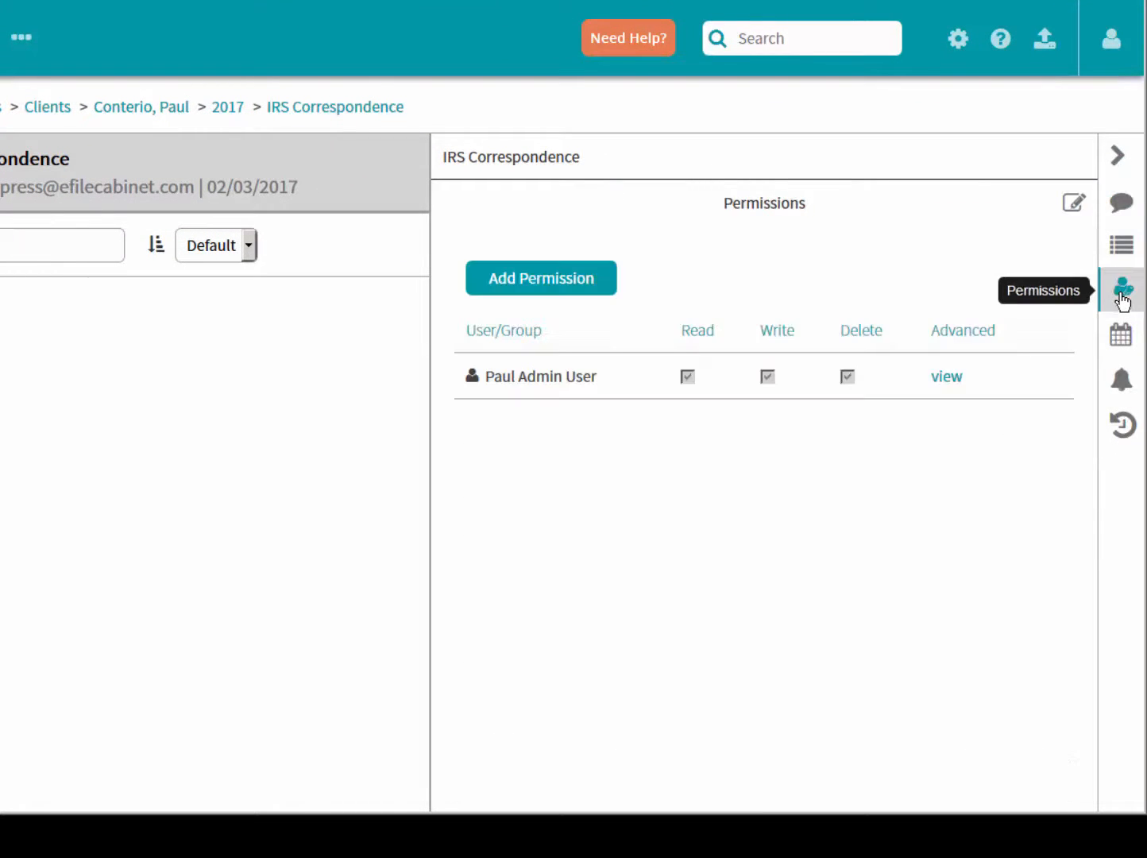
pyautogui.click(551, 282)
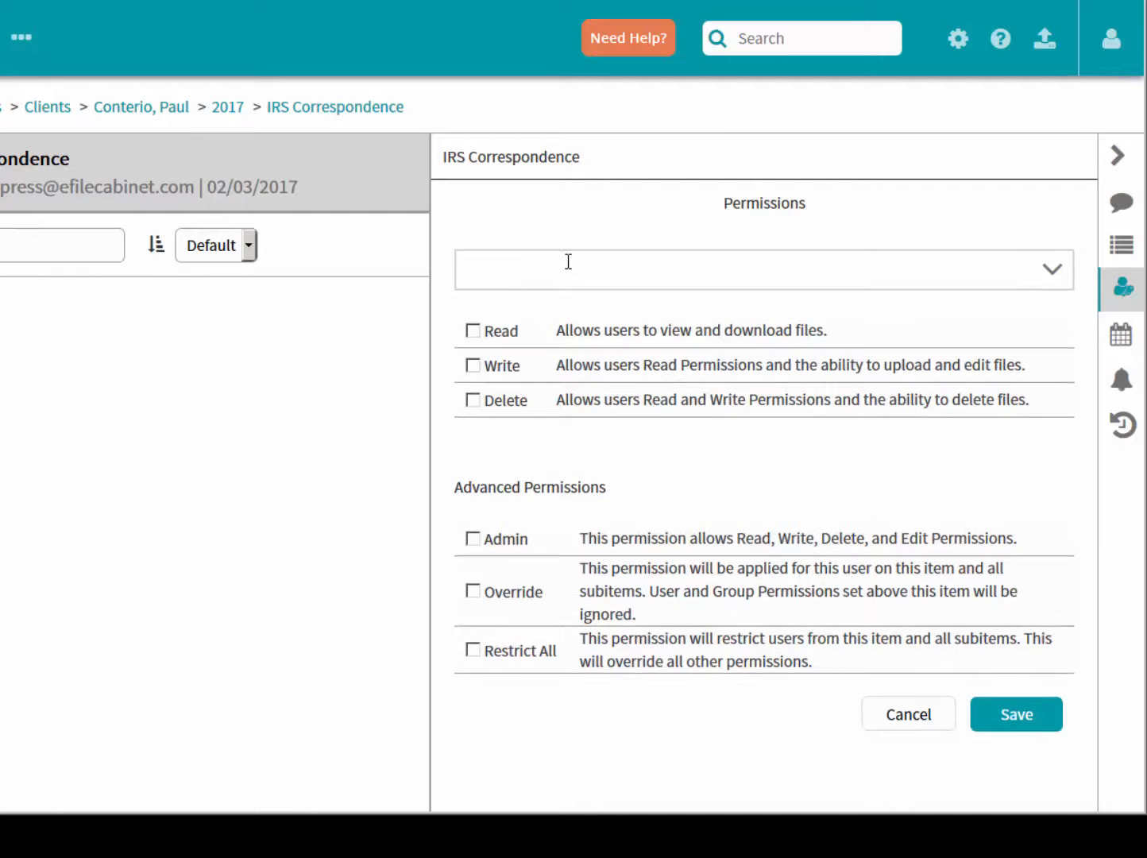
pyautogui.write('paul')
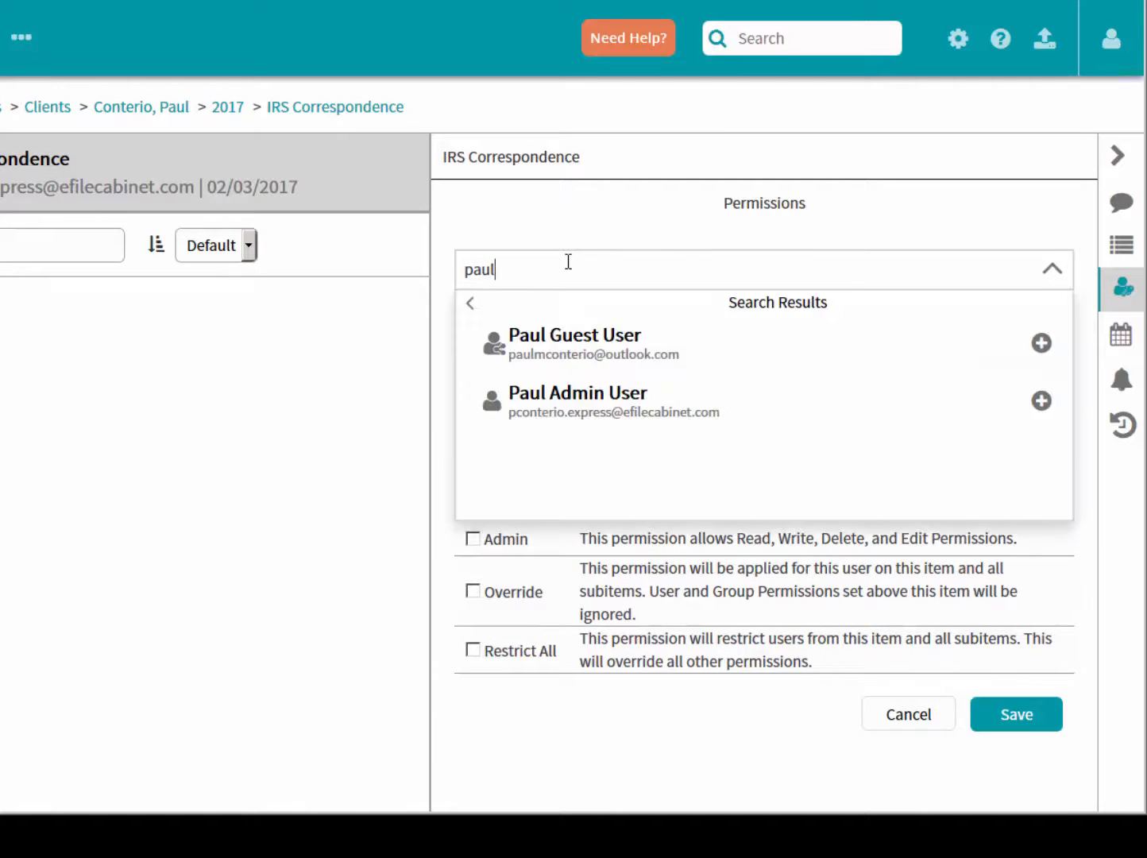
pyautogui.click(586, 341)
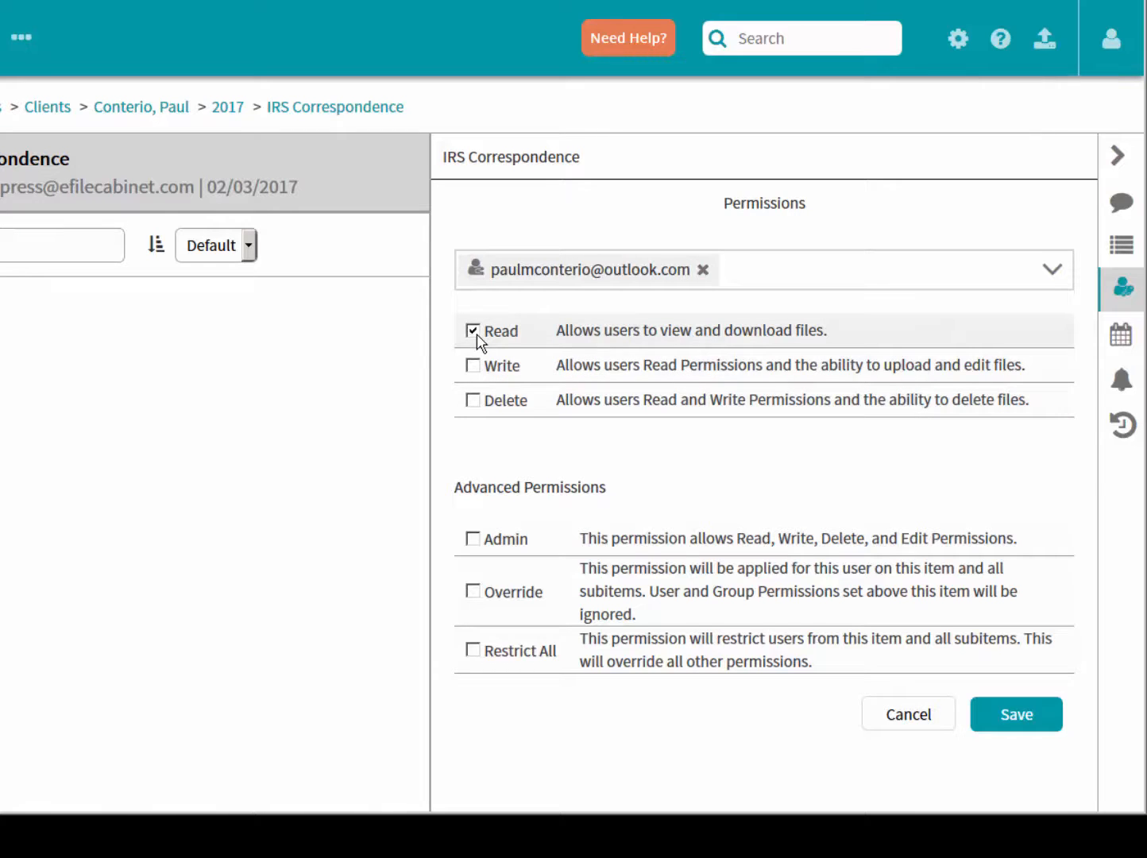
pyautogui.click(1020, 716)
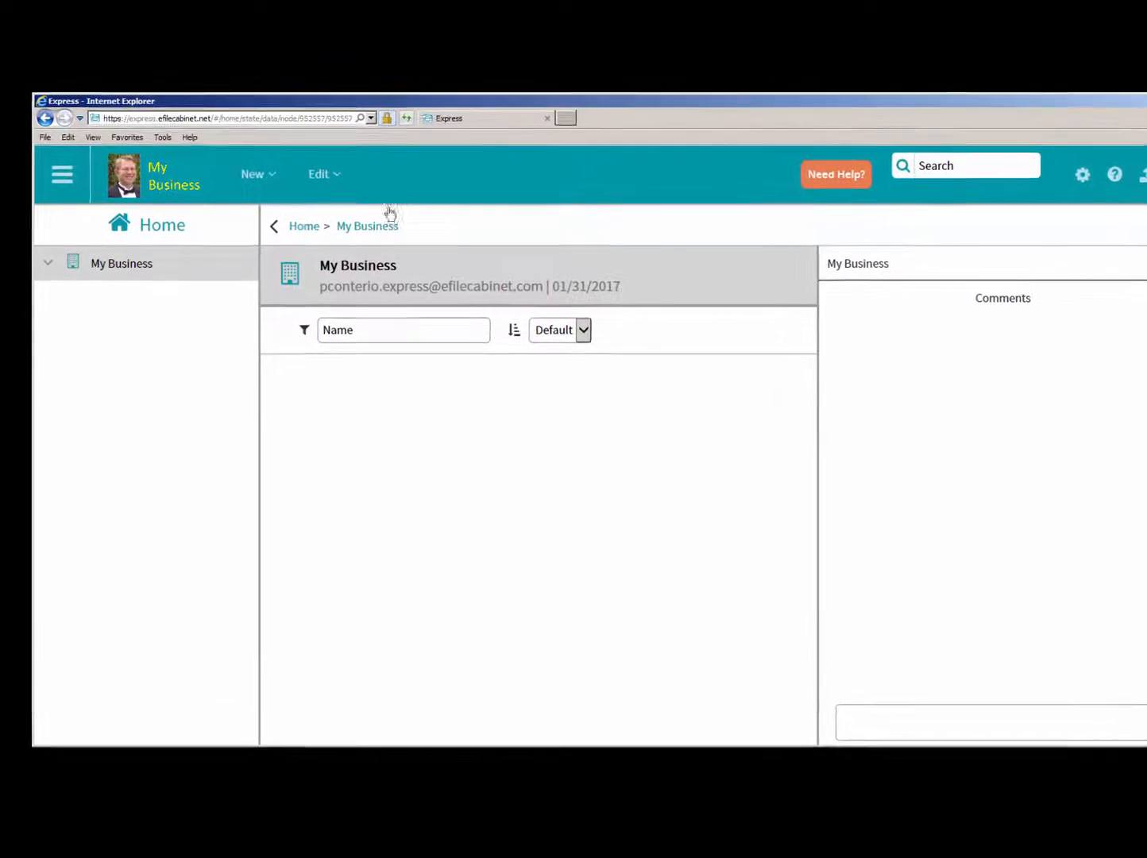
# - Switch to the guest's Internet Explorer session, refresh it, and examine the IRS Correspondence folder's permissions and available actions
pyautogui.click(423, 101)
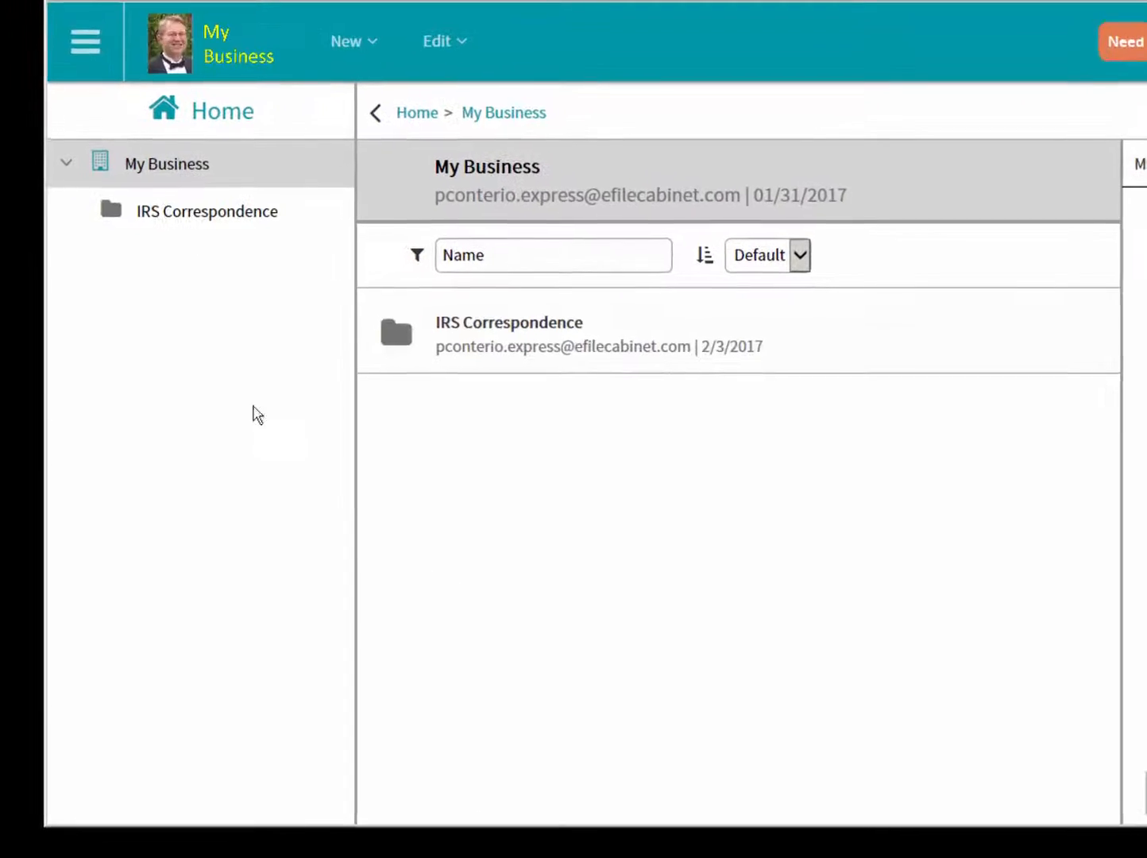
pyautogui.click(131, 207)
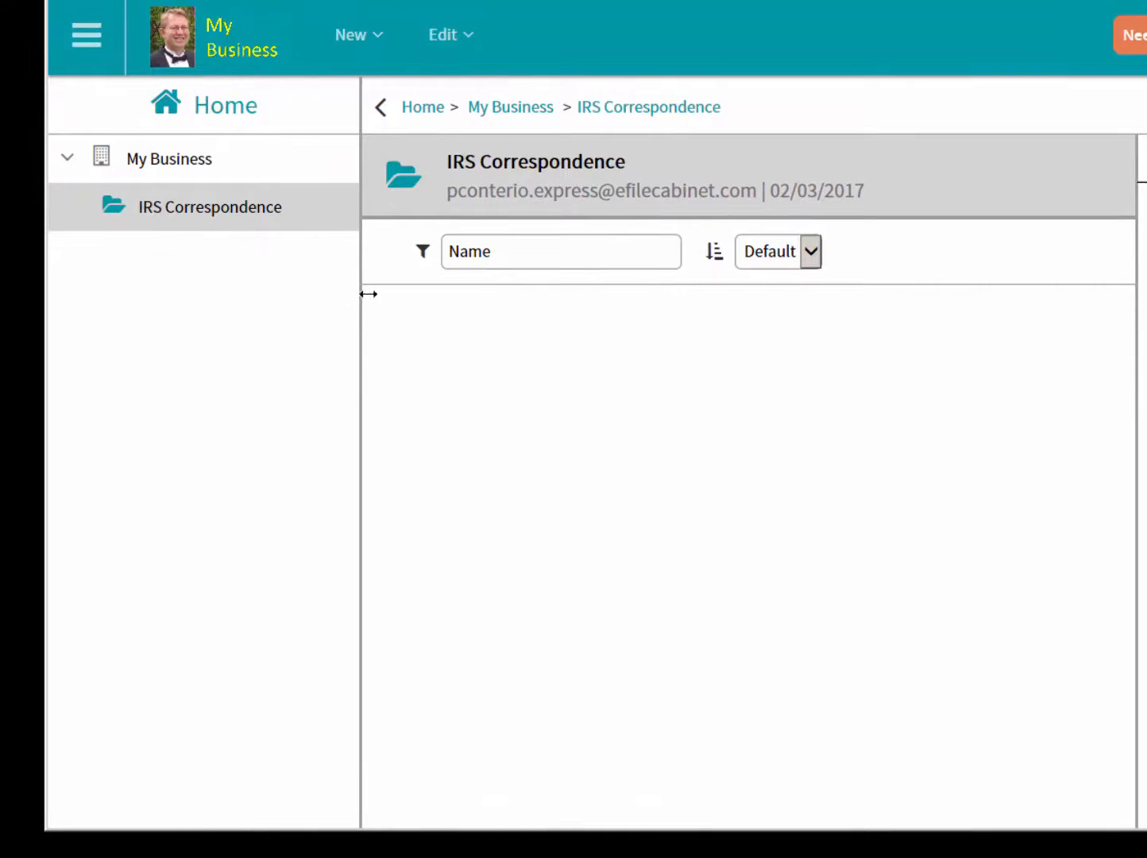
pyautogui.rightClick(486, 350)
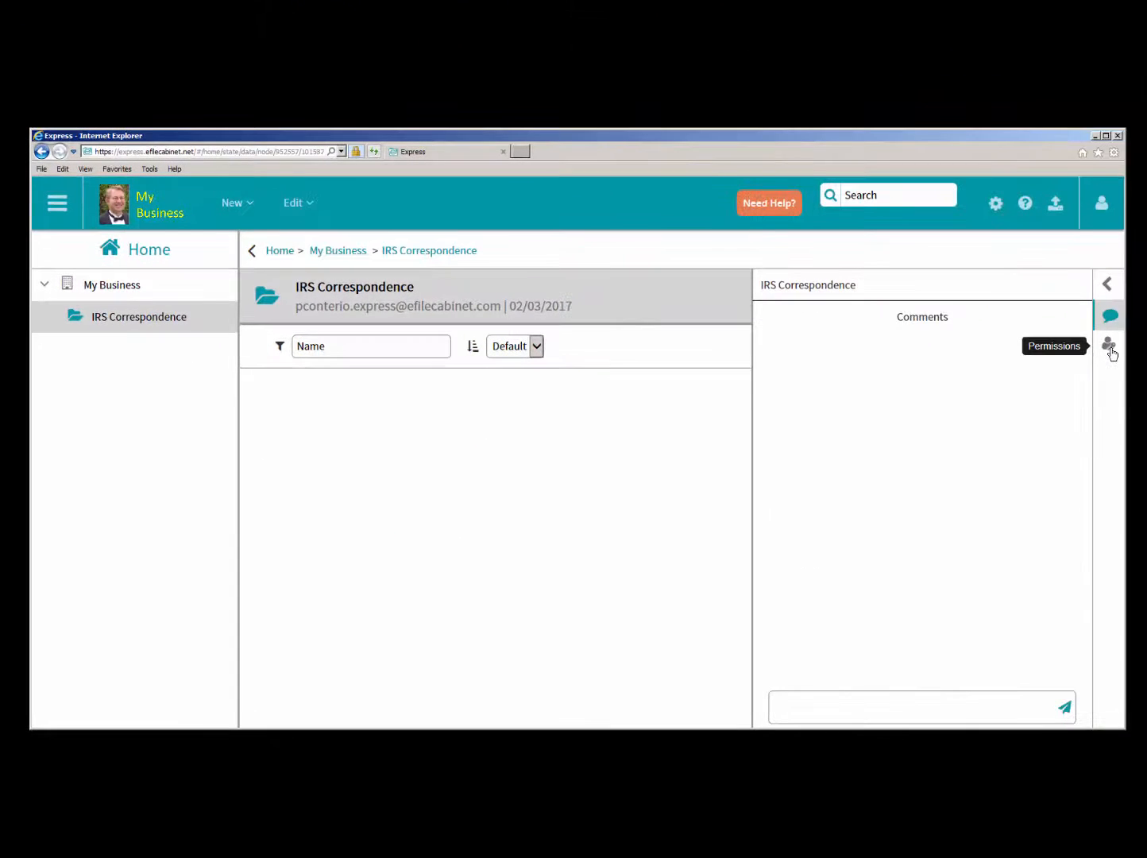
pyautogui.click(1109, 345)
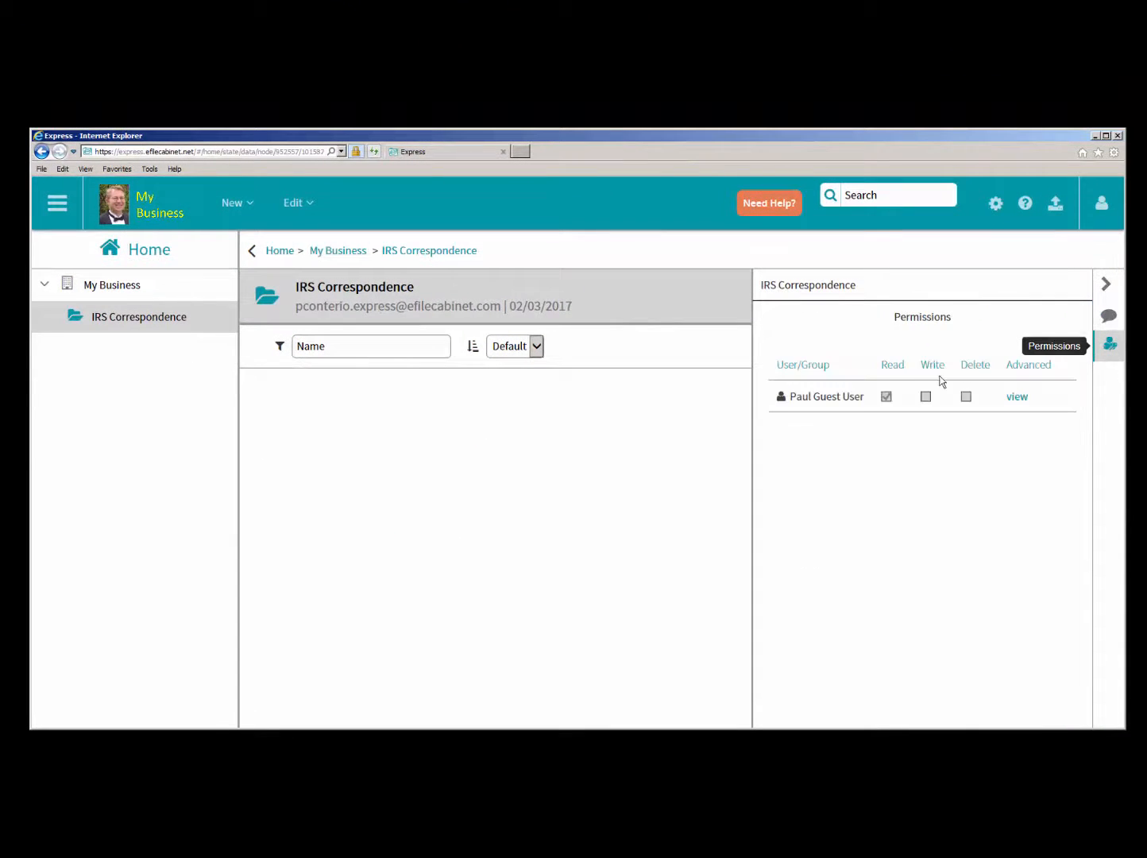
pyautogui.rightClick(397, 429)
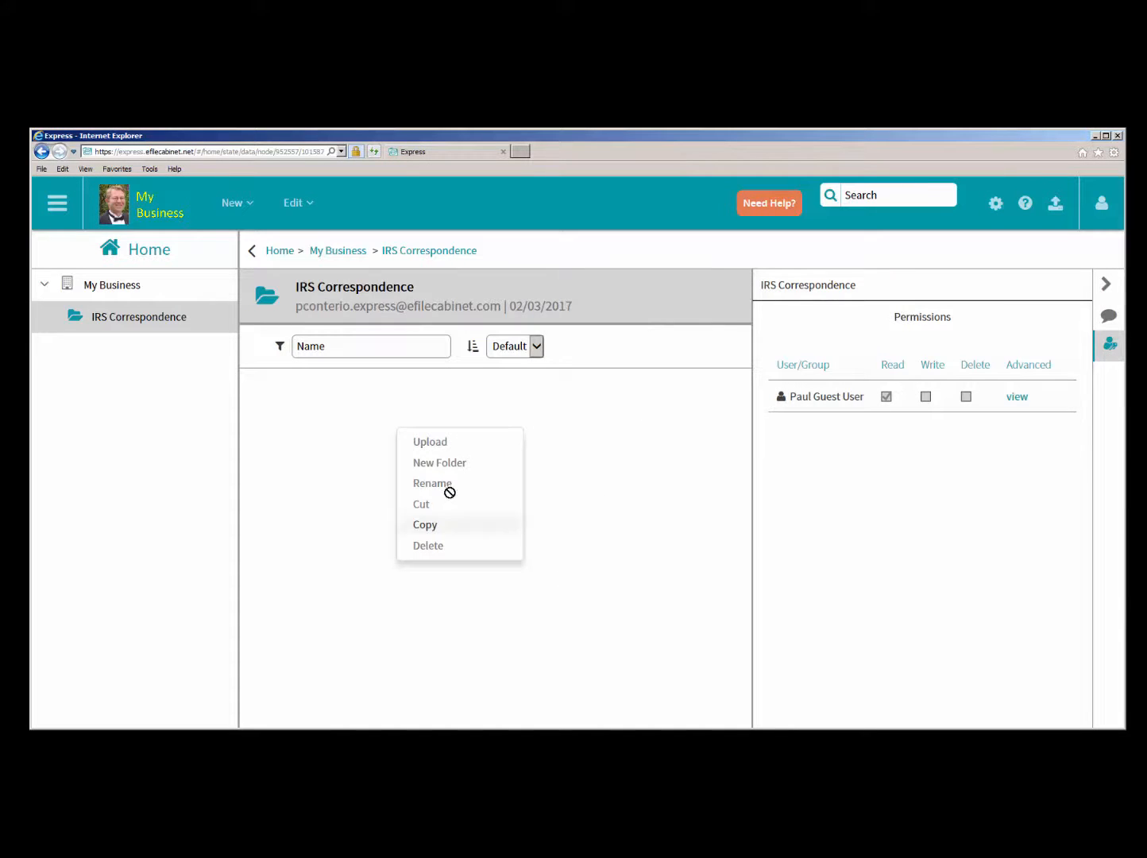
pyautogui.click(583, 502)
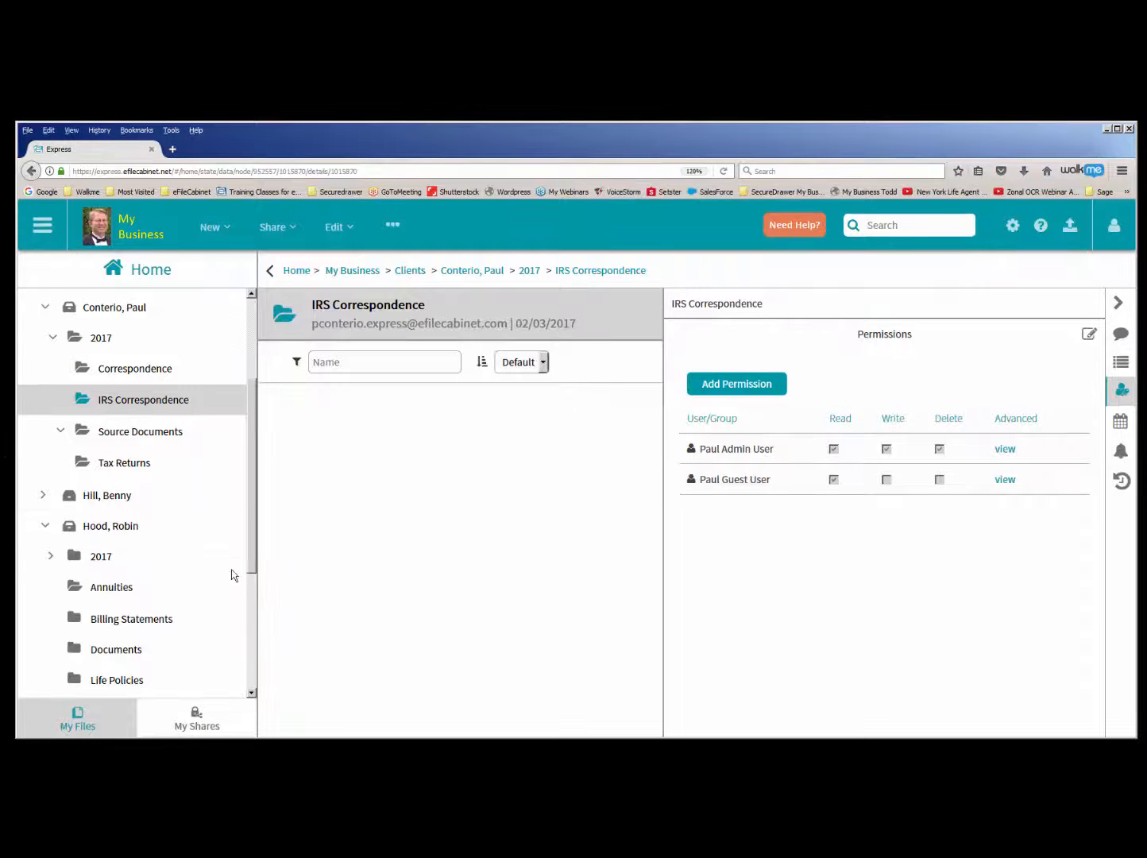
# - Switch back to the Firefox session and preview 1040 2016.pdf in the client's 2017 Source Documents folder
pyautogui.click(122, 434)
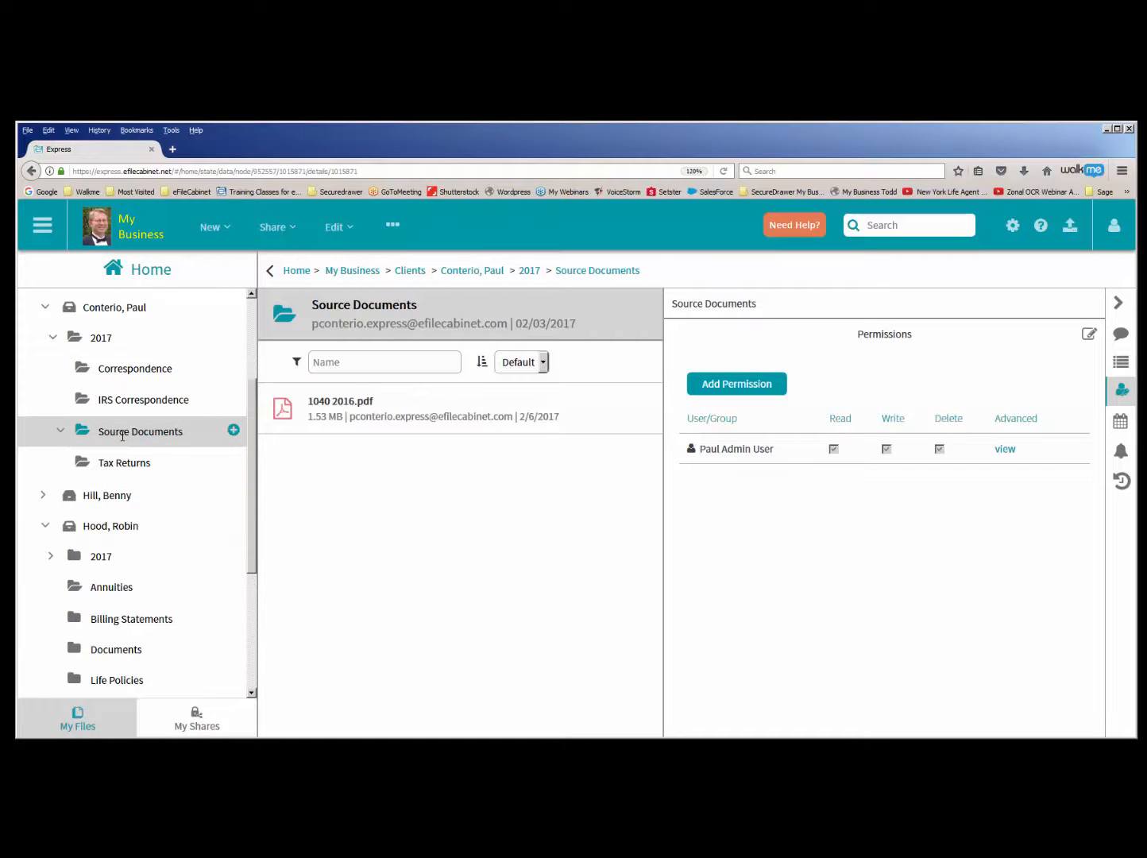
pyautogui.click(508, 408)
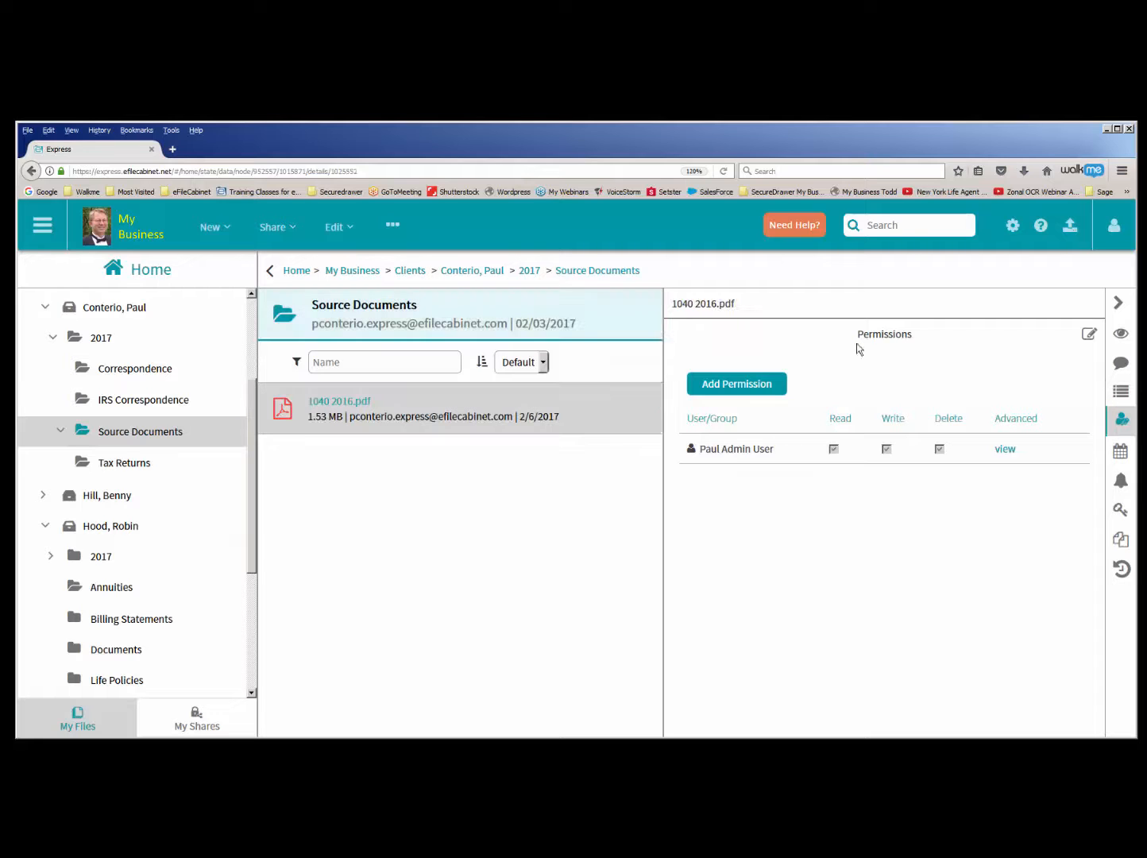
pyautogui.click(1123, 337)
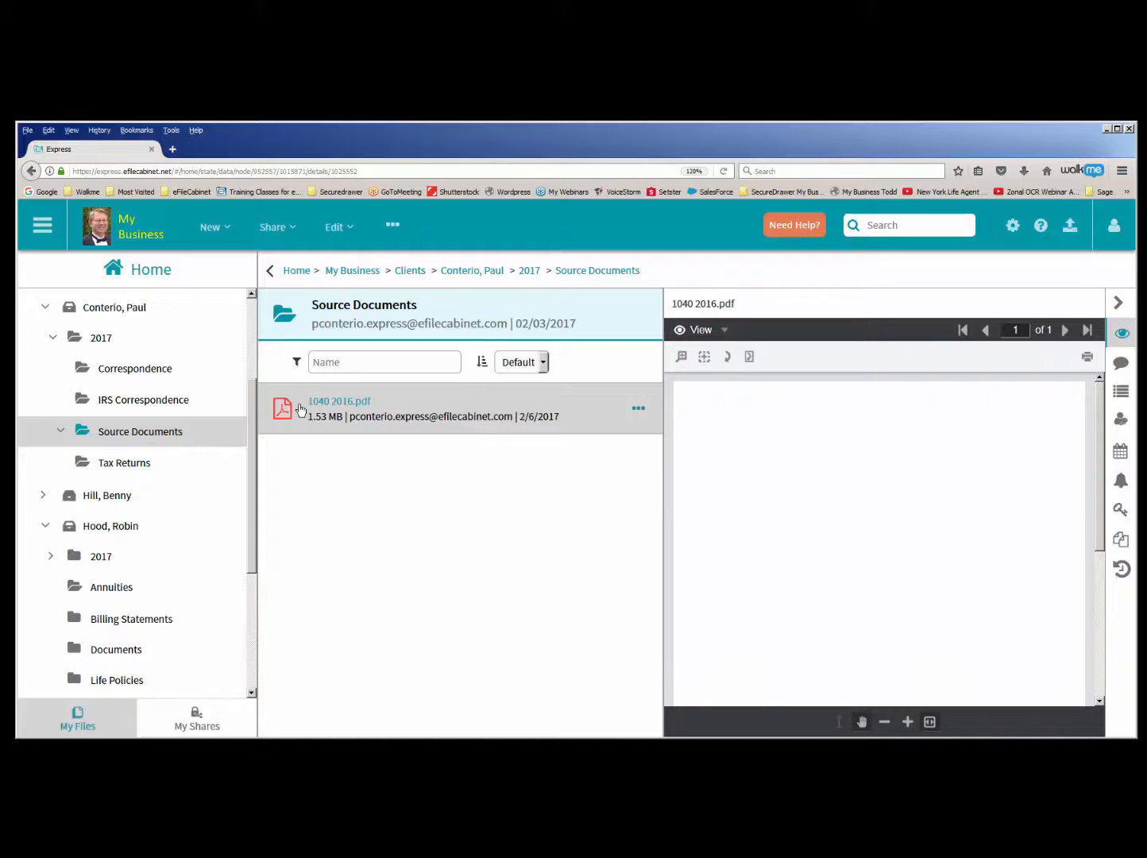
pyautogui.click(159, 396)
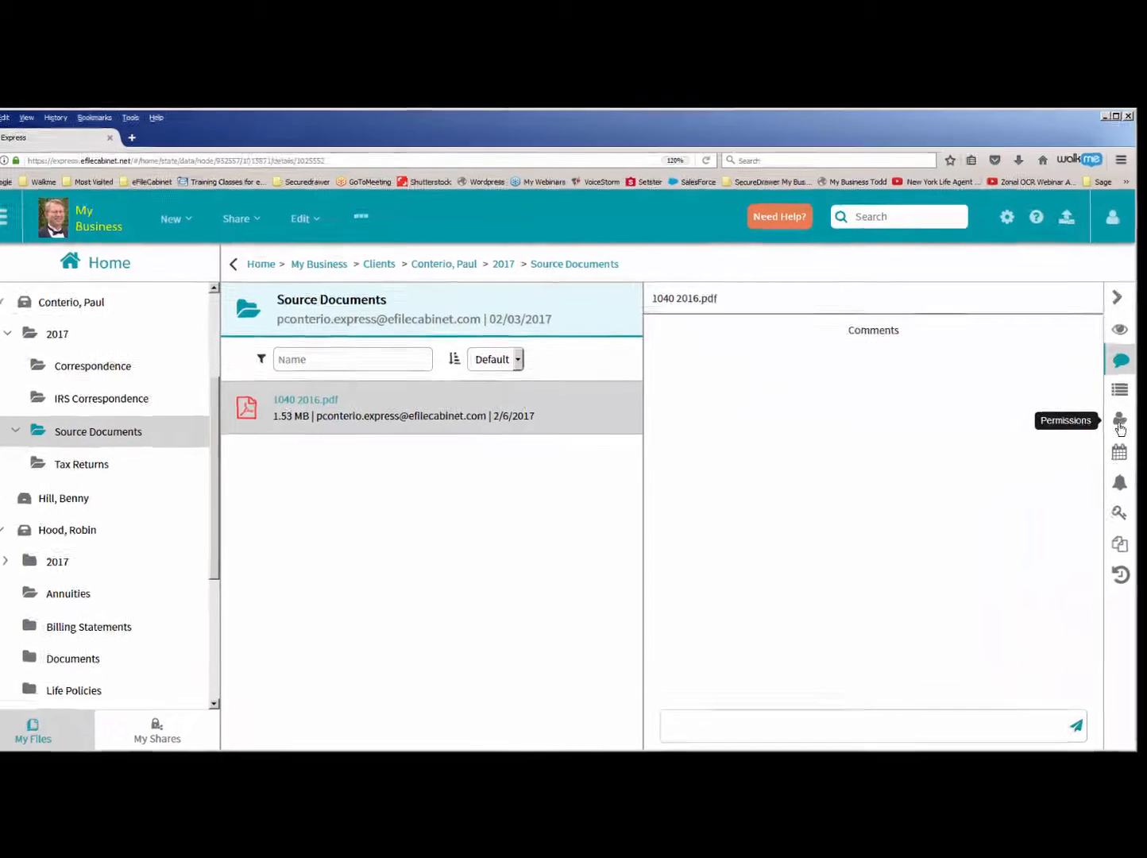
# - Grant the guest user Read permission on the file 1040 2016.pdf
pyautogui.click(1118, 422)
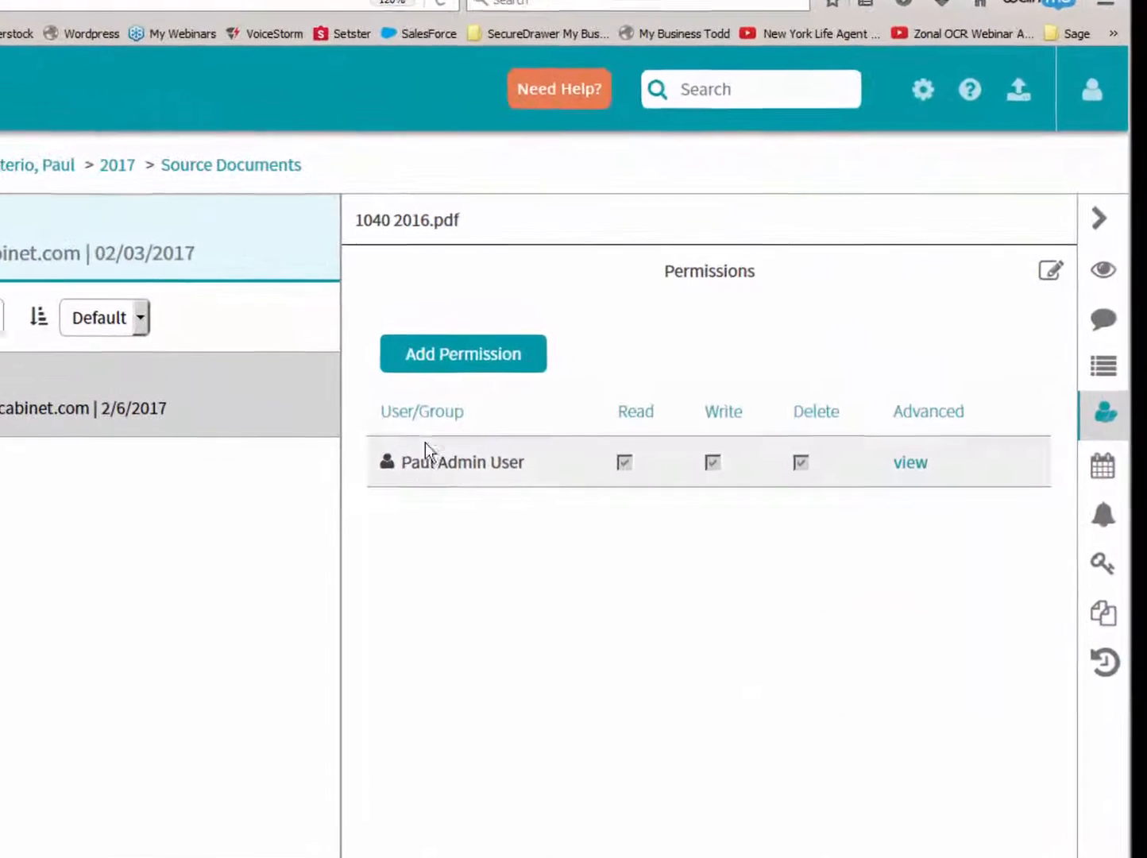
pyautogui.click(460, 361)
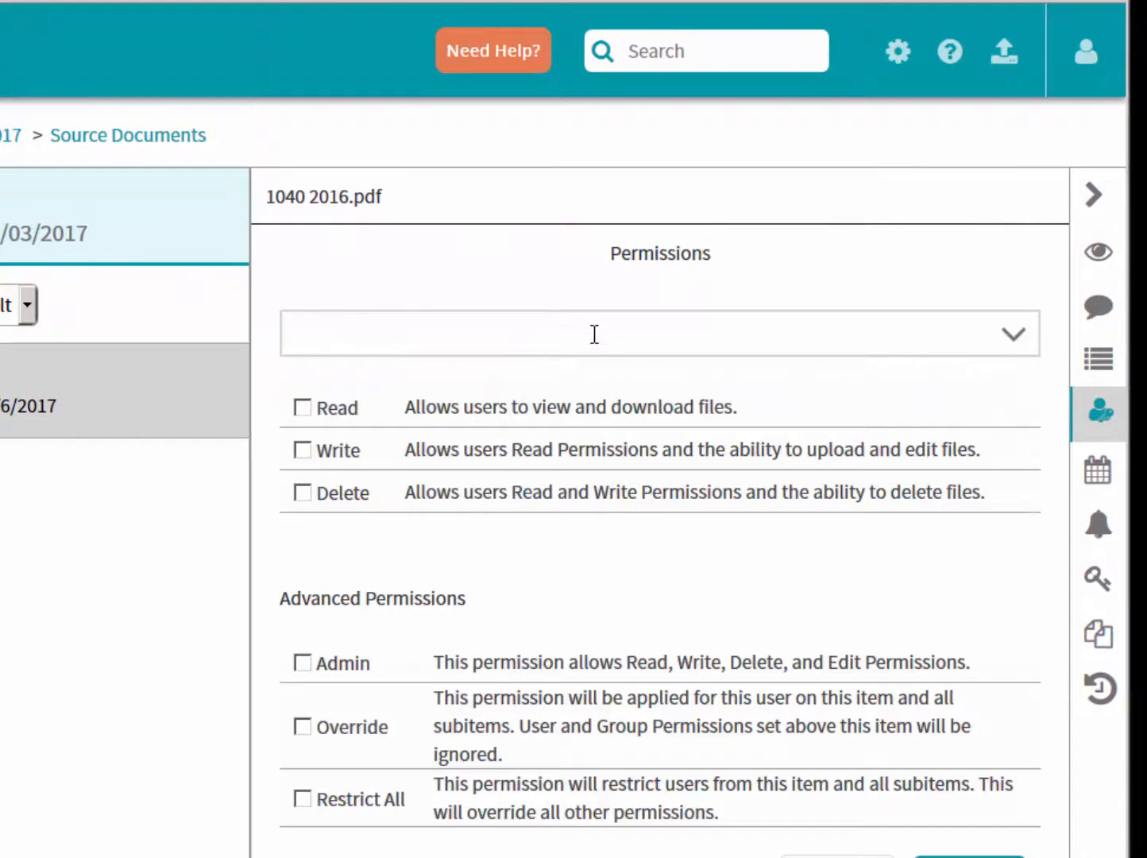
pyautogui.write('paul')
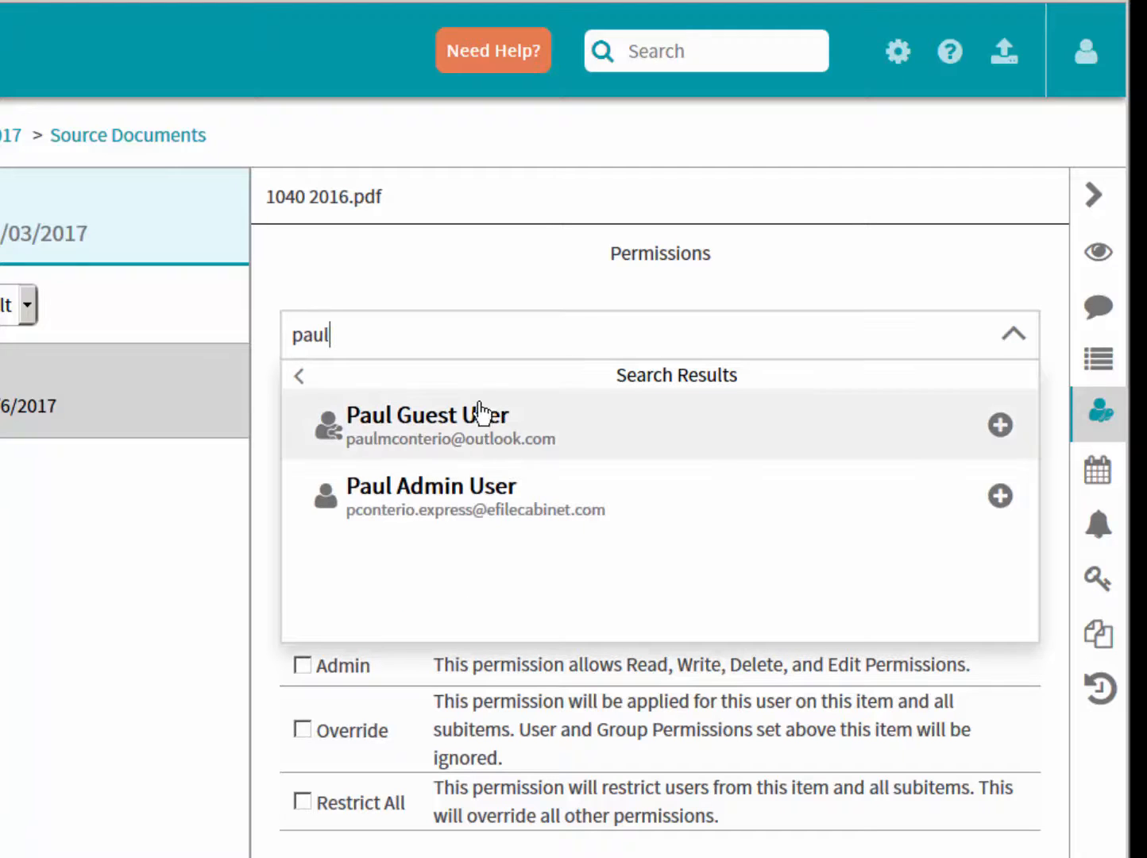
pyautogui.click(463, 443)
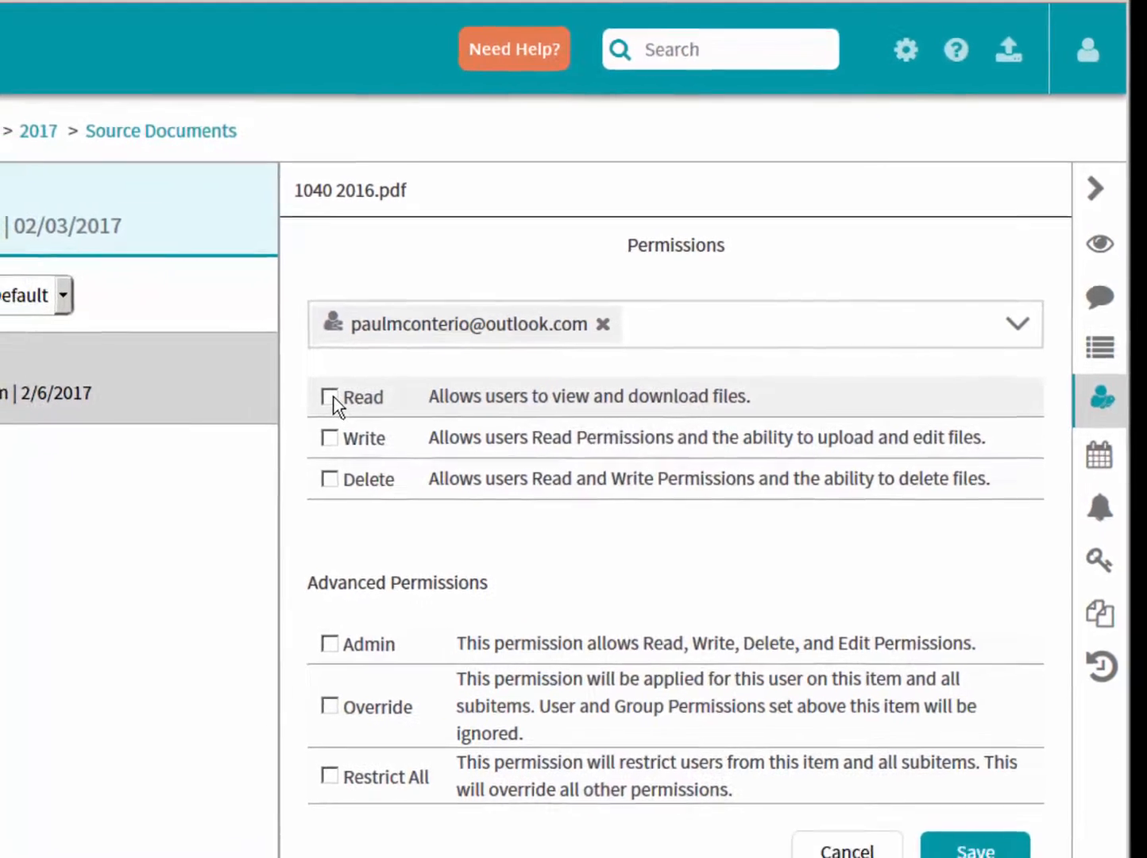
pyautogui.click(329, 396)
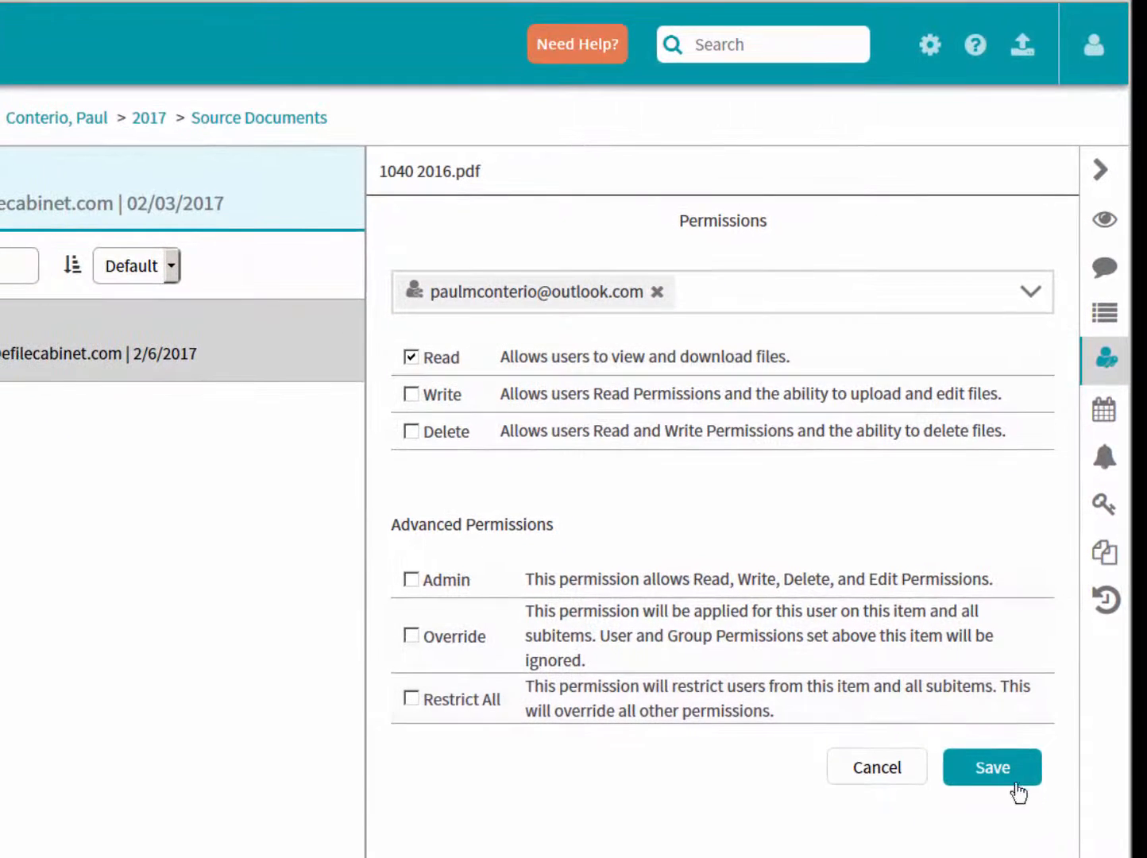
pyautogui.click(992, 769)
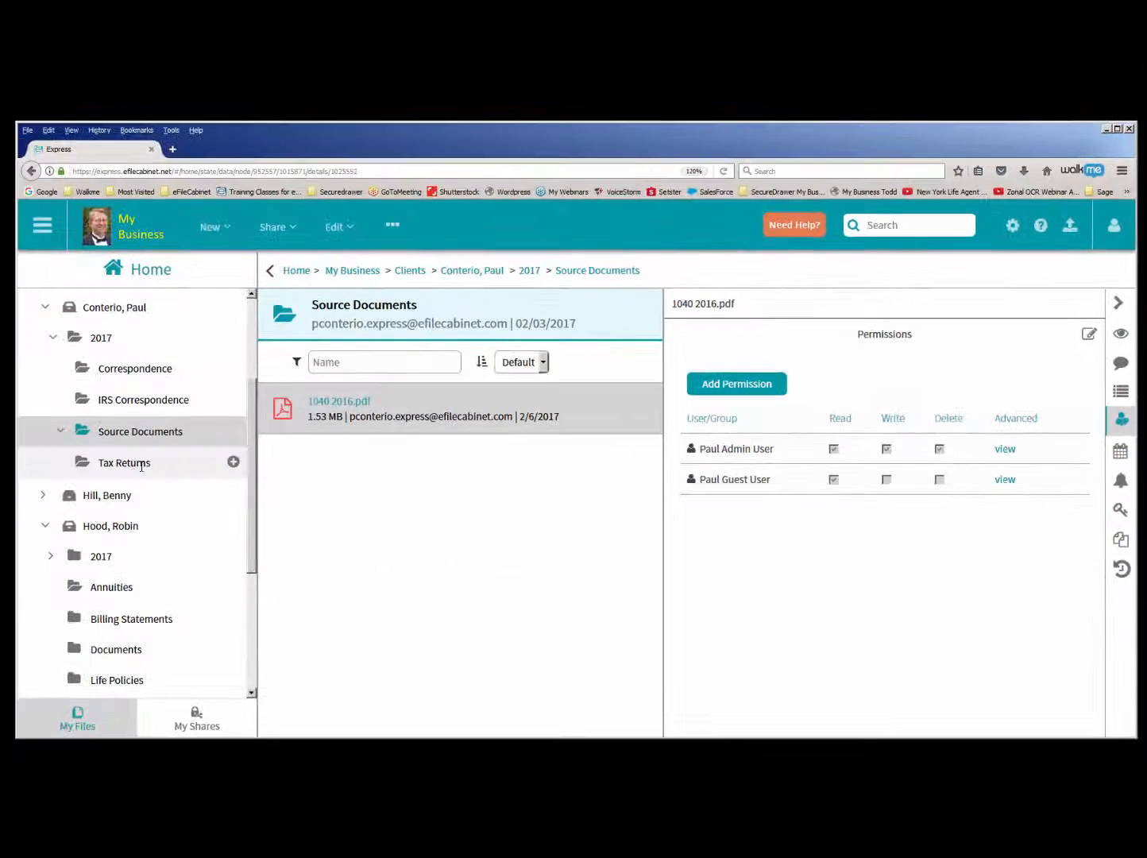
# - Grant the guest user Read and Write permissions on the Tax Returns folder in the client's 2017 folder
pyautogui.click(133, 463)
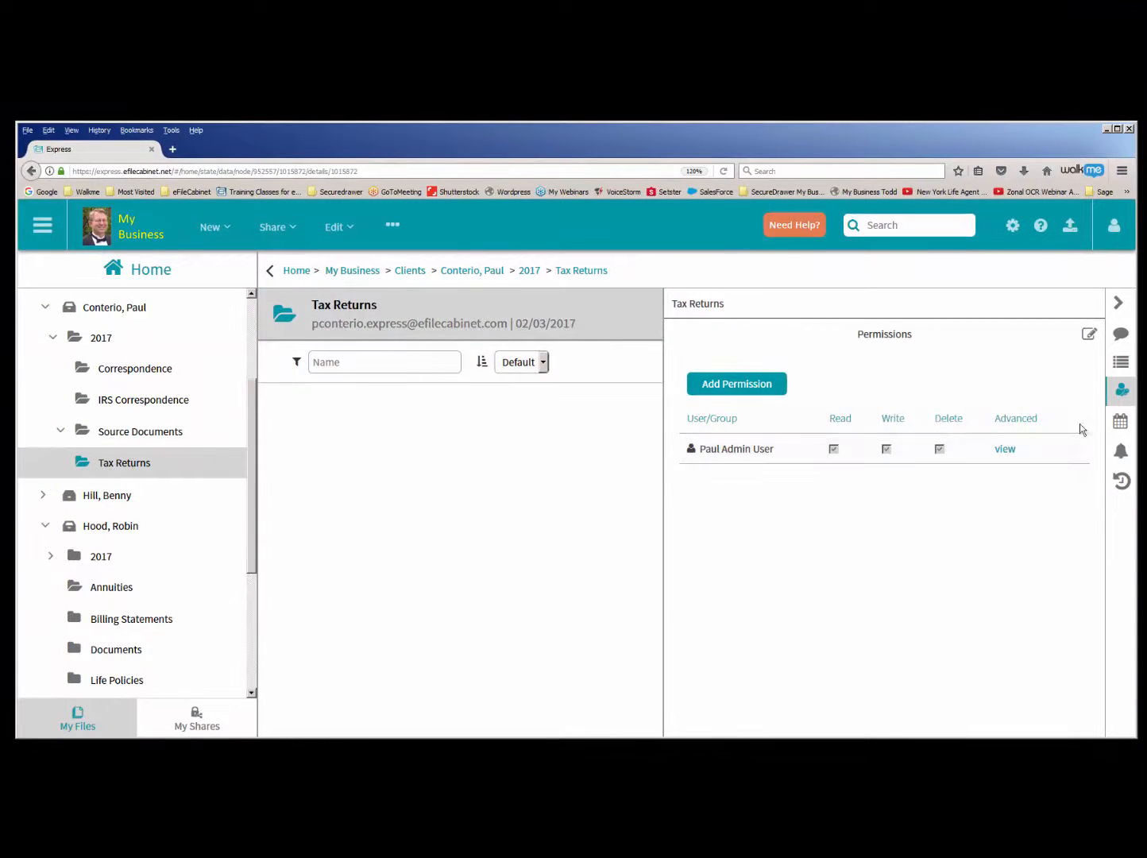
pyautogui.click(737, 384)
pyautogui.write('paul')
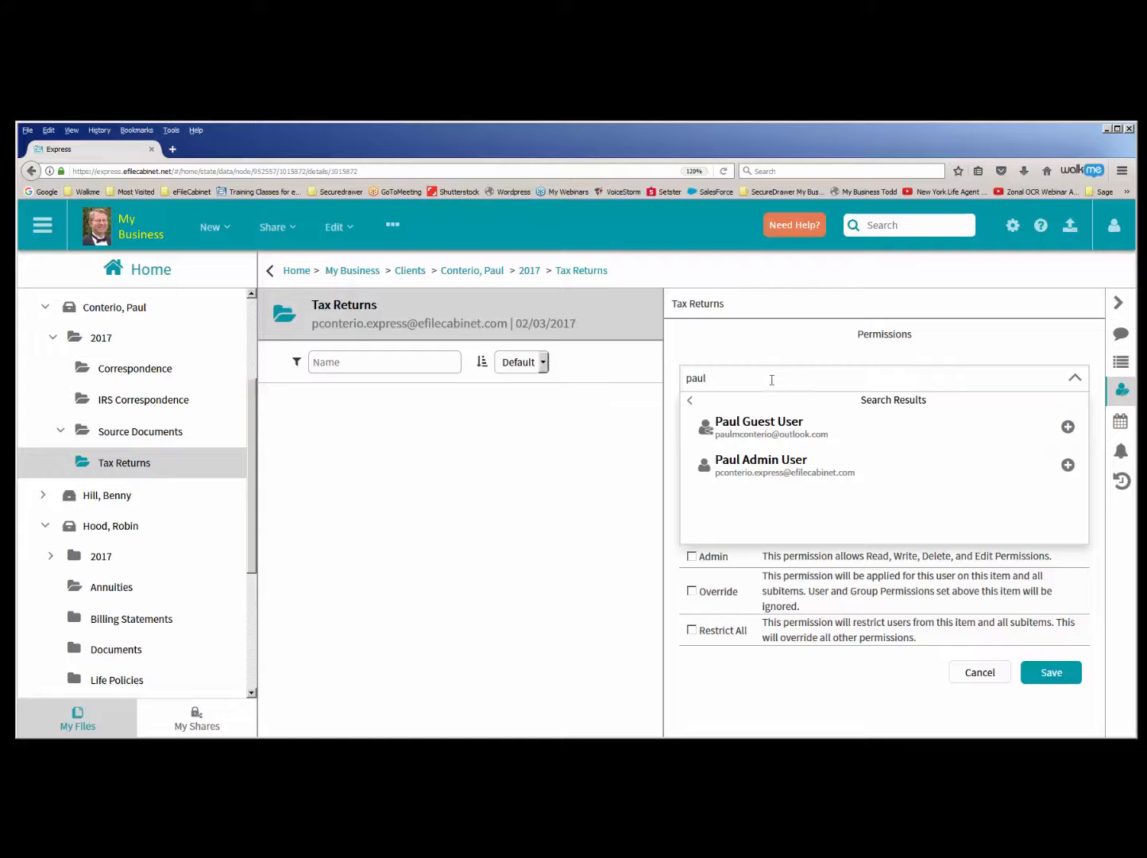
pyautogui.click(763, 420)
pyautogui.click(692, 418)
pyautogui.click(692, 441)
pyautogui.click(1053, 674)
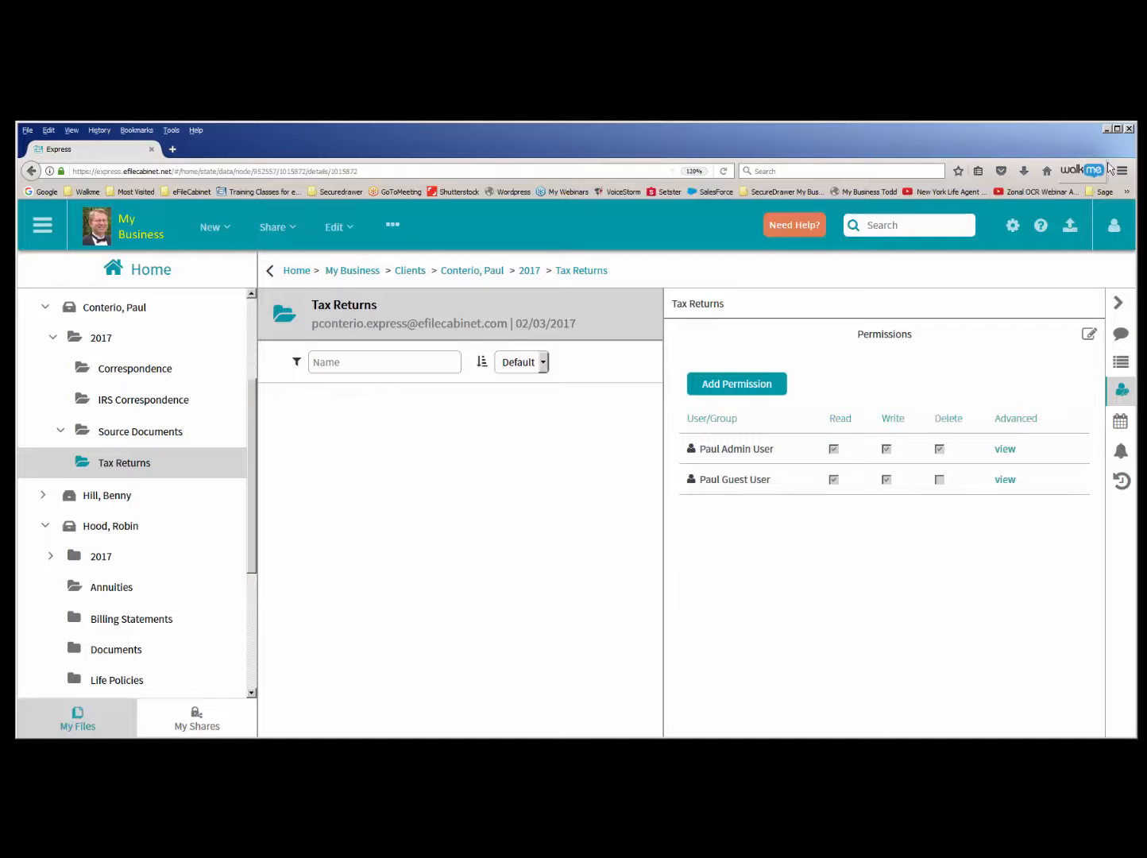
# - Switch to the guest's Internet Explorer session, reload it, and examine the Tax Returns, IRS Correspondence and My Business contents
pyautogui.click(1106, 129)
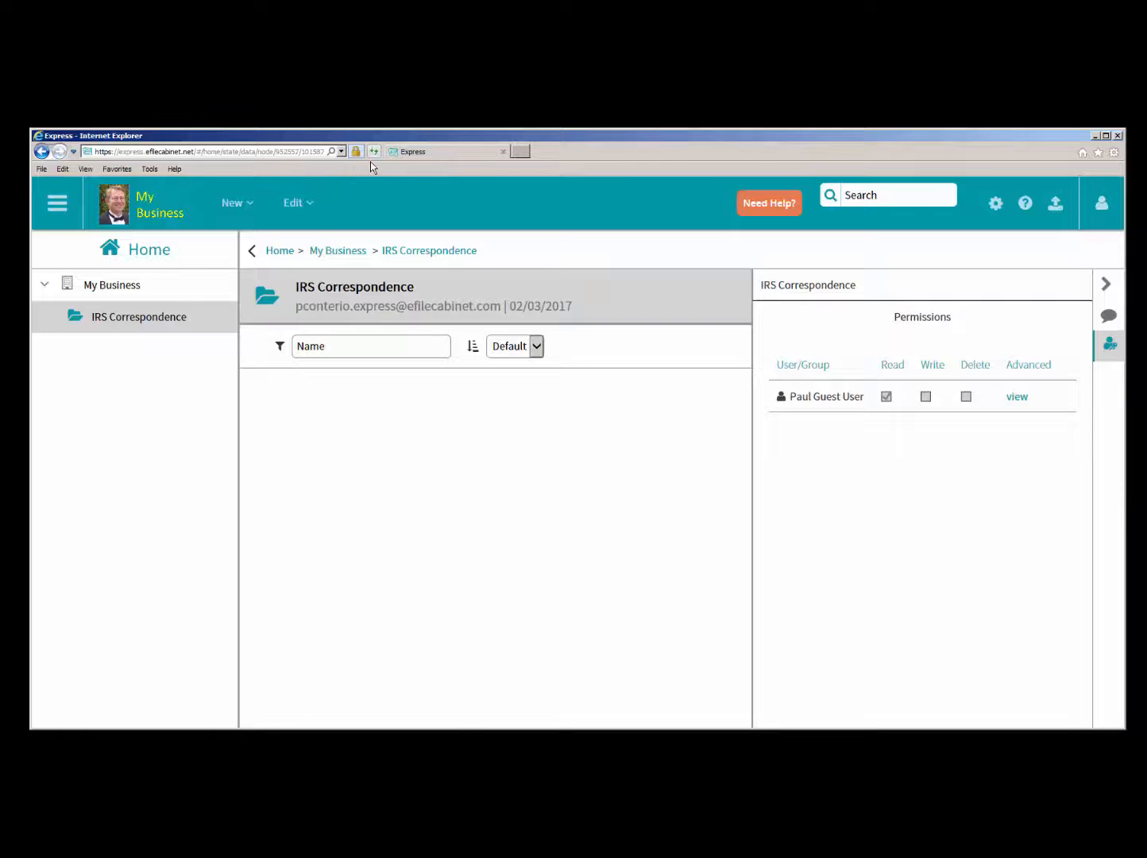
pyautogui.click(373, 151)
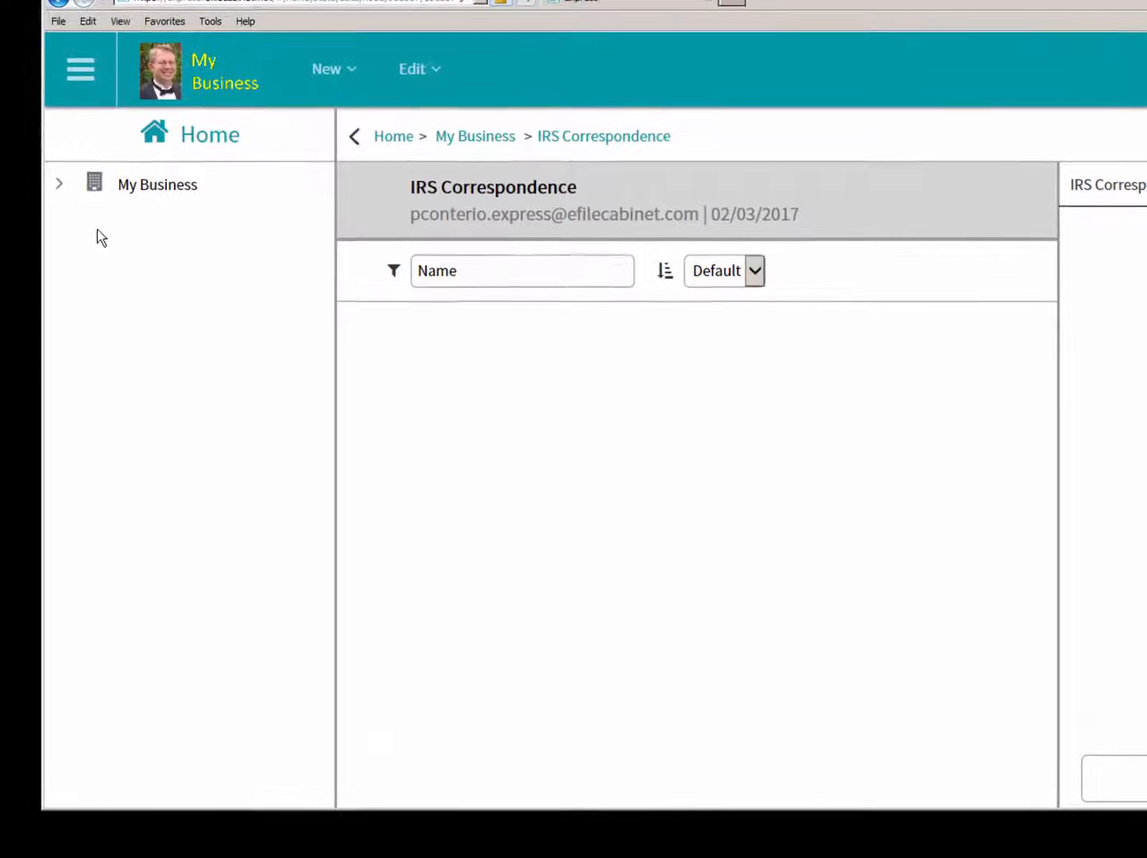
pyautogui.click(57, 196)
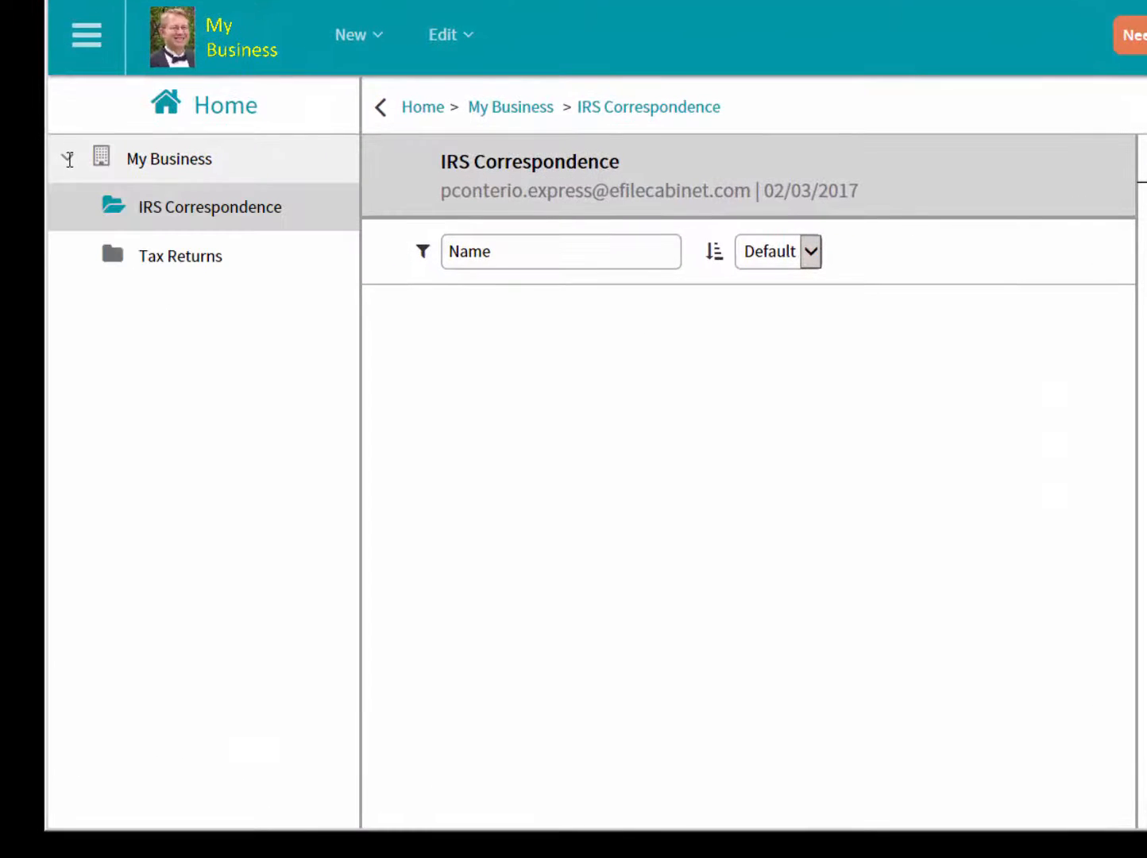
pyautogui.click(149, 254)
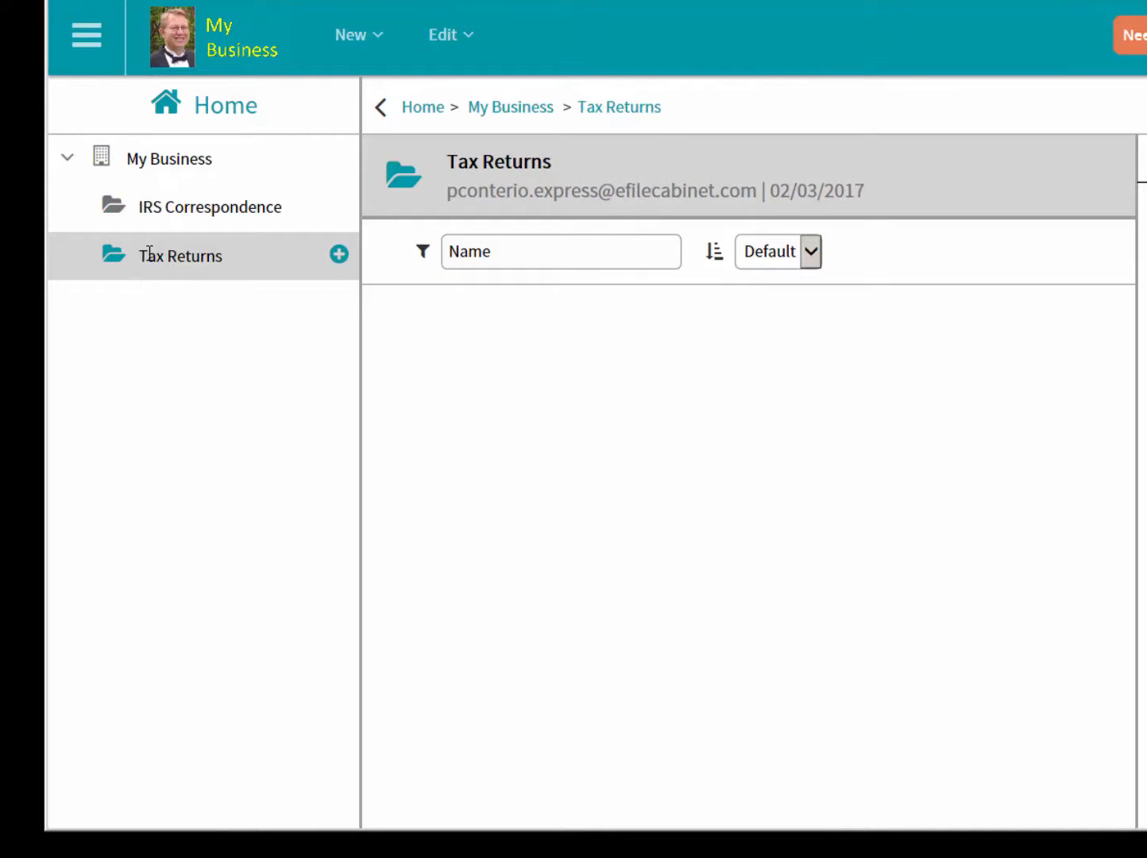
pyautogui.click(147, 211)
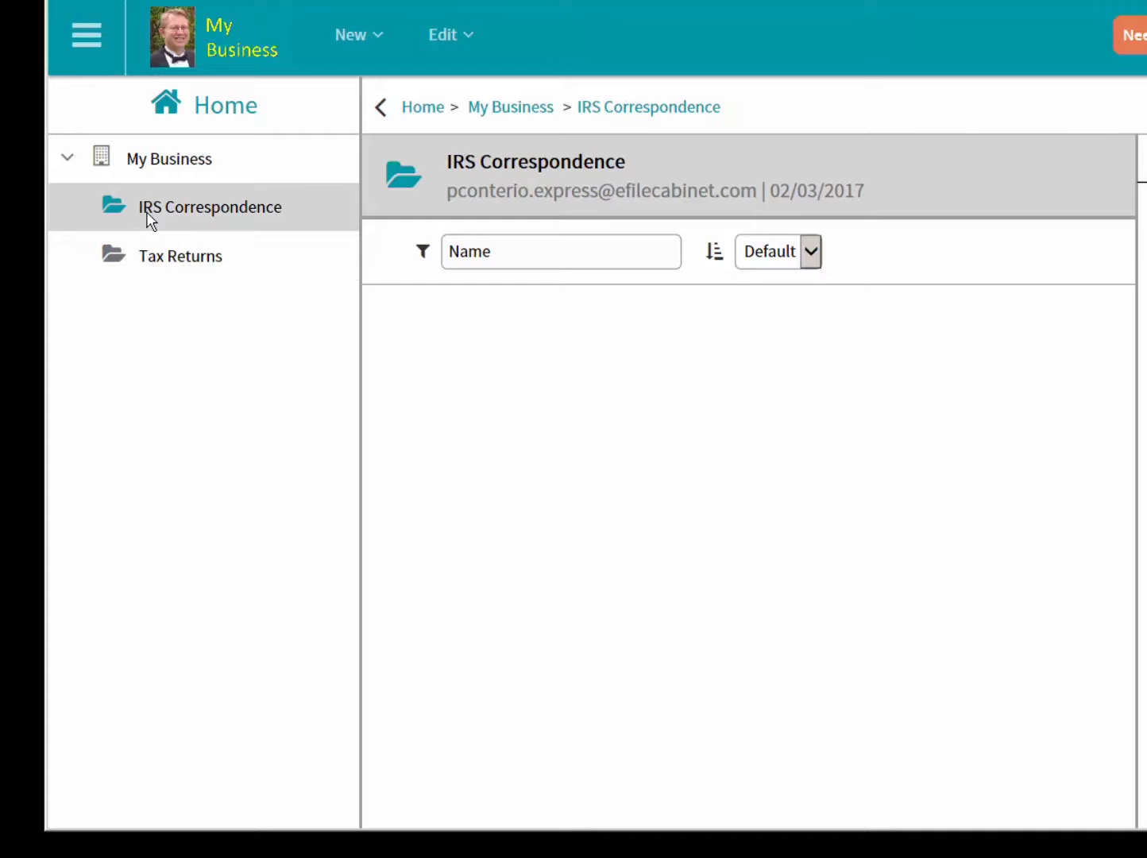
pyautogui.click(150, 162)
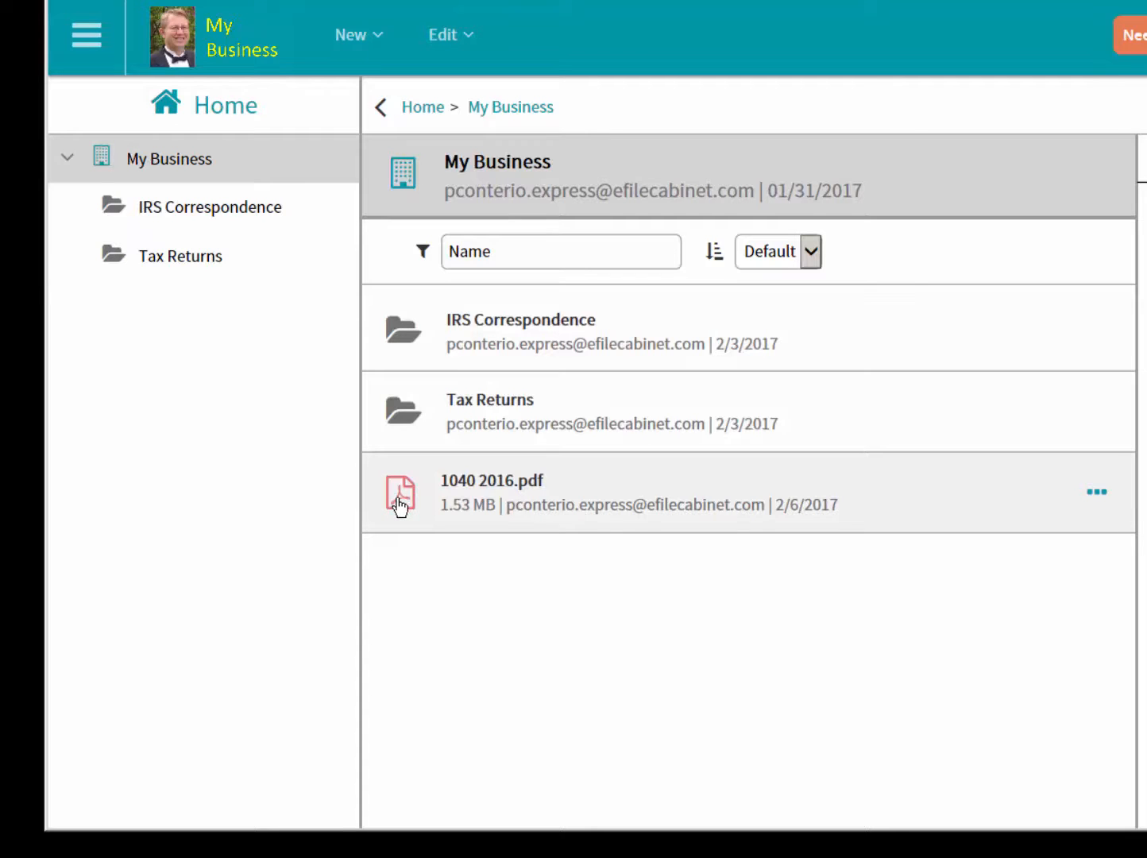
# - As the guest, upload 1040 2016.pdf, Beneficiary Form.pdf and 2017 Holiday Schedule.pdf from the Desktop to the Tax Returns folder
pyautogui.click(180, 255)
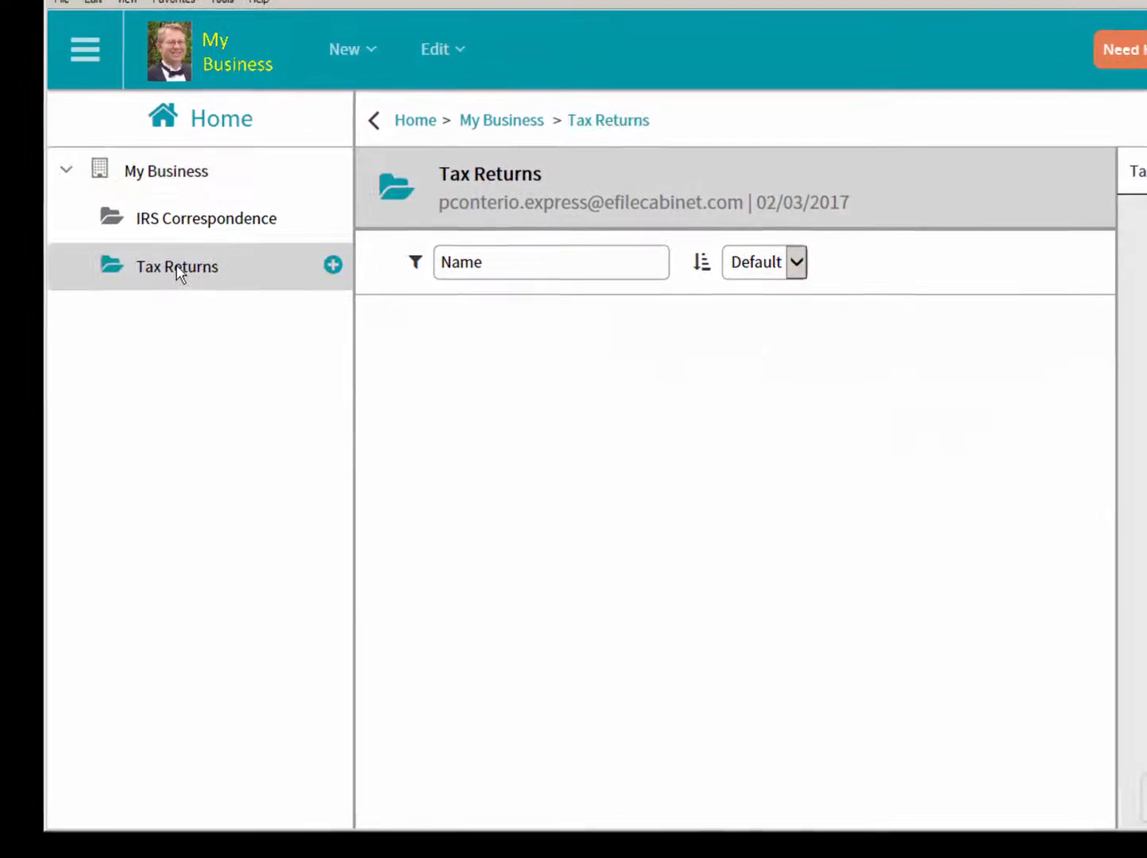
pyautogui.rightClick(178, 267)
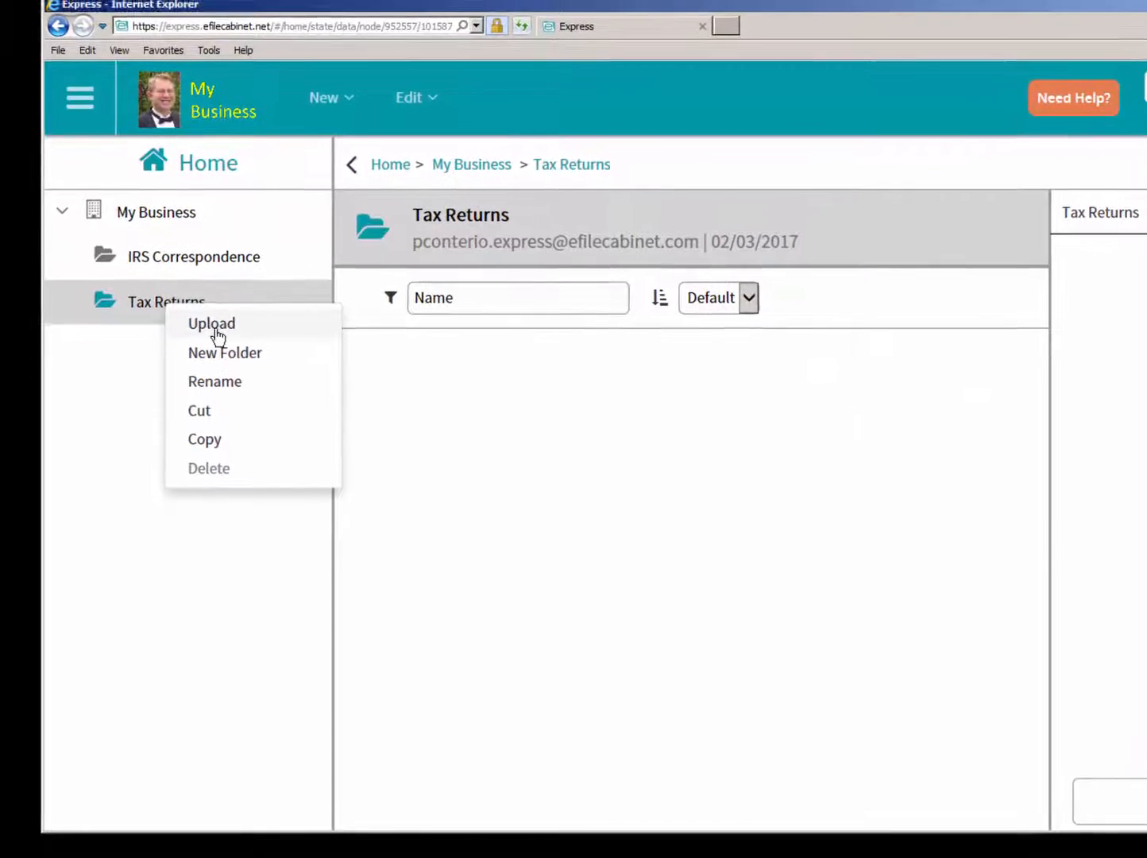
pyautogui.click(216, 330)
pyautogui.moveTo(869, 476); pyautogui.dragTo(1146, 722)
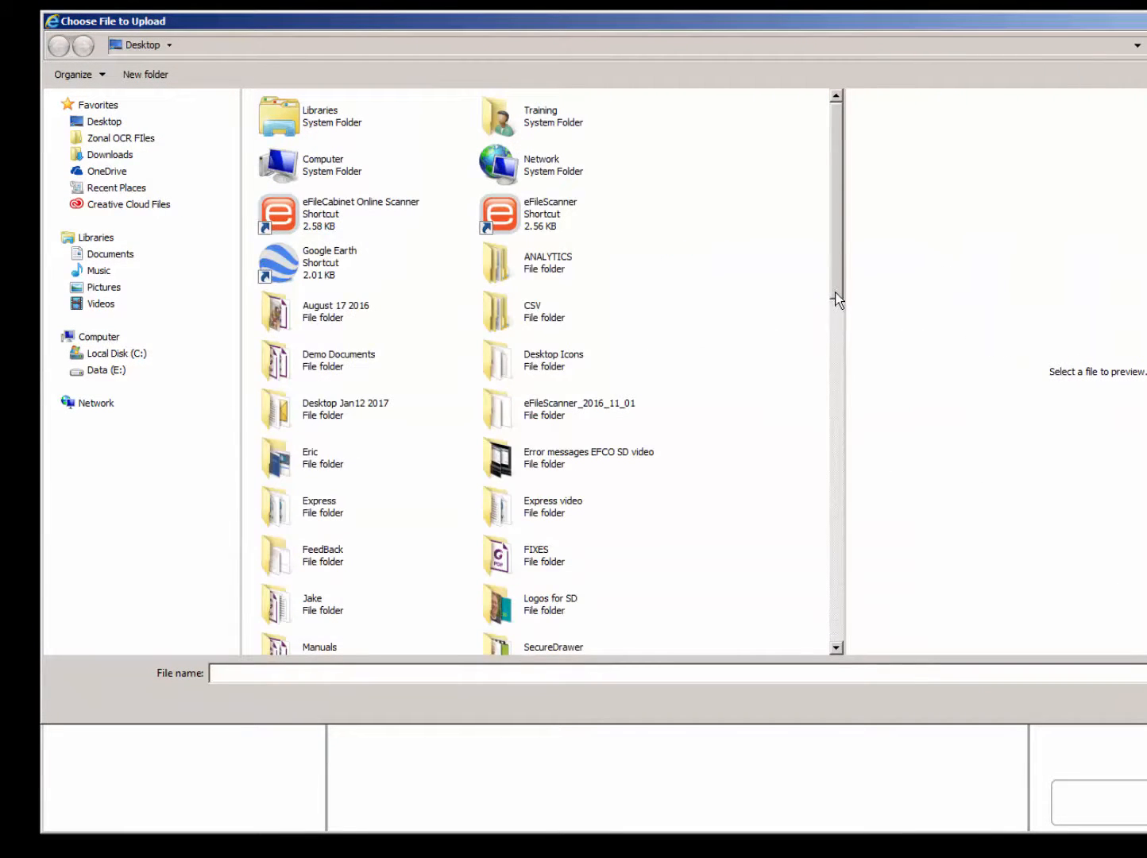
pyautogui.moveTo(838, 300); pyautogui.dragTo(829, 517)
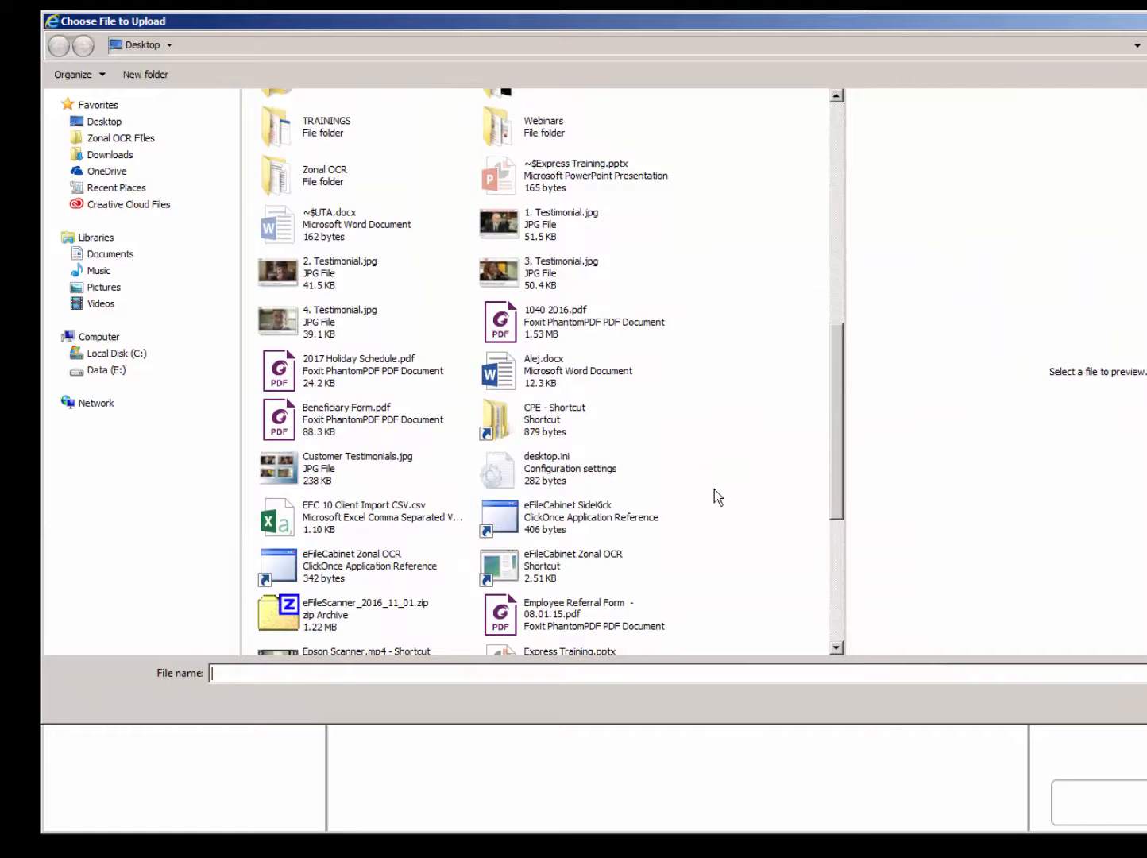
pyautogui.click(284, 376)
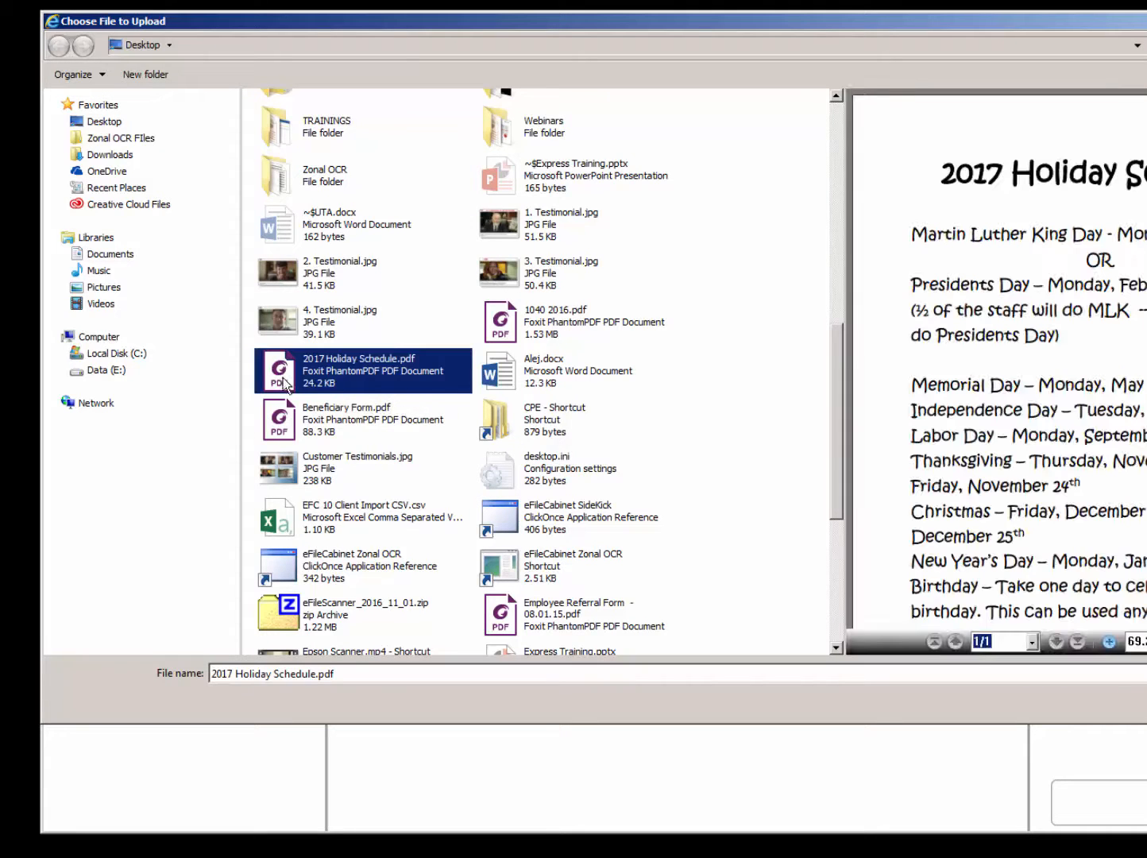
pyautogui.keyDown('ctrl'); pyautogui.click(283, 428); pyautogui.keyUp('ctrl')
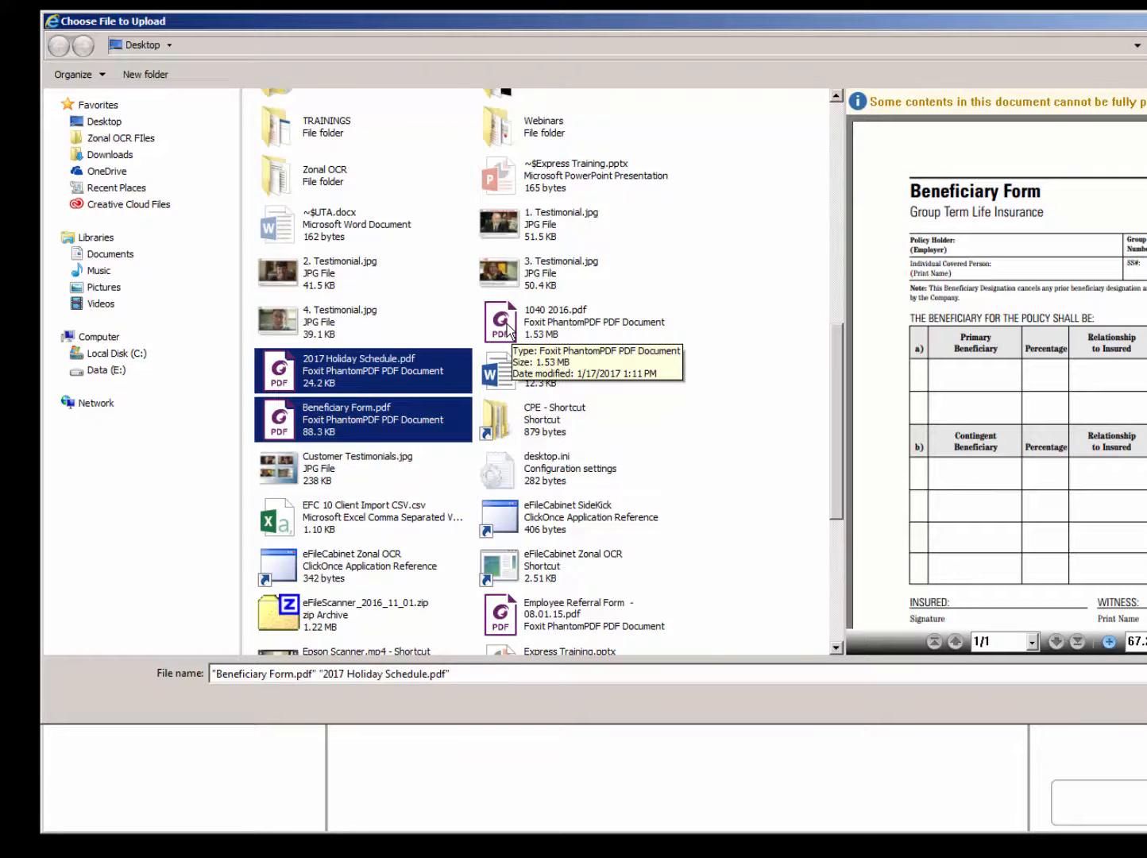
pyautogui.keyDown('ctrl'); pyautogui.click(509, 328); pyautogui.keyUp('ctrl')
pyautogui.press('Return')
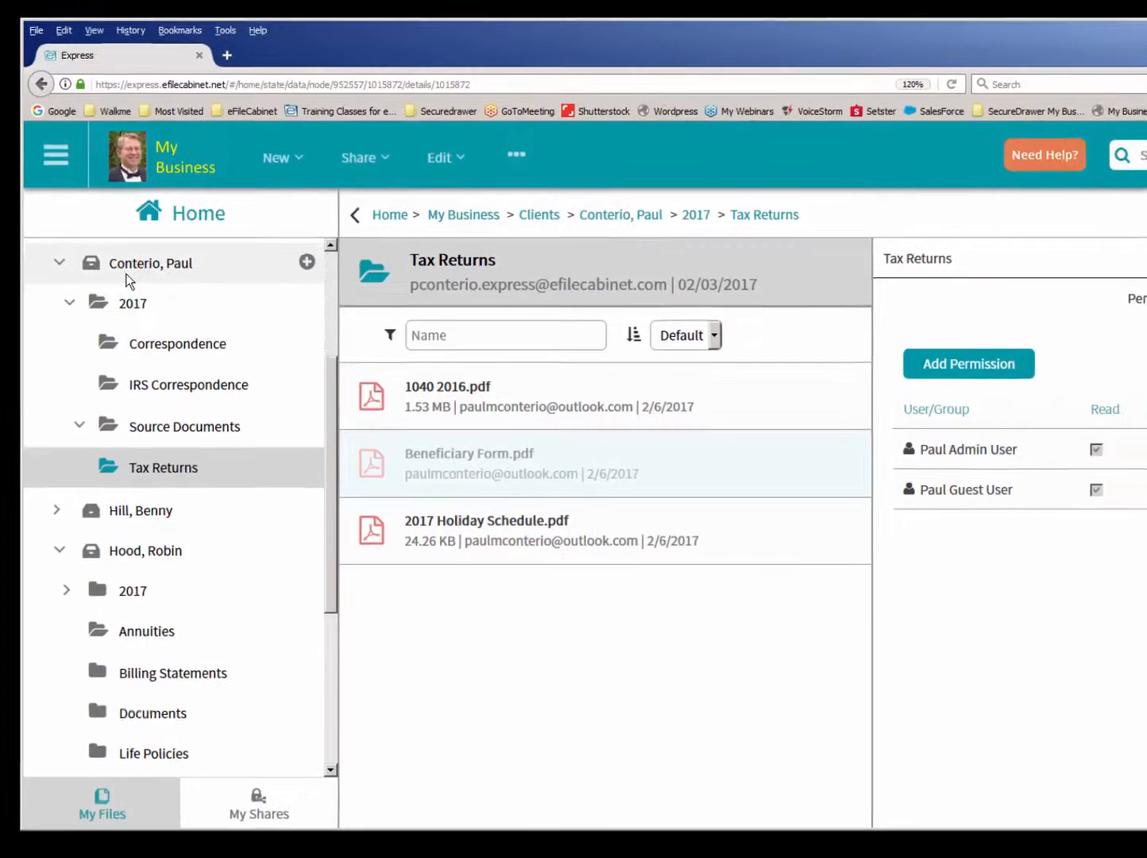
# - Grant the guest user Read permission on the client's entire drawer under Clients
pyautogui.click(127, 266)
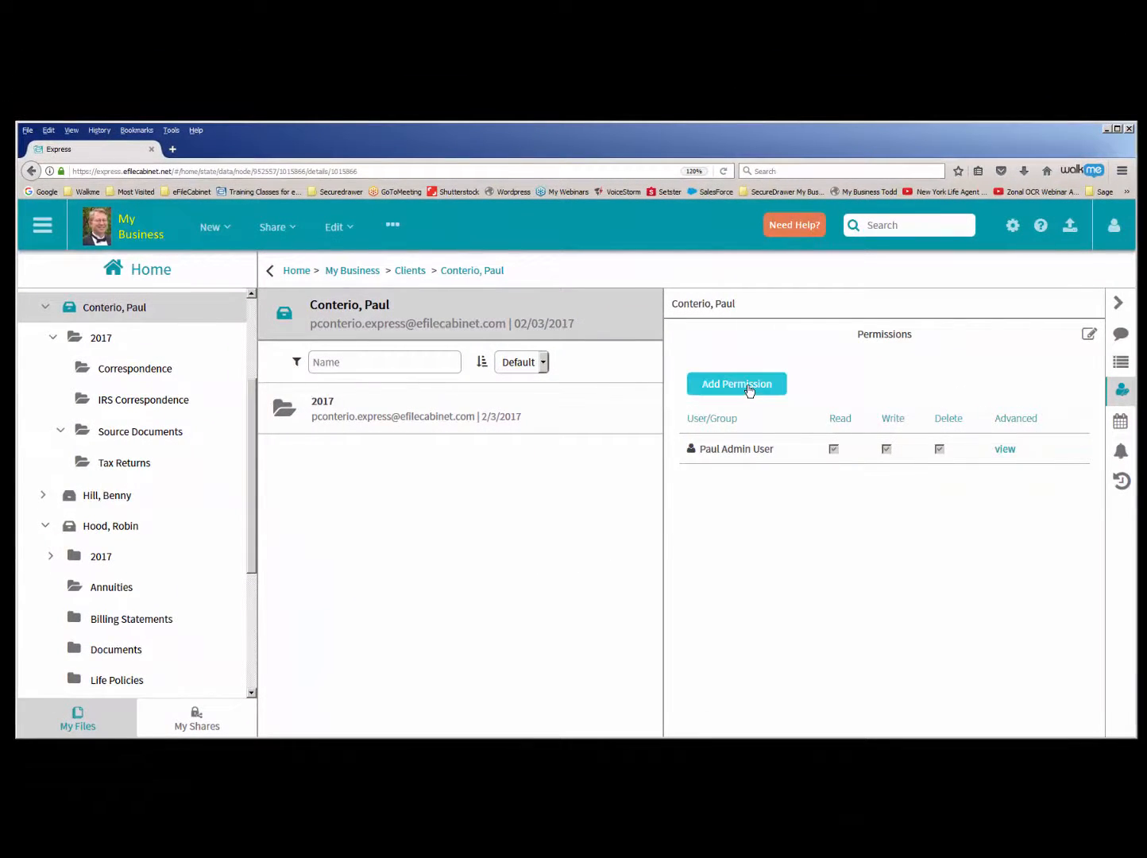
pyautogui.click(748, 387)
pyautogui.click(691, 417)
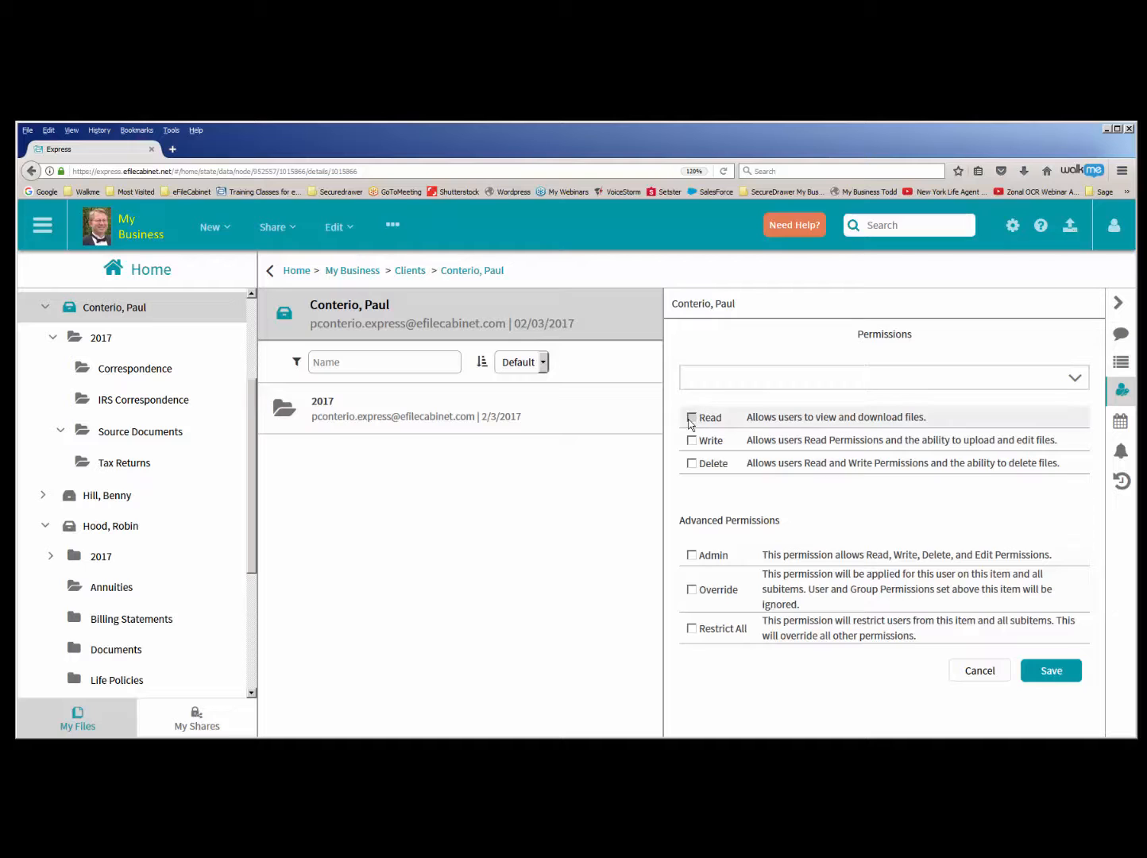
pyautogui.click(724, 384)
pyautogui.write('p')
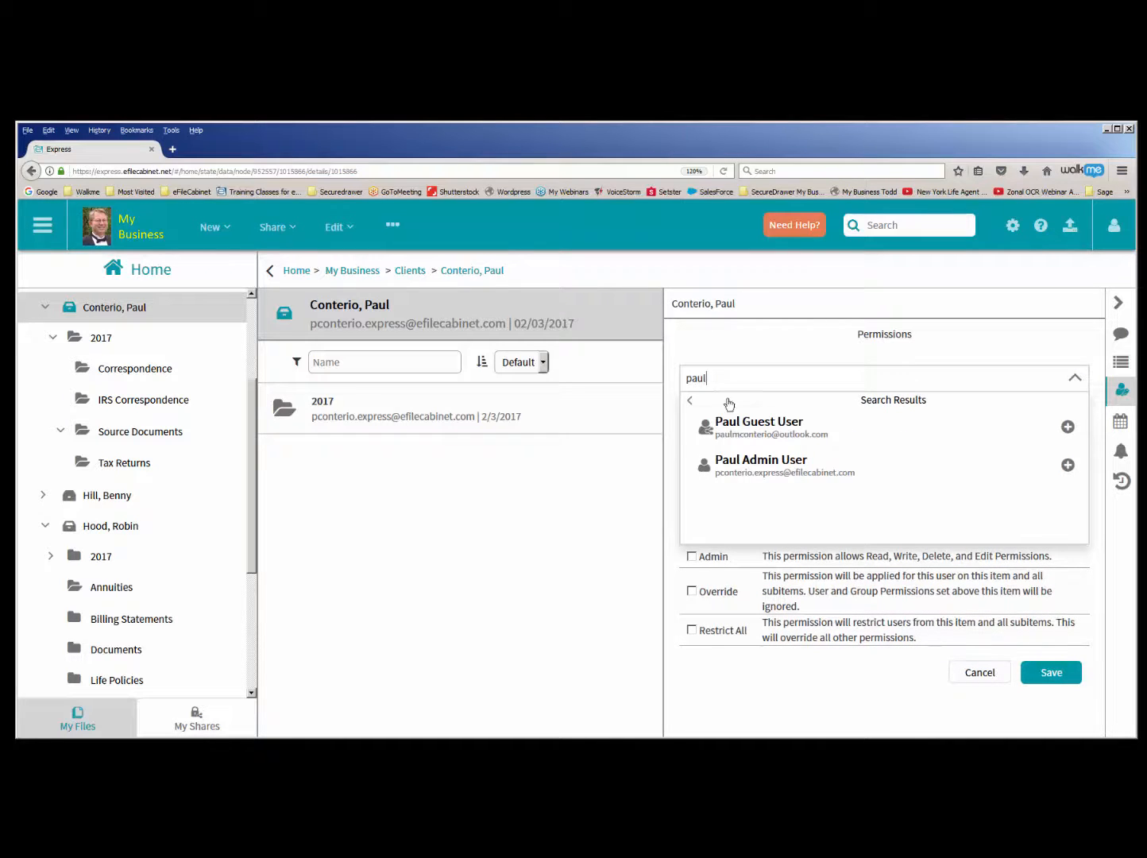
pyautogui.write('aul')
pyautogui.click(738, 424)
pyautogui.click(722, 421)
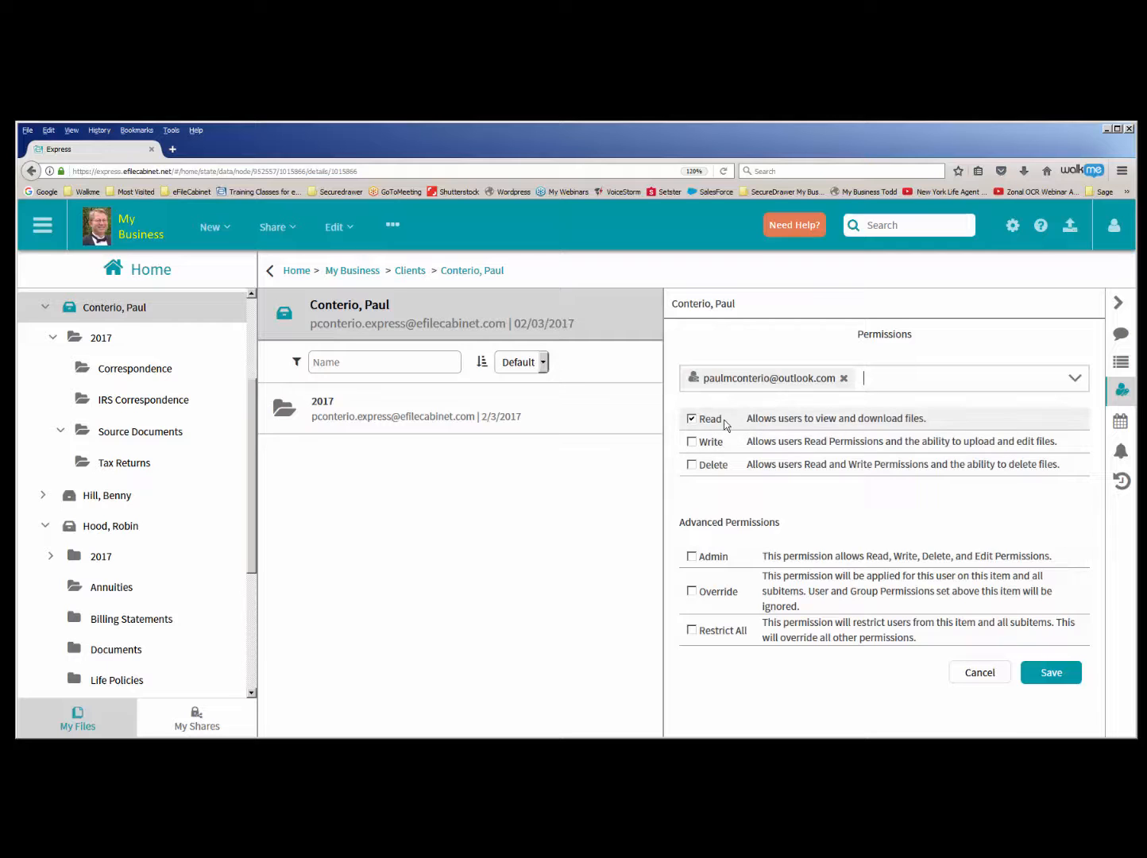
pyautogui.click(1051, 672)
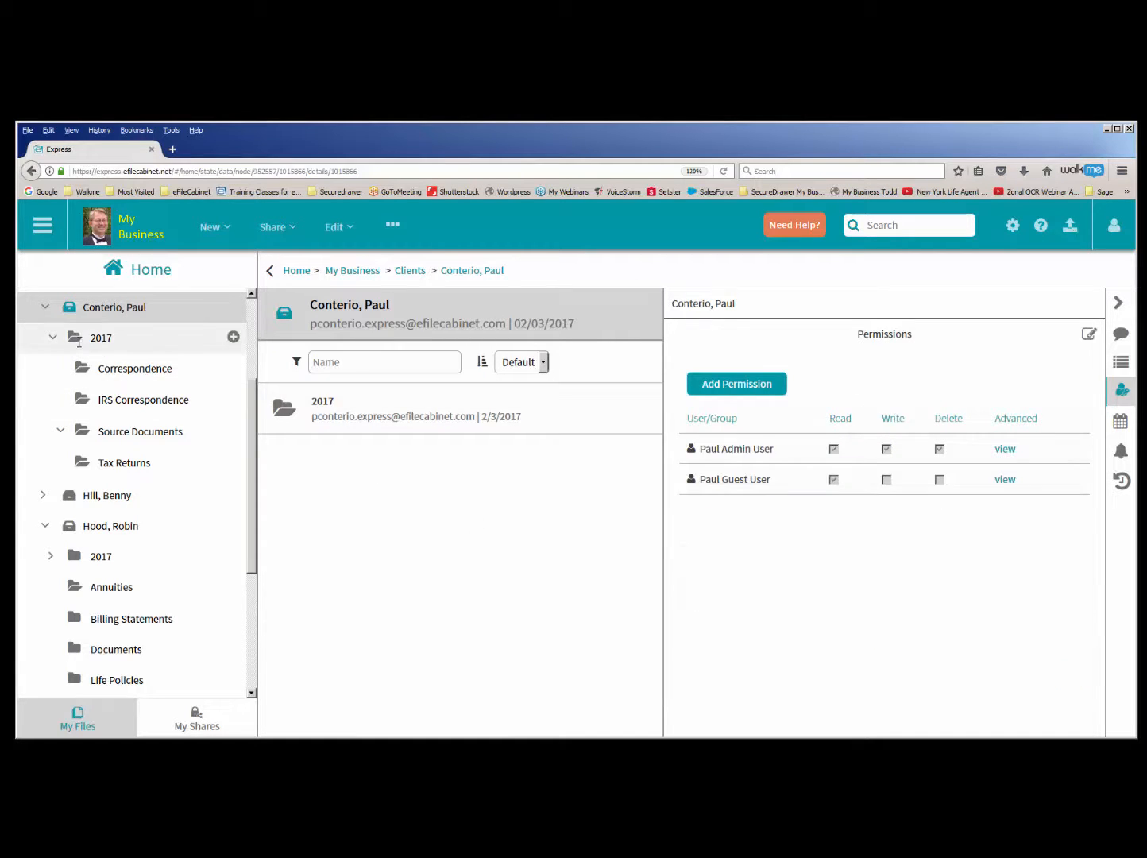
# - Examine the guest user's permissions on the client's 2017, Tax Returns and Source Documents folders
pyautogui.click(78, 340)
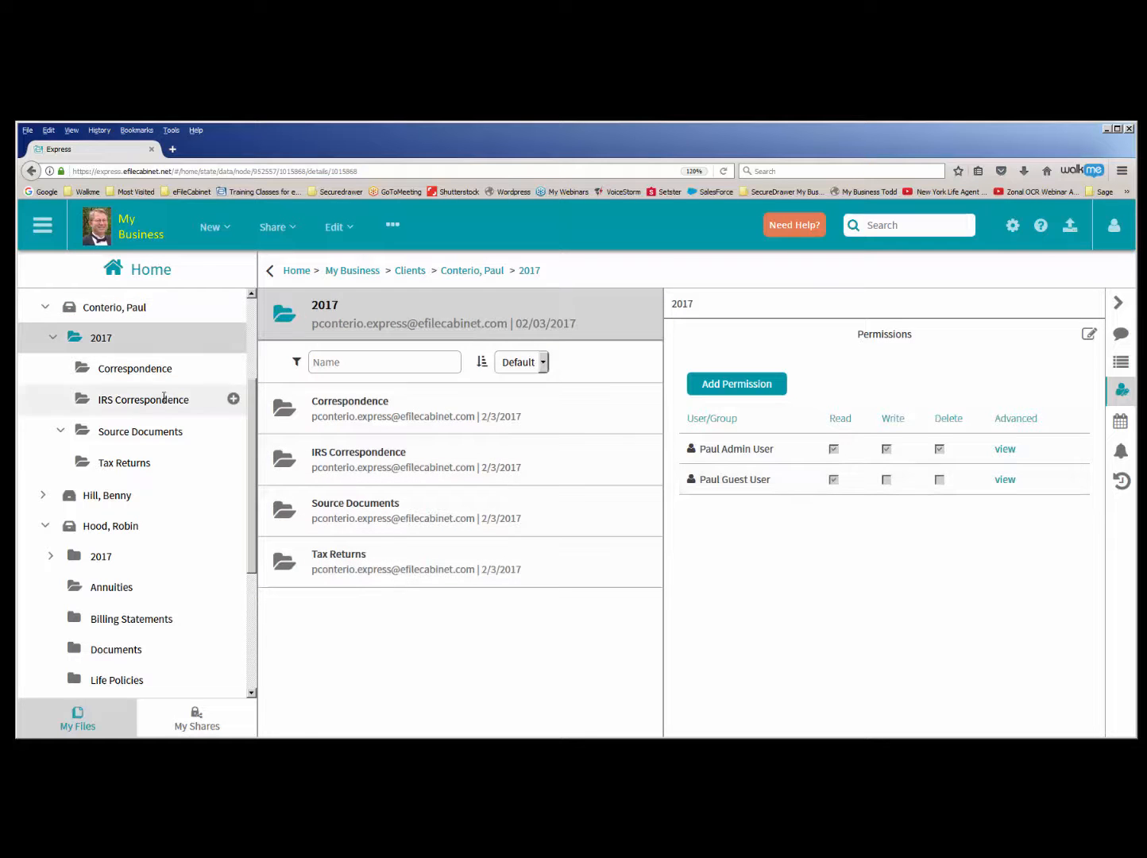
pyautogui.click(180, 465)
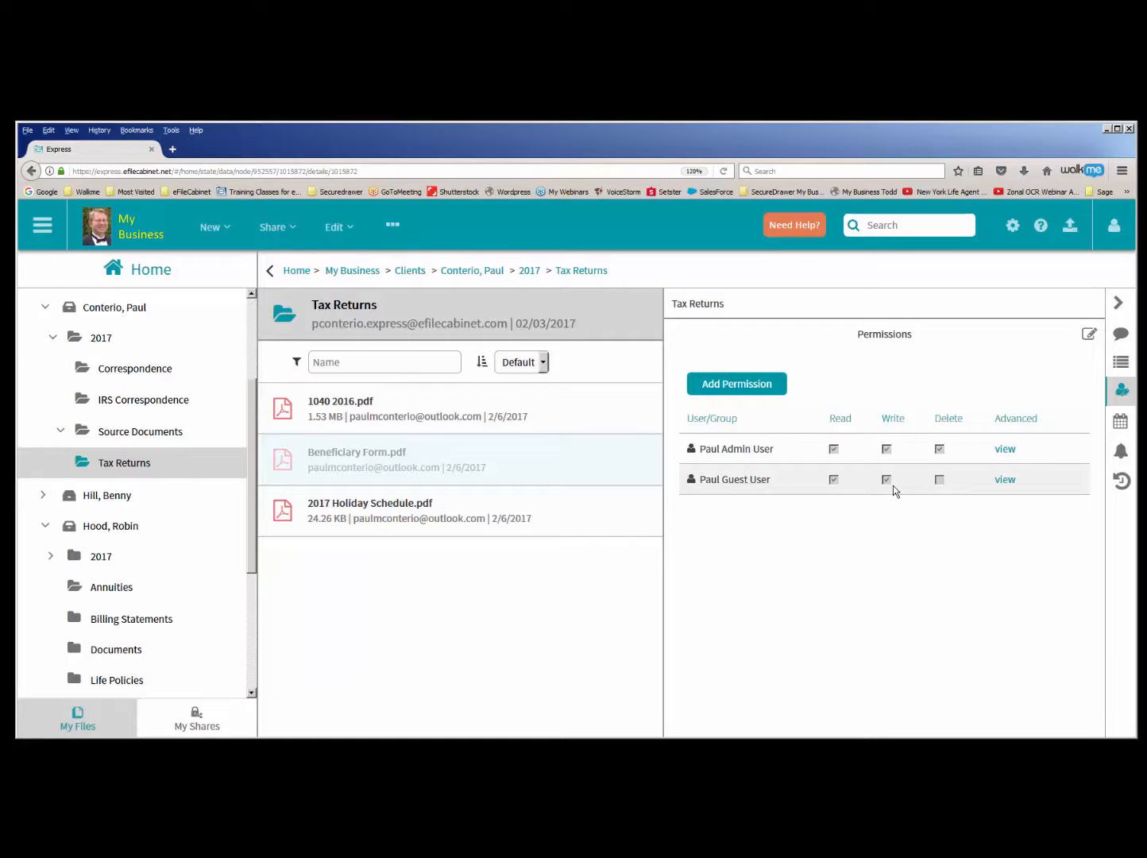
pyautogui.click(134, 431)
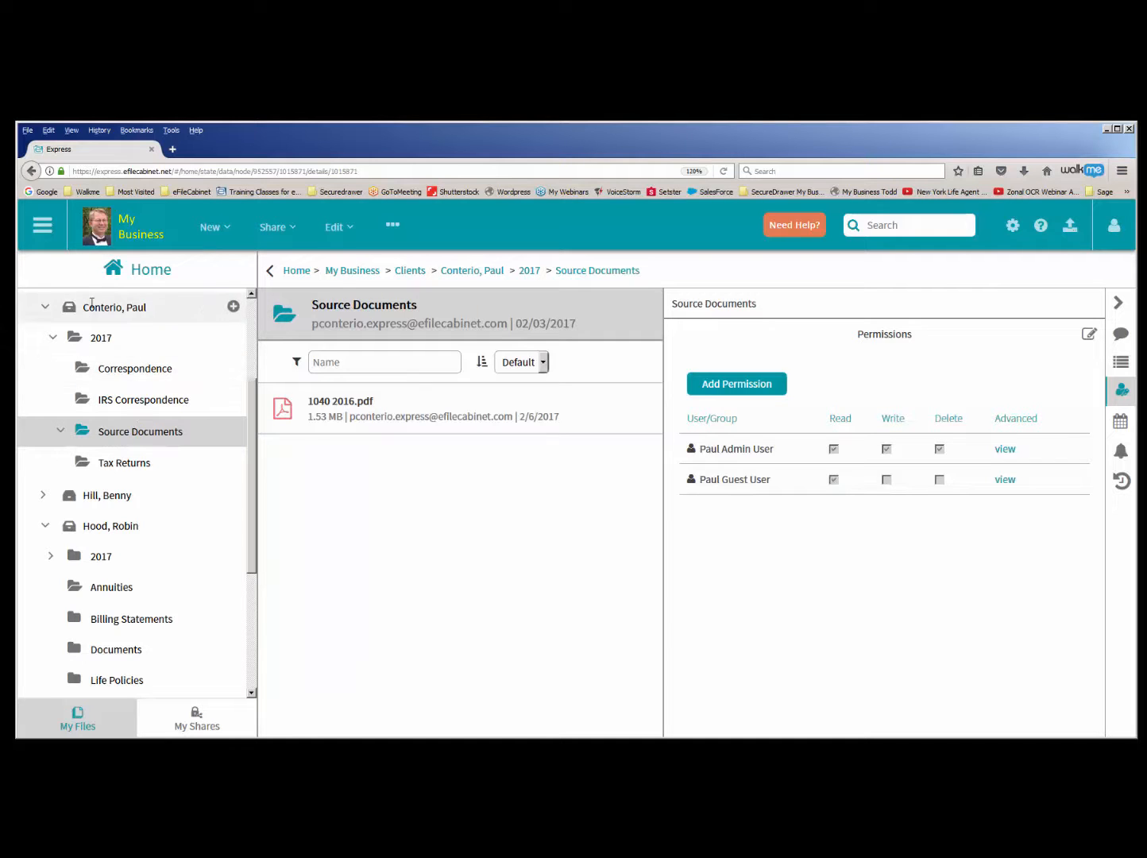
pyautogui.click(106, 462)
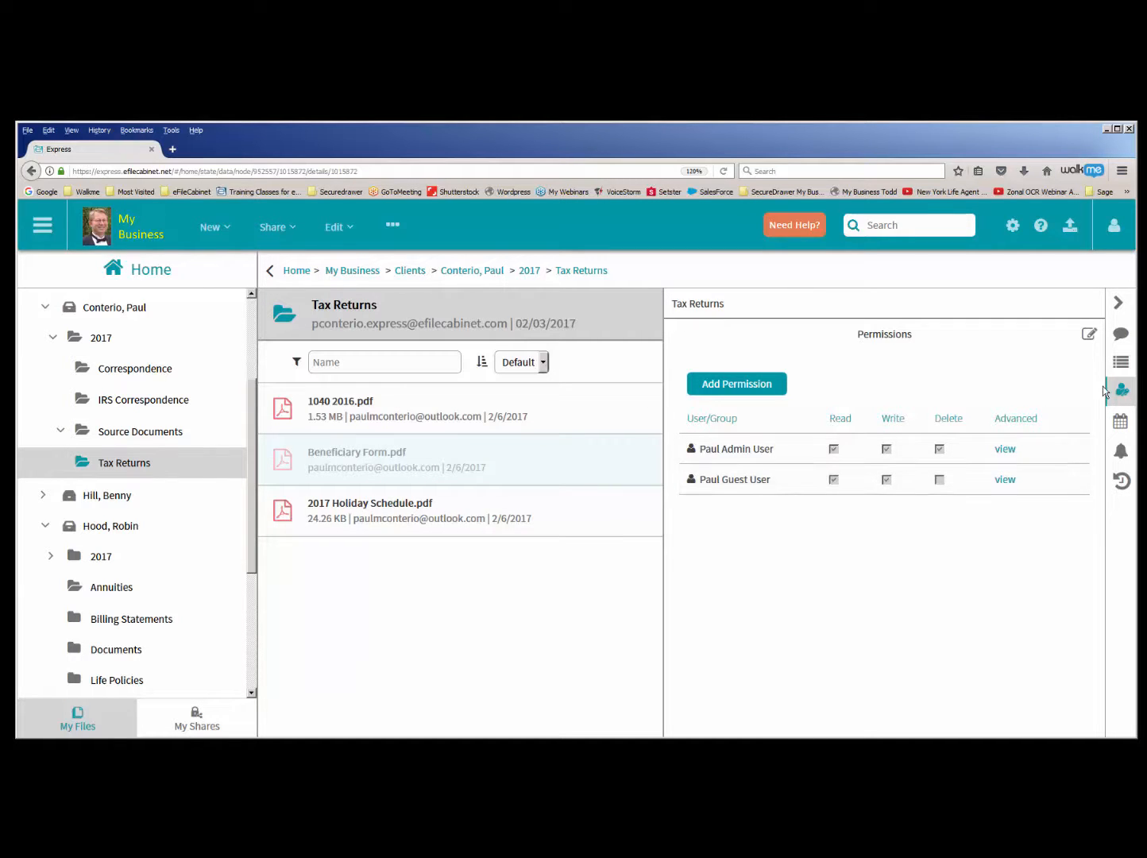
# - Search the guest accounts in the Admin area for the guest user and open that account for editing
pyautogui.click(48, 231)
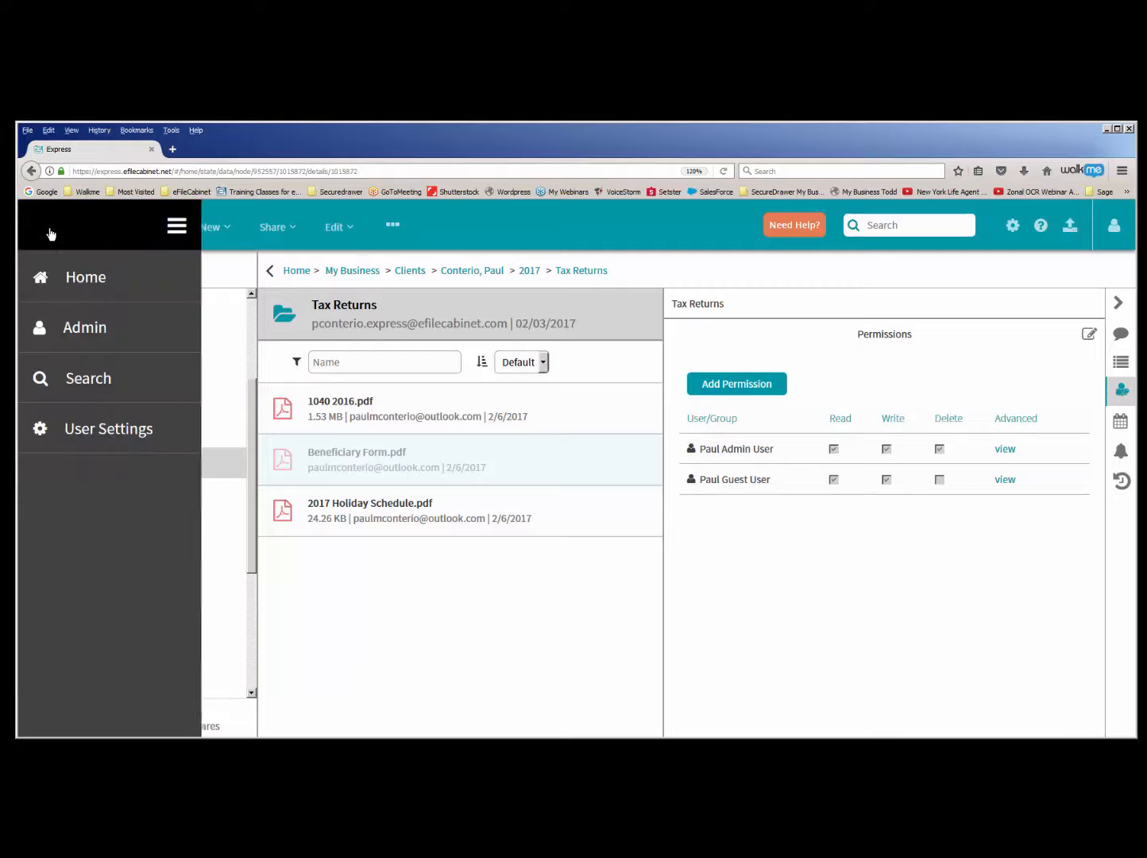
pyautogui.click(69, 325)
pyautogui.click(88, 308)
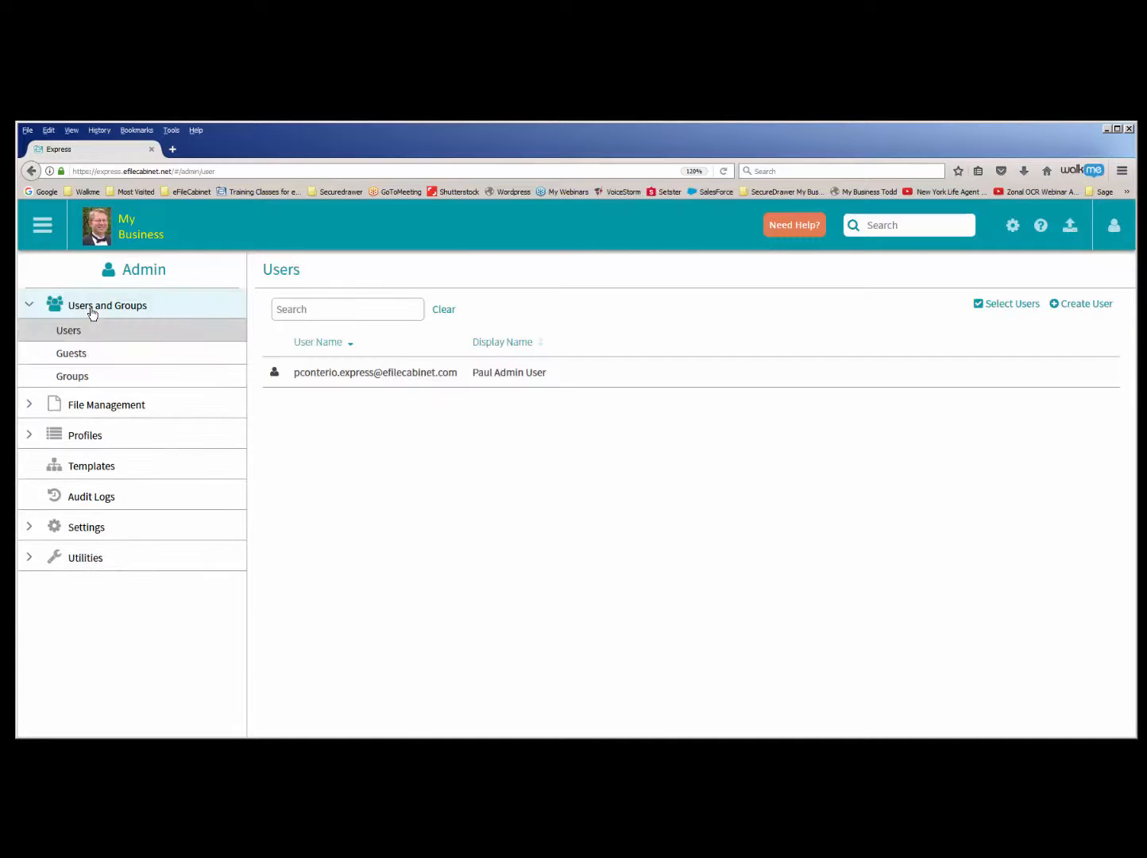
pyautogui.click(89, 355)
pyautogui.click(296, 312)
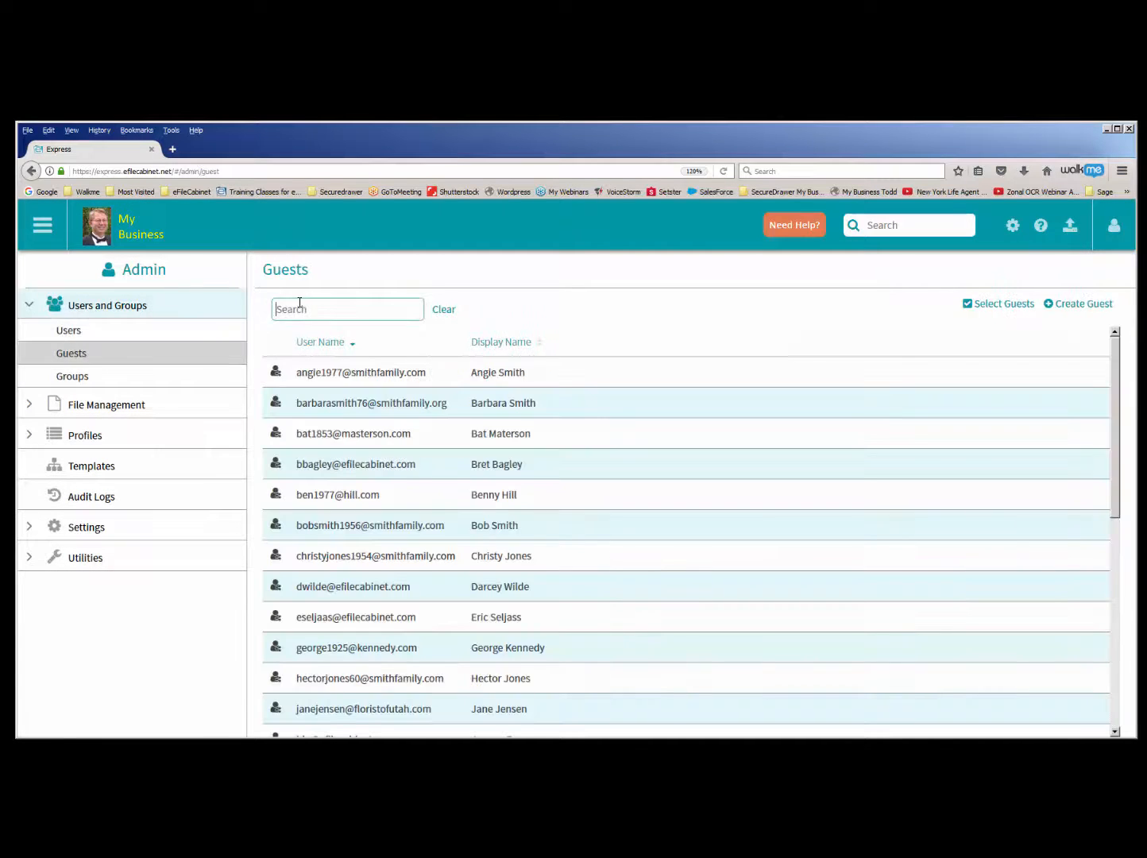
pyautogui.write('paul')
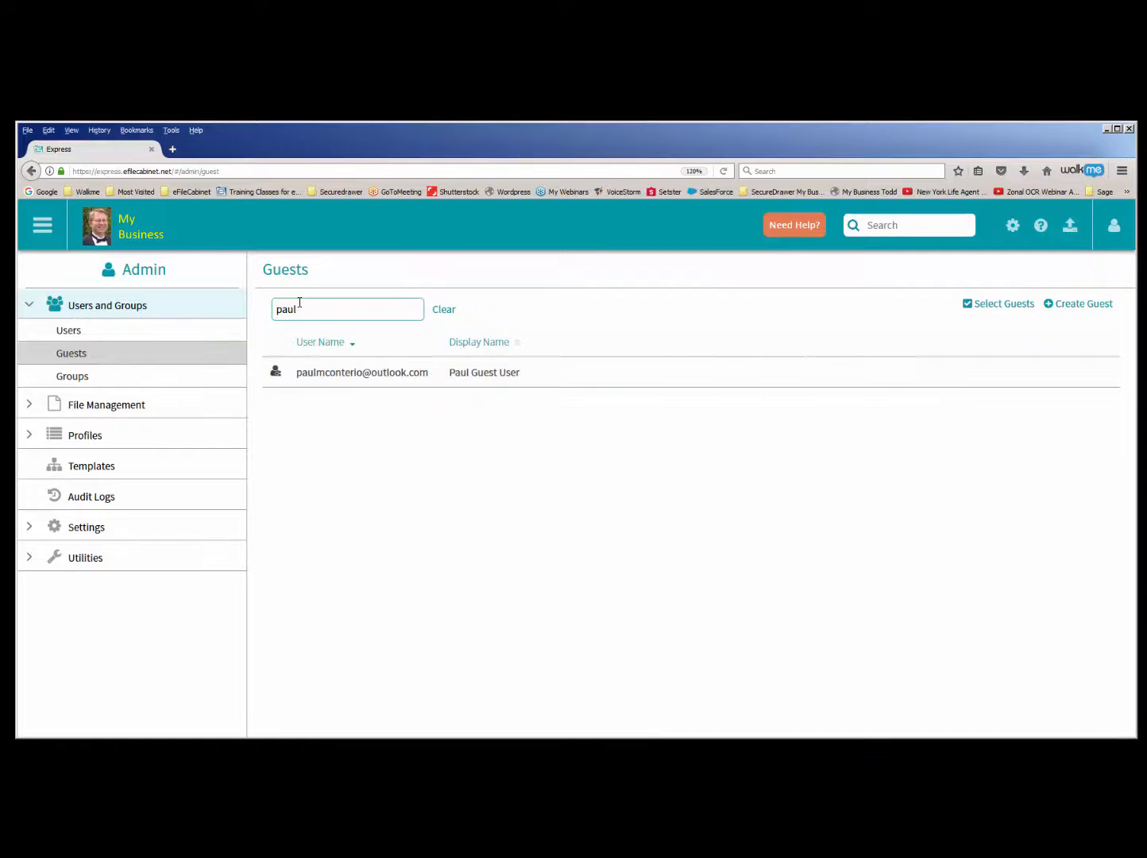
pyautogui.click(437, 348)
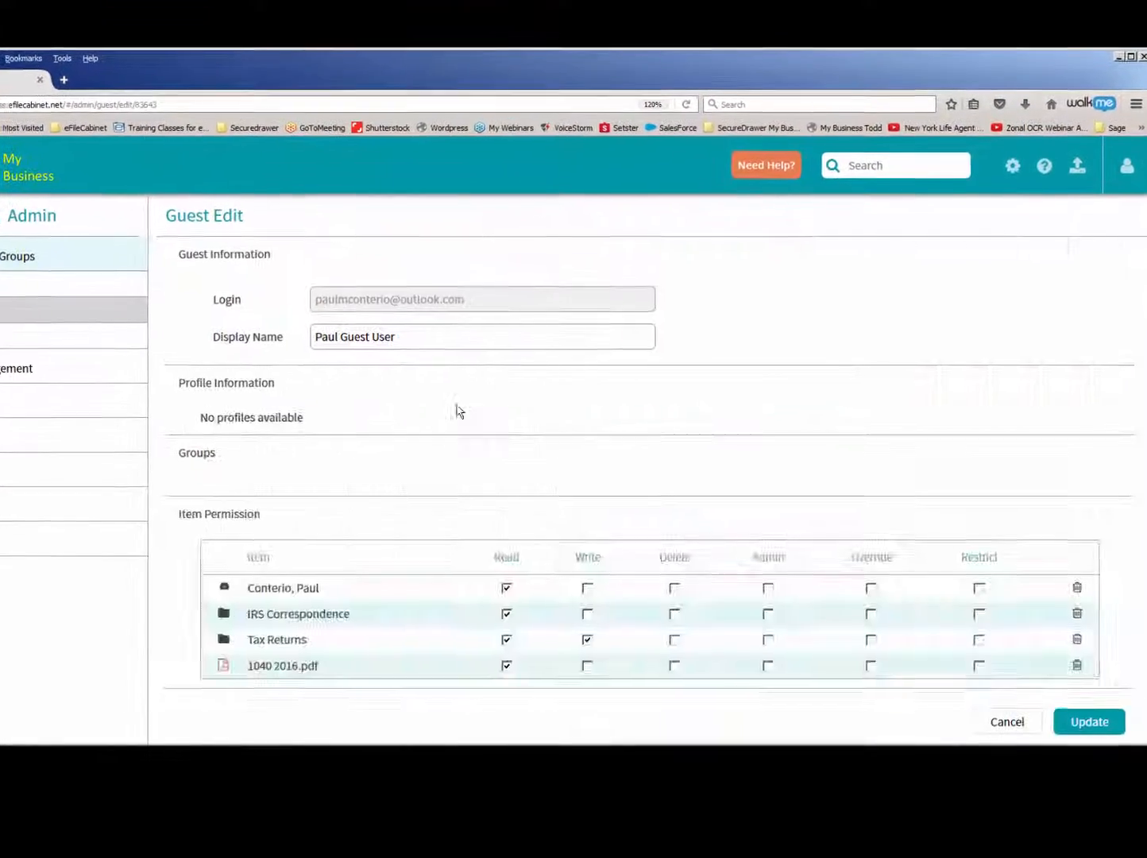
# - Remove the guest's Write permission on Tax Returns, update the account, and reopen it to check the item permissions
pyautogui.scroll(-5, 444, 476)
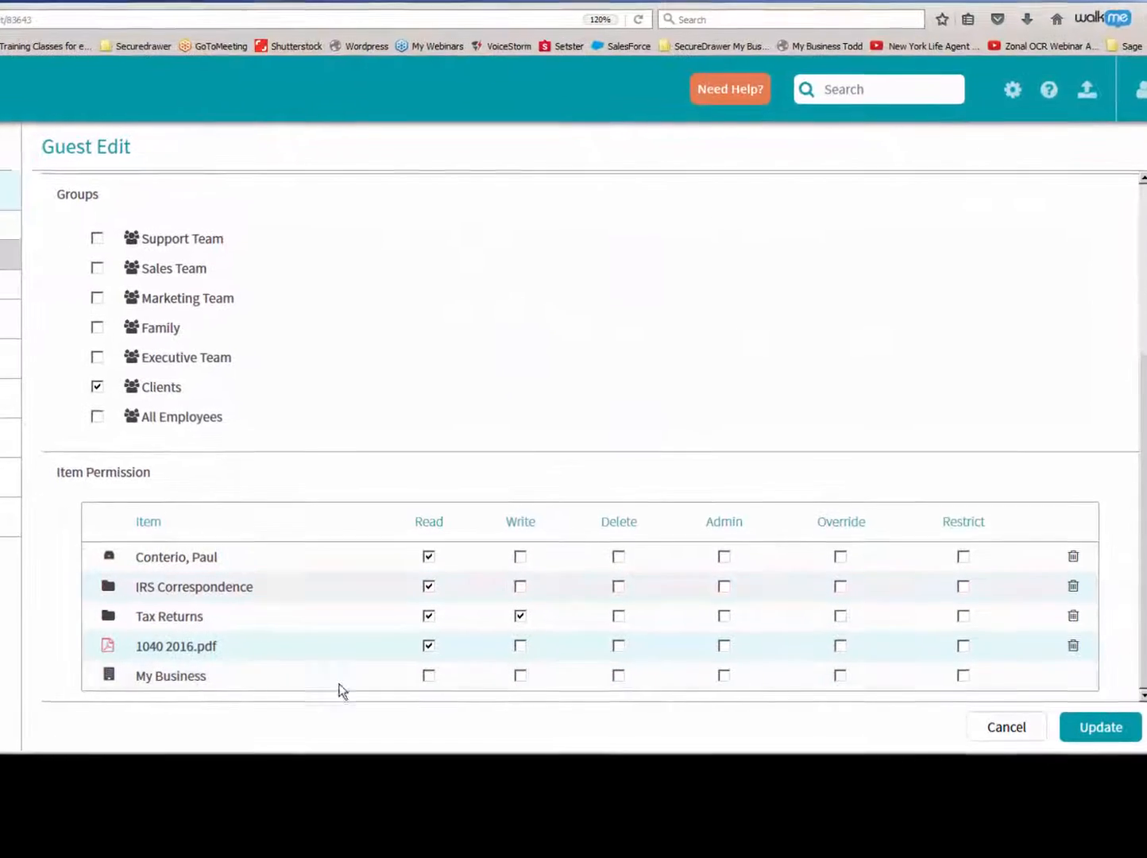
pyautogui.click(505, 615)
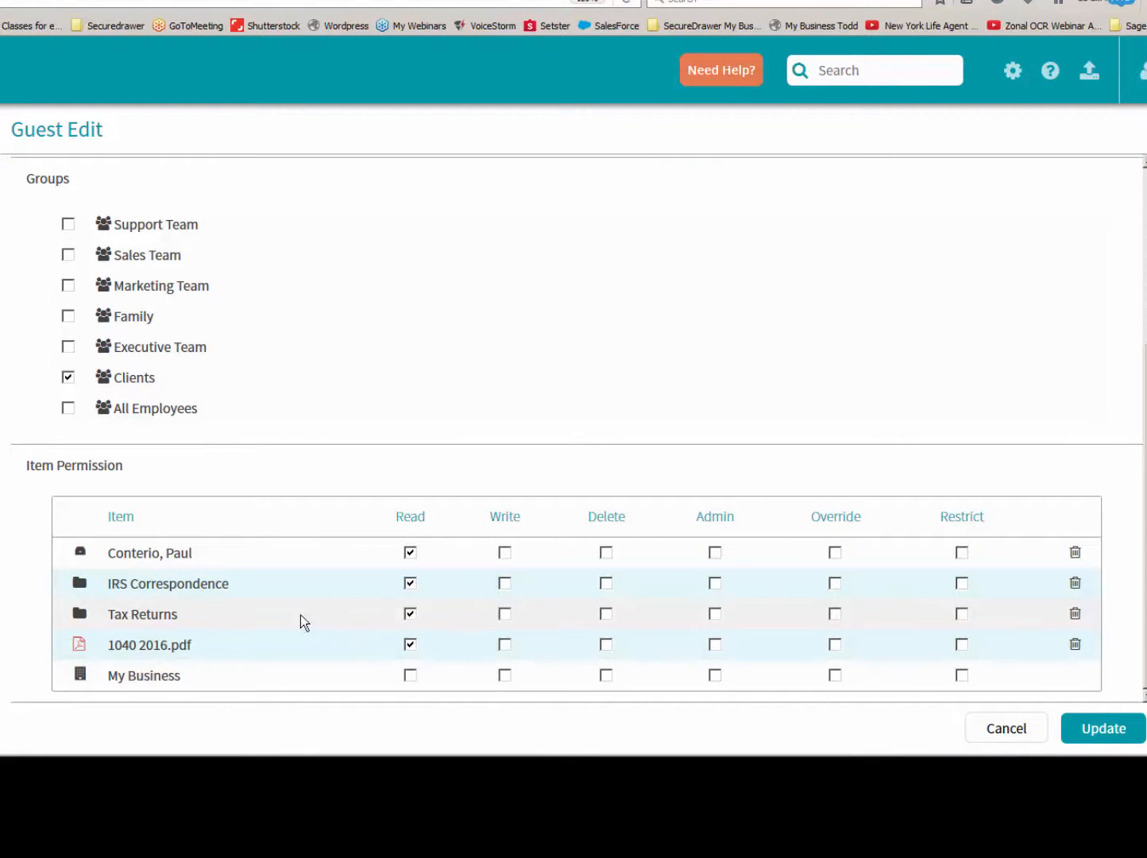
pyautogui.click(1114, 731)
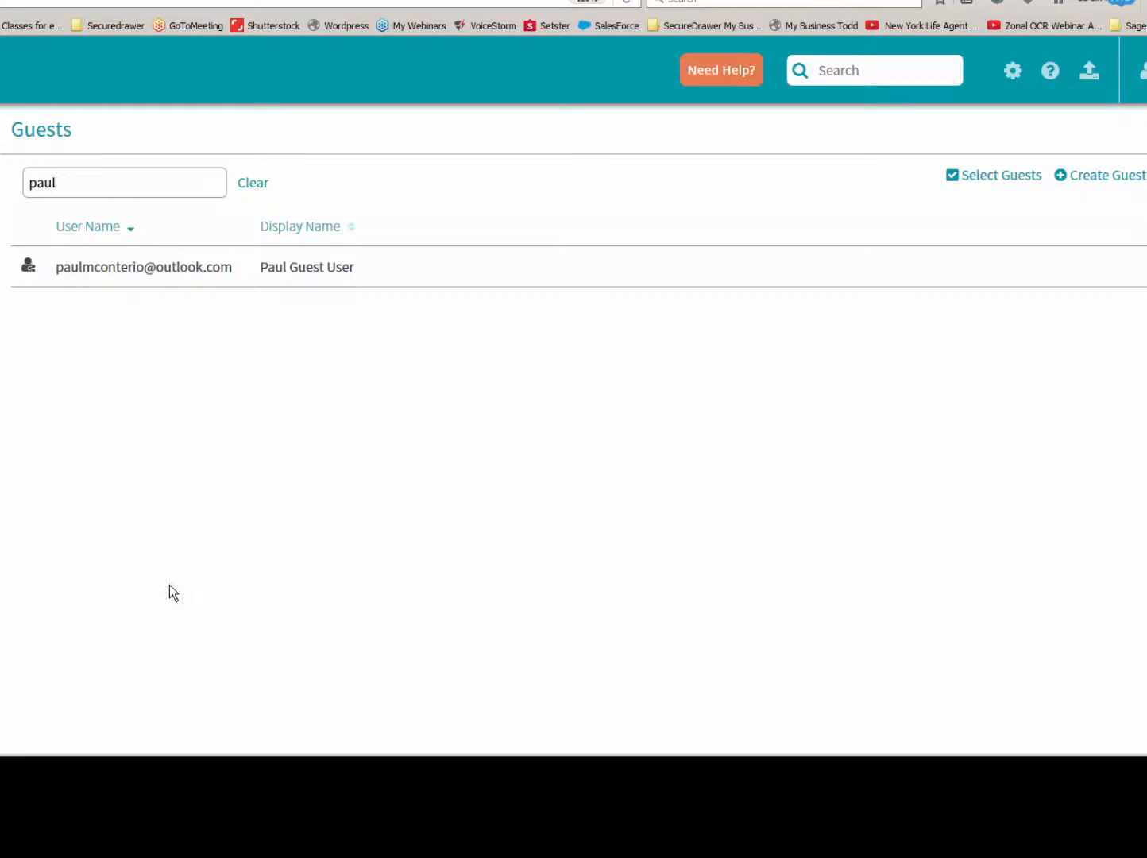
pyautogui.click(286, 270)
pyautogui.scroll(-3, 428, 445)
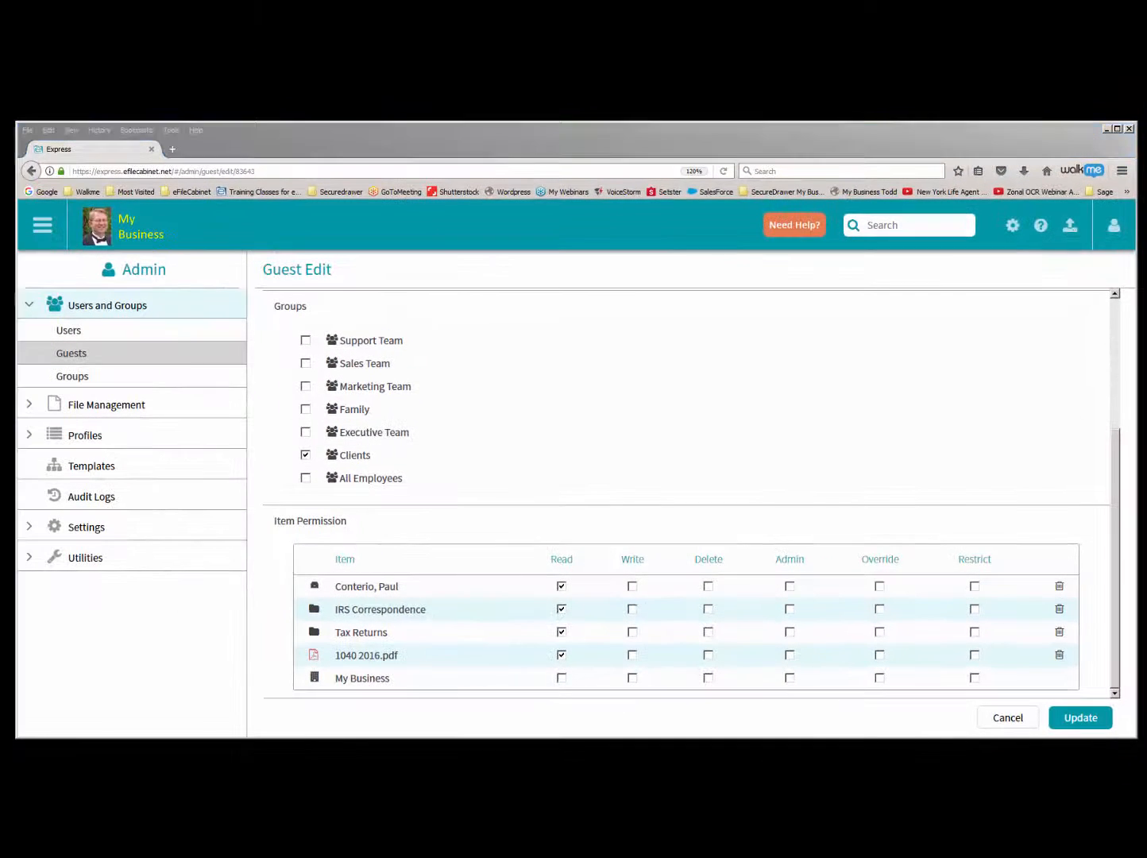
# - Return to the Home file view and collapse the client's drawer under Clients
pyautogui.click(42, 227)
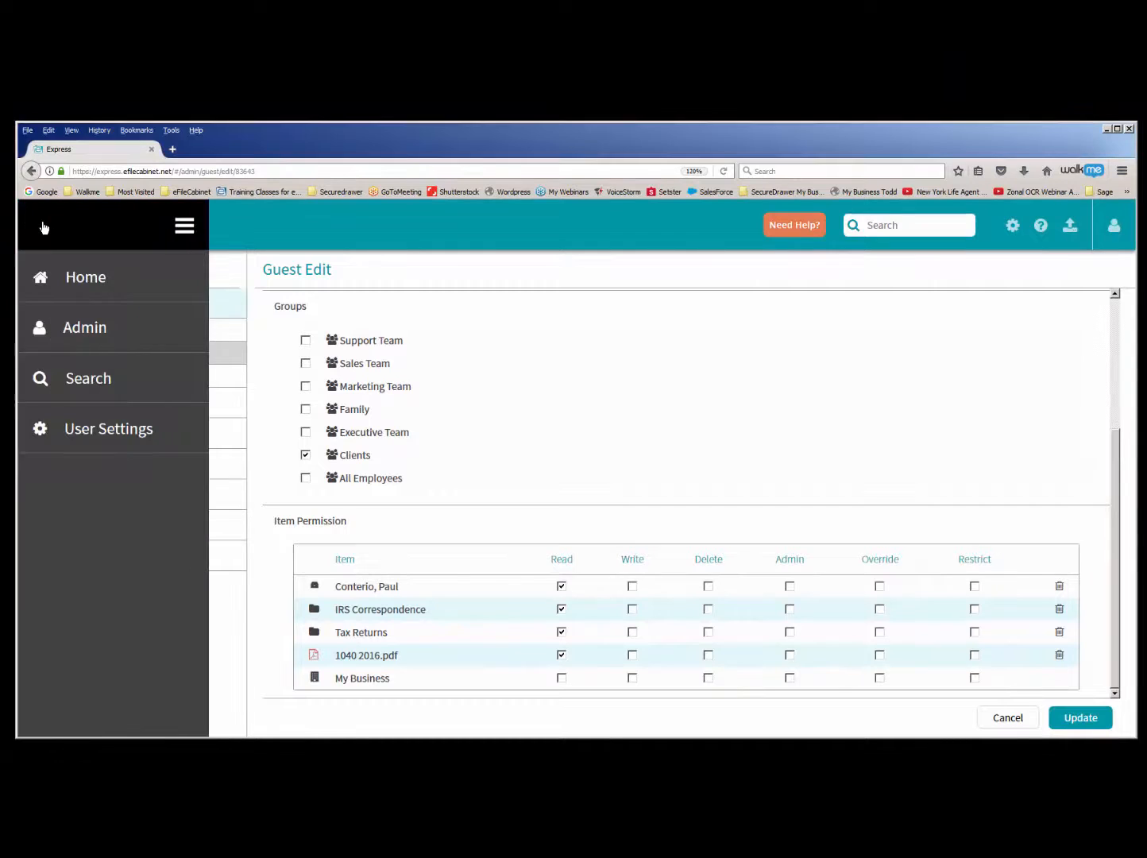
pyautogui.click(72, 279)
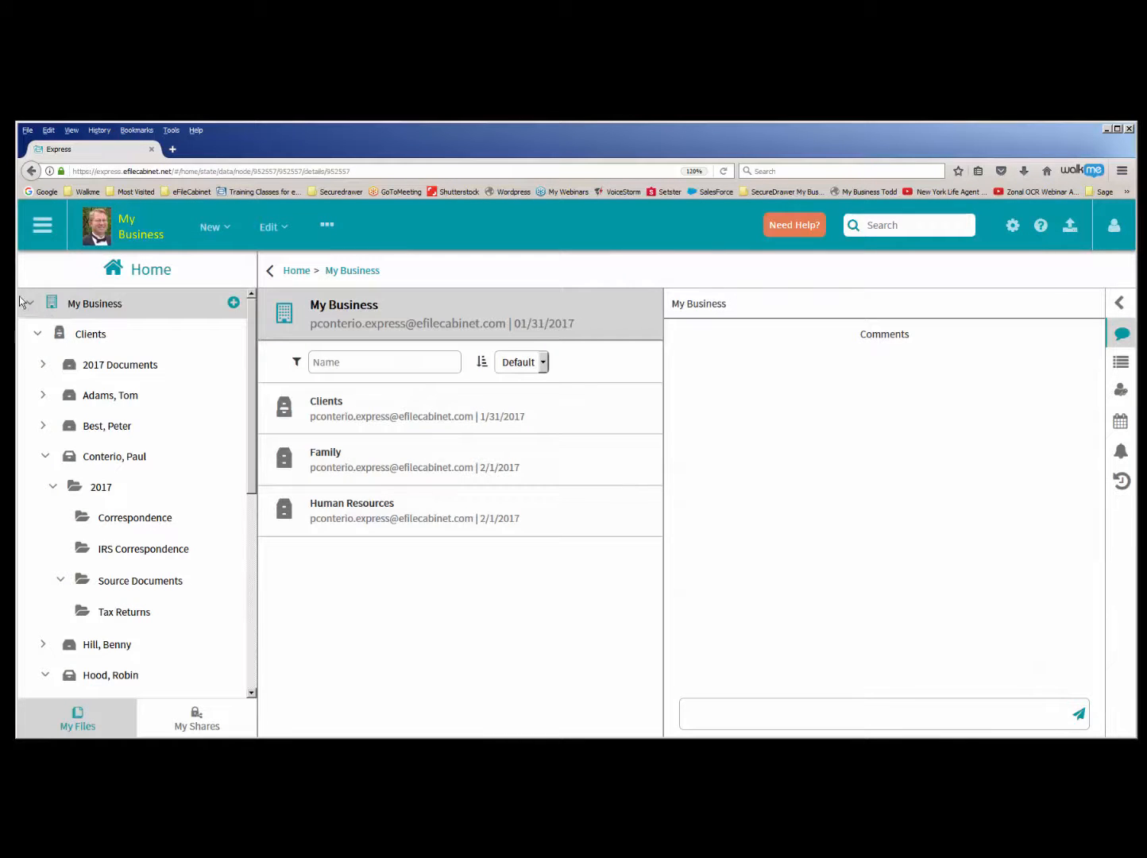
pyautogui.click(31, 303)
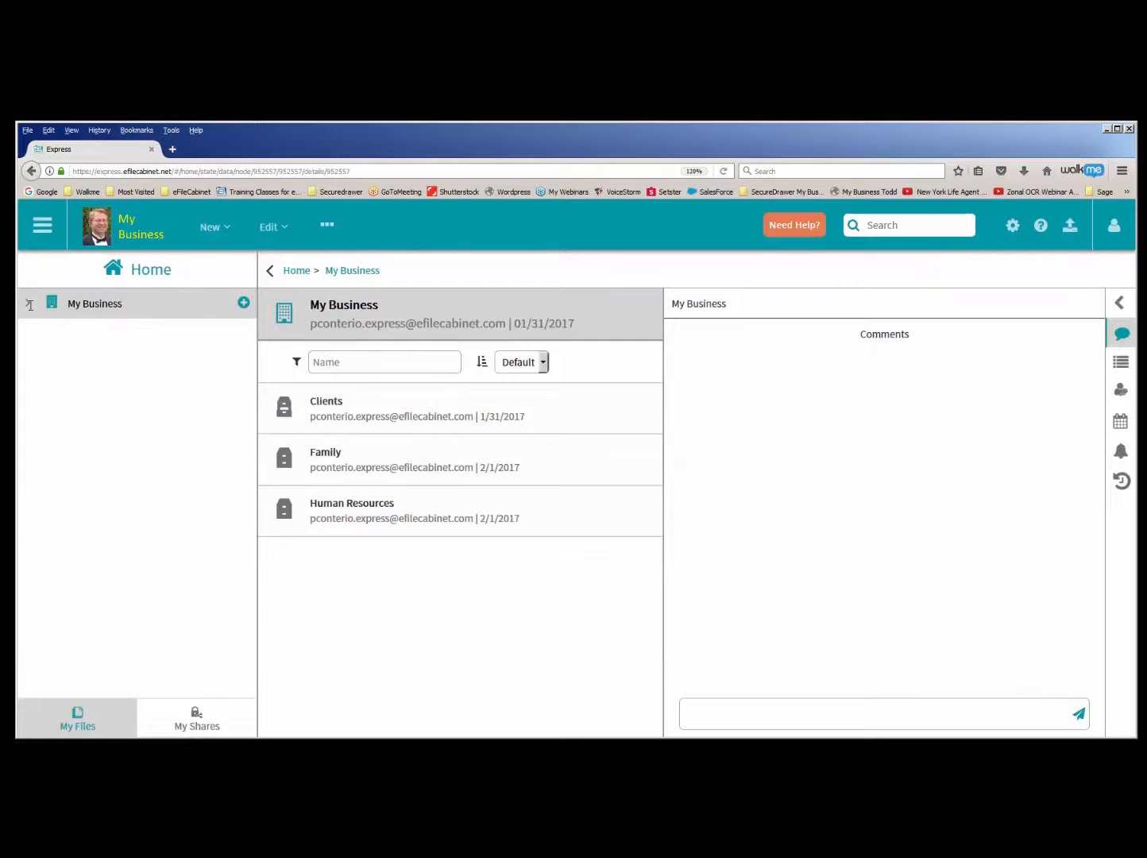
pyautogui.click(32, 303)
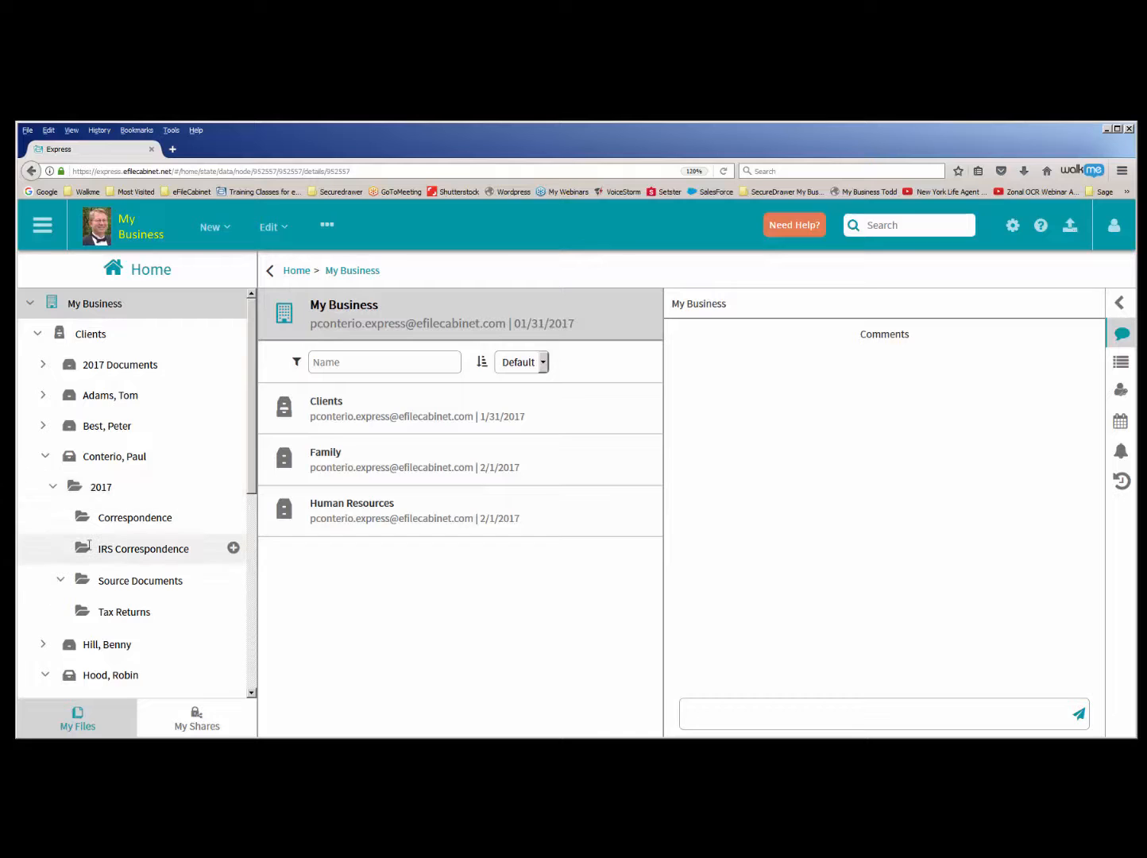
pyautogui.click(45, 456)
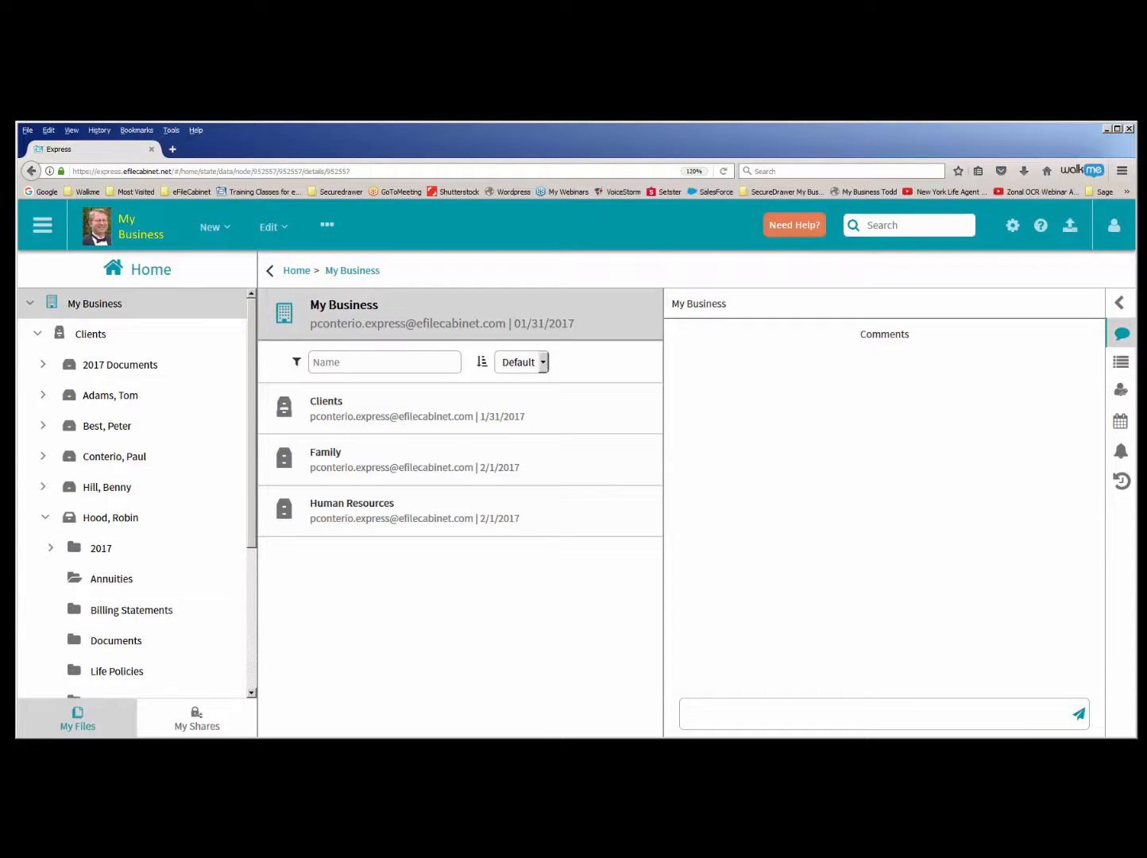
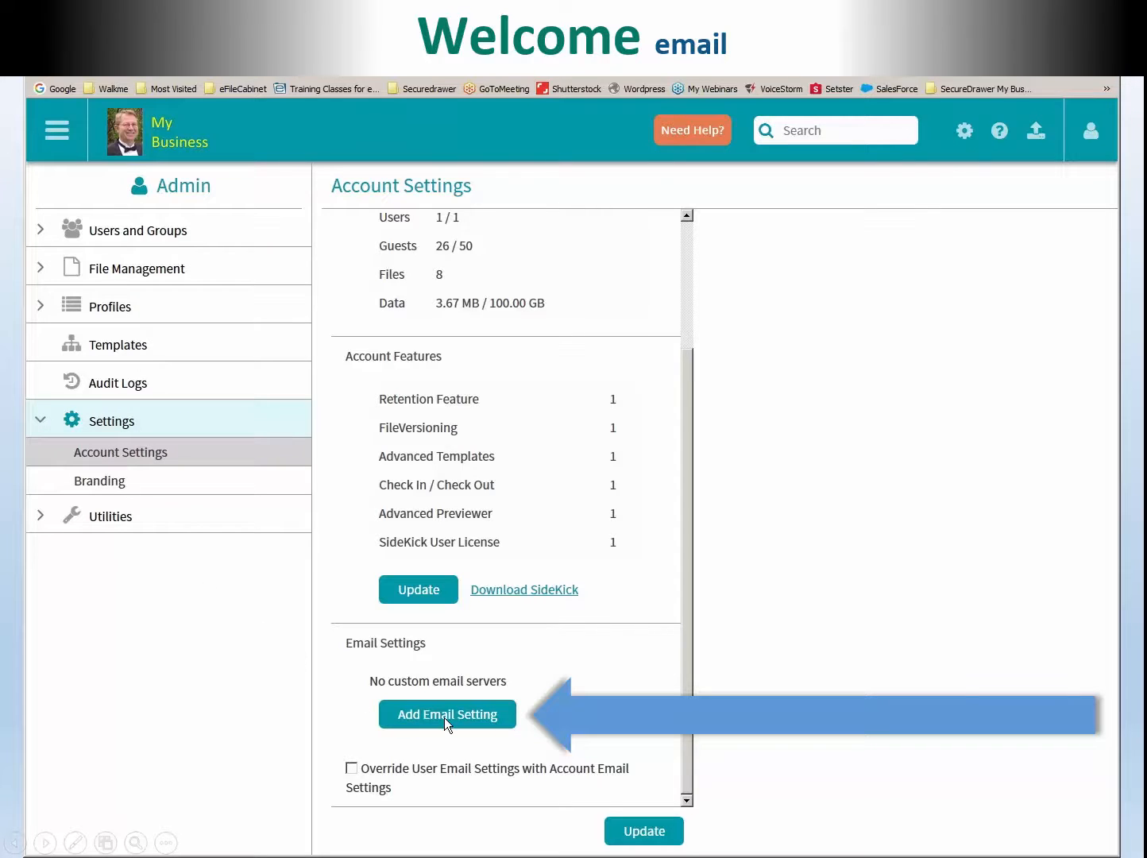
# - Start adding a custom email setting for the account and open the regular user's account for editing
pyautogui.click(502, 720)
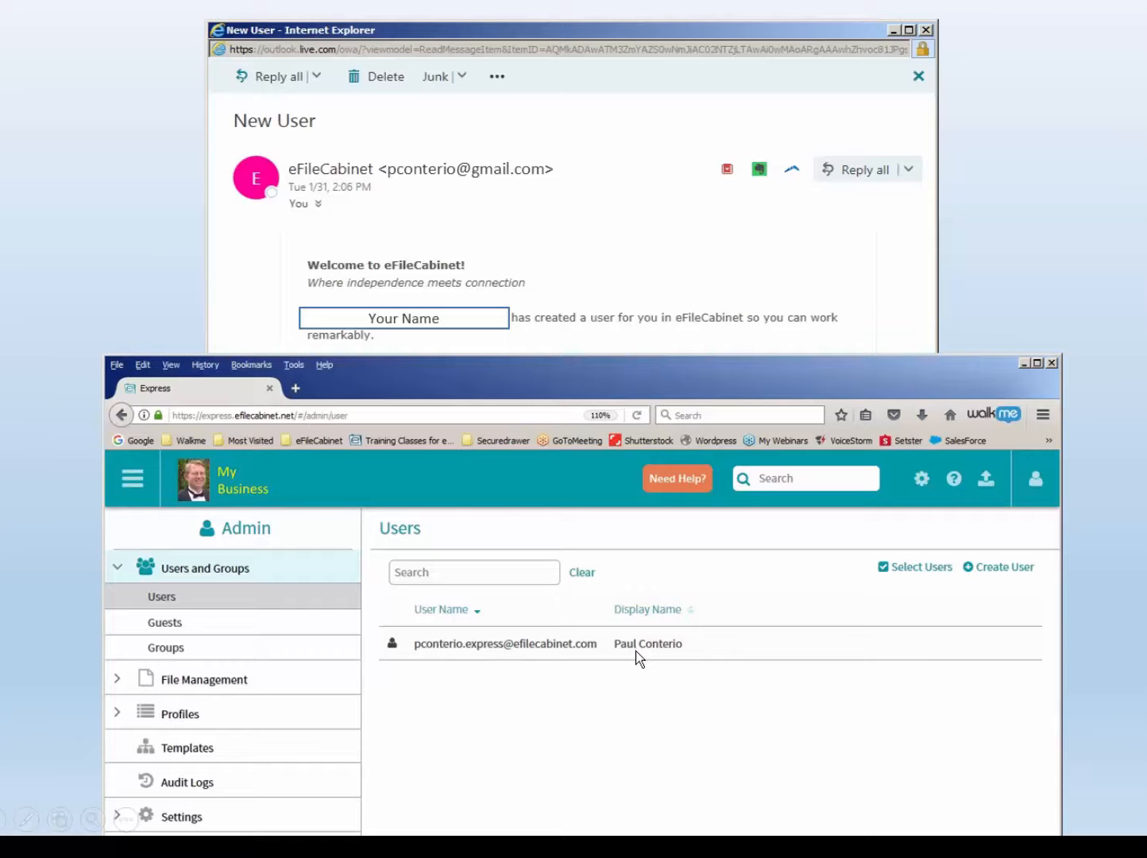
pyautogui.click(576, 645)
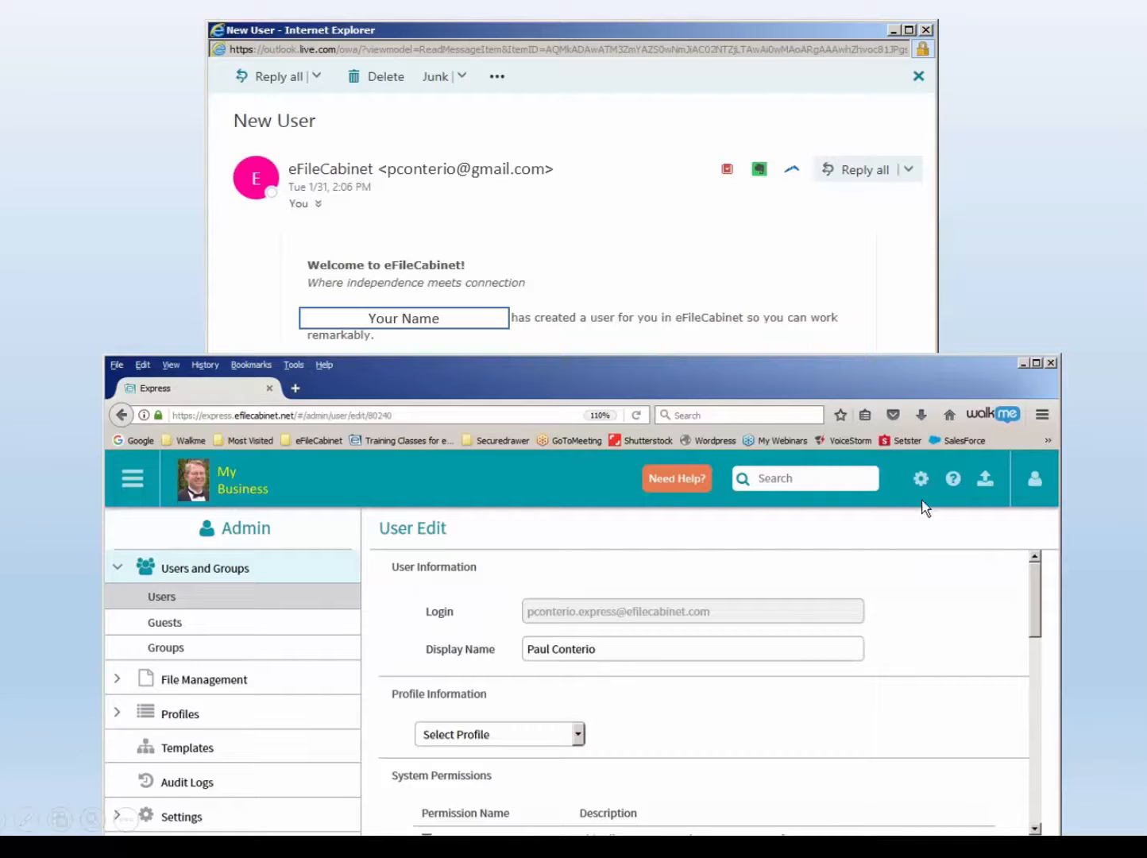
pyautogui.click(1034, 479)
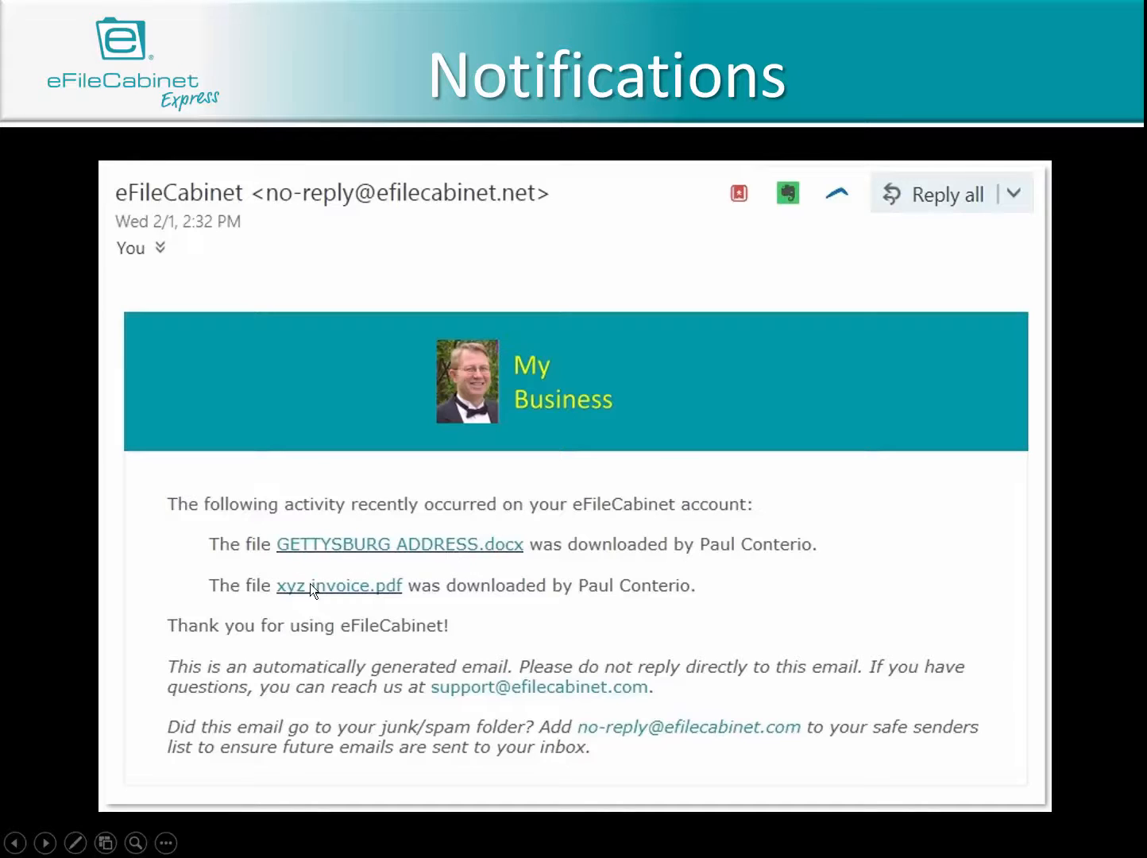
# - Follow the 1040 2016.pdf link in the upload notification email and check which account is signed in
pyautogui.click(572, 614)
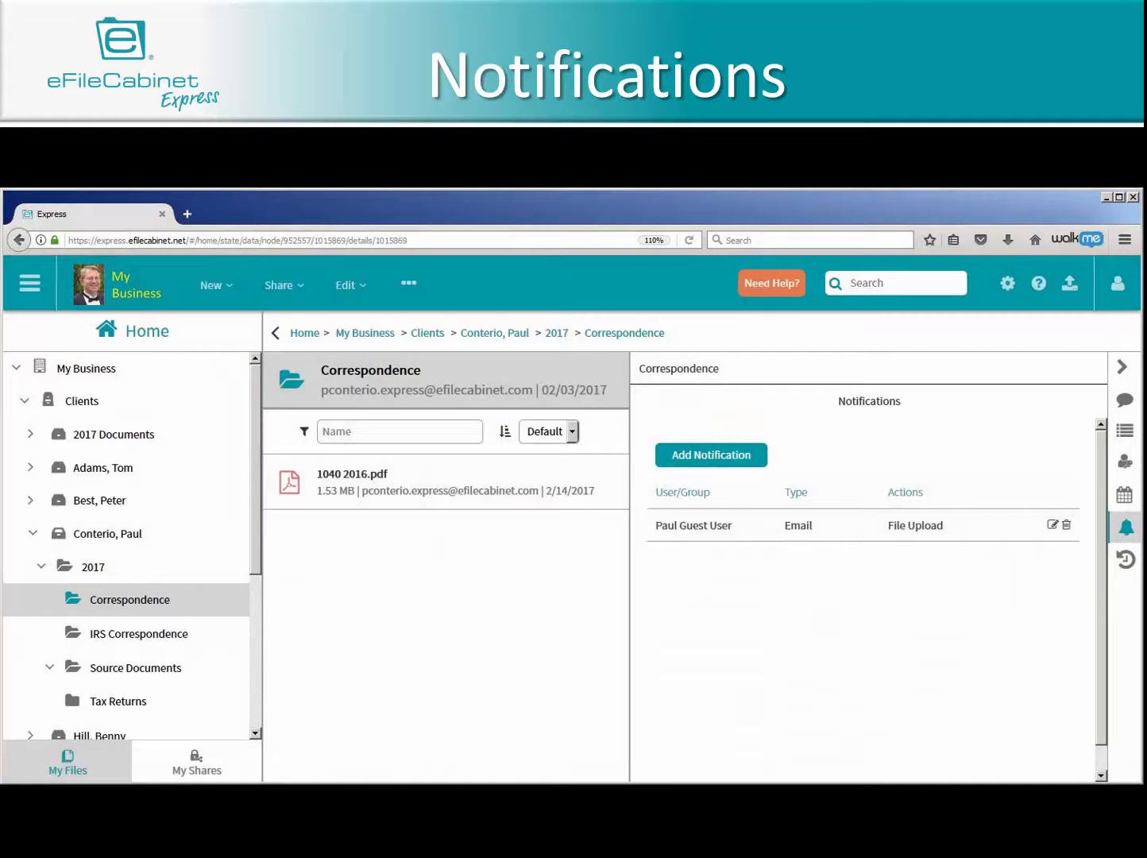
pyautogui.click(1119, 289)
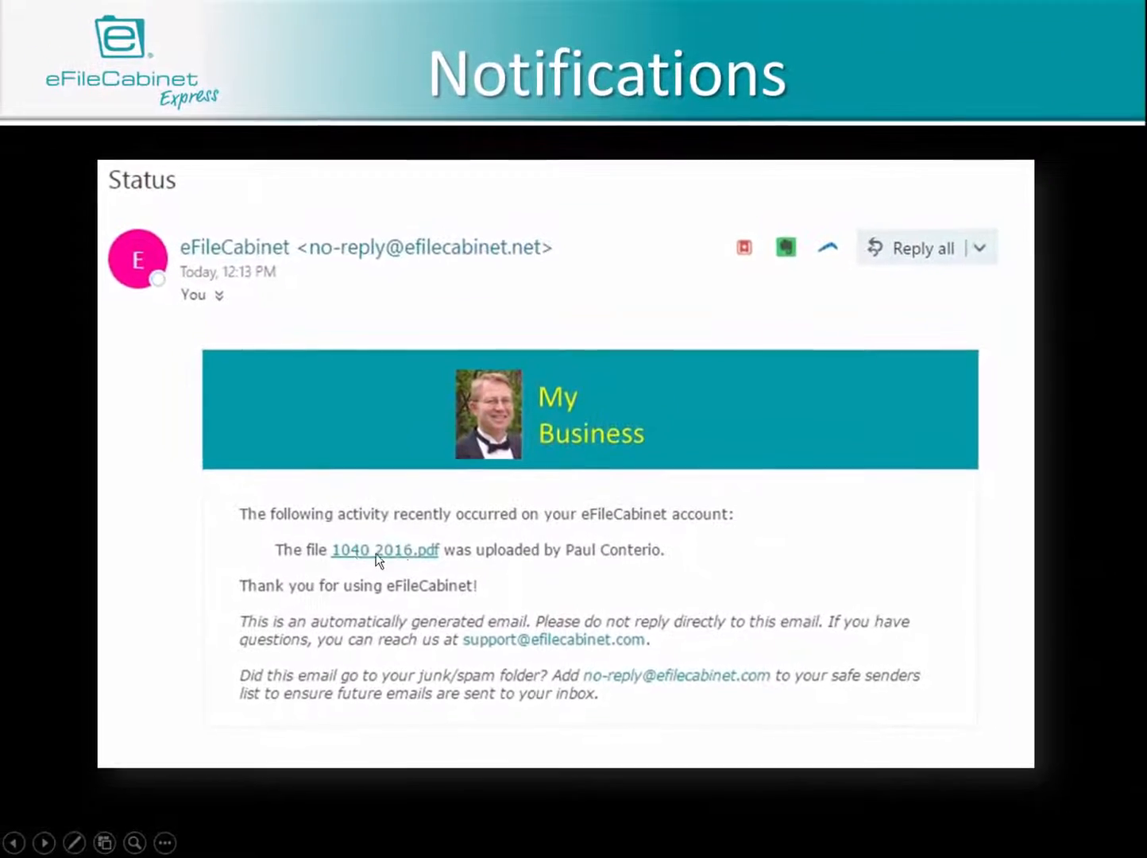
pyautogui.click(396, 554)
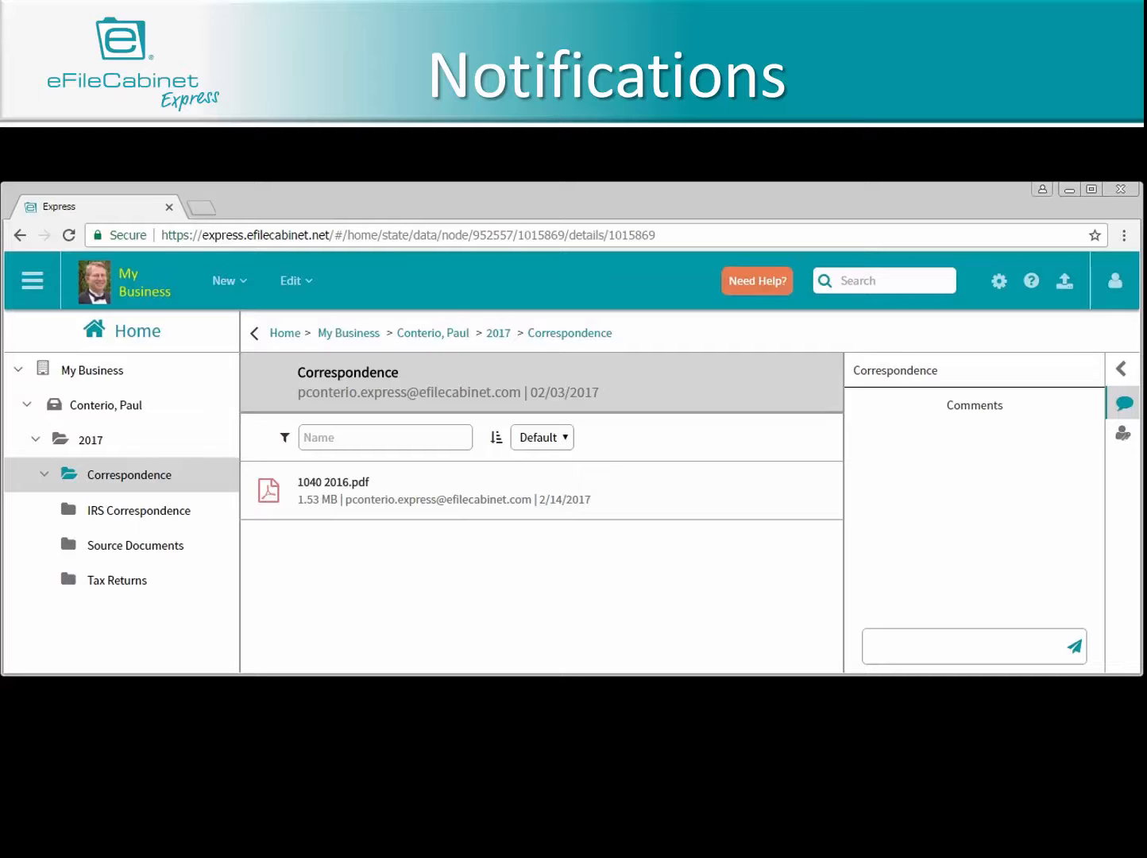
pyautogui.click(1114, 290)
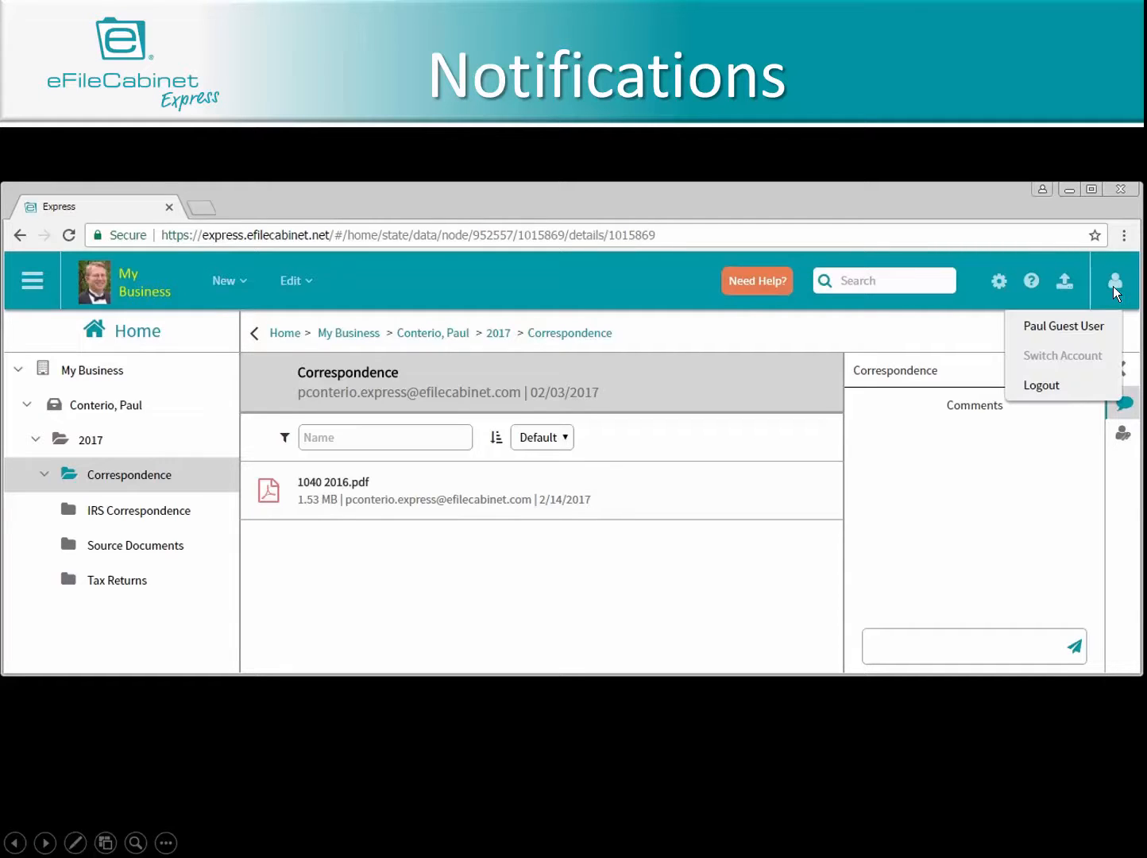
pyautogui.click(1083, 325)
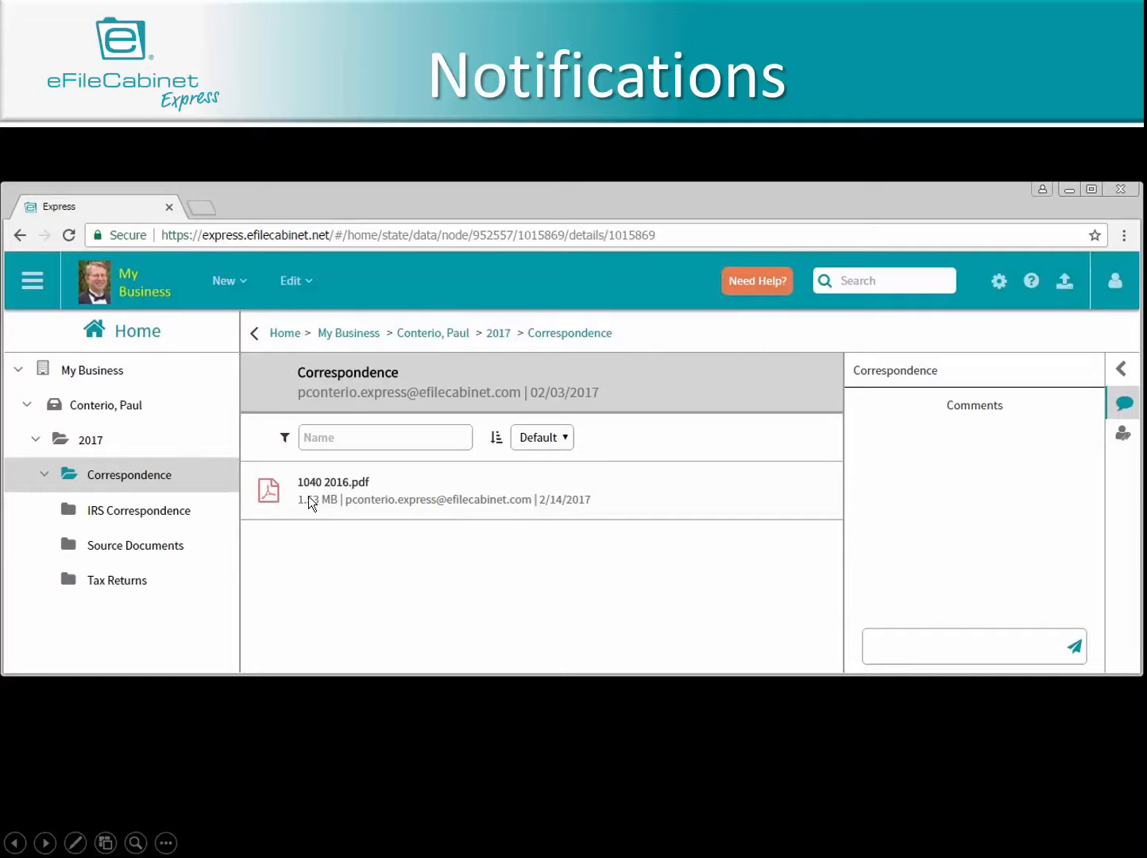
# - Download 1040 2016.pdf from the client's 2017 Correspondence folder as the guest user
pyautogui.click(267, 489)
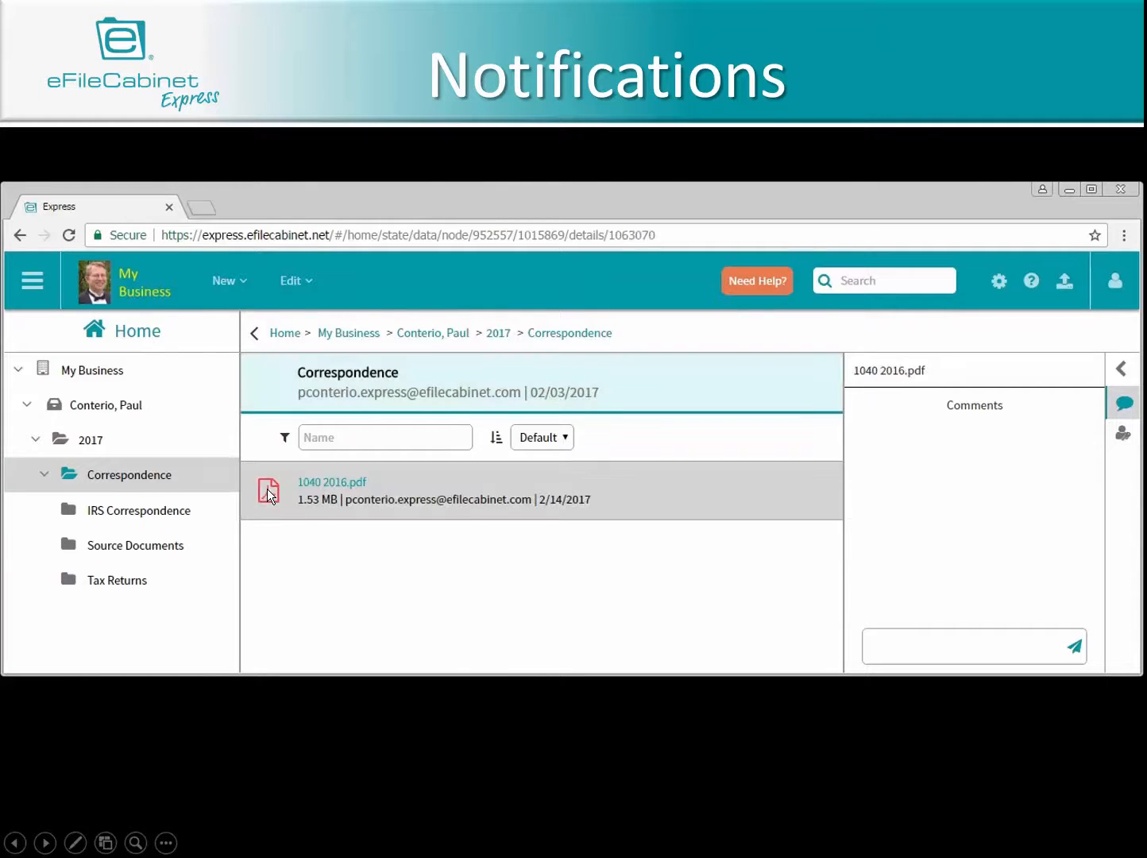
pyautogui.rightClick(267, 489)
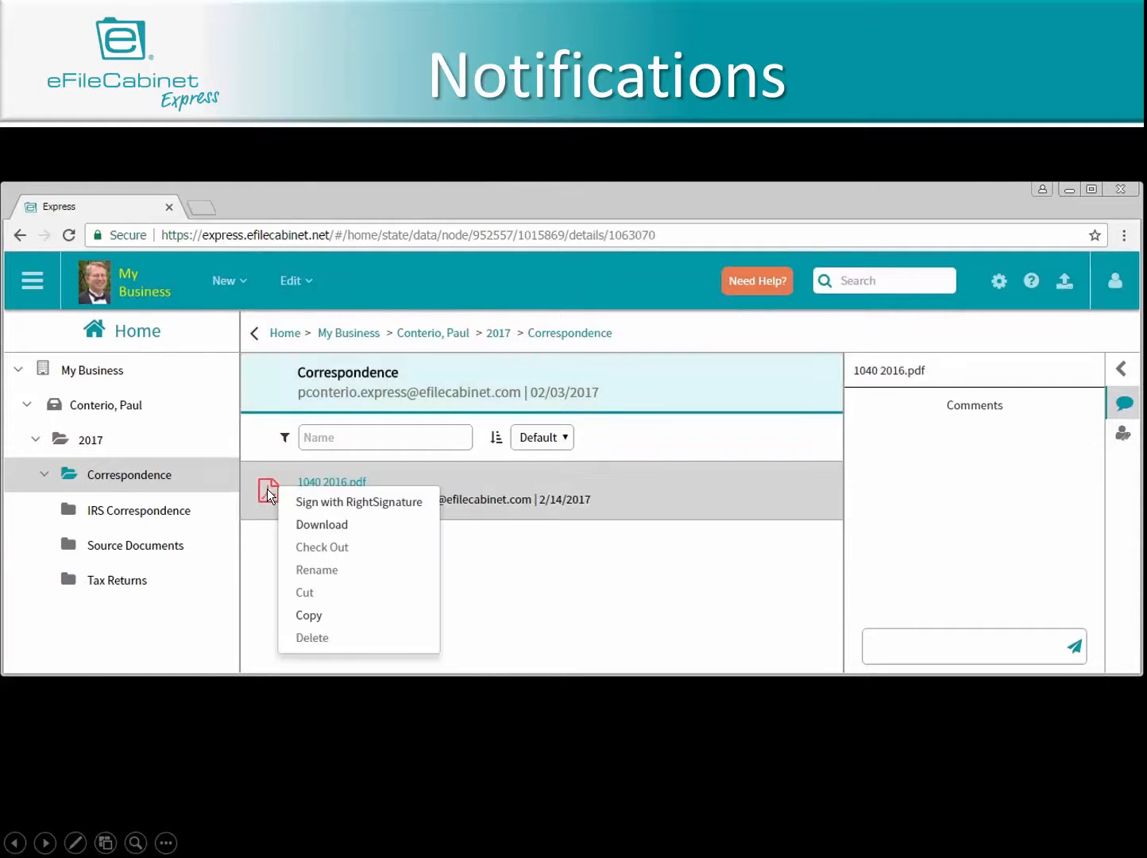
pyautogui.click(322, 524)
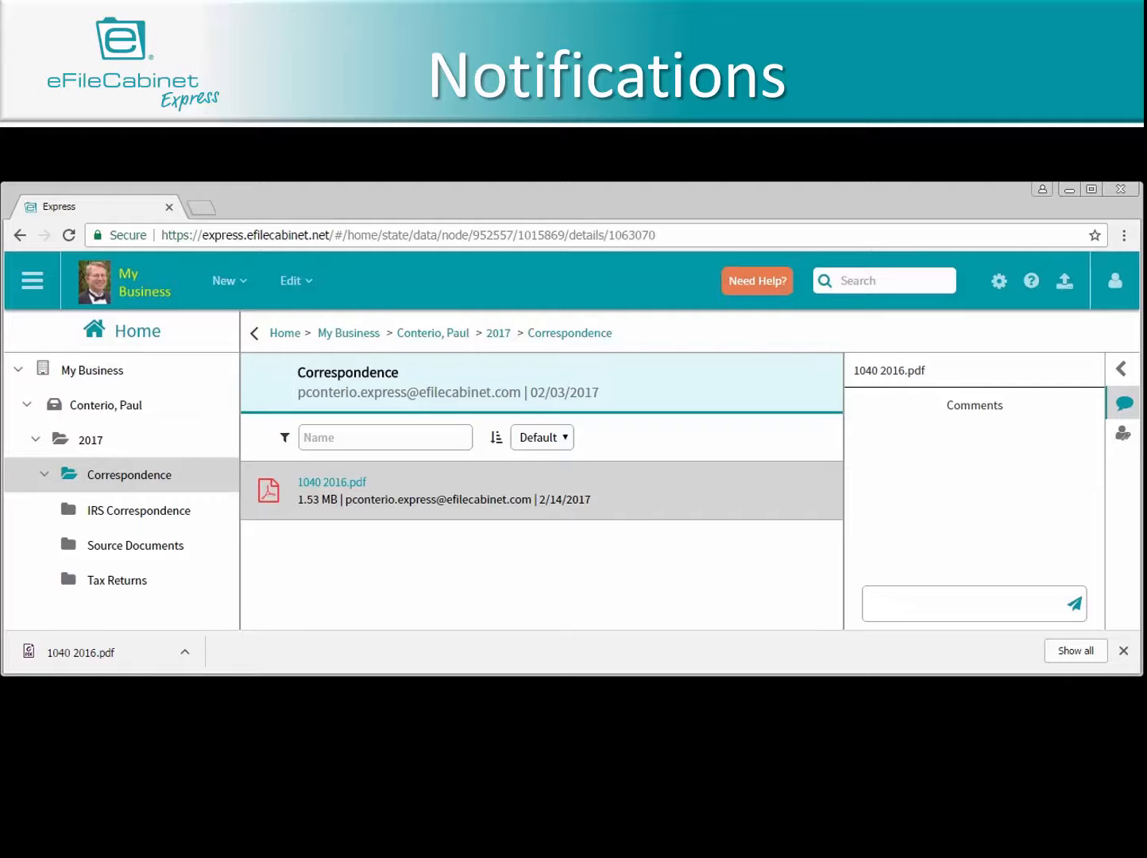
# - Upload GETTYSBURG ADDRESS.docx to the Correspondence folder as the guest user and select the file in the main account
pyautogui.click(69, 476)
pyautogui.rightClick(68, 476)
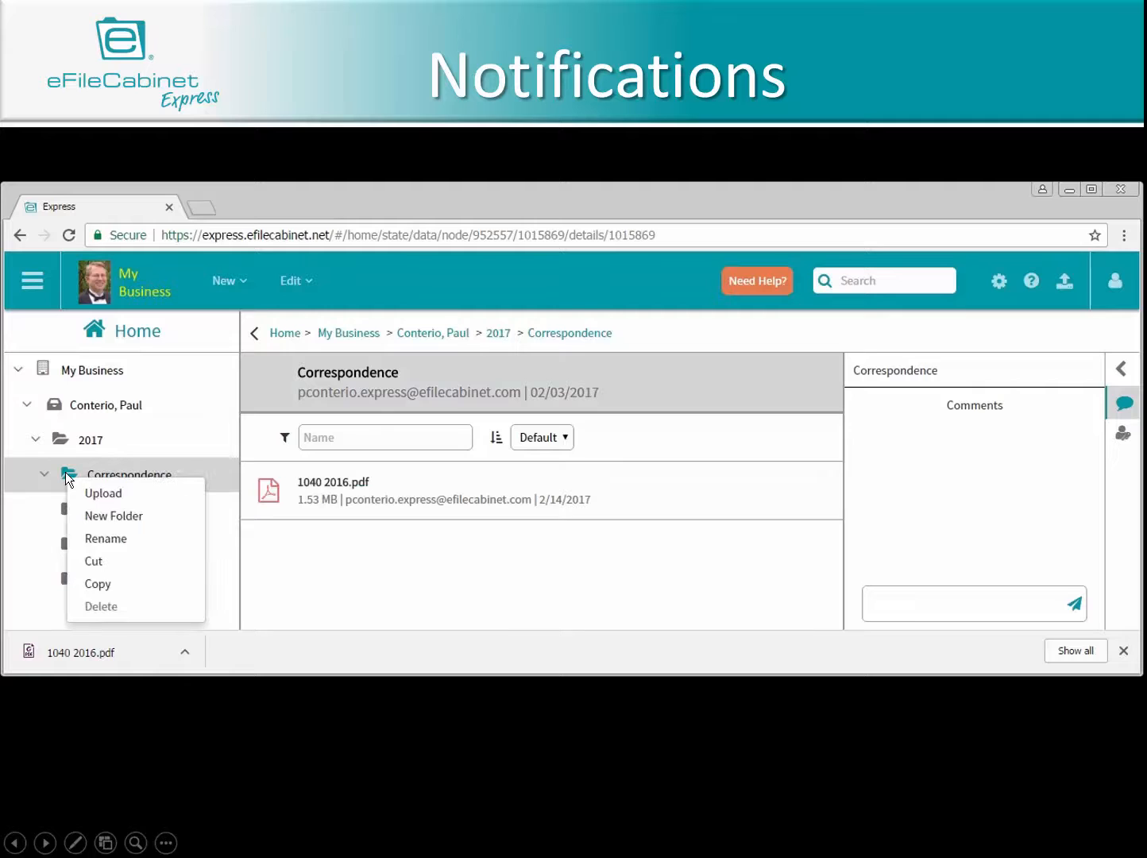
pyautogui.click(92, 493)
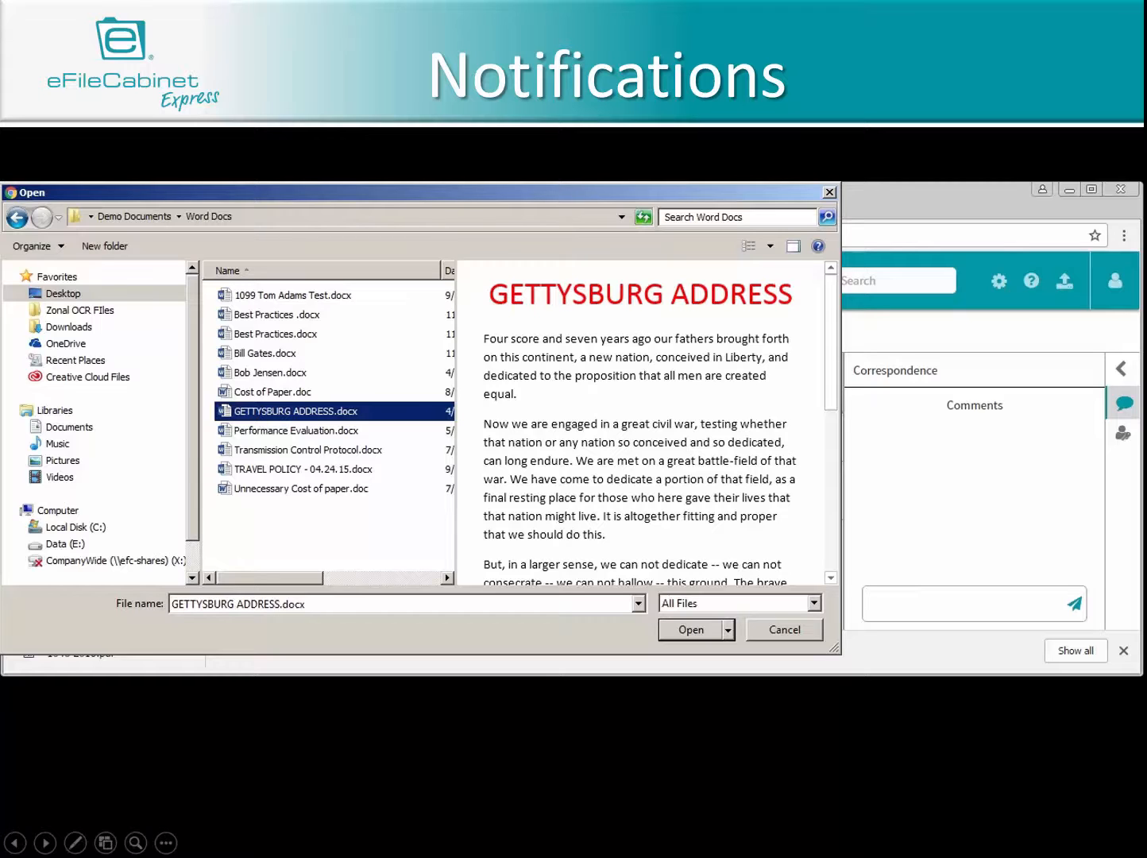
pyautogui.click(687, 627)
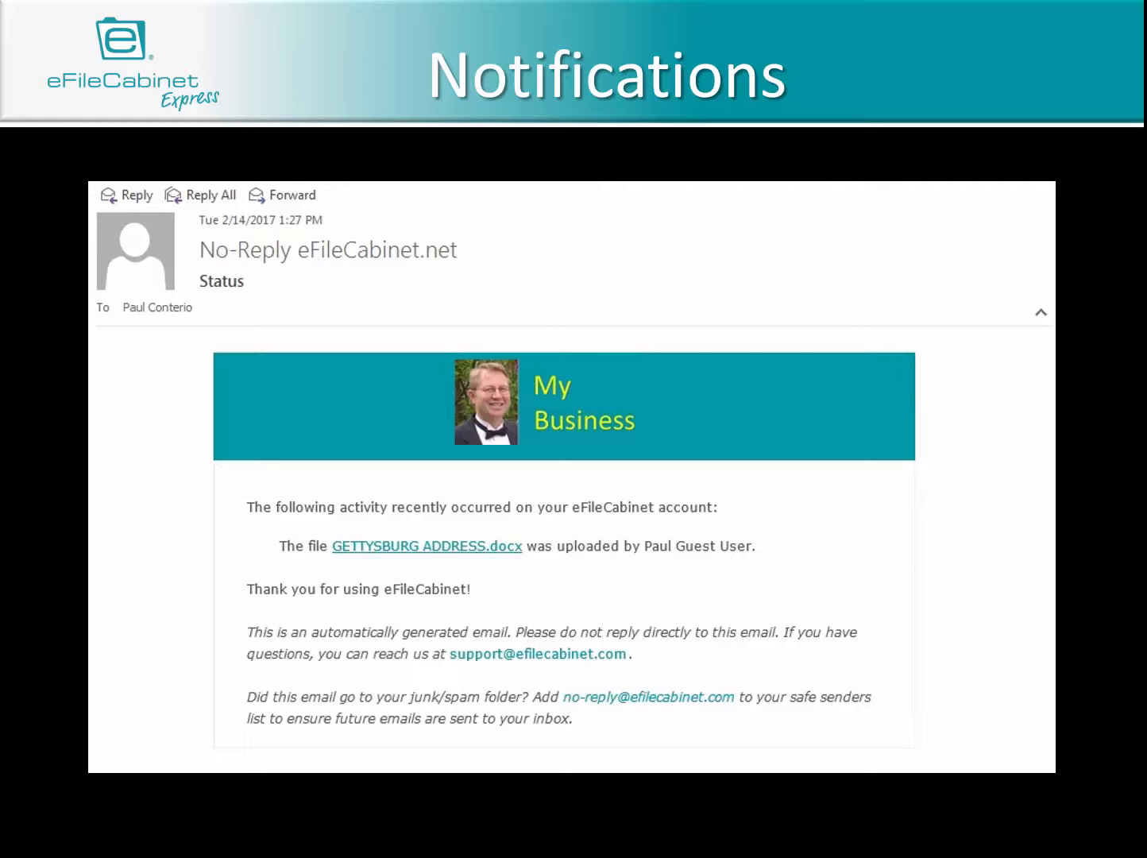
pyautogui.press('Right')
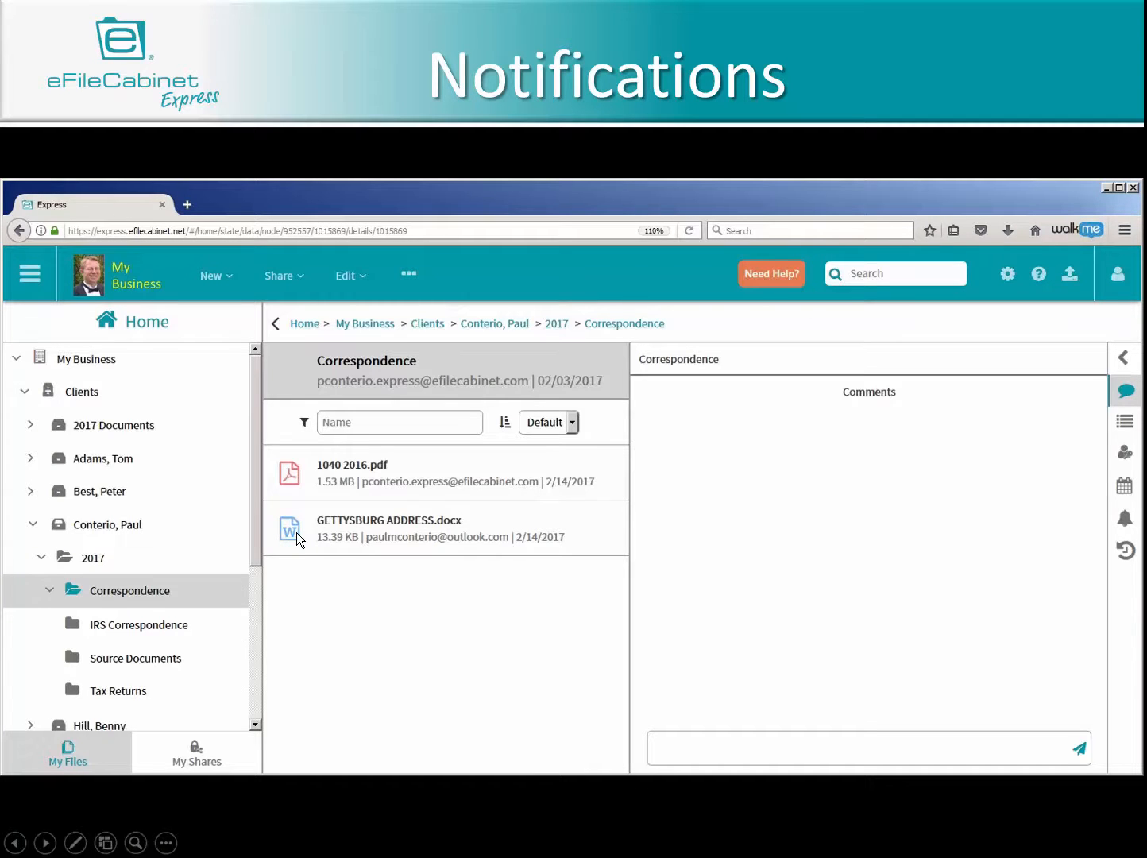
pyautogui.click(296, 532)
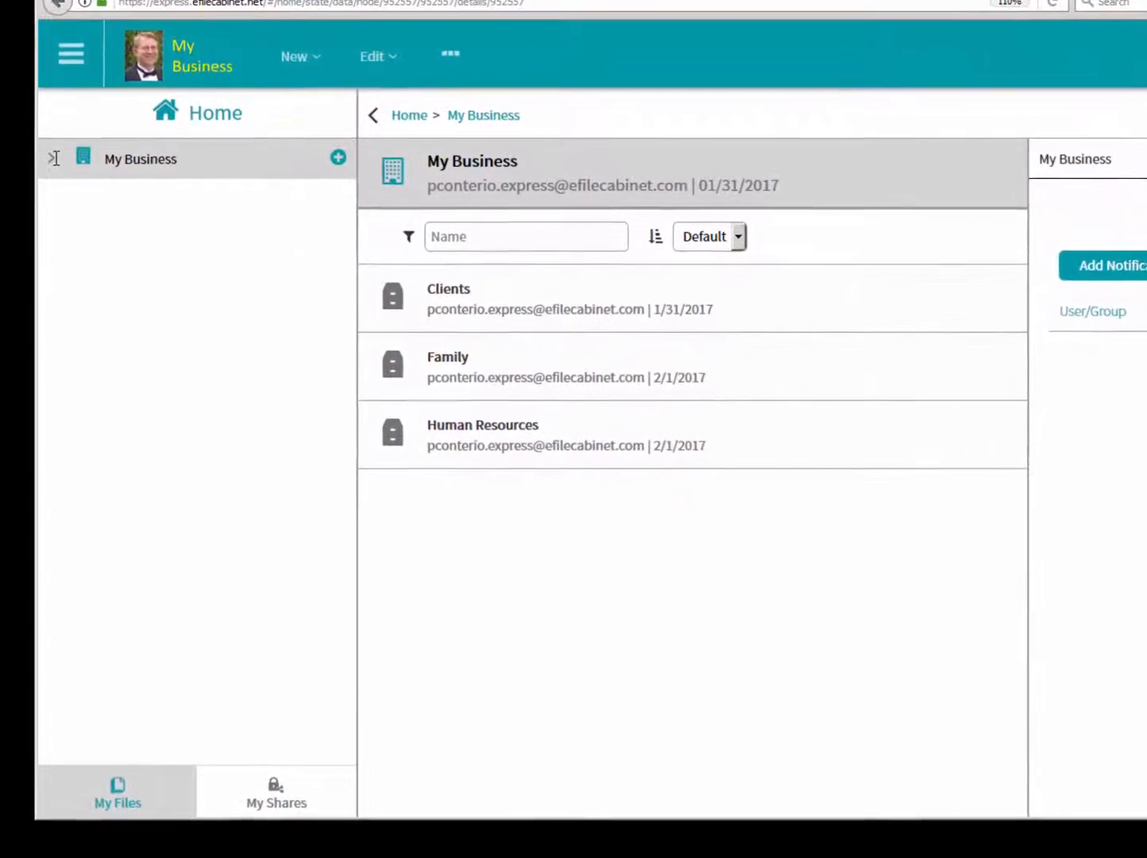
# - Expand My Business, Clients and the client's drawer down to 2017, and open its Correspondence folder
pyautogui.click(48, 186)
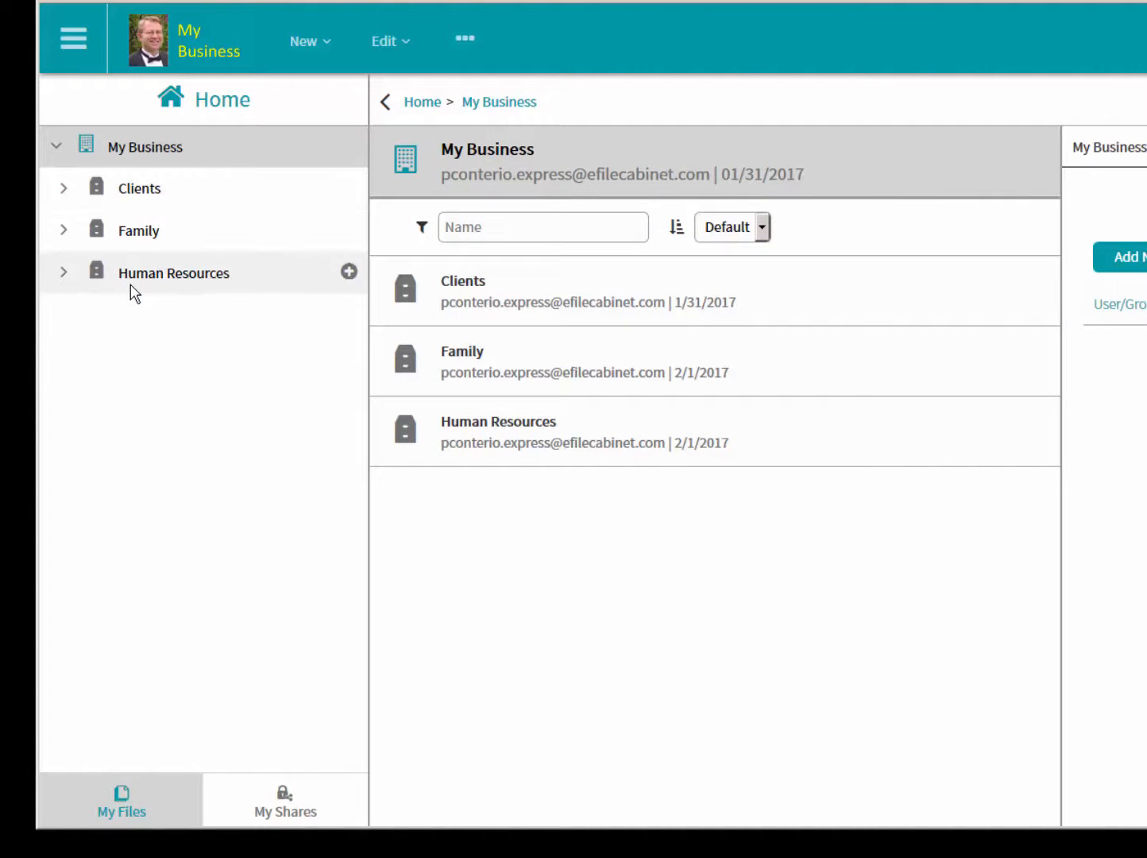
pyautogui.click(65, 188)
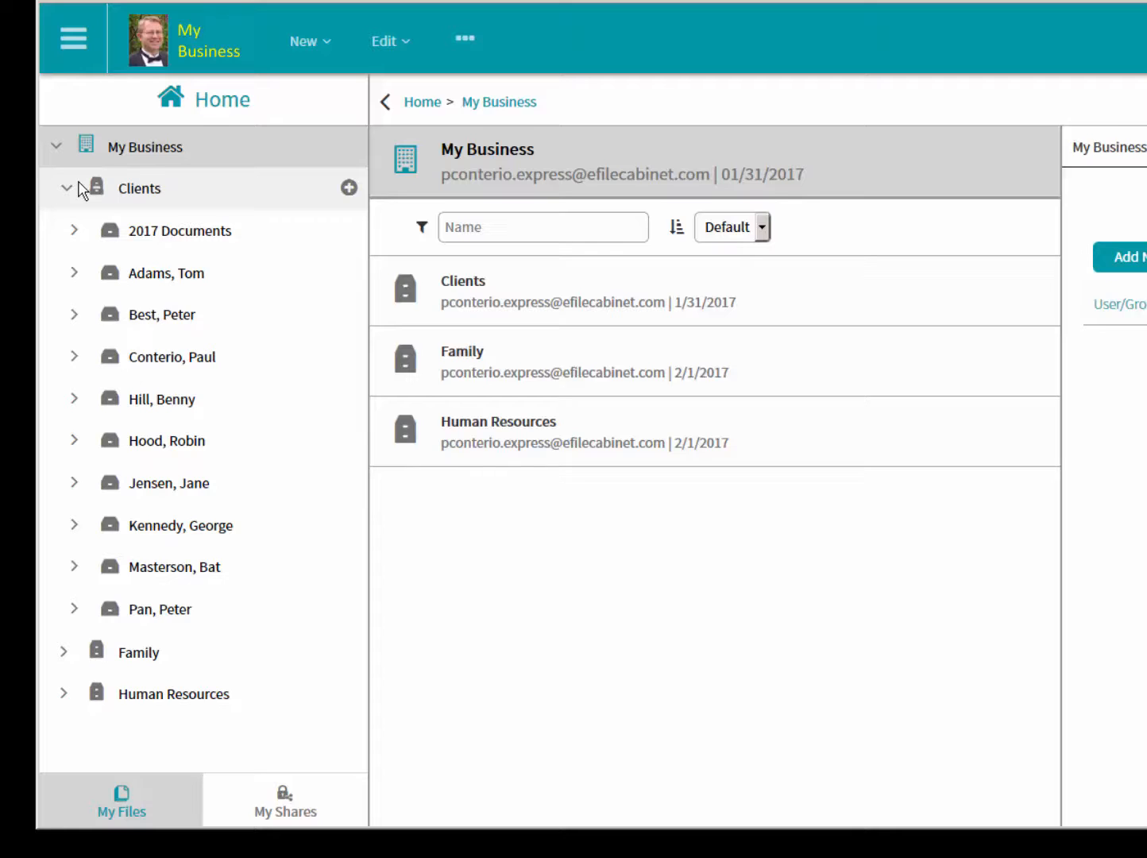
pyautogui.click(116, 358)
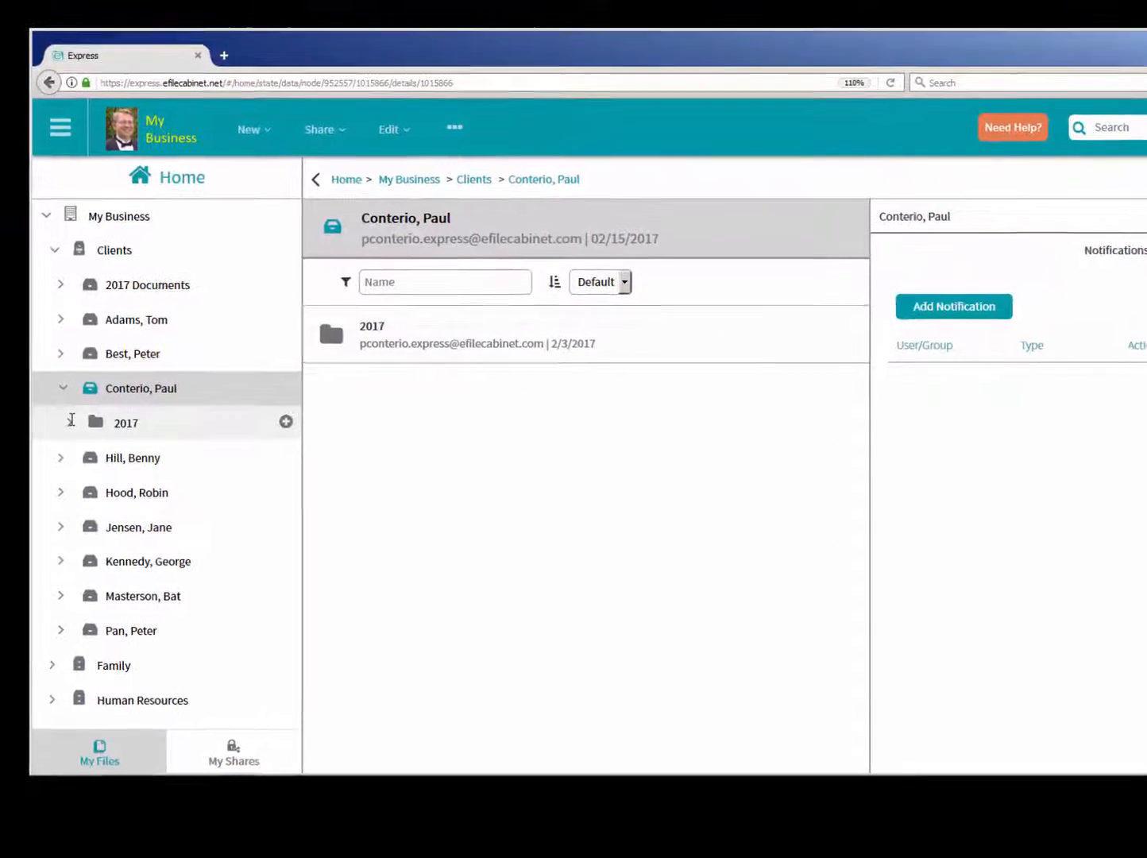
pyautogui.click(79, 407)
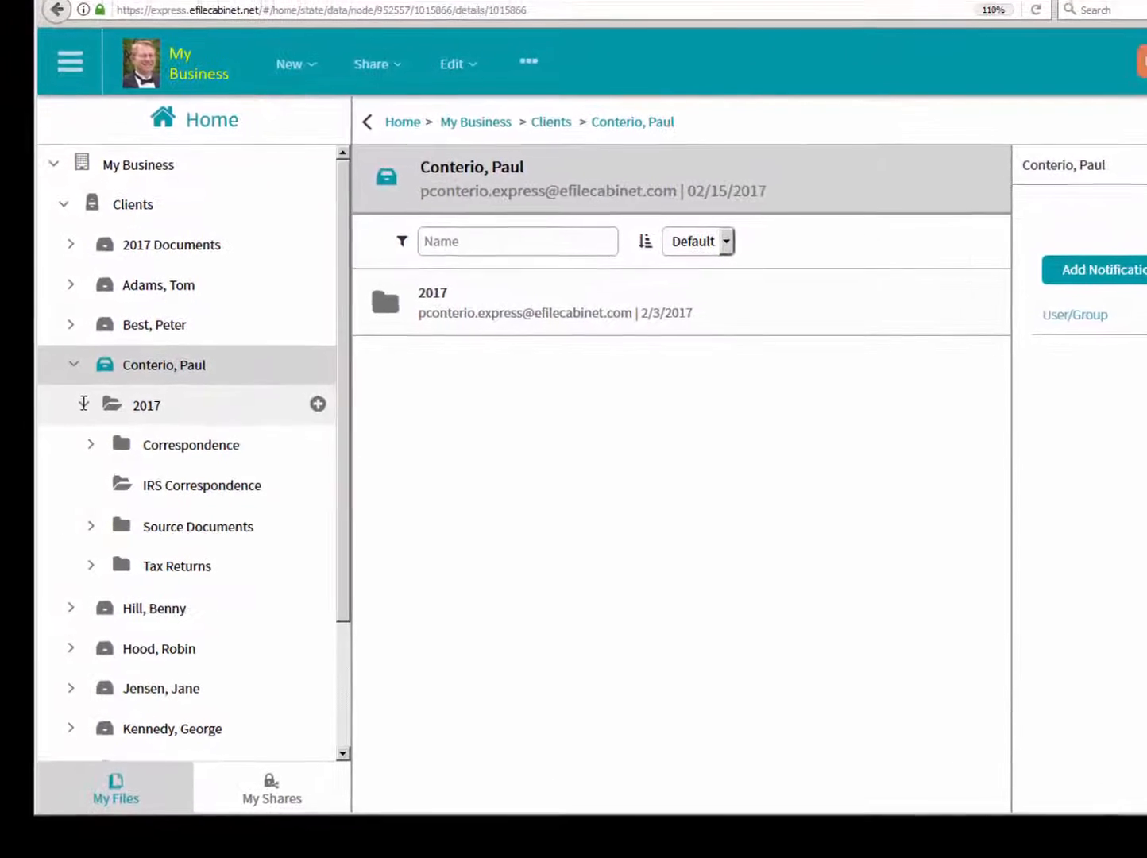
pyautogui.click(153, 440)
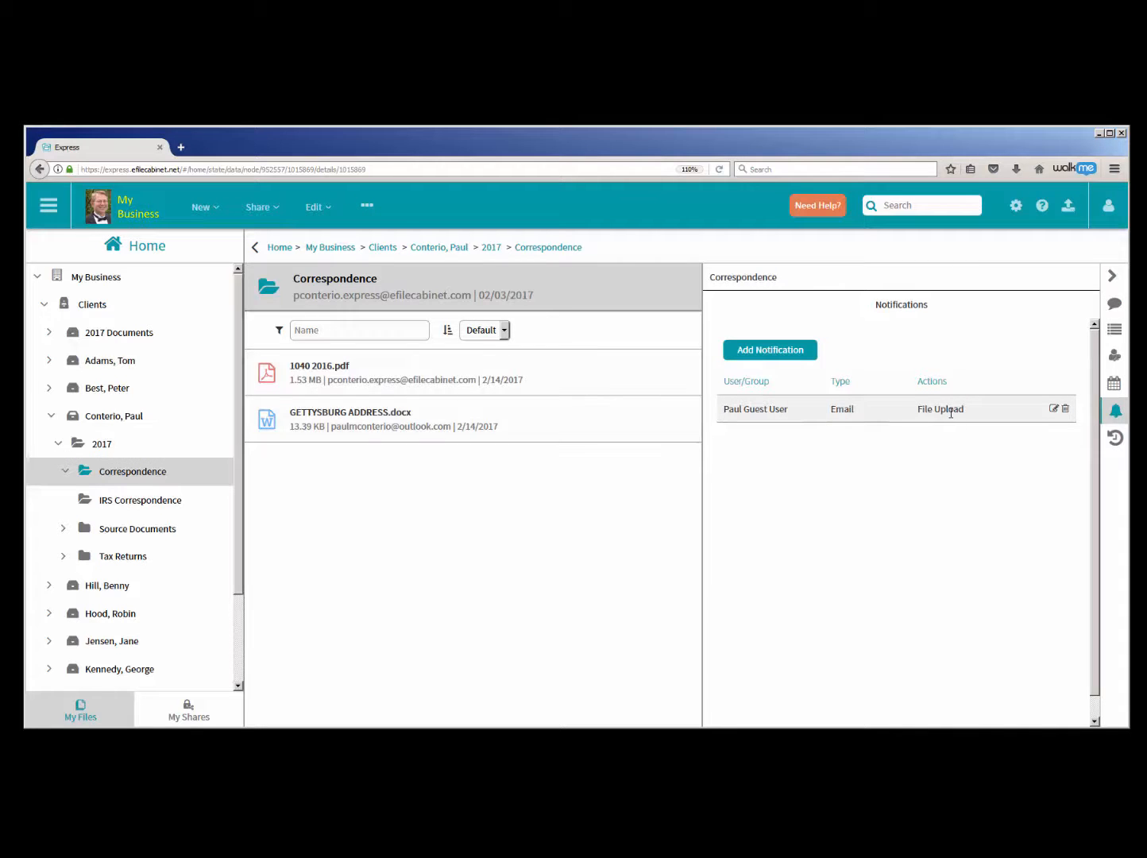
# - Check the notifications on IRS Correspondence and Source Documents, and delete the guest user's File Upload notification from Correspondence
pyautogui.click(150, 500)
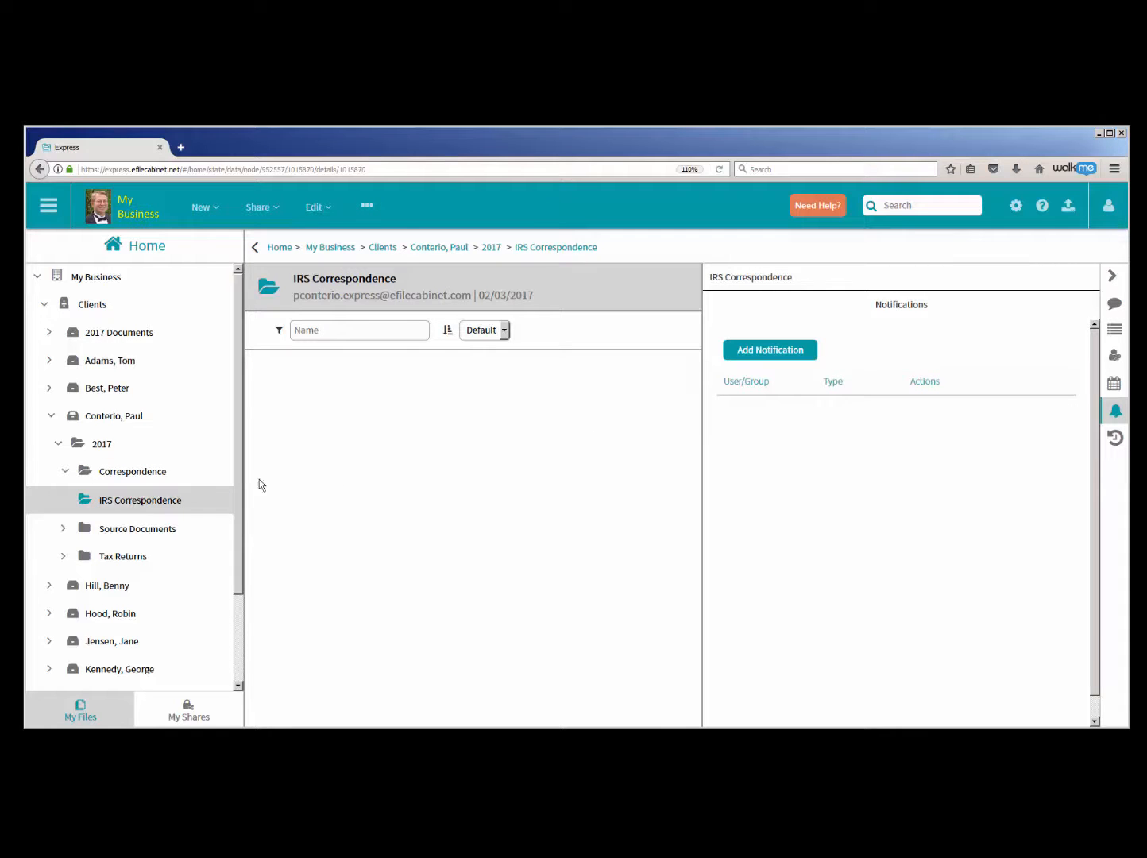
pyautogui.click(125, 530)
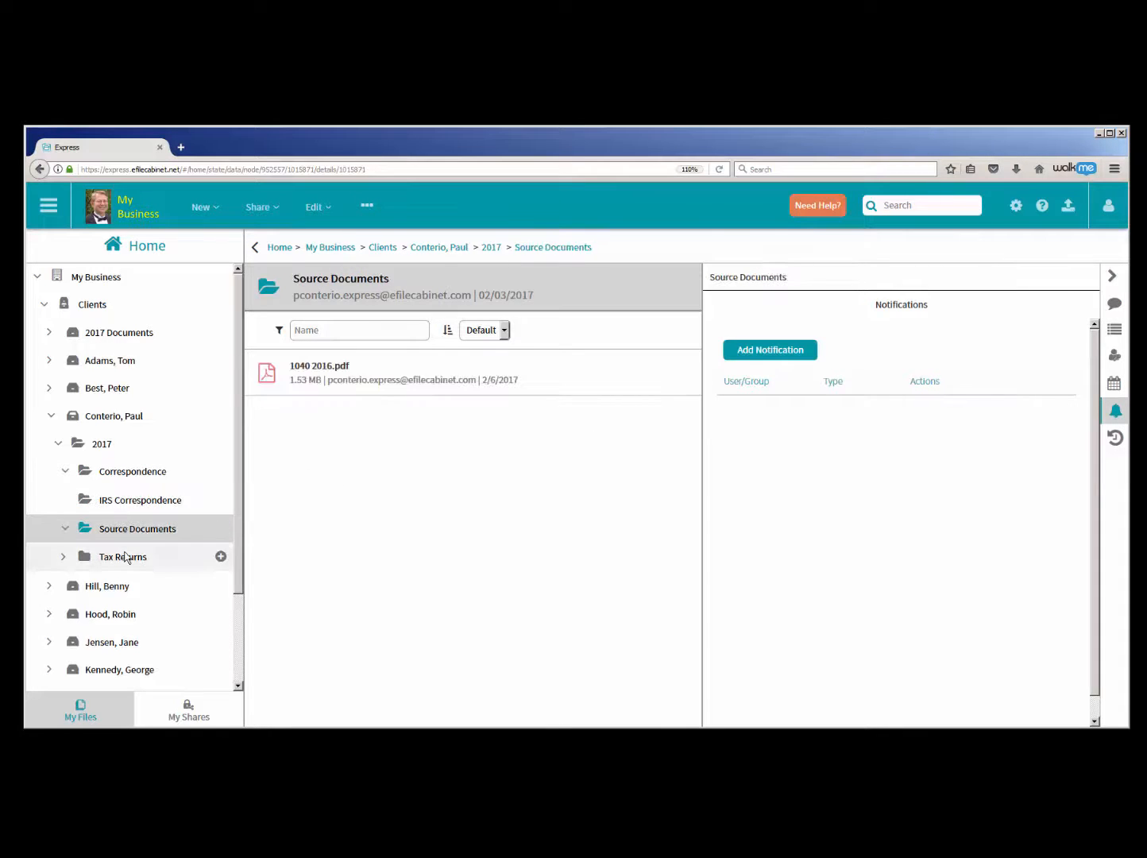
pyautogui.click(141, 473)
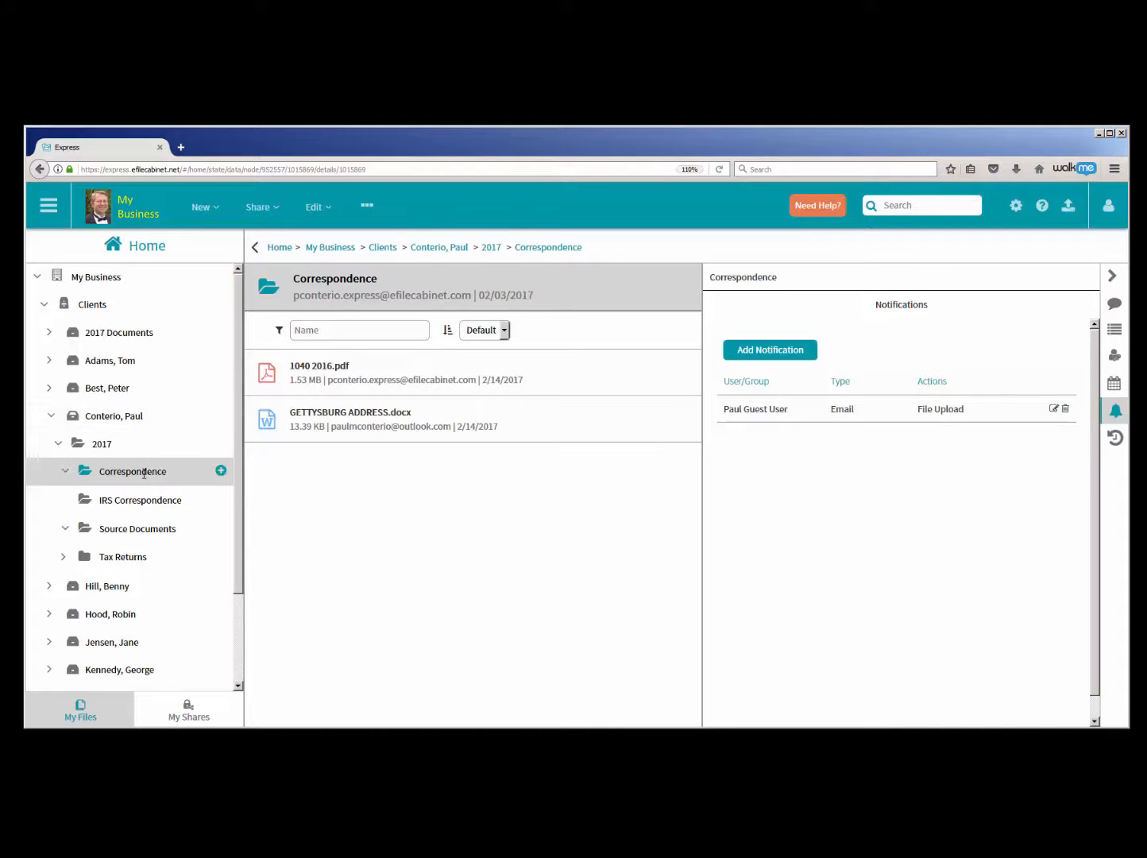
pyautogui.click(1065, 410)
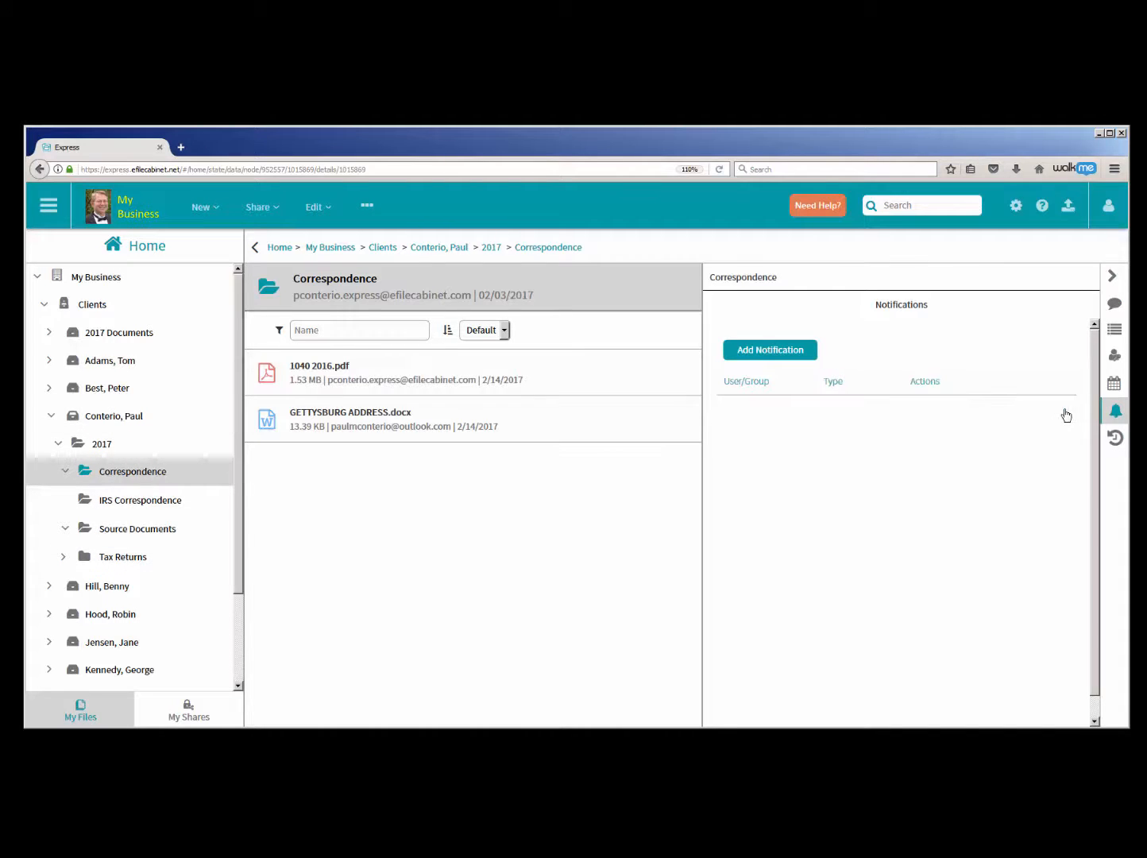
# - Start a new notification on the client's drawer and search its email recipients by first name, clearing the search term
pyautogui.click(106, 416)
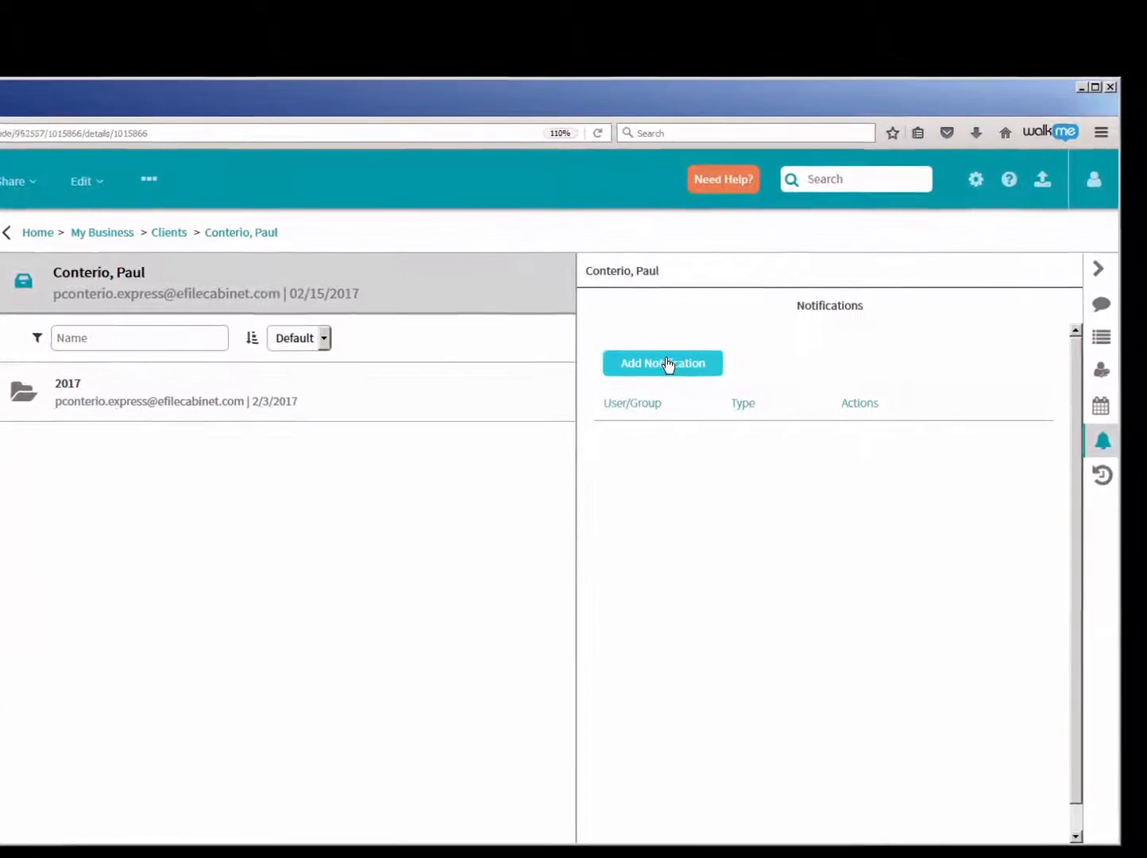
pyautogui.click(589, 375)
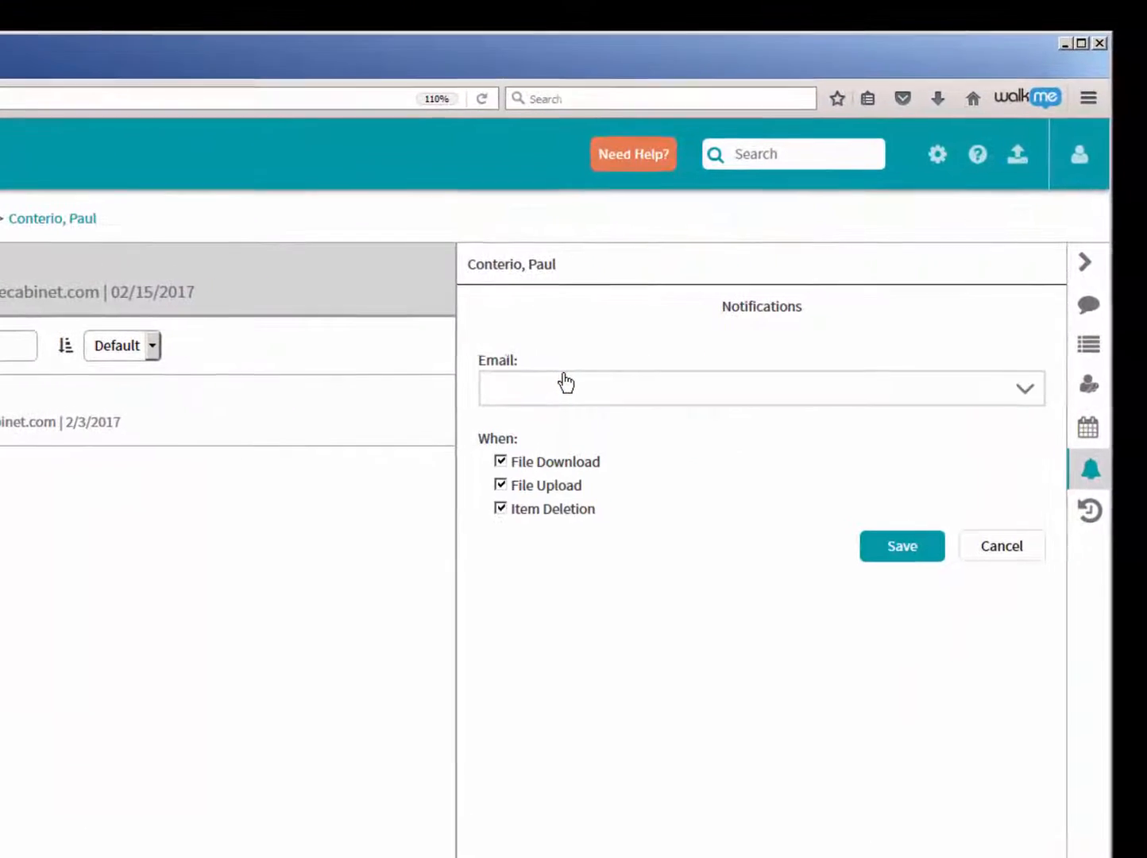
pyautogui.click(601, 395)
pyautogui.write('paul')
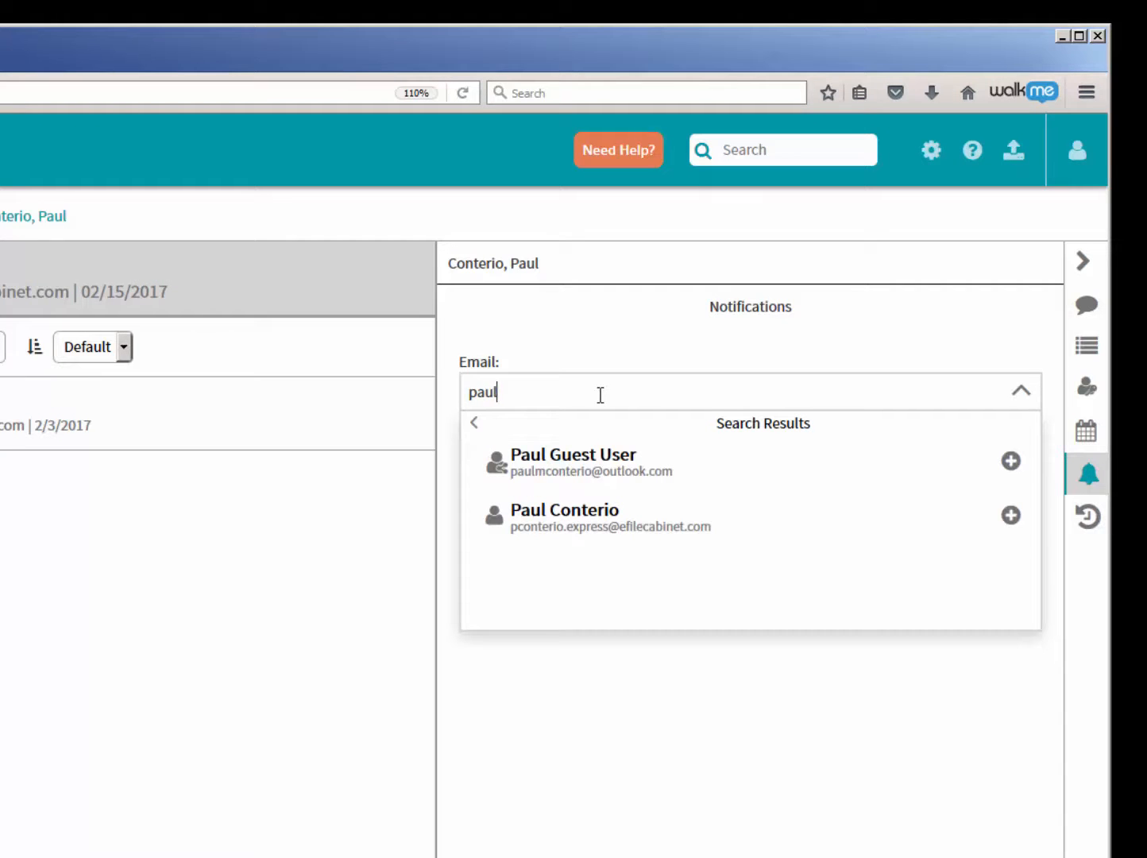
pyautogui.press('BackSpace')
pyautogui.press('BackSpace')
pyautogui.press('BackSpace')
pyautogui.press('BackSpace')
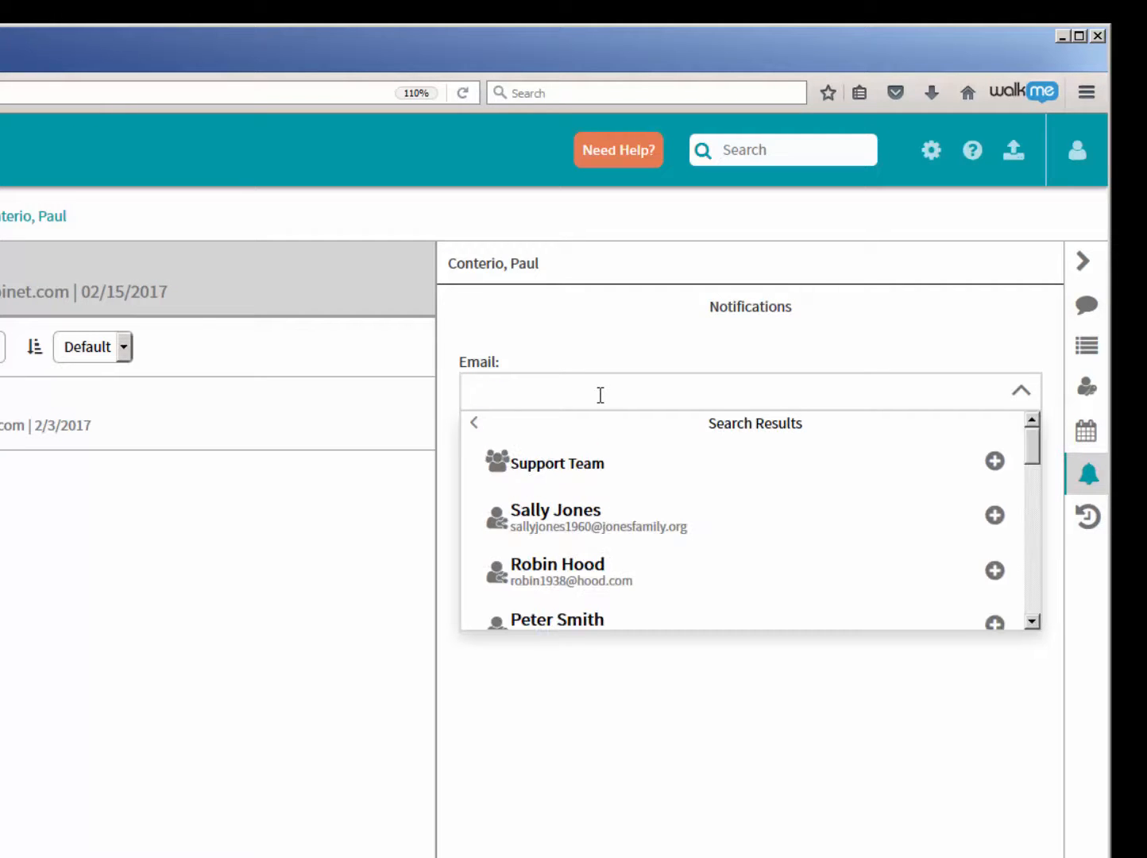
# - Browse the Users, Guests and Groups lists of available email recipients for the client drawer's new notification
pyautogui.click(470, 423)
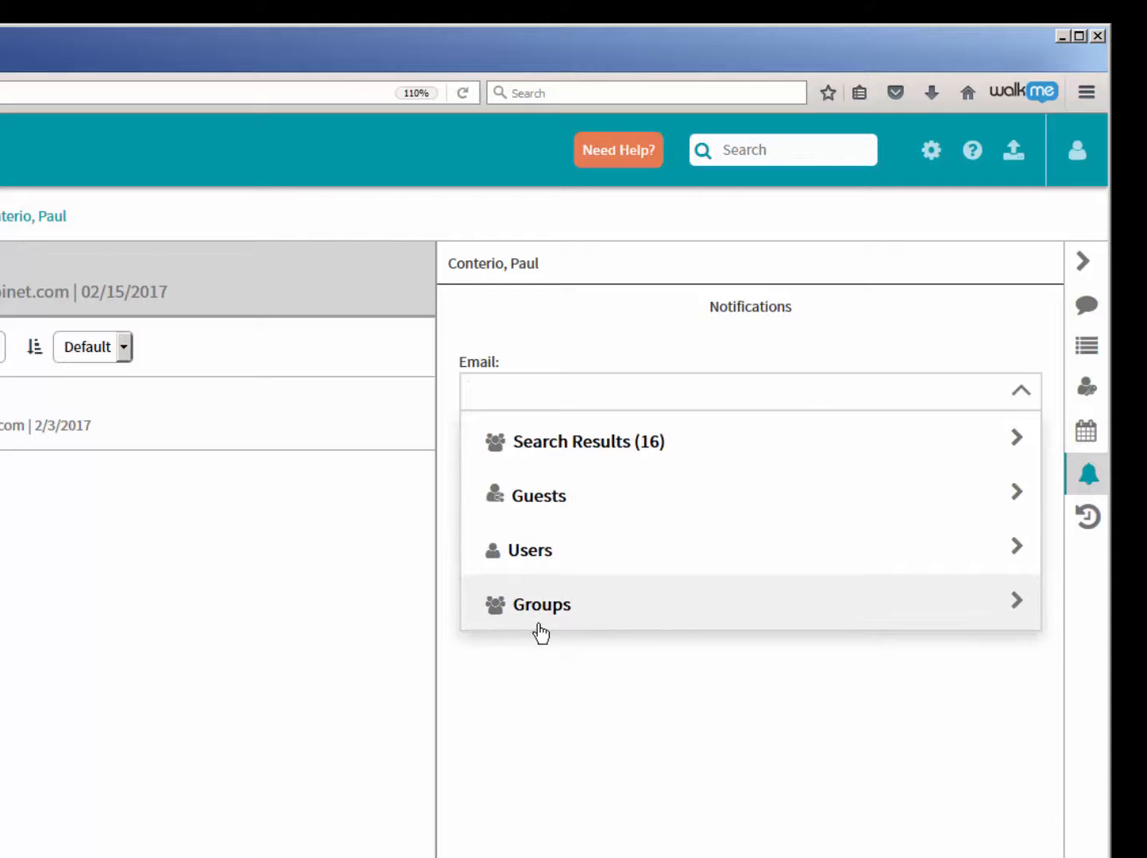
pyautogui.click(528, 554)
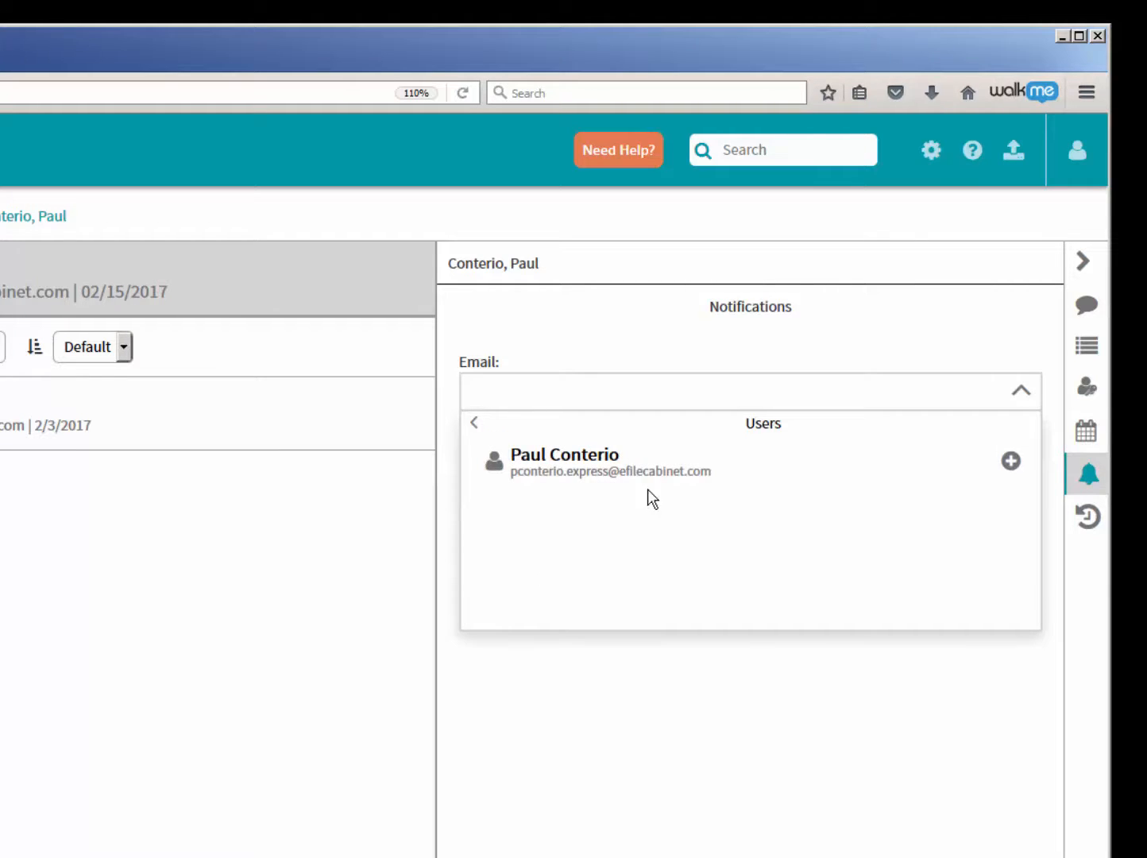
pyautogui.click(476, 424)
pyautogui.click(528, 501)
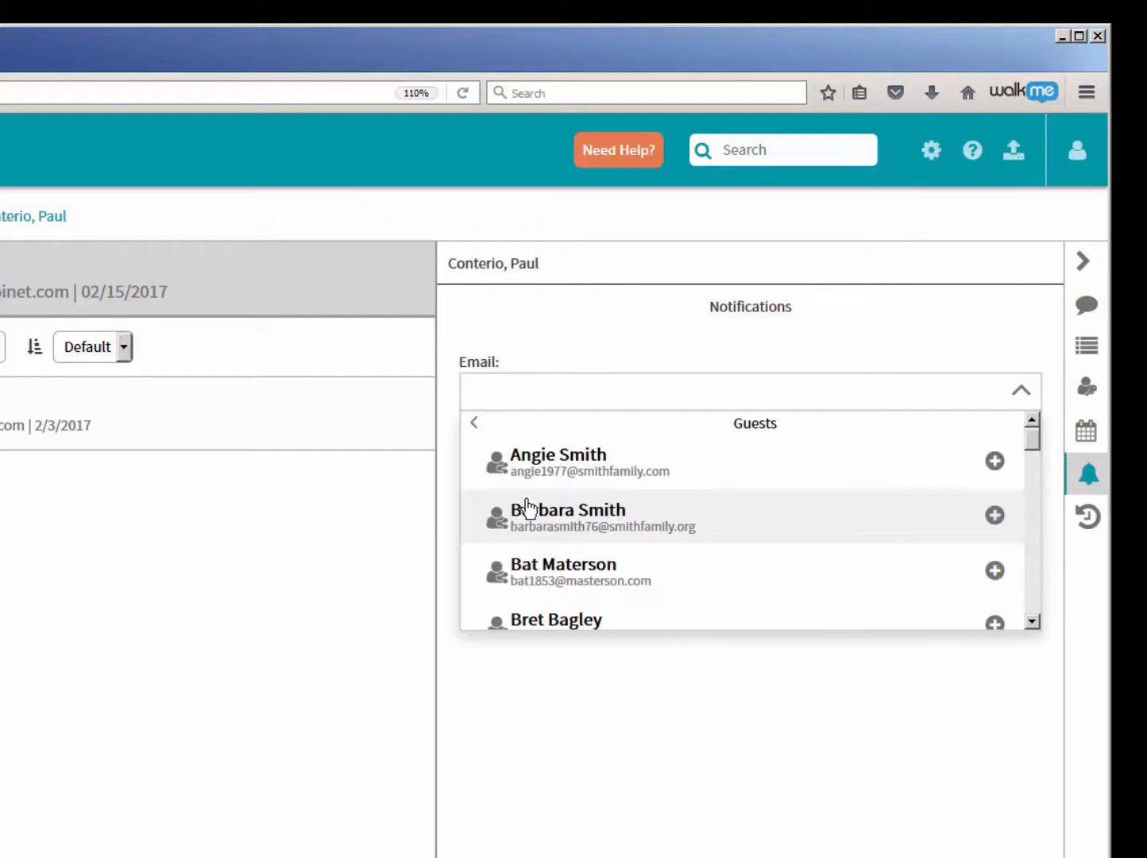
pyautogui.moveTo(1034, 433); pyautogui.dragTo(1032, 488)
pyautogui.click(1021, 391)
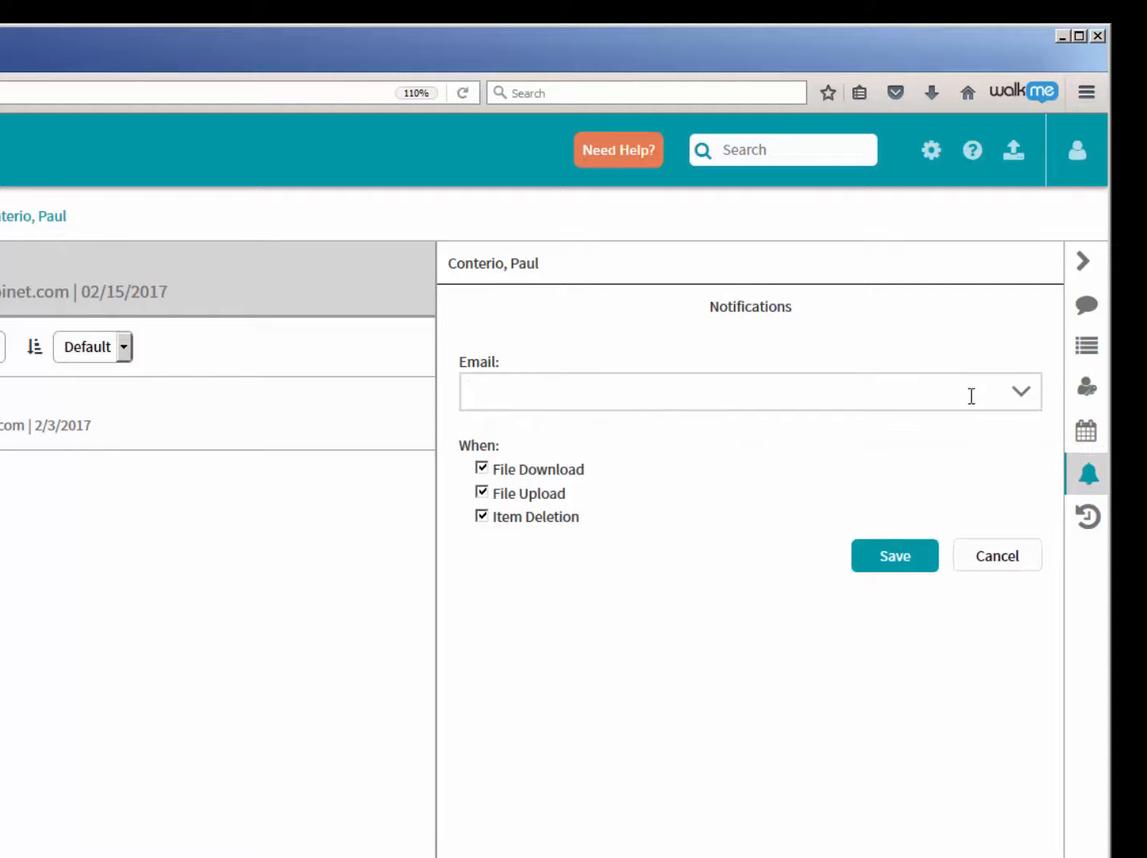
pyautogui.click(1020, 393)
pyautogui.moveTo(1030, 490); pyautogui.dragTo(1027, 421)
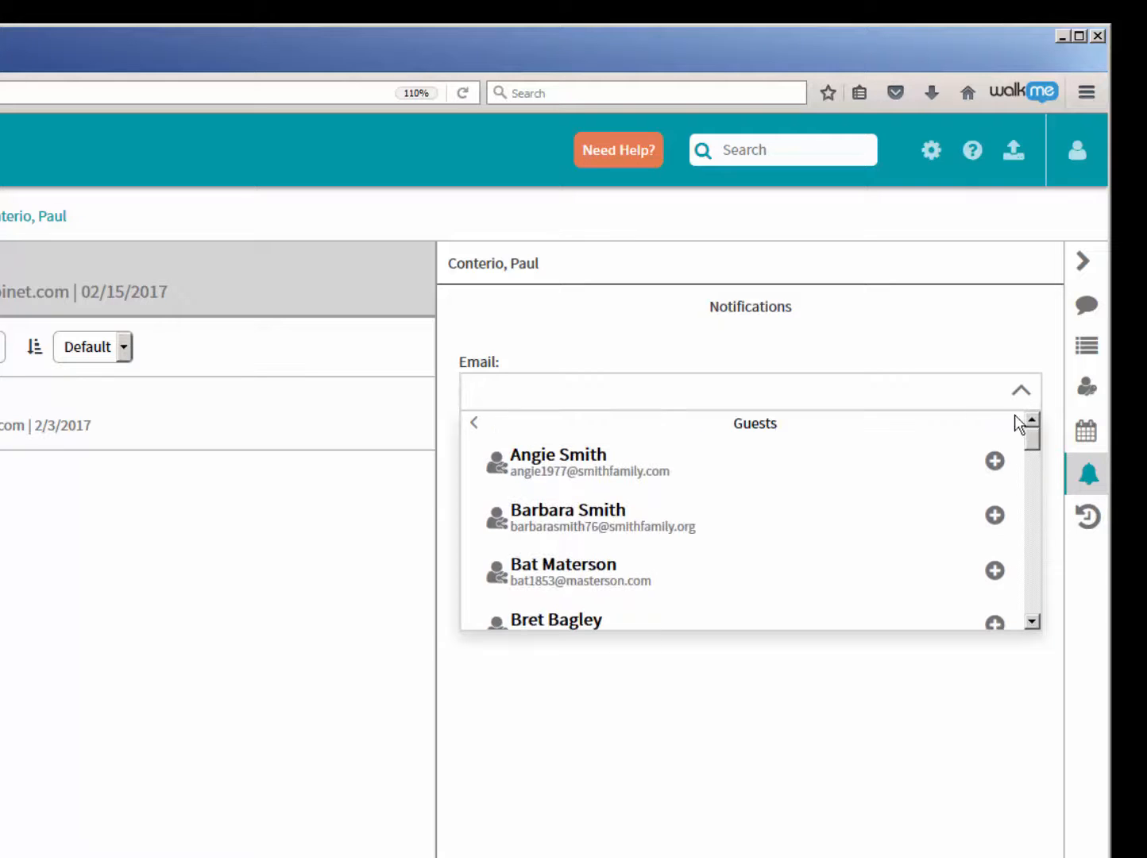
pyautogui.click(475, 423)
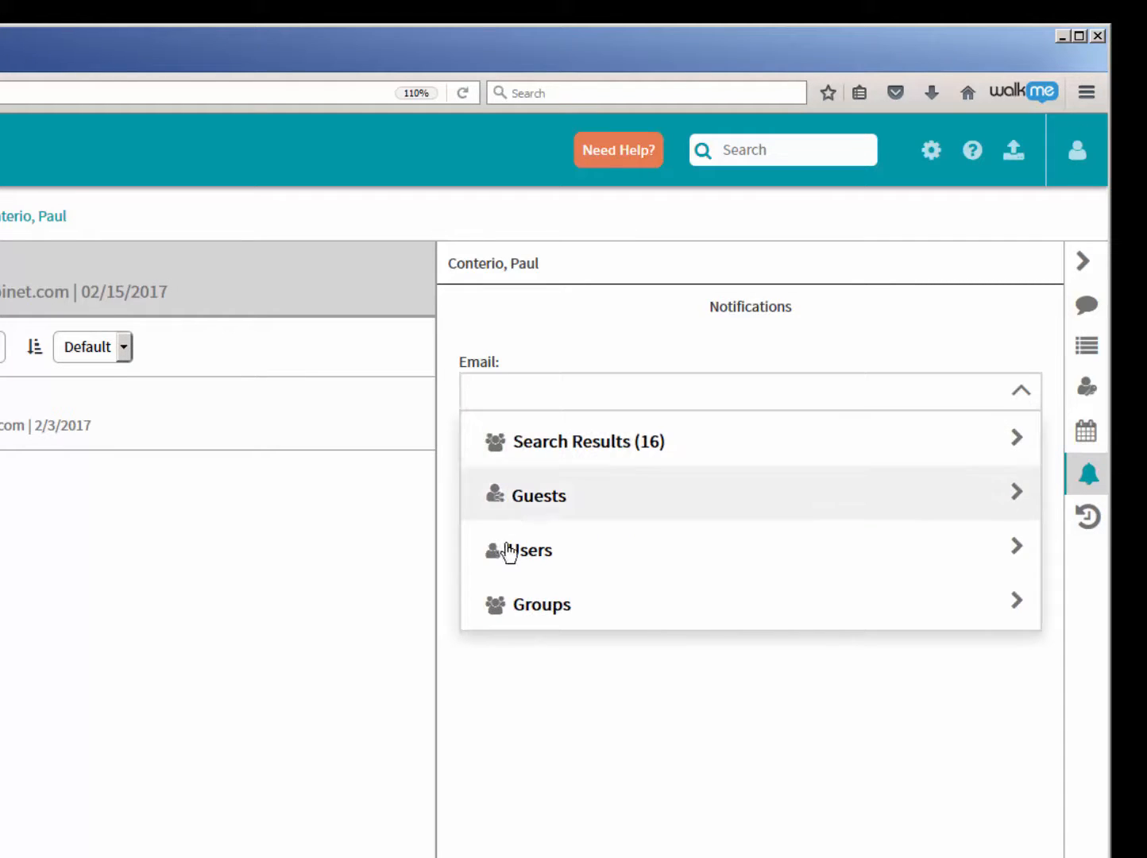
pyautogui.click(524, 607)
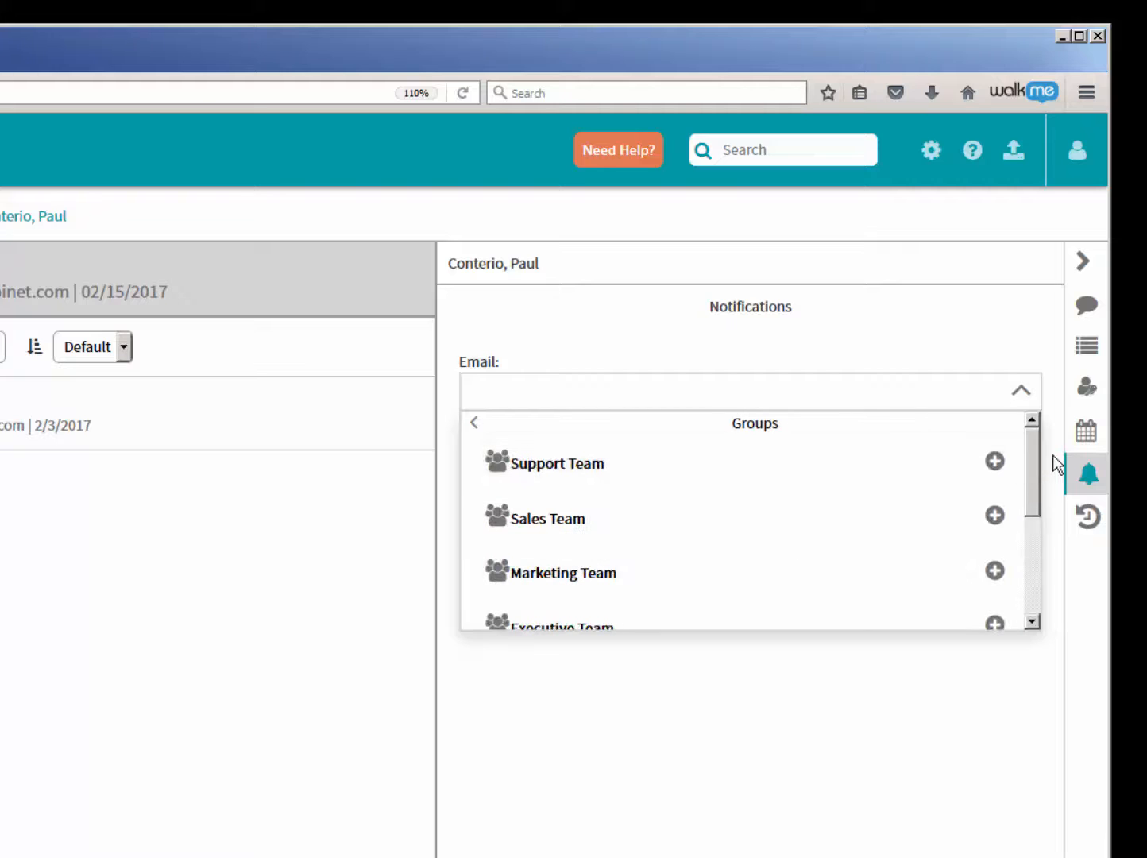
pyautogui.moveTo(1033, 467)
pyautogui.mouseDown()
pyautogui.moveTo(1039, 573)
pyautogui.moveTo(1033, 449)
pyautogui.mouseUp()
pyautogui.click(1020, 393)
# - Search recipients by first name, add the guest user, and save the client drawer's notification for File Upload only
pyautogui.click(549, 397)
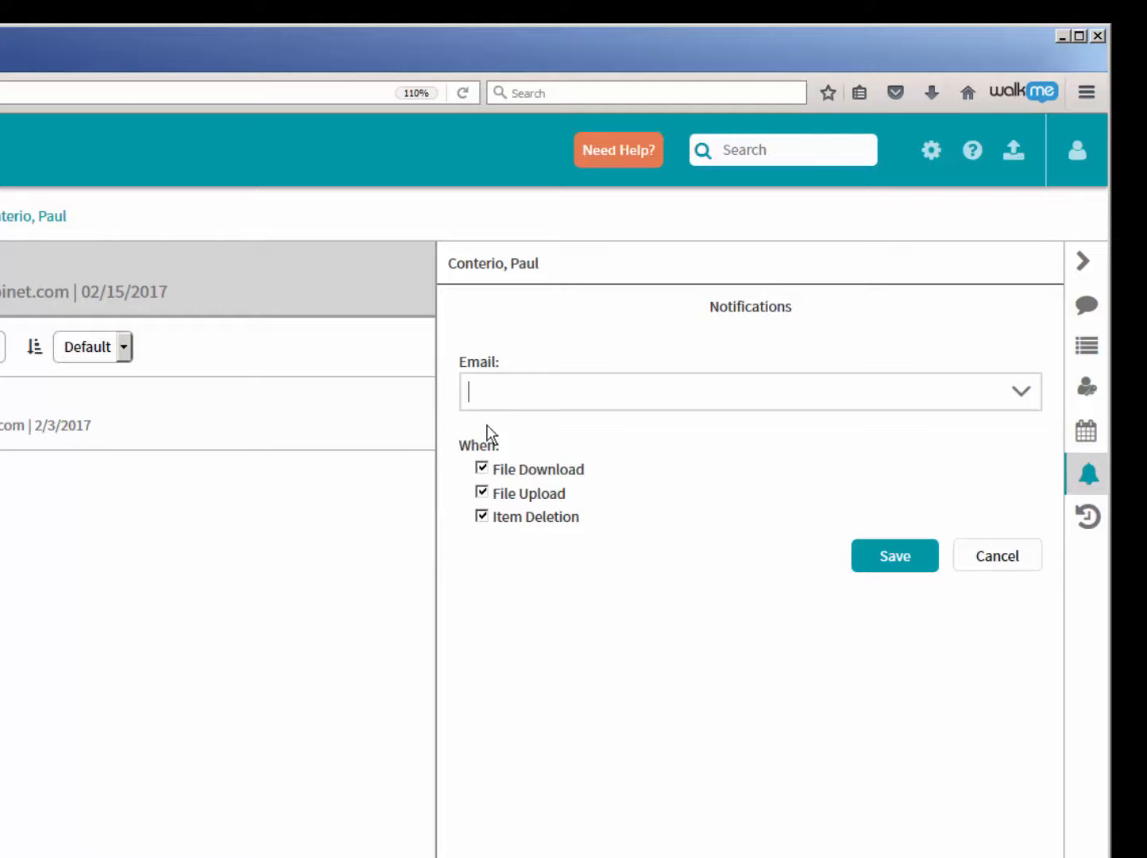
pyautogui.write('p-as')
pyautogui.press('BackSpace')
pyautogui.press('BackSpace')
pyautogui.press('BackSpace')
pyautogui.write('aul')
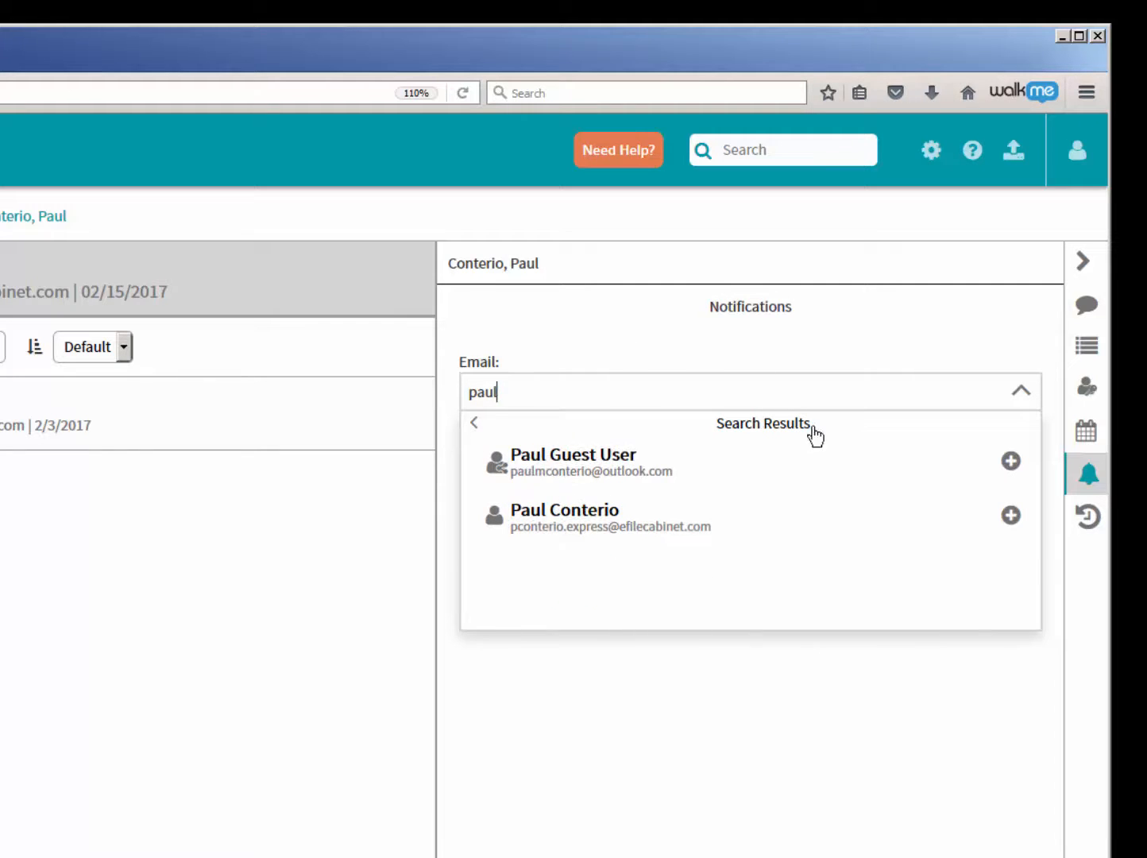
pyautogui.click(583, 473)
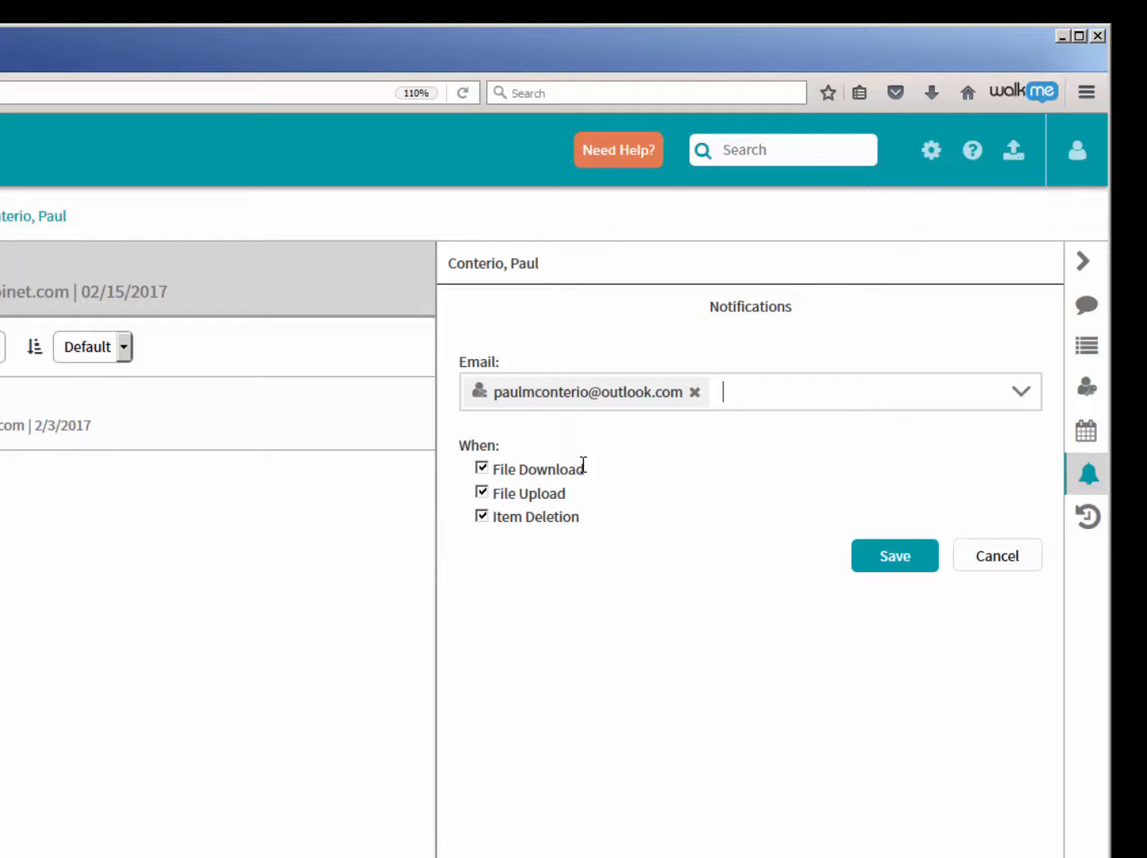
pyautogui.click(482, 469)
pyautogui.click(482, 517)
pyautogui.click(905, 558)
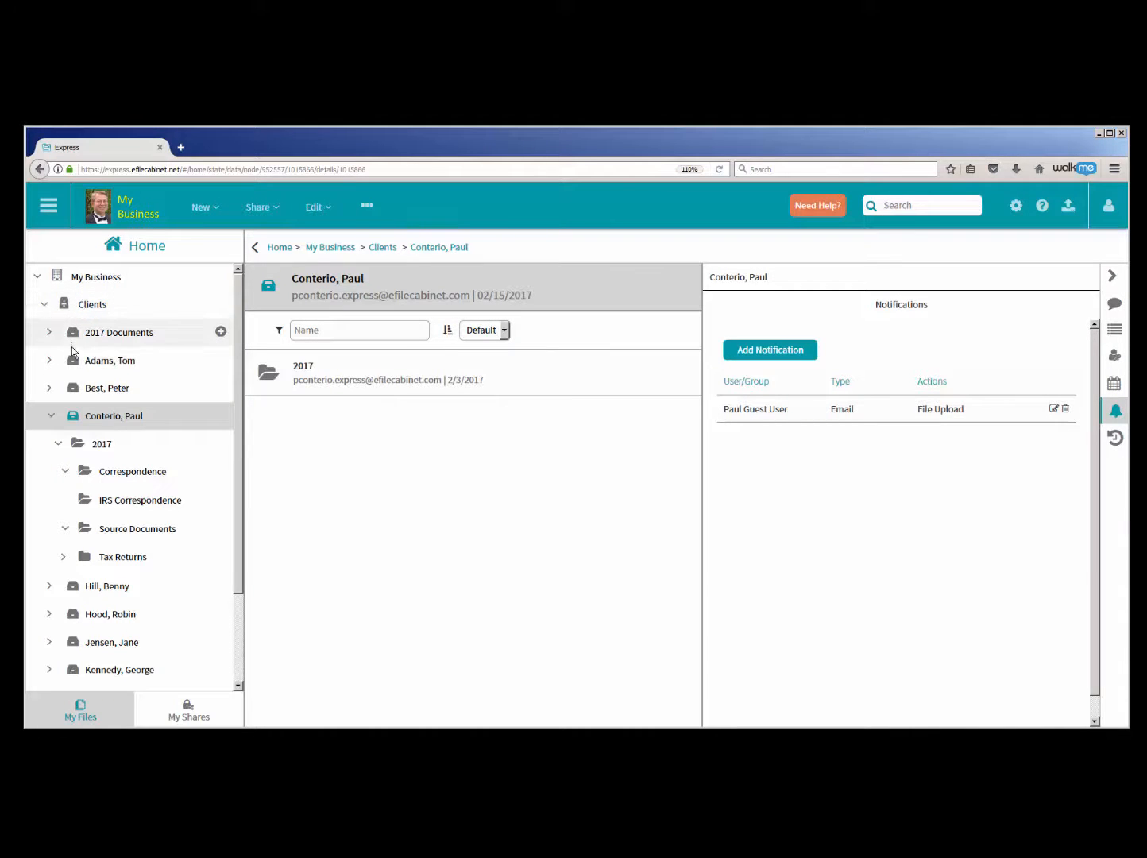
# - Start a notification on the Clients cabinet with the account's own user as email recipient and all three file events enabled
pyautogui.click(51, 416)
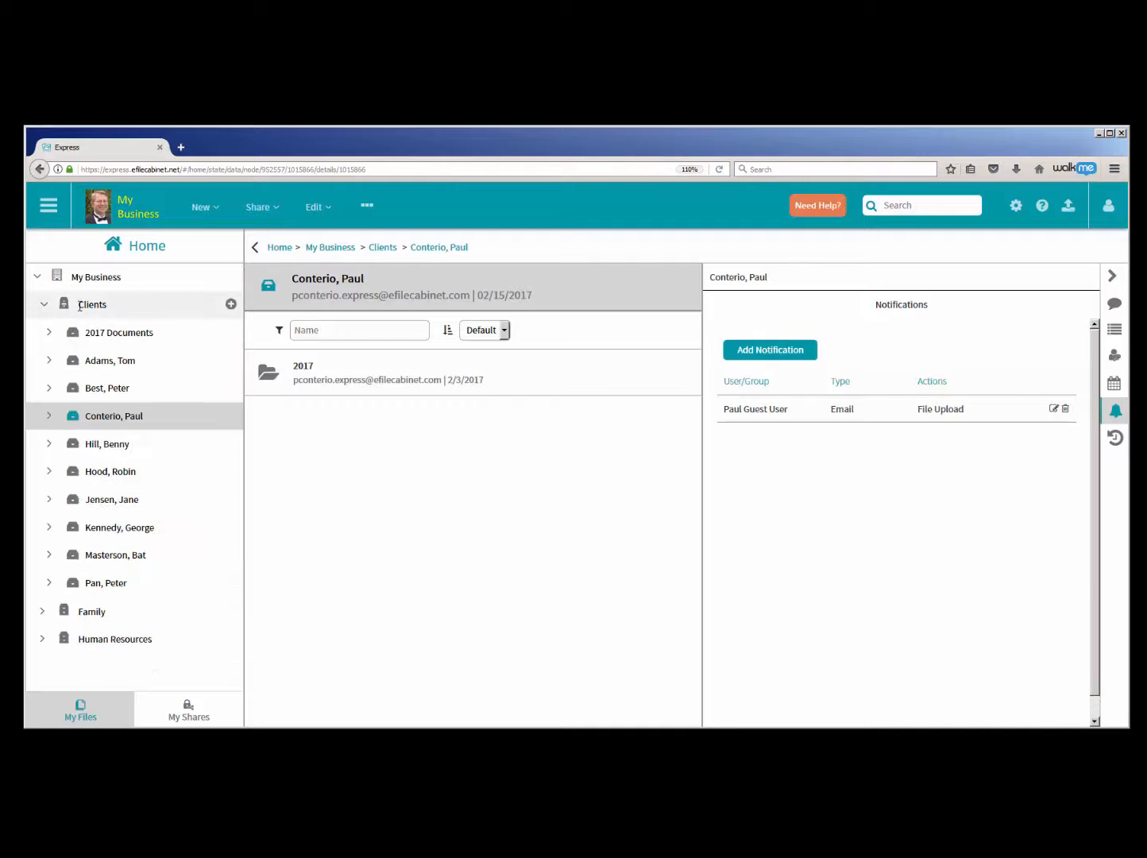
pyautogui.click(80, 305)
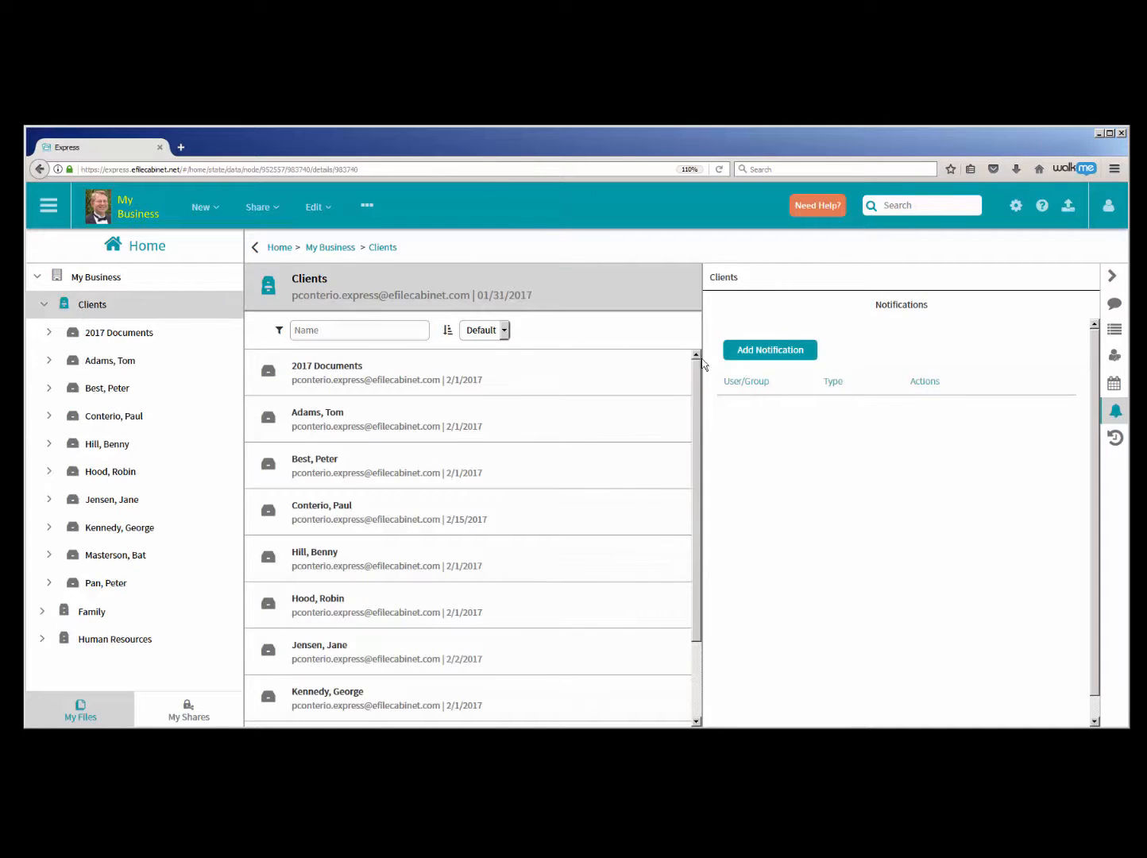
pyautogui.click(767, 350)
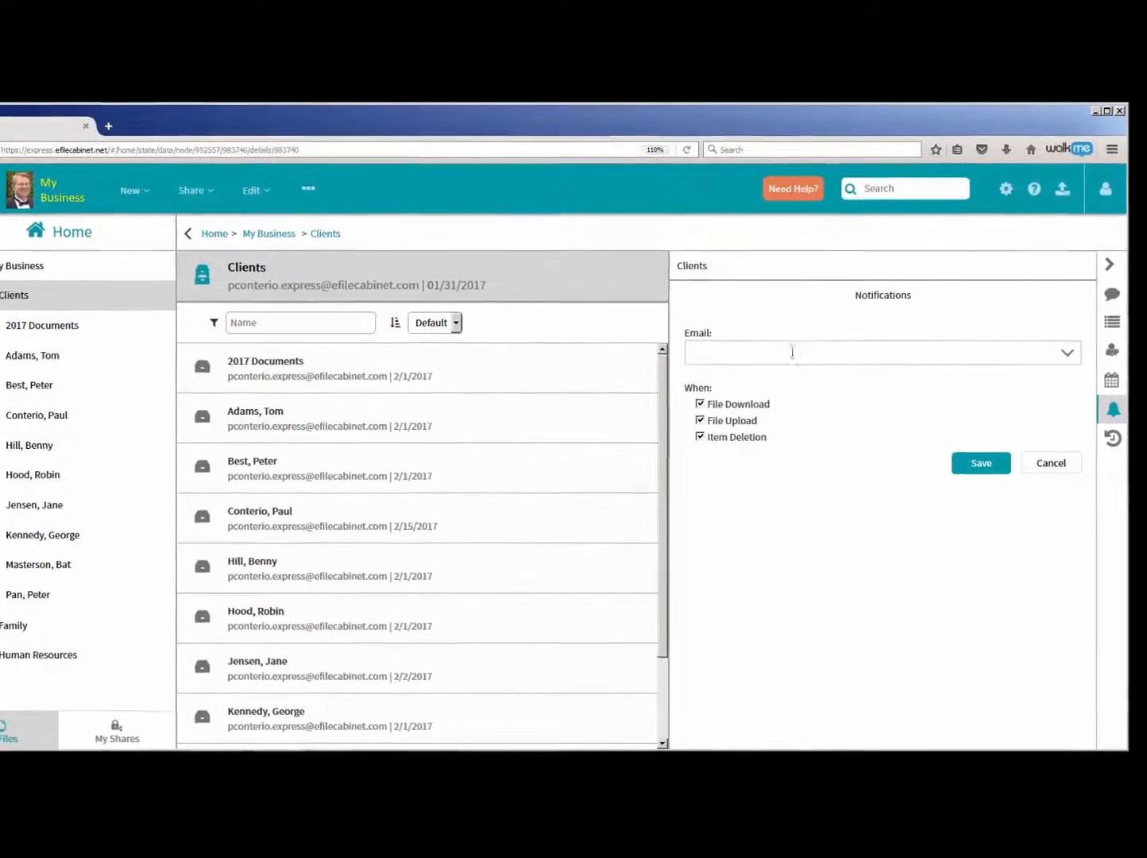
pyautogui.click(1049, 351)
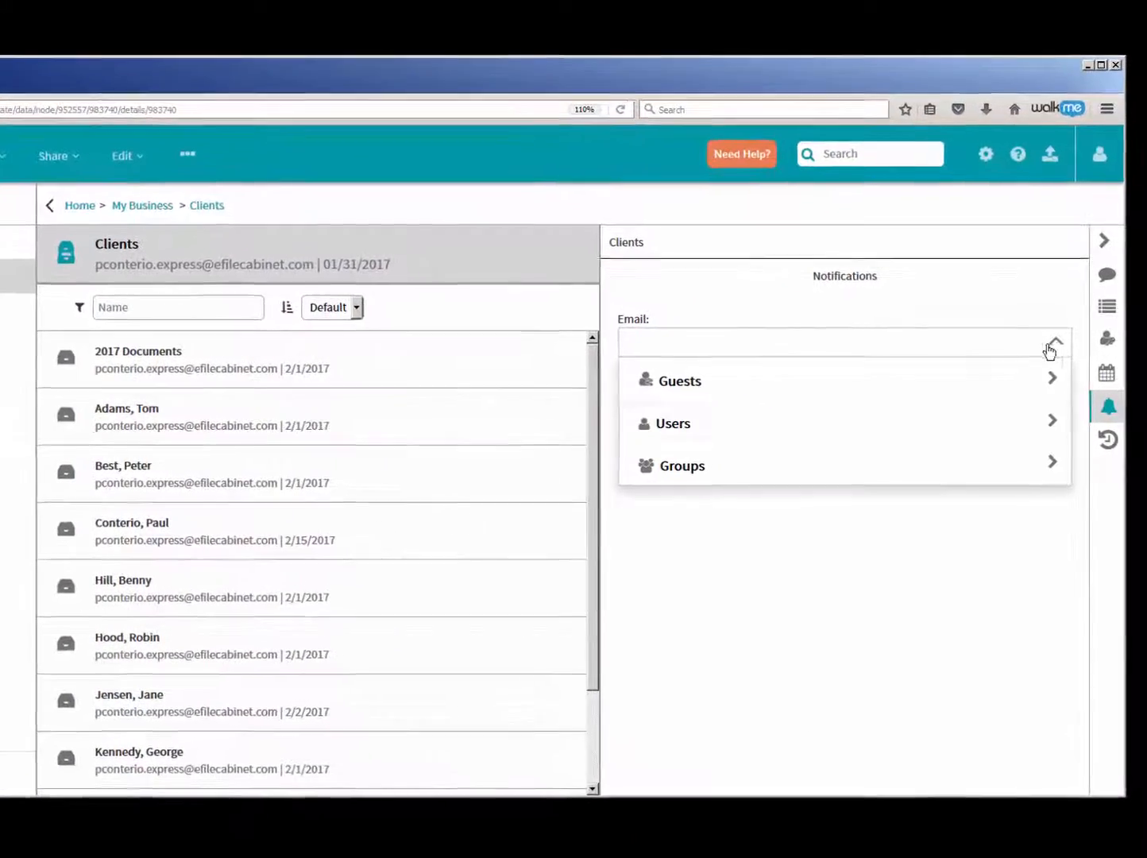
pyautogui.click(722, 439)
pyautogui.click(691, 395)
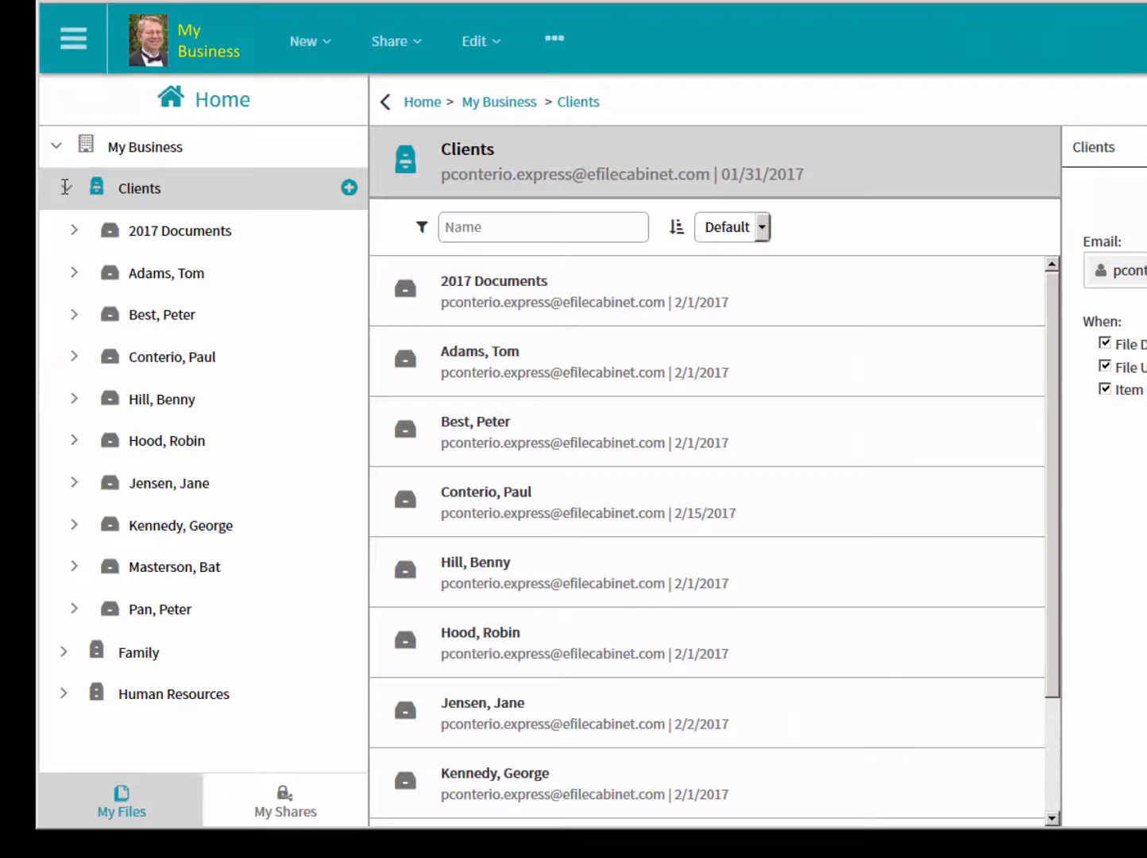
# - Collapse the Clients cabinet, expand Human Resources and open its 2. Executive Team drawer
pyautogui.click(65, 187)
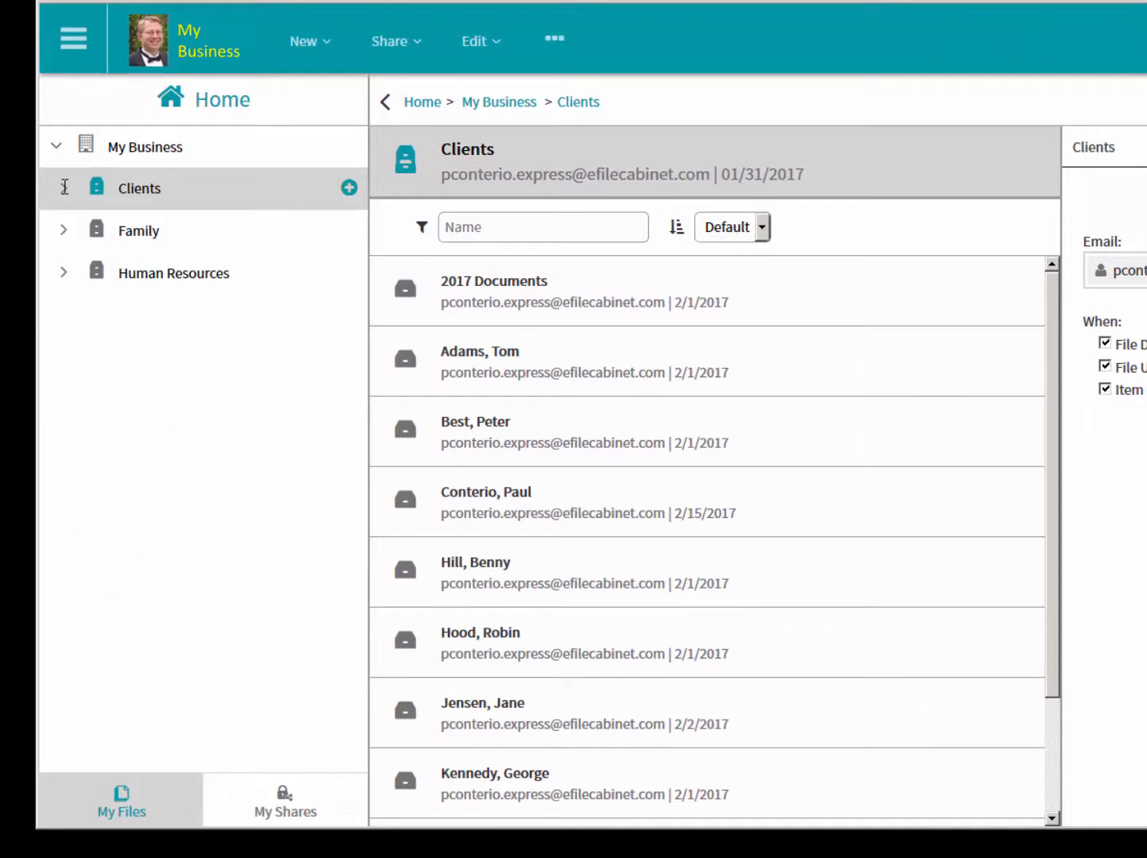
pyautogui.click(65, 272)
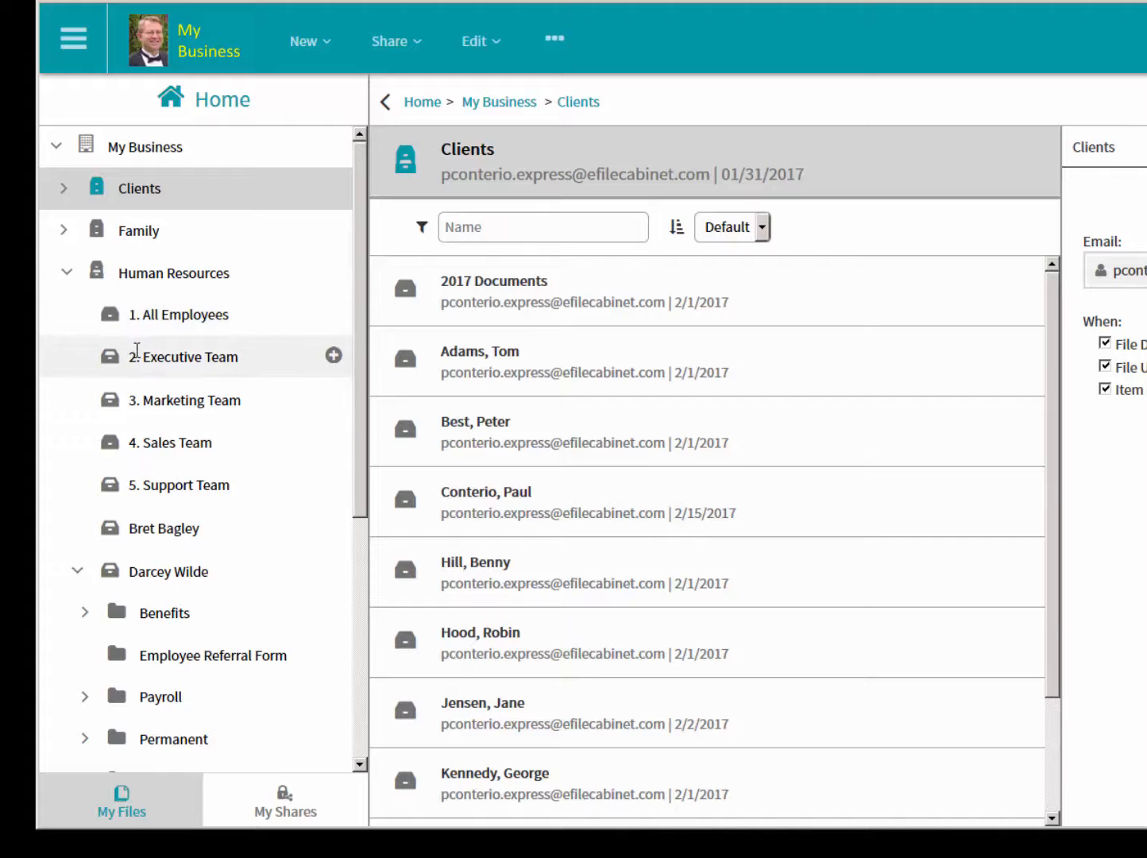
pyautogui.click(180, 364)
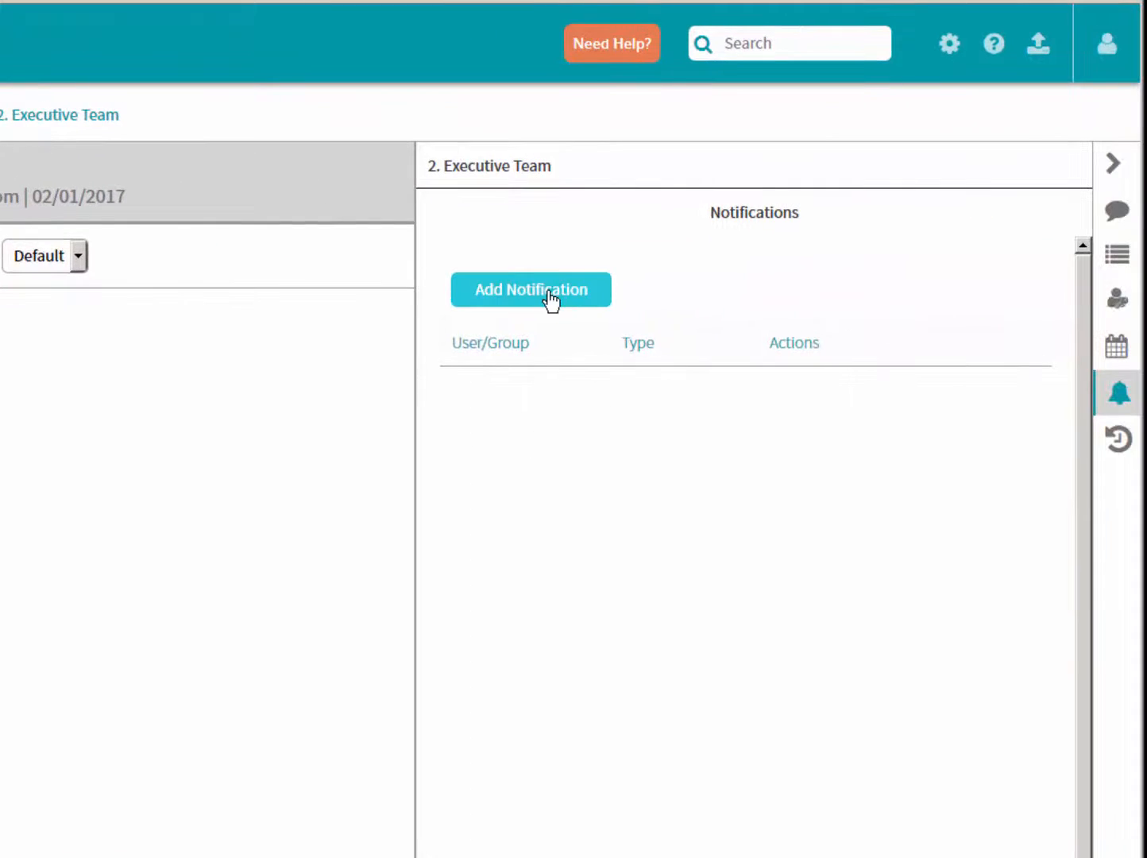
# - Add an email notification to the drawer for the Executive Team group, limited to File Upload, and save it
pyautogui.click(551, 300)
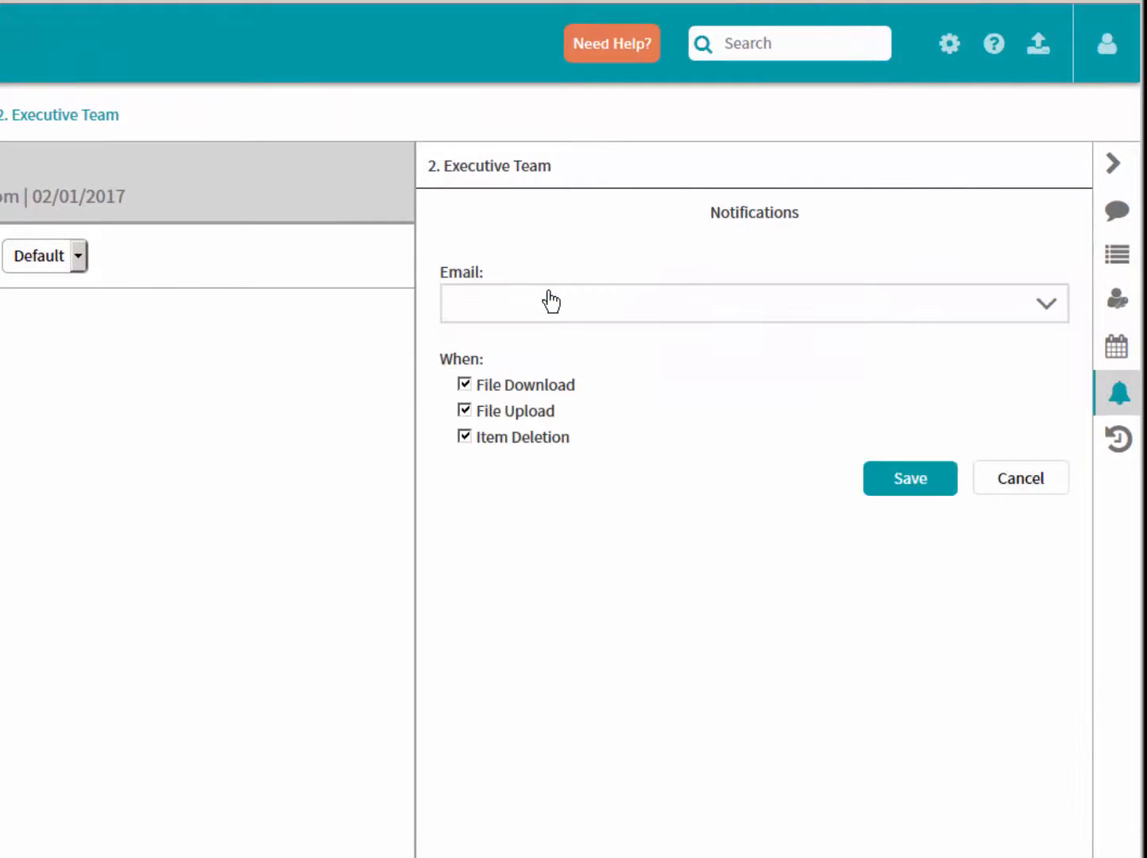
pyautogui.click(1046, 307)
pyautogui.click(710, 473)
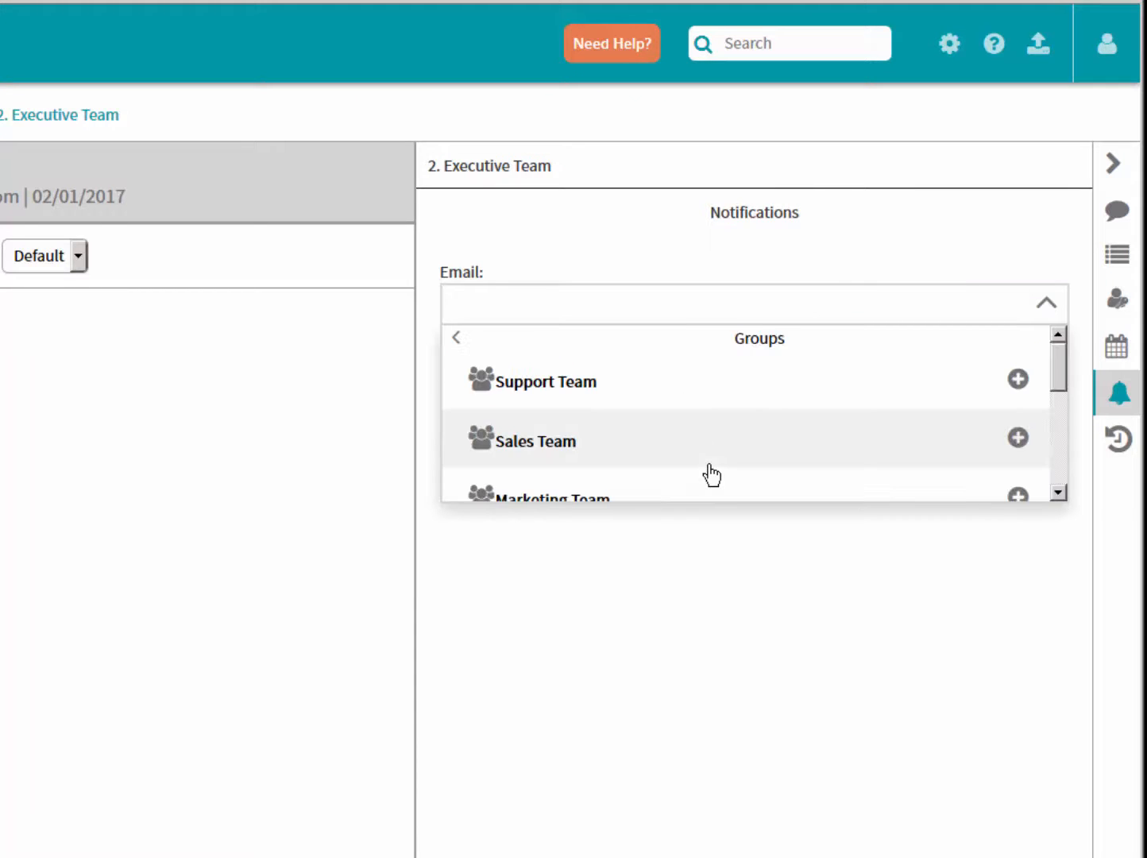
pyautogui.moveTo(1060, 375); pyautogui.dragTo(1064, 426)
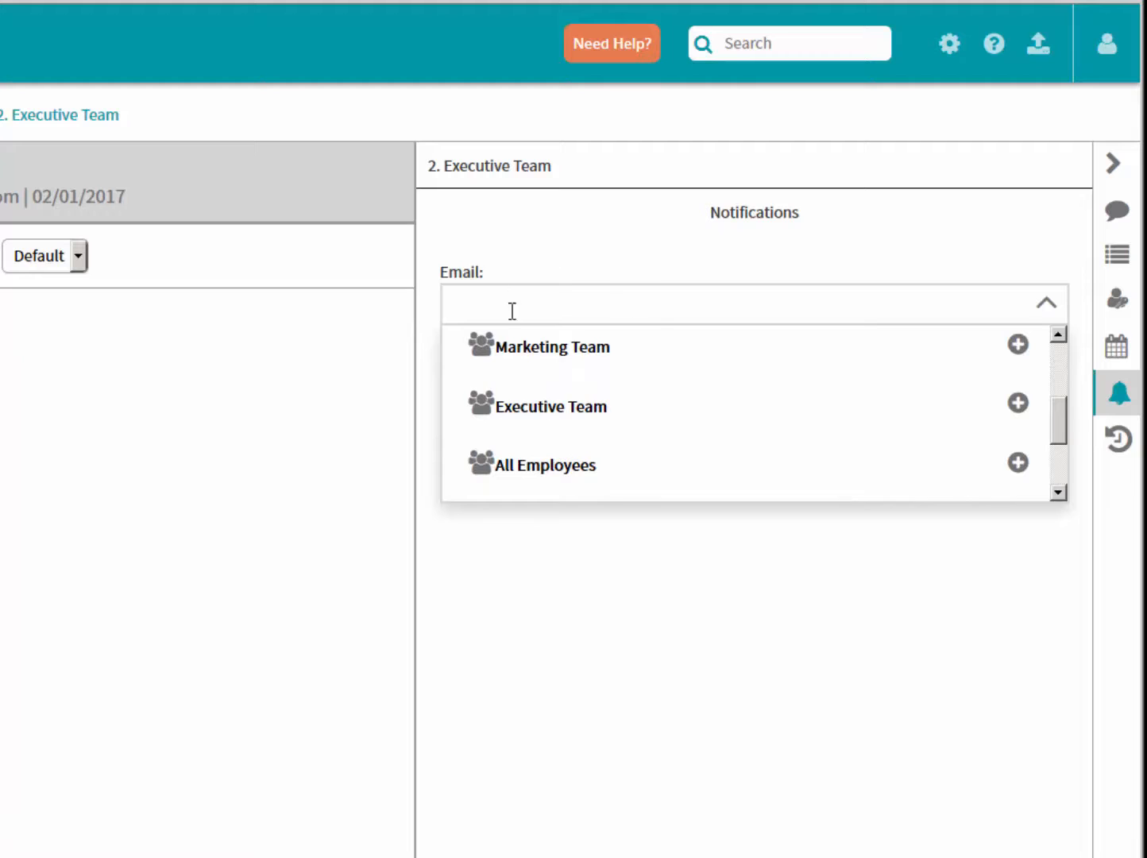
pyautogui.click(535, 414)
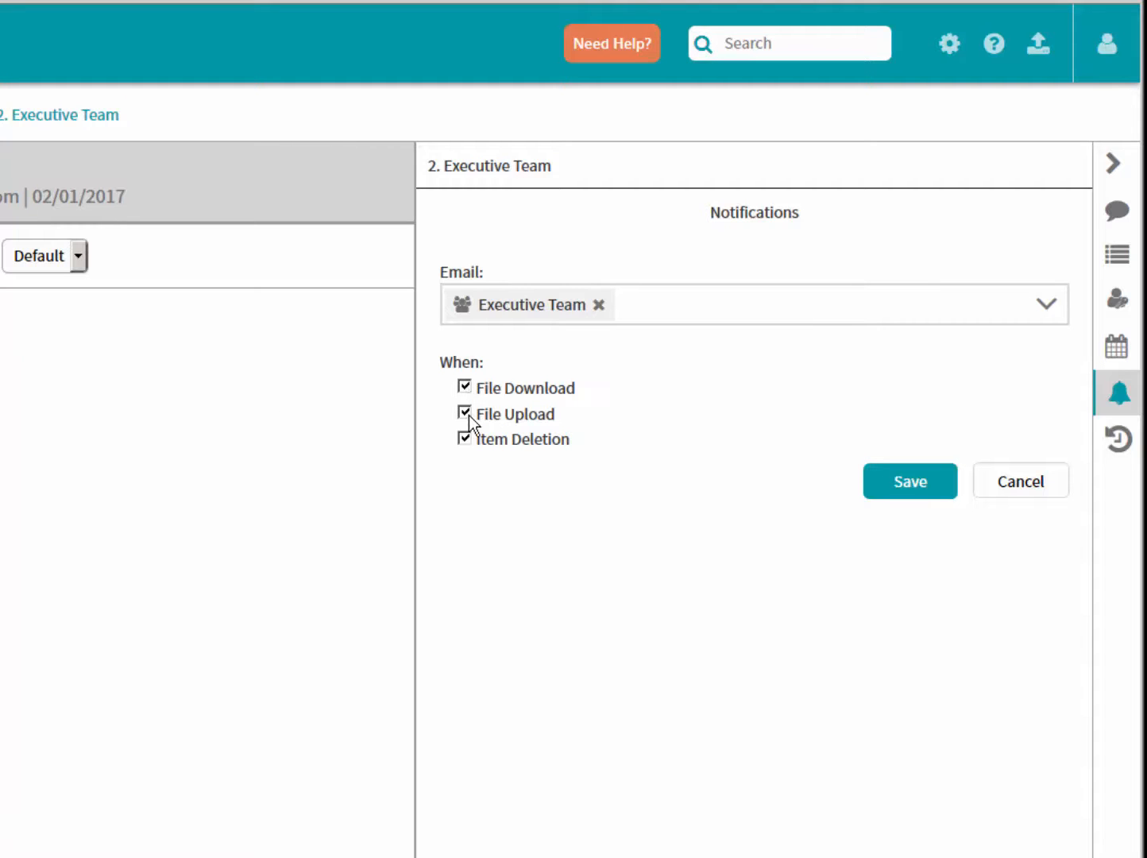
pyautogui.click(464, 387)
pyautogui.click(466, 441)
pyautogui.click(900, 484)
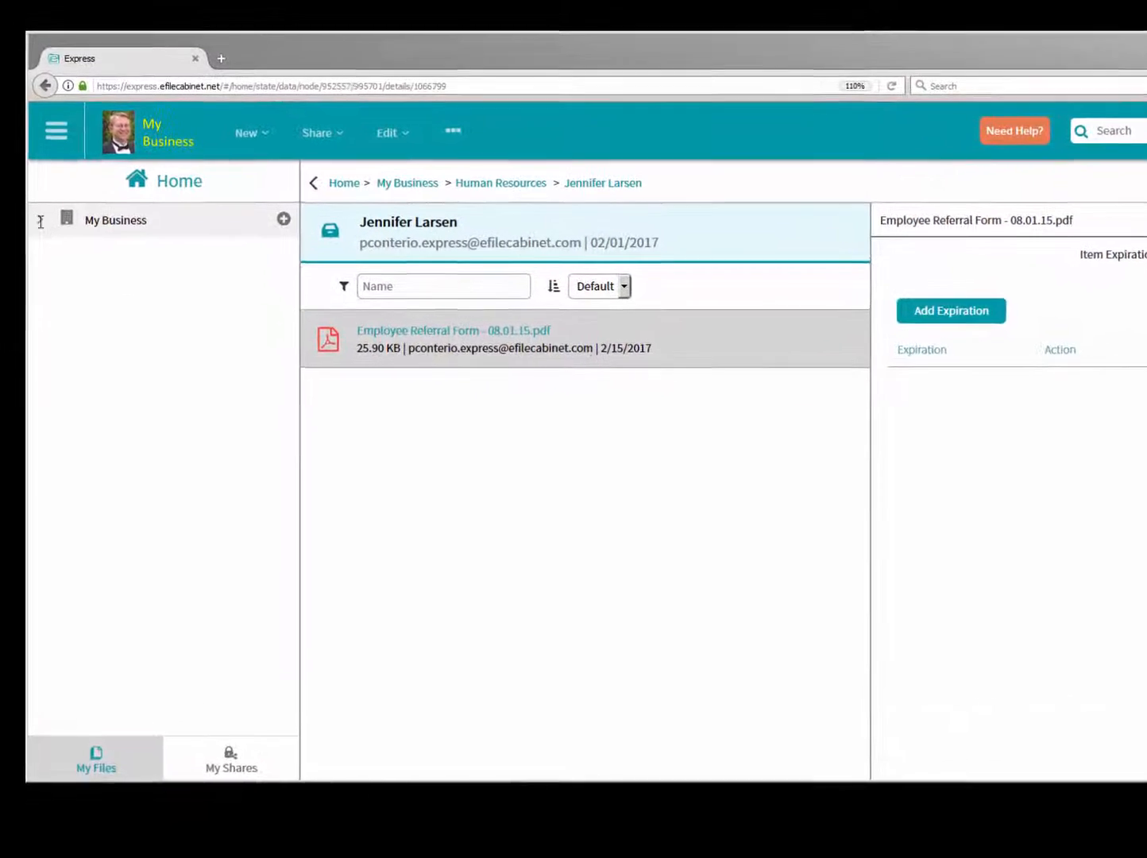
# - Expand My Business and Human Resources, open the employee's drawer containing the Employee Referral Form, and view the drawer's permissions
pyautogui.click(37, 232)
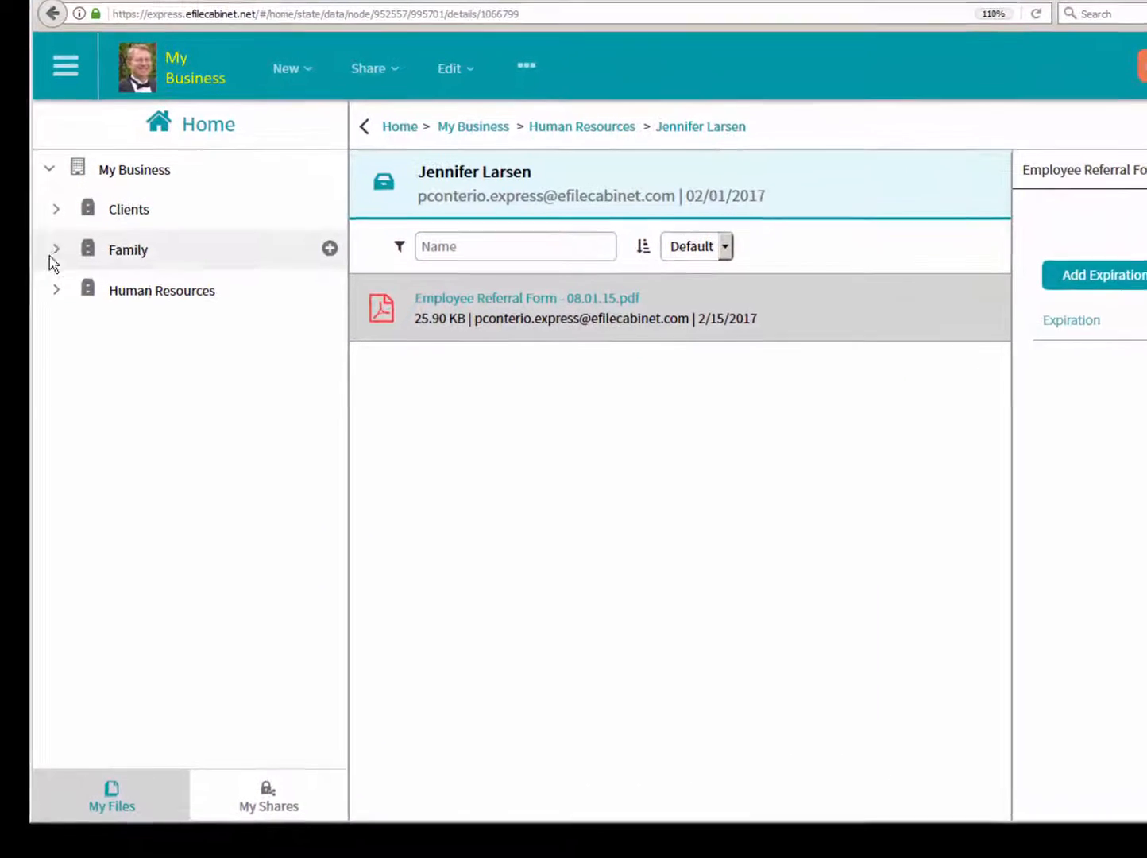
pyautogui.click(60, 279)
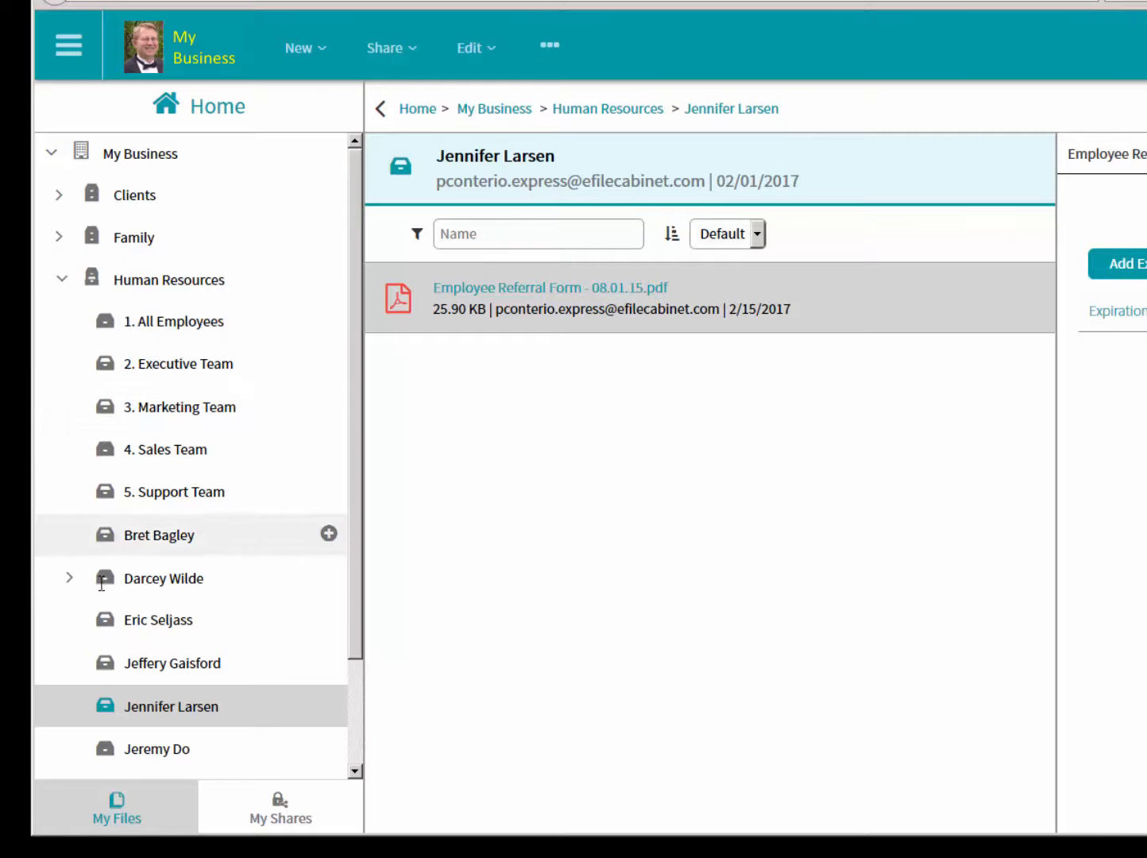
pyautogui.click(130, 709)
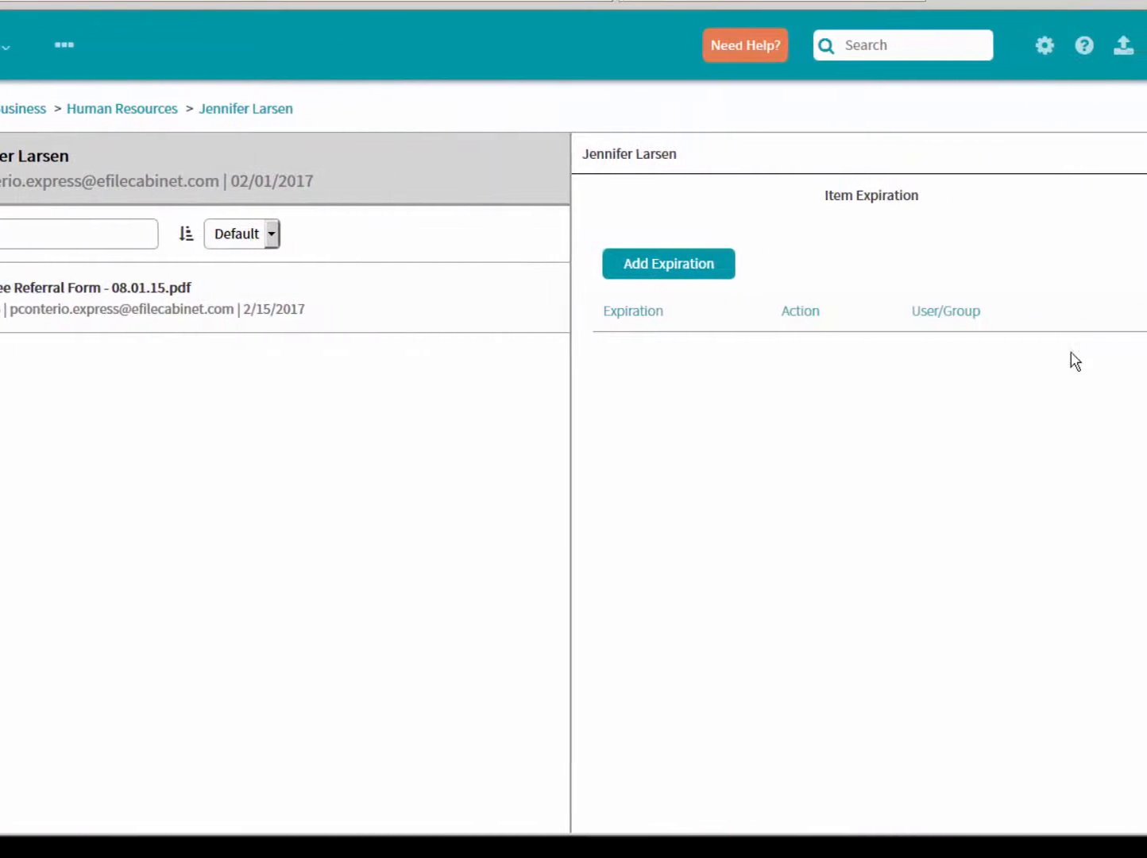
pyautogui.click(1118, 274)
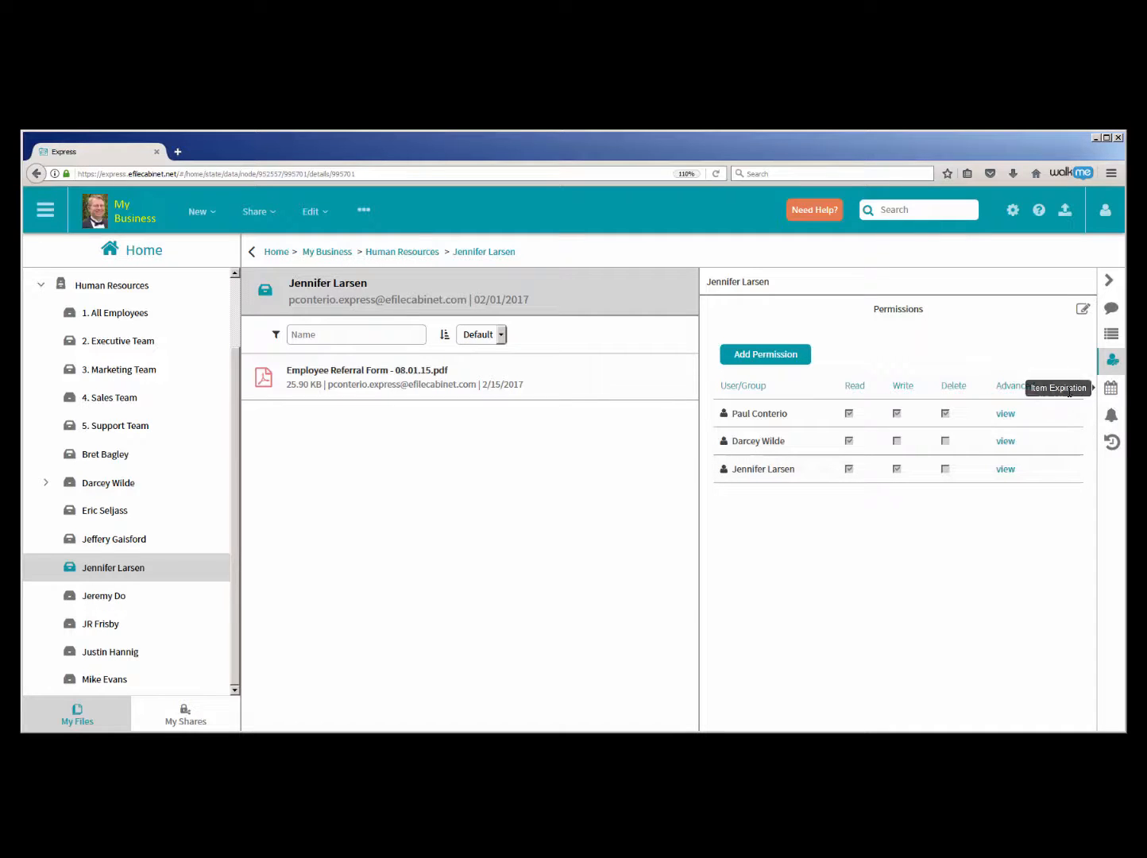
# - Save an item expiration of 1 year (February 15, 2018) with the Delete action on the employee's drawer, and remove that expiration
pyautogui.click(1117, 395)
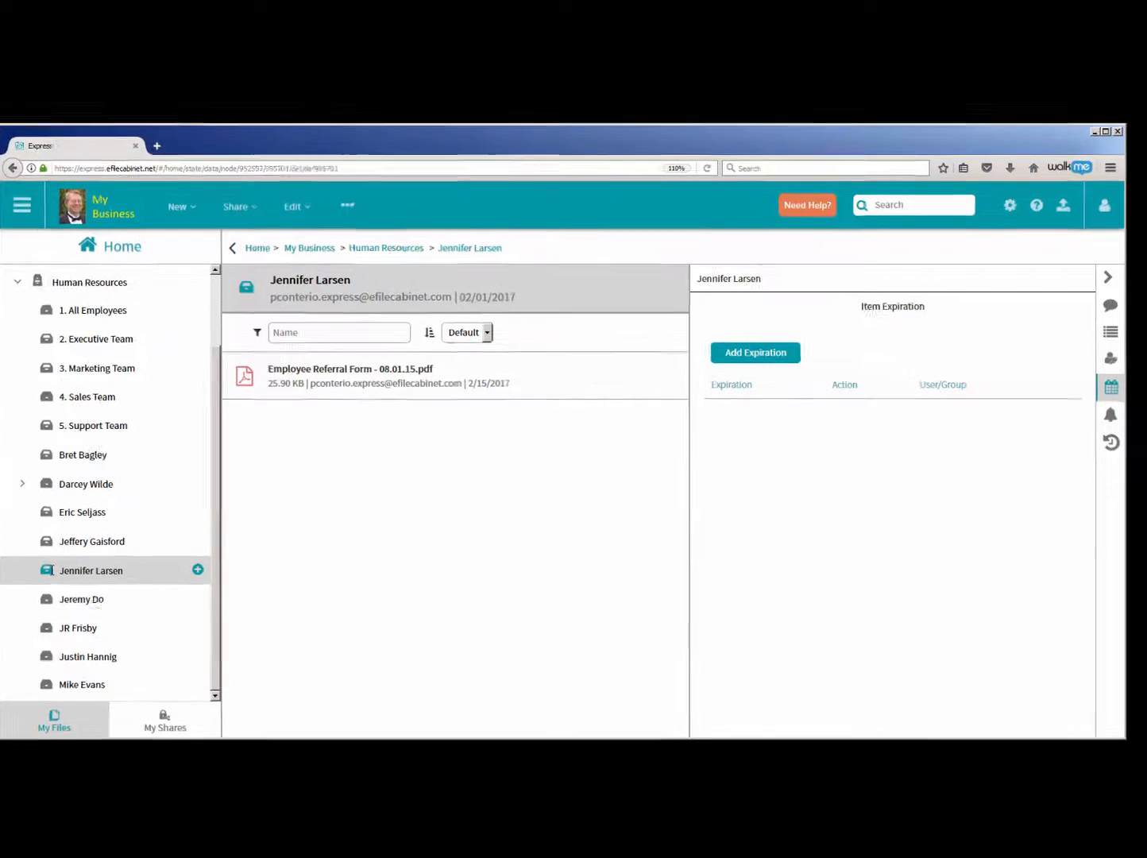
pyautogui.click(672, 344)
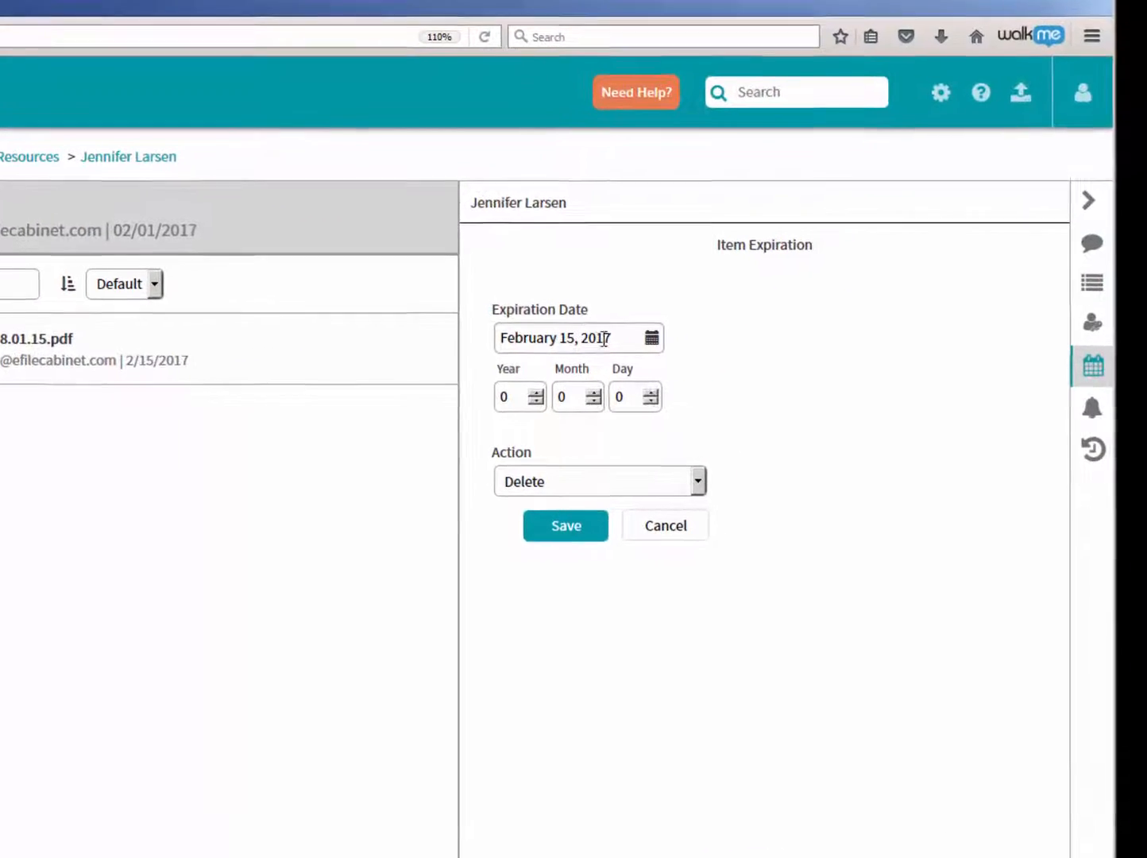
pyautogui.click(563, 394)
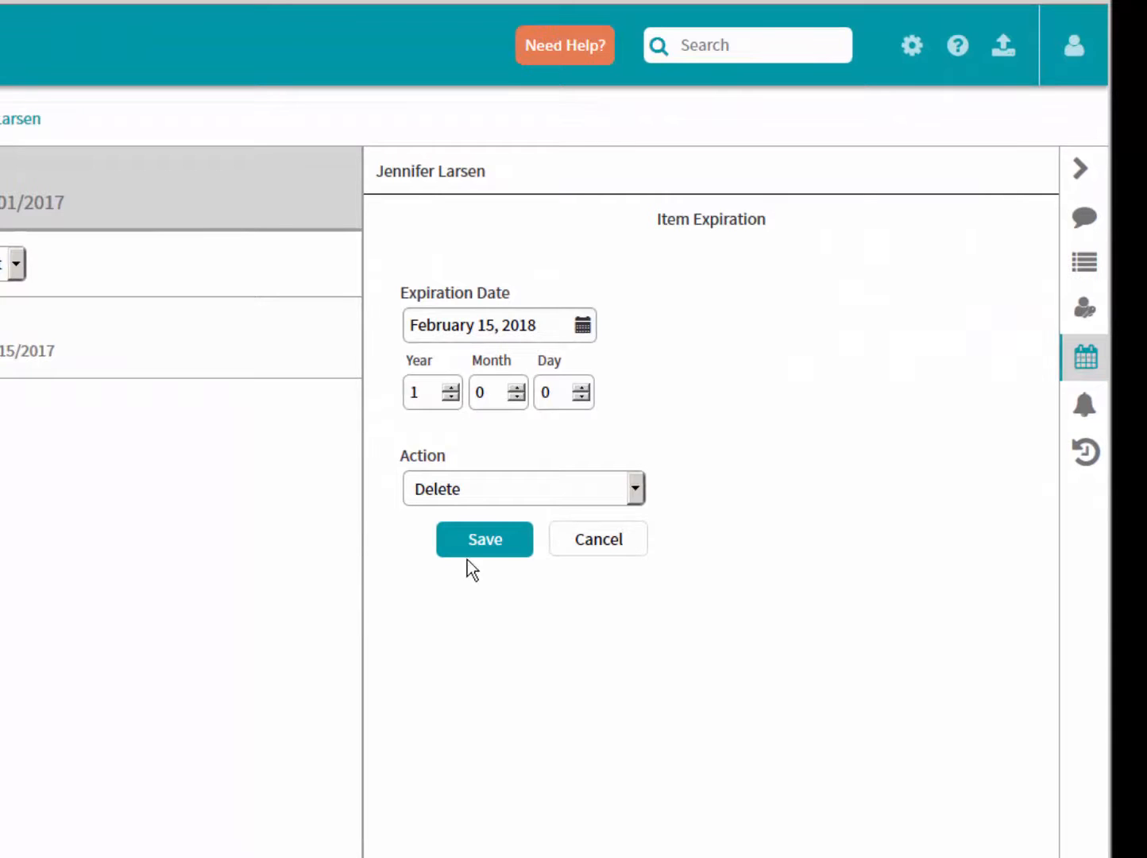
pyautogui.click(487, 540)
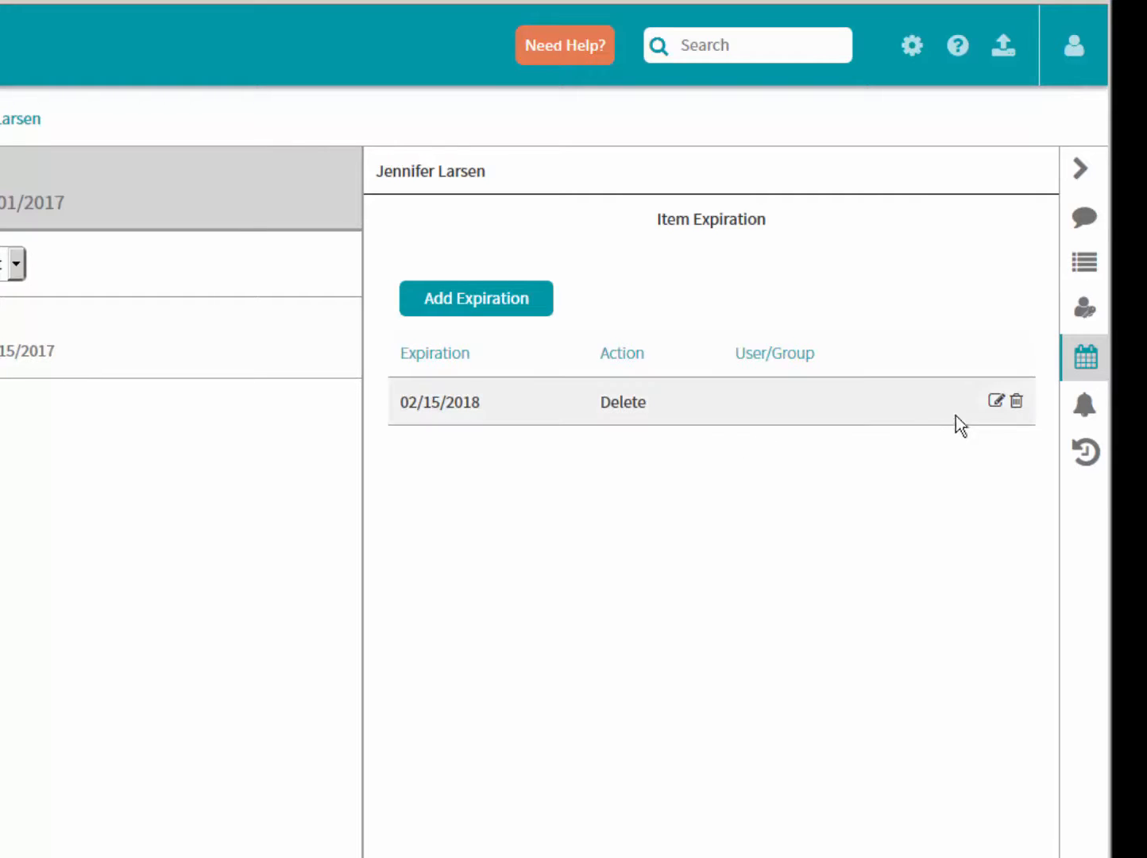
pyautogui.click(1017, 402)
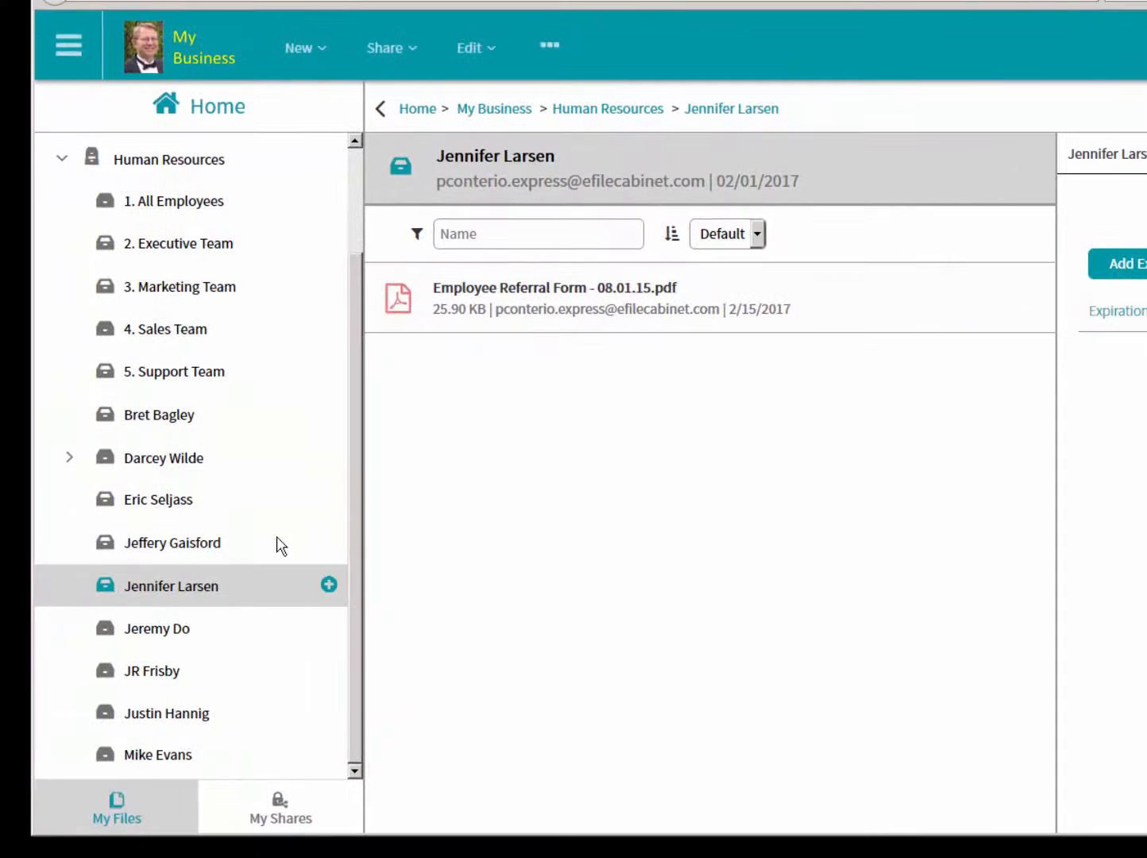
# - Select Employee Referral Form - 08.01.15.pdf in the employee's drawer and preview the document
pyautogui.click(395, 316)
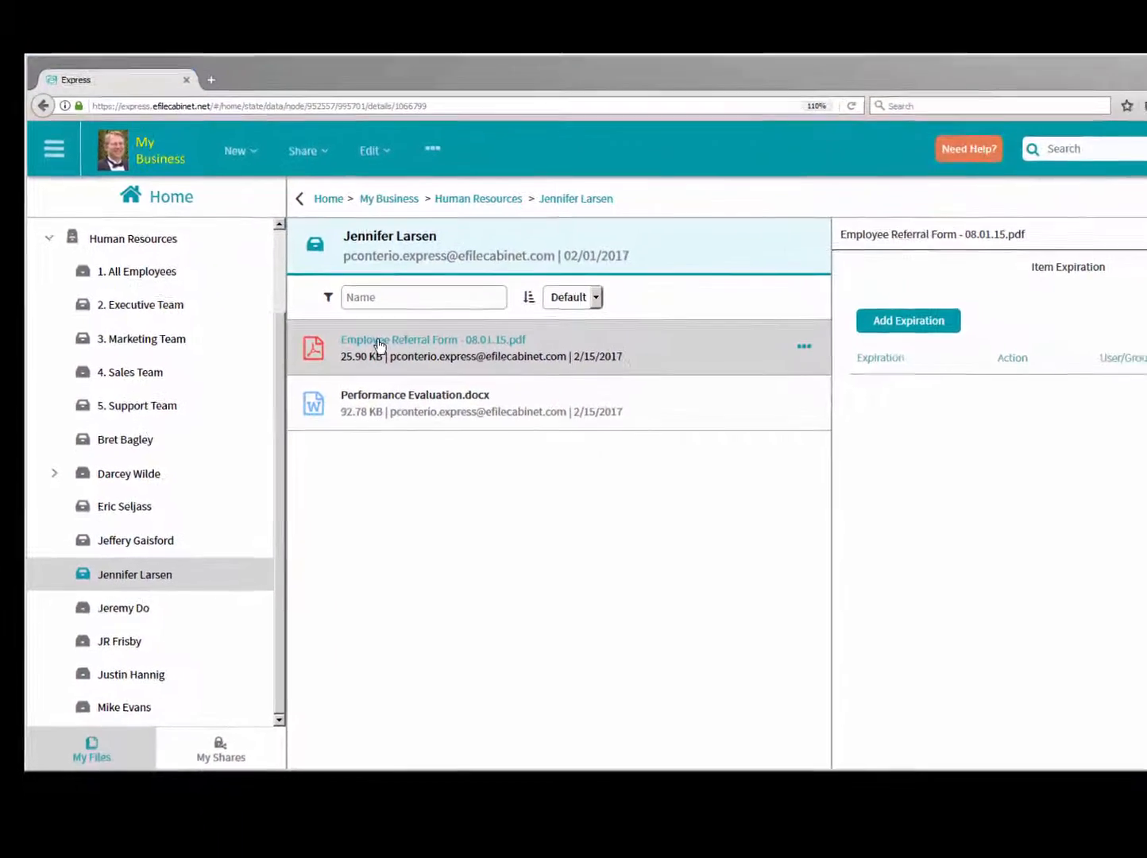
pyautogui.click(1112, 309)
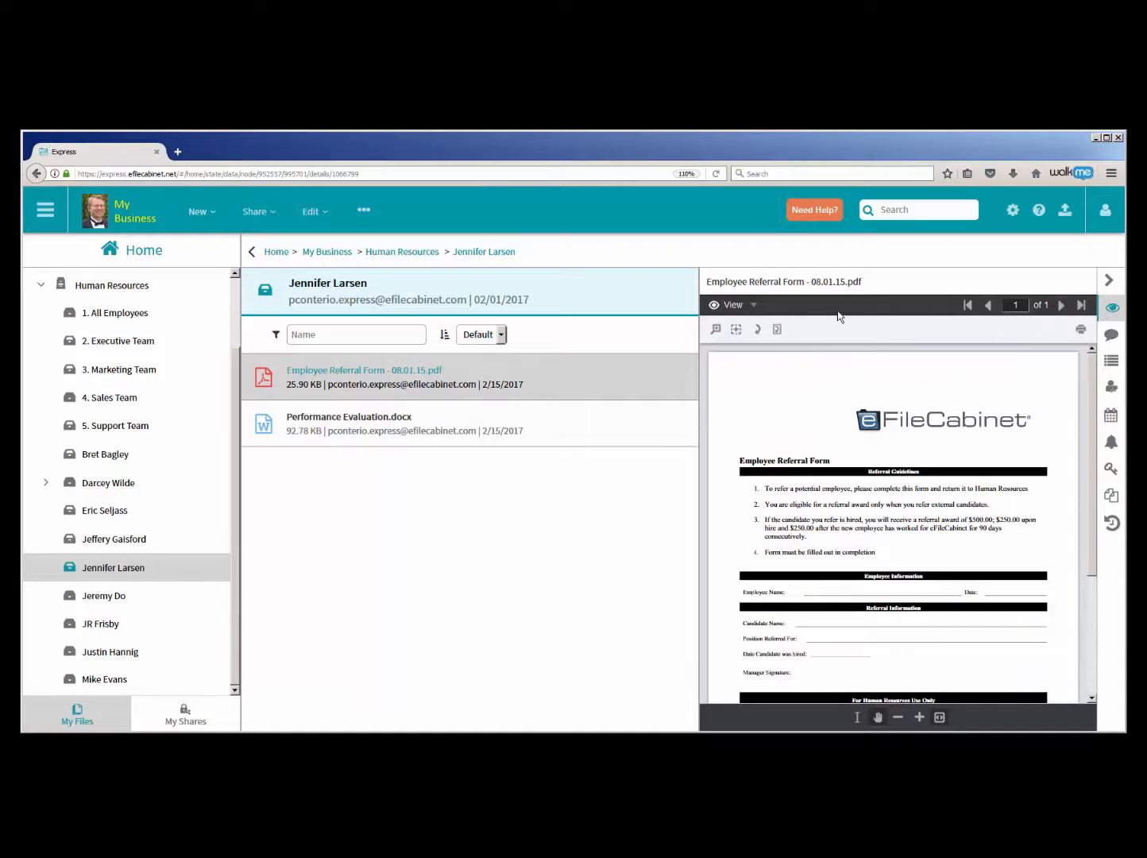
# - Save an item expiration of December 31, 2017 with the Delete action on Employee Referral Form - 08.01.15.pdf
pyautogui.click(736, 329)
pyautogui.moveTo(733, 451); pyautogui.dragTo(904, 525)
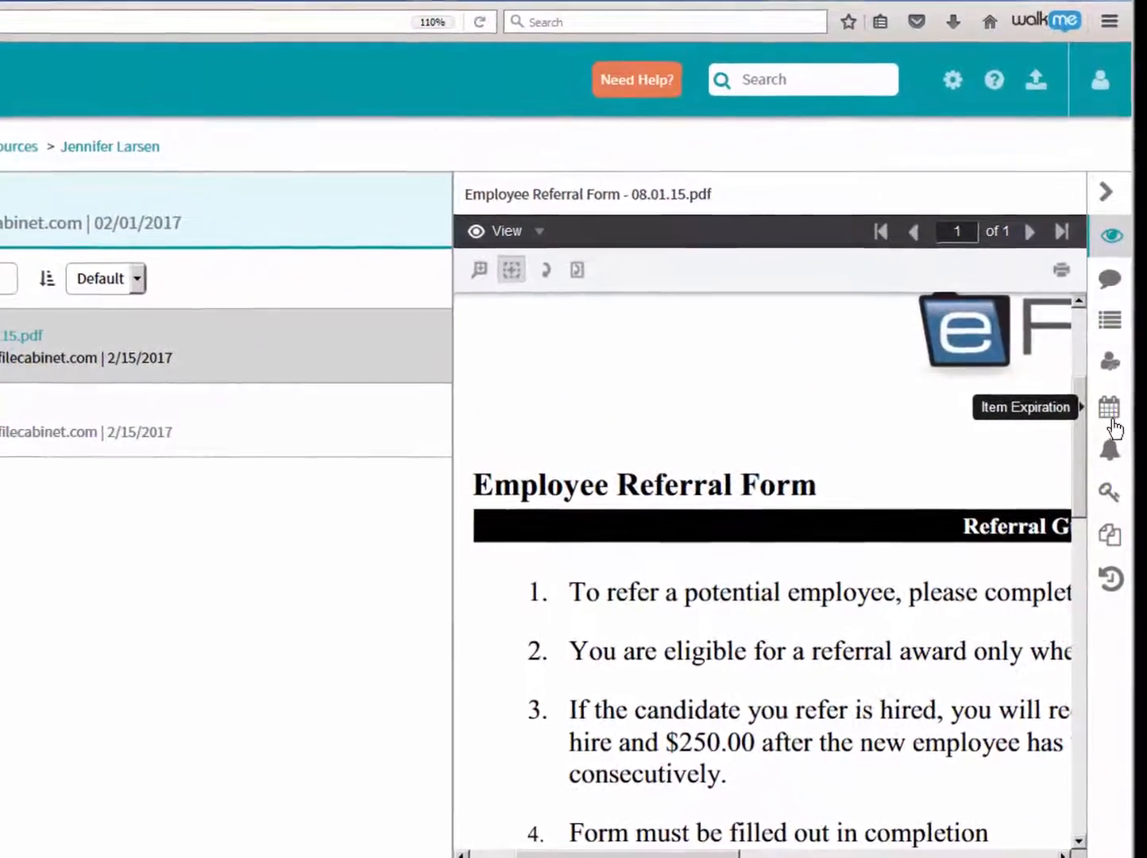
pyautogui.click(1111, 421)
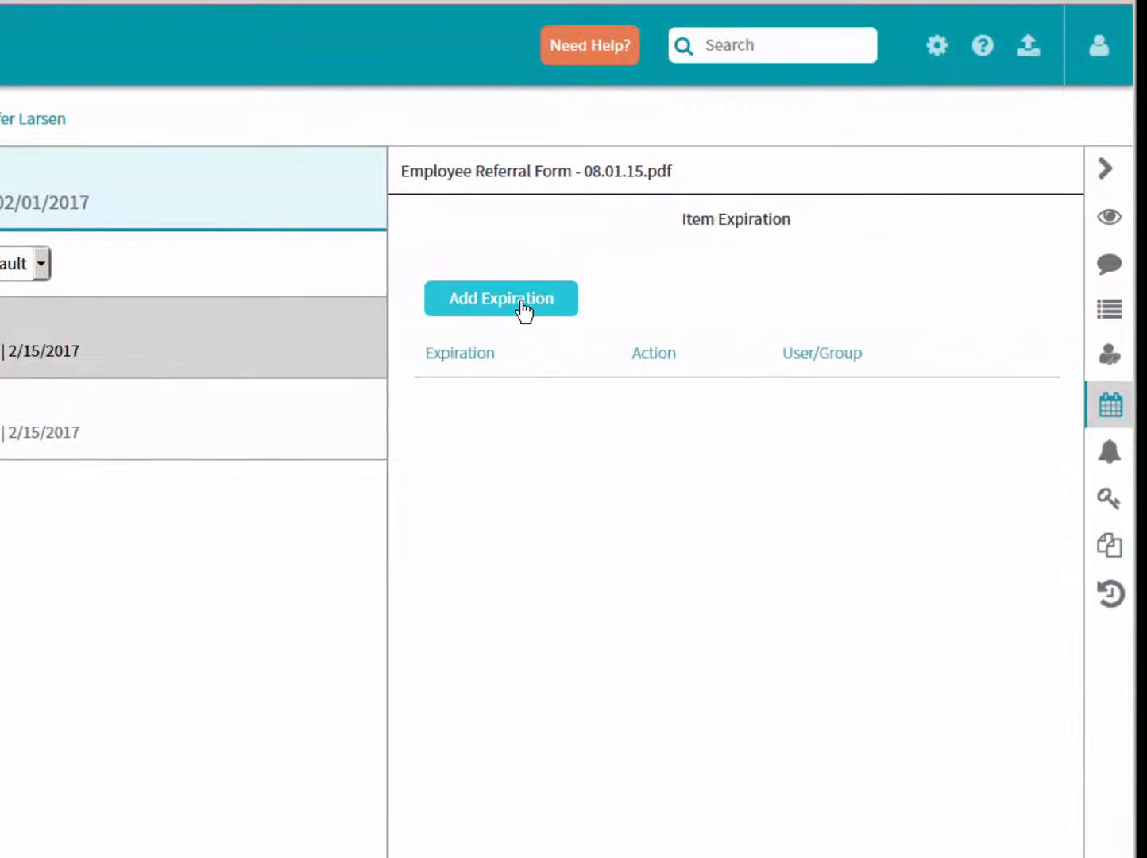
pyautogui.click(524, 310)
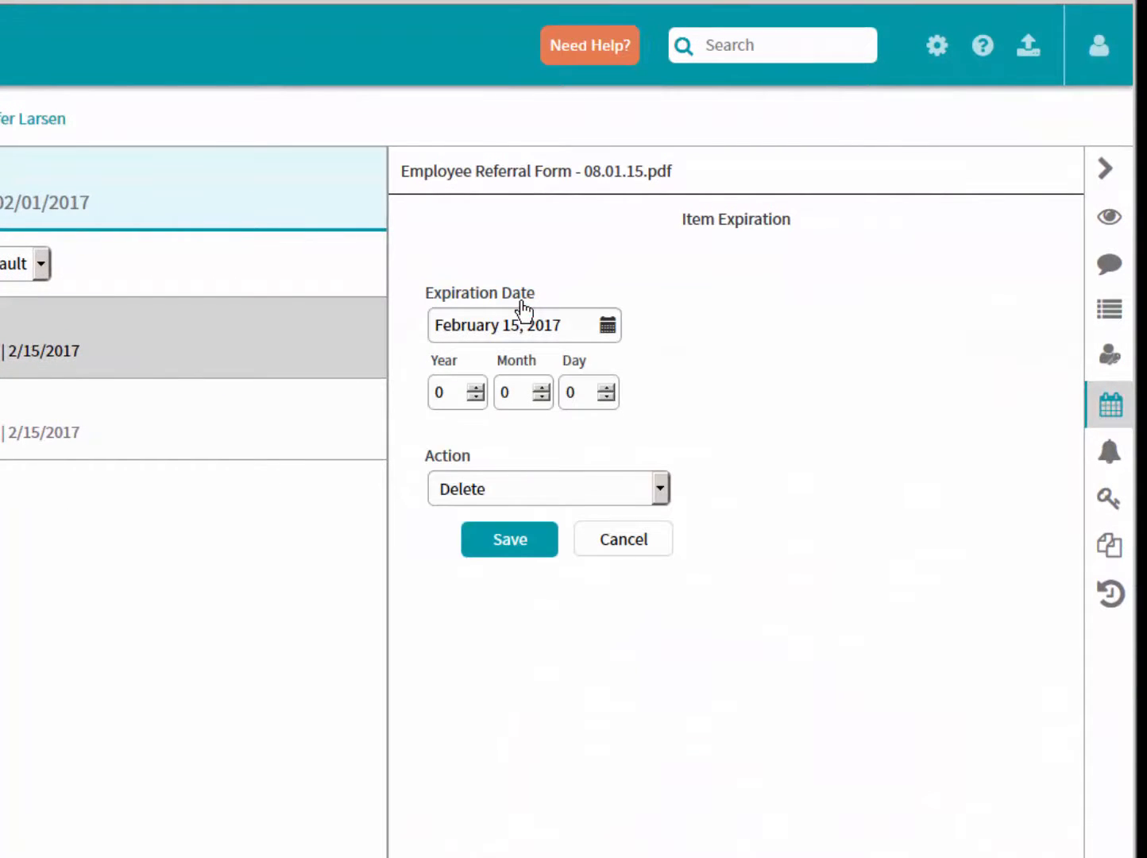
pyautogui.click(608, 327)
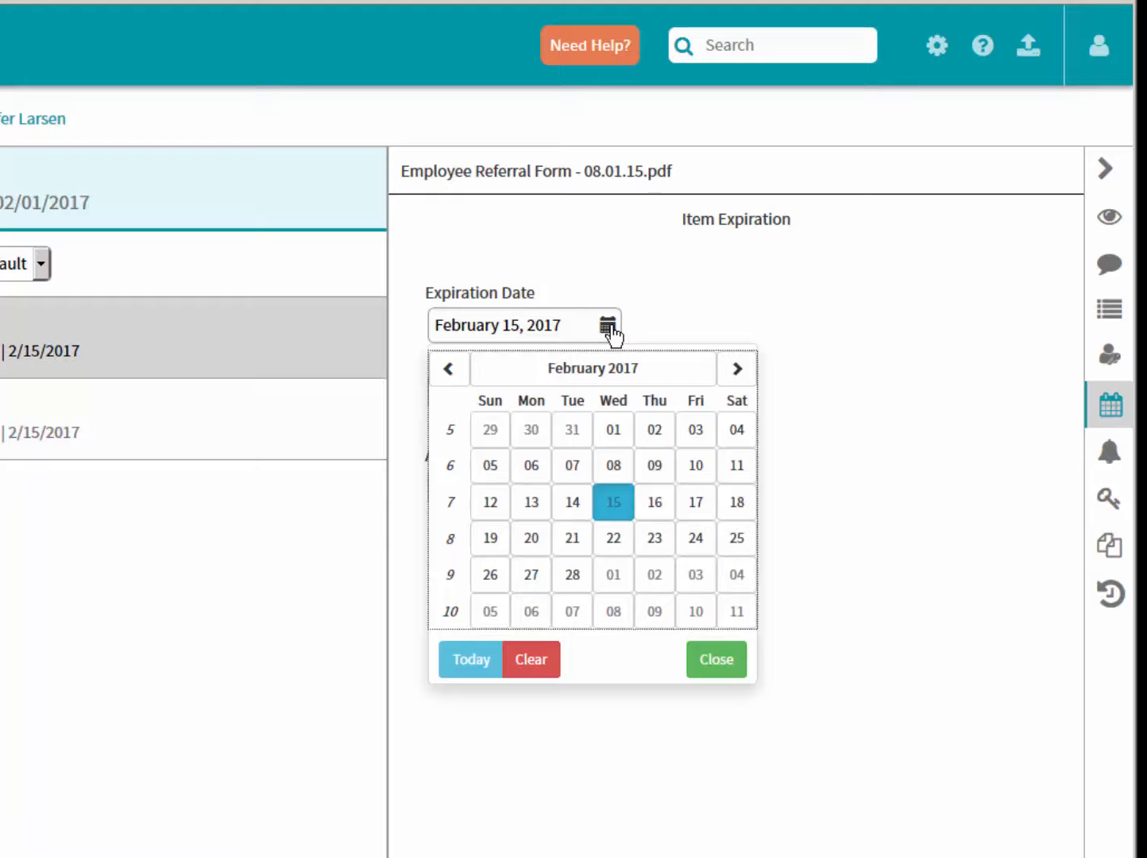
pyautogui.click(737, 369)
pyautogui.tripleClick(736, 368)
pyautogui.tripleClick(737, 369)
pyautogui.doubleClick(736, 368)
pyautogui.click(736, 369)
pyautogui.click(736, 369)
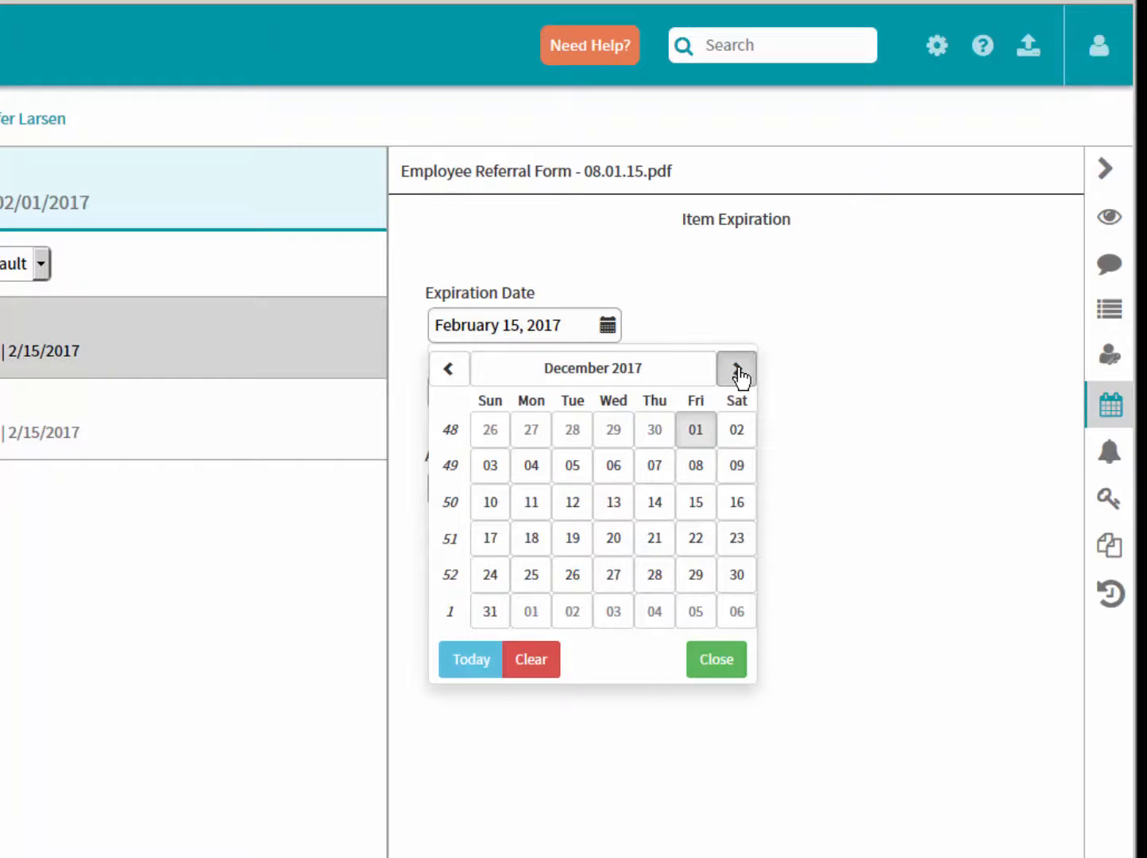
pyautogui.click(437, 371)
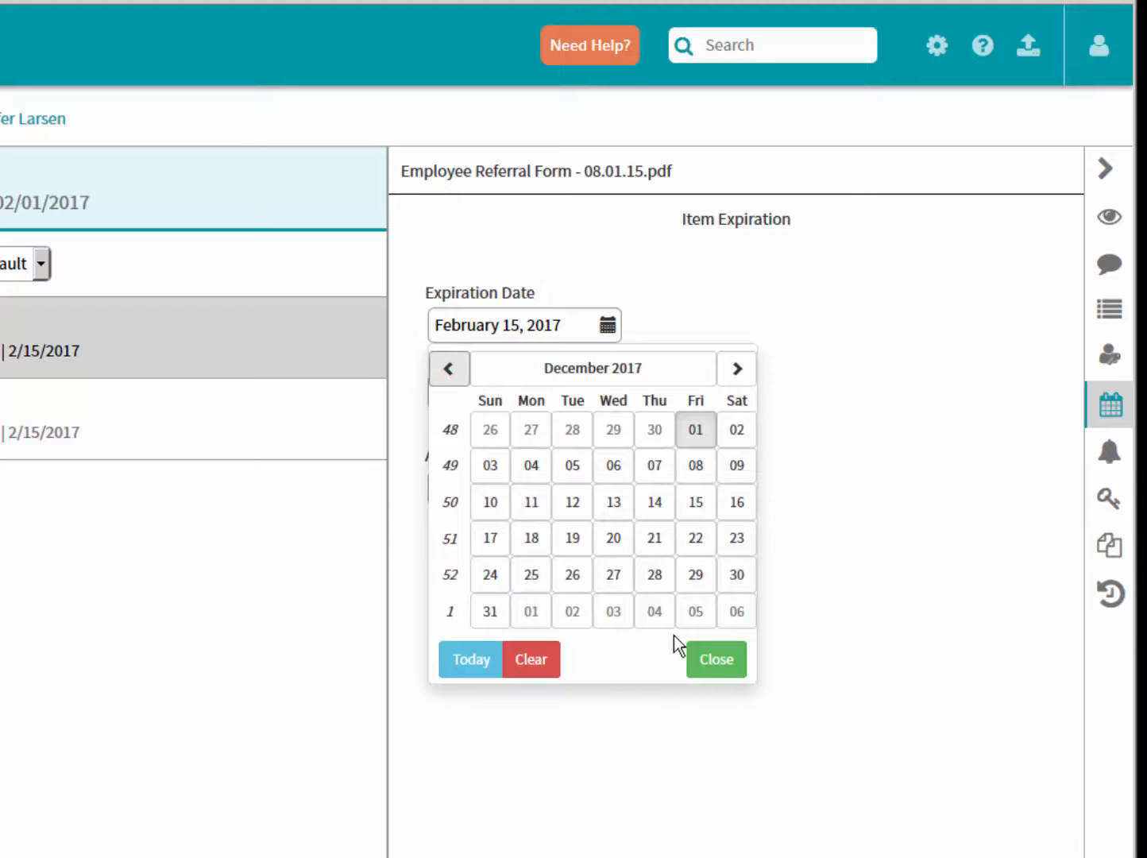
pyautogui.click(490, 611)
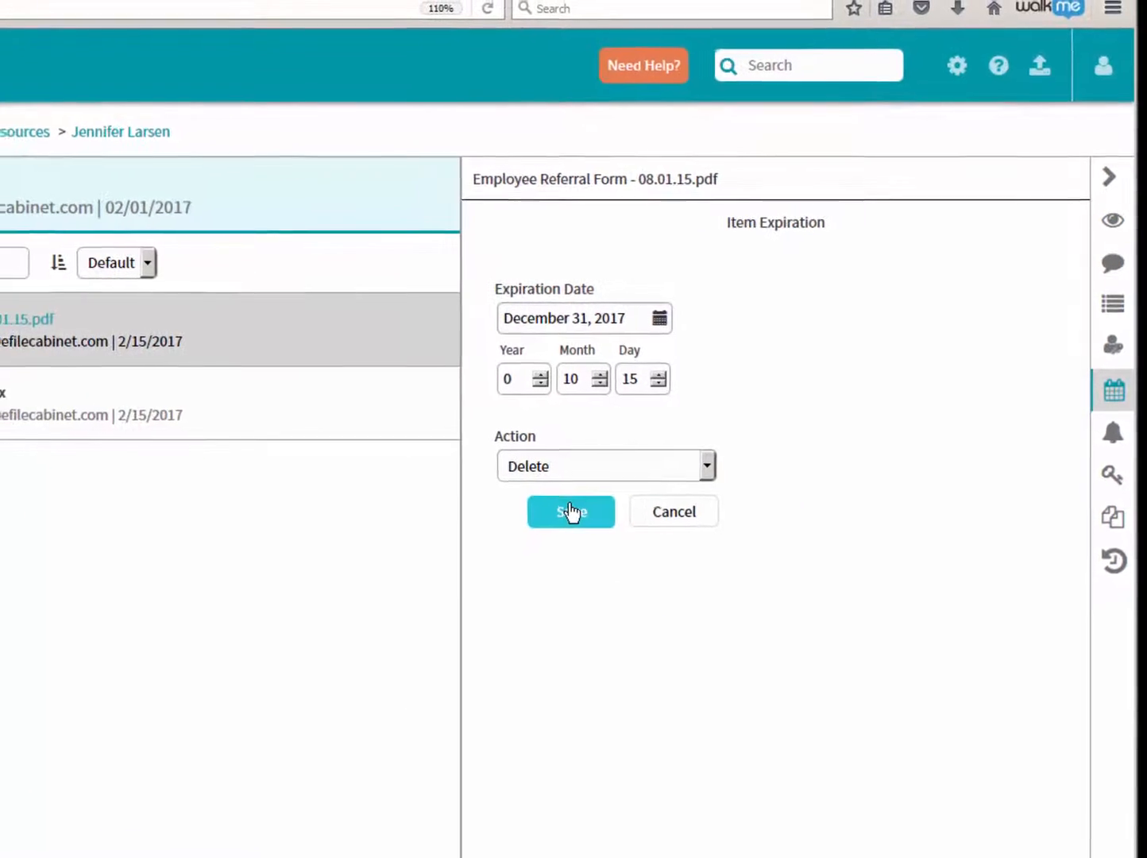
pyautogui.click(568, 512)
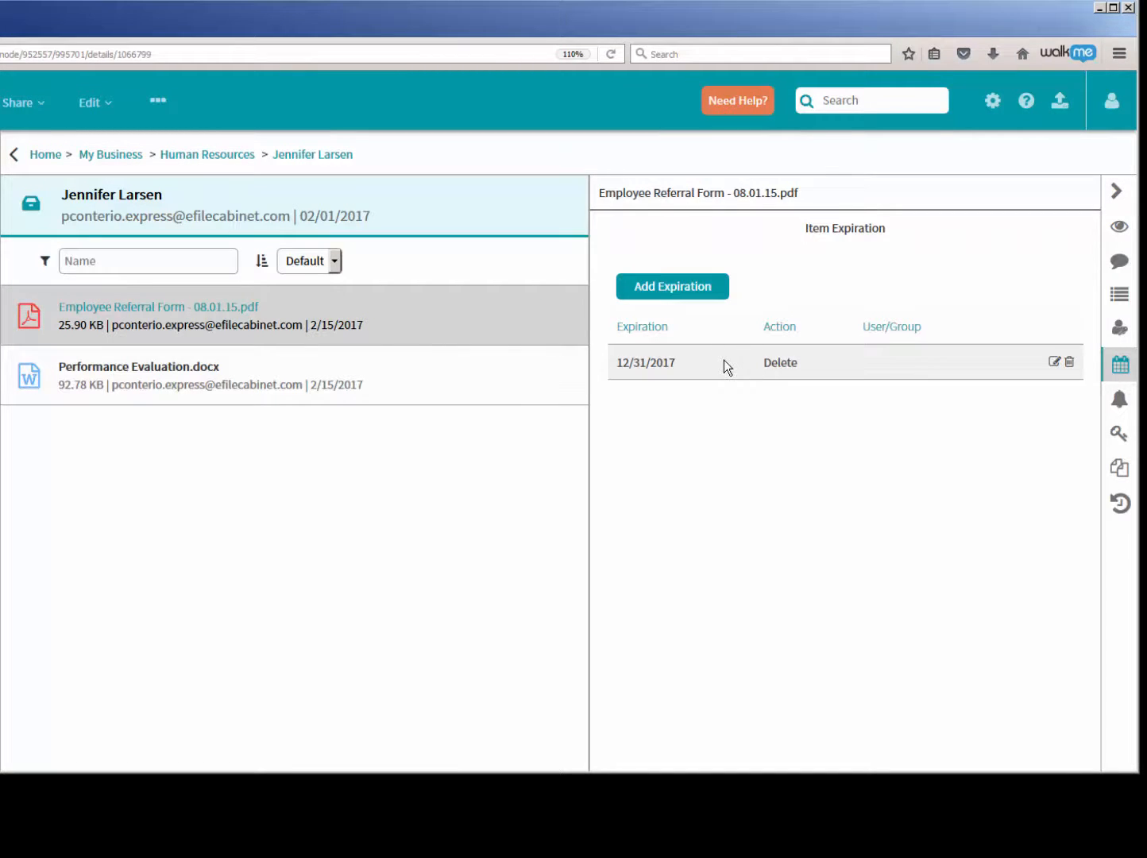
# - Save an item expiration of April 15, 2017 on Performance Evaluation.docx, using Remove Access for the employee who owns the drawer
pyautogui.click(116, 372)
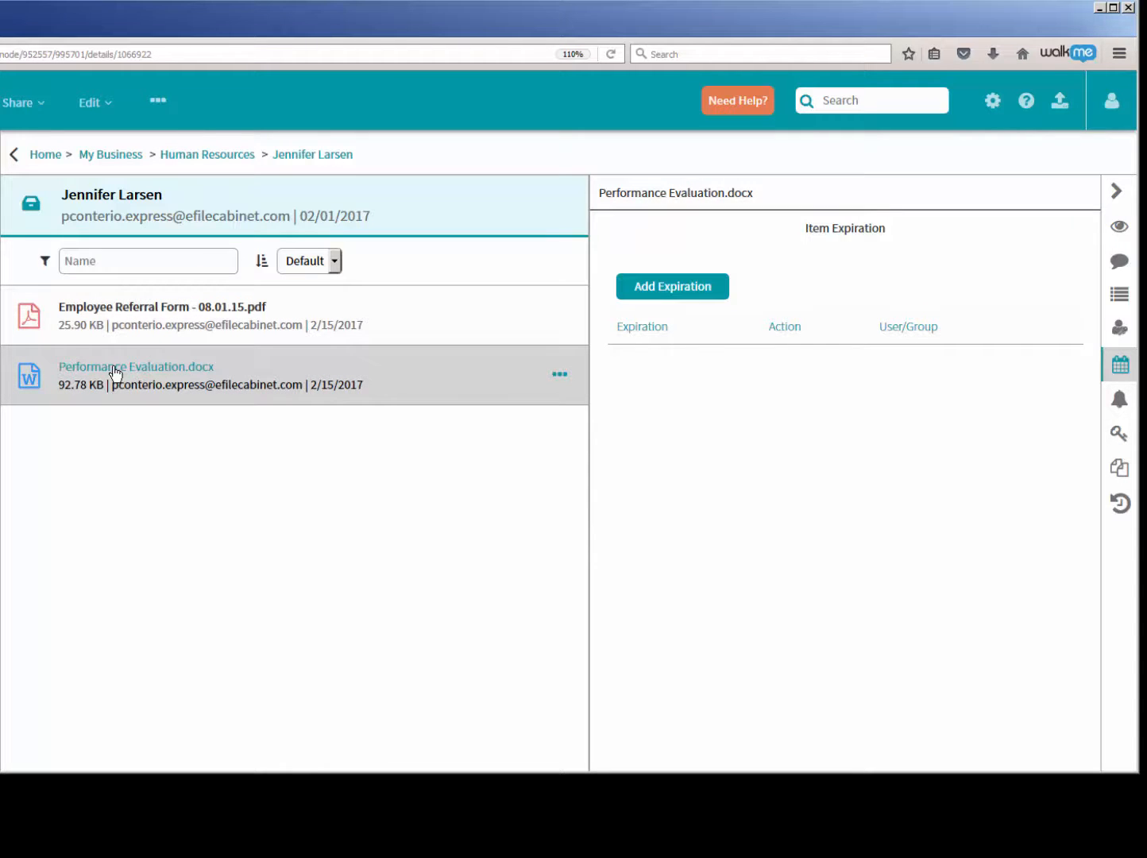
pyautogui.click(671, 287)
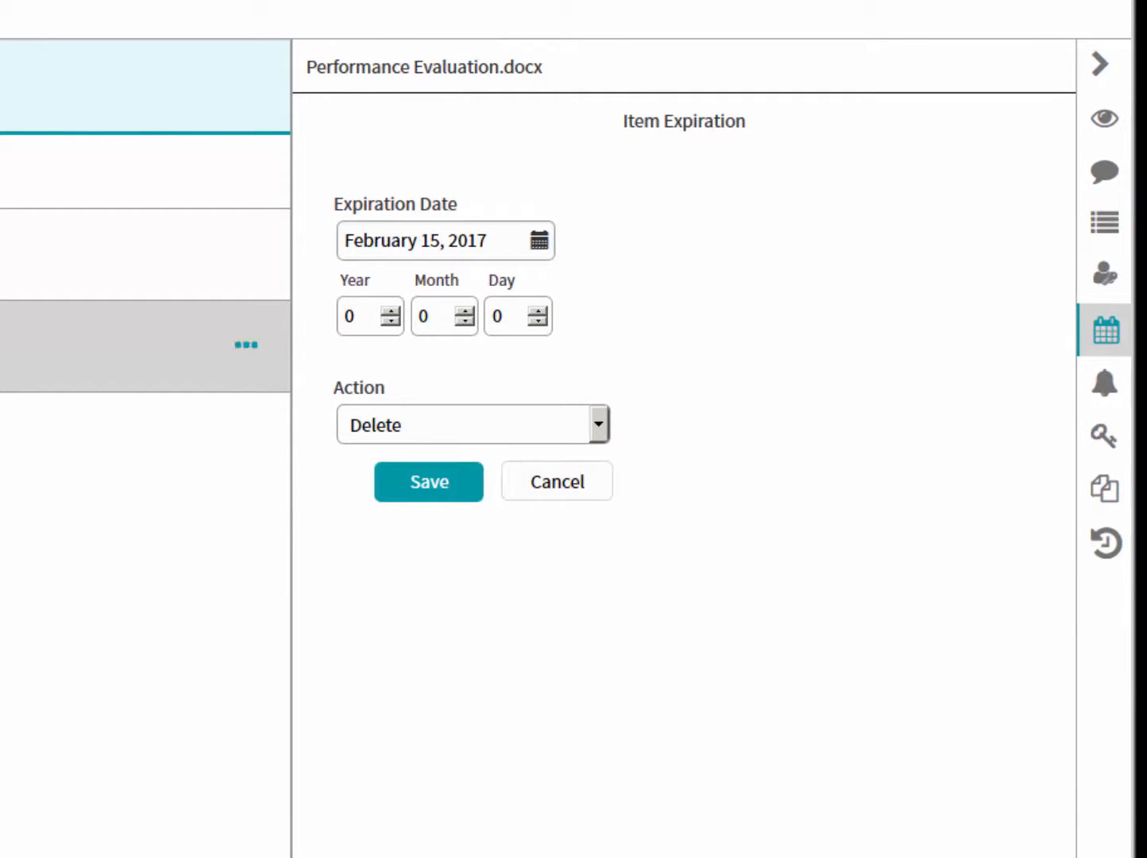
pyautogui.click(539, 242)
pyautogui.doubleClick(683, 295)
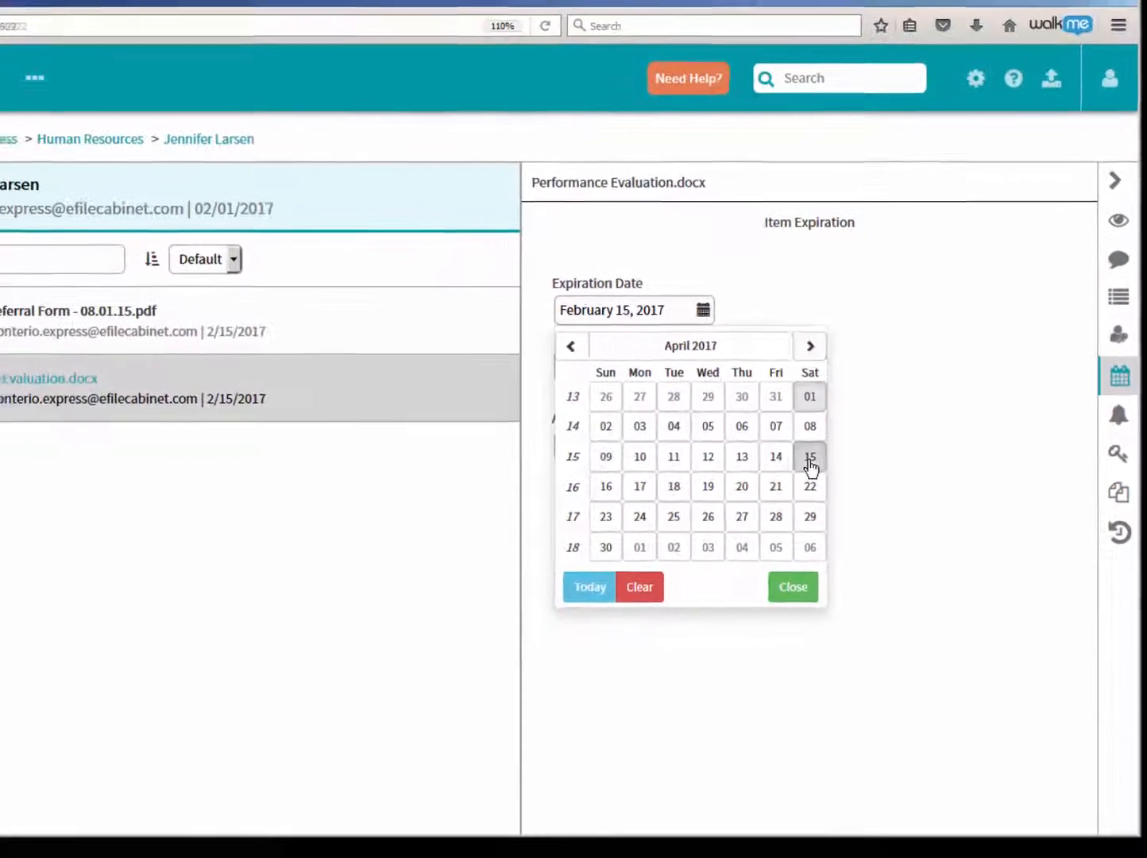
pyautogui.click(762, 455)
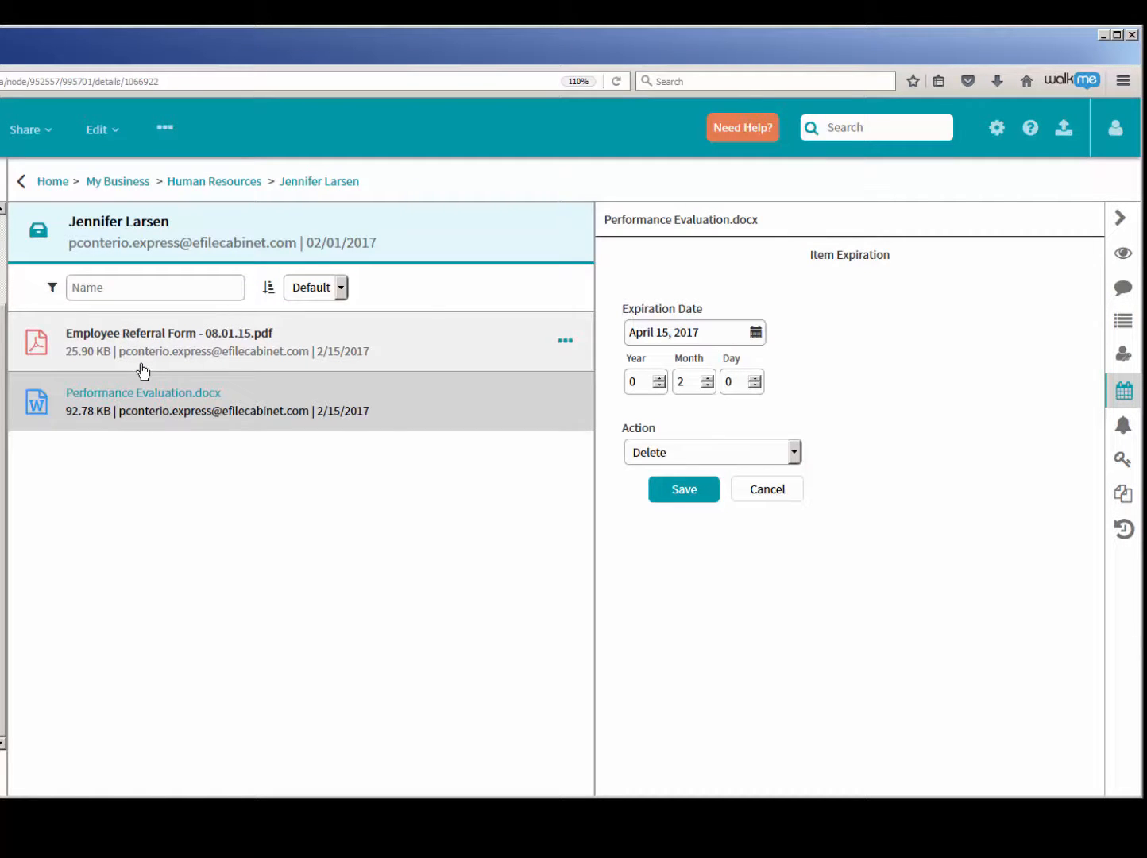
pyautogui.click(792, 454)
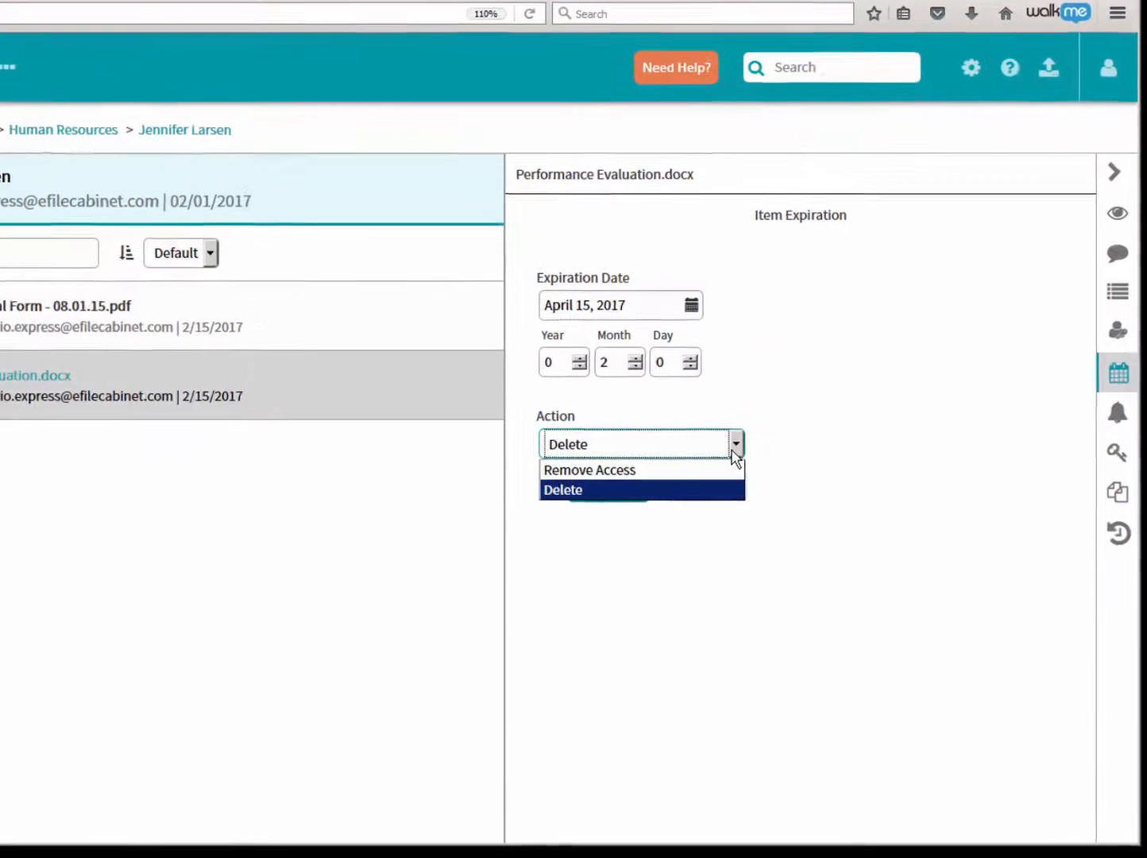
pyautogui.click(689, 469)
pyautogui.click(736, 486)
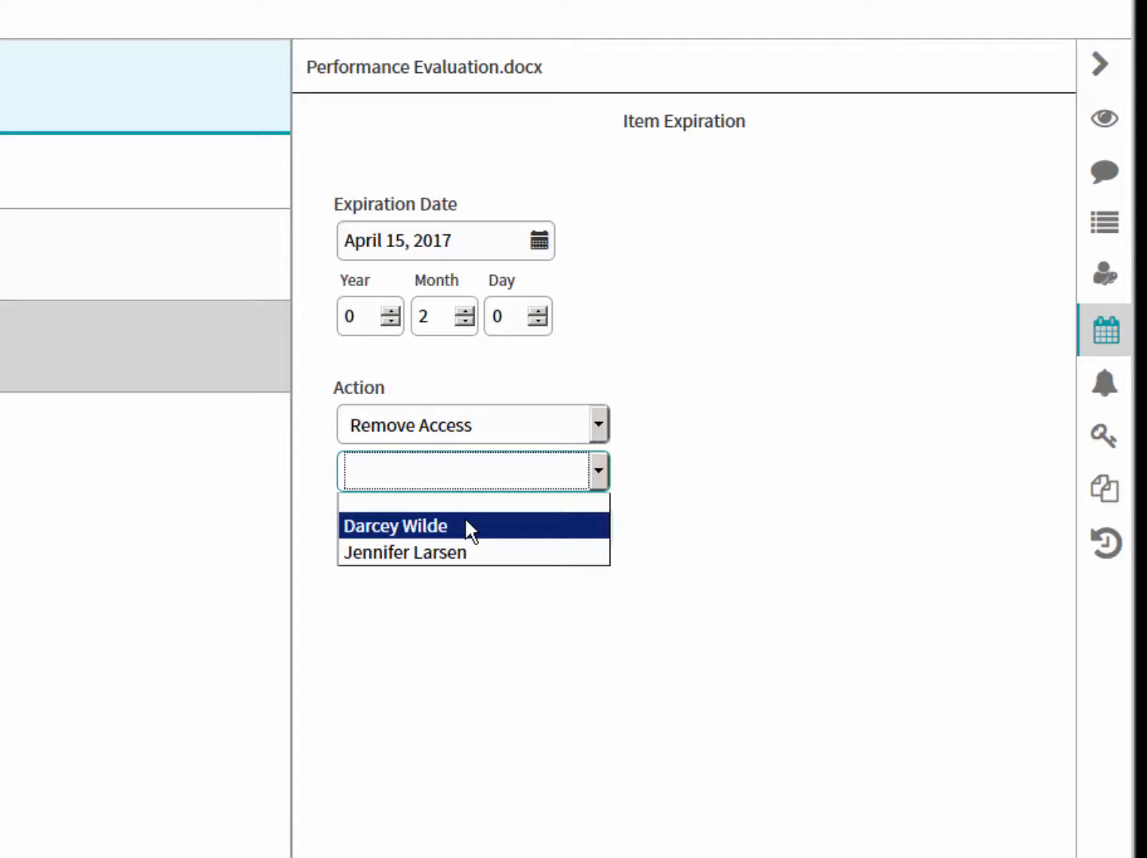
pyautogui.click(420, 552)
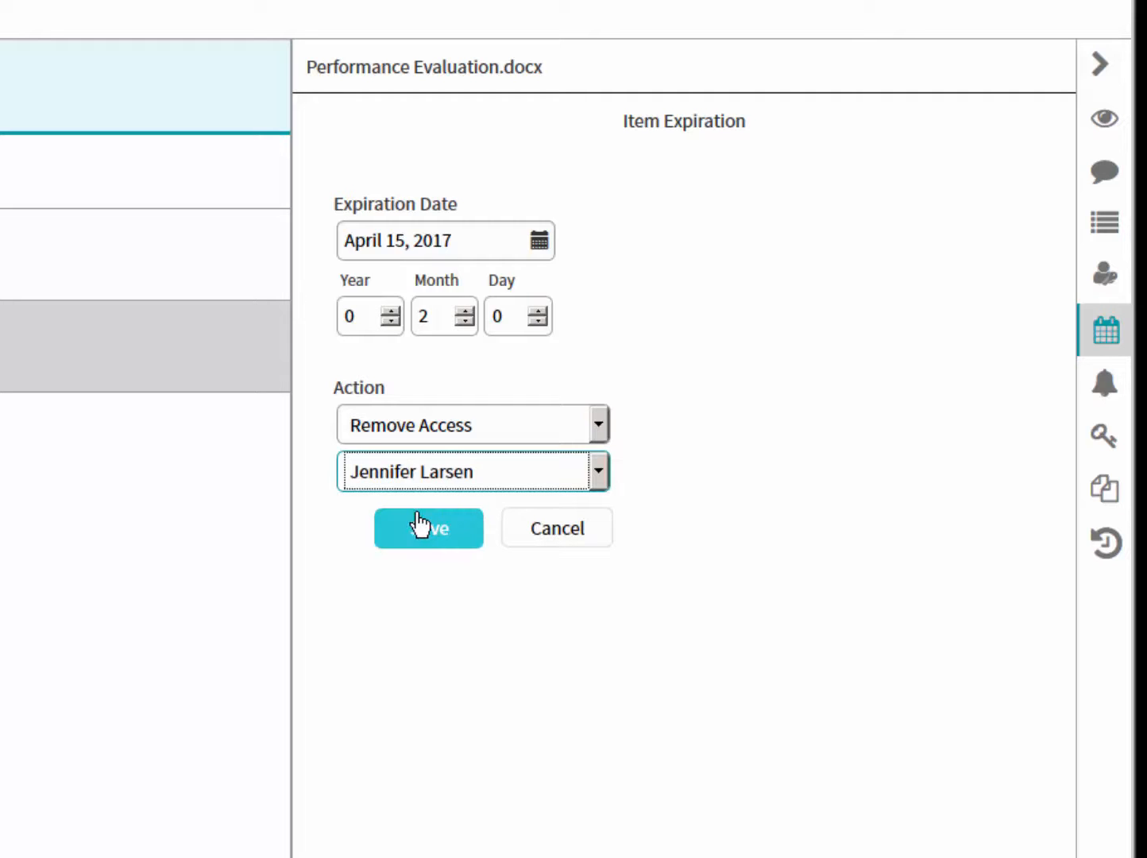
pyautogui.click(430, 532)
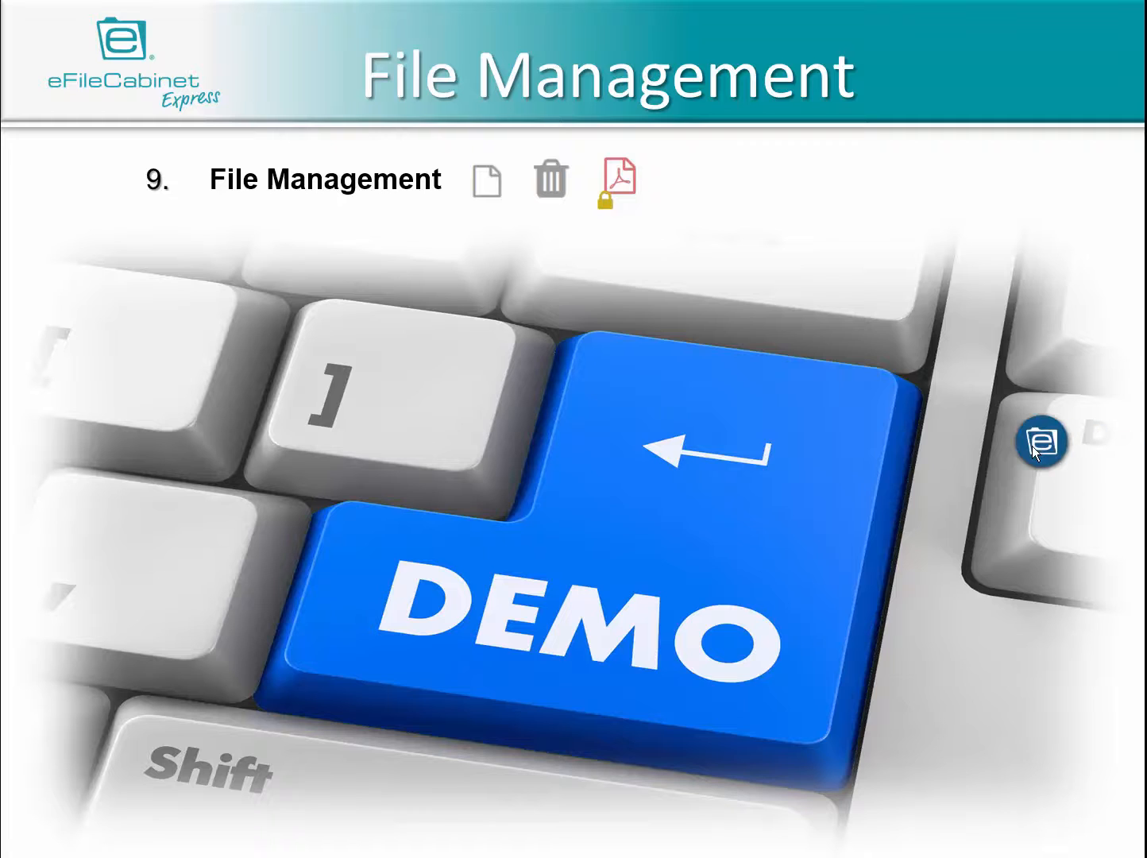
# - Bring up the eFileCabinet desktop widget to view the My Business cabinets, and reposition it
pyautogui.click(1031, 445)
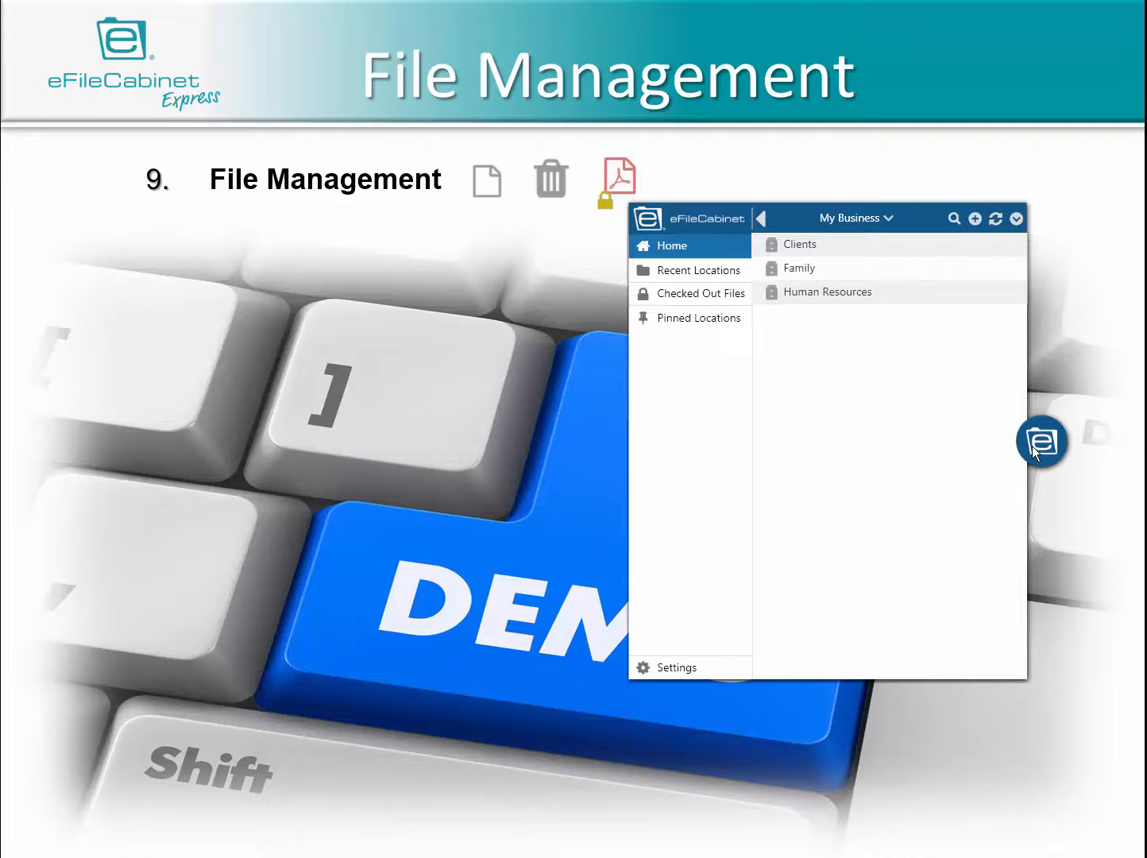
pyautogui.moveTo(1030, 445); pyautogui.dragTo(919, 467)
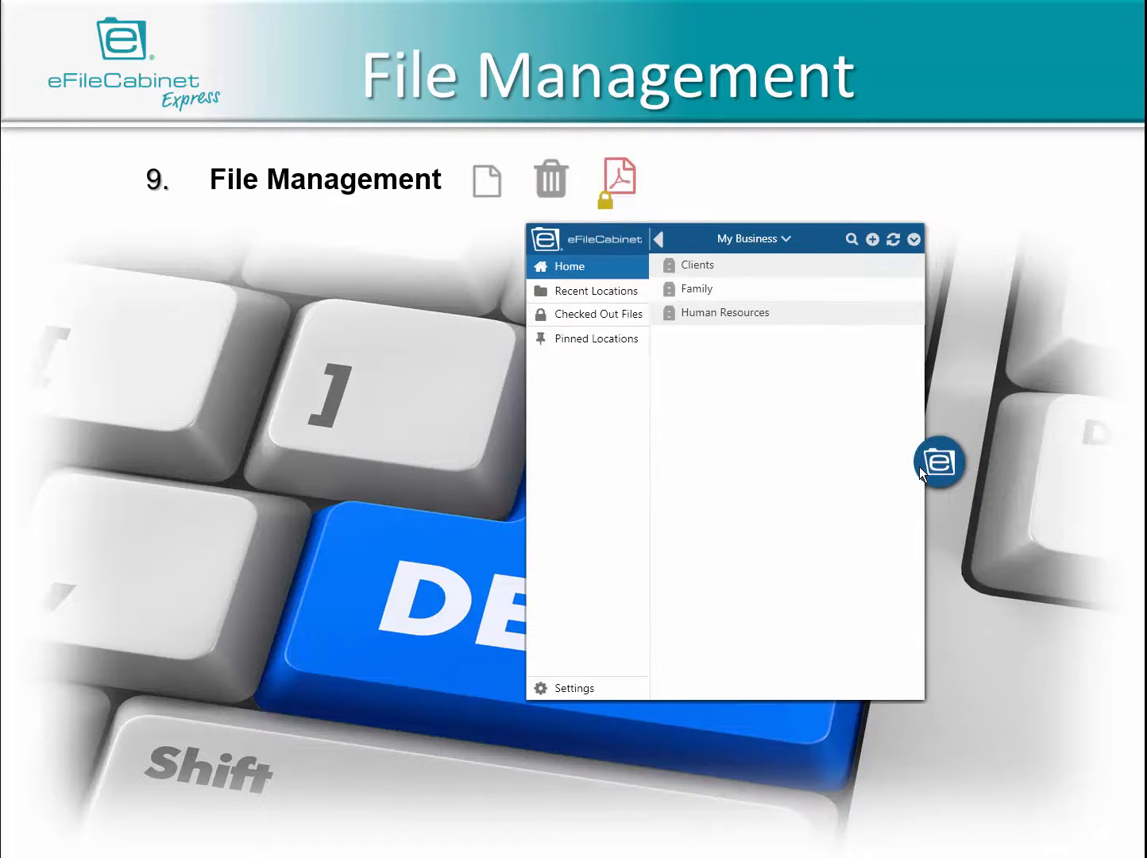
pyautogui.click(922, 466)
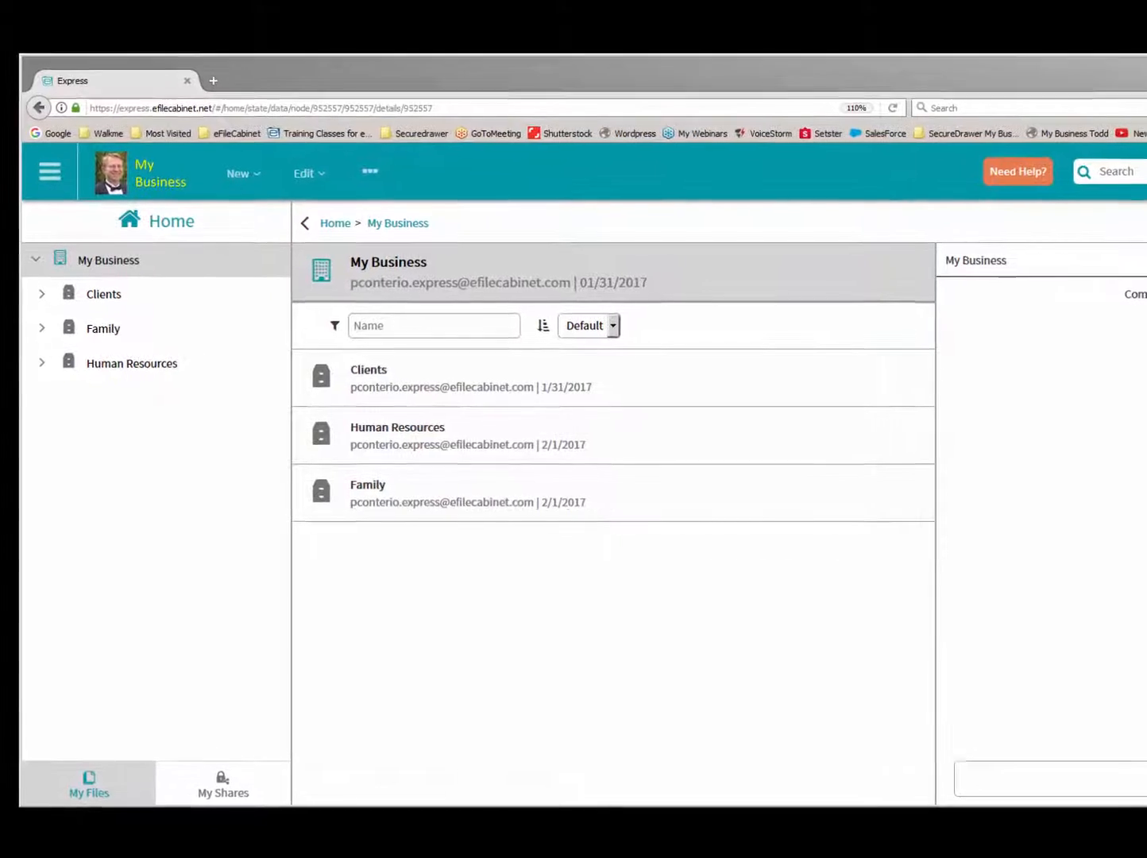
# - View the Recycle Bin and the Checked Out Files in the Admin area's File Management section
pyautogui.click(51, 165)
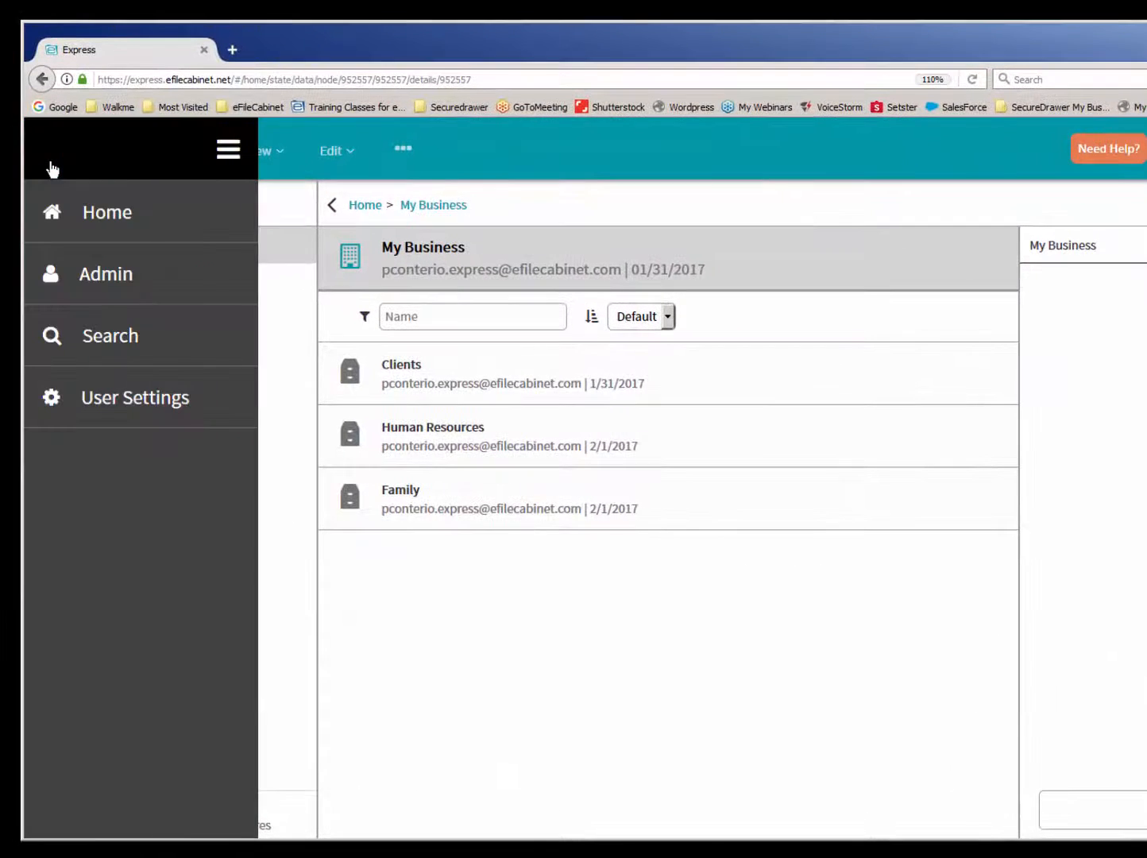
pyautogui.click(97, 274)
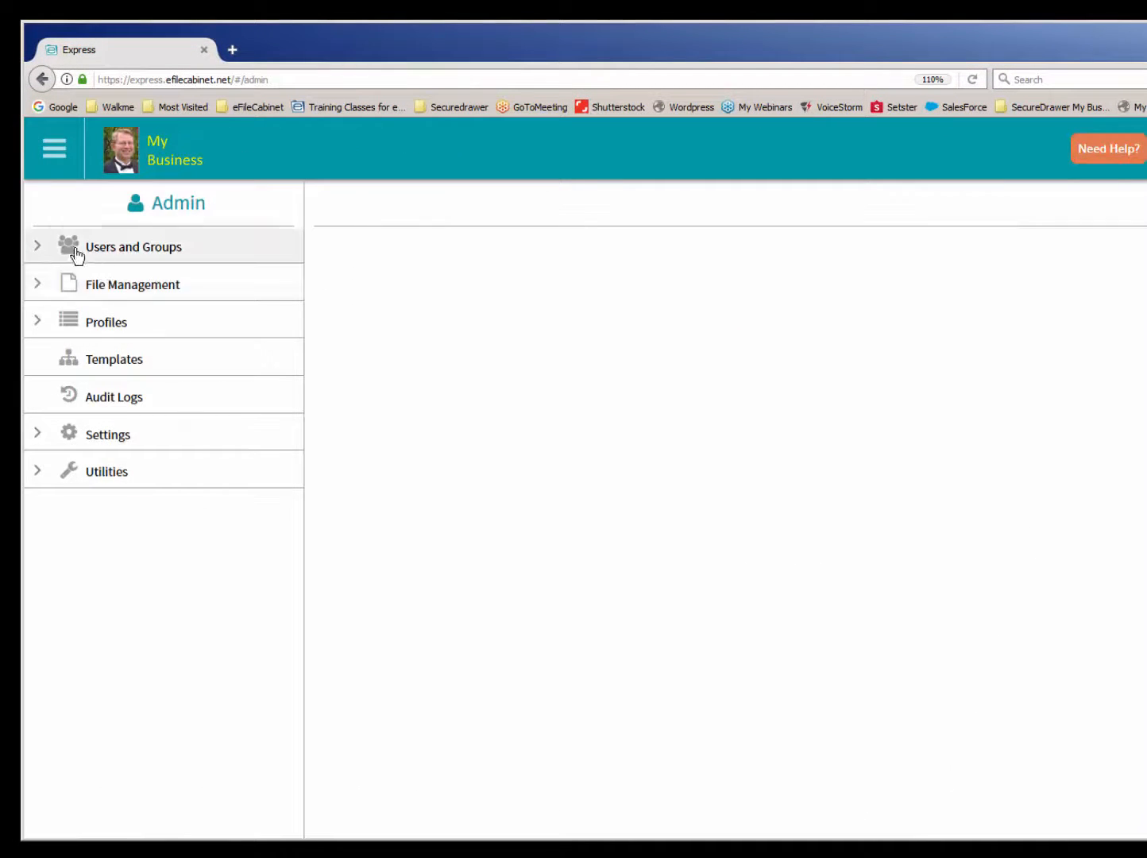
pyautogui.click(130, 287)
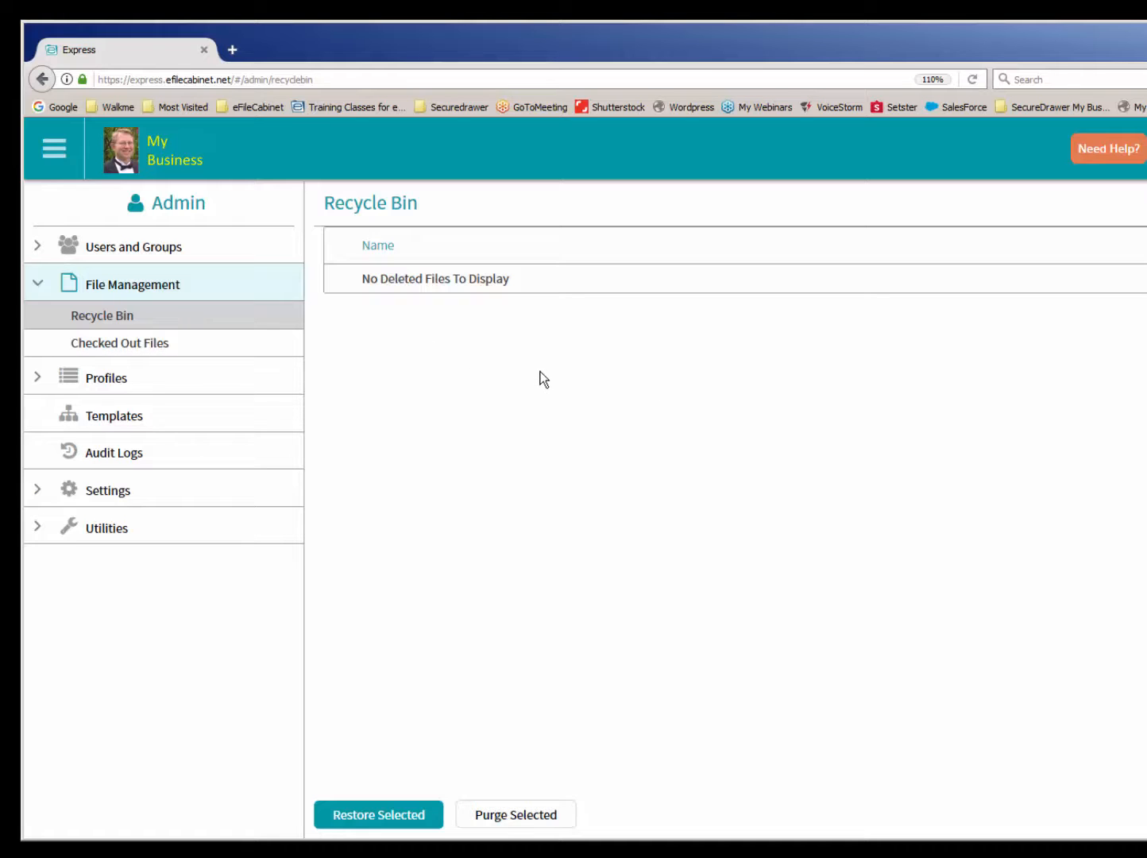
pyautogui.click(207, 348)
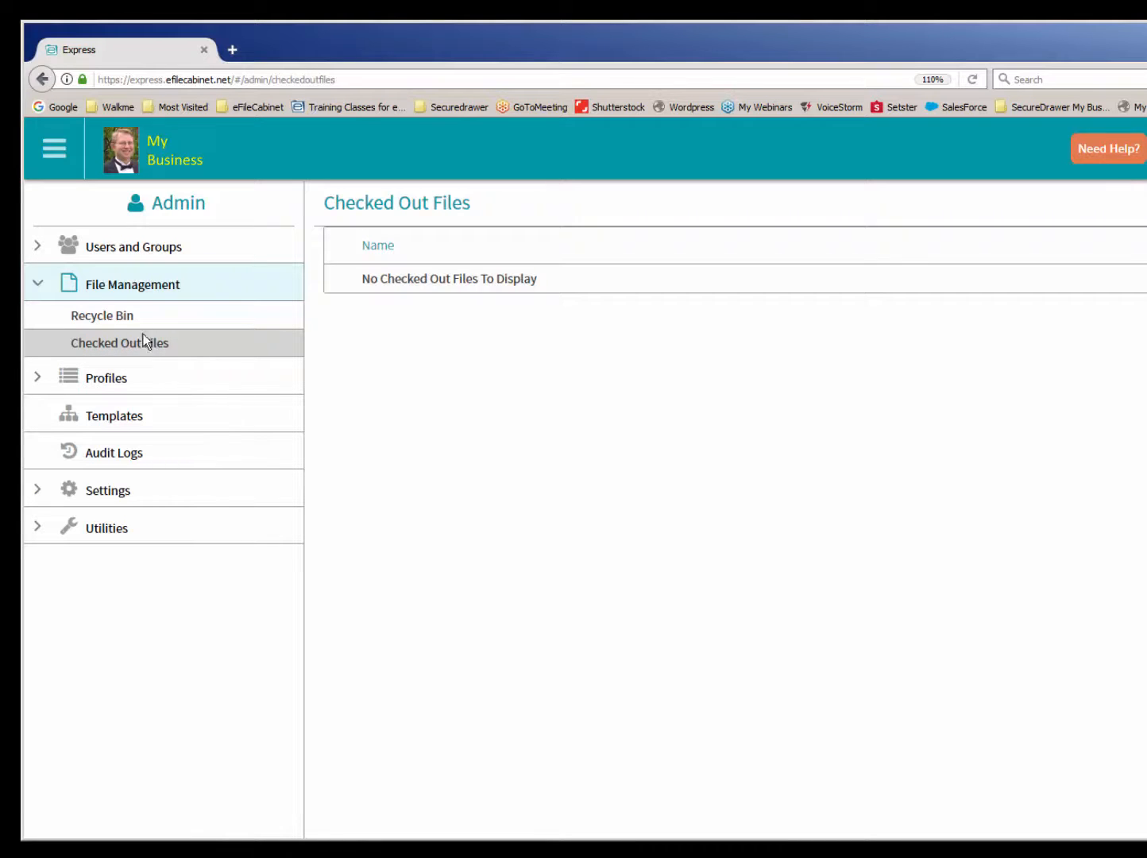
# - Compare the user account's system permissions with the first guest's profile and group settings under Users and Groups
pyautogui.click(140, 254)
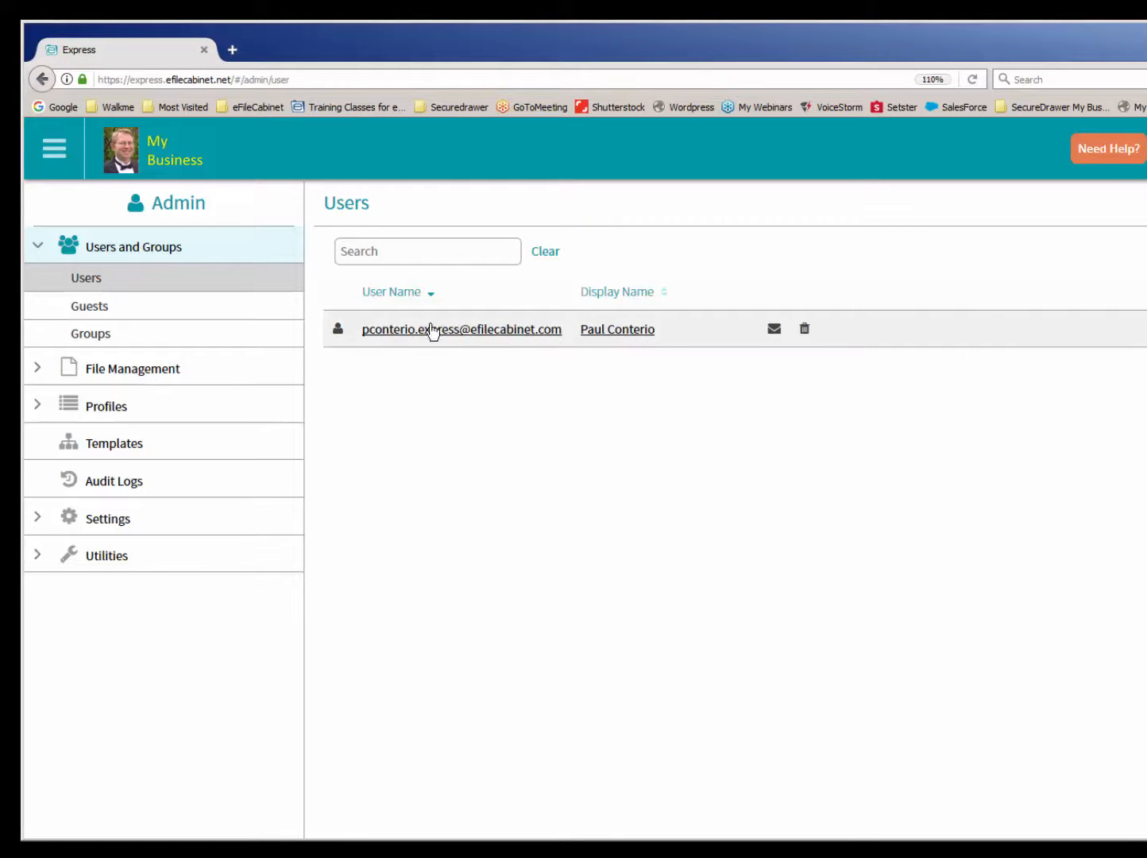
pyautogui.click(110, 315)
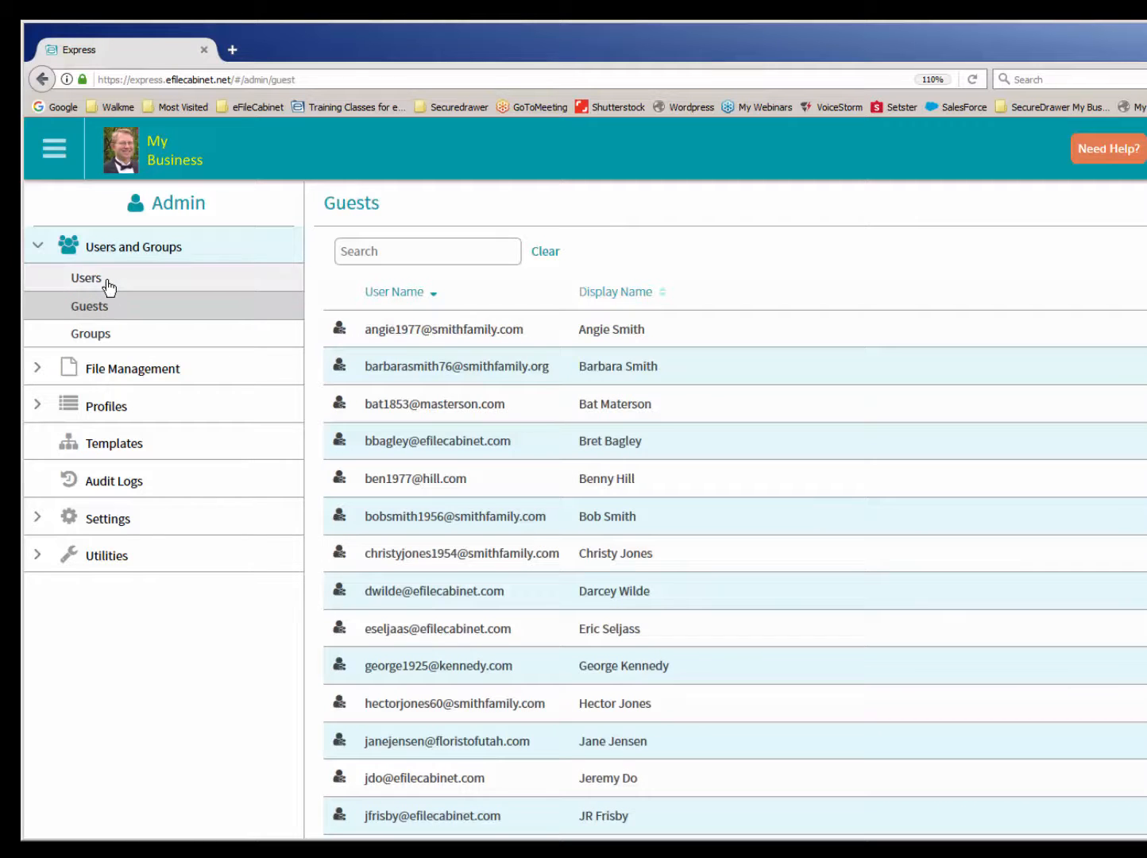
pyautogui.click(107, 285)
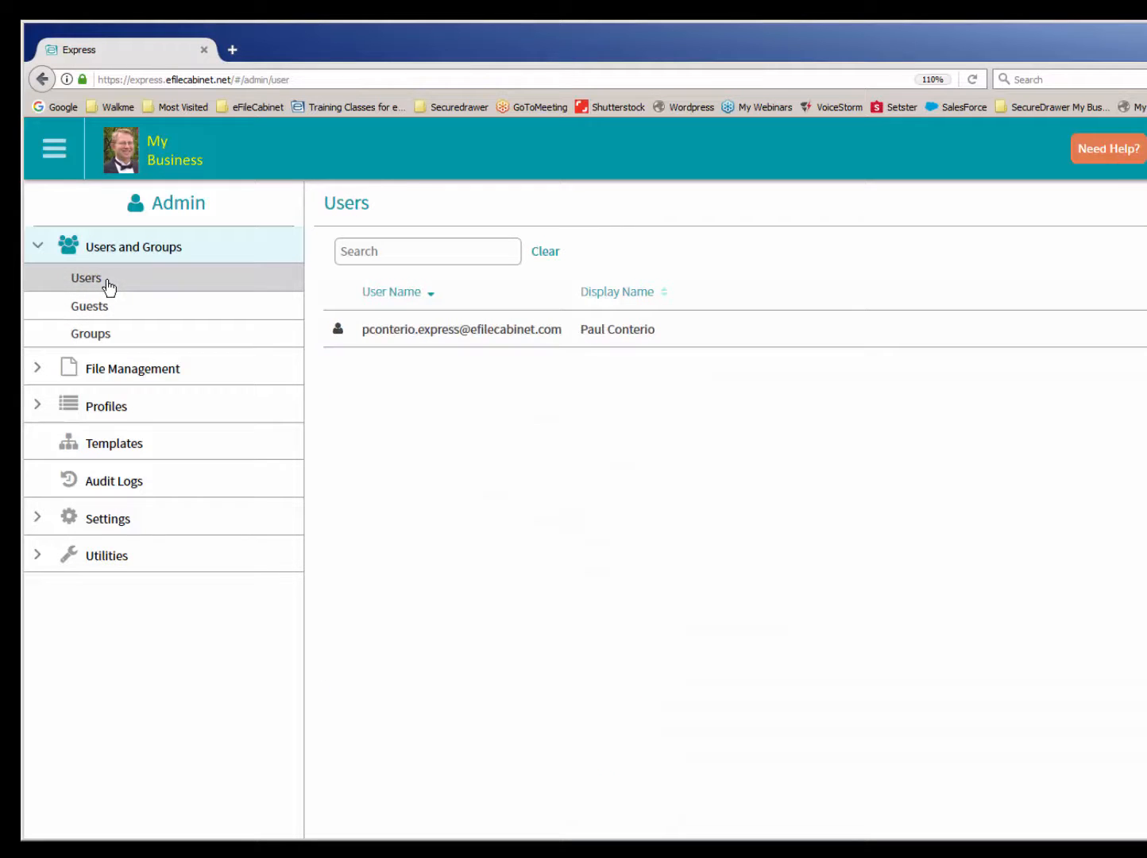
pyautogui.click(506, 329)
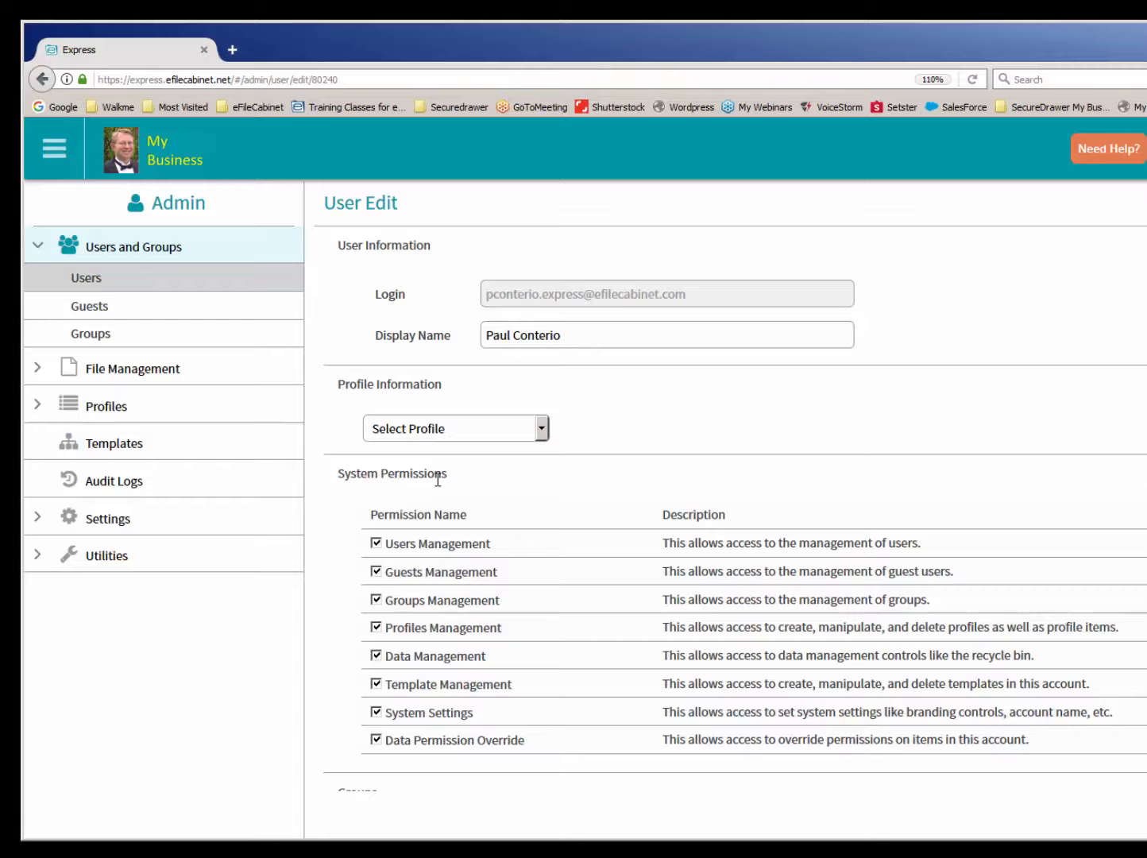
pyautogui.click(95, 312)
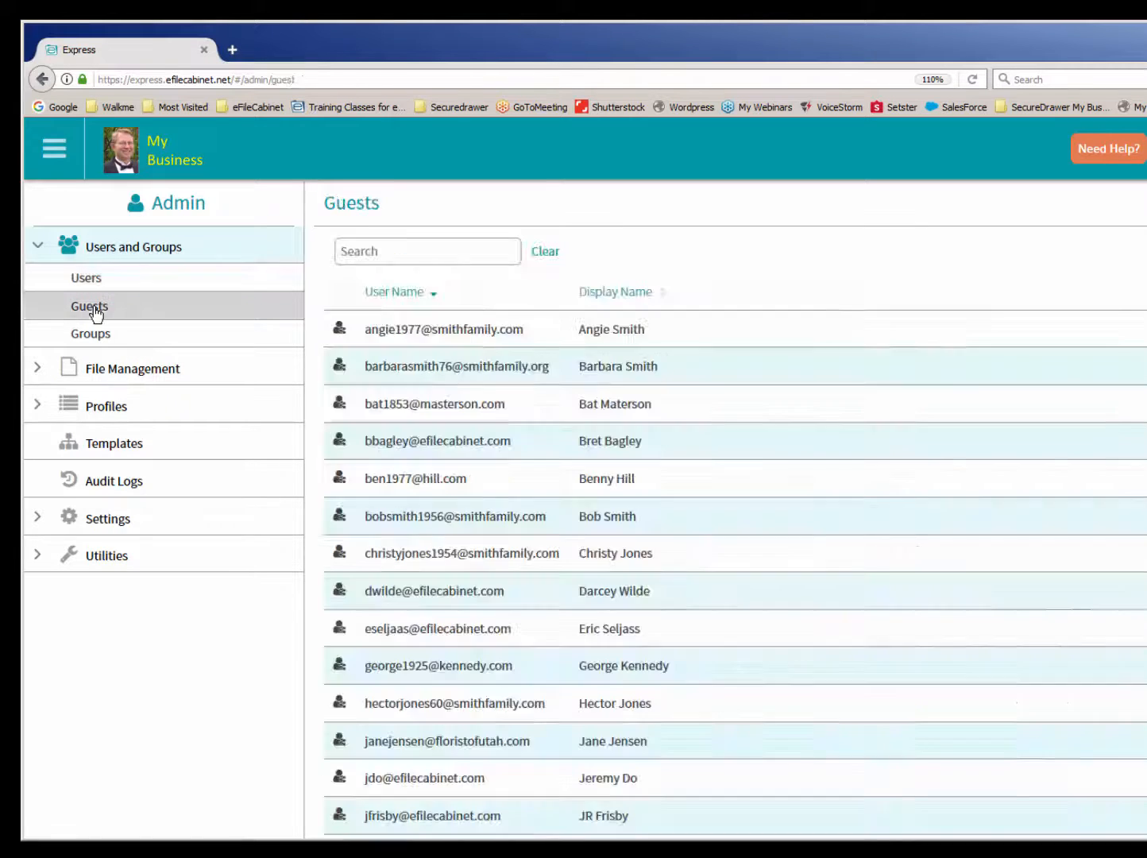
pyautogui.click(405, 331)
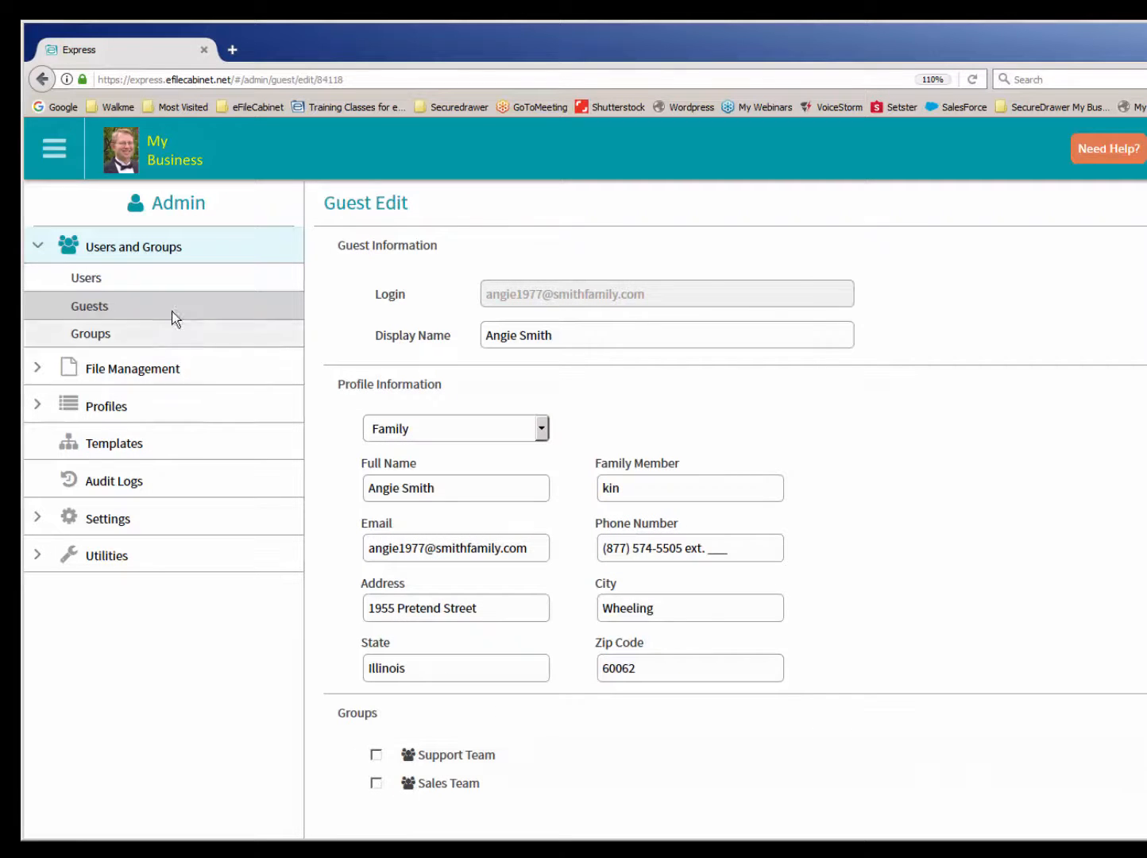
pyautogui.click(128, 282)
pyautogui.click(469, 330)
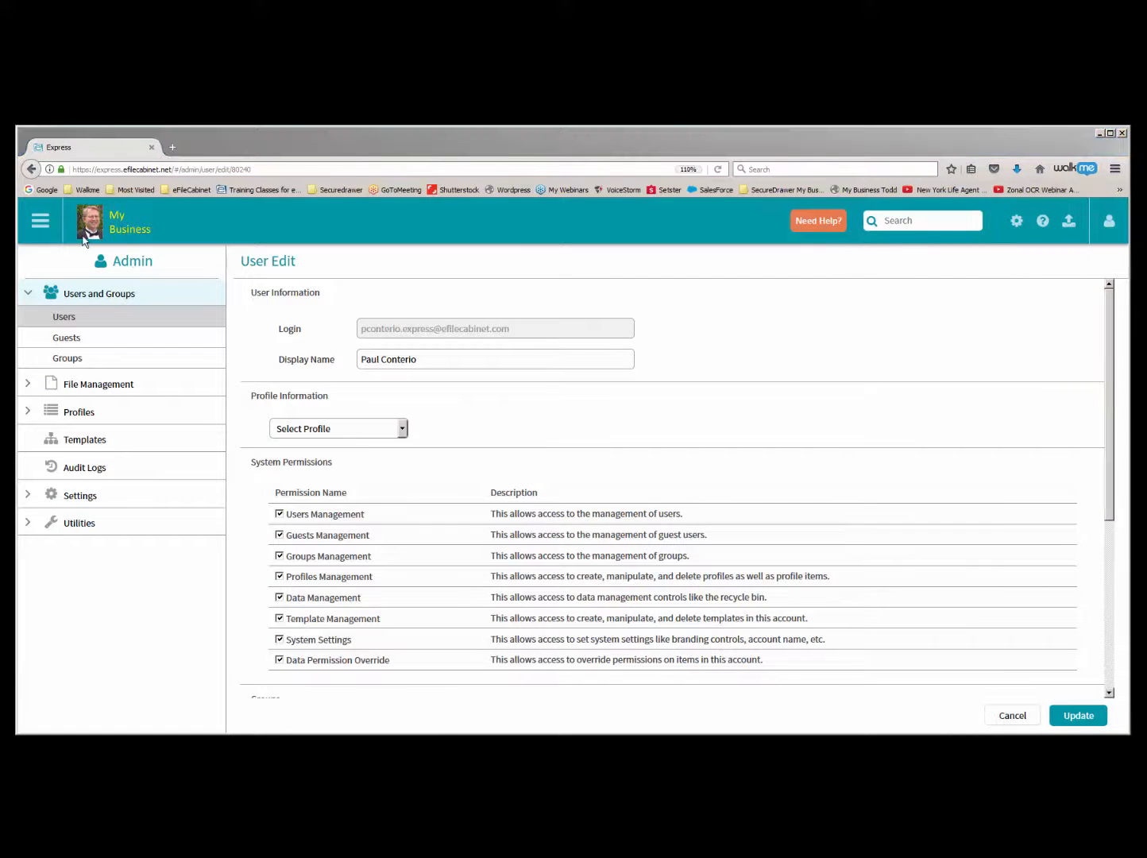
# - Open the 2017 Correspondence folder in the client drawer just below 2017 Documents, and narrow the browser window to expose the desktop files
pyautogui.click(86, 237)
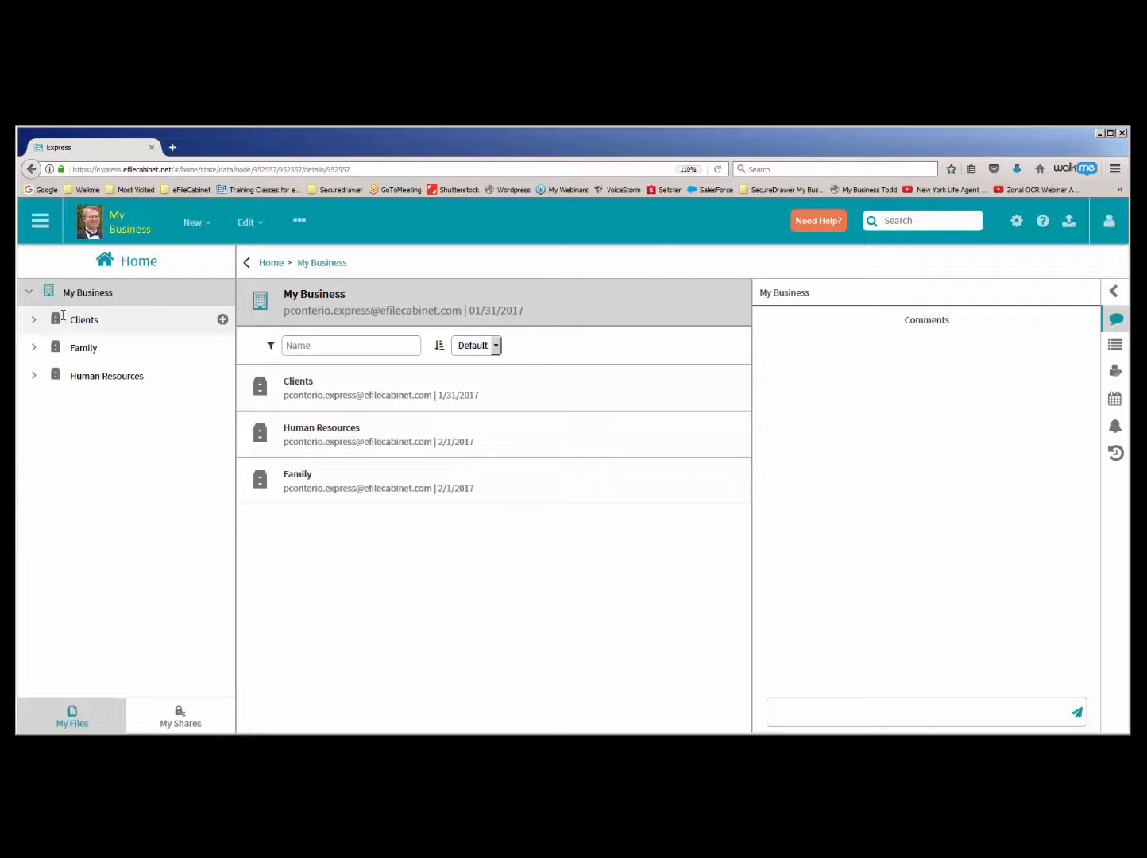
pyautogui.click(34, 320)
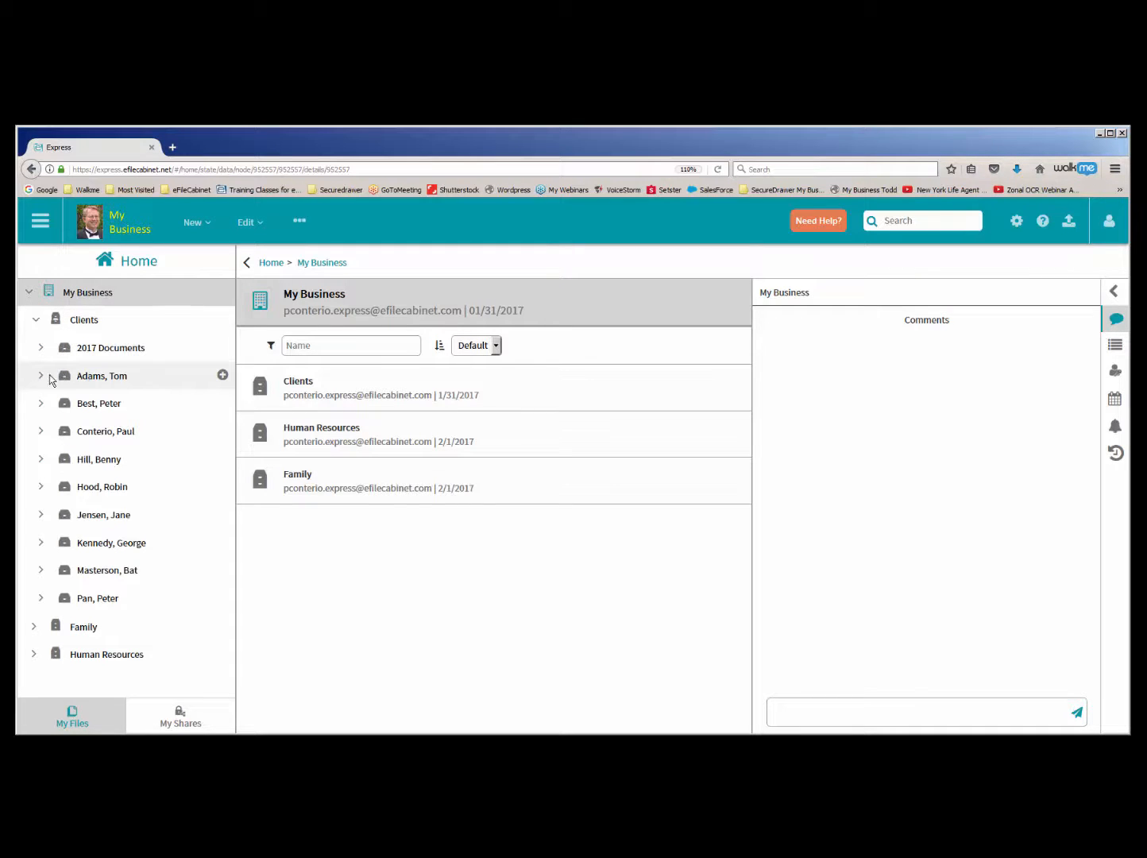
pyautogui.click(43, 377)
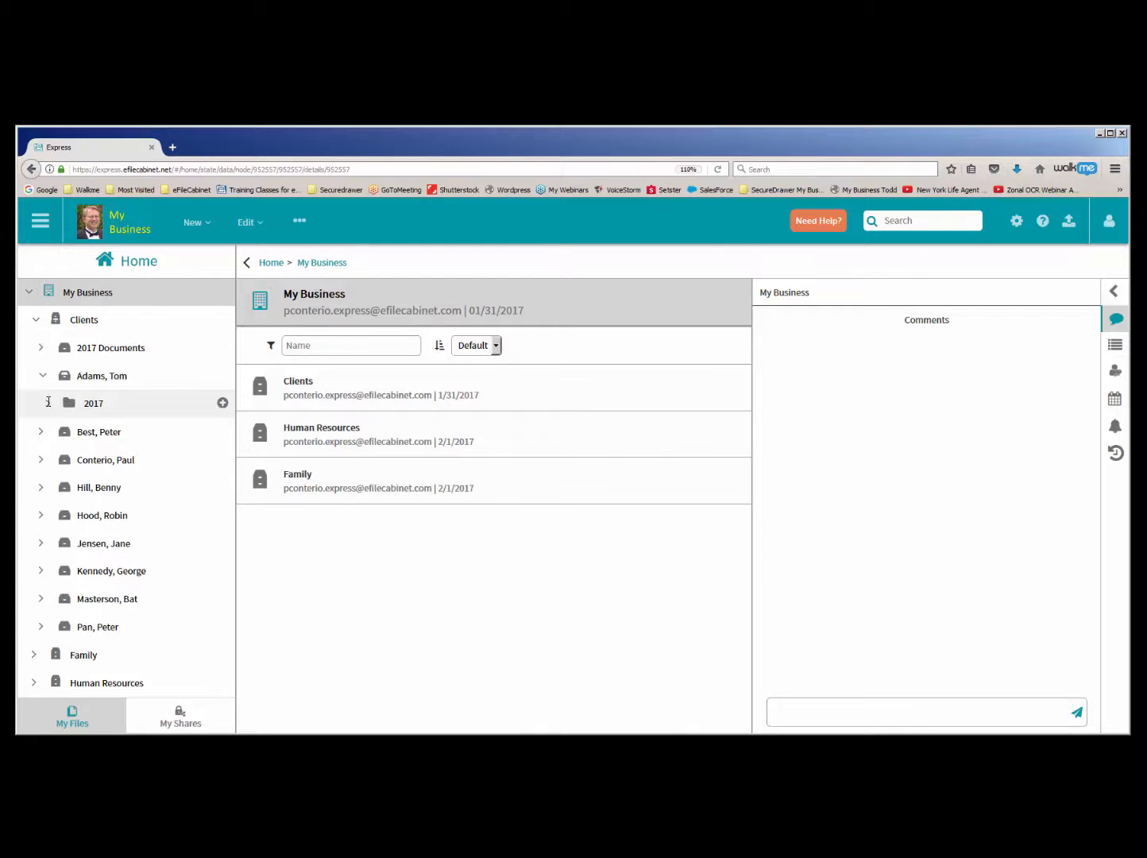
pyautogui.click(48, 402)
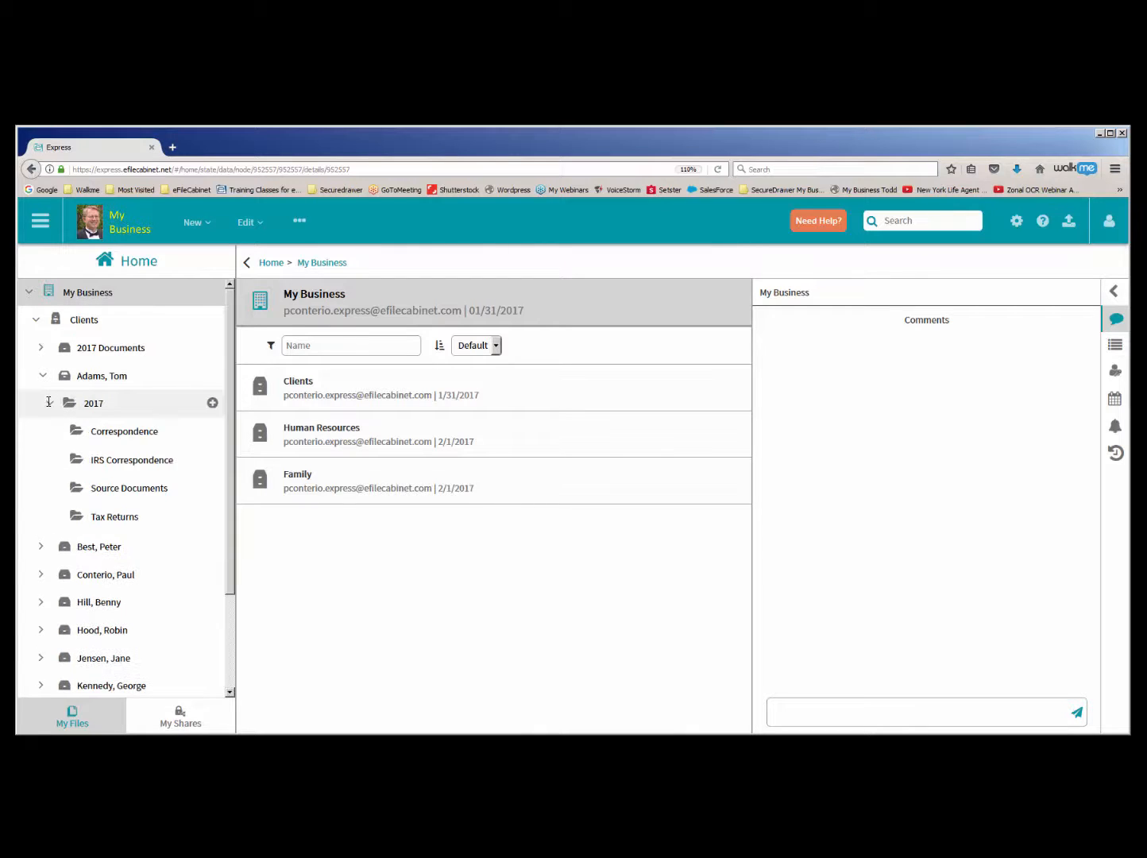
pyautogui.click(99, 432)
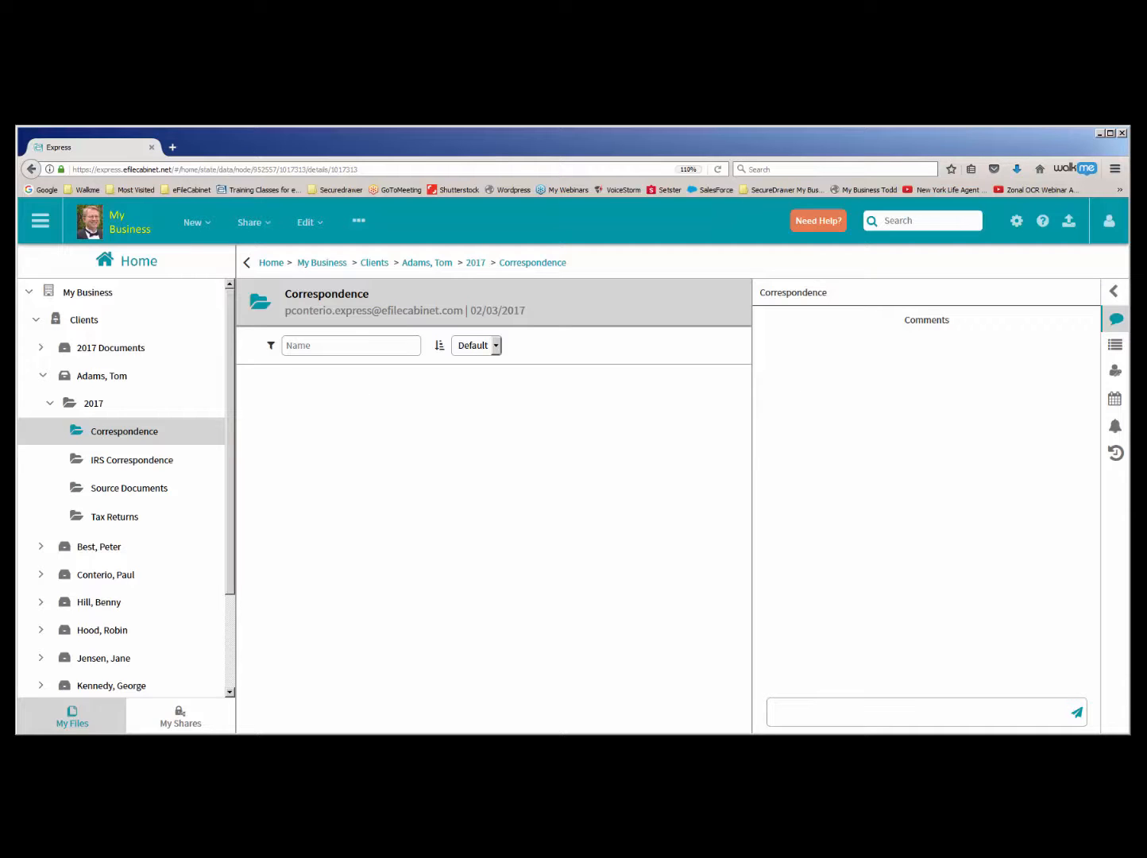
pyautogui.moveTo(1130, 272); pyautogui.dragTo(993, 280)
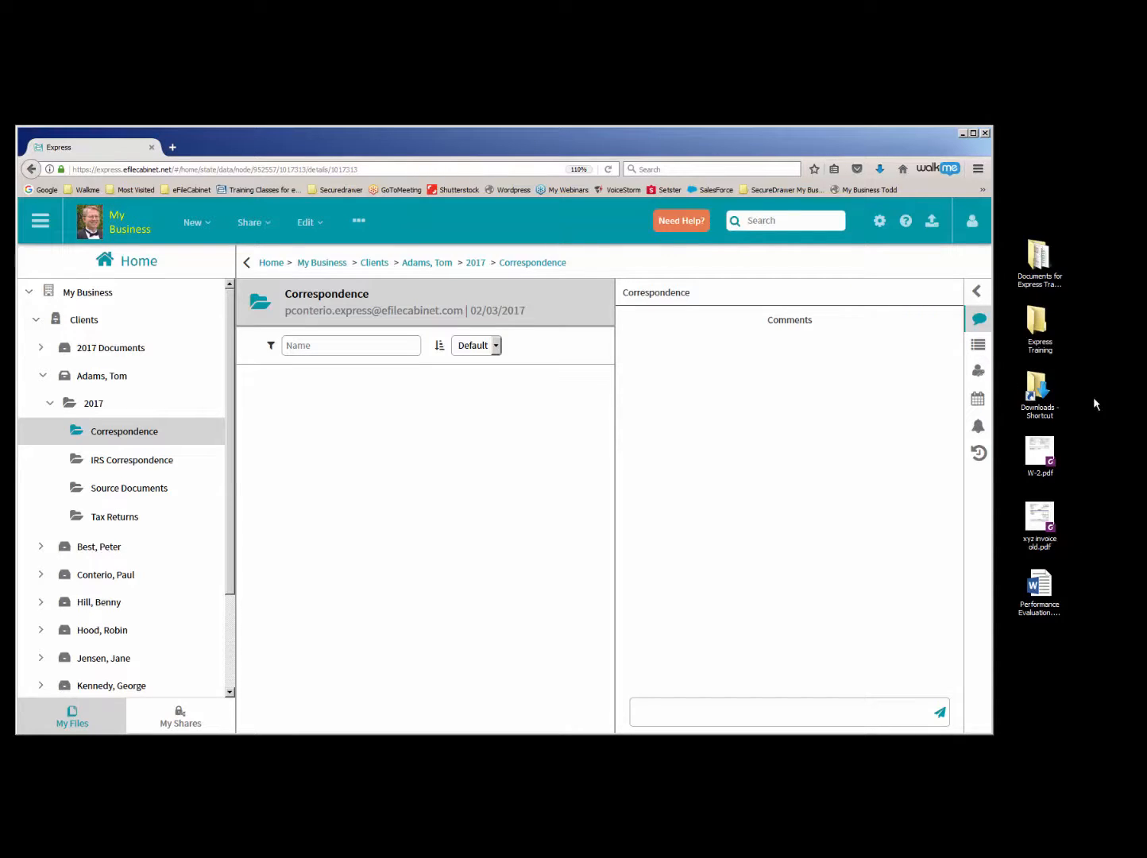
# - Upload W-2.pdf, xyz invoice old.pdf and Performance Evaluation.docx from the desktop into the open 2017 Correspondence folder
pyautogui.click(1039, 461)
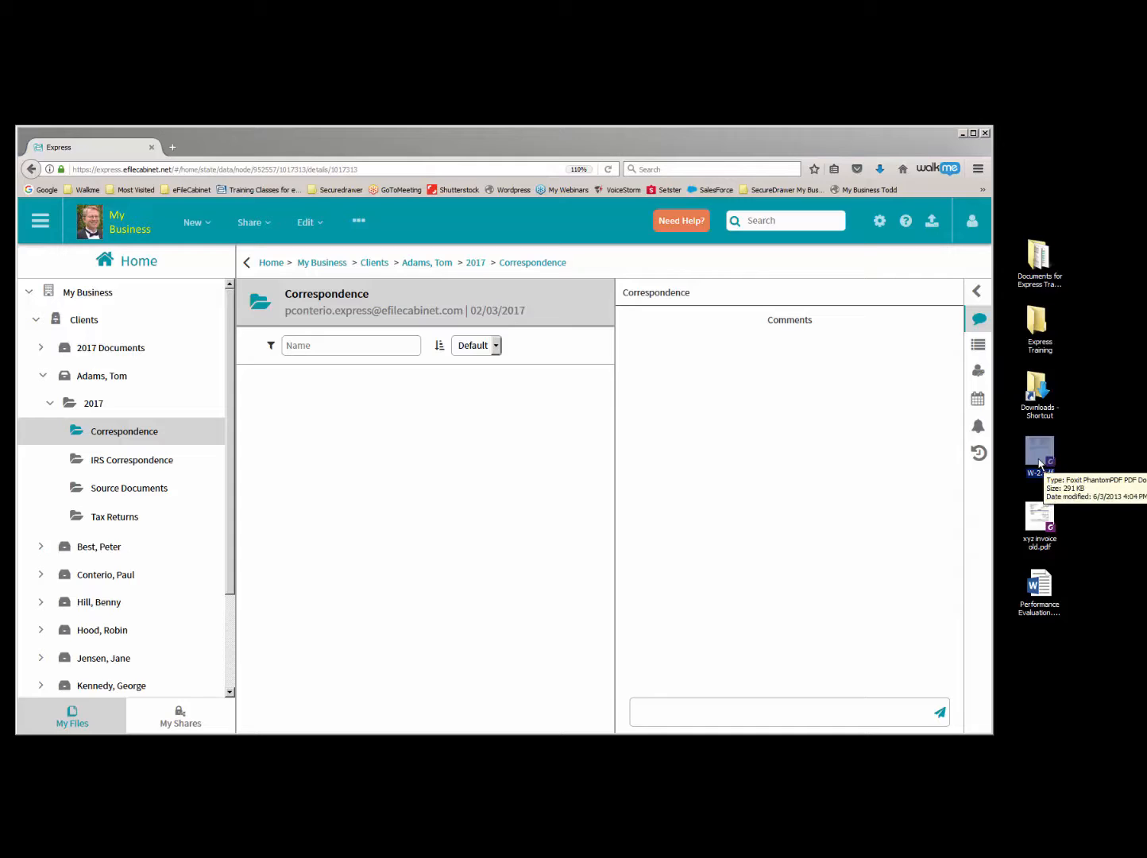
pyautogui.moveTo(1036, 451); pyautogui.dragTo(324, 415)
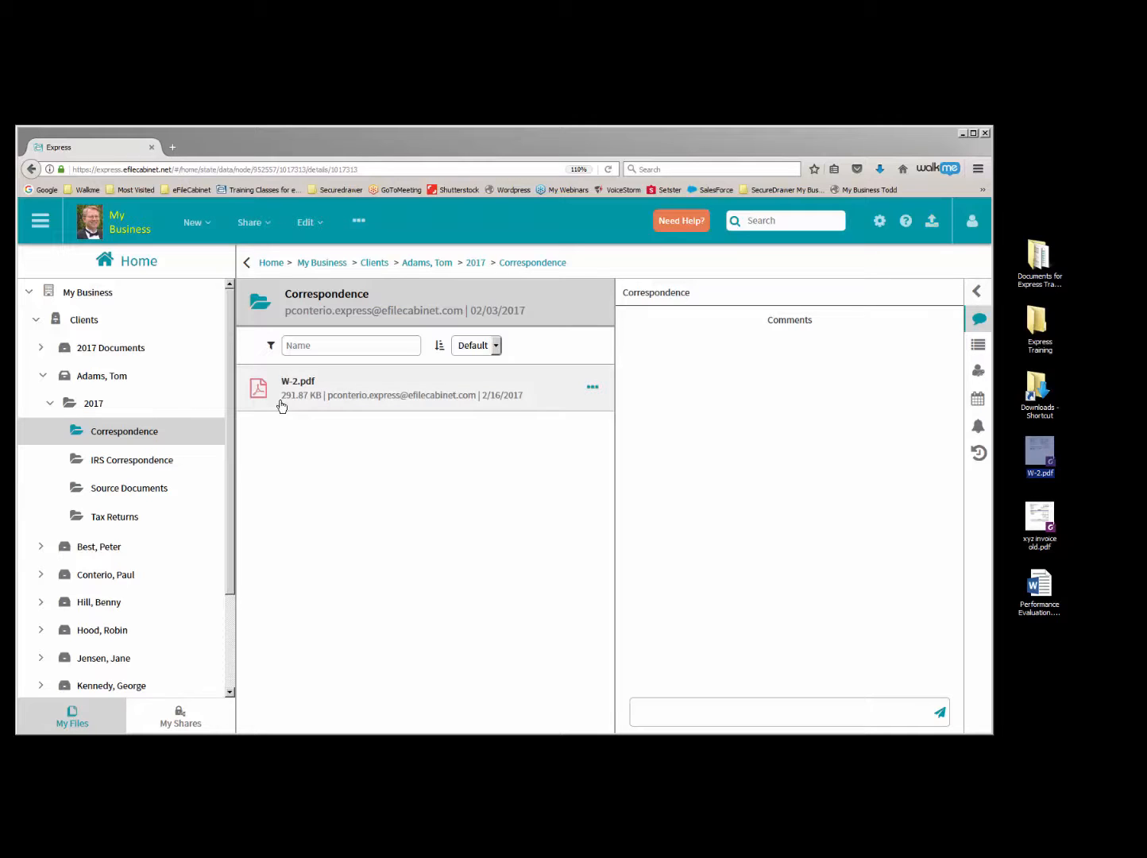
pyautogui.click(1088, 481)
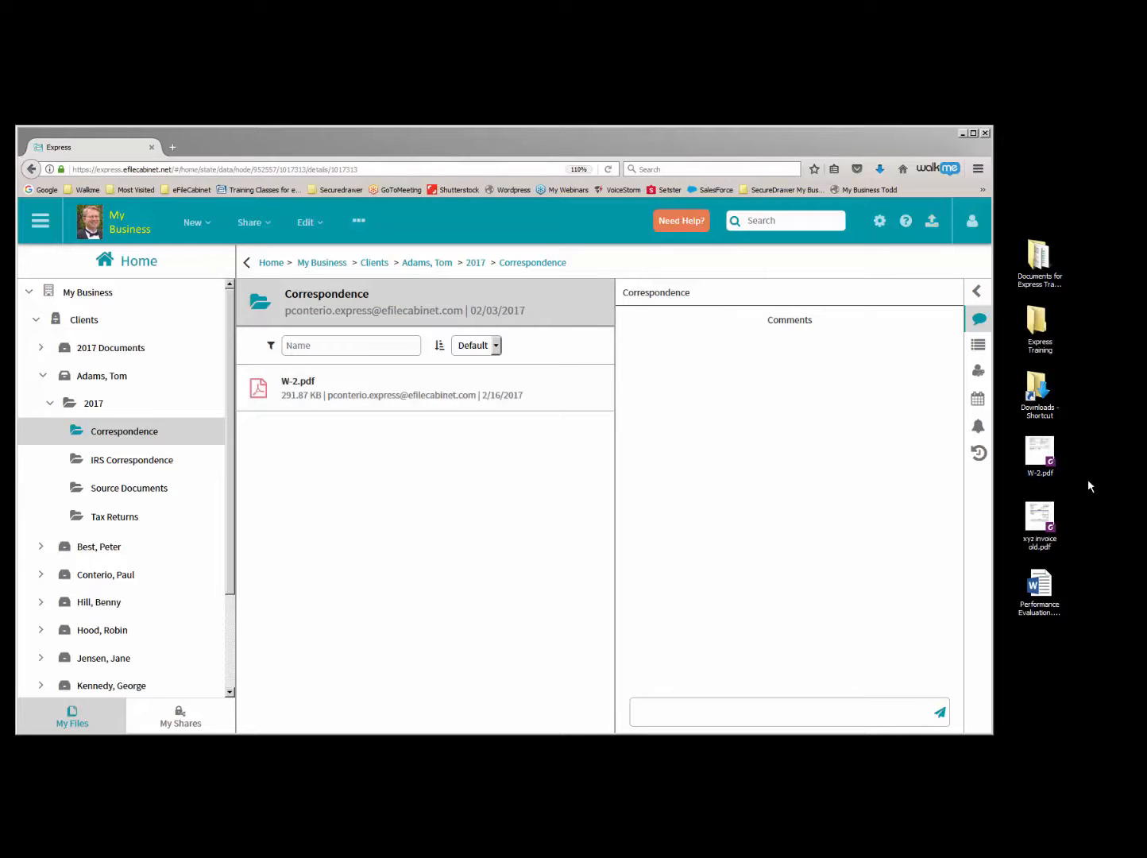
pyautogui.click(1041, 526)
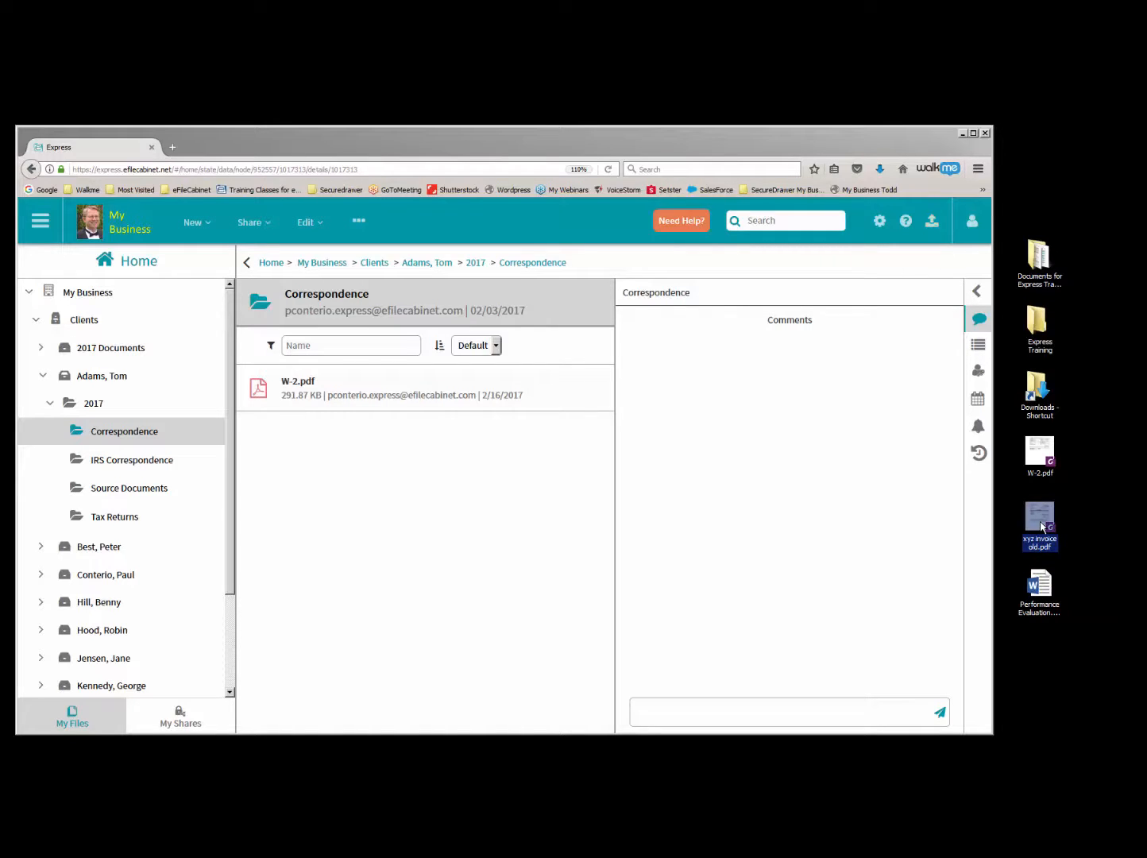
pyautogui.keyDown('ctrl'); pyautogui.click(1042, 591); pyautogui.keyUp('ctrl')
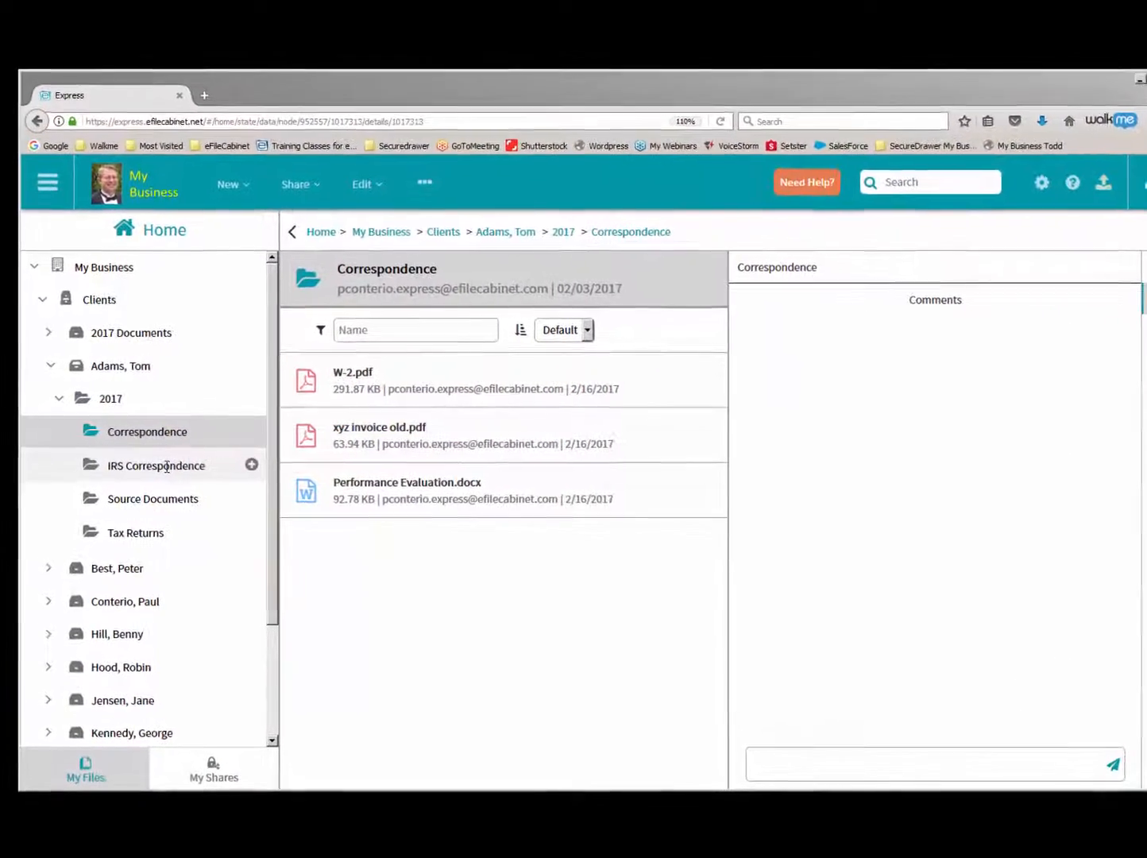
# - Upload GETTYSBURG ADDRESS.docx, the DL Redaction PDF and timeoffrequest.pdf from the desktop's Documents for Express Training folder into the IRS Correspondence folder
pyautogui.click(167, 466)
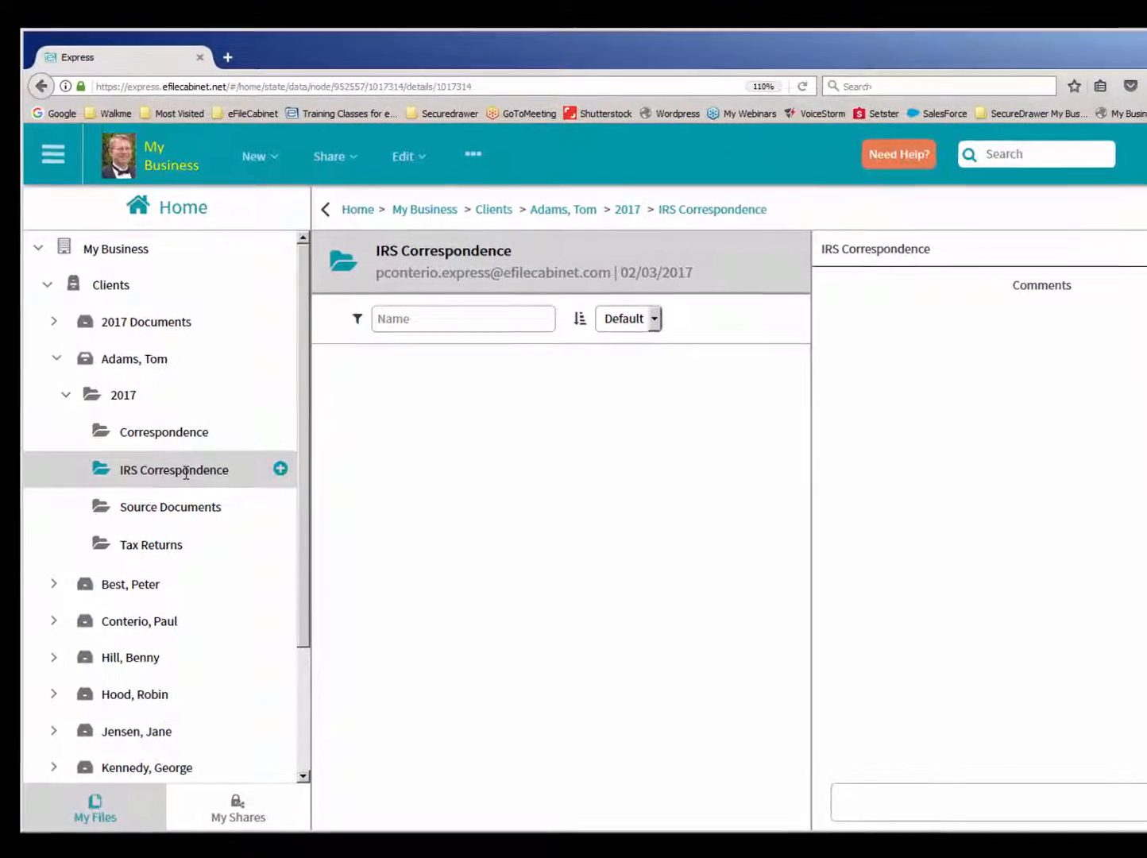
pyautogui.rightClick(186, 473)
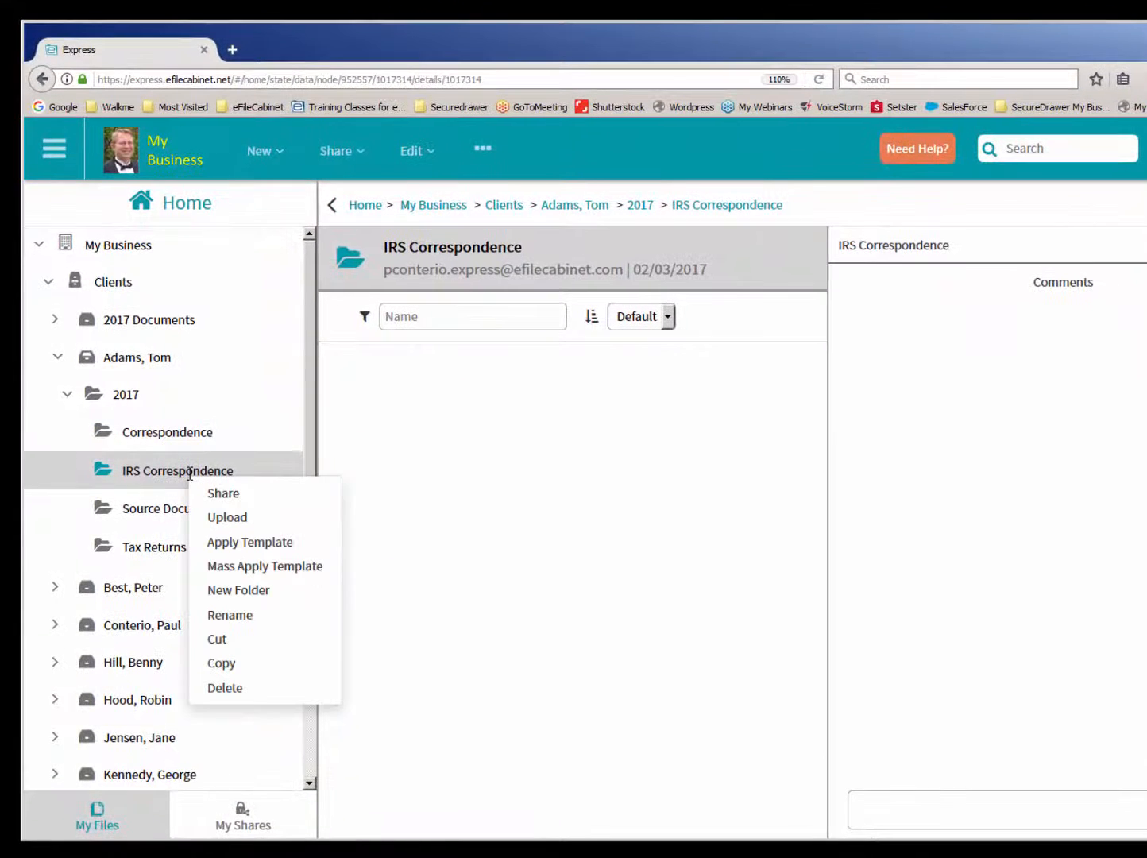
pyautogui.click(220, 520)
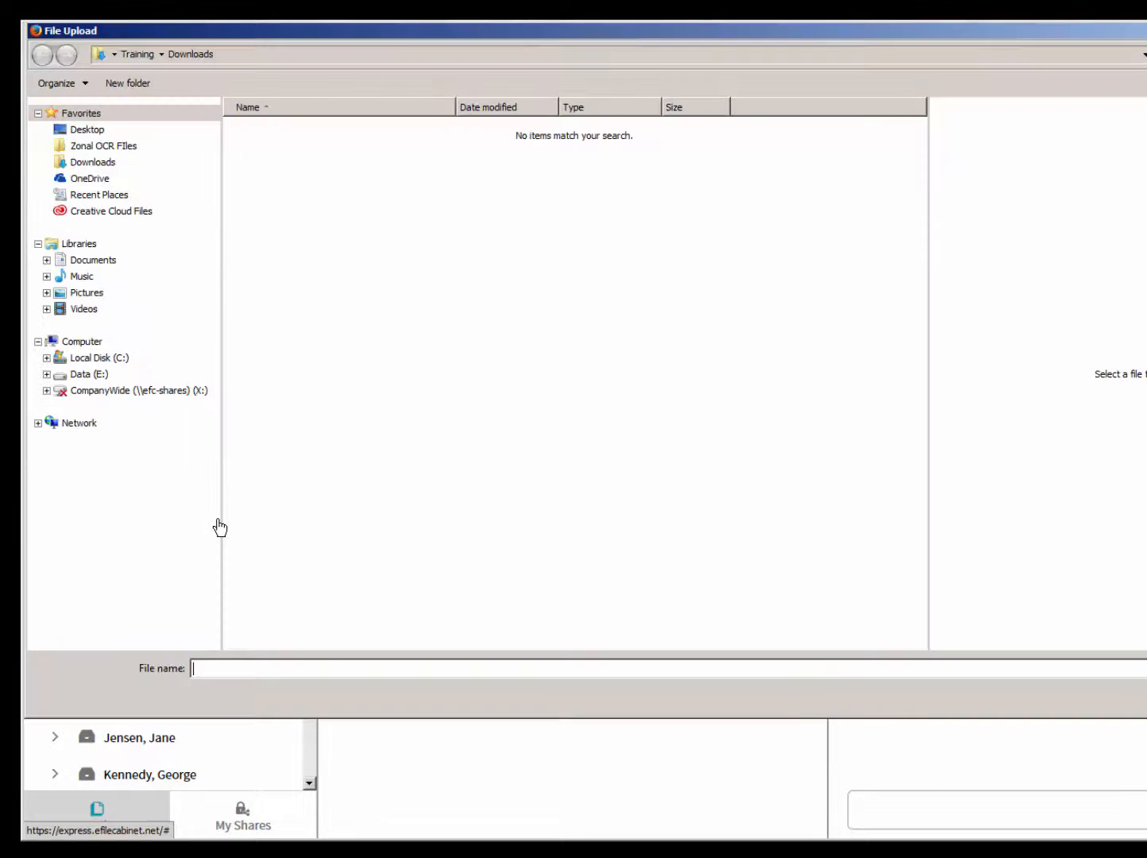
pyautogui.click(87, 129)
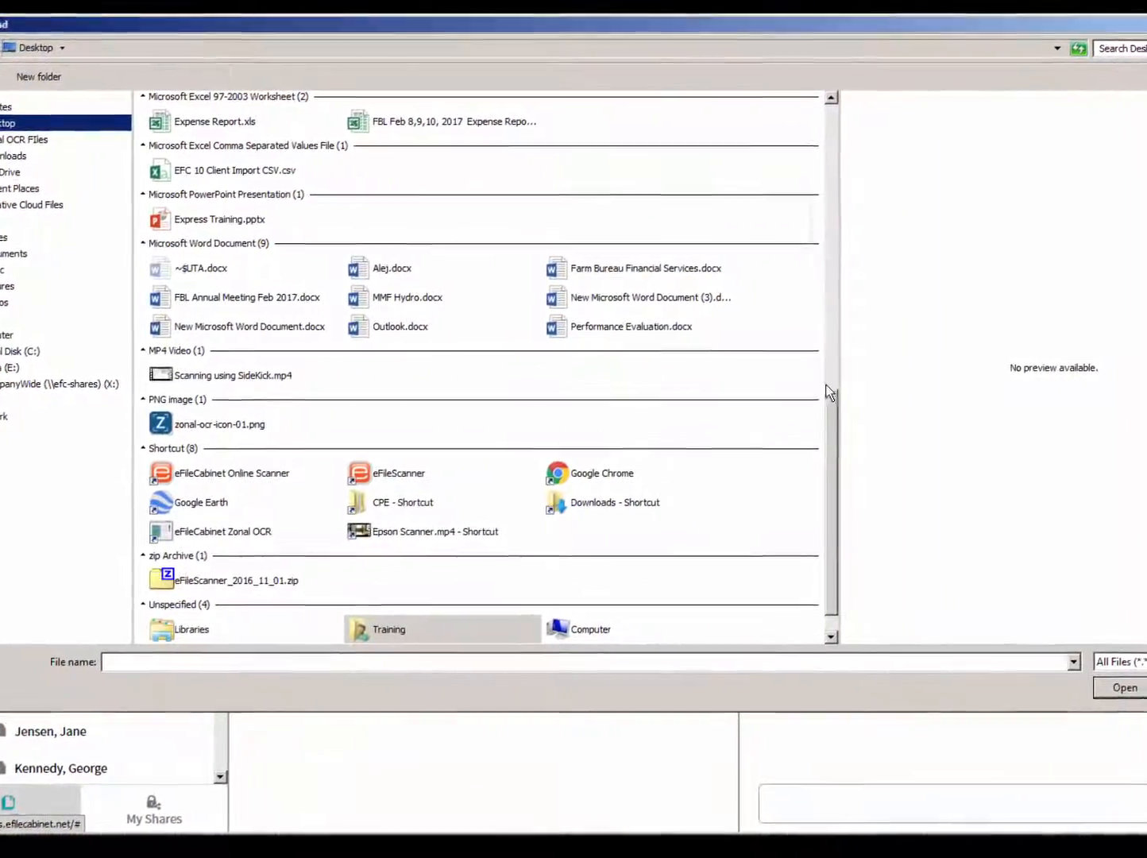
pyautogui.moveTo(835, 401); pyautogui.dragTo(849, 197)
pyautogui.moveTo(744, 197); pyautogui.dragTo(579, 152)
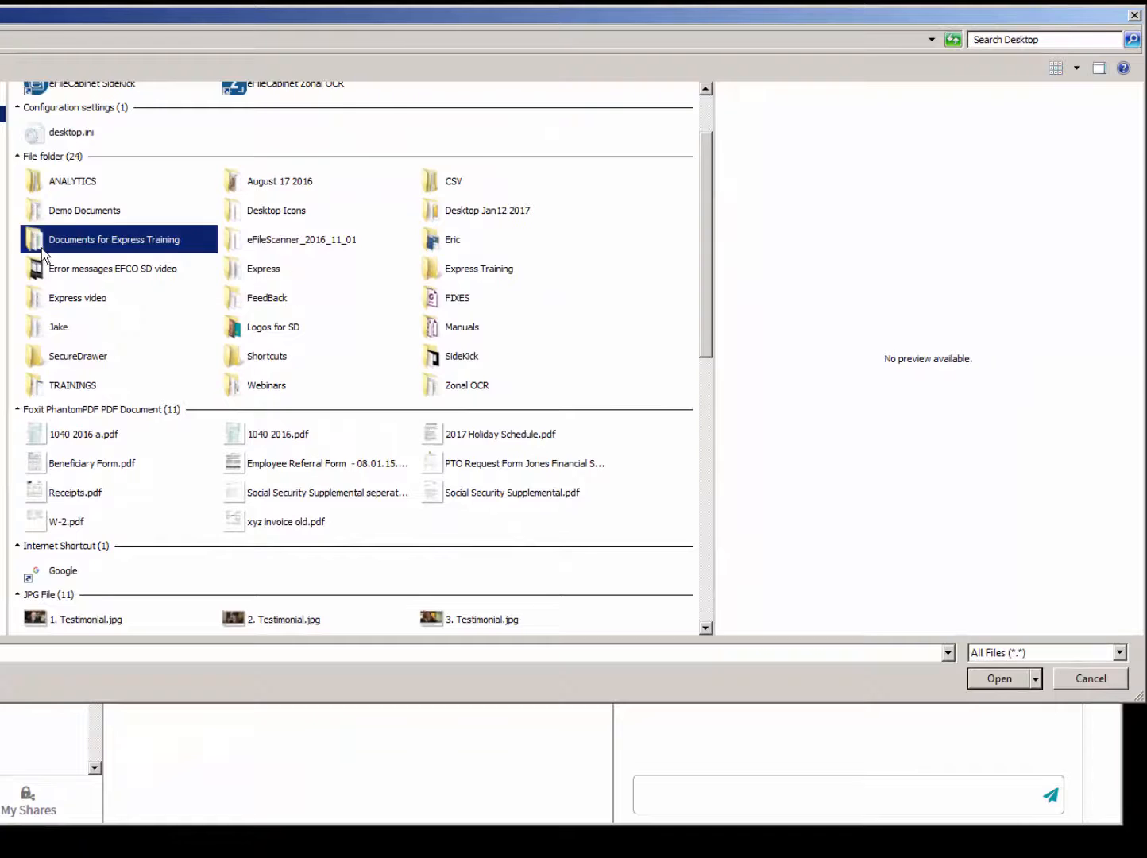
pyautogui.doubleClick(41, 249)
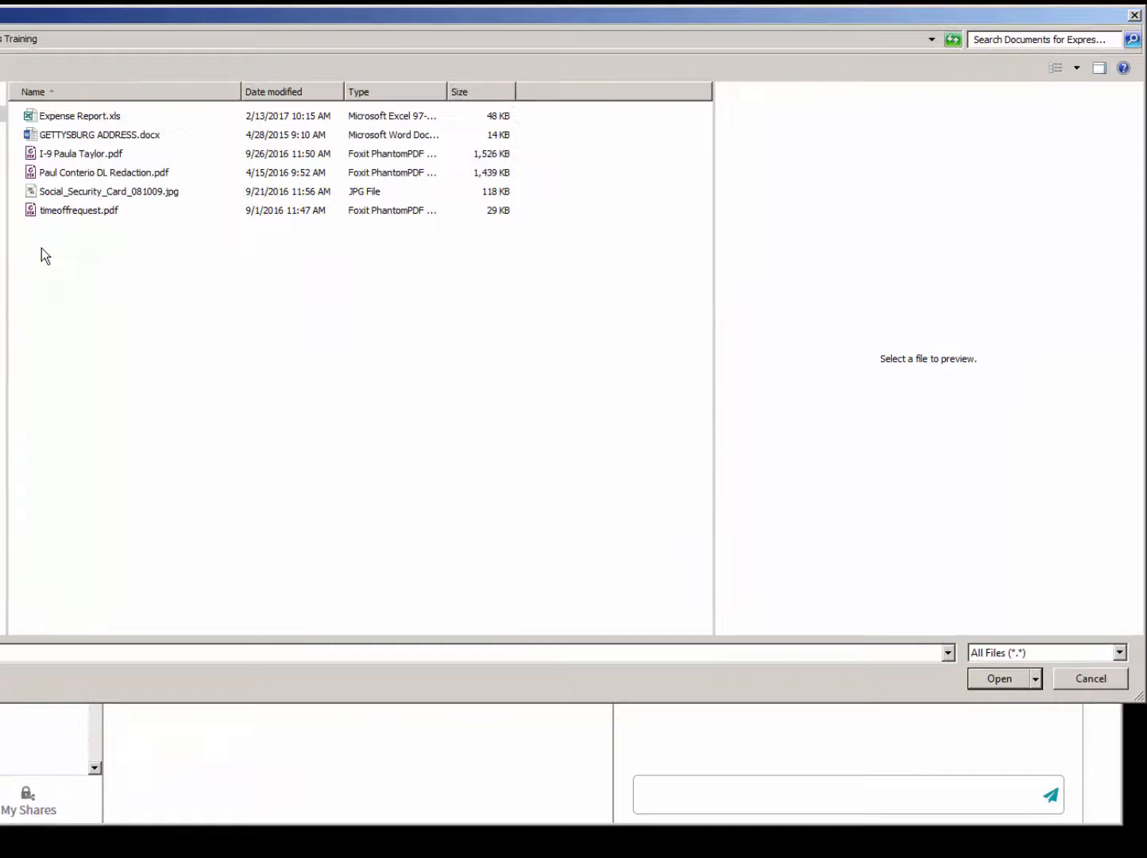
pyautogui.click(30, 138)
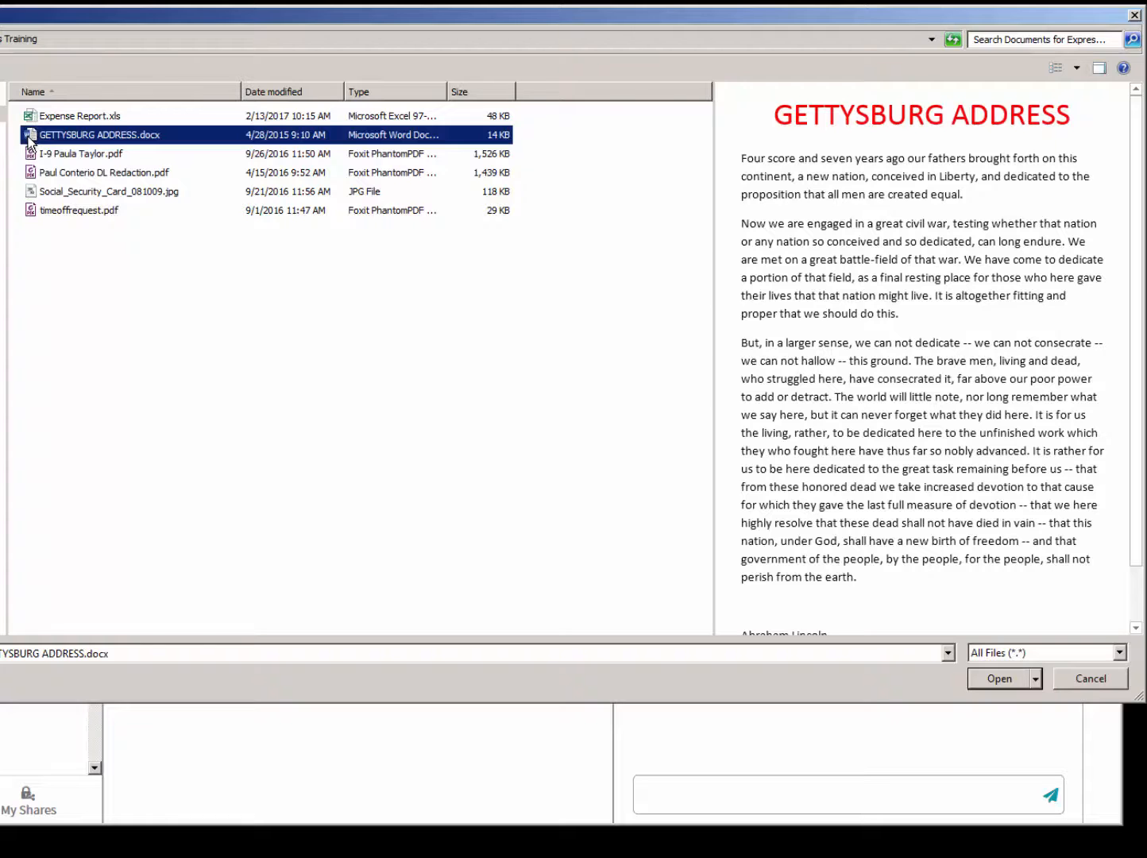
pyautogui.keyDown('ctrl'); pyautogui.click(44, 172); pyautogui.keyUp('ctrl')
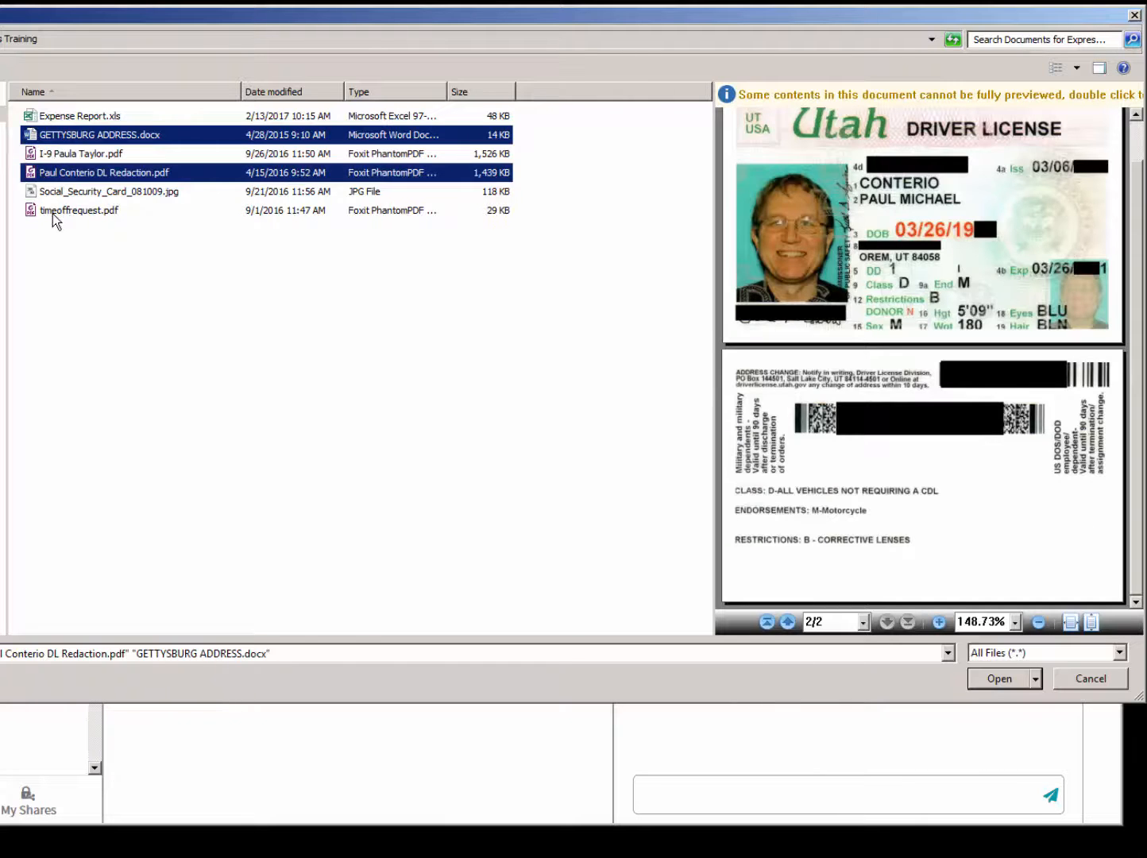
pyautogui.keyDown('ctrl'); pyautogui.click(54, 212); pyautogui.keyUp('ctrl')
pyautogui.click(999, 678)
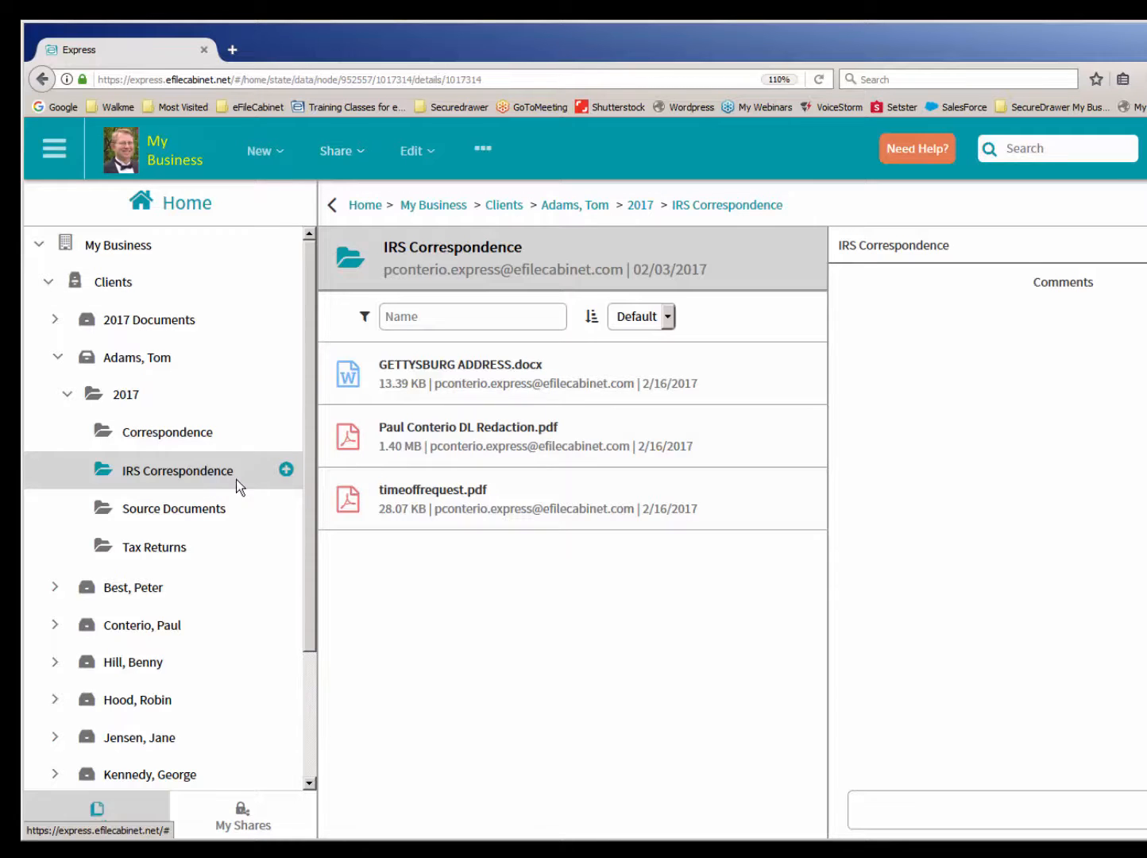
pyautogui.moveTo(292, 477)
pyautogui.click(291, 477)
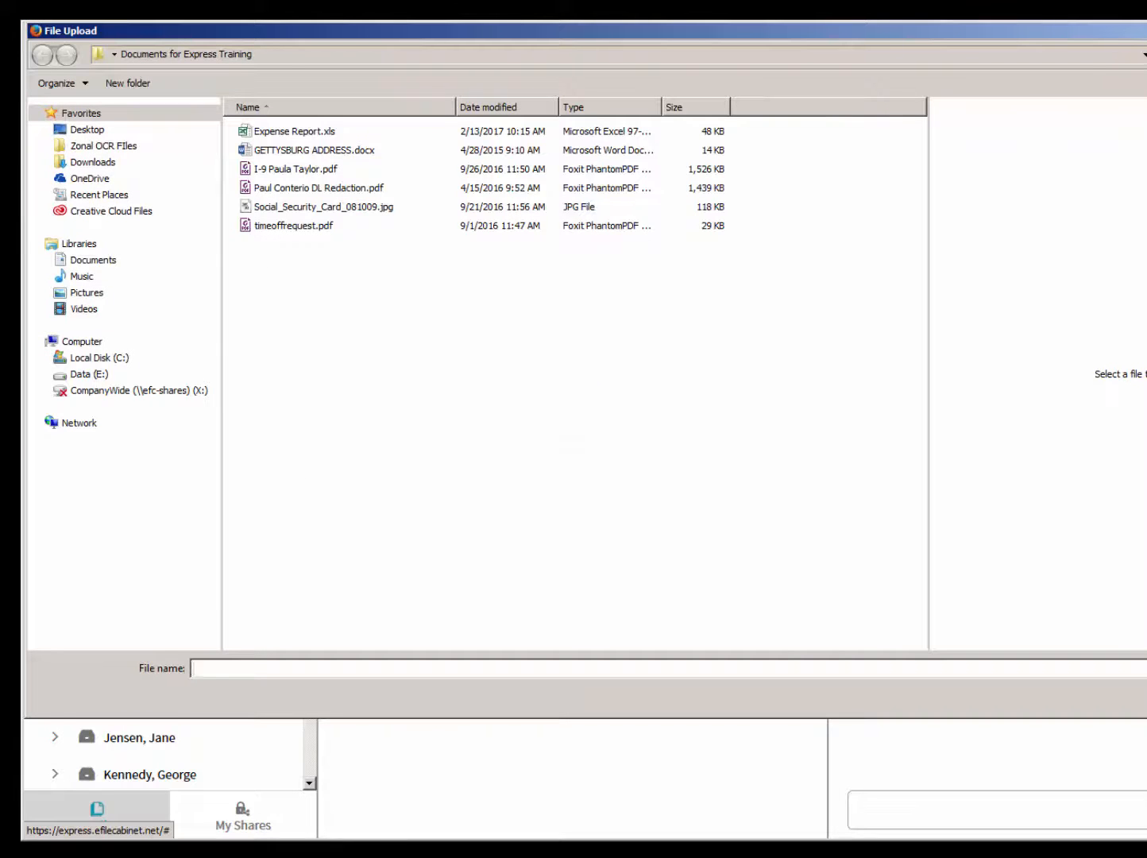
pyautogui.press('Escape')
pyautogui.click(292, 473)
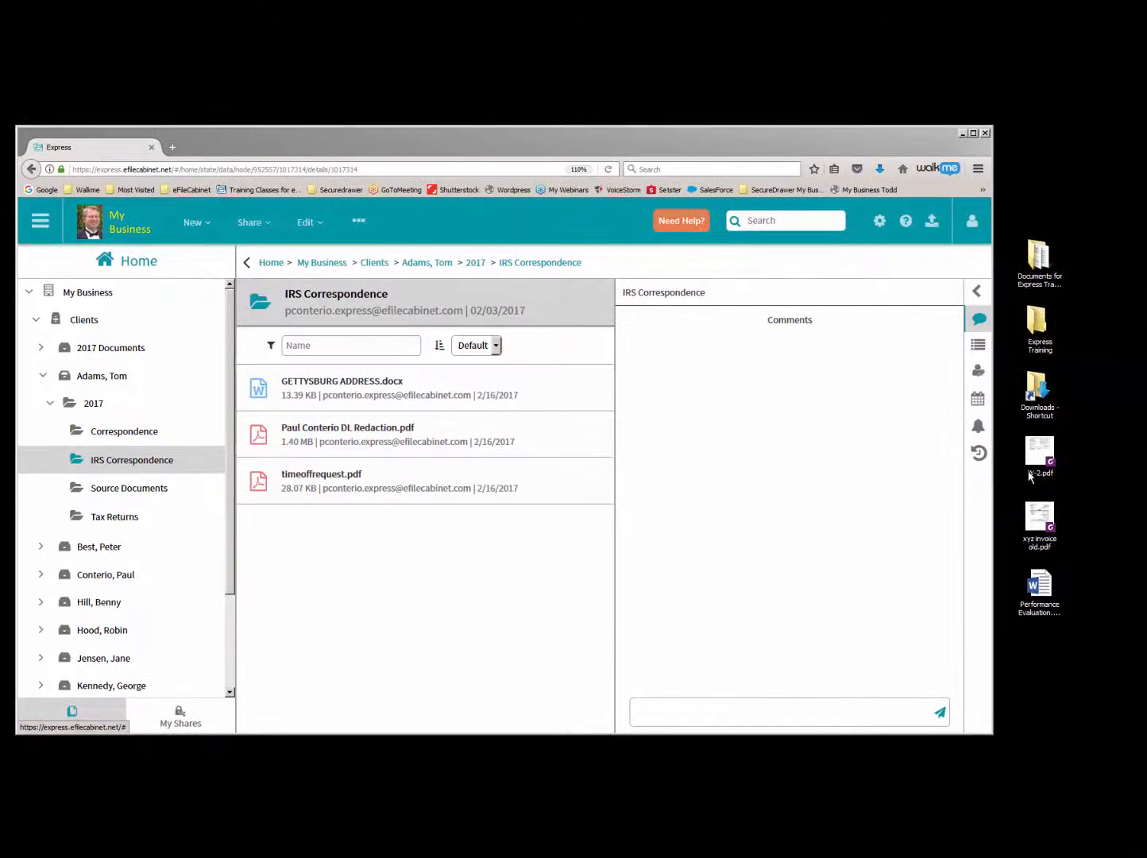
# - Bring up the eFileCabinet desktop widget at the My Business cabinets and arrange it beside the narrowed browser window, with the Clients tree collapsed
pyautogui.moveTo(993, 476); pyautogui.dragTo(699, 446)
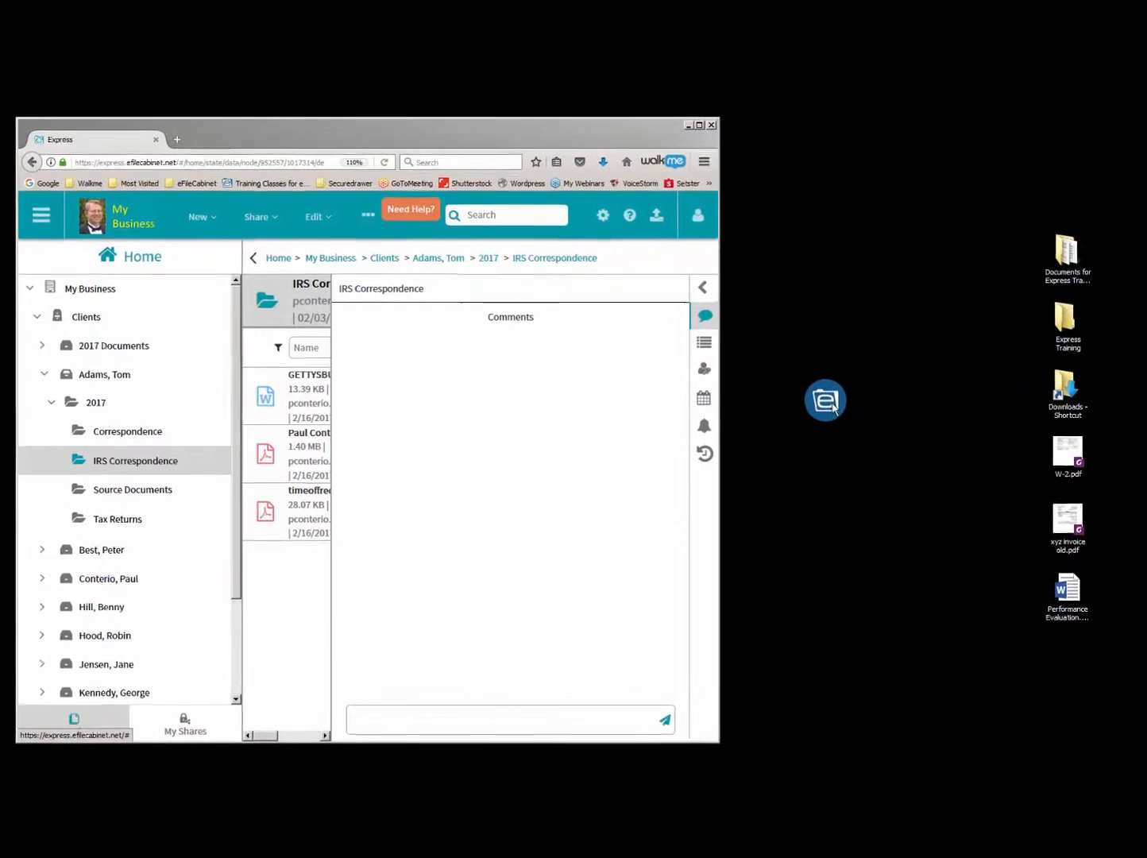
pyautogui.click(827, 401)
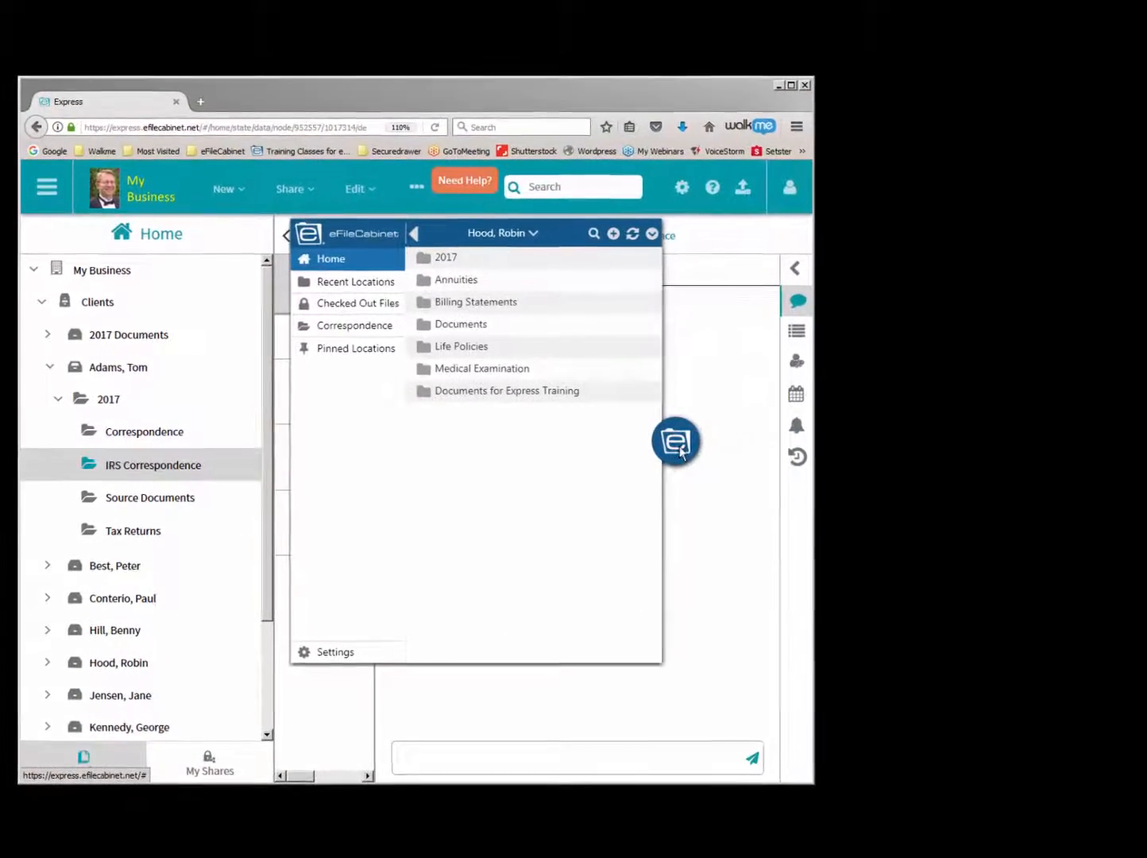
pyautogui.click(354, 261)
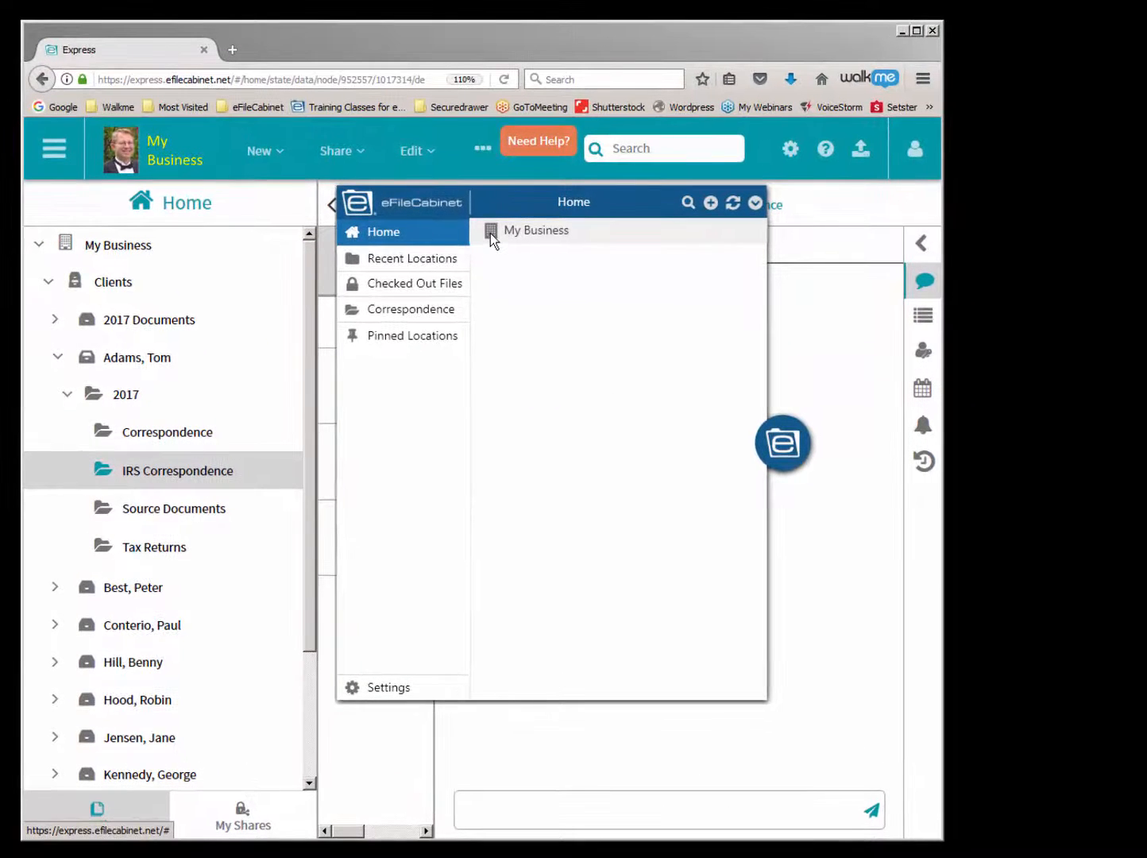
pyautogui.click(471, 239)
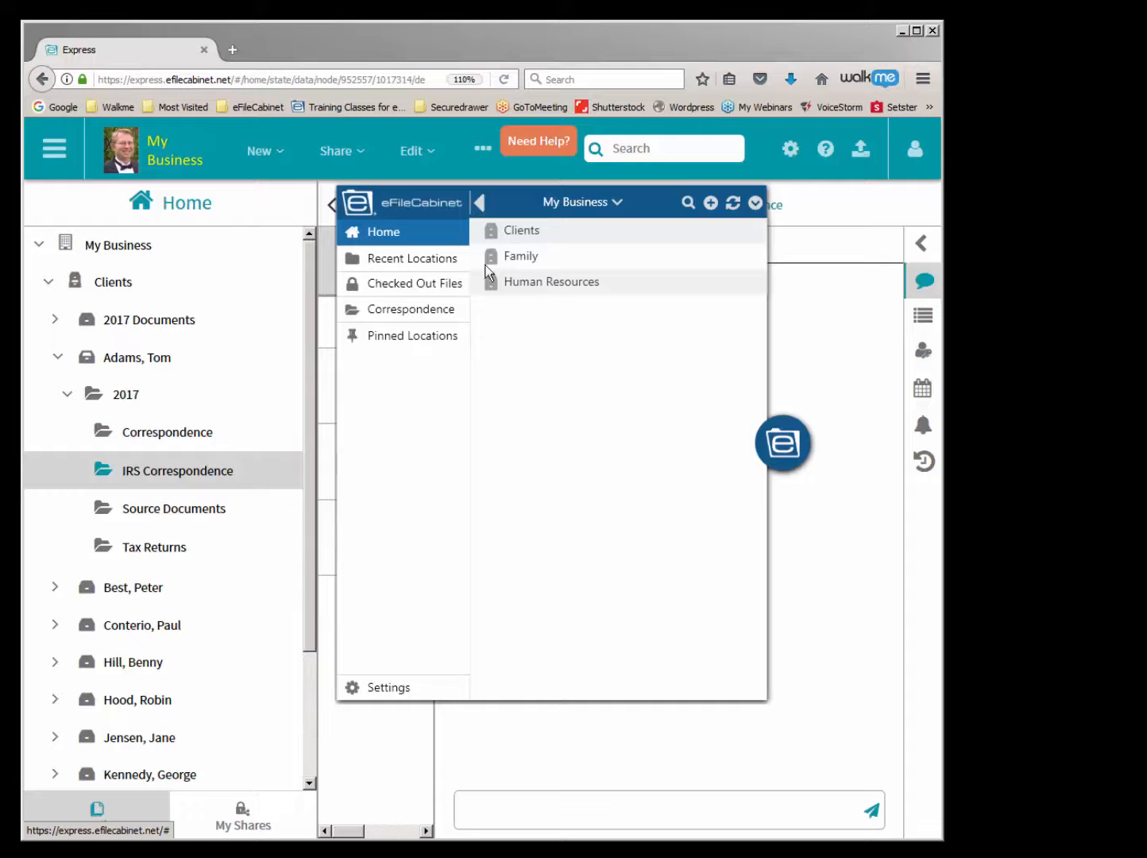
pyautogui.moveTo(777, 429); pyautogui.dragTo(1087, 429)
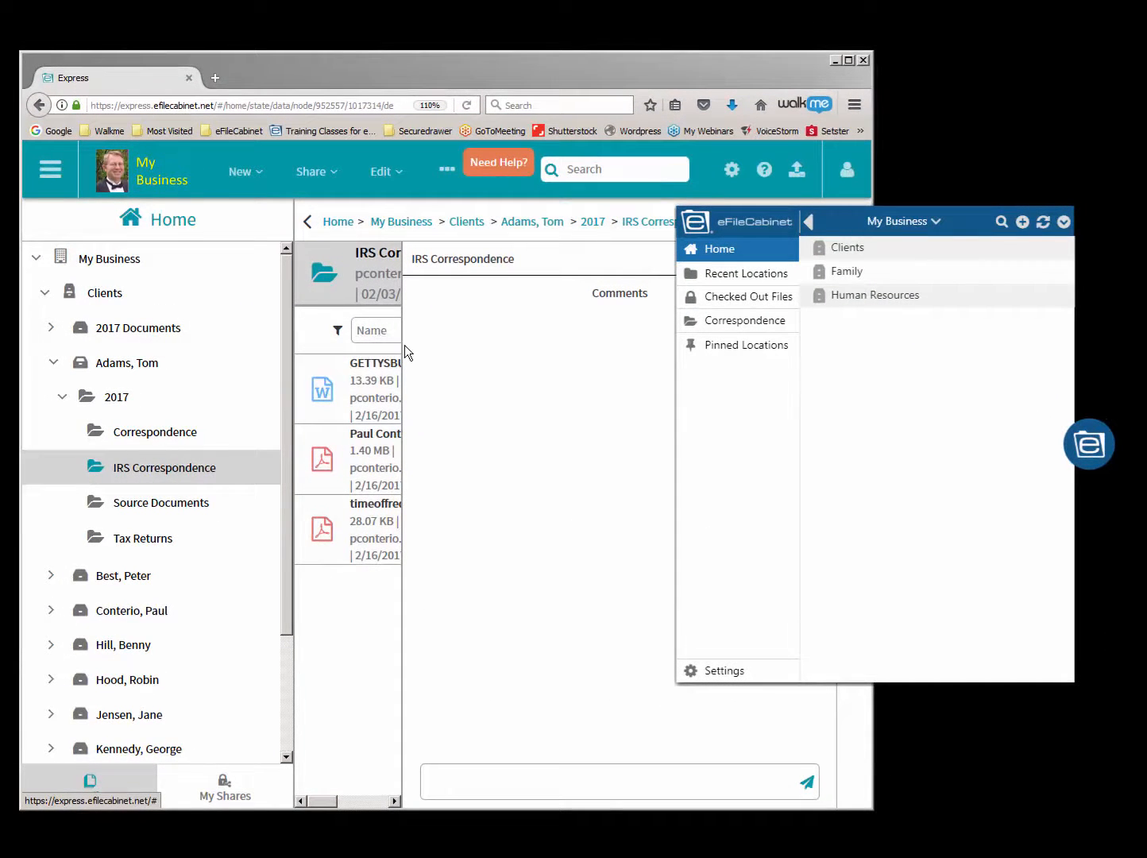
pyautogui.moveTo(403, 349); pyautogui.dragTo(524, 335)
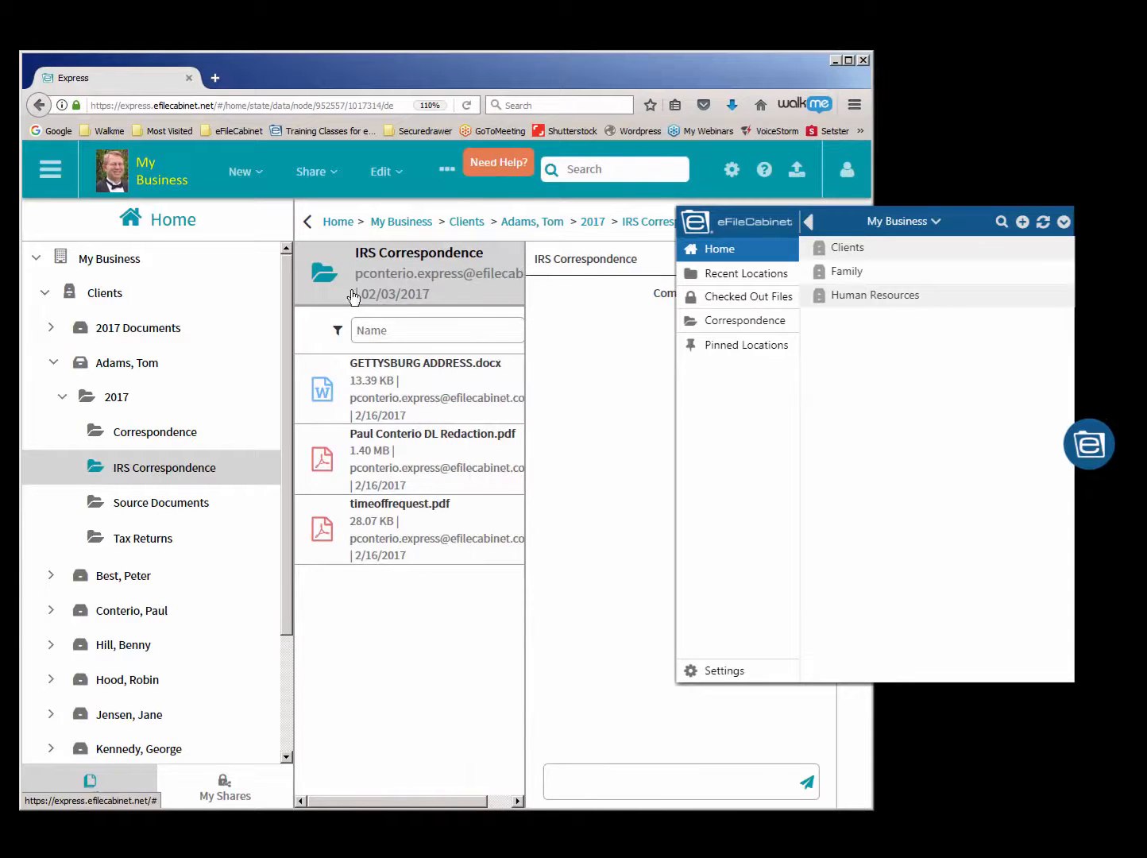
pyautogui.click(44, 293)
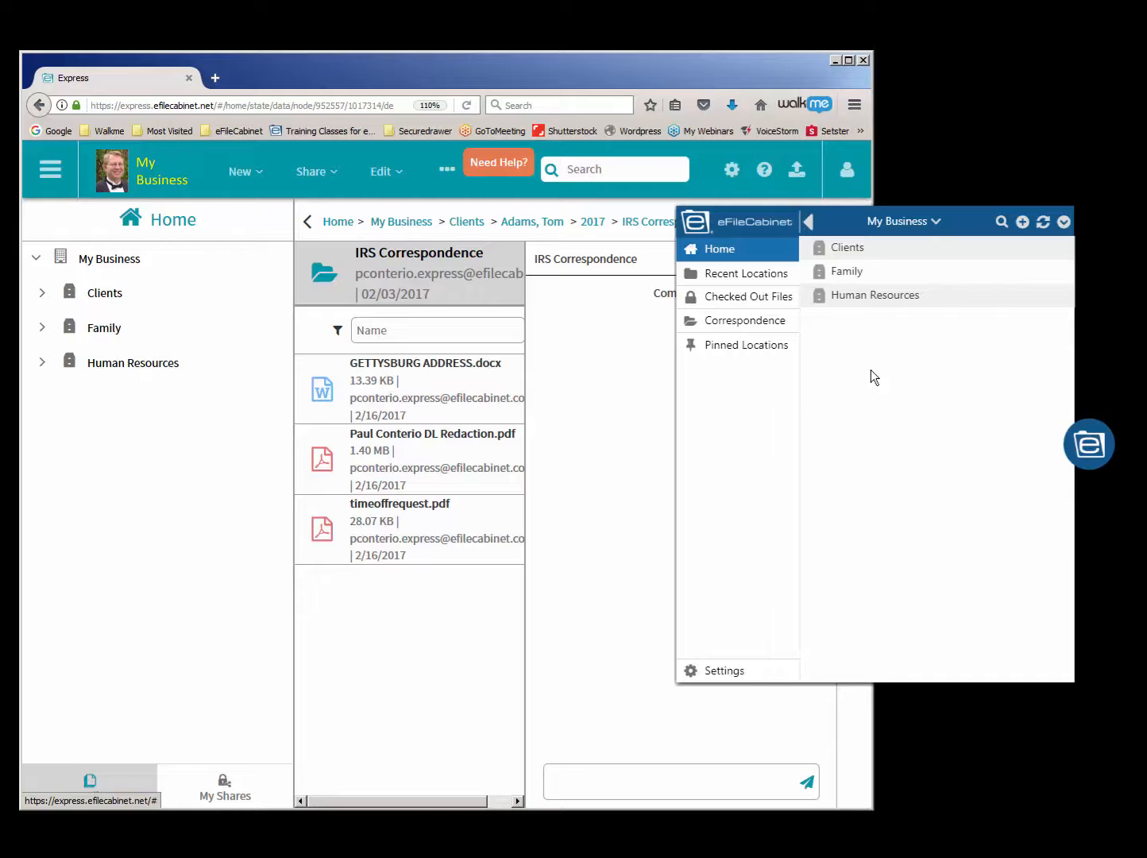
# - Open the 2017 IRS Correspondence folder of the client below 2017 Documents in the widget, and add Beneficiary Form.pdf from the desktop
pyautogui.click(821, 249)
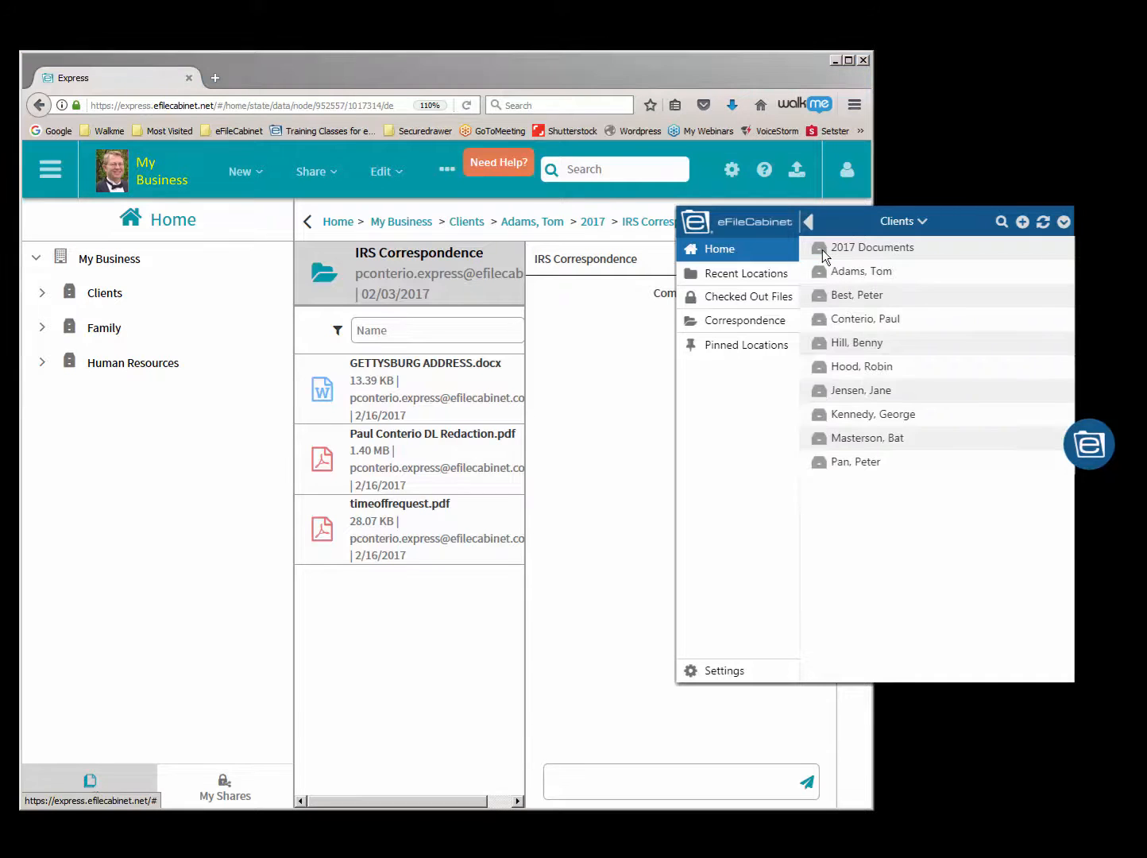
pyautogui.click(827, 273)
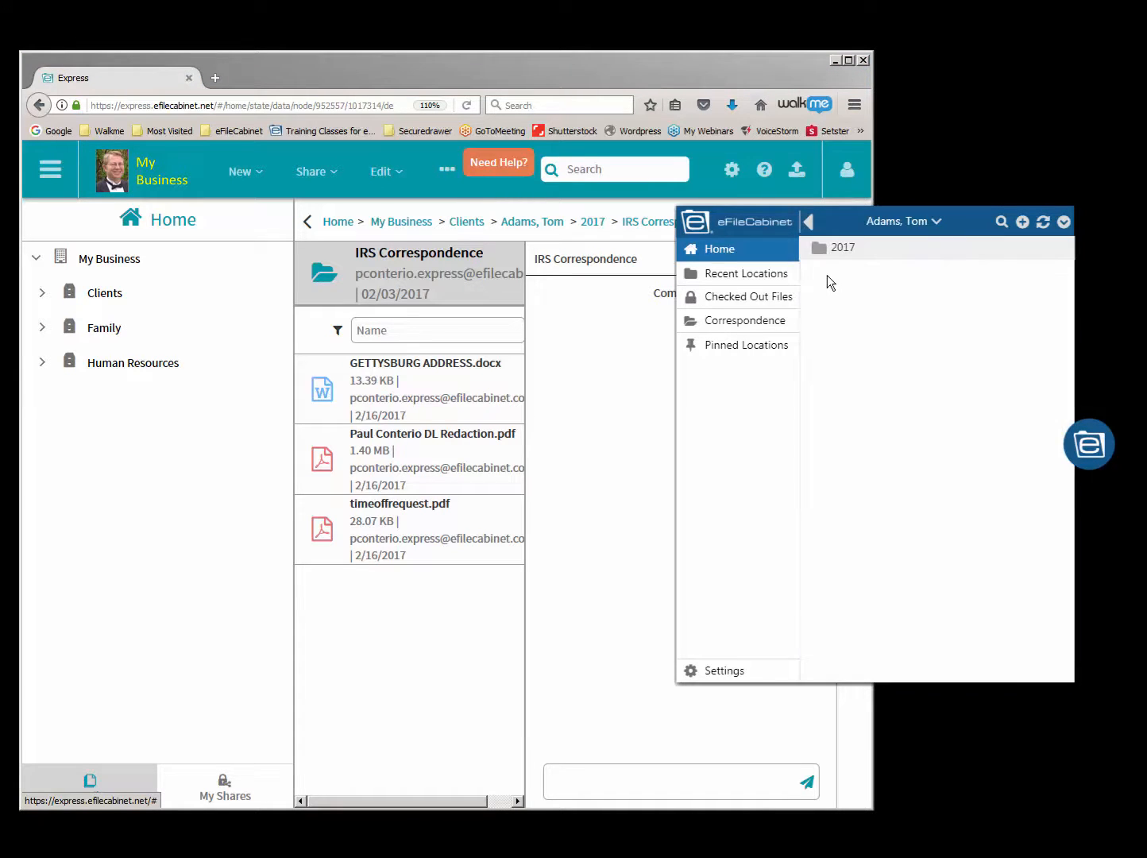
pyautogui.click(823, 256)
pyautogui.click(824, 269)
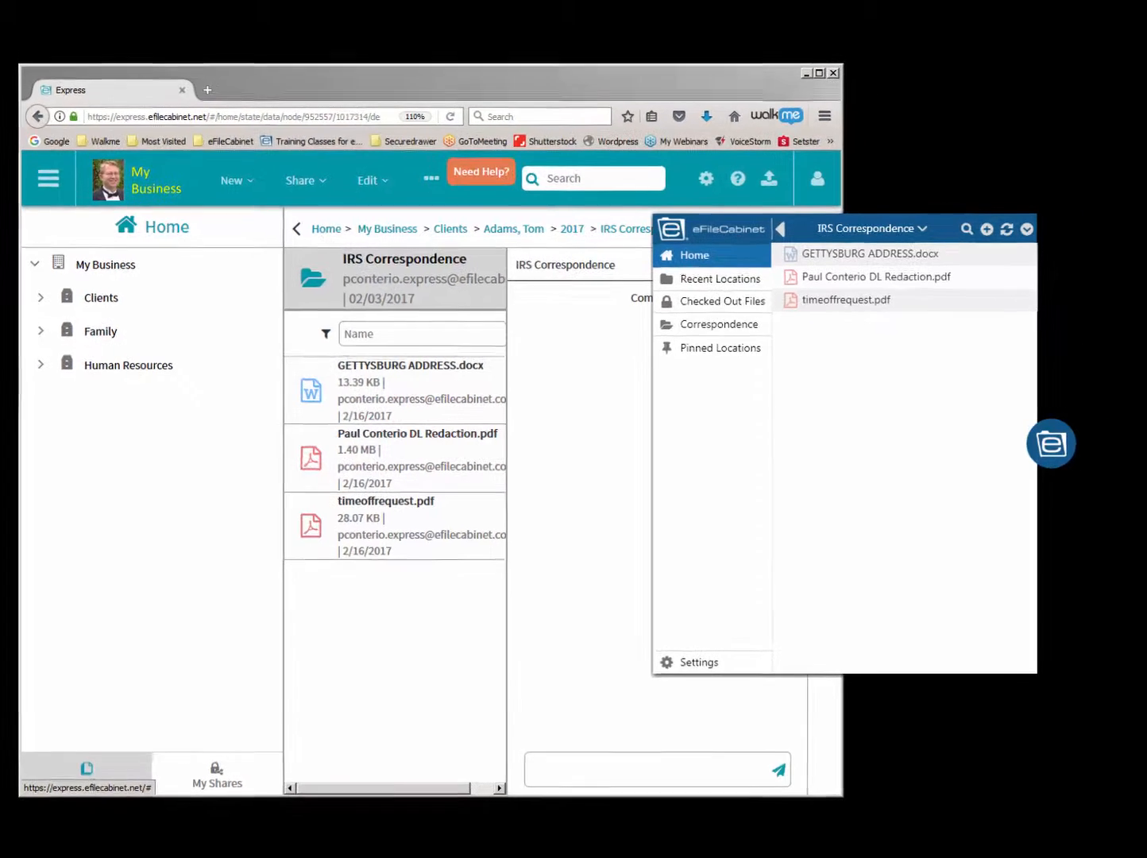
pyautogui.moveTo(769, 657); pyautogui.dragTo(1120, 459)
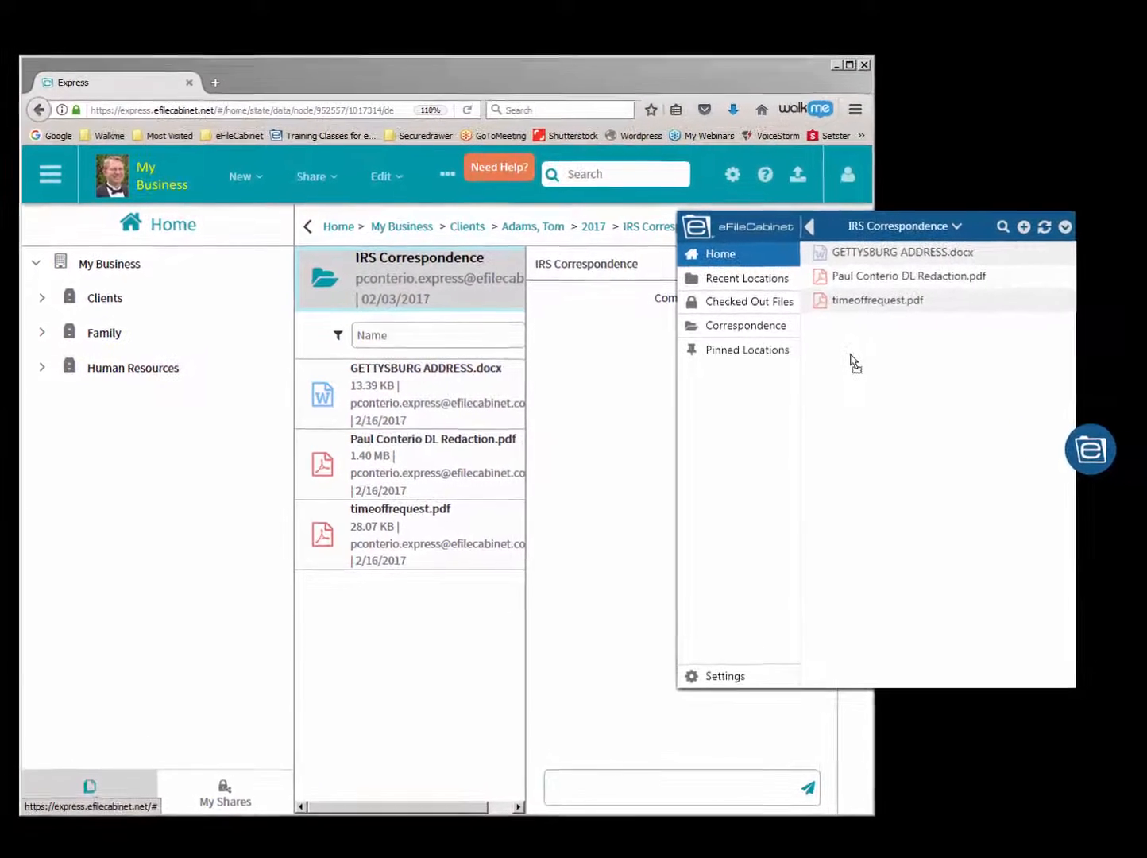
pyautogui.moveTo(854, 363); pyautogui.dragTo(854, 363)
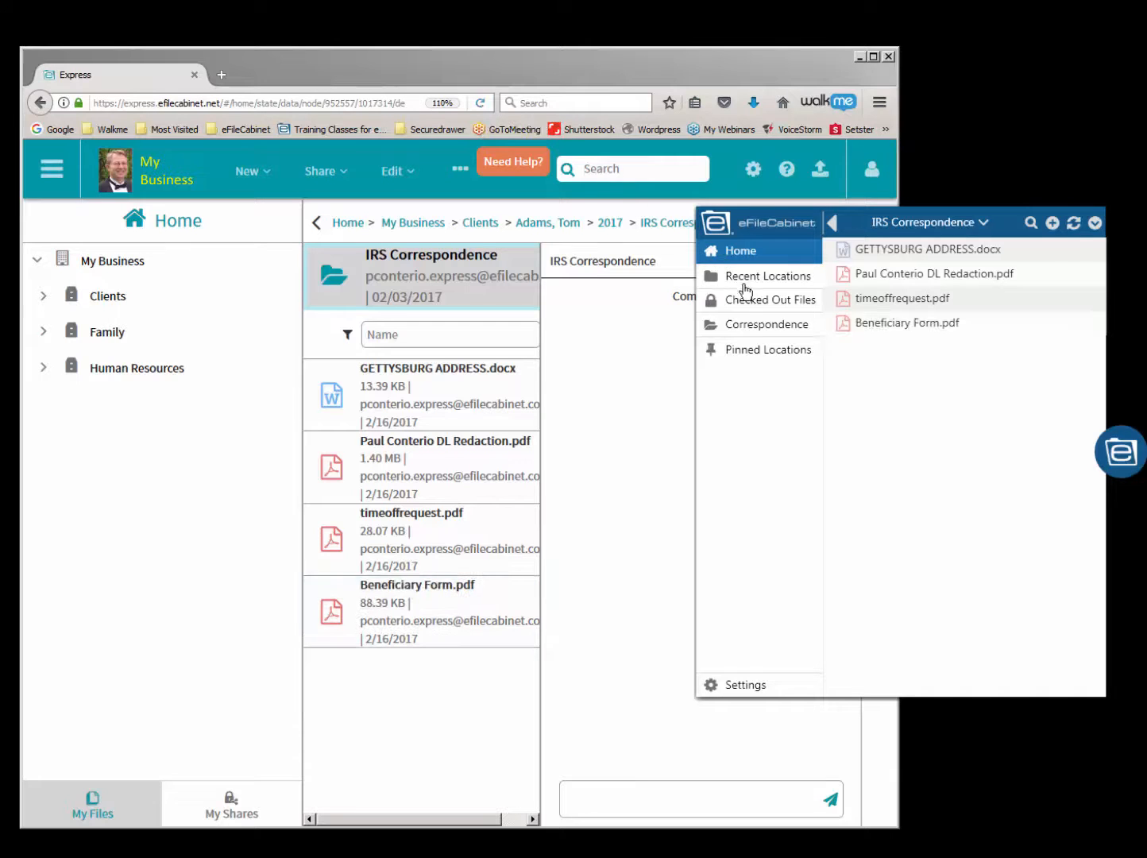
# - Review the files in the client's 2017 Correspondence and IRS Correspondence folders in the browser, widening the file list
pyautogui.click(46, 302)
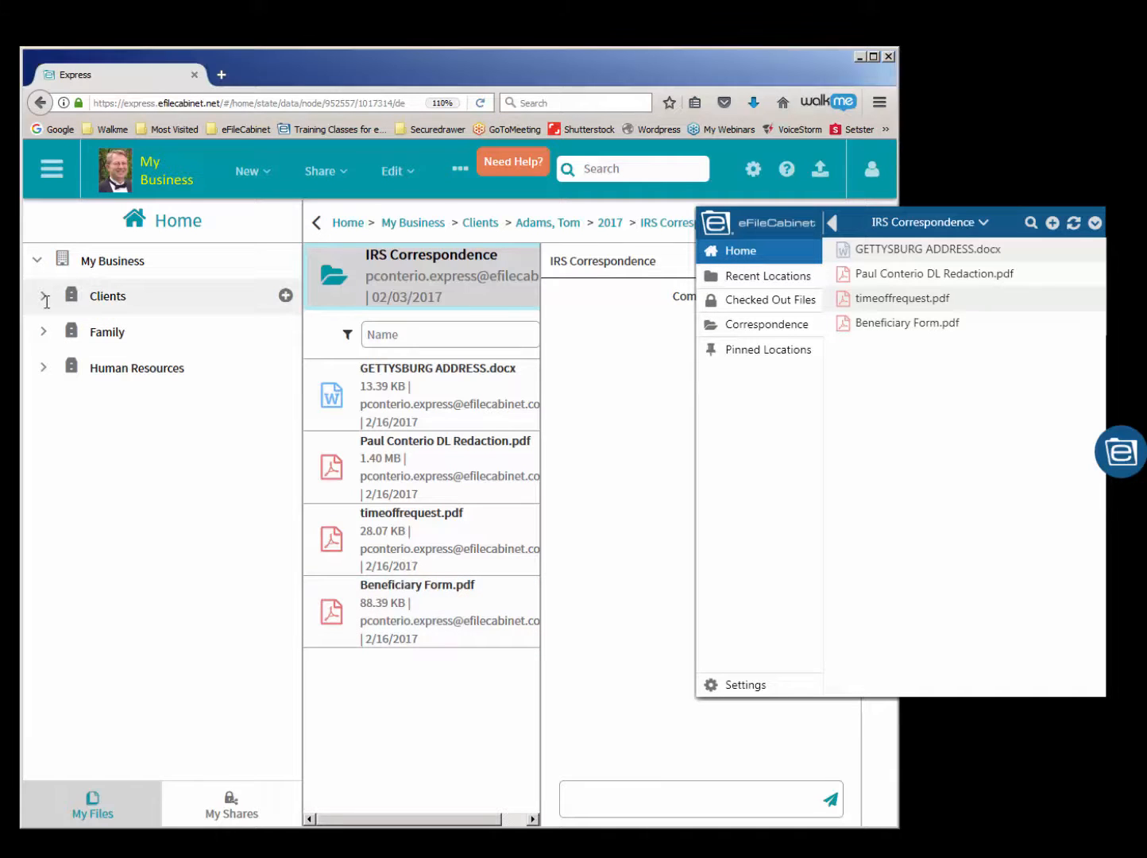
pyautogui.click(125, 439)
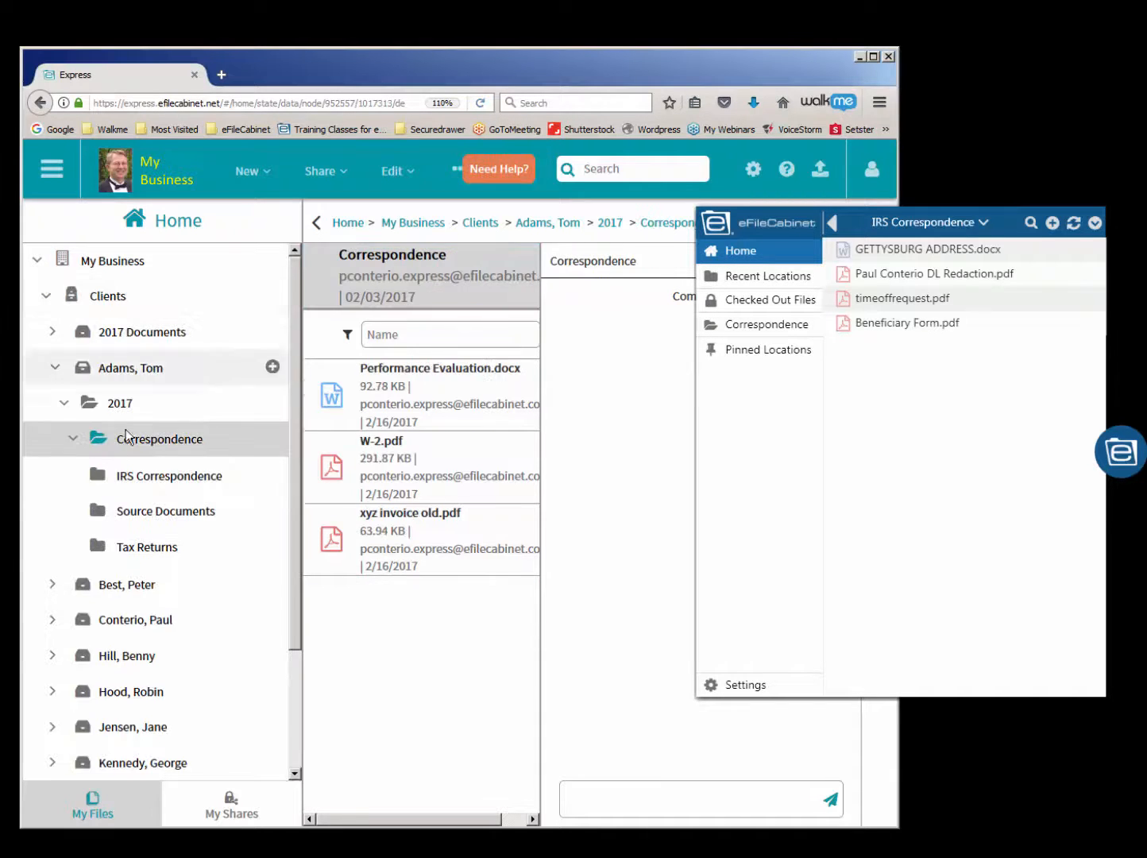
pyautogui.click(143, 476)
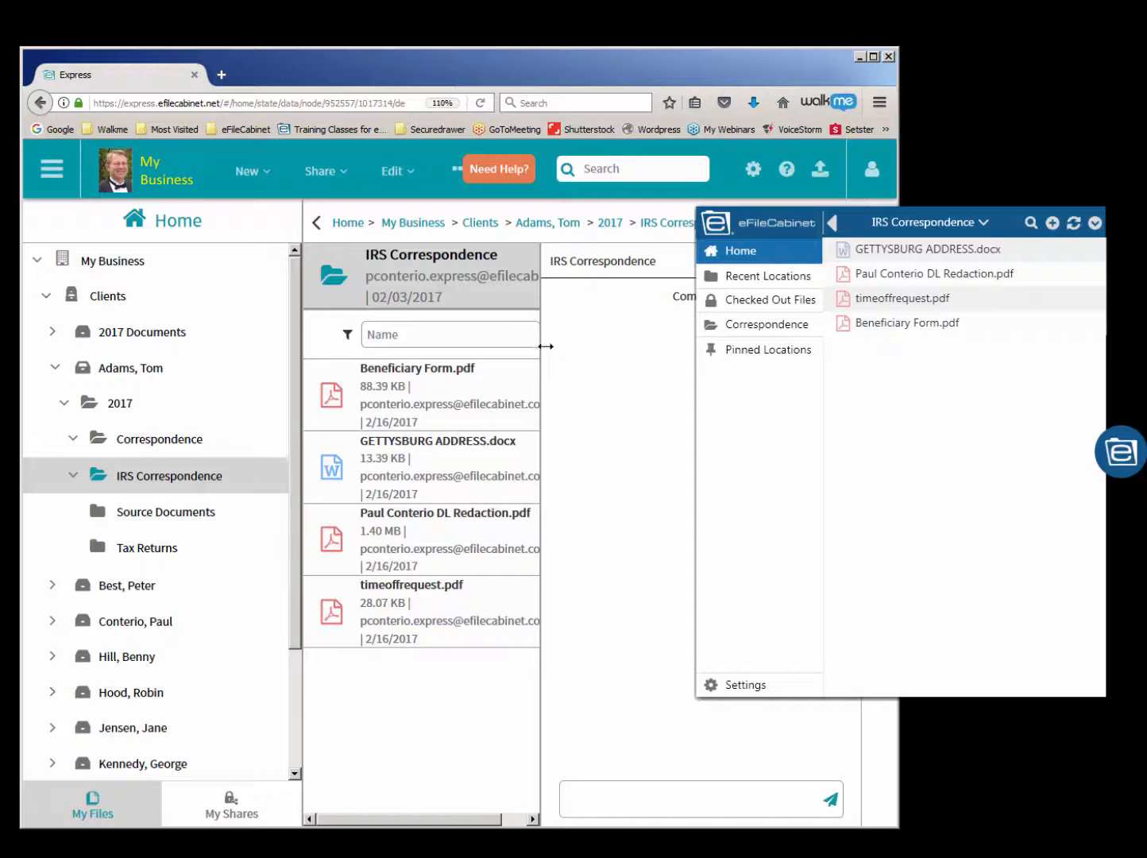
pyautogui.moveTo(540, 347); pyautogui.dragTo(601, 347)
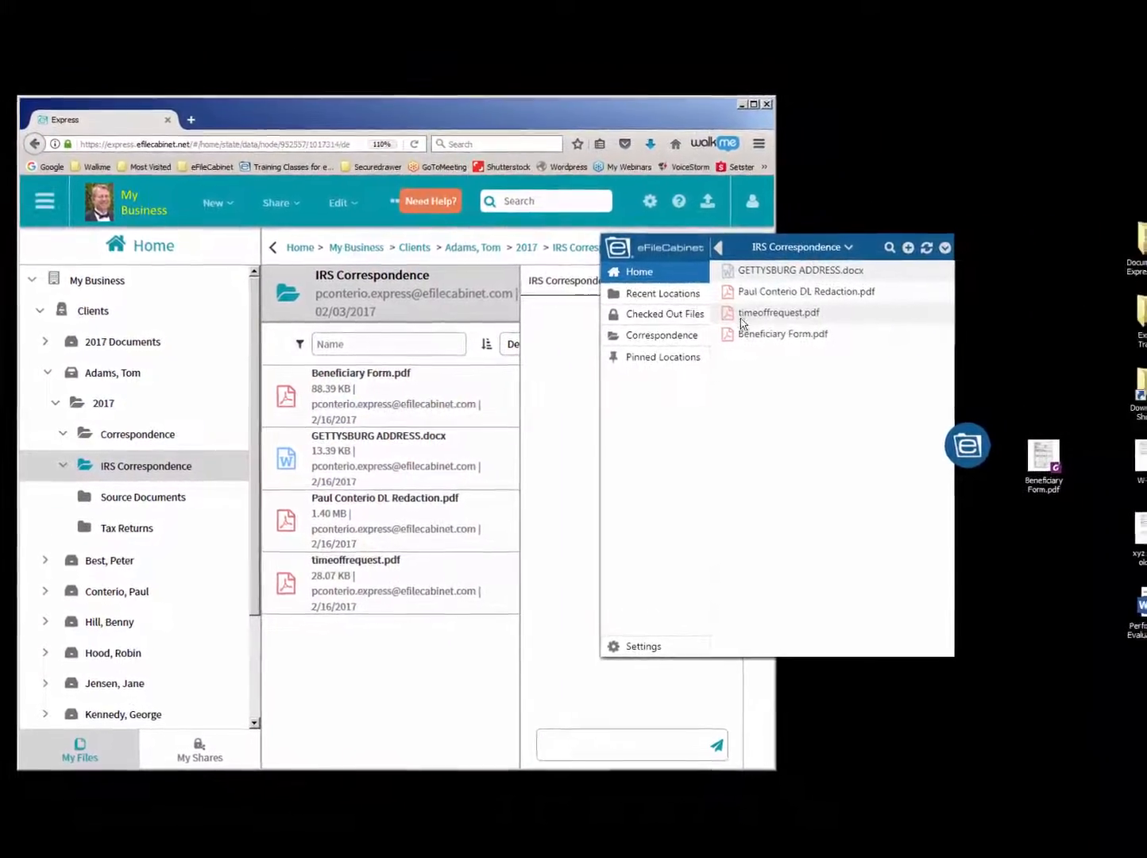
# - Copy the DL Redaction PDF from the widget's IRS Correspondence folder into the desktop's Express Training folder
pyautogui.click(742, 290)
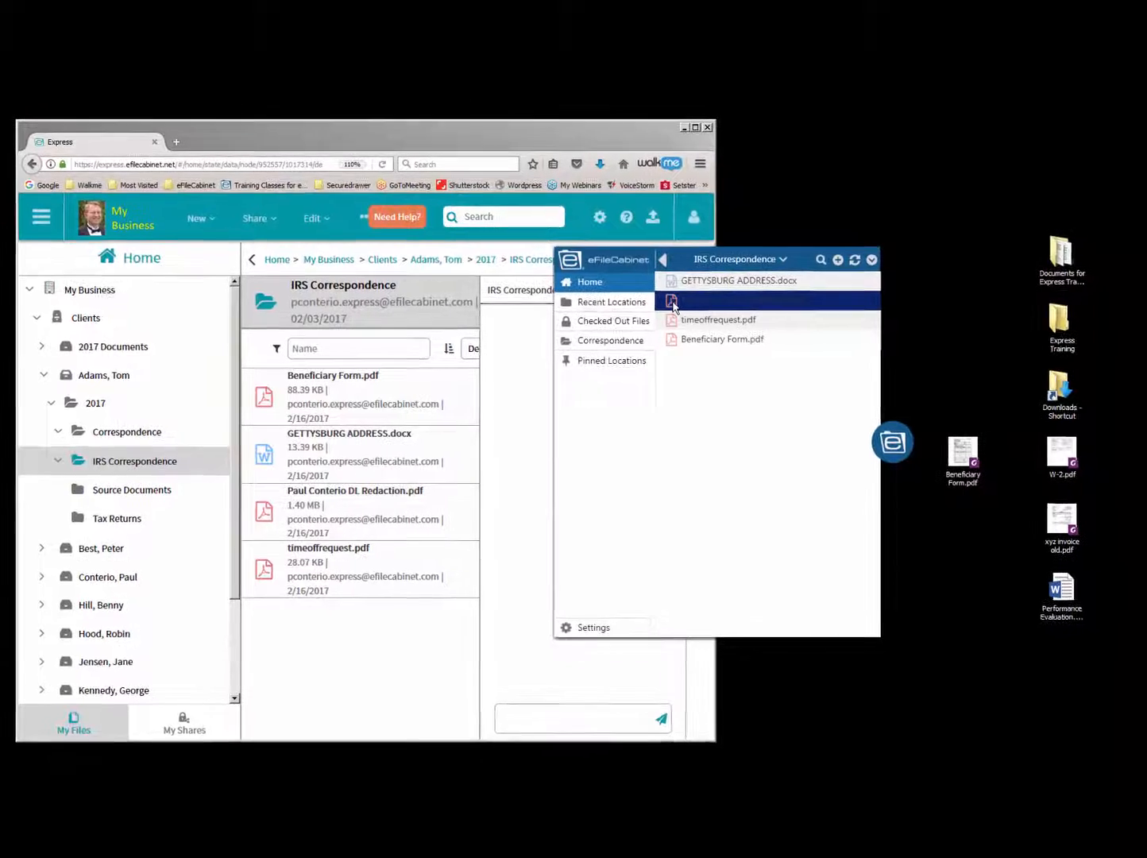
pyautogui.doubleClick(1034, 331)
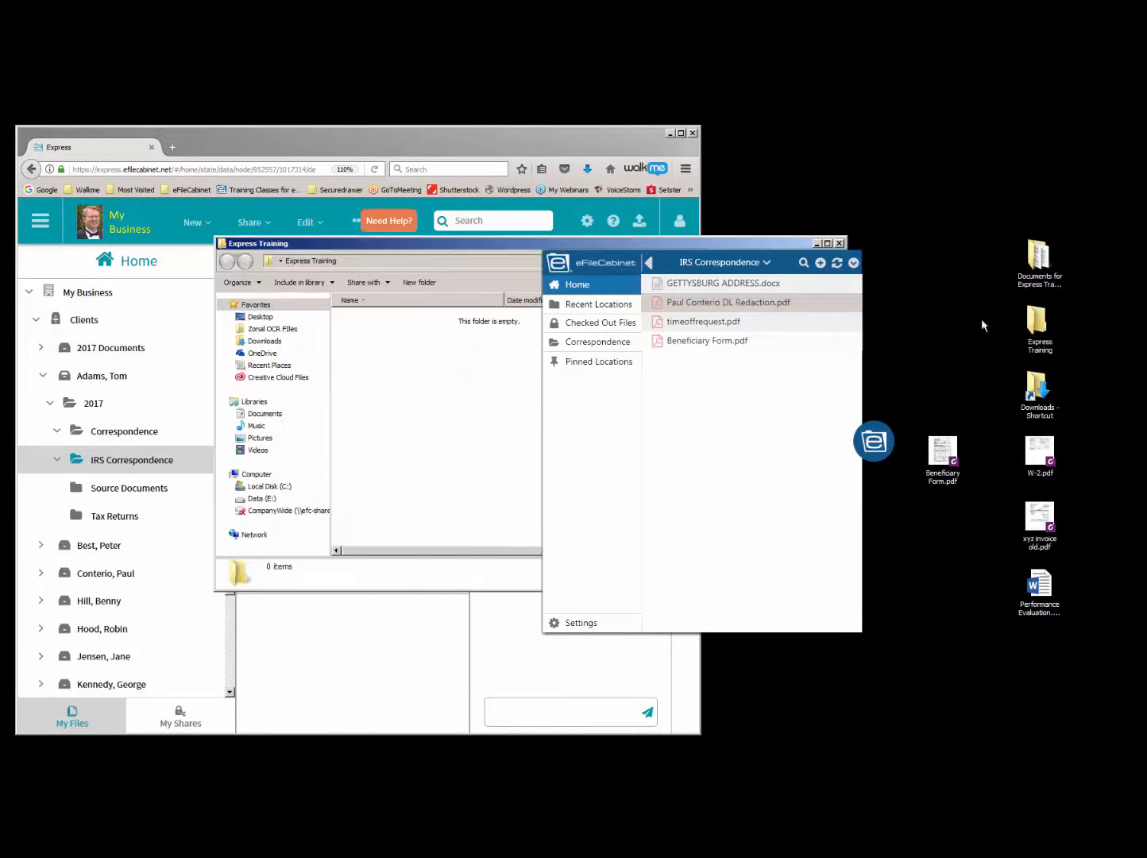
pyautogui.moveTo(783, 267); pyautogui.dragTo(971, 228)
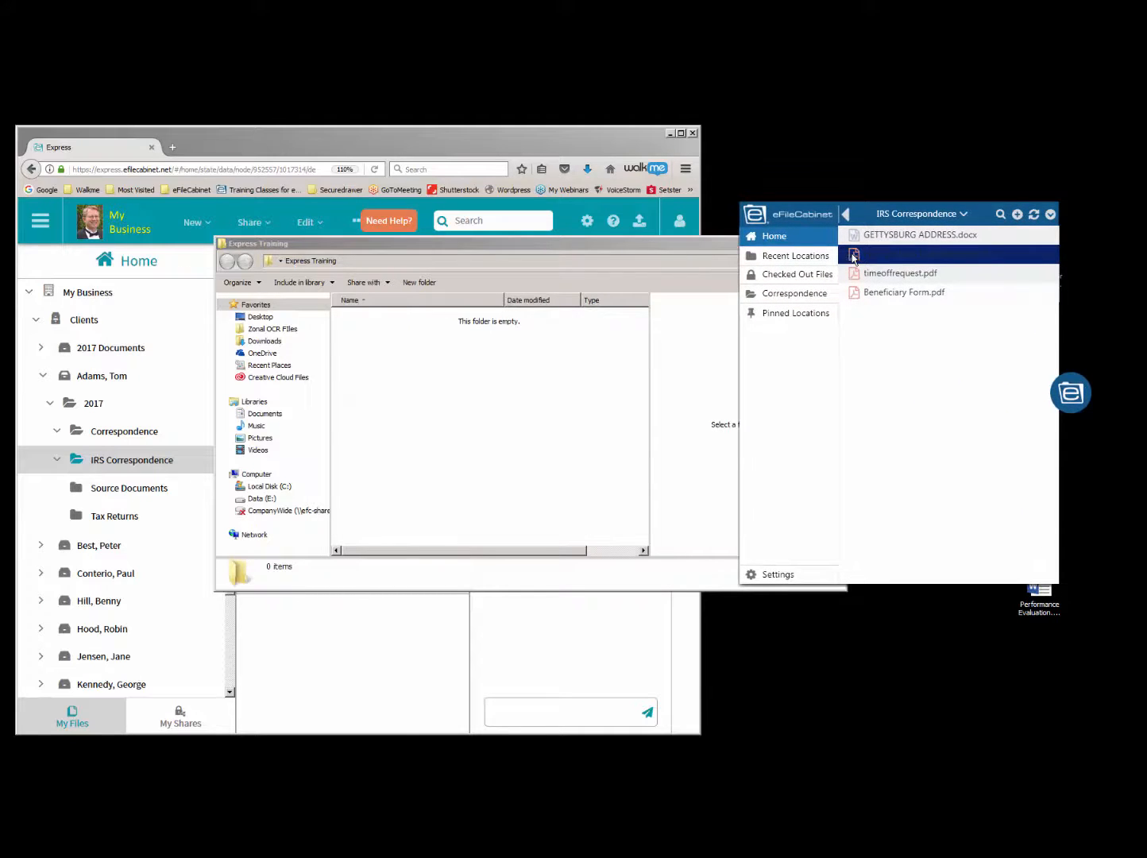
pyautogui.moveTo(778, 259); pyautogui.dragTo(488, 366)
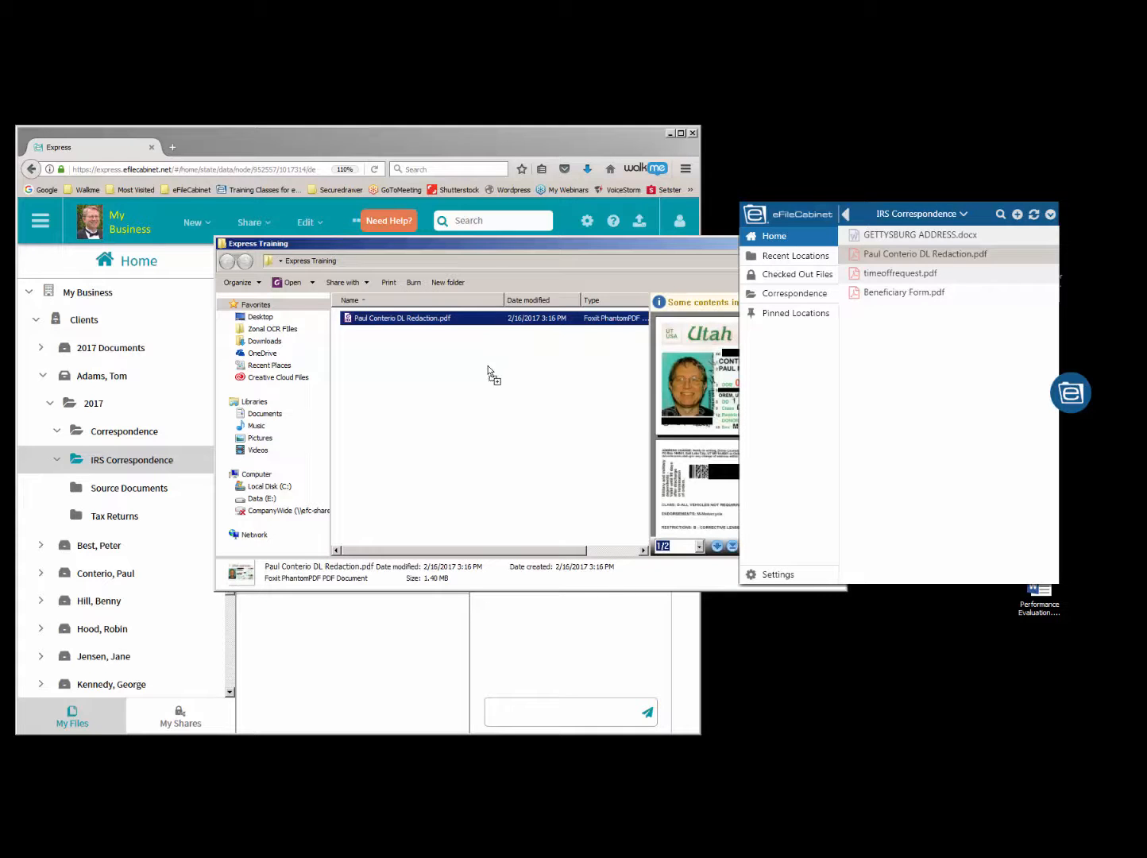
# - Close the desktop's Express Training folder window and move the widget back over the browser's comments area
pyautogui.moveTo(975, 218); pyautogui.dragTo(309, 295)
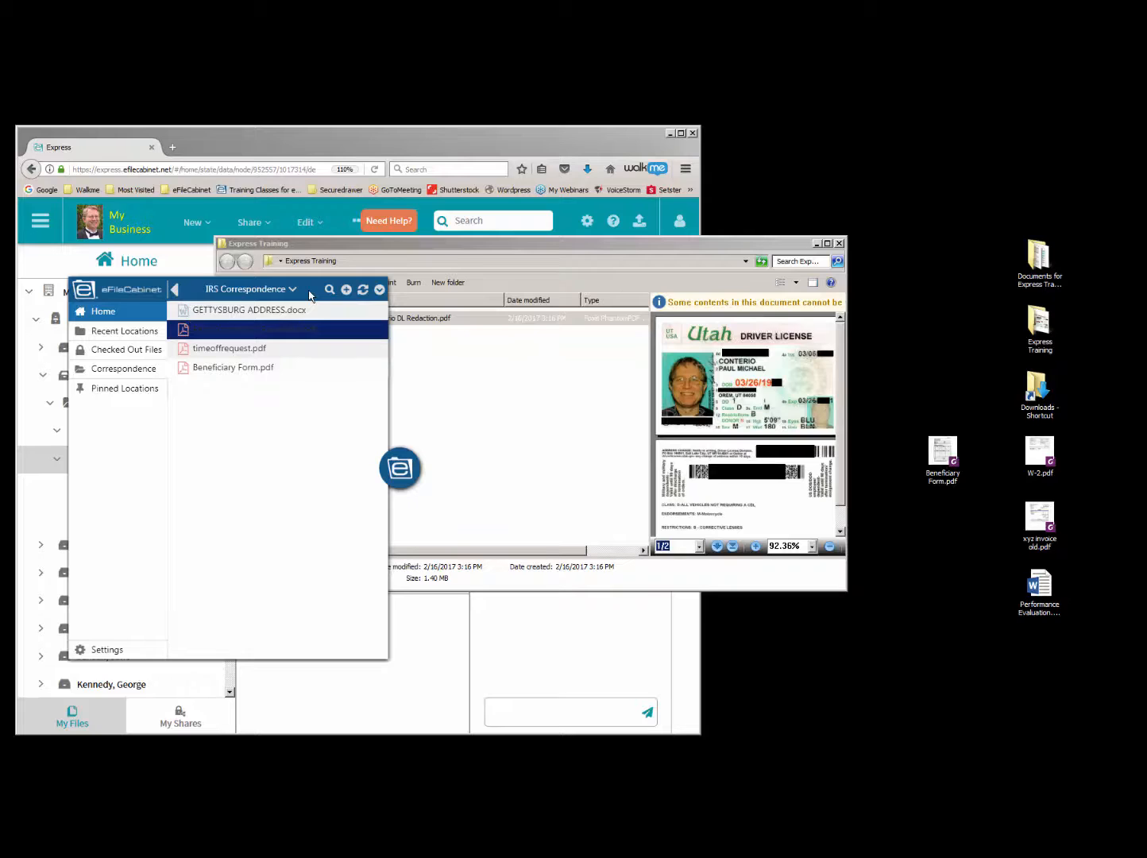
pyautogui.click(839, 244)
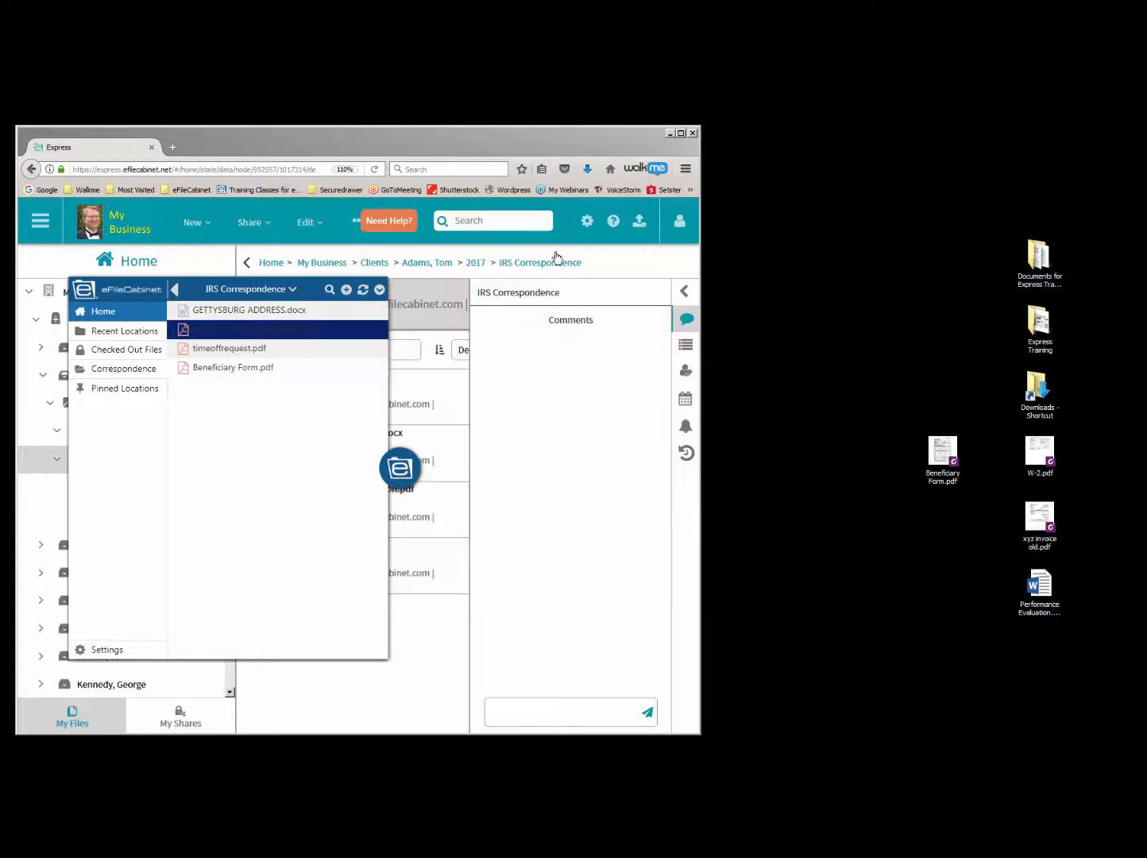
pyautogui.moveTo(250, 289); pyautogui.dragTo(783, 198)
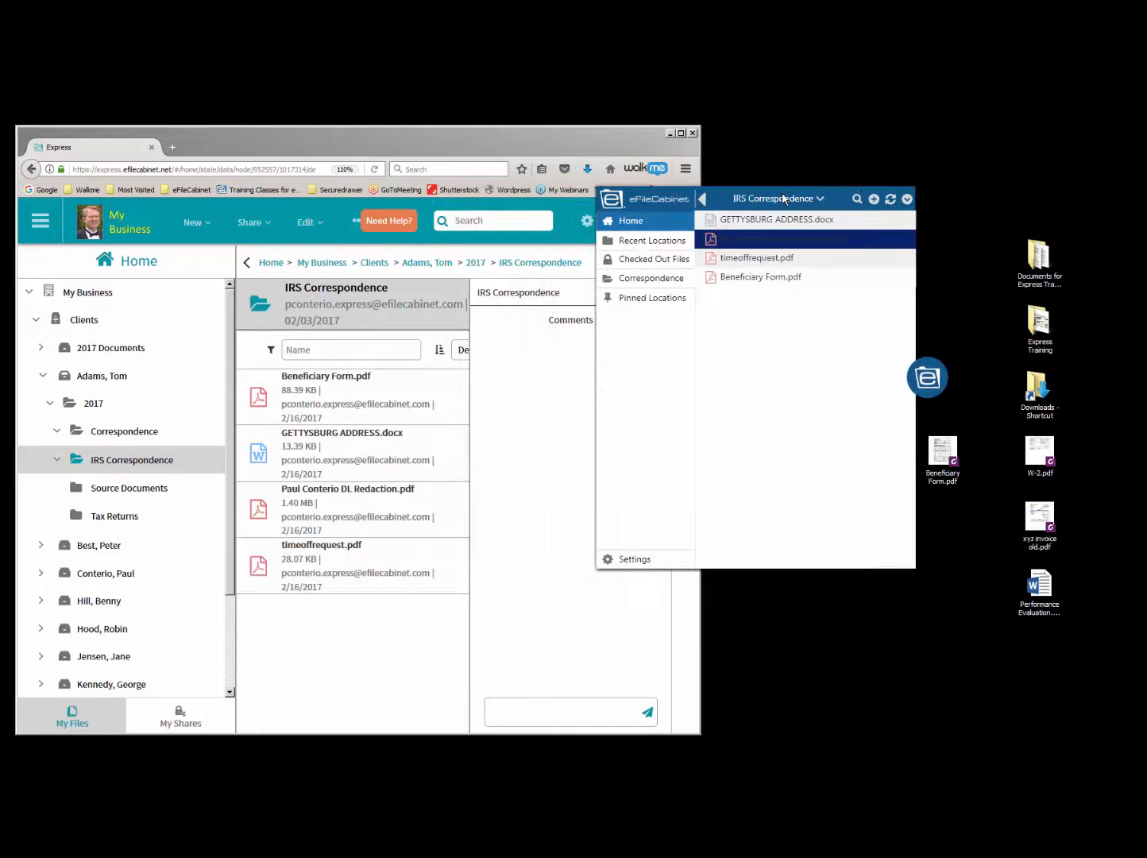
# - Create a subfolder named Test in the desktop's Documents for Express Training folder and move timeoffrequest.pdf into it
pyautogui.doubleClick(1039, 262)
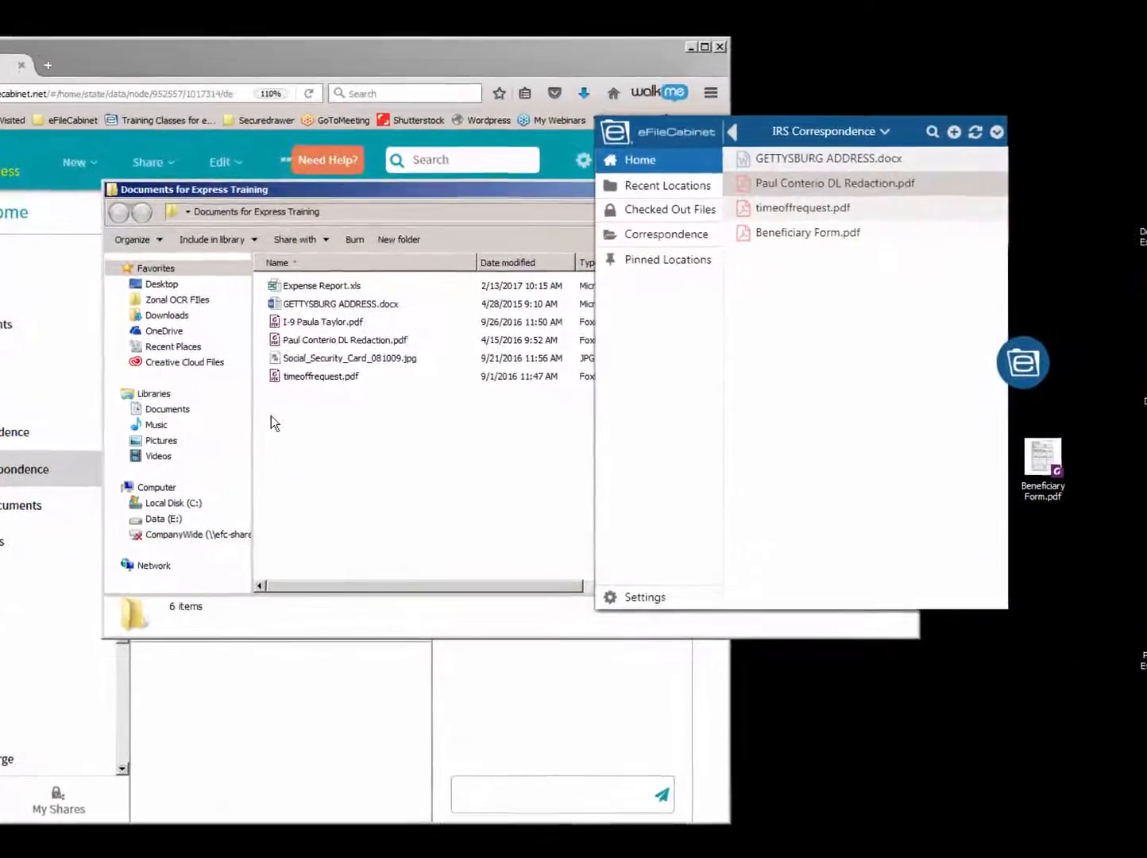
pyautogui.rightClick(315, 429)
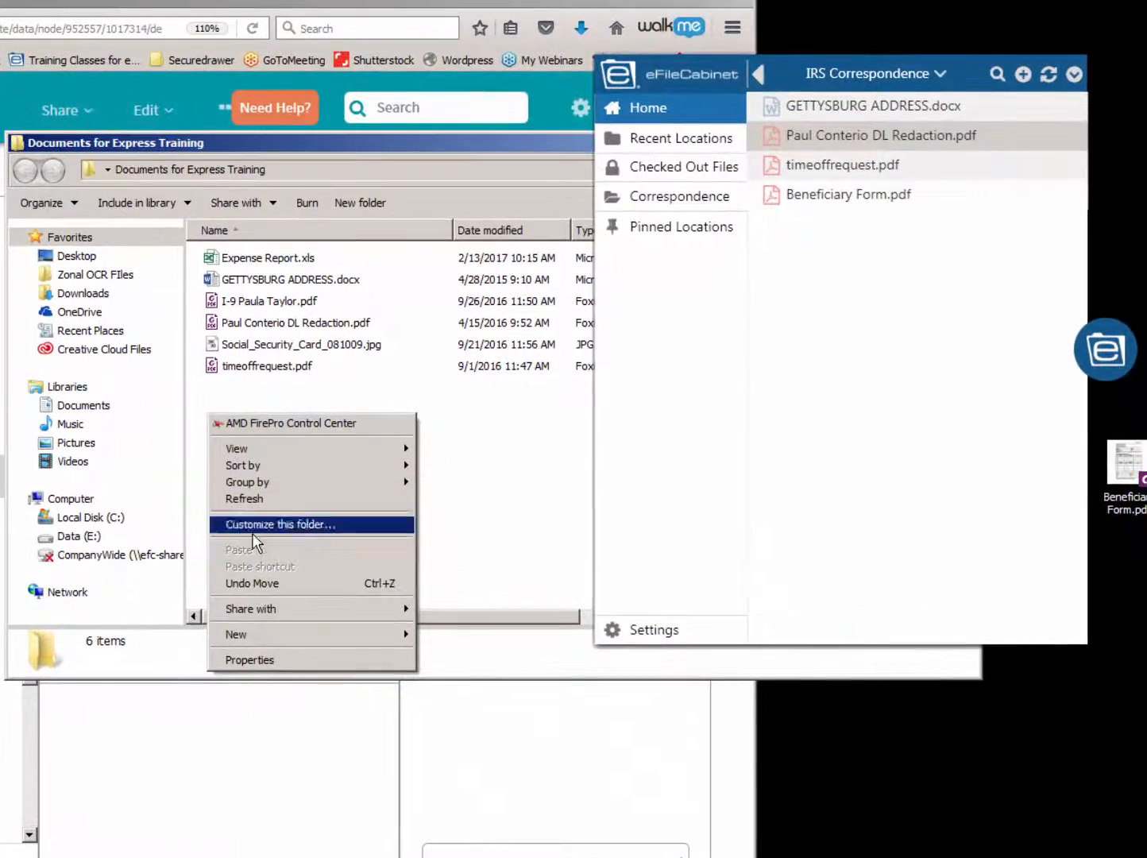
pyautogui.moveTo(276, 635)
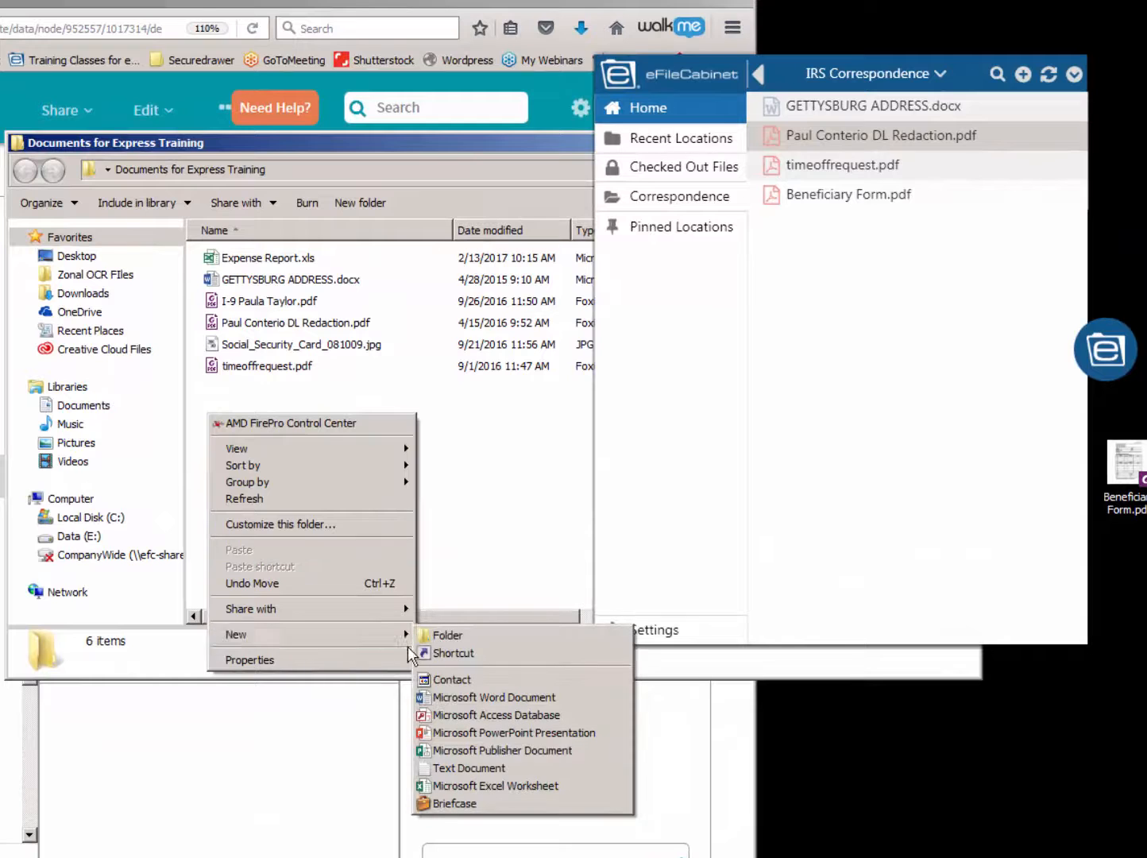
pyautogui.click(445, 635)
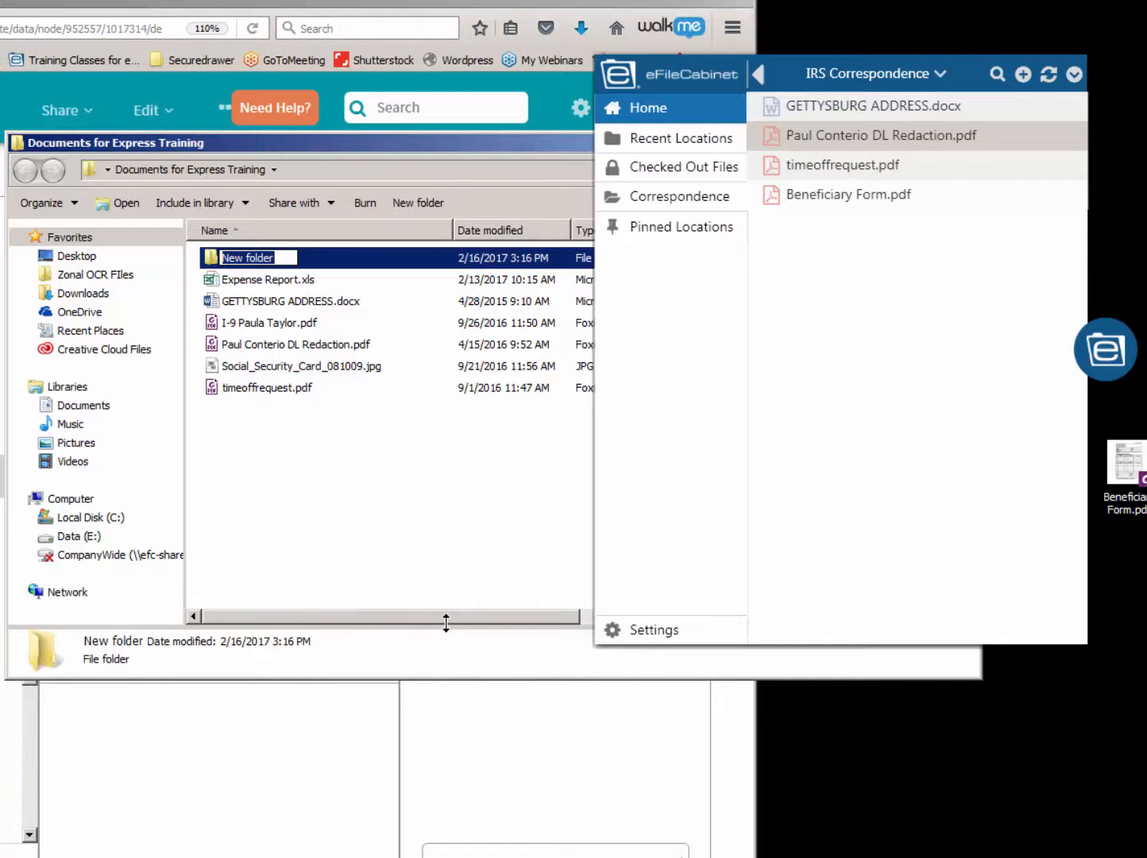
pyautogui.write('Tes')
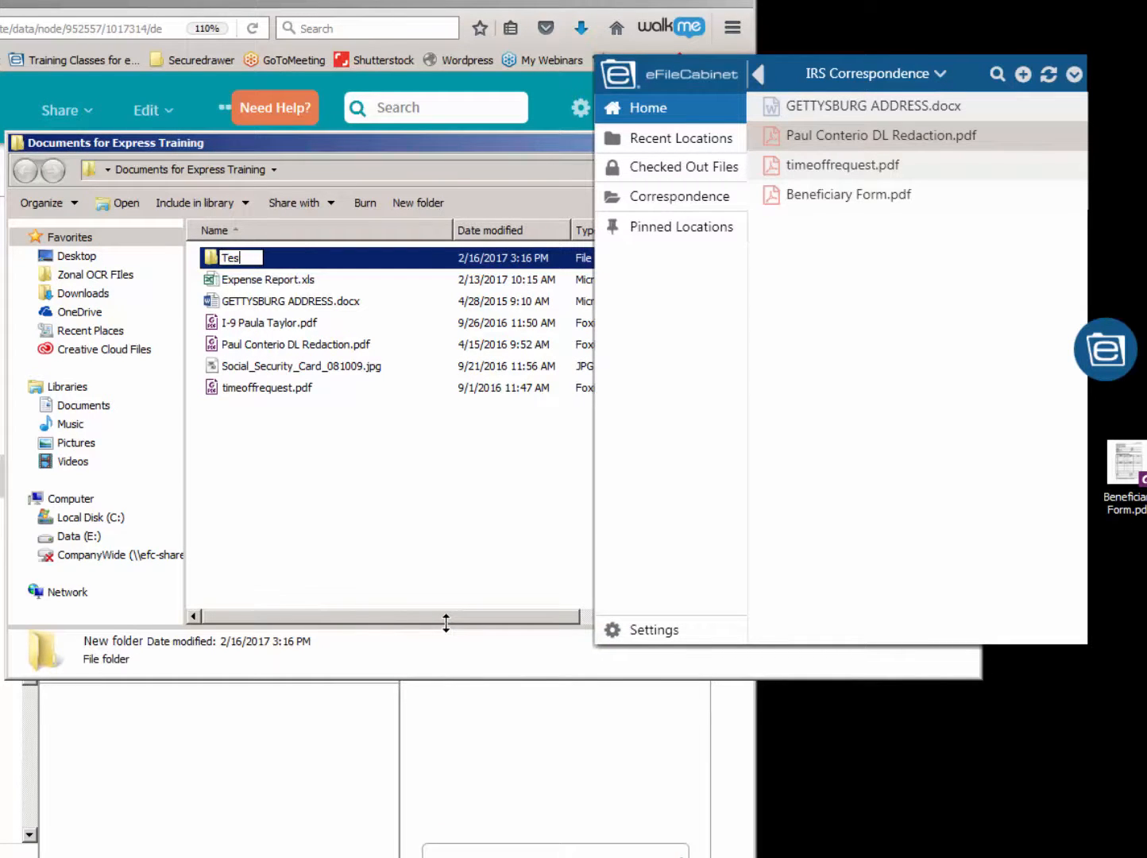
pyautogui.write('t')
pyautogui.click(414, 540)
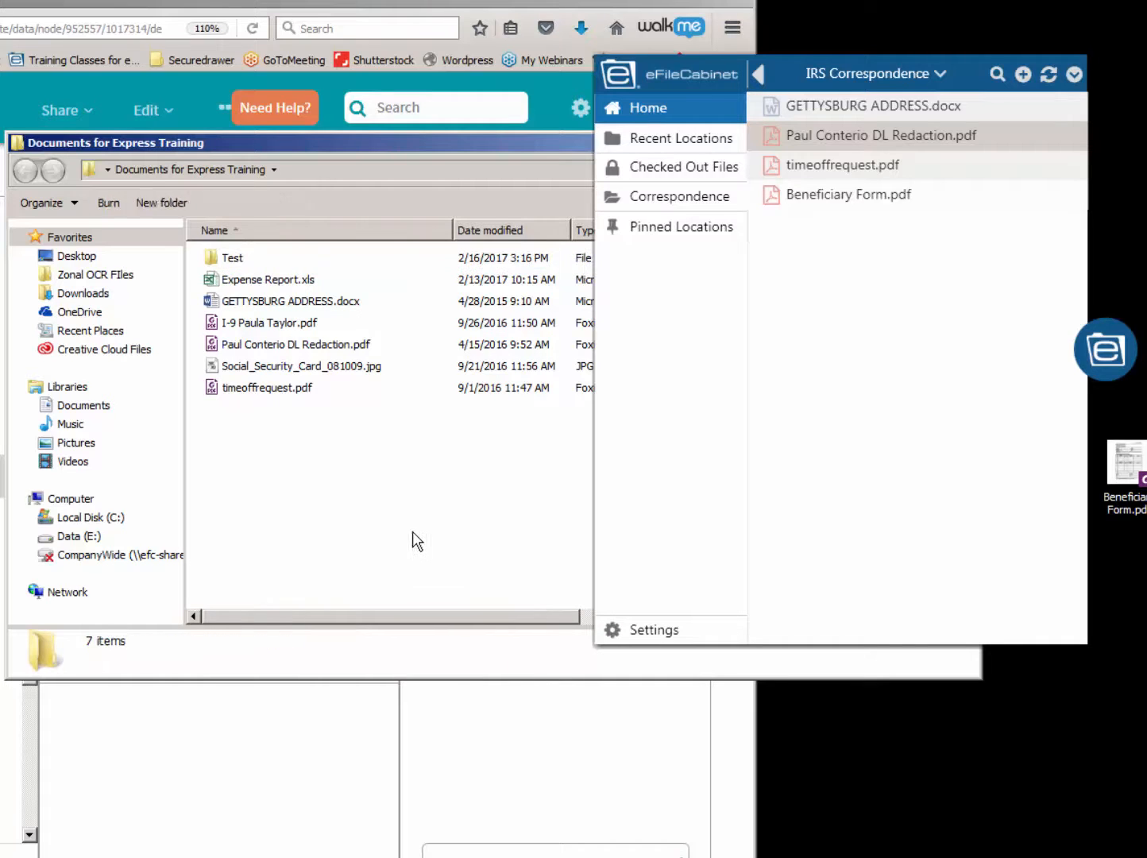
pyautogui.moveTo(221, 389); pyautogui.dragTo(208, 258)
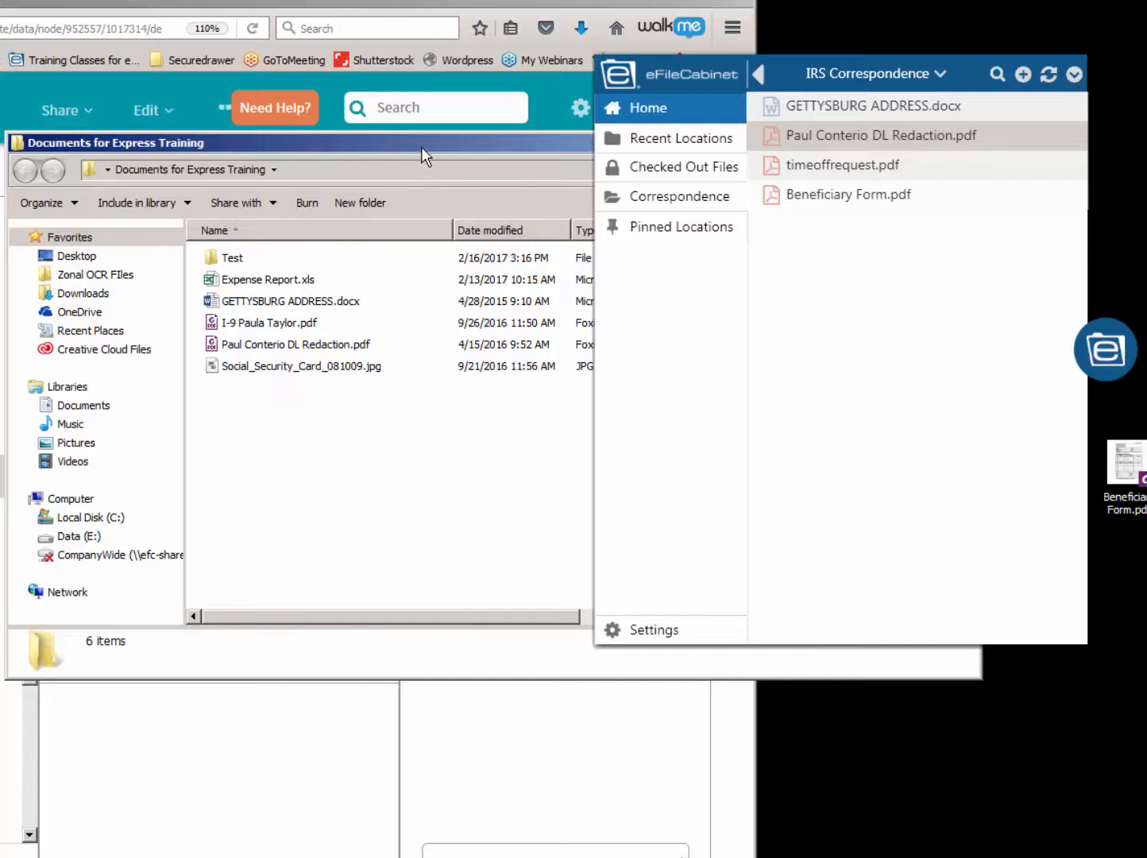
# - Go up to the client's 2017 folder in the widget and add the desktop's Documents for Express Training folder to it
pyautogui.click(1103, 361)
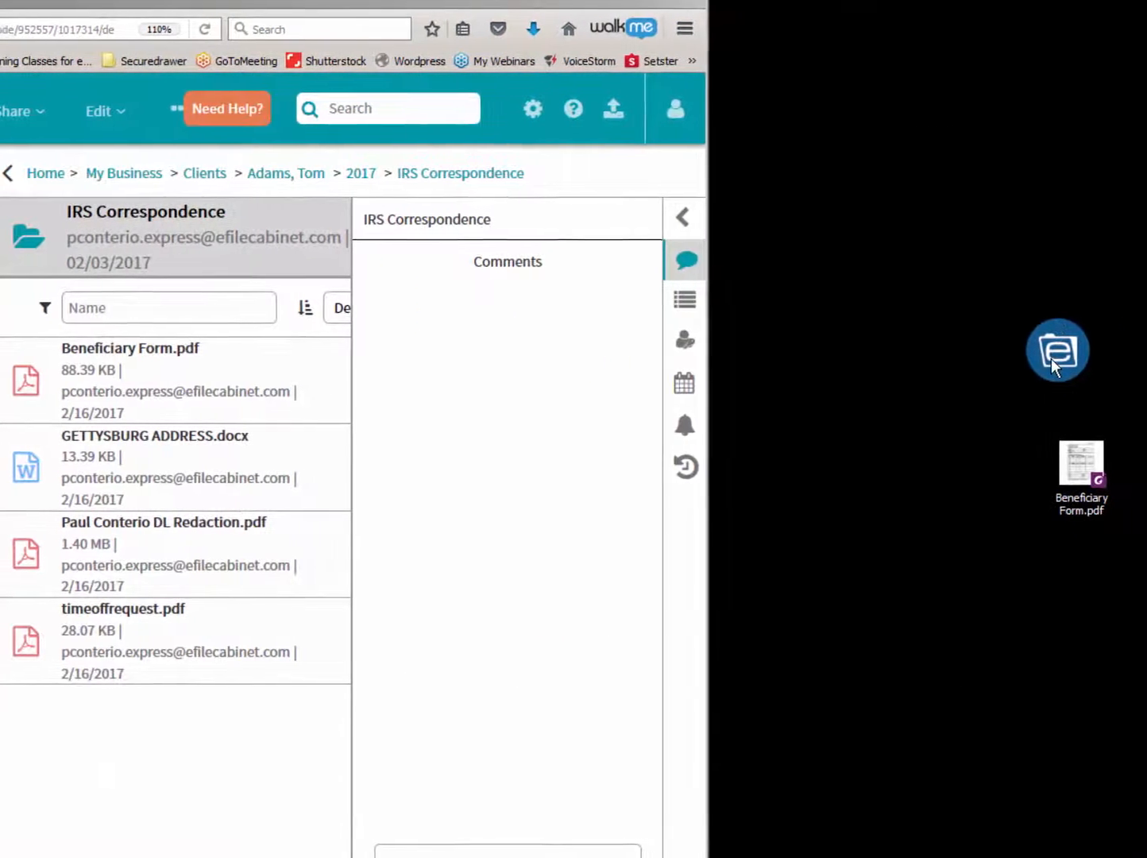
pyautogui.click(1096, 359)
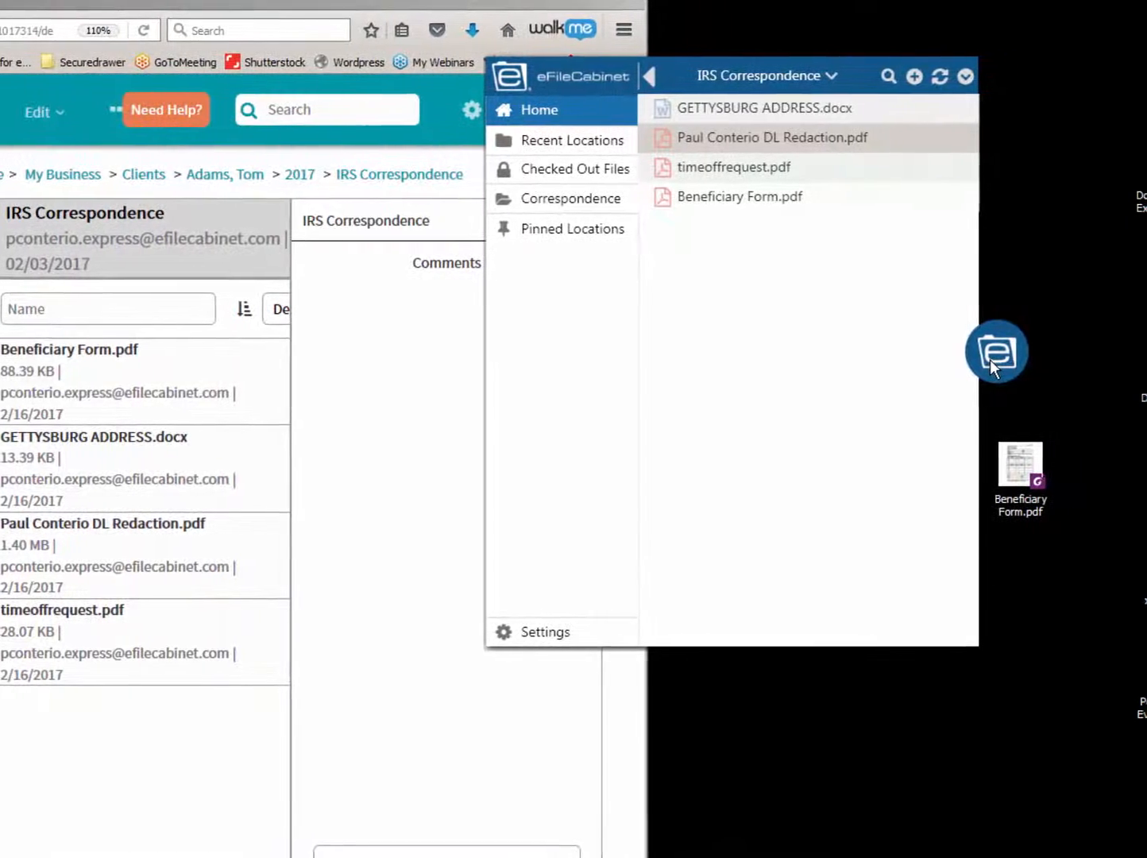
pyautogui.click(635, 77)
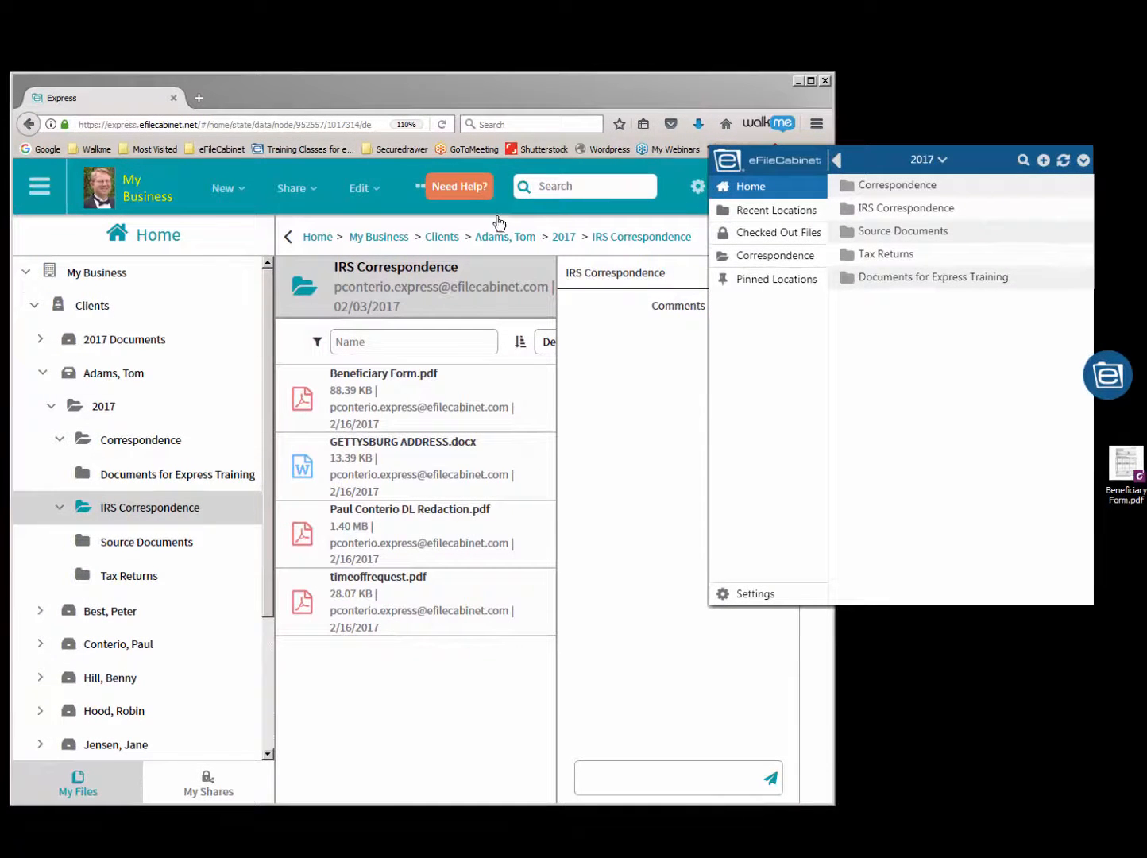
# - Refresh the browser and review the uploaded Documents for Express Training folder and its Test subfolder, with the widget moved aside and the window widened
pyautogui.click(442, 125)
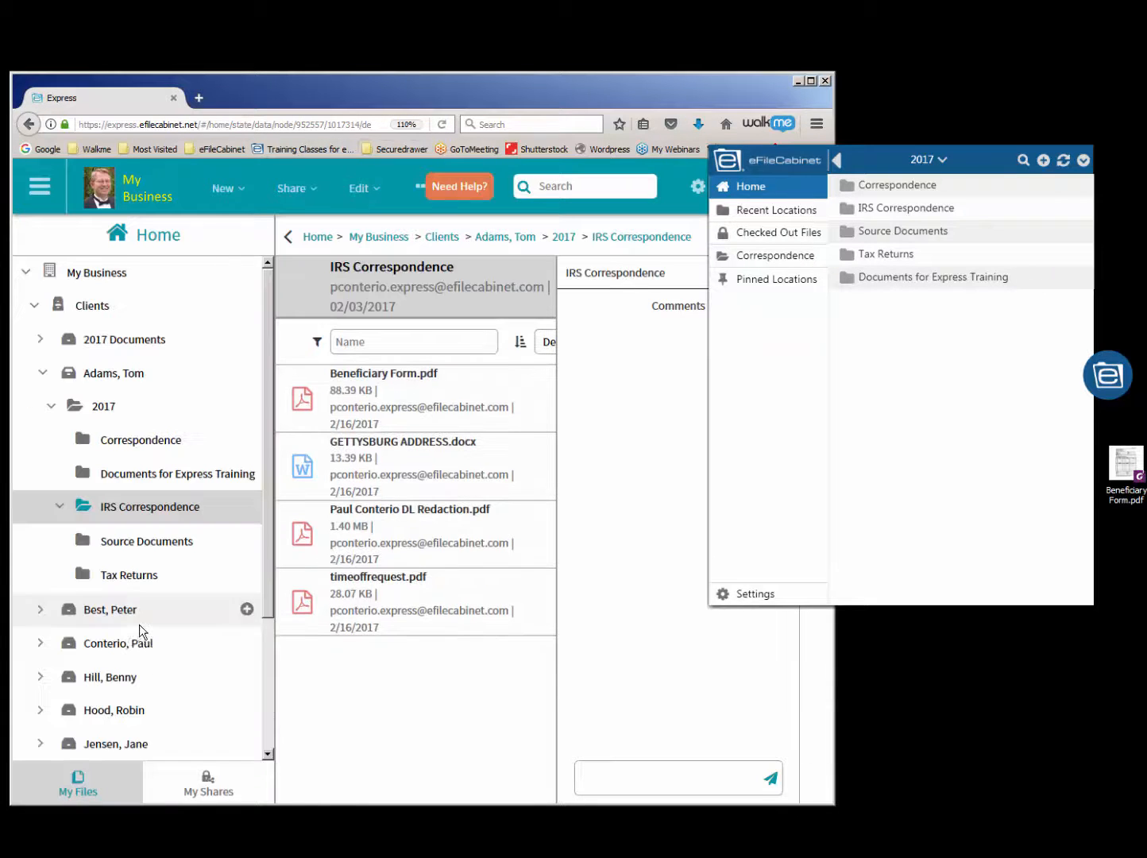
pyautogui.click(112, 474)
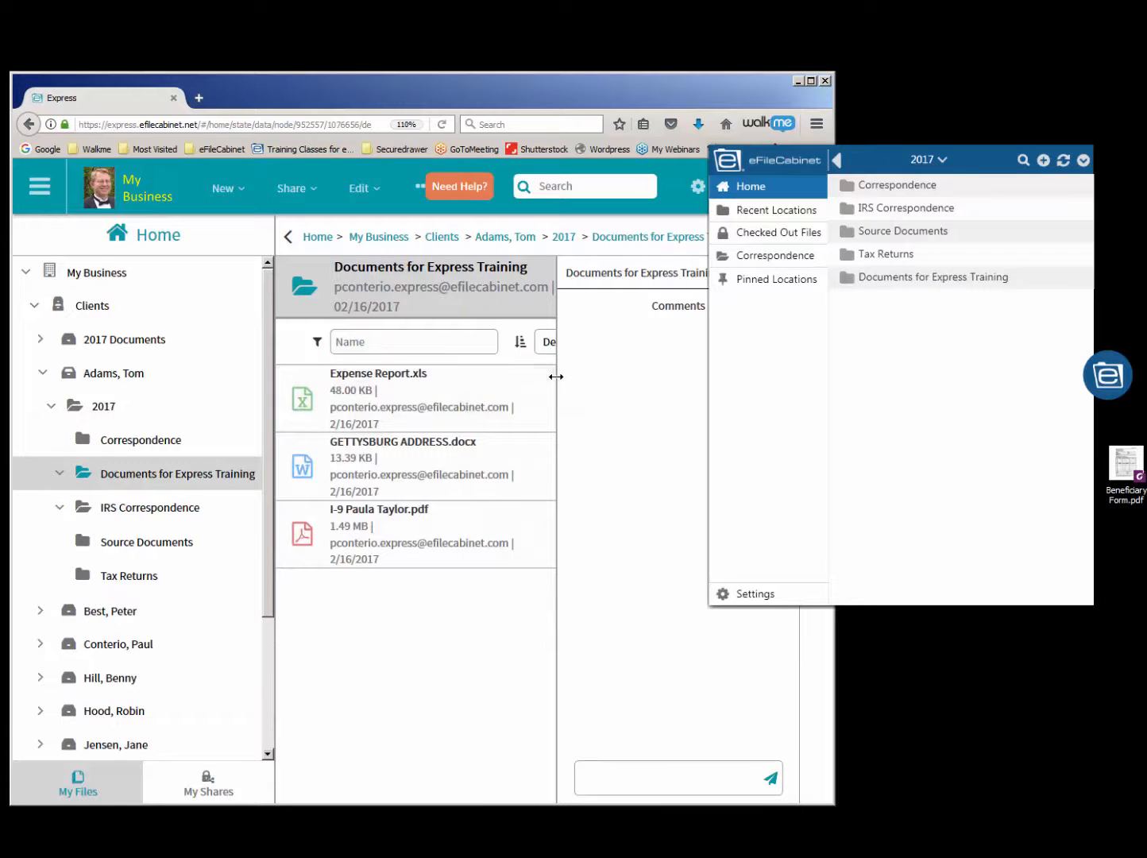
pyautogui.click(1109, 376)
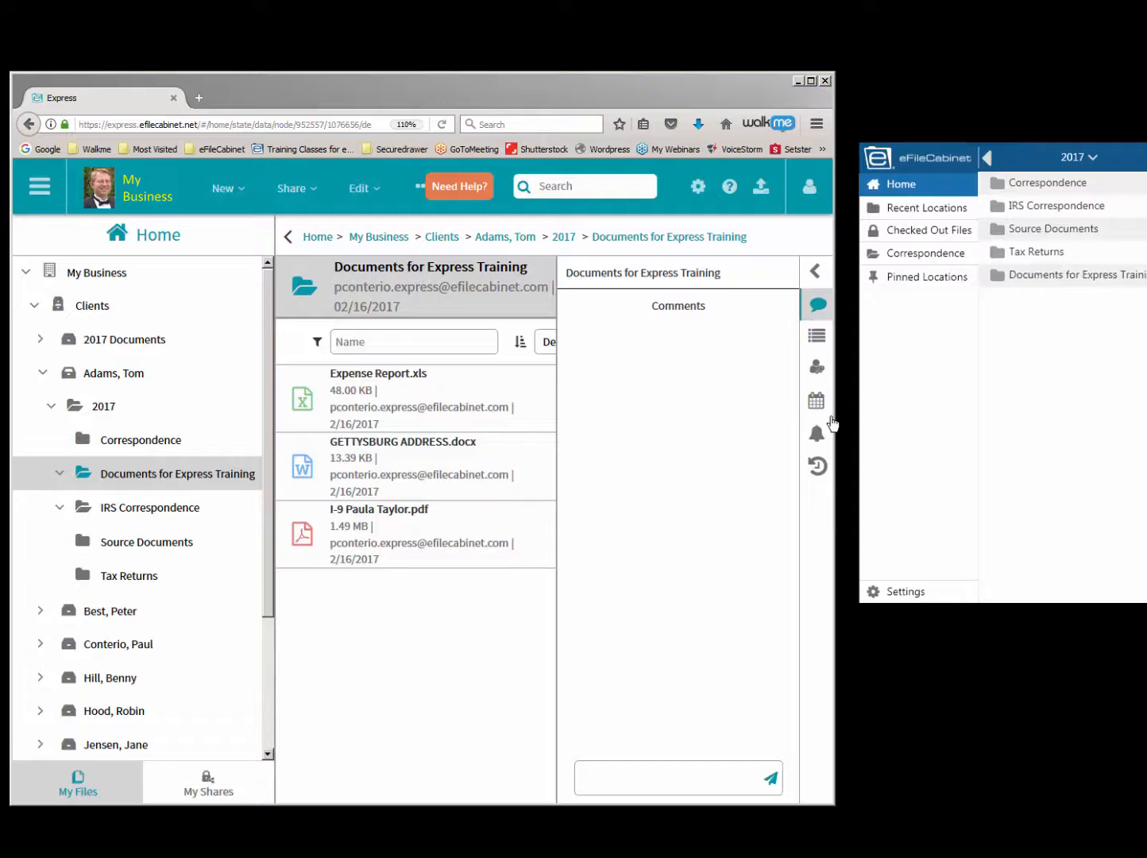
pyautogui.moveTo(835, 416); pyautogui.dragTo(1019, 414)
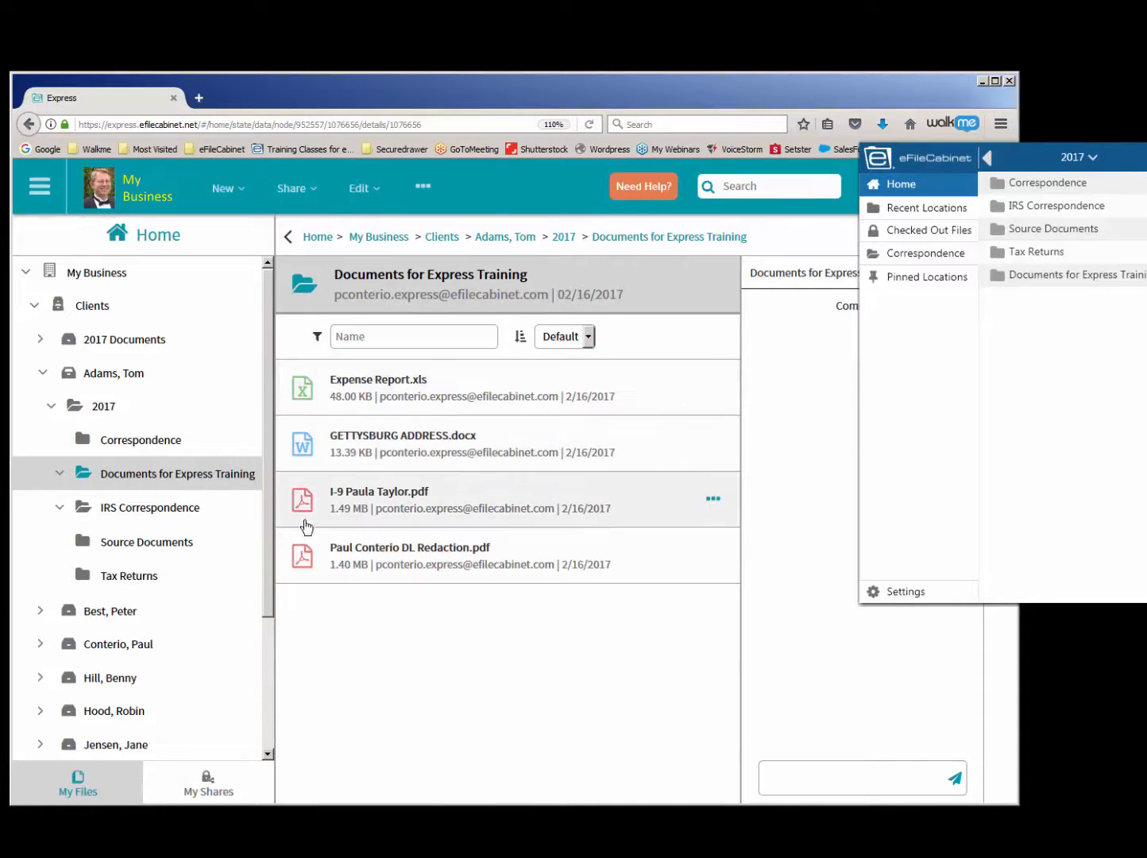
pyautogui.click(589, 124)
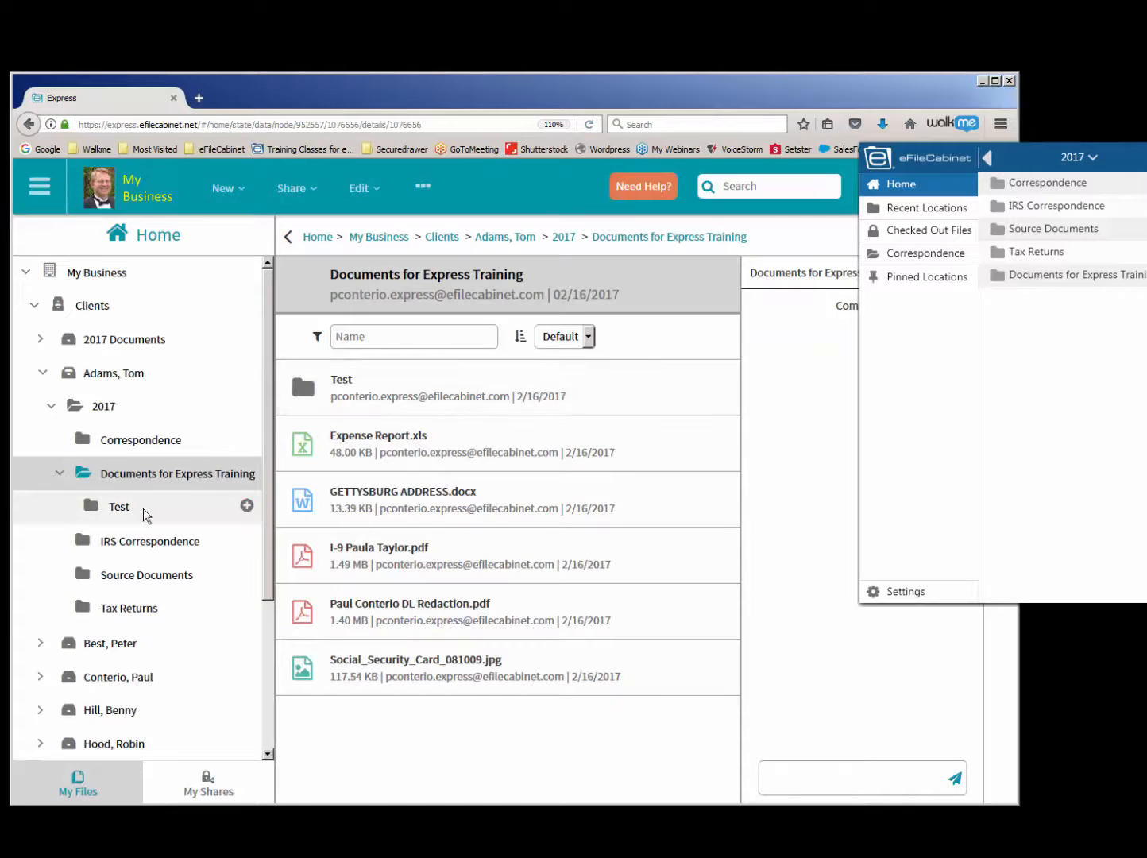
pyautogui.click(96, 511)
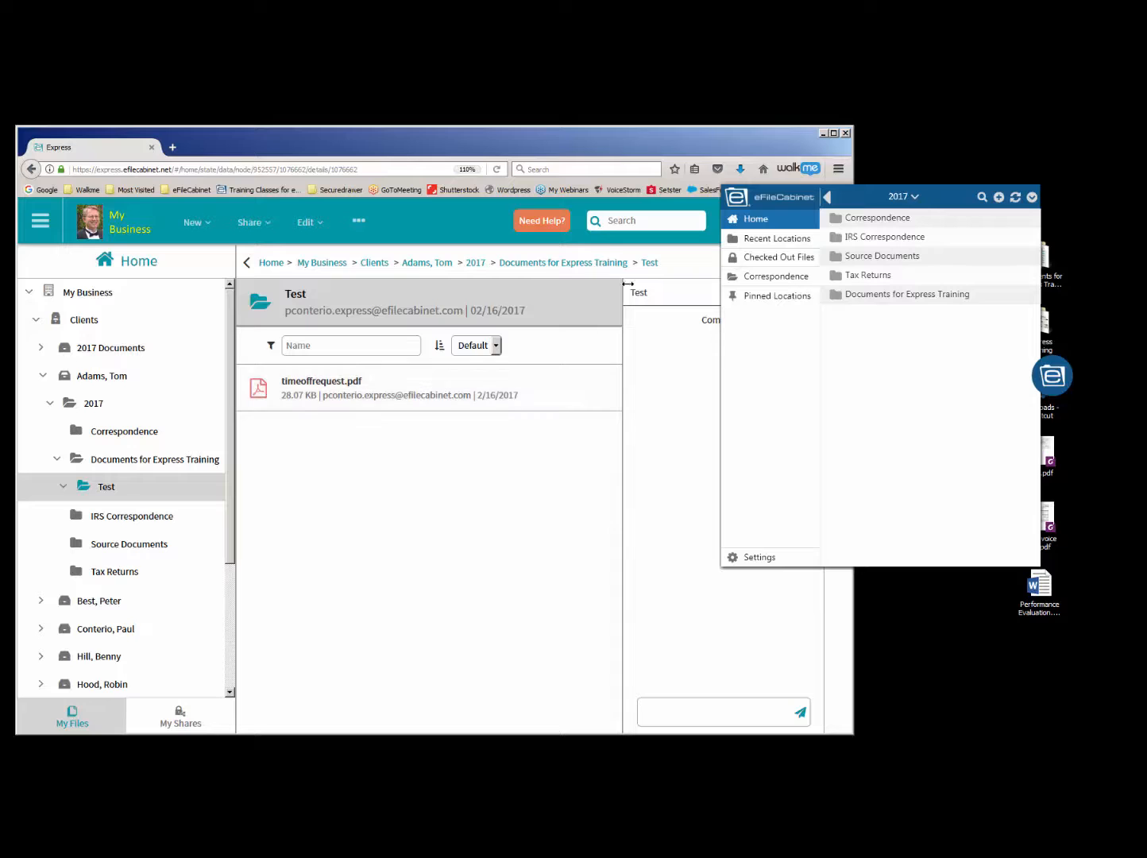
# - Check the contents of Documents for Express Training and its Test subfolder in the widget, then return to the 2017 folder
pyautogui.moveTo(955, 210); pyautogui.dragTo(578, 258)
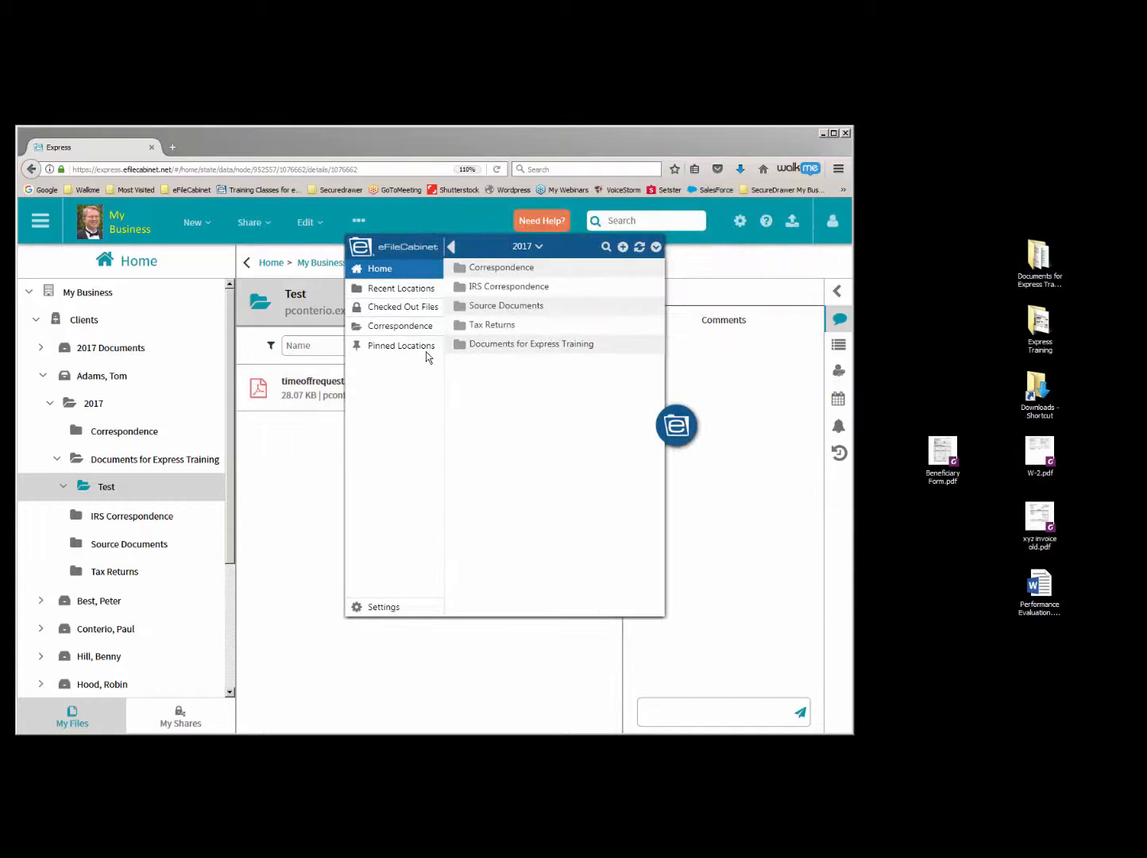
pyautogui.click(459, 345)
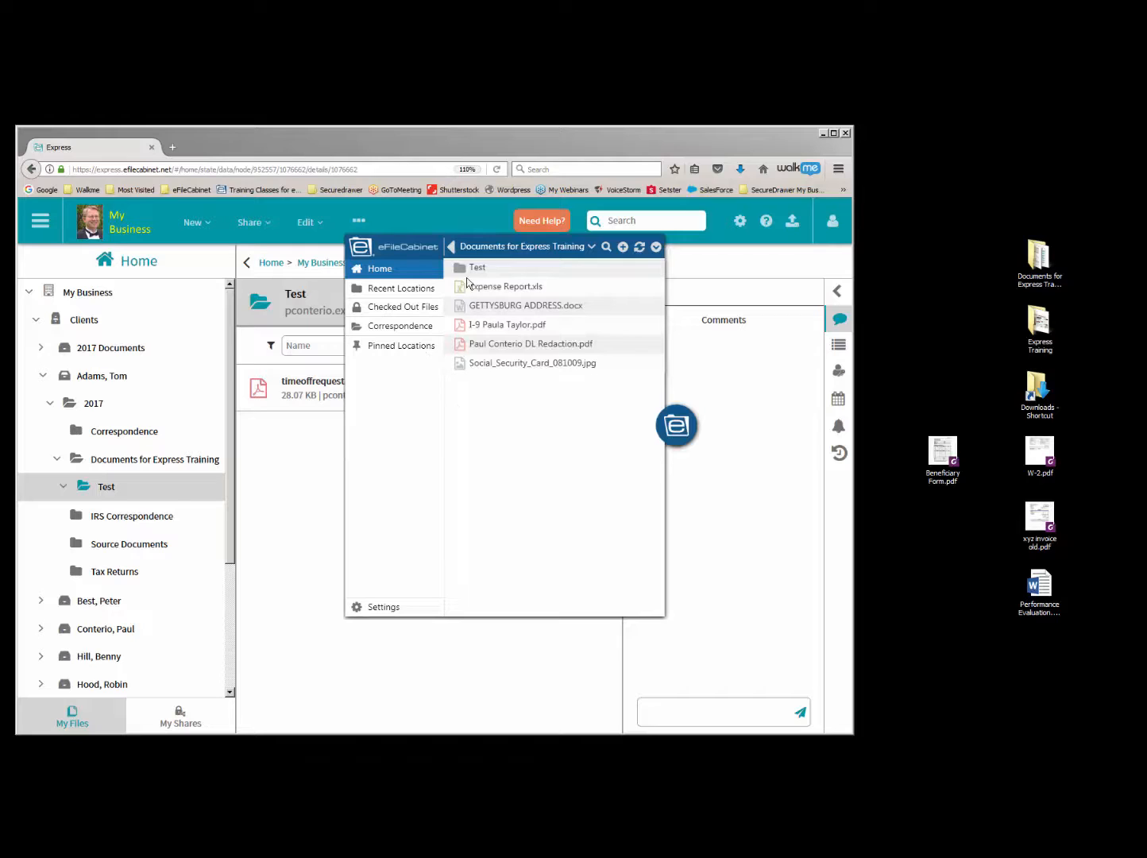
pyautogui.click(461, 268)
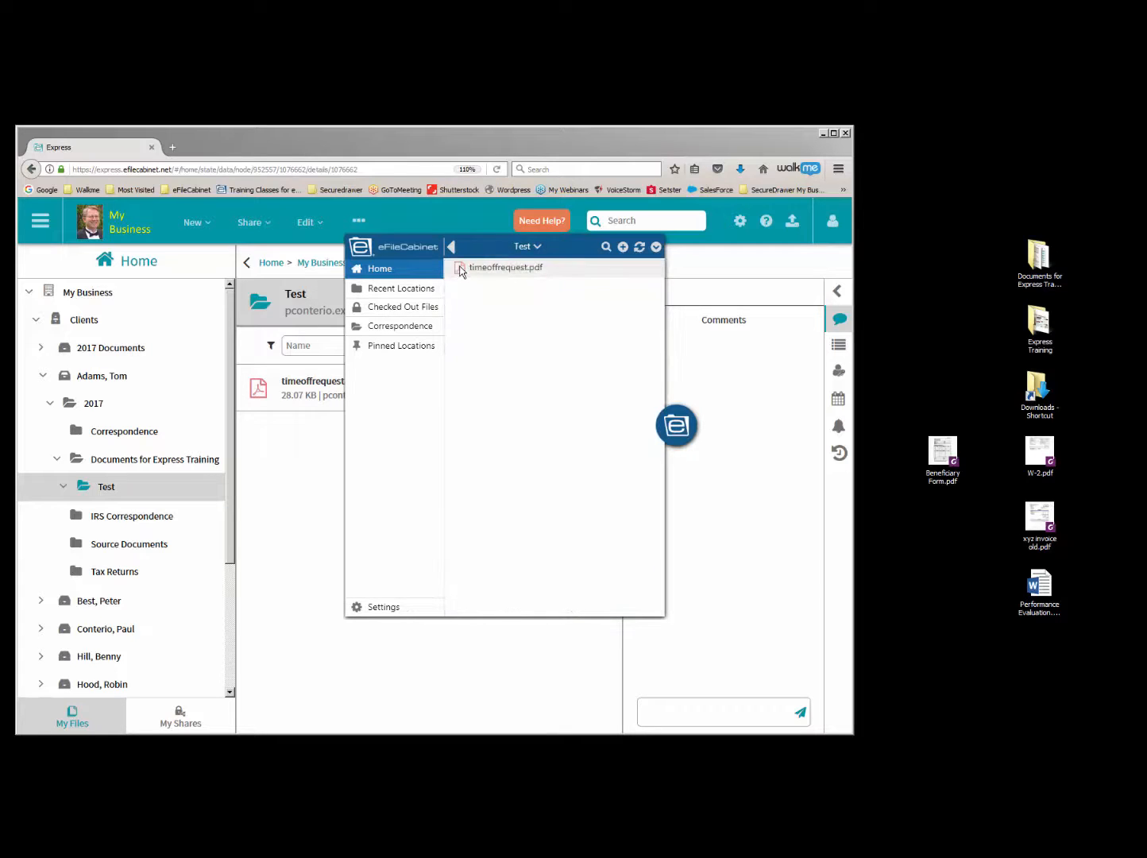
pyautogui.click(454, 249)
pyautogui.click(453, 249)
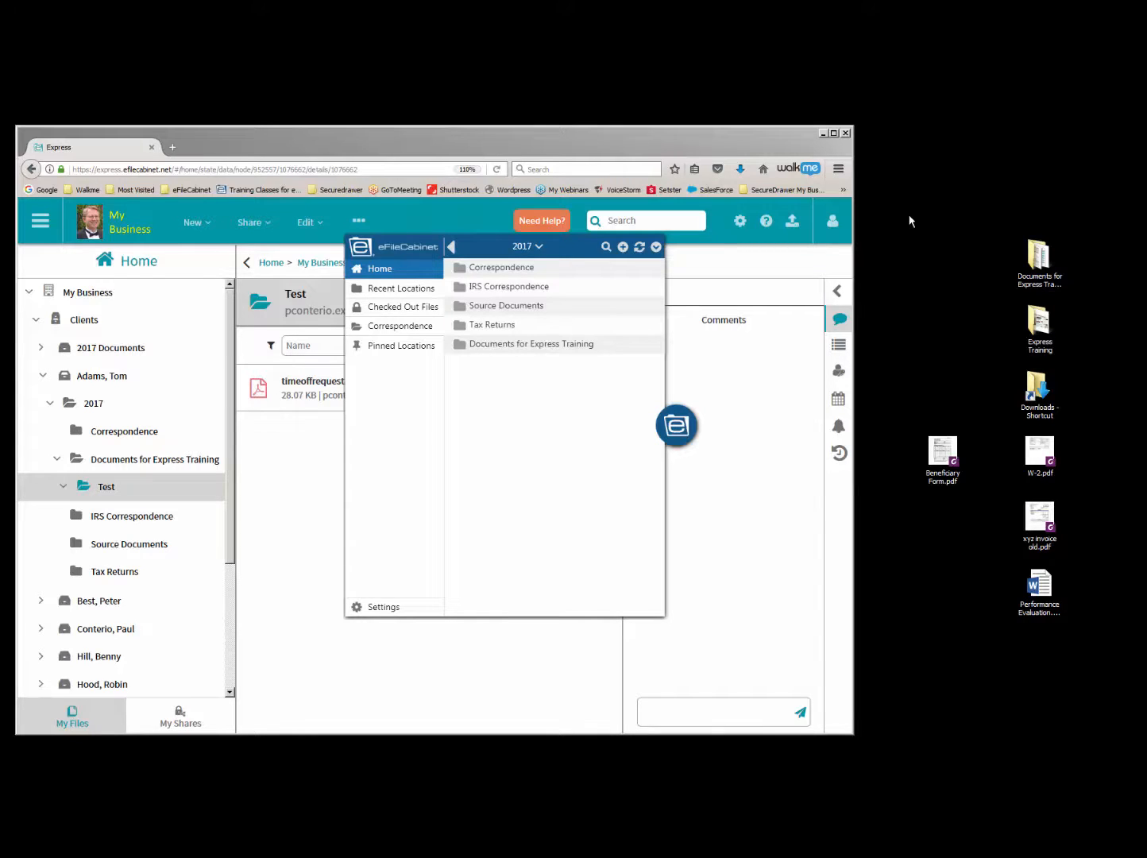
# - Collapse the widget, widen the browser window, and delete timeoffrequest.pdf from the uploaded Test folder
pyautogui.moveTo(676, 424); pyautogui.dragTo(919, 391)
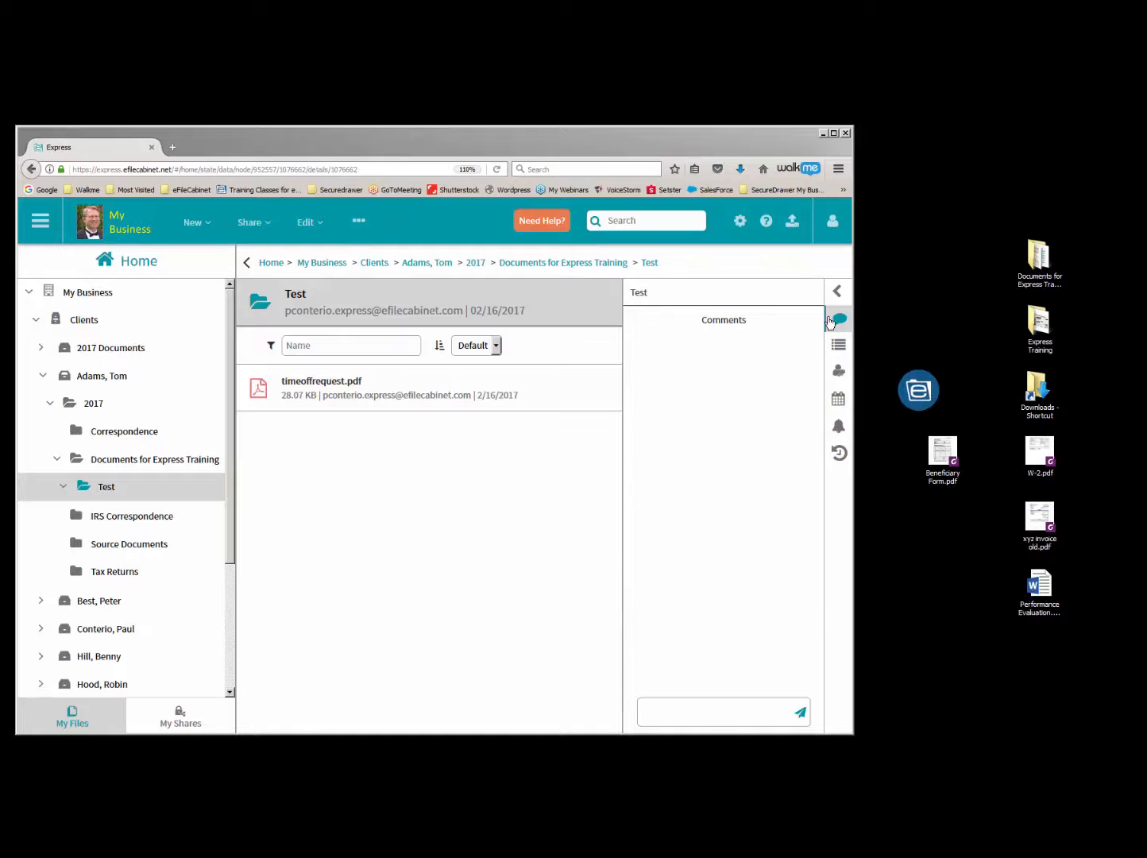
pyautogui.moveTo(853, 264); pyautogui.dragTo(1134, 277)
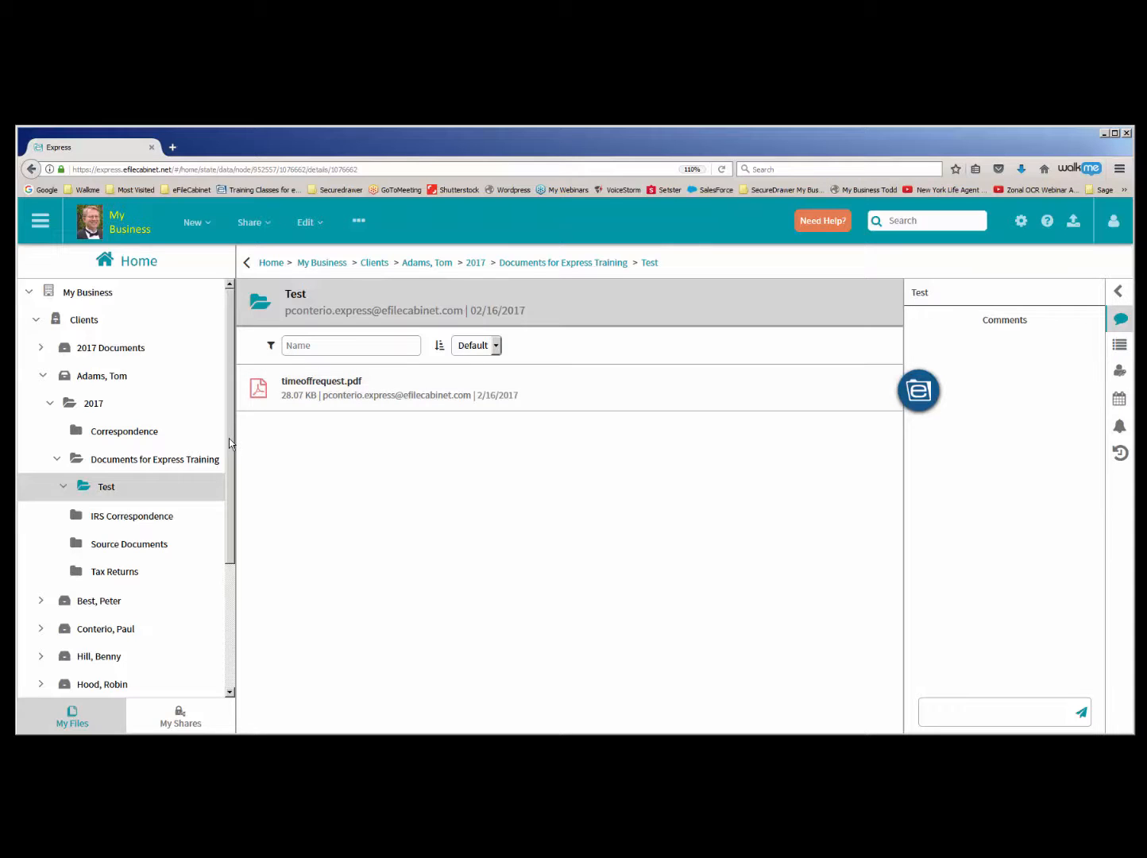
pyautogui.moveTo(230, 442); pyautogui.dragTo(229, 464)
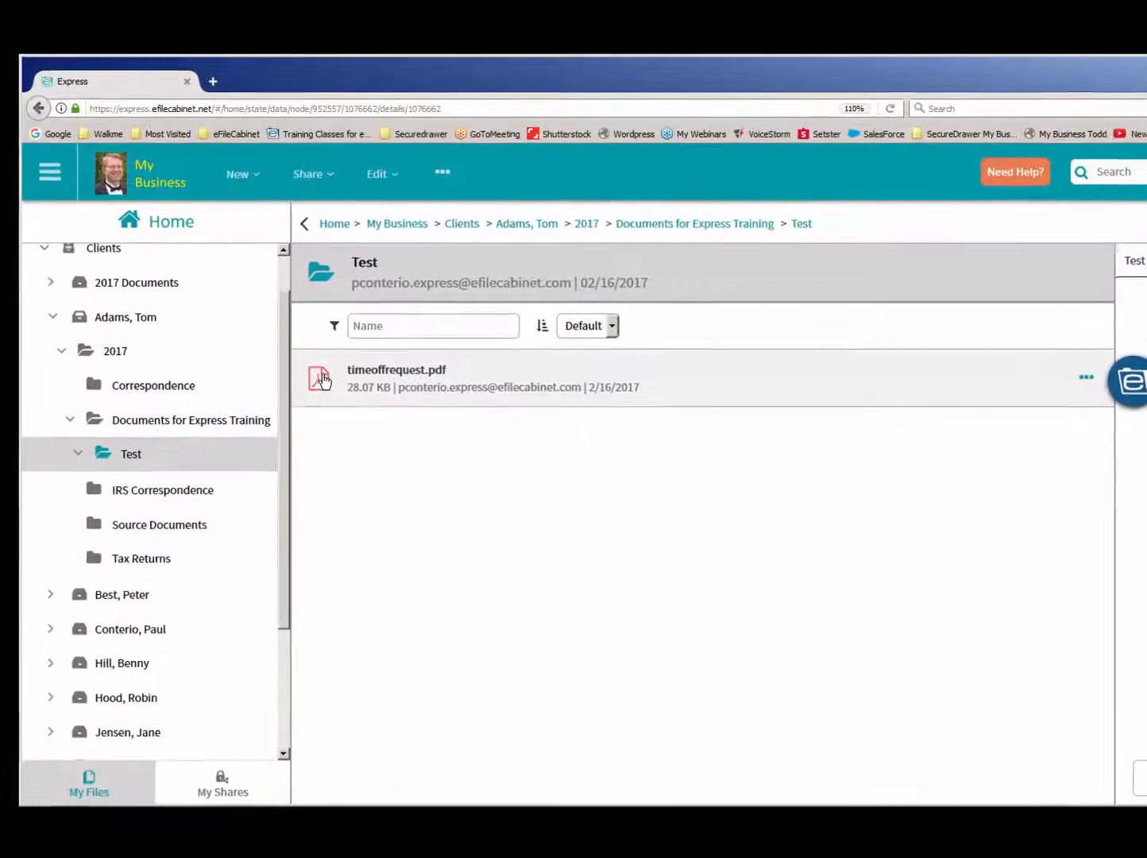
pyautogui.rightClick(324, 380)
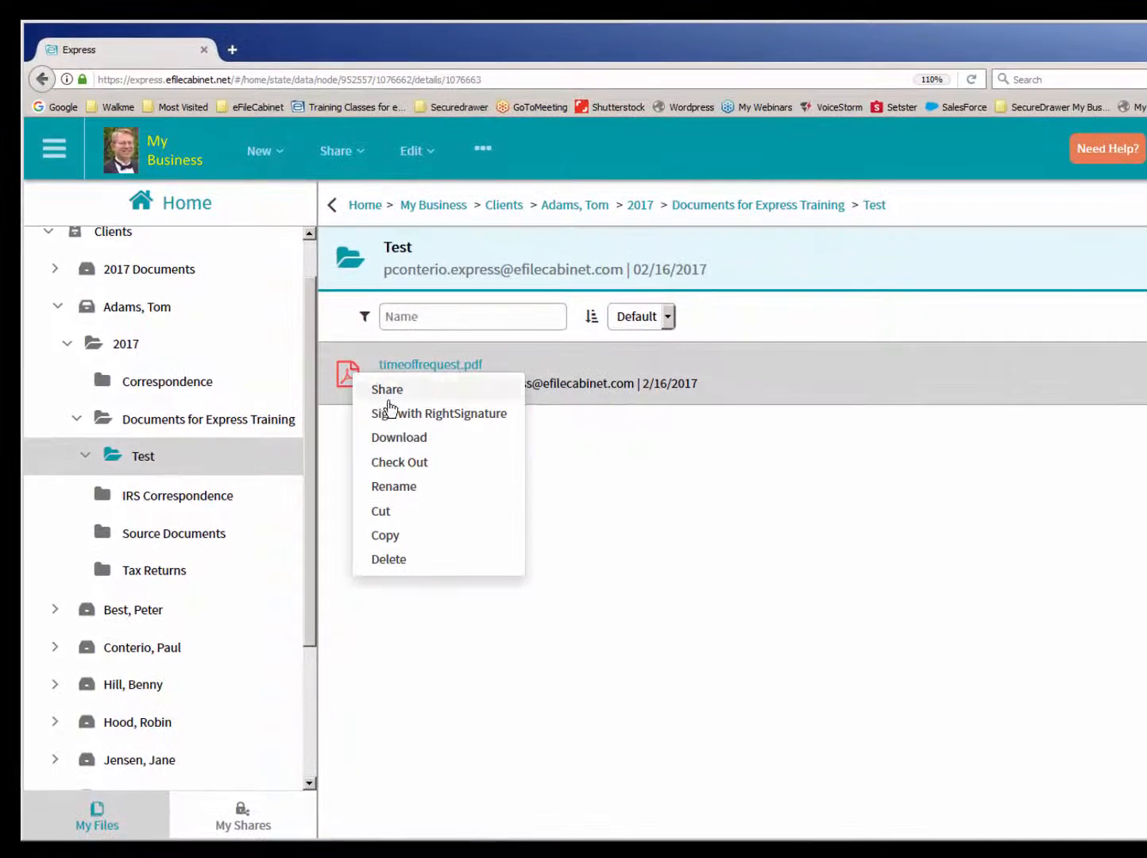
pyautogui.click(390, 559)
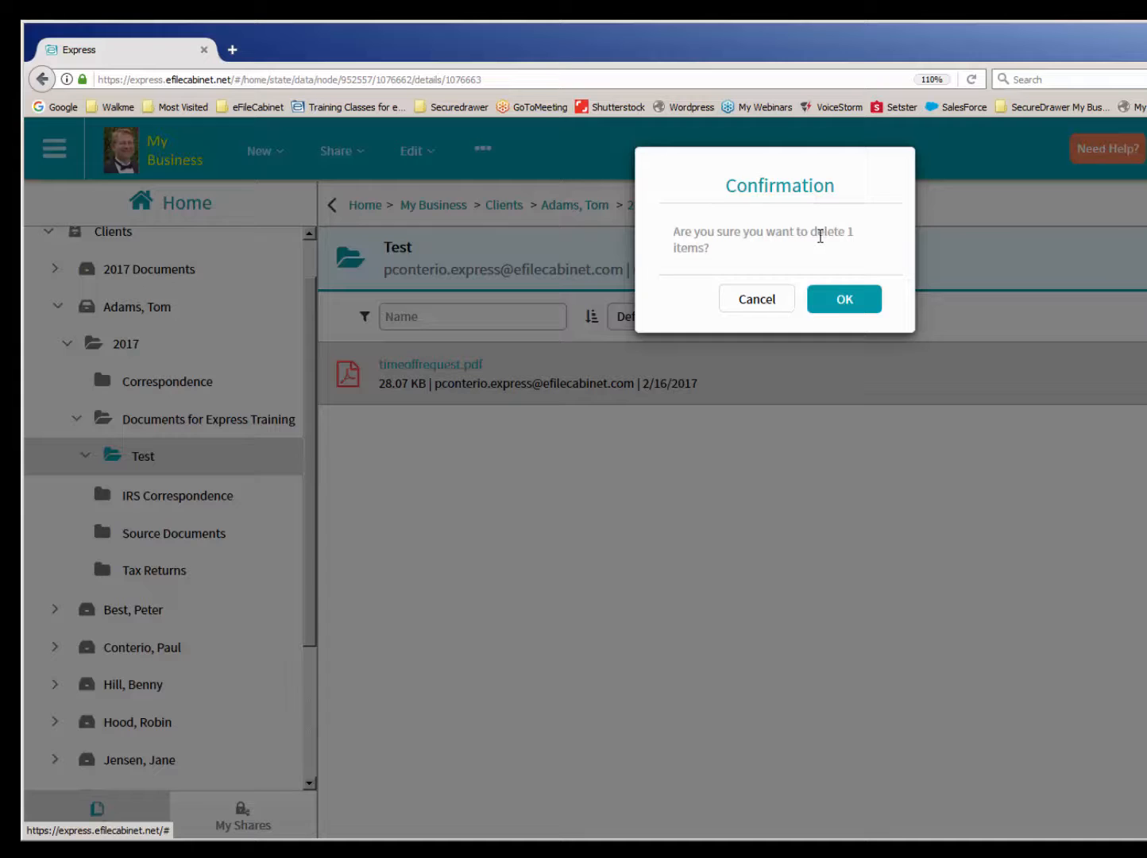
pyautogui.click(835, 298)
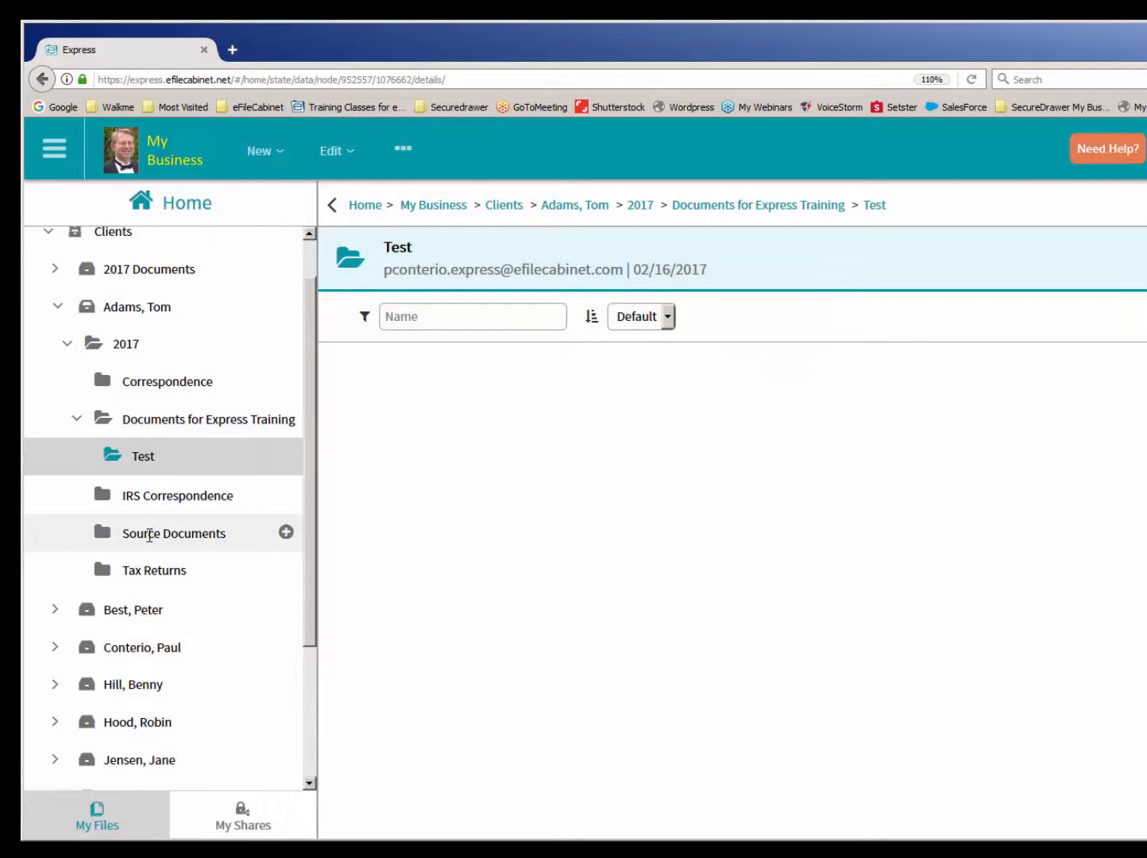
# - Delete the Tax Returns folder from the expanded client's 2017 folder
pyautogui.click(135, 572)
pyautogui.rightClick(136, 572)
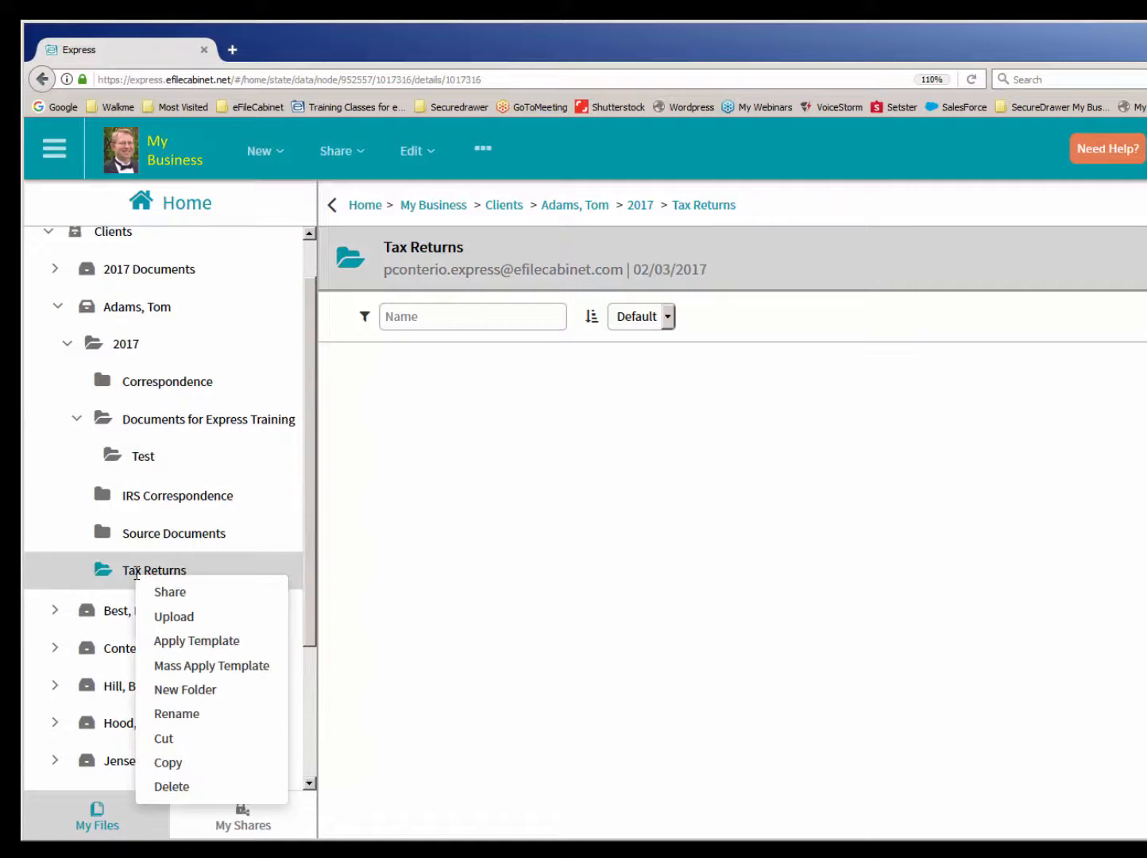
pyautogui.click(184, 792)
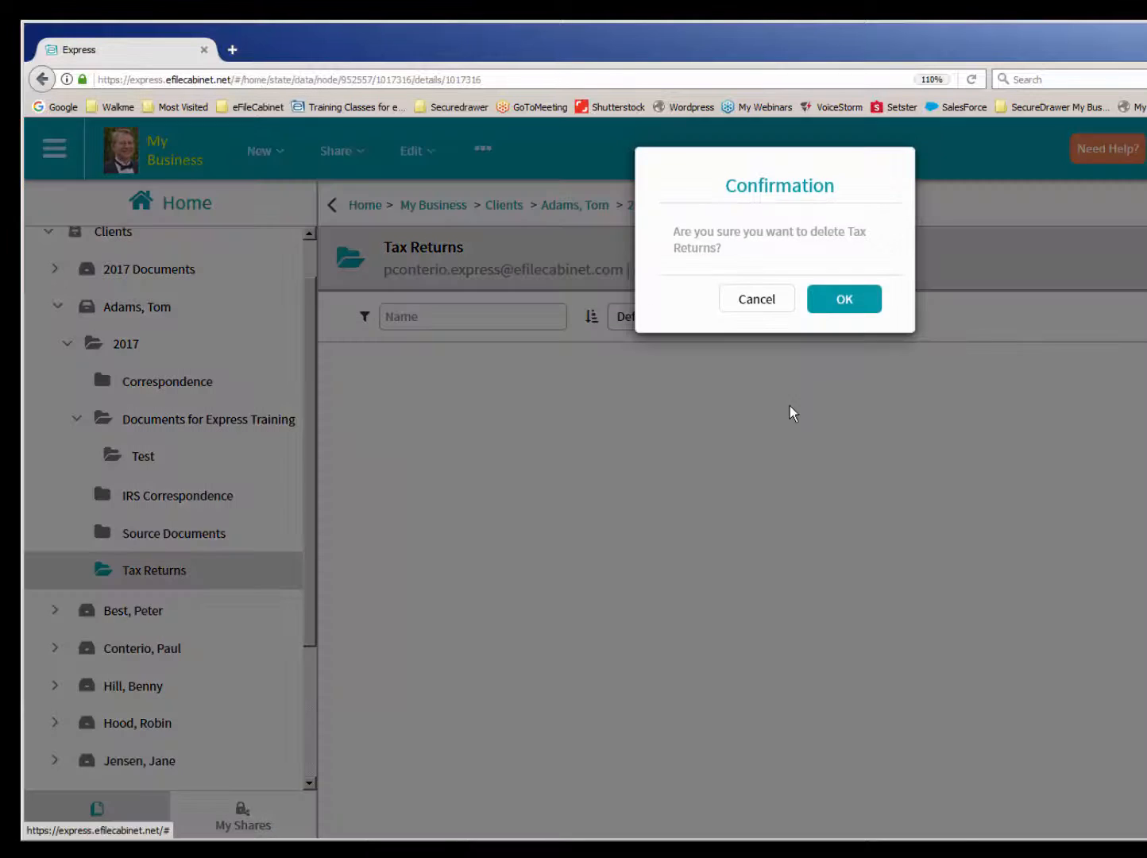
pyautogui.click(845, 300)
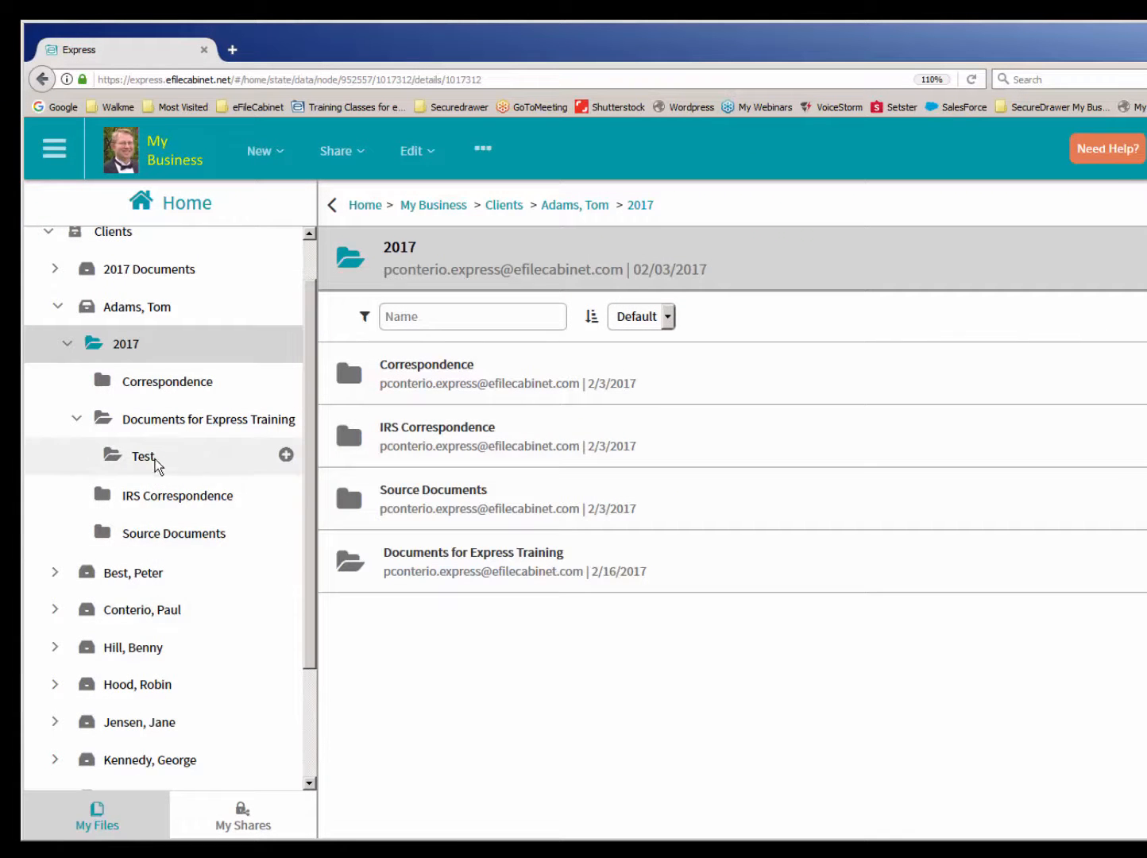
# - Delete the entire client drawer listed directly below the expanded client's 2017 folders
pyautogui.click(119, 572)
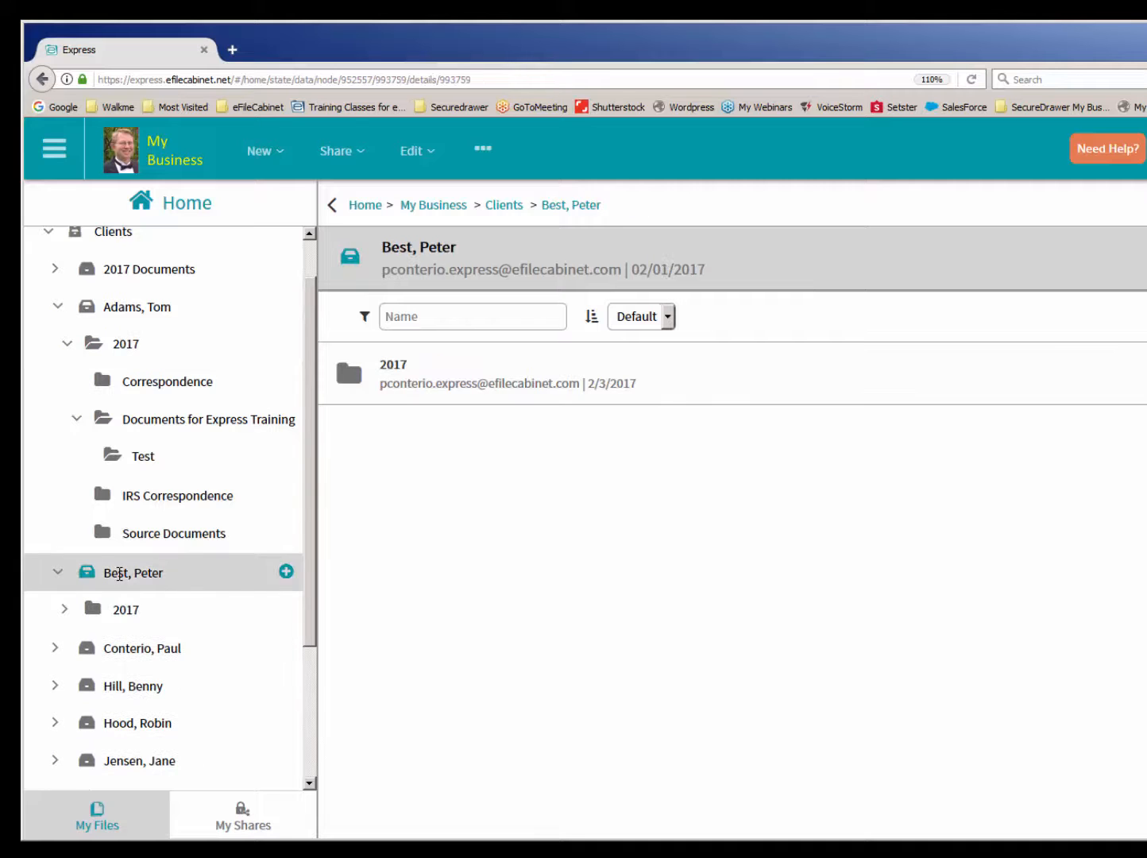
pyautogui.rightClick(119, 573)
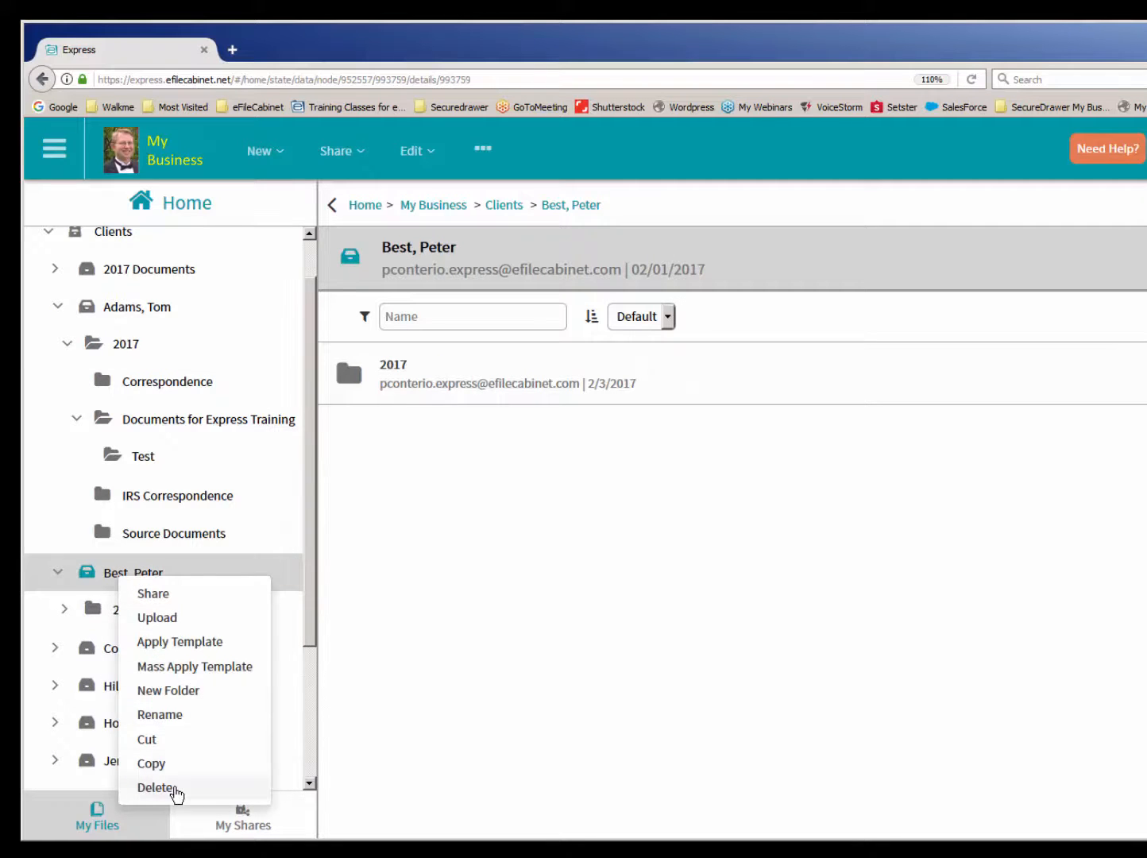
pyautogui.click(172, 788)
pyautogui.click(846, 300)
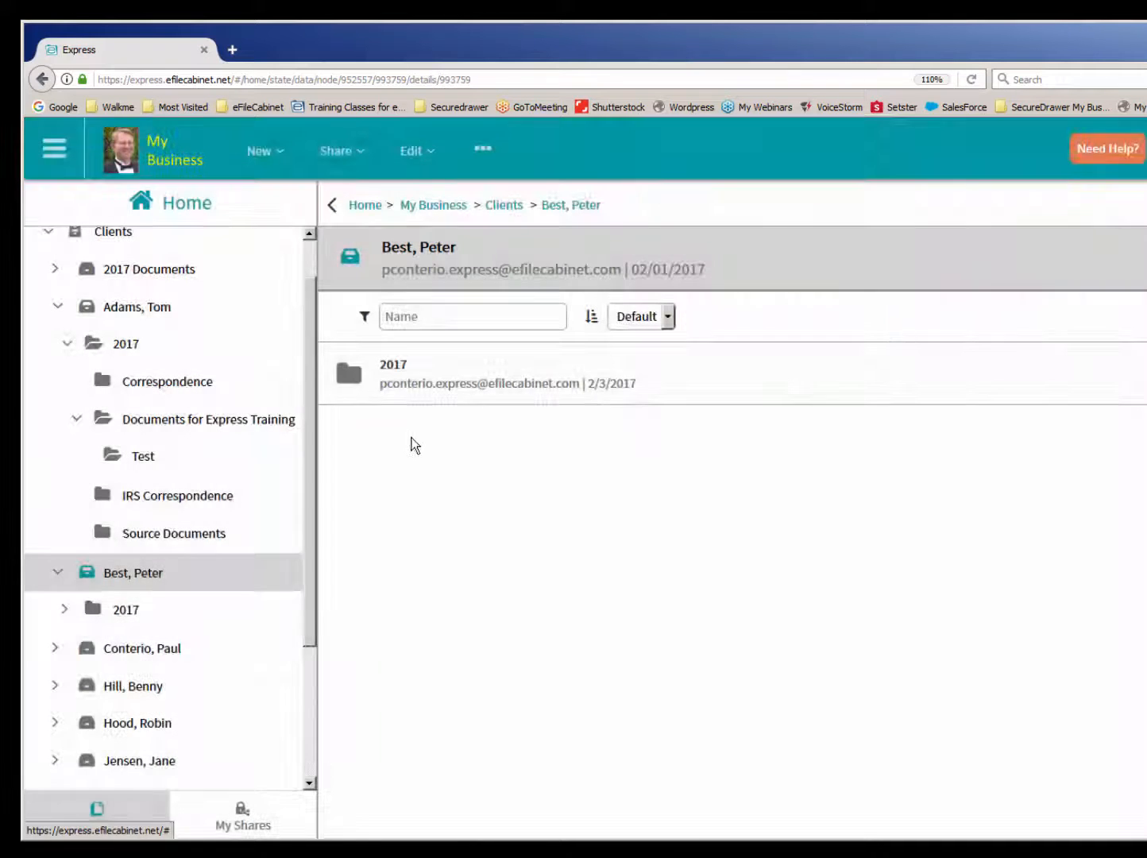
# - Delete Performance Evaluation.docx and W-2.pdf together from the Correspondence folder of the expanded client's 2017 folder
pyautogui.click(127, 378)
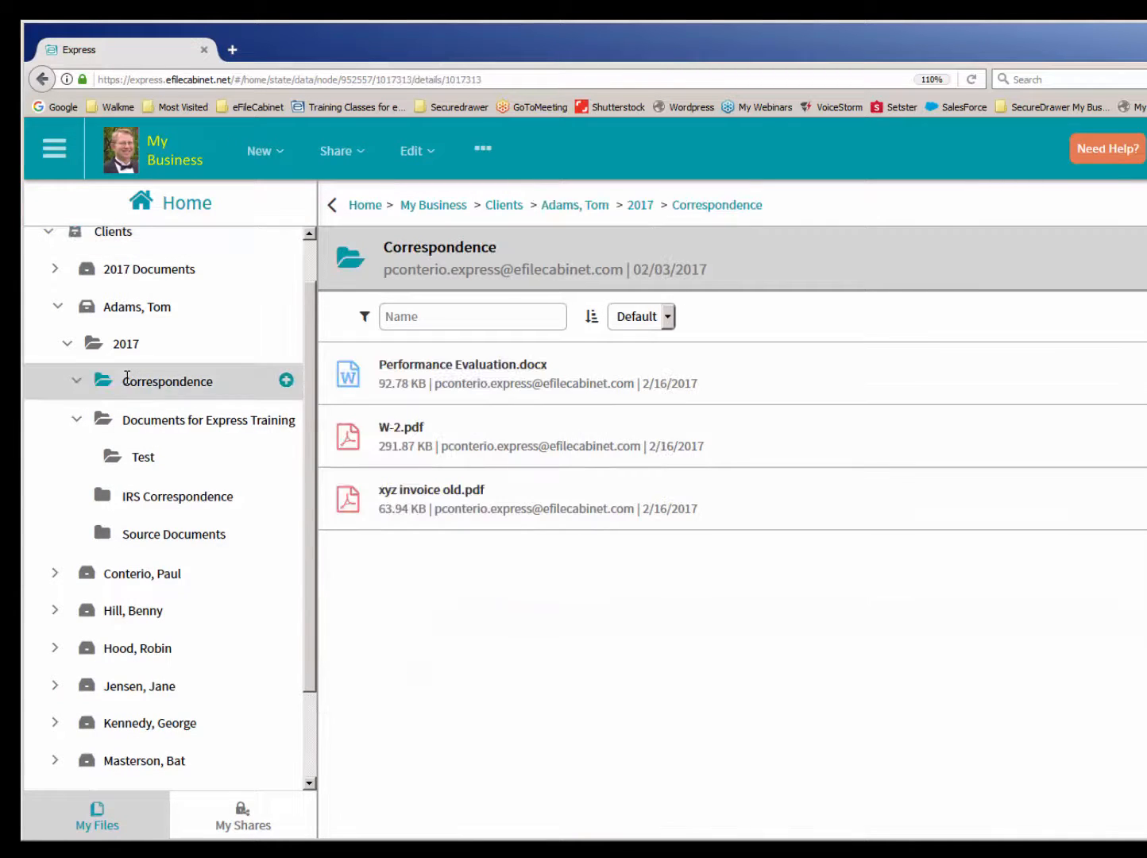
pyautogui.click(348, 378)
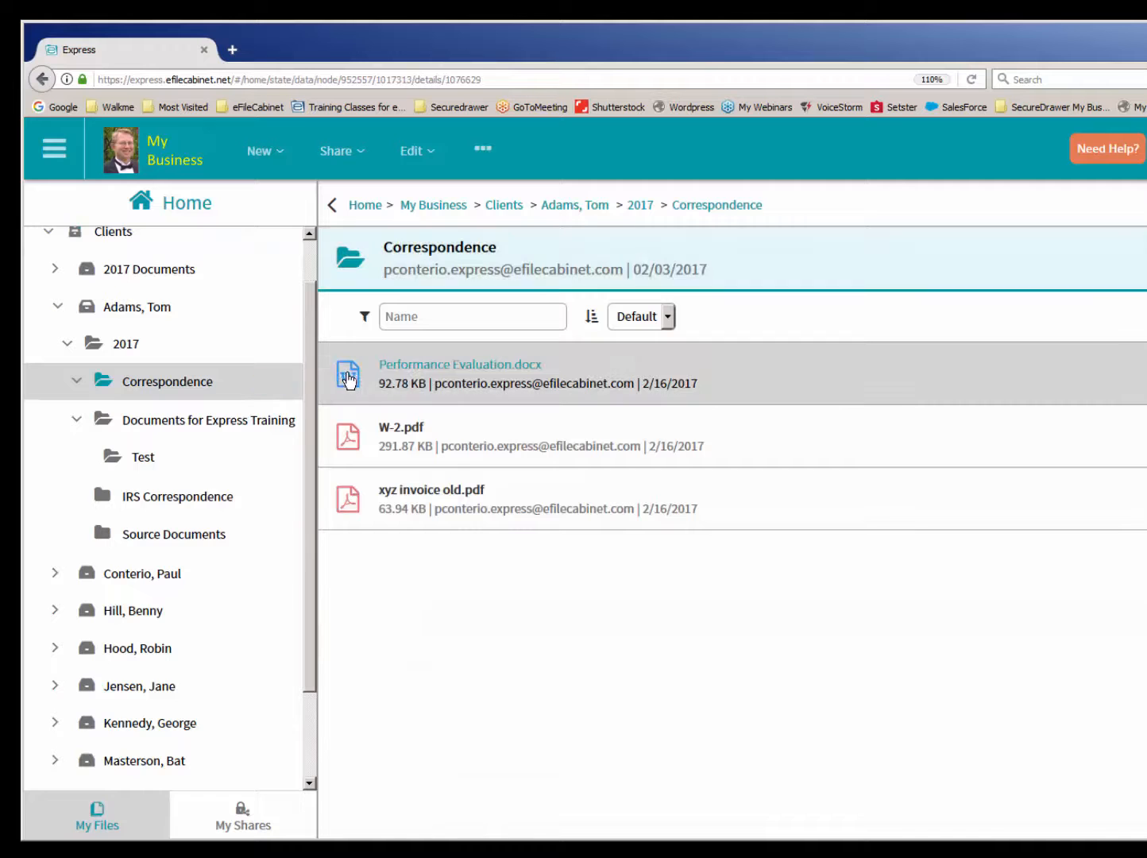
pyautogui.keyDown('ctrl'); pyautogui.click(347, 442); pyautogui.keyUp('ctrl')
pyautogui.rightClick(348, 444)
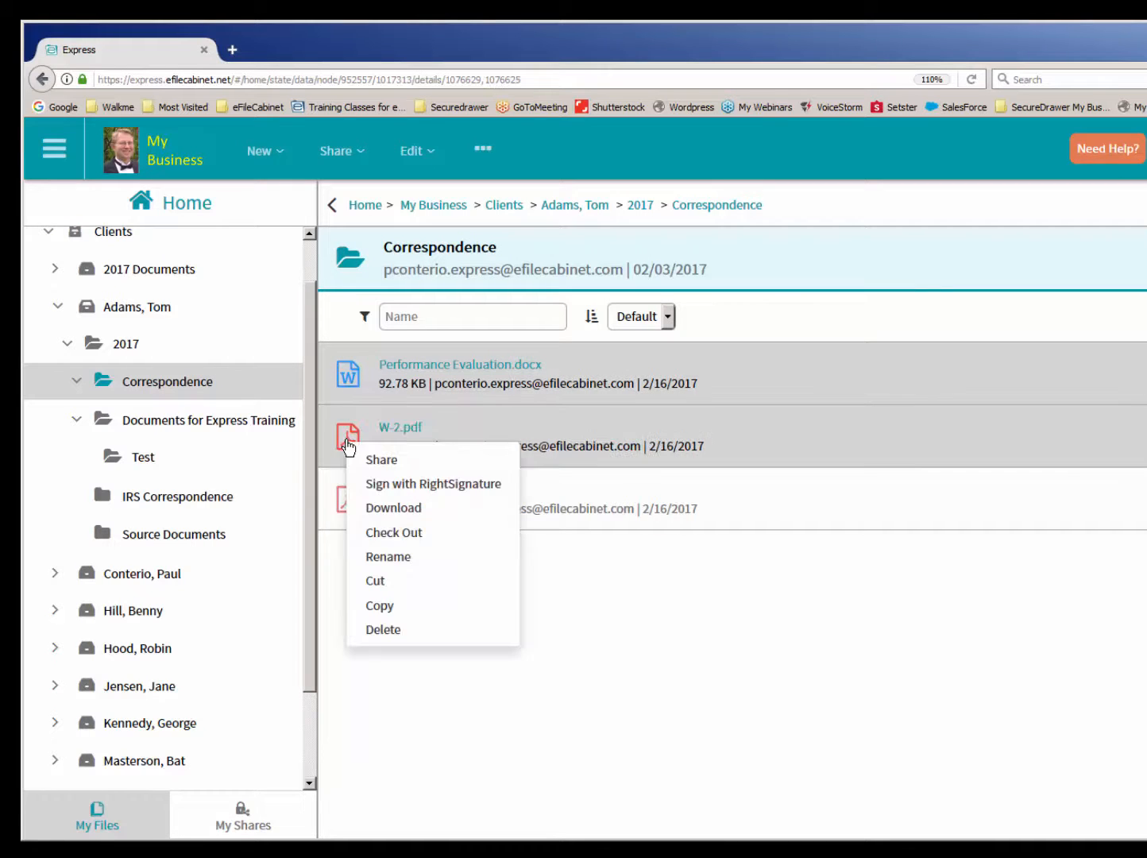
pyautogui.click(396, 630)
pyautogui.click(831, 315)
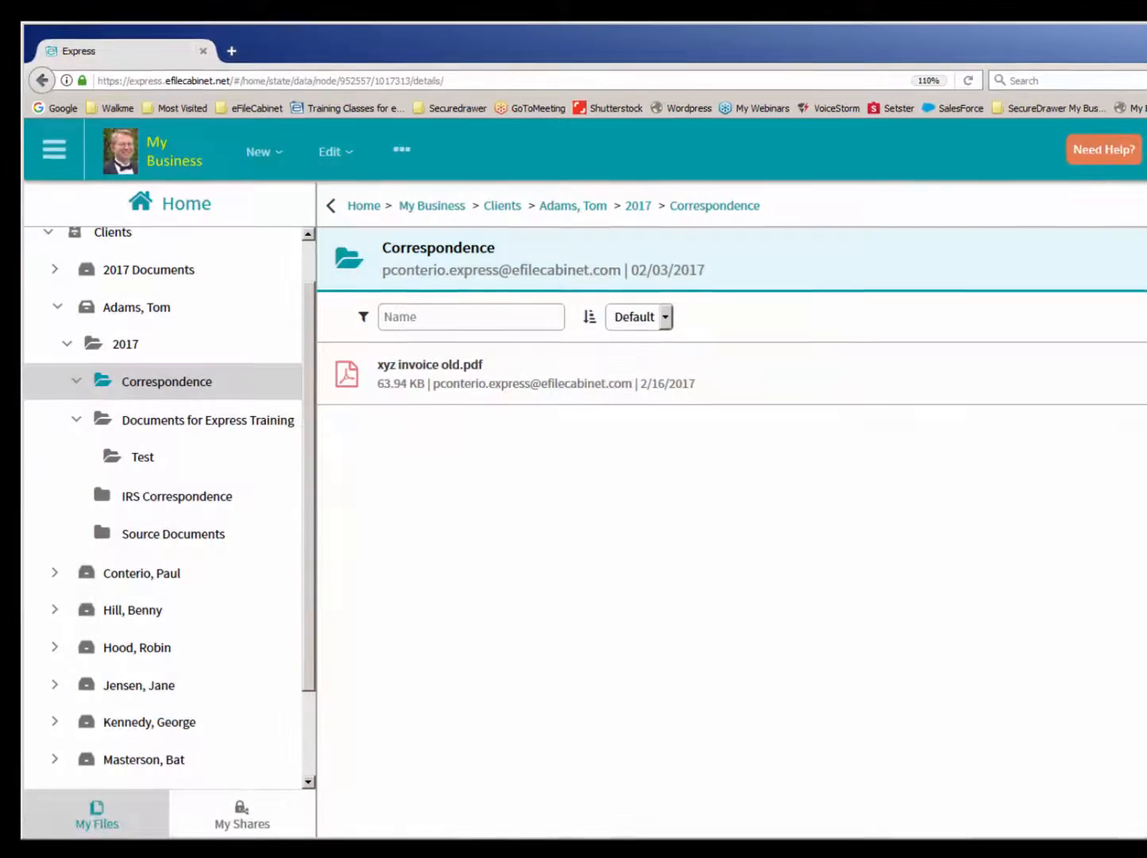
# - Switch to the desktop widget, delete xyz invoice old.pdf from the Correspondence folder, and collapse the widget
pyautogui.click(954, 86)
pyautogui.click(1095, 421)
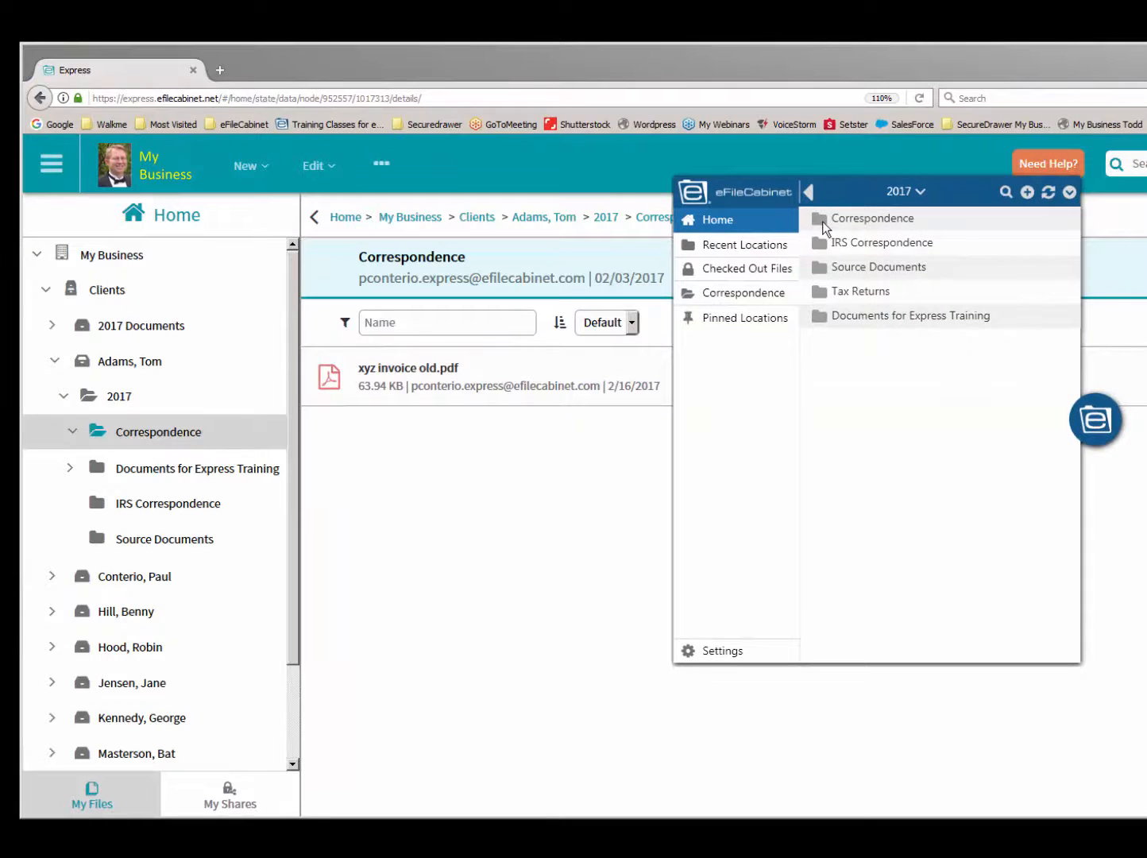
pyautogui.click(823, 221)
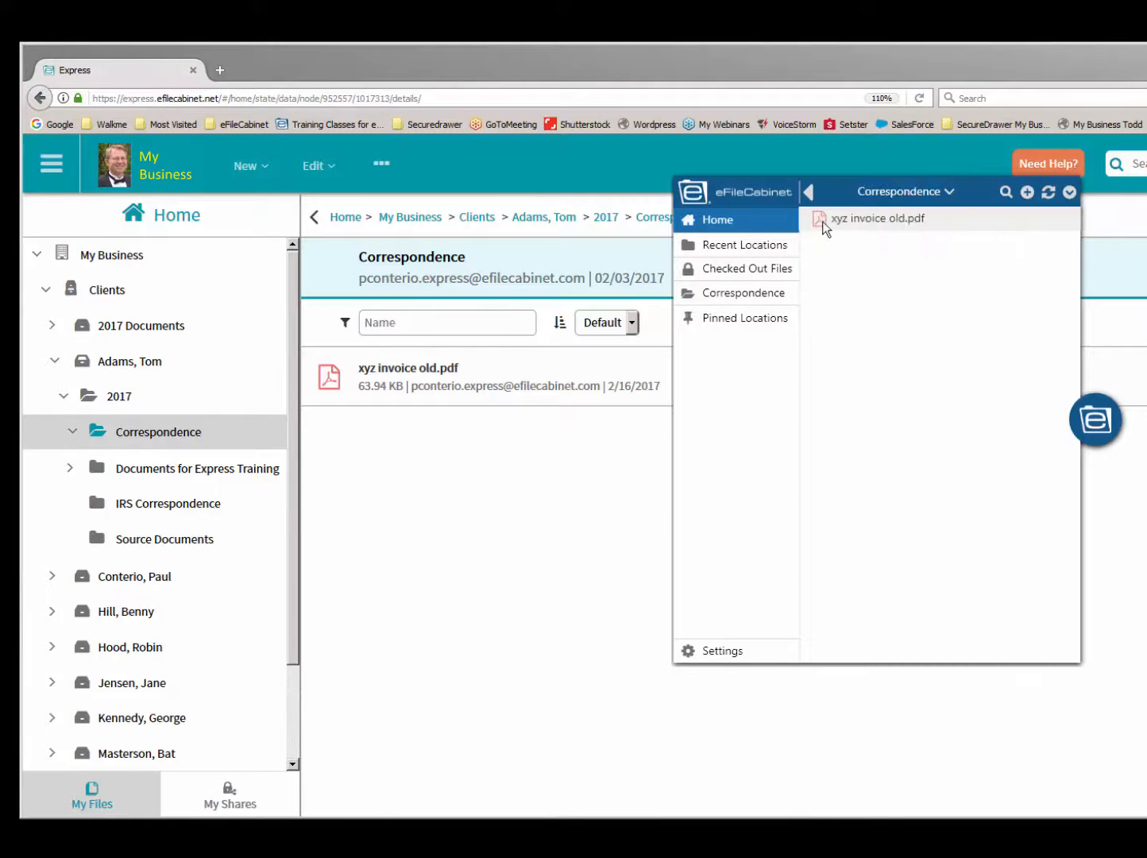
pyautogui.click(813, 218)
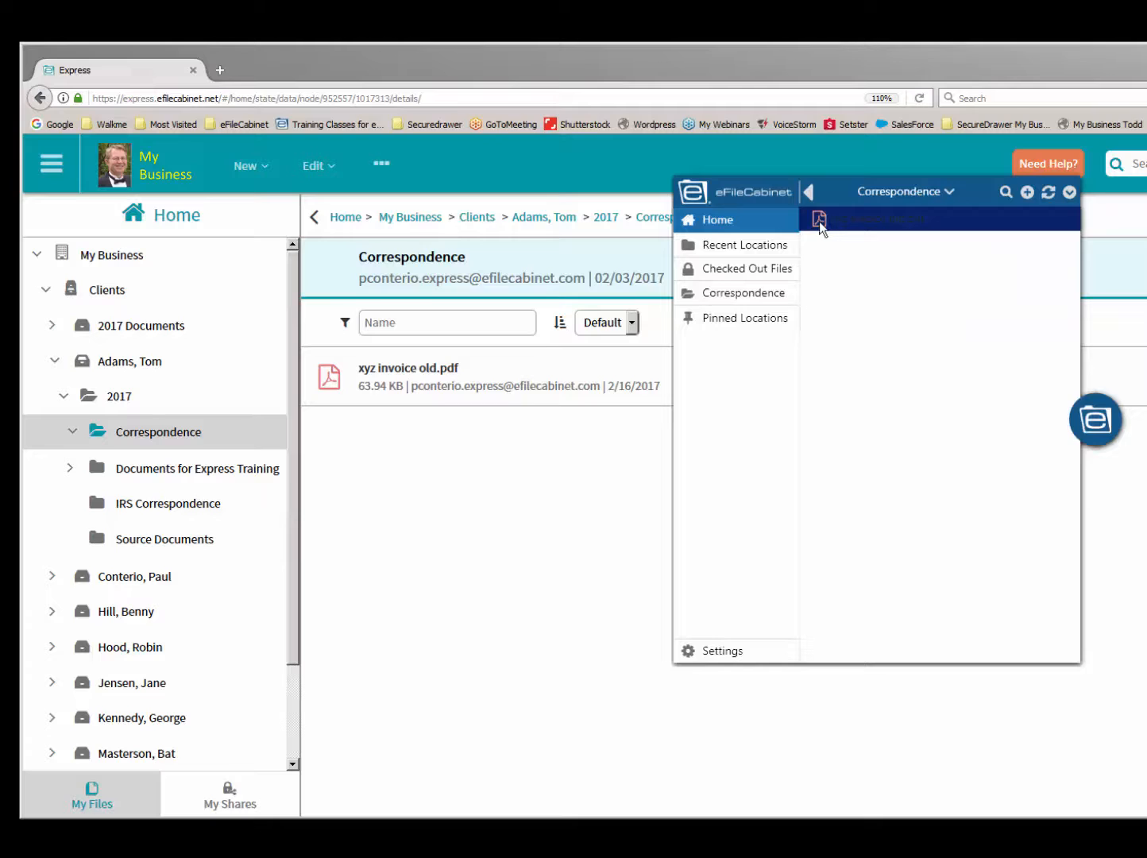
pyautogui.rightClick(818, 221)
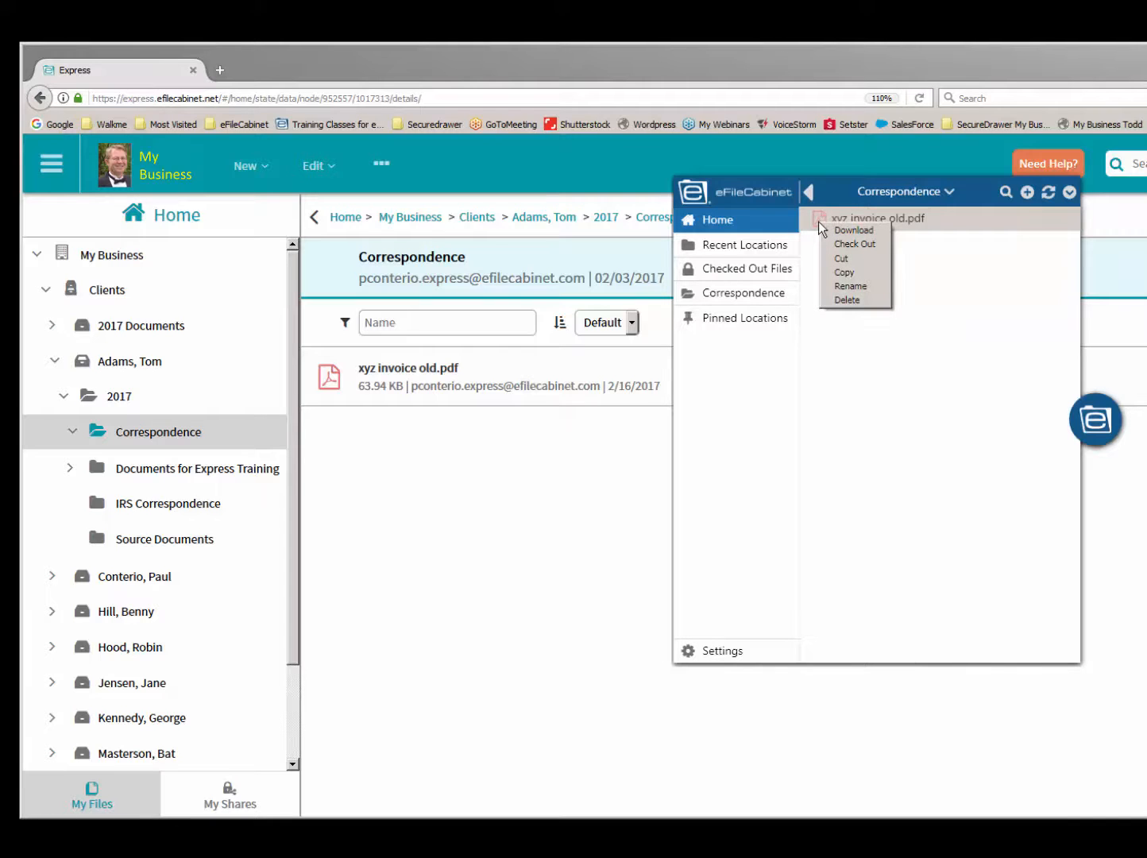
pyautogui.click(846, 299)
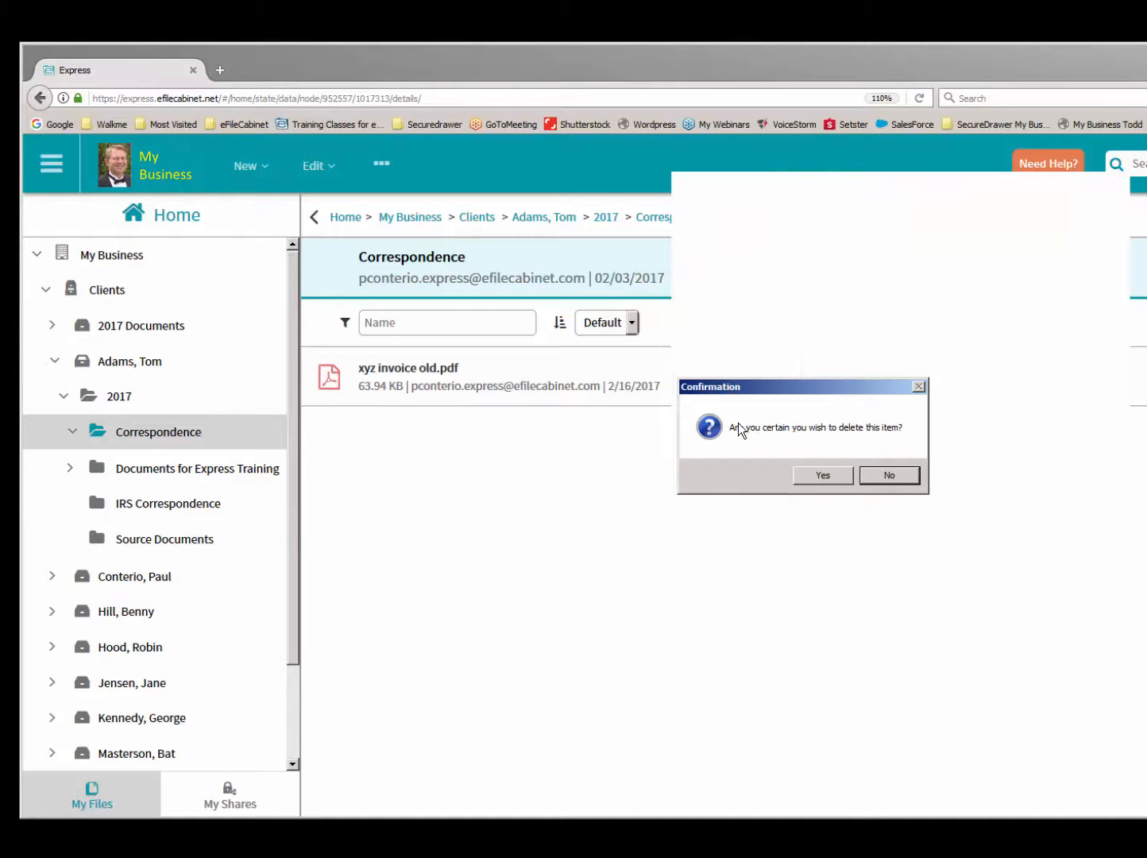
pyautogui.click(818, 475)
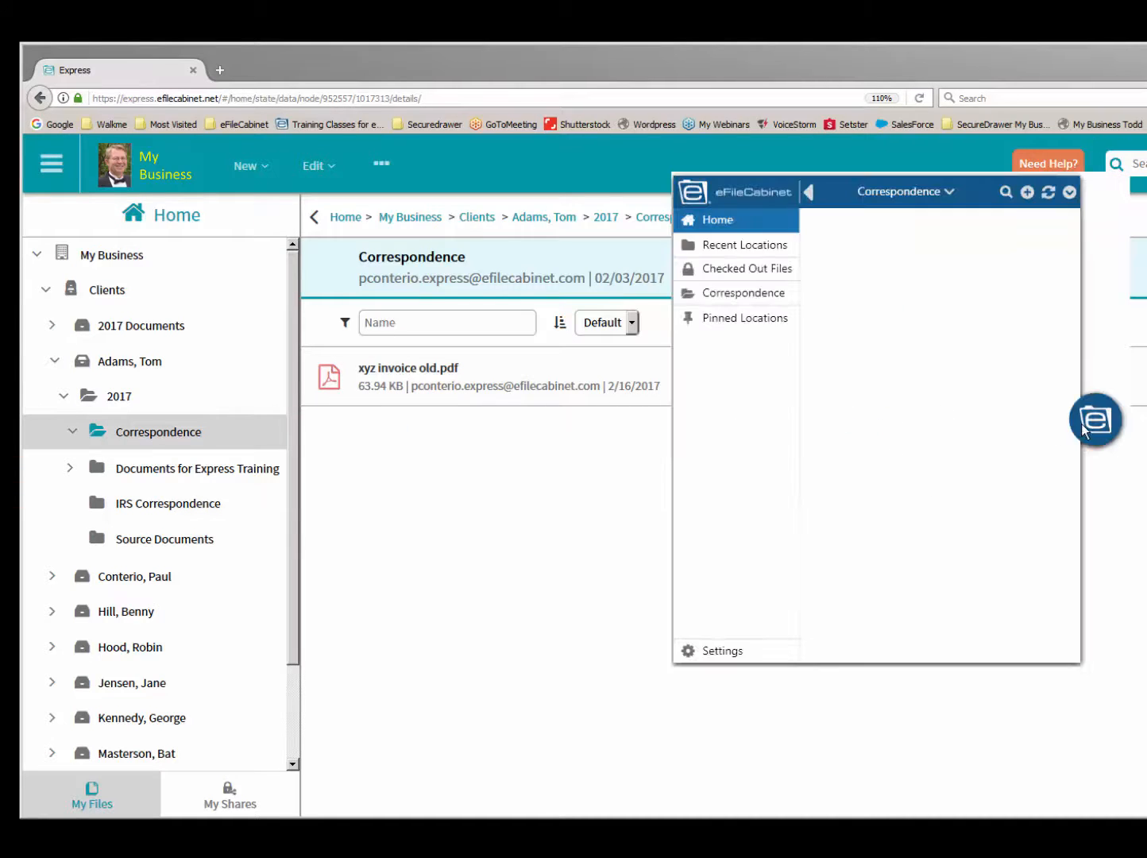
pyautogui.click(1081, 424)
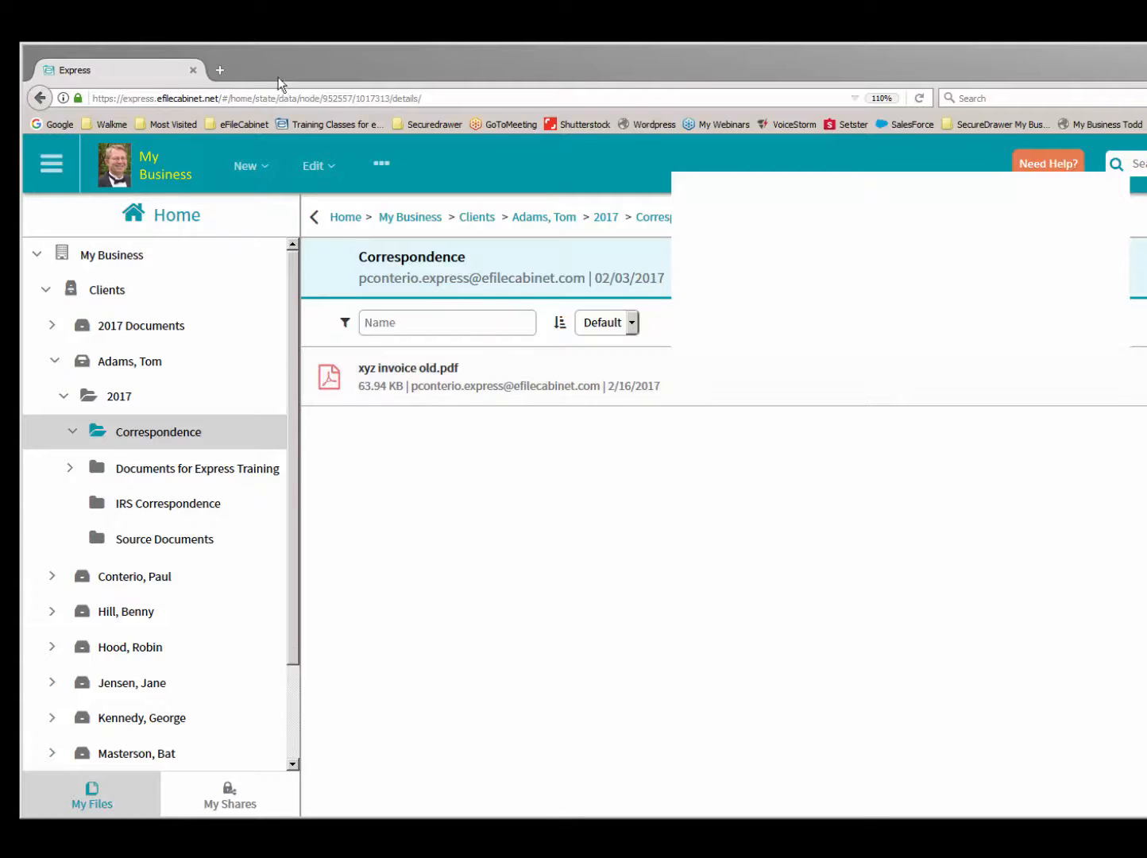
# - Open the Recycle Bin in the Admin area and purge W-2.pdf and timeoffrequest.pdf
pyautogui.click(51, 163)
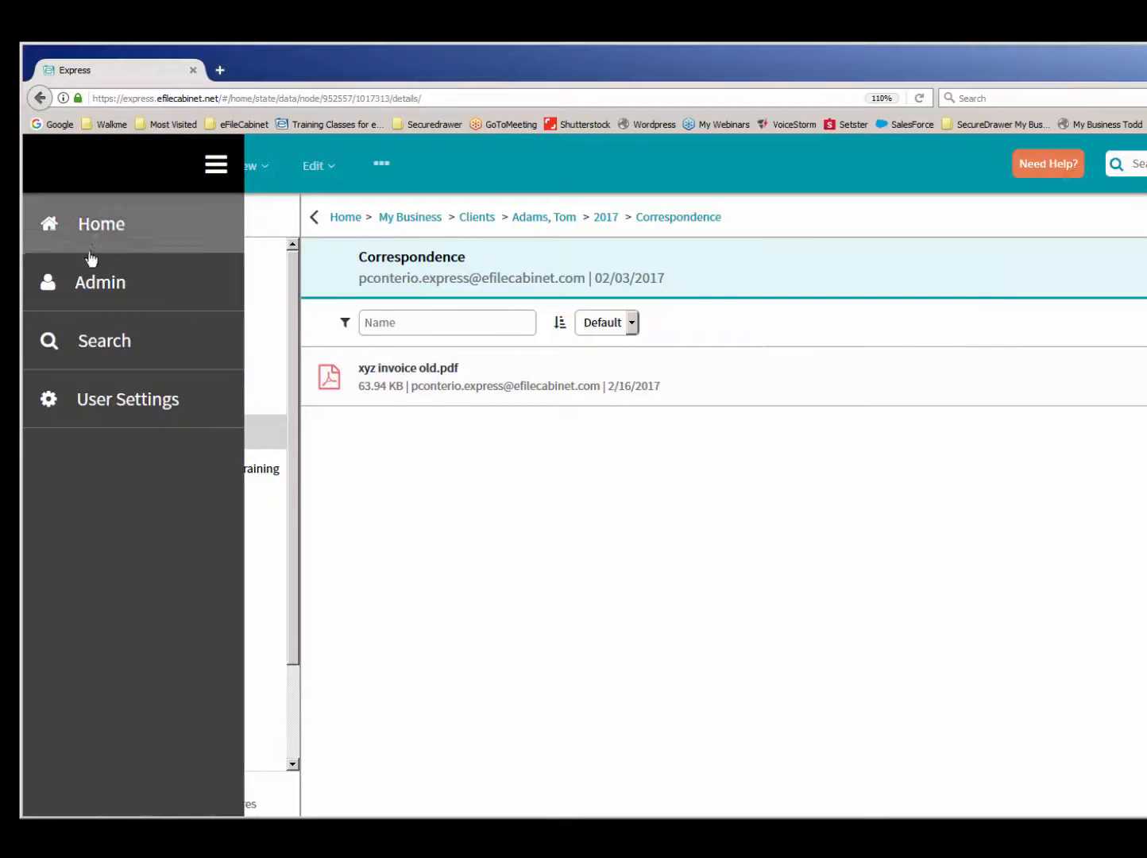
pyautogui.click(105, 282)
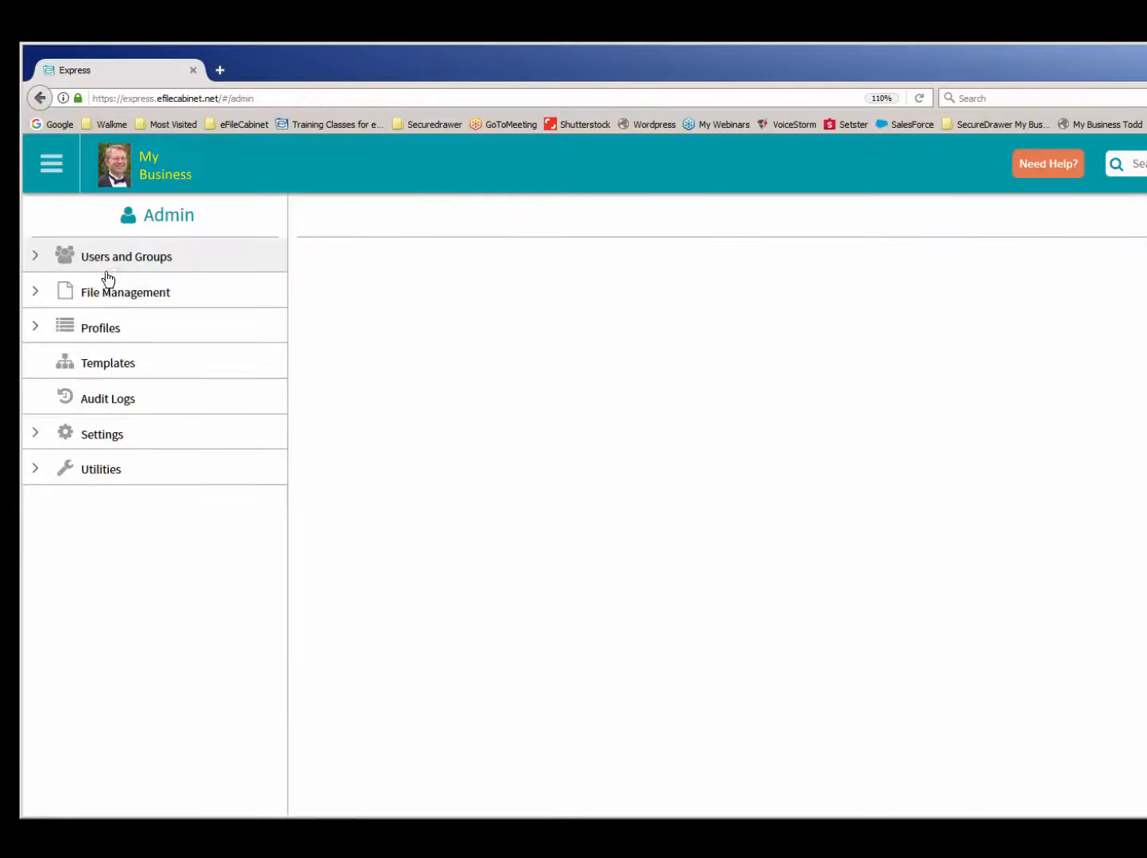
pyautogui.click(58, 299)
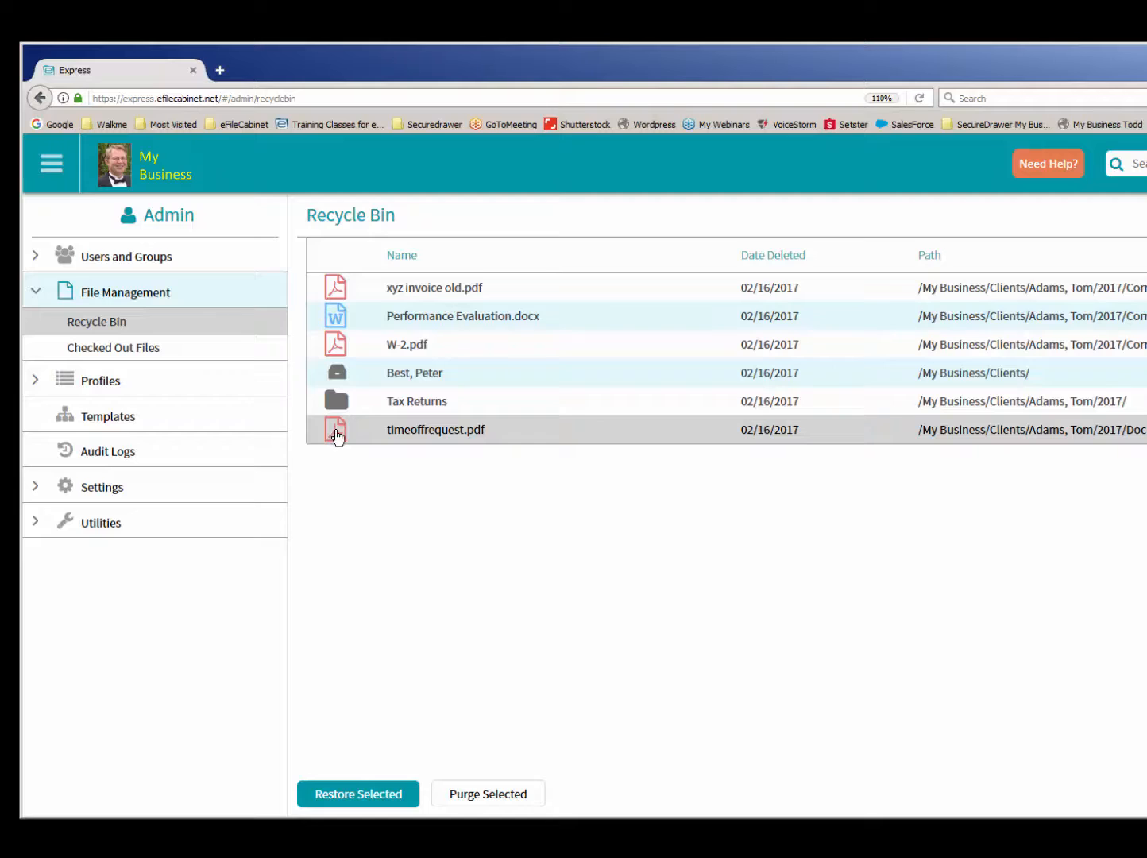
pyautogui.click(339, 349)
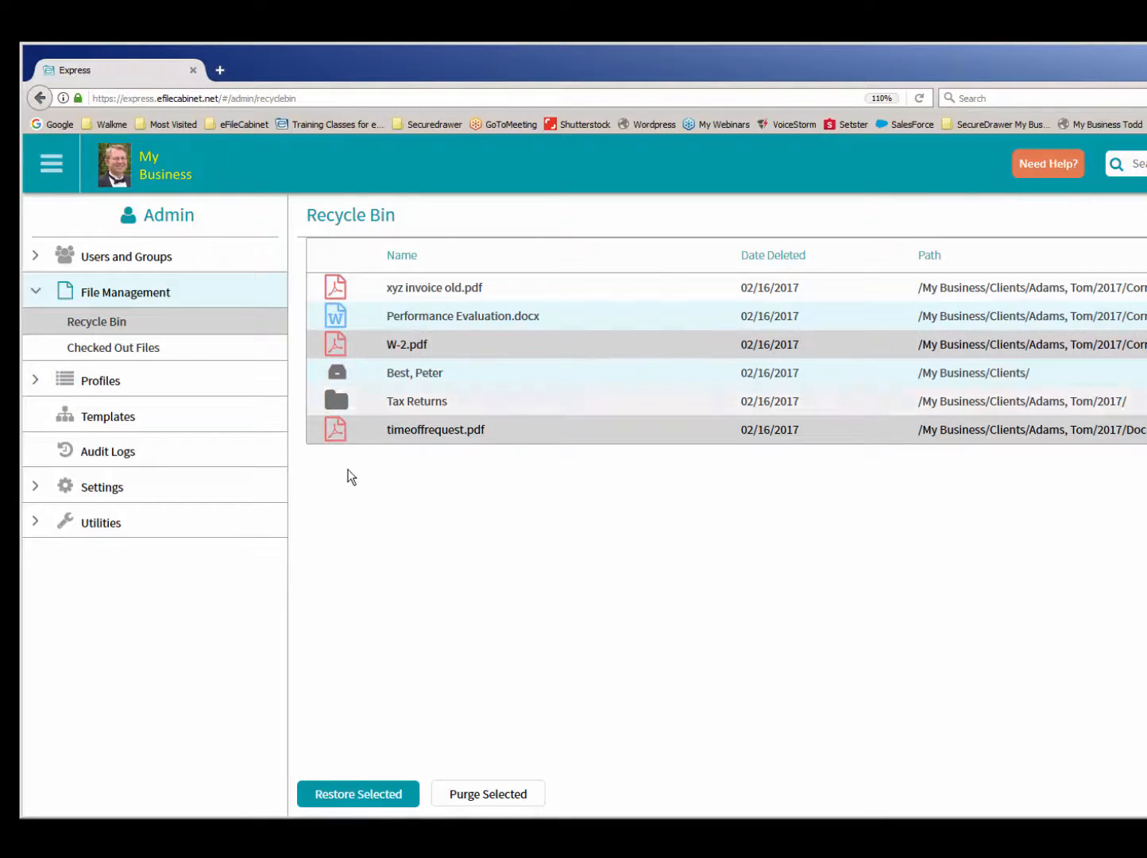
pyautogui.click(470, 796)
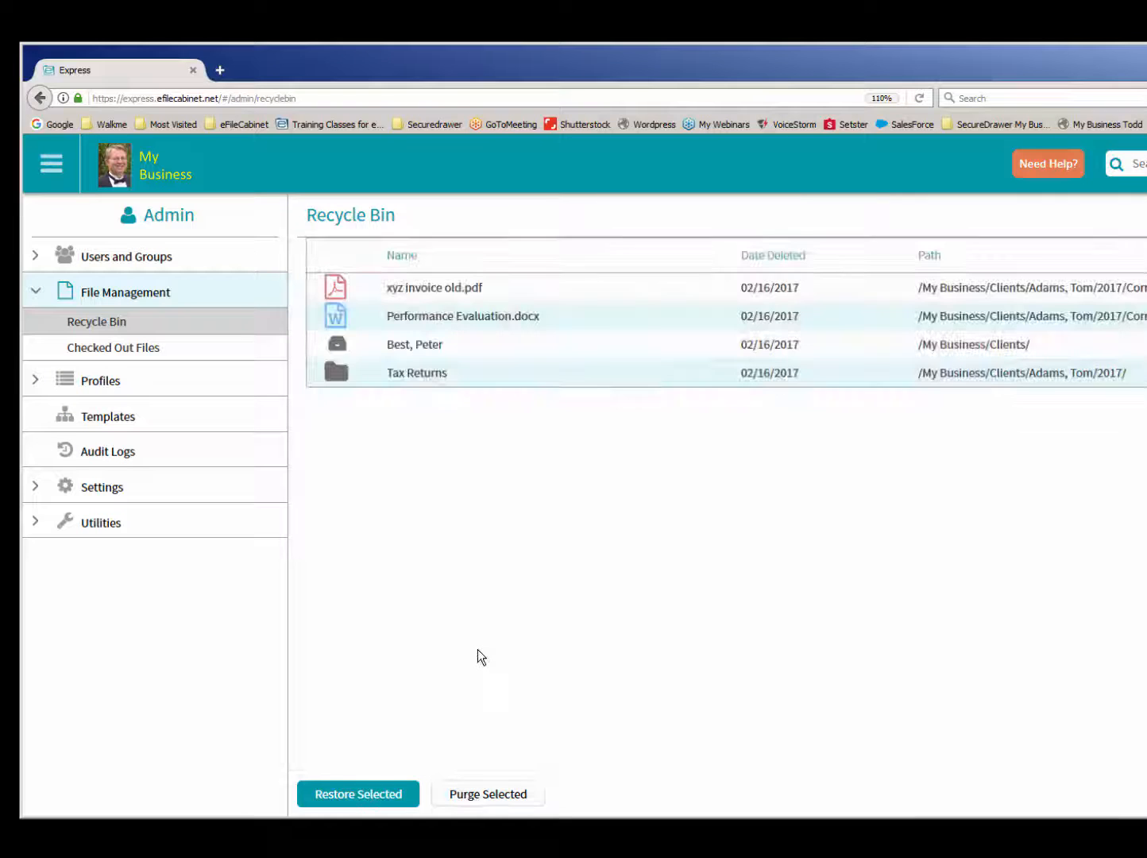
# - Restore all remaining Recycle Bin items, from xyz invoice old.pdf through the Tax Returns folder
pyautogui.click(344, 291)
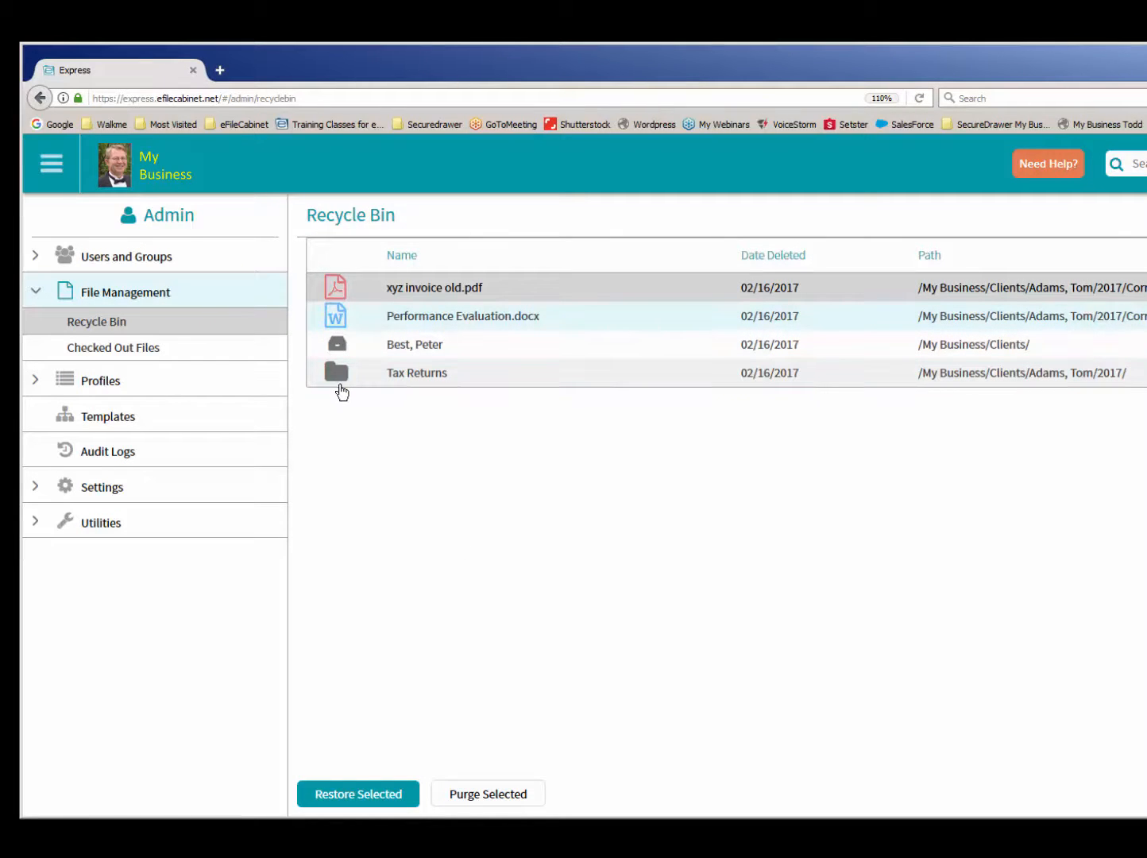
pyautogui.keyDown('shift'); pyautogui.click(340, 377); pyautogui.keyUp('shift')
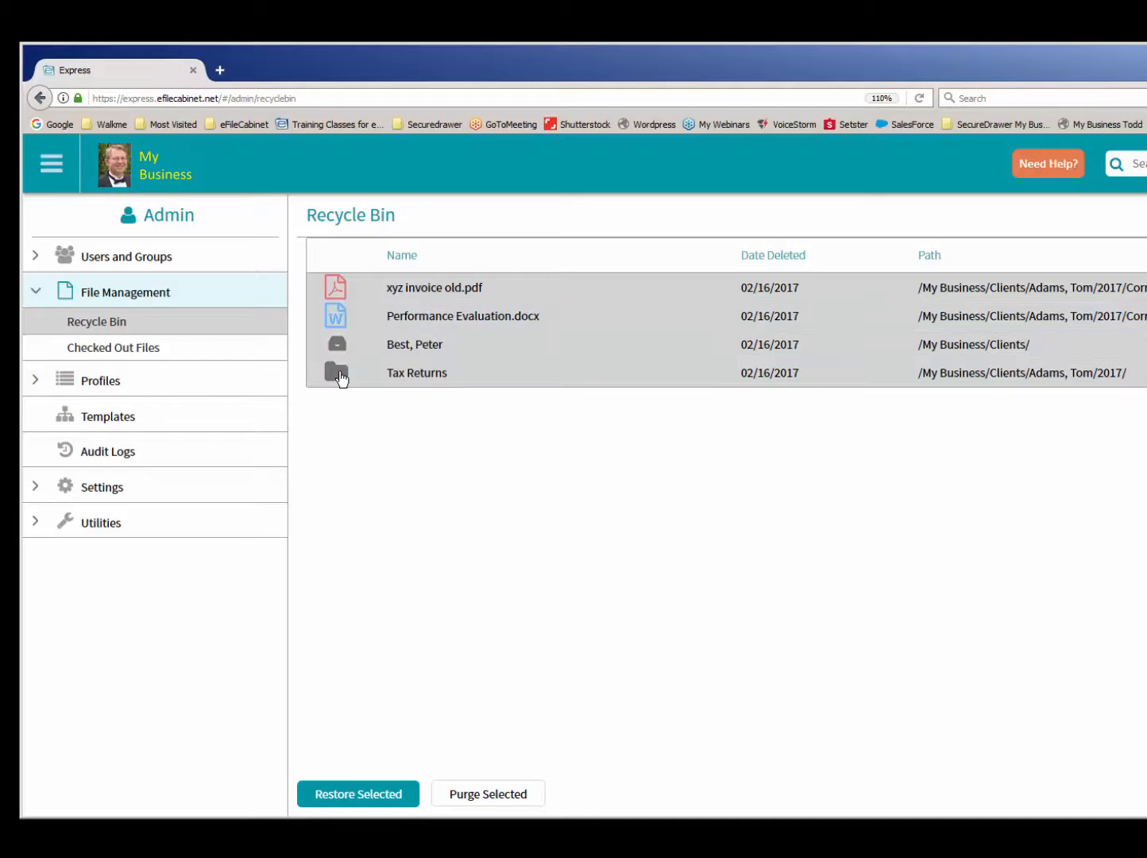
pyautogui.click(354, 795)
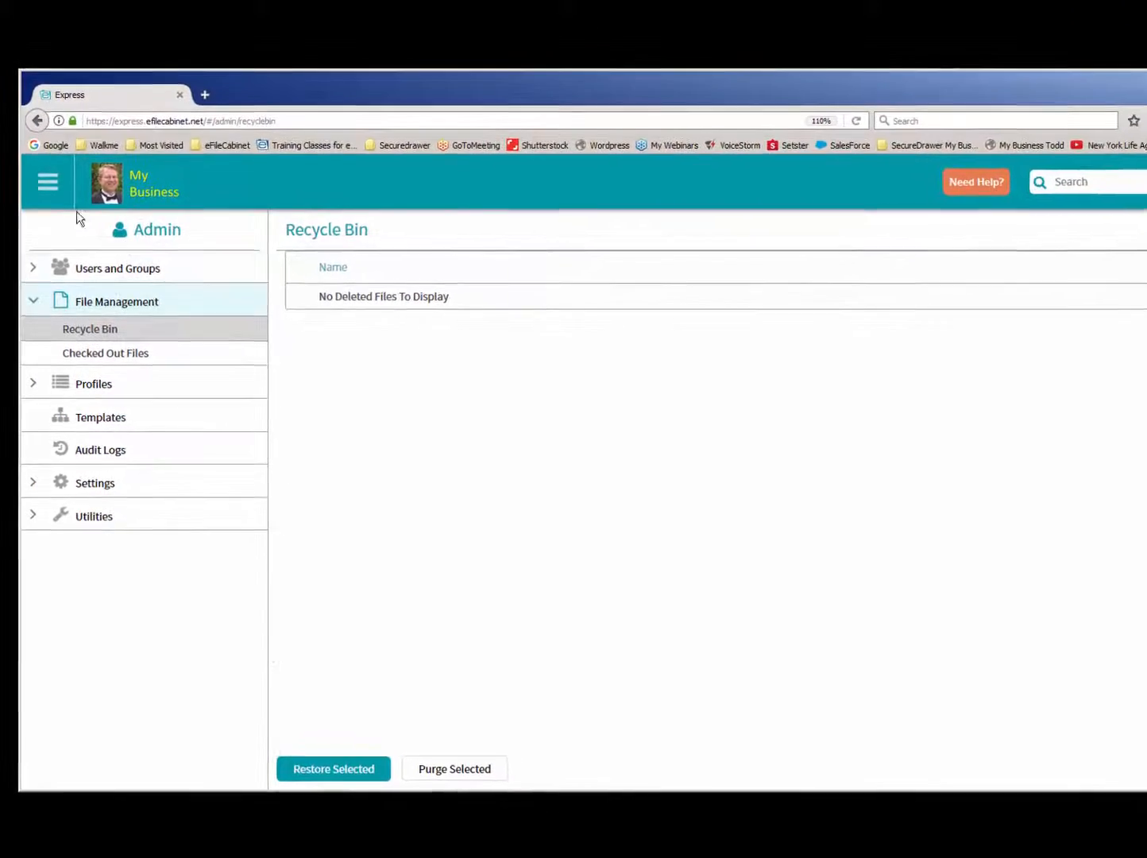
# - Return to the home view and open the 2017 Correspondence folder in the fourth drawer of the Clients cabinet
pyautogui.click(47, 181)
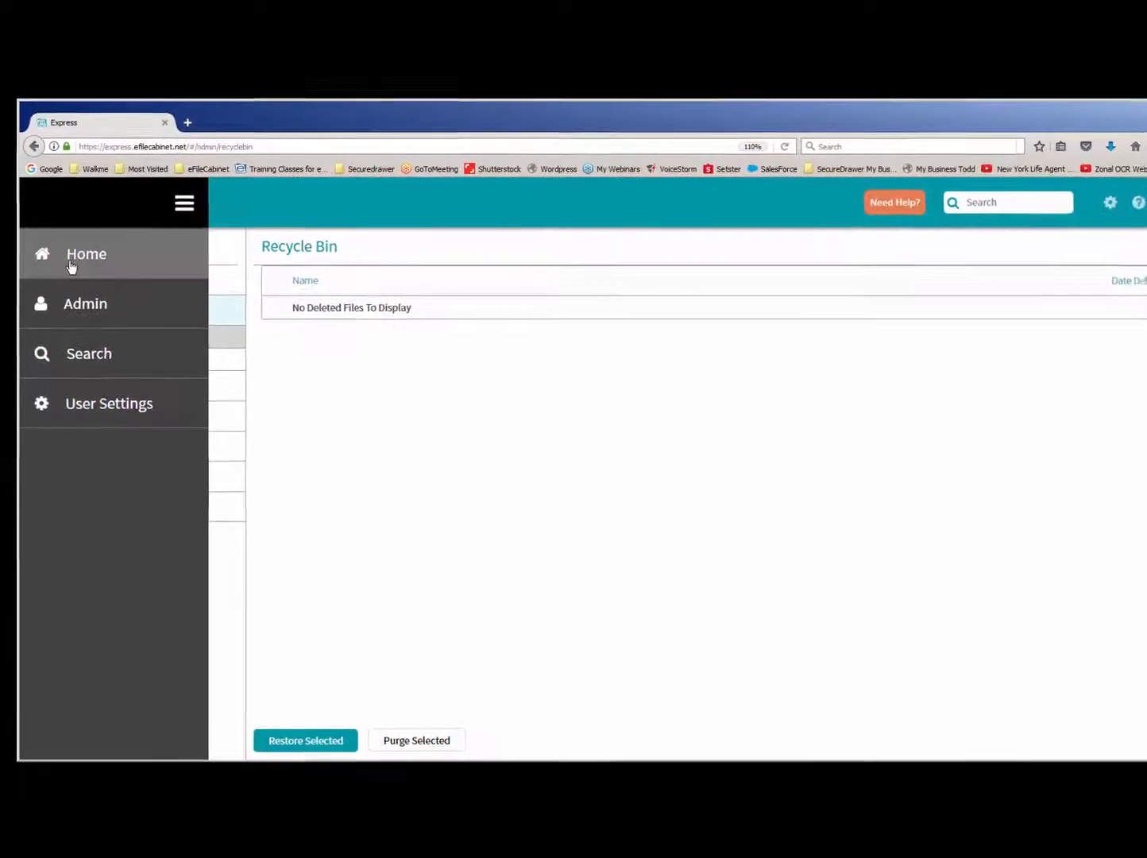
pyautogui.click(71, 266)
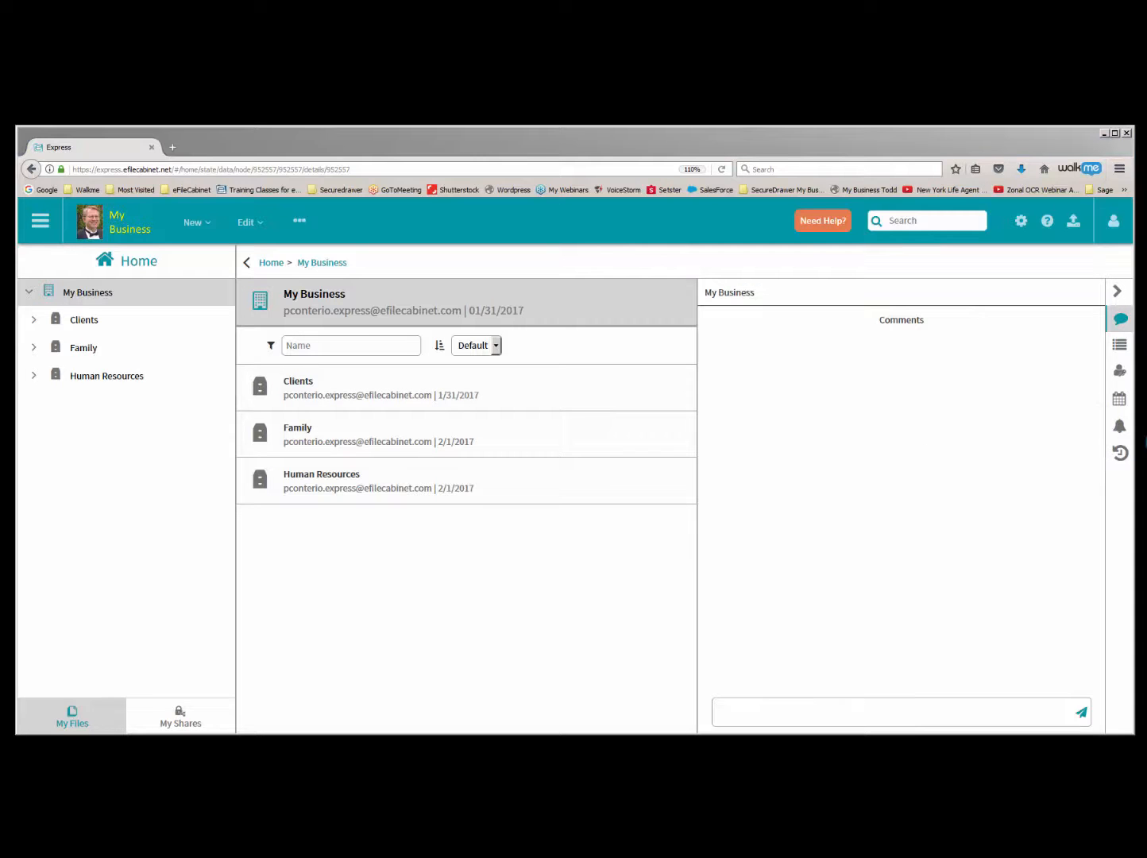
pyautogui.click(66, 320)
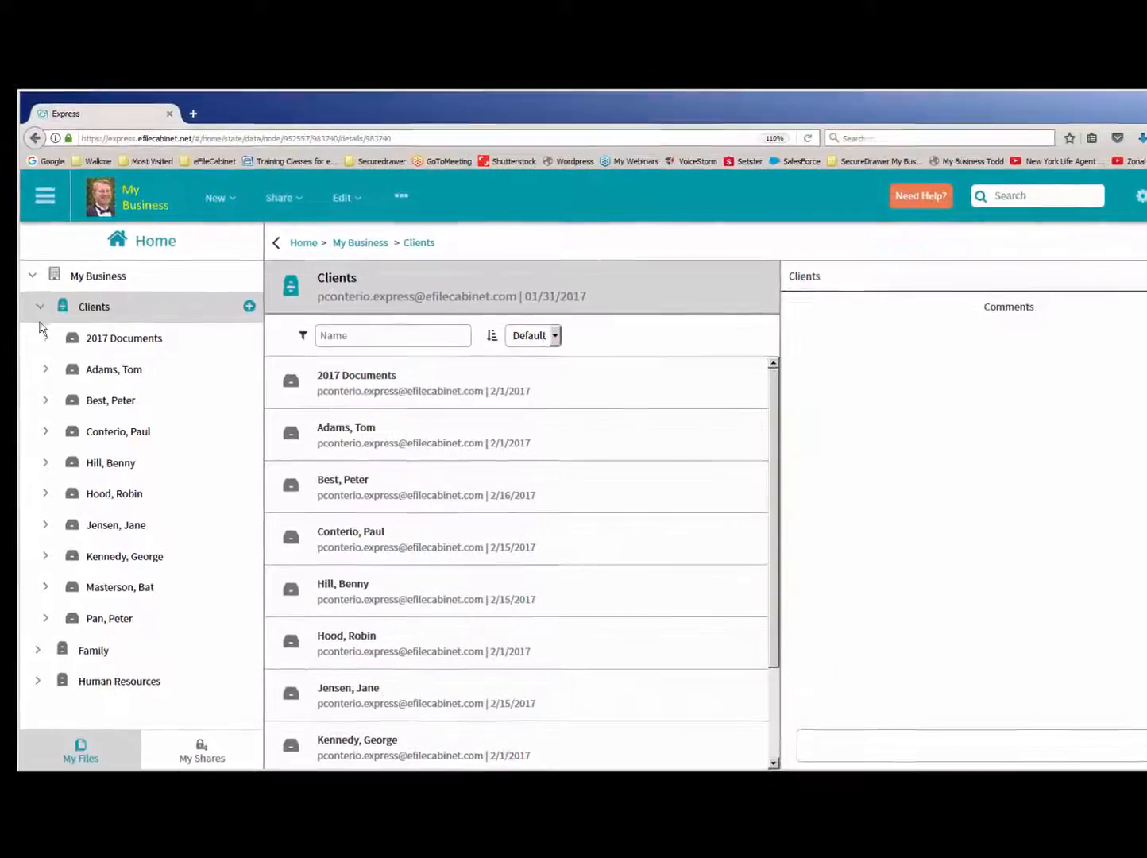
pyautogui.click(44, 432)
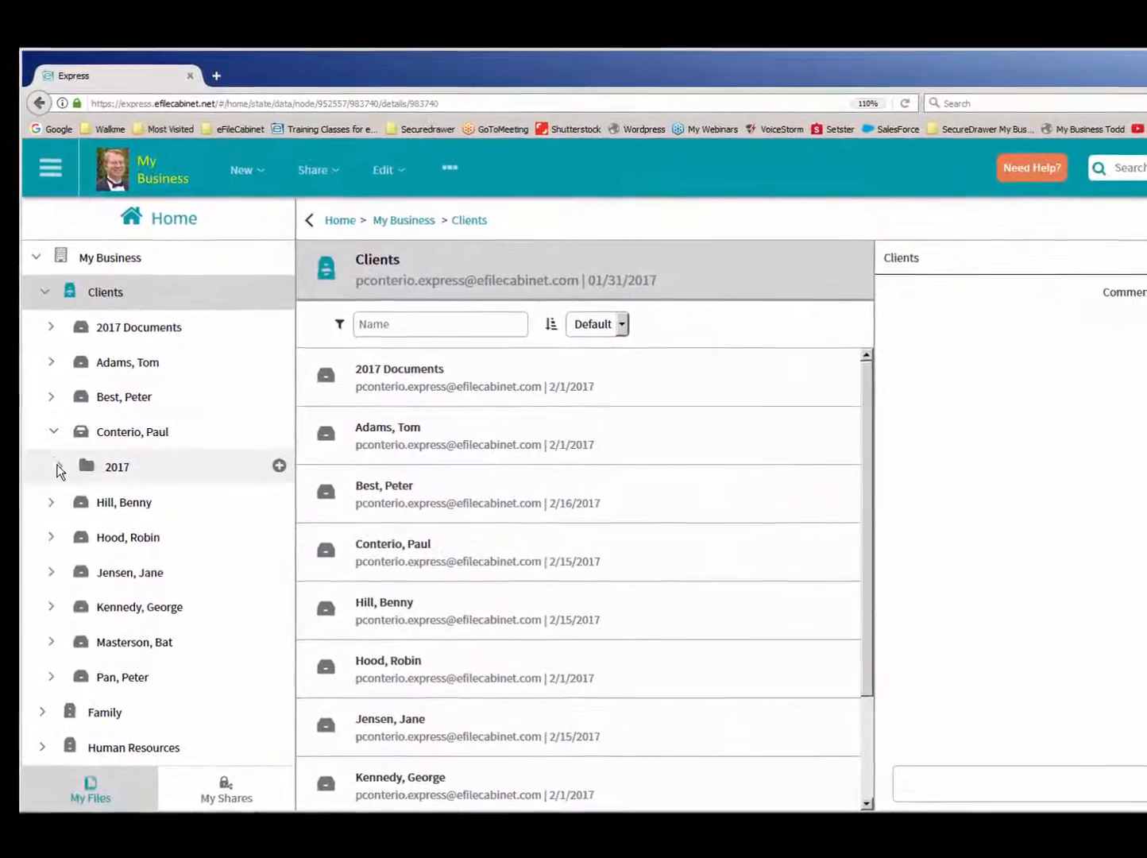
pyautogui.click(57, 466)
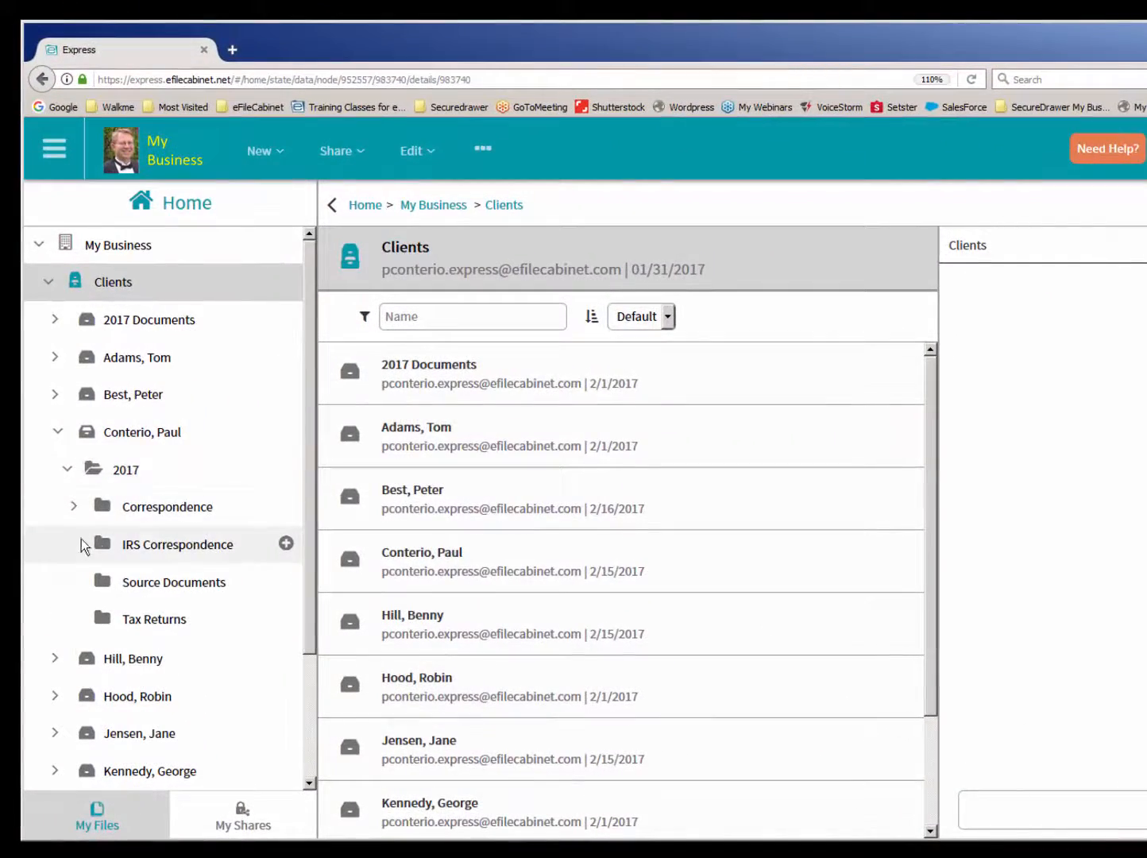
pyautogui.click(150, 509)
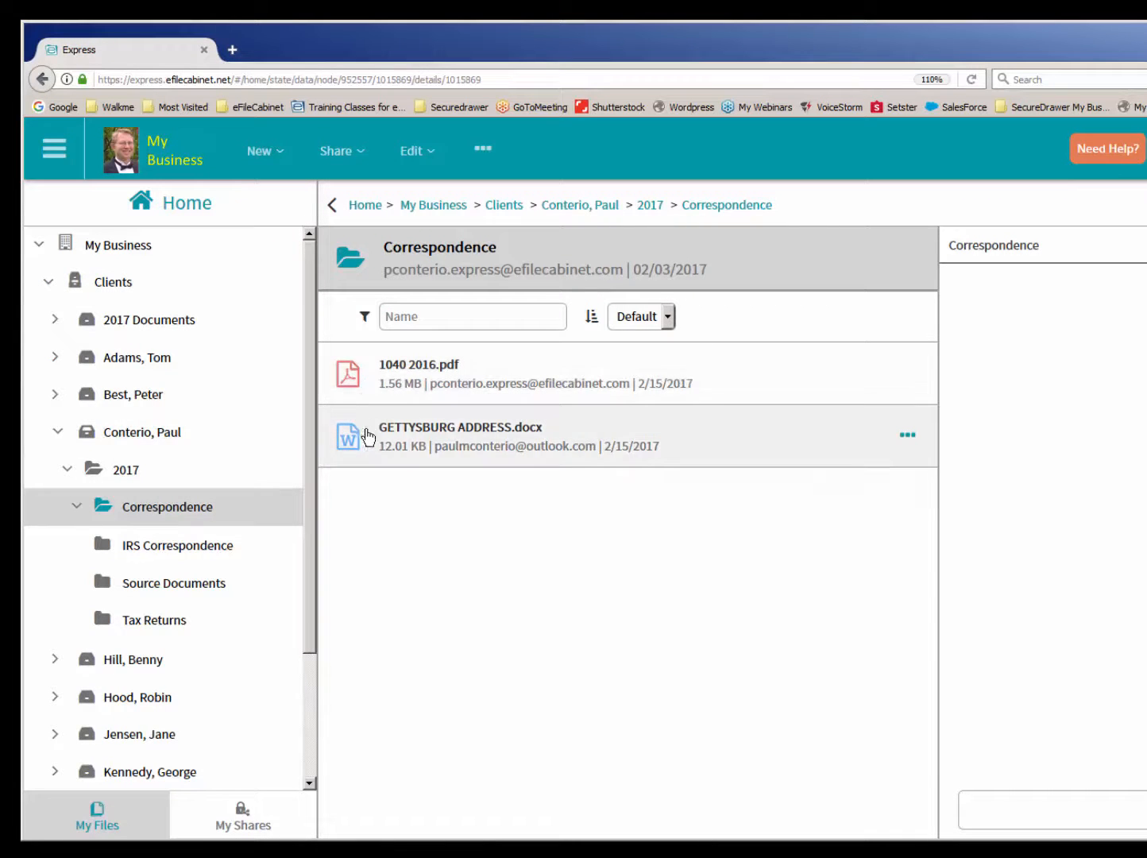
# - Preview 1040 2016.pdf and widen the preview area to view the form at a larger size
pyautogui.click(358, 389)
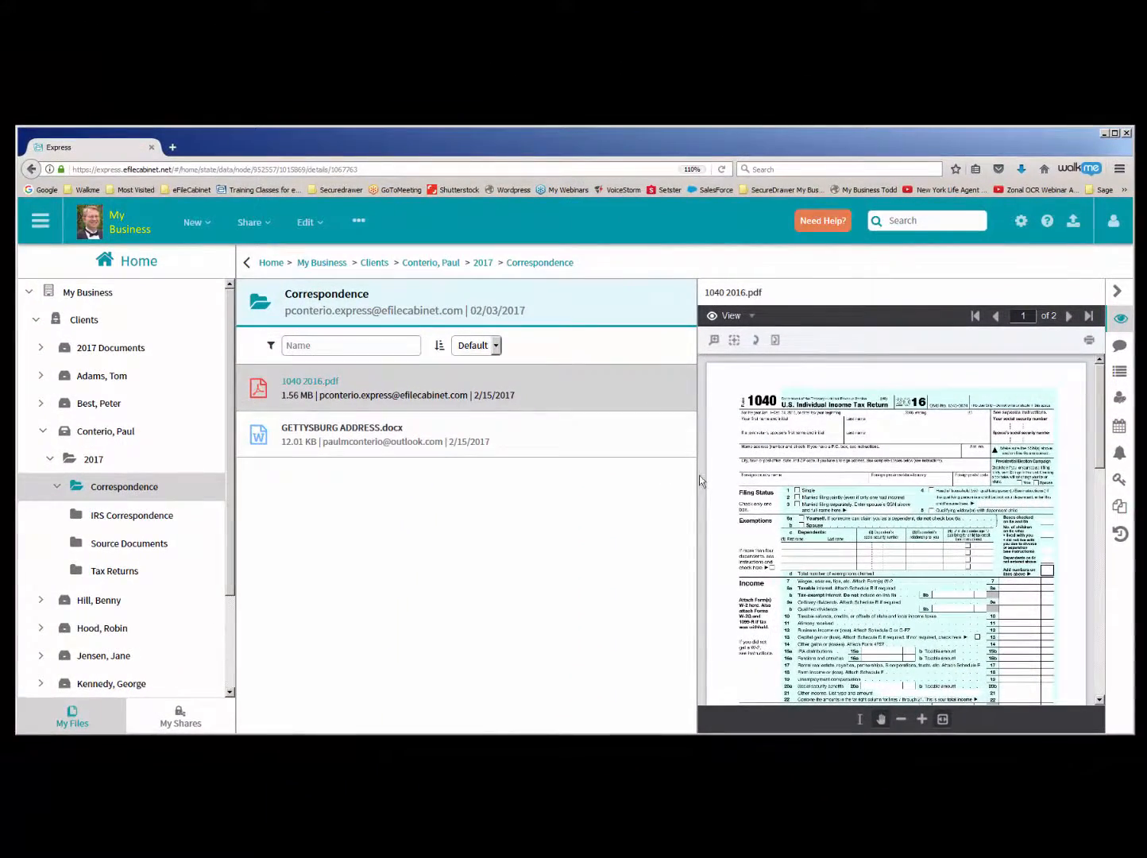
pyautogui.moveTo(696, 473); pyautogui.dragTo(601, 465)
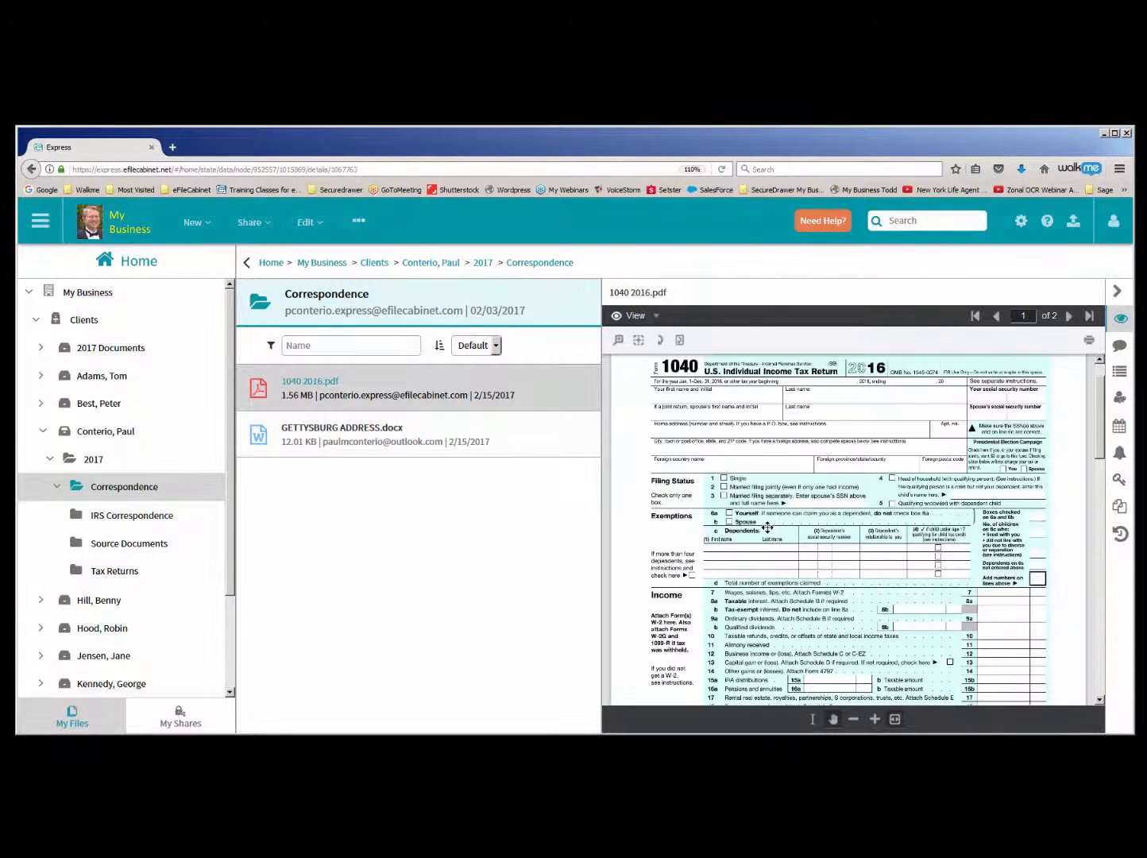
pyautogui.scroll(1, 767, 527)
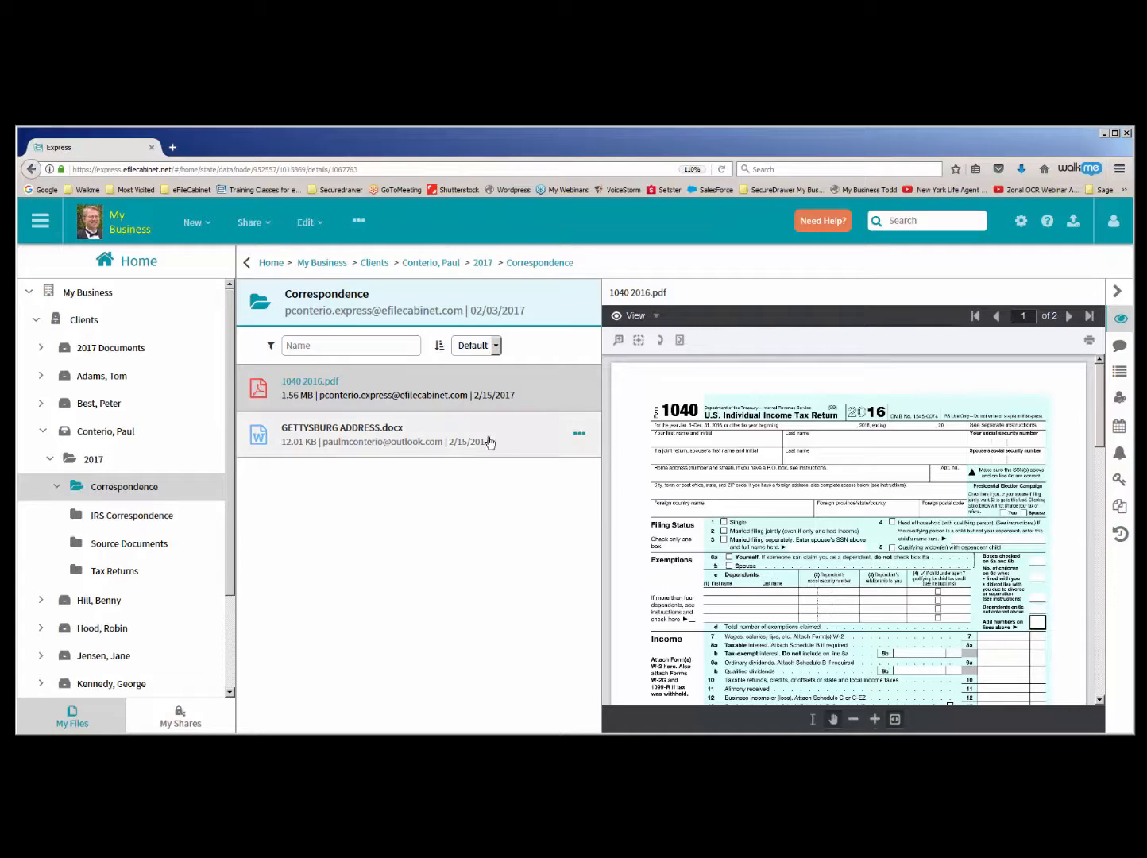
# - Preview GETTYSBURG ADDRESS.docx and zoom in on its opening paragraphs with the area zoom tool
pyautogui.click(274, 444)
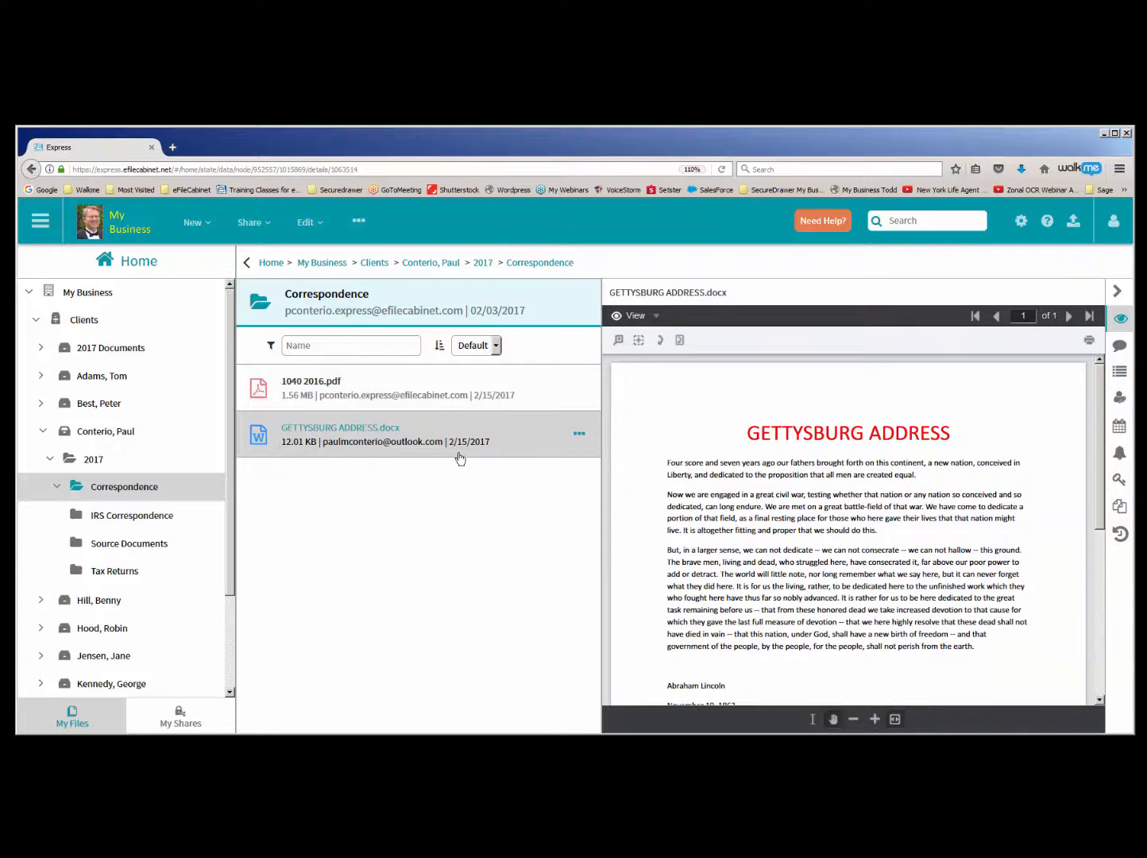
pyautogui.click(638, 340)
pyautogui.moveTo(656, 403); pyautogui.dragTo(1050, 539)
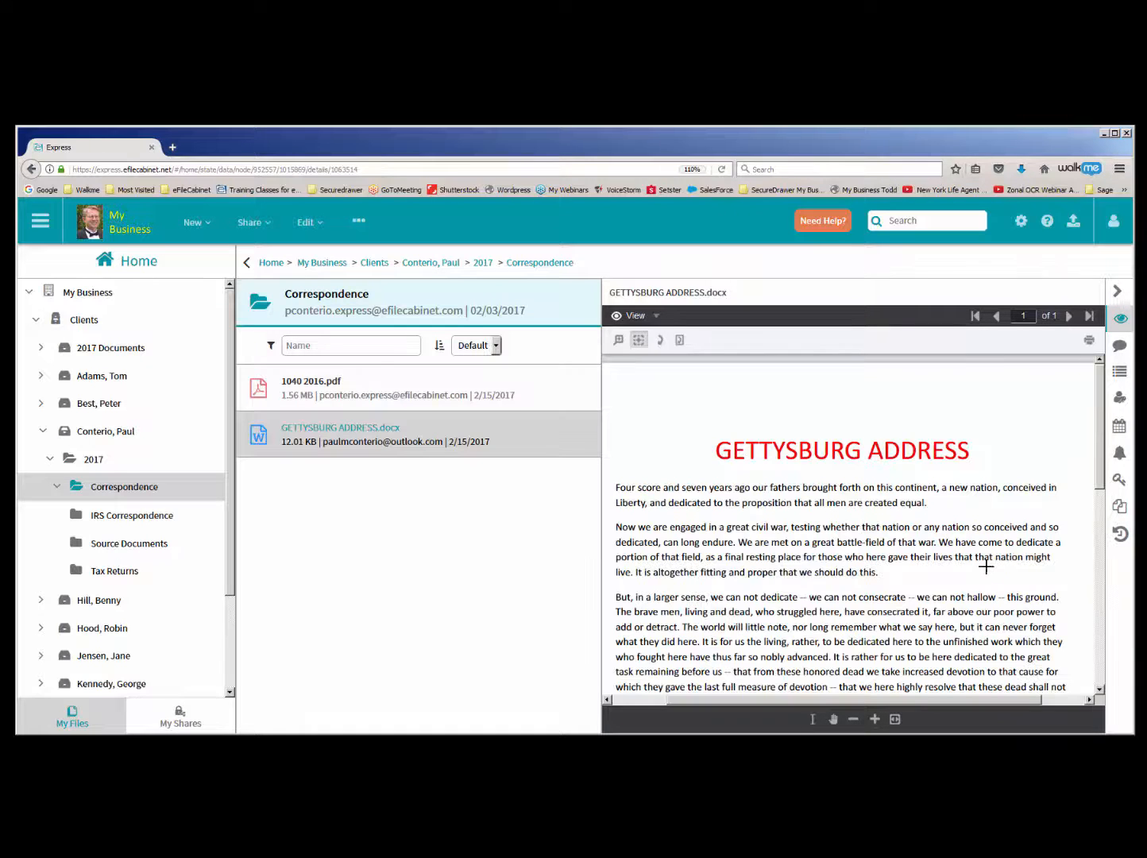
pyautogui.moveTo(616, 477); pyautogui.dragTo(751, 546)
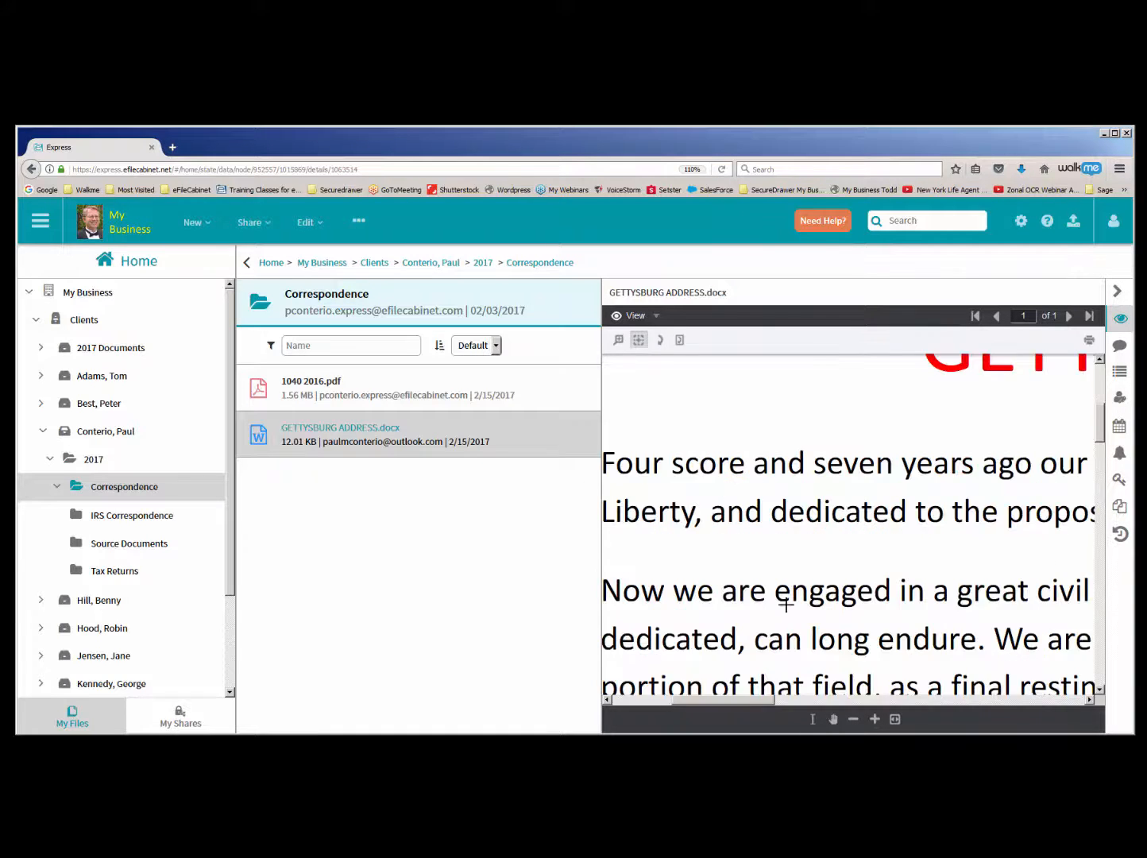
pyautogui.moveTo(770, 703); pyautogui.dragTo(729, 703)
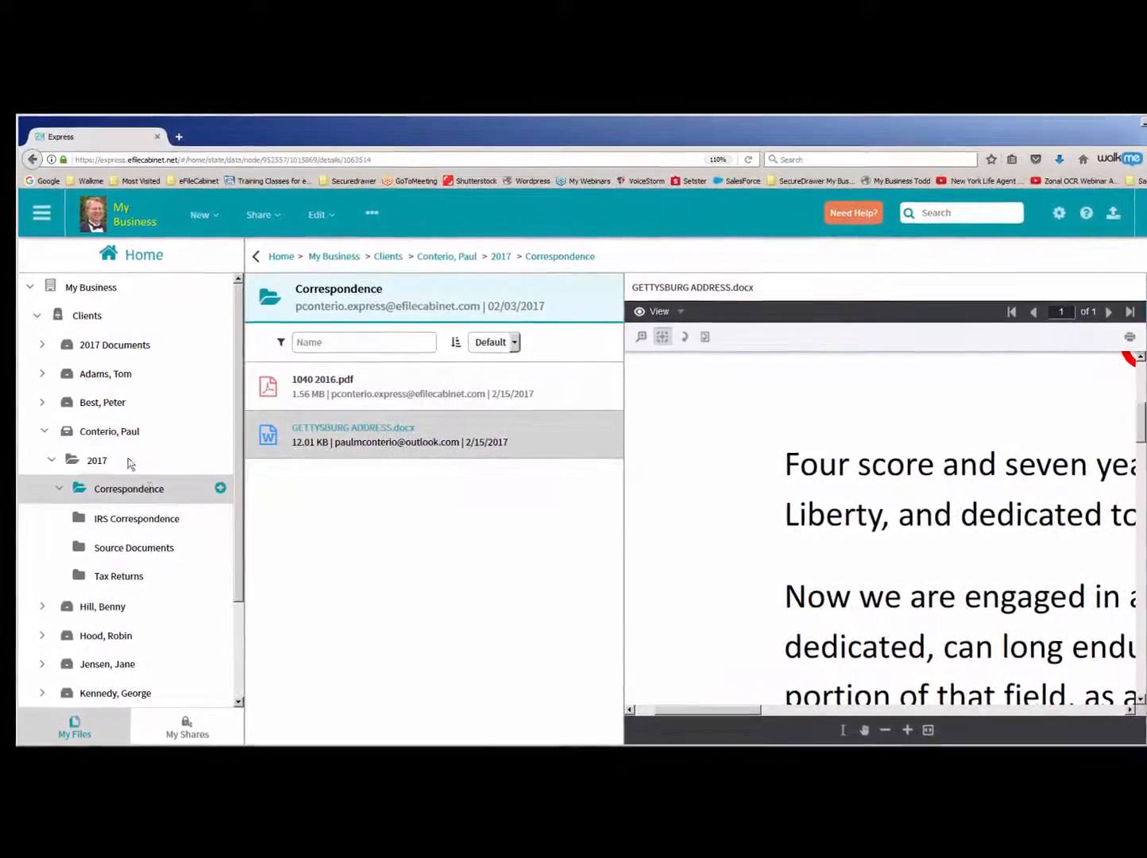
# - Select the Clients cabinet, reopen the expanded client's 2017 Correspondence folder, and show the available actions for 1040 2016.pdf
pyautogui.click(63, 315)
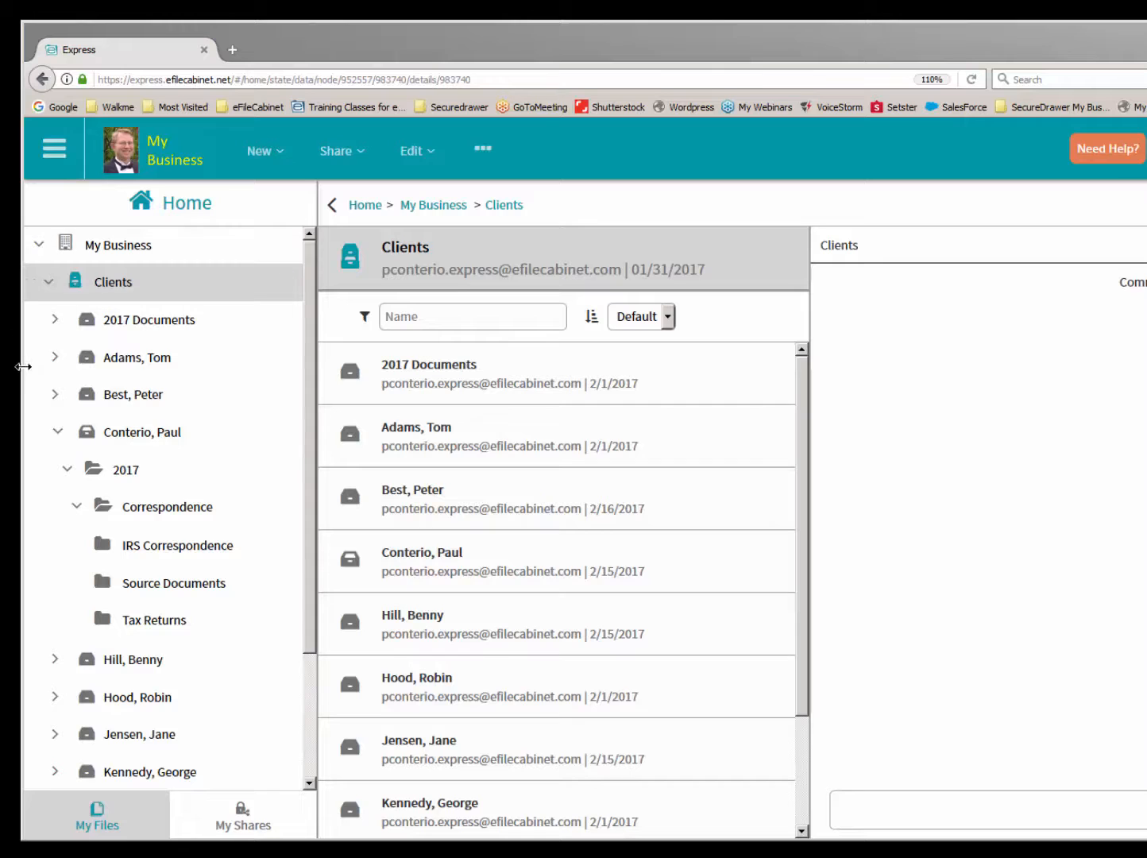
pyautogui.click(145, 500)
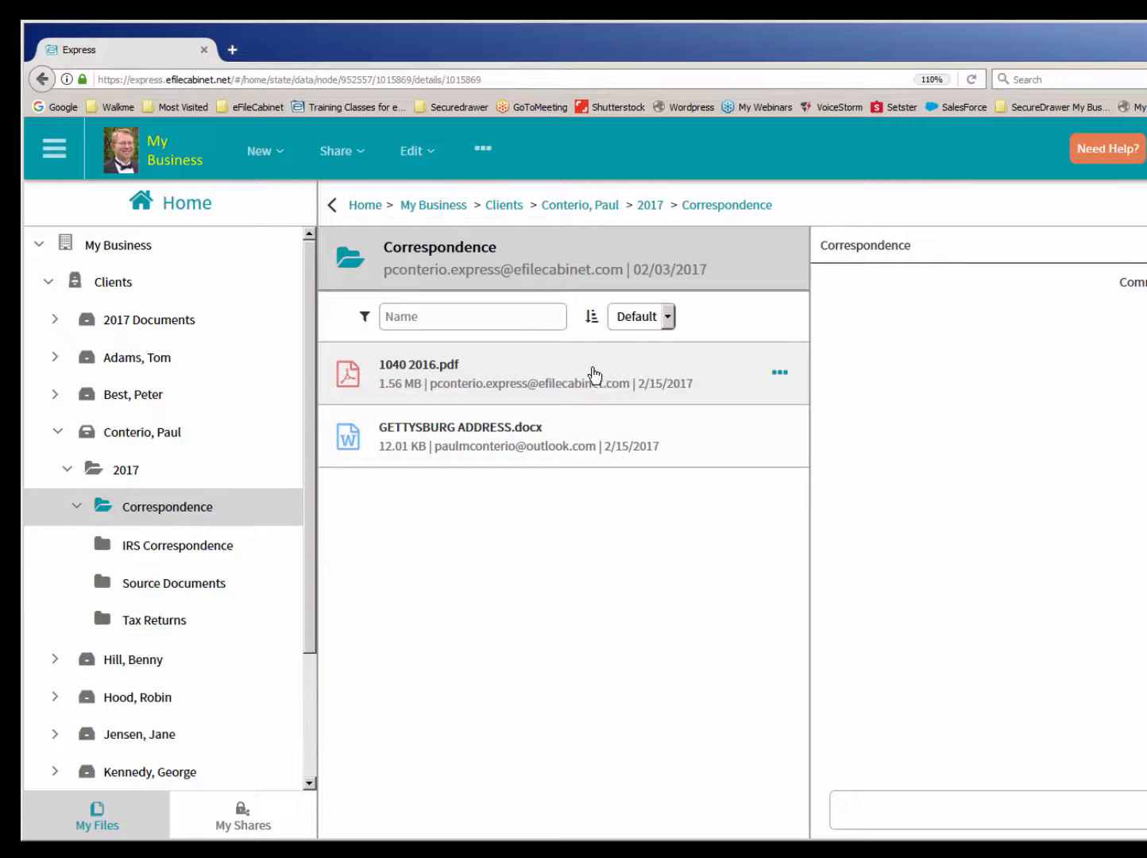
pyautogui.moveTo(781, 381)
pyautogui.rightClick(347, 379)
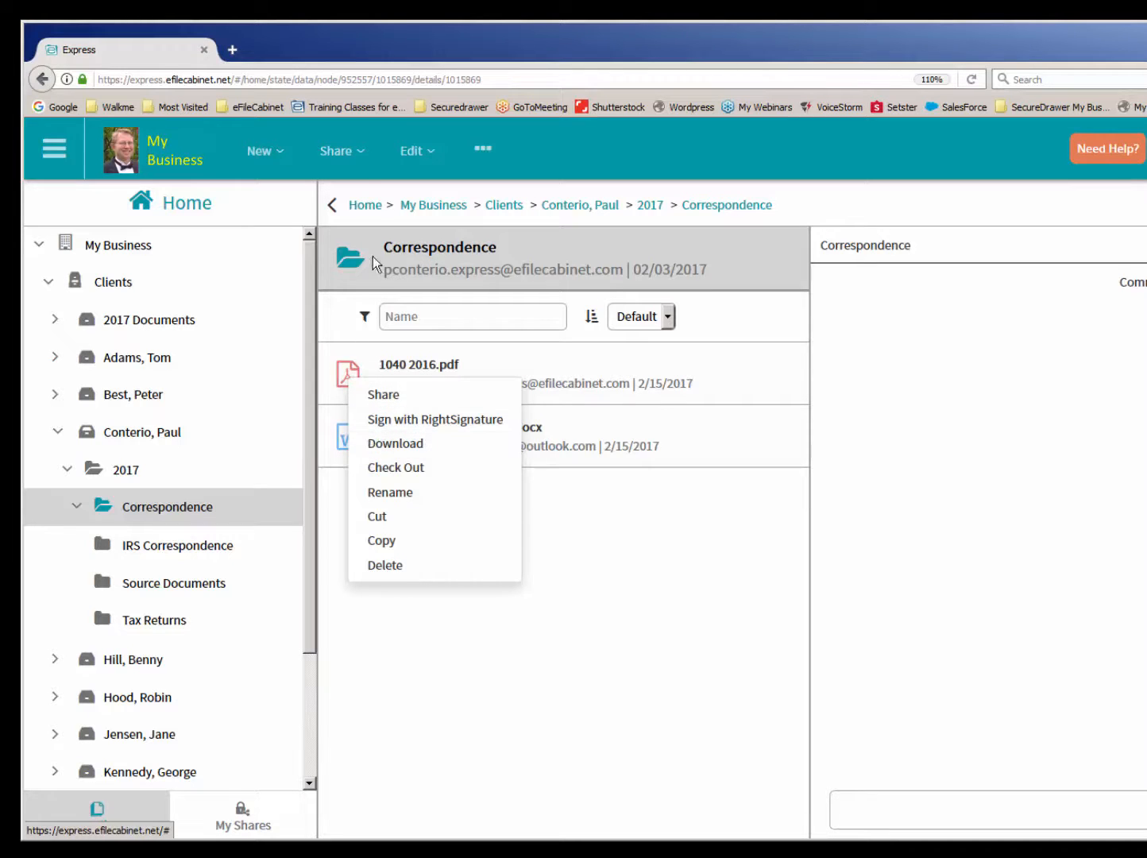
# - Select 1040 2016.pdf and show its sharing, download and RightSignature options
pyautogui.click(356, 152)
pyautogui.click(353, 380)
pyautogui.click(363, 153)
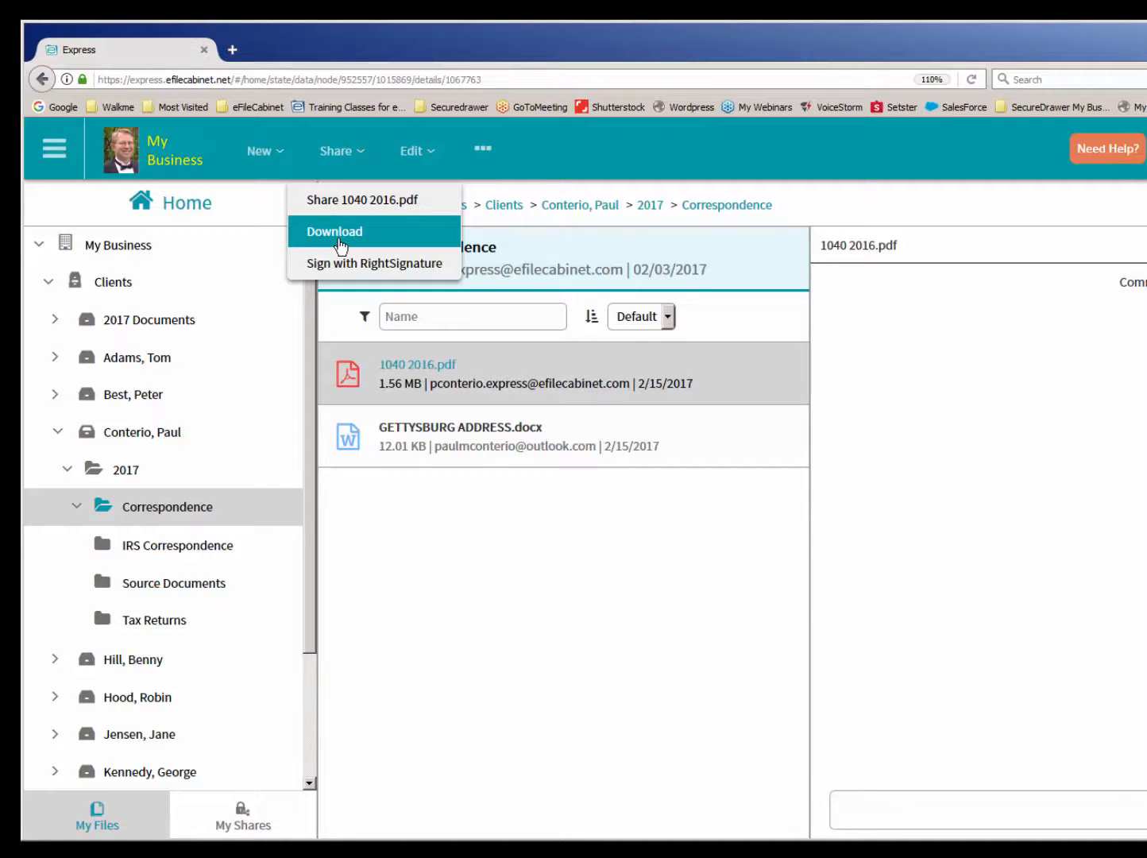
# - Check out GETTYSBURG ADDRESS.docx from the Correspondence folder and save the downloaded copy
pyautogui.click(391, 449)
pyautogui.rightClick(391, 450)
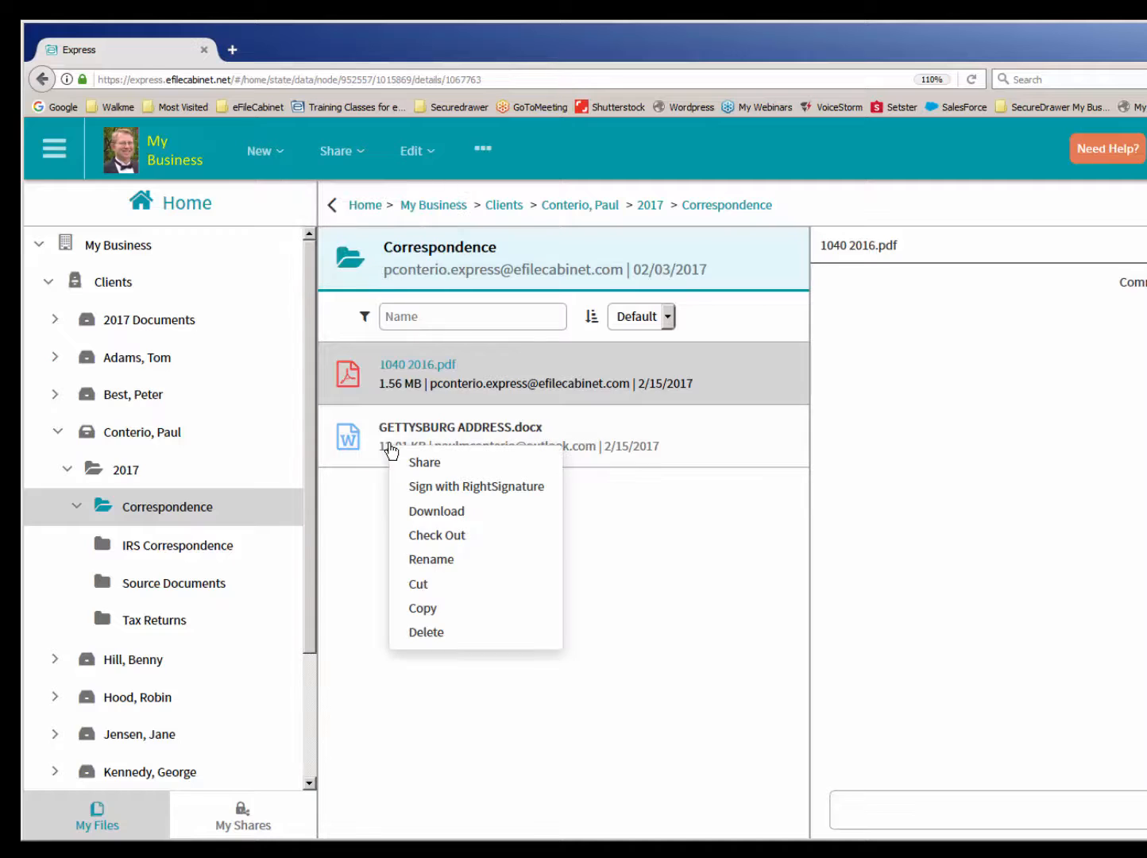
pyautogui.click(380, 442)
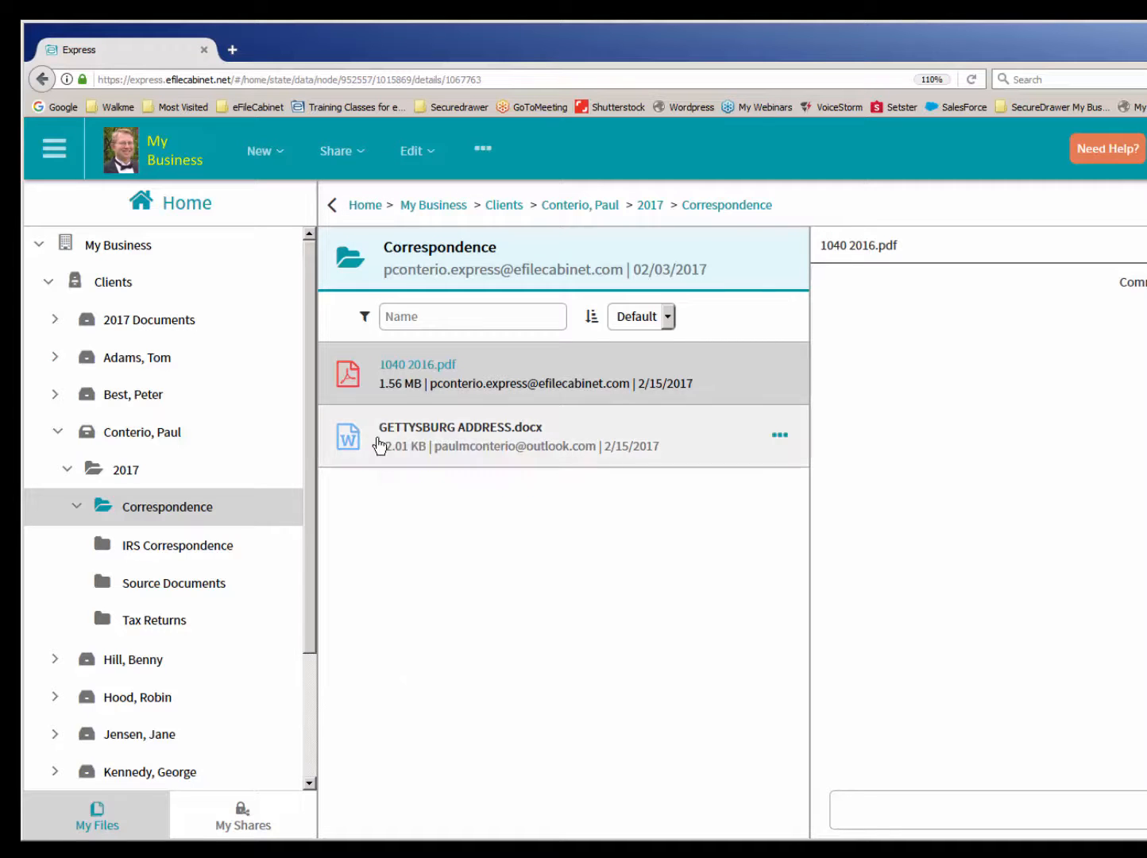
pyautogui.rightClick(378, 440)
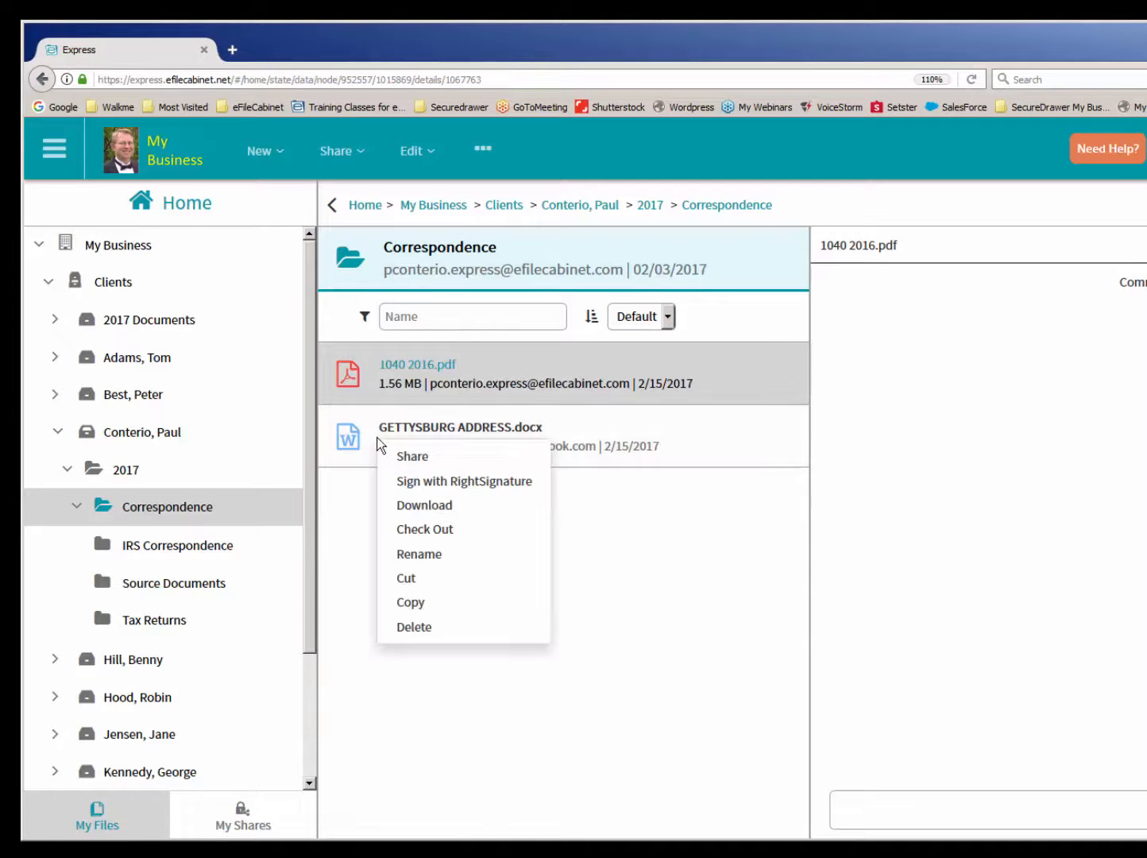
pyautogui.click(411, 530)
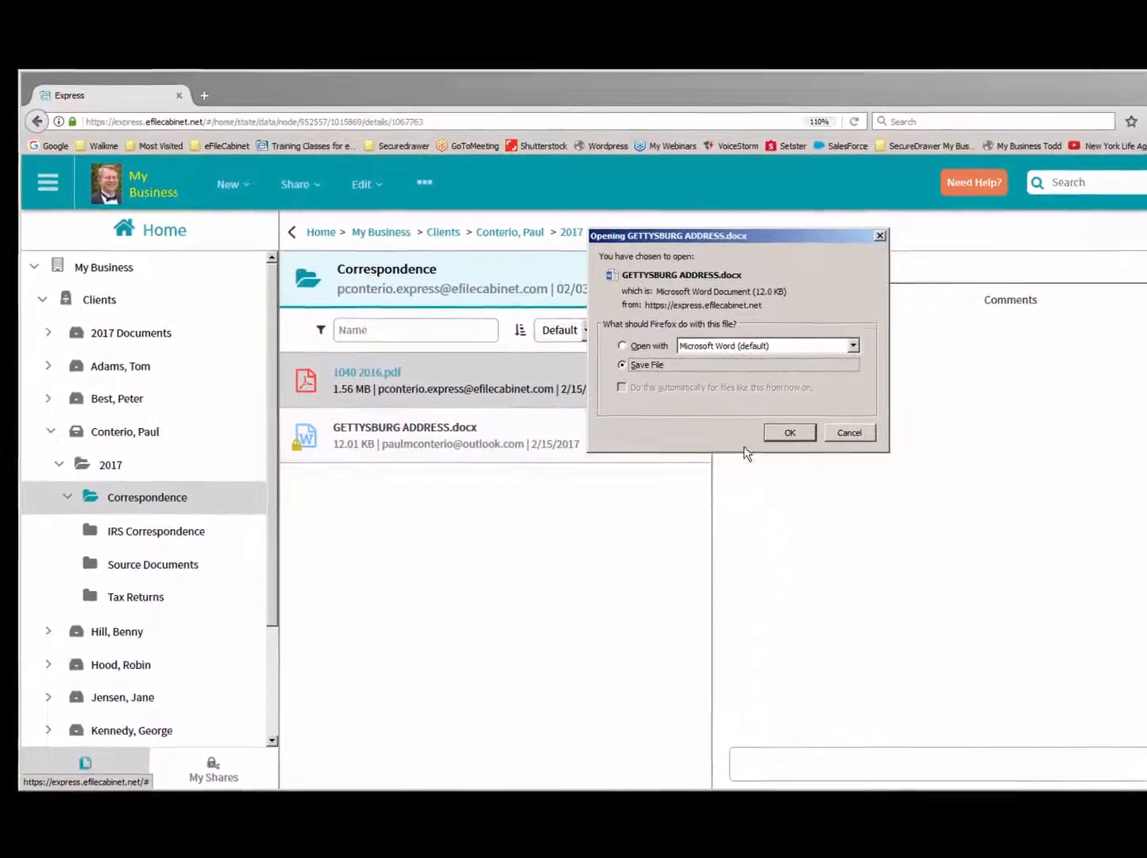
pyautogui.click(792, 434)
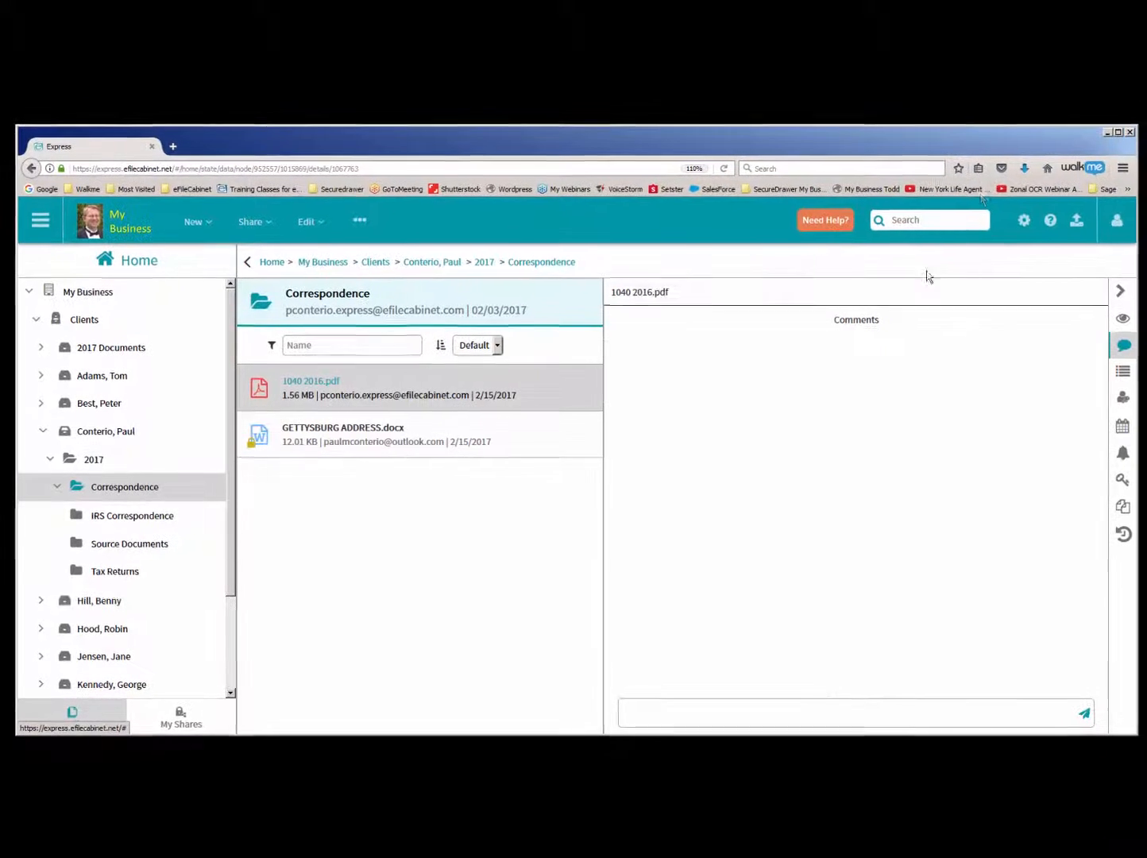
# - Open the most recently downloaded GETTYSBURG ADDRESS.docx in Word and enable editing
pyautogui.click(1029, 171)
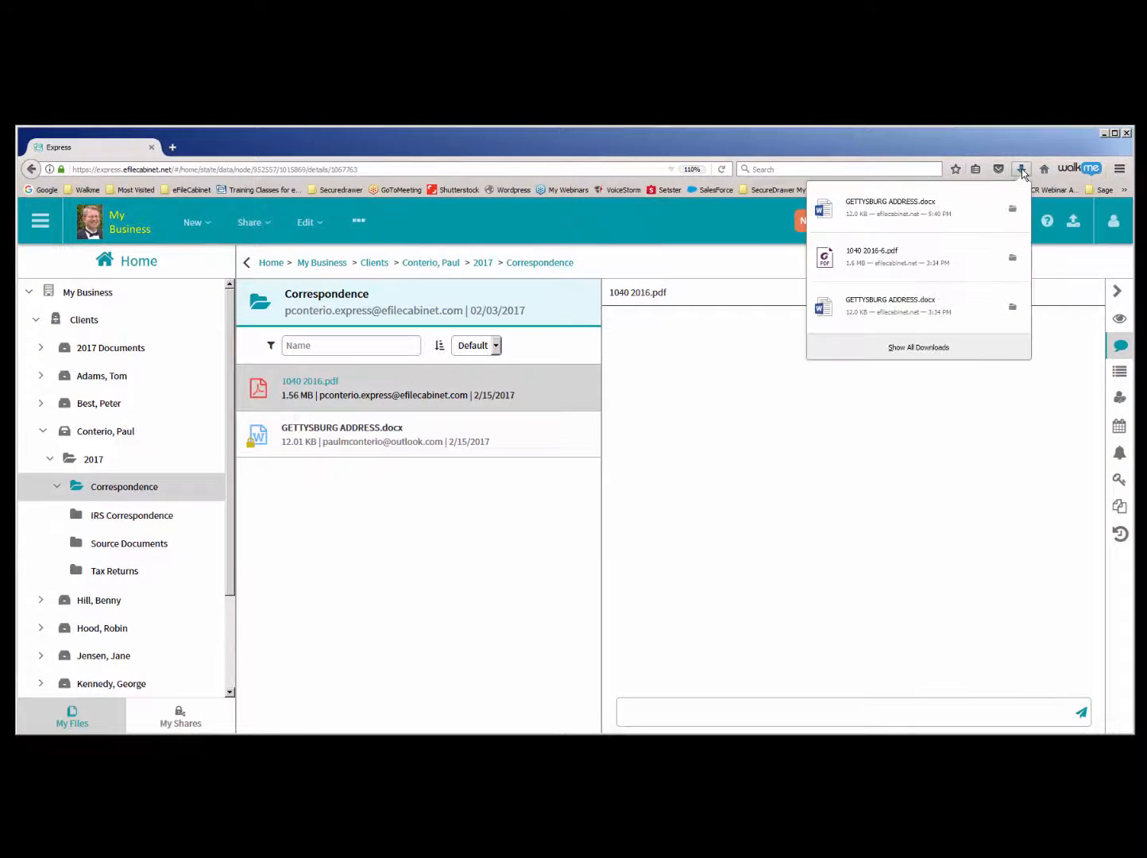
pyautogui.click(879, 213)
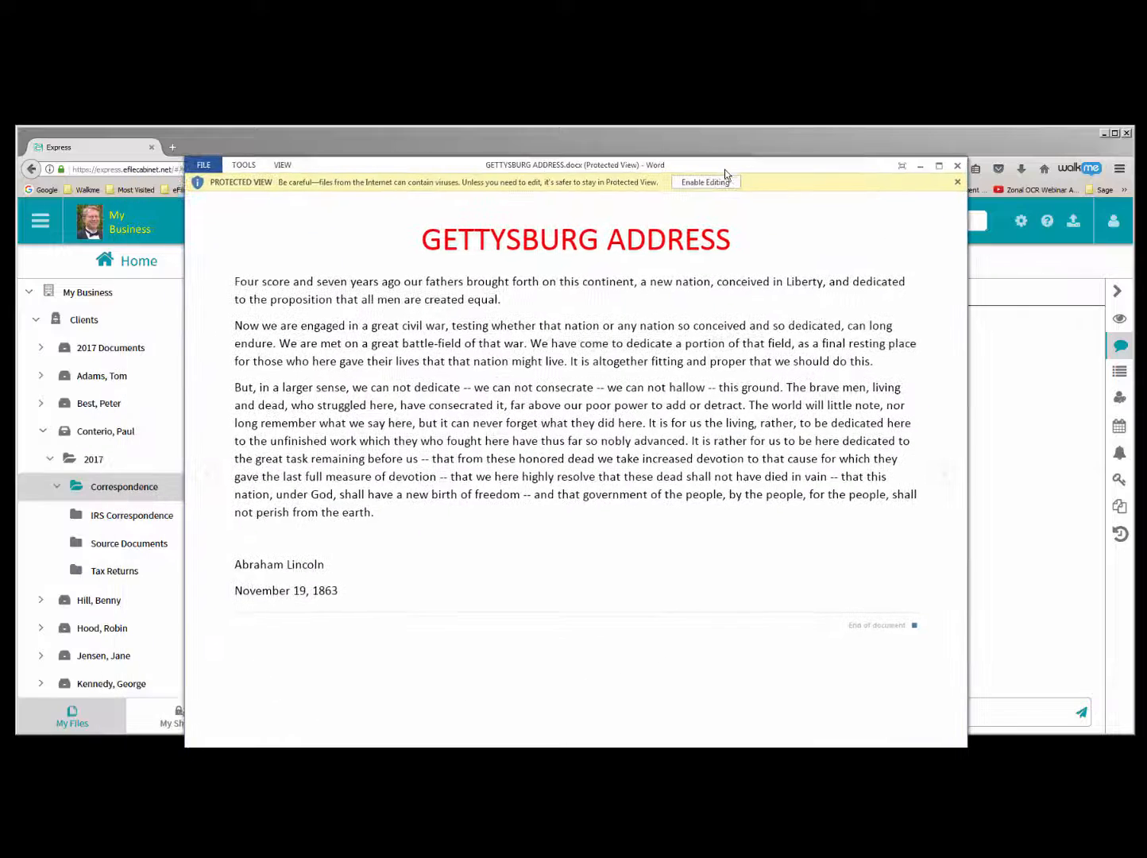
pyautogui.click(717, 178)
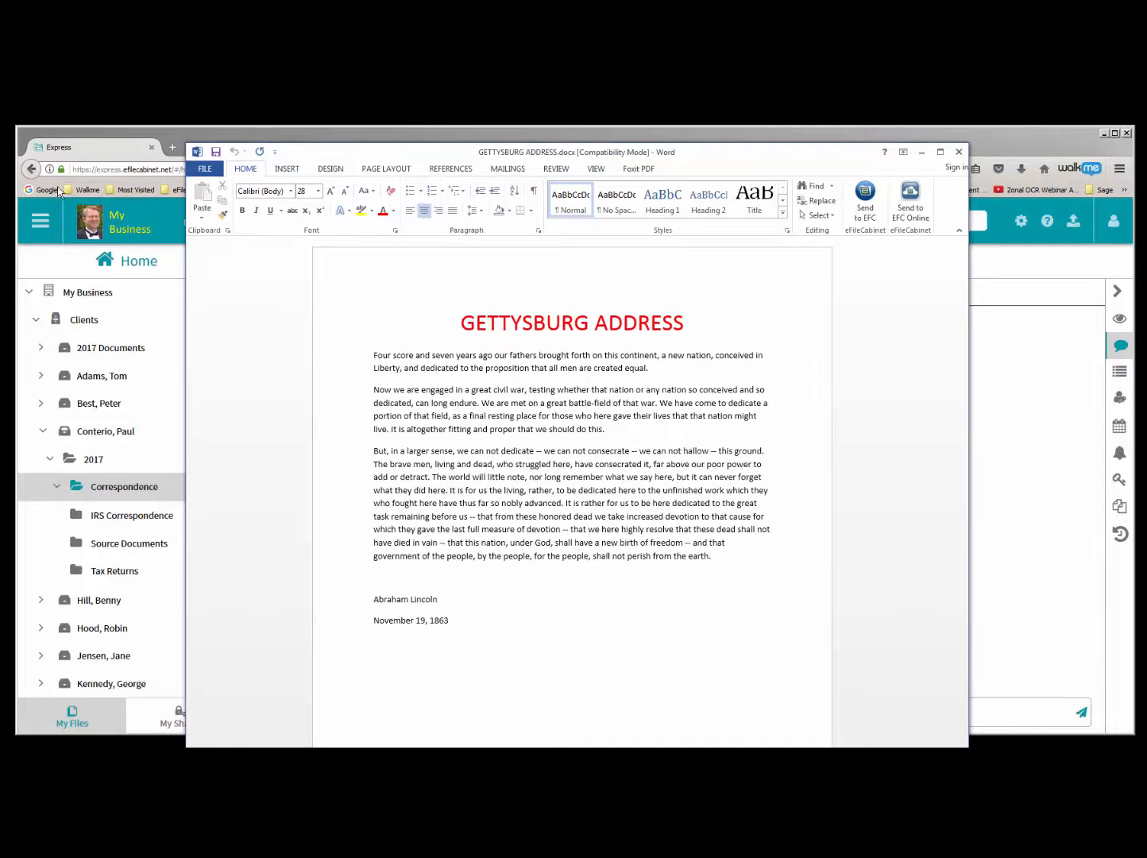
# - Switch back to eFileCabinet Express and view the administrator's list of checked-out files
pyautogui.click(39, 221)
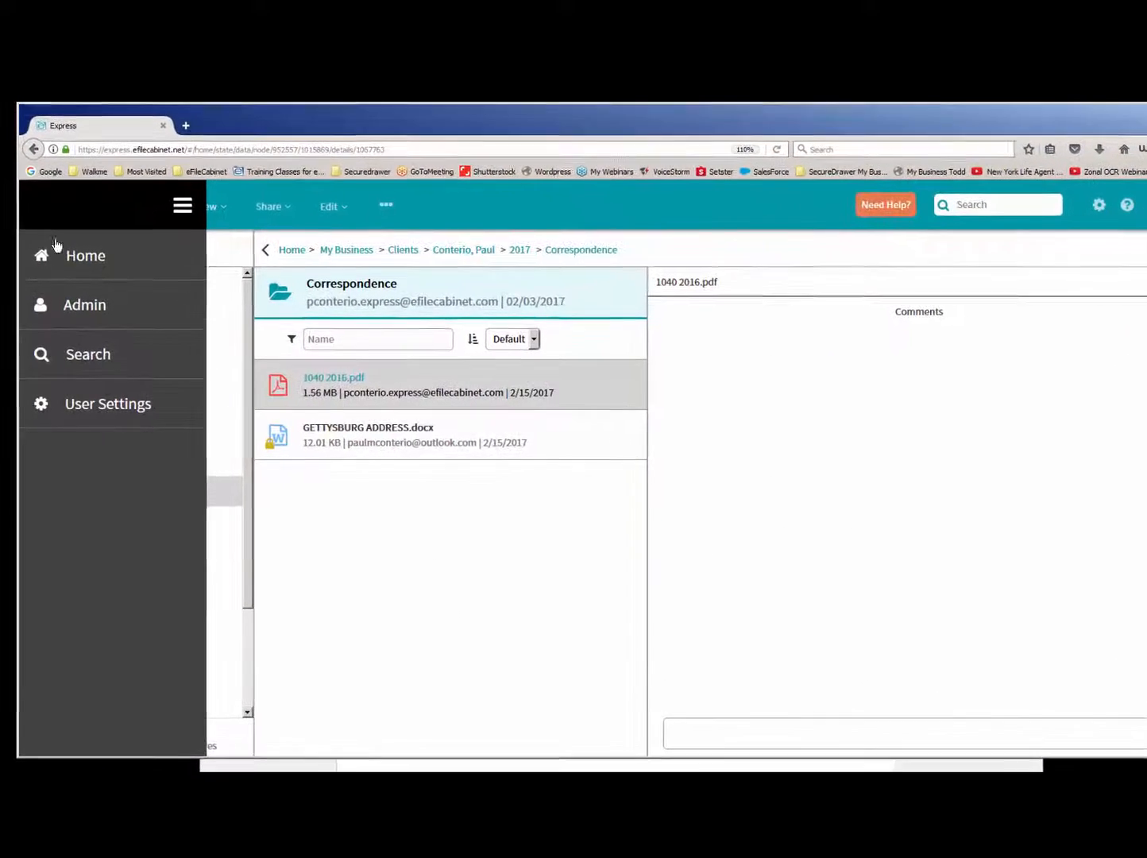
pyautogui.click(76, 309)
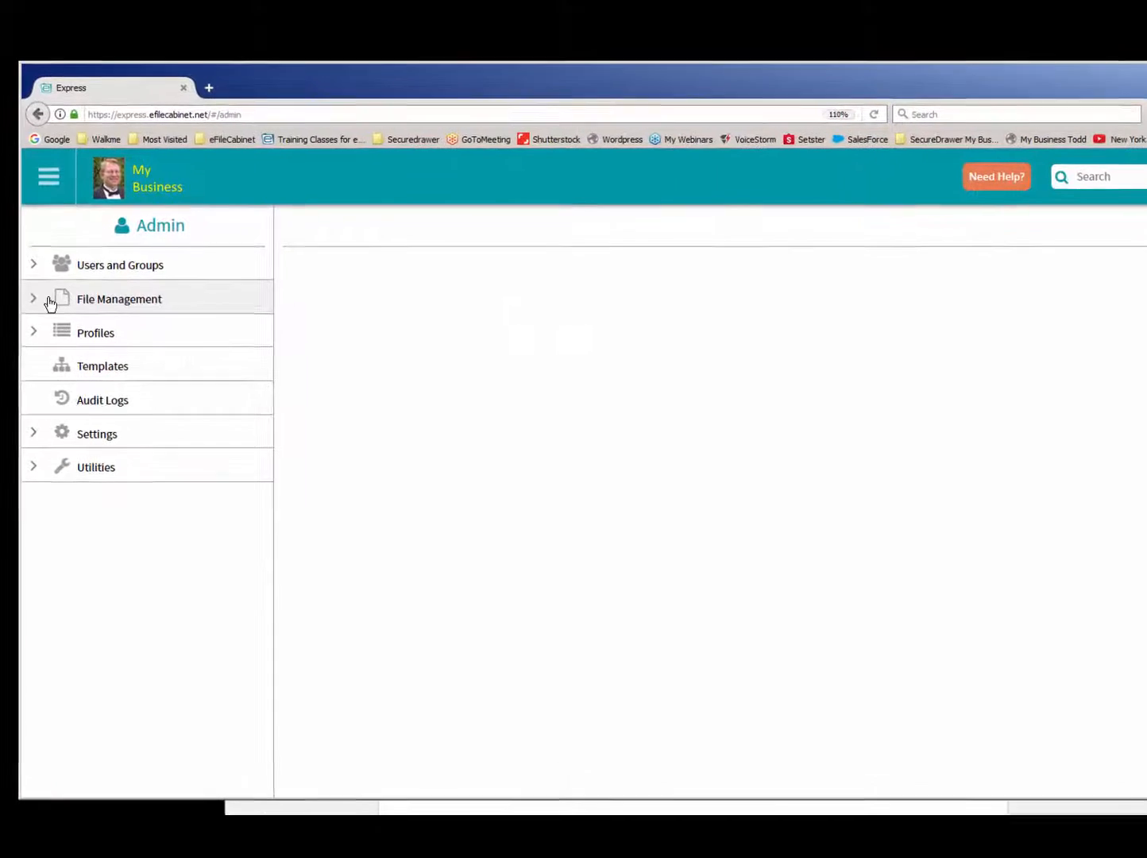
pyautogui.click(52, 300)
pyautogui.click(106, 347)
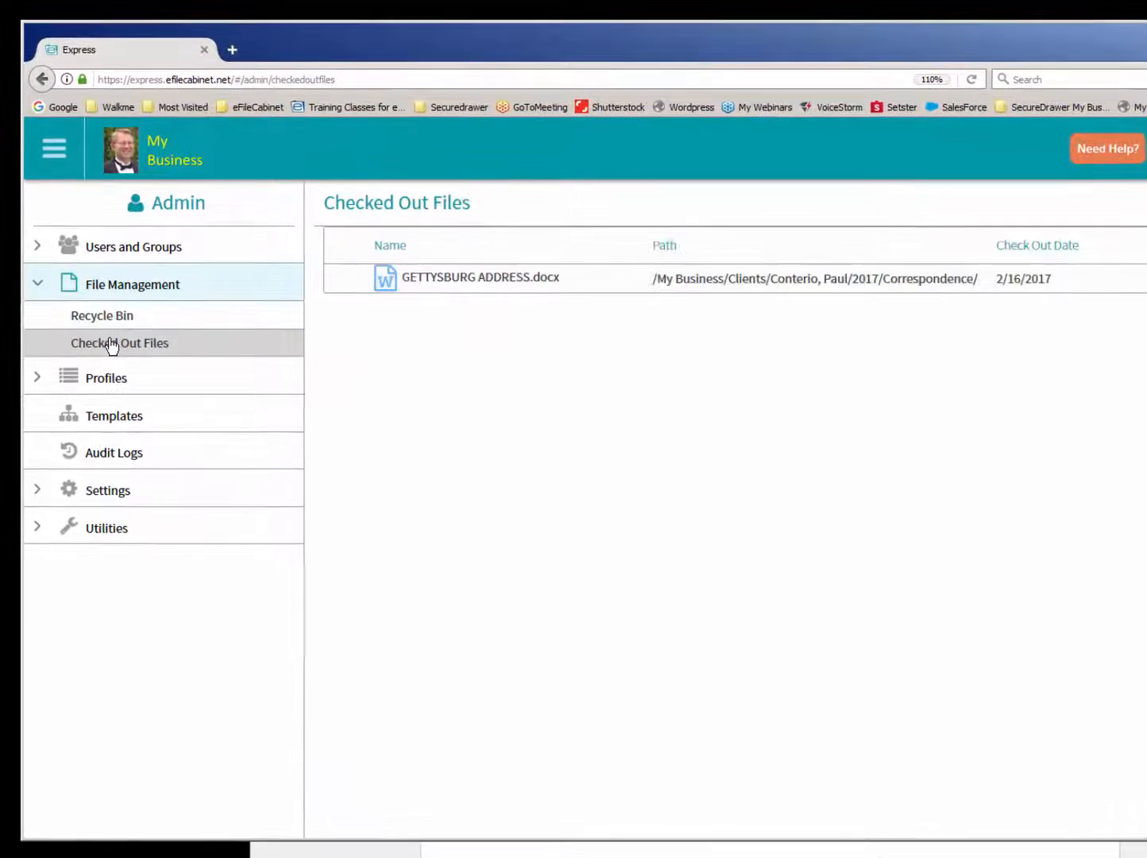
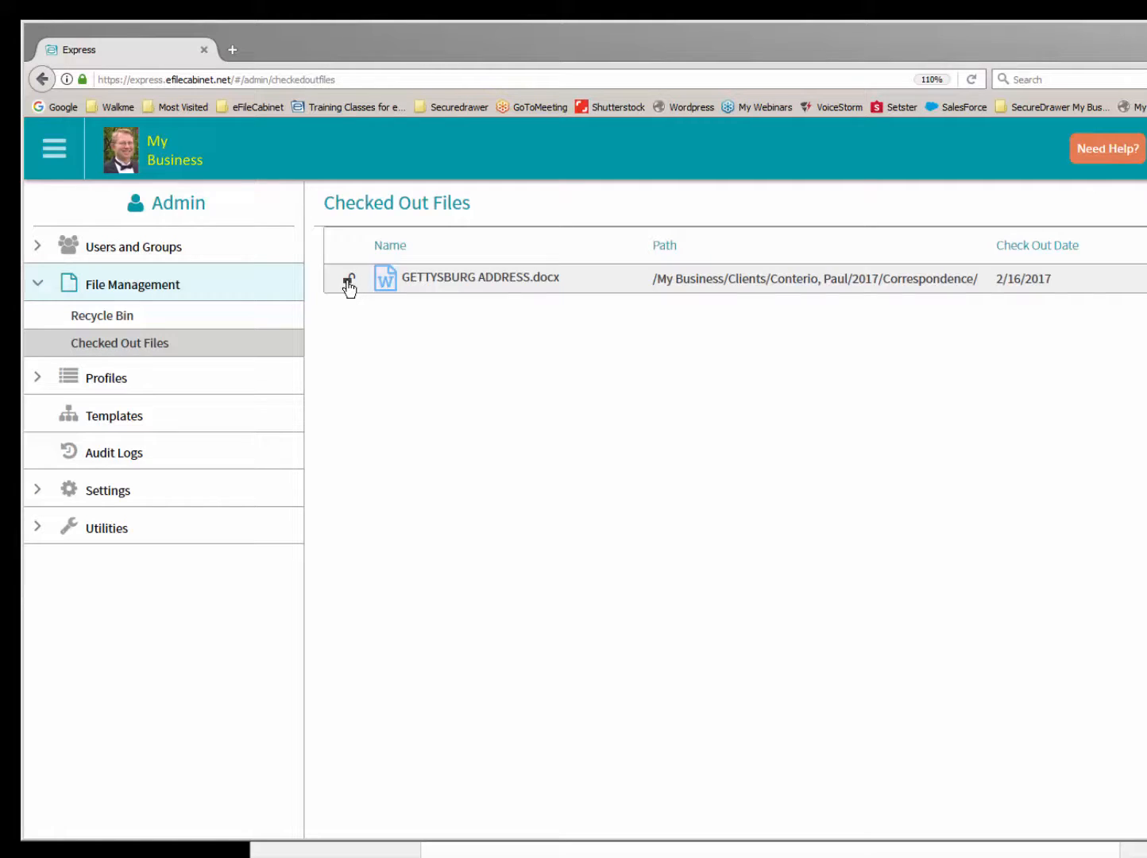
# - Switch to Word, save the checked-out GETTYSBURG ADDRESS.docx and close it
pyautogui.click(530, 854)
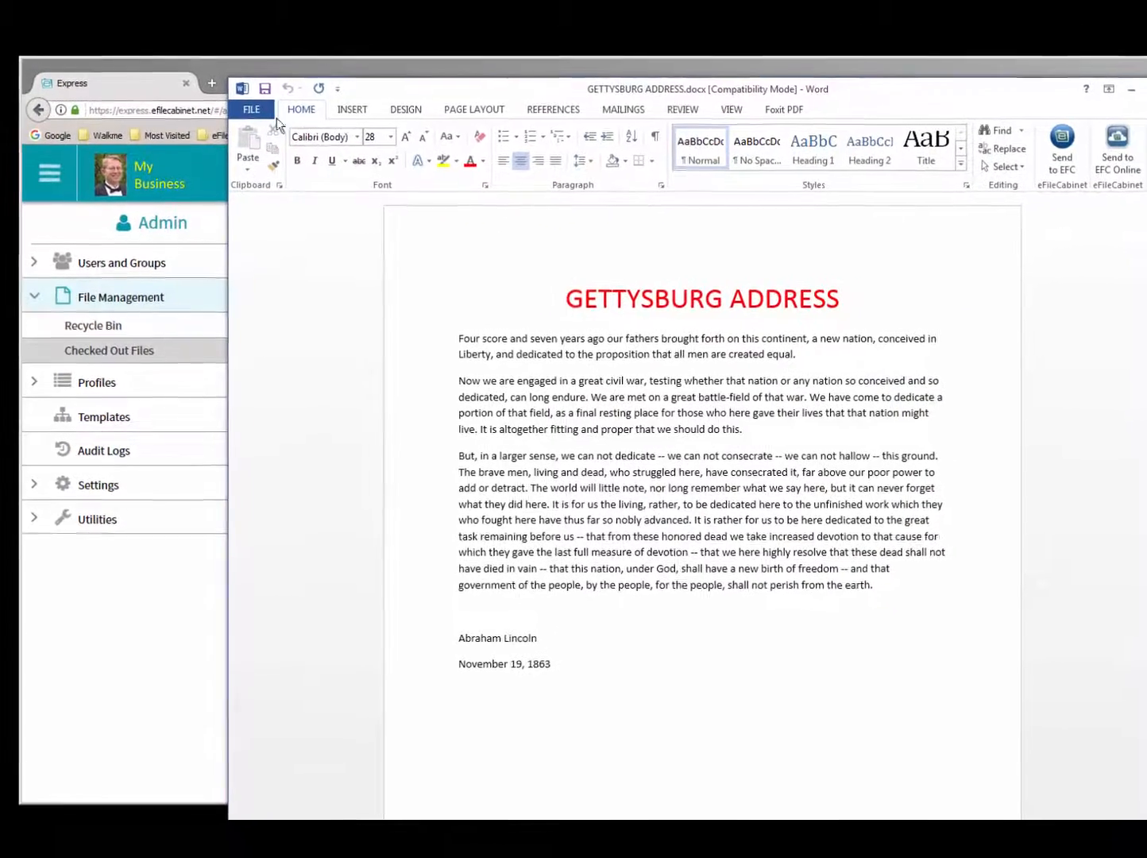
pyautogui.click(252, 111)
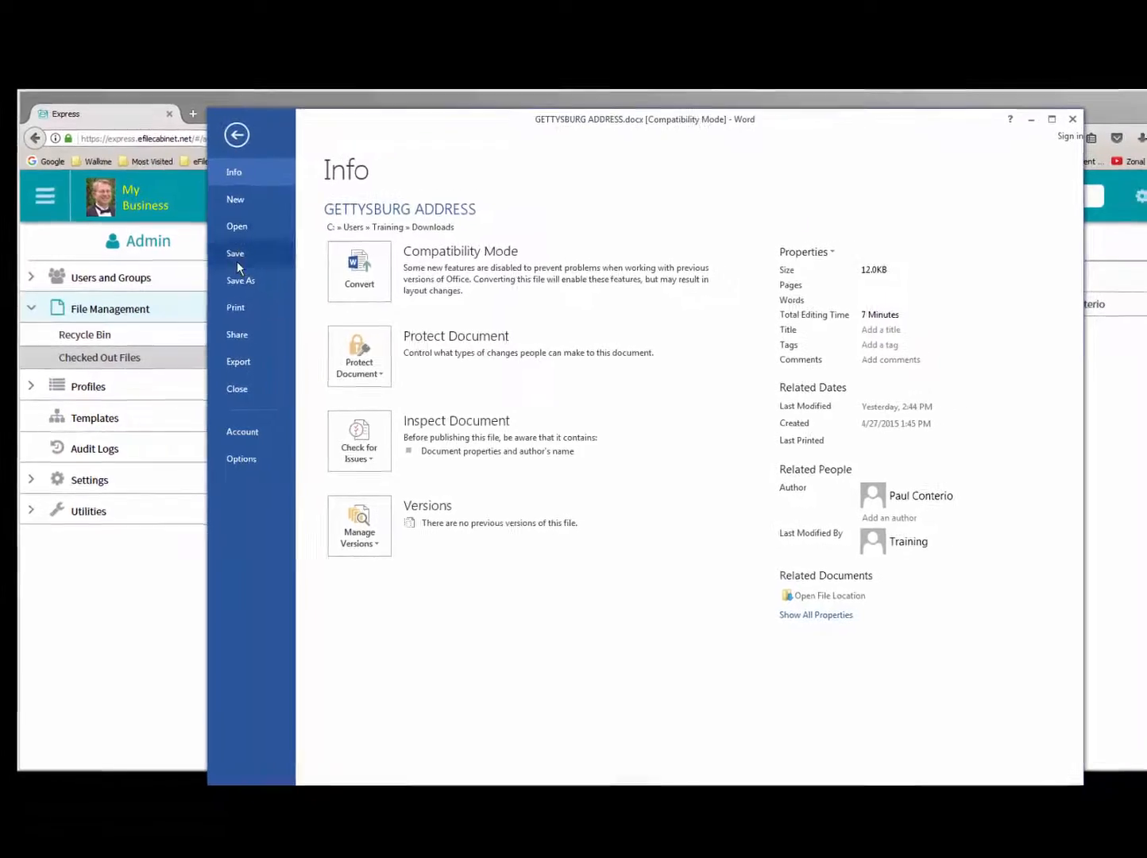
pyautogui.click(263, 241)
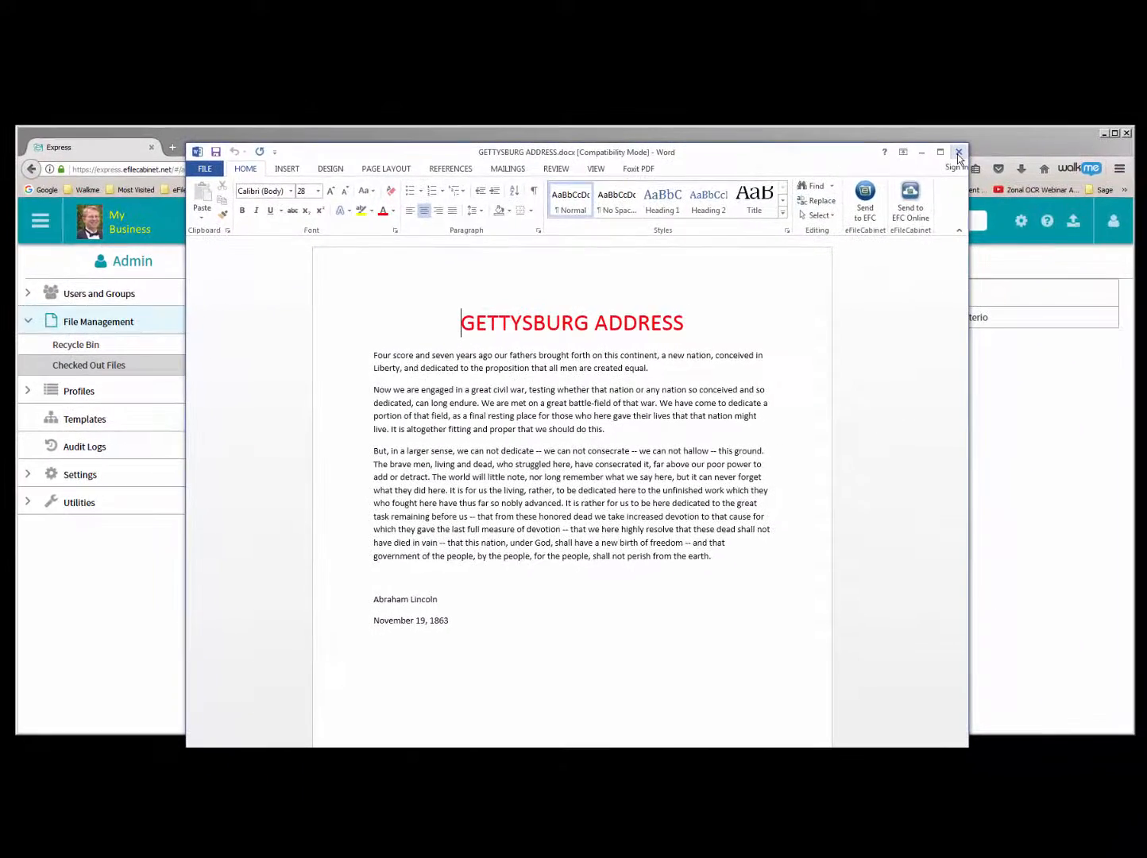
pyautogui.click(1040, 129)
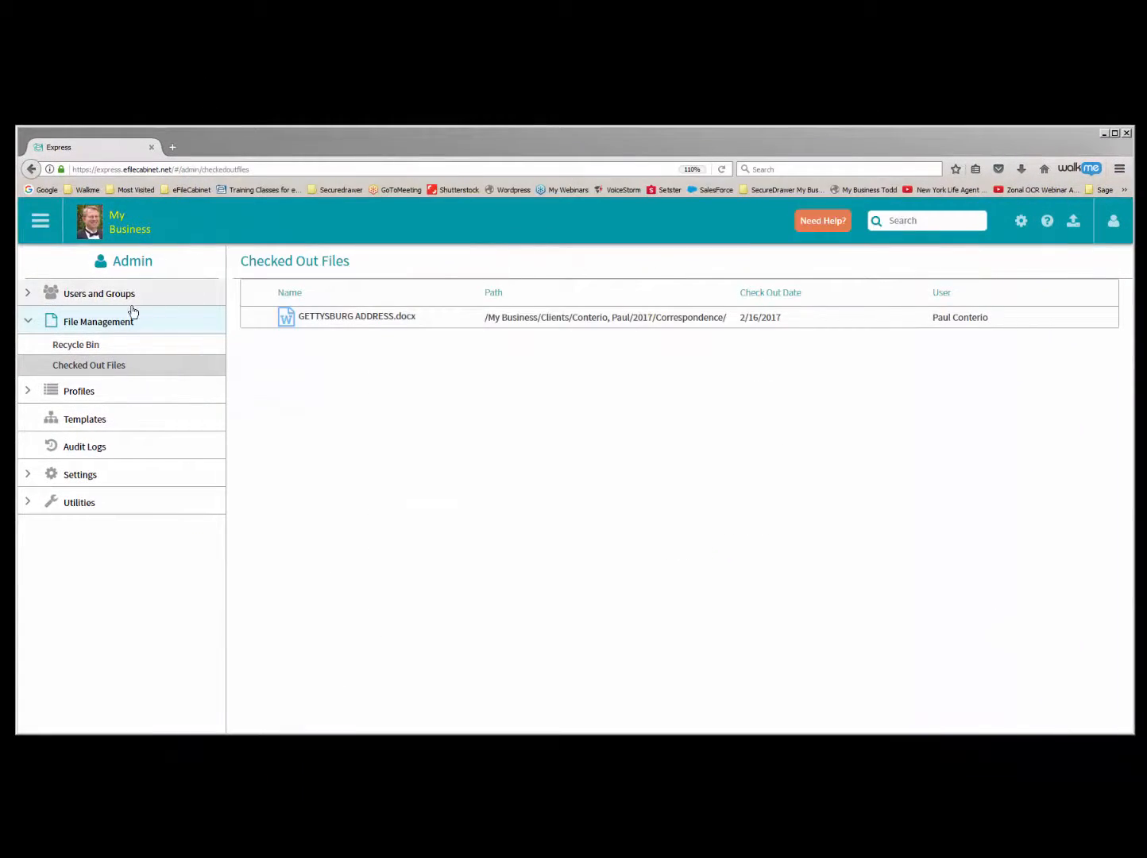
# - Check in GETTYSBURG ADDRESS.docx from the client's 2017 Correspondence folder without changes
pyautogui.click(41, 224)
pyautogui.click(66, 272)
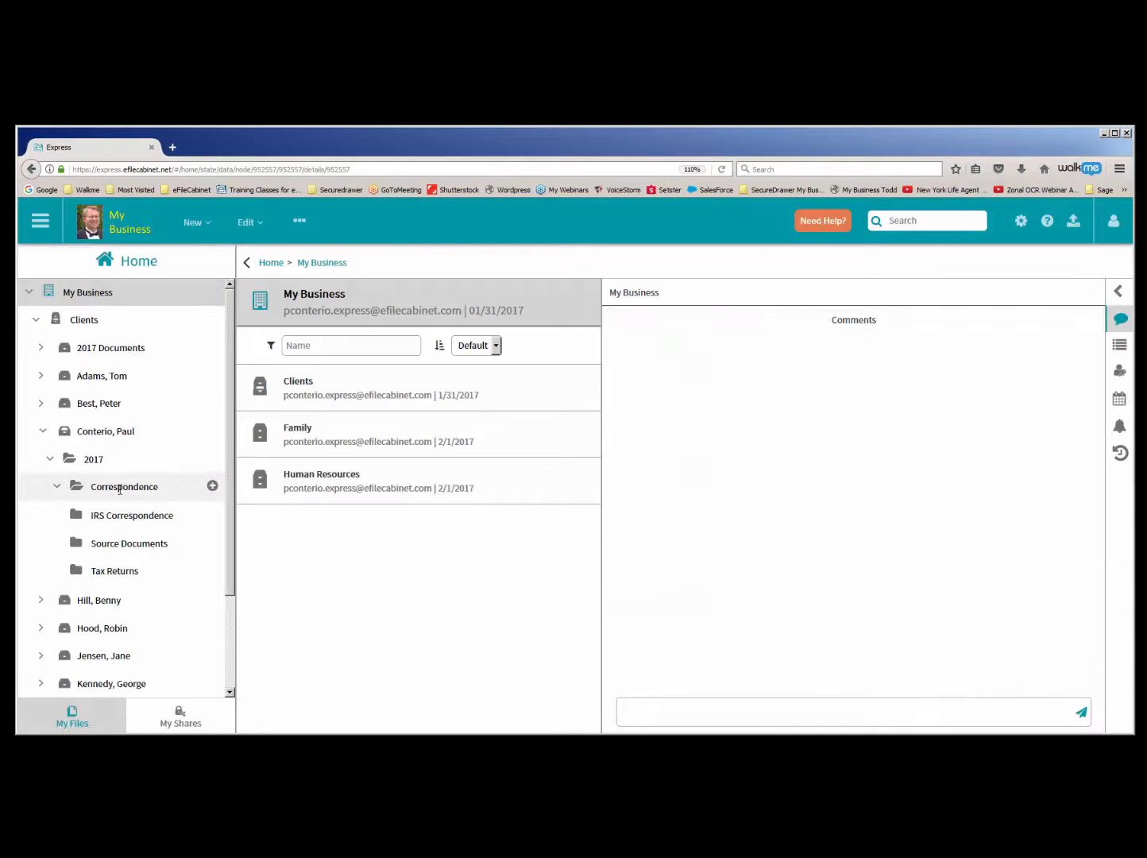
pyautogui.click(119, 486)
pyautogui.rightClick(260, 440)
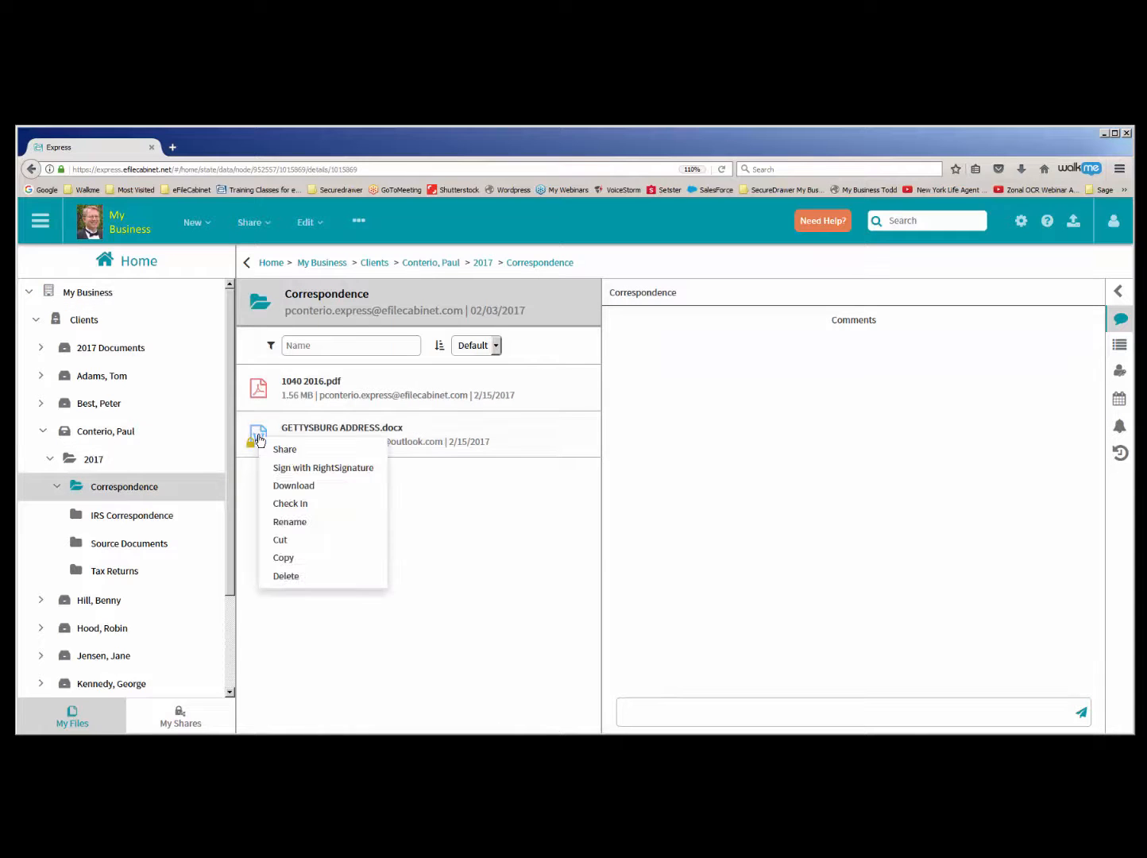
pyautogui.click(295, 503)
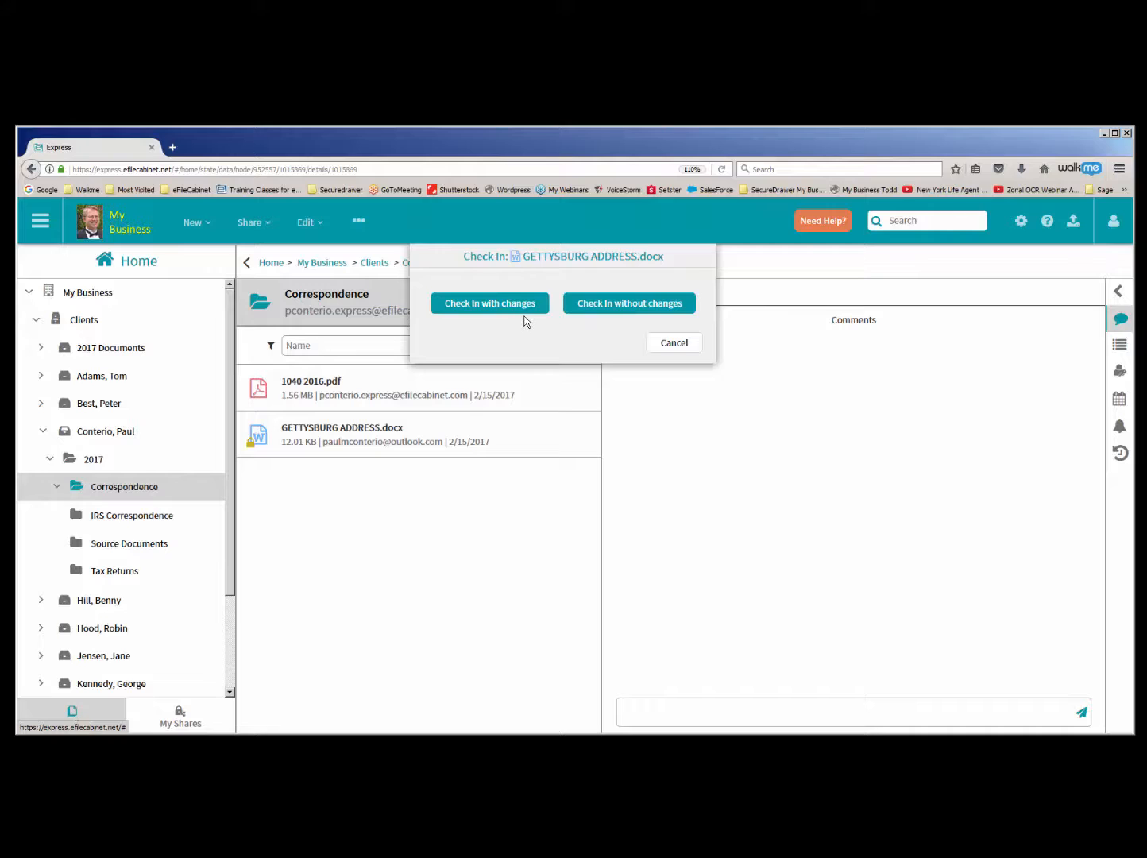
pyautogui.click(605, 309)
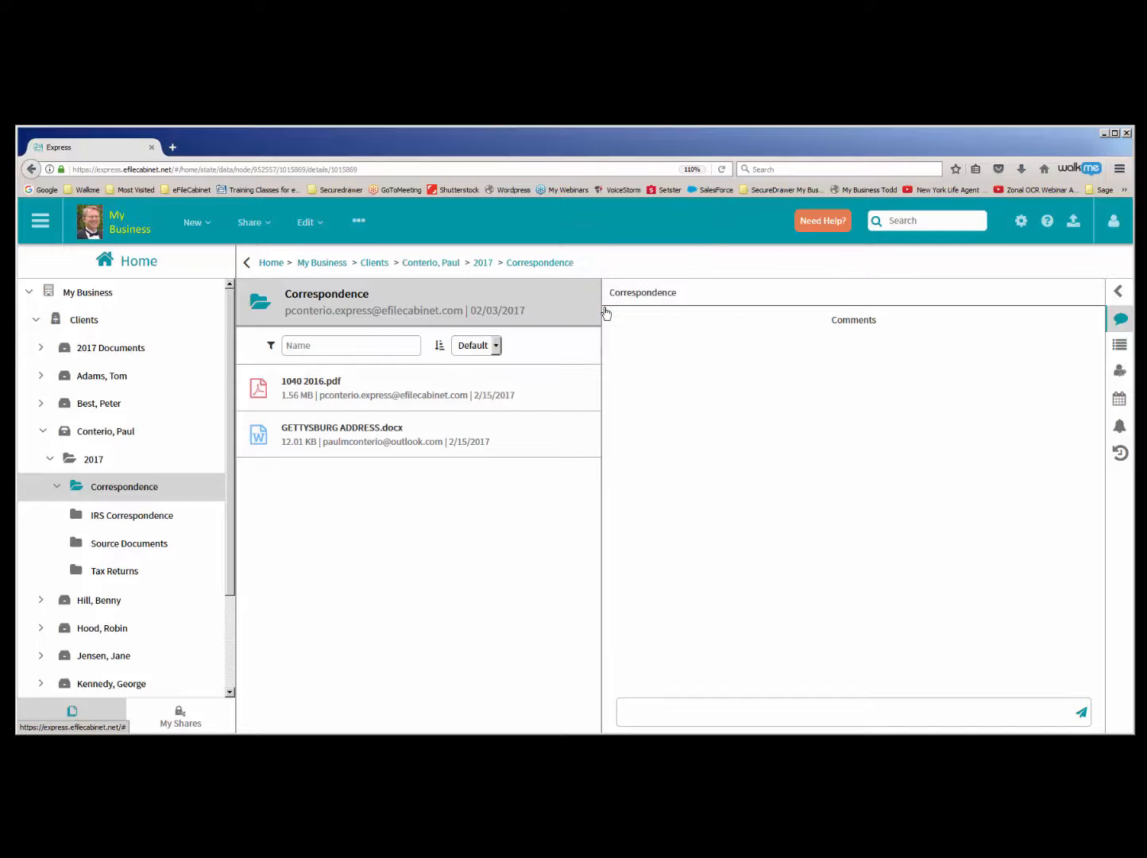
# - Open eFileCabinet SideKick and browse from Home through Clients to the client's 2017 Correspondence folder
pyautogui.moveTo(1134, 405); pyautogui.dragTo(785, 395)
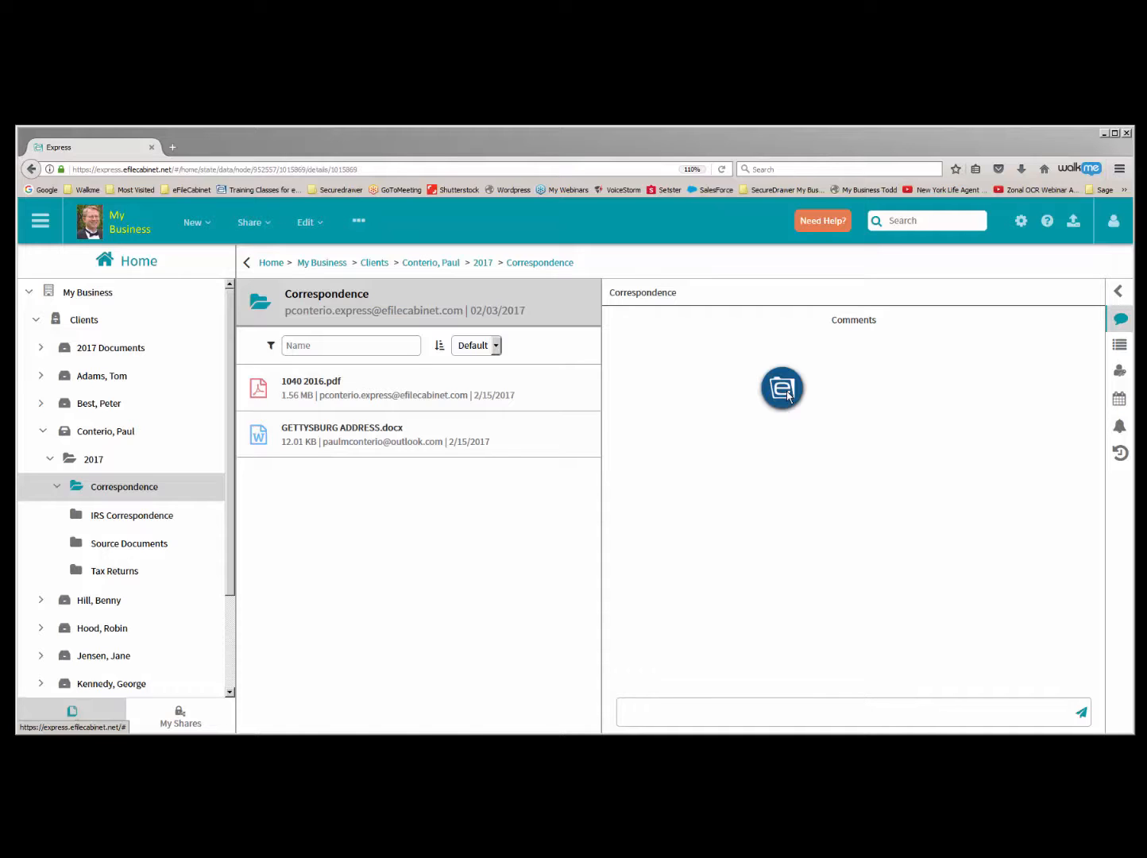
pyautogui.click(787, 393)
pyautogui.moveTo(787, 392); pyautogui.dragTo(914, 423)
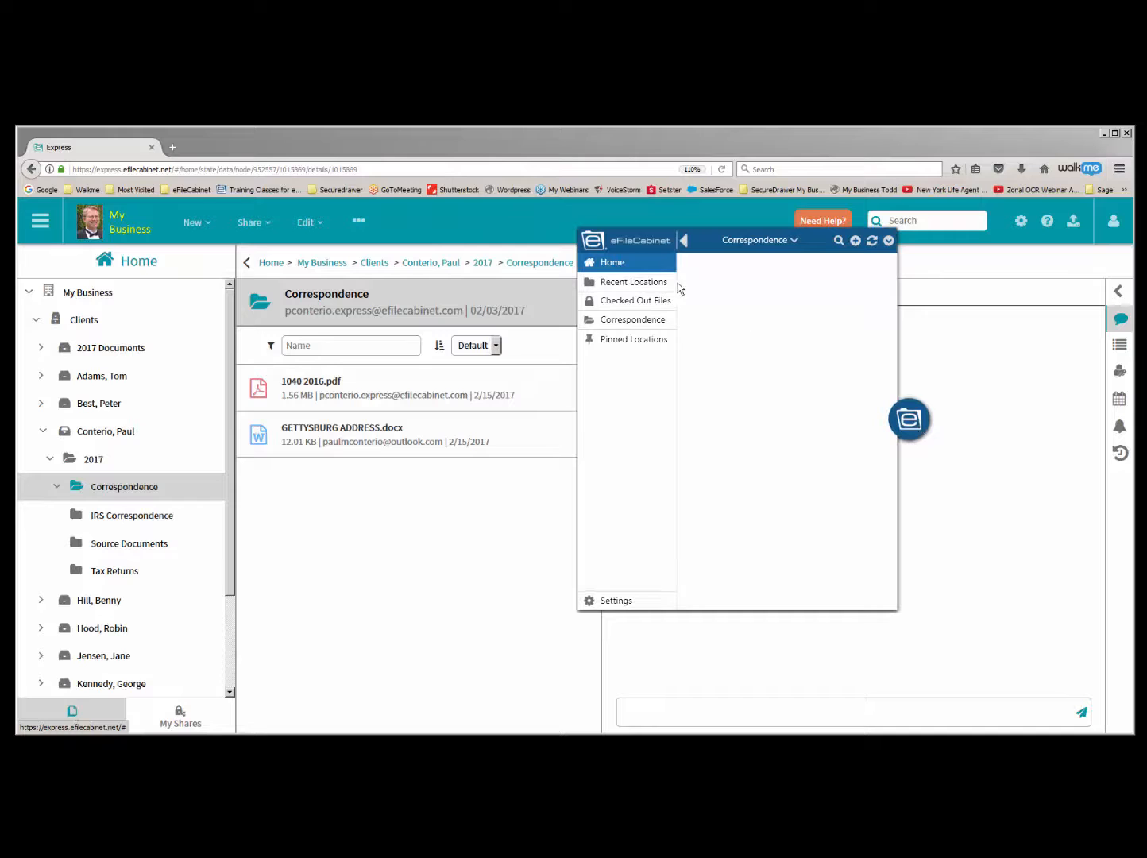
pyautogui.click(625, 264)
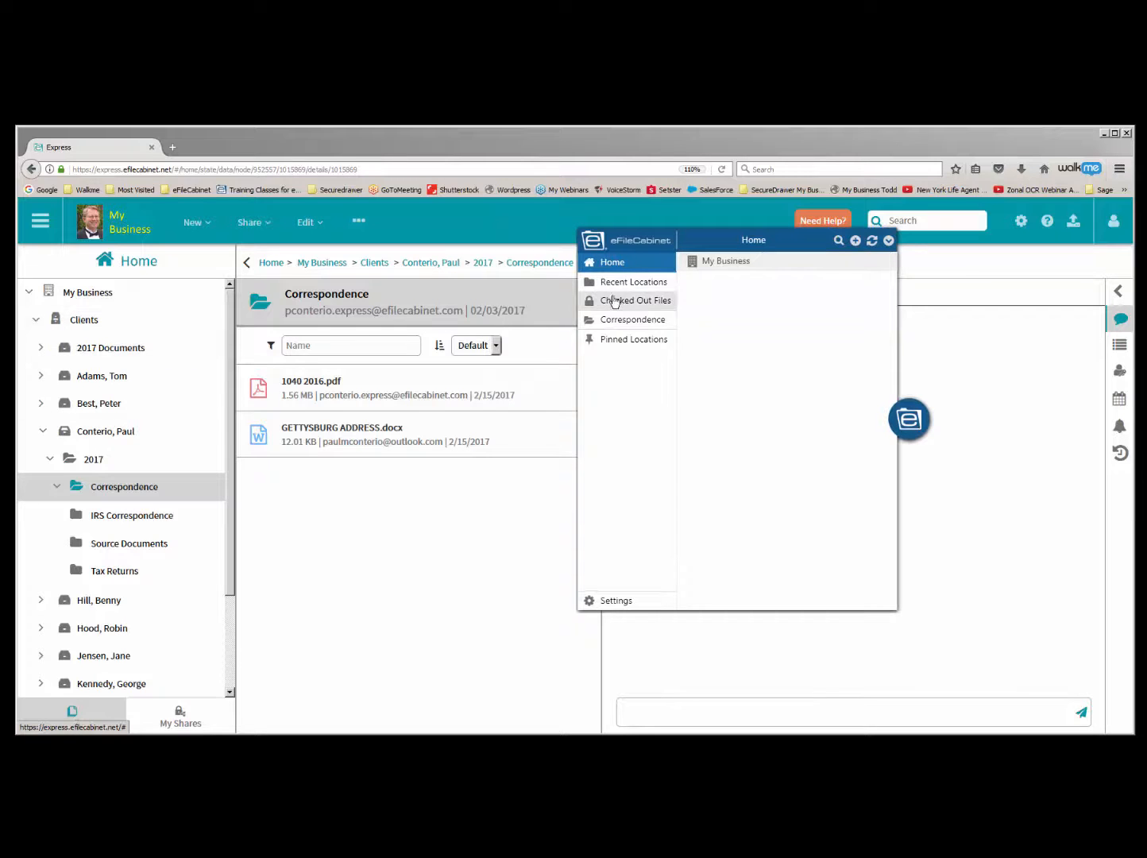
pyautogui.click(713, 264)
pyautogui.click(710, 262)
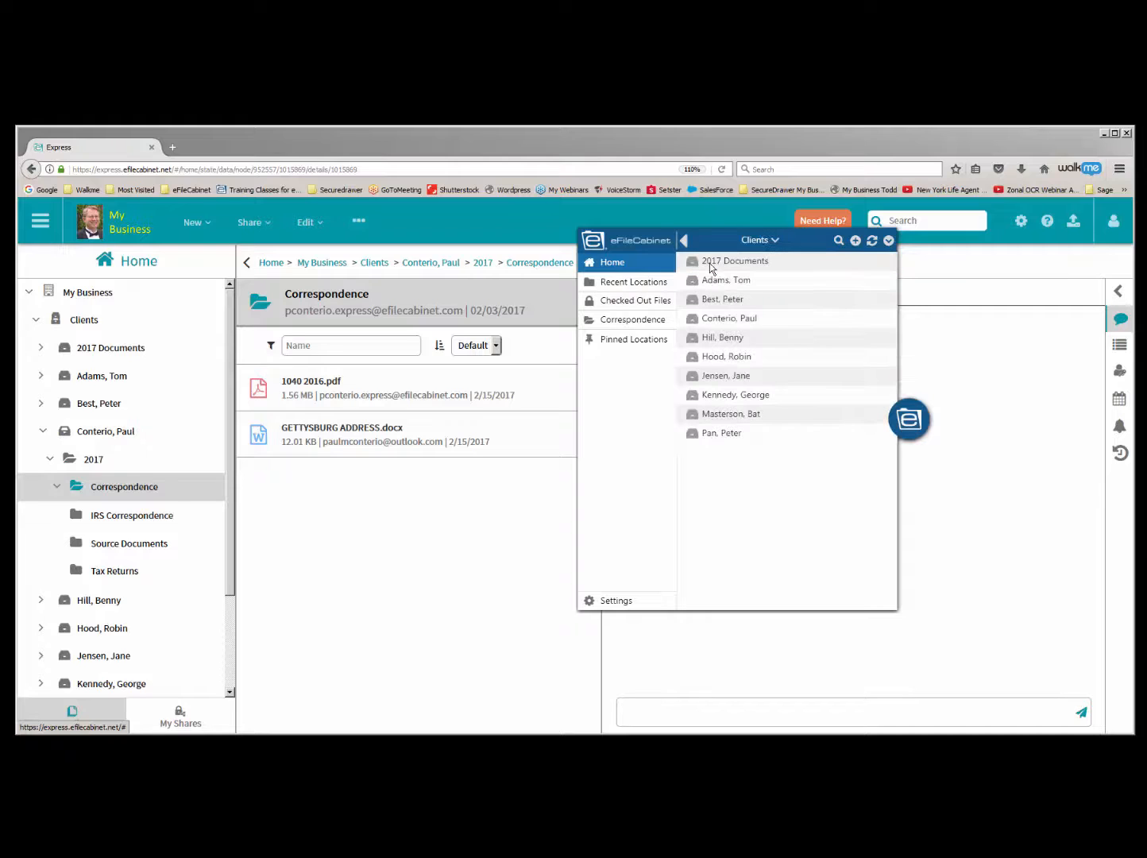
pyautogui.click(710, 320)
pyautogui.click(693, 264)
pyautogui.click(694, 265)
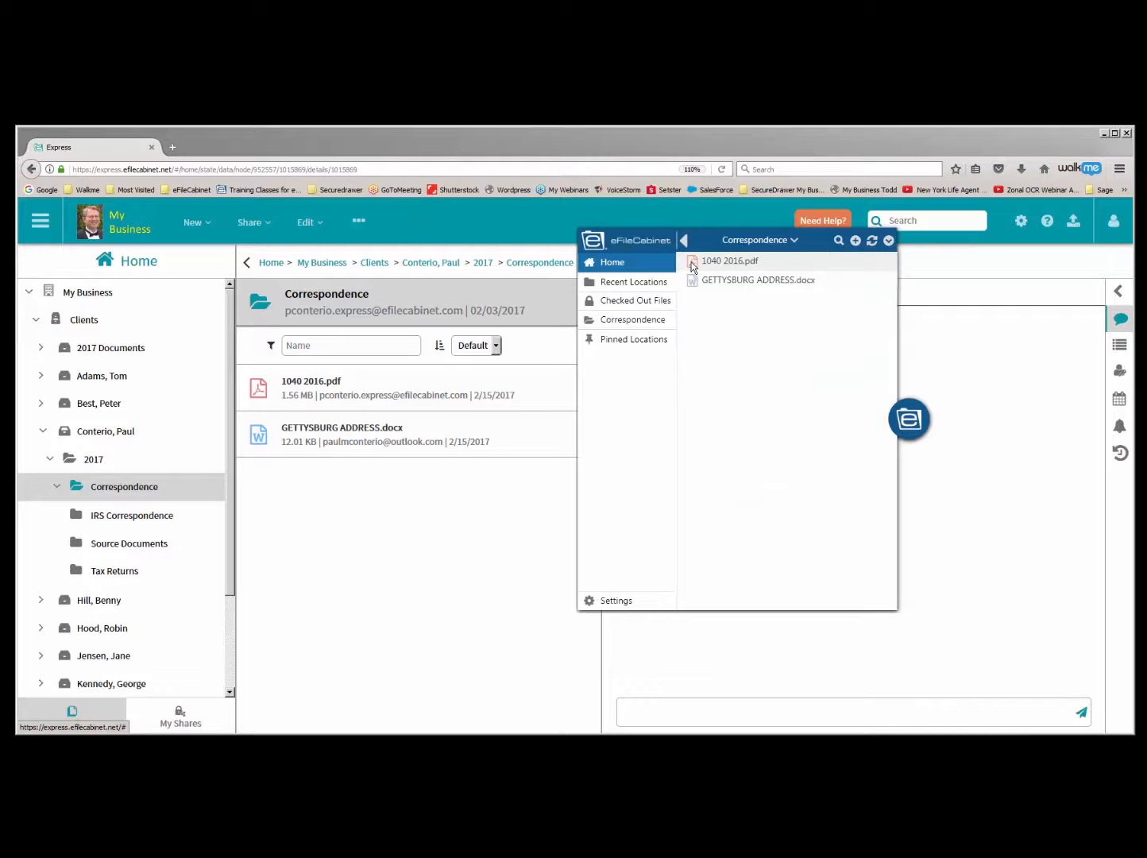
# - Check out 1040 2016.pdf from the Correspondence folder in SideKick
pyautogui.click(692, 267)
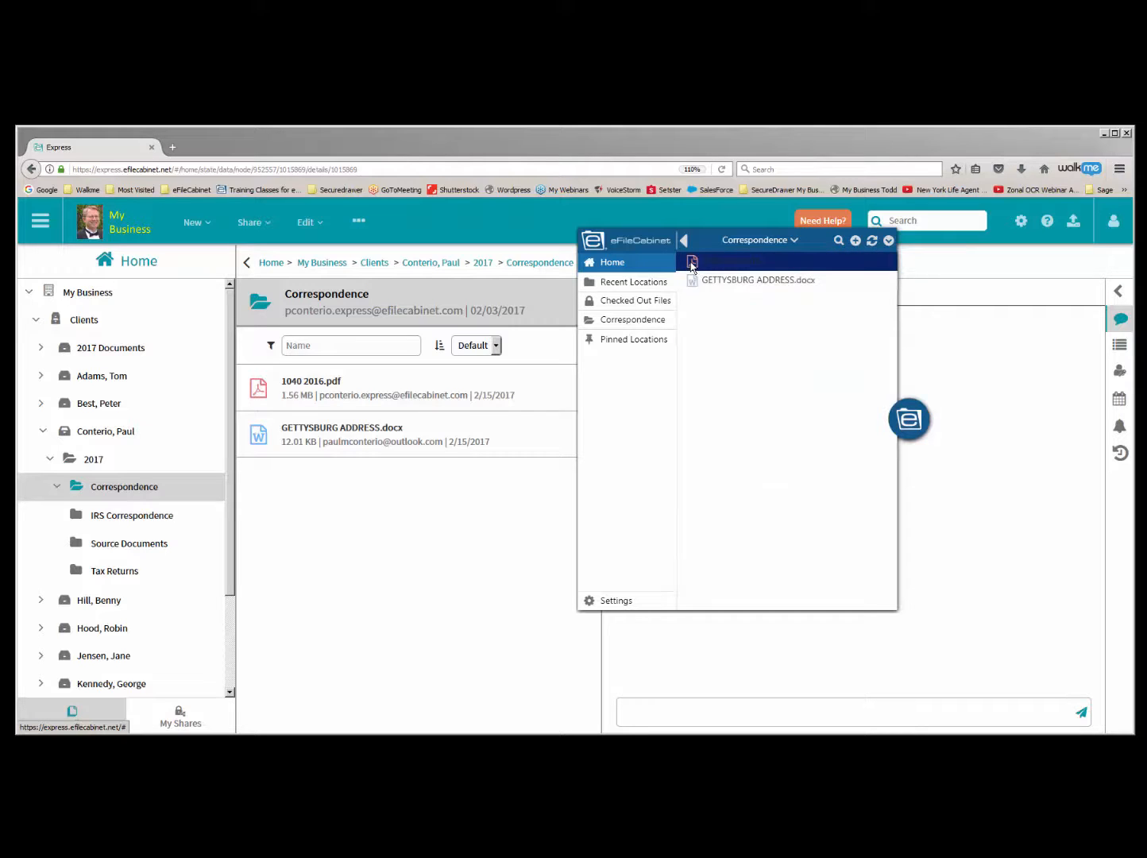
pyautogui.rightClick(692, 266)
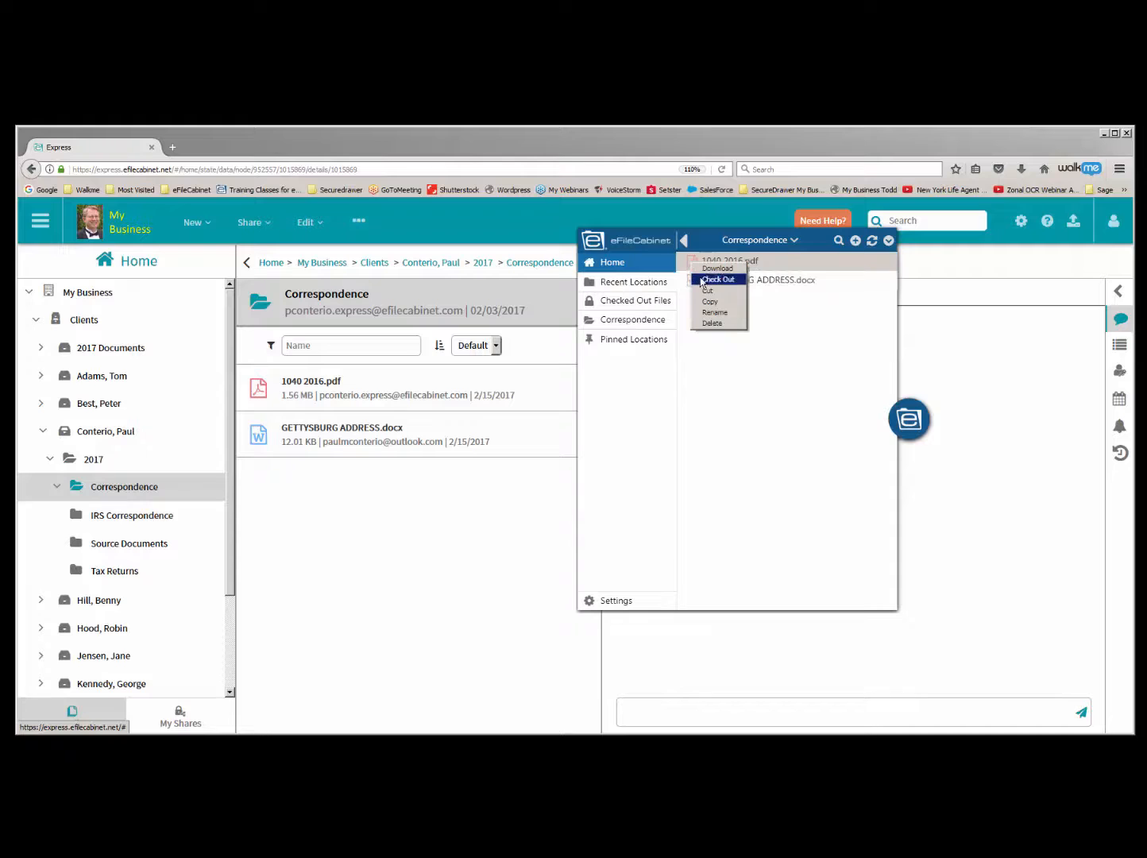
pyautogui.click(713, 280)
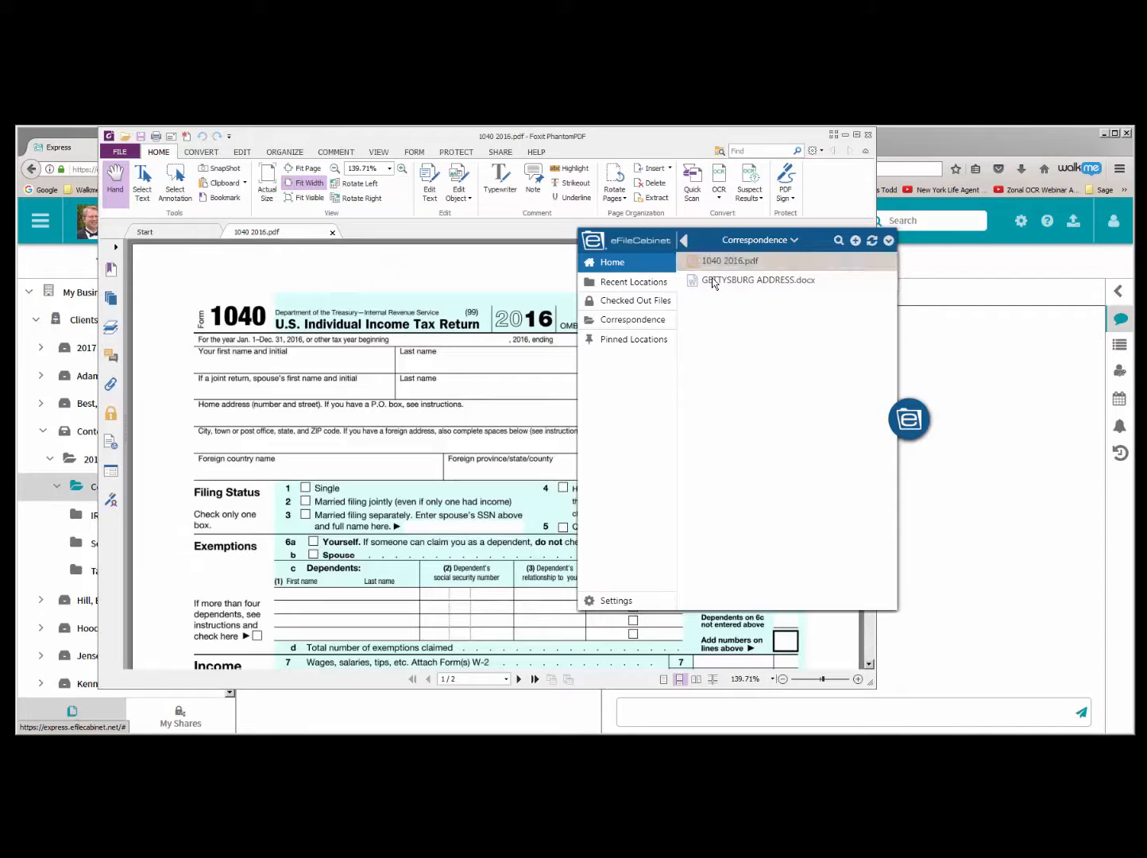
# - Move SideKick aside, draw a freehand pencil mark above the heading of 1040 2016.pdf, and save and close the PDF
pyautogui.click(906, 425)
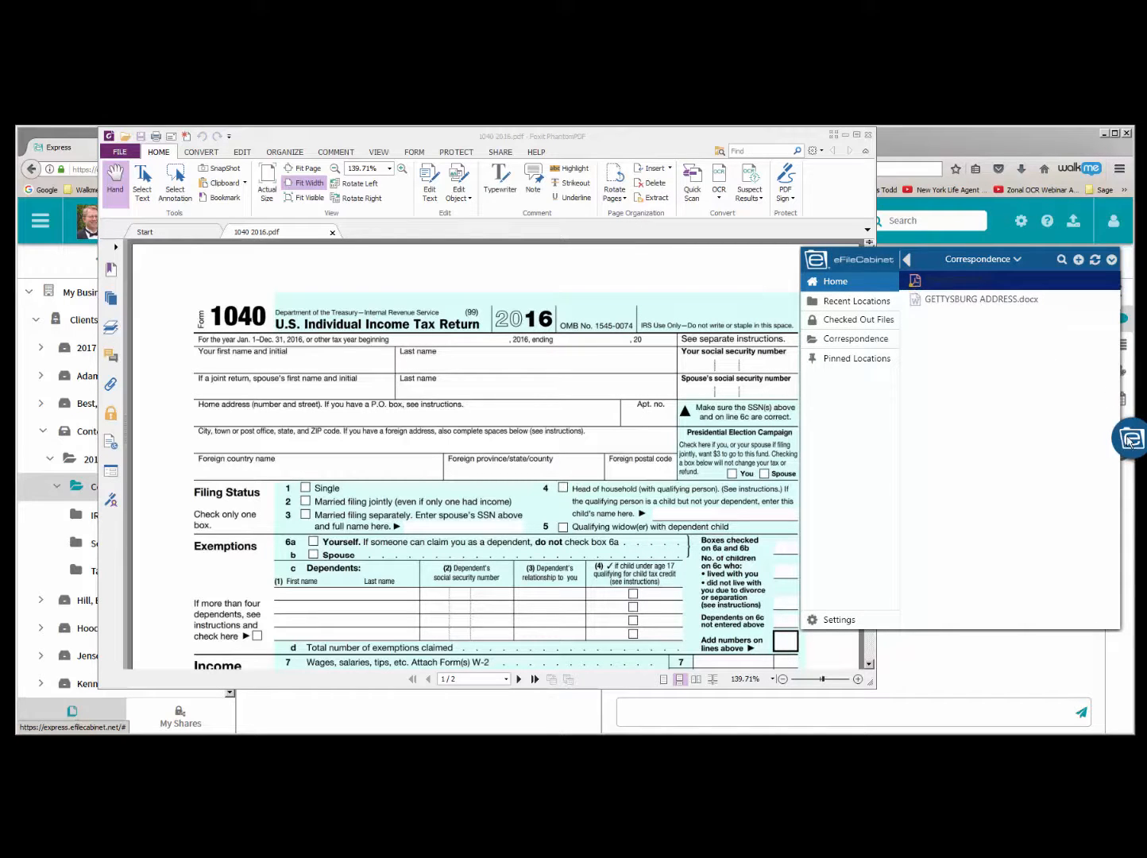
pyautogui.click(569, 150)
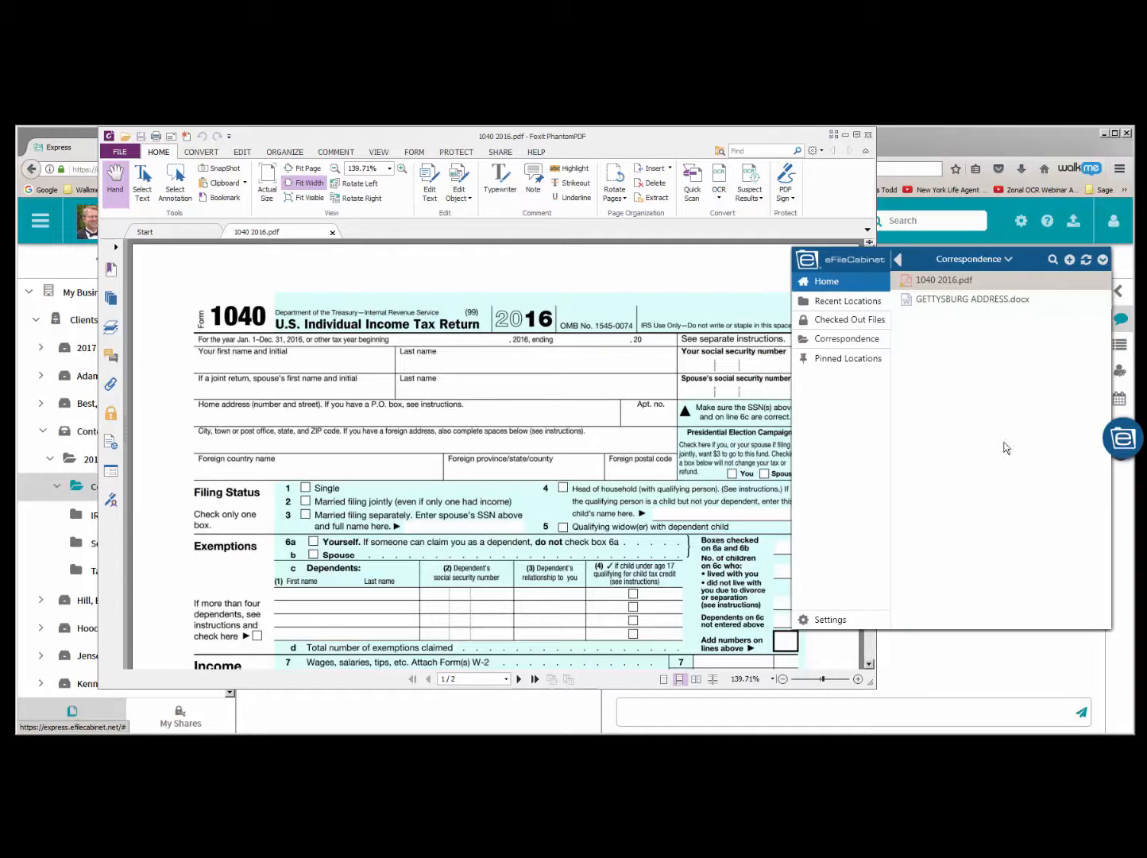
pyautogui.click(1122, 444)
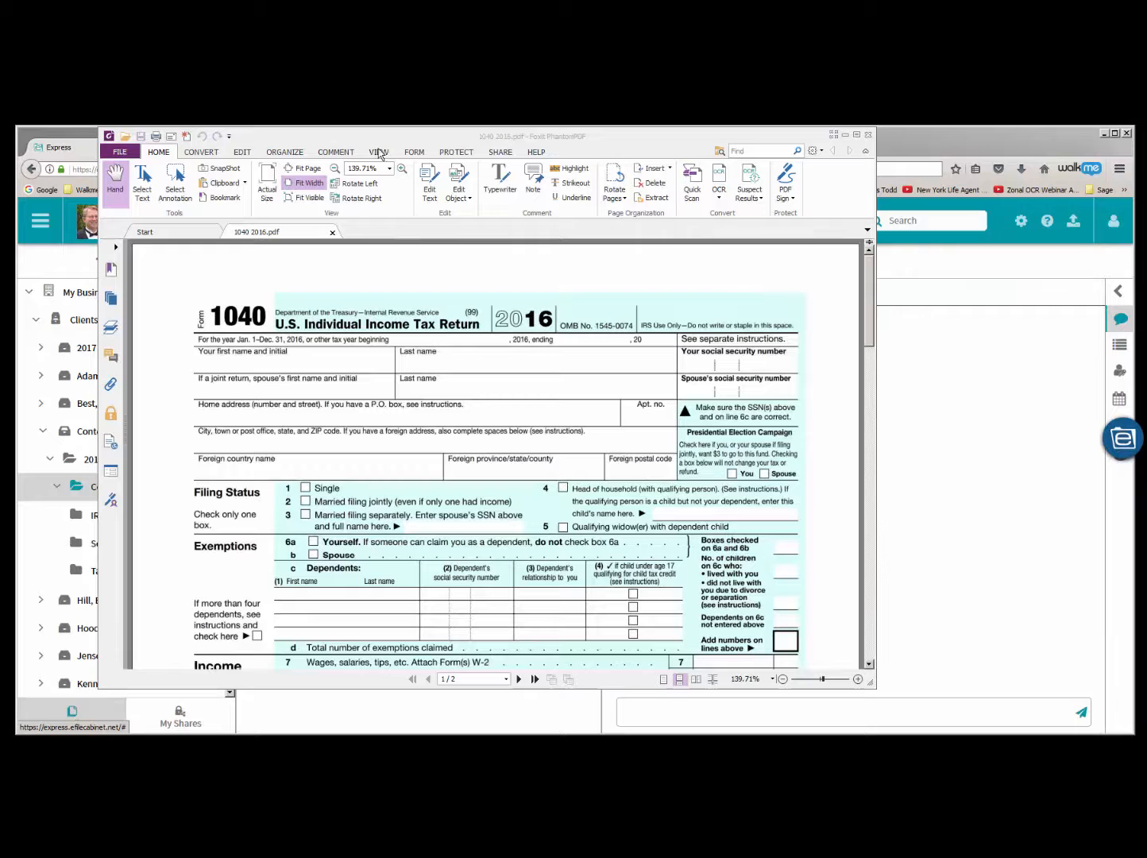
pyautogui.click(339, 152)
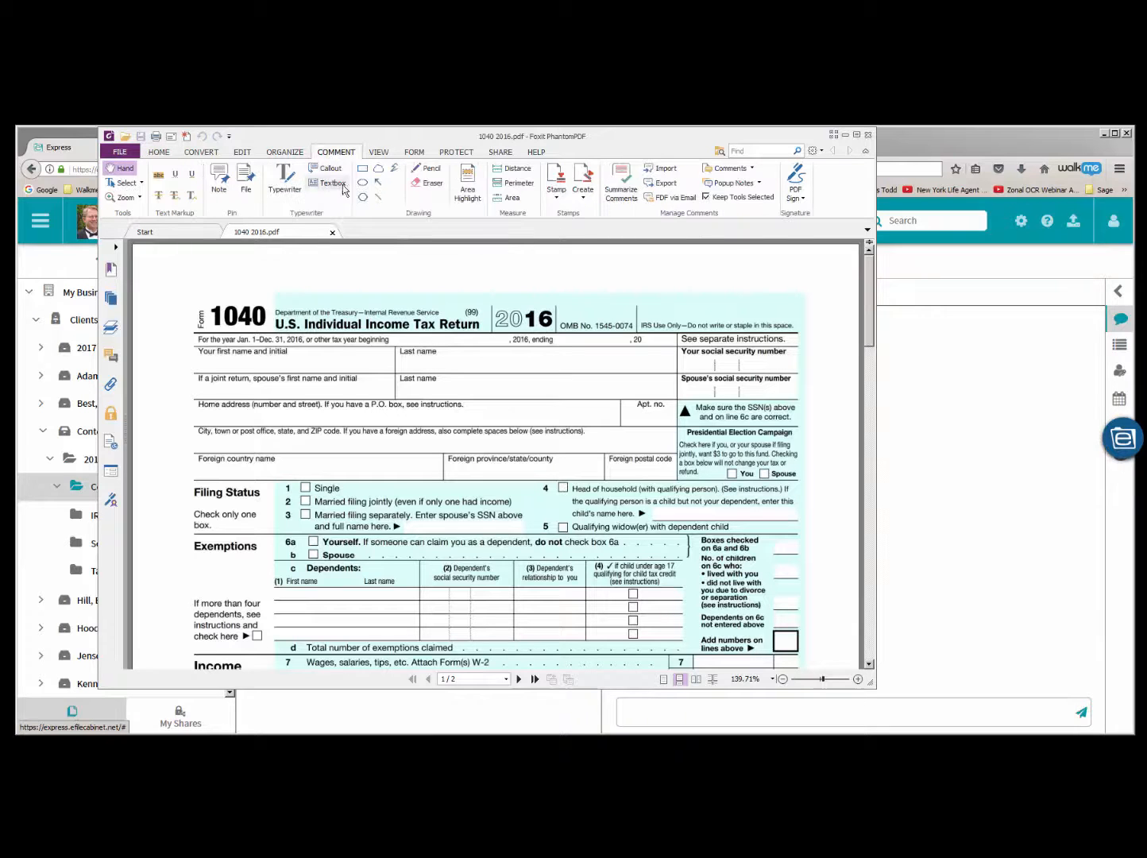
pyautogui.click(427, 169)
pyautogui.moveTo(388, 270)
pyautogui.mouseDown()
pyautogui.moveTo(559, 280)
pyautogui.moveTo(639, 256)
pyautogui.mouseUp()
pyautogui.click(119, 151)
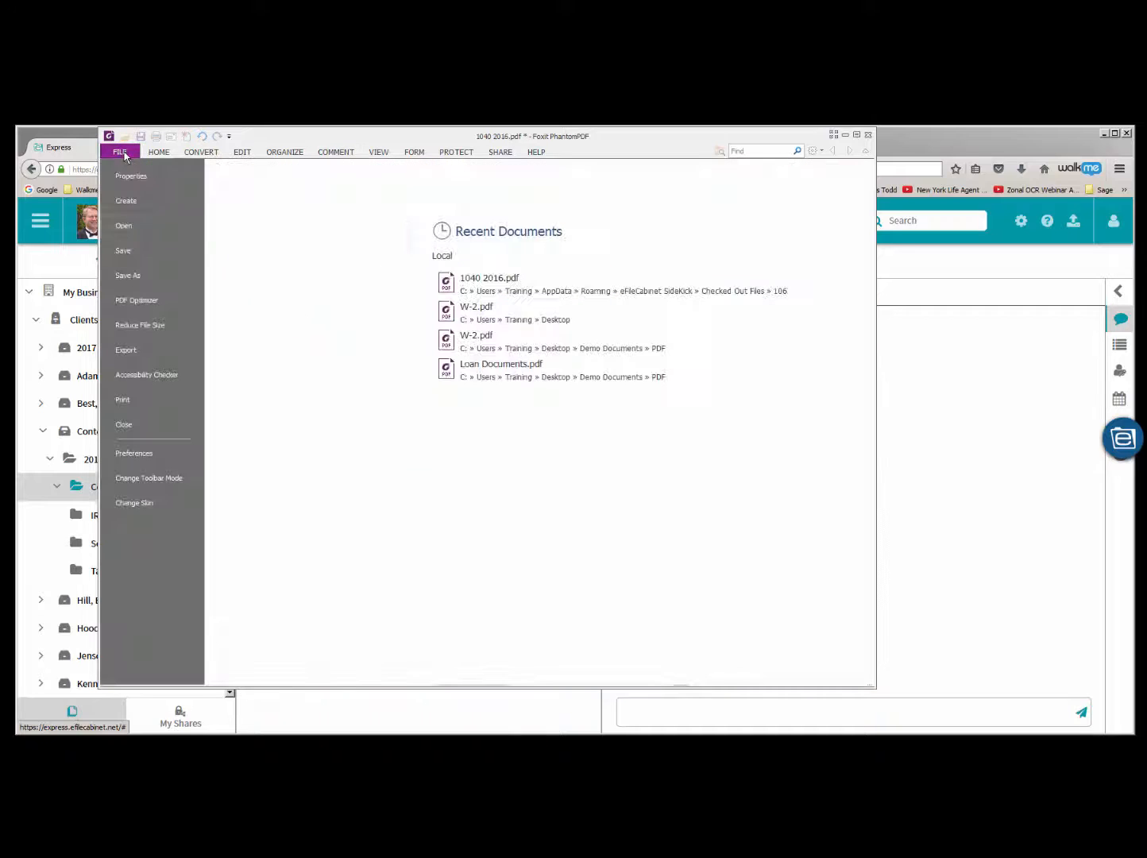
pyautogui.click(123, 250)
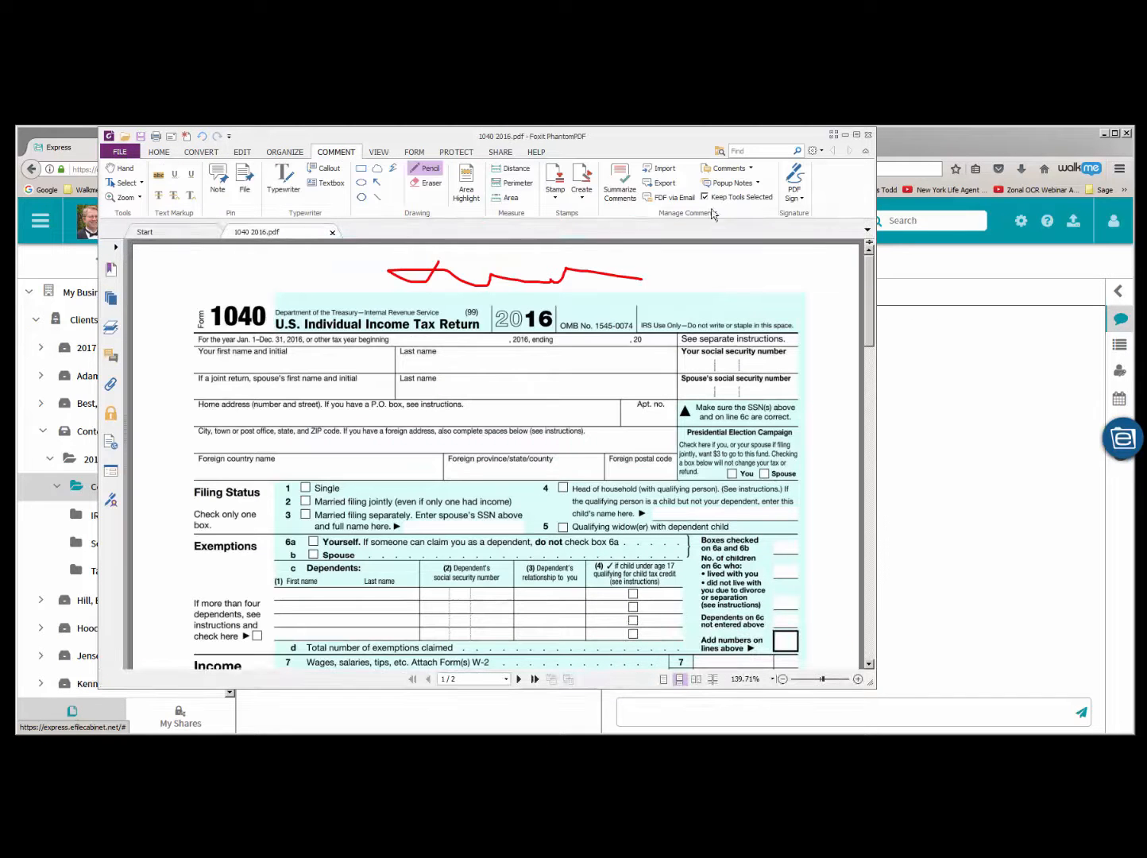
pyautogui.click(868, 136)
# - Check in 1040 2016.pdf with its changes from SideKick and collapse the SideKick window
pyautogui.click(1081, 427)
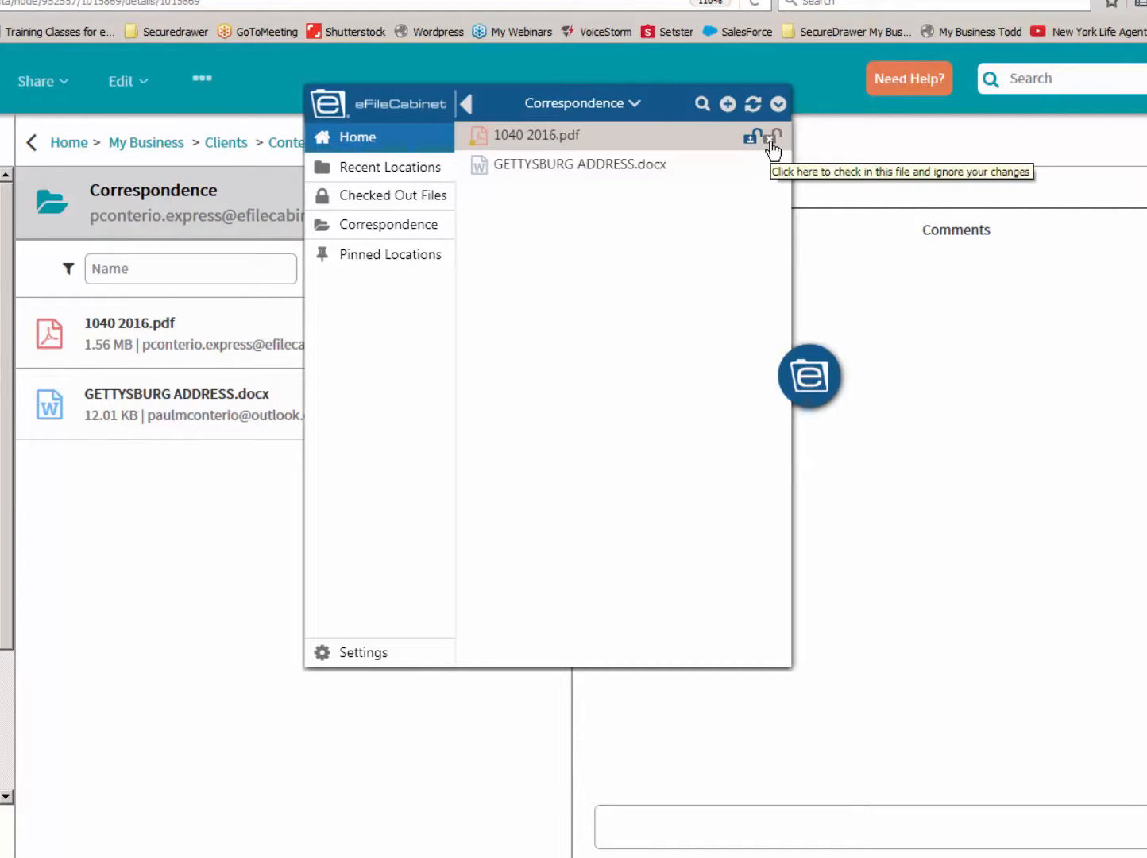
pyautogui.click(749, 141)
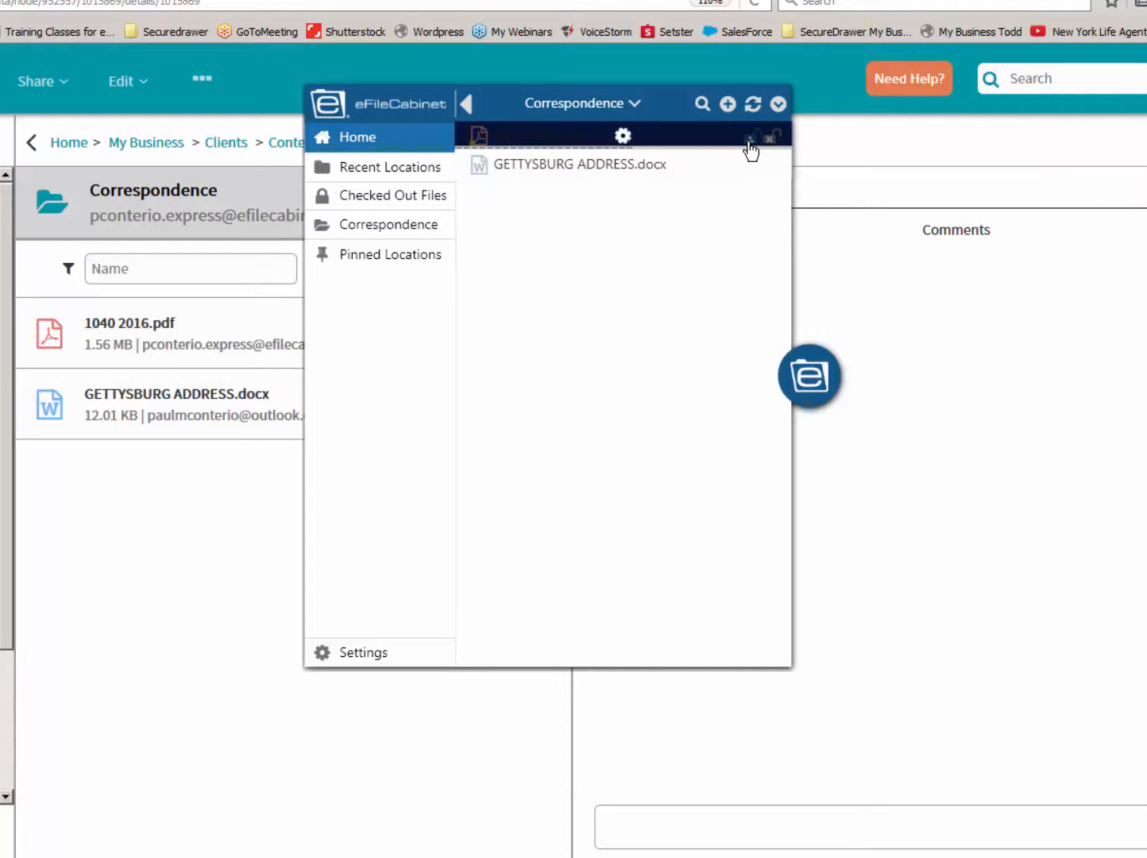
pyautogui.click(809, 387)
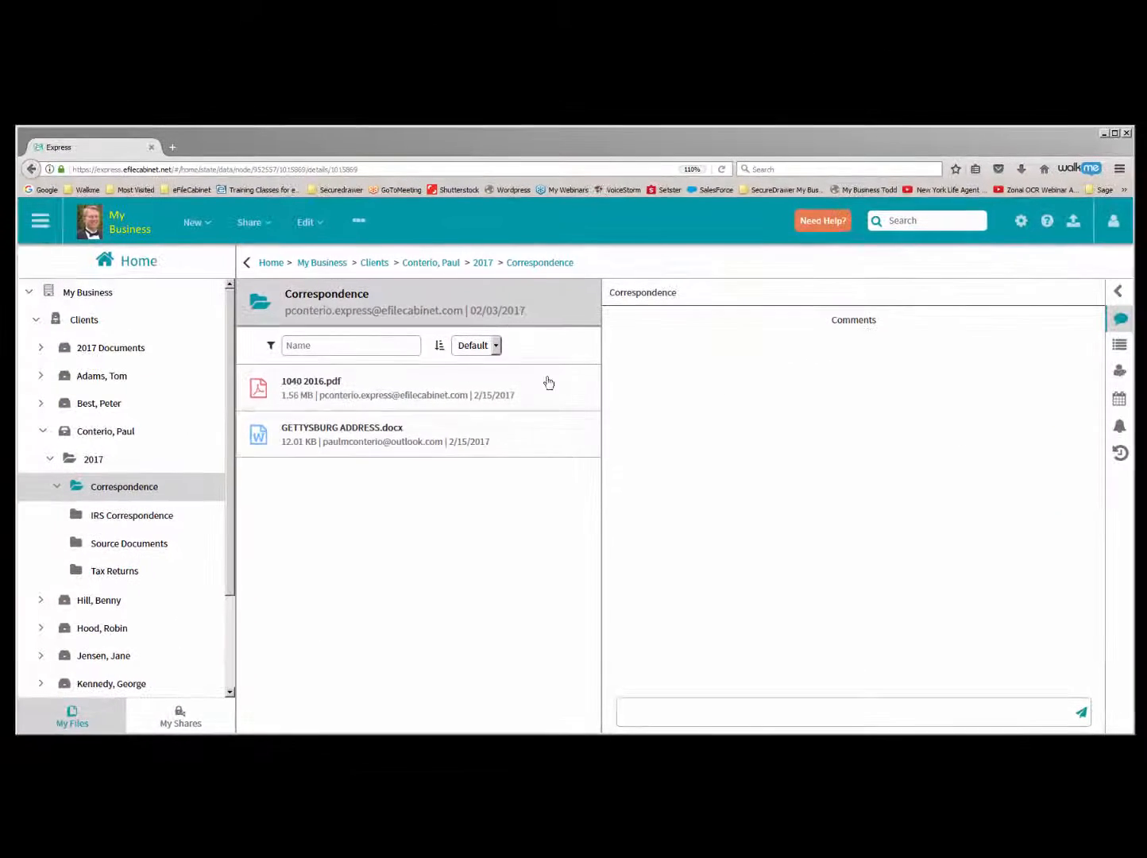
# - Preview 1040 2016.pdf in the Correspondence folder and download it to open with Foxit PhantomPDF 7.0
pyautogui.click(305, 385)
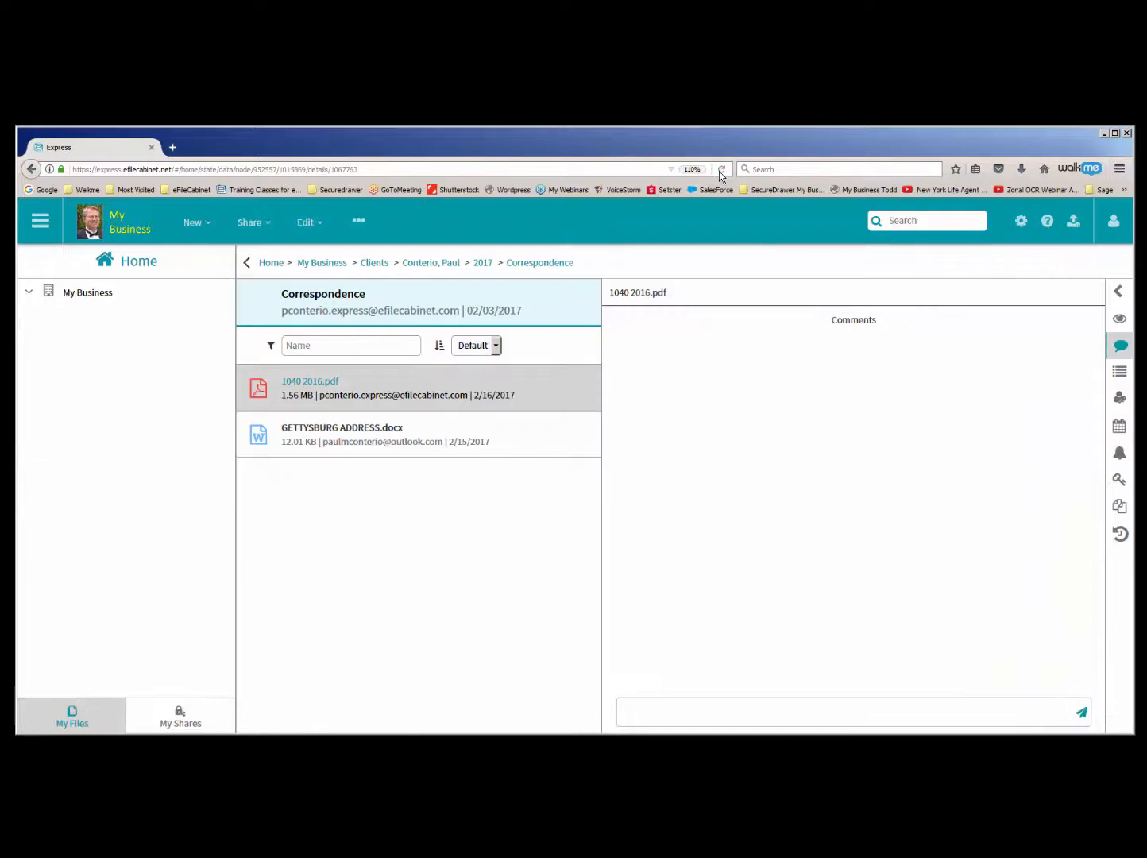
pyautogui.click(1119, 318)
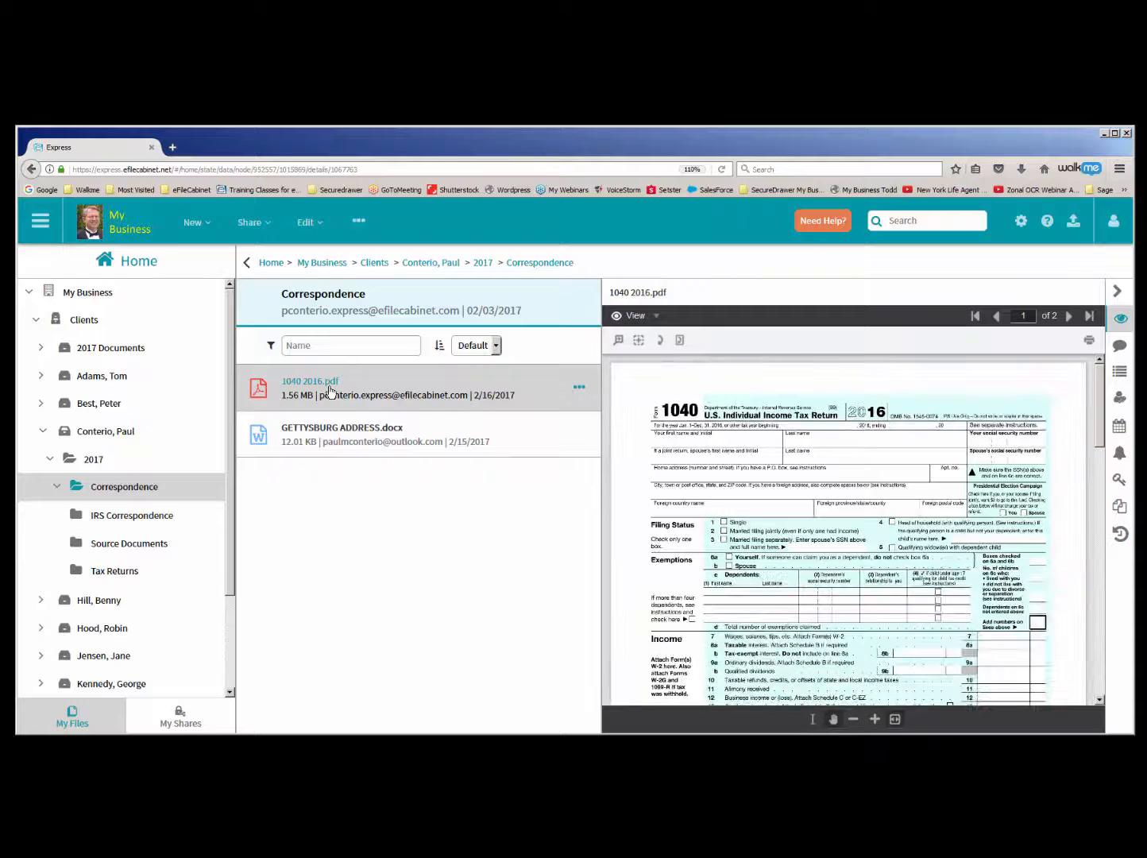
pyautogui.rightClick(330, 390)
pyautogui.click(377, 439)
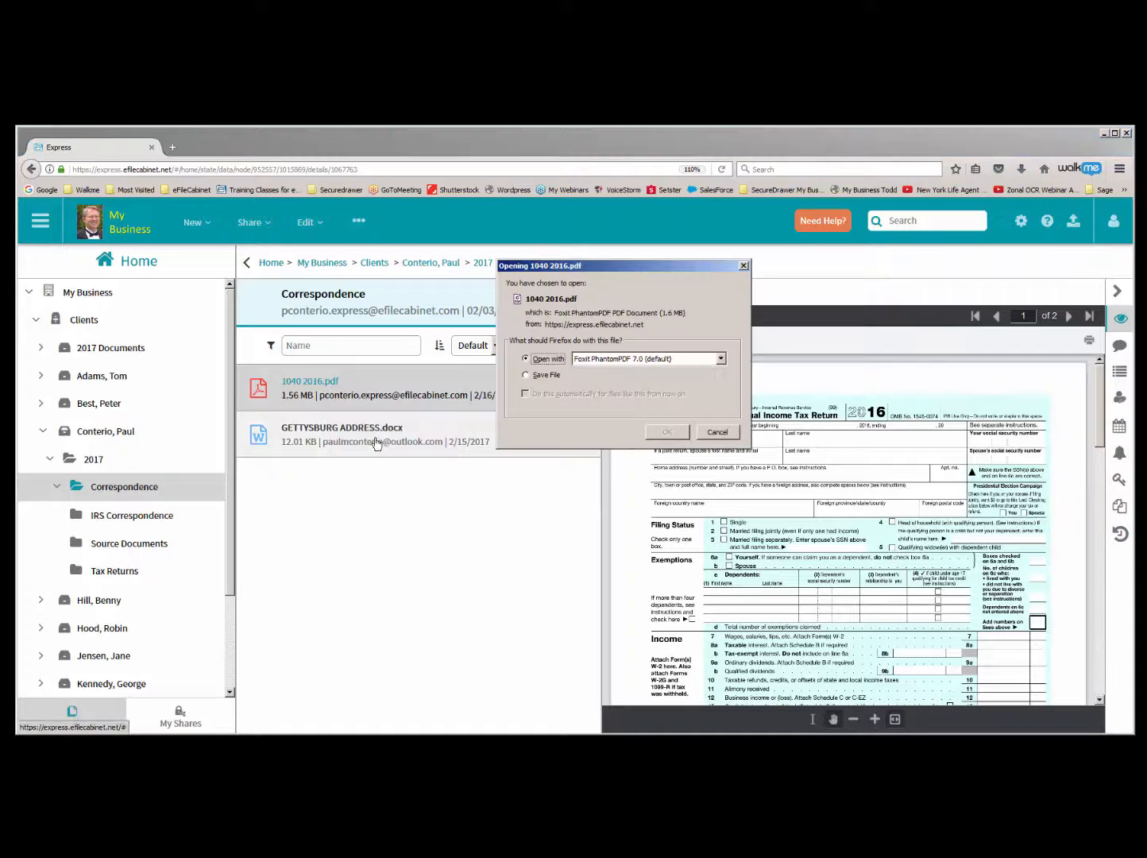
pyautogui.click(667, 433)
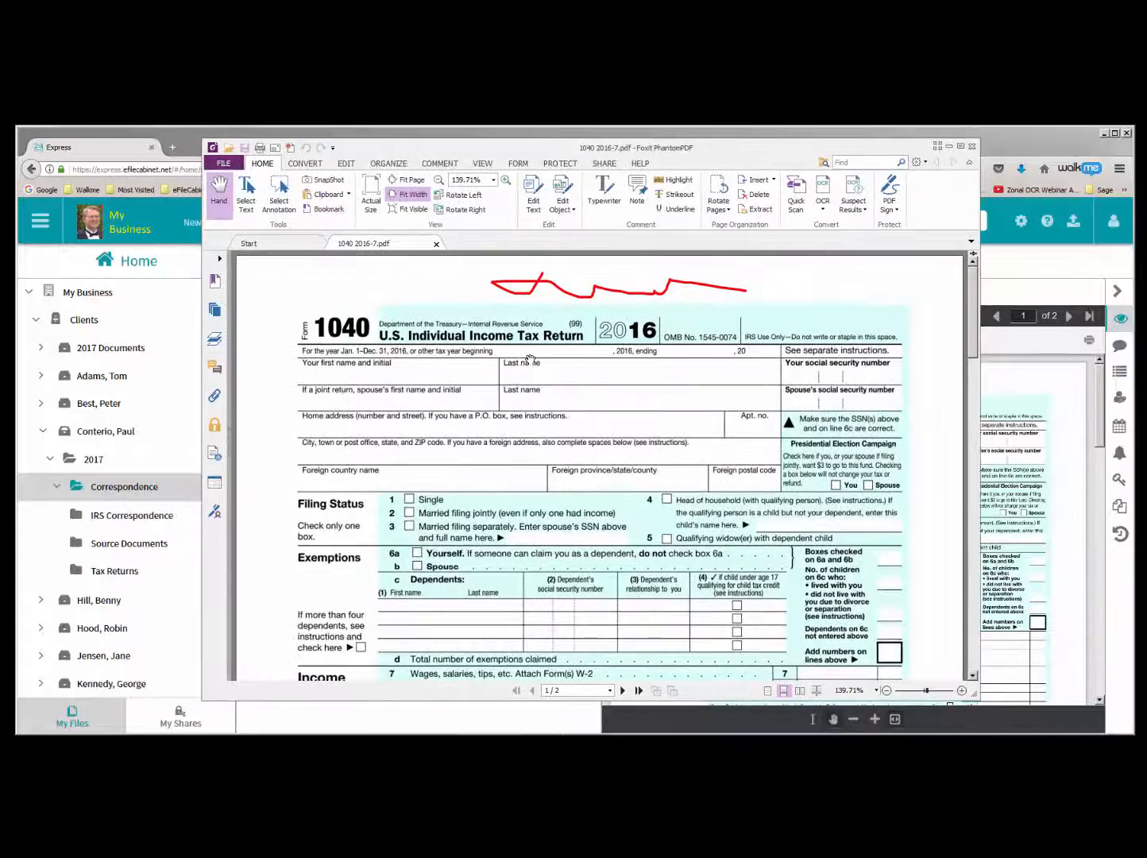
pyautogui.moveTo(791, 150); pyautogui.dragTo(842, 162)
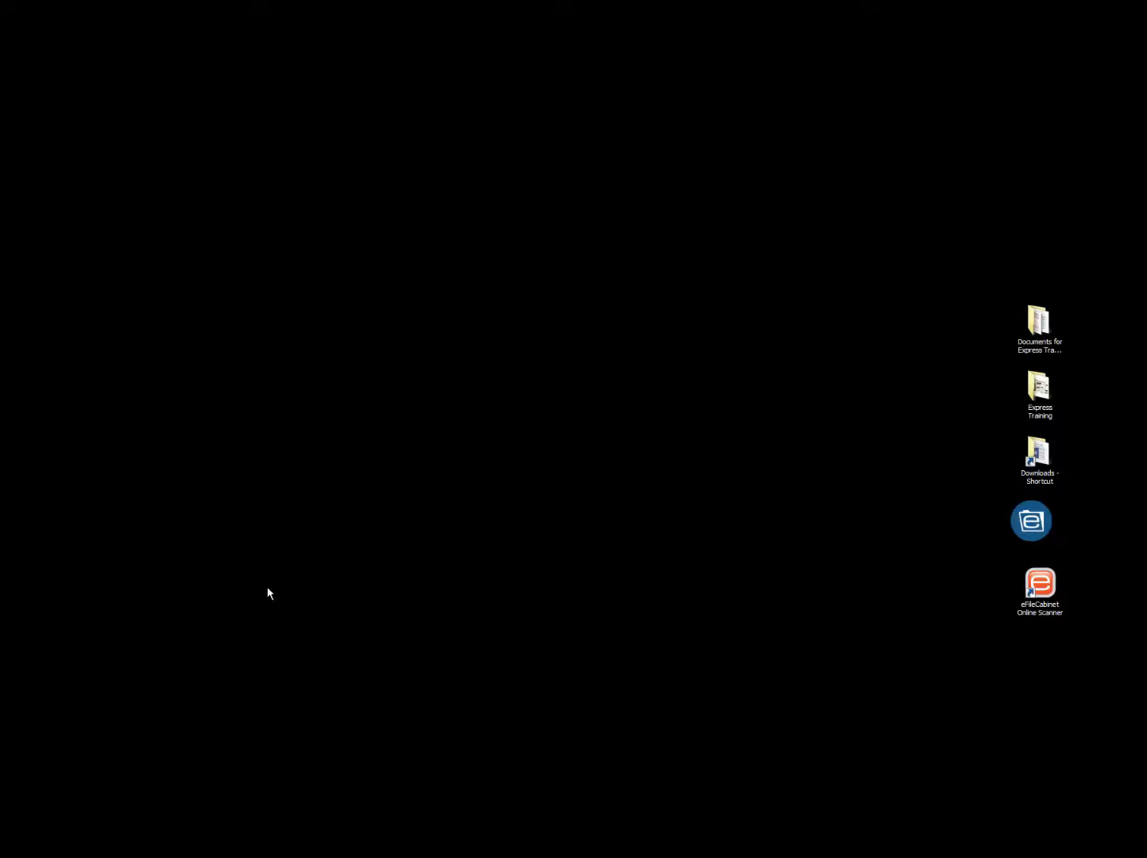
pyautogui.moveTo(1036, 528); pyautogui.dragTo(841, 432)
pyautogui.click(839, 429)
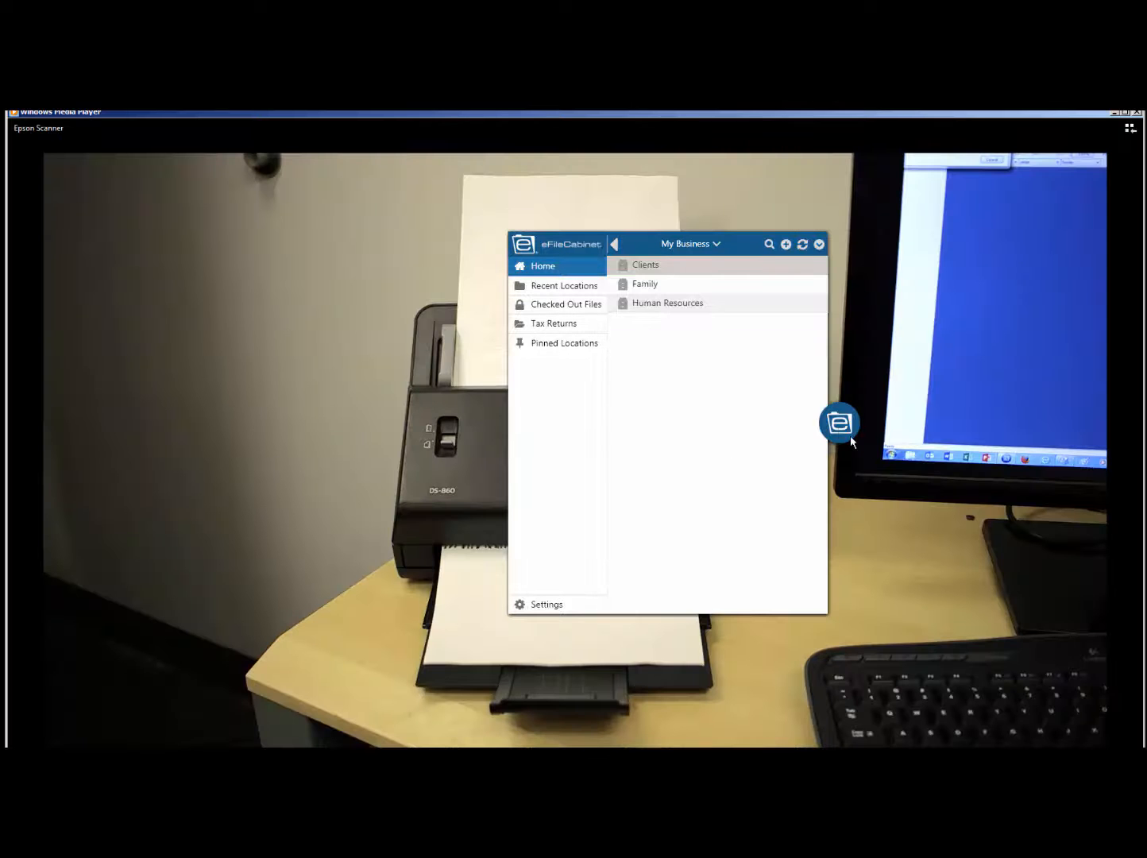
pyautogui.click(841, 430)
pyautogui.moveTo(840, 430); pyautogui.dragTo(1143, 509)
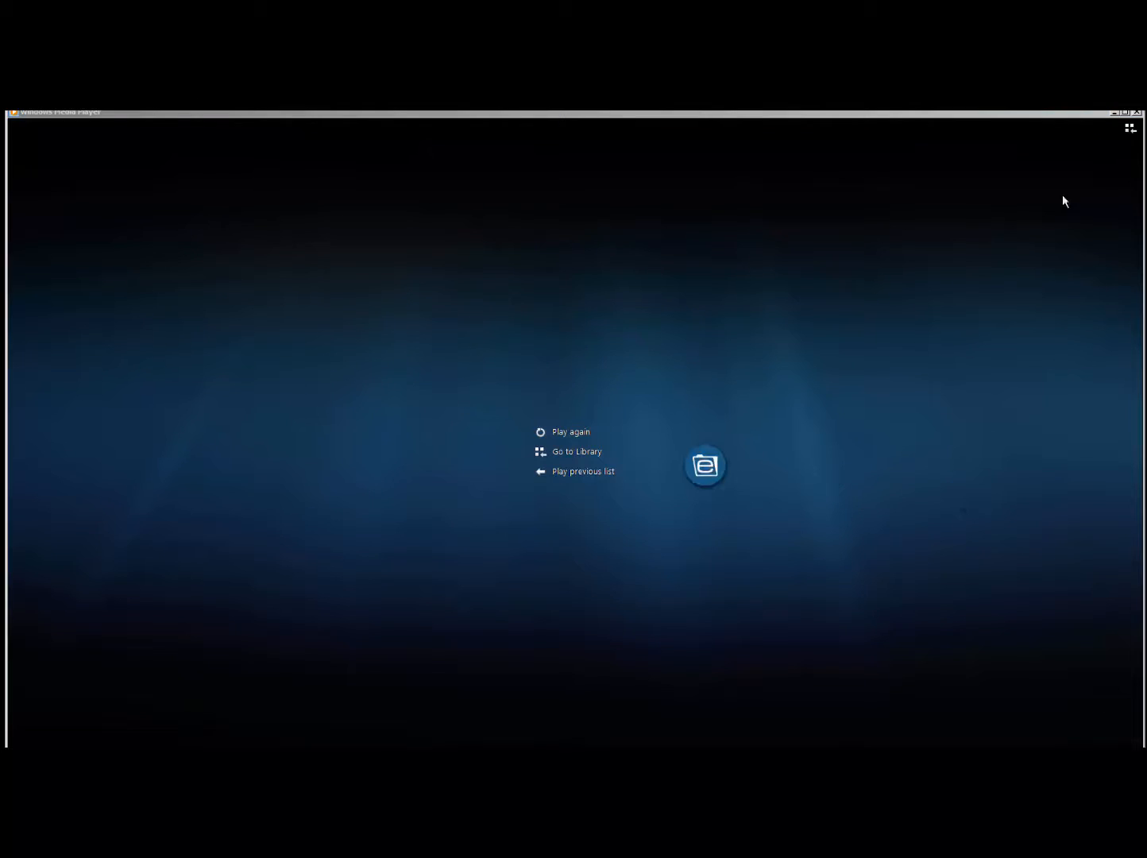
# - Dismiss the Windows Media Player window and open the Human Resources cabinet in SideKick
pyautogui.click(1115, 114)
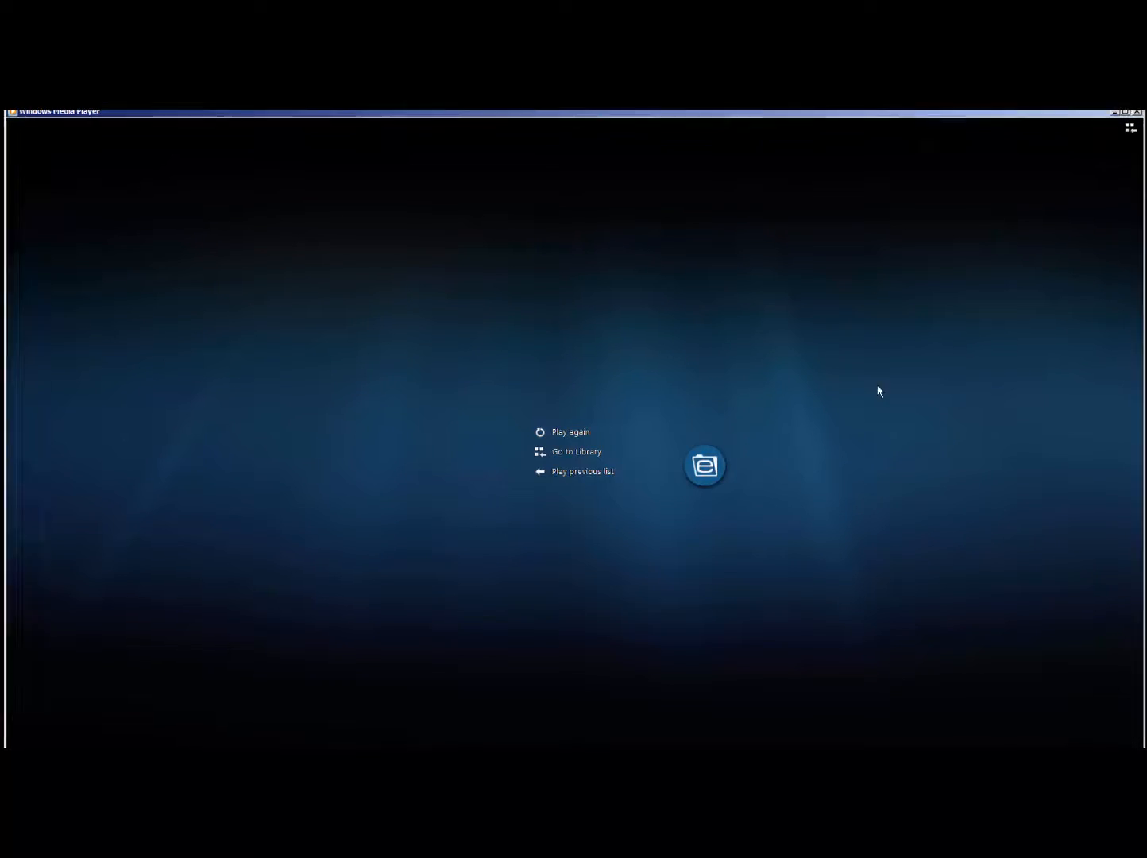
pyautogui.click(706, 470)
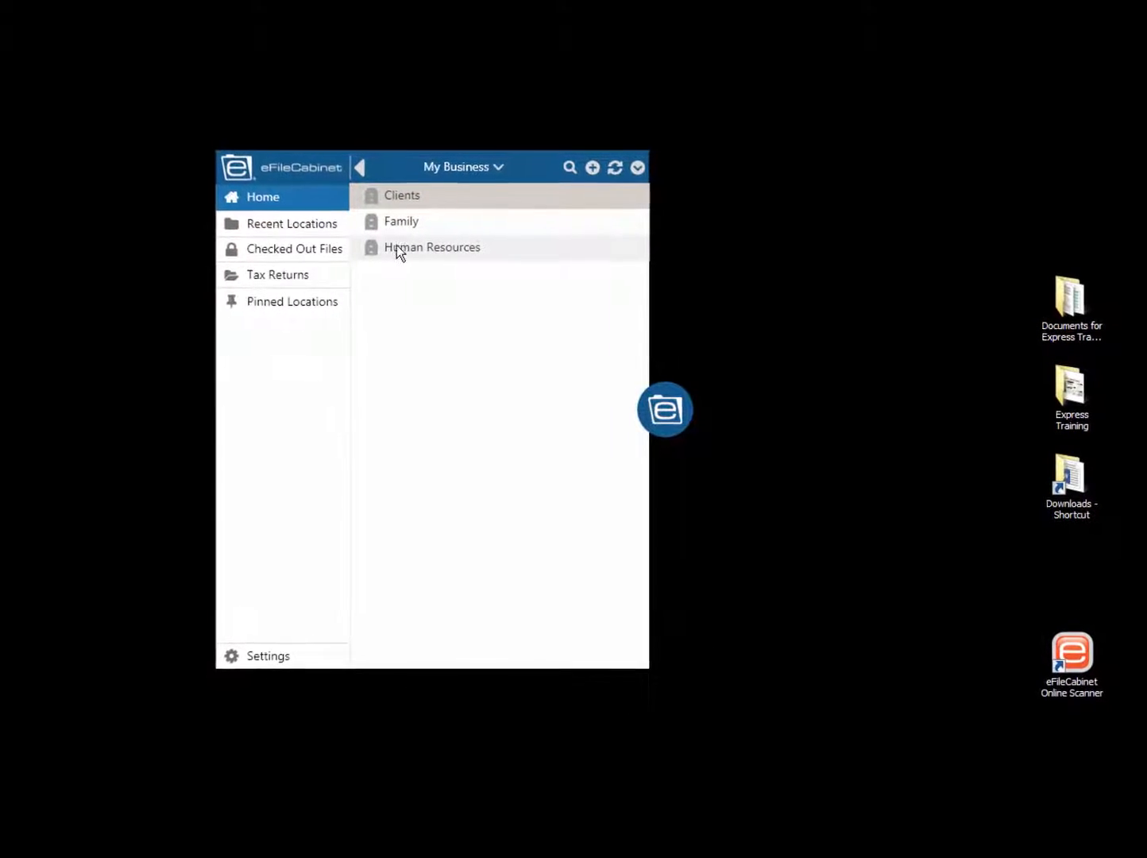
pyautogui.click(355, 239)
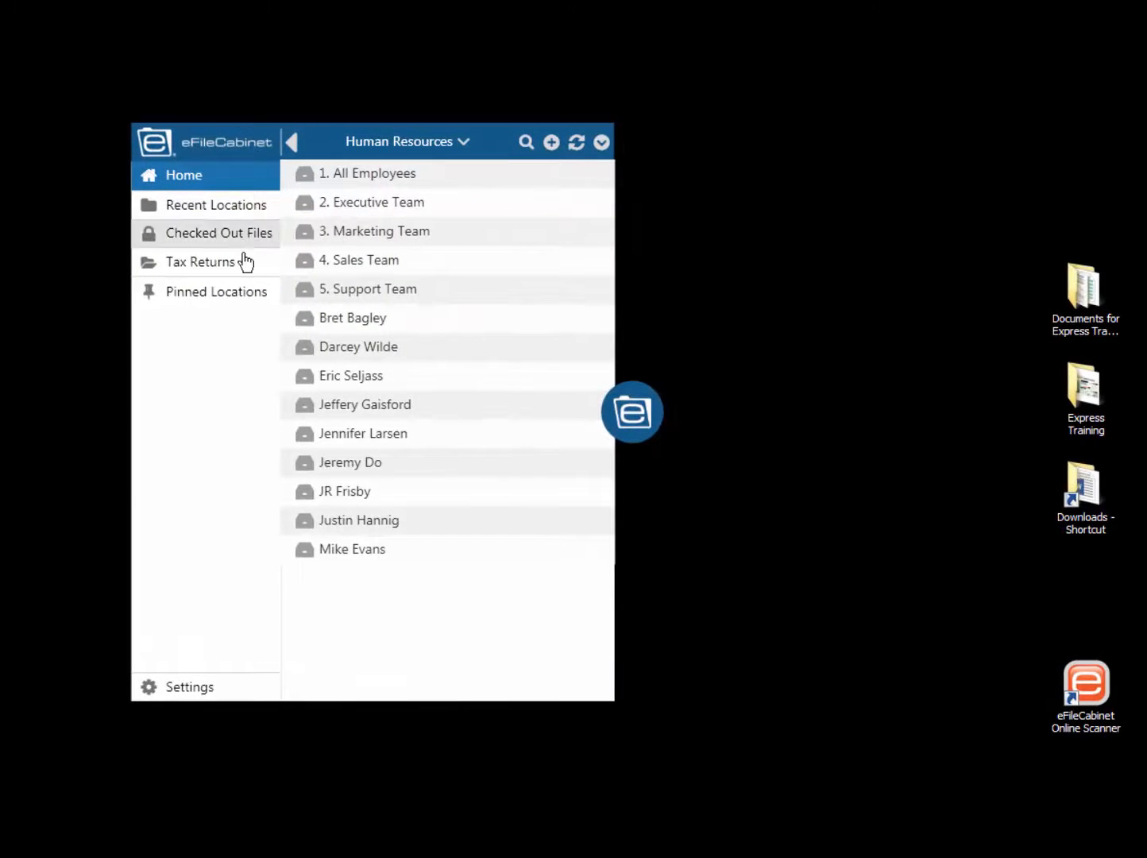
# - Set the 3. Marketing Team drawer as the Default Store Location and check the storage location in SideKick's settings
pyautogui.click(365, 237)
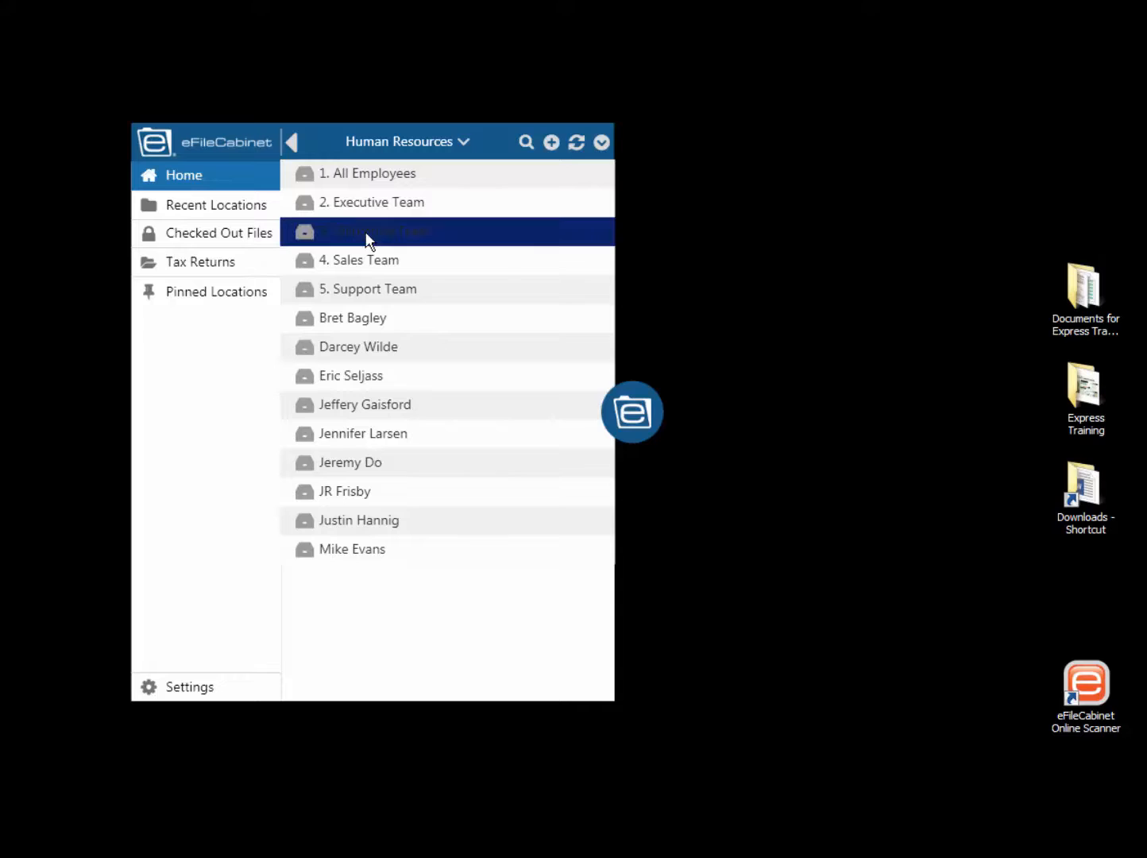
pyautogui.rightClick(364, 234)
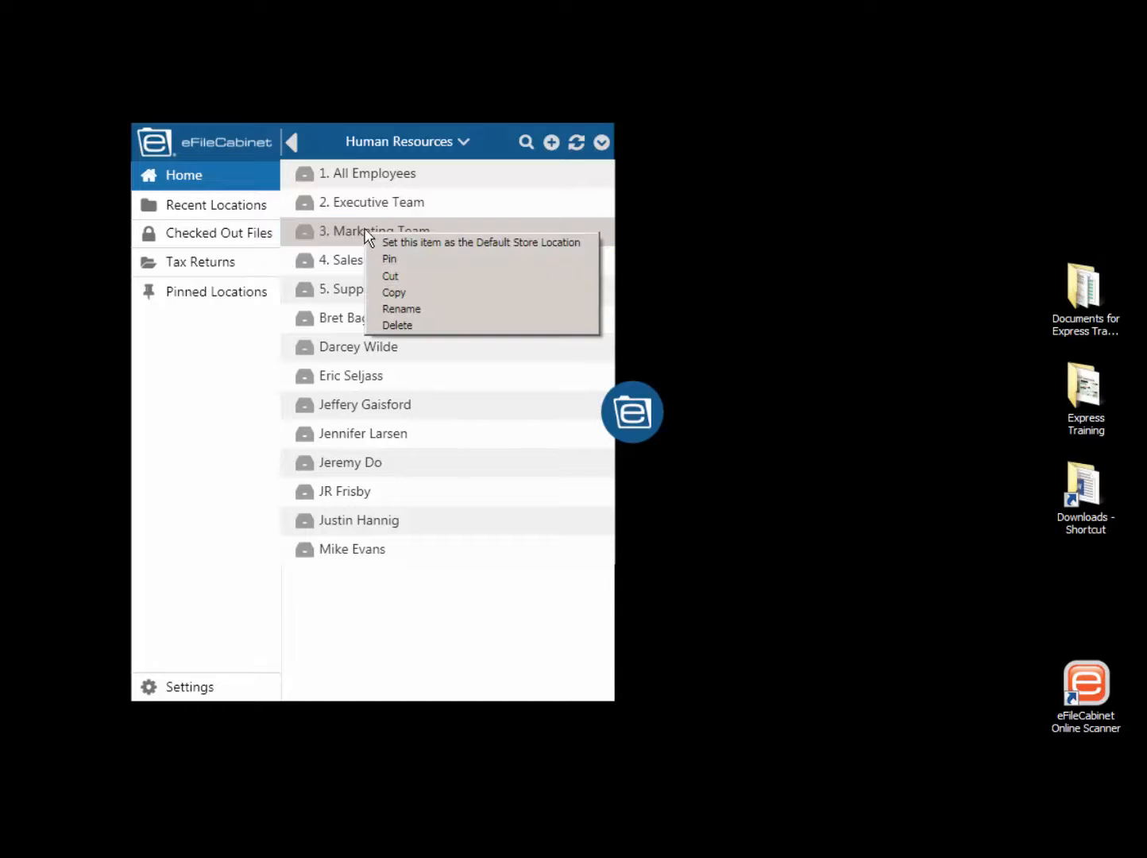
pyautogui.click(483, 243)
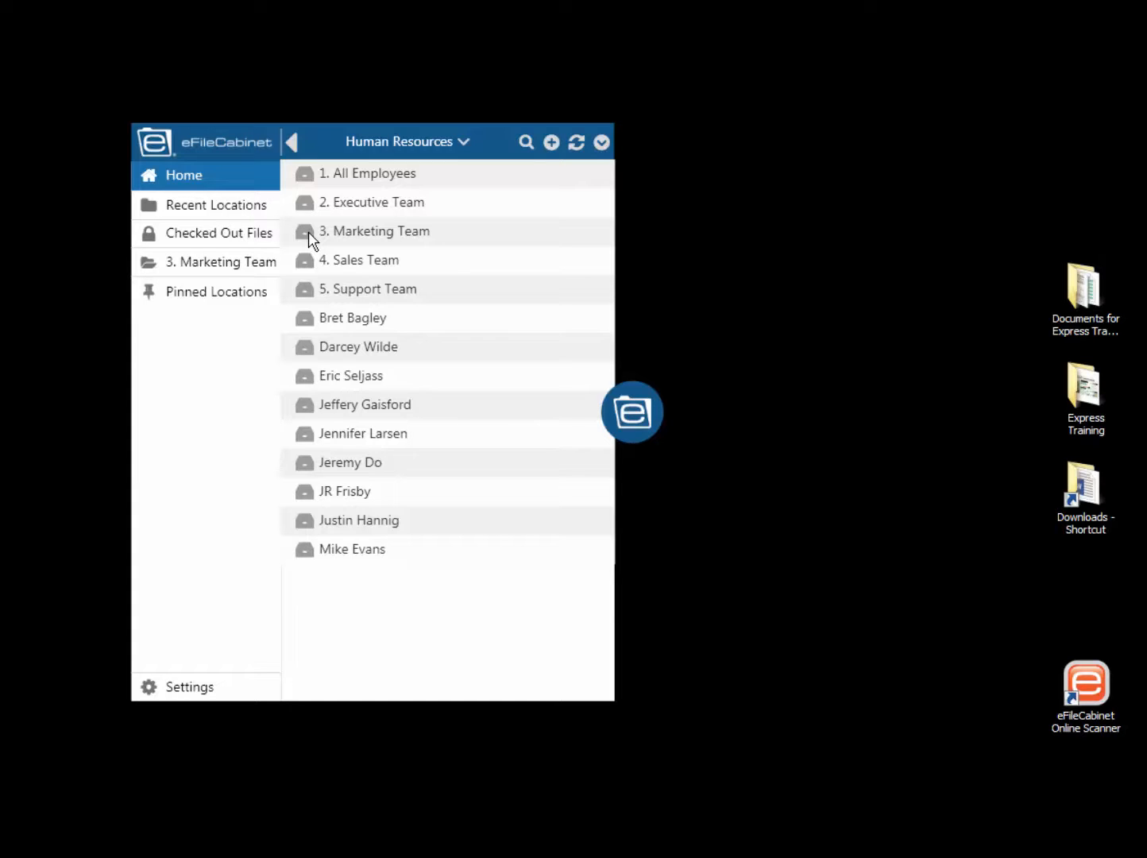
pyautogui.click(192, 693)
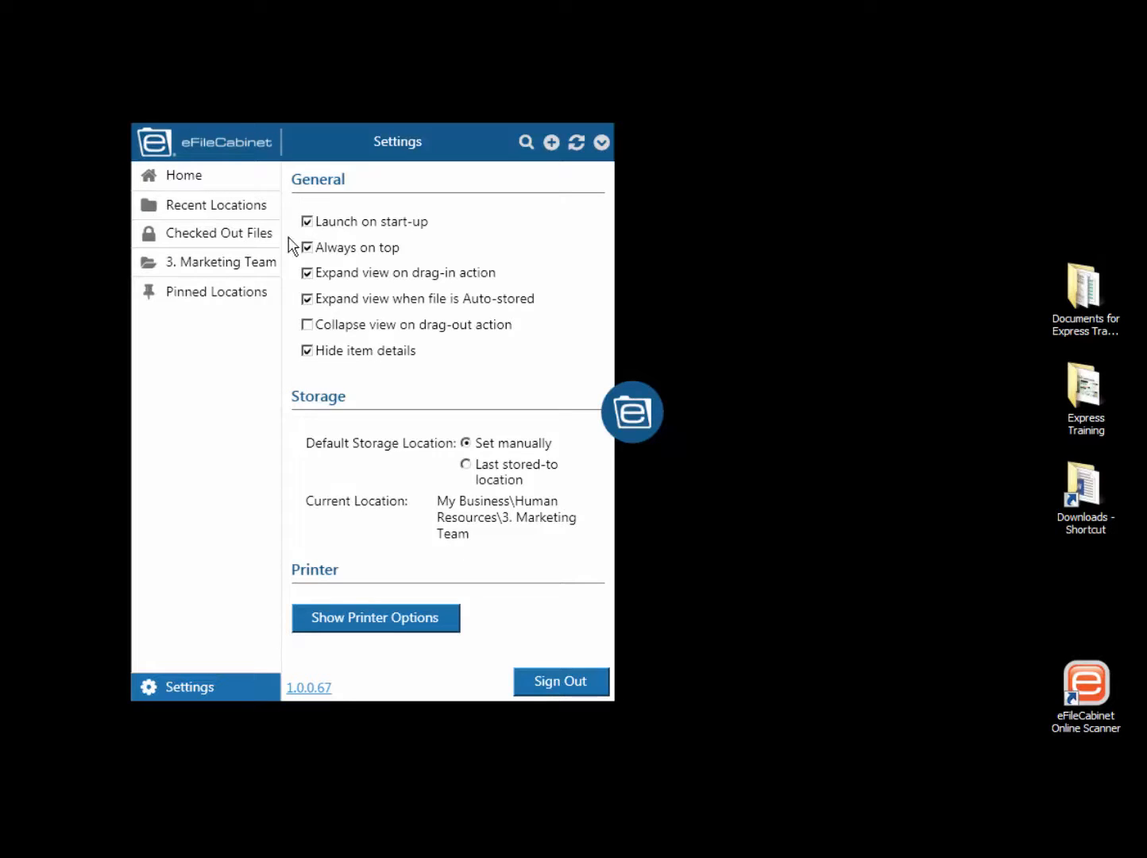
# - Return to the Human Resources cabinet under My Business and pin the 3. Marketing Team drawer
pyautogui.click(192, 177)
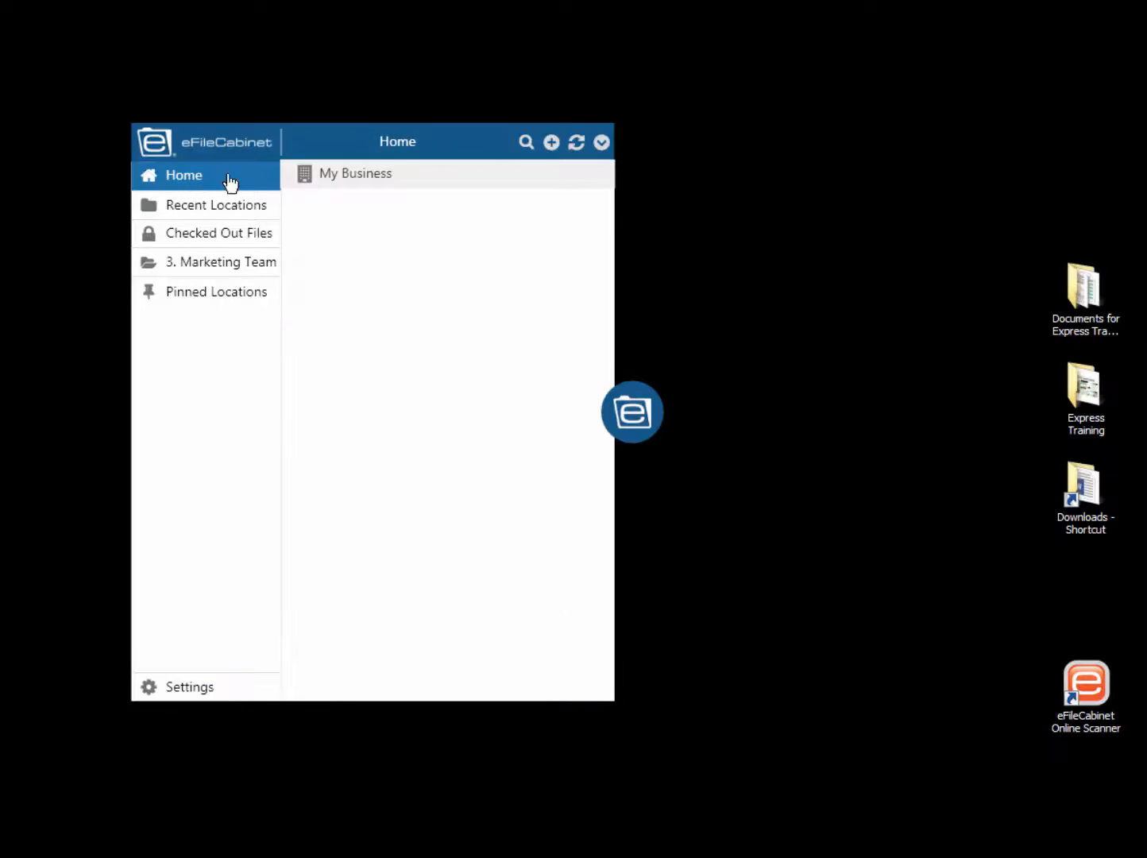
pyautogui.click(309, 183)
pyautogui.click(309, 231)
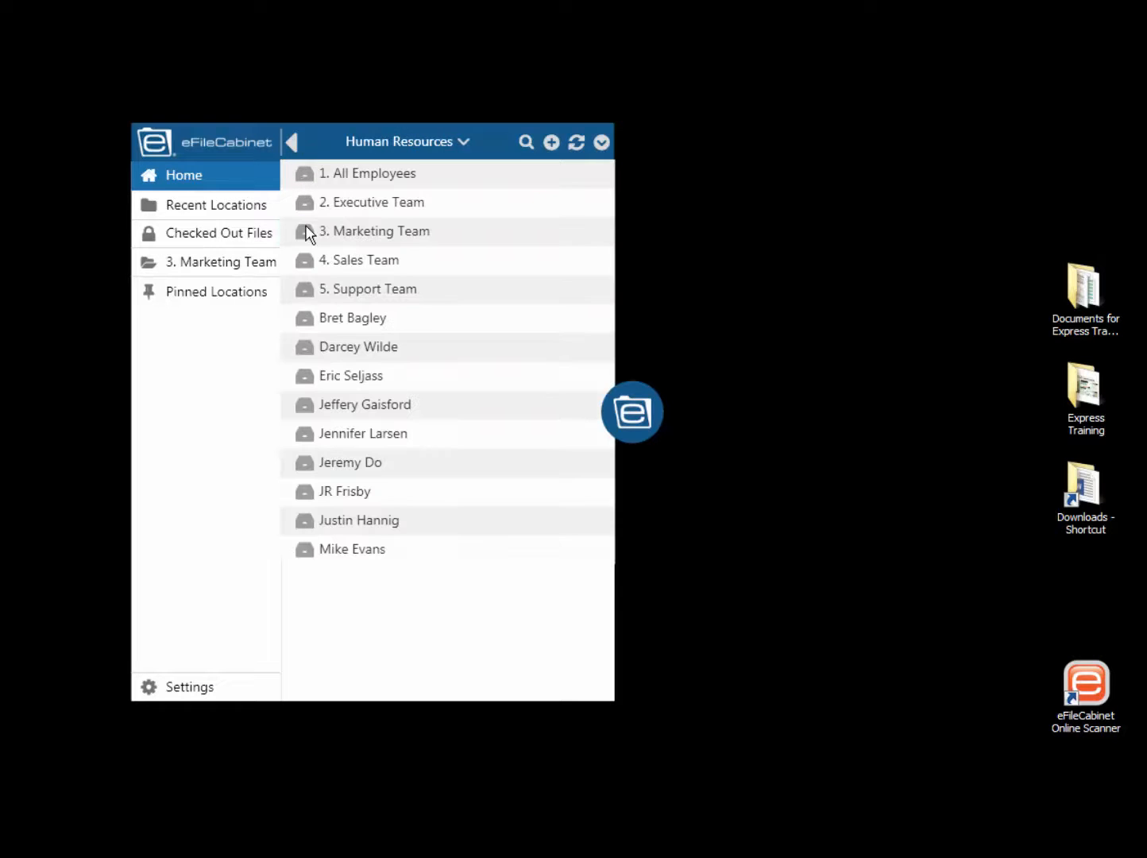
pyautogui.rightClick(311, 226)
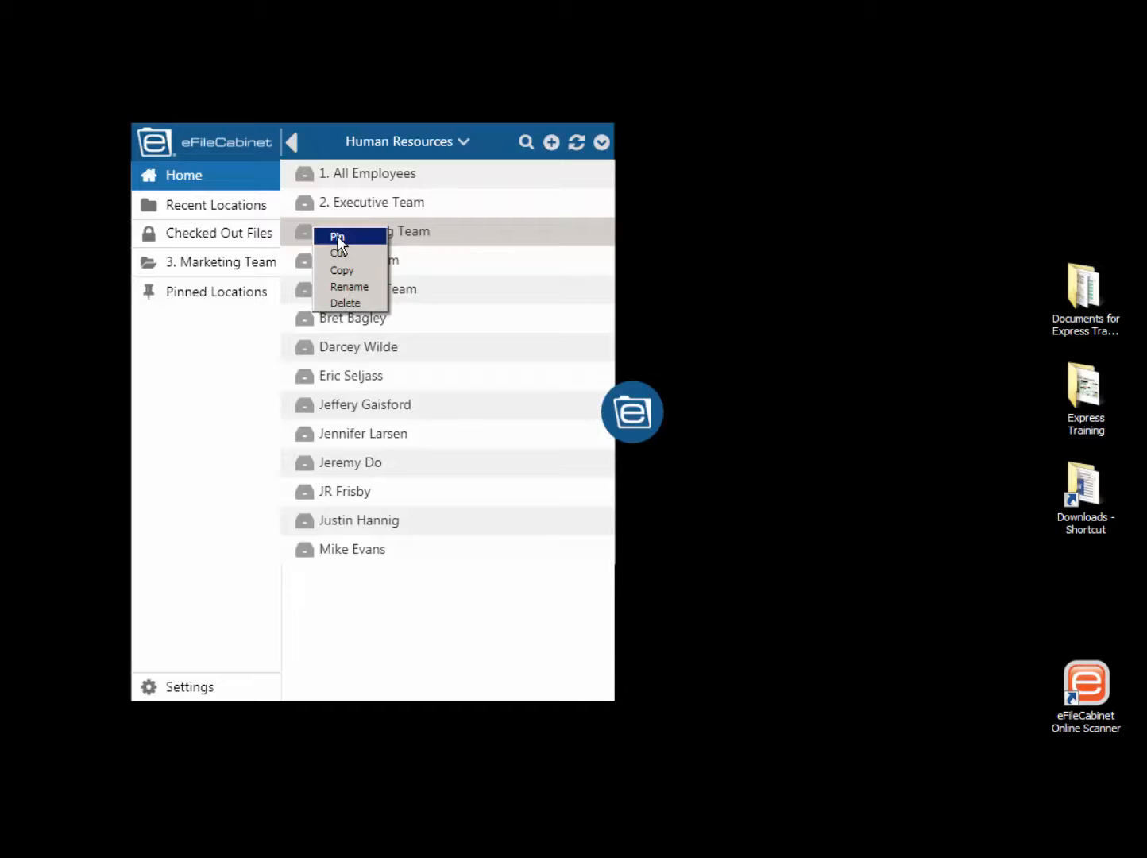
pyautogui.click(336, 235)
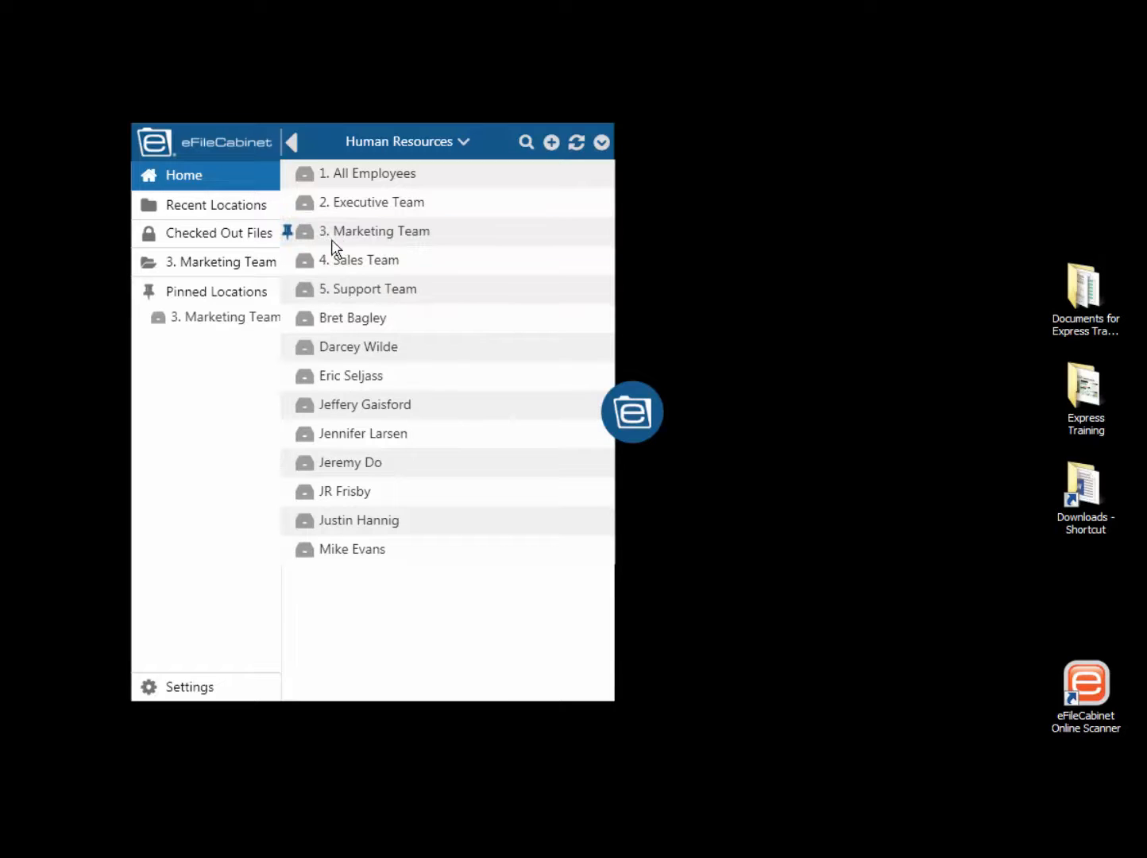
# - Try out the pinned 3. Marketing Team shortcut, comparing it with browsing through My Business to Human Resources
pyautogui.click(193, 320)
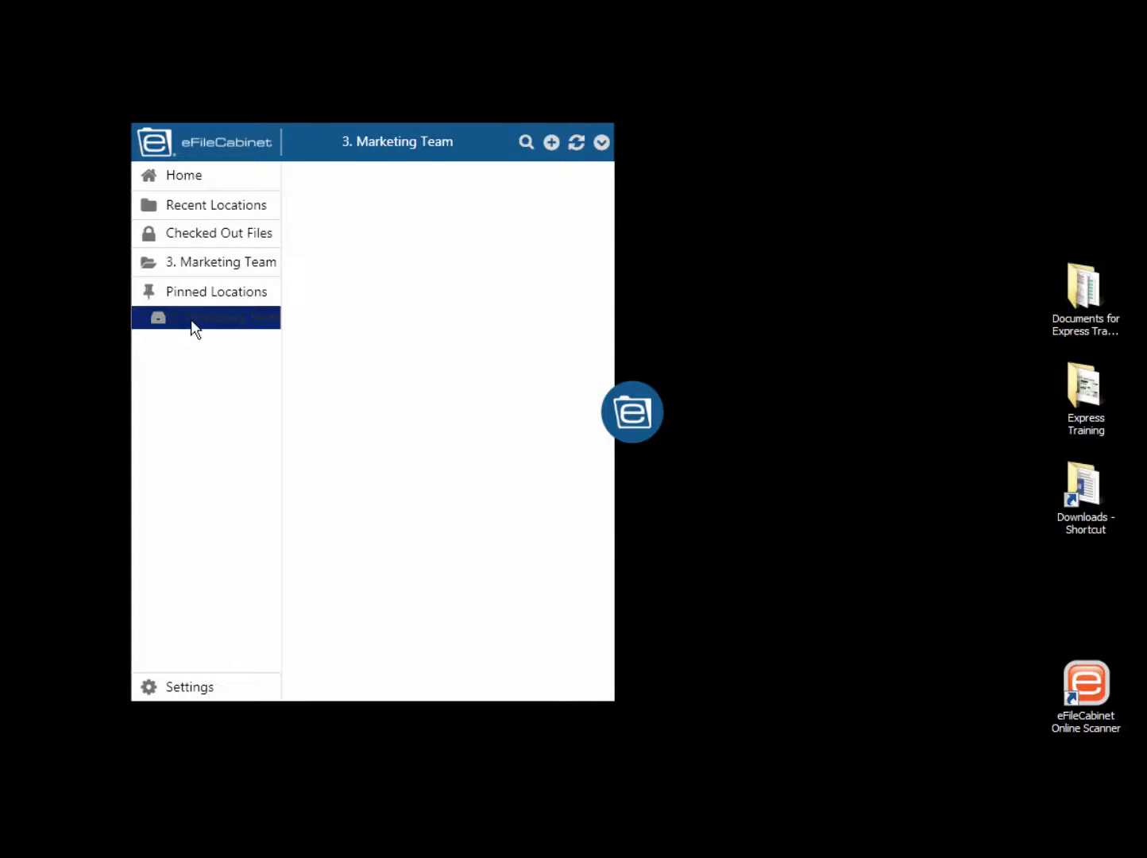
pyautogui.click(220, 179)
pyautogui.click(322, 181)
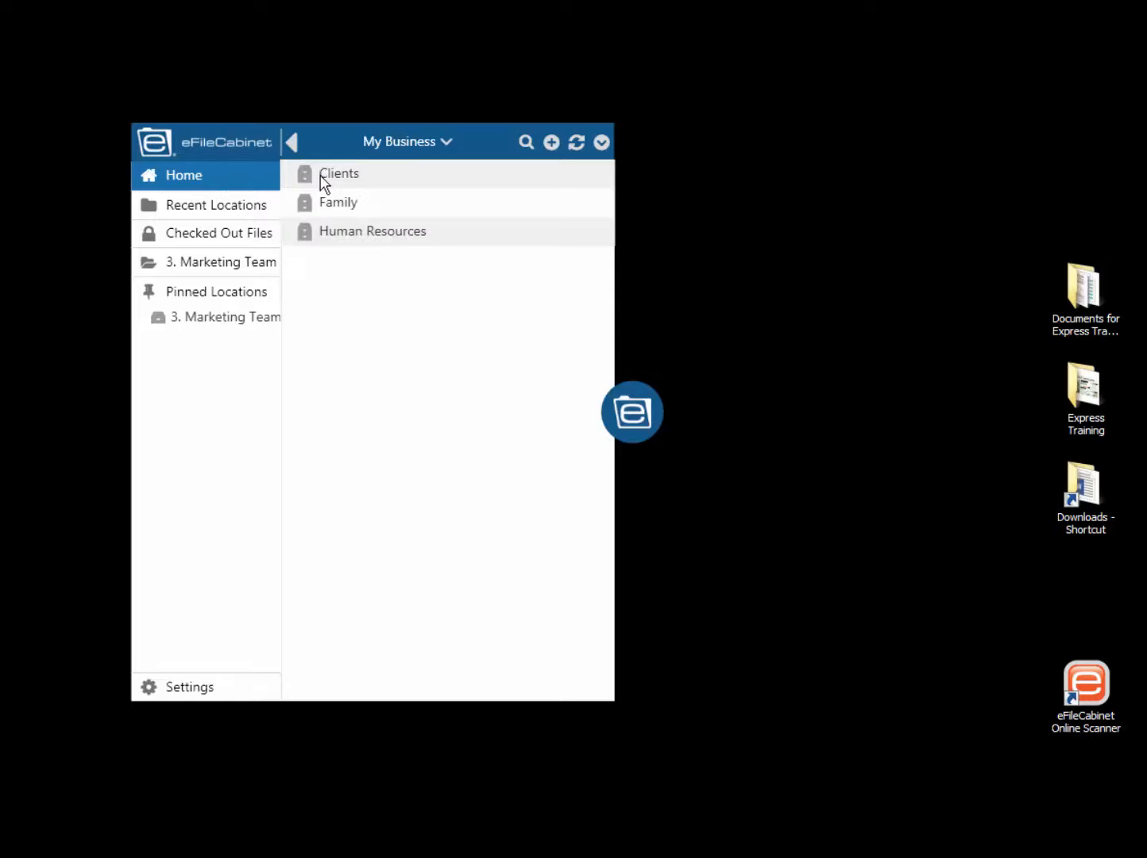
pyautogui.click(326, 230)
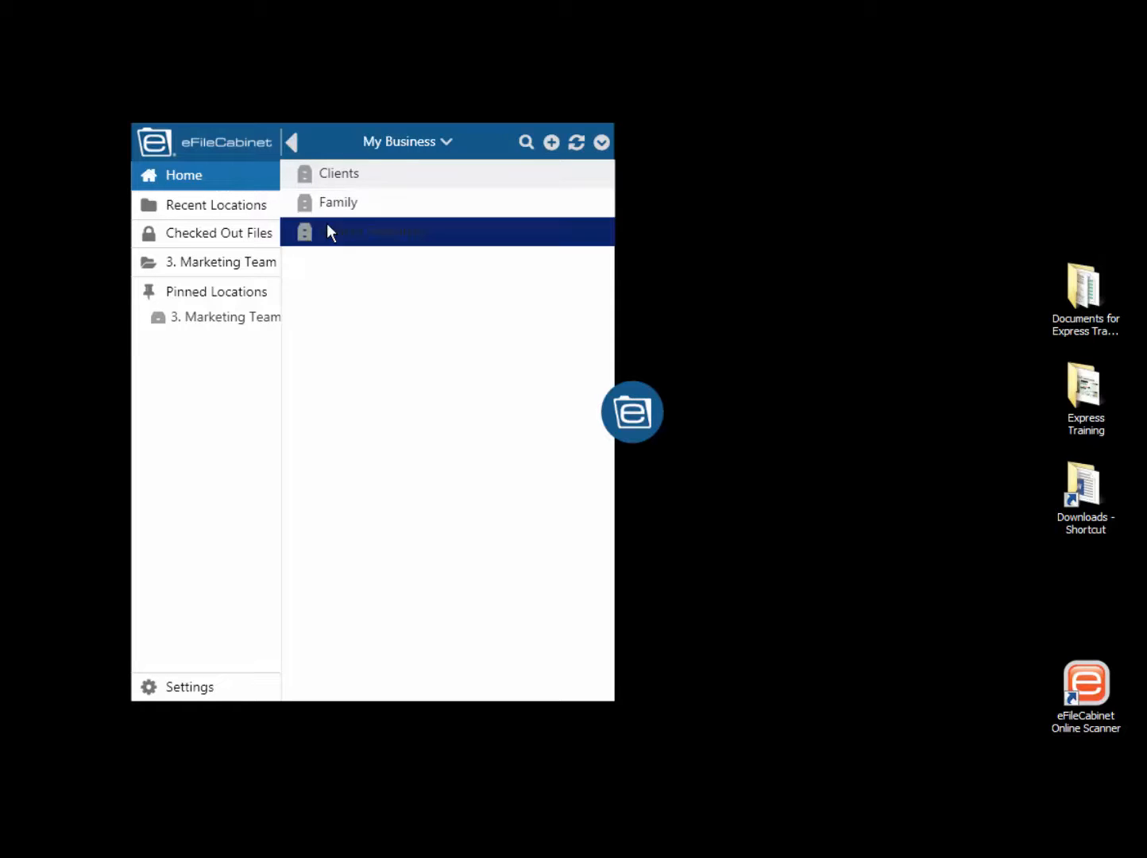
pyautogui.click(214, 317)
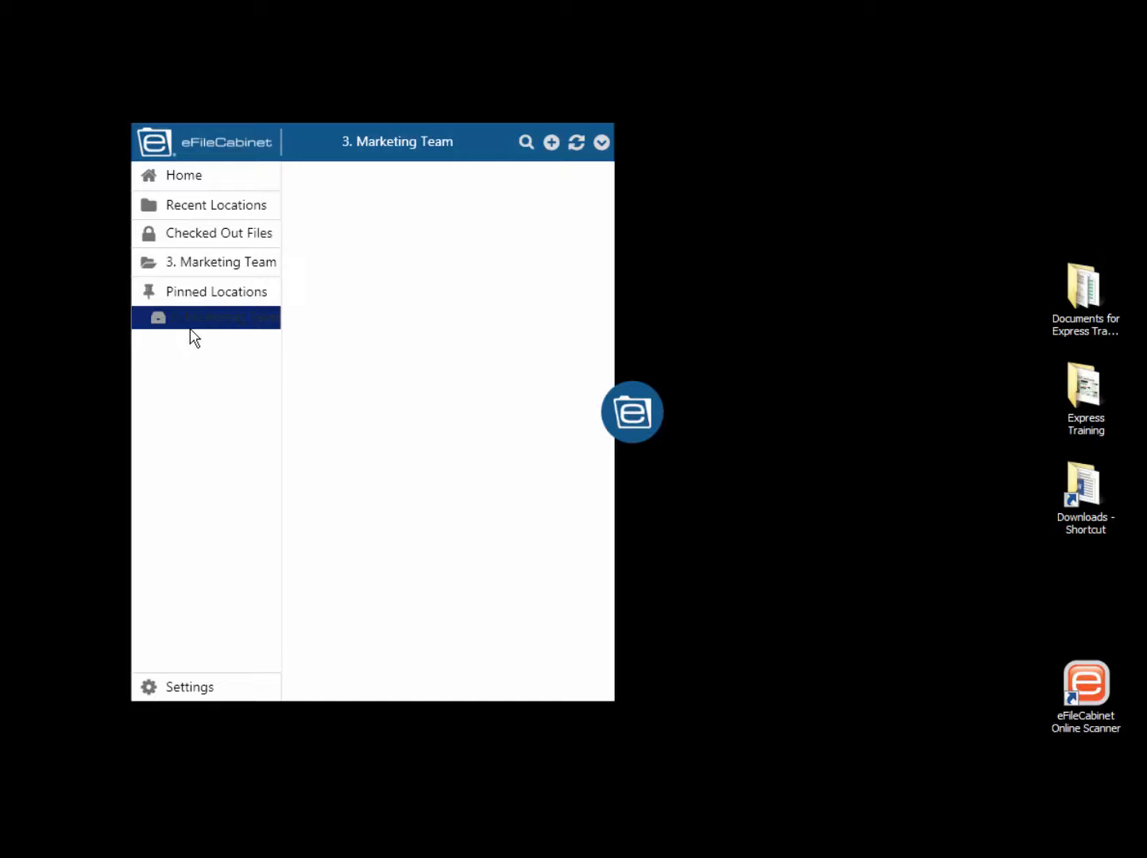
# - Open eFileCabinet Online Scanner and arrange its window beside SideKick so that the two do not overlap
pyautogui.moveTo(646, 407); pyautogui.dragTo(970, 414)
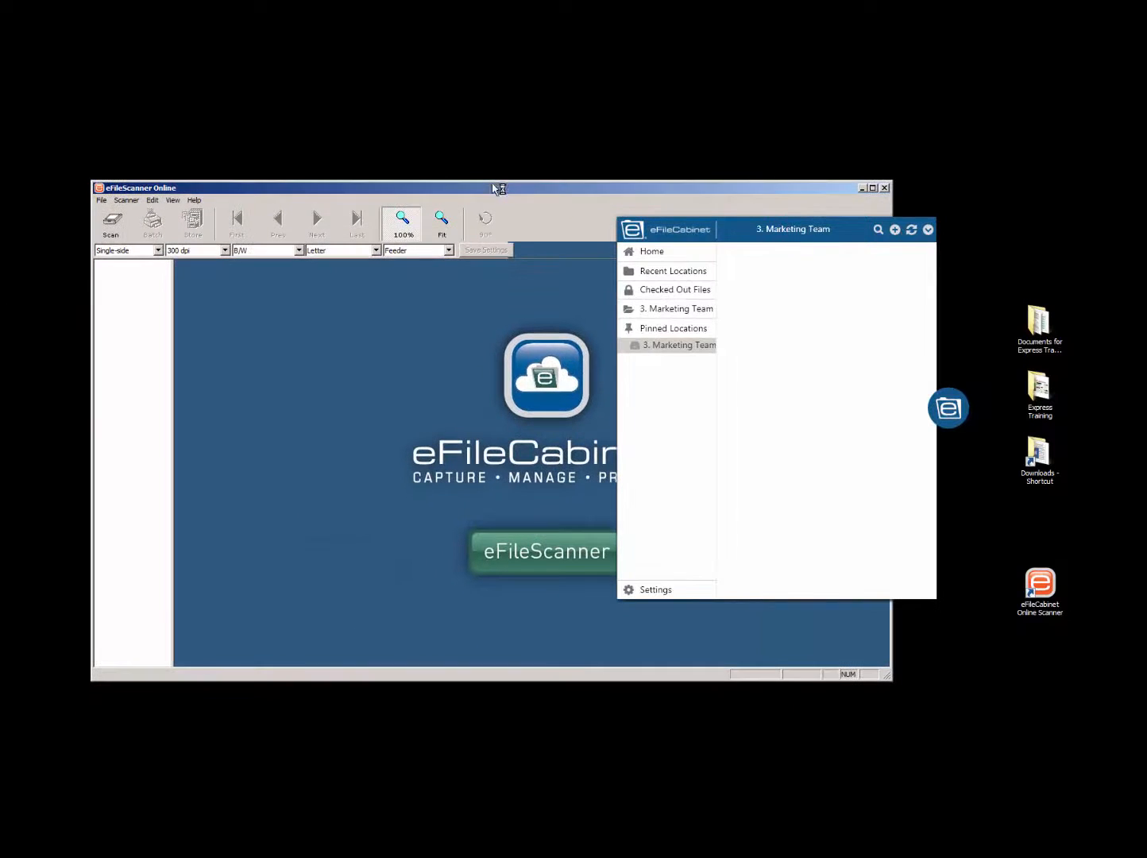
pyautogui.moveTo(946, 407); pyautogui.dragTo(1099, 399)
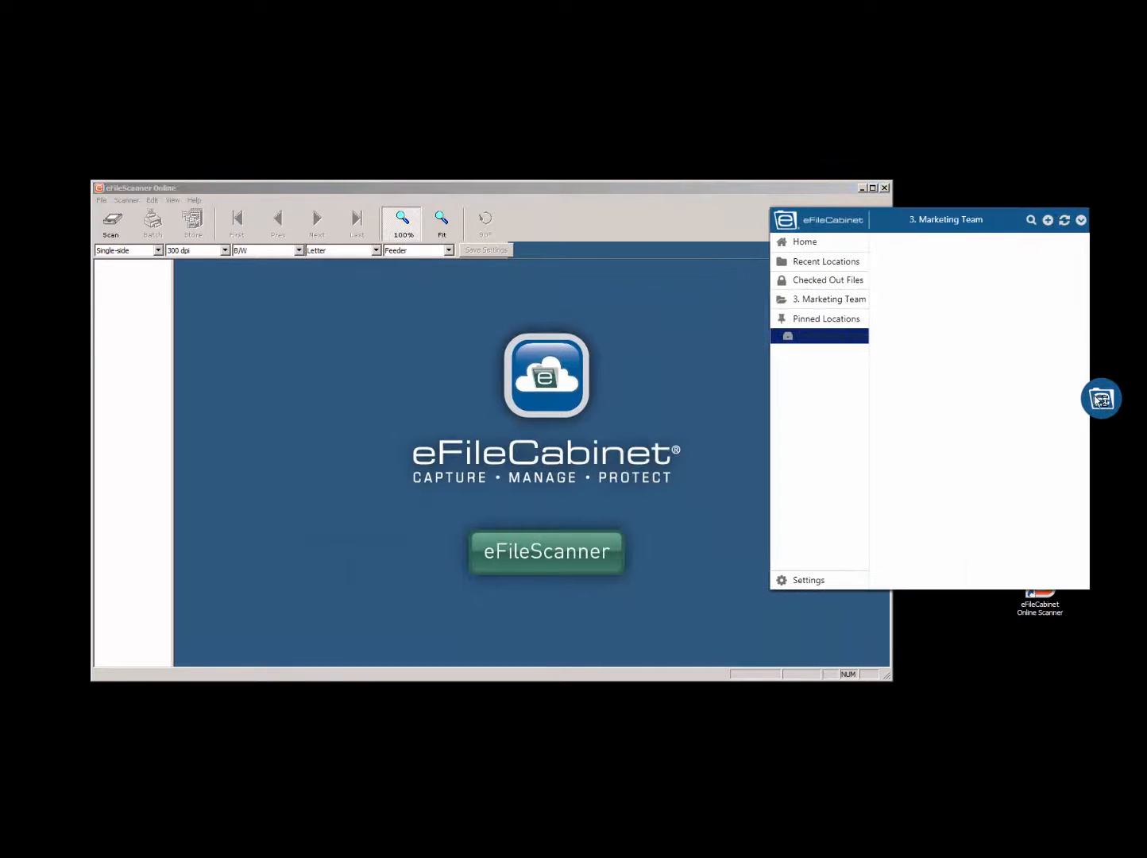
pyautogui.moveTo(688, 185); pyautogui.dragTo(629, 177)
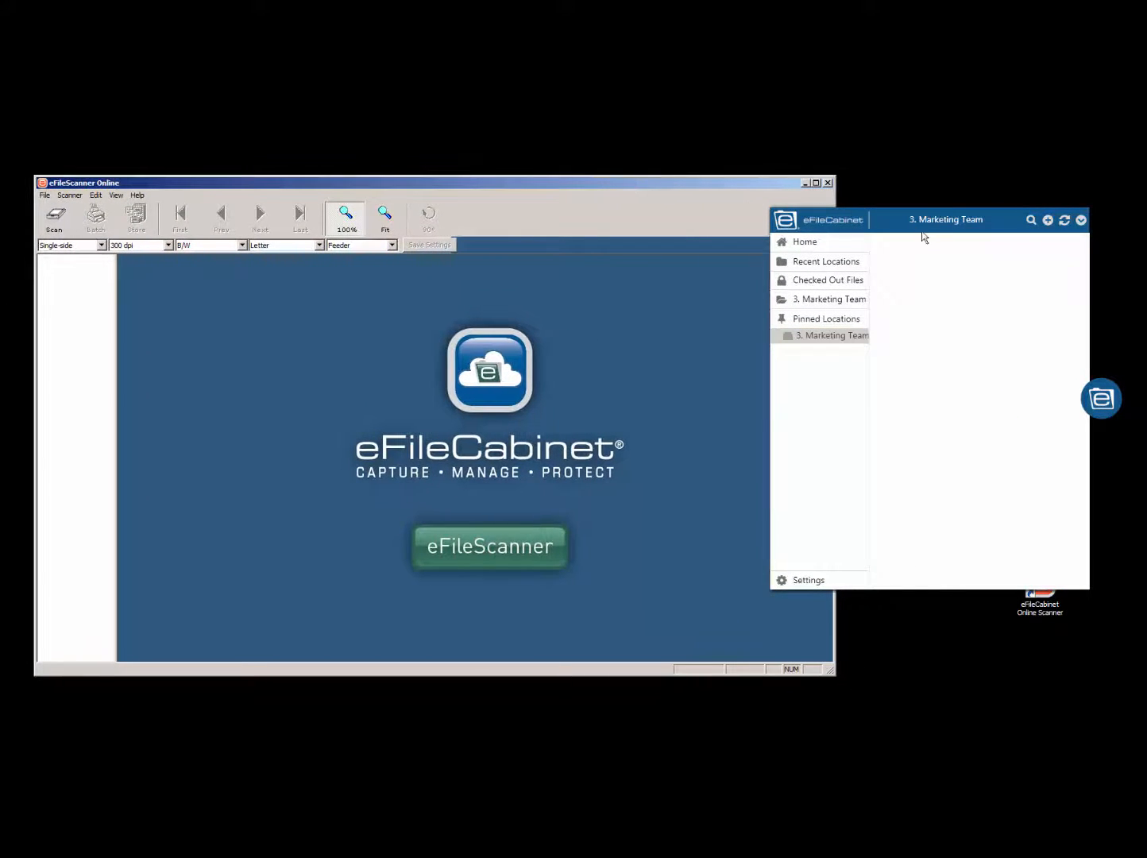
pyautogui.moveTo(1093, 388); pyautogui.dragTo(1109, 388)
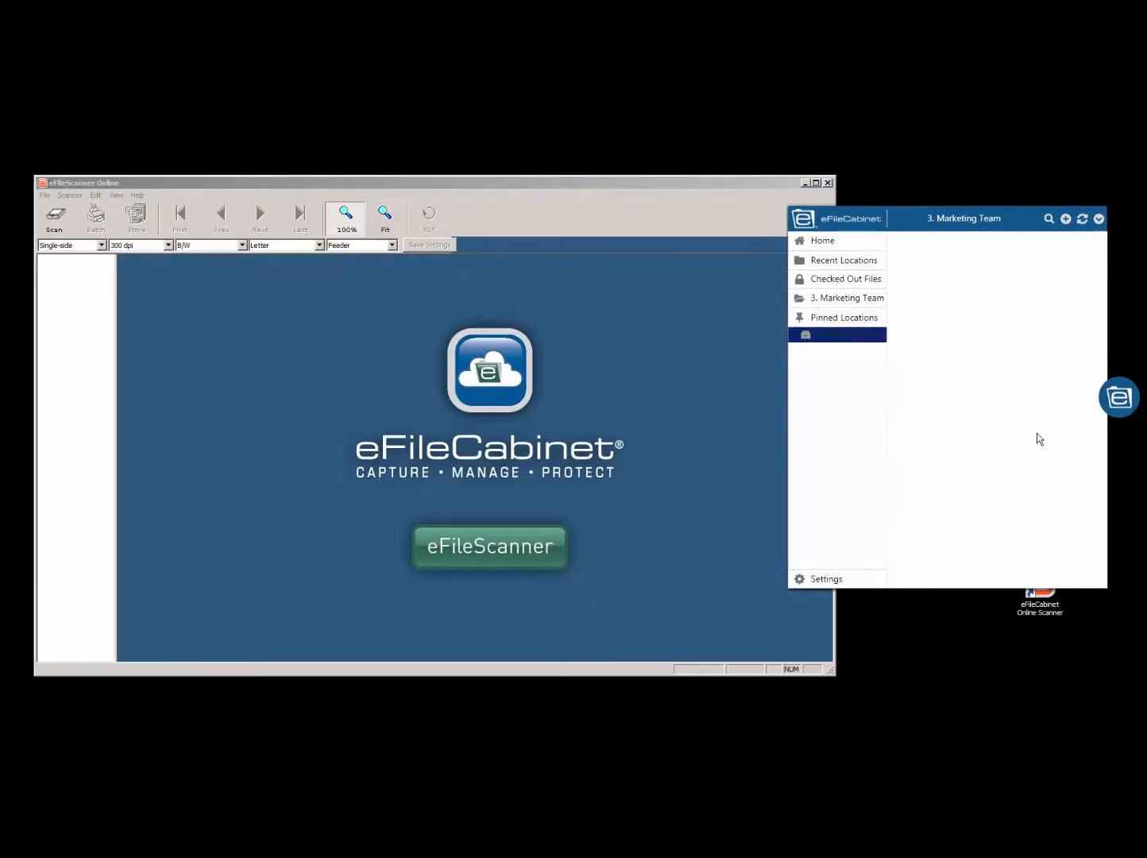
pyautogui.moveTo(833, 626); pyautogui.dragTo(773, 614)
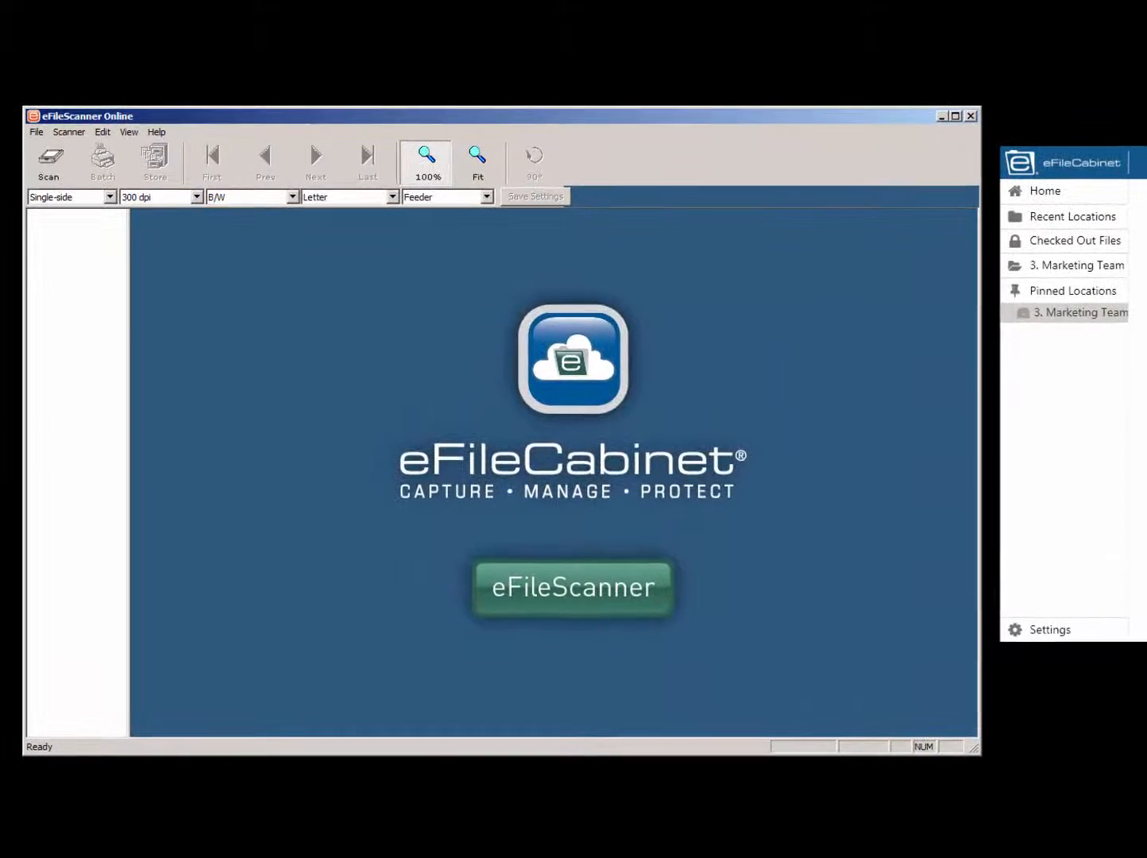
# - Set the scanner to Duplex and Color, and scan the document from the feeder
pyautogui.click(110, 197)
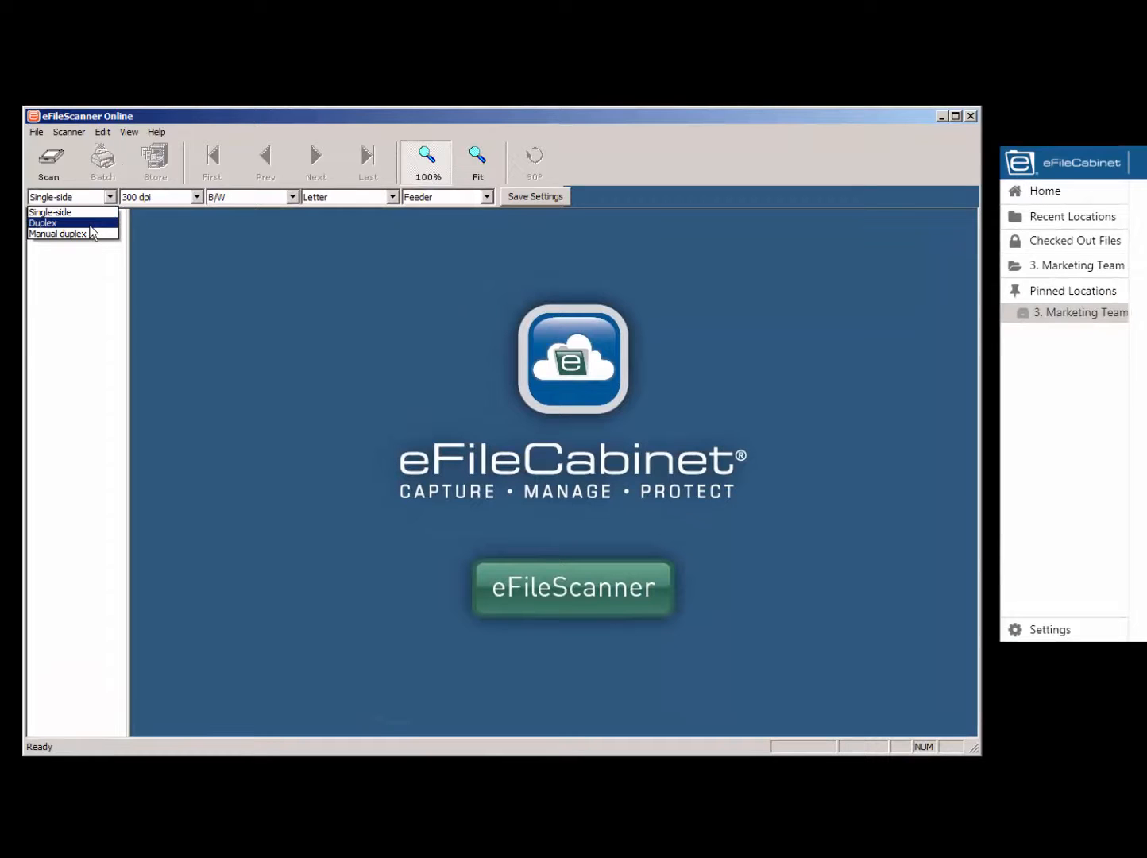
pyautogui.click(88, 224)
pyautogui.click(292, 197)
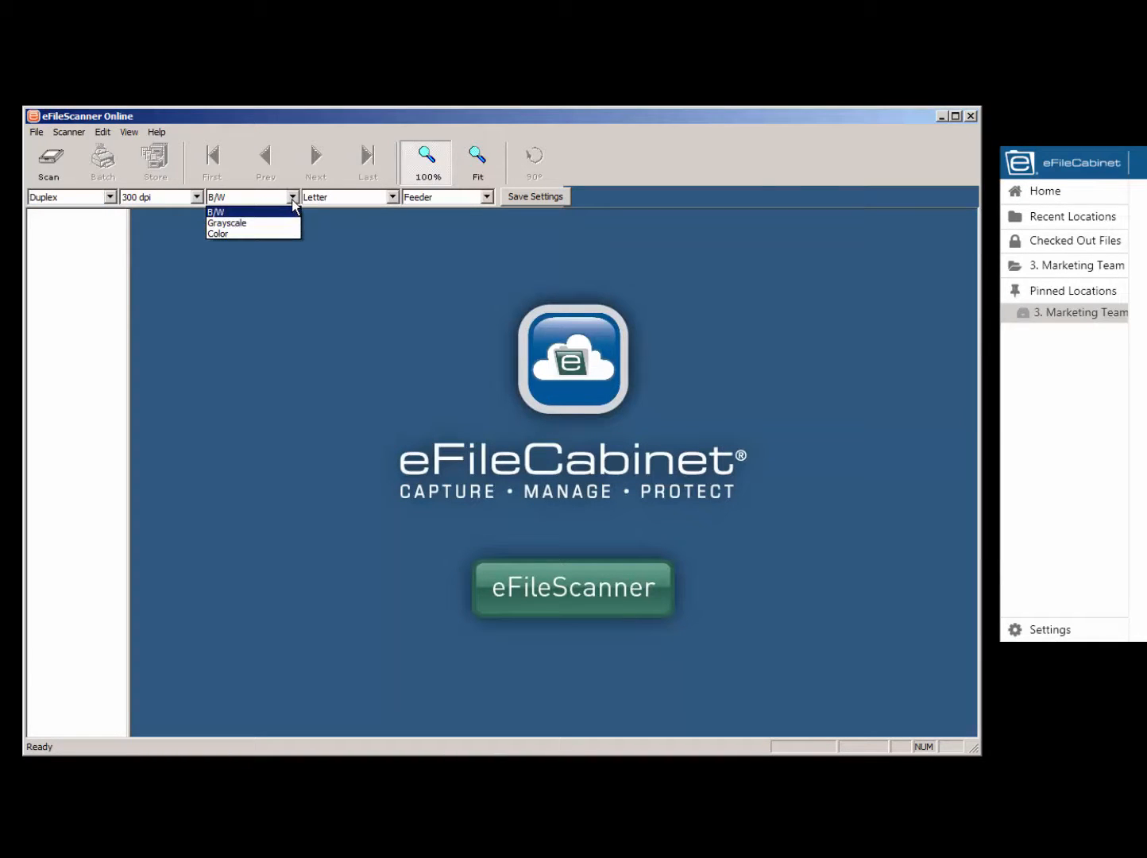
pyautogui.click(263, 235)
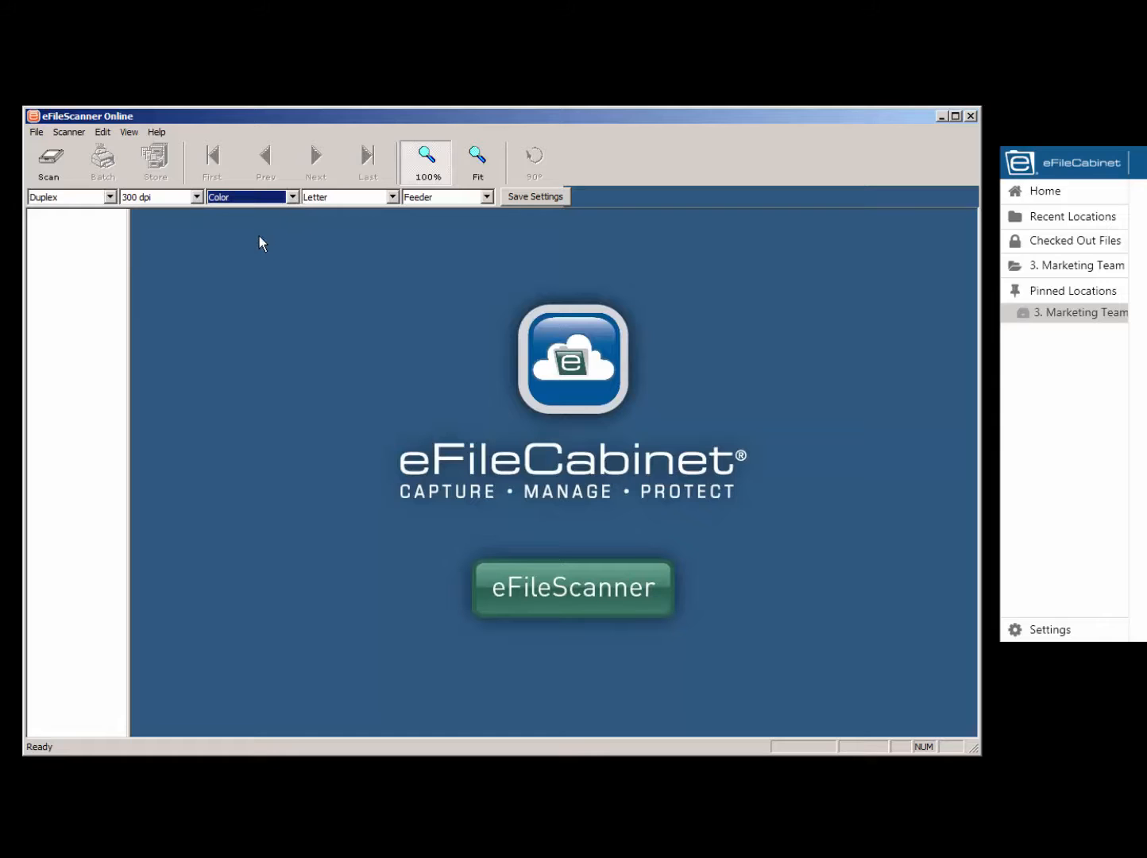
pyautogui.click(53, 160)
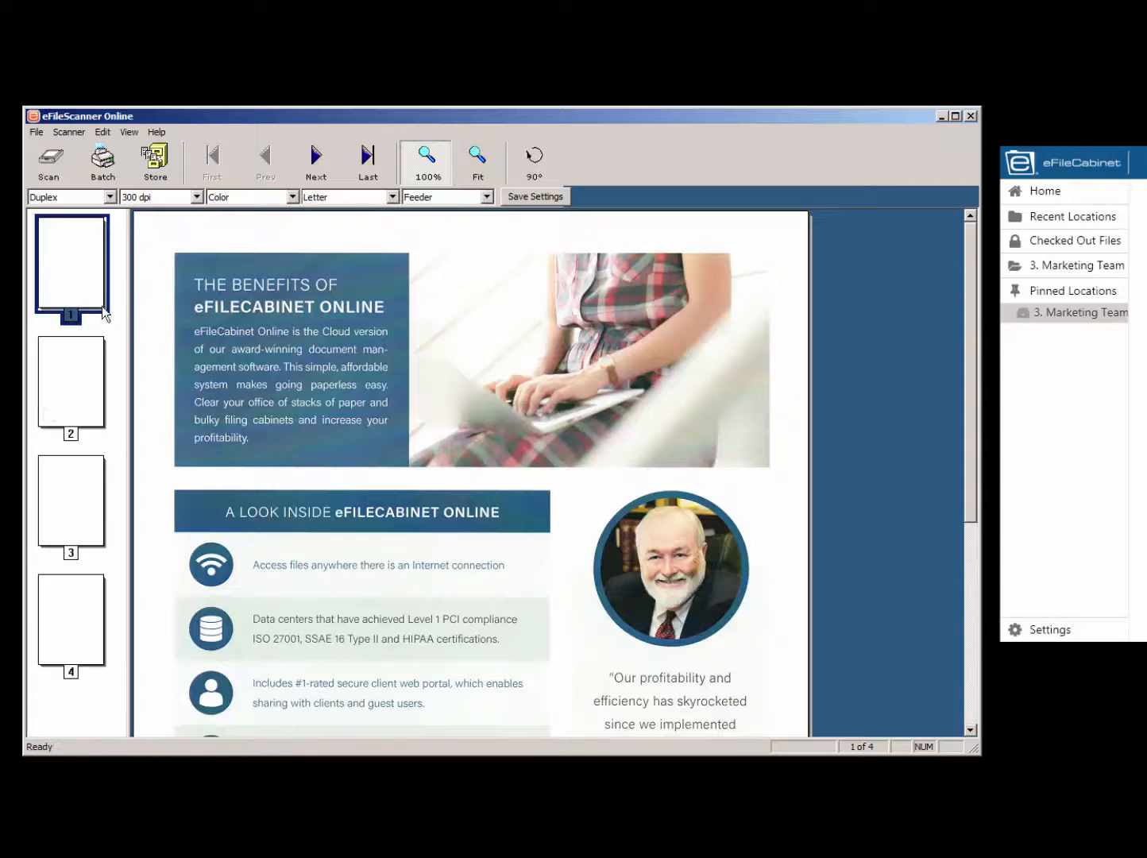
# - Look through scanned pages 2, 3 and 4 and return to page 1
pyautogui.click(78, 377)
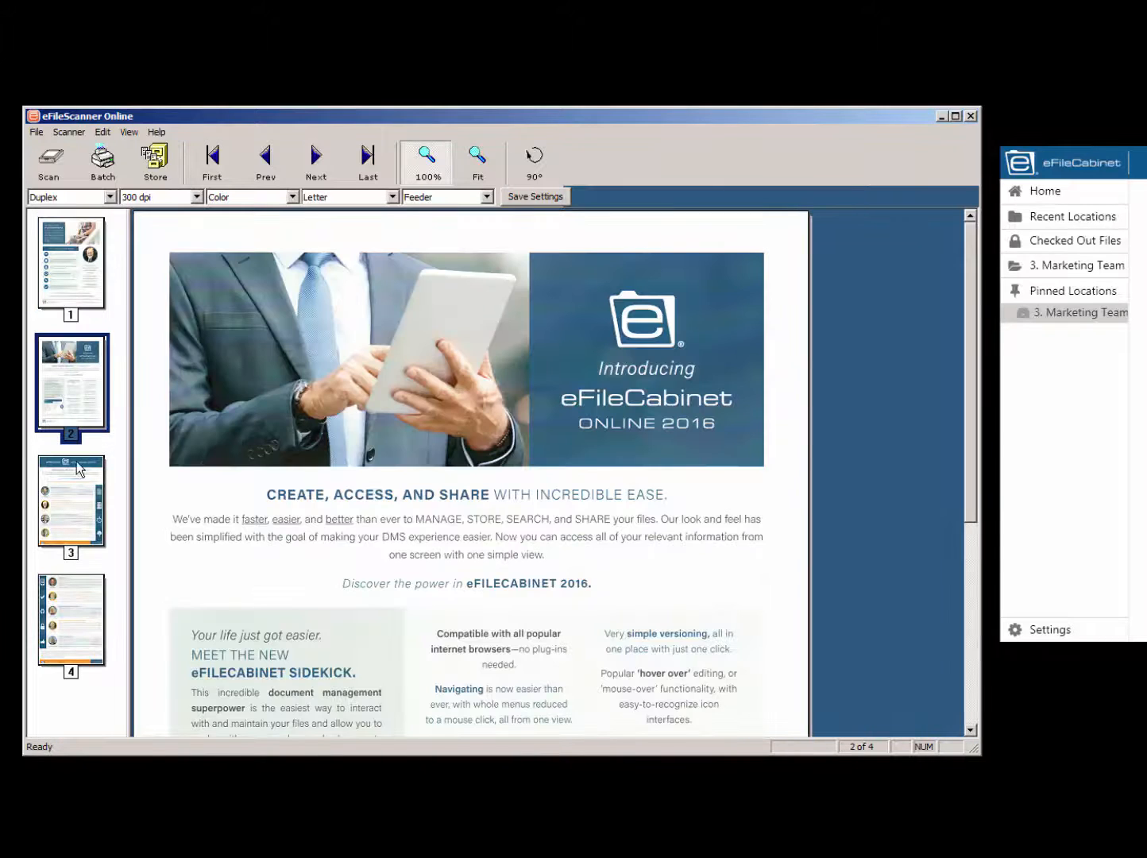
pyautogui.click(72, 493)
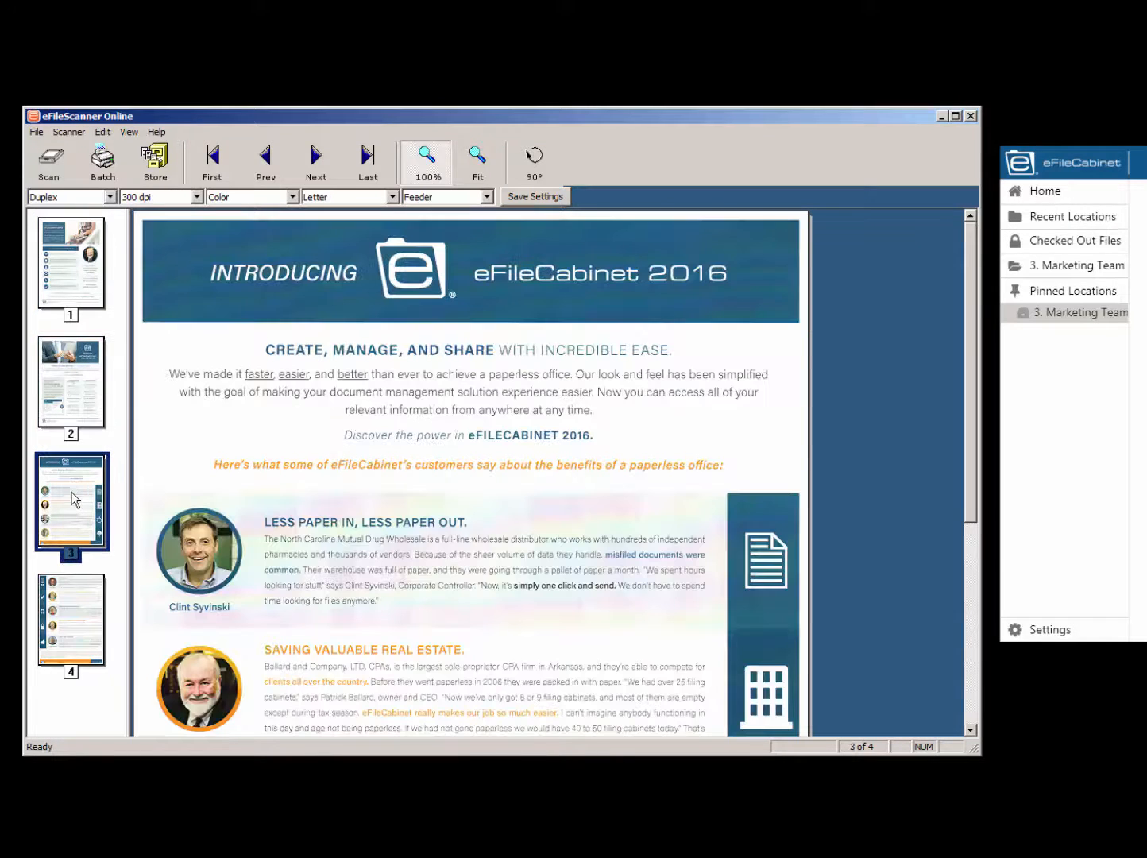
pyautogui.click(82, 623)
pyautogui.click(93, 270)
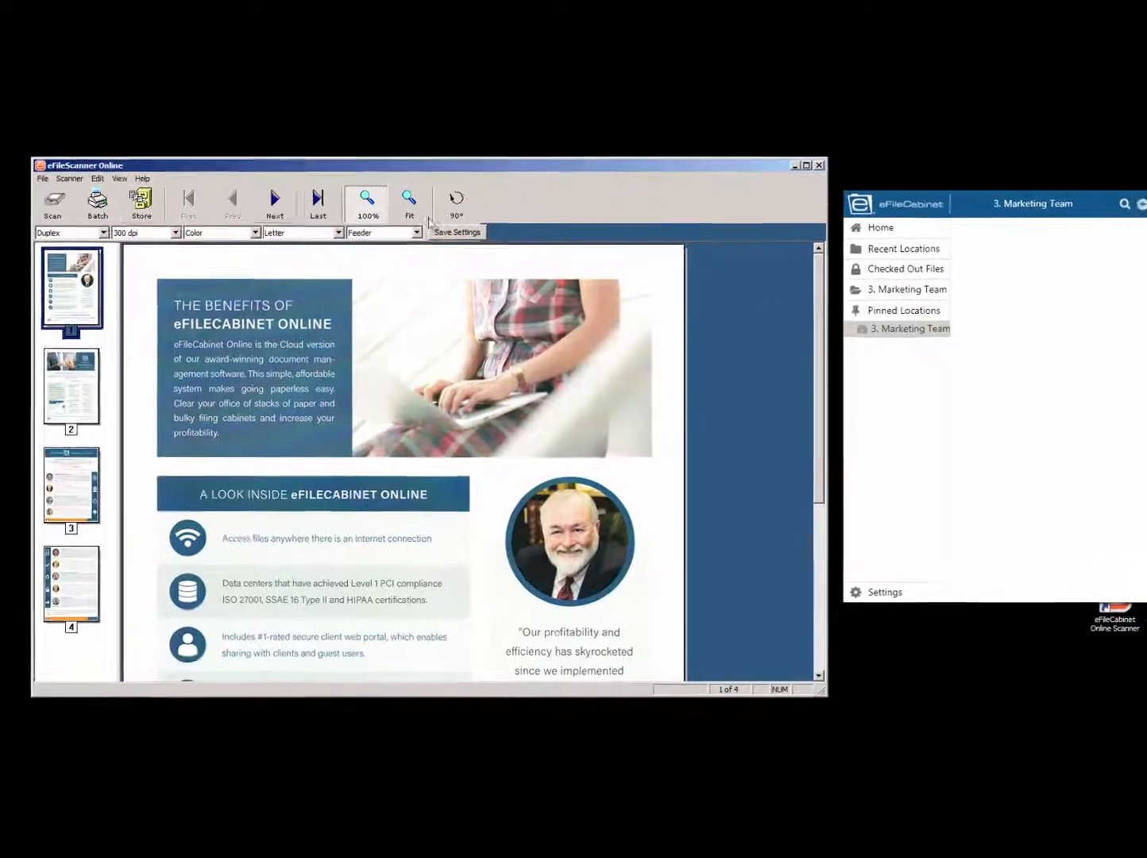
# - Store the scanned pages in the default 3. Marketing Team location, minimize the scanner and clear the stored pages
pyautogui.moveTo(941, 226); pyautogui.dragTo(785, 238)
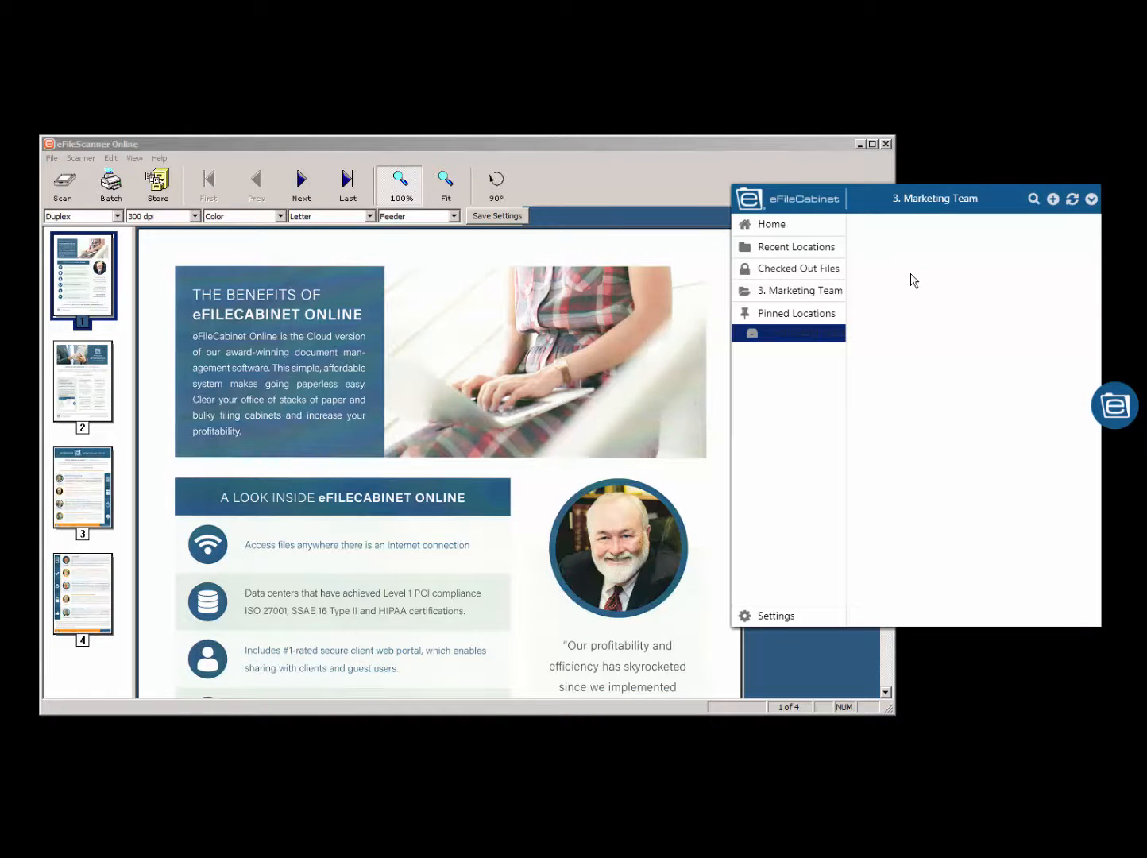
pyautogui.click(158, 181)
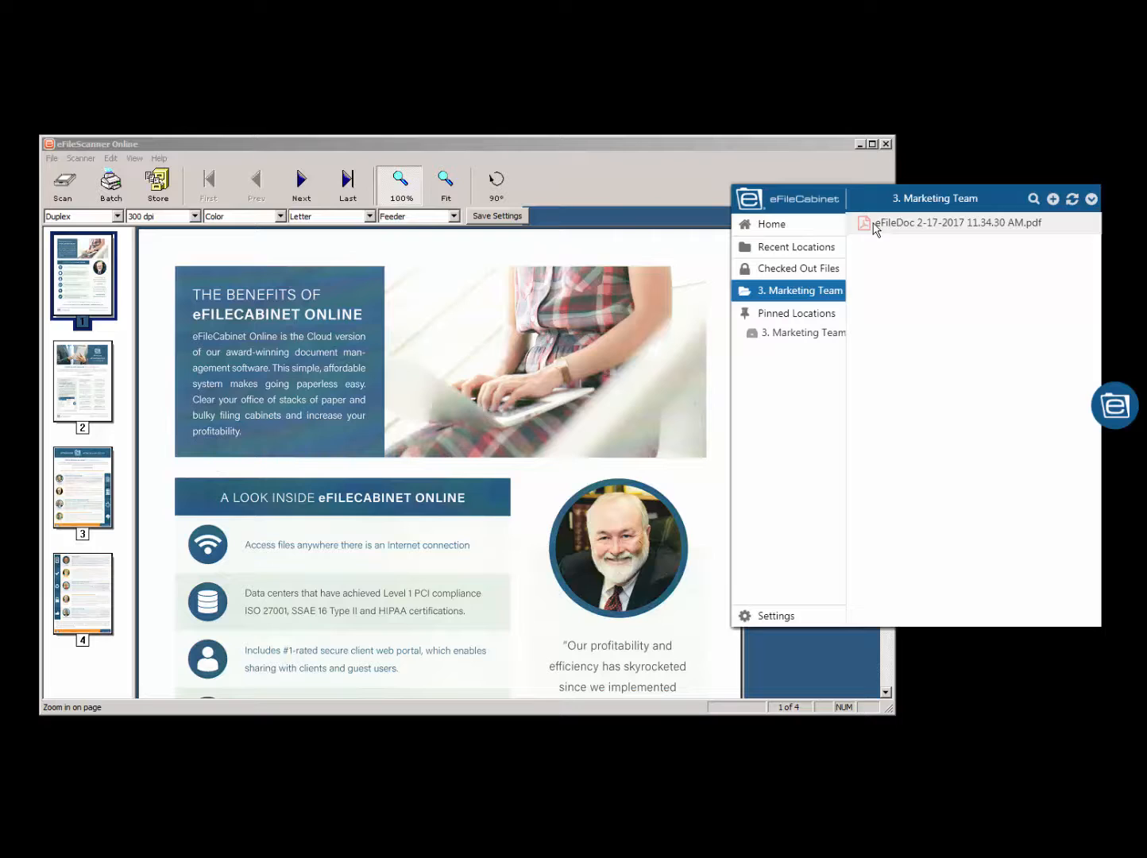
pyautogui.click(859, 144)
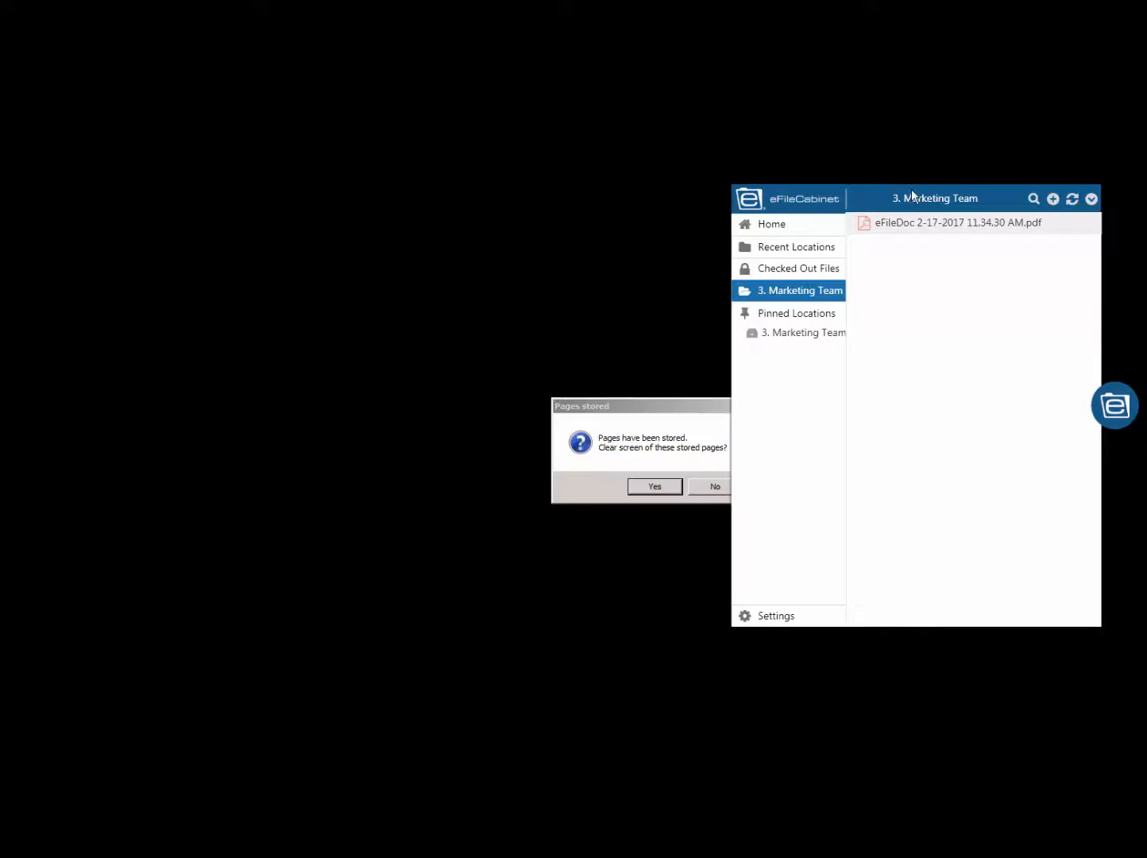
pyautogui.click(654, 486)
# - Move SideKick aside and copy eFileDoc 2-17-2017 11.34.30 AM.pdf from the 3. Marketing Team drawer onto the desktop
pyautogui.moveTo(979, 190); pyautogui.dragTo(424, 218)
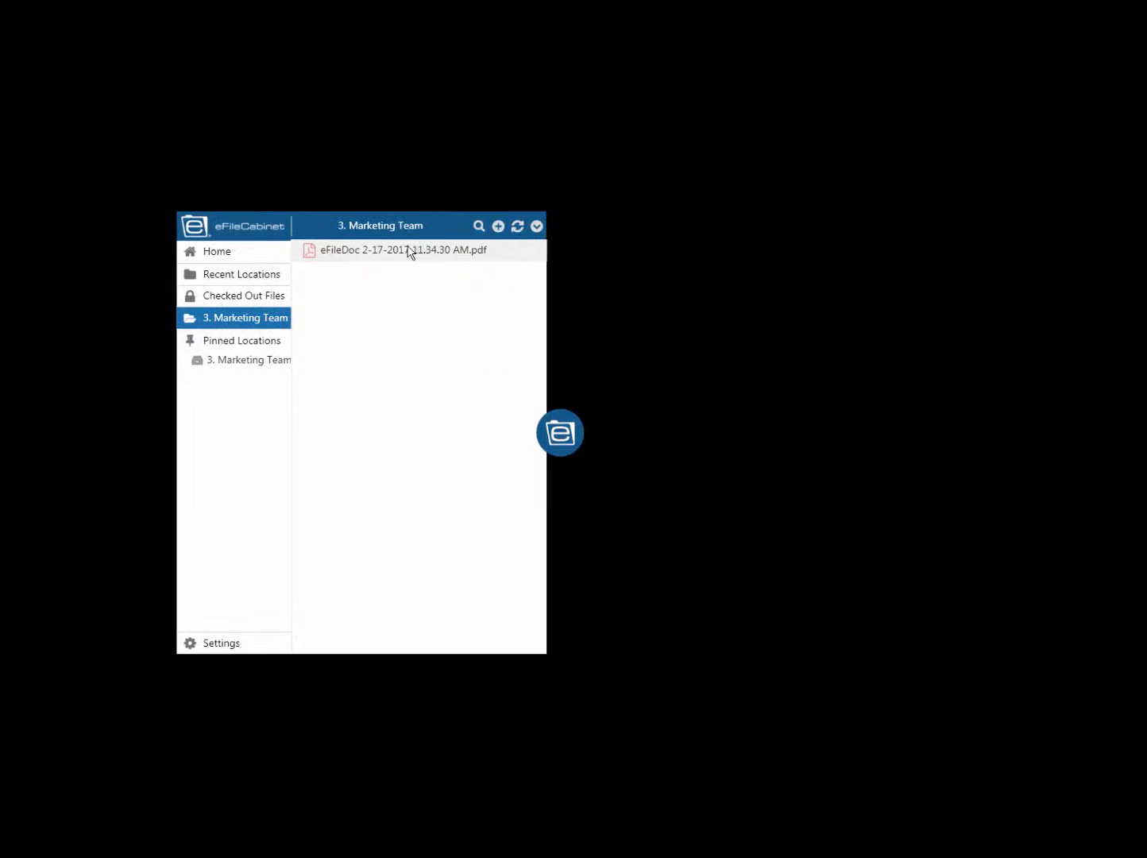
pyautogui.click(311, 251)
pyautogui.moveTo(311, 252); pyautogui.dragTo(614, 214)
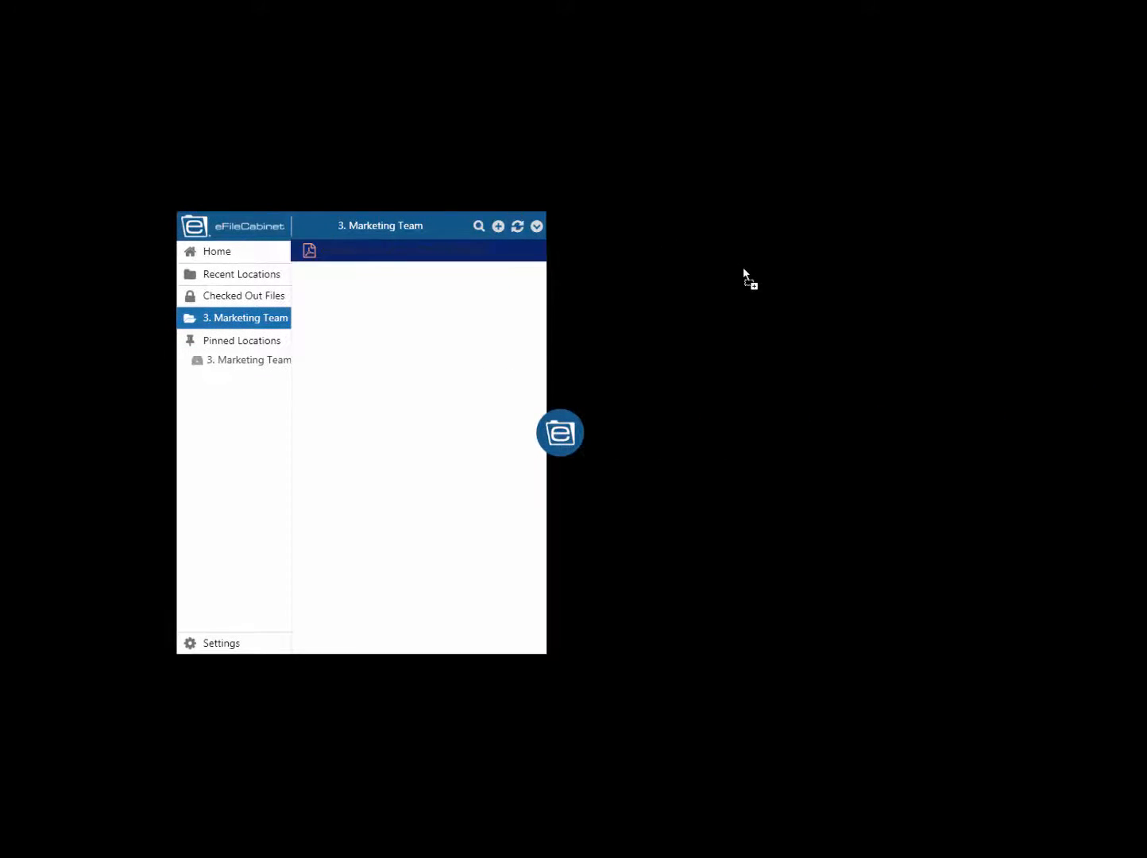
pyautogui.moveTo(743, 268); pyautogui.dragTo(742, 269)
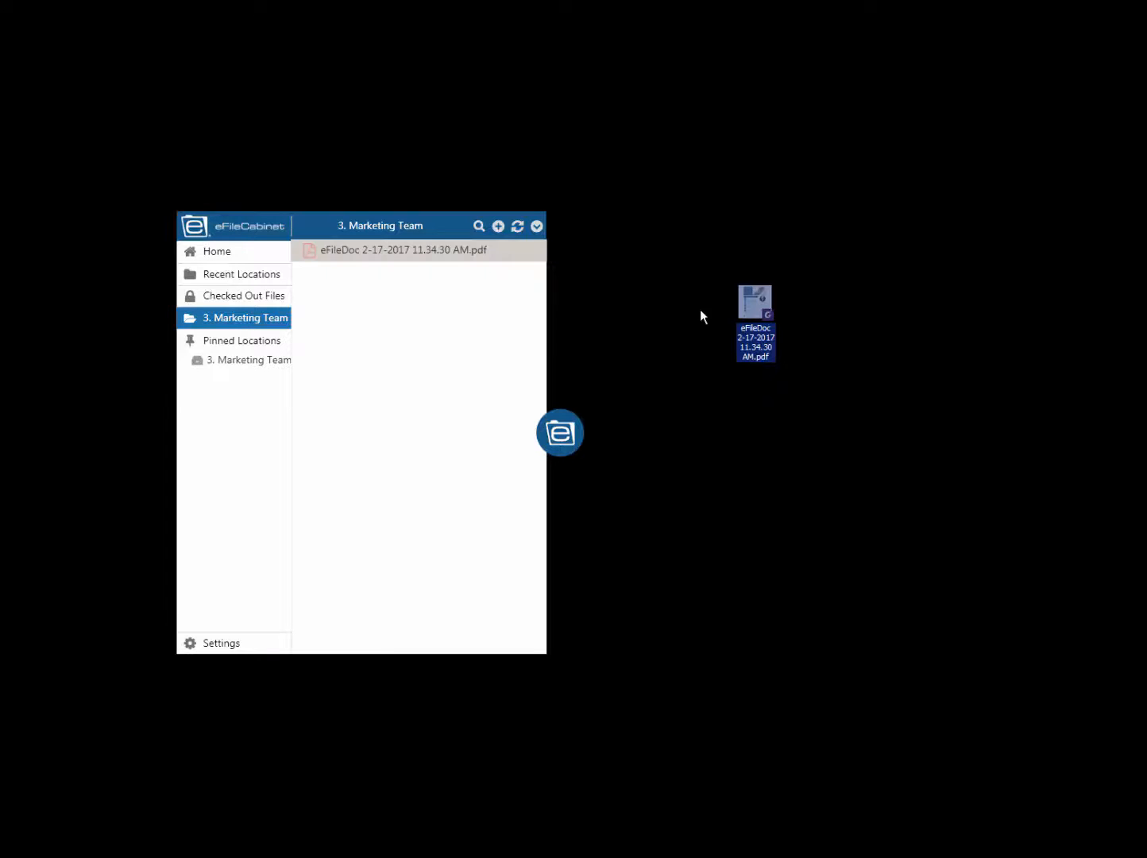
# - Open the desktop copy of the scanned PDF, move SideKick and the text-recognition notice out of the way, and read through its first two pages
pyautogui.doubleClick(755, 306)
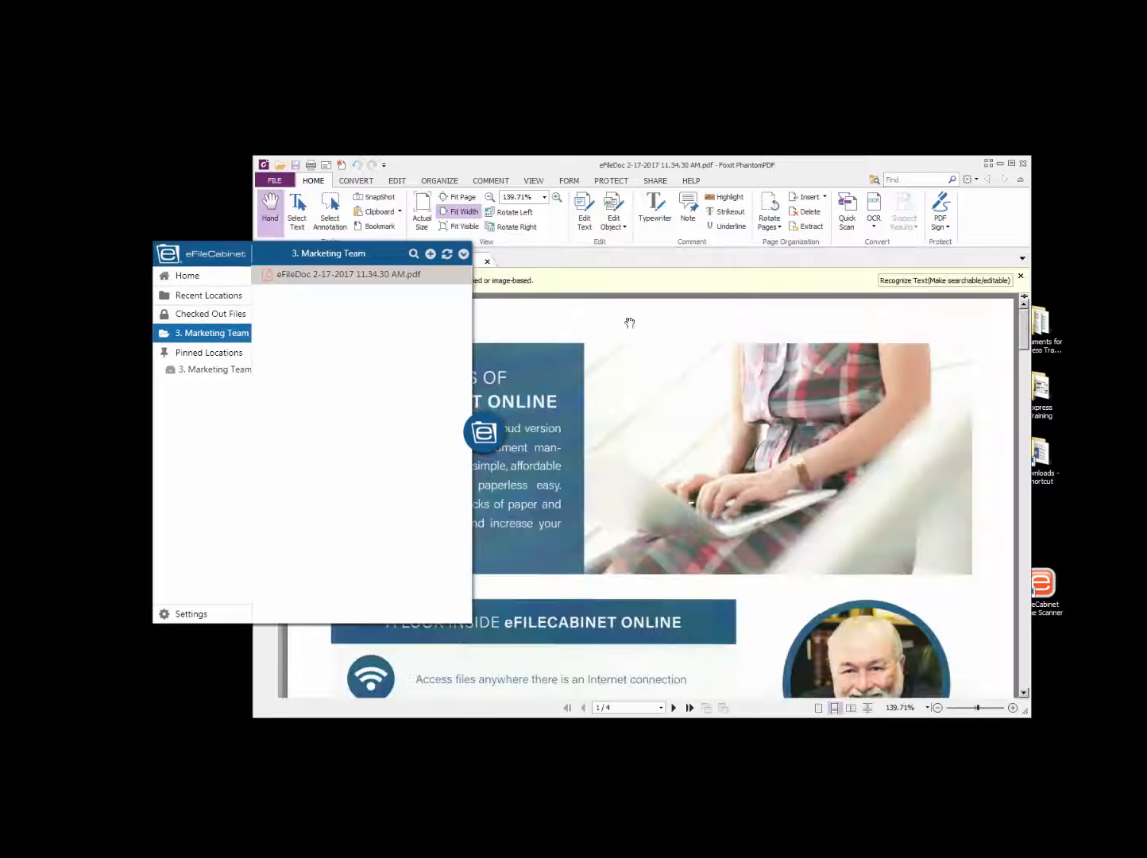
pyautogui.moveTo(473, 433); pyautogui.dragTo(921, 437)
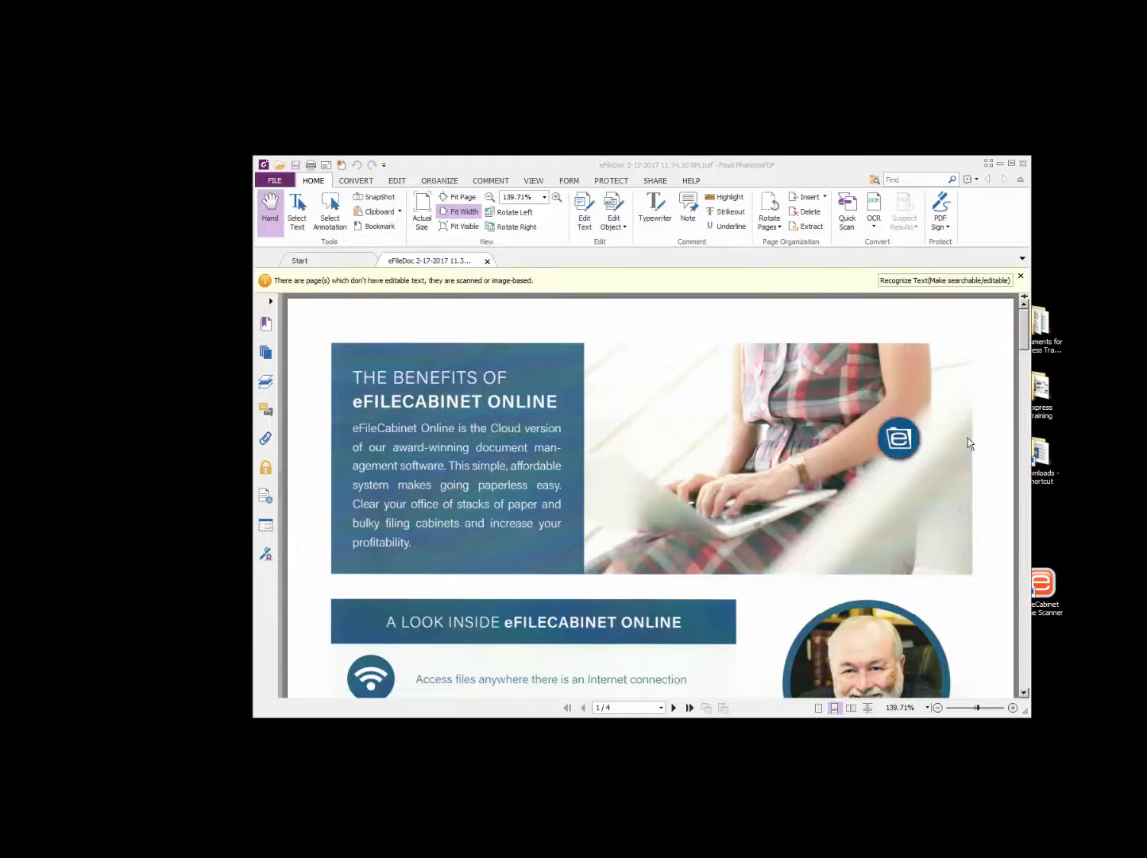
pyautogui.moveTo(891, 171); pyautogui.dragTo(751, 151)
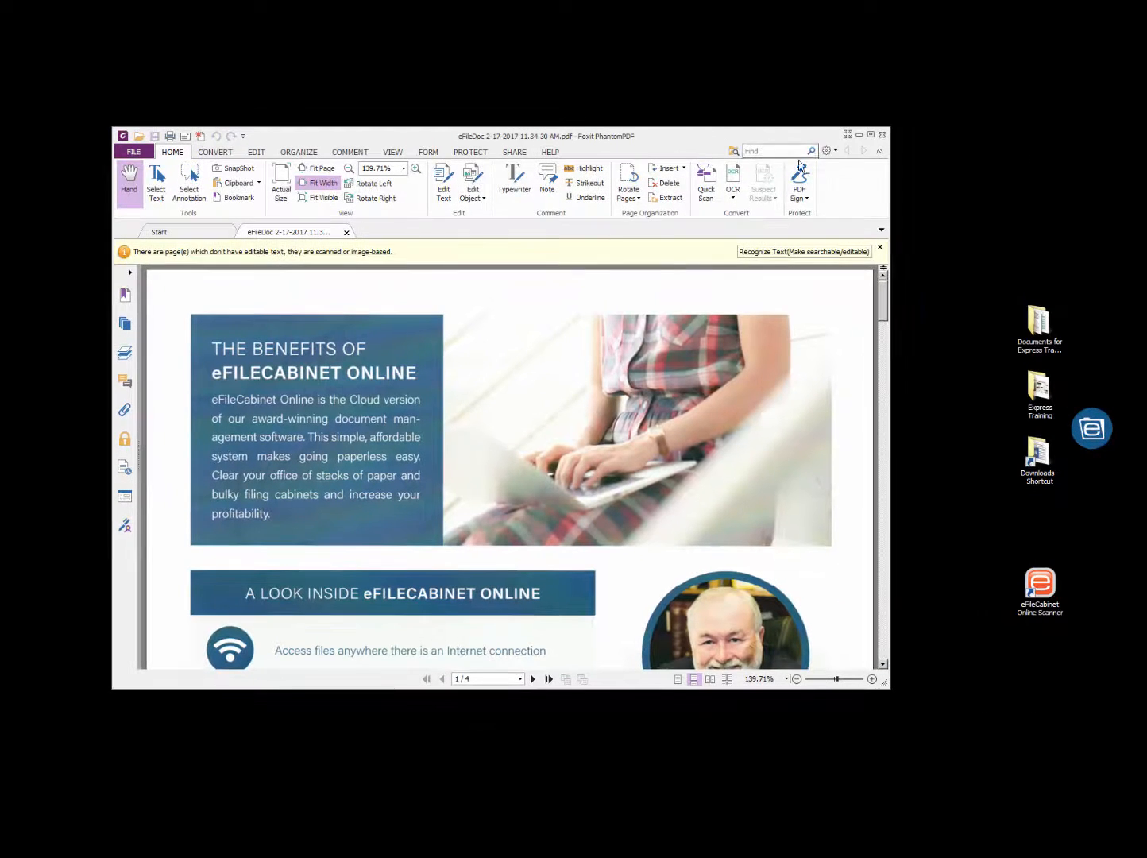
pyautogui.click(879, 248)
pyautogui.scroll(-8, 884, 291)
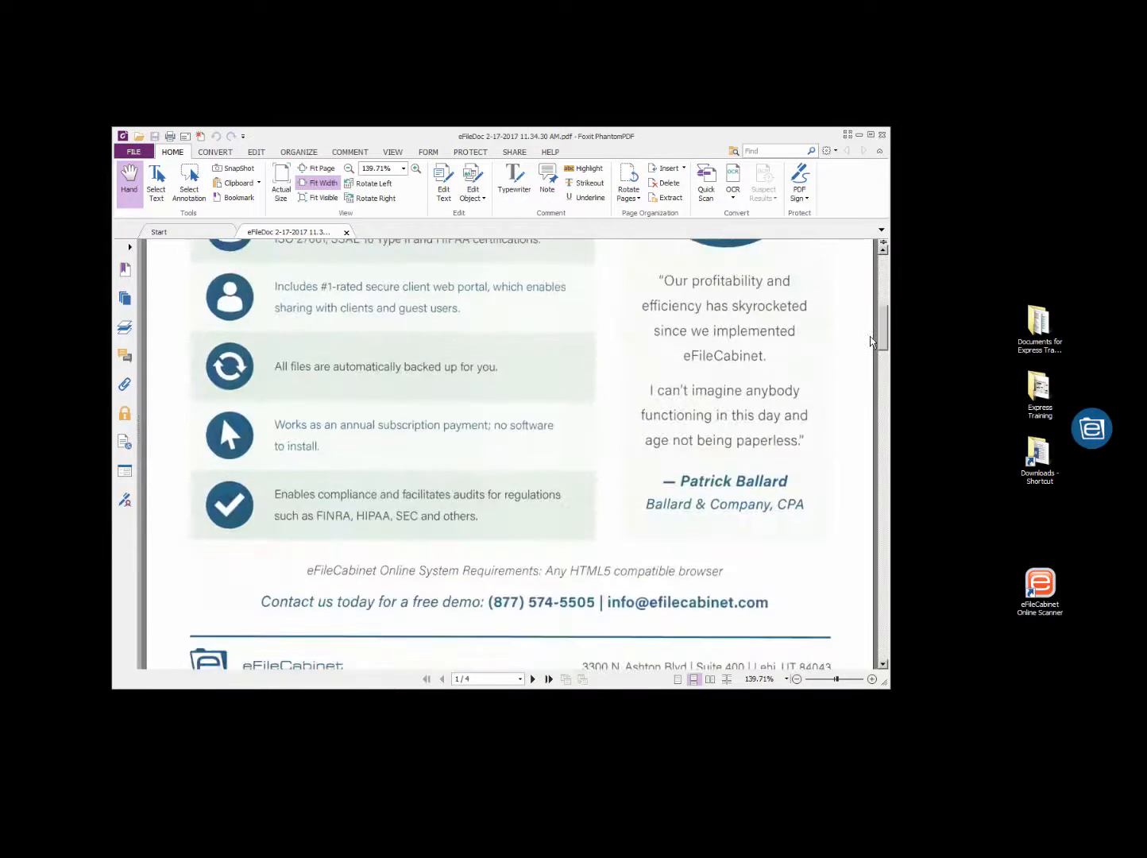
pyautogui.scroll(-4, 555, 476)
pyautogui.scroll(-3, 555, 480)
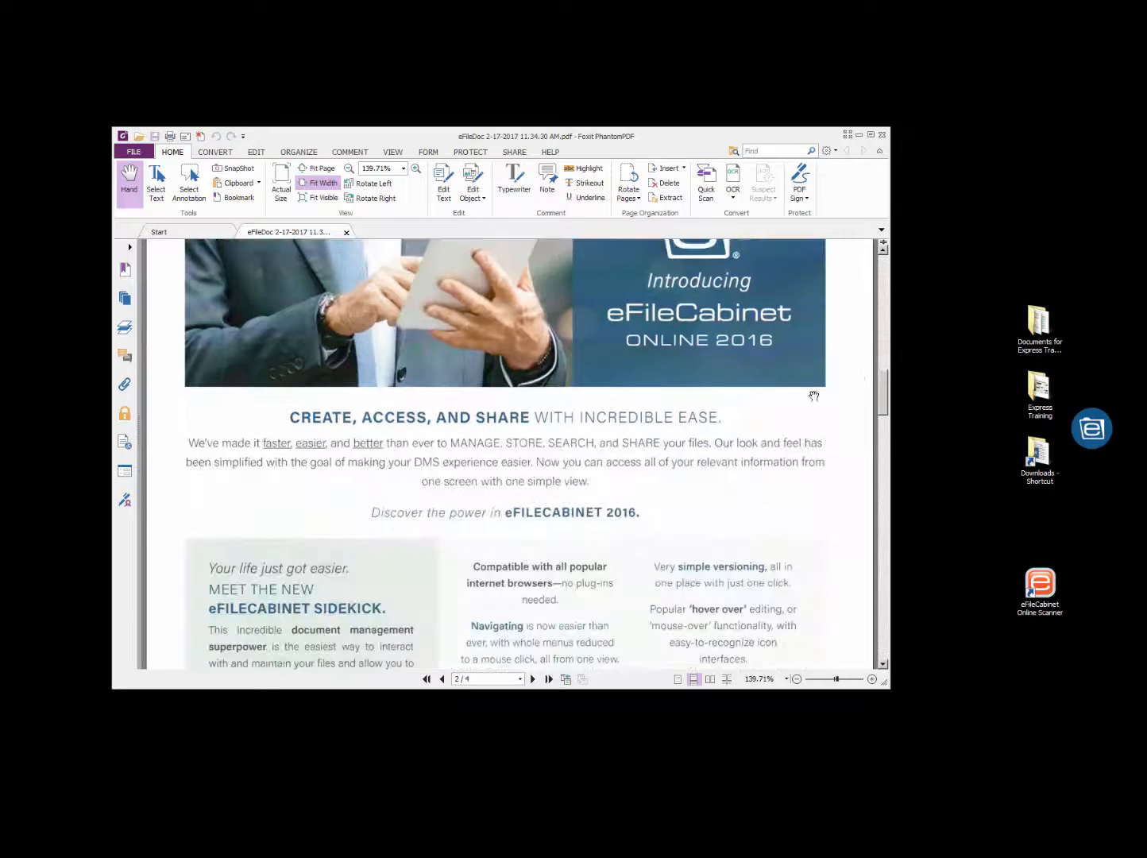
# - Return to the first page of the scanned PDF, close the PDF editor, then reposition and expand SideKick
pyautogui.moveTo(884, 380); pyautogui.dragTo(862, 242)
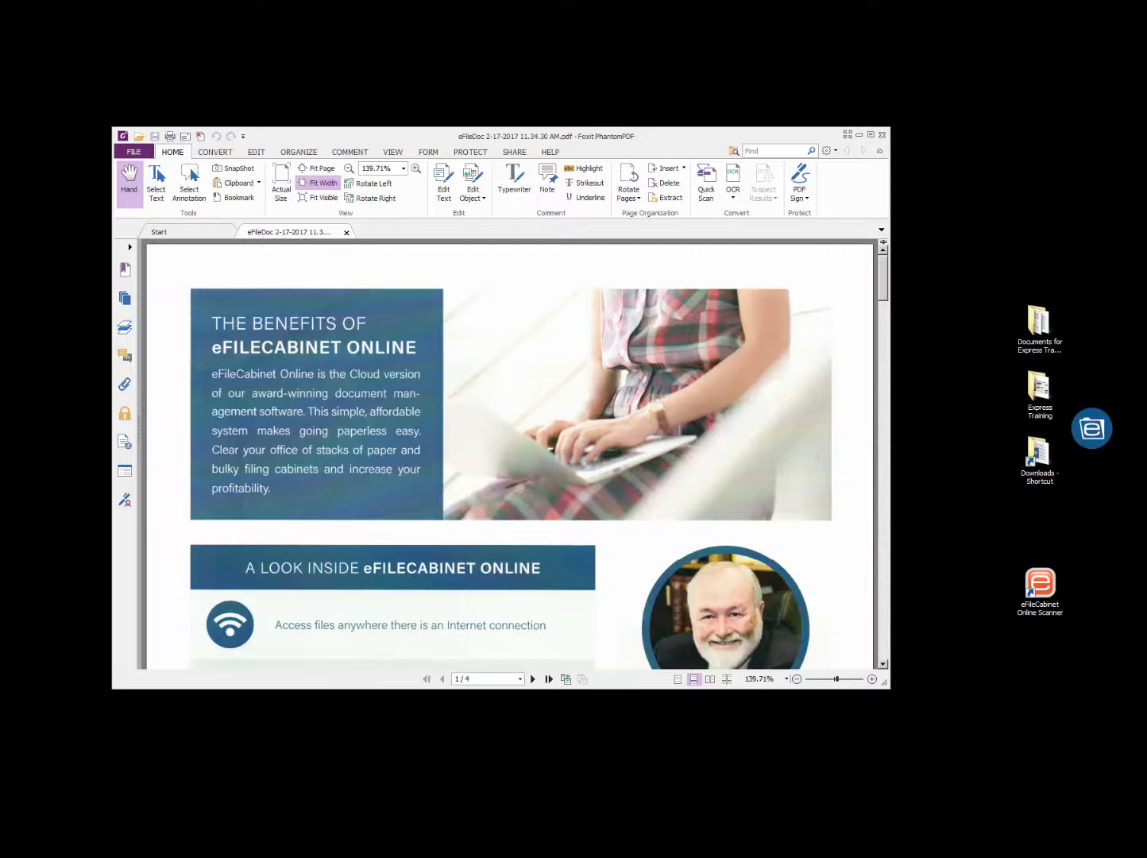
pyautogui.click(881, 136)
pyautogui.moveTo(1089, 433); pyautogui.dragTo(681, 384)
pyautogui.click(679, 389)
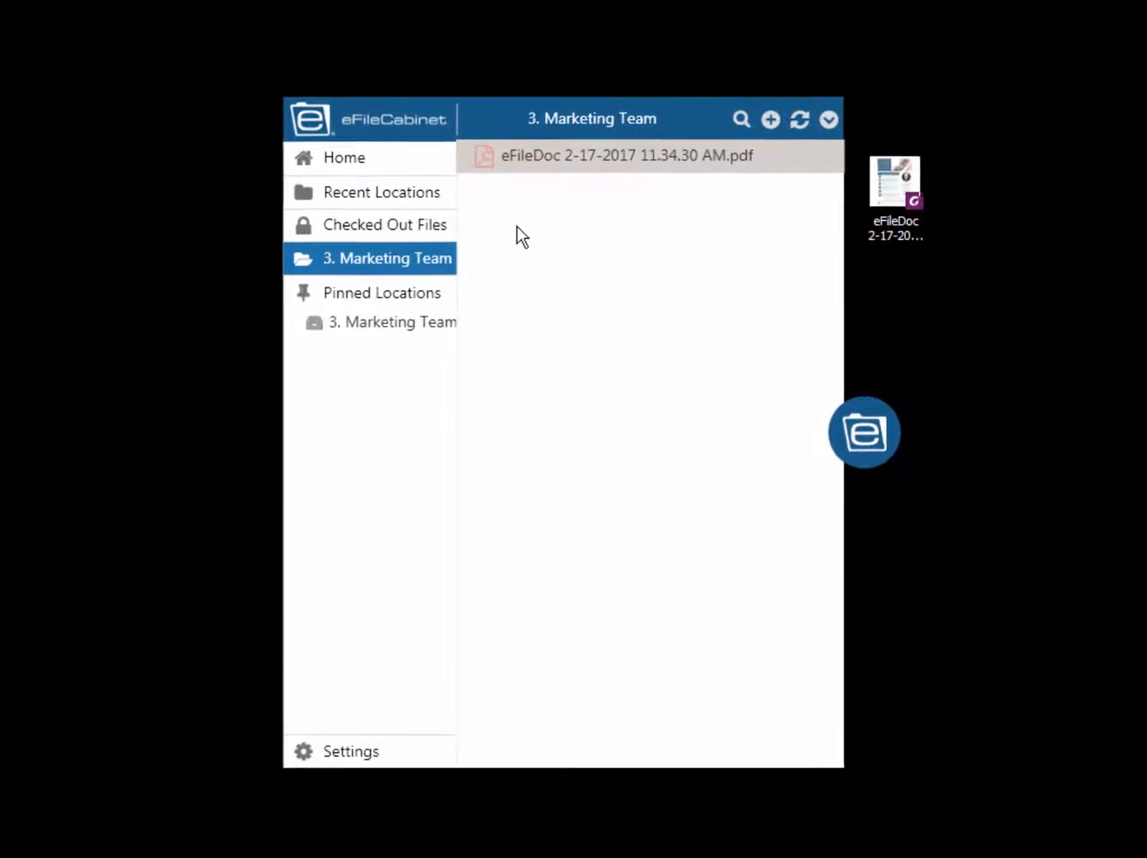
# - Pin the third and seventh drawers of the Clients cabinet in My Business
pyautogui.click(367, 149)
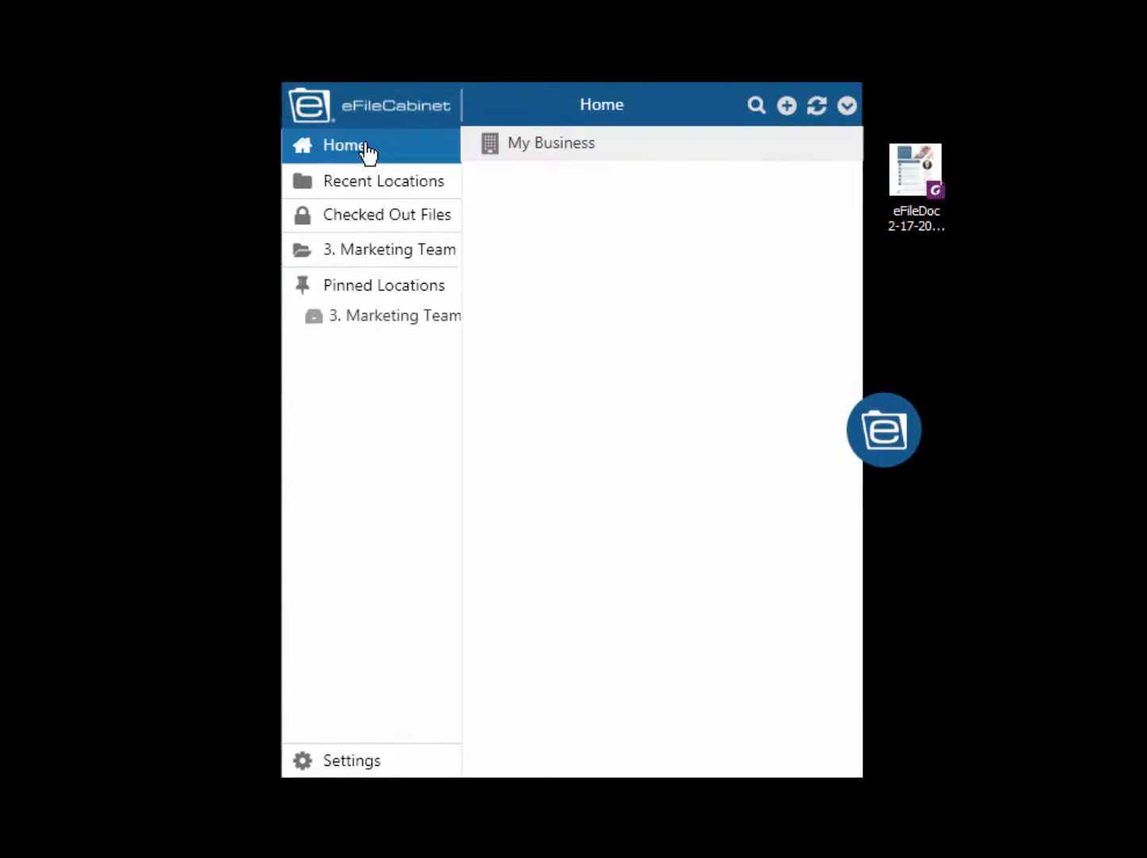
pyautogui.click(529, 152)
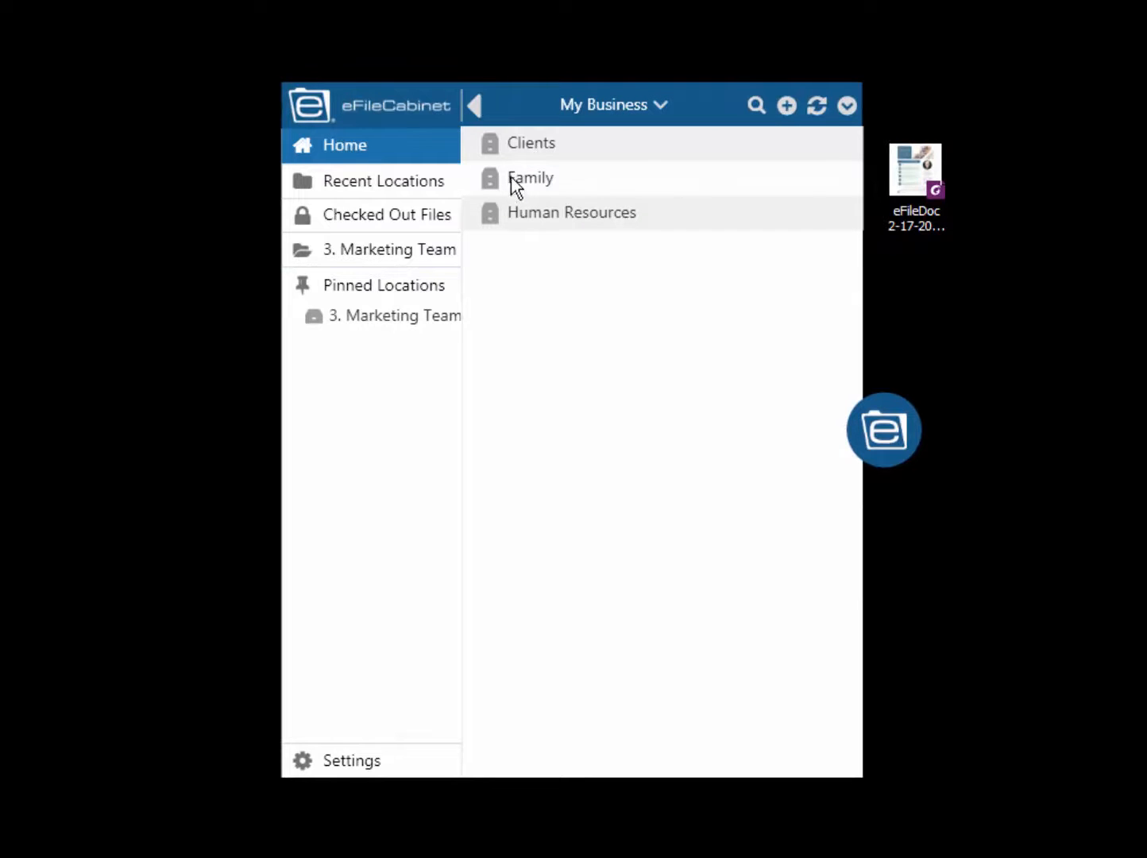
pyautogui.click(511, 150)
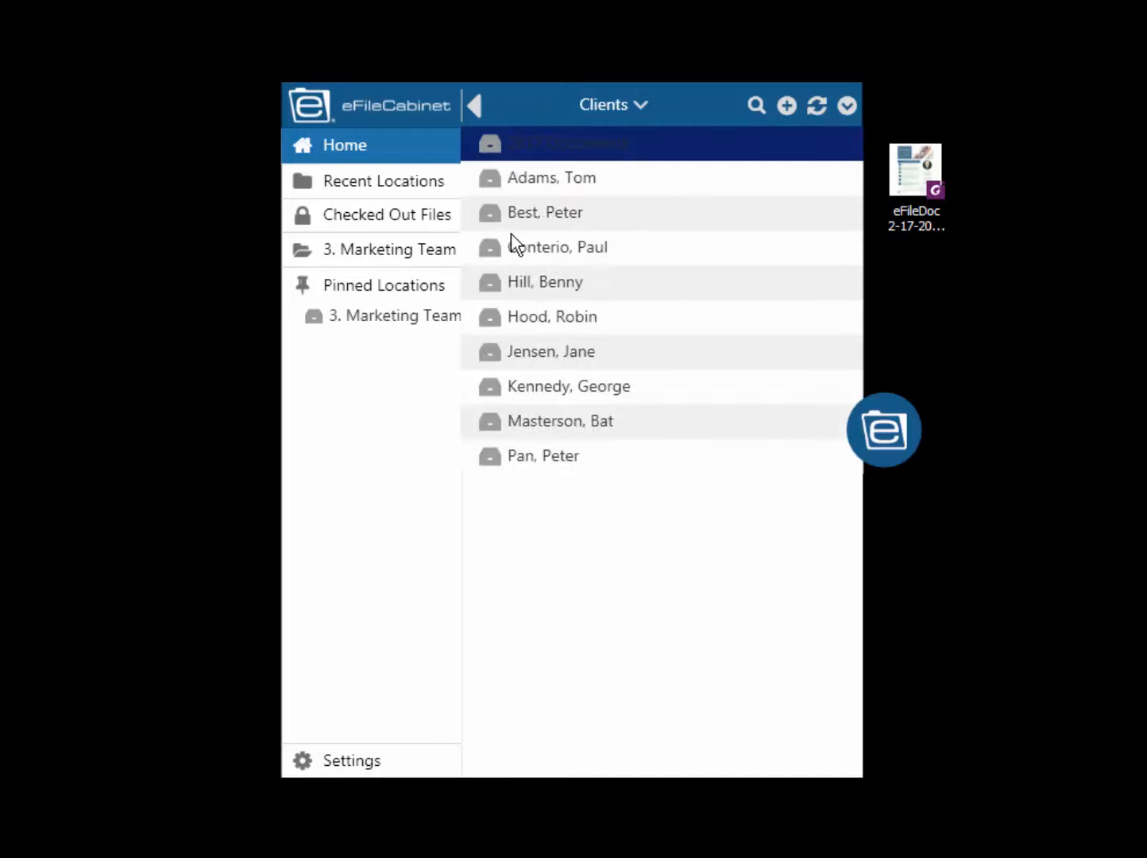
pyautogui.click(505, 217)
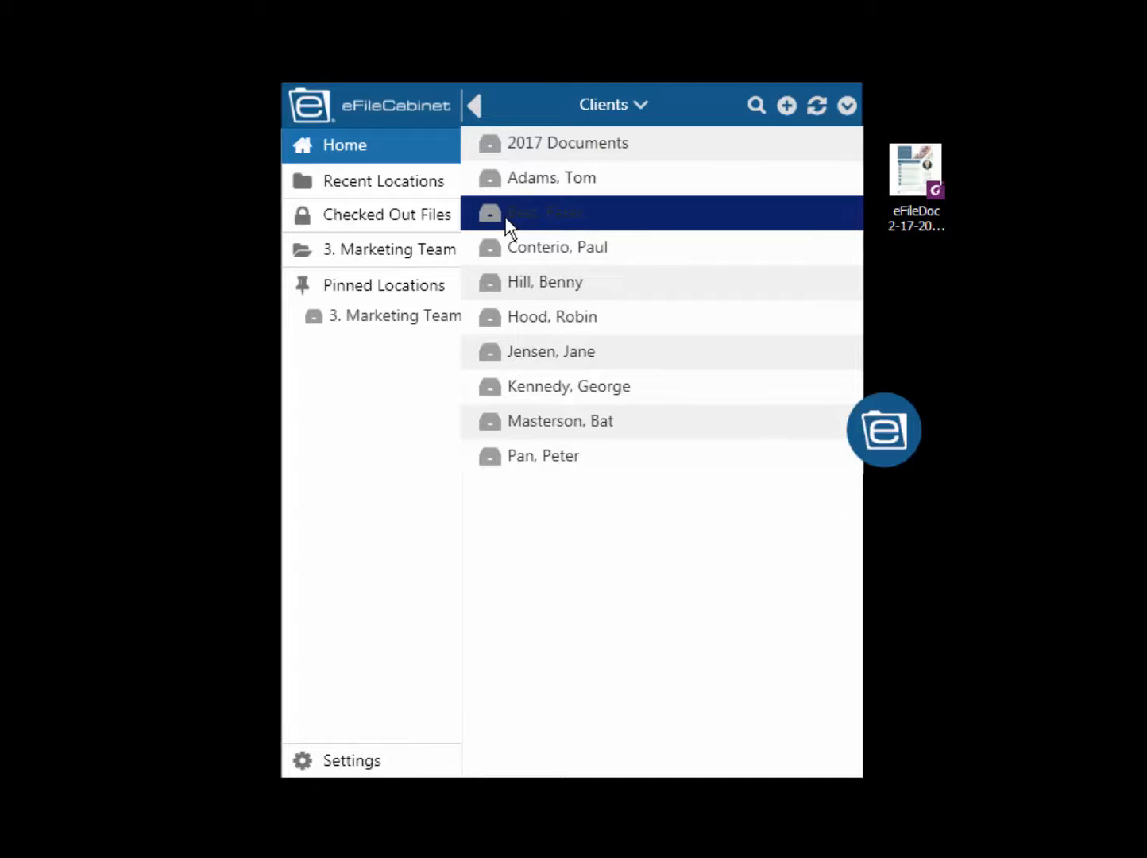
pyautogui.rightClick(506, 217)
pyautogui.click(531, 247)
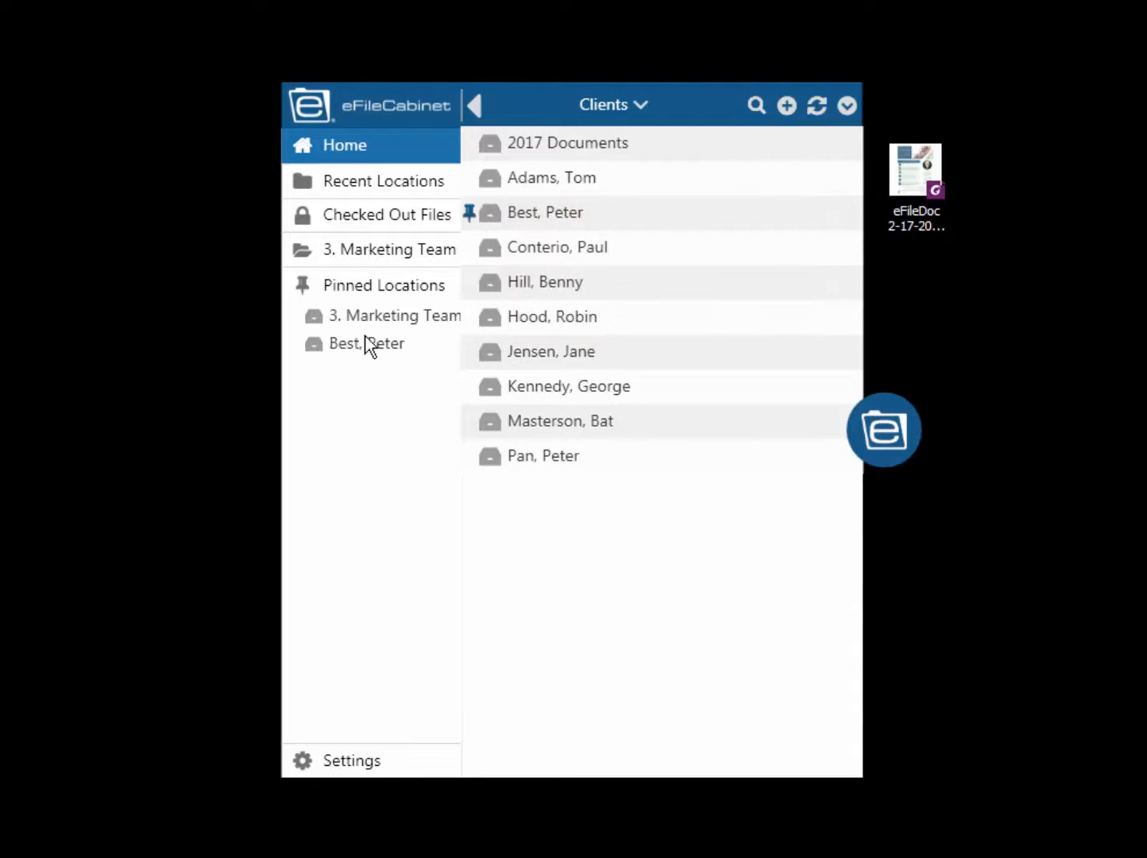
pyautogui.click(536, 354)
pyautogui.rightClick(535, 354)
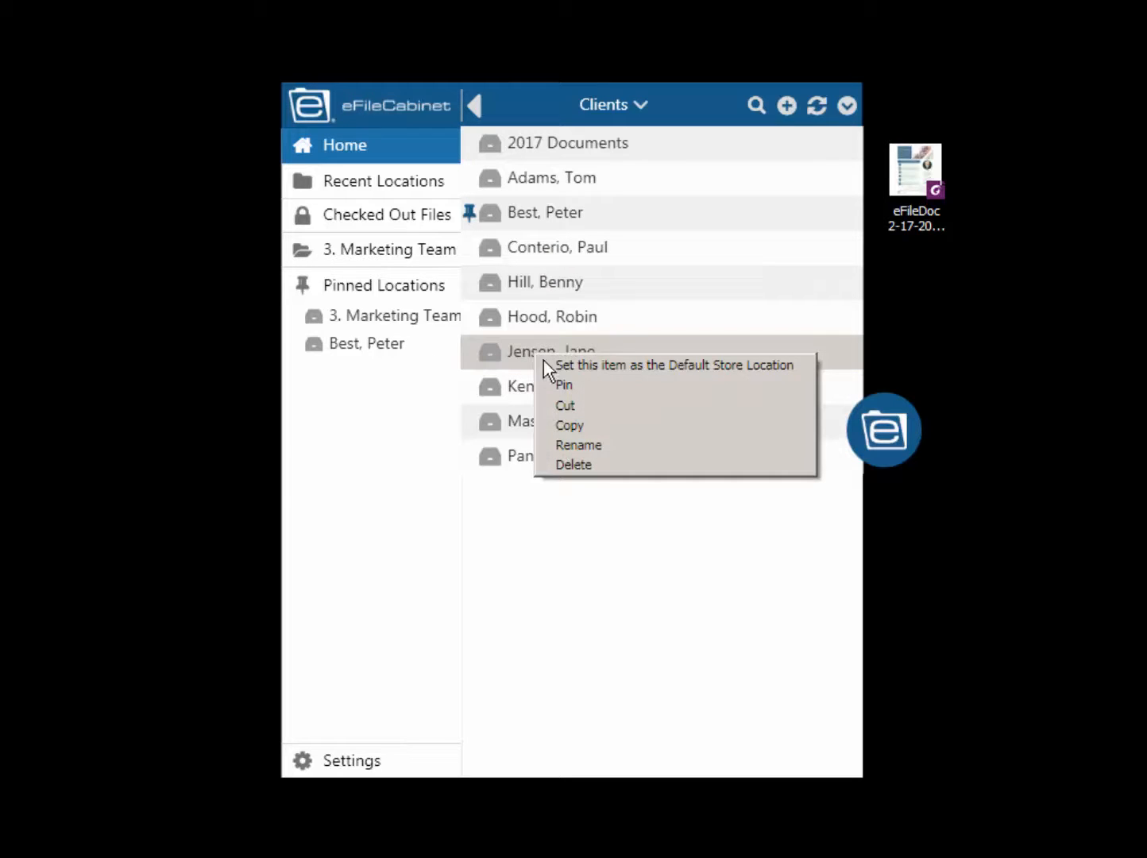
pyautogui.click(563, 385)
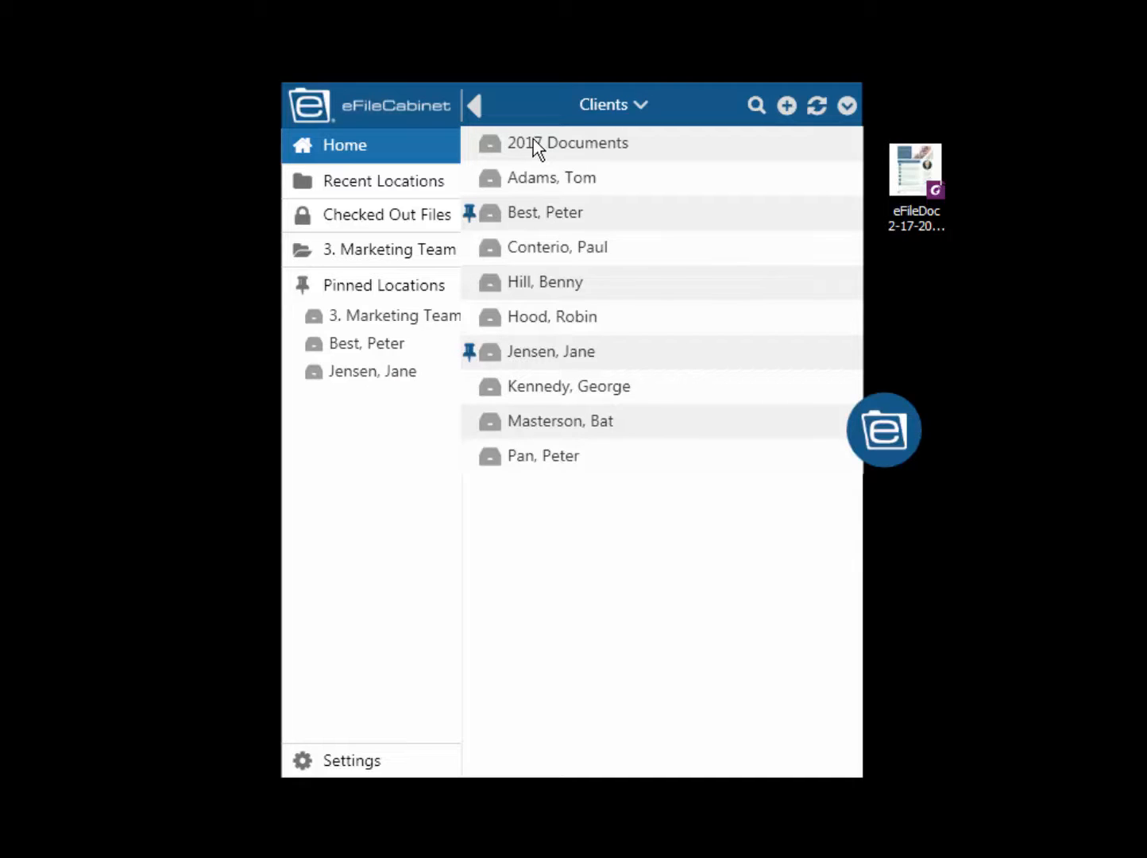
# - Set the third drawer of the Family cabinet in My Business as the default store location and pin it
pyautogui.click(383, 149)
pyautogui.click(505, 144)
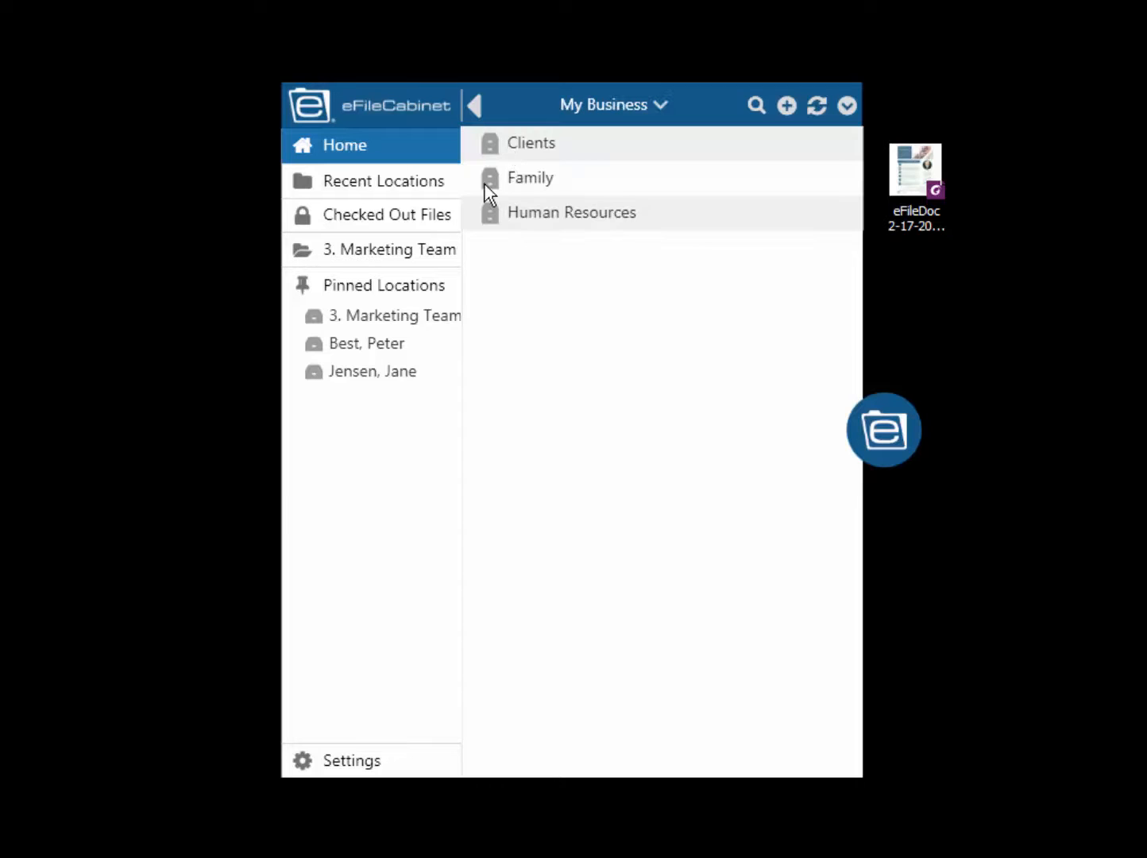
pyautogui.click(490, 183)
pyautogui.rightClick(497, 214)
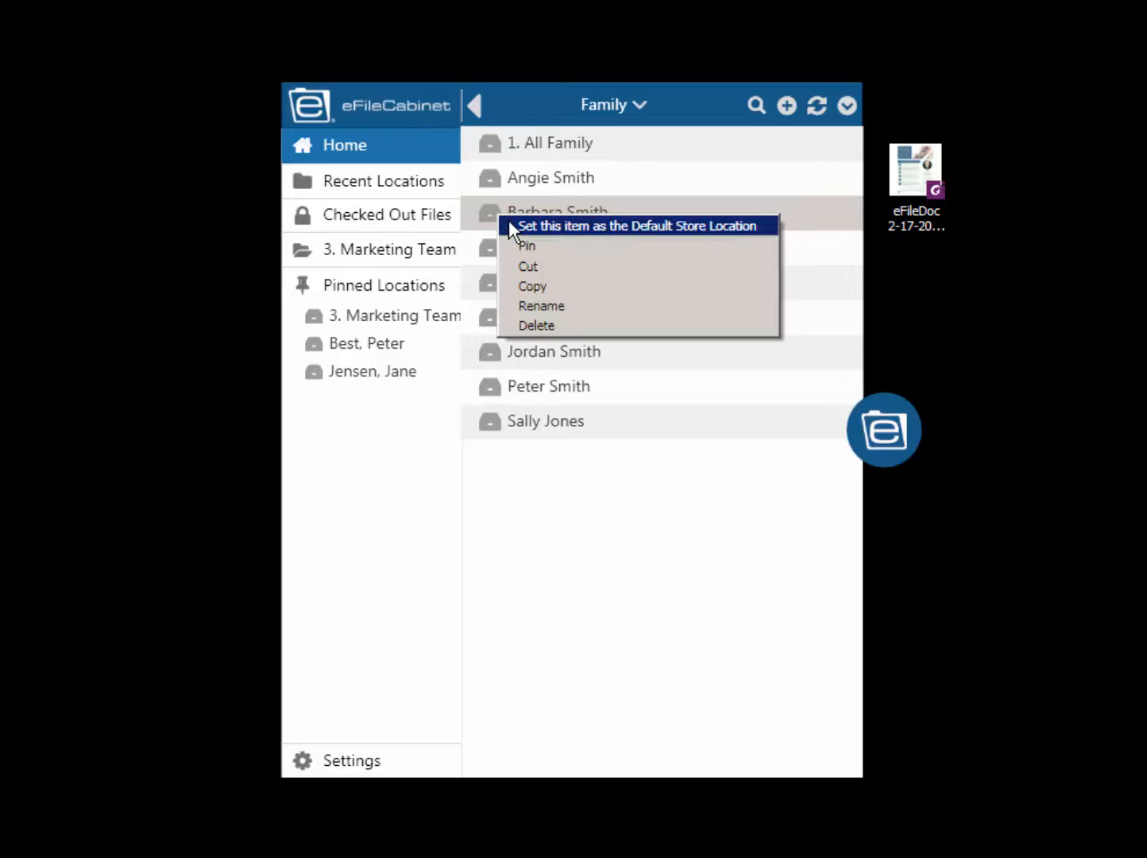
pyautogui.click(516, 225)
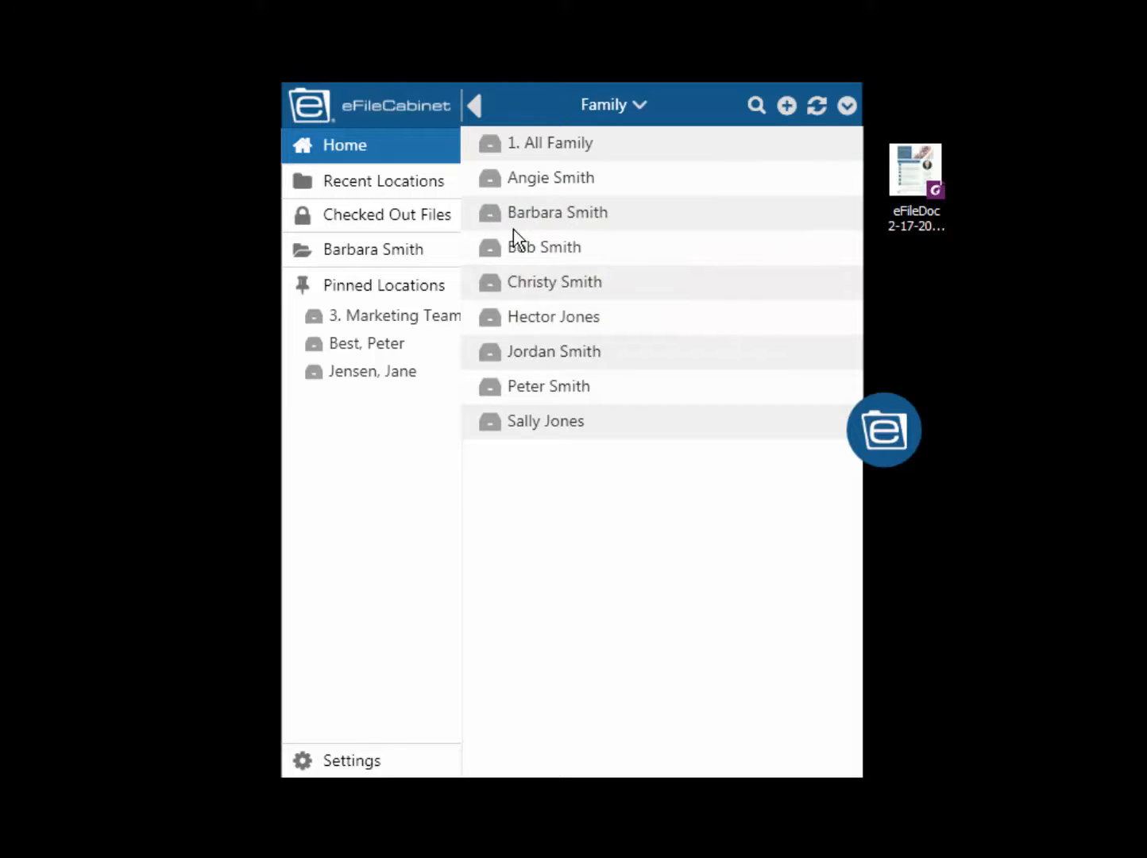
pyautogui.rightClick(507, 215)
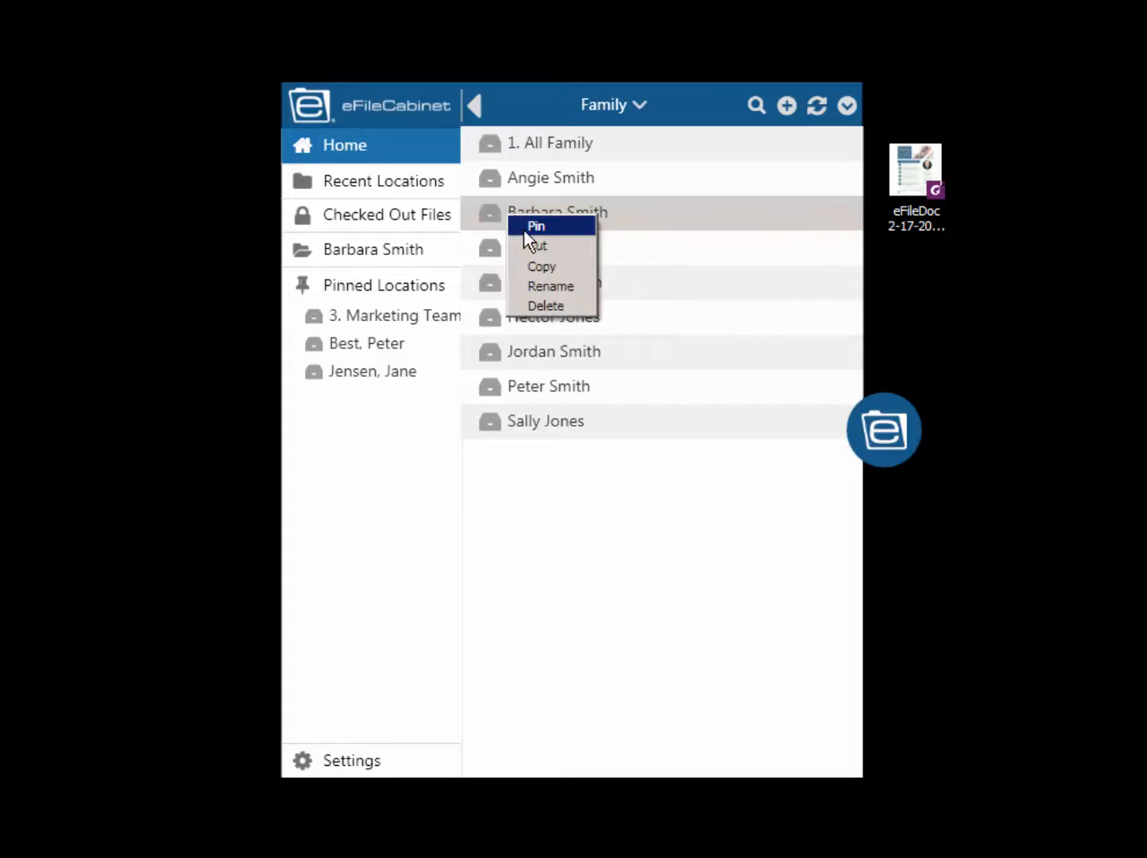
pyautogui.click(524, 229)
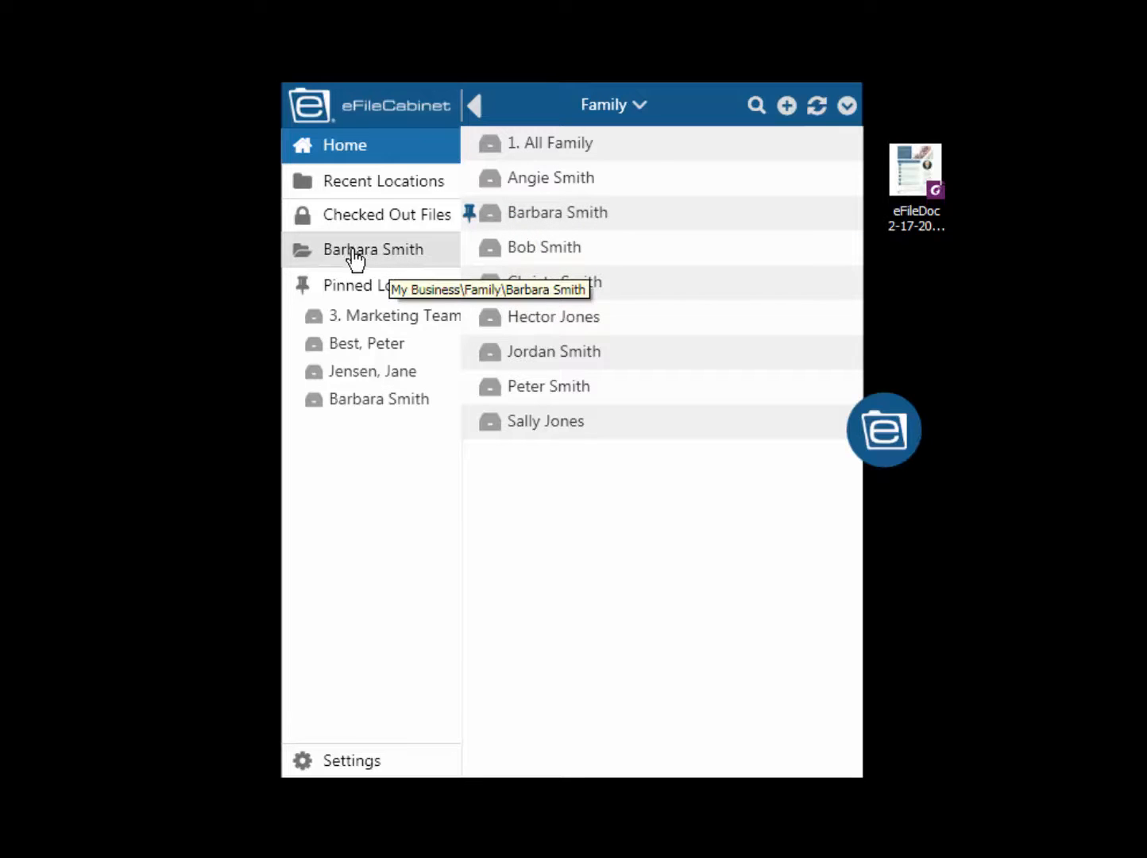
# - Check the default storage location in SideKick's settings, view the default drawer's contents, and return to Home
pyautogui.click(354, 763)
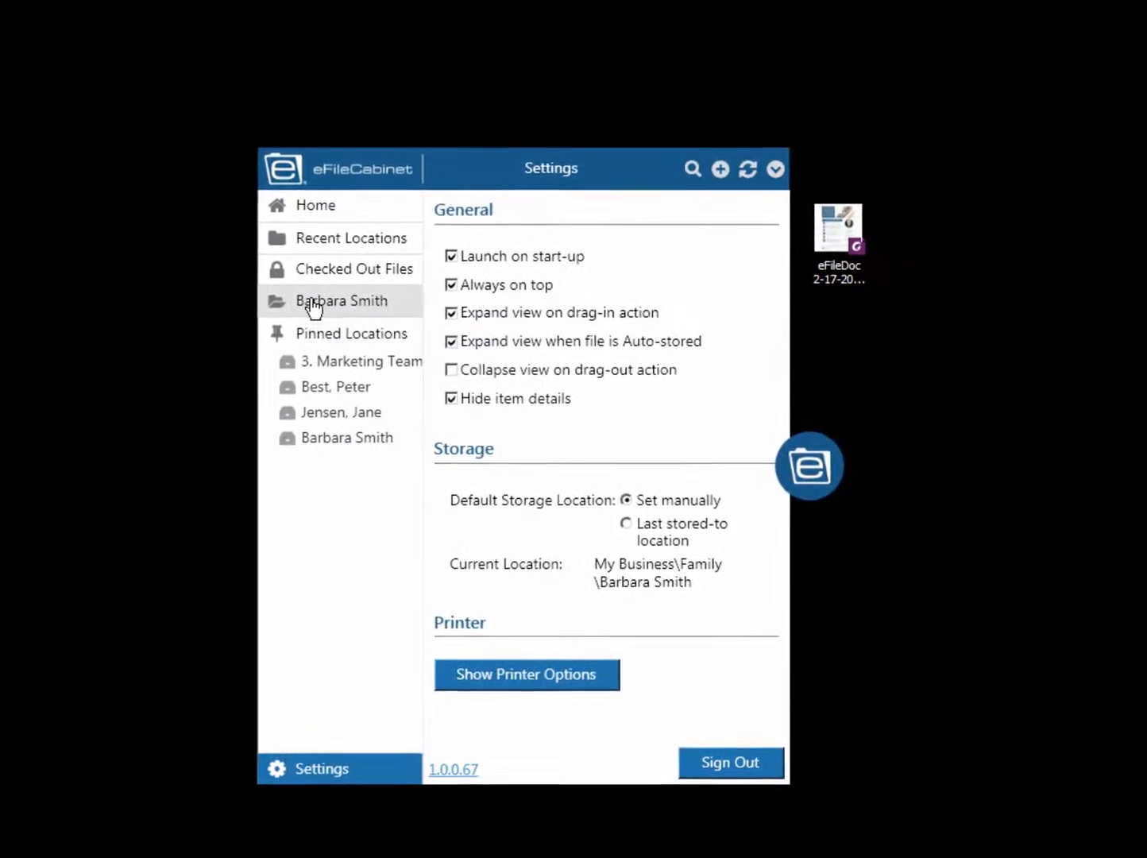
pyautogui.click(319, 317)
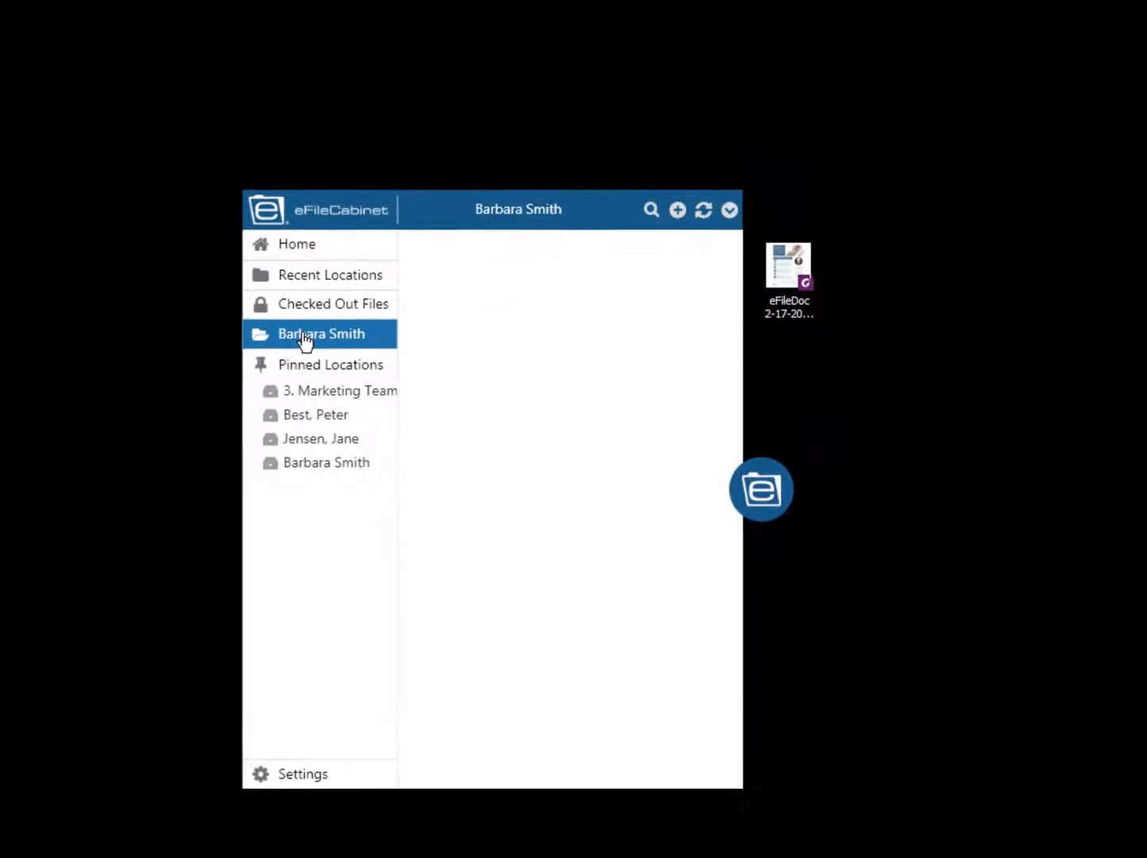
pyautogui.click(305, 260)
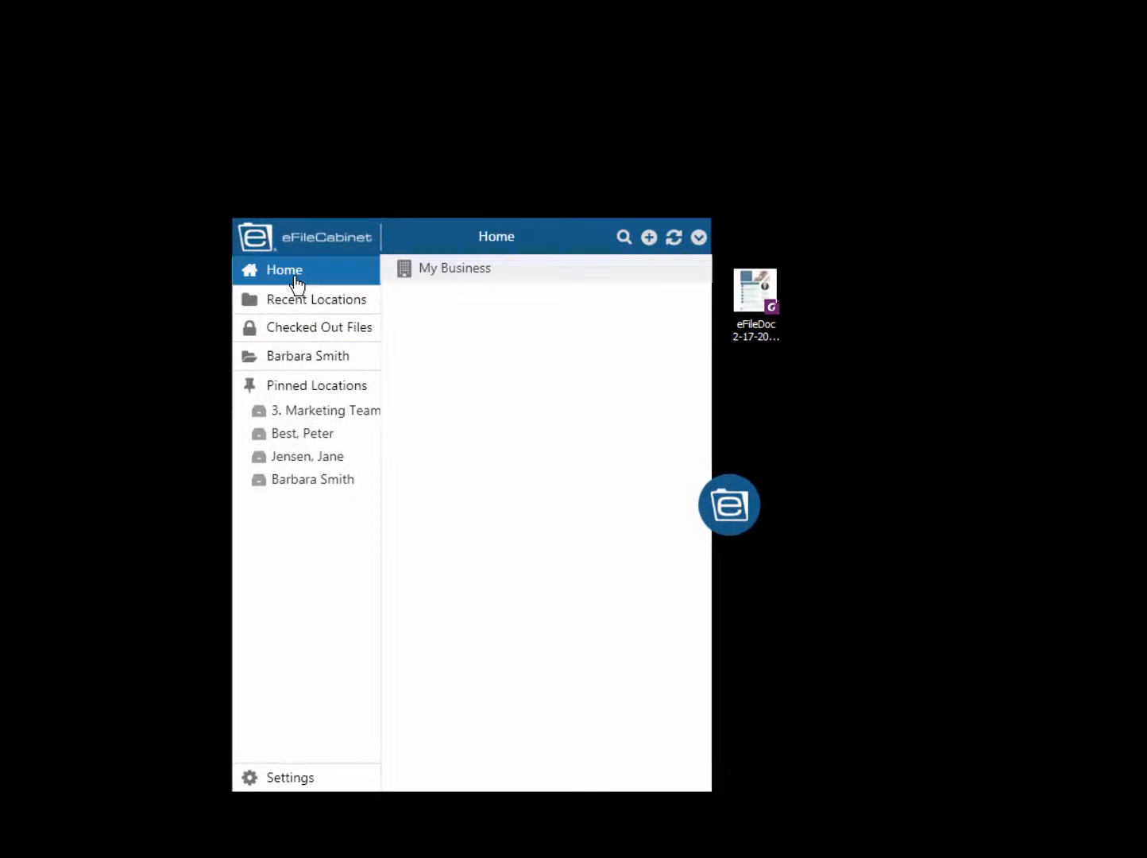
# - Collapse SideKick and store the desktop file 1040 2016 a.pdf in the default location
pyautogui.click(728, 515)
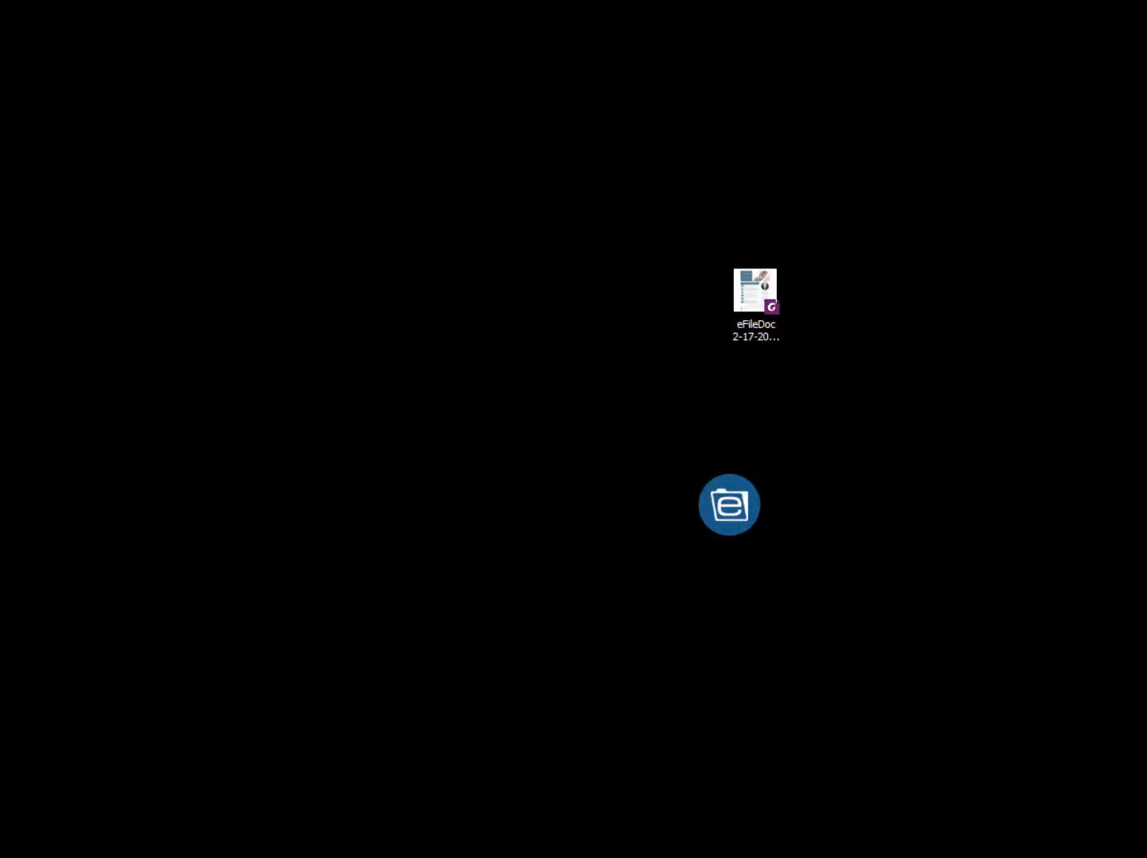
pyautogui.moveTo(850, 724); pyautogui.dragTo(1063, 573)
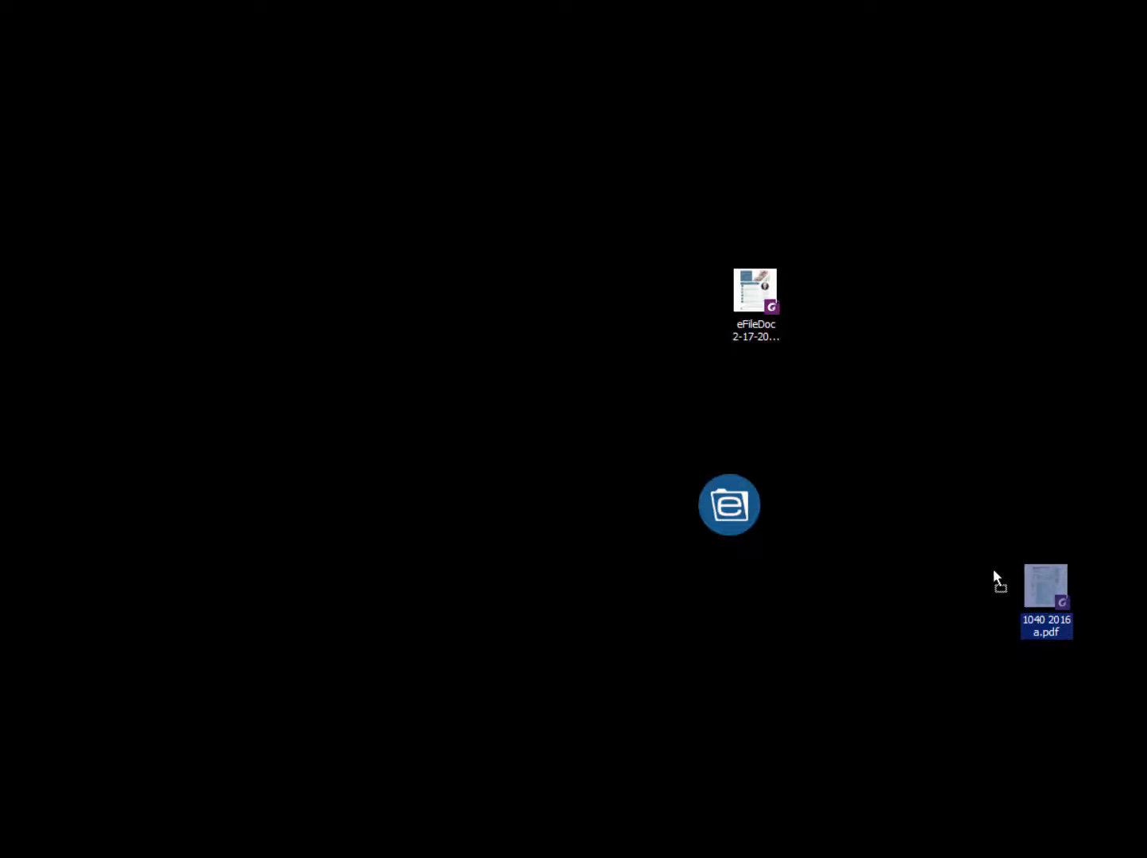
pyautogui.click(738, 497)
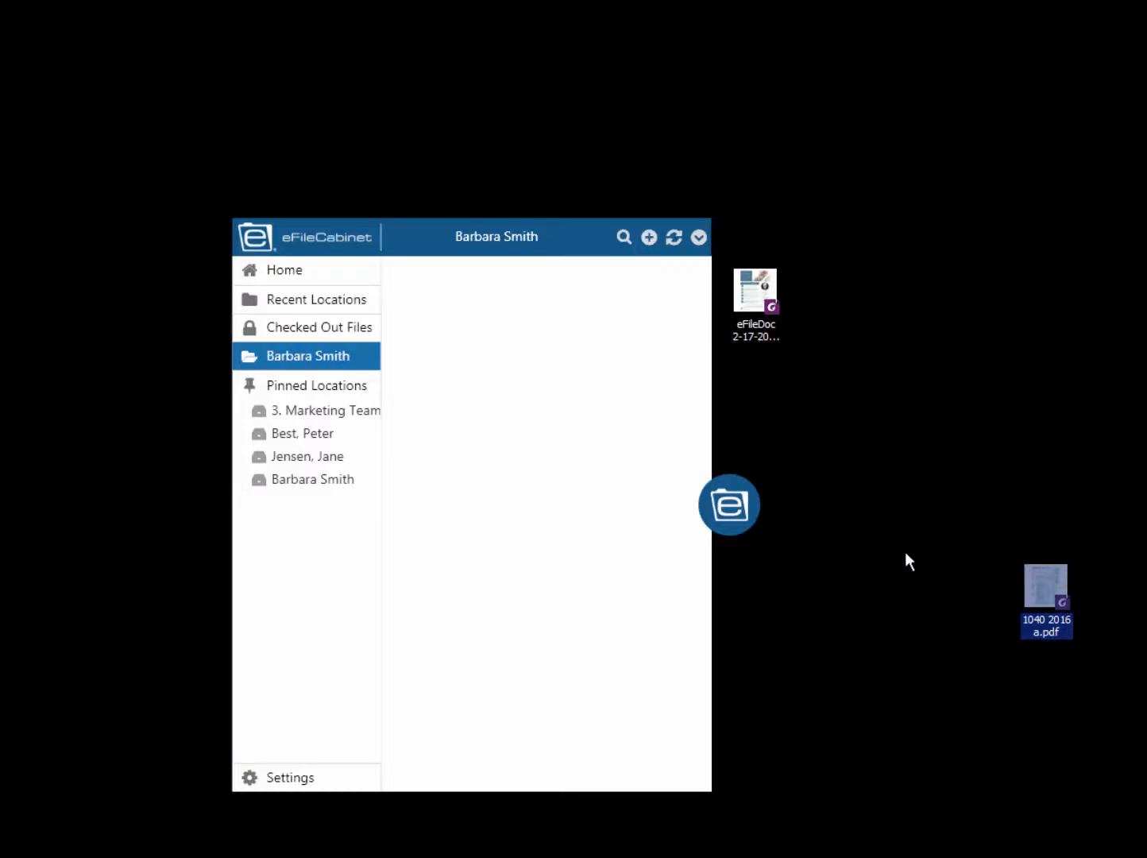